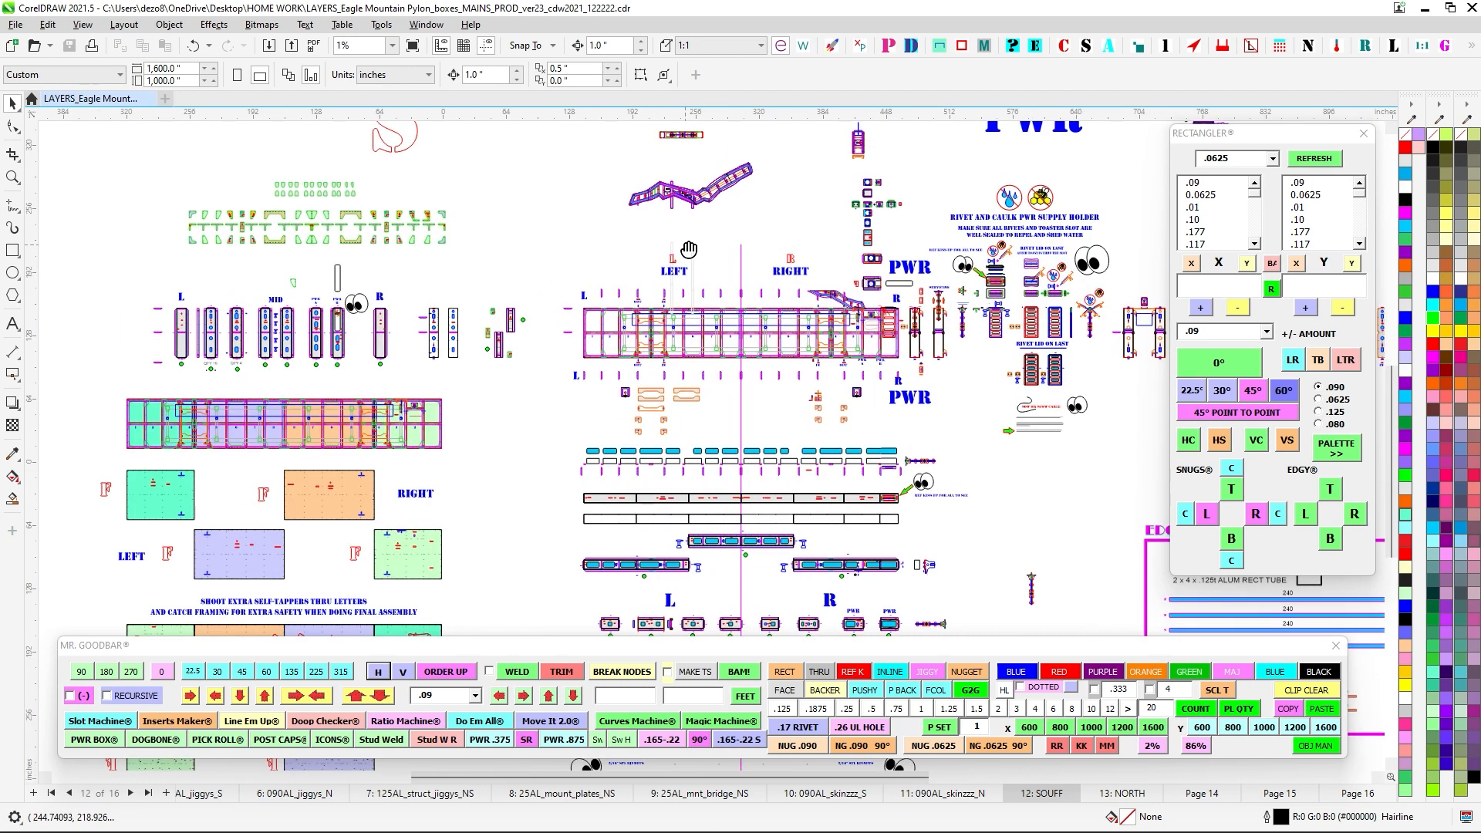
# Examine the SOUFF page's overall layout, from the main frame assembly to the PWR drawings beside it.
pyautogui.scroll(2, 747, 272)
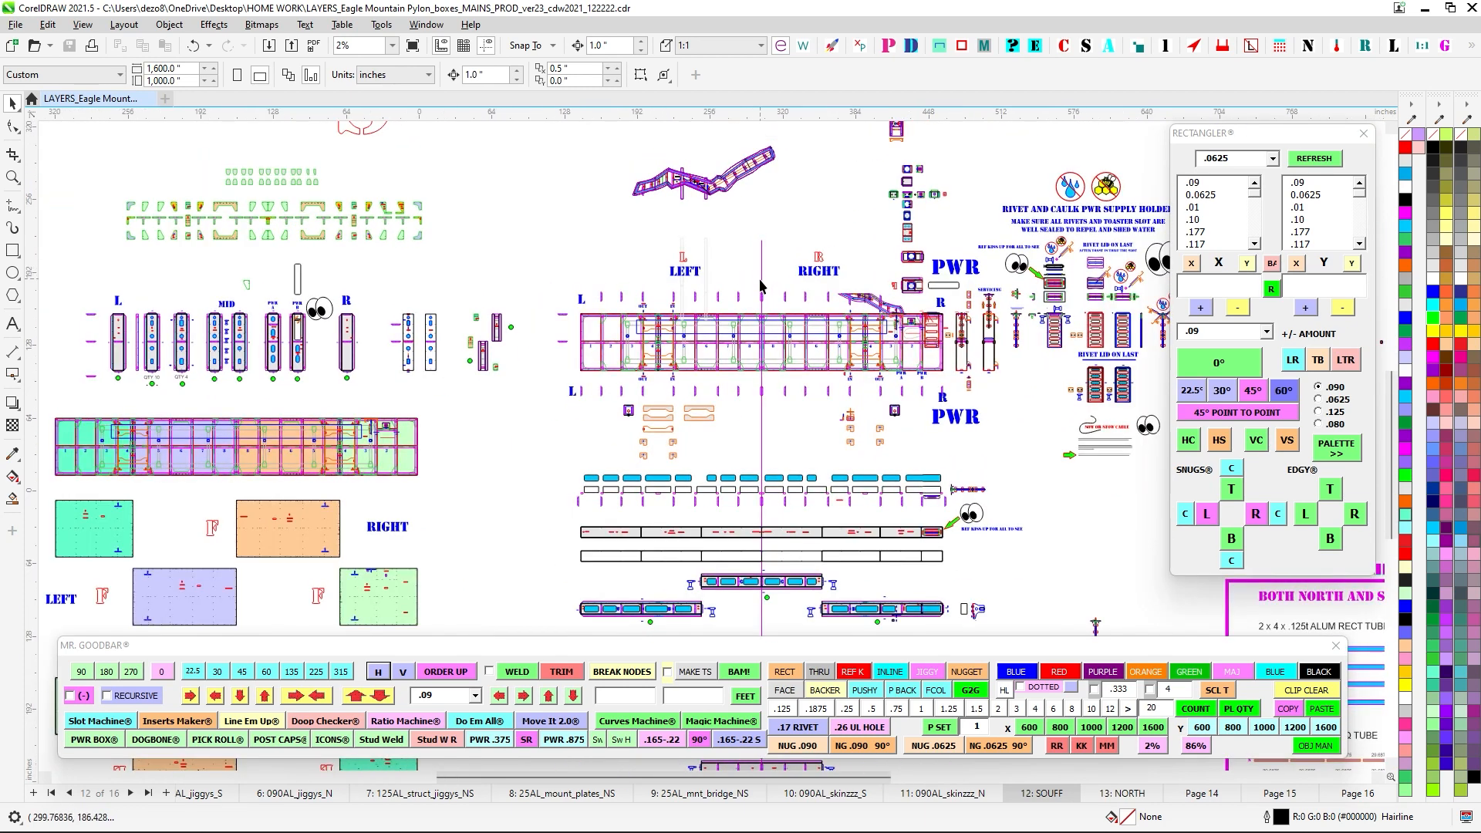
pyautogui.scroll(-2, 747, 278)
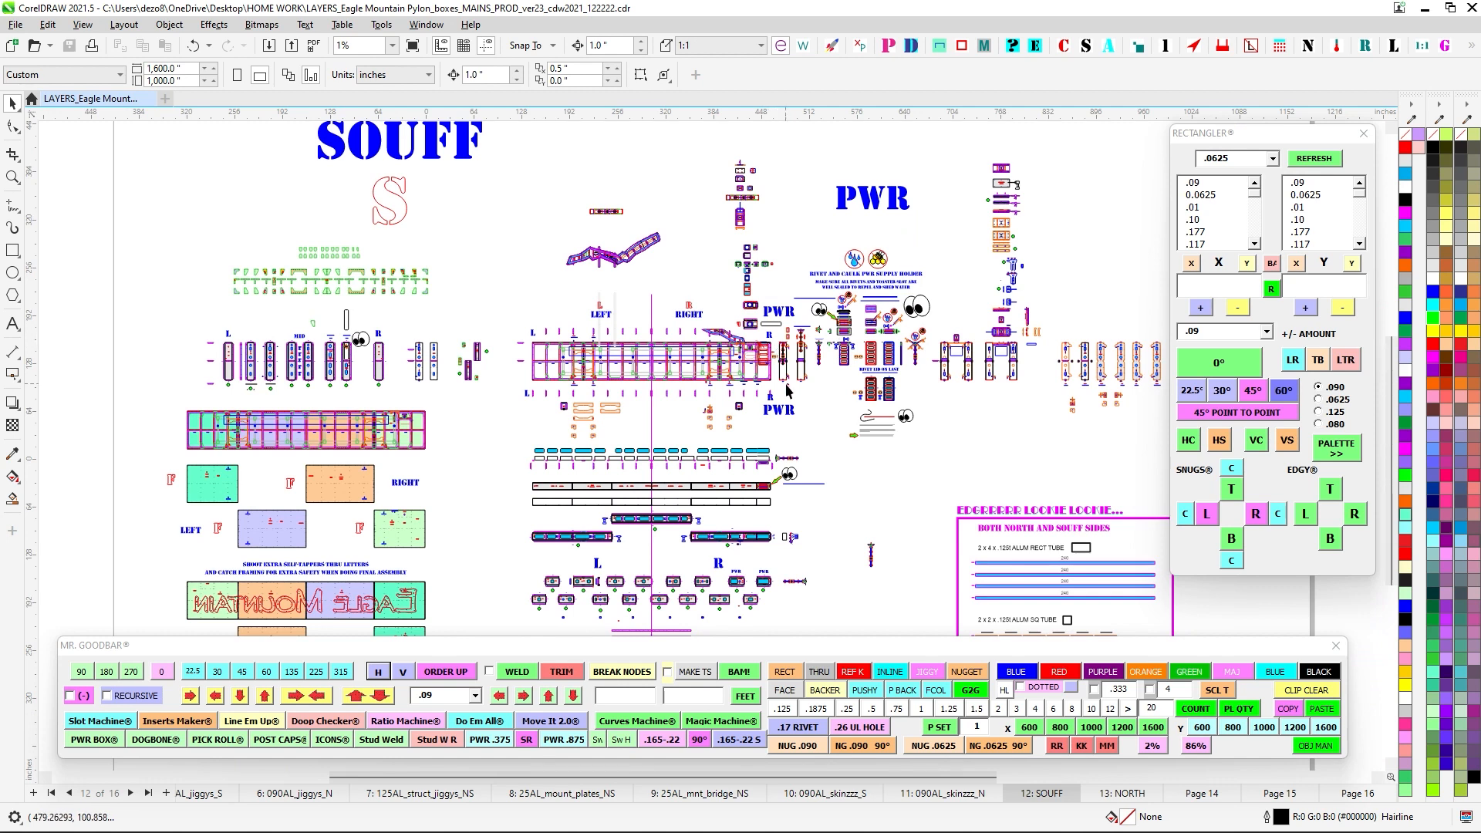
pyautogui.moveTo(852, 442); pyautogui.dragTo(853, 472)
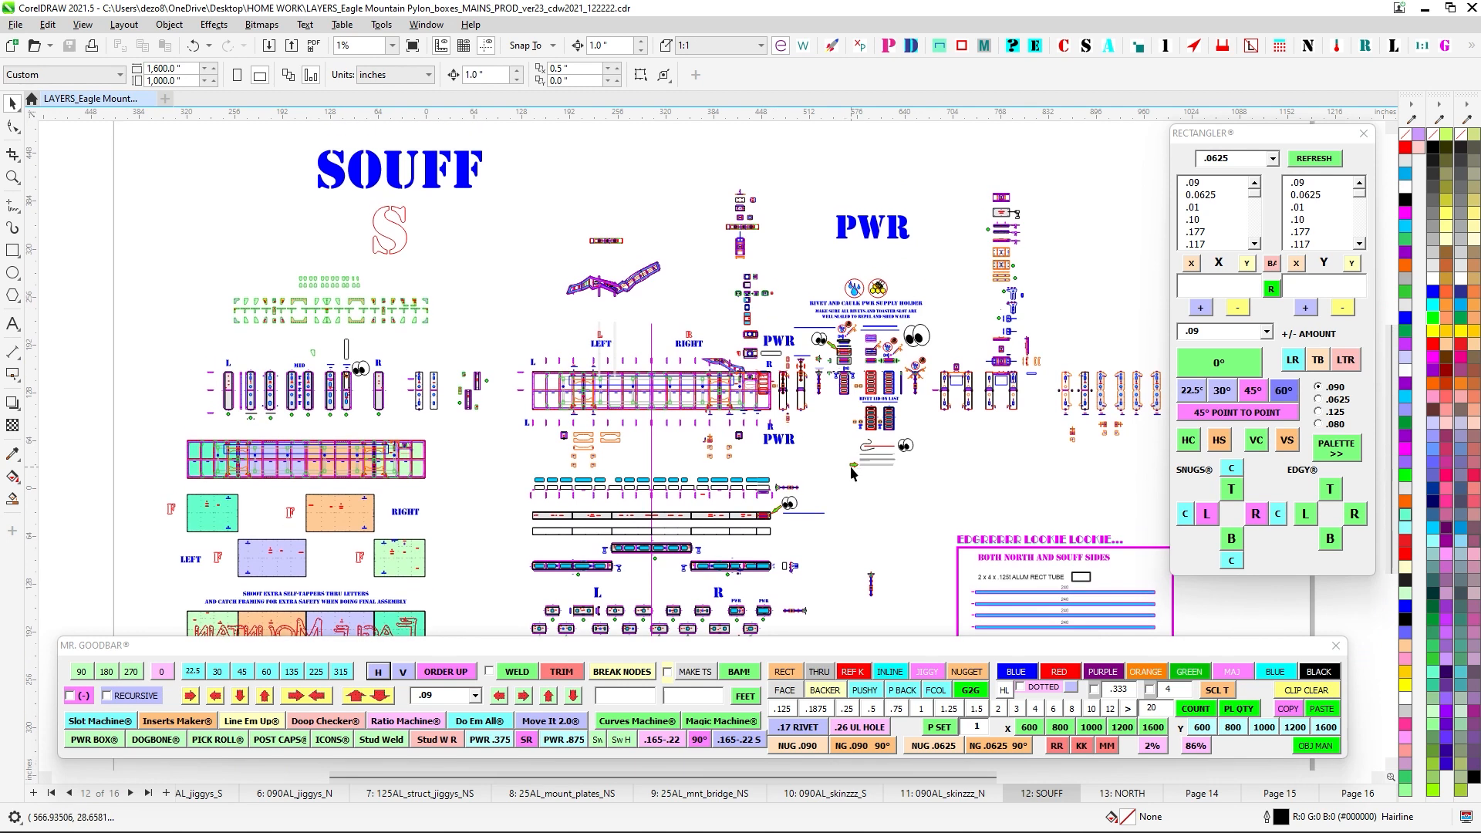
pyautogui.scroll(2, 853, 469)
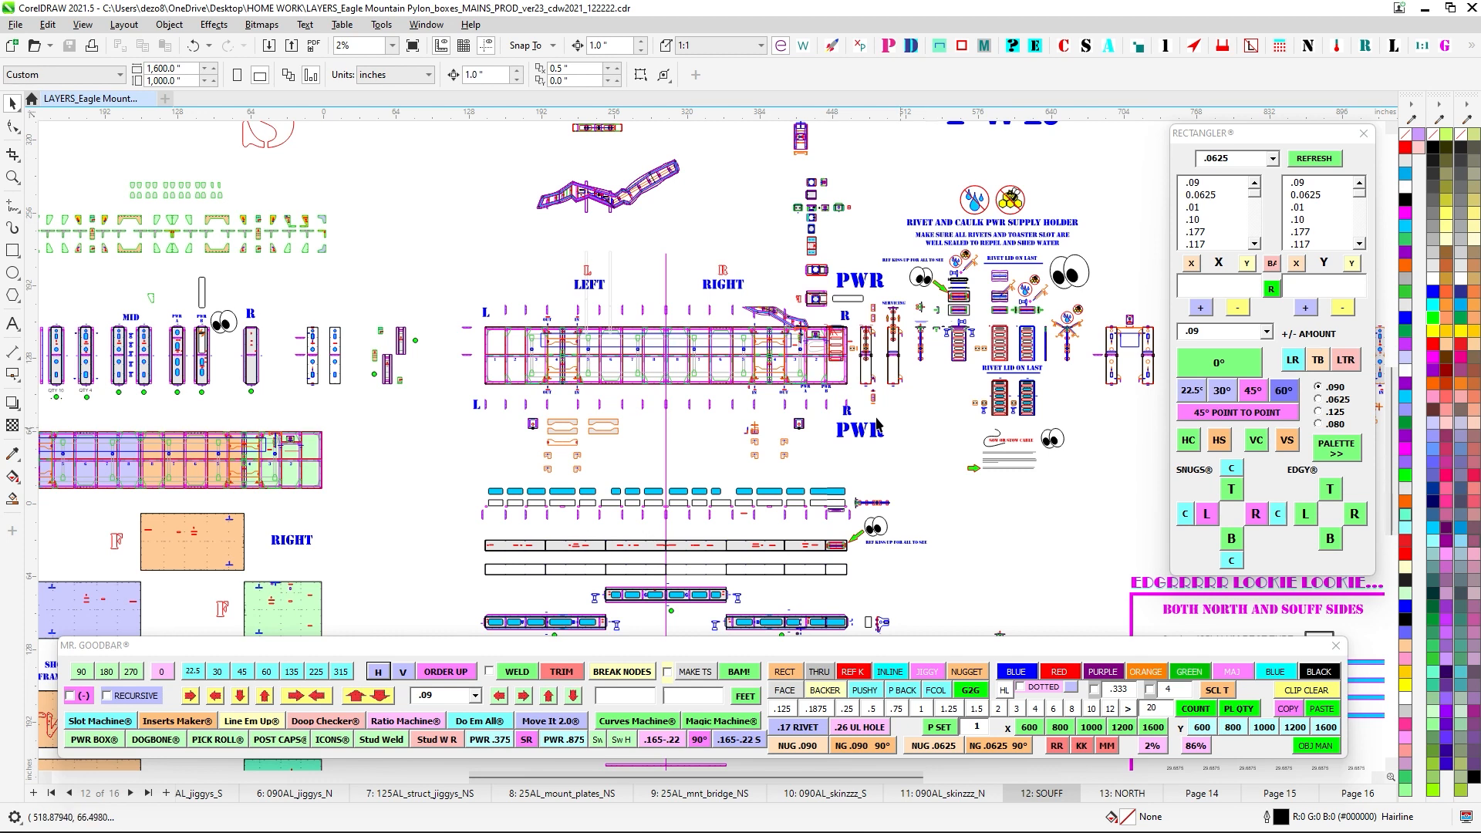
pyautogui.scroll(-1, 883, 401)
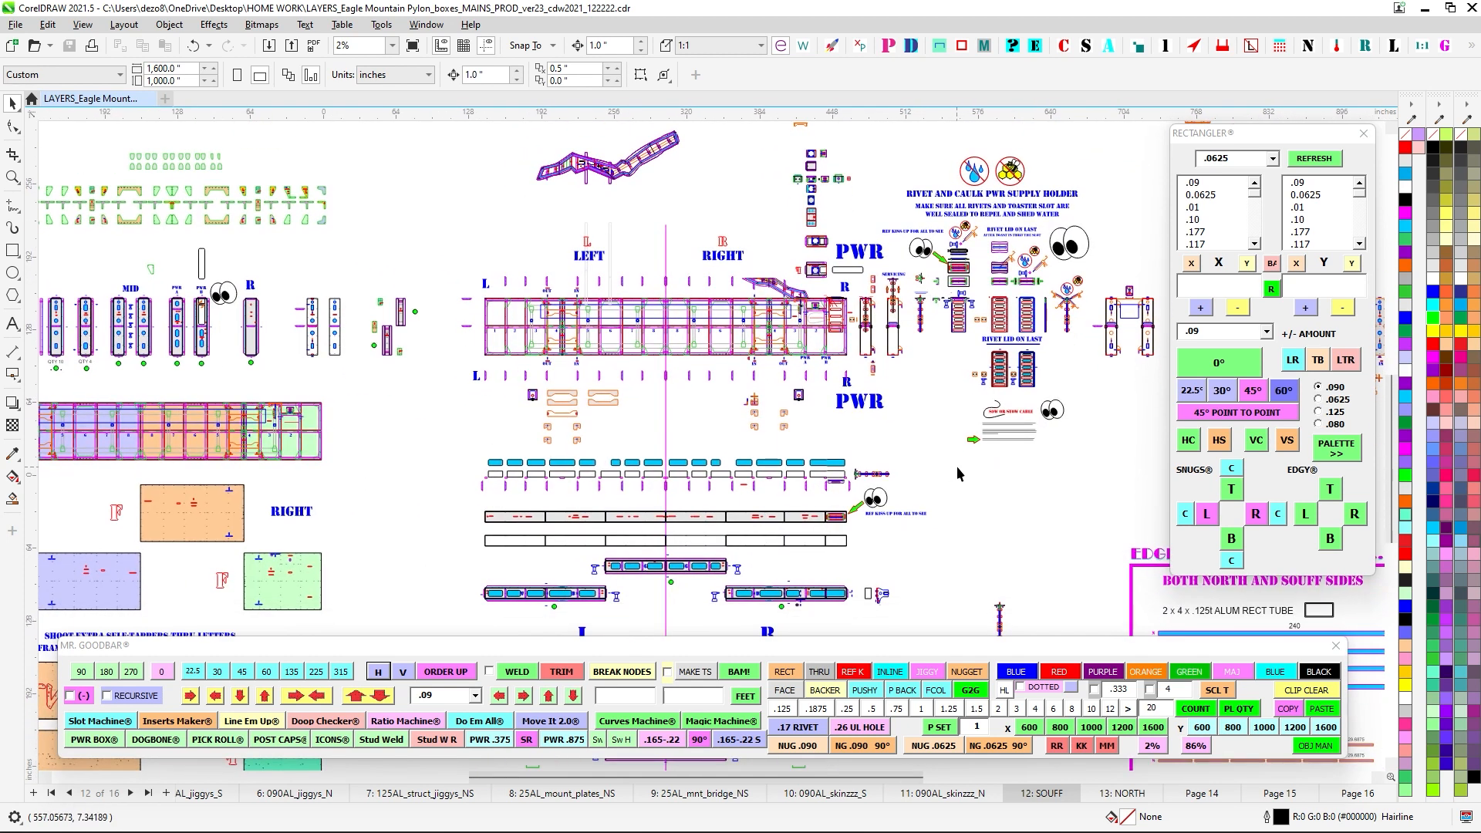
pyautogui.moveTo(957, 467); pyautogui.dragTo(1016, 486)
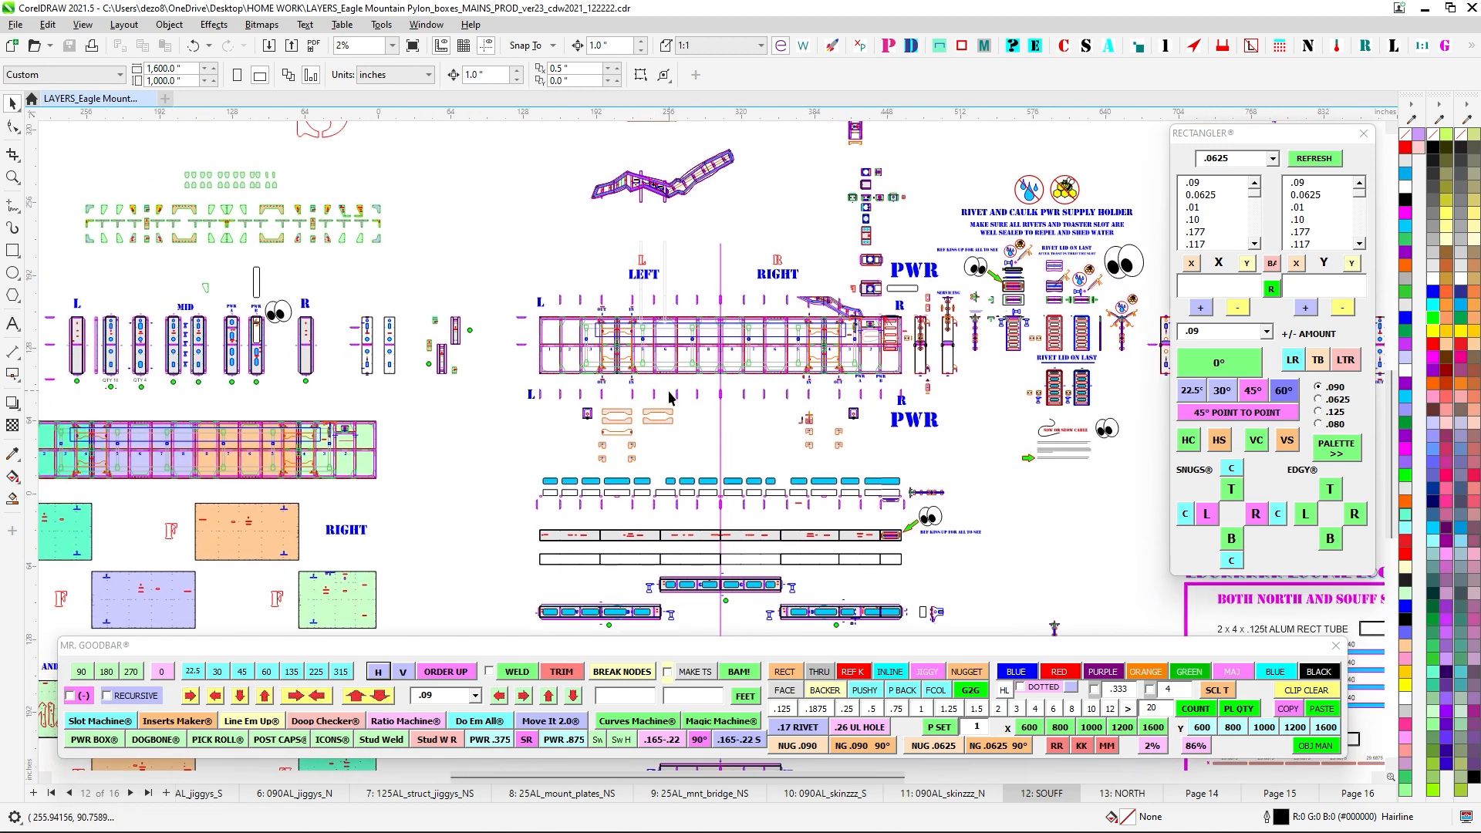
pyautogui.scroll(1, 669, 398)
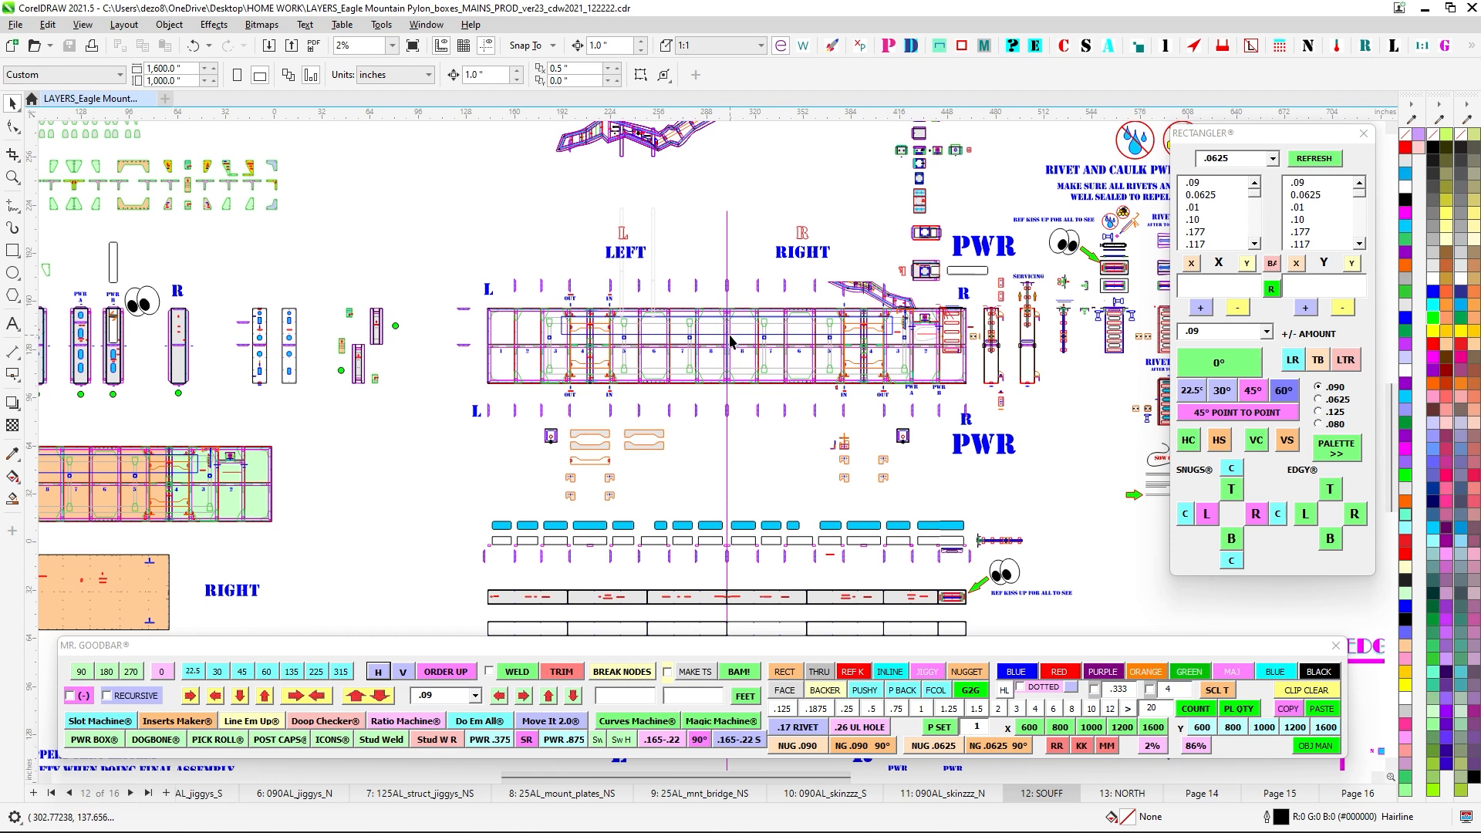
pyautogui.moveTo(713, 309); pyautogui.dragTo(417, 338)
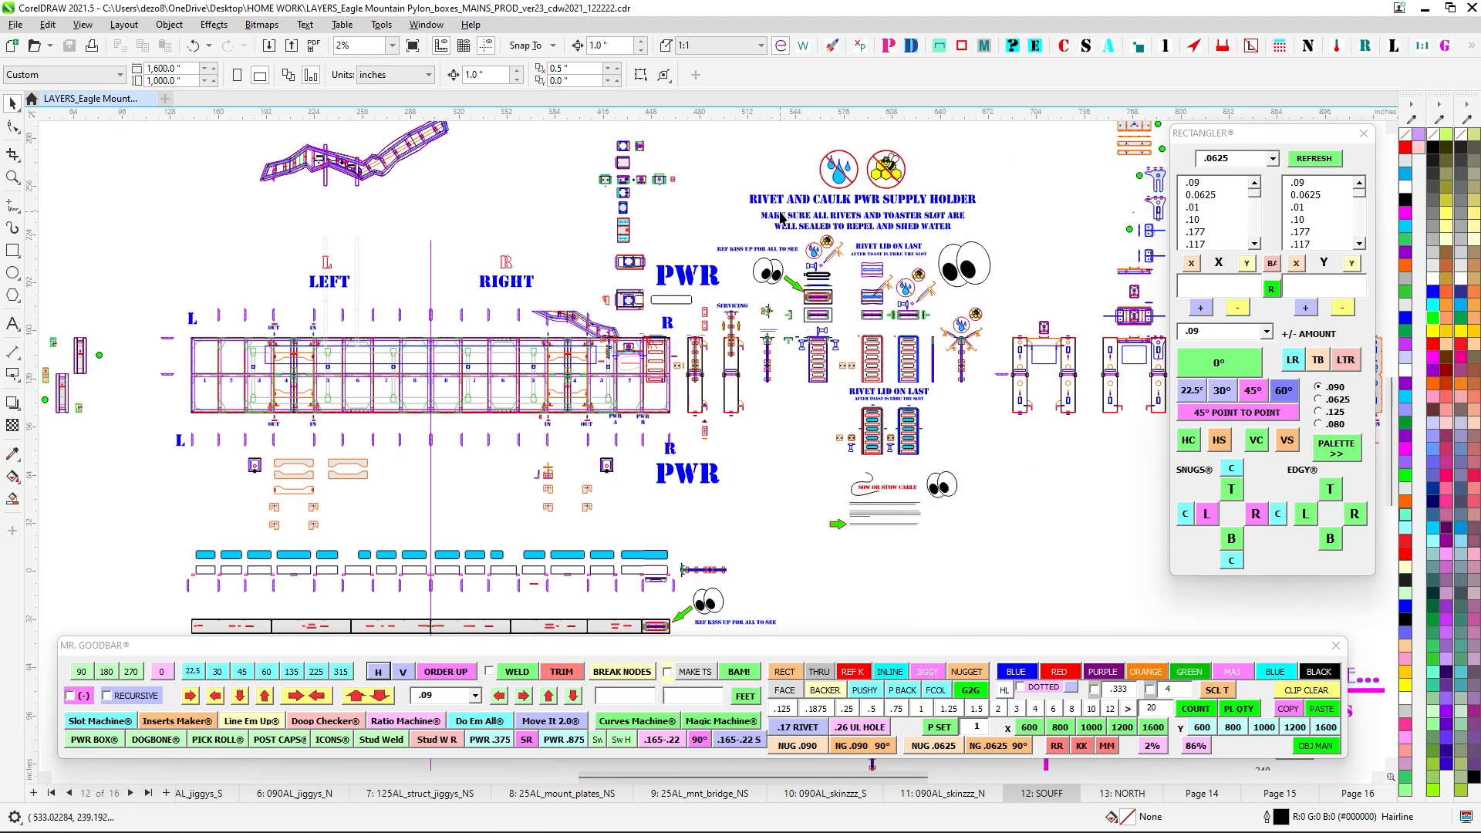
# Select the PWR supply holder drawings on the SOUFF page, followed by the separate column of bracket and plate parts beside them.
pyautogui.moveTo(557, 189); pyautogui.dragTo(768, 638)
pyautogui.scroll(-1, 1035, 529)
pyautogui.scroll(2, 915, 263)
pyautogui.moveTo(733, 244); pyautogui.dragTo(733, 397)
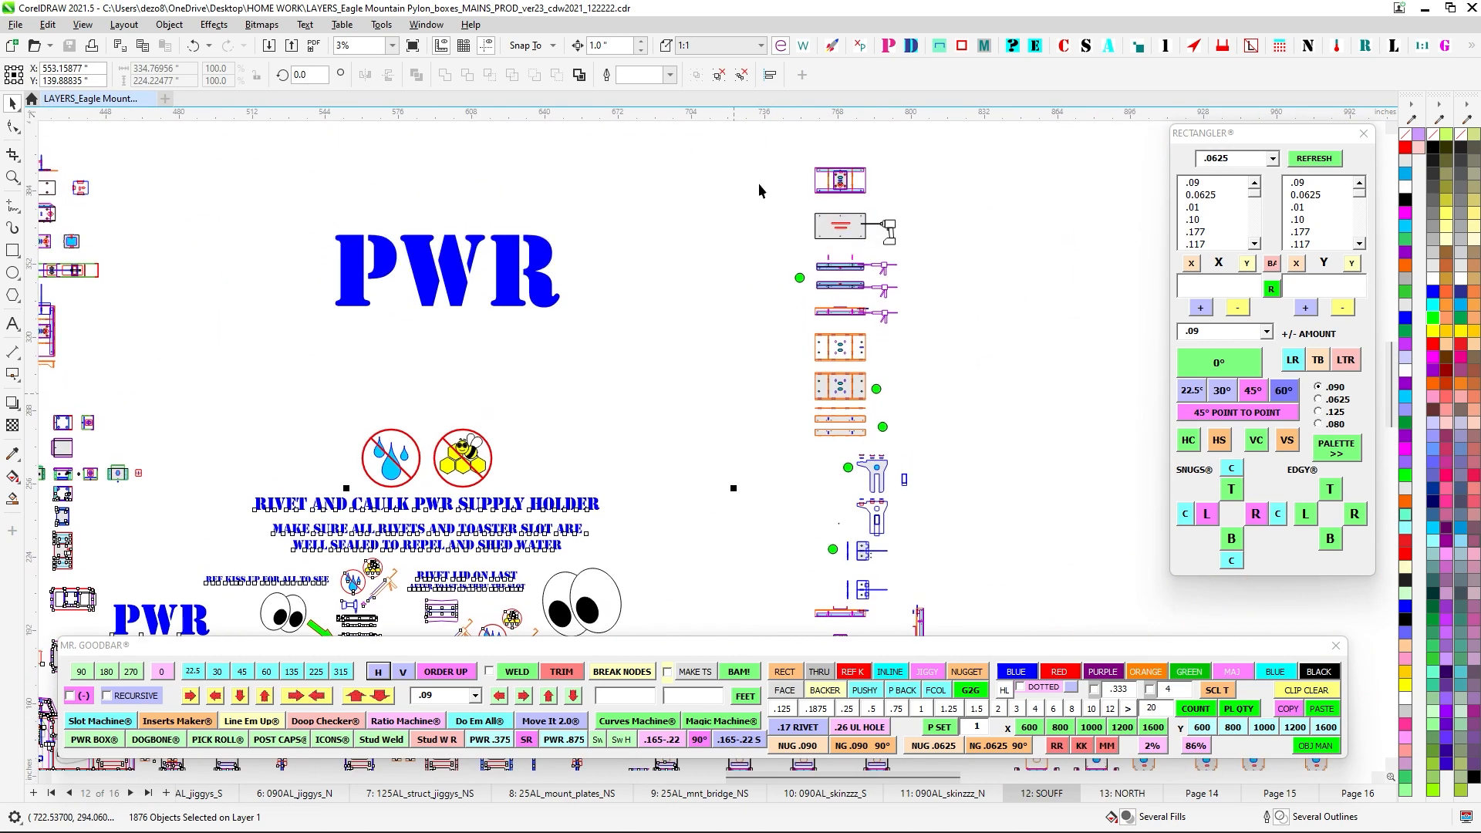
pyautogui.moveTo(759, 184); pyautogui.dragTo(970, 579)
pyautogui.moveTo(753, 454); pyautogui.dragTo(950, 154)
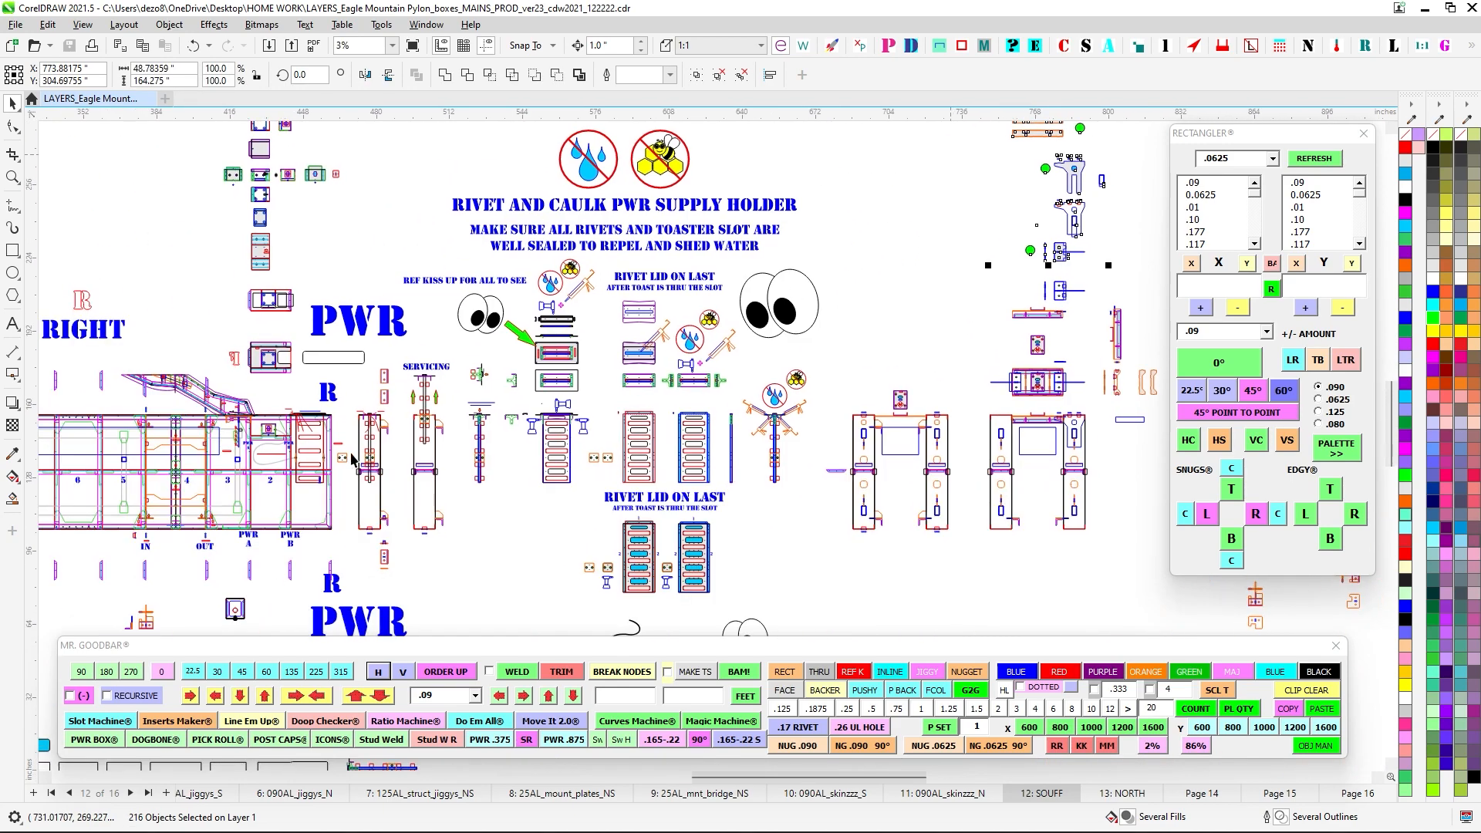
# Examine the PWR A and PWR B end of the SOUFF frame and the part rows laid out below the assembly.
pyautogui.scroll(3, 351, 458)
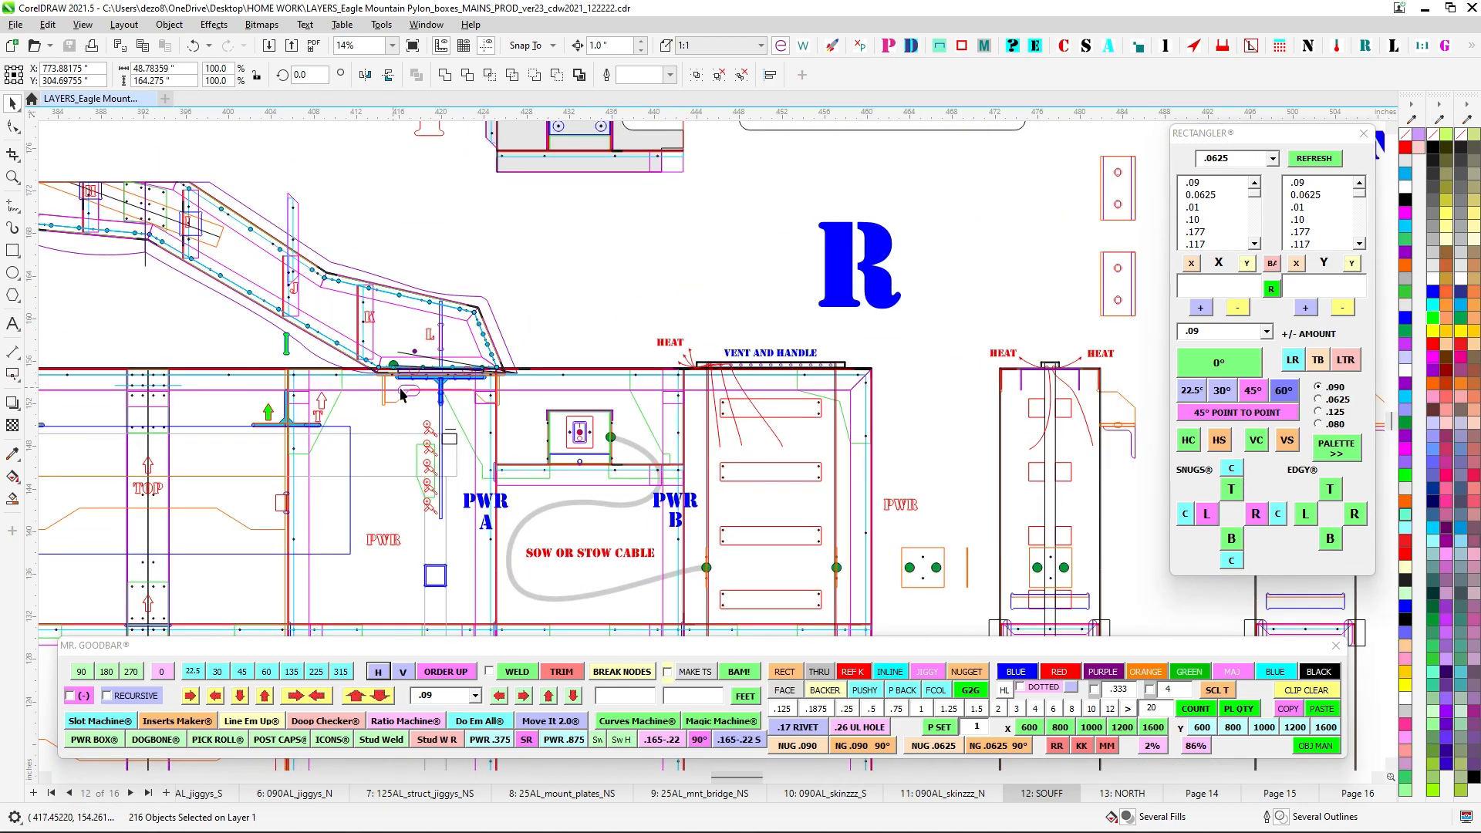
pyautogui.scroll(-3, 401, 394)
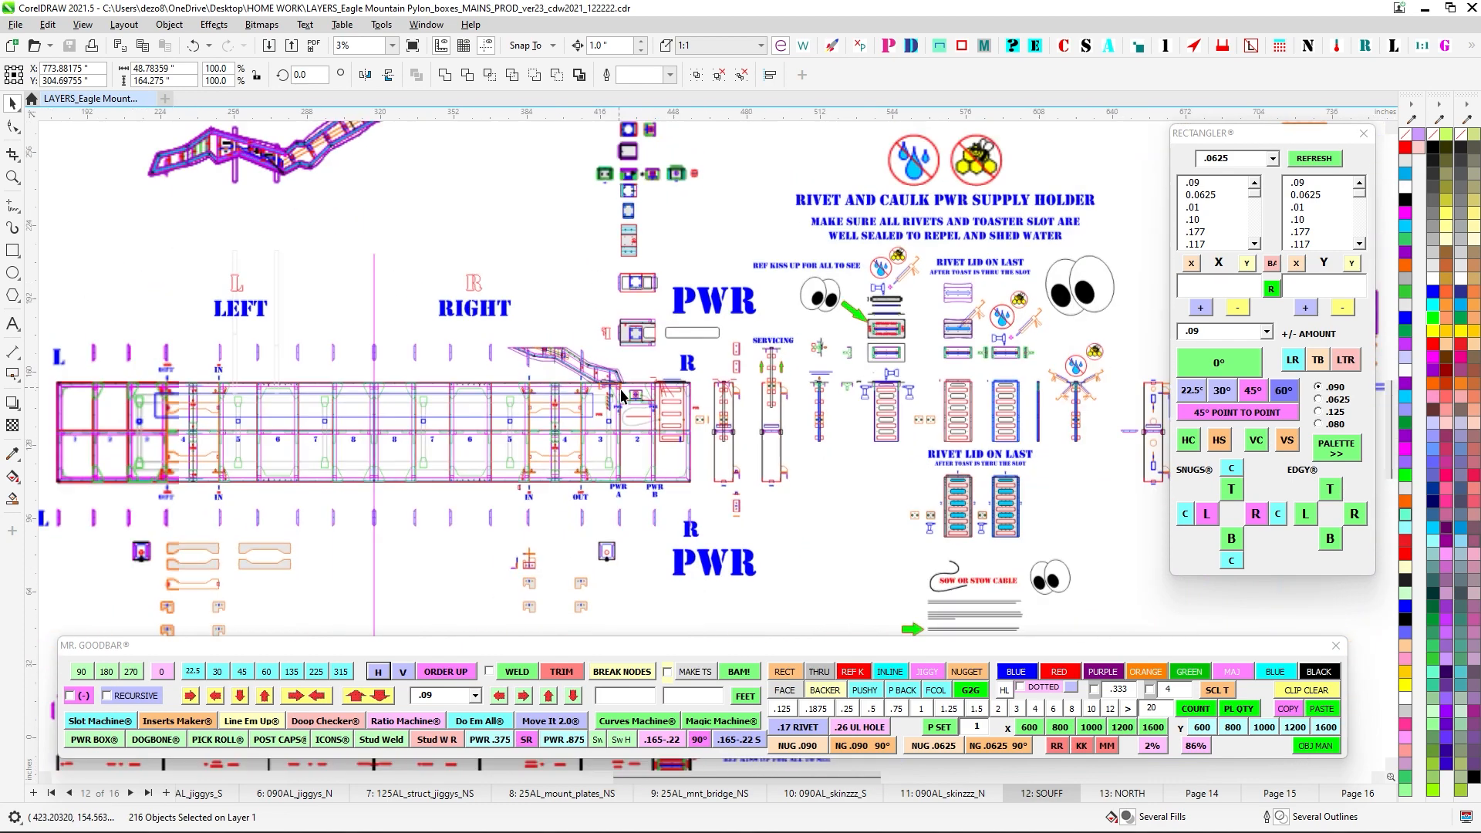
pyautogui.scroll(-2, 739, 537)
pyautogui.moveTo(791, 591); pyautogui.dragTo(854, 137)
pyautogui.moveTo(889, 522); pyautogui.dragTo(1030, 515)
pyautogui.moveTo(466, 335); pyautogui.dragTo(495, 516)
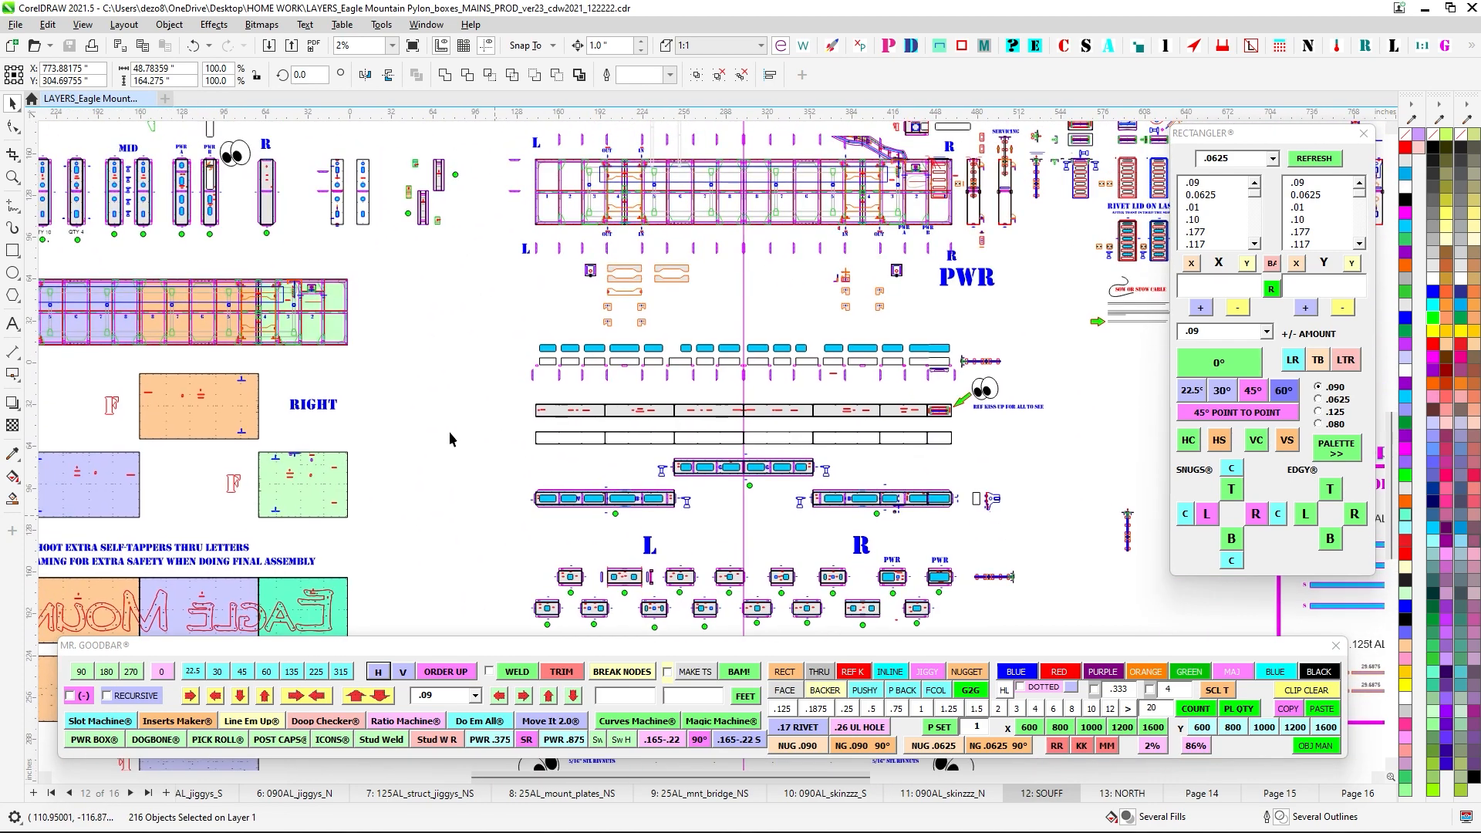
pyautogui.moveTo(450, 432); pyautogui.dragTo(659, 482)
pyautogui.moveTo(689, 415); pyautogui.dragTo(523, 452)
pyautogui.scroll(-1, 523, 452)
# Examine the numbered sections of the main SOUFF frame between its L and R ends, including the IN and OUT positions.
pyautogui.scroll(3, 706, 254)
pyautogui.moveTo(593, 388); pyautogui.dragTo(319, 378)
pyautogui.scroll(1, 320, 378)
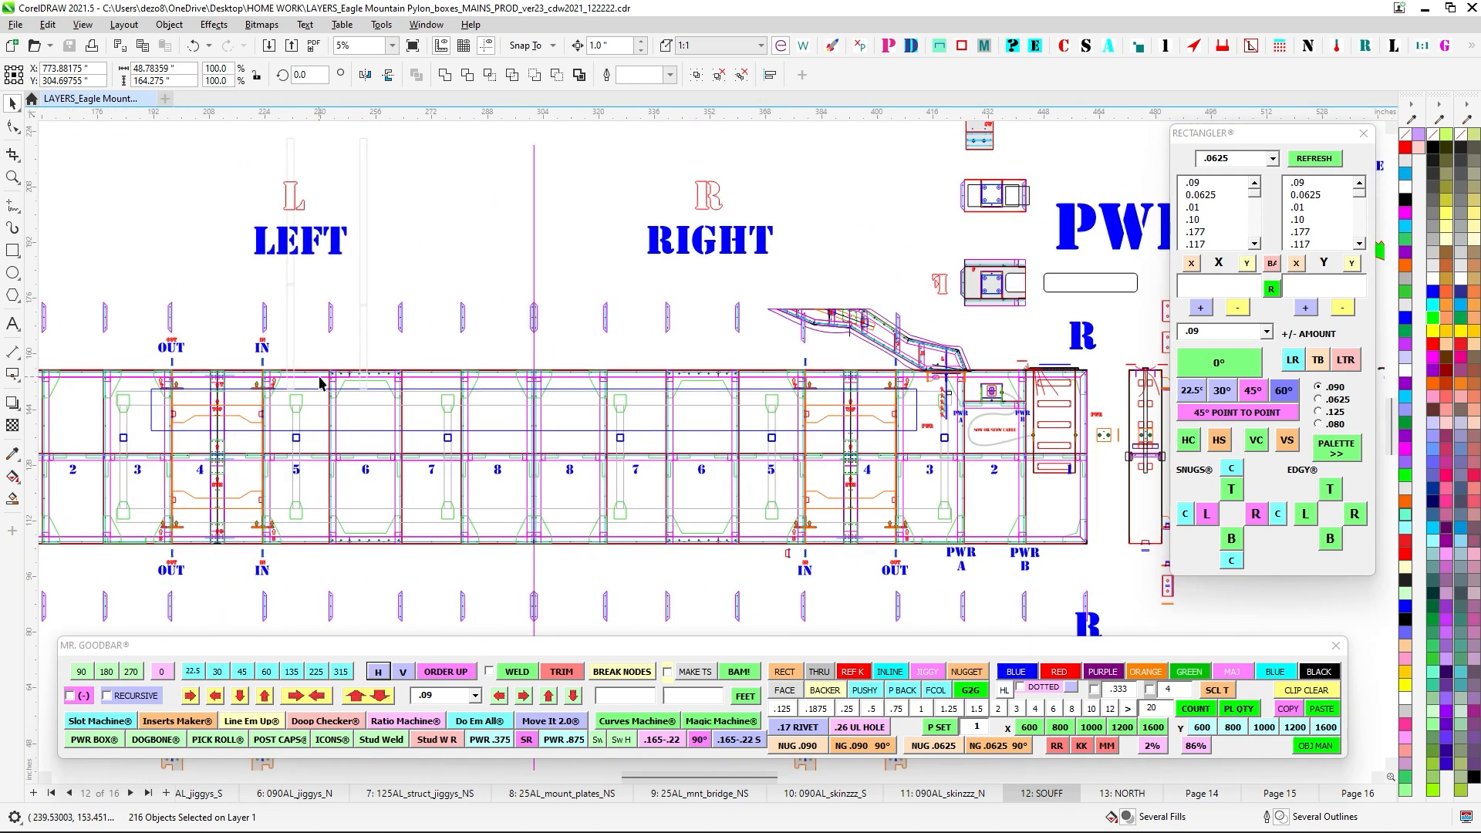
pyautogui.moveTo(139, 385); pyautogui.dragTo(303, 361)
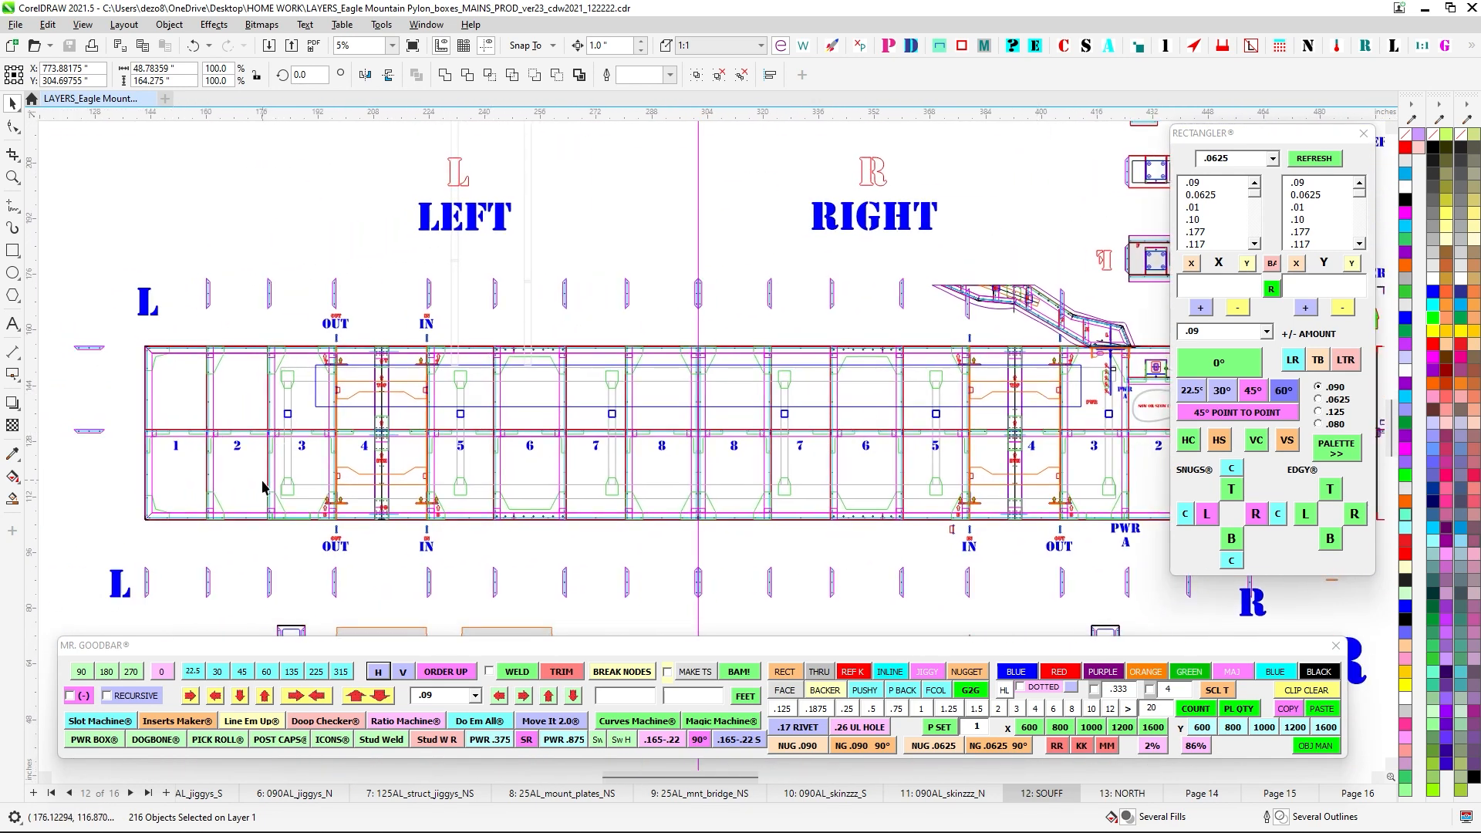
pyautogui.scroll(-2, 870, 487)
pyautogui.scroll(1, 818, 382)
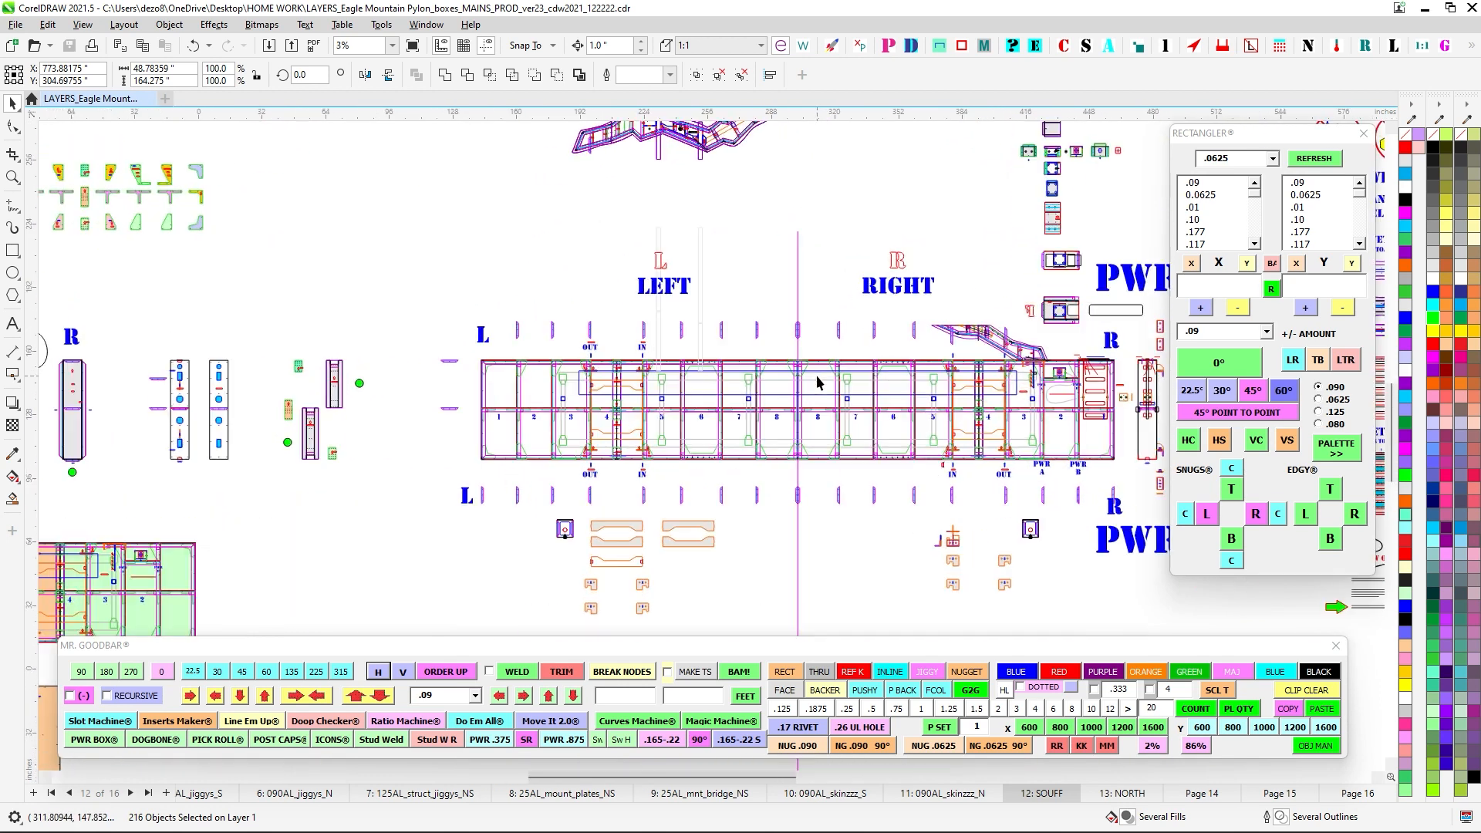
pyautogui.scroll(1, 818, 382)
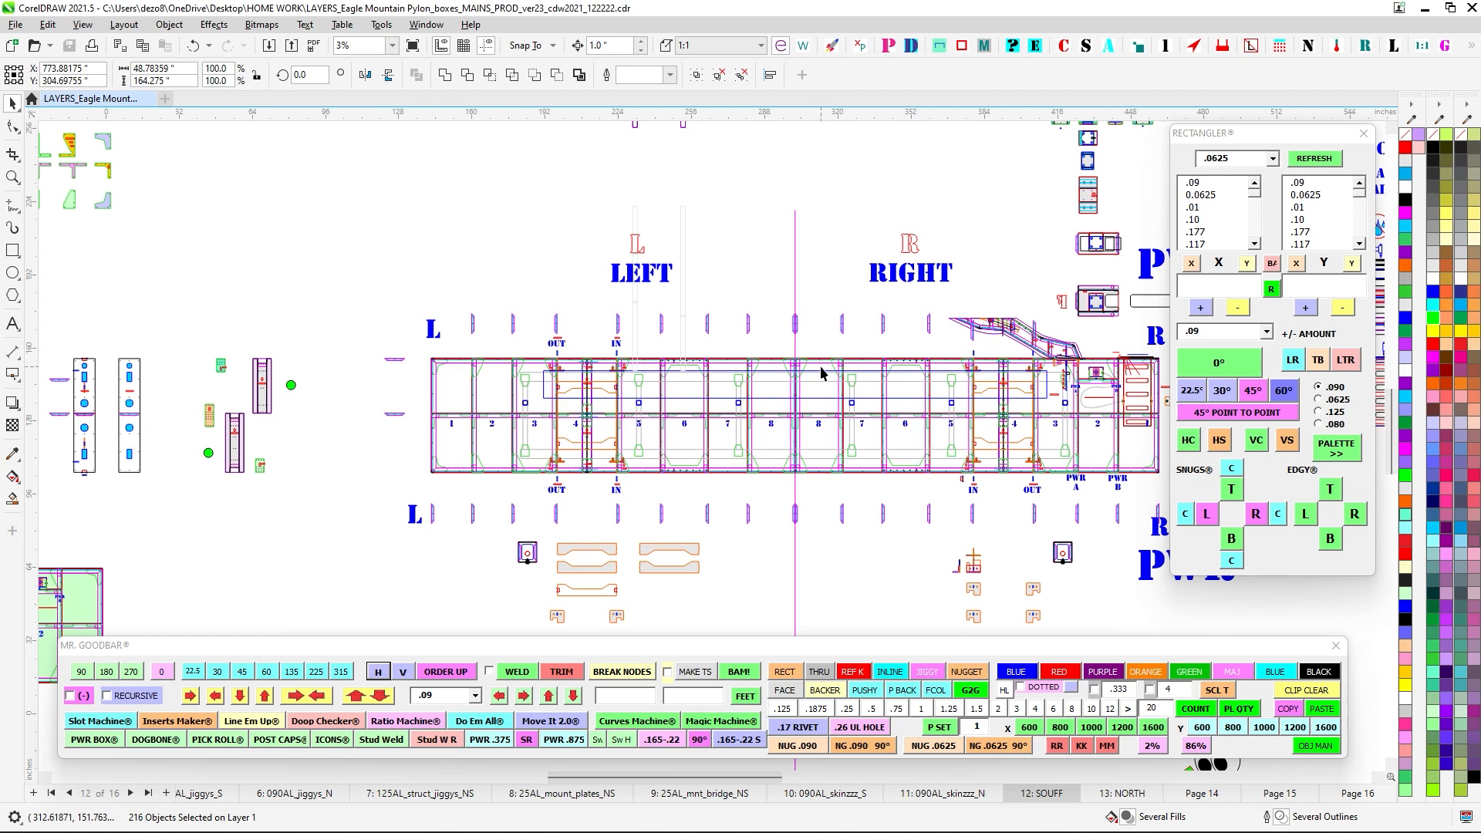
pyautogui.scroll(2, 752, 385)
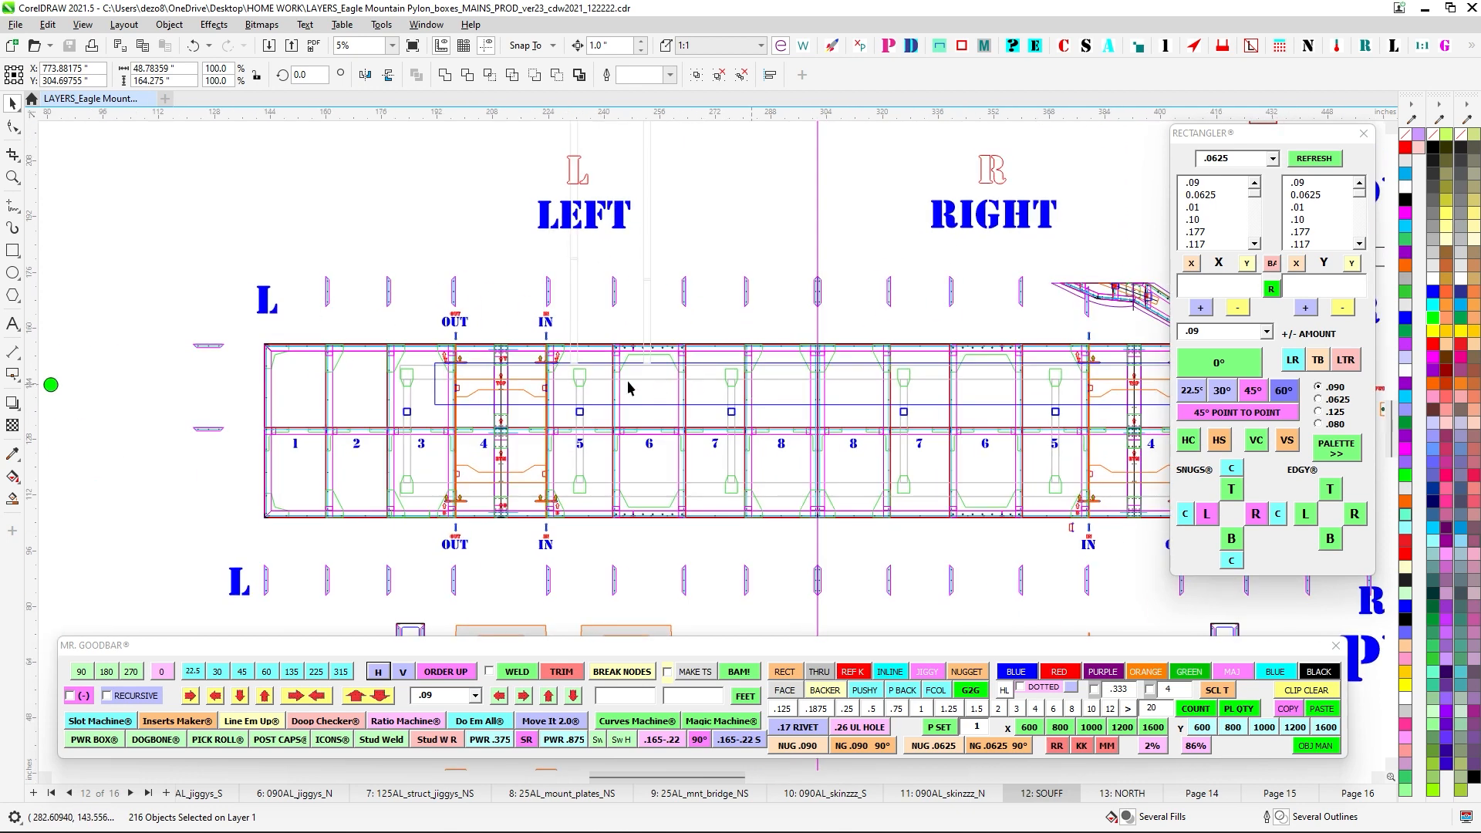
pyautogui.scroll(-3, 574, 379)
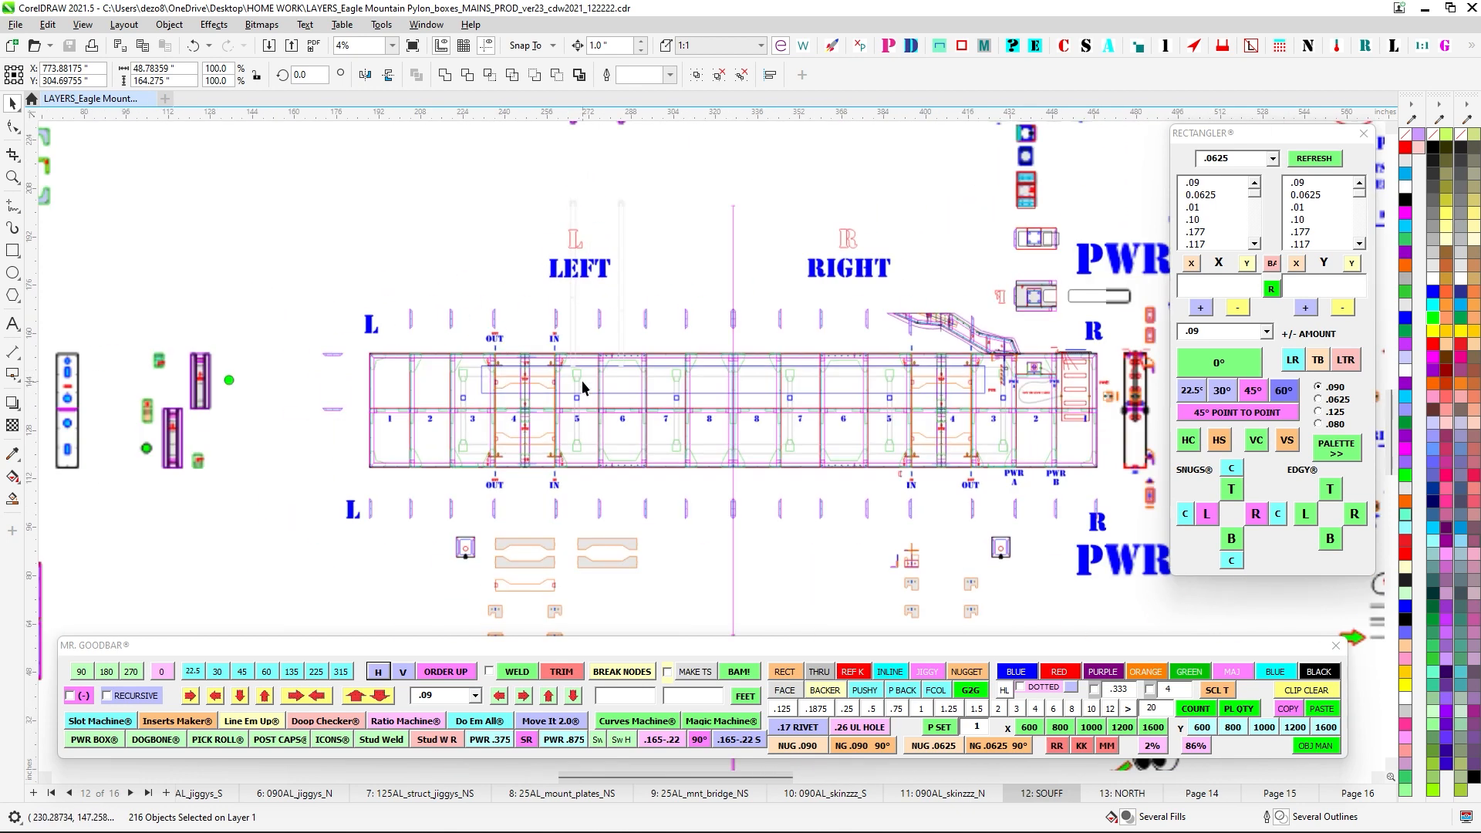
pyautogui.moveTo(643, 515); pyautogui.dragTo(672, 409)
pyautogui.scroll(-1, 672, 410)
pyautogui.moveTo(741, 459); pyautogui.dragTo(816, 453)
pyautogui.moveTo(545, 414); pyautogui.dragTo(603, 415)
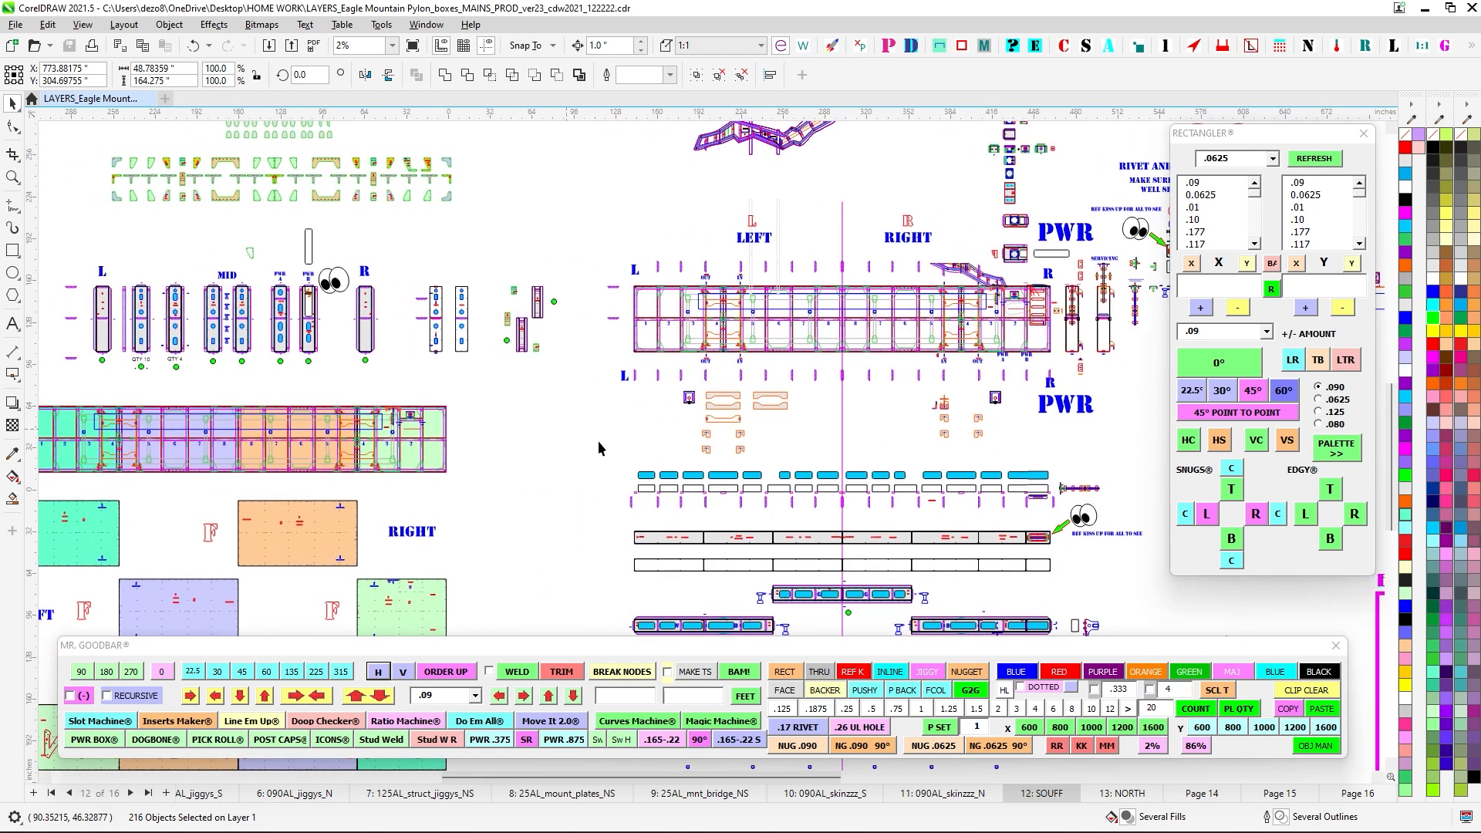
# Go to the 090AL_framing_S page, close the Rectangler window, and bring up the Page Turner window with its page list.
pyautogui.click(52, 795)
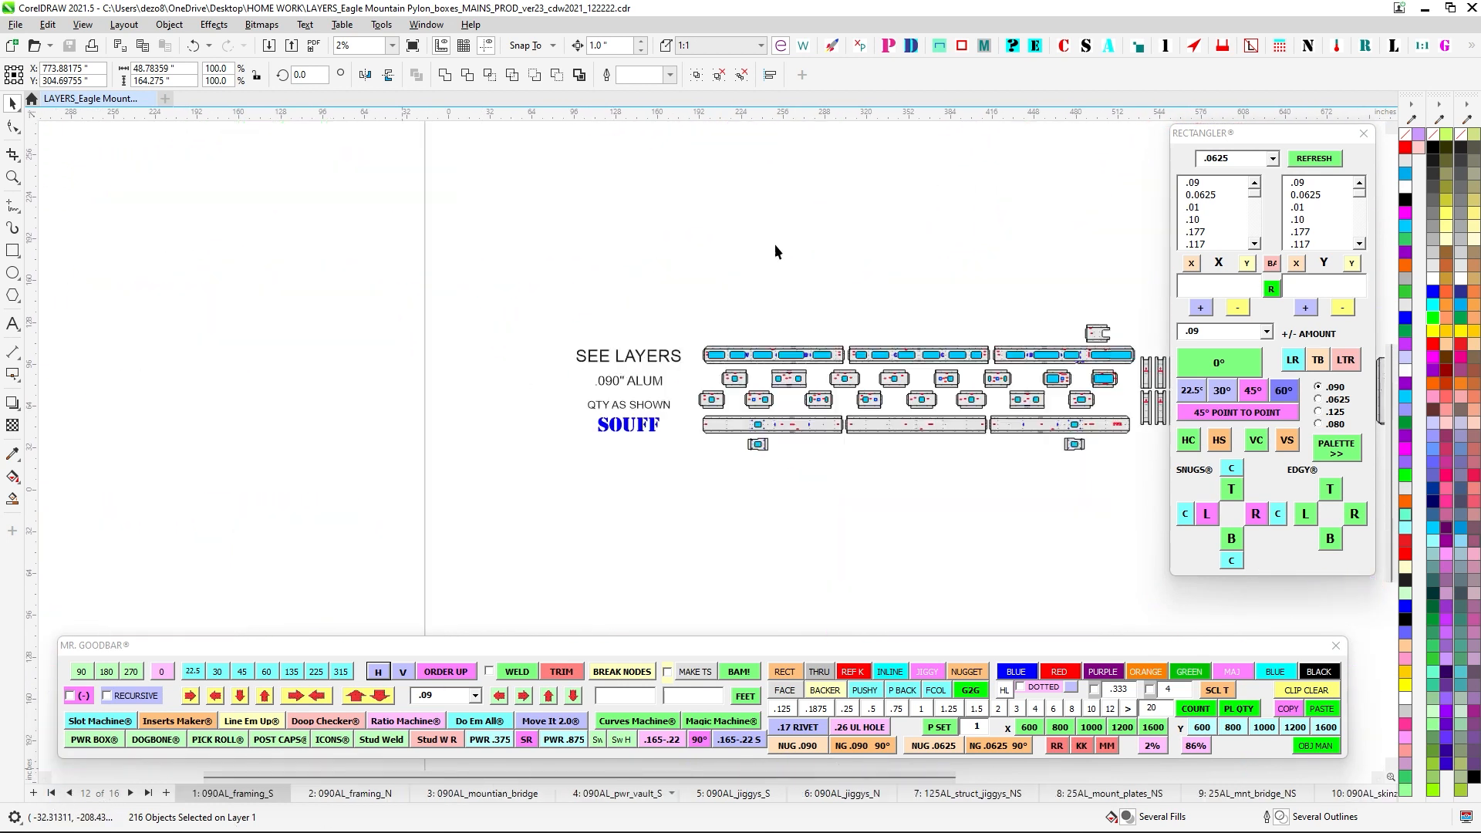
pyautogui.click(1361, 136)
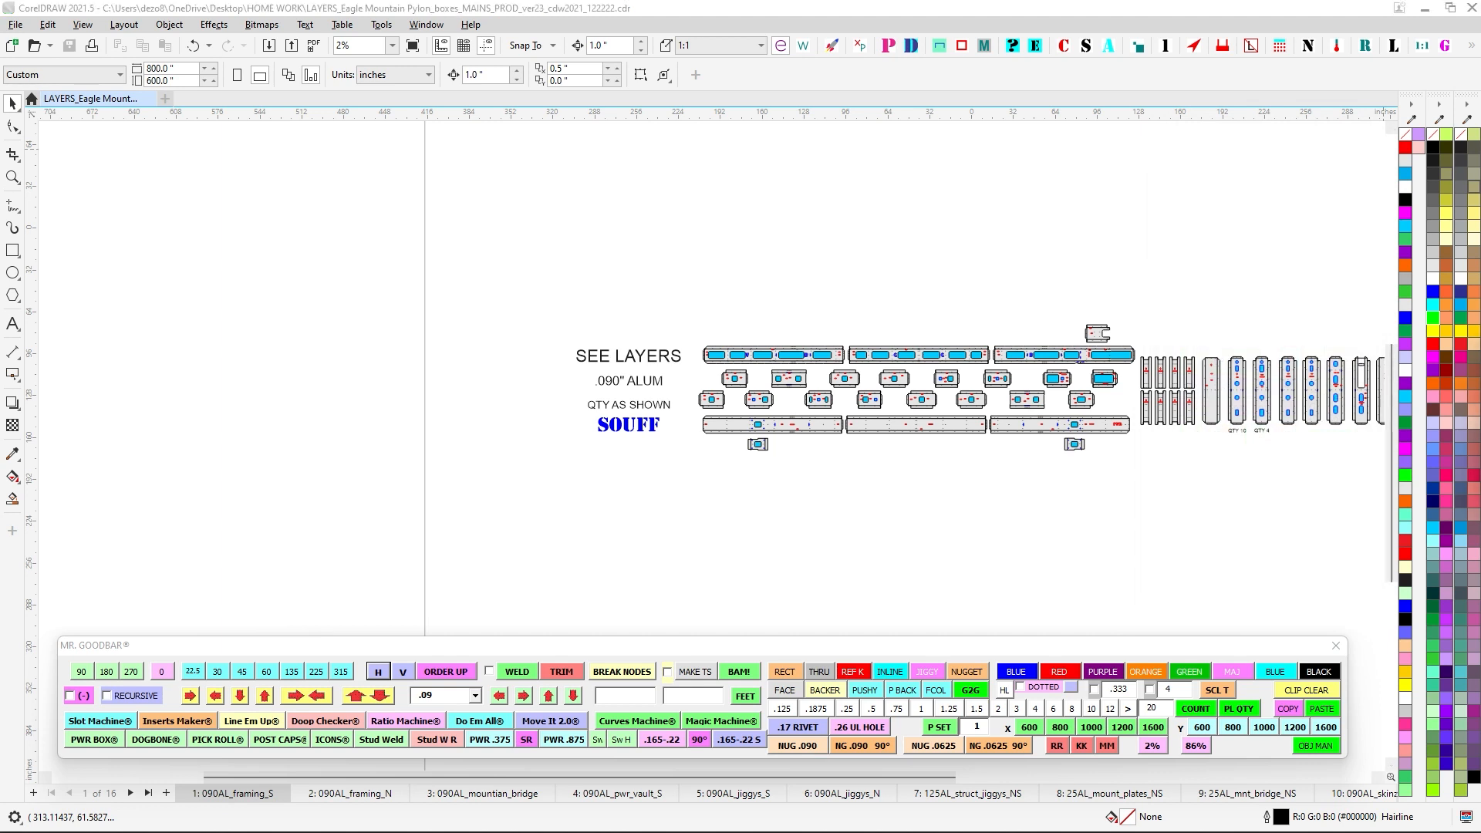
pyautogui.click(1351, 182)
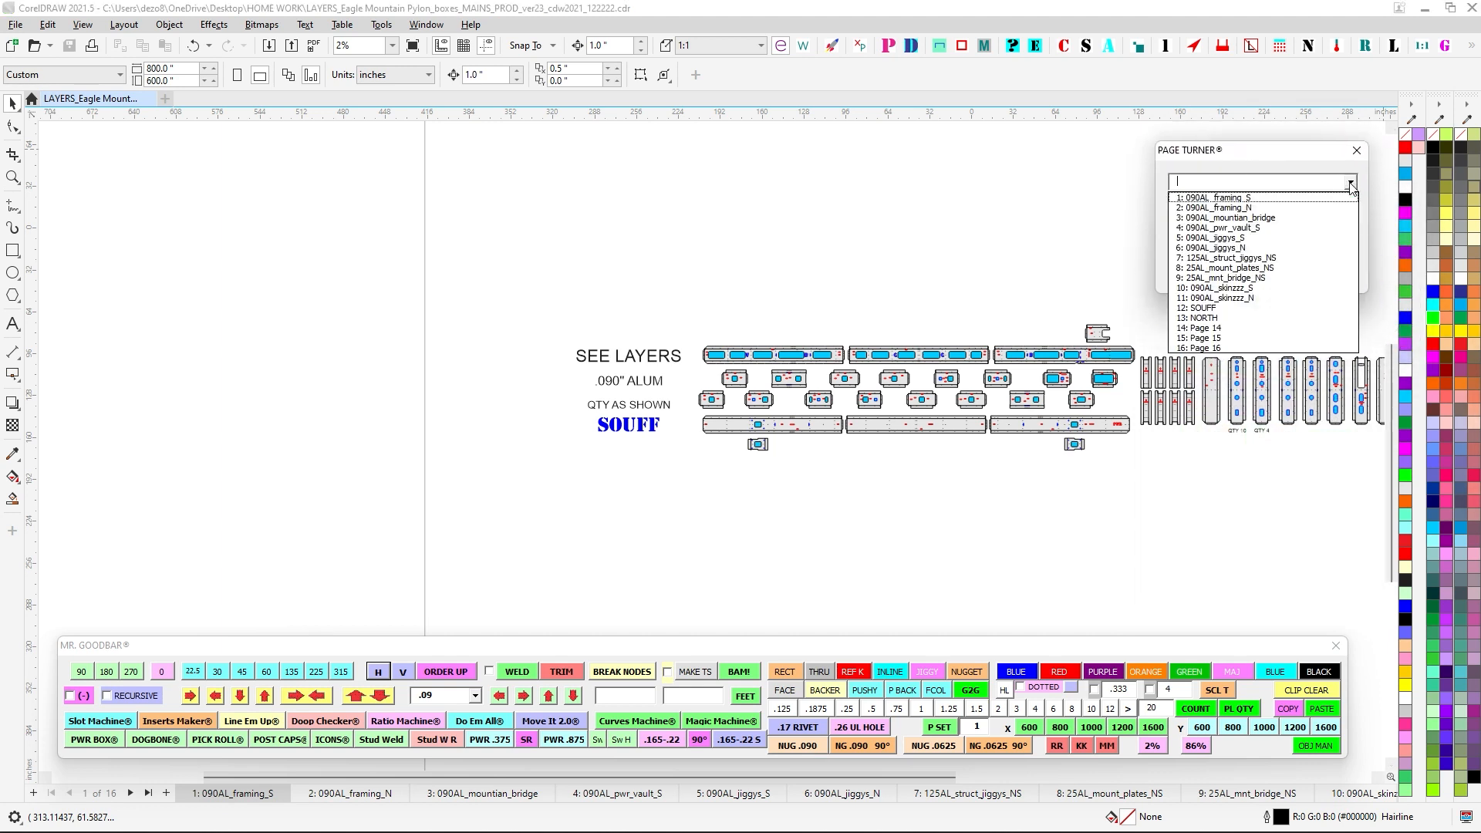
pyautogui.moveTo(1267, 149); pyautogui.dragTo(1271, 141)
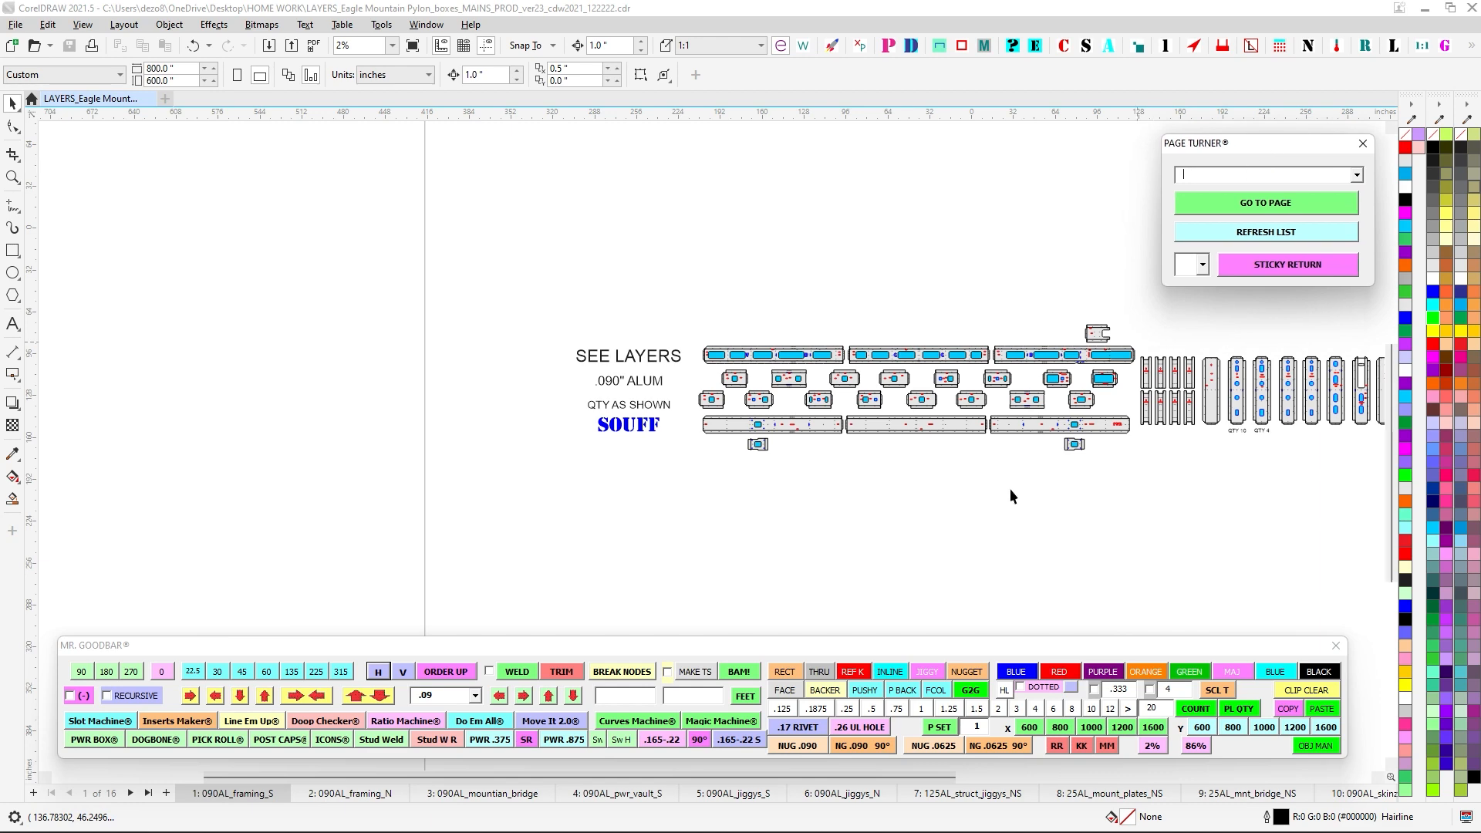
# Examine the SOUFF framing layout on the 090AL_framing_S page and select all of its framing parts.
pyautogui.scroll(1, 860, 292)
pyautogui.moveTo(860, 292); pyautogui.dragTo(562, 212)
pyautogui.moveTo(618, 478); pyautogui.dragTo(651, 488)
pyautogui.scroll(-1, 676, 525)
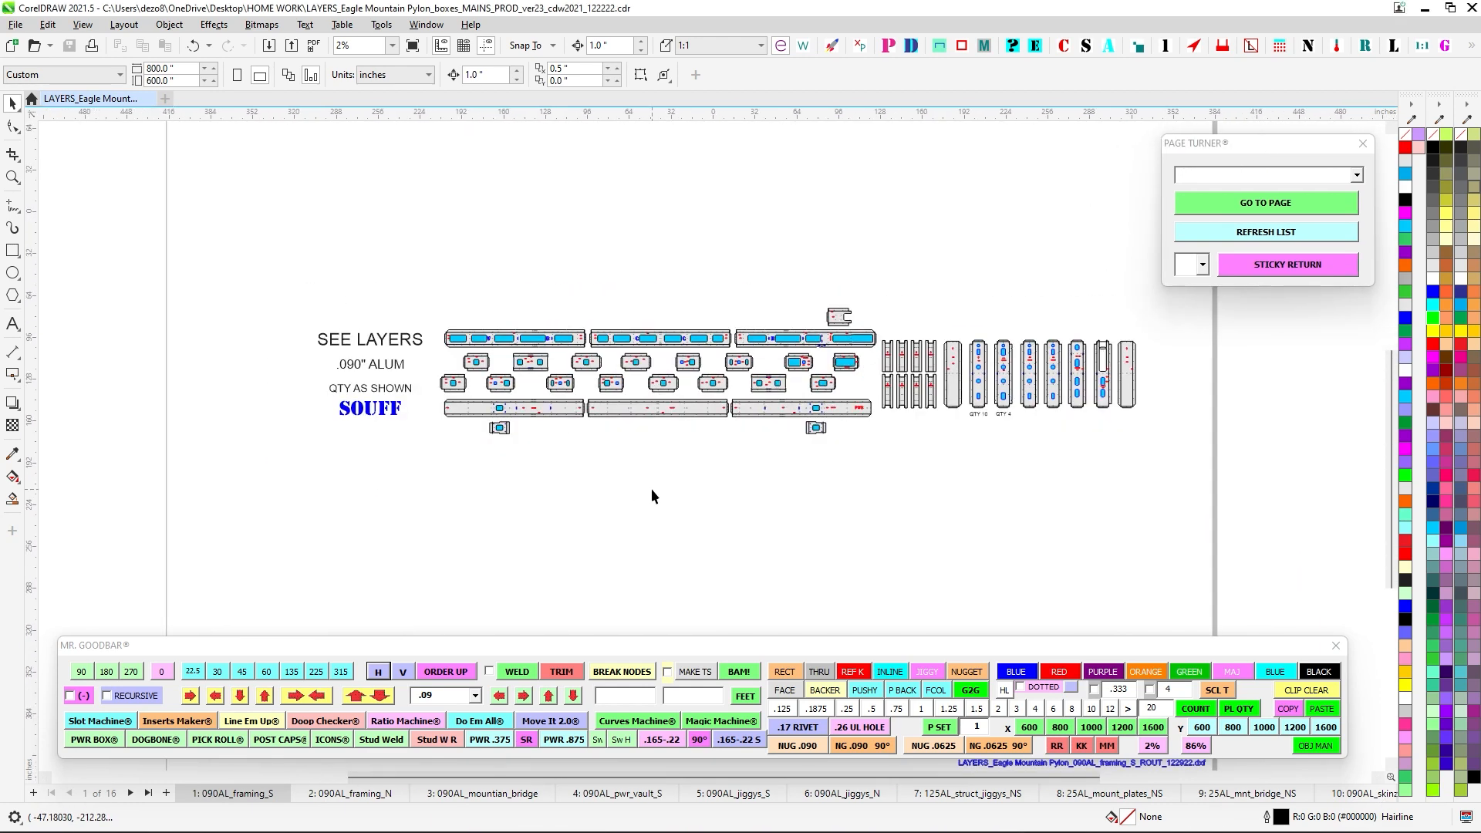
pyautogui.scroll(1, 396, 407)
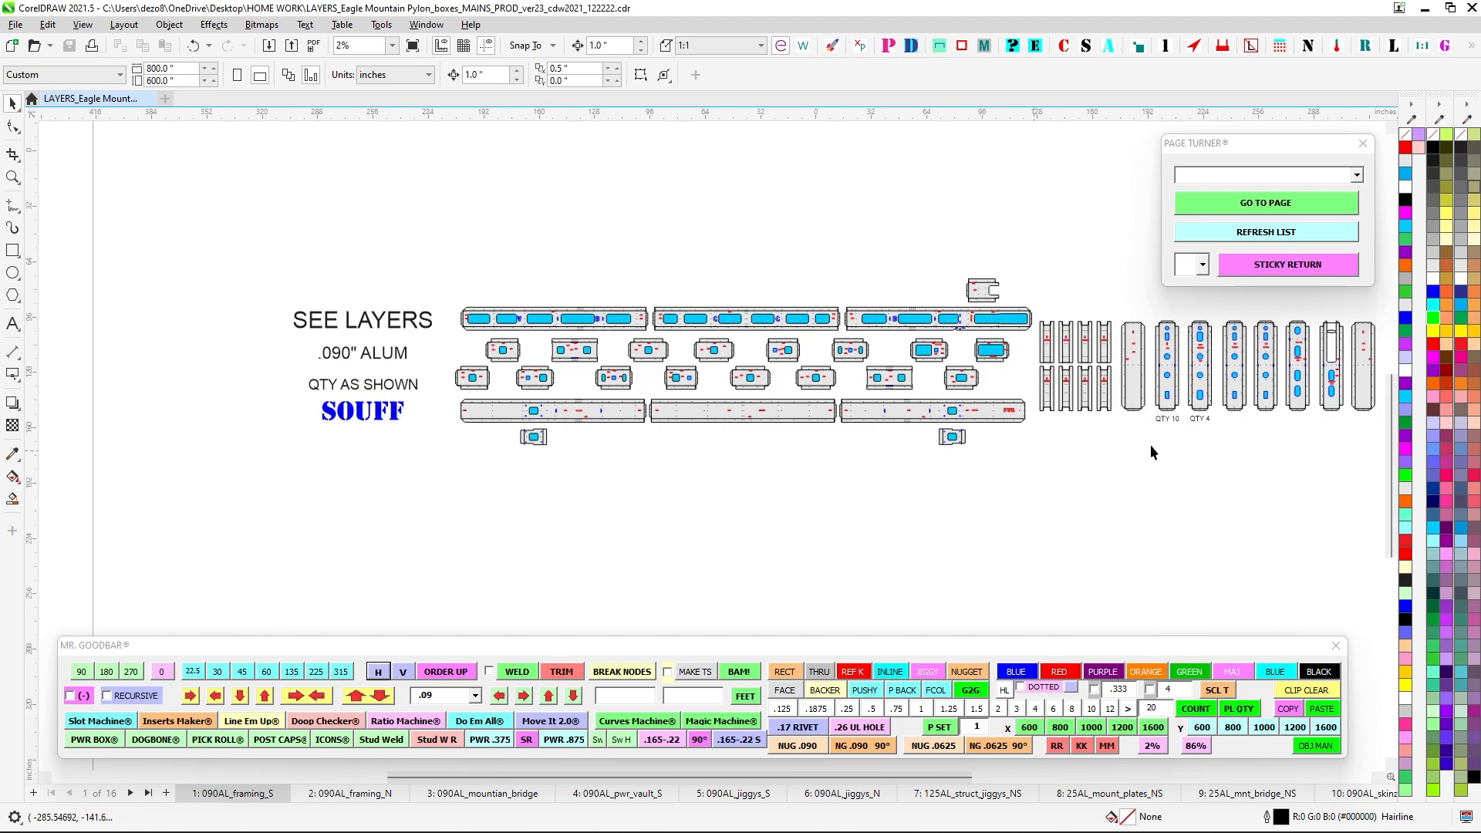
pyautogui.moveTo(837, 457); pyautogui.dragTo(733, 456)
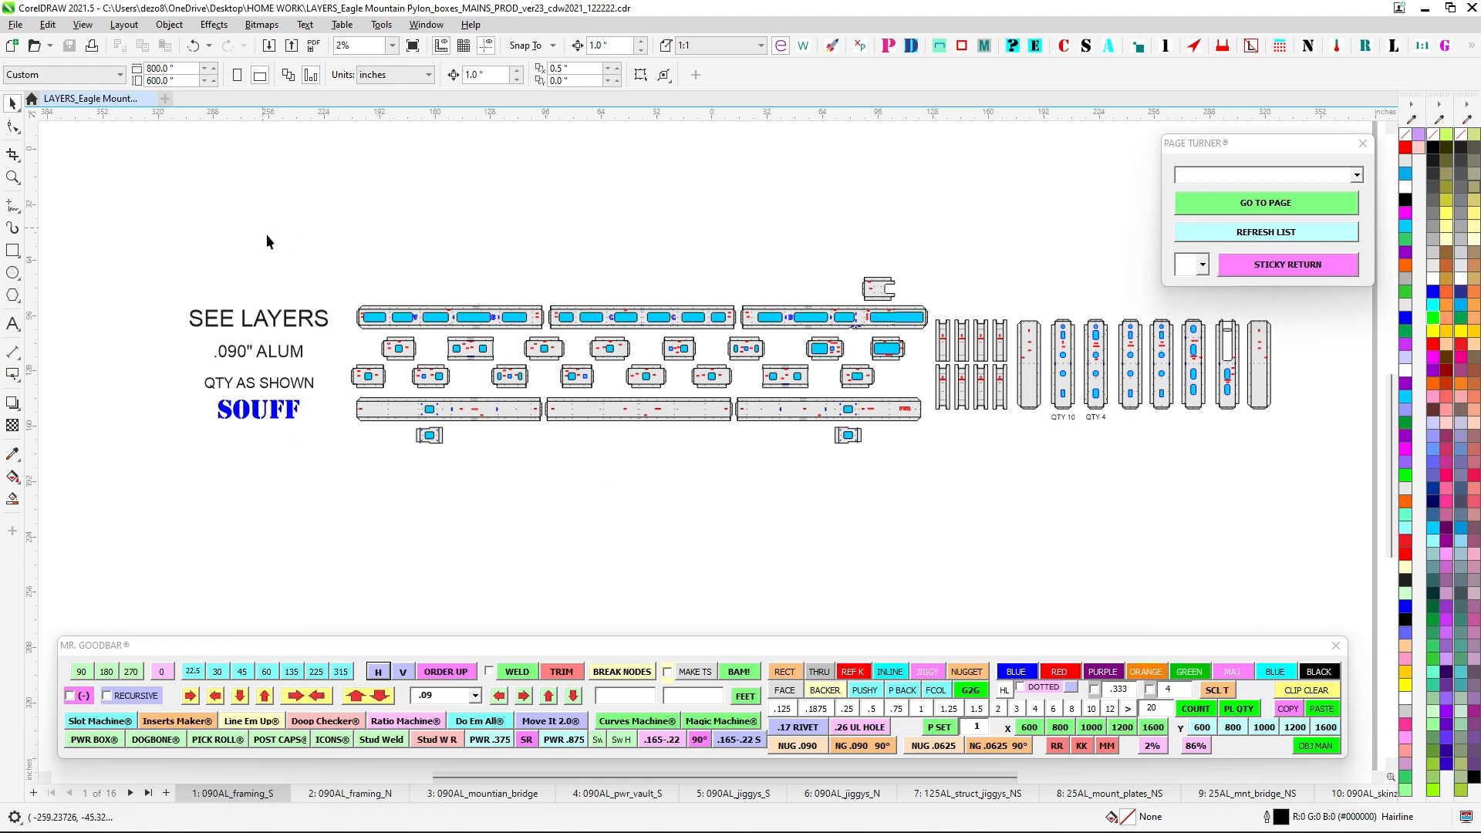
pyautogui.moveTo(268, 241); pyautogui.dragTo(1332, 512)
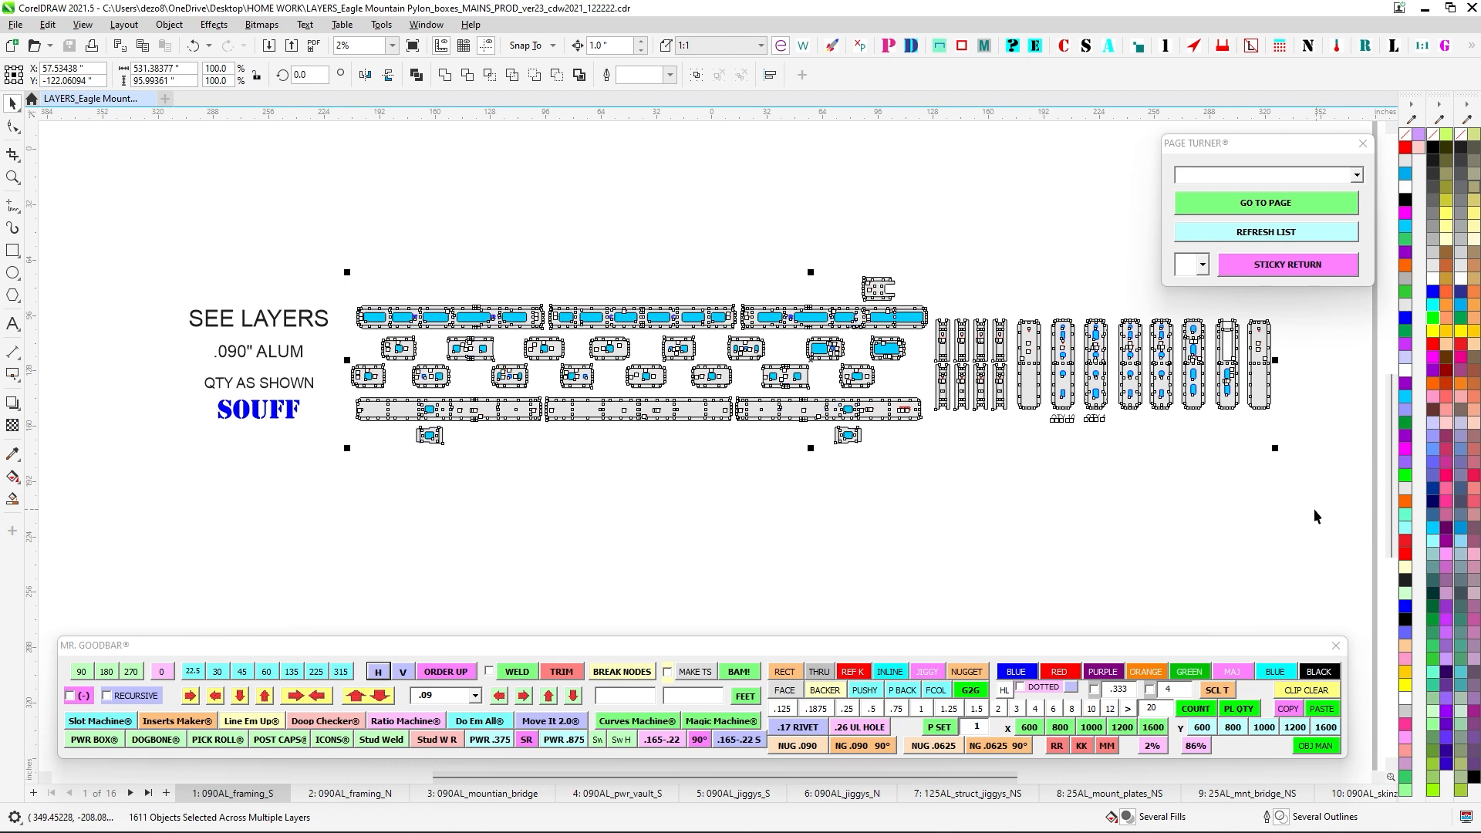
# View the 090AL_framing_N page, followed by a closer view of the parts on the 090AL_mountian_bridge page.
pyautogui.click(358, 796)
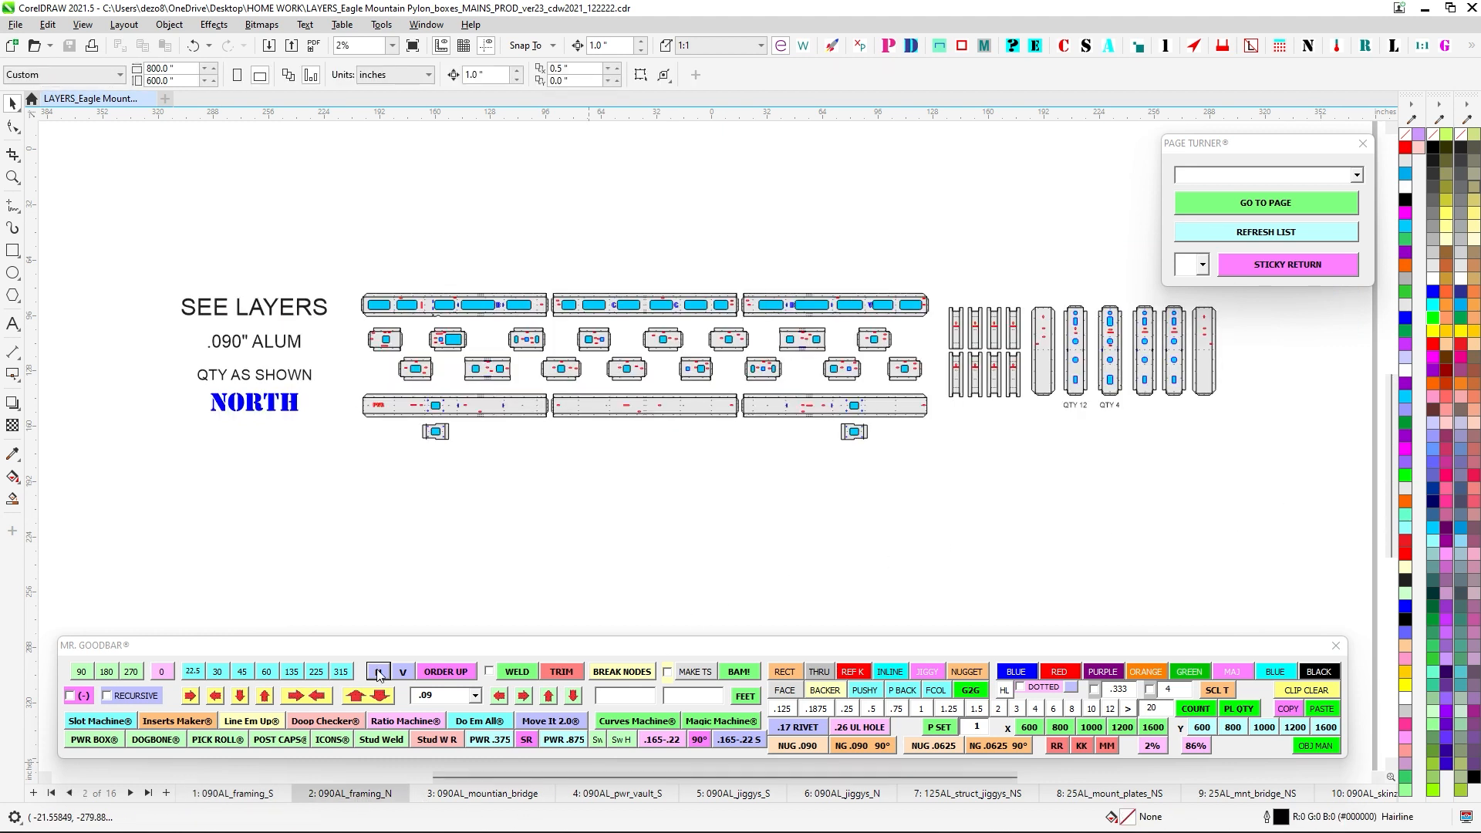
pyautogui.click(496, 796)
pyautogui.scroll(5, 672, 349)
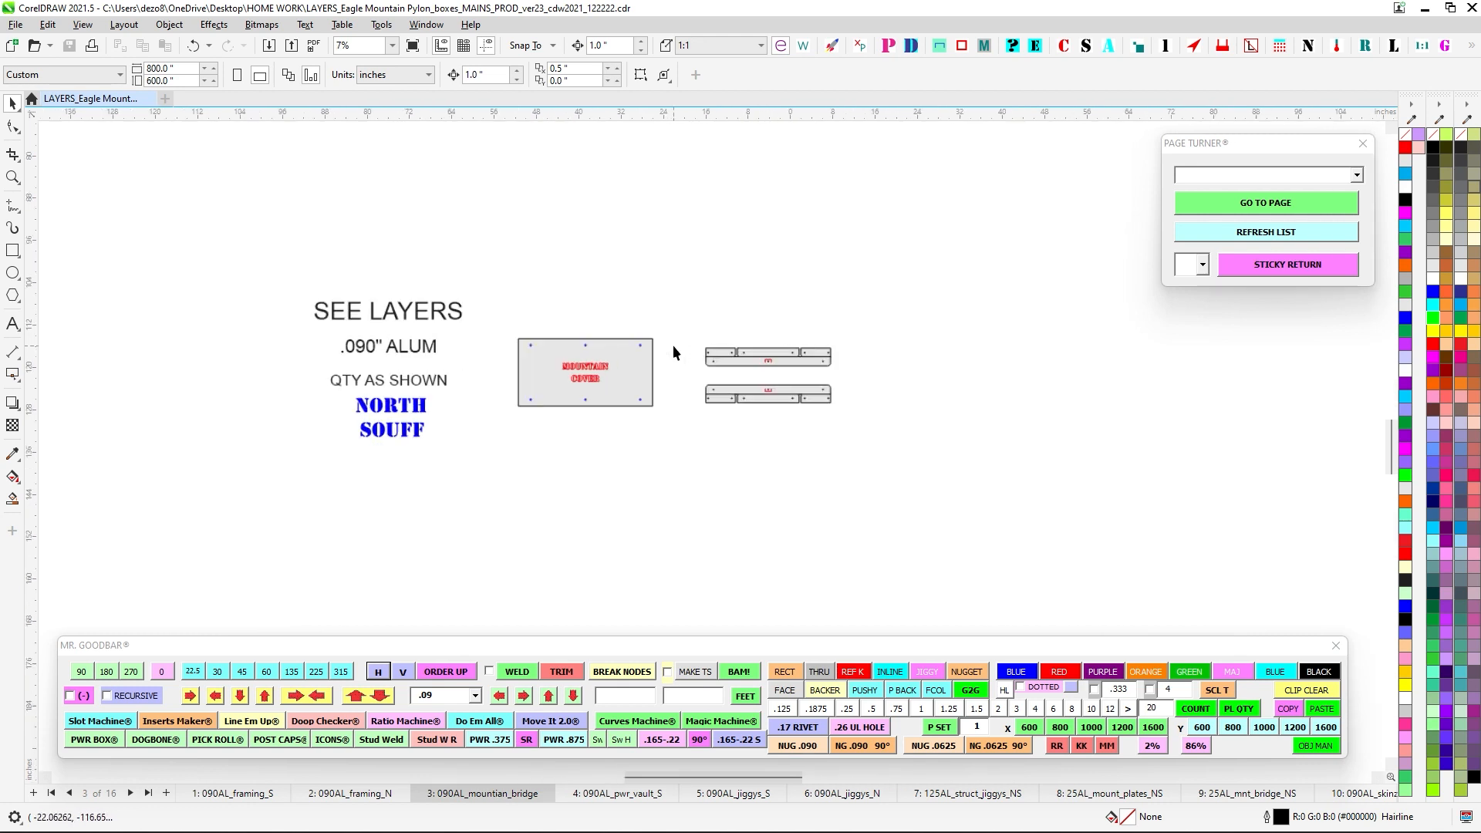
# Open the 090AL_pwr_vault_S page and select the power supply cover, slotted panels and surrounding parts.
pyautogui.click(617, 794)
pyautogui.scroll(-2, 620, 382)
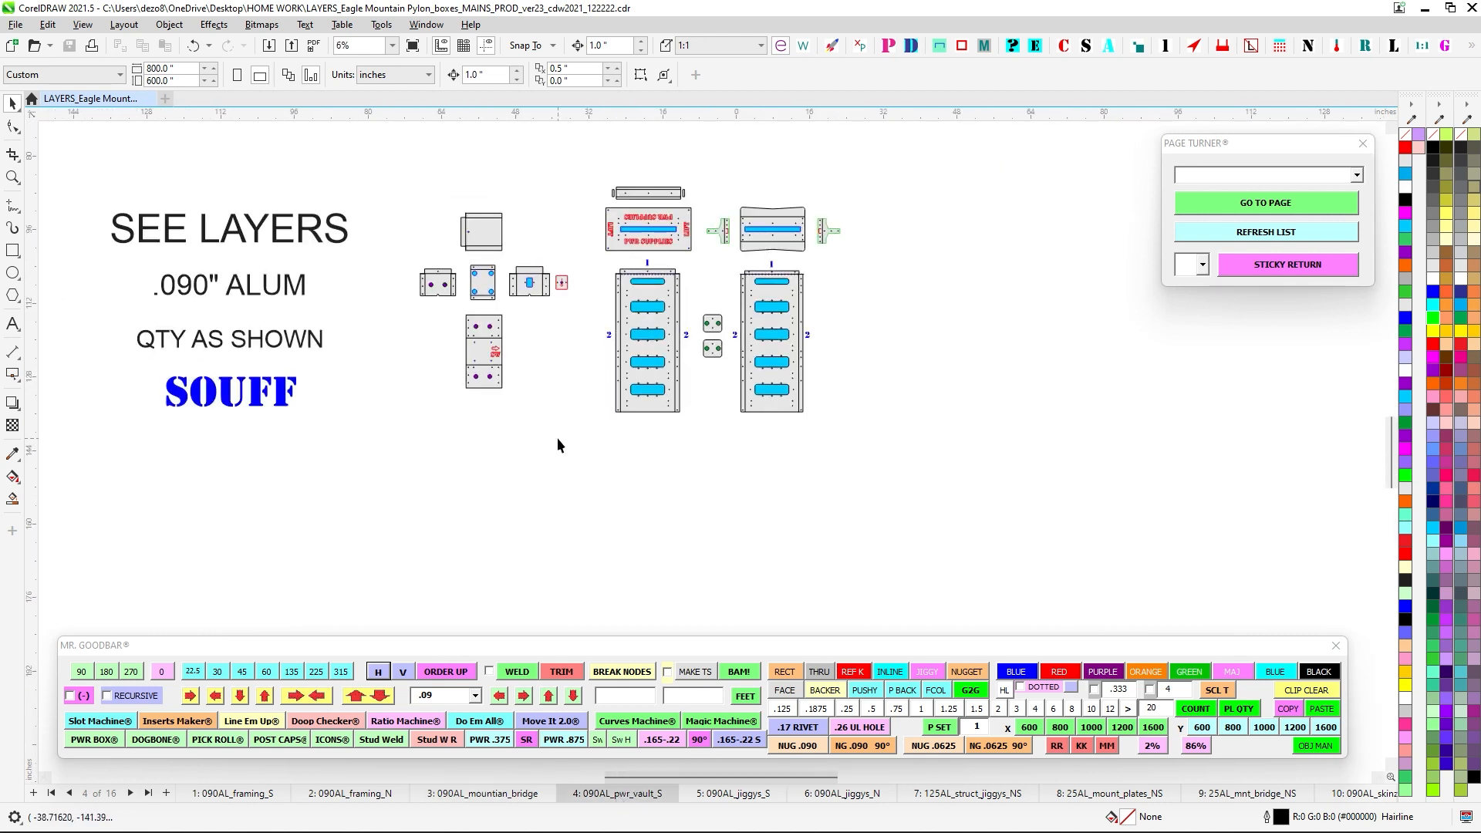
pyautogui.moveTo(557, 439); pyautogui.dragTo(631, 441)
pyautogui.moveTo(662, 178); pyautogui.dragTo(1034, 545)
pyautogui.scroll(2, 833, 199)
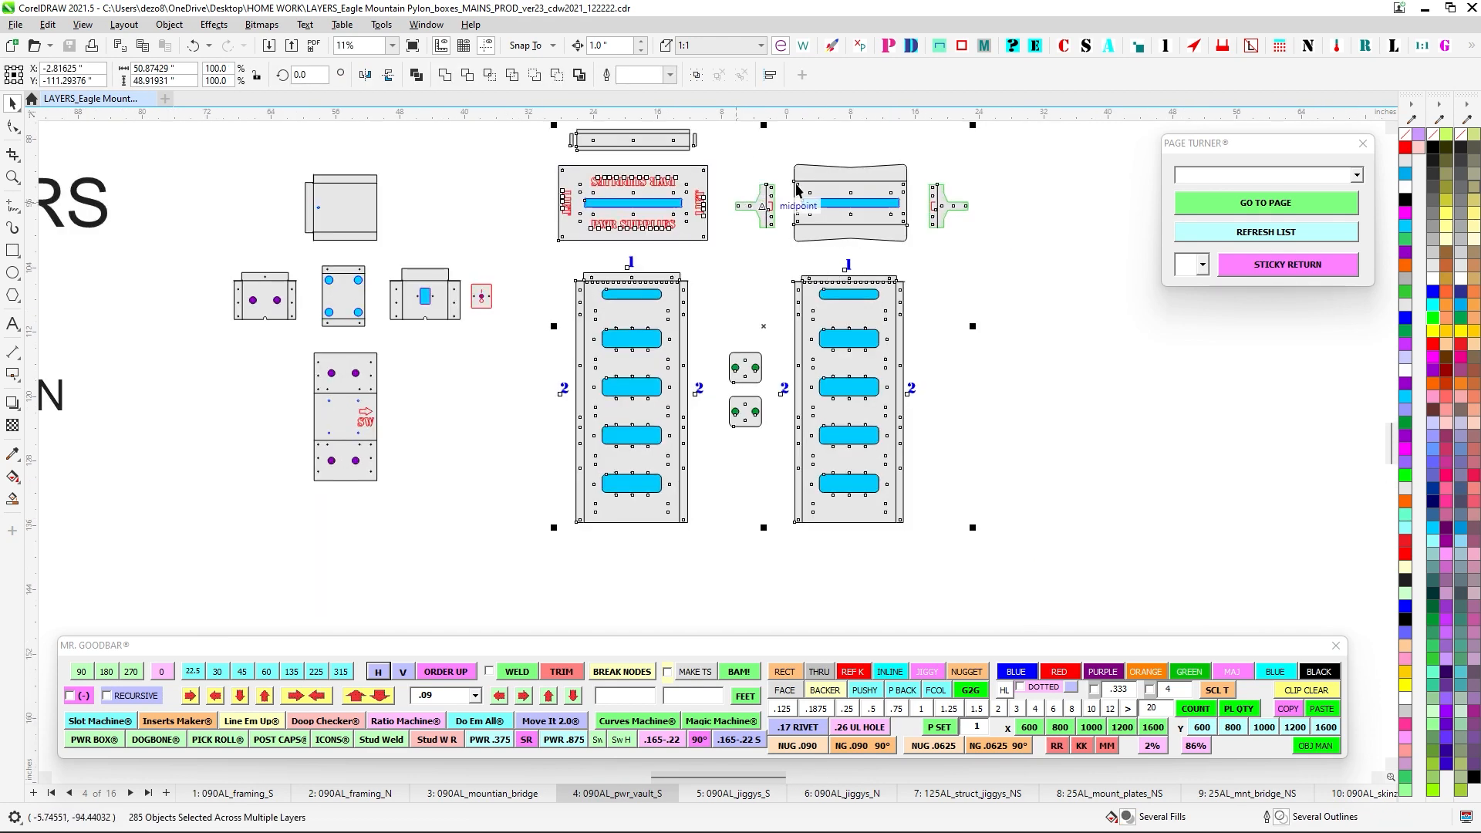
# Clear the selection, examine the vault panels closely, and select the group of smaller box parts beside the page's labels.
pyautogui.press('Escape')
pyautogui.scroll(2, 826, 408)
pyautogui.moveTo(761, 320); pyautogui.dragTo(825, 496)
pyautogui.scroll(-3, 838, 339)
pyautogui.moveTo(629, 301); pyautogui.dragTo(774, 282)
pyautogui.moveTo(462, 148); pyautogui.dragTo(722, 488)
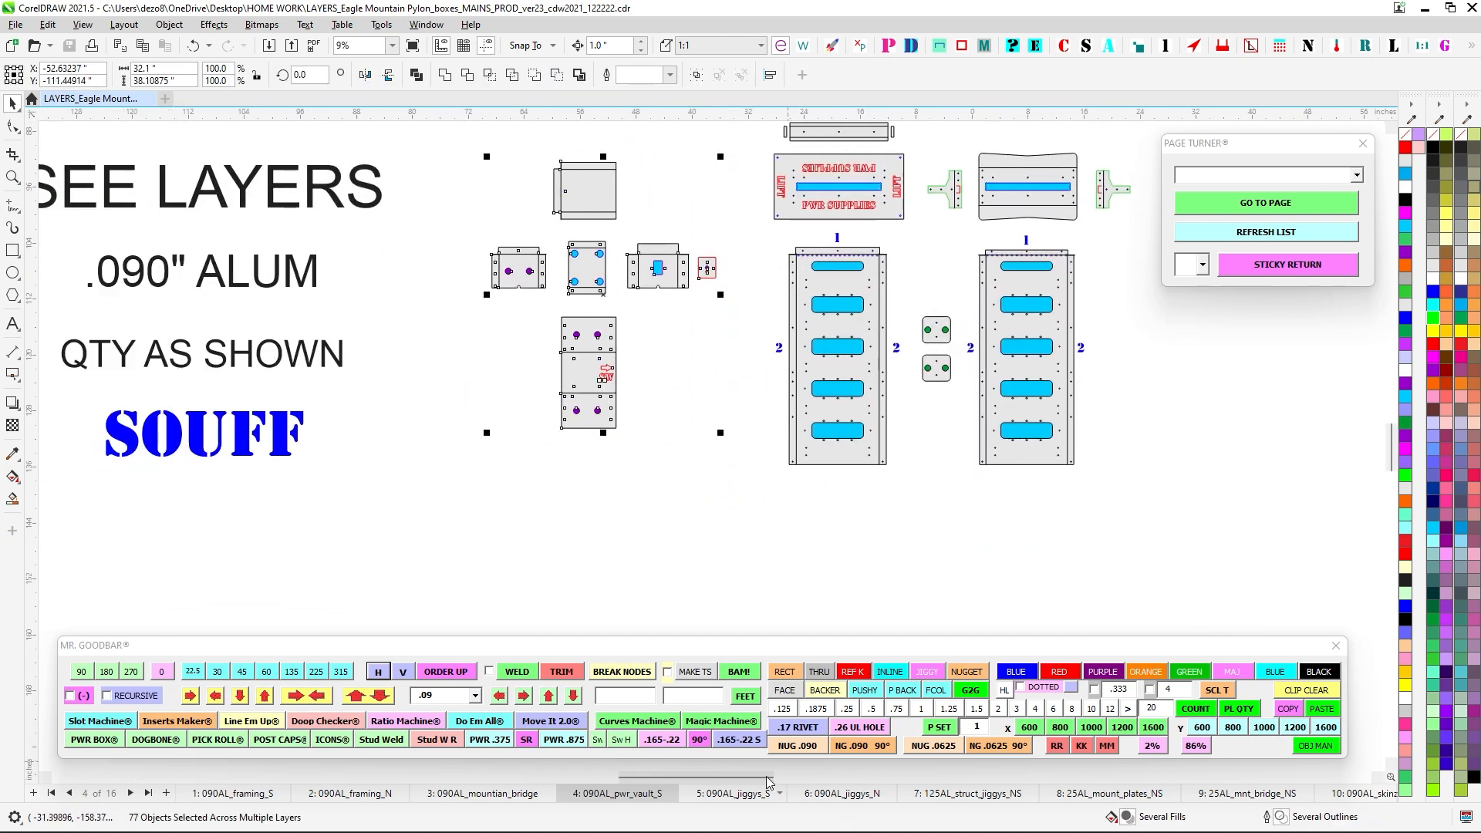
# Open the 090AL_jiggys_S page and select all of its jiggy parts without the text labels.
pyautogui.click(733, 793)
pyautogui.scroll(-3, 396, 193)
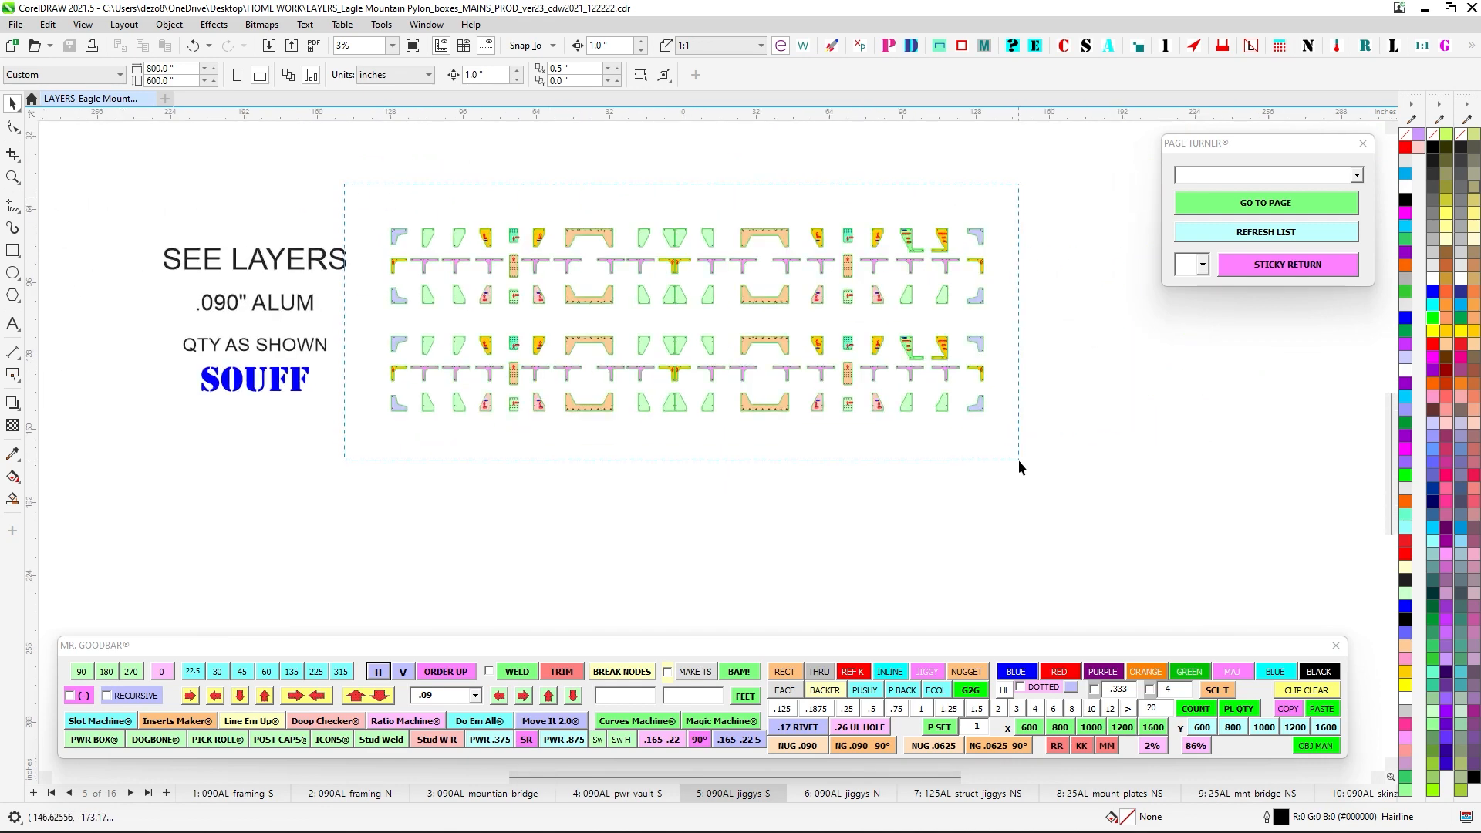
pyautogui.hotkey('ctrl', 'a')
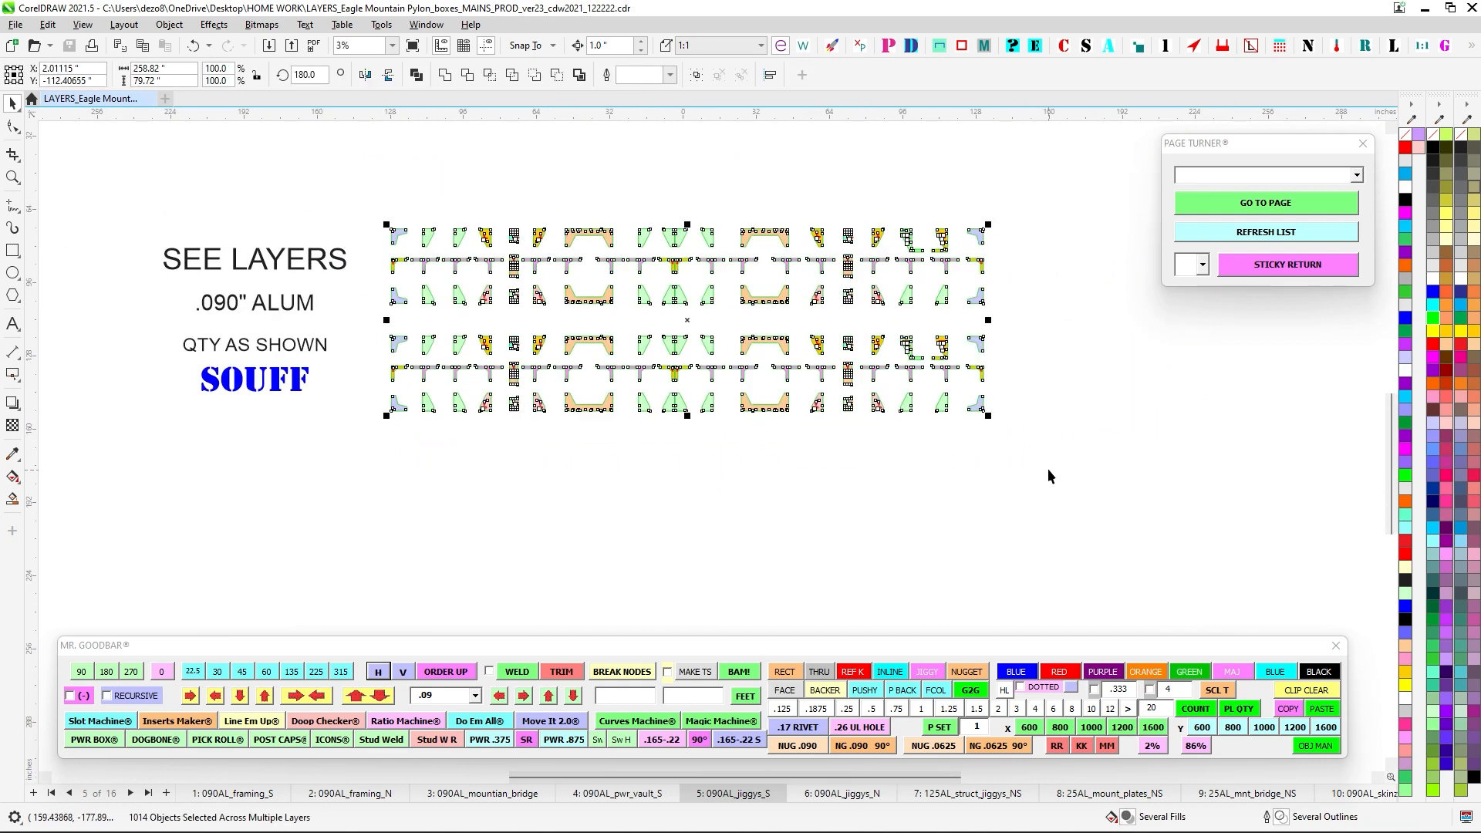
# Clear the selection and select the upper set's PWR-marked jiggy pair, followed by the page's full sets of jiggy parts.
pyautogui.click(888, 178)
pyautogui.scroll(2, 922, 239)
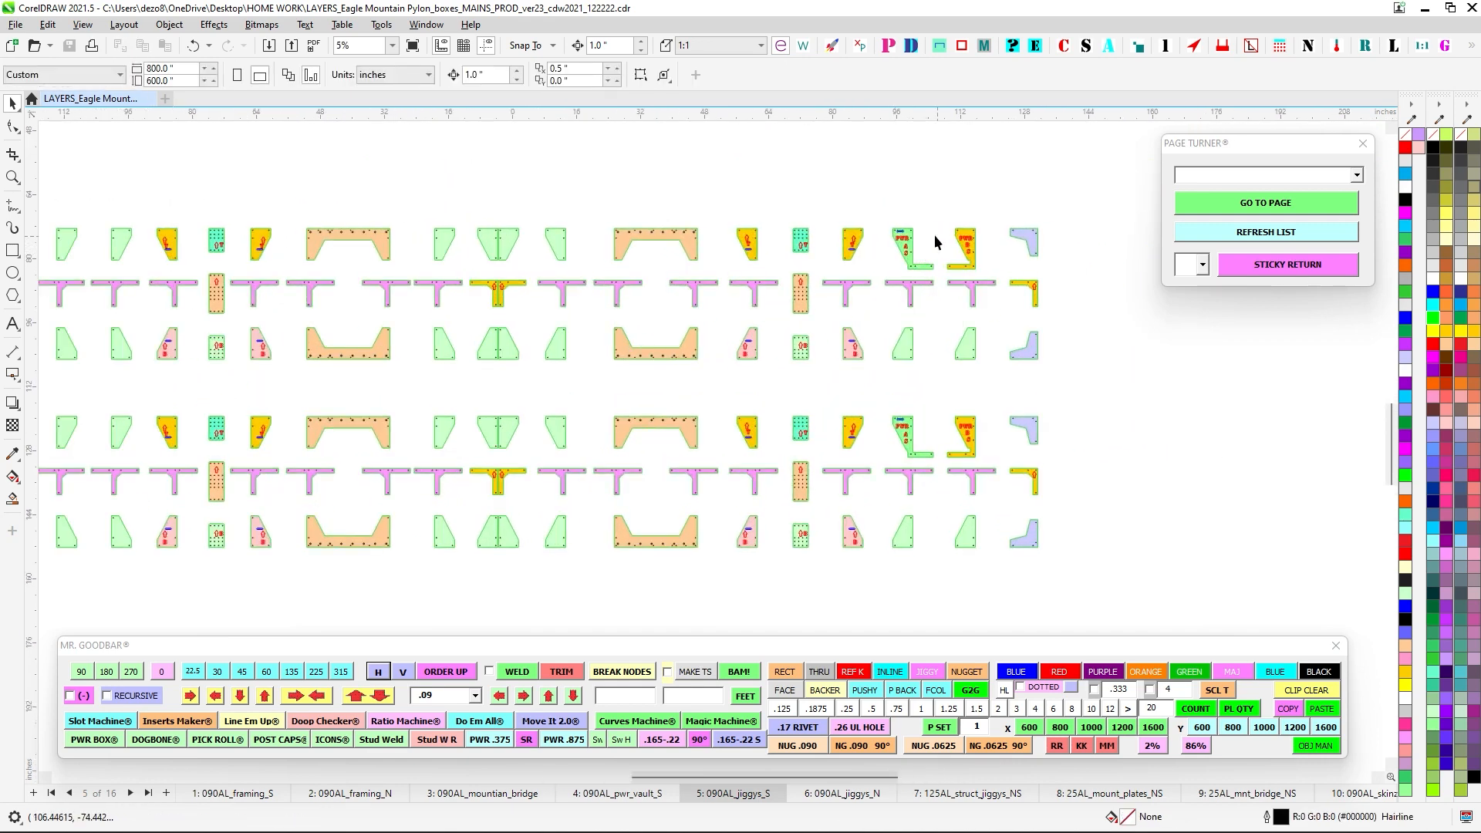
pyautogui.scroll(2, 920, 224)
pyautogui.moveTo(861, 202); pyautogui.dragTo(1050, 314)
pyautogui.scroll(1, 1047, 311)
pyautogui.moveTo(757, 154); pyautogui.dragTo(1028, 321)
pyautogui.scroll(-2, 826, 255)
pyautogui.scroll(-2, 830, 260)
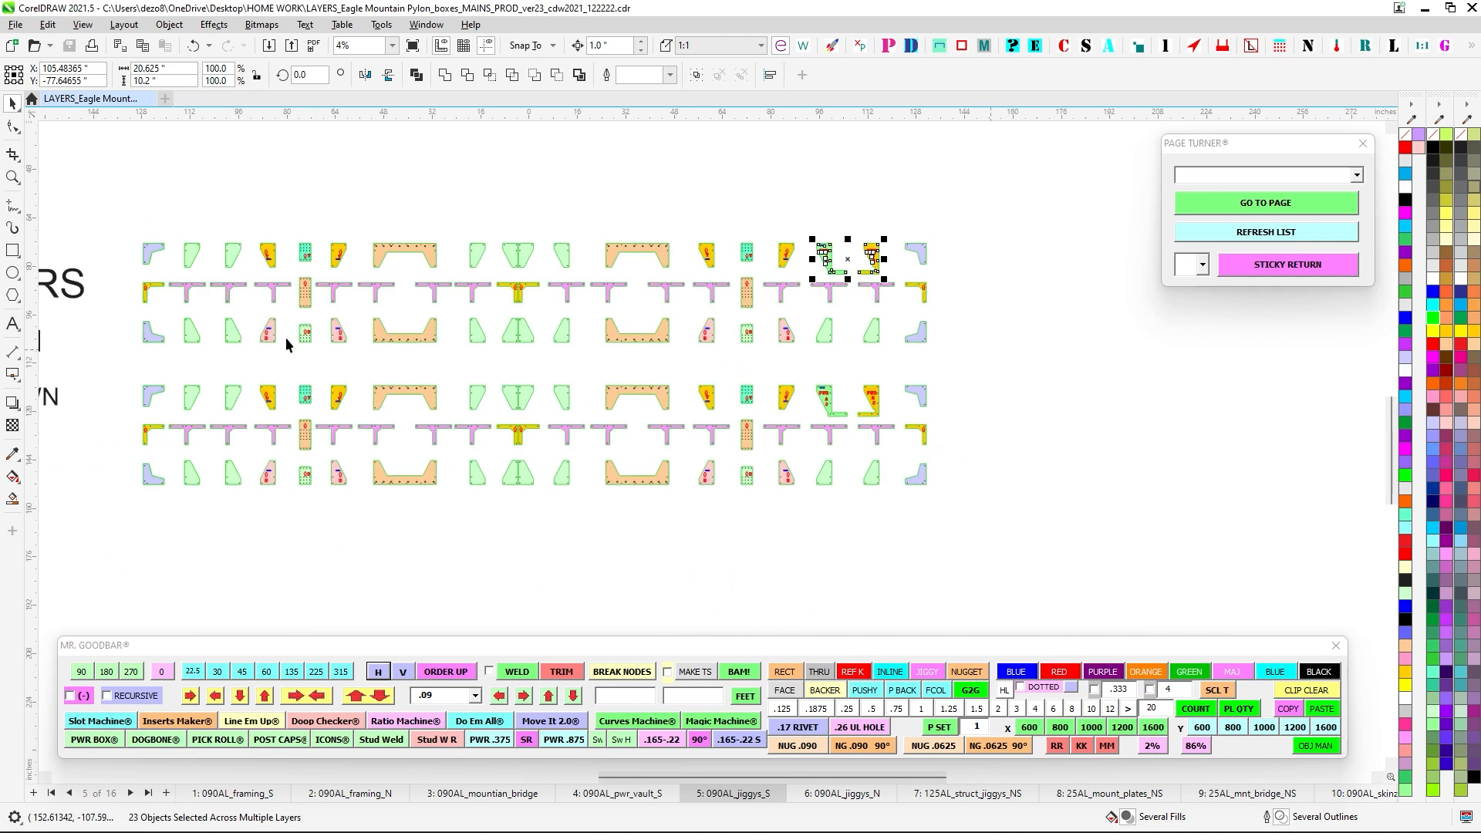
pyautogui.moveTo(122, 382); pyautogui.dragTo(1046, 534)
pyautogui.moveTo(132, 194); pyautogui.dragTo(1117, 546)
# Open the 090AL_jiggys_N page and select the NORTH MNT jiggy part together with the adjacent T-marked part.
pyautogui.click(840, 796)
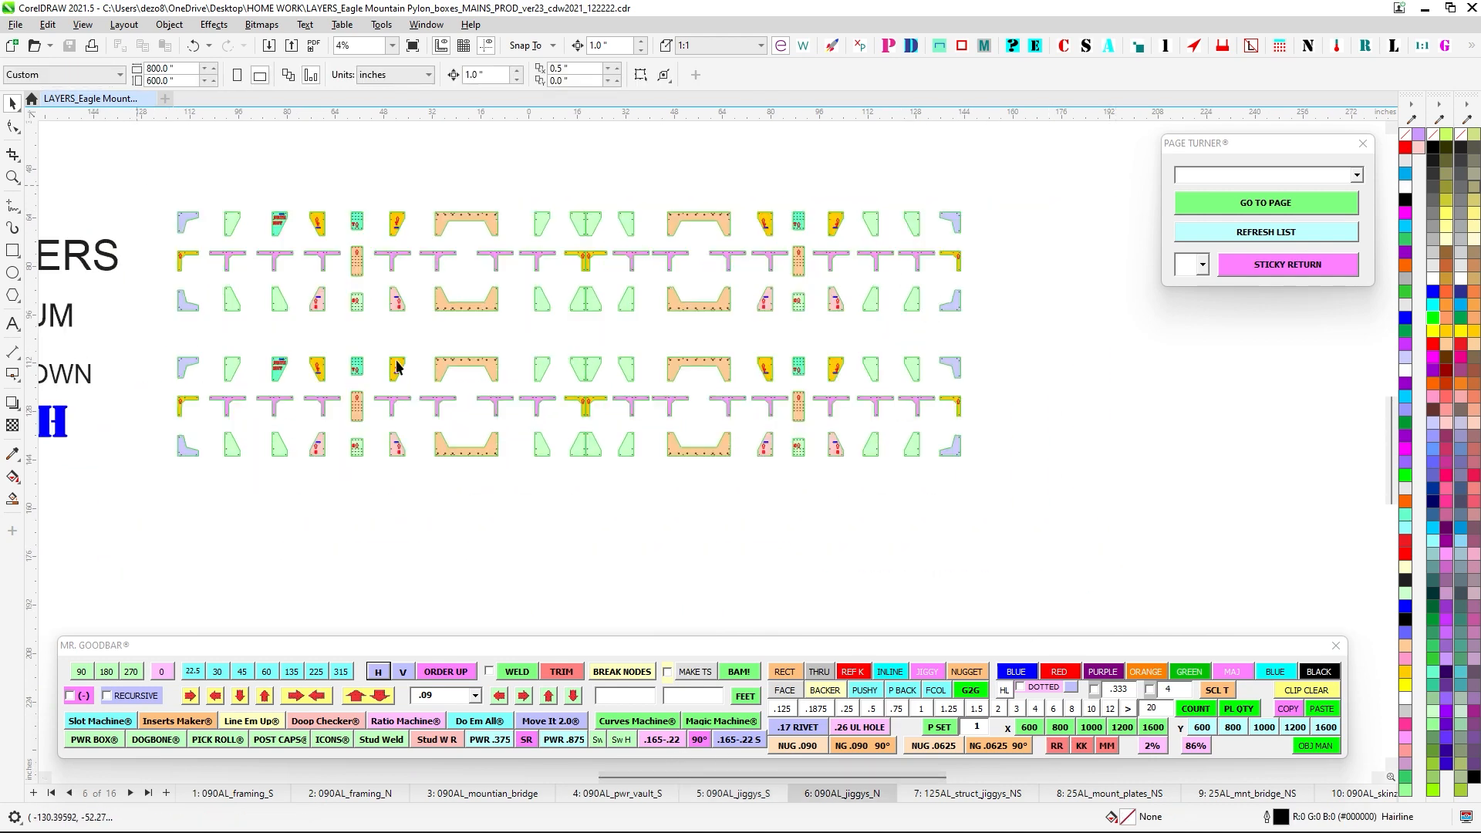
pyautogui.hotkey('ctrl', 'a')
pyautogui.scroll(2, 889, 215)
pyautogui.moveTo(867, 201); pyautogui.dragTo(1206, 278)
pyautogui.scroll(-1, 576, 220)
pyautogui.moveTo(466, 229); pyautogui.dragTo(703, 225)
pyautogui.scroll(1, 119, 233)
pyautogui.scroll(1, 309, 222)
pyautogui.moveTo(353, 227); pyautogui.dragTo(598, 388)
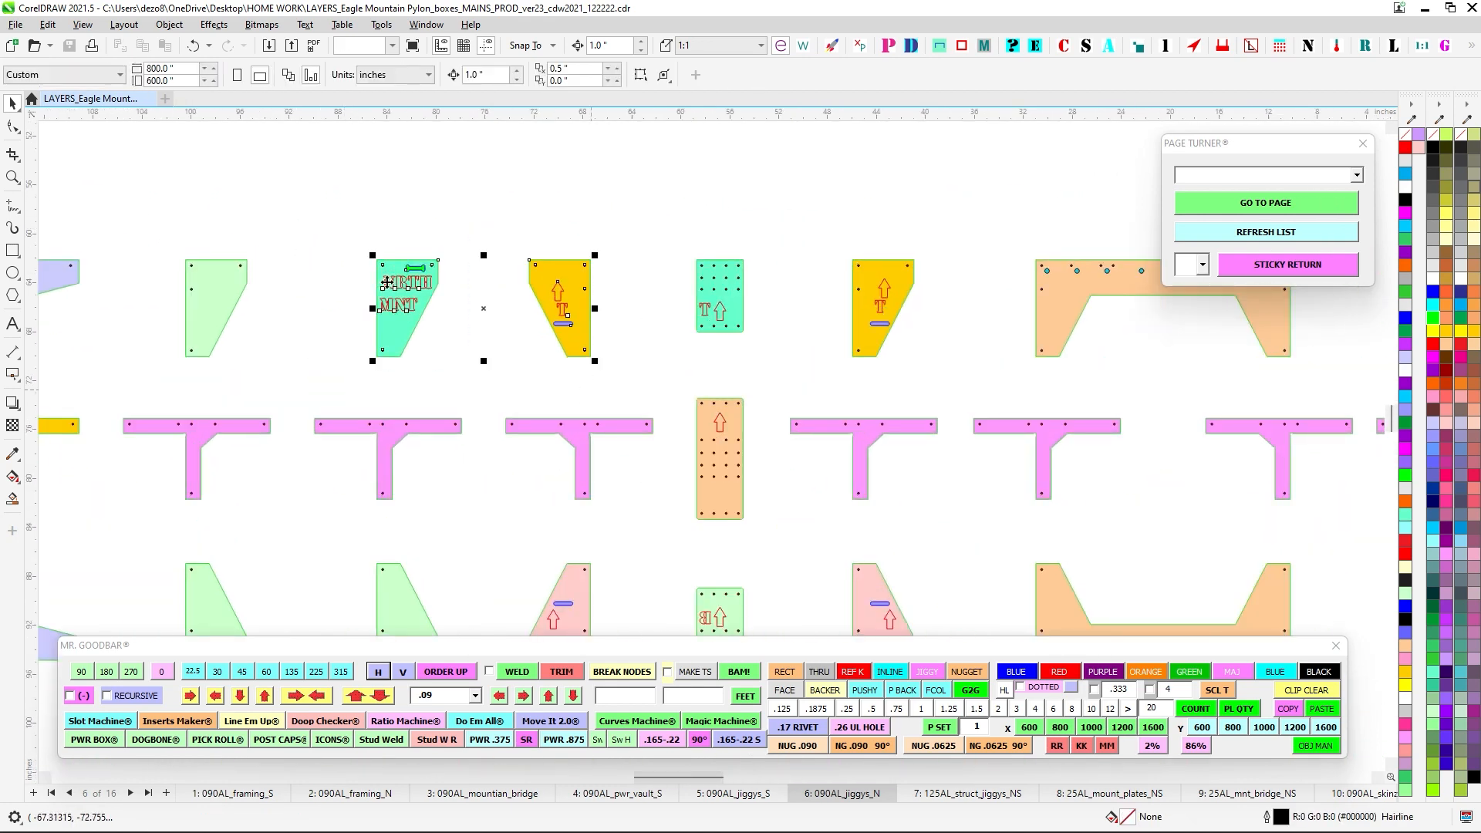
# Select the jiggy parts in both sets from the first drilled rectangular plates through to the far end.
pyautogui.scroll(-1, 419, 299)
pyautogui.scroll(-3, 423, 358)
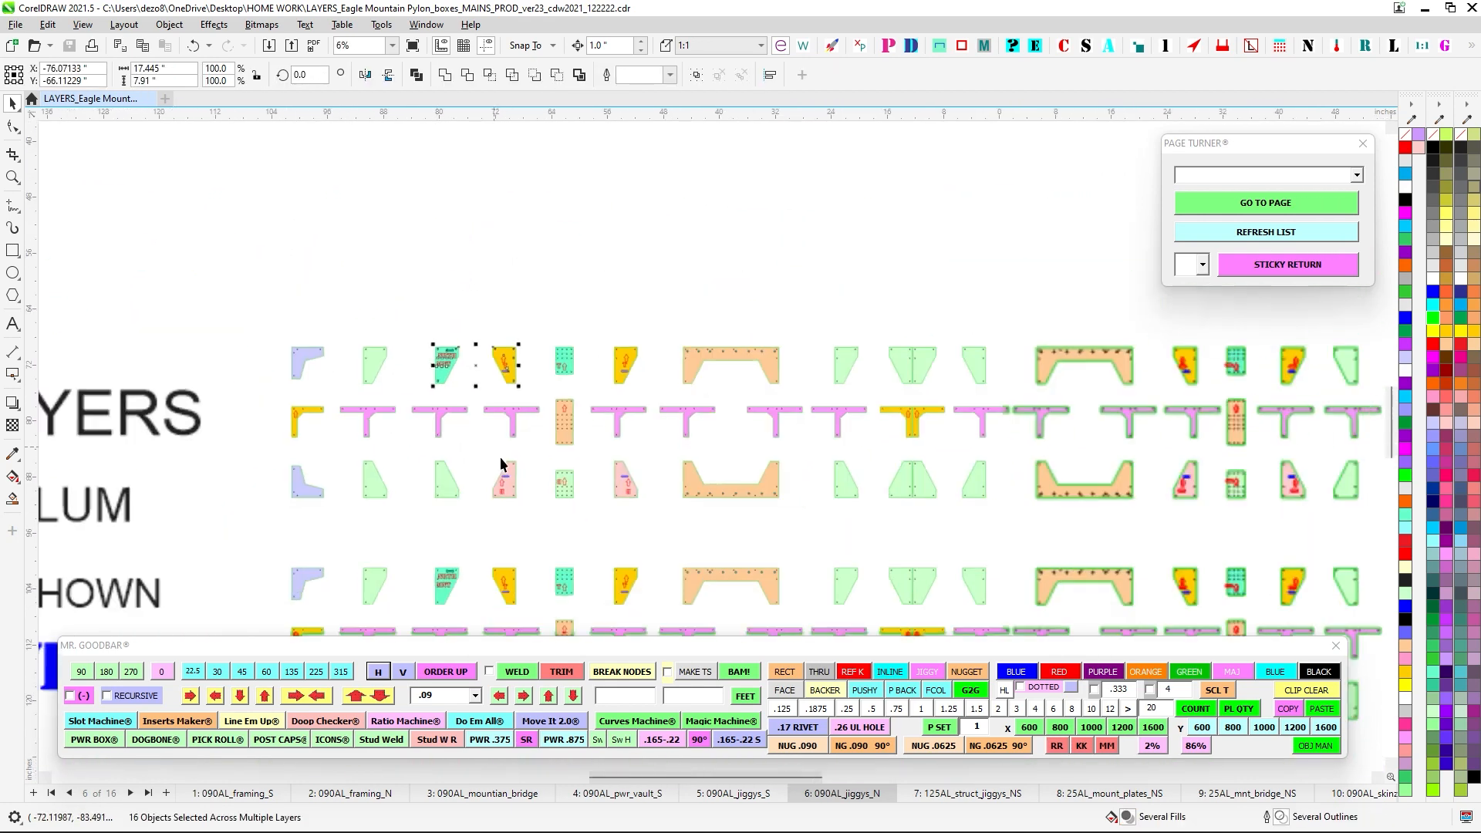
pyautogui.moveTo(493, 277); pyautogui.dragTo(1036, 557)
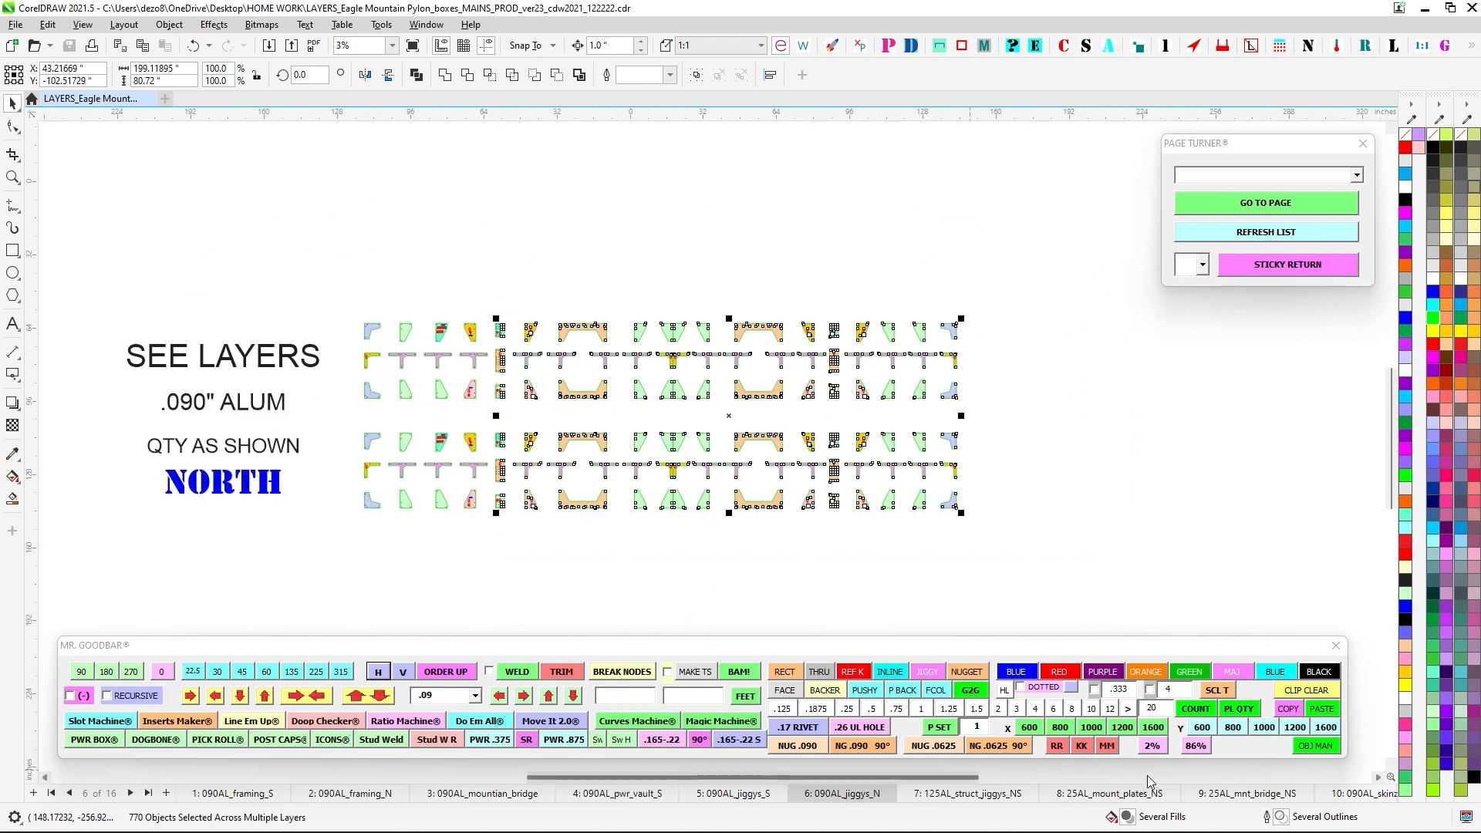
# View the 125AL_struct_jiggys_NS page briefly, return to 090AL_jiggys_N and select all of its jiggy parts.
pyautogui.click(960, 799)
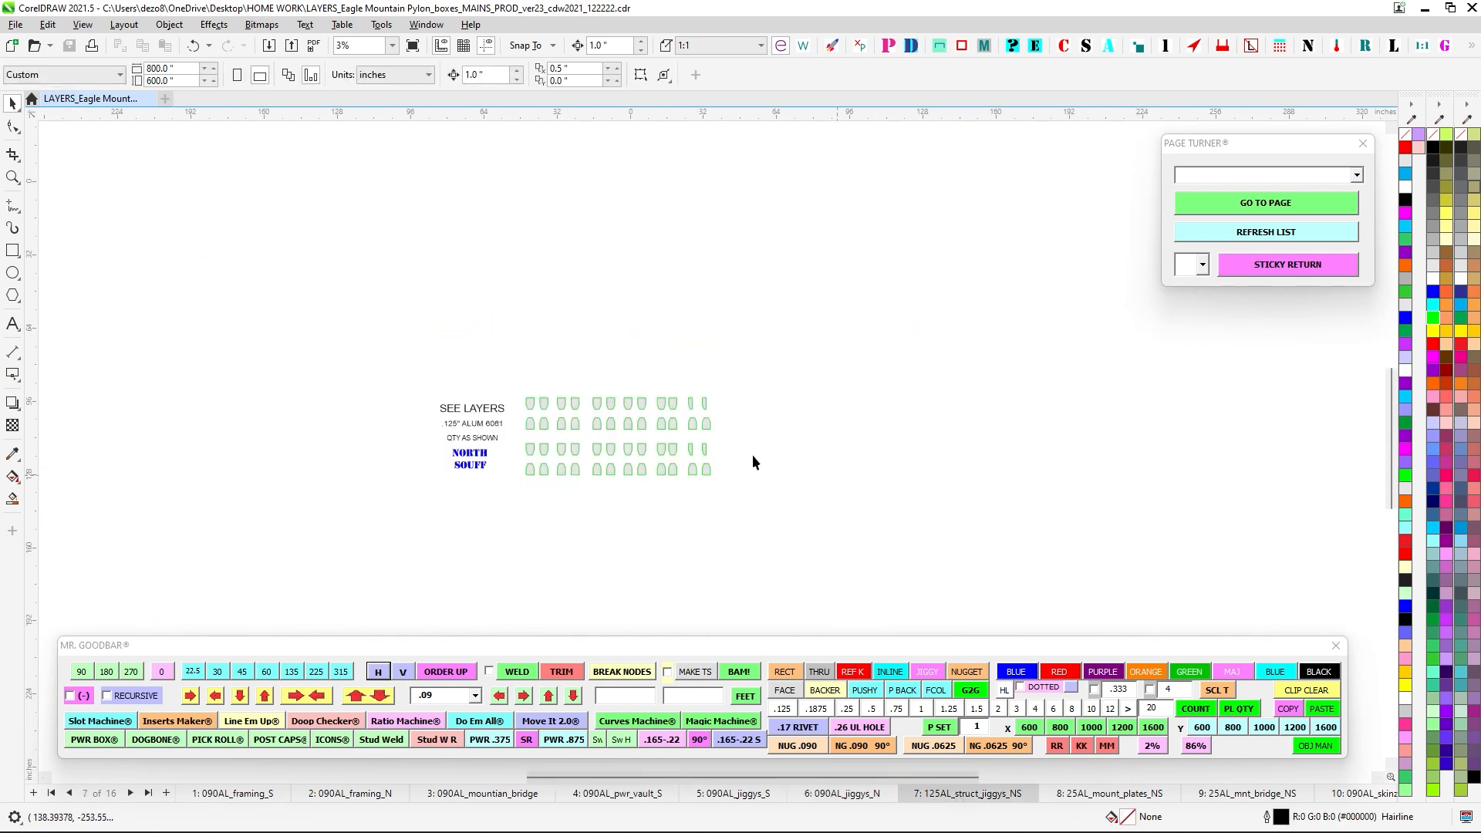
pyautogui.click(846, 799)
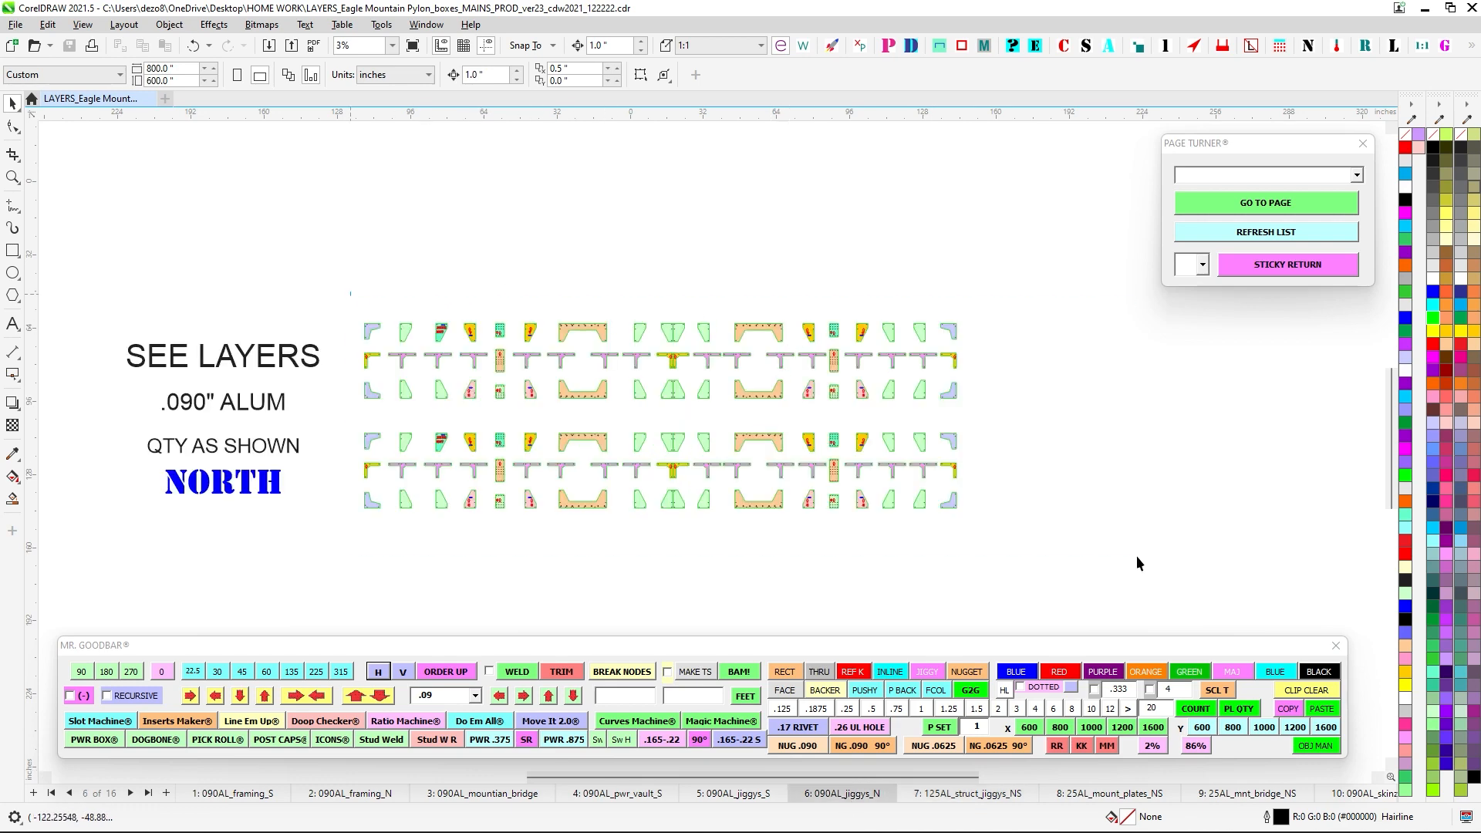
pyautogui.hotkey('ctrl', 'a')
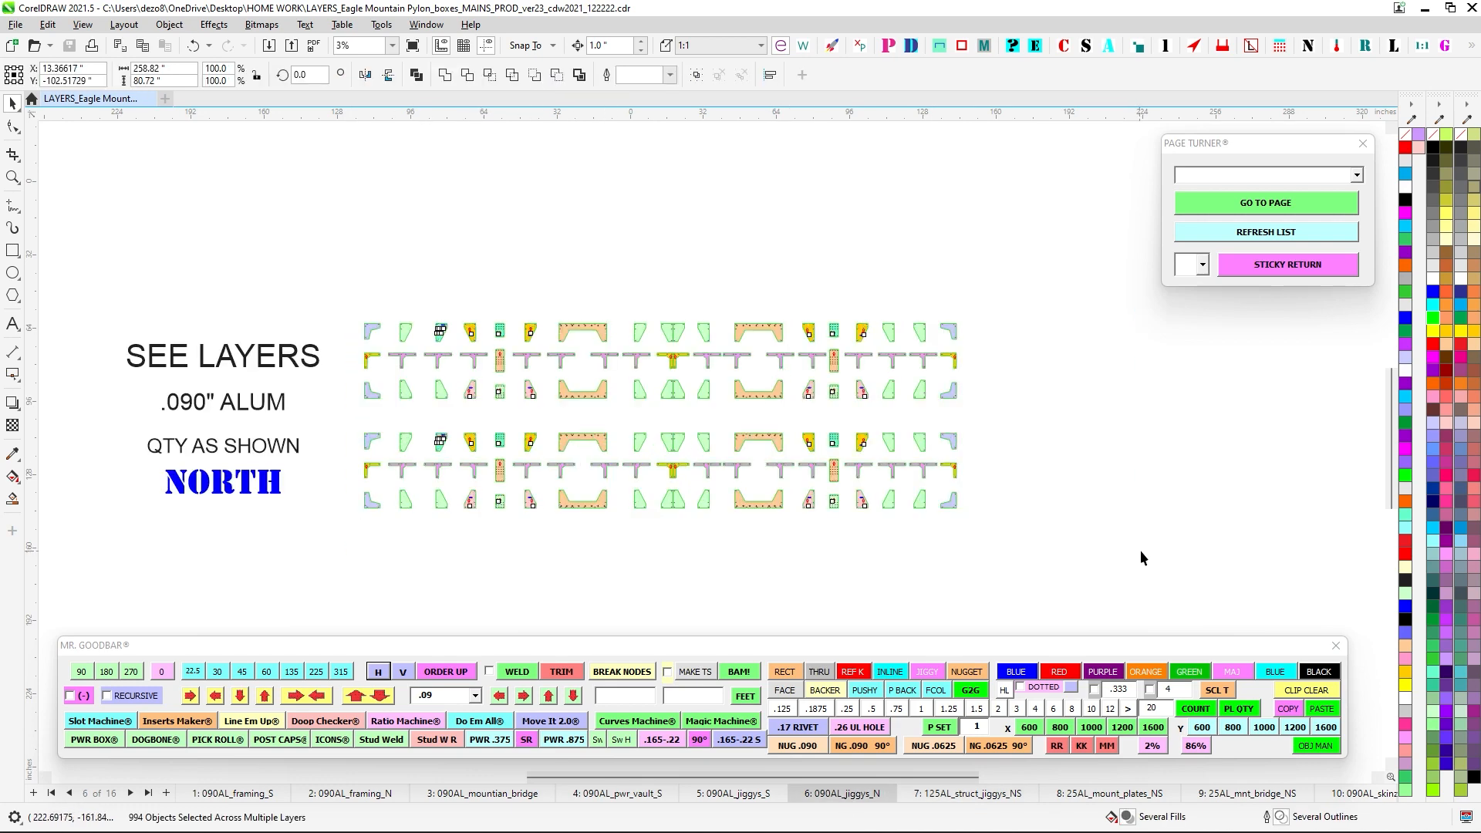
# Clear the selection, examine the central North jiggy parts closely, and select both complete sets again.
pyautogui.click(1140, 549)
pyautogui.scroll(3, 690, 331)
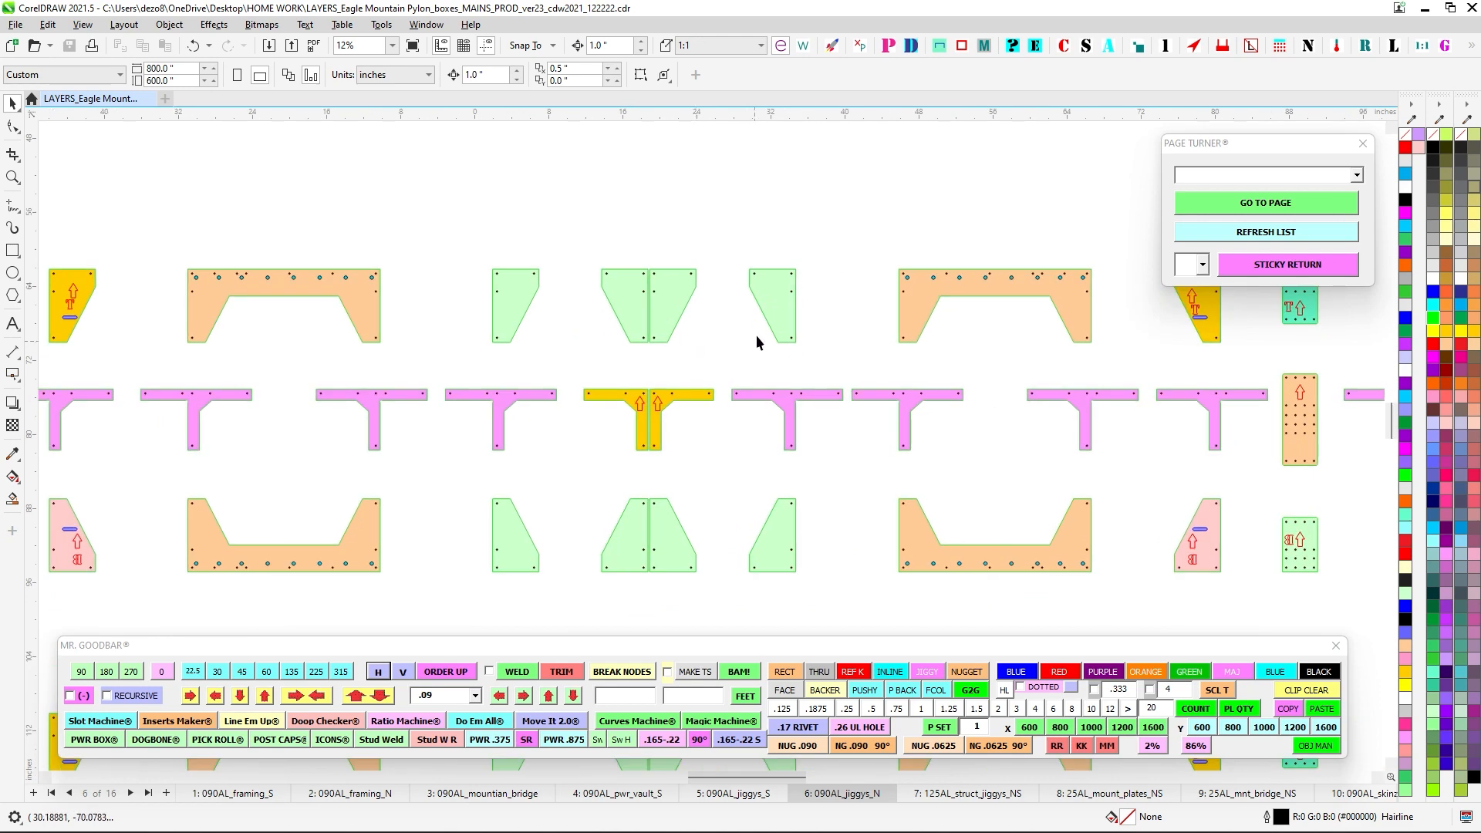
pyautogui.scroll(-5, 756, 334)
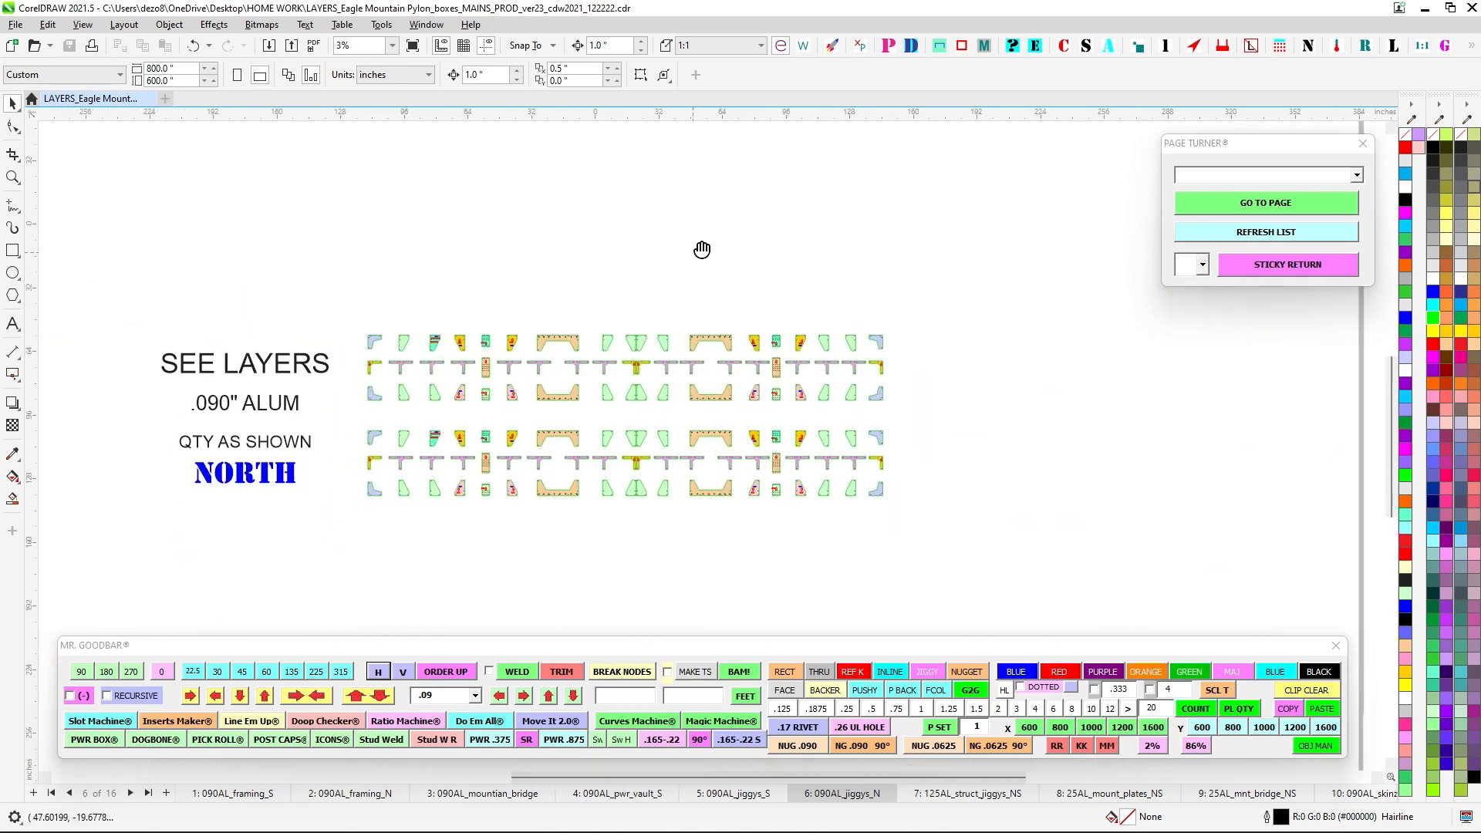
pyautogui.moveTo(702, 250); pyautogui.dragTo(711, 233)
pyautogui.hotkey('ctrl', 'a')
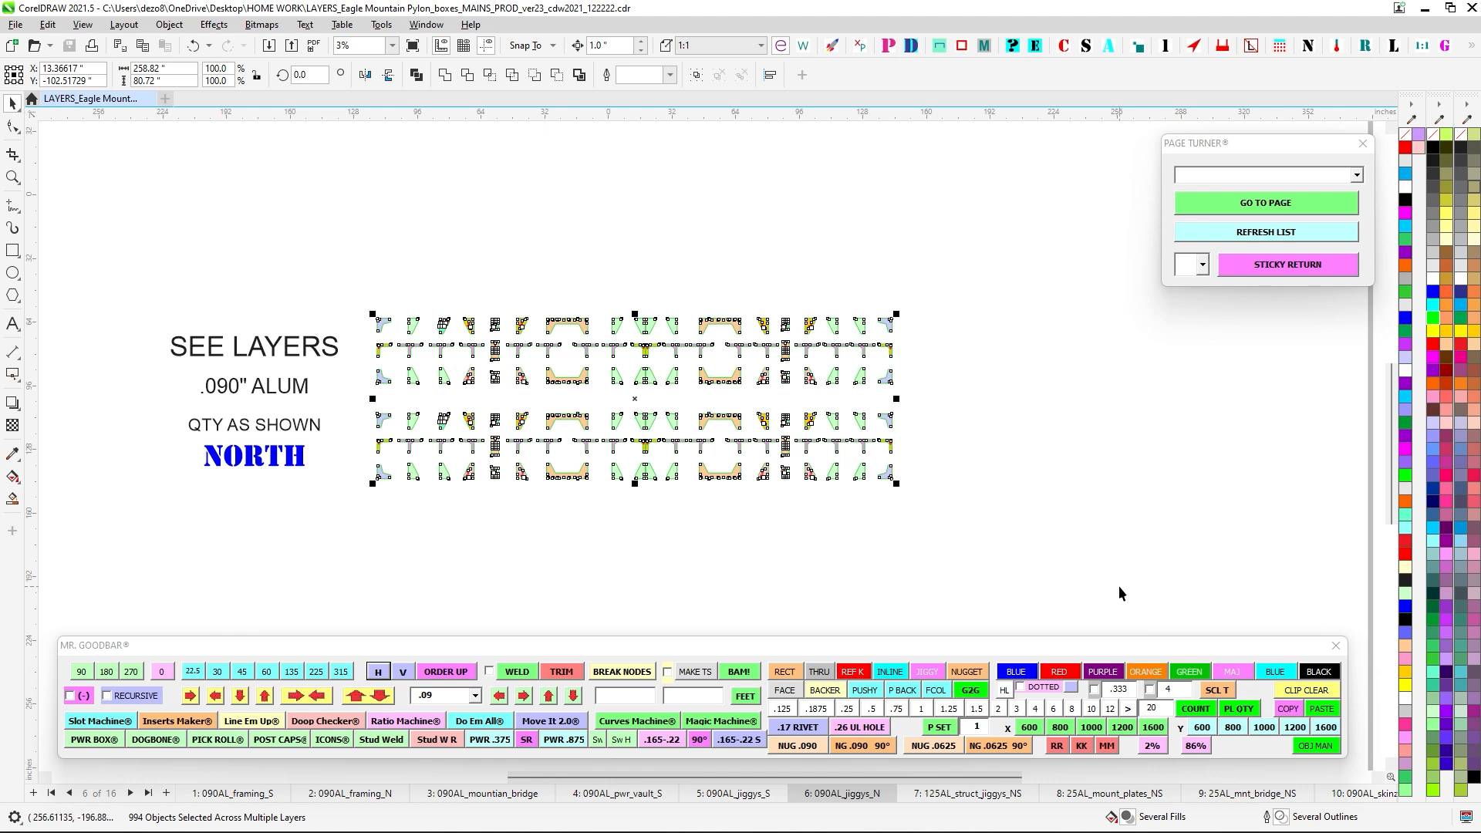
# Clear the current selection and reselect both sets of North jiggy parts without the text labels.
pyautogui.moveTo(1011, 264); pyautogui.dragTo(202, 581)
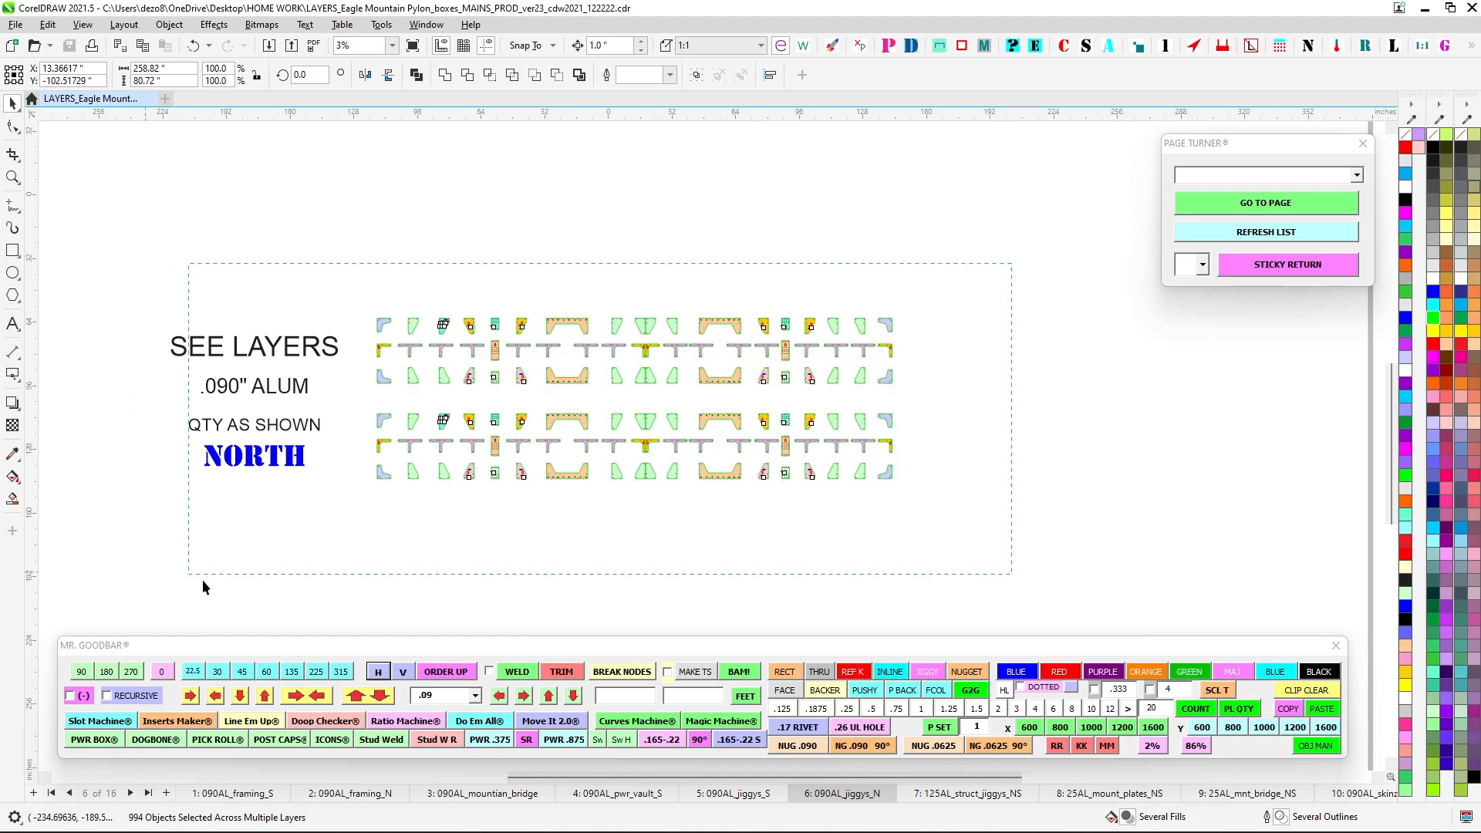
pyautogui.moveTo(480, 595); pyautogui.dragTo(358, 576)
pyautogui.click(303, 280)
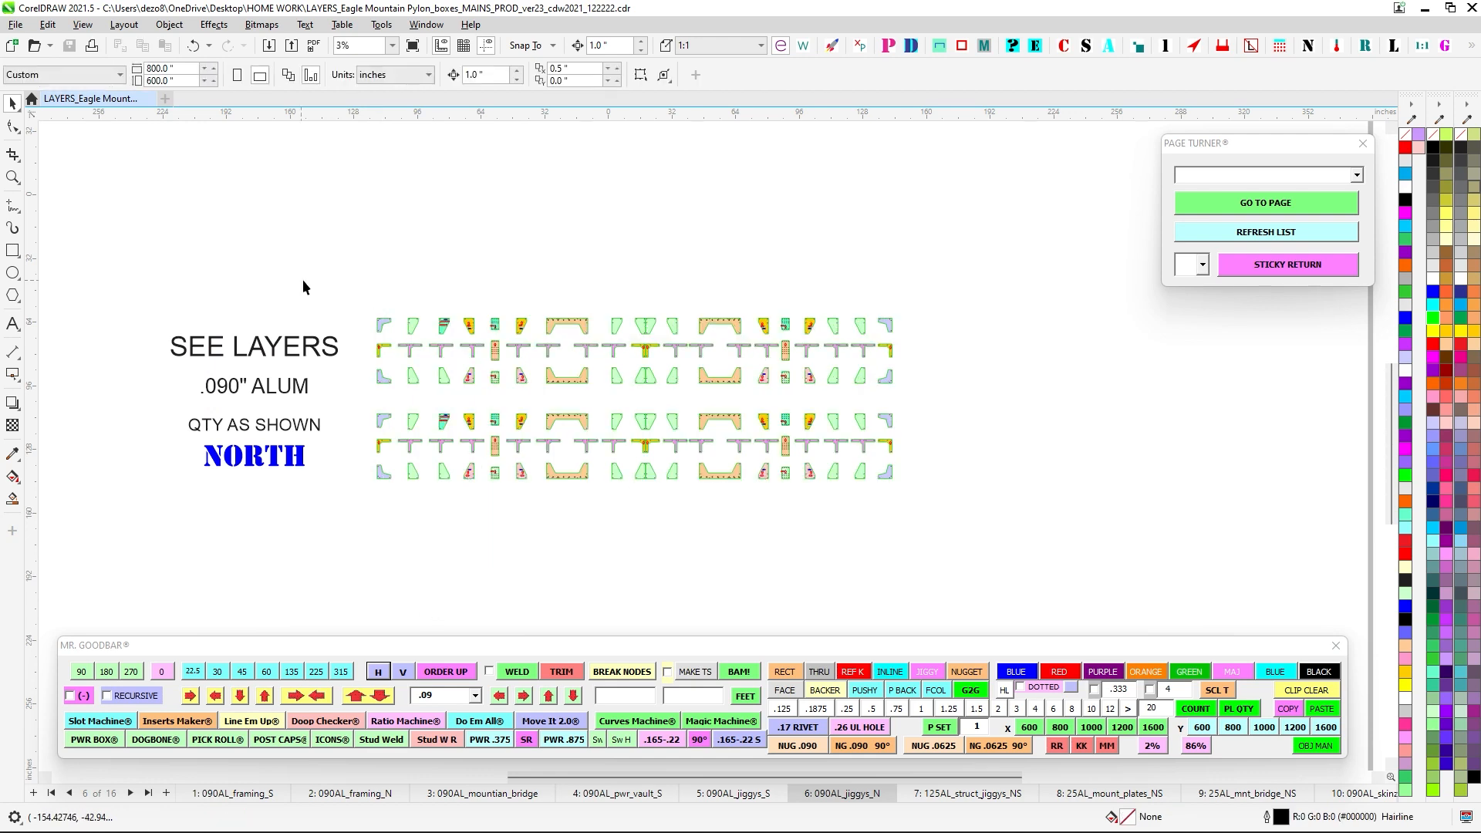
pyautogui.moveTo(1091, 576); pyautogui.dragTo(1080, 581)
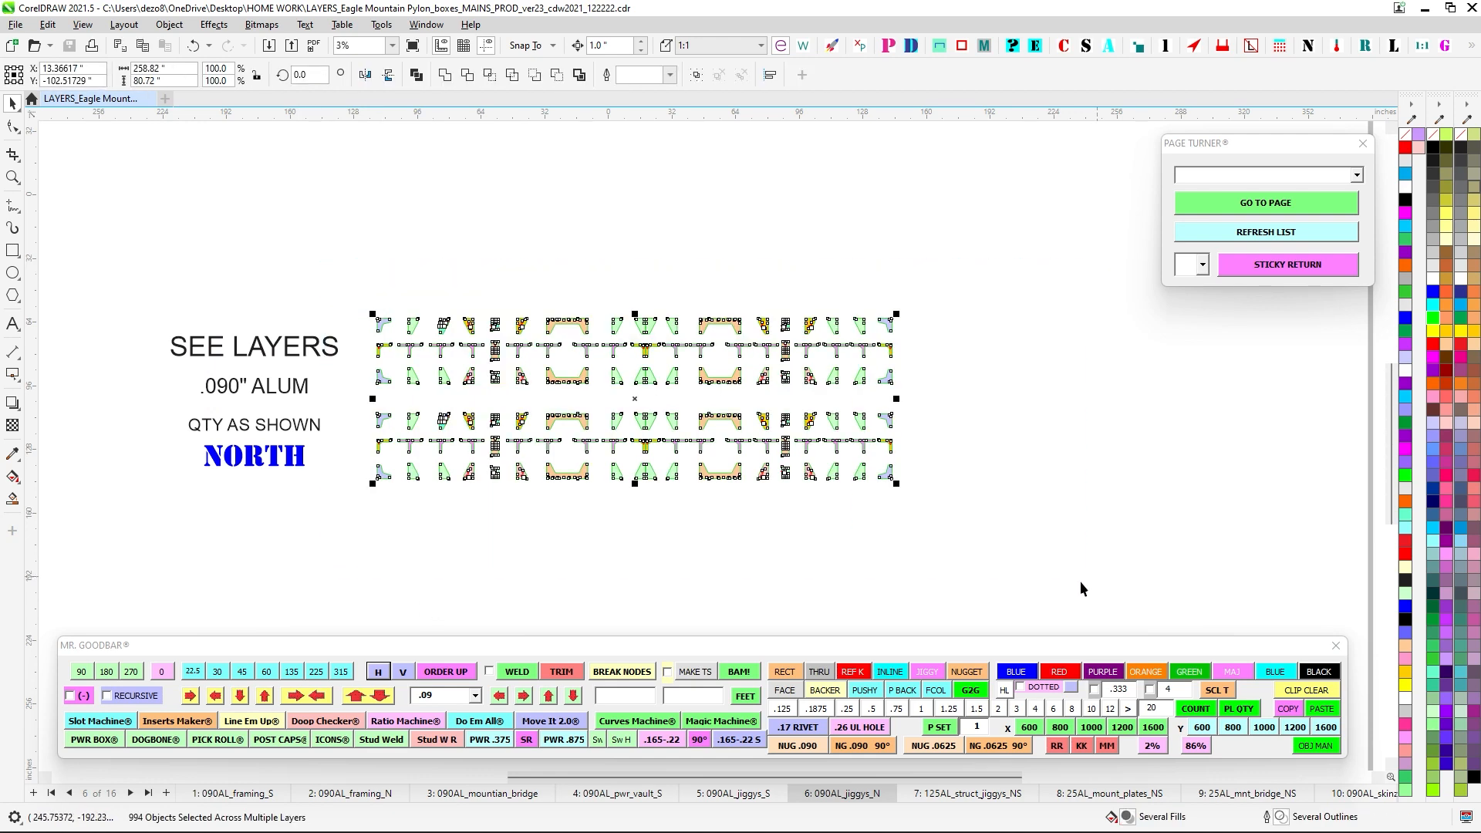
# Open the 125AL_struct_jiggys_NS page and select all of its structural jiggy parts without the text labels.
pyautogui.click(968, 793)
pyautogui.scroll(4, 569, 395)
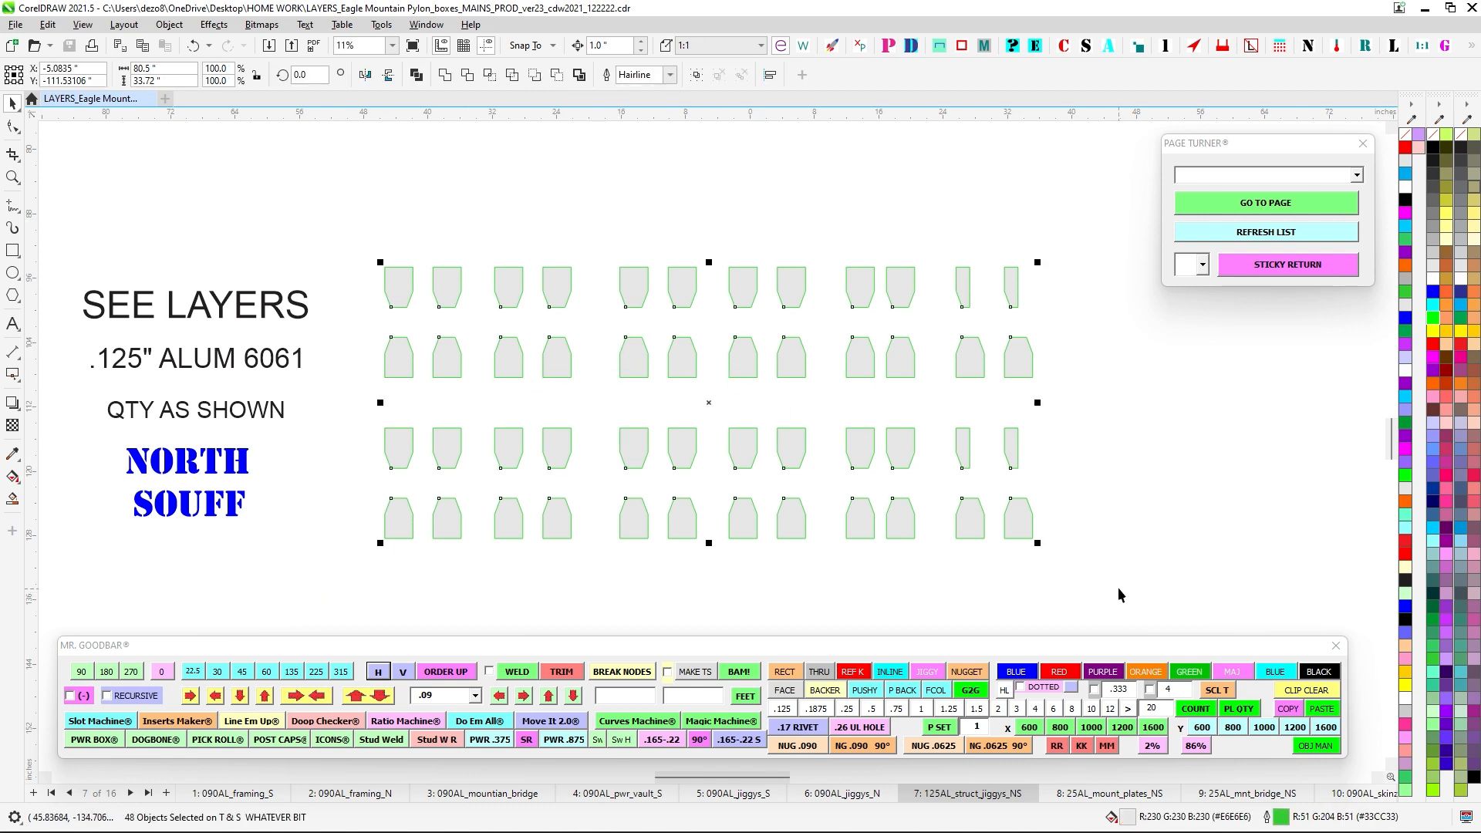
pyautogui.click(1169, 486)
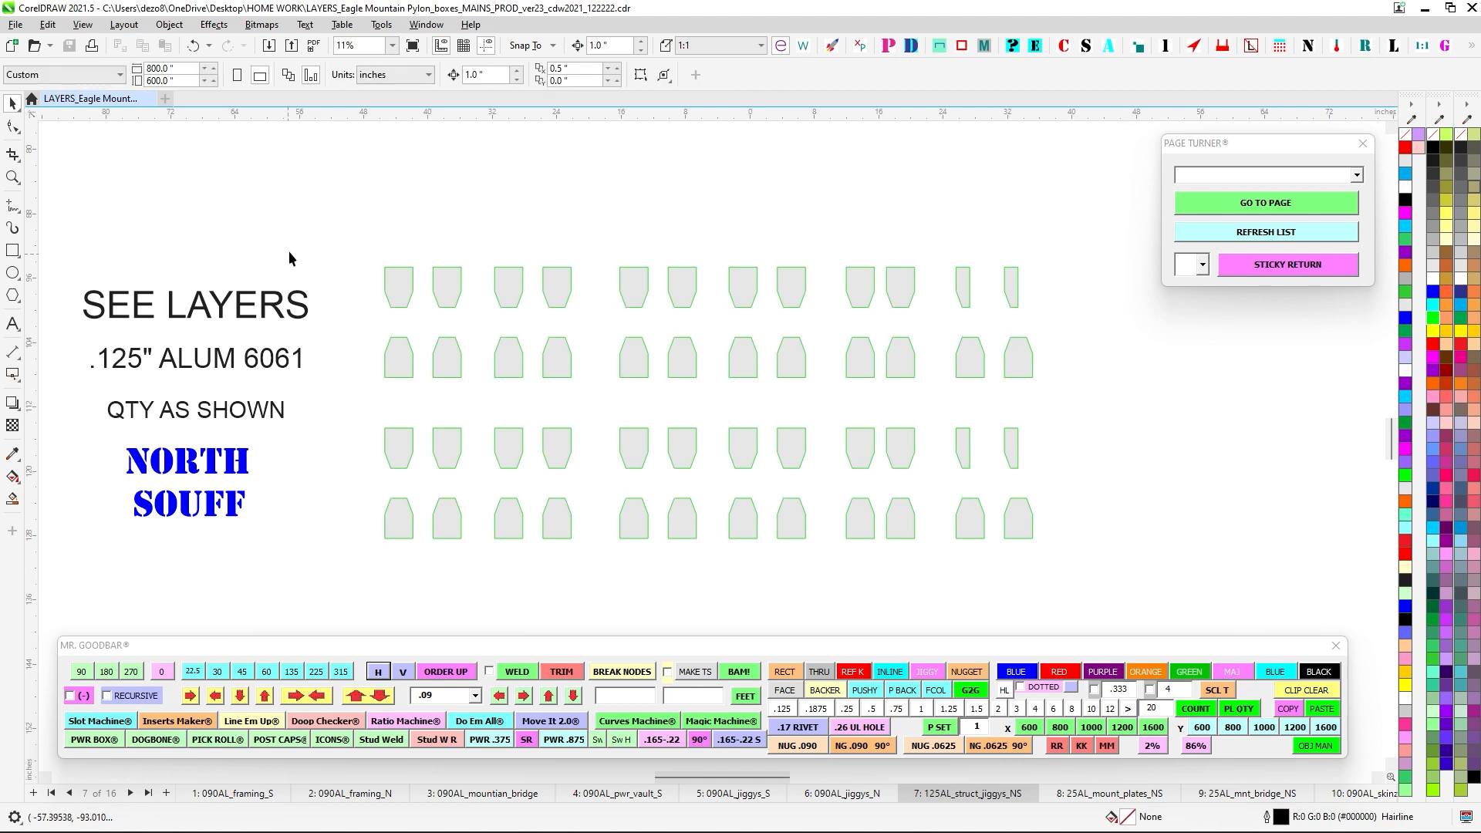
pyautogui.moveTo(1074, 576); pyautogui.dragTo(1079, 578)
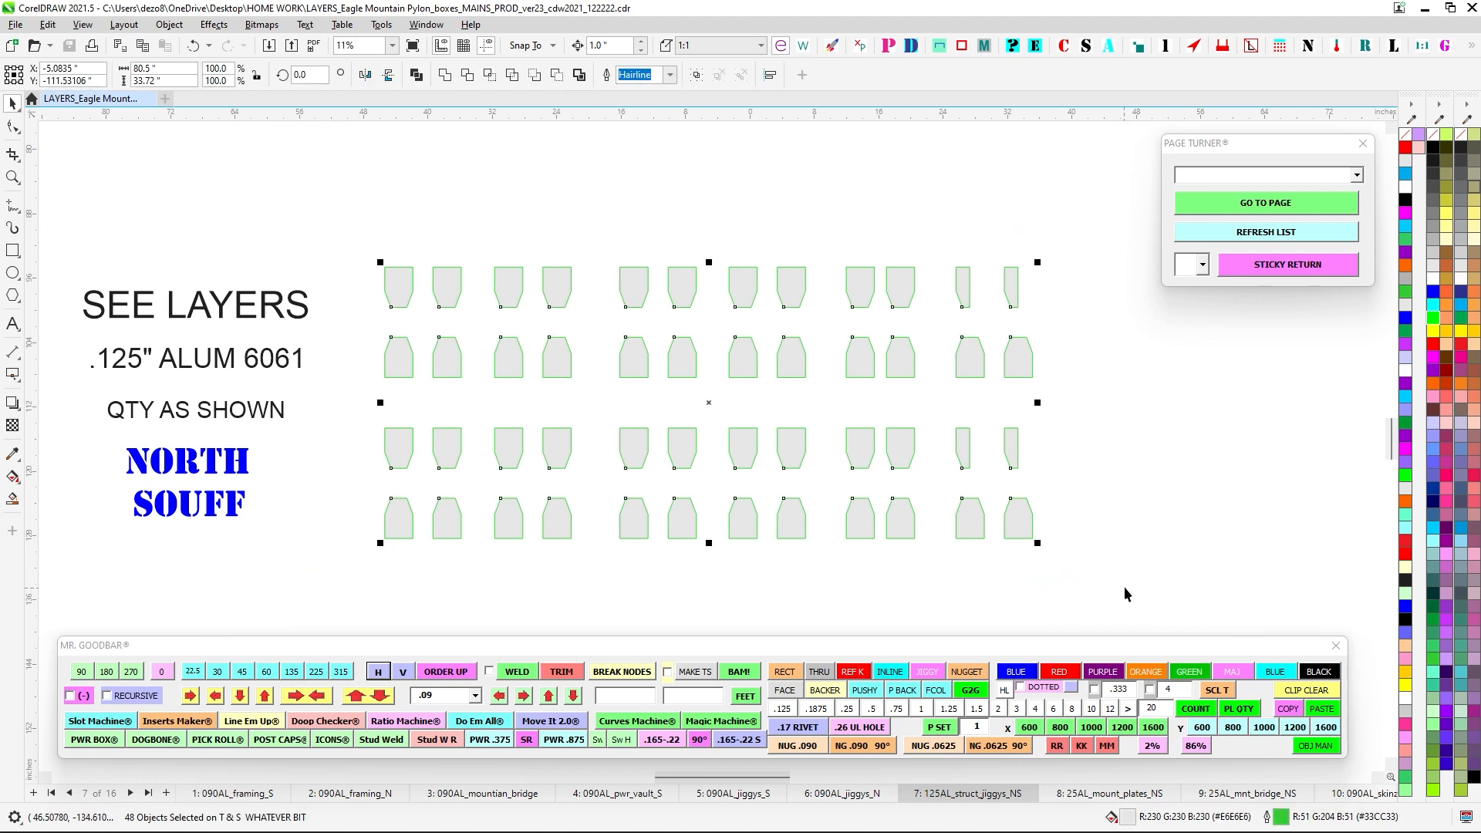
# Open the 25AL_mount_plates_NS page, inspect the horizontal slot on an OUT S mount plate, and clear the selection.
pyautogui.click(1105, 794)
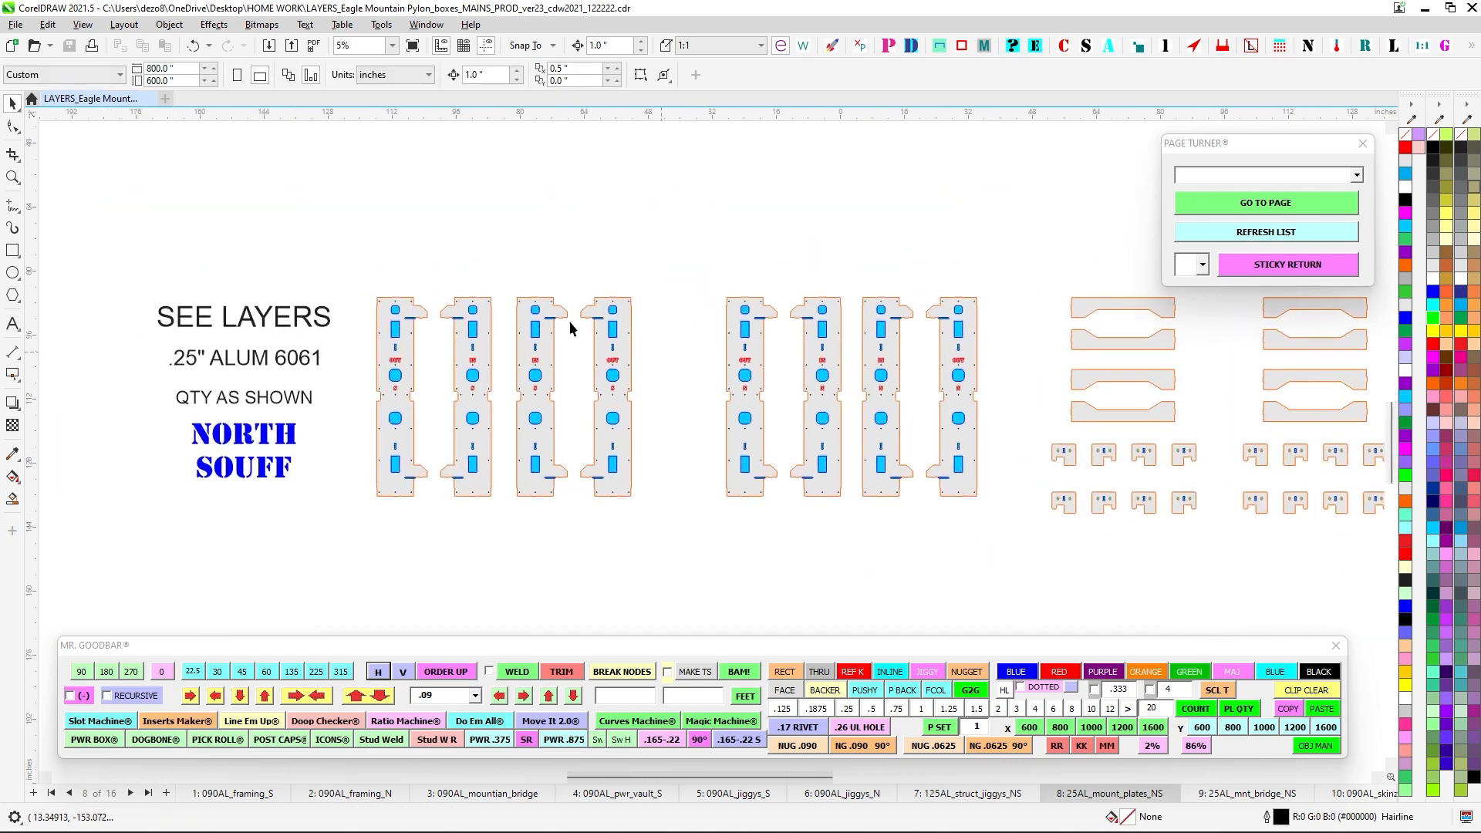
pyautogui.scroll(4, 569, 328)
pyautogui.click(732, 317)
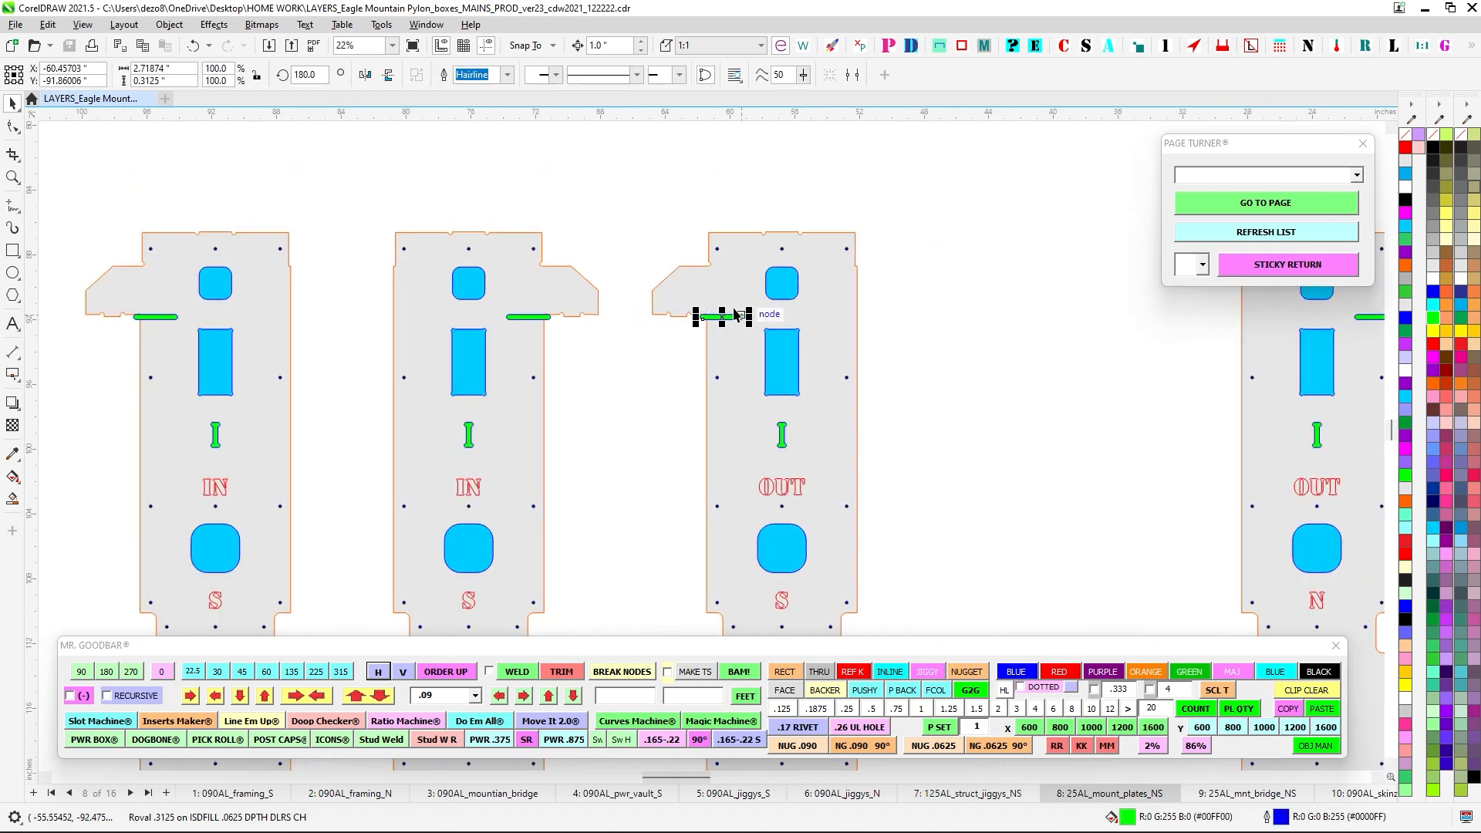
pyautogui.scroll(-4, 956, 442)
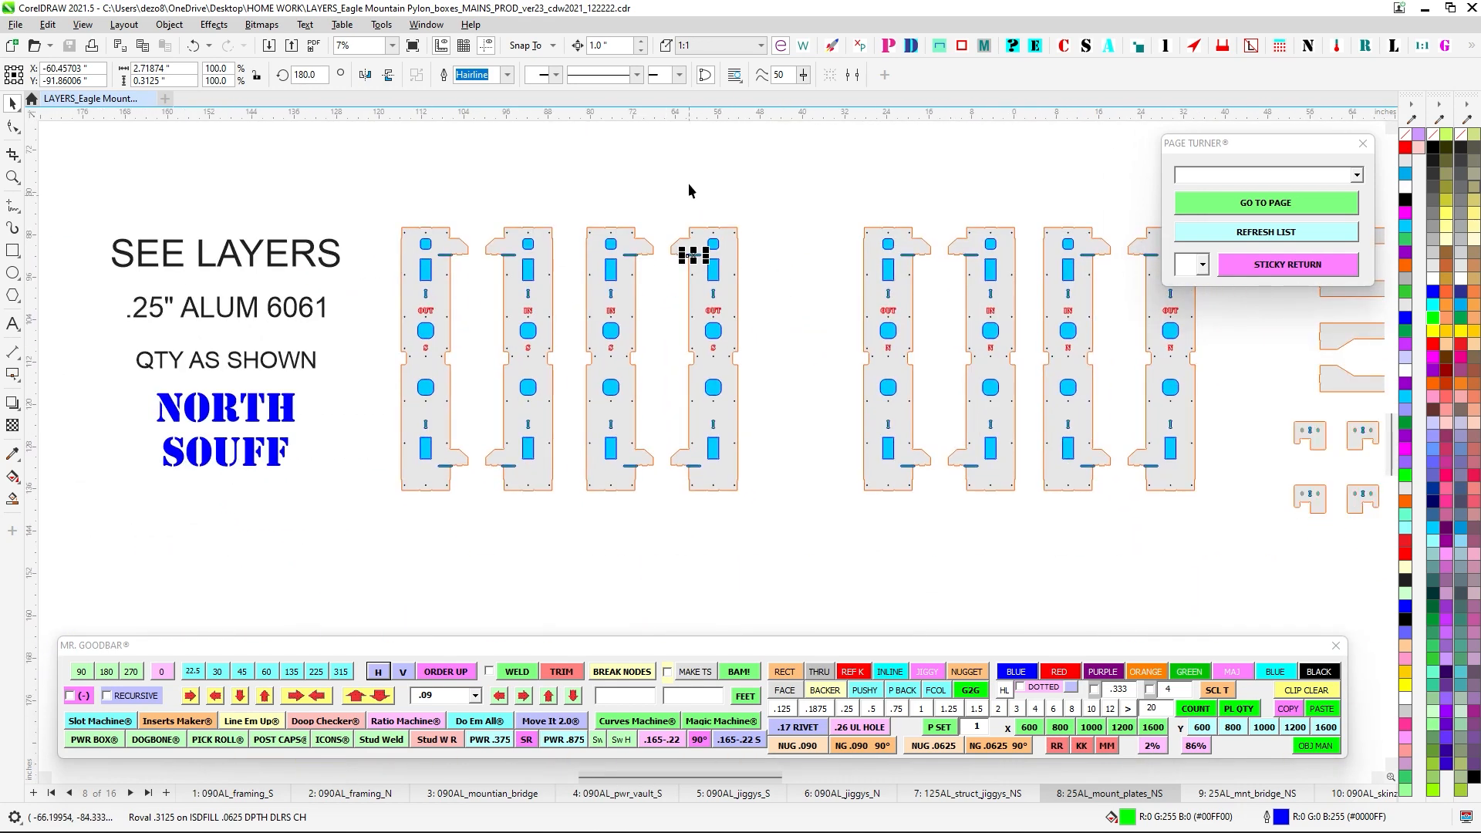
pyautogui.click(791, 551)
# Select the eight tall mount plates as a group, followed by the page's material and quantity text labels.
pyautogui.scroll(-1, 793, 551)
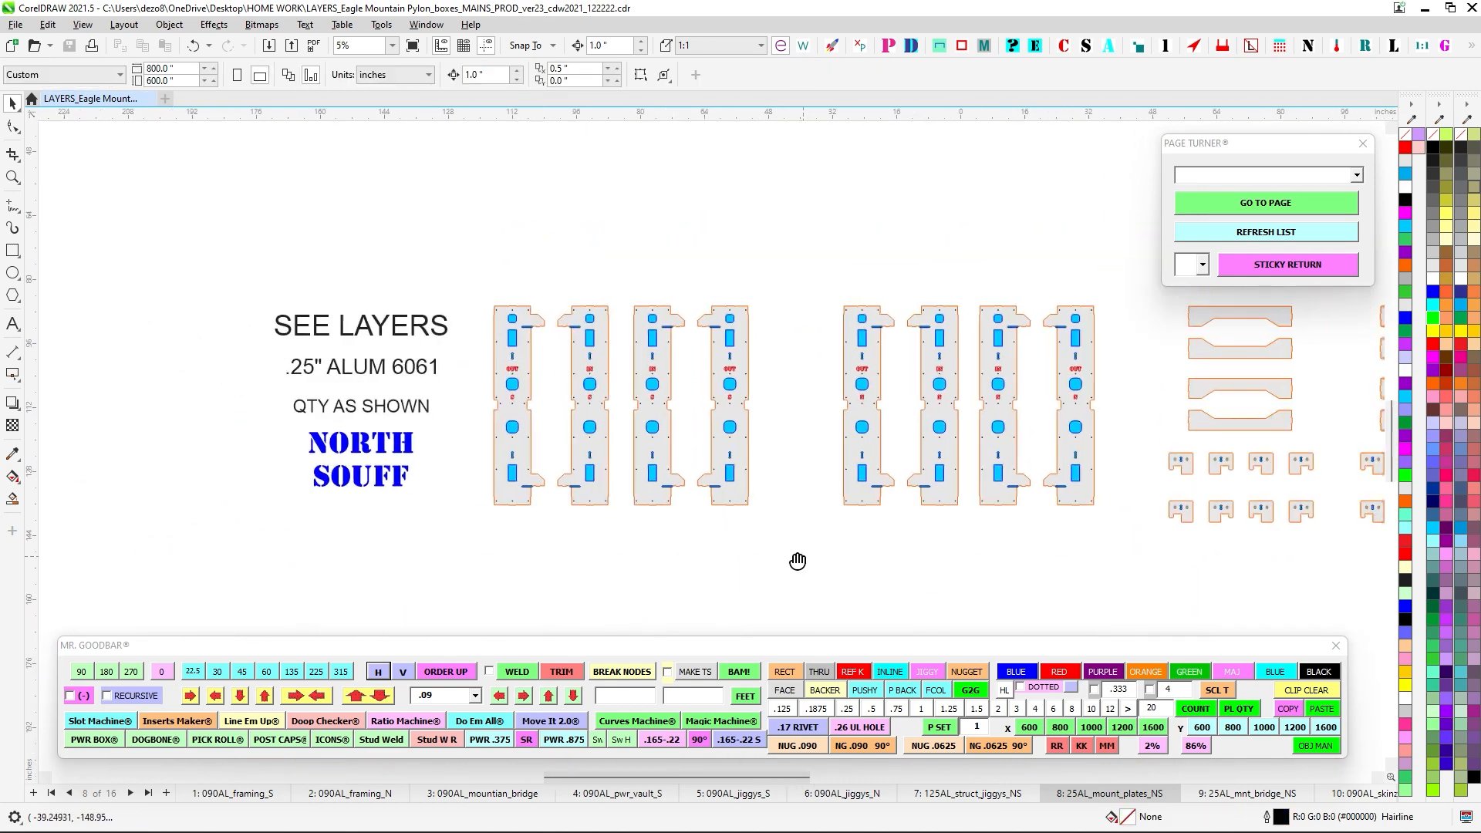
pyautogui.moveTo(797, 557); pyautogui.dragTo(762, 554)
pyautogui.scroll(2, 631, 385)
pyautogui.scroll(-3, 632, 384)
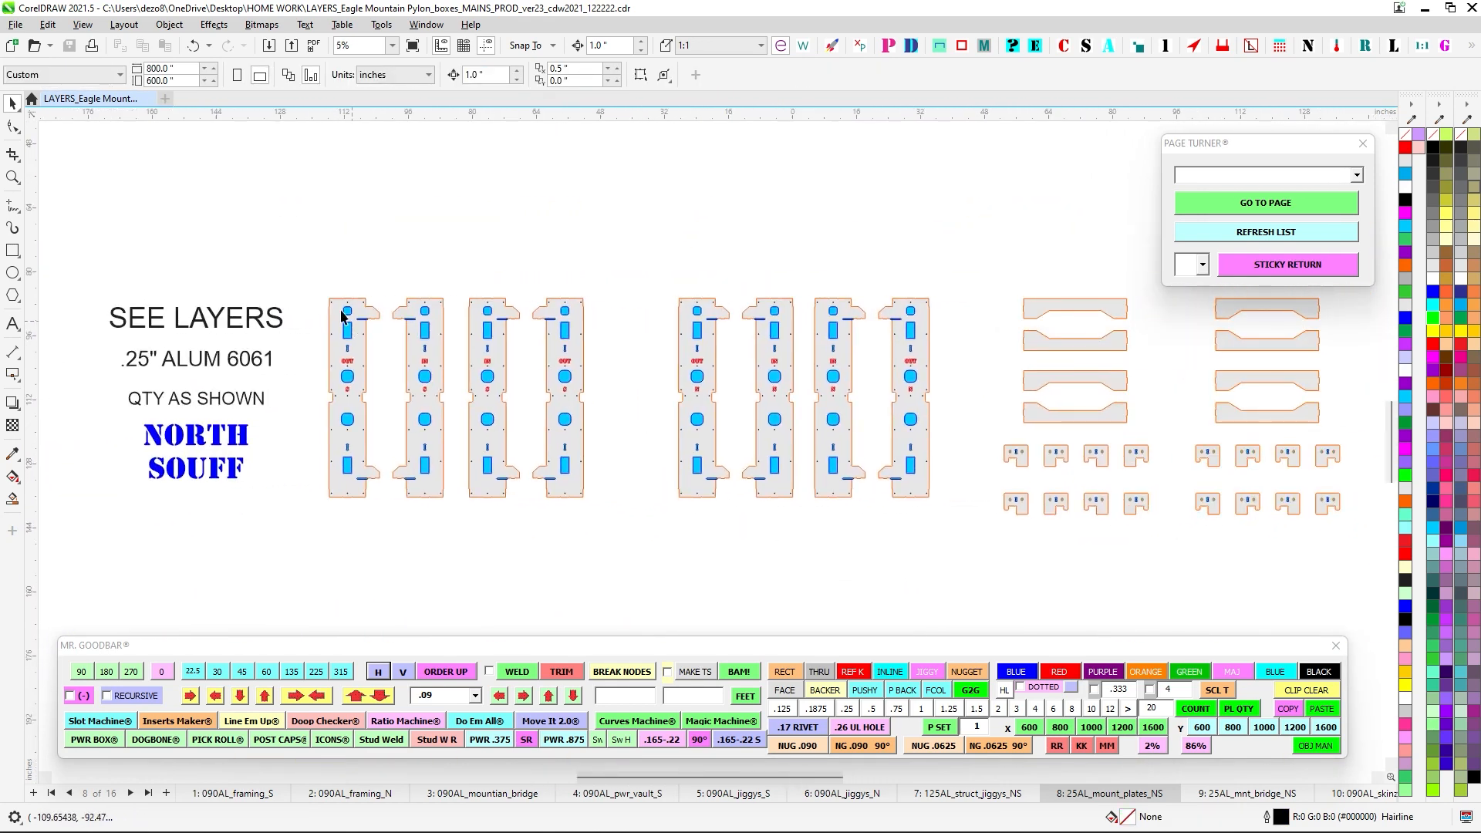
pyautogui.moveTo(283, 265); pyautogui.dragTo(1082, 553)
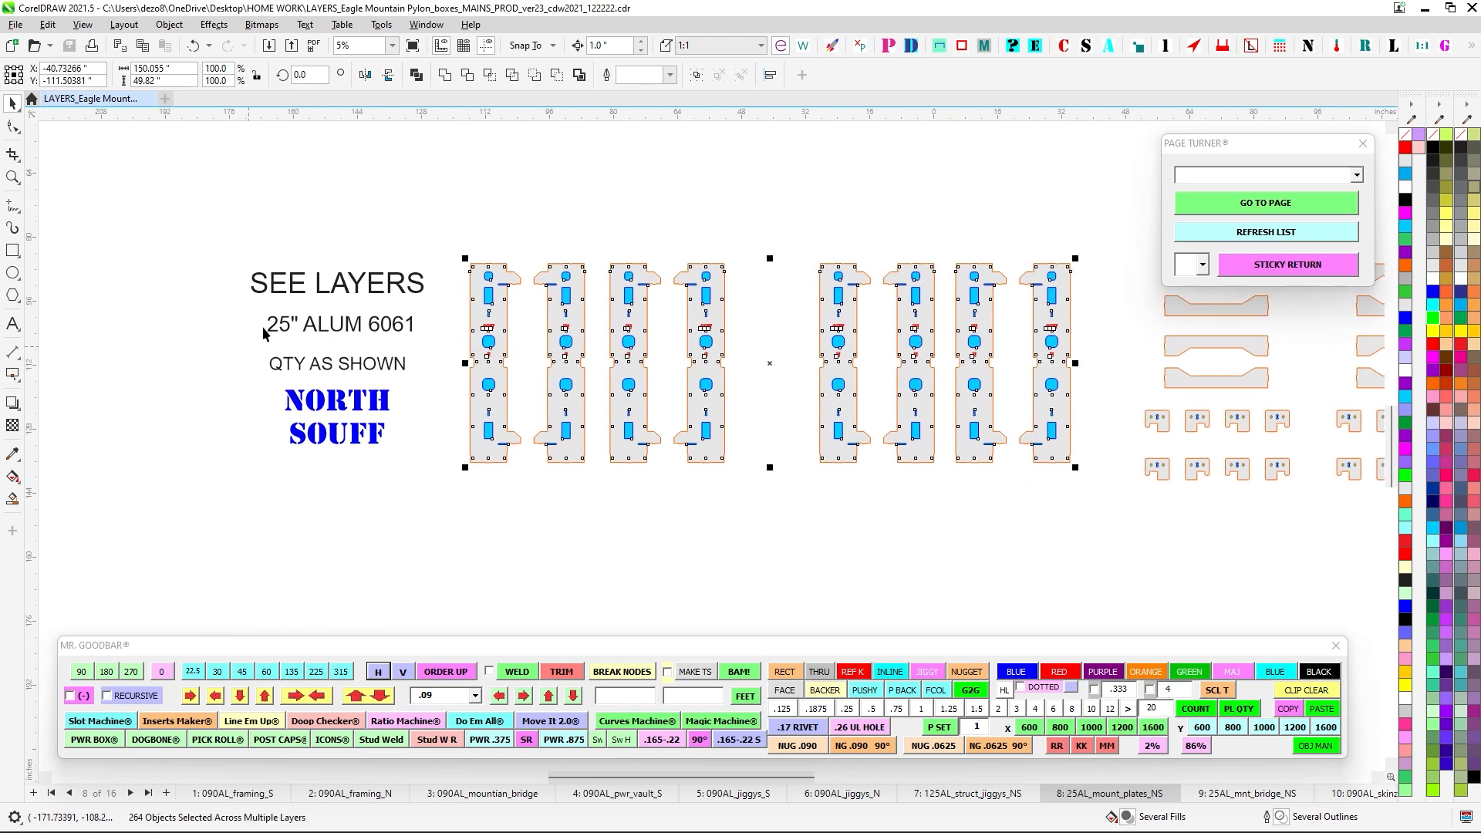
pyautogui.moveTo(199, 216); pyautogui.dragTo(421, 481)
# Select the topmost pair of long notched plates, followed by the two rows of small notched brackets.
pyautogui.scroll(-1, 646, 584)
pyautogui.moveTo(647, 584); pyautogui.dragTo(416, 563)
pyautogui.scroll(2, 731, 351)
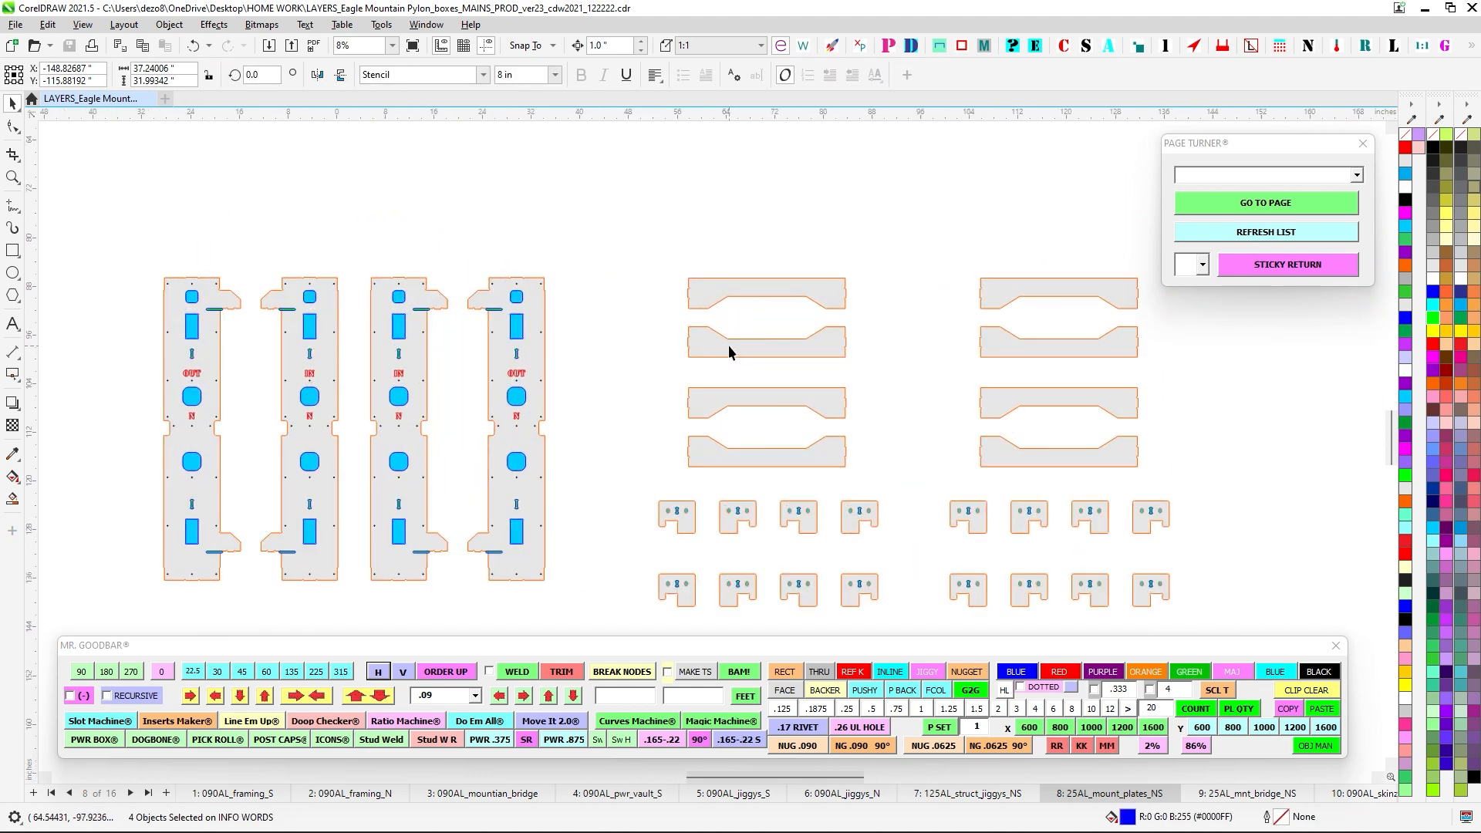
pyautogui.moveTo(731, 350); pyautogui.dragTo(449, 233)
pyautogui.moveTo(858, 265); pyautogui.dragTo(939, 269)
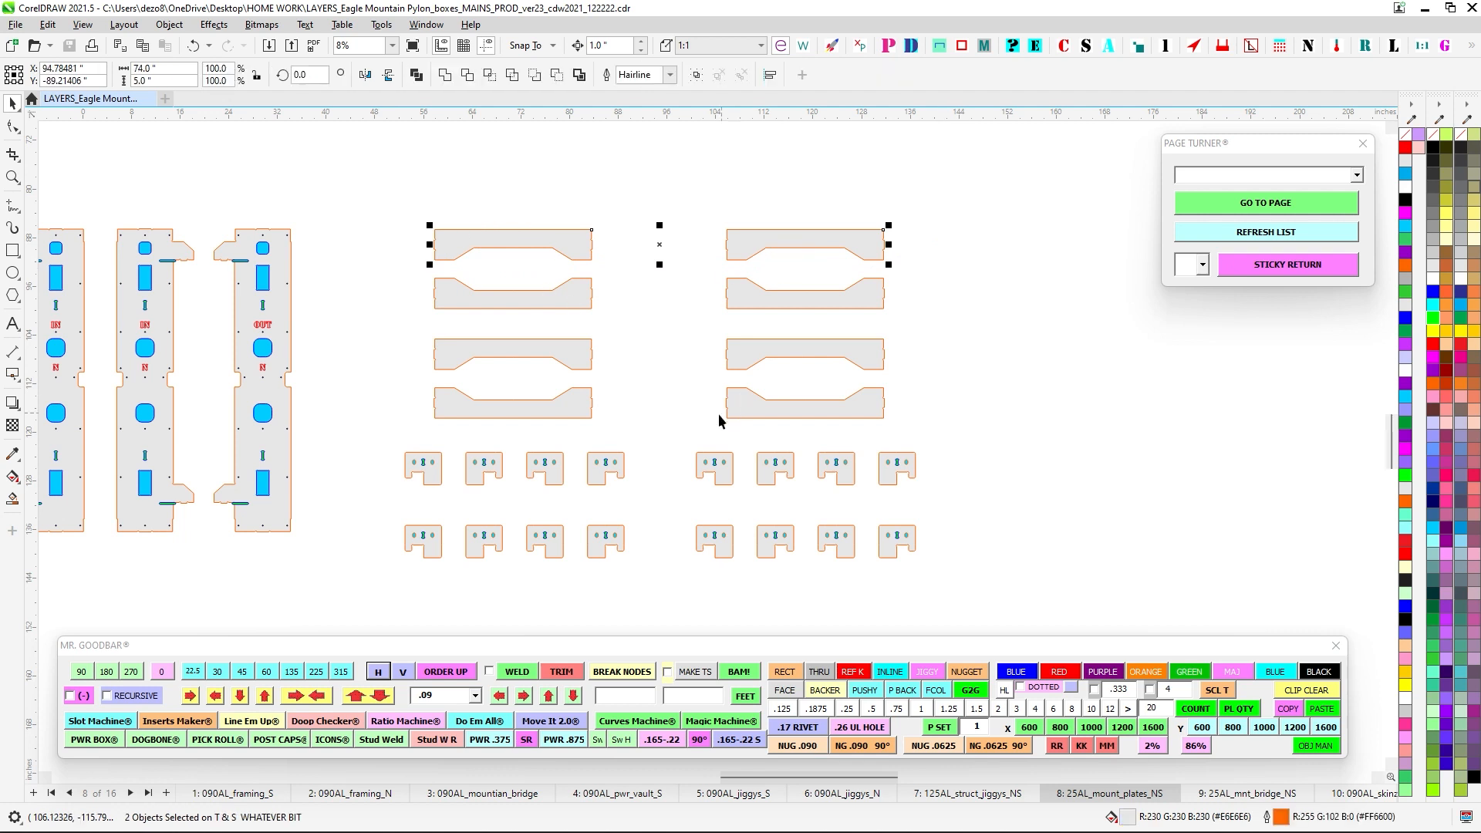
pyautogui.scroll(2, 454, 458)
pyautogui.moveTo(455, 458); pyautogui.dragTo(414, 312)
pyautogui.moveTo(276, 282); pyautogui.dragTo(1208, 530)
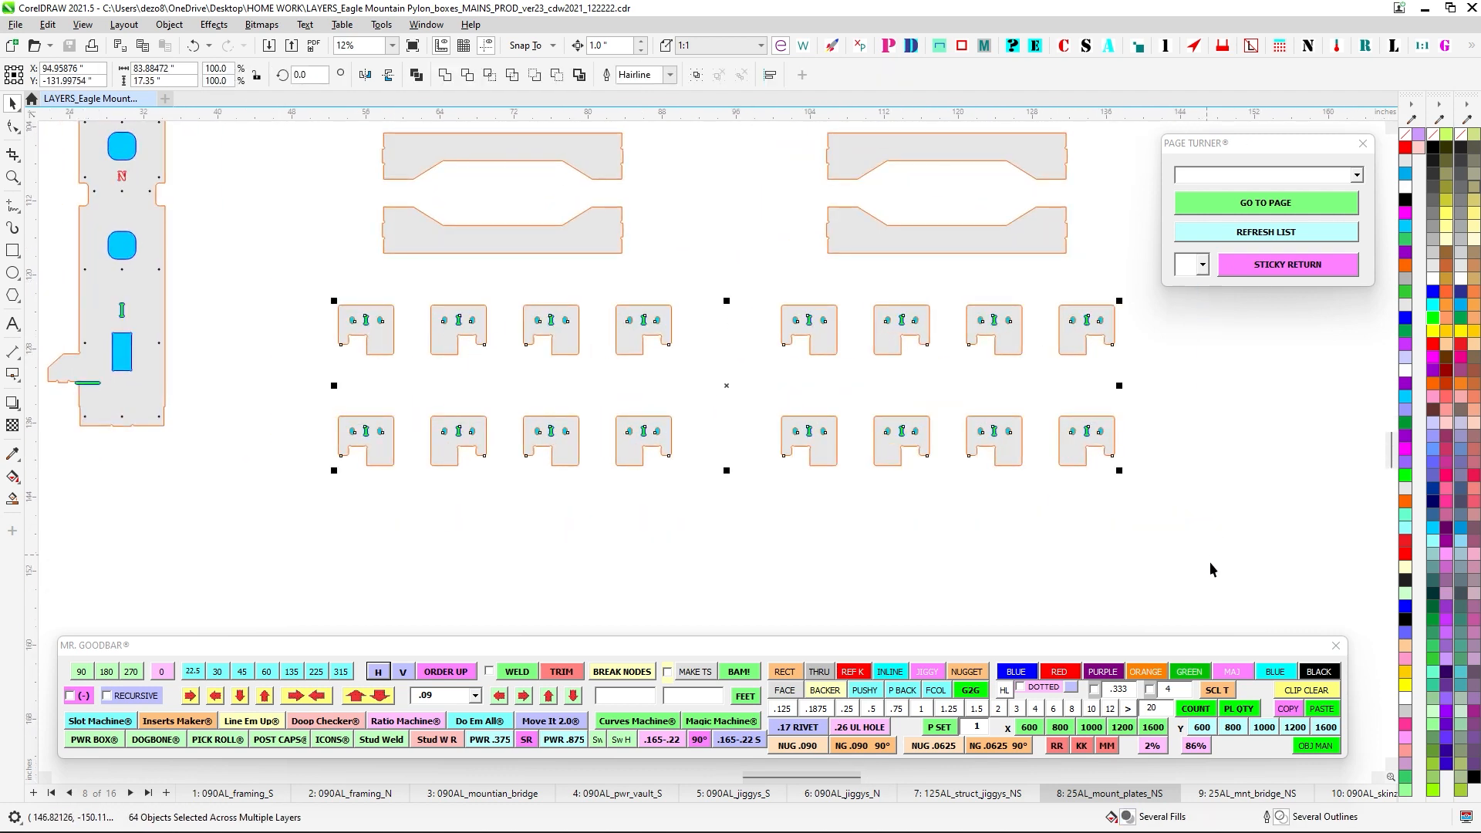
# Open the 25AL_mnt_bridge_NS page and examine its central slotted plate and surrounding mount bridge parts.
pyautogui.click(1233, 795)
pyautogui.scroll(2, 760, 376)
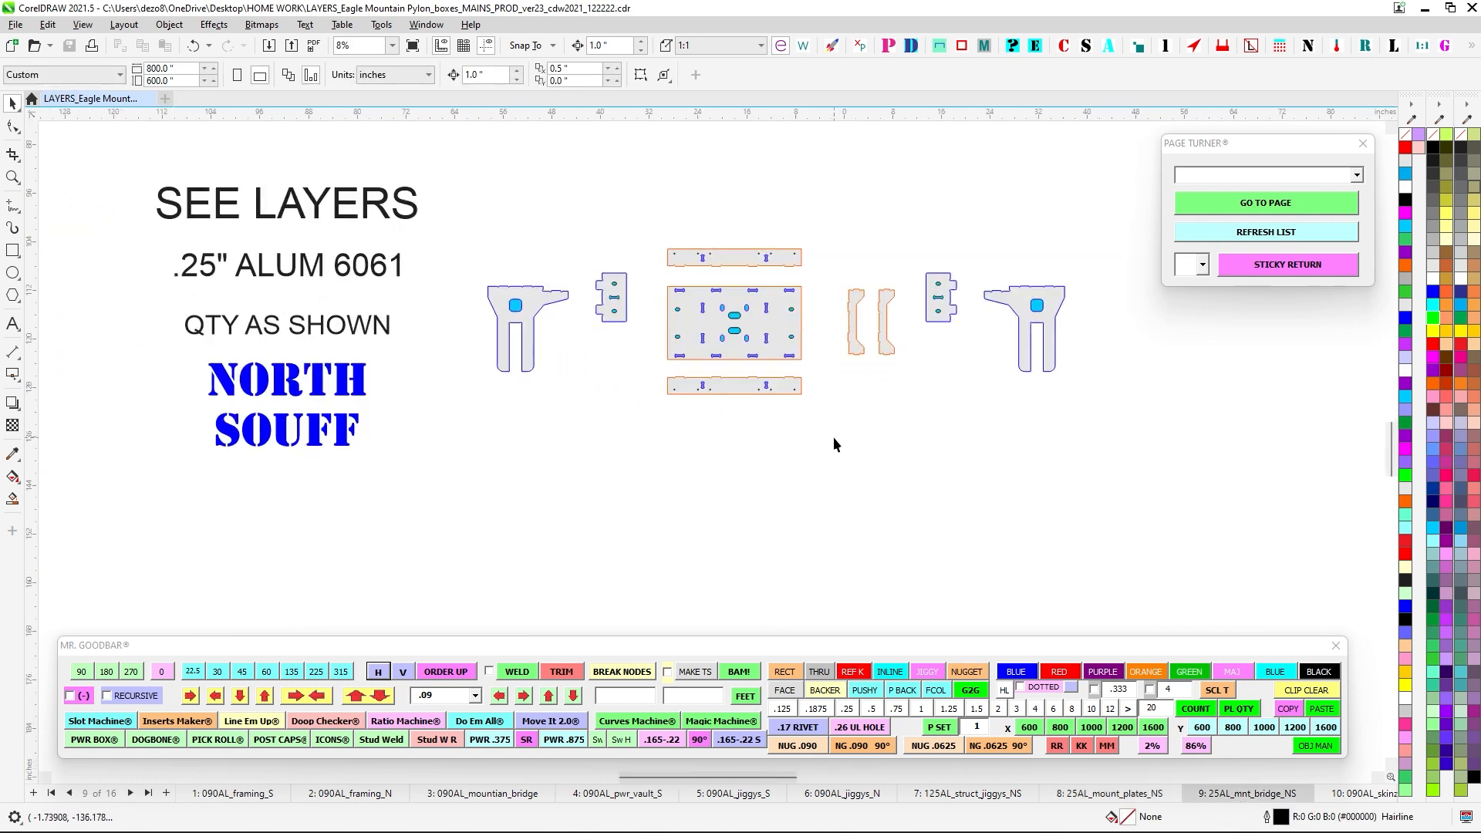
pyautogui.scroll(1, 753, 294)
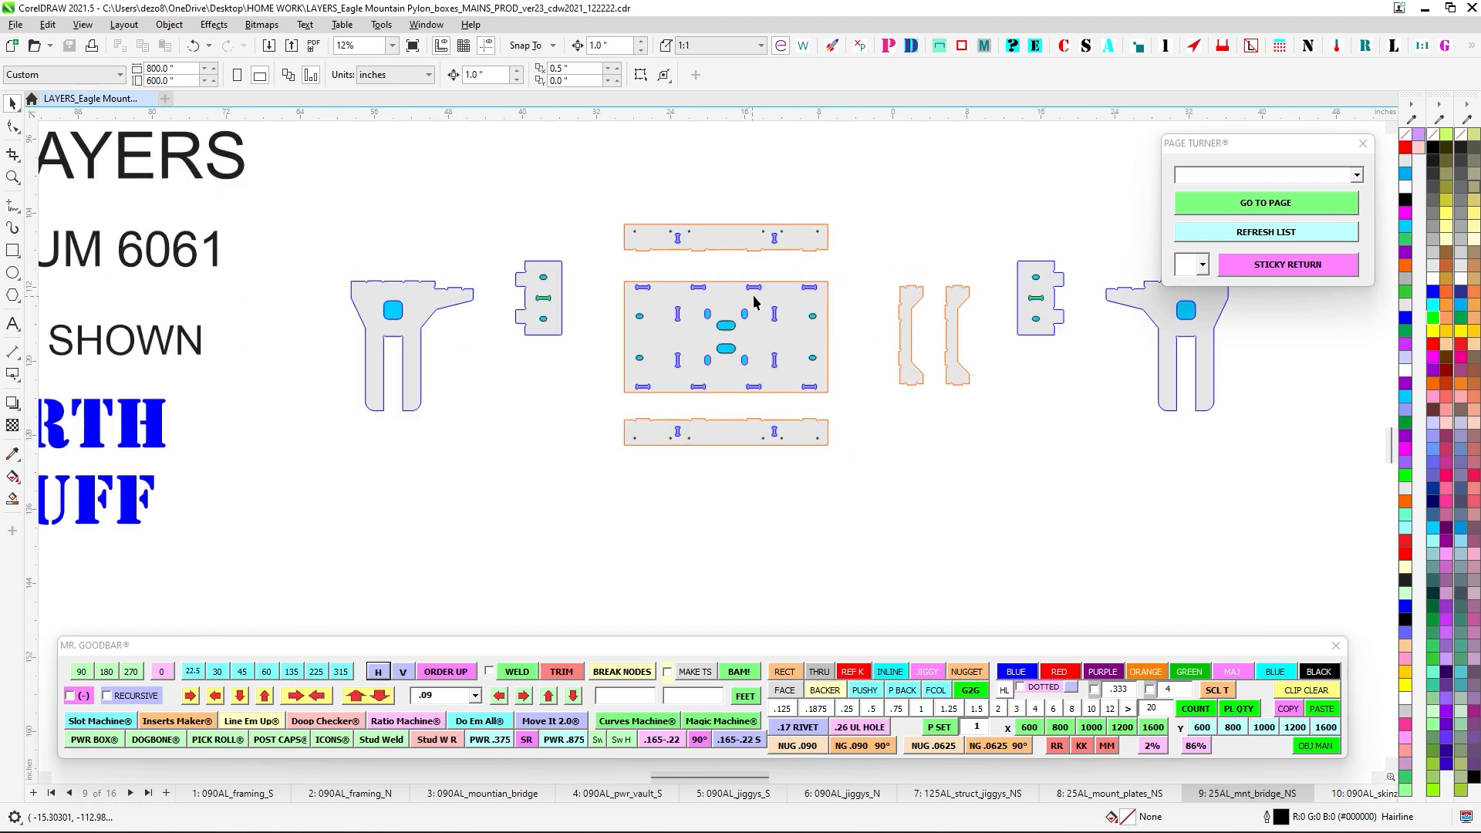
pyautogui.scroll(-1, 781, 359)
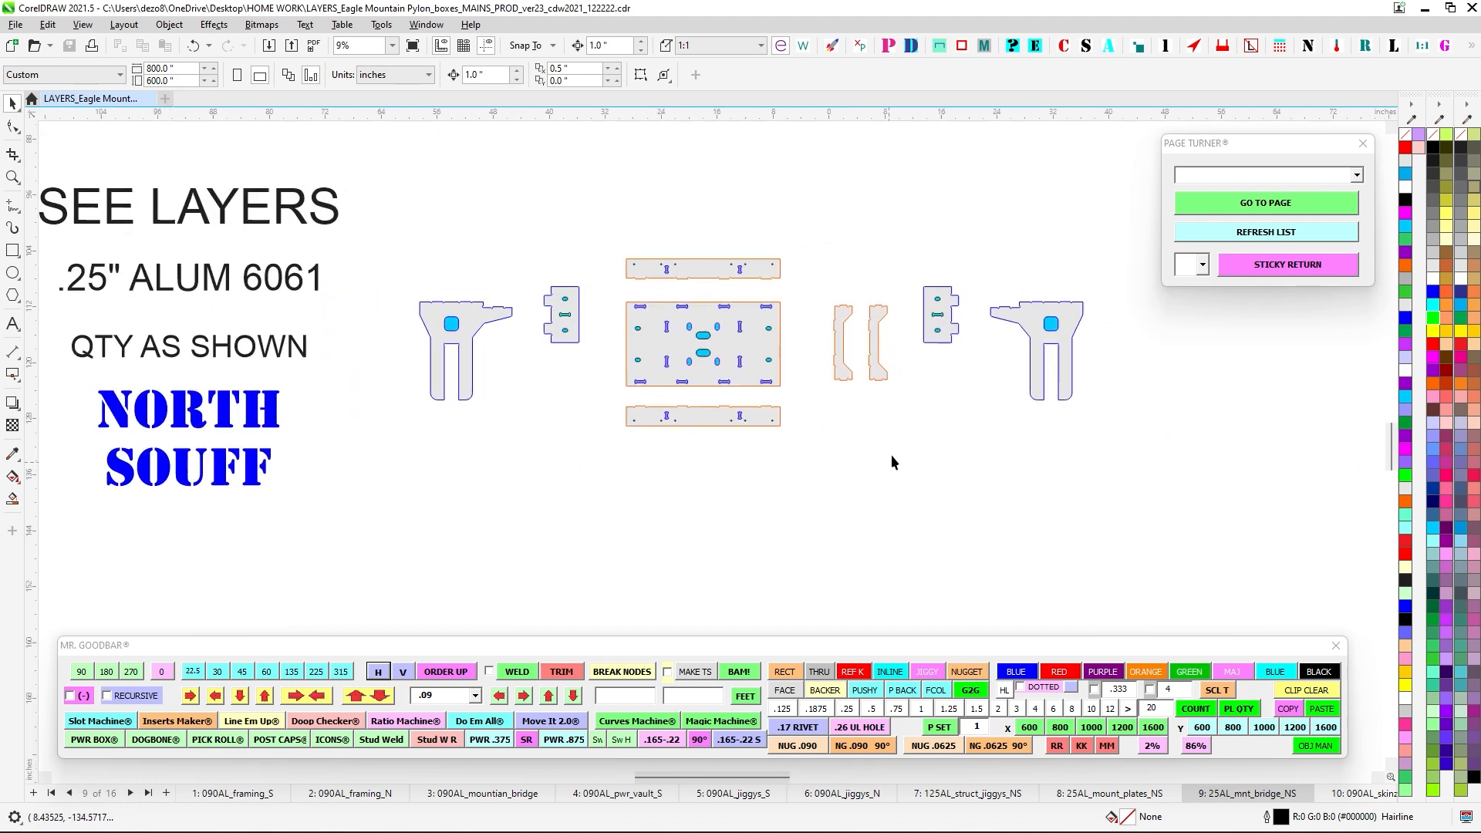
# Open the 090AL_skinzzz_S page and examine the face and back skins and the filler strips above them.
pyautogui.click(1349, 800)
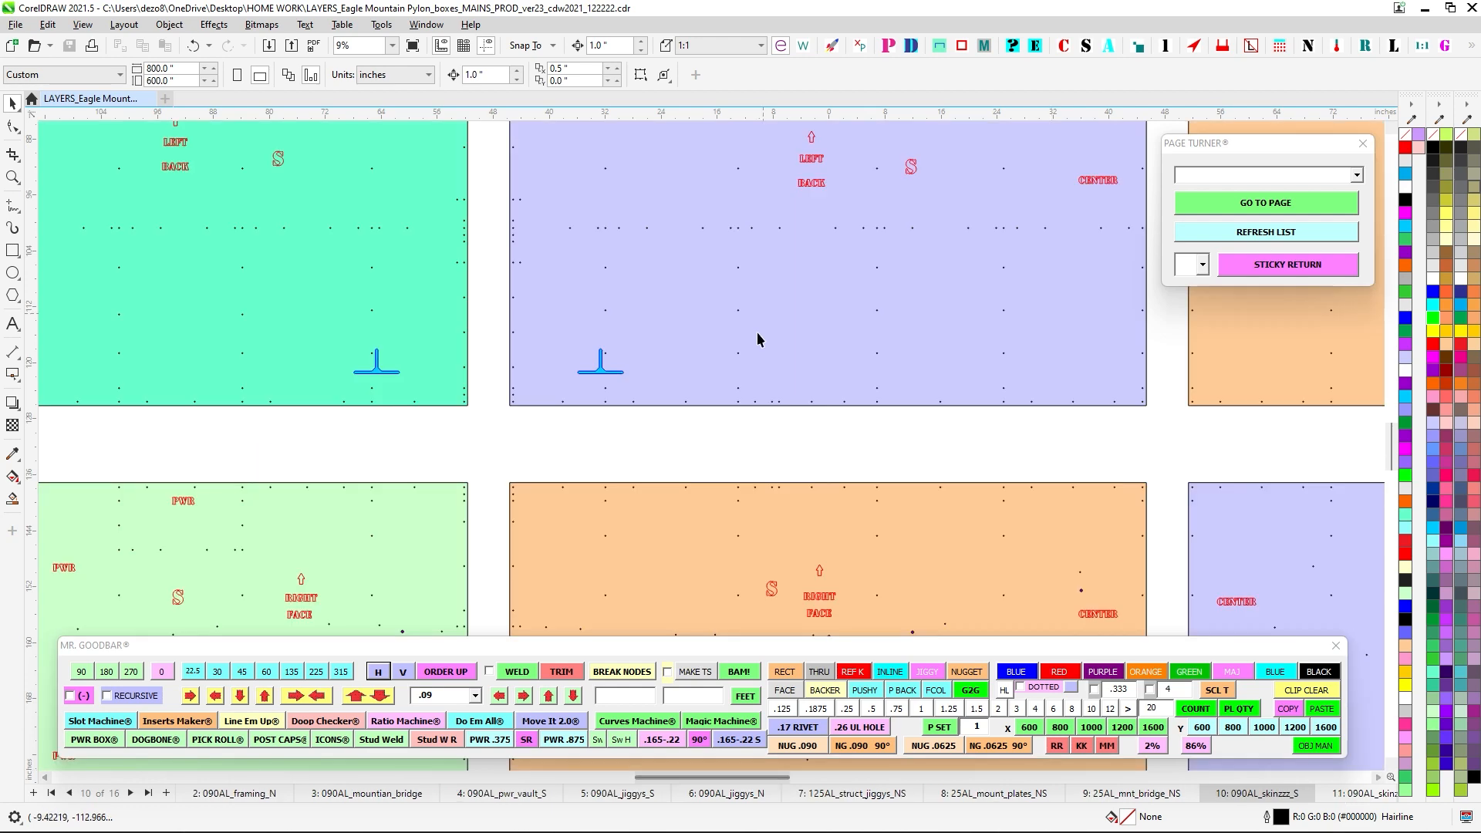
pyautogui.scroll(-3, 759, 386)
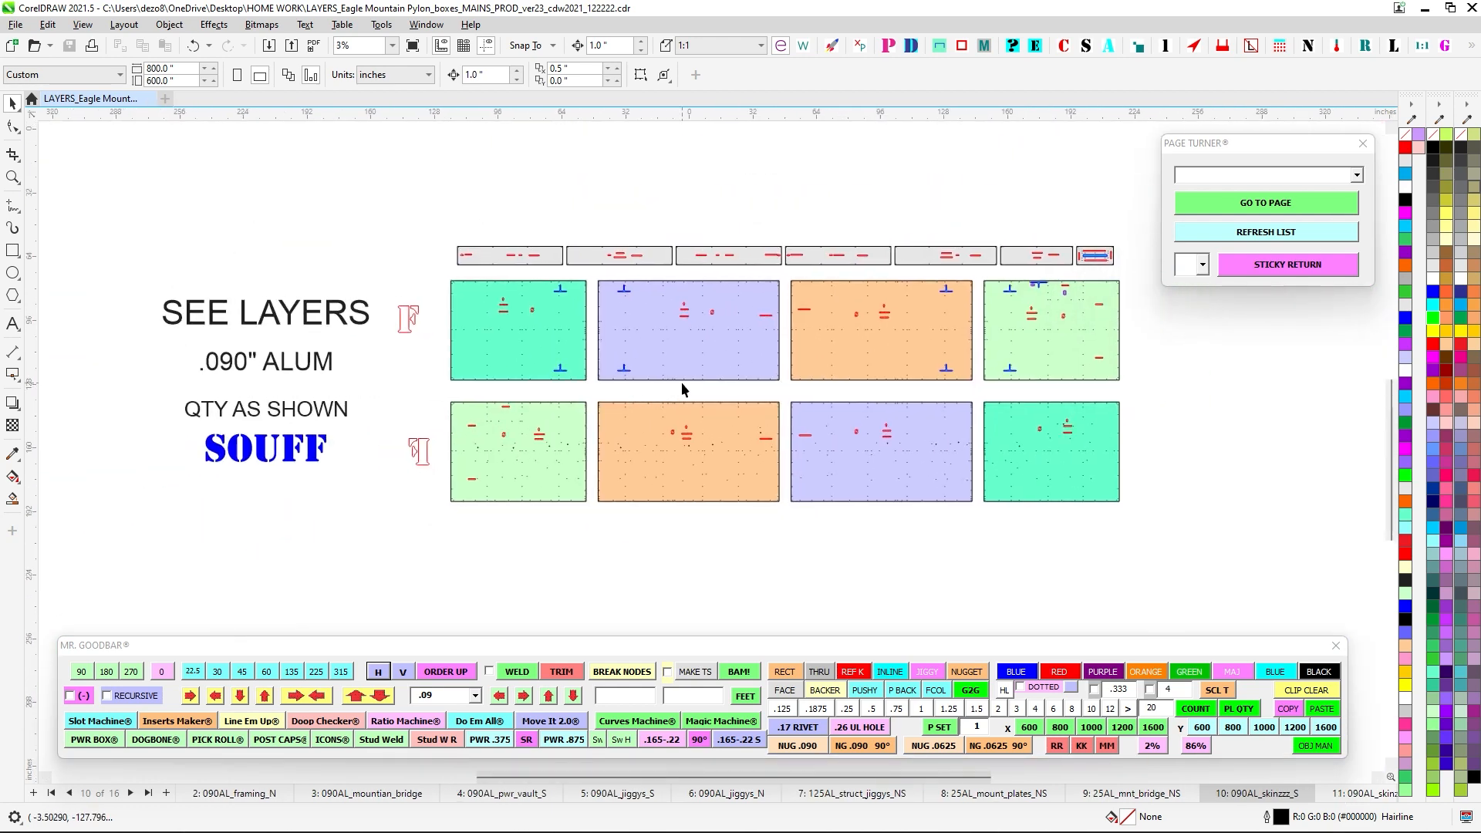
pyautogui.scroll(1, 748, 400)
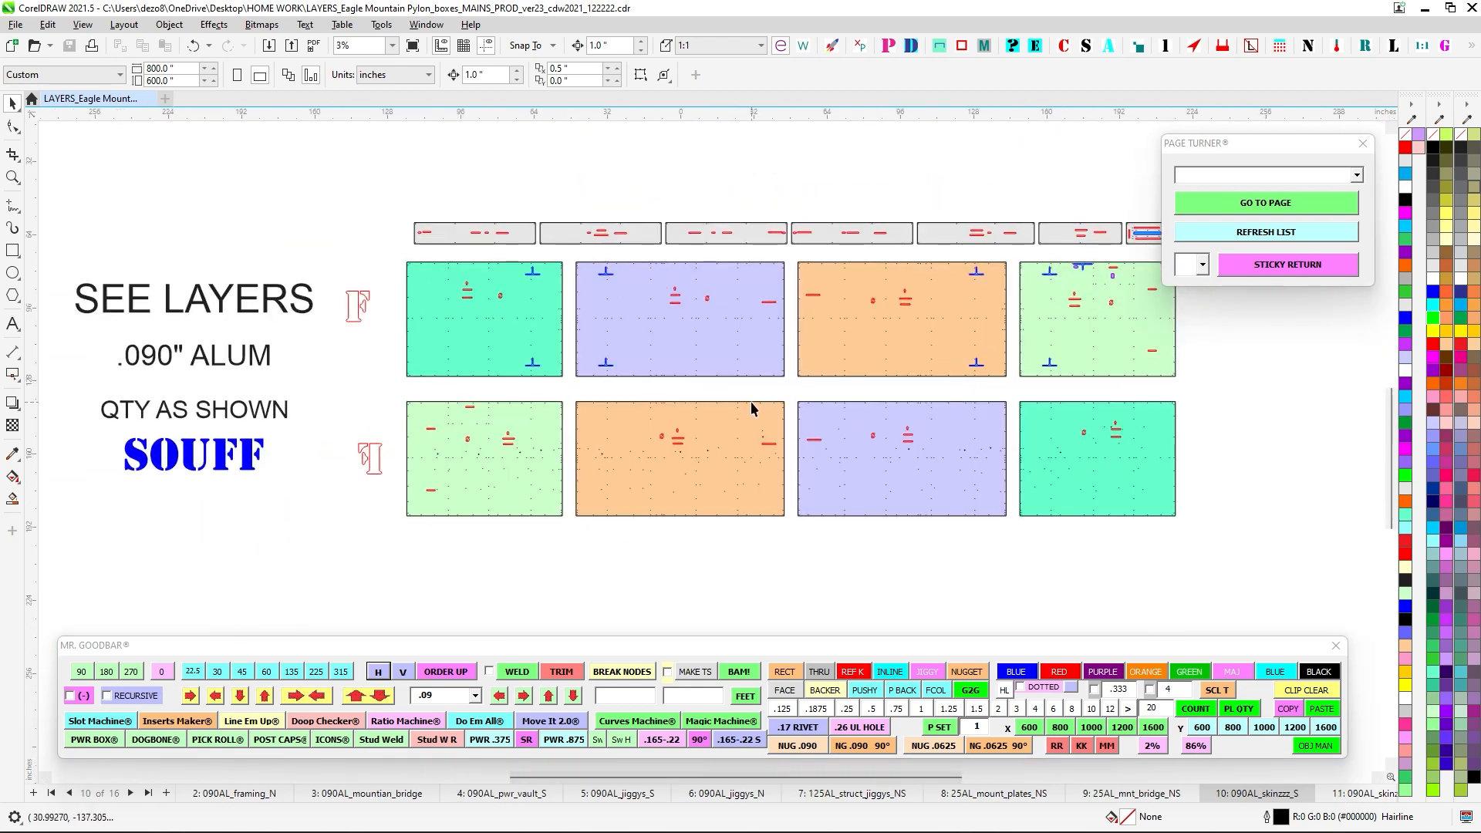
pyautogui.scroll(5, 753, 401)
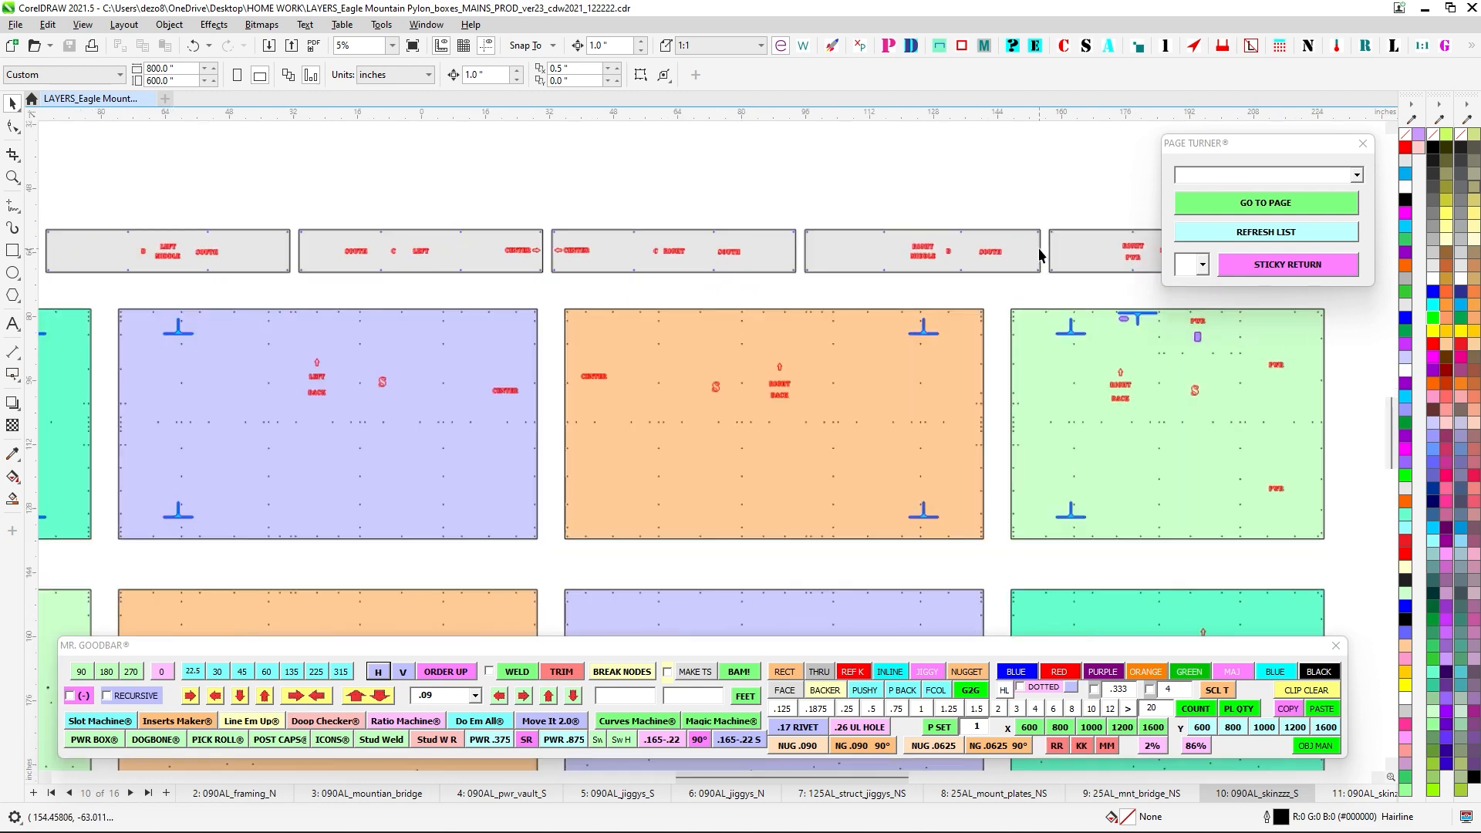
pyautogui.scroll(-1, 660, 284)
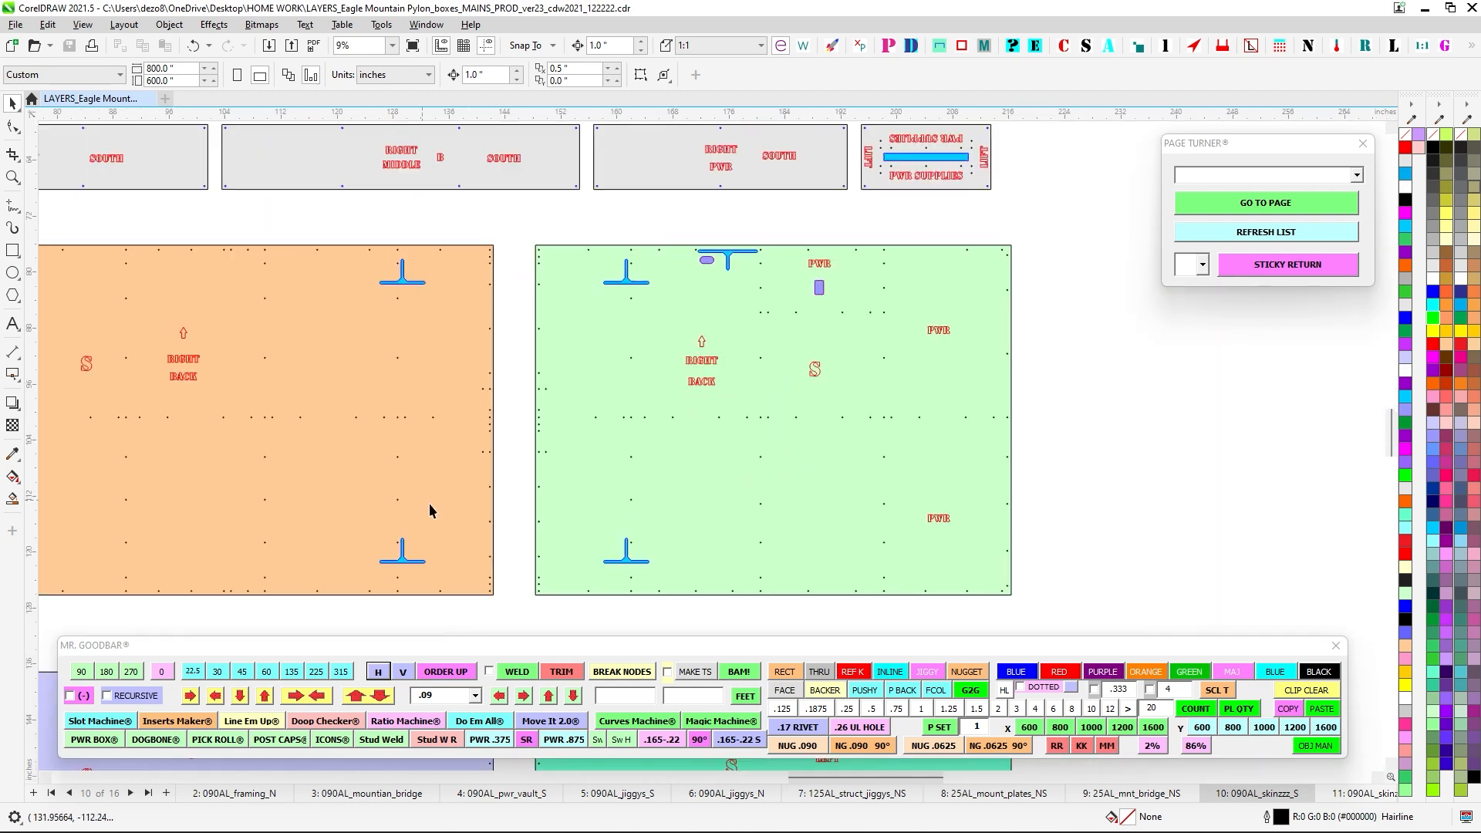
# Select the blue SOUFF label beside the south skins and examine the face skins in the lower row.
pyautogui.scroll(-1, 807, 360)
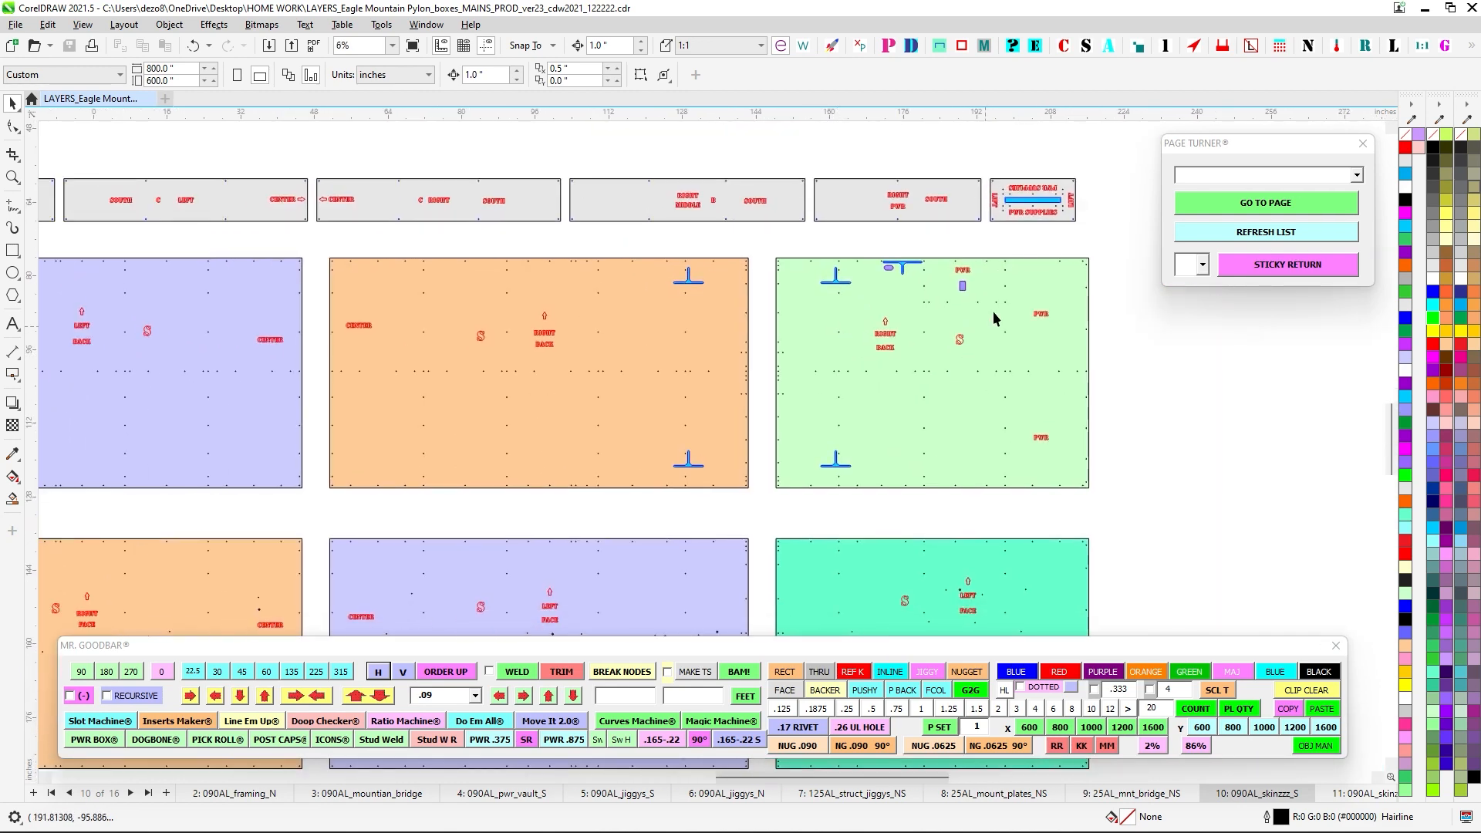
pyautogui.scroll(-3, 868, 378)
pyautogui.scroll(2, 700, 415)
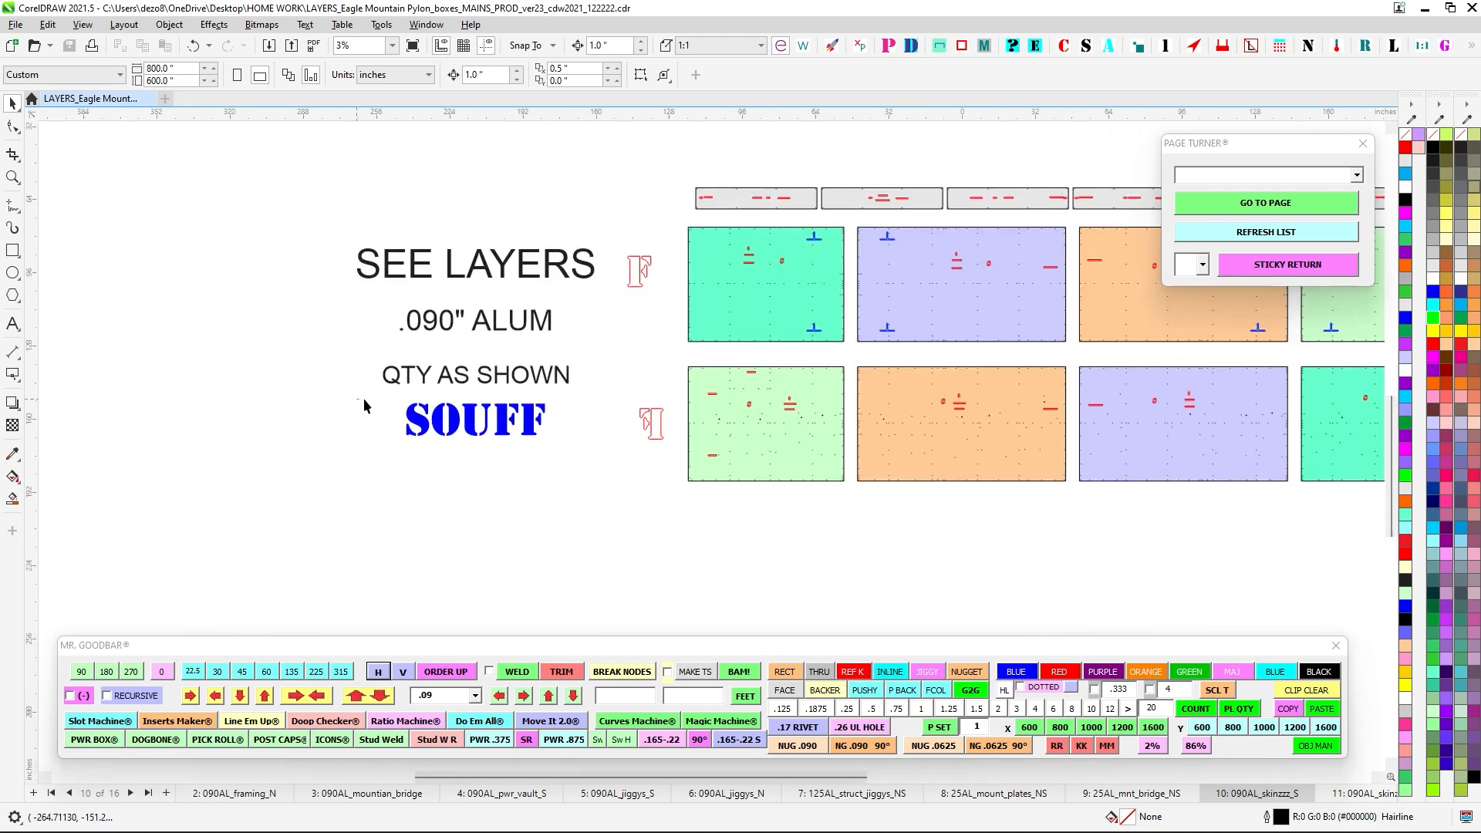
pyautogui.moveTo(363, 398); pyautogui.dragTo(596, 460)
pyautogui.scroll(1, 596, 465)
pyautogui.scroll(1, 452, 413)
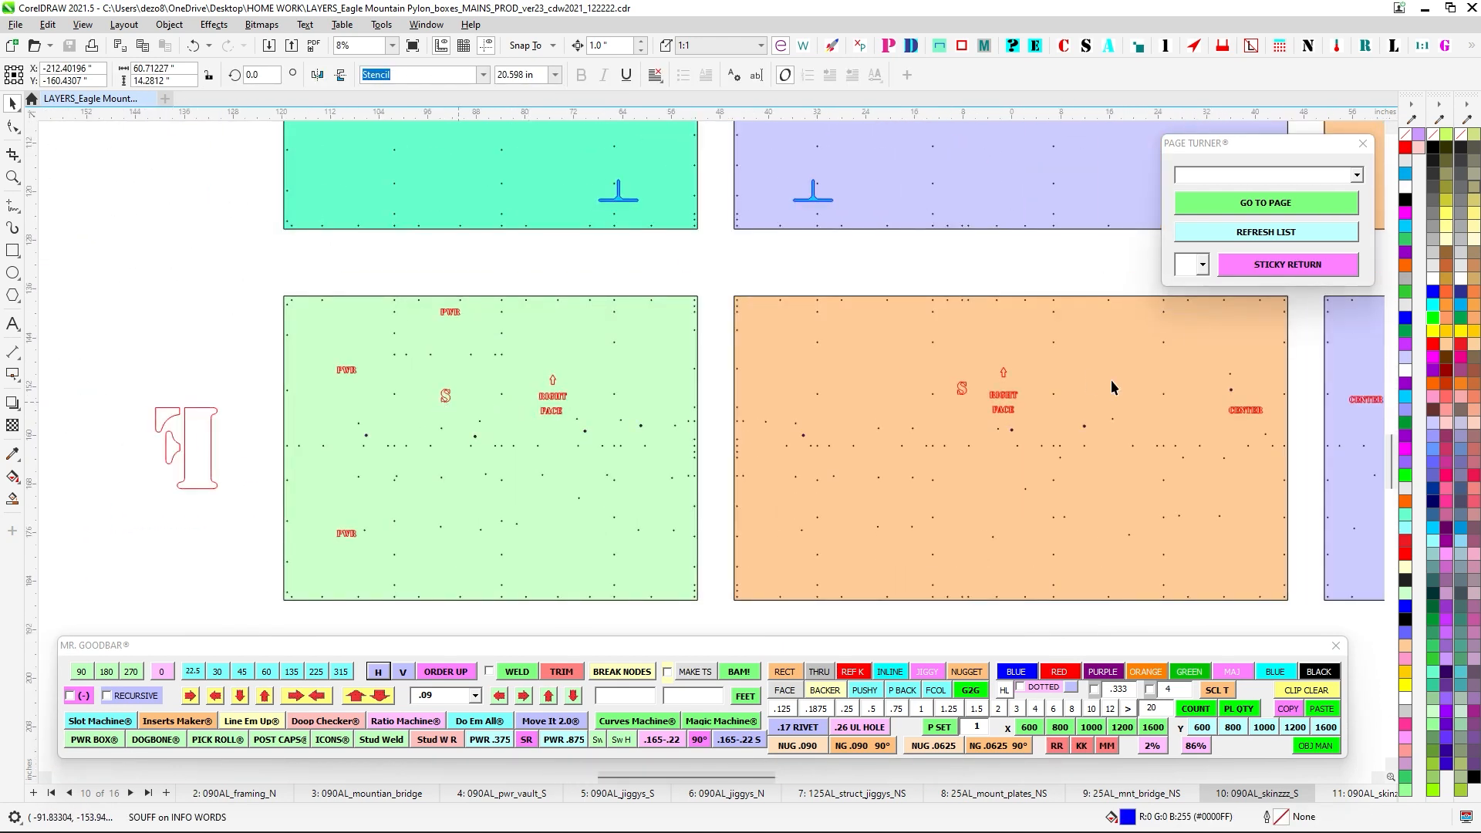
# Examine the filler strips above the back skins, focusing on the center joint between the left and right strips.
pyautogui.scroll(-1, 947, 361)
pyautogui.scroll(-1, 539, 466)
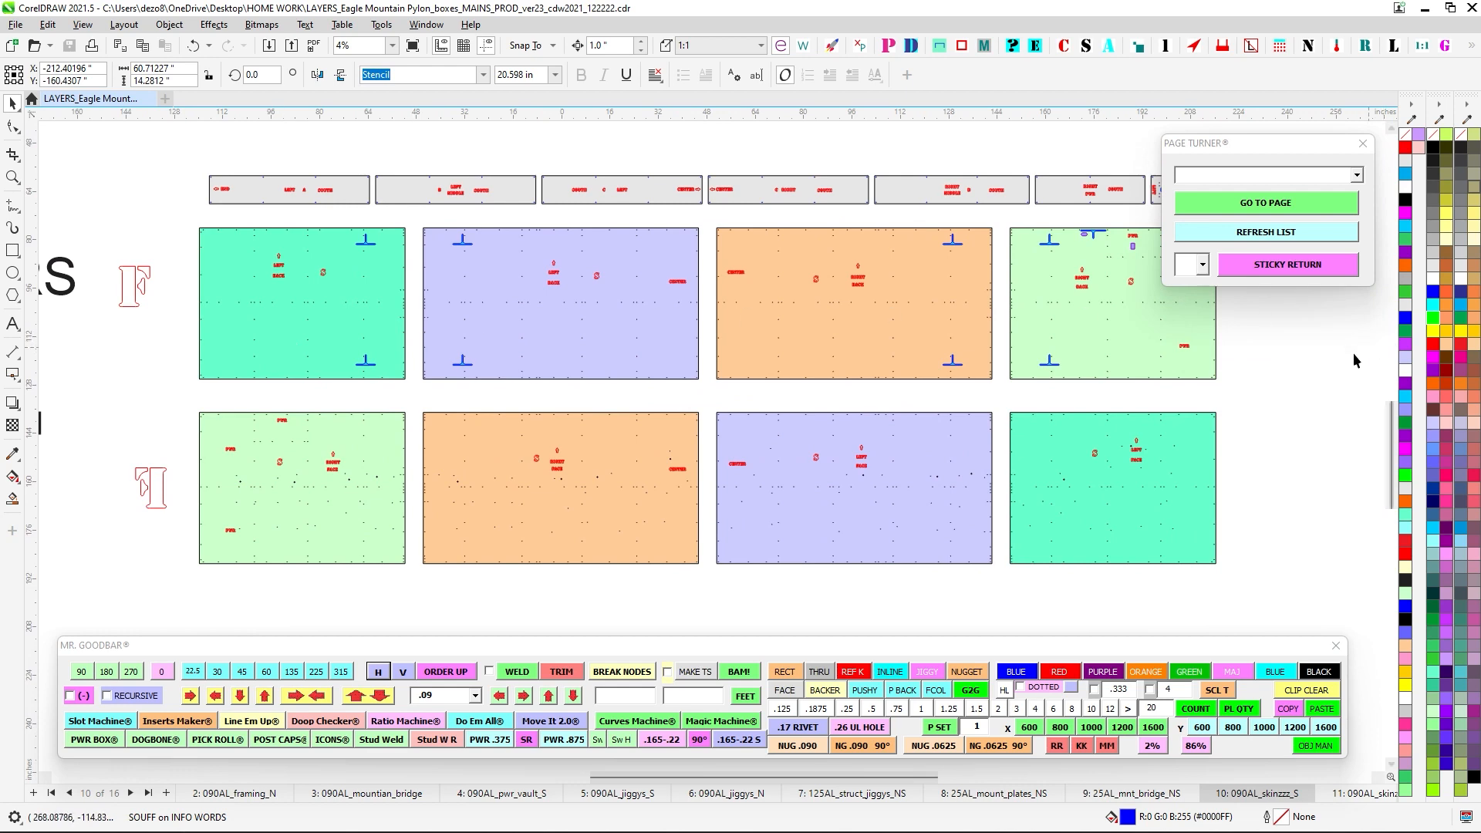
pyautogui.scroll(2, 602, 176)
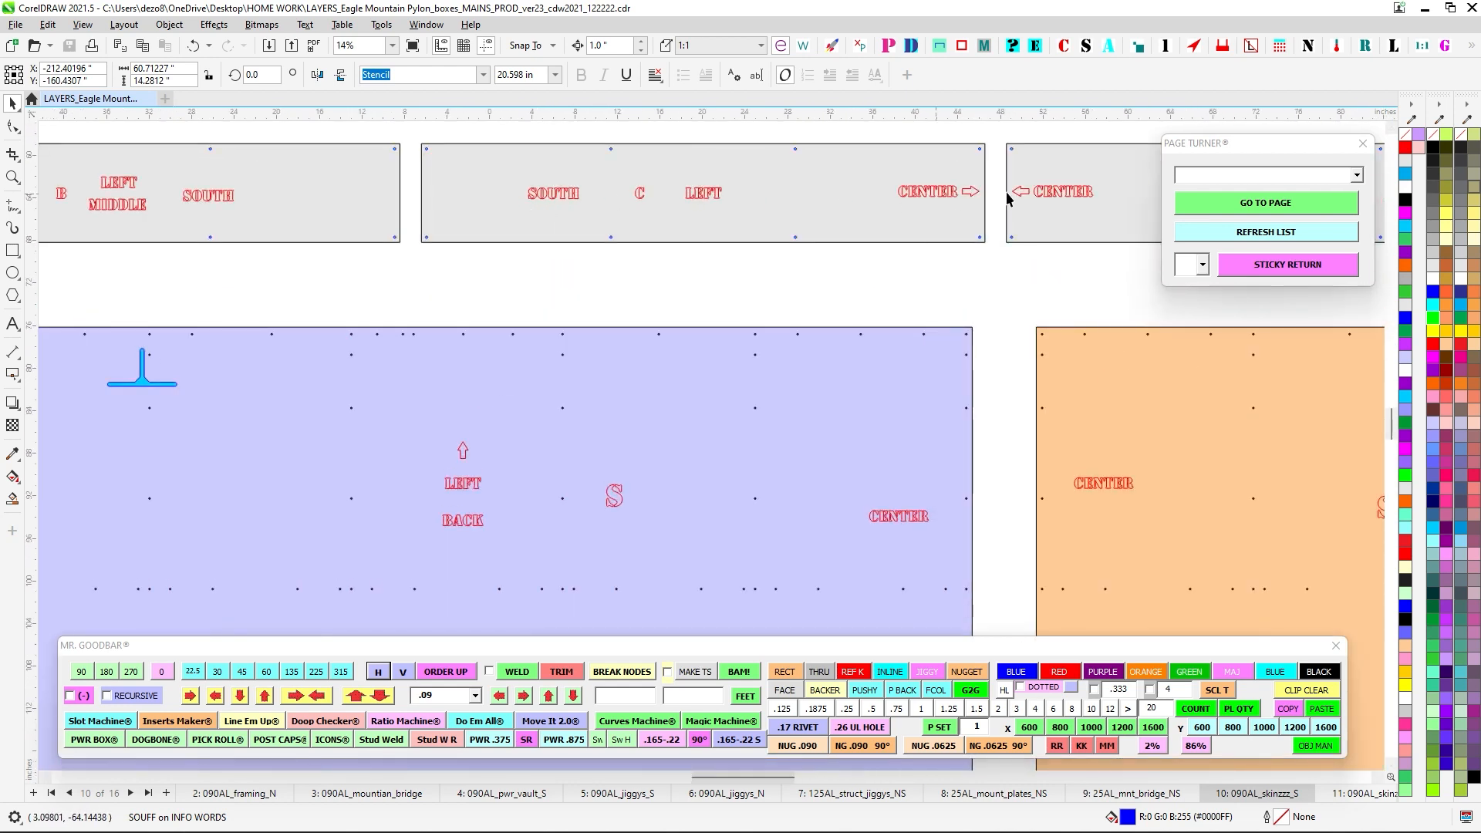
pyautogui.scroll(-3, 639, 252)
pyautogui.scroll(-2, 702, 452)
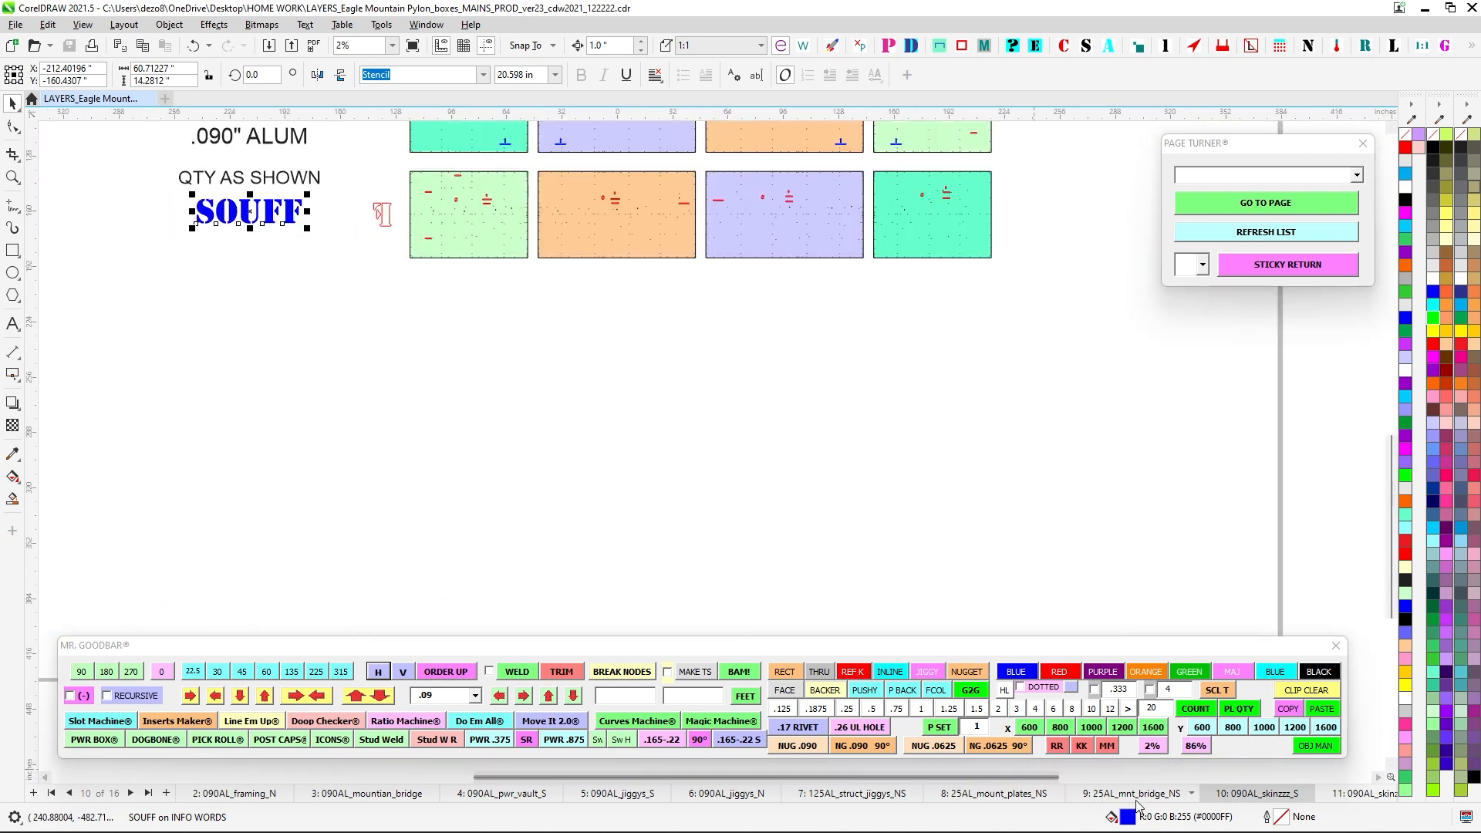
# Open the 090AL_skinzzz_N page and examine the north back and face skins with their filler strips.
pyautogui.click(1373, 794)
pyautogui.scroll(1, 938, 537)
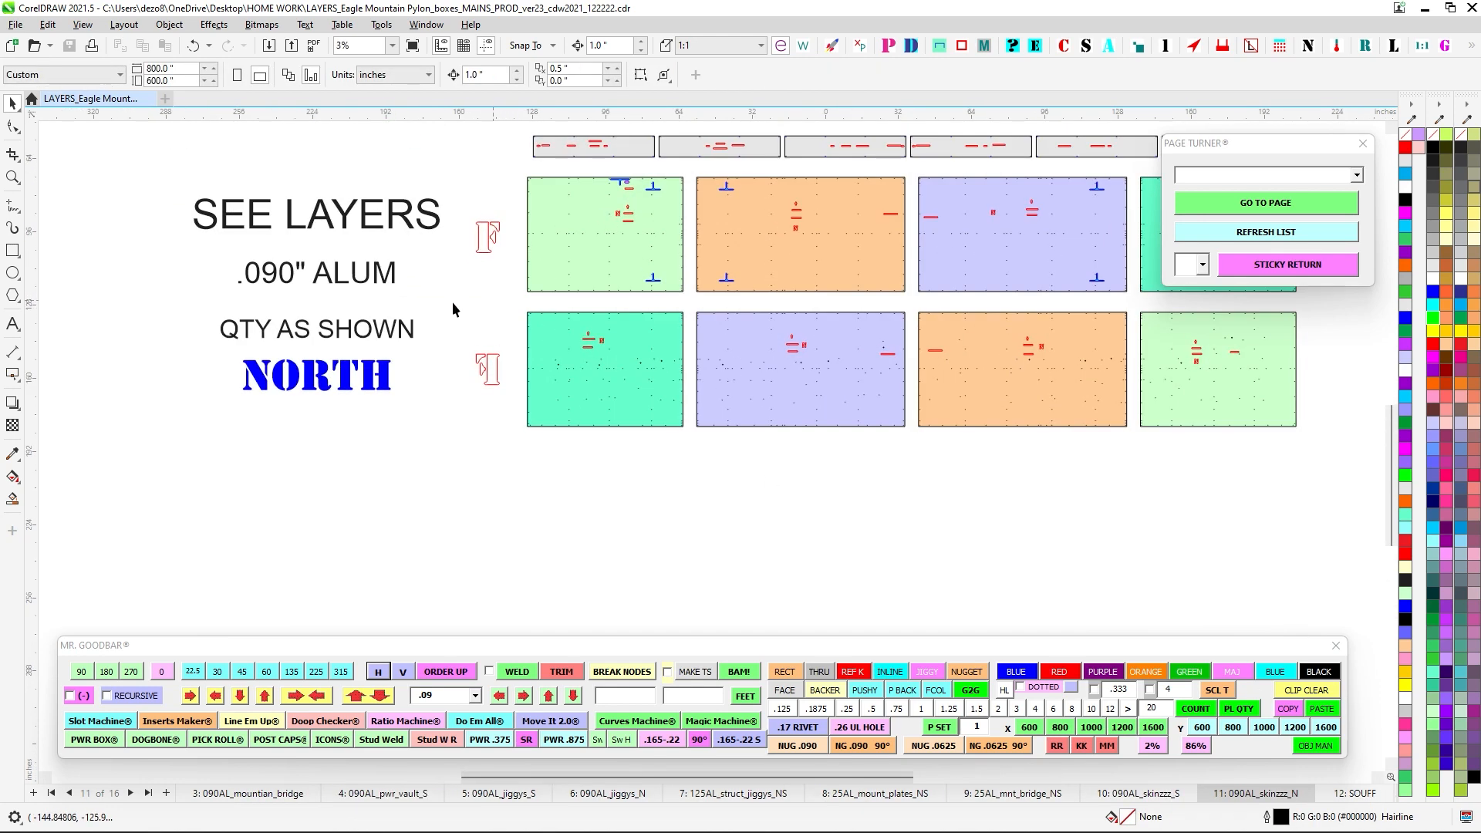
pyautogui.moveTo(742, 228); pyautogui.dragTo(452, 302)
pyautogui.scroll(2, 273, 252)
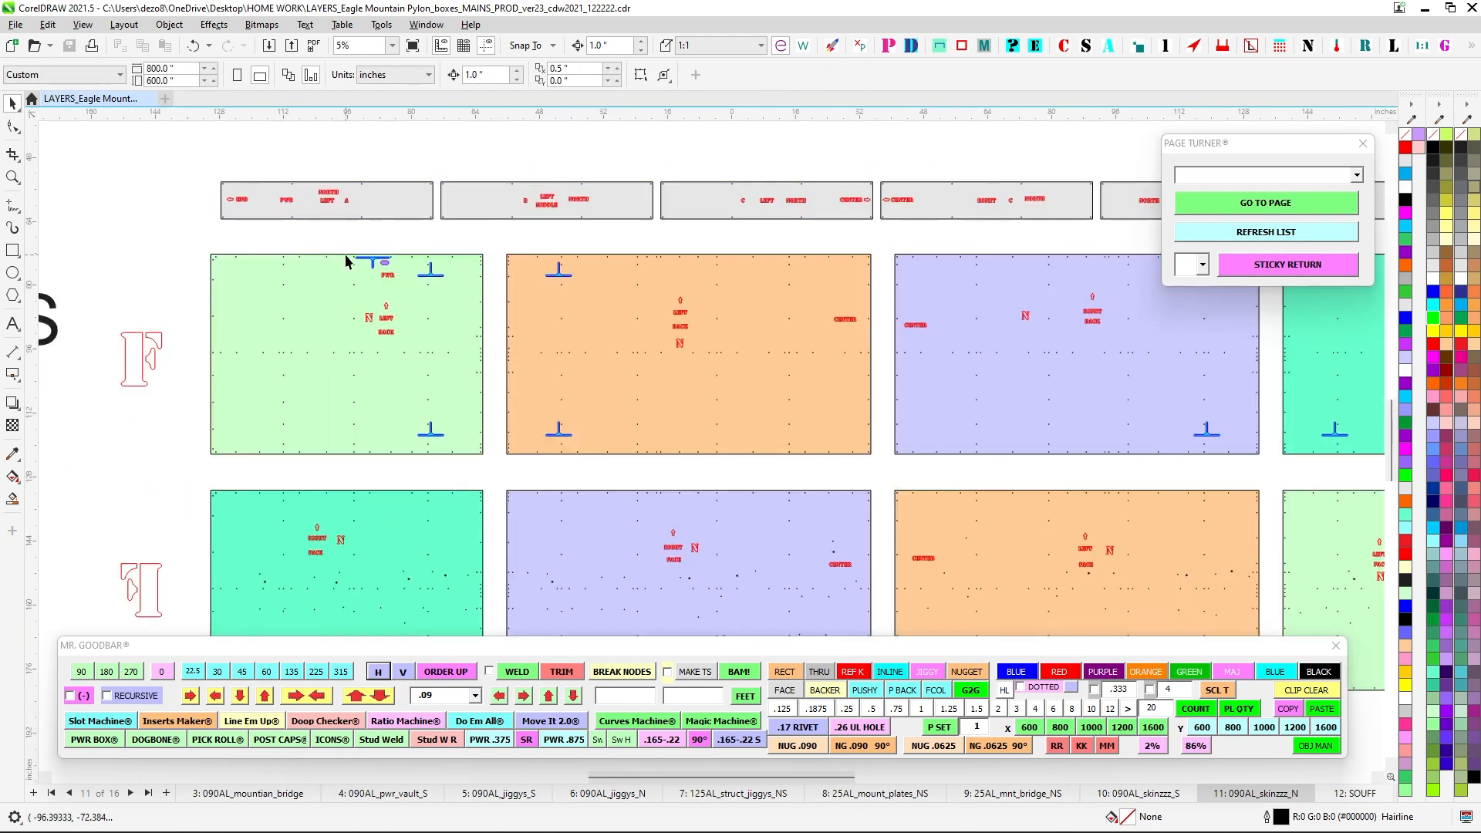
pyautogui.scroll(-2, 348, 254)
# Open the SOUFF page and examine the overall layout of the south assembly and its surrounding parts.
pyautogui.click(1365, 794)
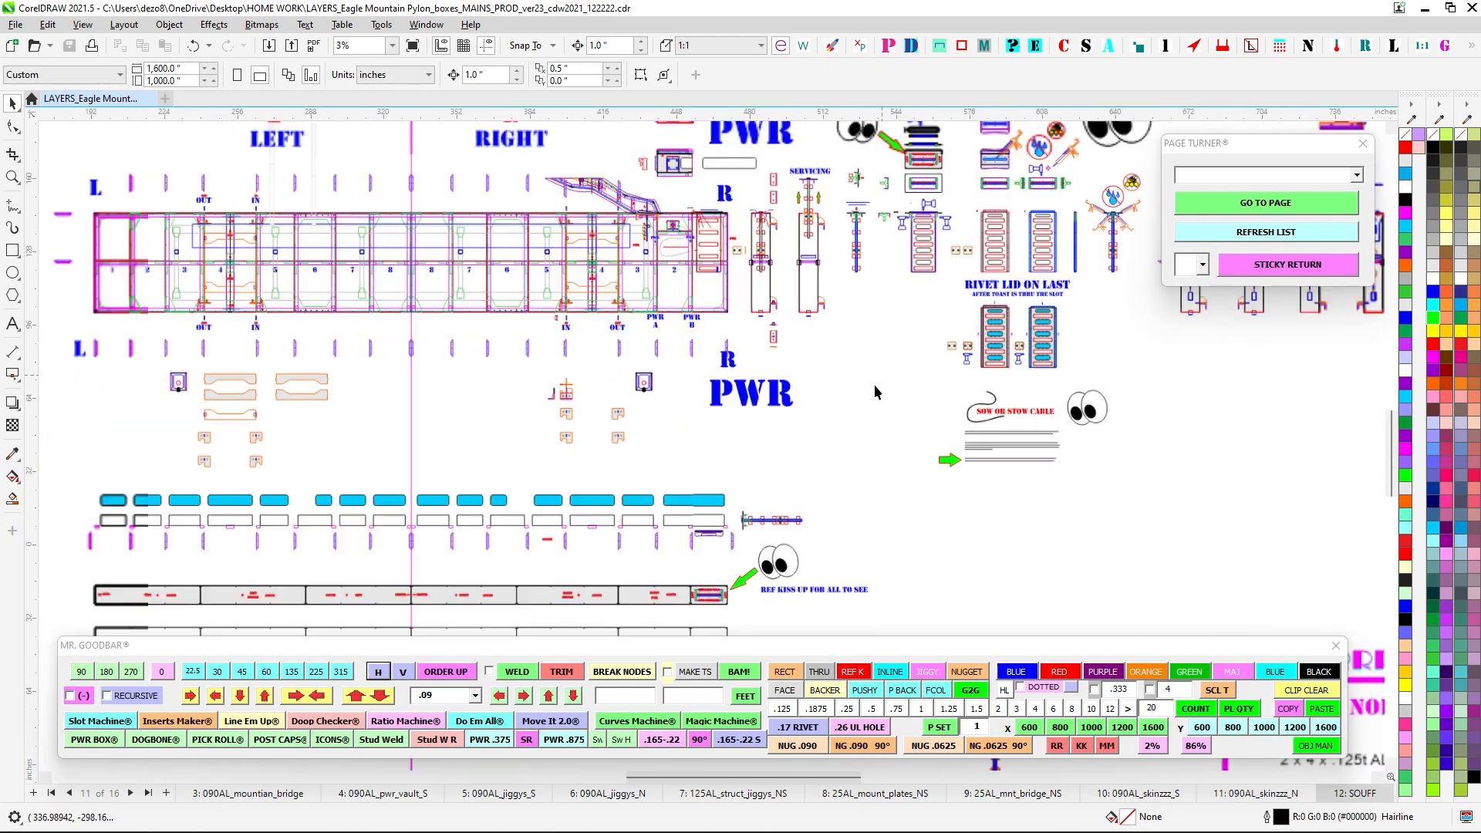
pyautogui.scroll(-2, 873, 384)
pyautogui.moveTo(872, 507); pyautogui.dragTo(952, 476)
pyautogui.scroll(2, 582, 232)
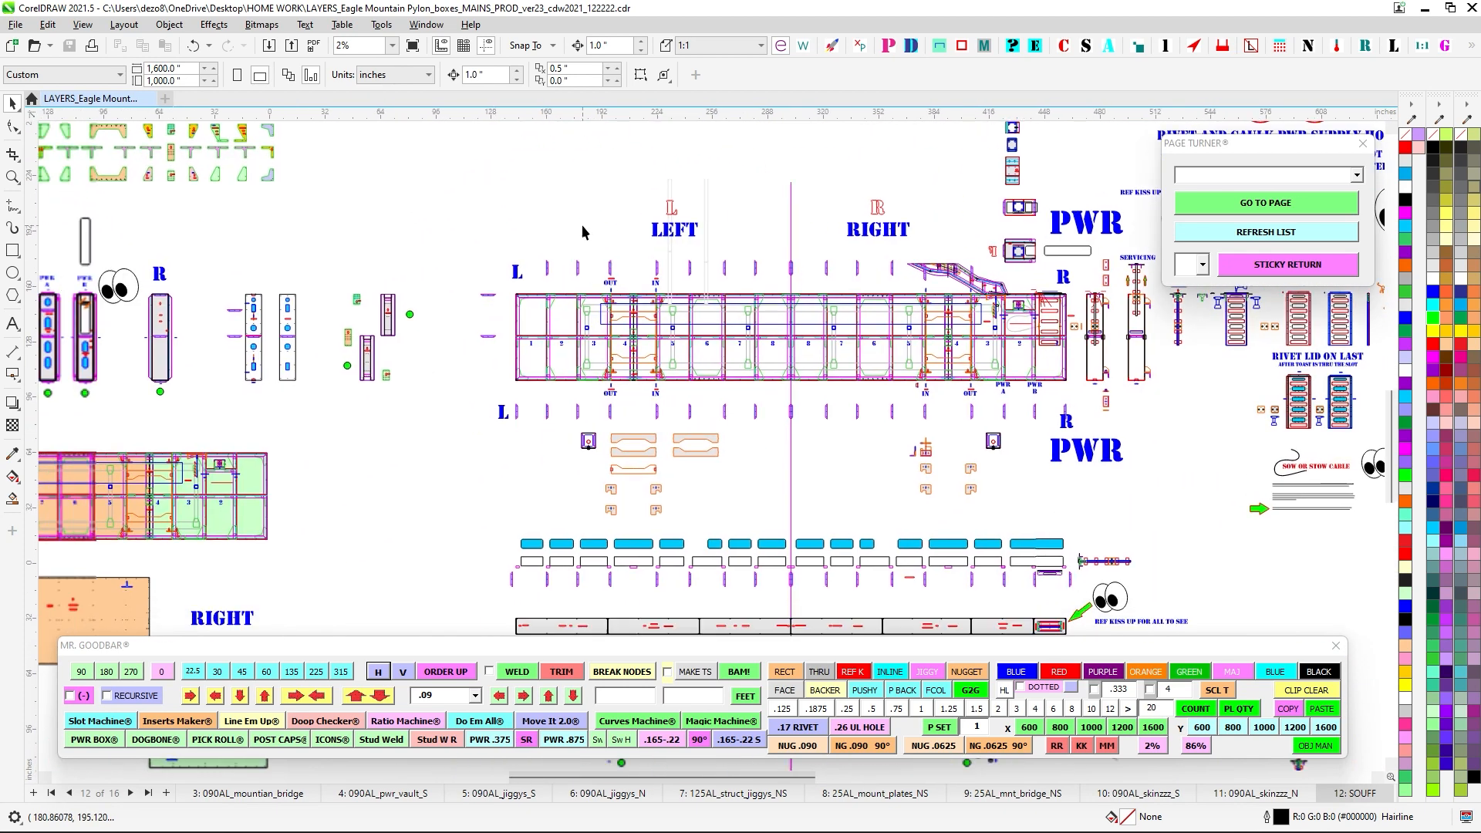
pyautogui.moveTo(549, 250); pyautogui.dragTo(625, 242)
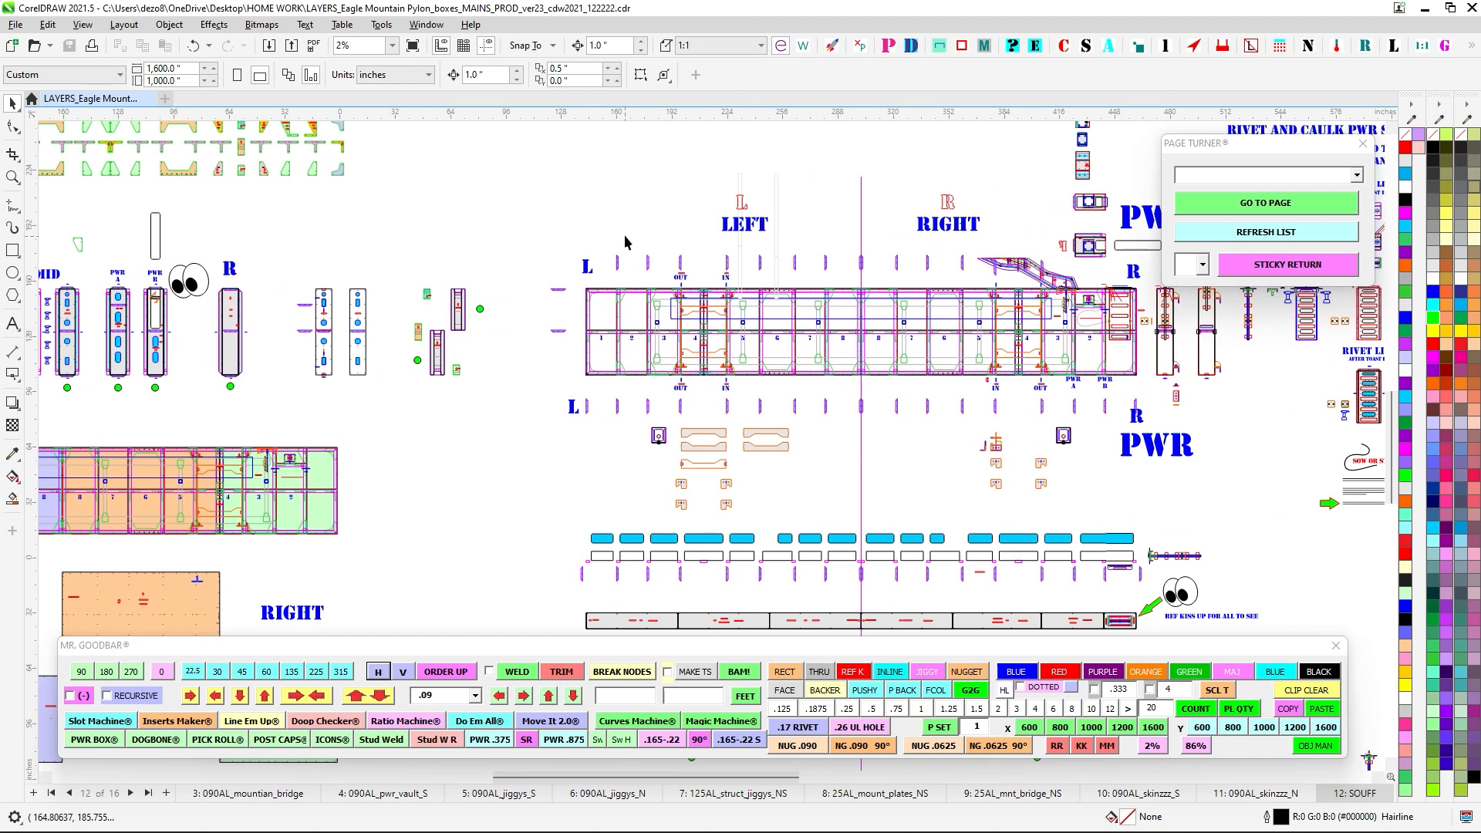
# Select the 240 x 4 inch gray rectangle running across the upper bays of the main assembly.
pyautogui.scroll(5, 623, 236)
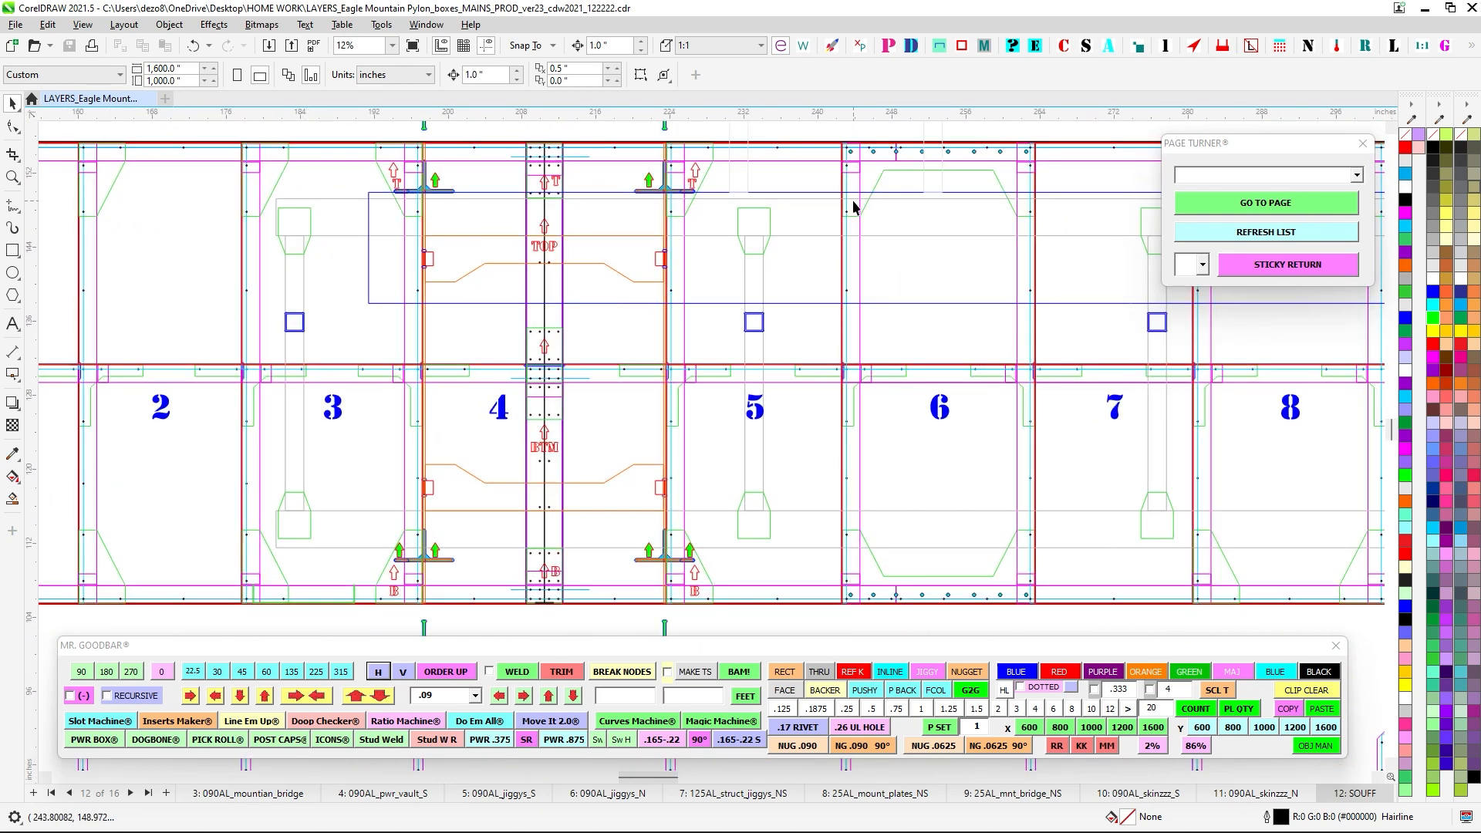
pyautogui.scroll(-1, 854, 207)
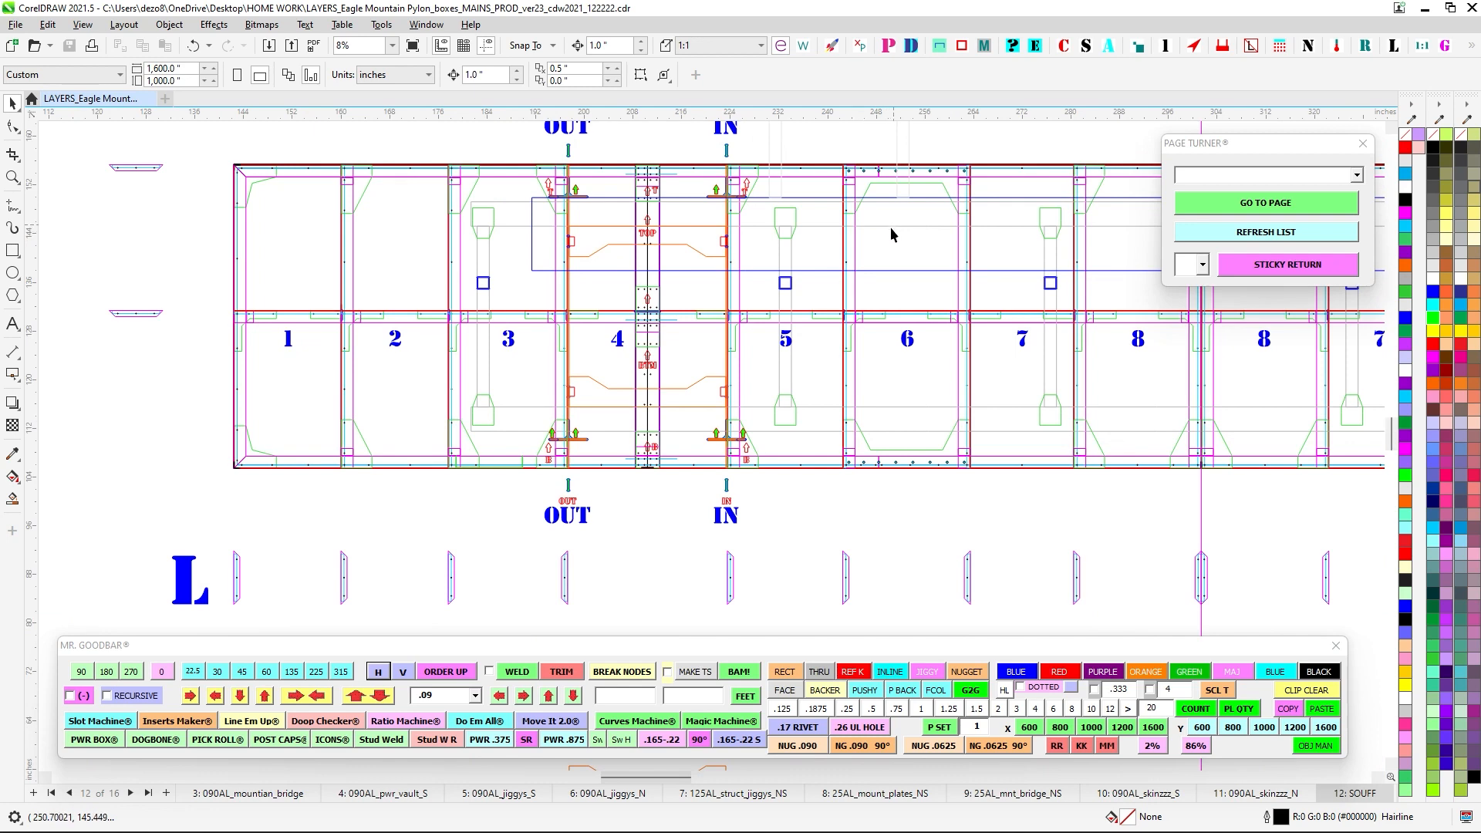
pyautogui.scroll(-1, 891, 229)
pyautogui.moveTo(892, 239); pyautogui.dragTo(628, 265)
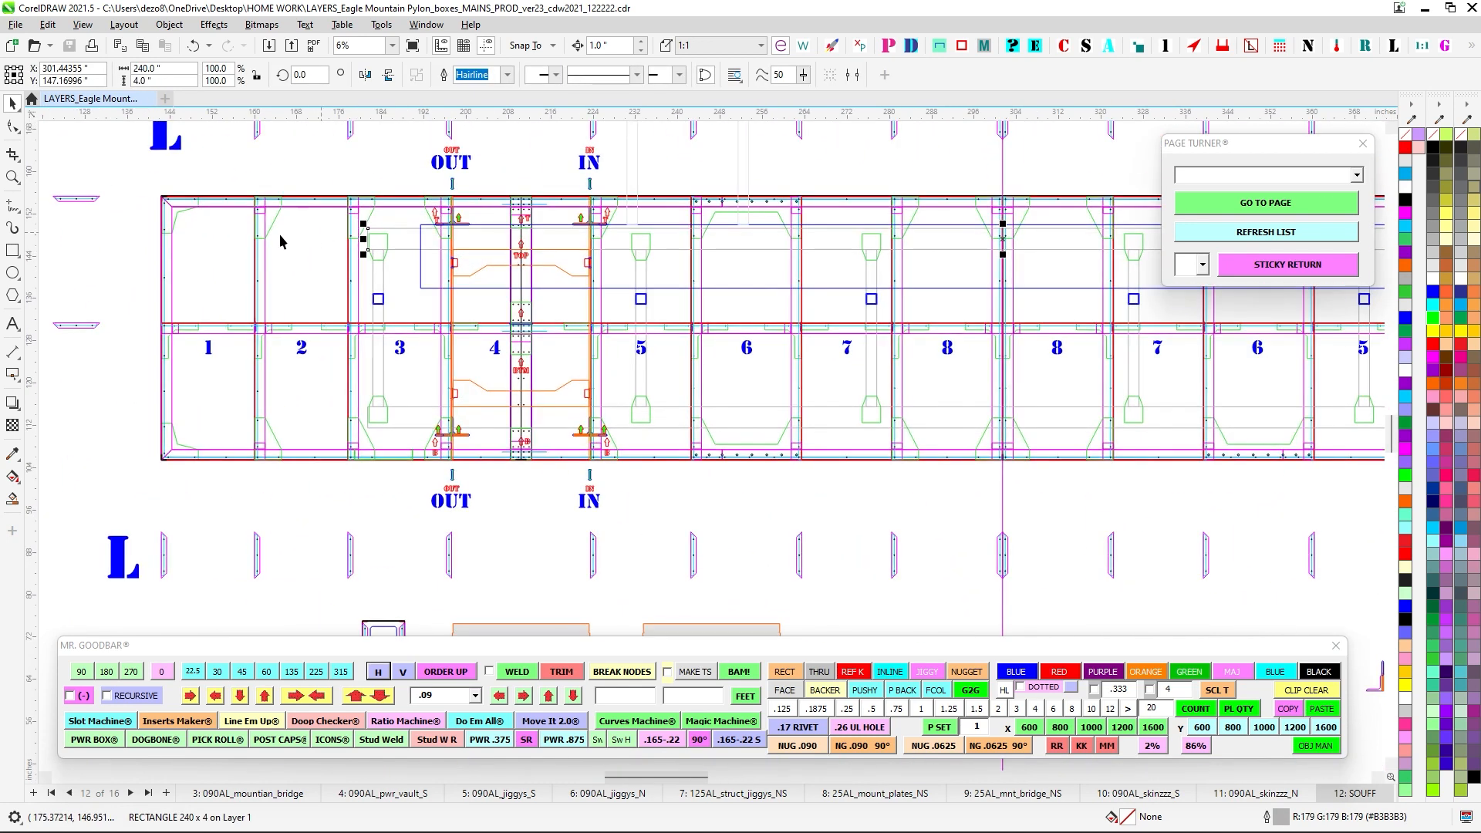
pyautogui.scroll(1, 279, 235)
pyautogui.scroll(-1, 279, 234)
pyautogui.scroll(4, 324, 231)
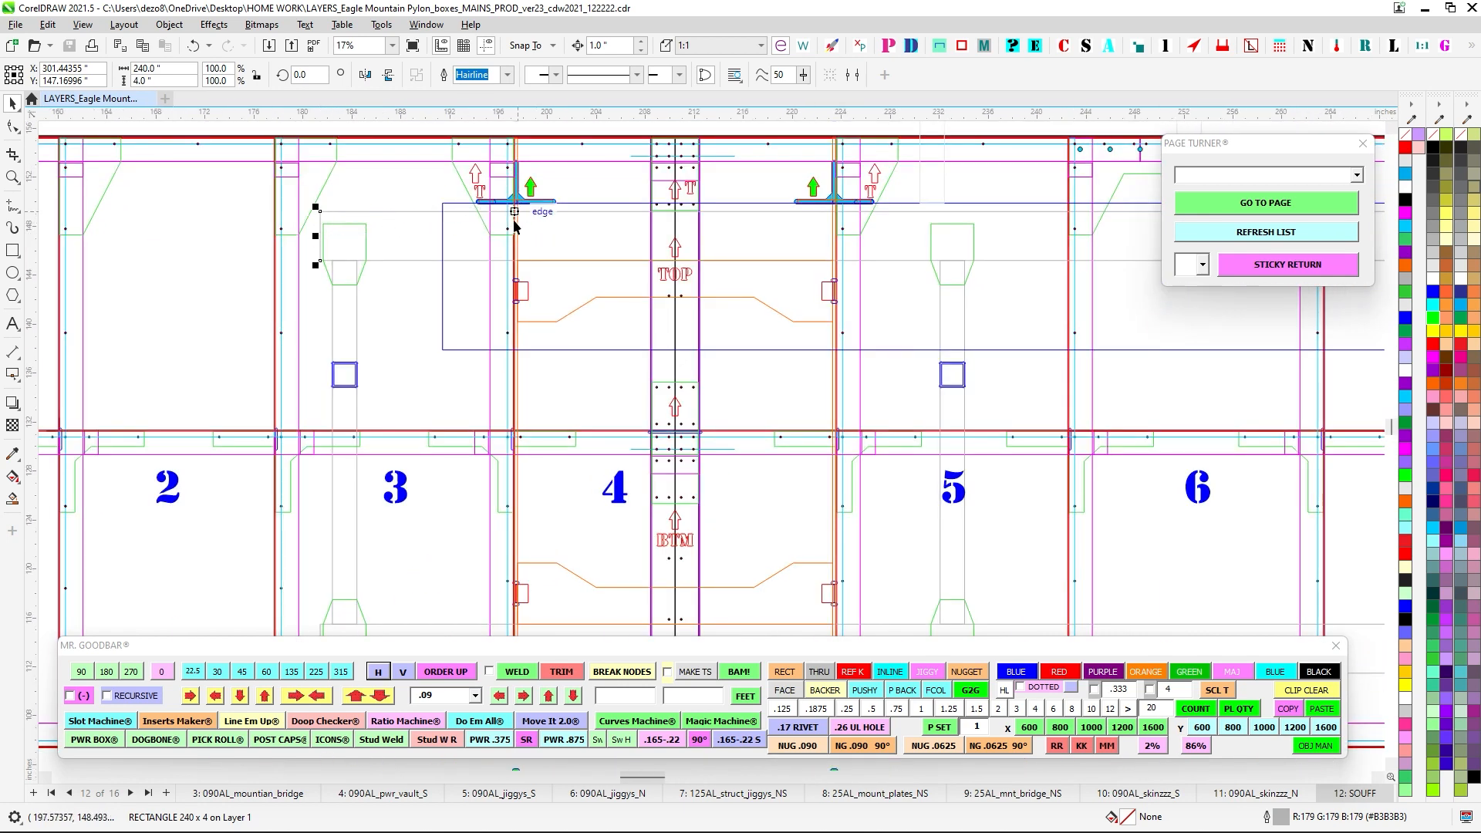
# Examine the assembly's power end around PWR A and PWR B, and clear the rectangle selection.
pyautogui.scroll(-1, 401, 255)
pyautogui.scroll(-1, 401, 256)
pyautogui.hscroll(5, 447, 285)
pyautogui.scroll(3, 806, 198)
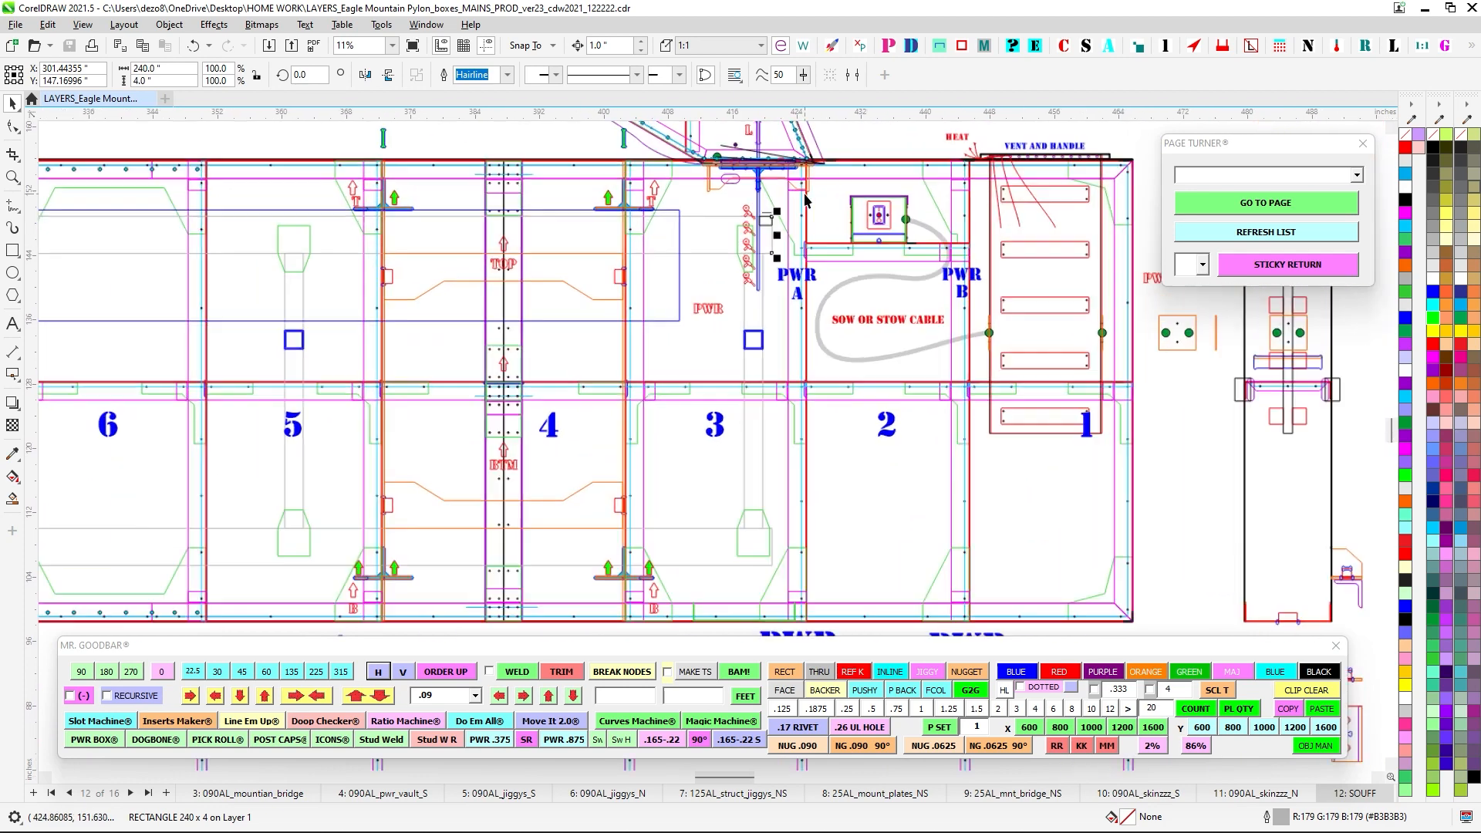
pyautogui.scroll(-3, 834, 255)
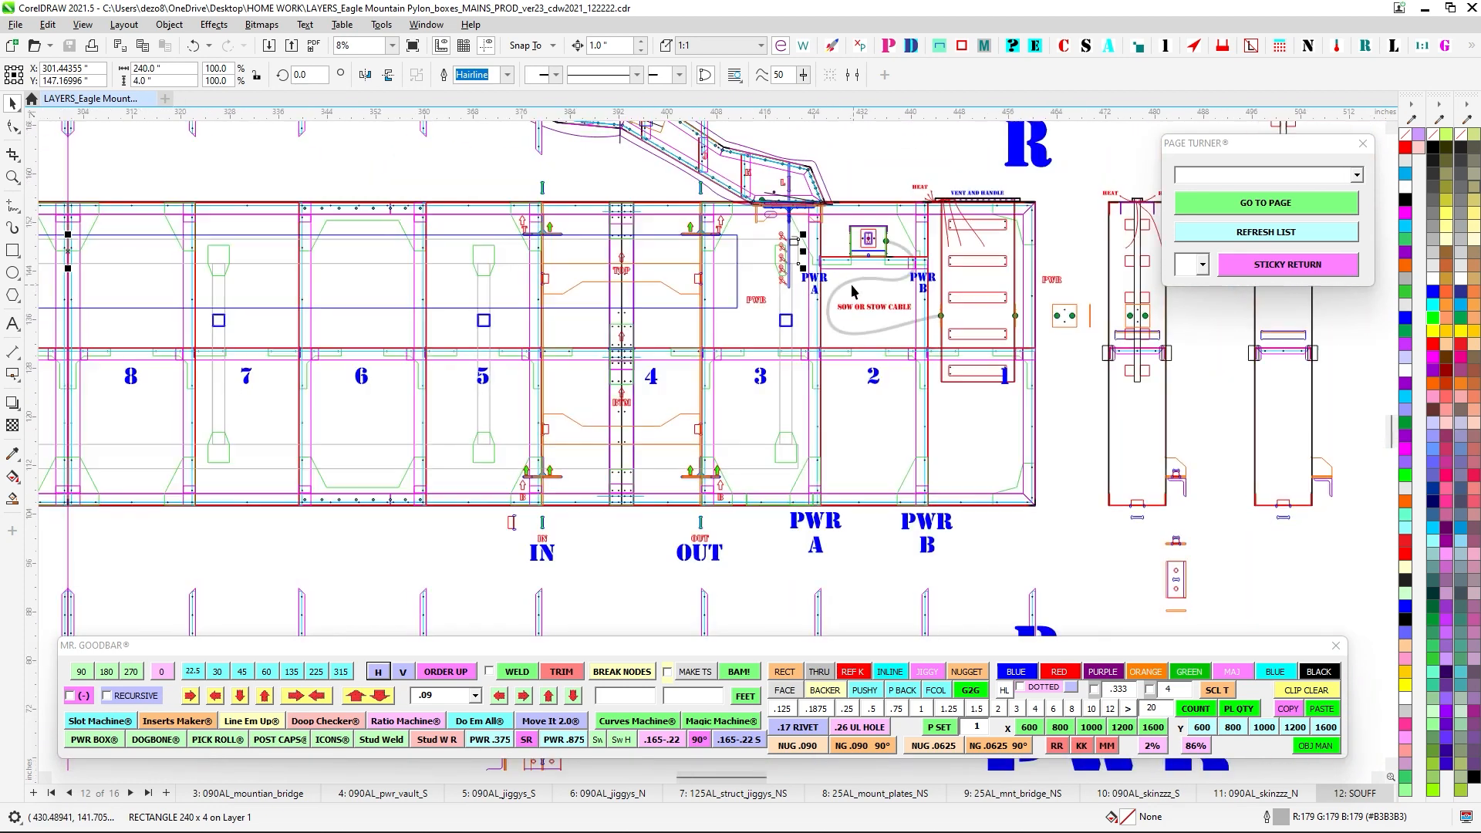
pyautogui.scroll(-3, 892, 474)
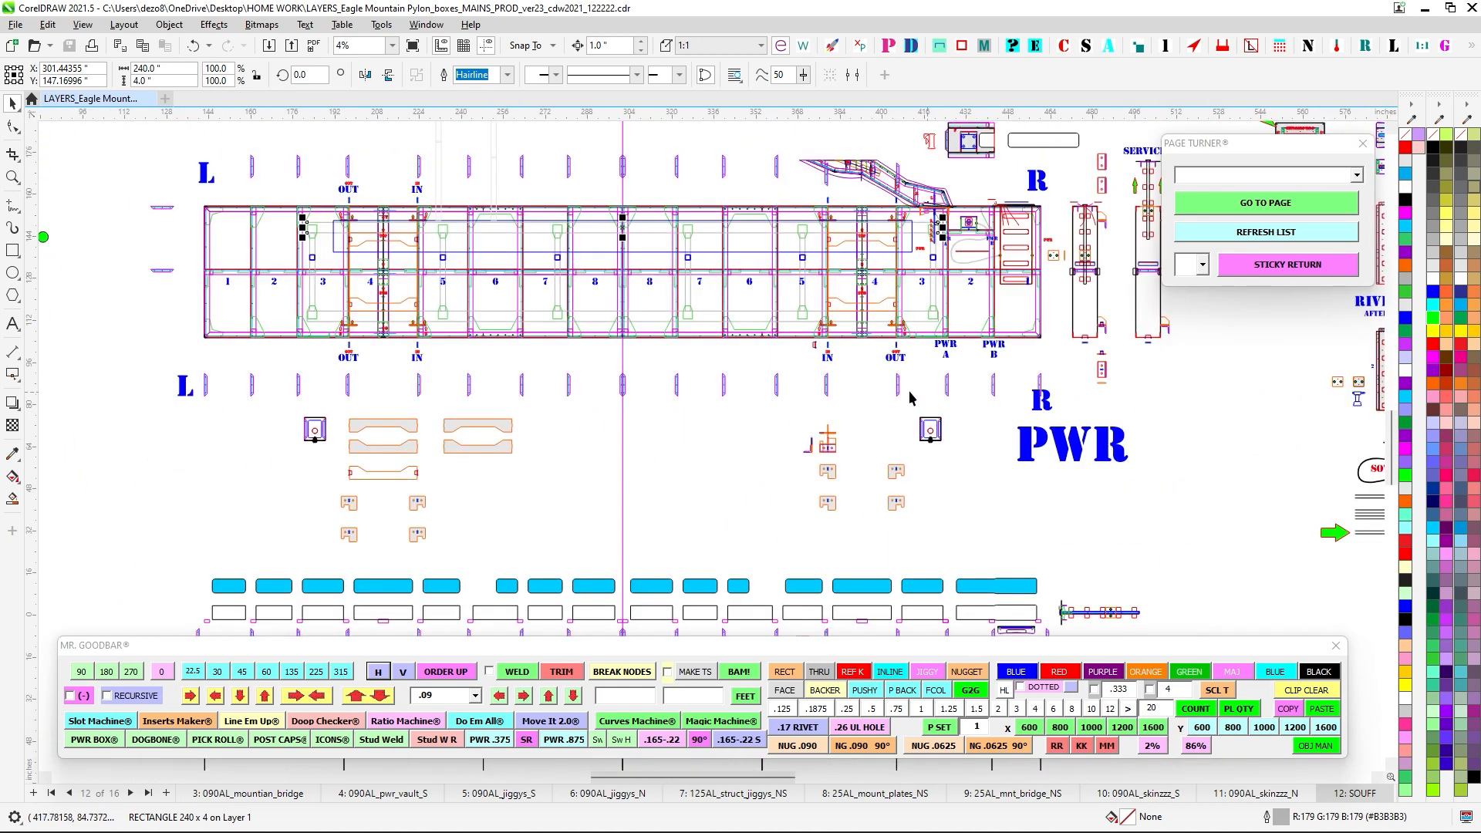
pyautogui.click(731, 426)
# Examine the vertical support with green tapered ends in bay 5 of the left half of the assembly.
pyautogui.scroll(3, 516, 231)
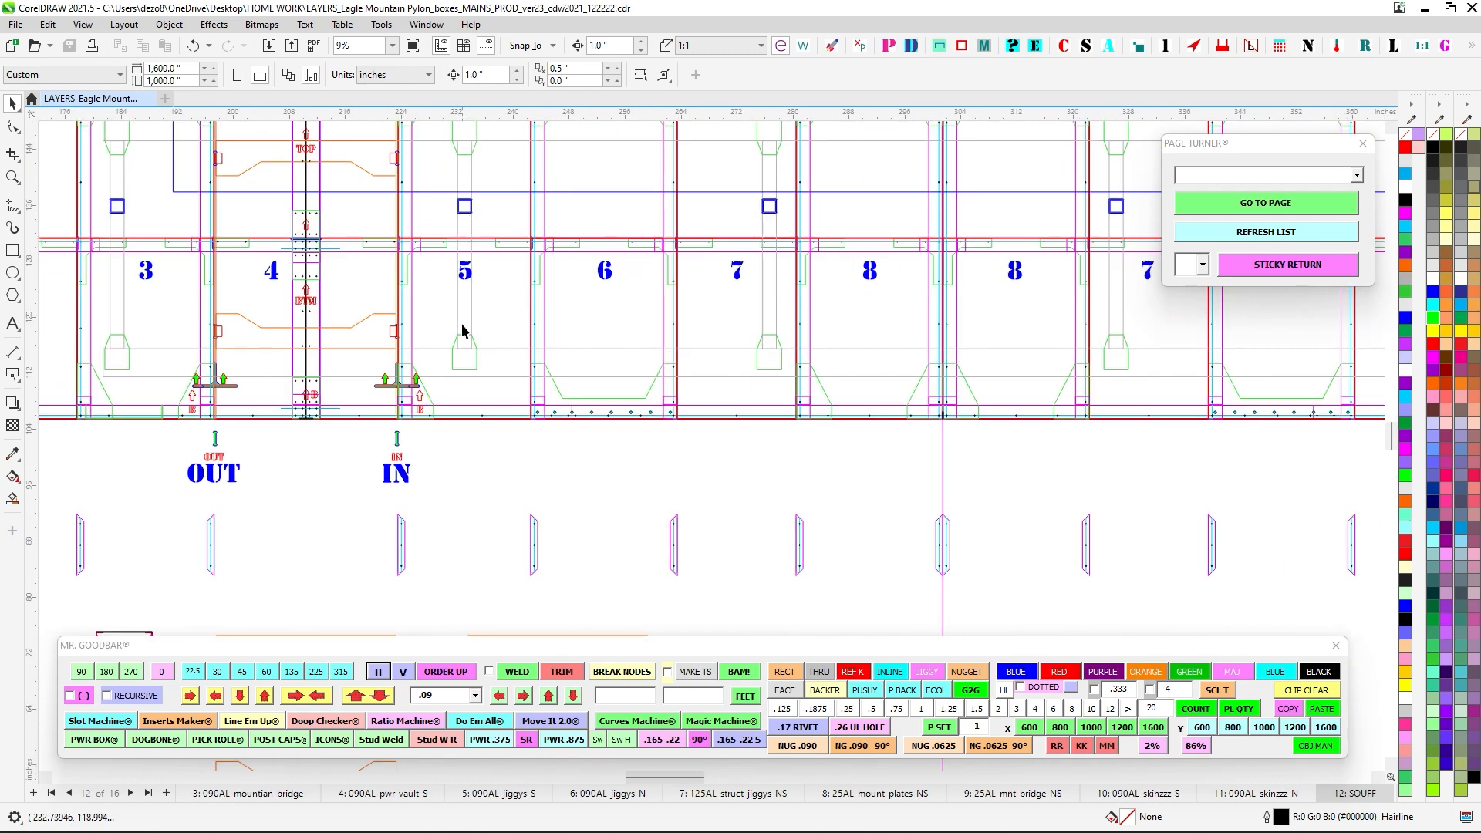
pyautogui.scroll(1, 460, 245)
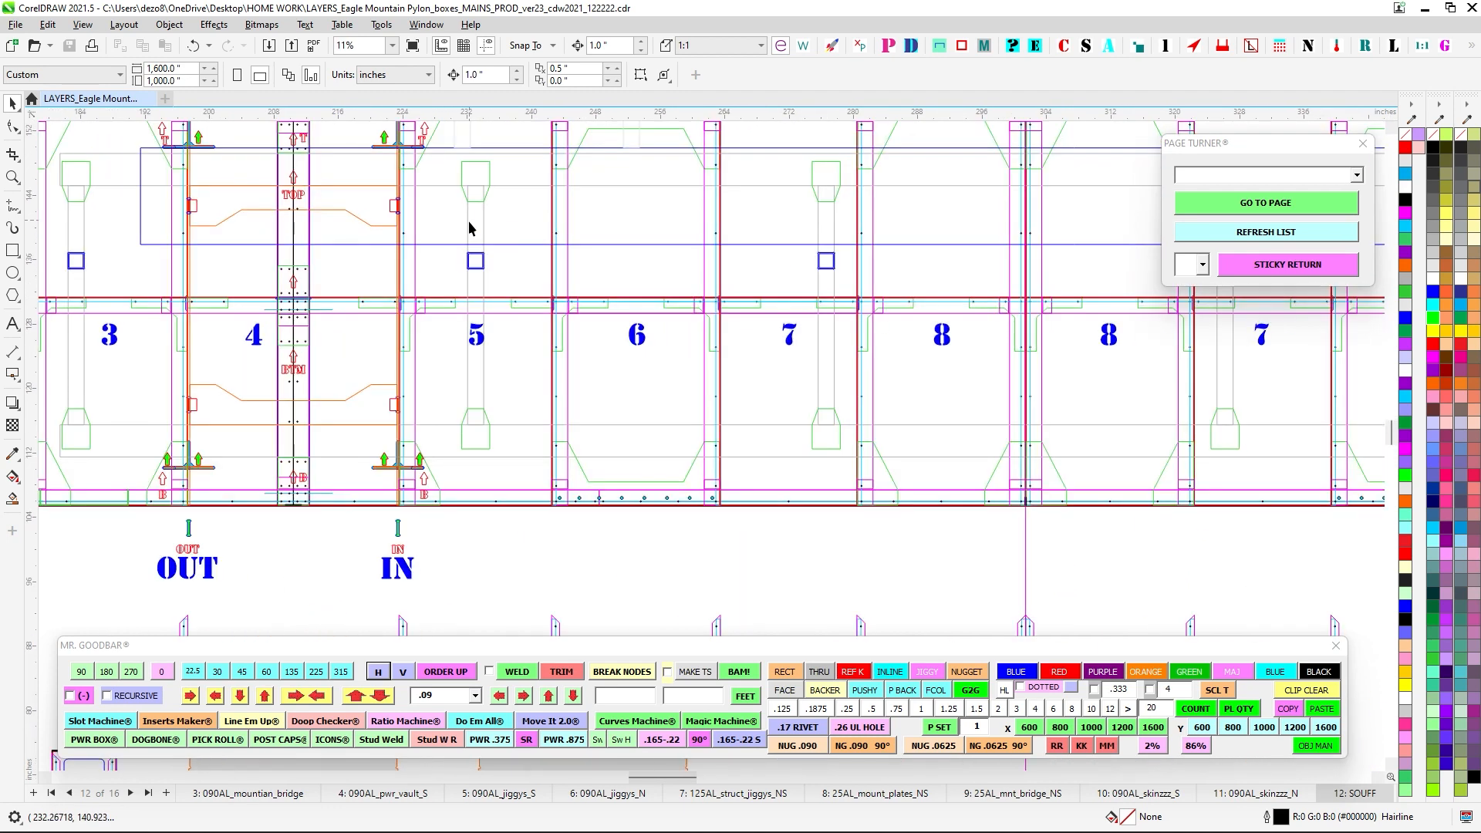
pyautogui.scroll(3, 482, 309)
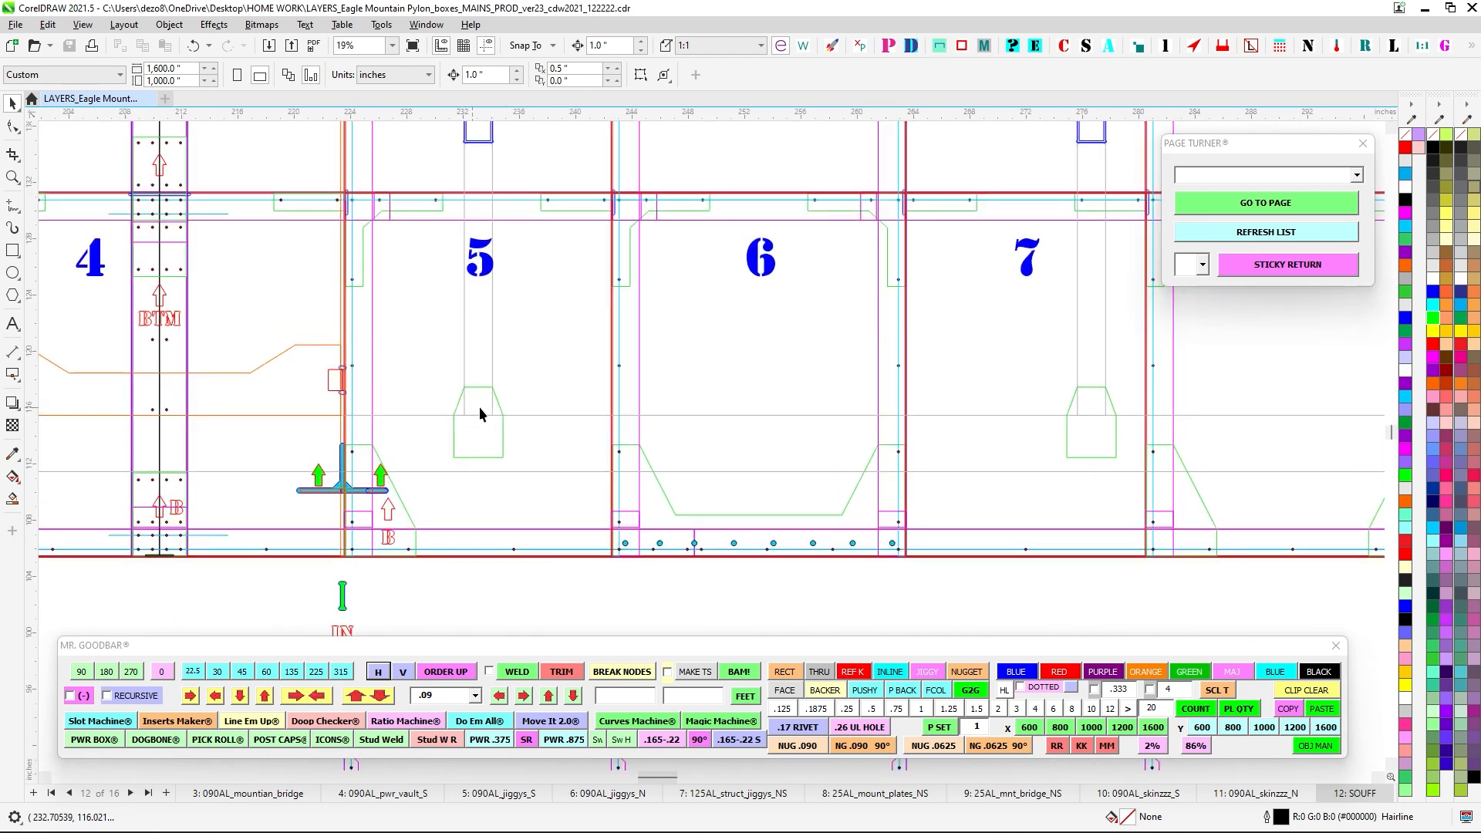
pyautogui.scroll(-2, 486, 321)
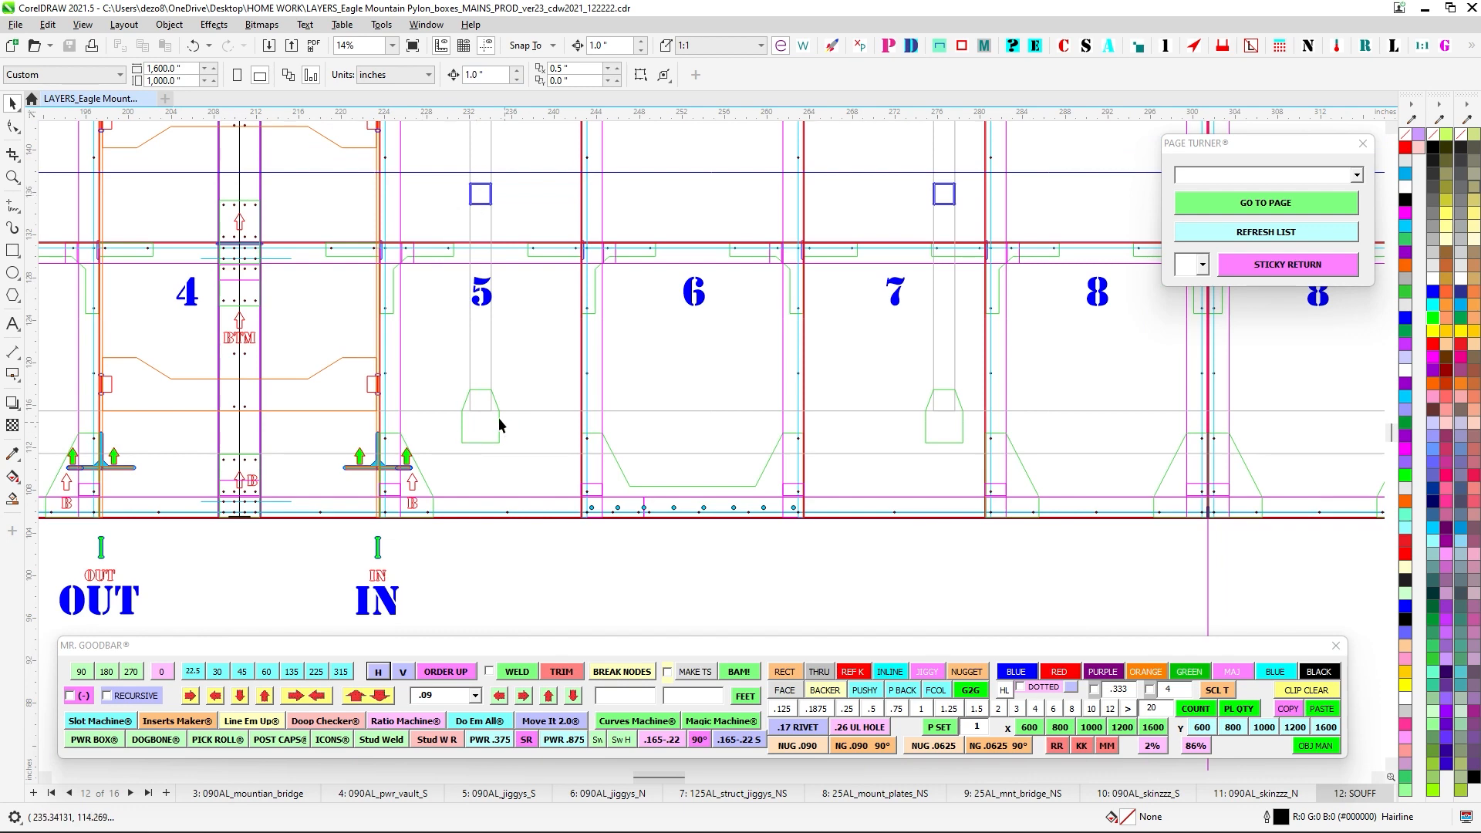
pyautogui.scroll(-3, 497, 375)
pyautogui.scroll(6, 540, 385)
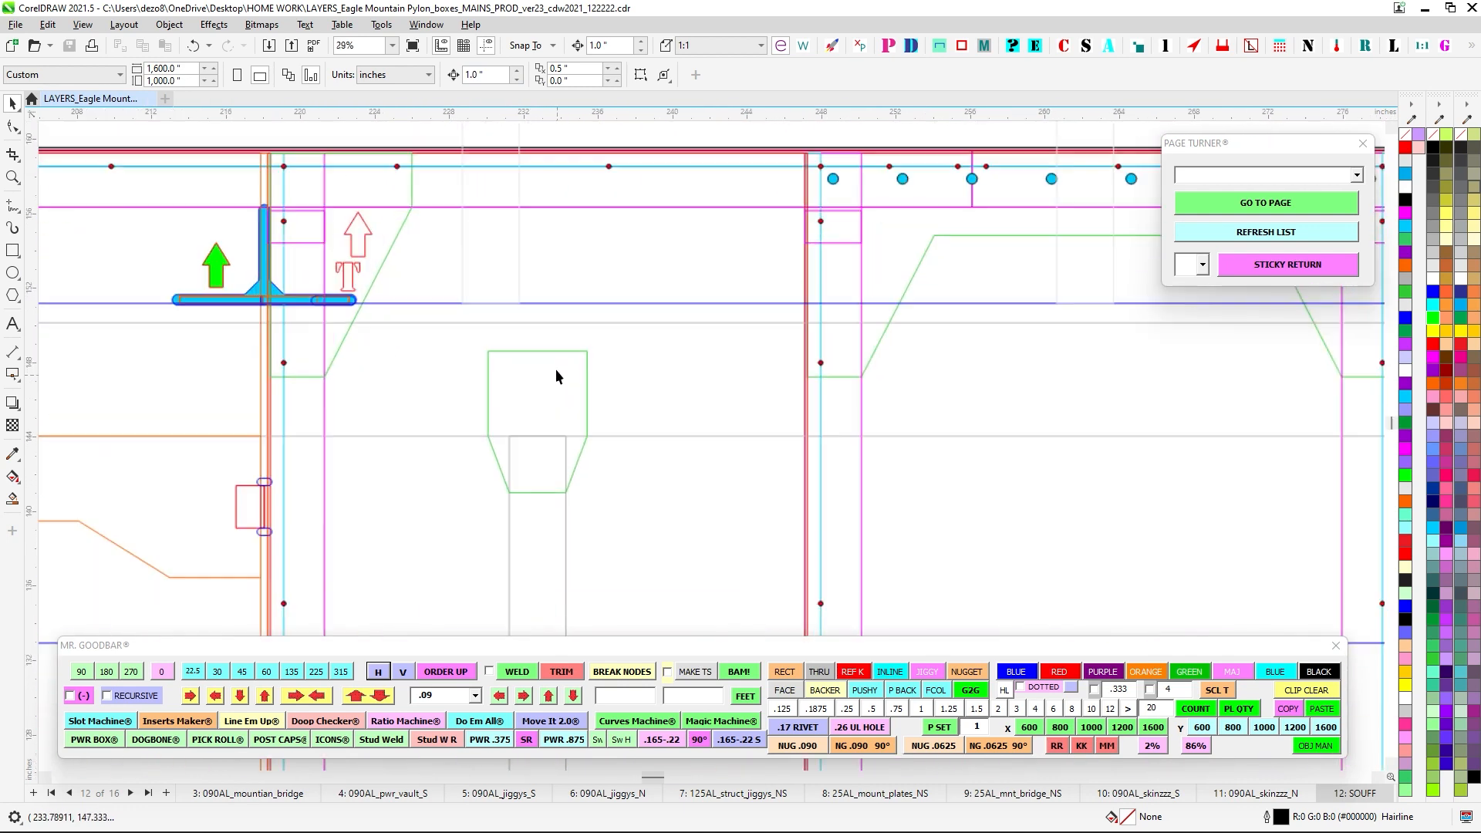
# Select the green tapered piece at the upper end of the left bay 5 support, and clear the selection.
pyautogui.click(489, 350)
pyautogui.scroll(3, 588, 436)
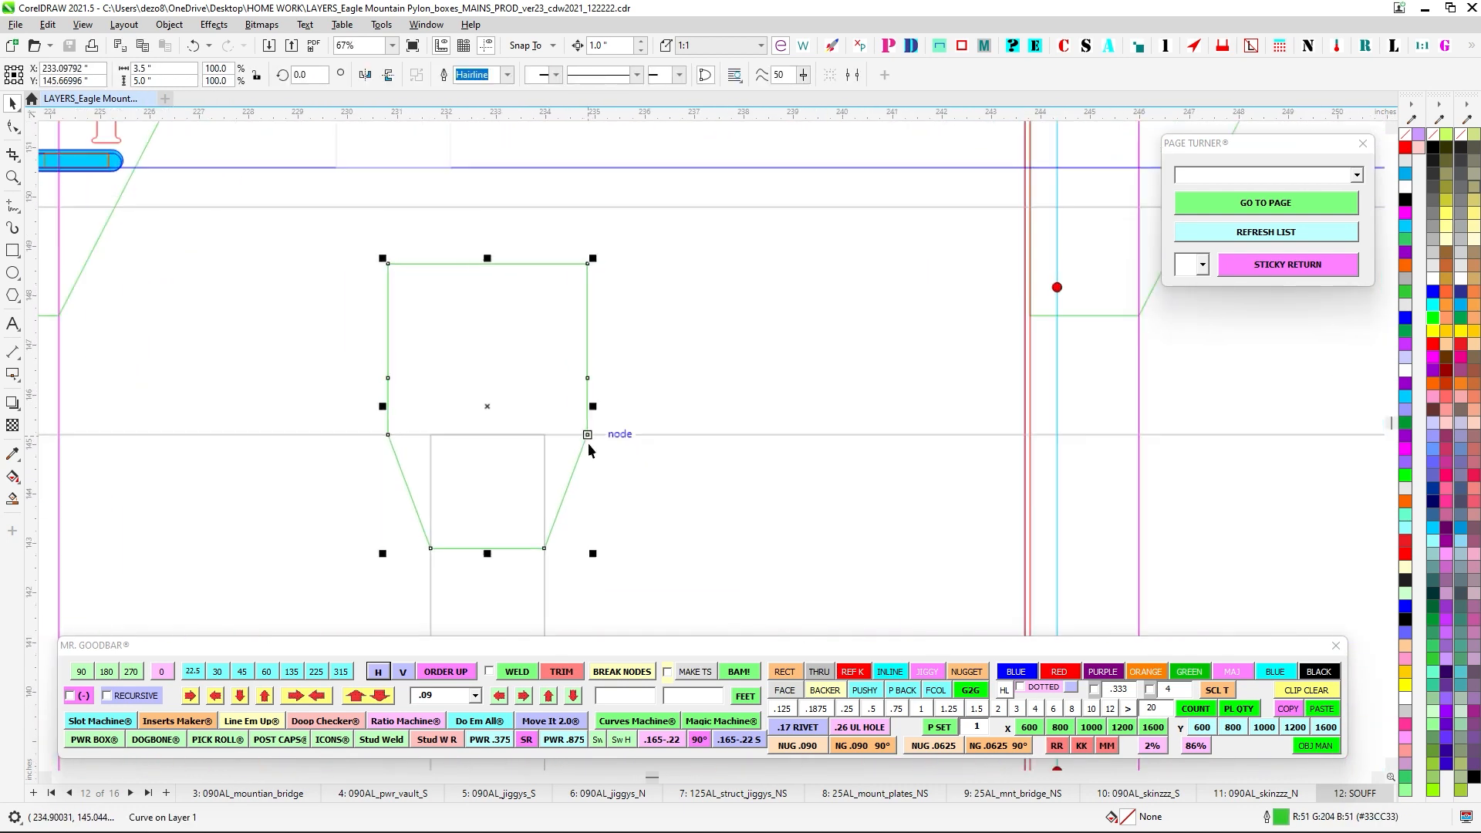
pyautogui.scroll(-2, 408, 471)
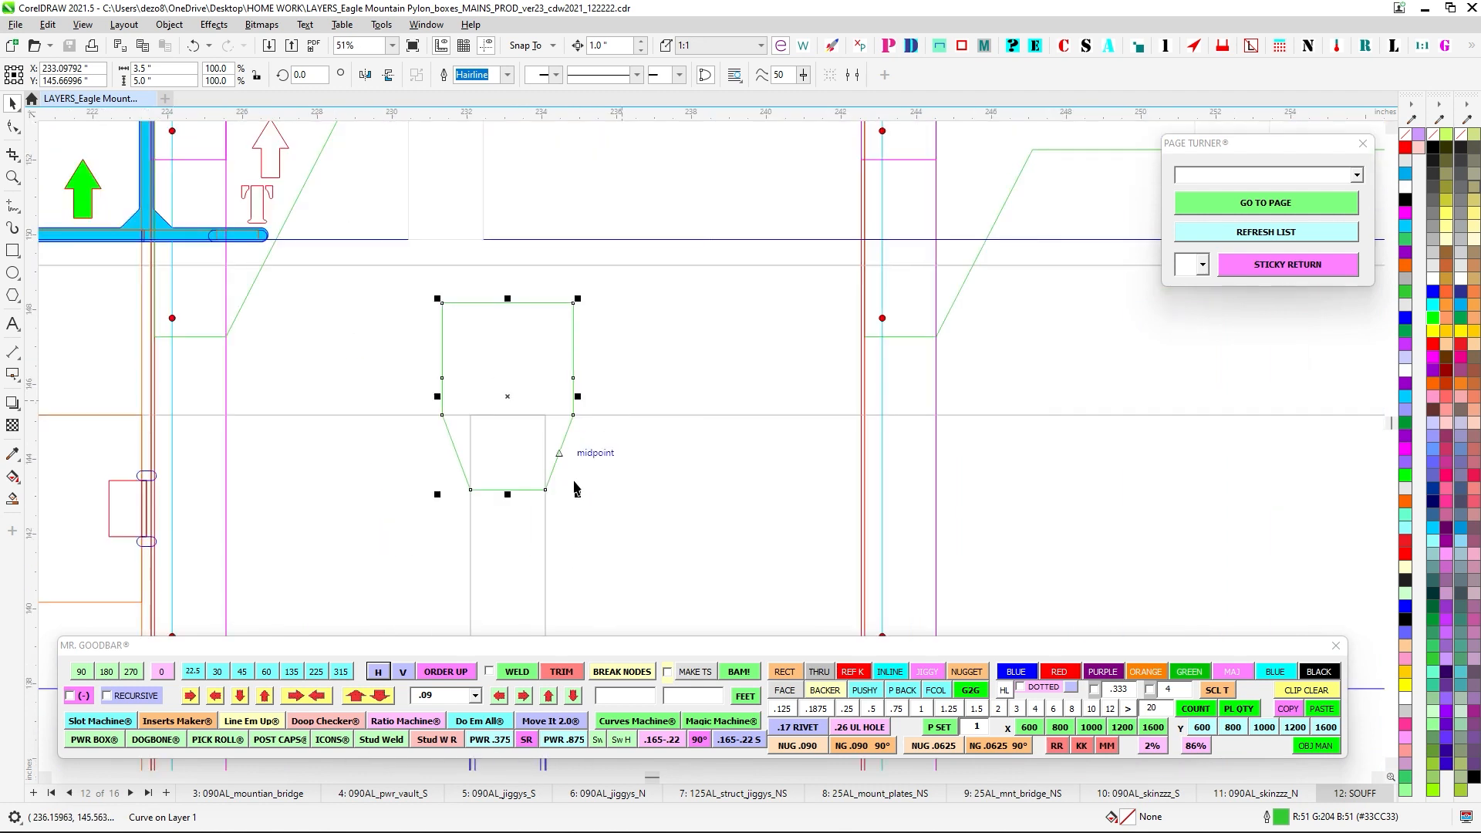
pyautogui.click(457, 492)
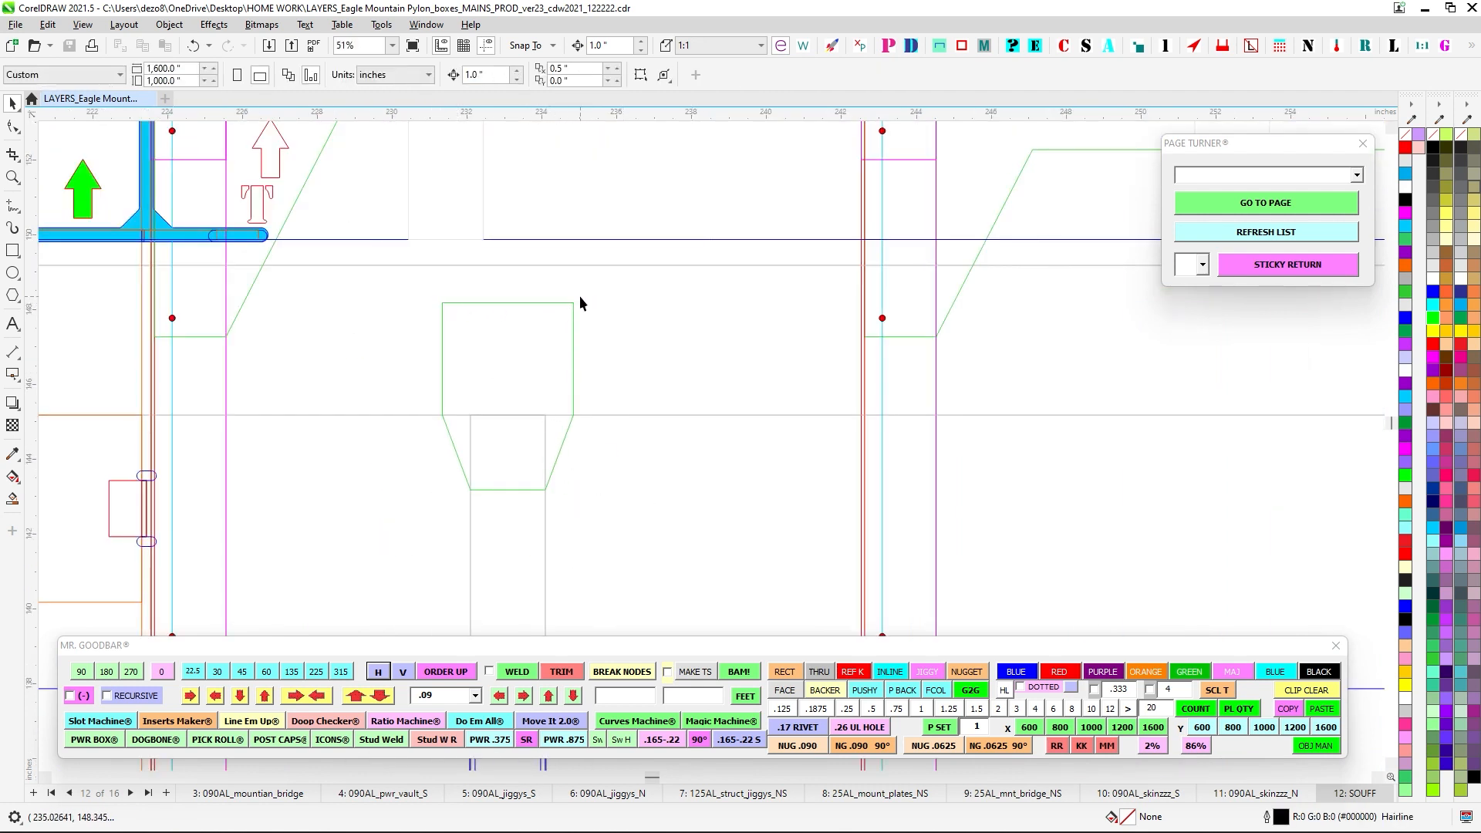
pyautogui.scroll(-2, 527, 336)
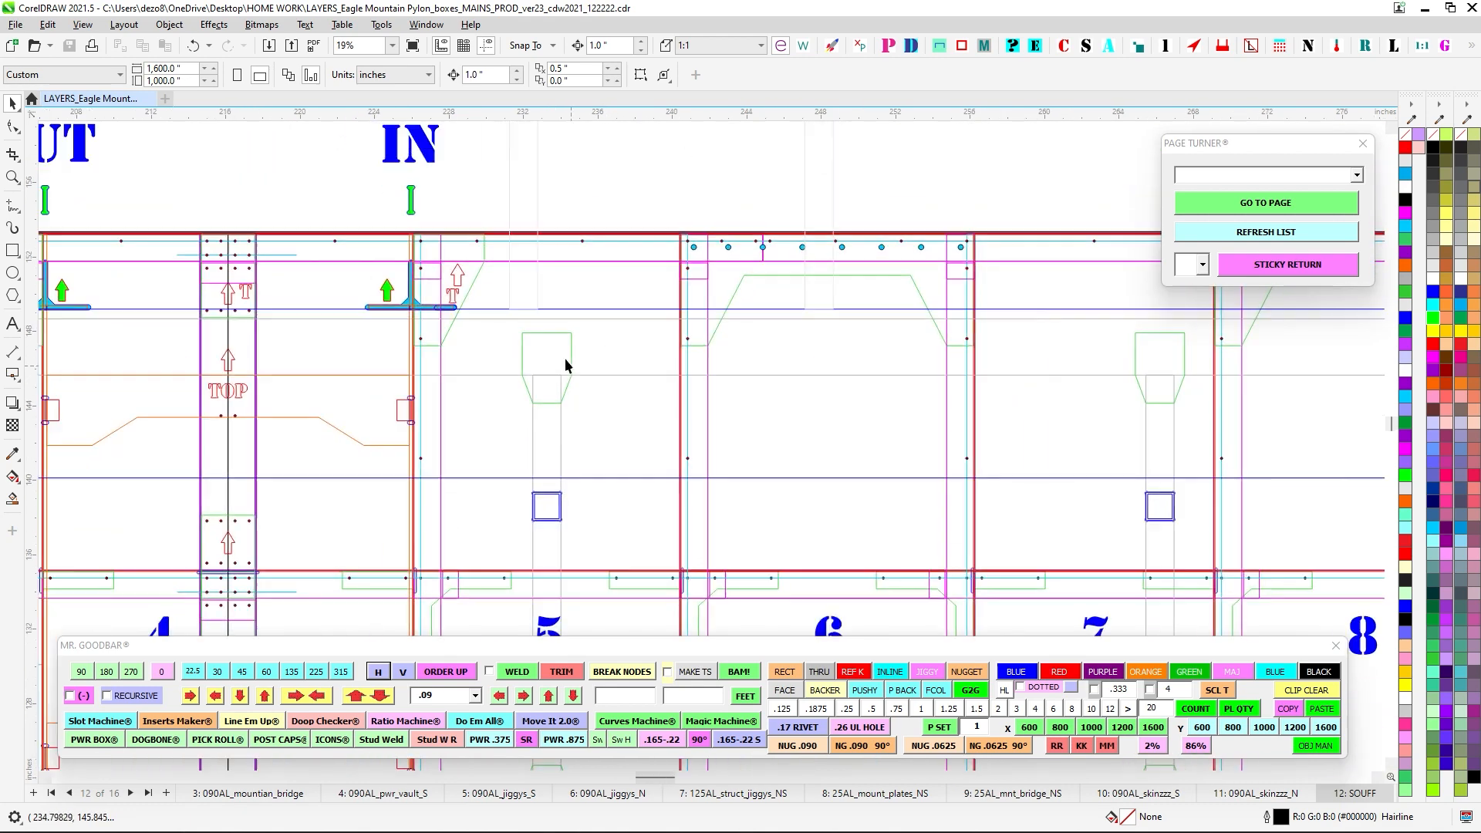
pyautogui.click(595, 423)
pyautogui.scroll(-2, 595, 422)
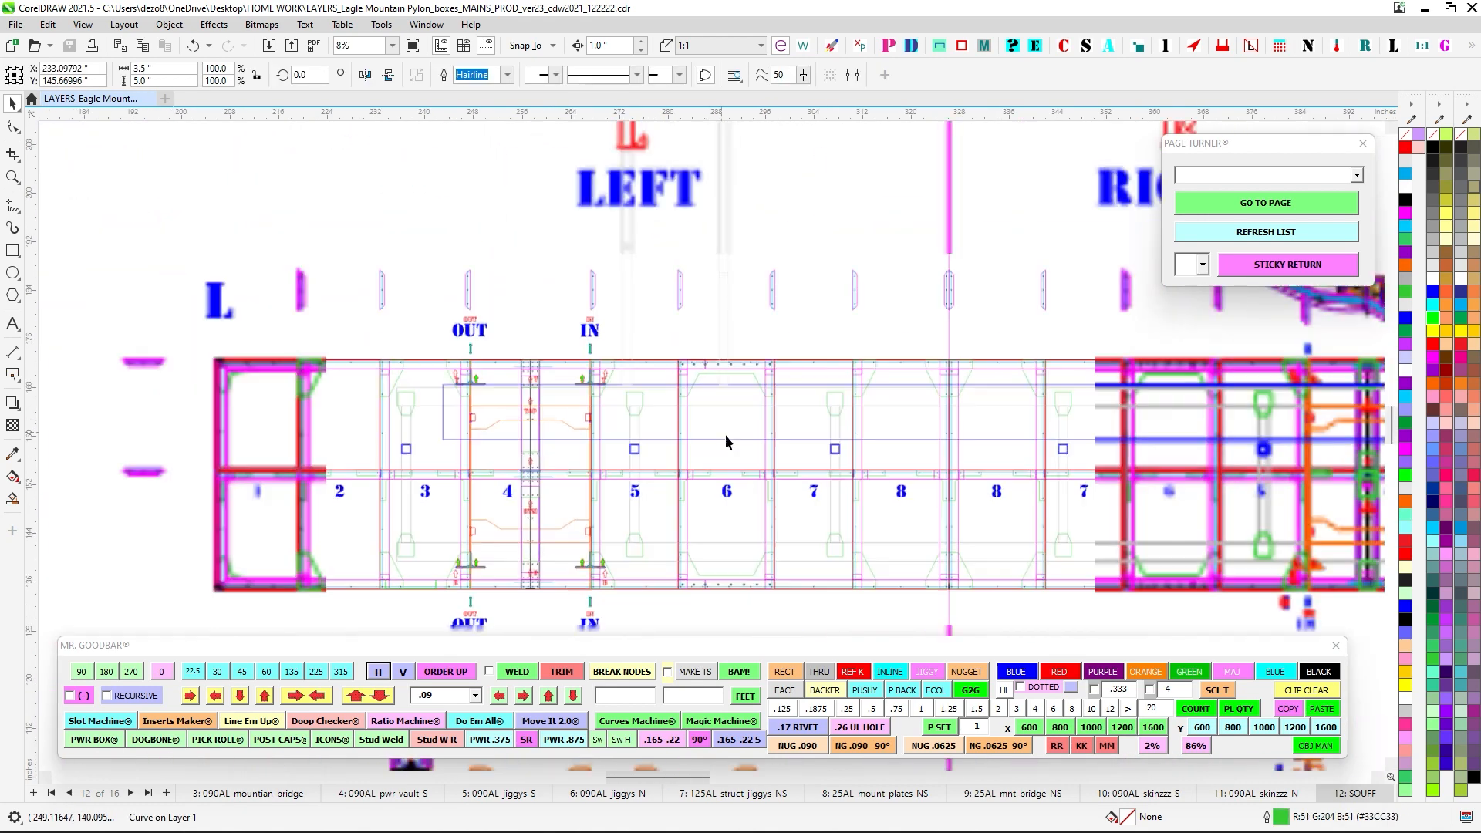
pyautogui.click(683, 520)
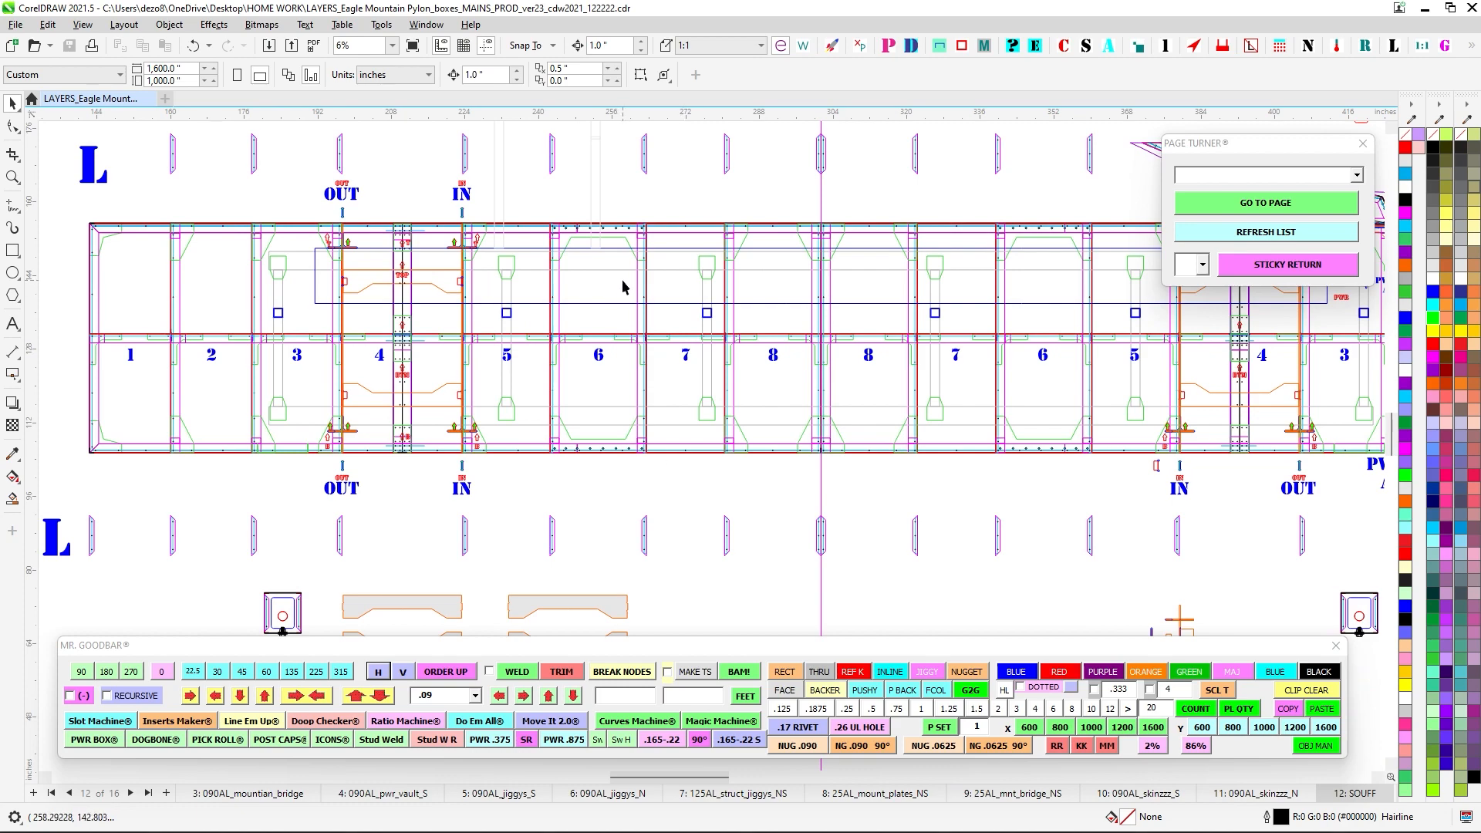
# Examine the long slotted frame sections below the main assembly and the rows of small framing parts beneath them.
pyautogui.scroll(1, 623, 287)
pyautogui.scroll(-2, 633, 425)
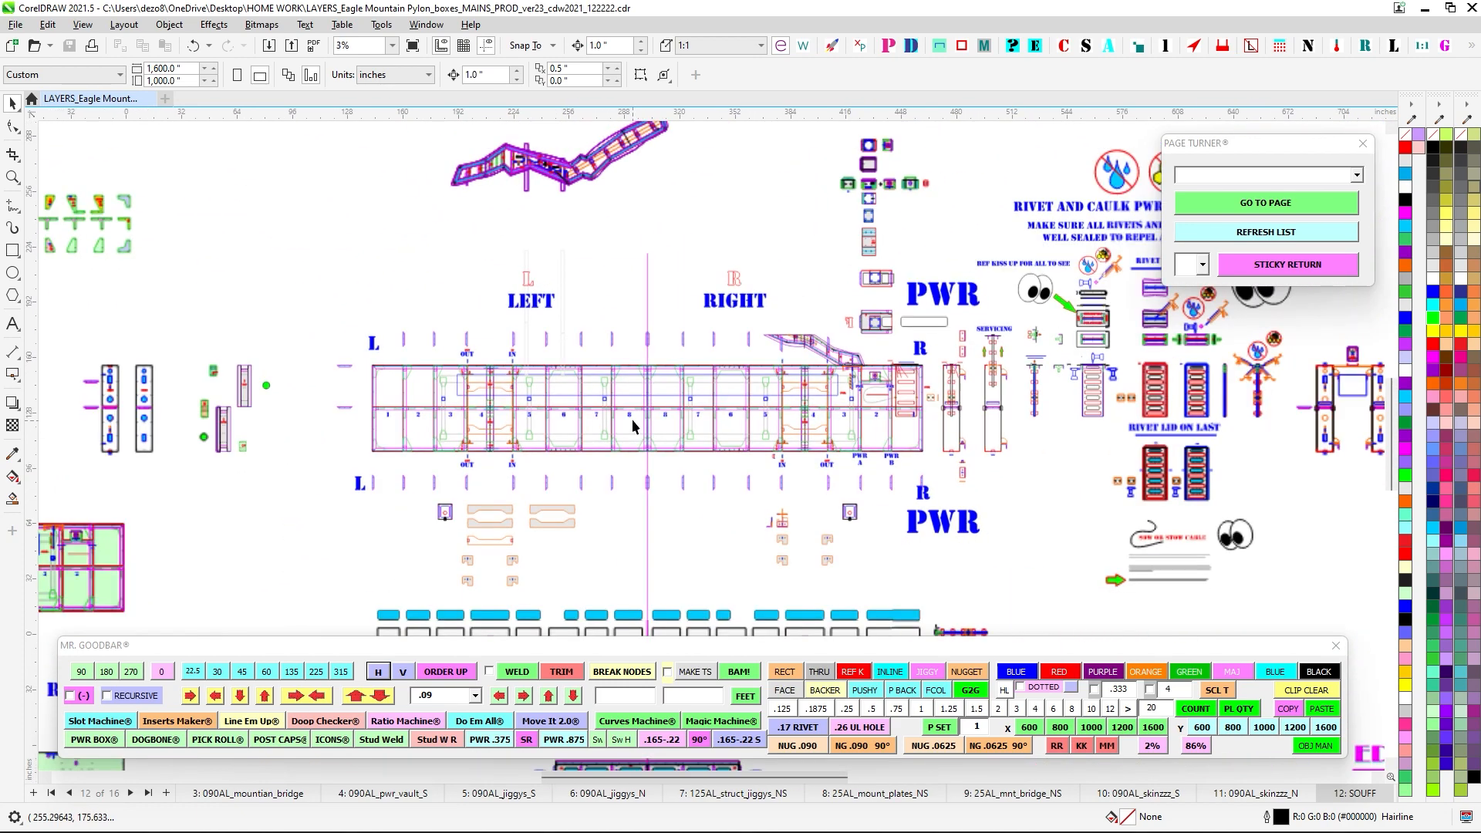
pyautogui.moveTo(693, 478); pyautogui.dragTo(701, 211)
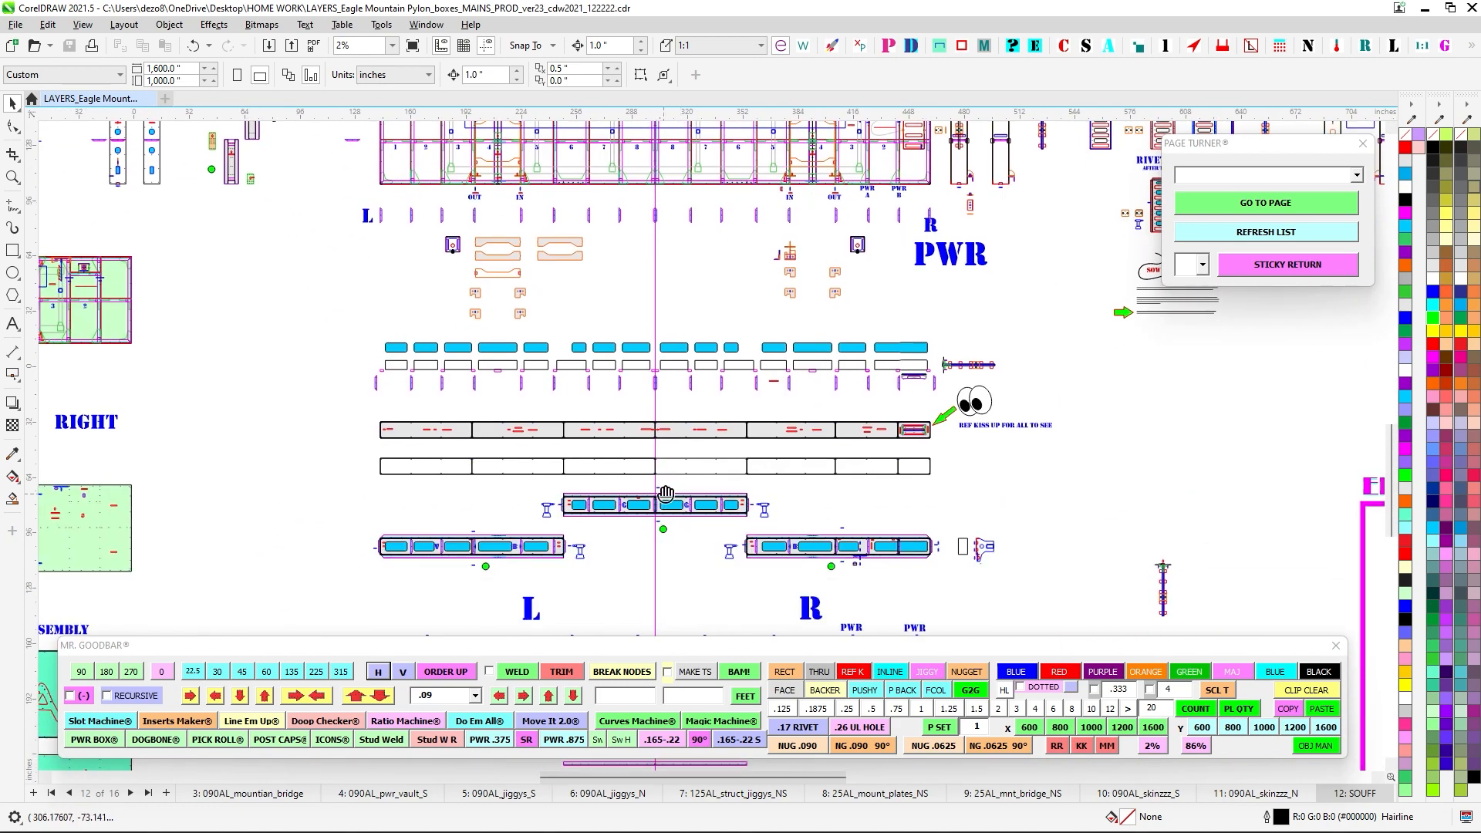
pyautogui.scroll(3, 665, 492)
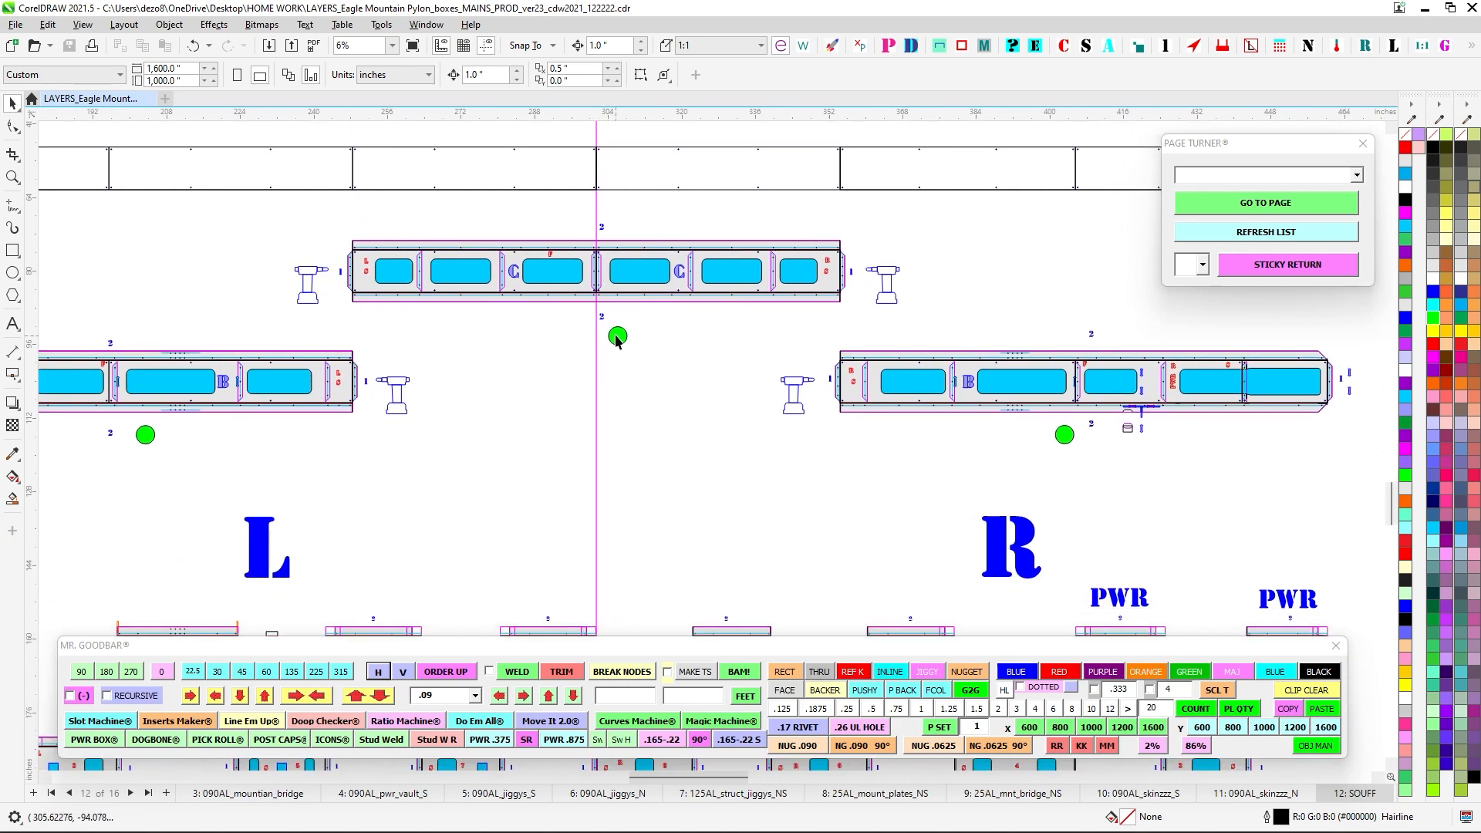
pyautogui.scroll(-1, 617, 339)
pyautogui.moveTo(760, 448); pyautogui.dragTo(557, 347)
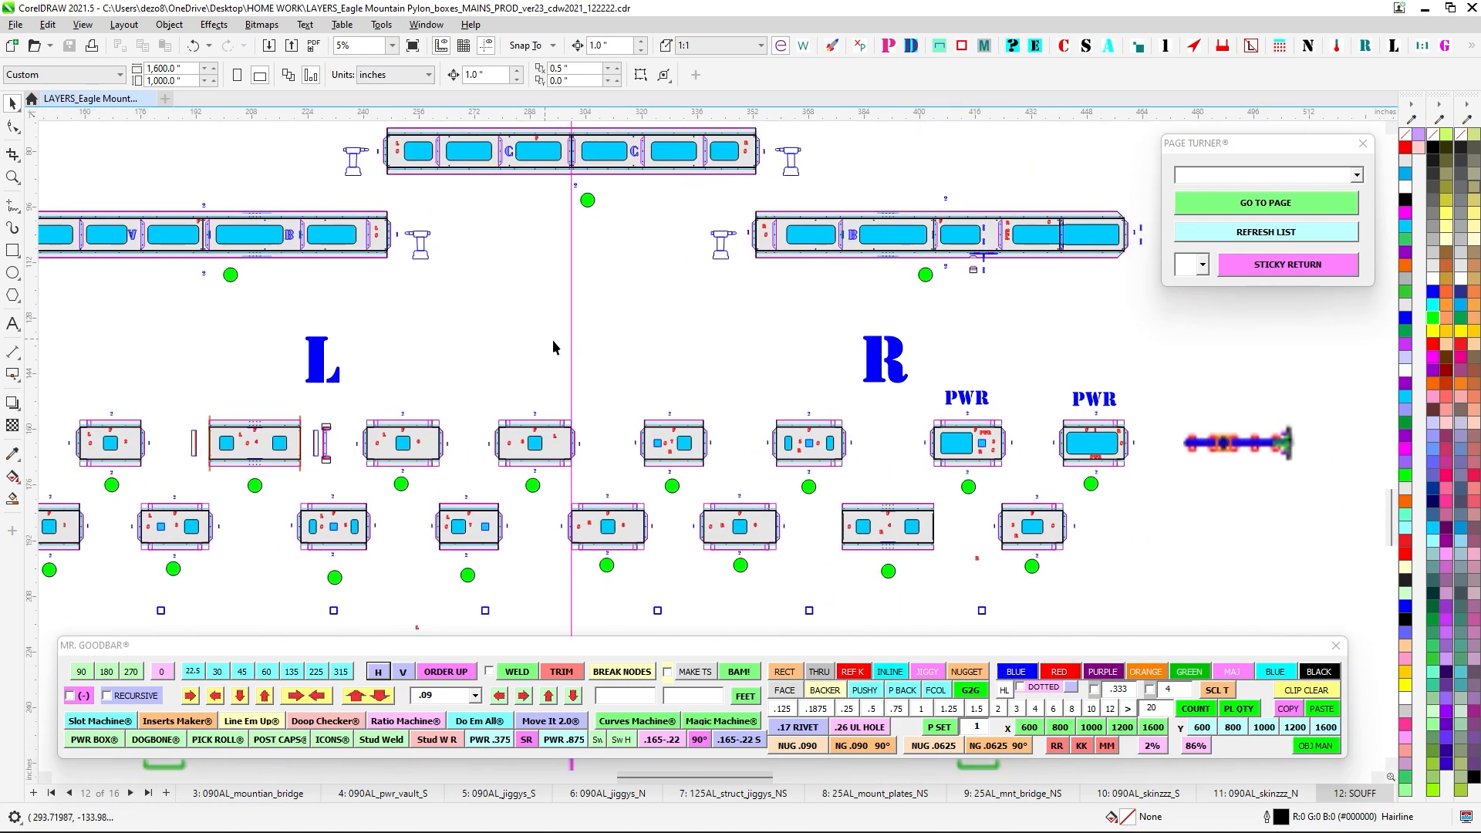
# Return to the left end of the main assembly and examine its numbered bays and the adjacent loose parts.
pyautogui.scroll(-3, 553, 341)
pyautogui.moveTo(448, 169); pyautogui.dragTo(652, 351)
pyautogui.scroll(3, 613, 266)
pyautogui.scroll(1, 610, 254)
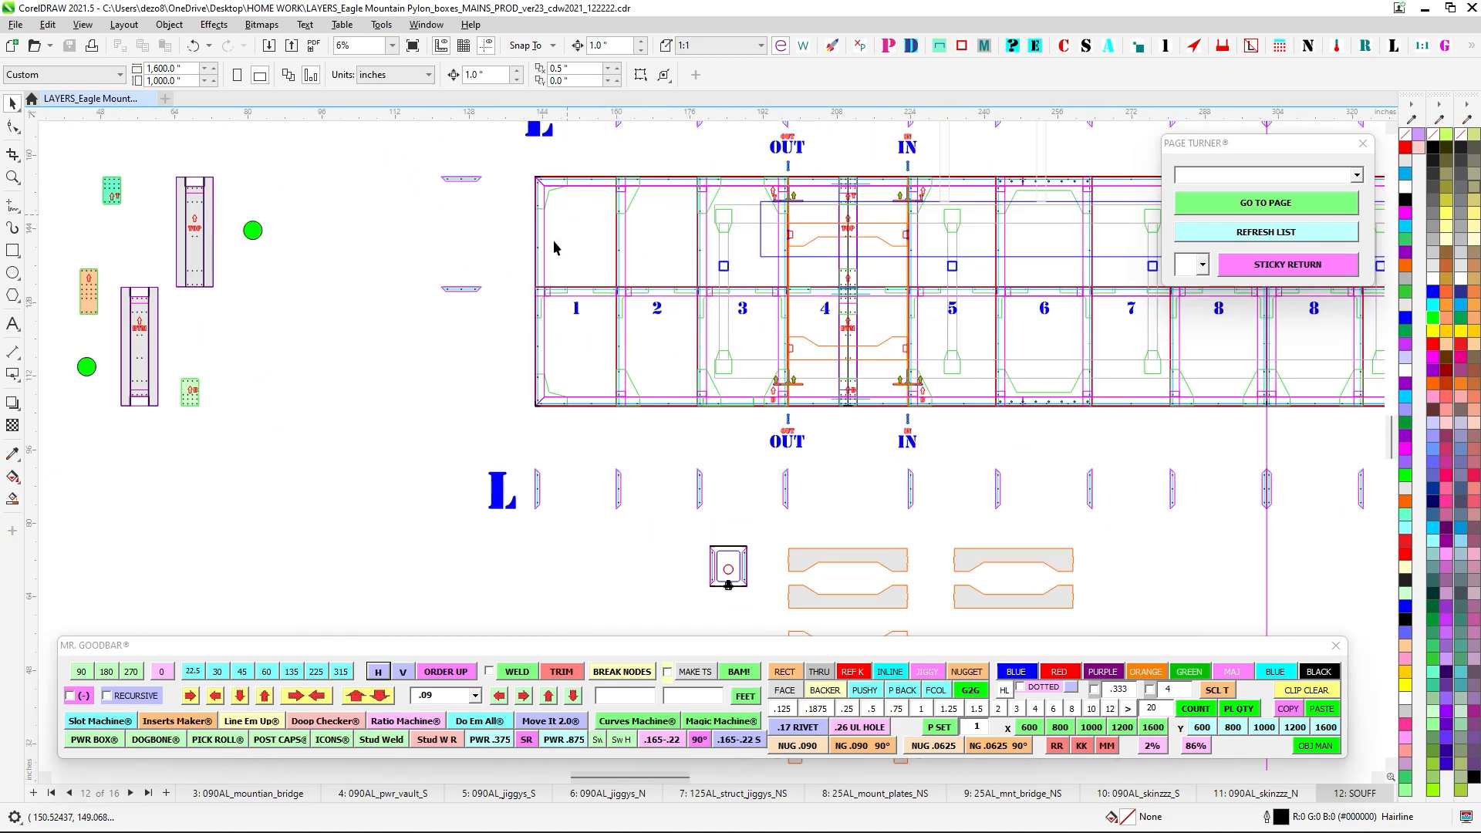
pyautogui.scroll(-2, 506, 208)
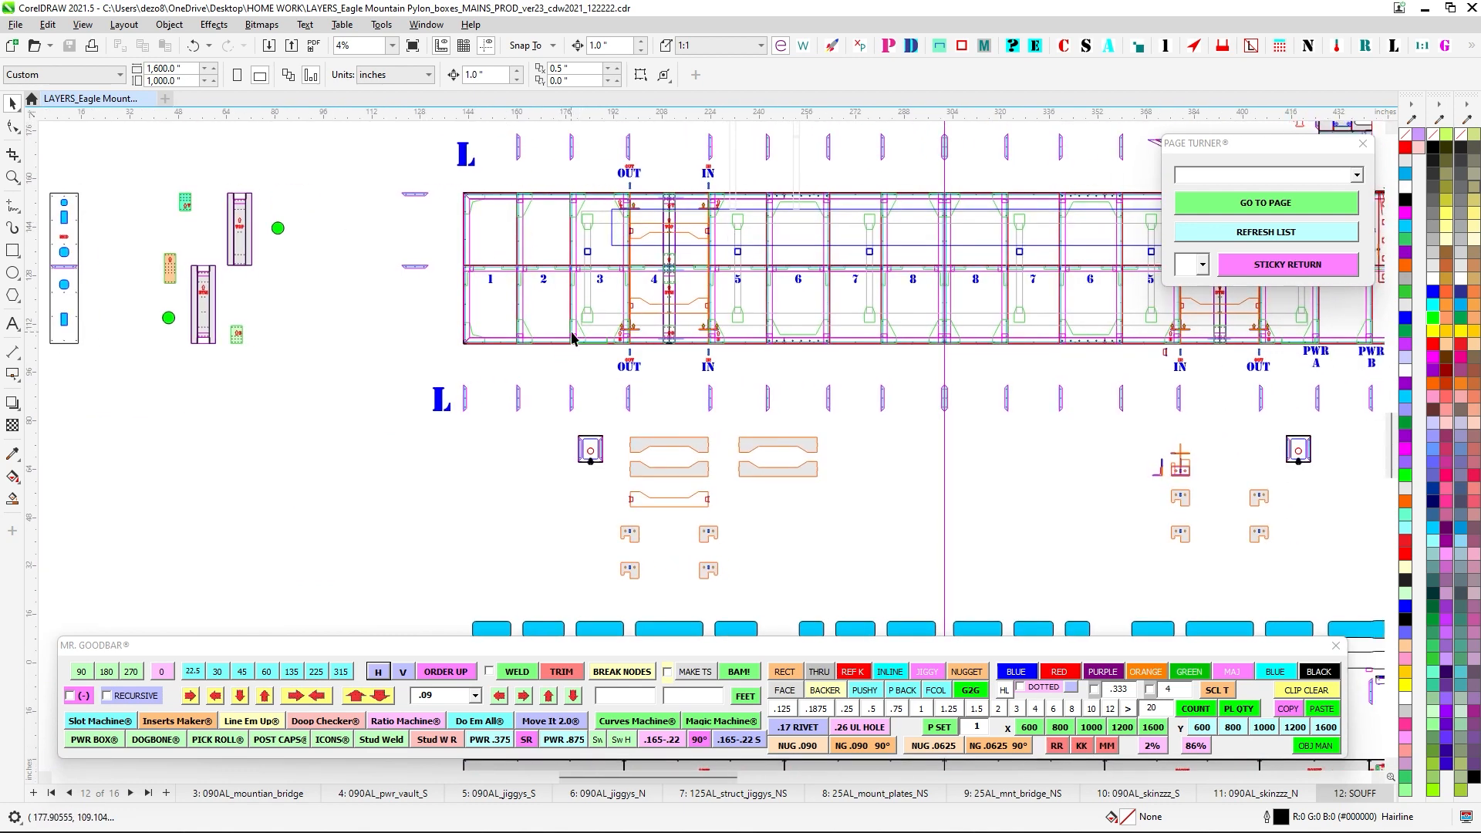
# Examine the parts below the main assembly down to the rows of numbered rectangular panels beneath the L heading.
pyautogui.scroll(-1, 572, 333)
pyautogui.moveTo(800, 388); pyautogui.dragTo(732, 343)
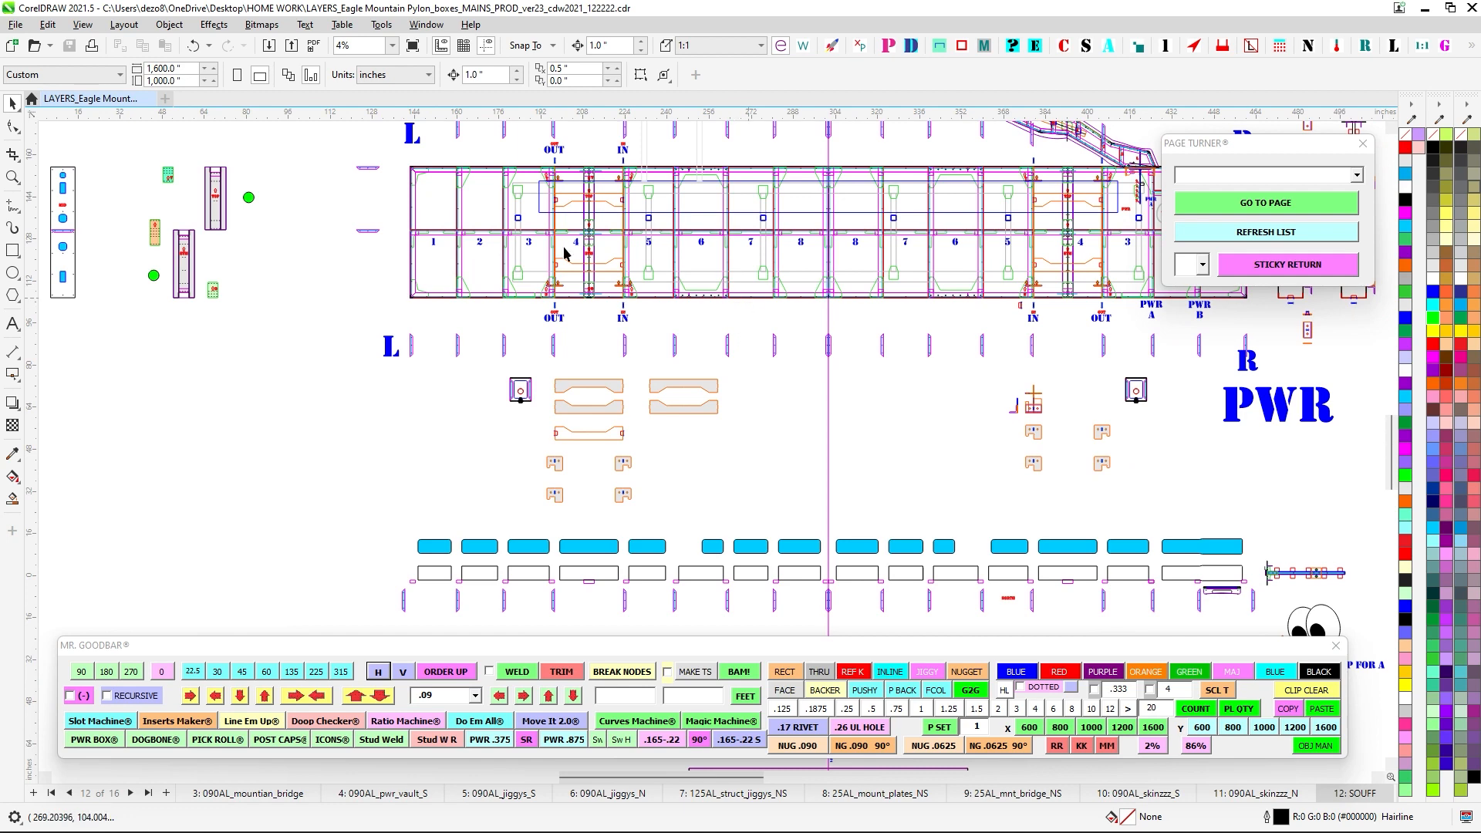
pyautogui.moveTo(782, 406); pyautogui.dragTo(792, 356)
pyautogui.scroll(-1, 787, 373)
pyautogui.moveTo(766, 467); pyautogui.dragTo(773, 349)
pyautogui.moveTo(713, 448); pyautogui.dragTo(736, 325)
pyautogui.scroll(4, 638, 429)
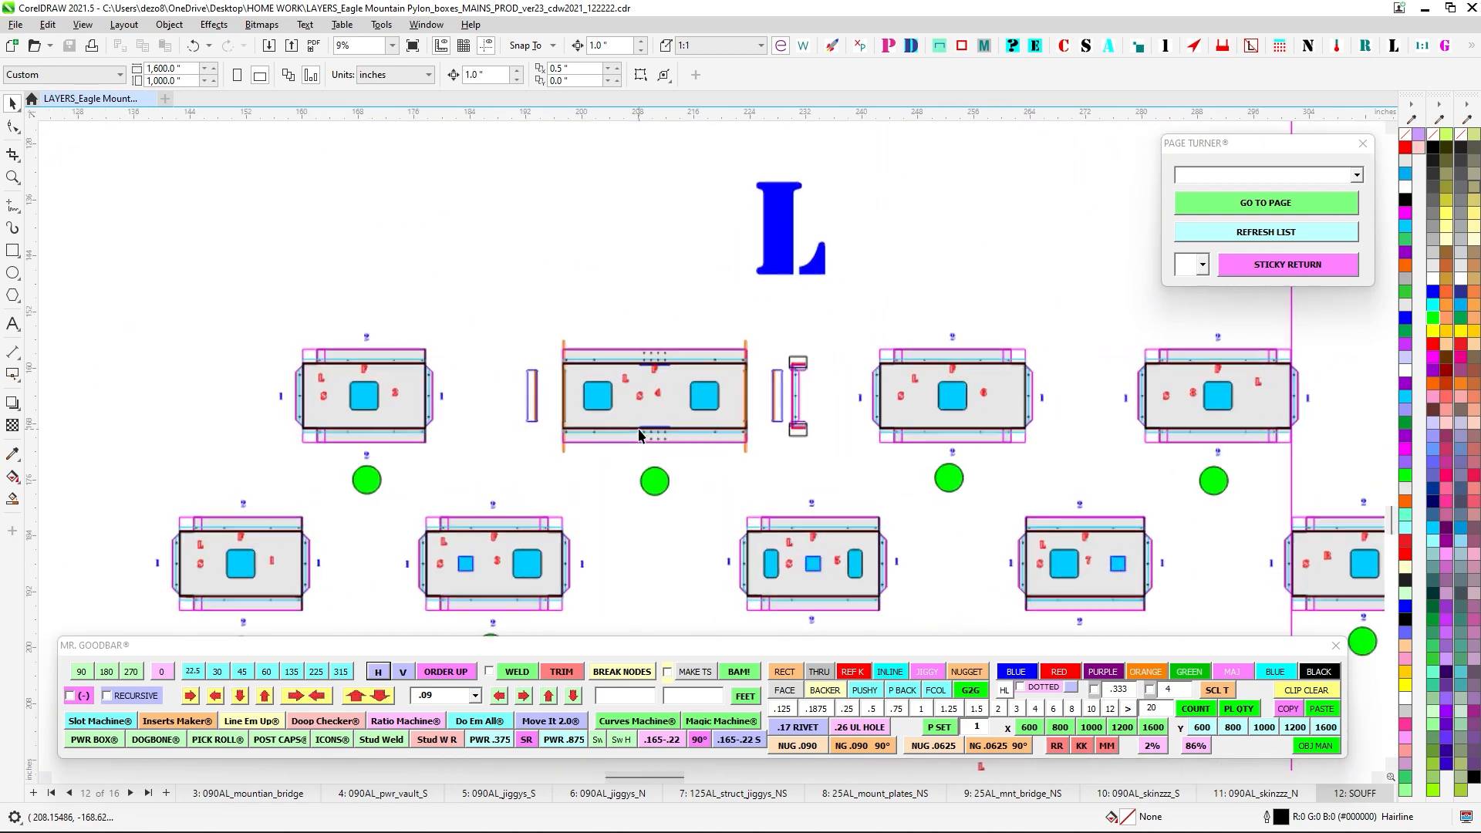
pyautogui.moveTo(618, 449); pyautogui.dragTo(697, 392)
pyautogui.scroll(-2, 696, 392)
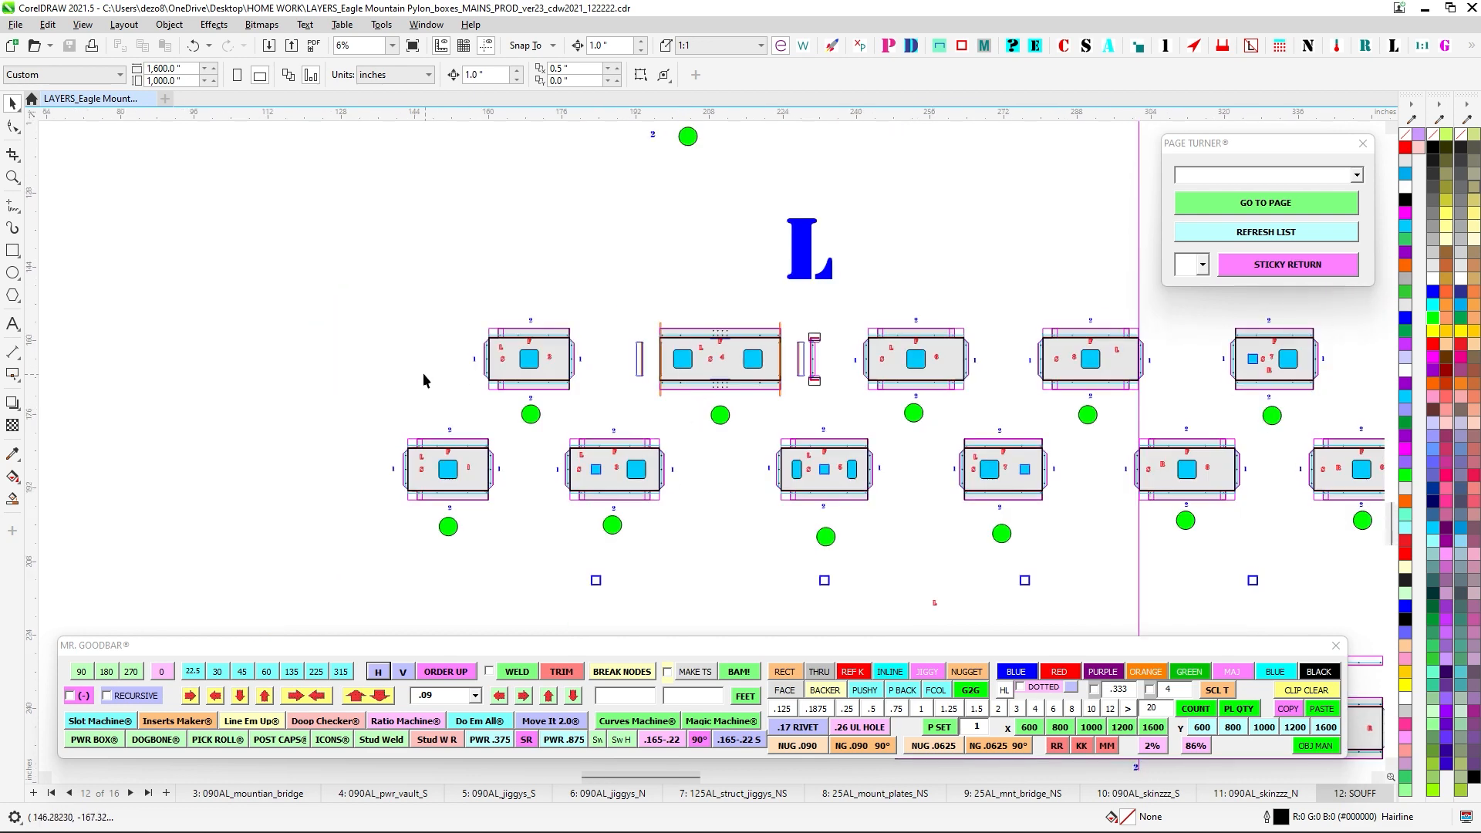
pyautogui.moveTo(1046, 361); pyautogui.dragTo(419, 353)
pyautogui.scroll(-1, 601, 341)
pyautogui.moveTo(613, 210); pyautogui.dragTo(637, 594)
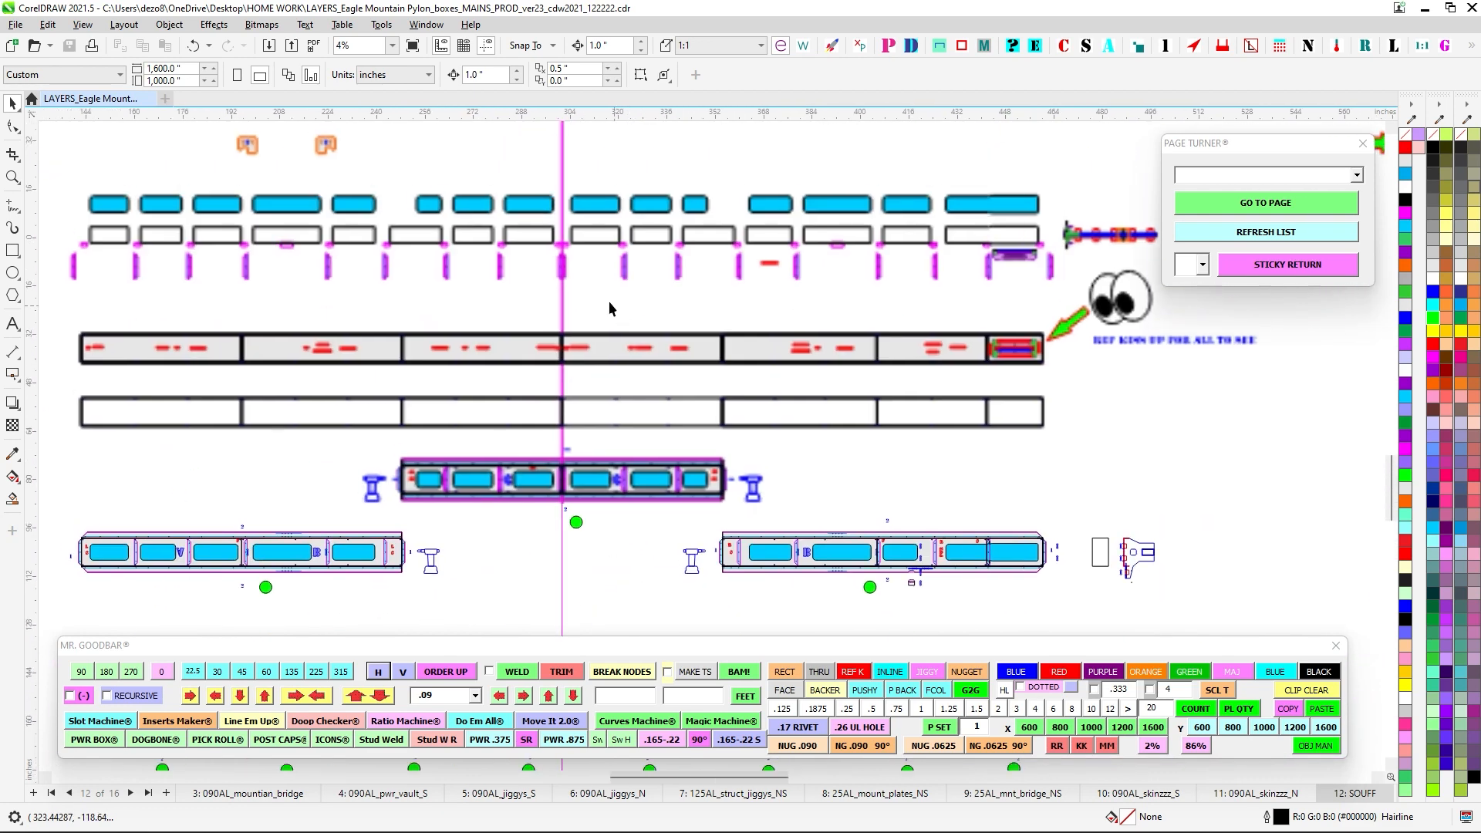
# Return to the main assembly and examine its numbered bays from the center to the PWR end of the right half.
pyautogui.moveTo(609, 270); pyautogui.dragTo(687, 576)
pyautogui.scroll(2, 685, 248)
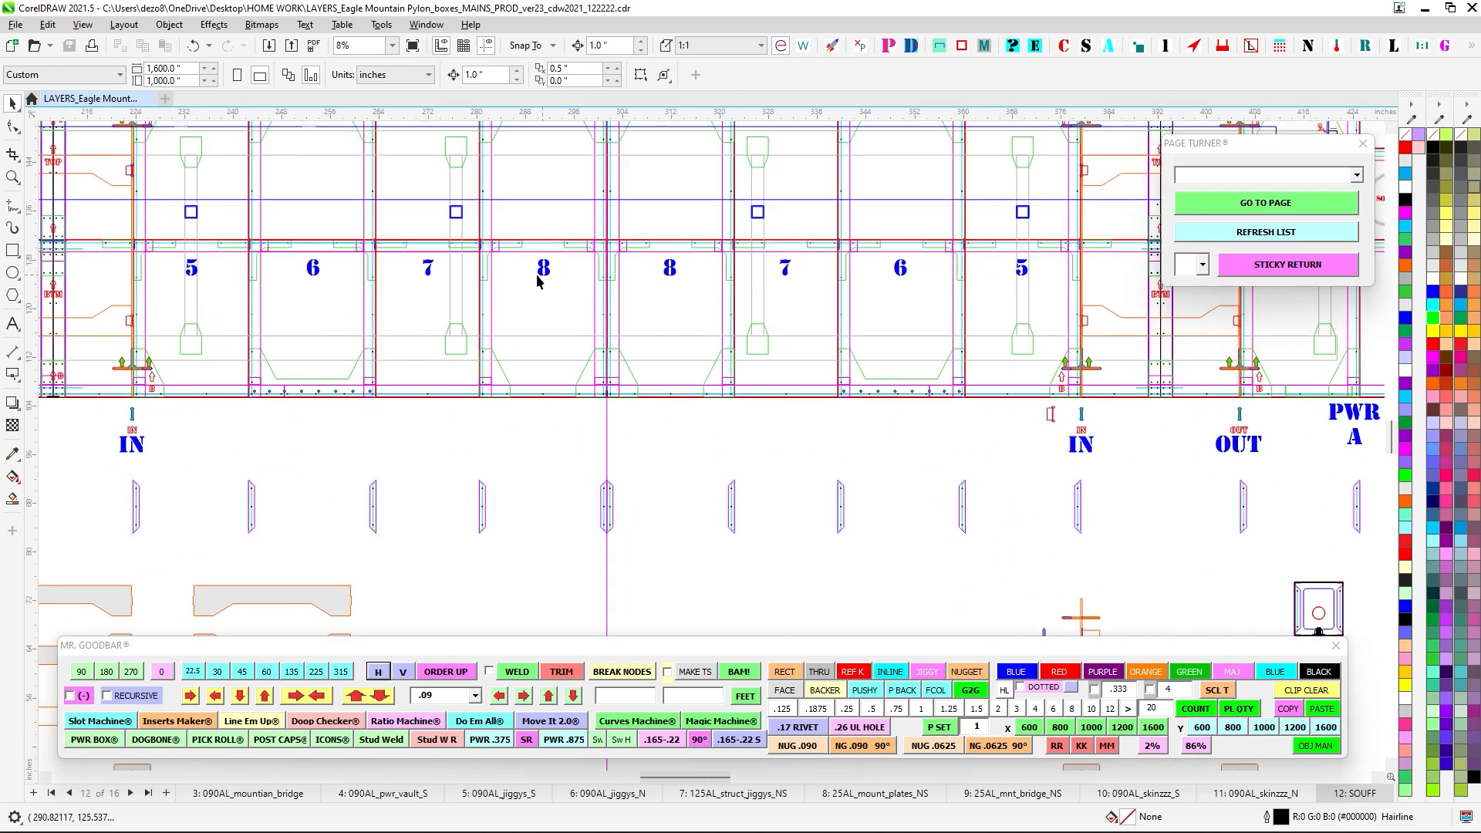
pyautogui.moveTo(379, 288); pyautogui.dragTo(484, 290)
pyautogui.scroll(-1, 73, 289)
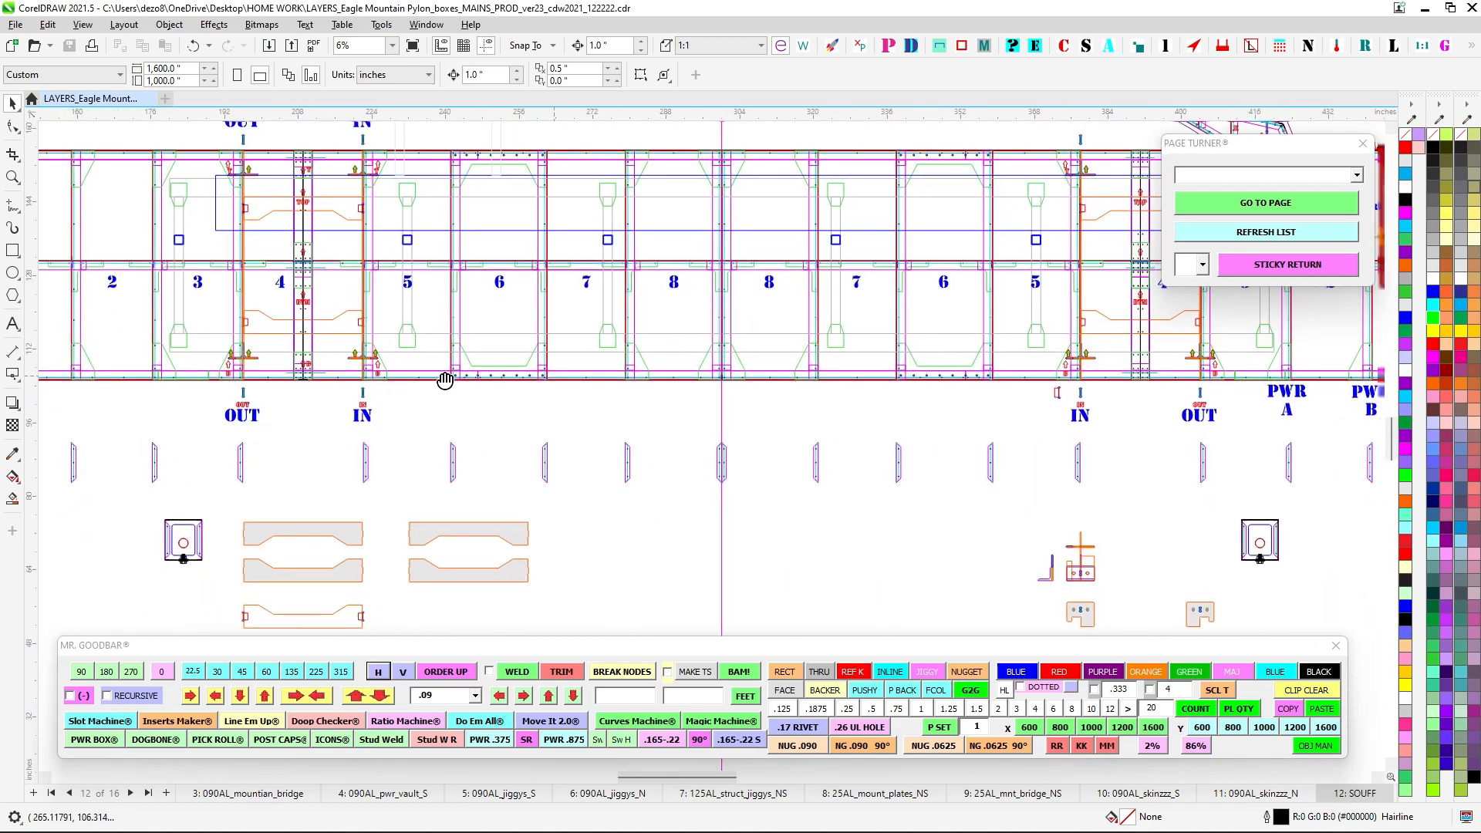
pyautogui.moveTo(443, 381); pyautogui.dragTo(330, 381)
pyautogui.moveTo(855, 284); pyautogui.dragTo(473, 286)
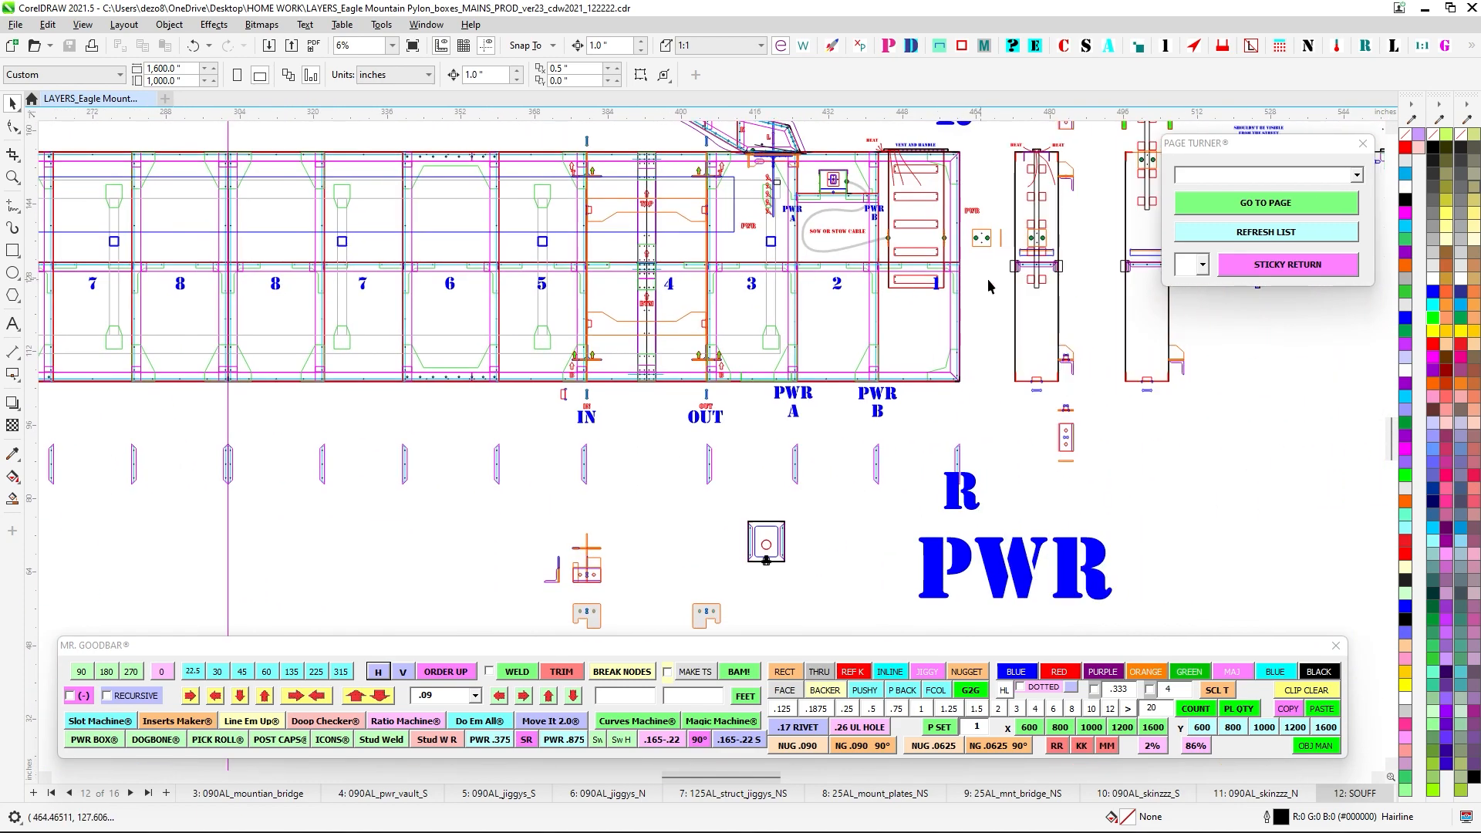
pyautogui.scroll(2, 928, 293)
pyautogui.scroll(-1, 932, 309)
pyautogui.scroll(-4, 975, 403)
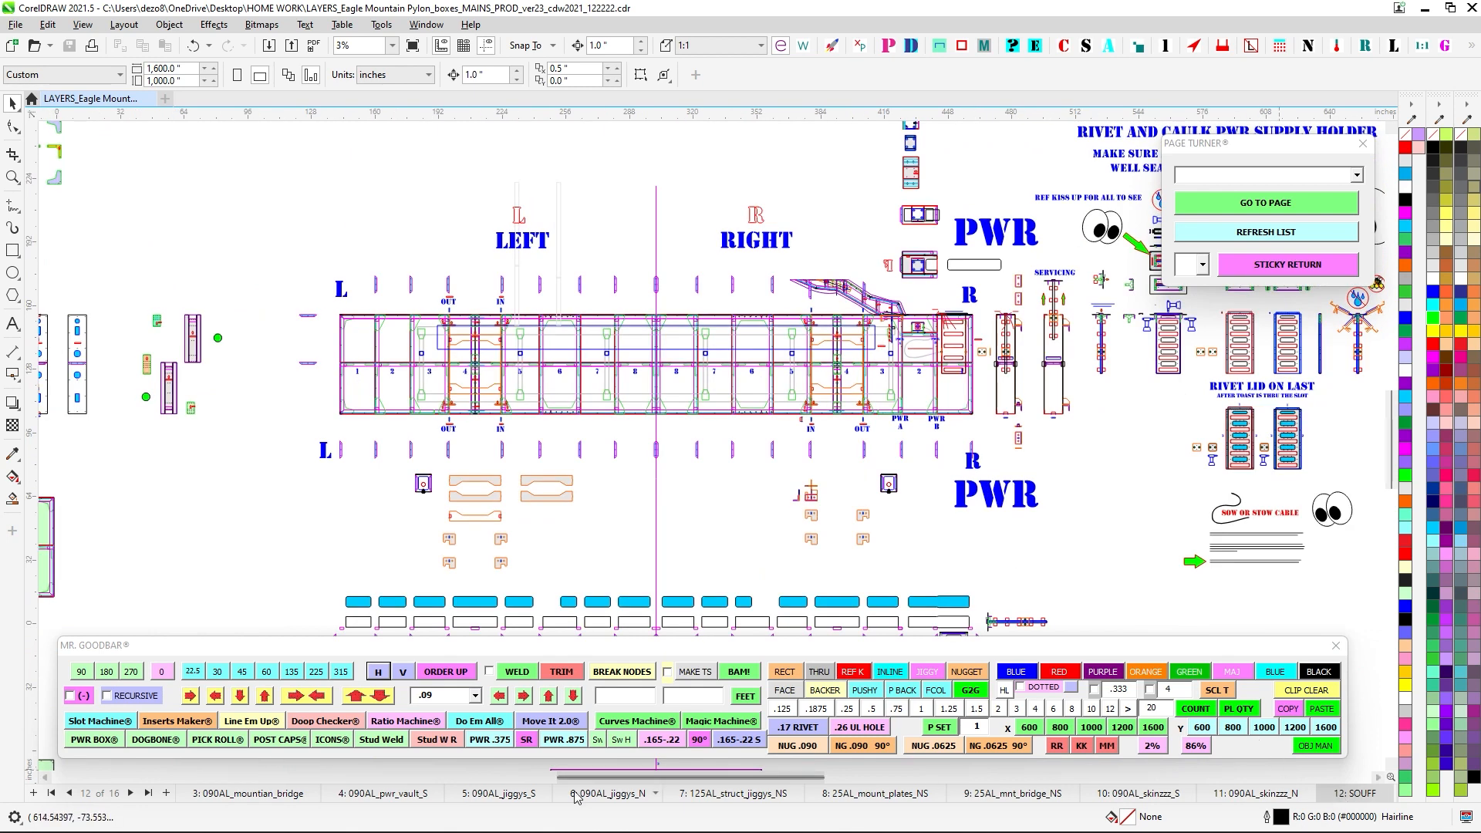
# Show Page 16, refresh the page turner's list of pages, and use it to go to 13: NORTH.
pyautogui.click(147, 793)
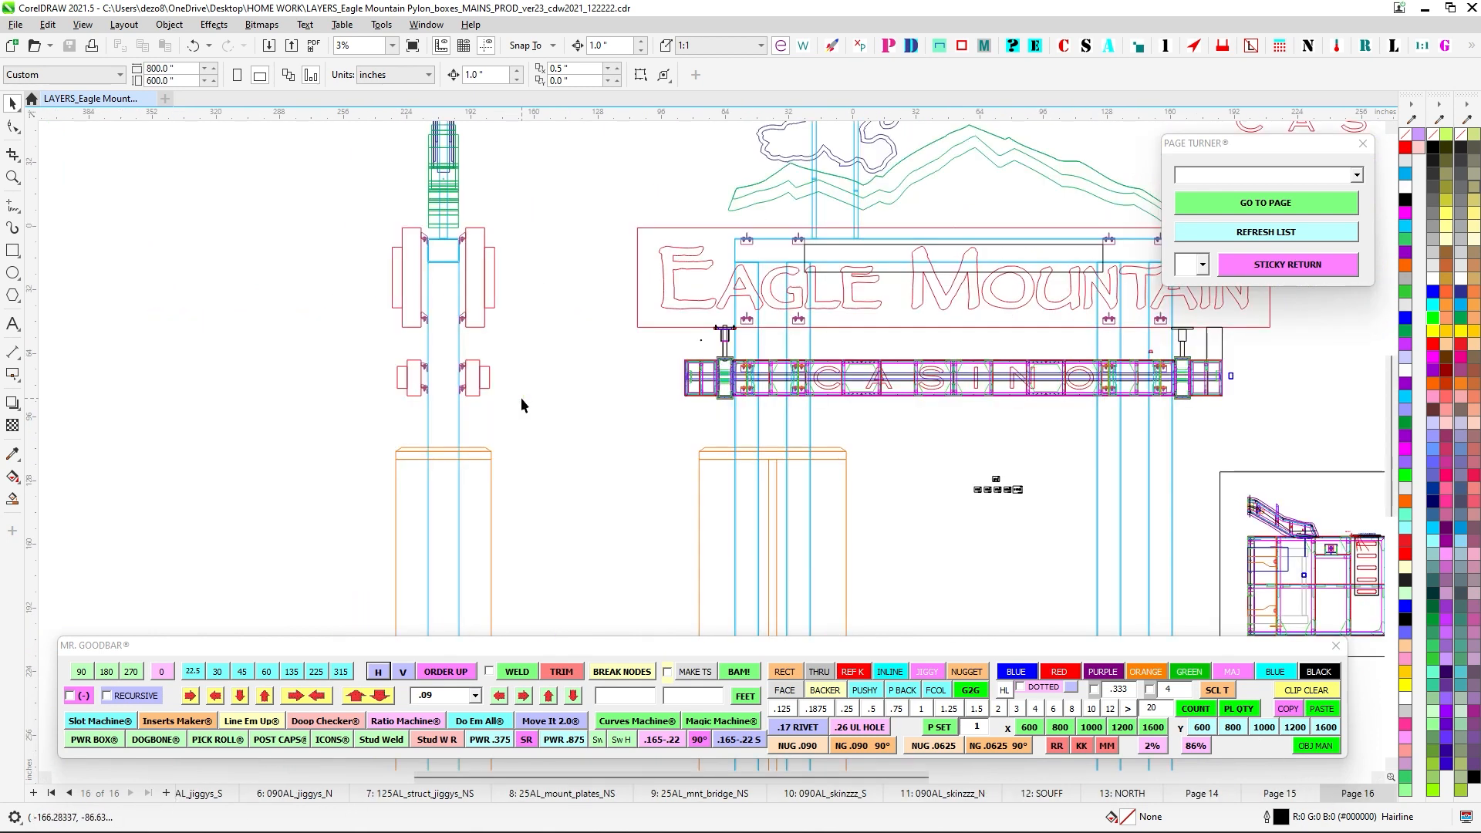
pyautogui.scroll(-2, 521, 397)
pyautogui.click(1339, 222)
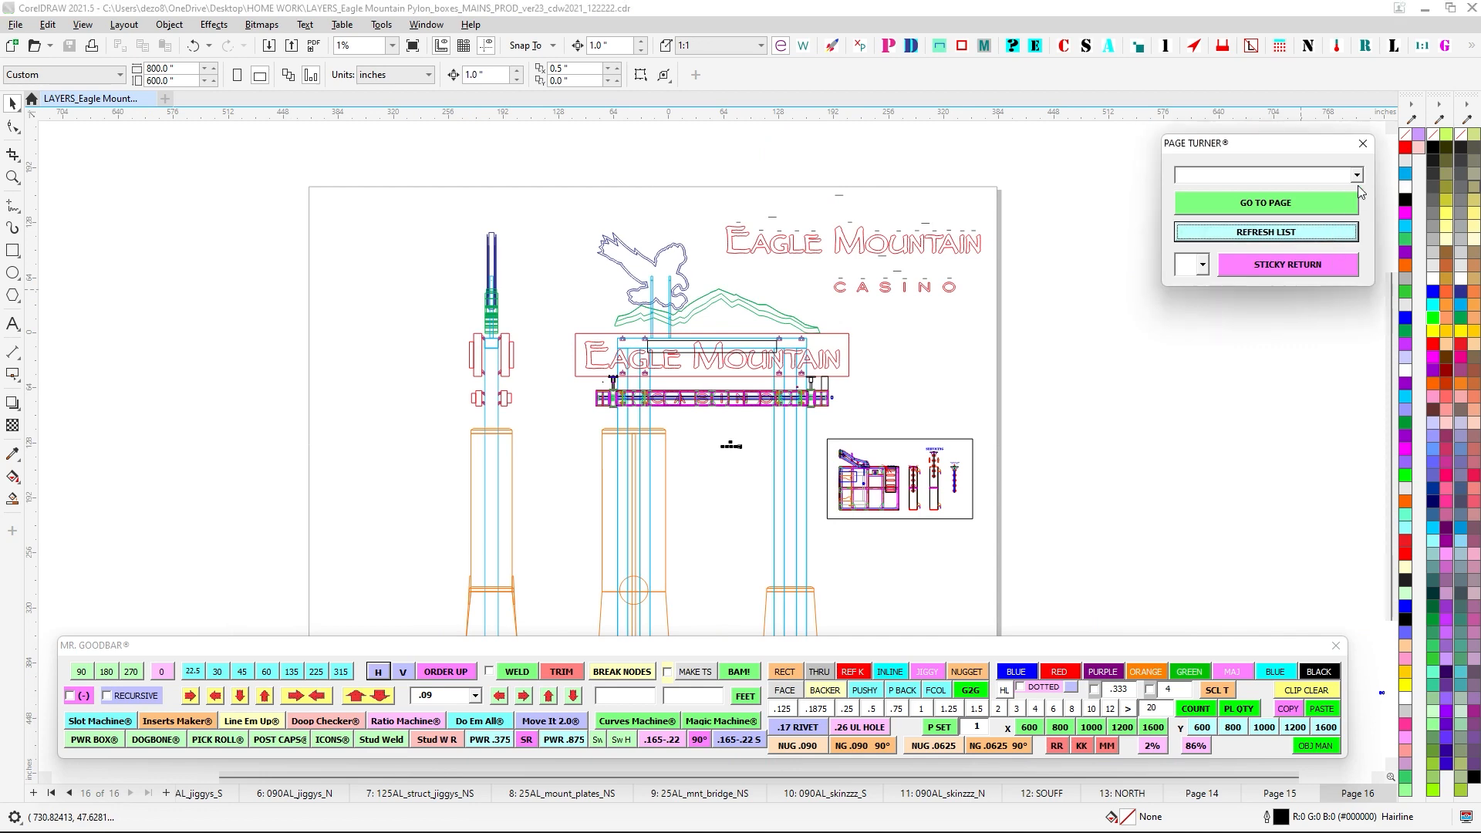
pyautogui.click(1261, 310)
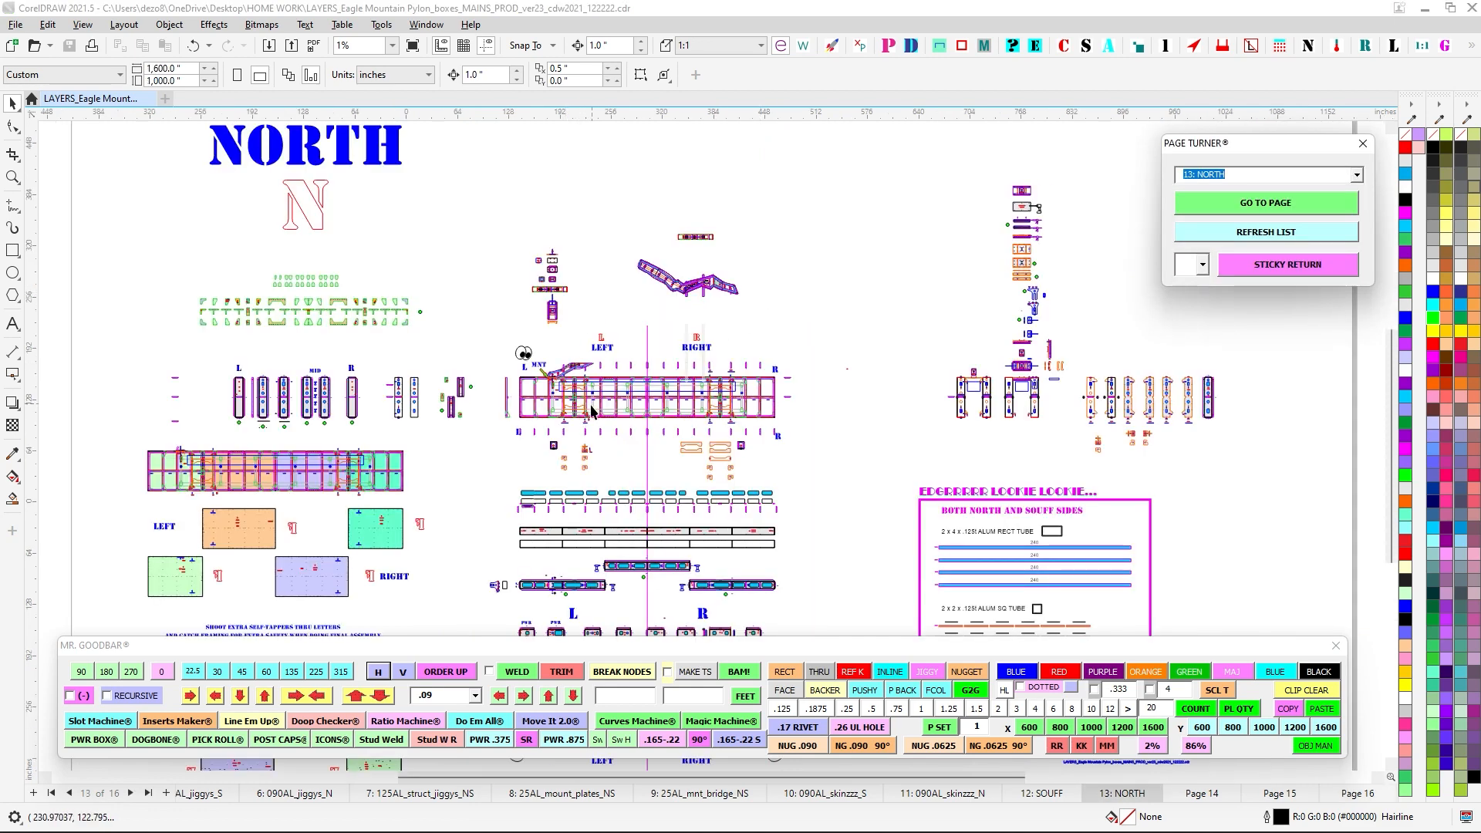
pyautogui.scroll(1, 592, 409)
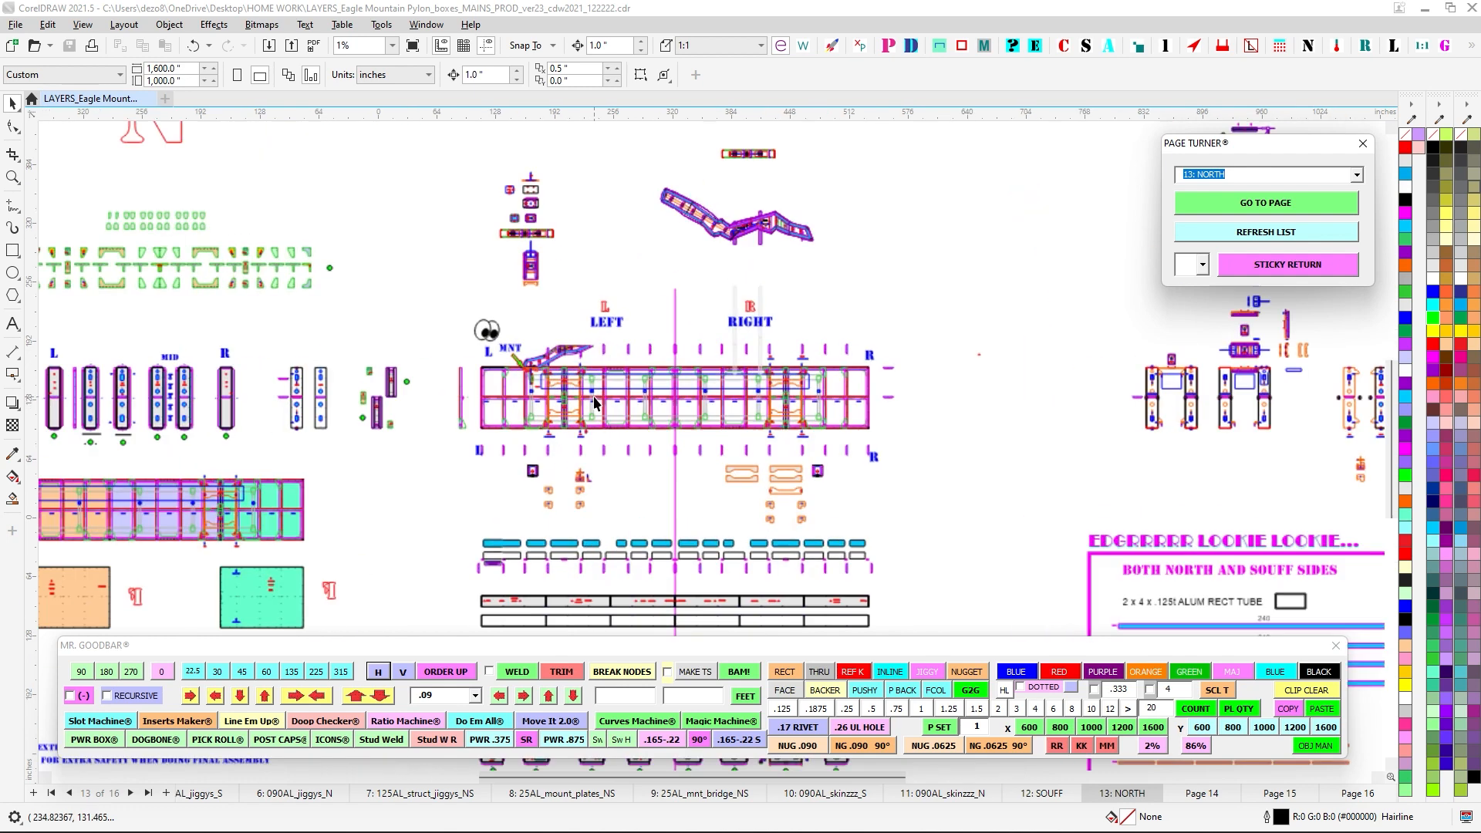
# Use the page turner to go to 12: SOUFF and examine the PWR end of the main assembly.
pyautogui.click(1360, 176)
pyautogui.click(1234, 297)
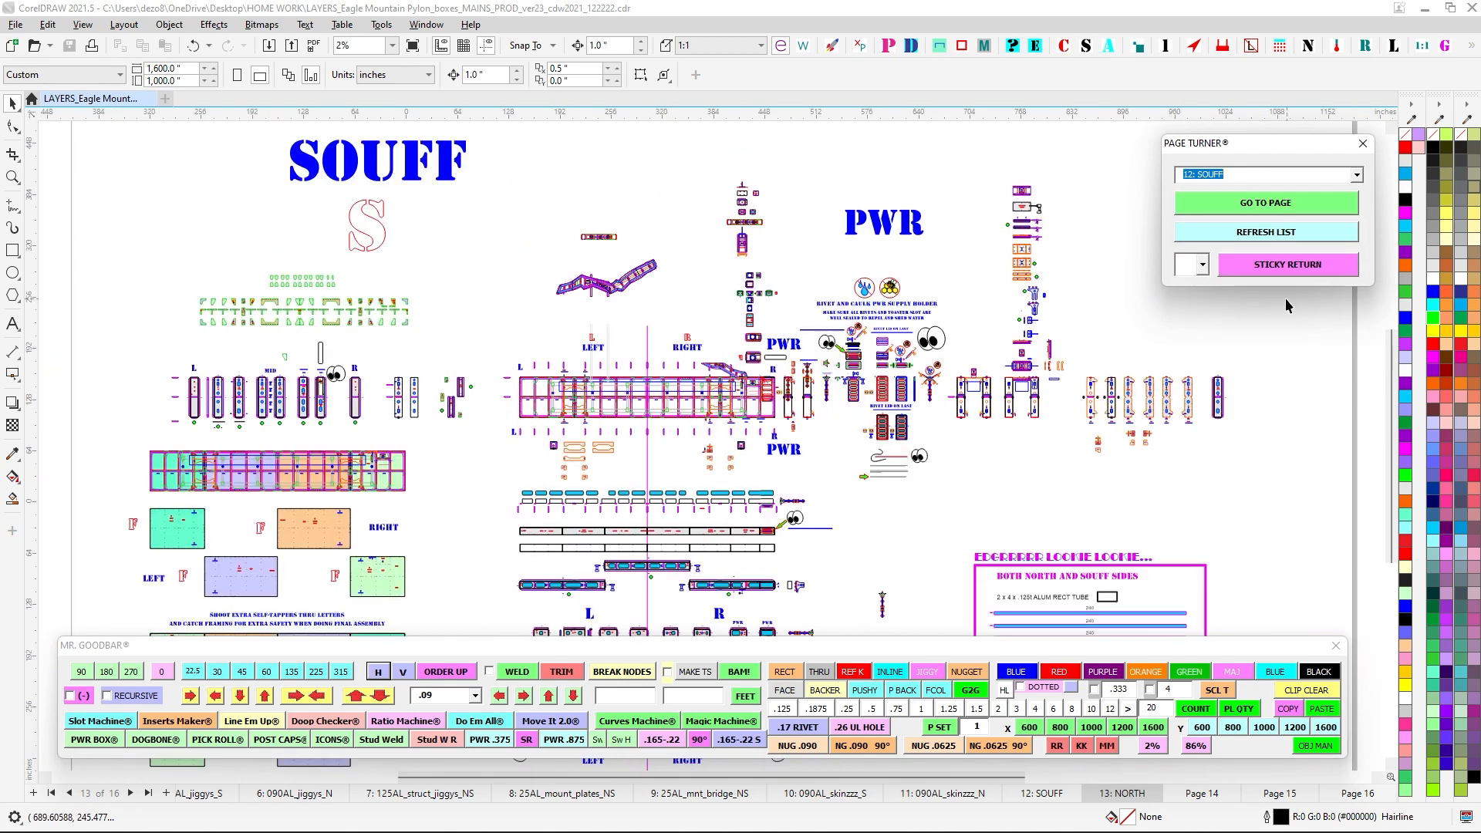
pyautogui.scroll(1, 798, 456)
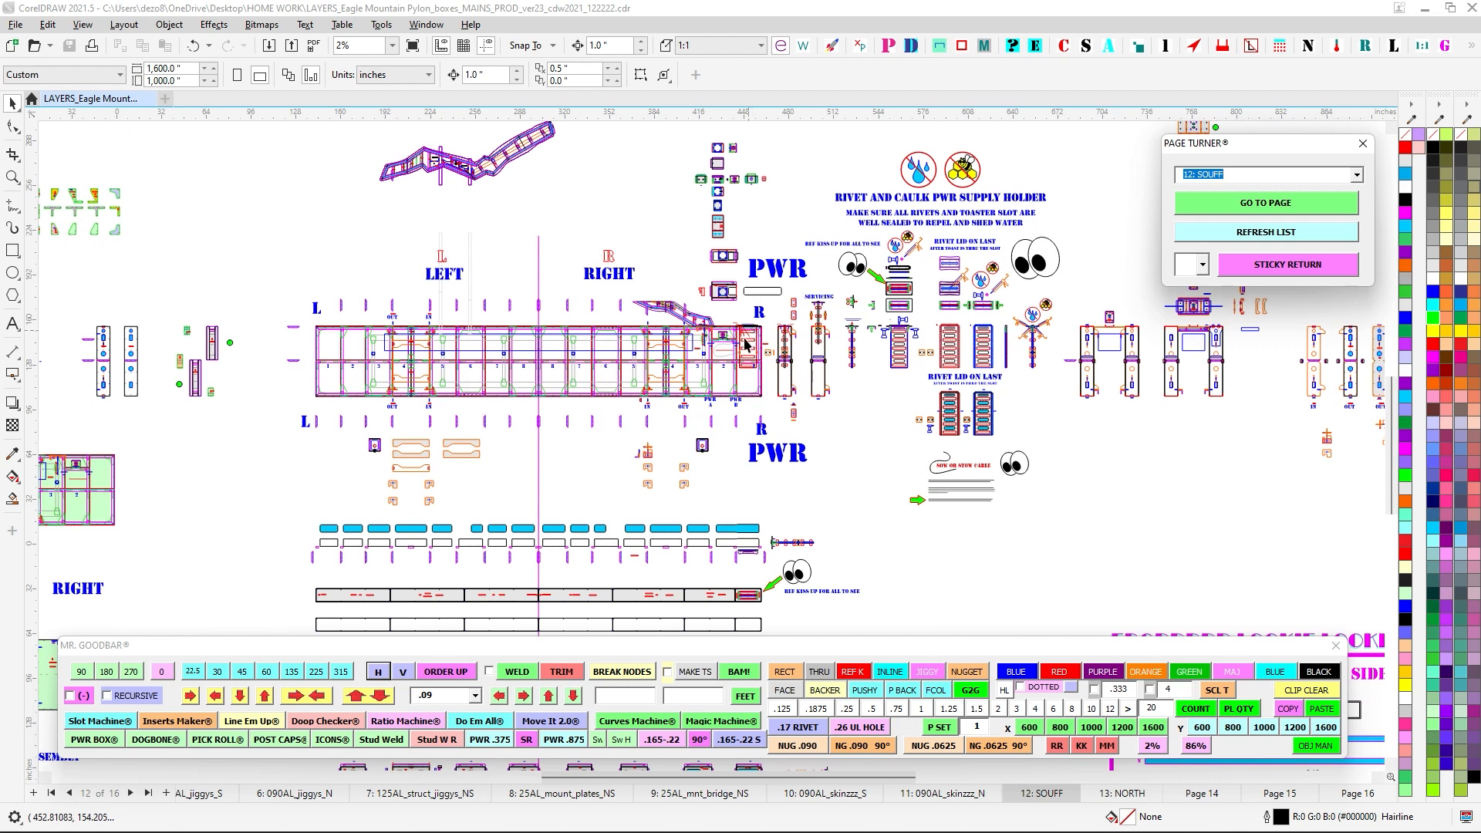
pyautogui.scroll(1, 746, 345)
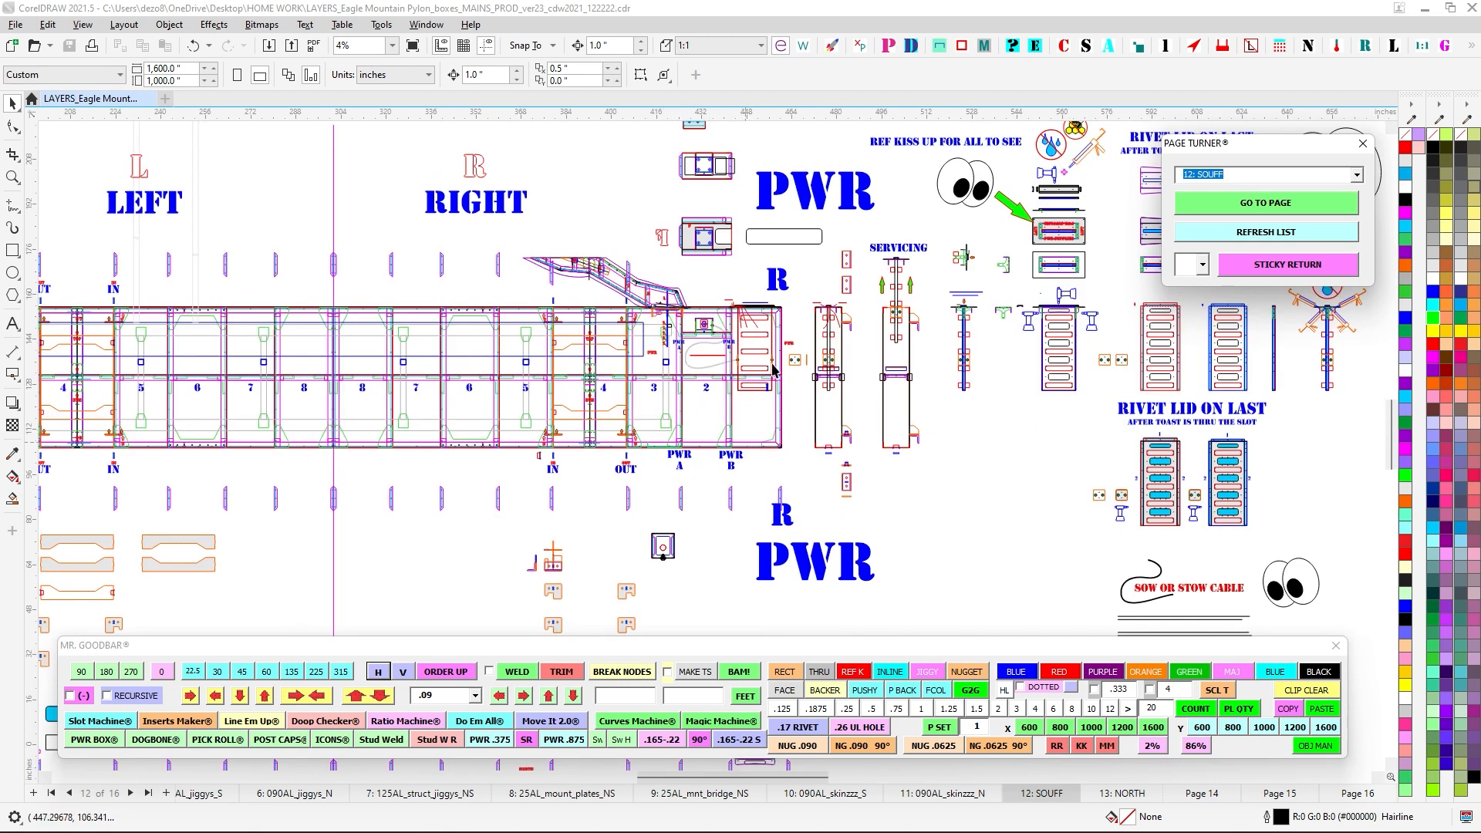
# Use the page turner to go to 13: NORTH and examine the main assembly and its MNT connection above left bay 3.
pyautogui.click(1357, 176)
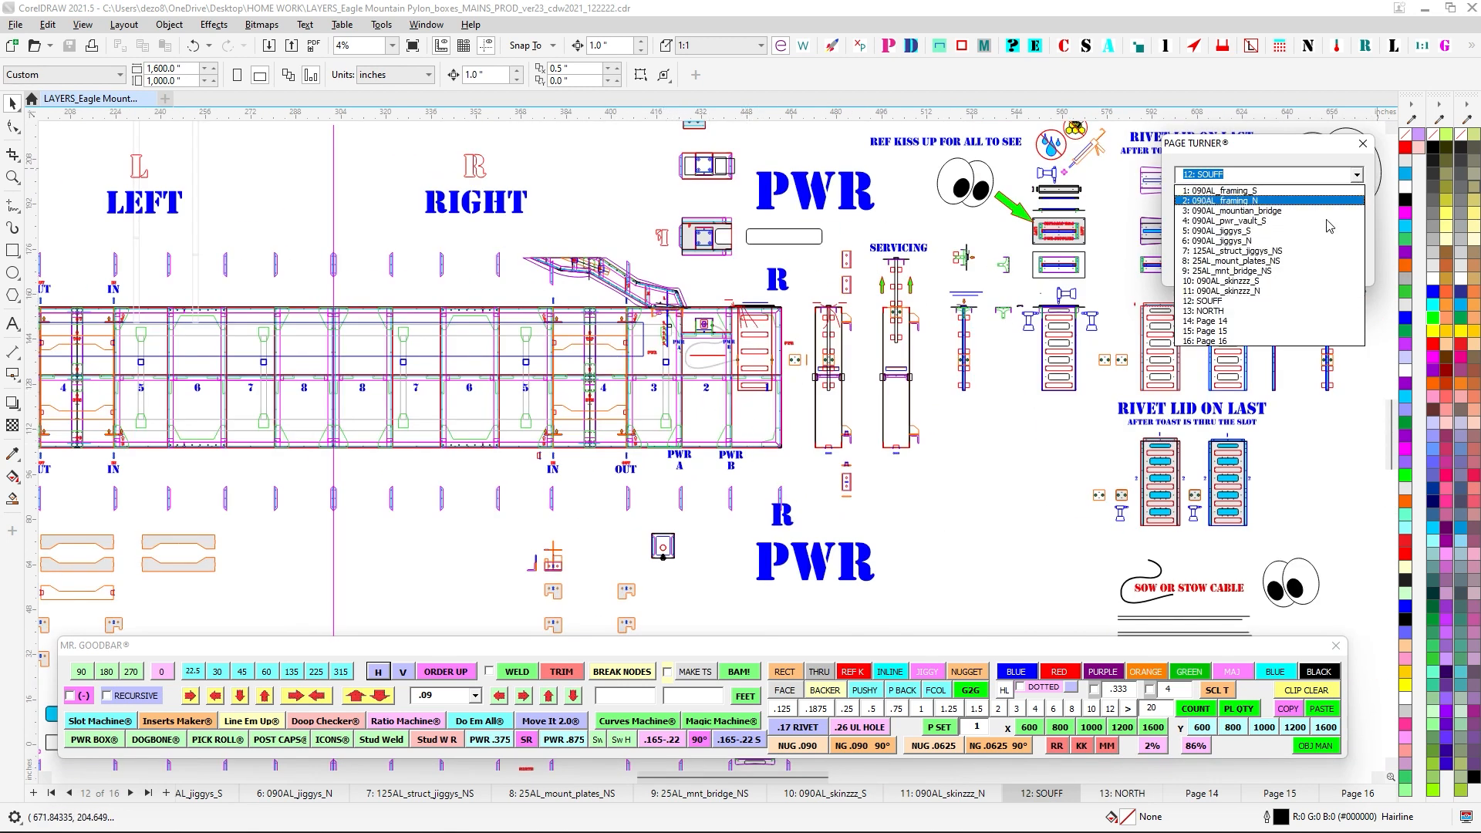
pyautogui.click(1234, 308)
pyautogui.scroll(2, 689, 395)
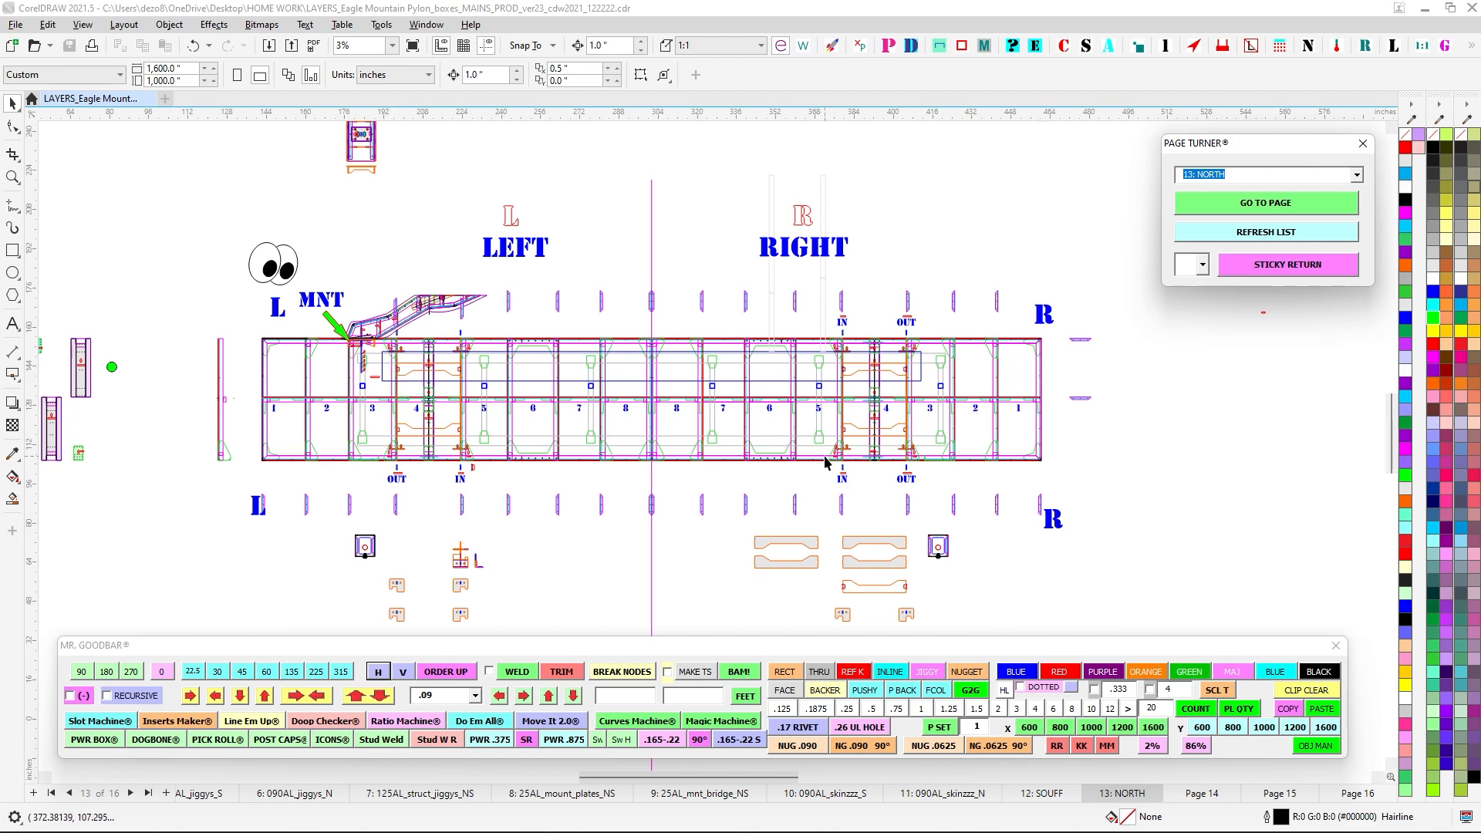
pyautogui.scroll(-2, 392, 431)
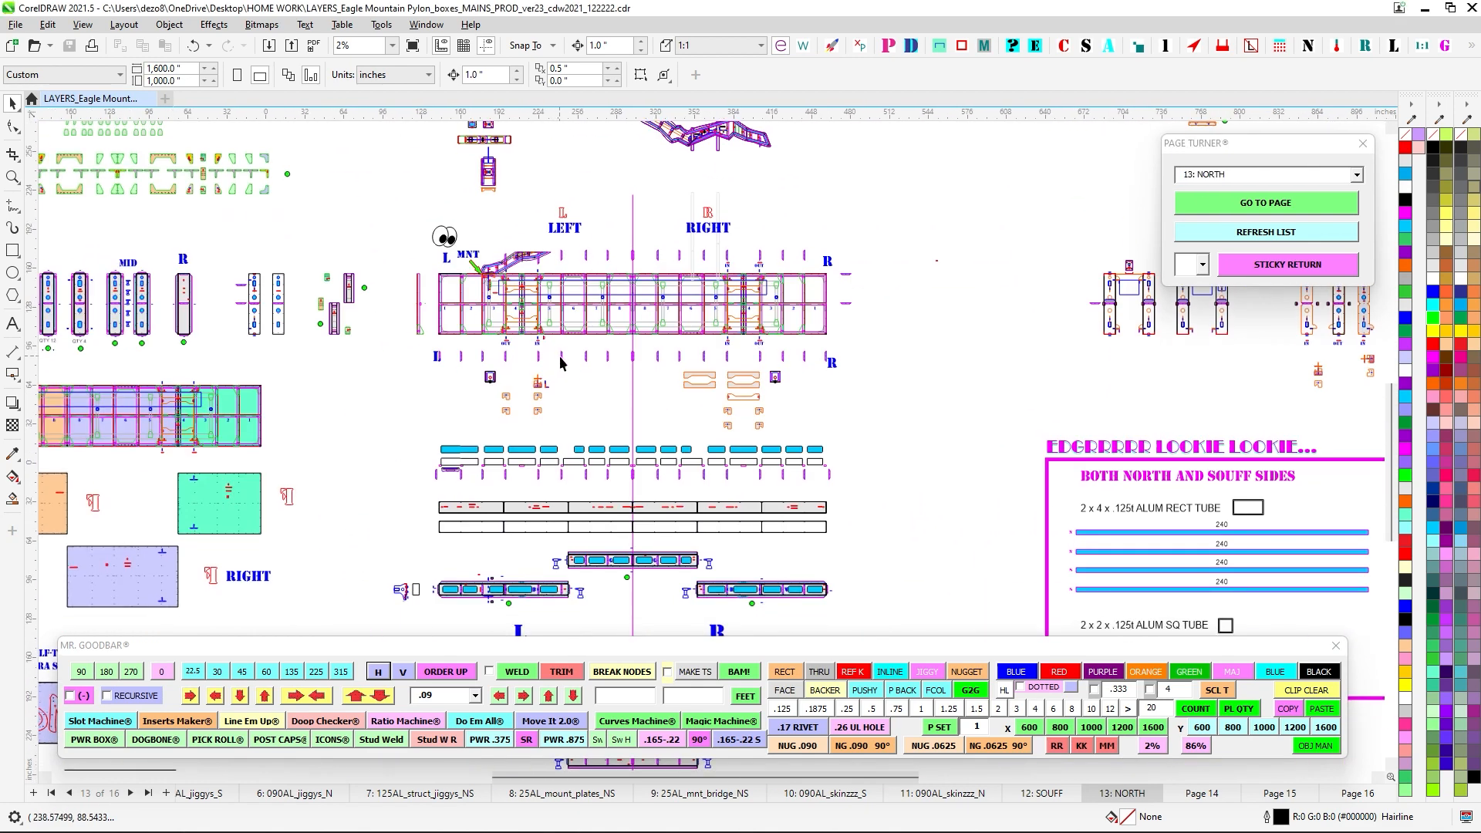
pyautogui.scroll(2, 872, 389)
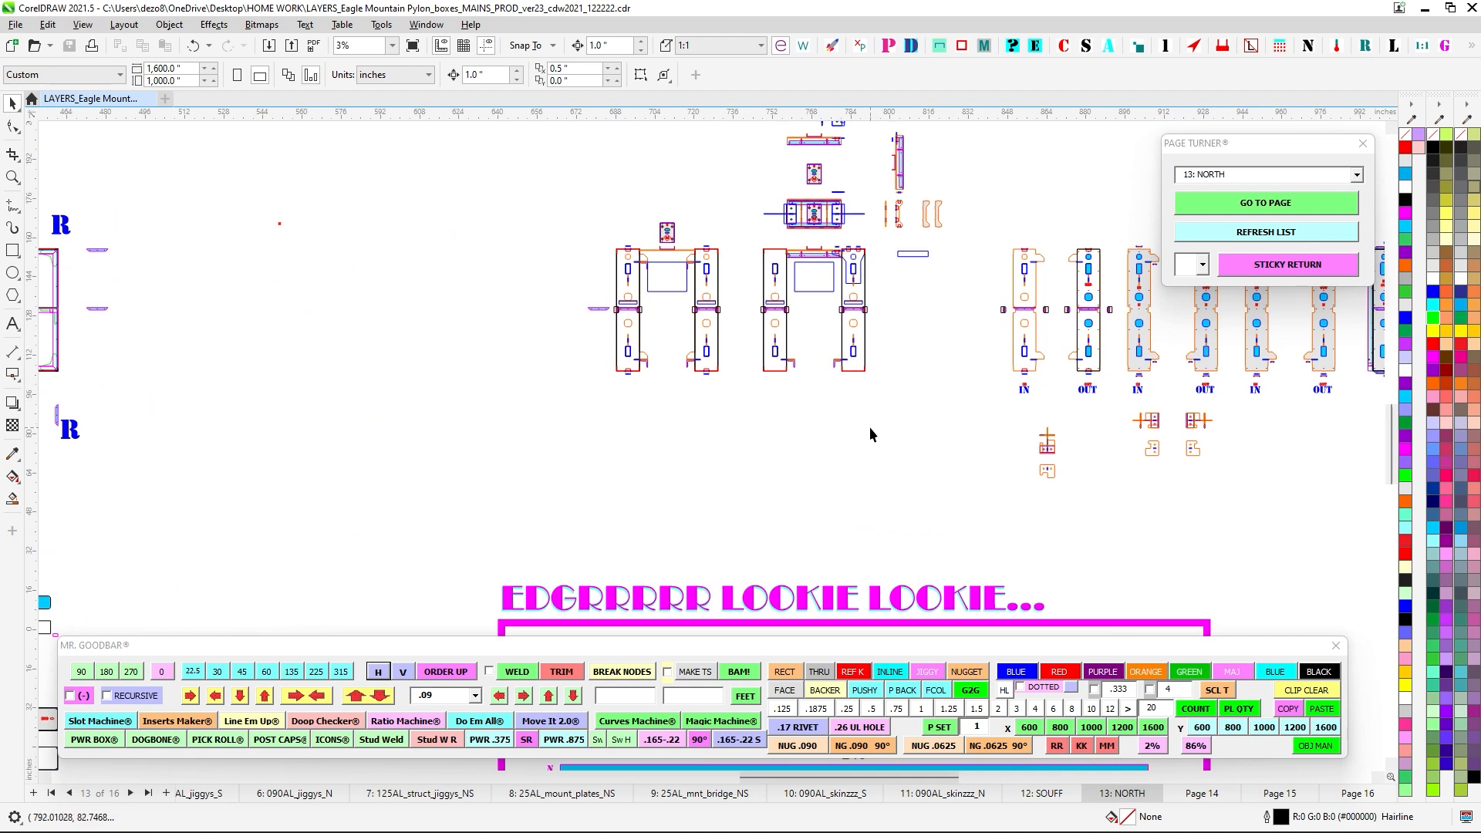
pyautogui.scroll(-1, 873, 295)
pyautogui.moveTo(476, 399); pyautogui.dragTo(1203, 410)
pyautogui.scroll(2, 496, 345)
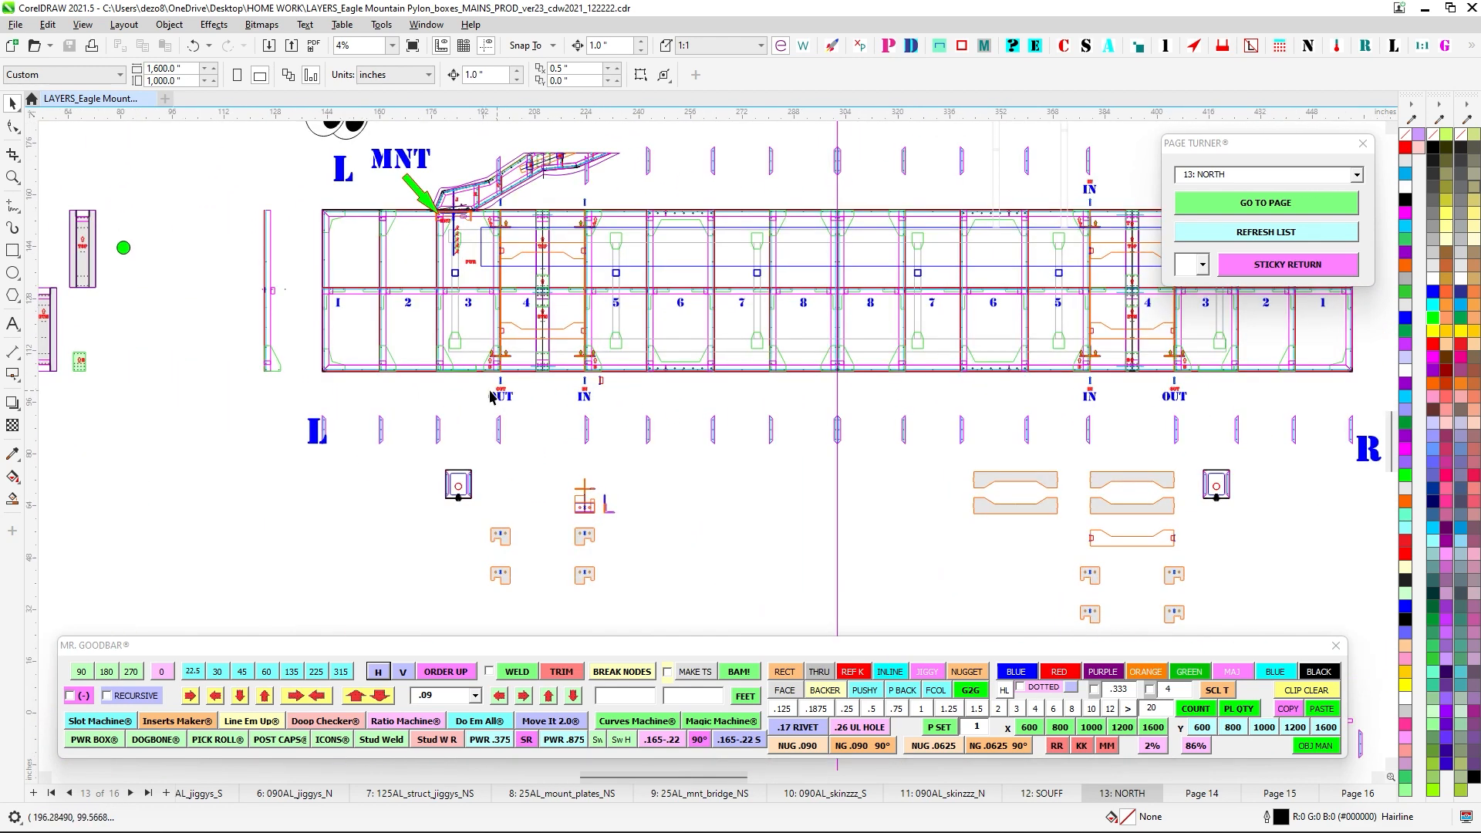
pyautogui.scroll(2, 456, 229)
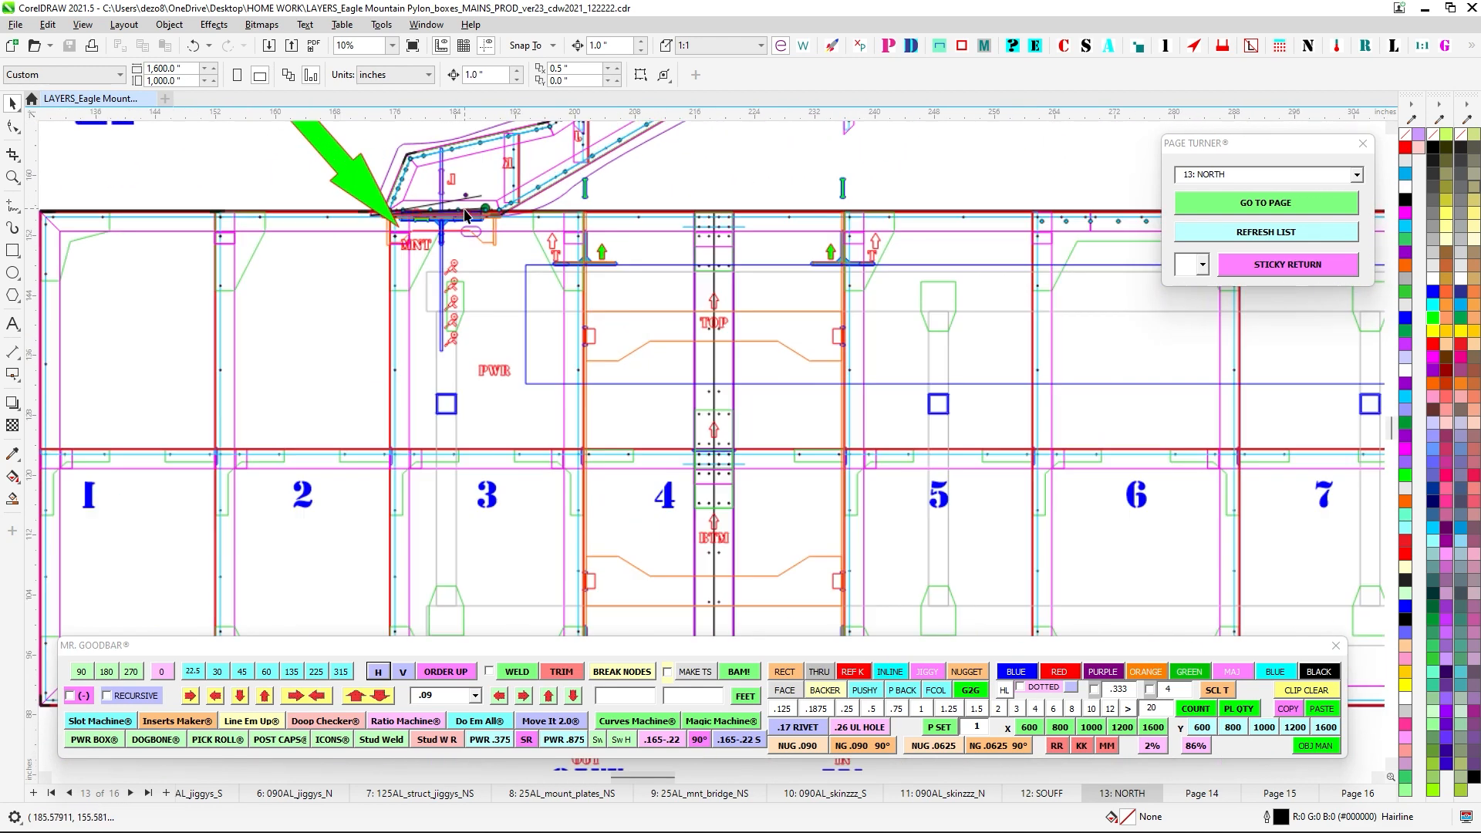
pyautogui.scroll(-4, 473, 237)
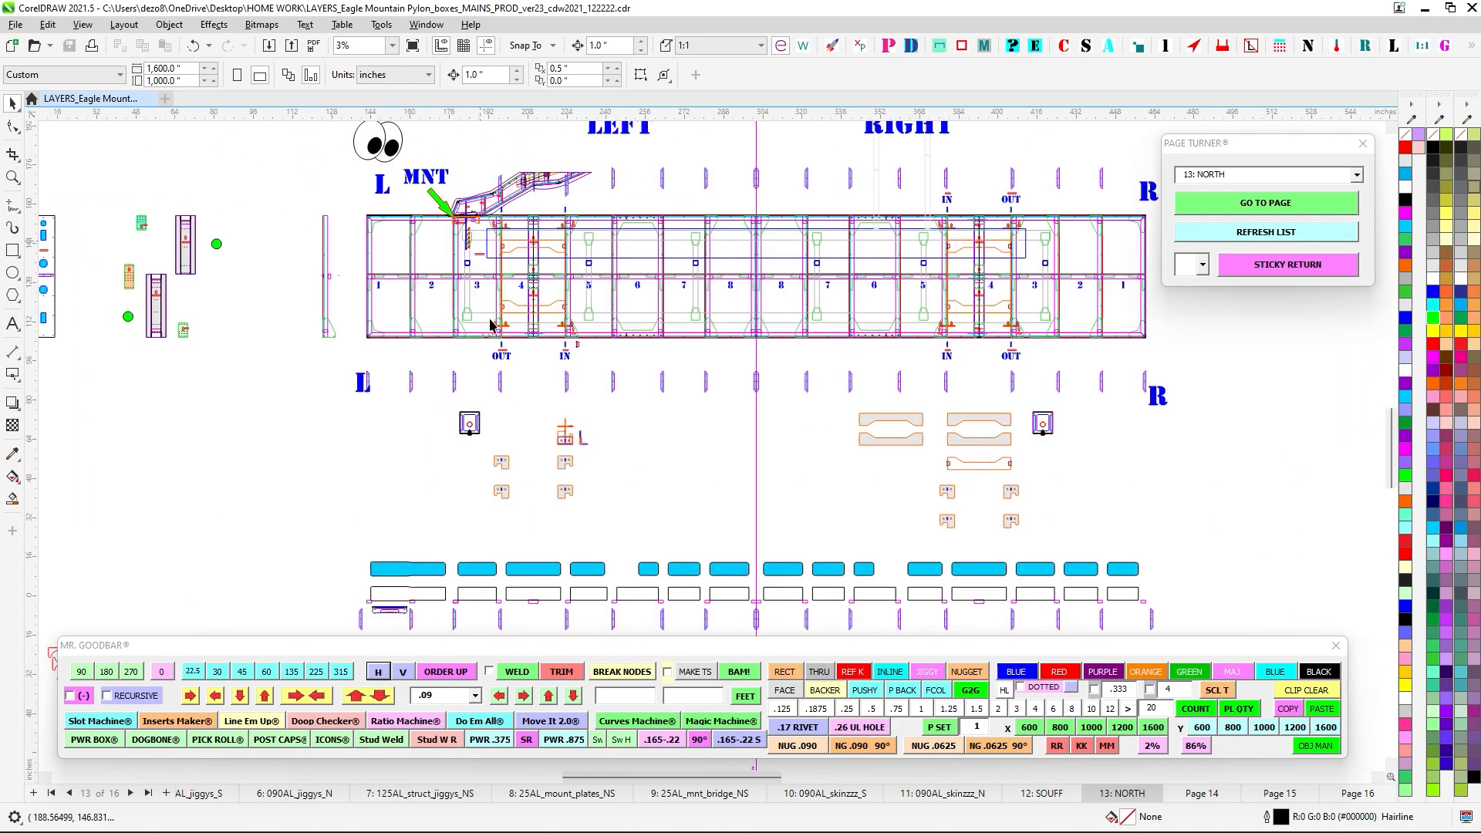
# Switch to page 12: SOUFF and examine the long lettered A, B and C panels below the main assembly.
pyautogui.click(1045, 793)
pyautogui.scroll(2, 707, 240)
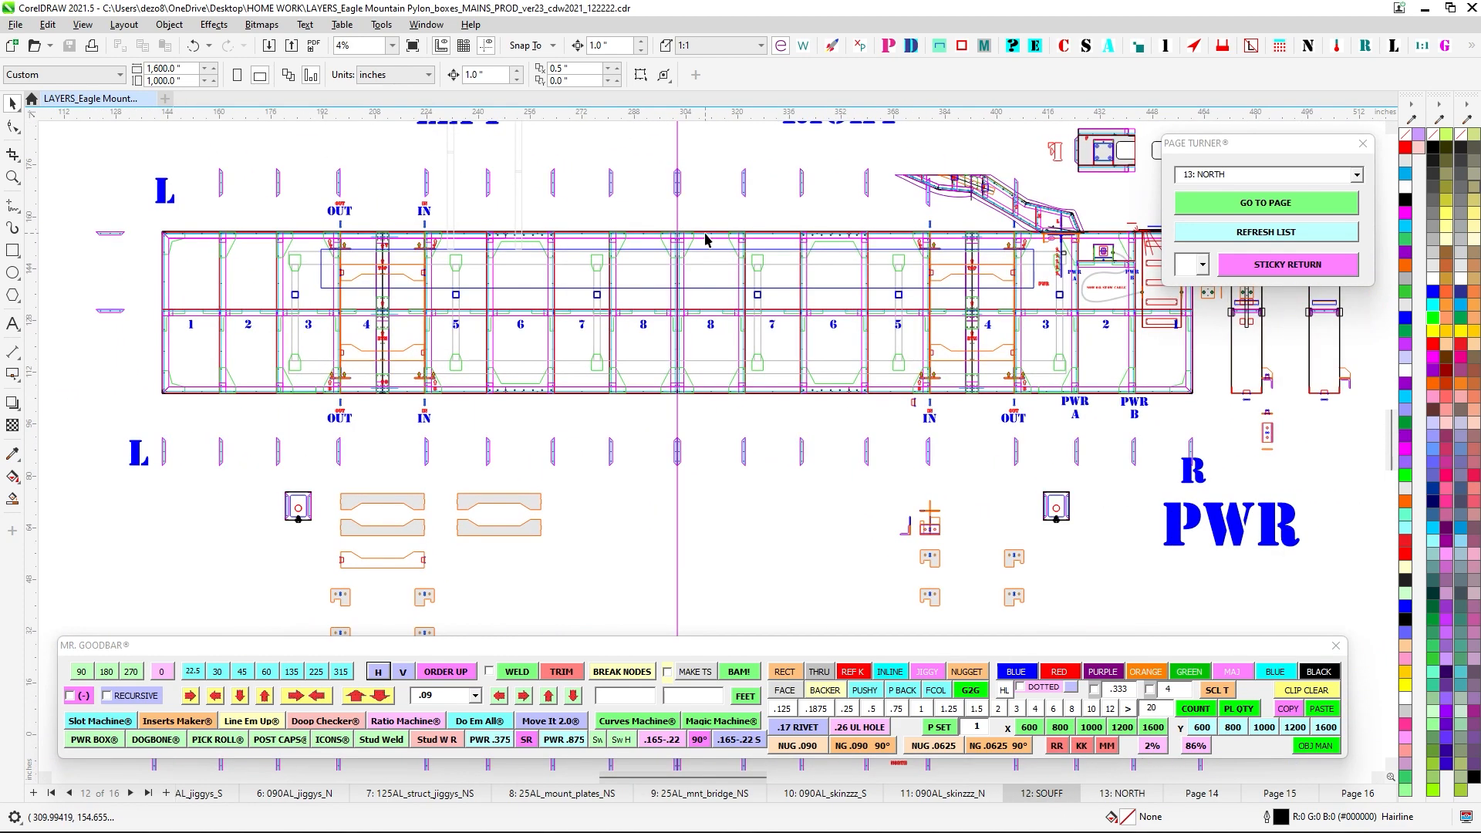
pyautogui.scroll(-4, 496, 257)
pyautogui.scroll(2, 478, 357)
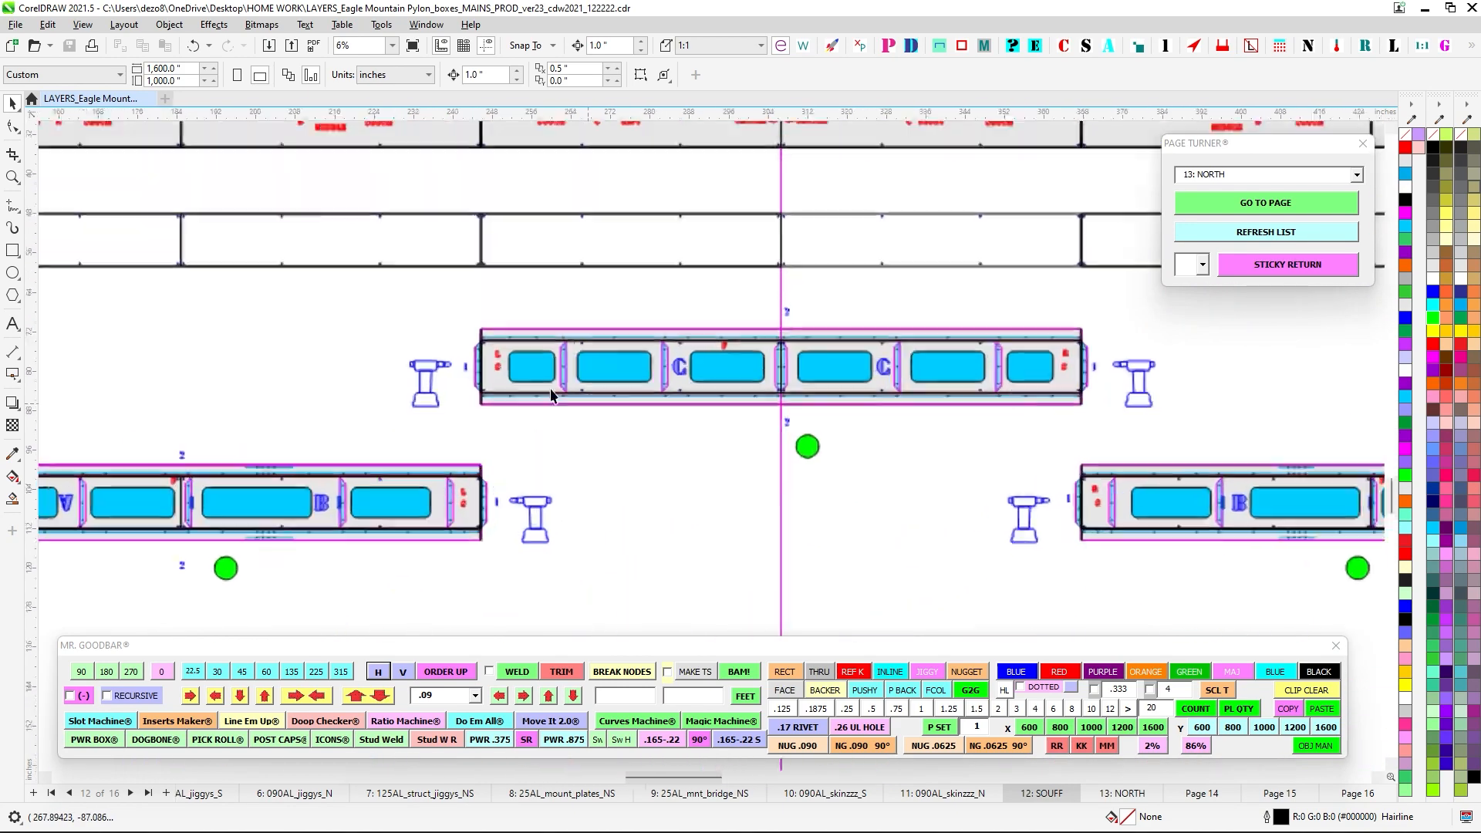
pyautogui.scroll(-3, 949, 435)
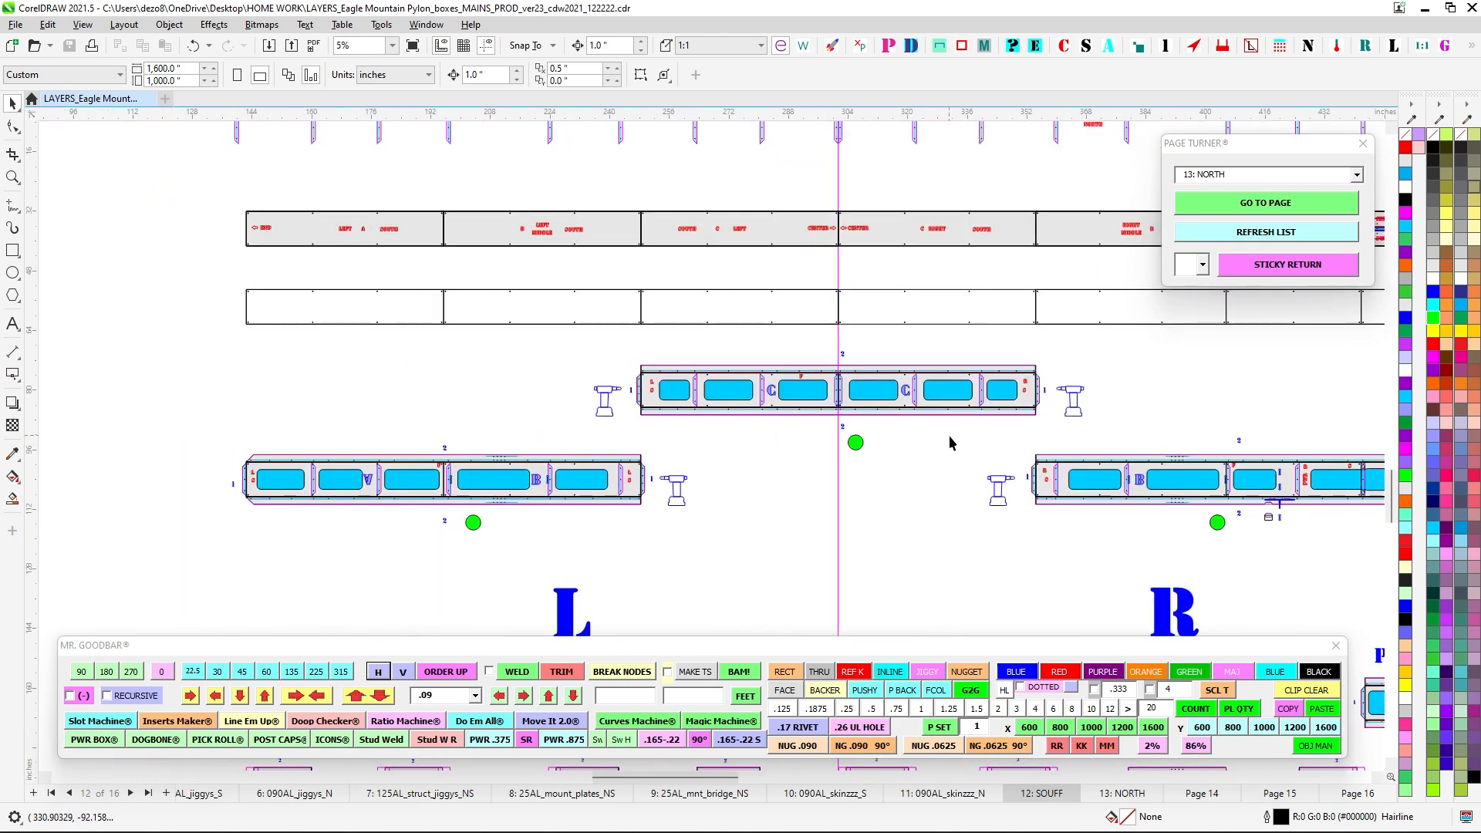
pyautogui.scroll(-3, 712, 331)
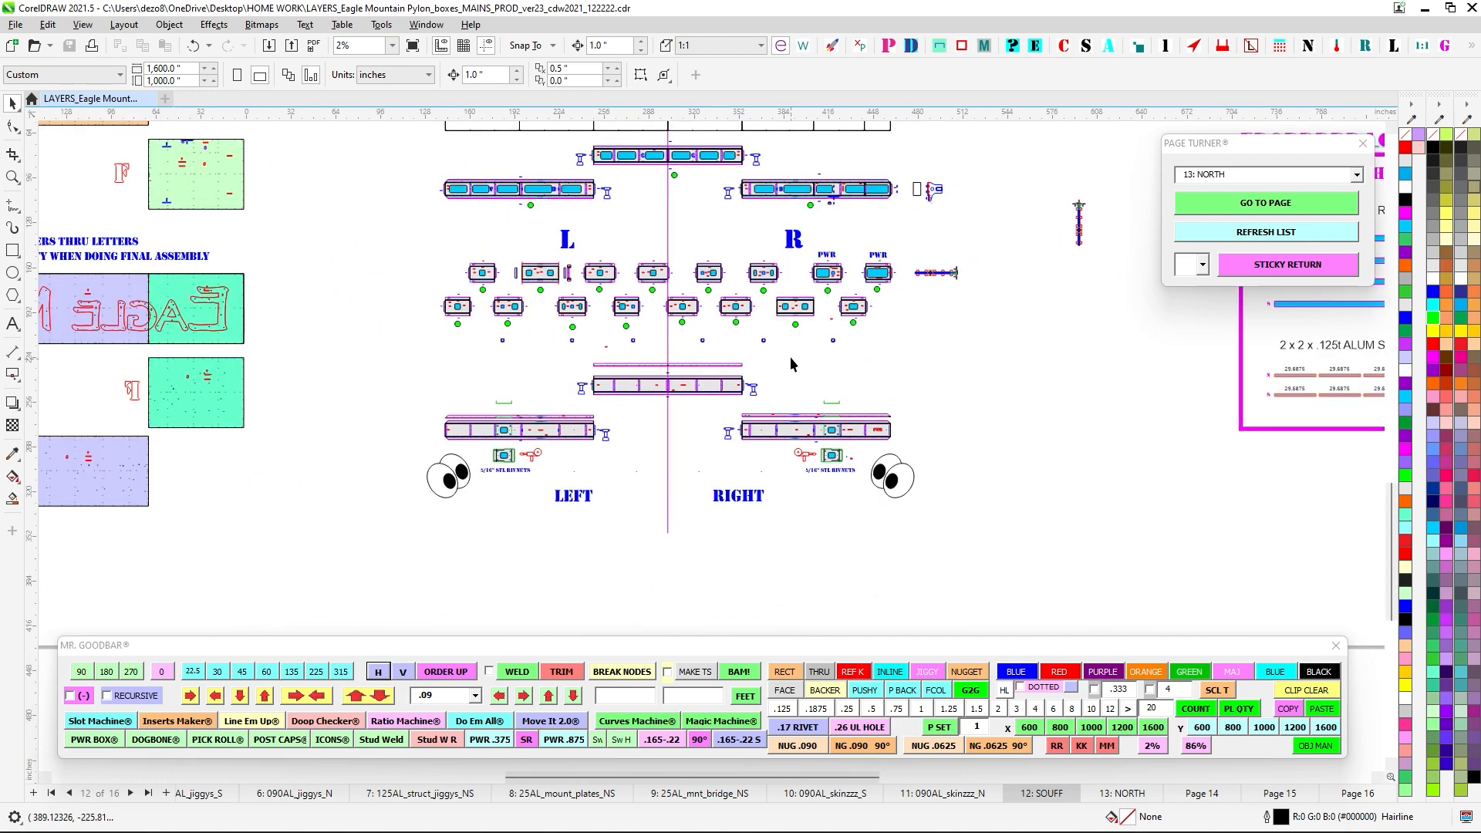
# Examine the upright panels marked QTY 10 and QTY 4 and the F and L markings on the L end panel.
pyautogui.scroll(2, 455, 286)
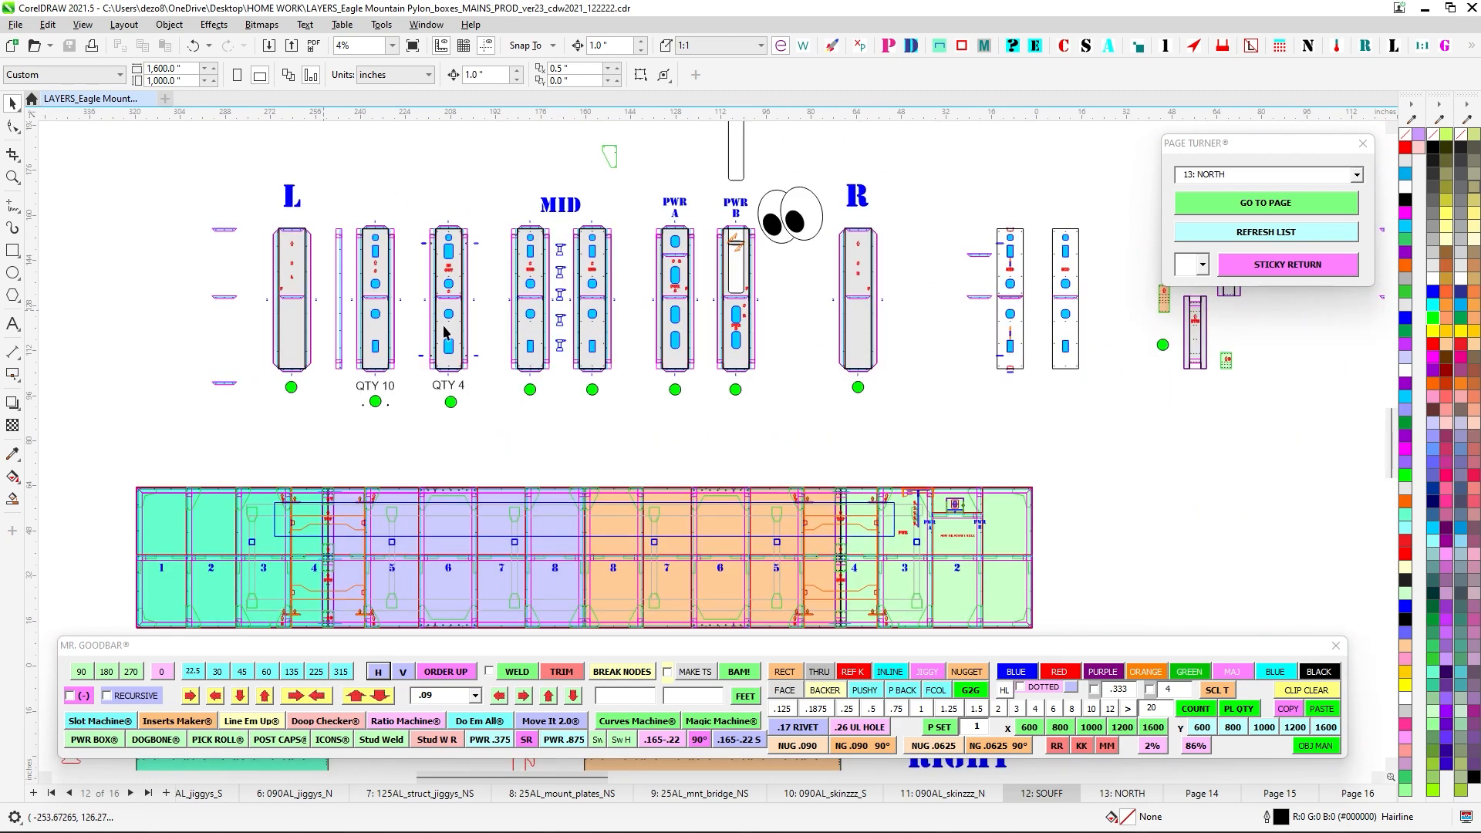
pyautogui.scroll(2, 426, 361)
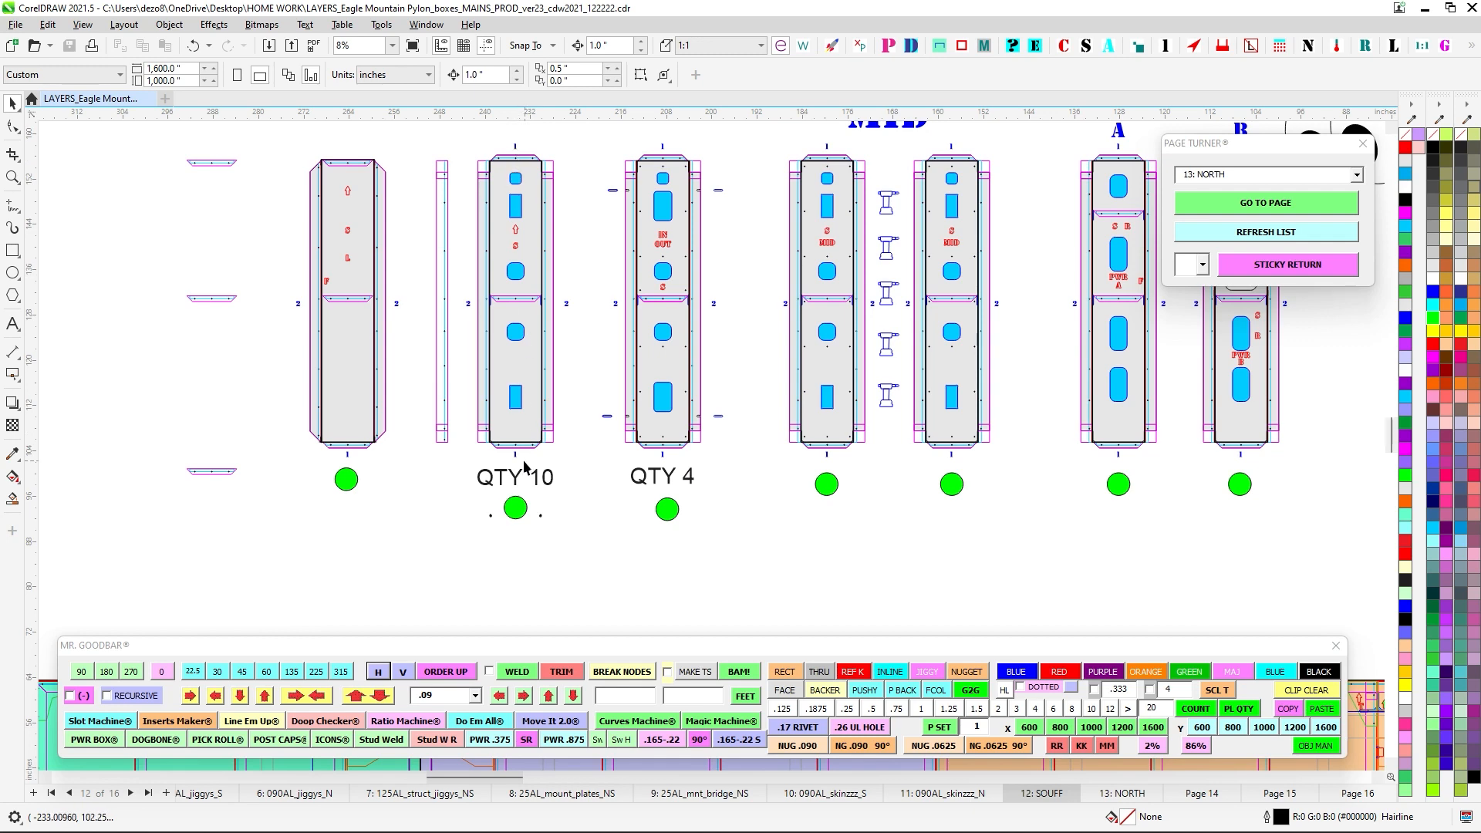
pyautogui.scroll(2, 321, 264)
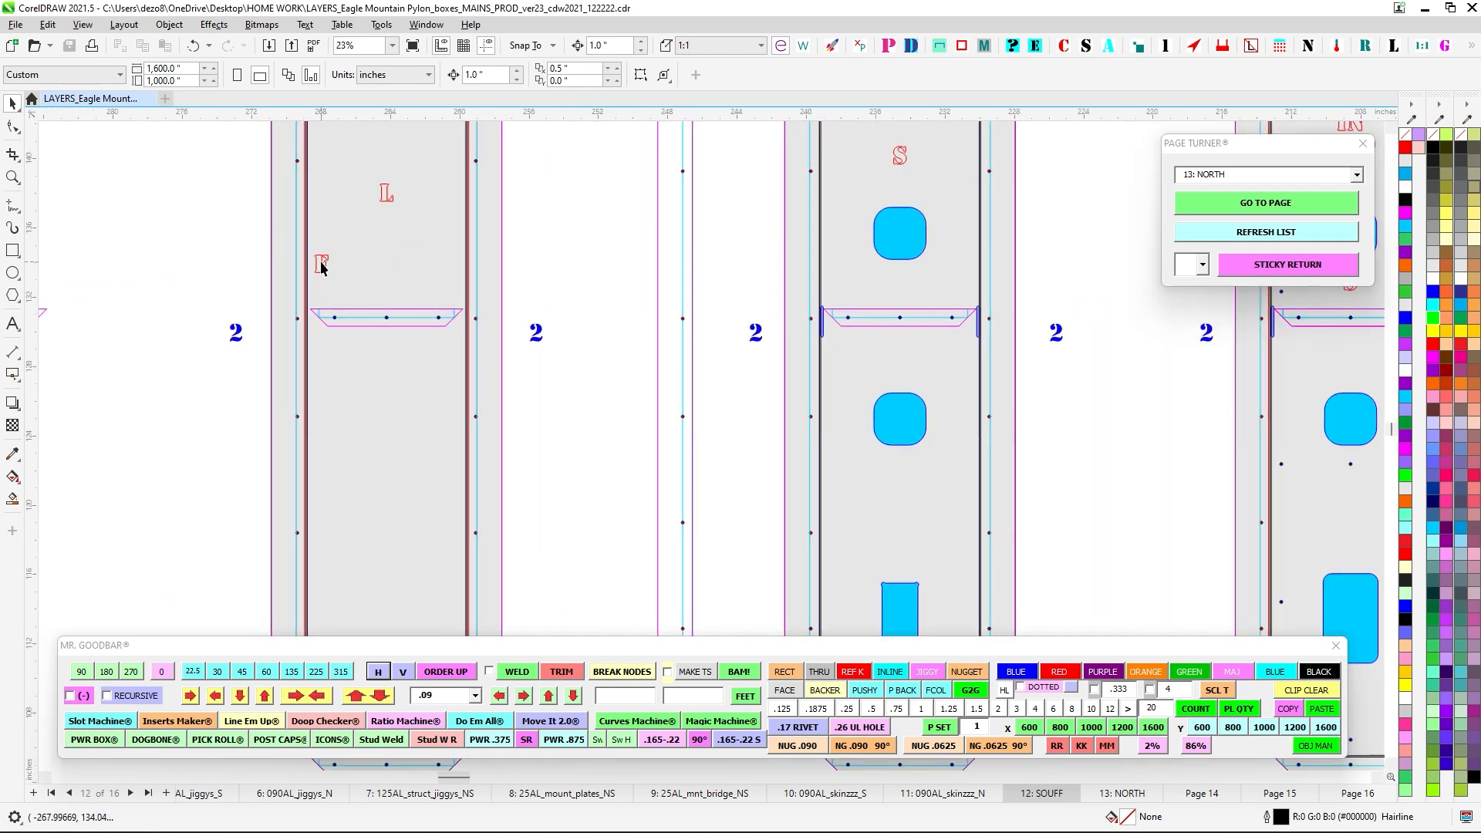
pyautogui.scroll(-2, 321, 270)
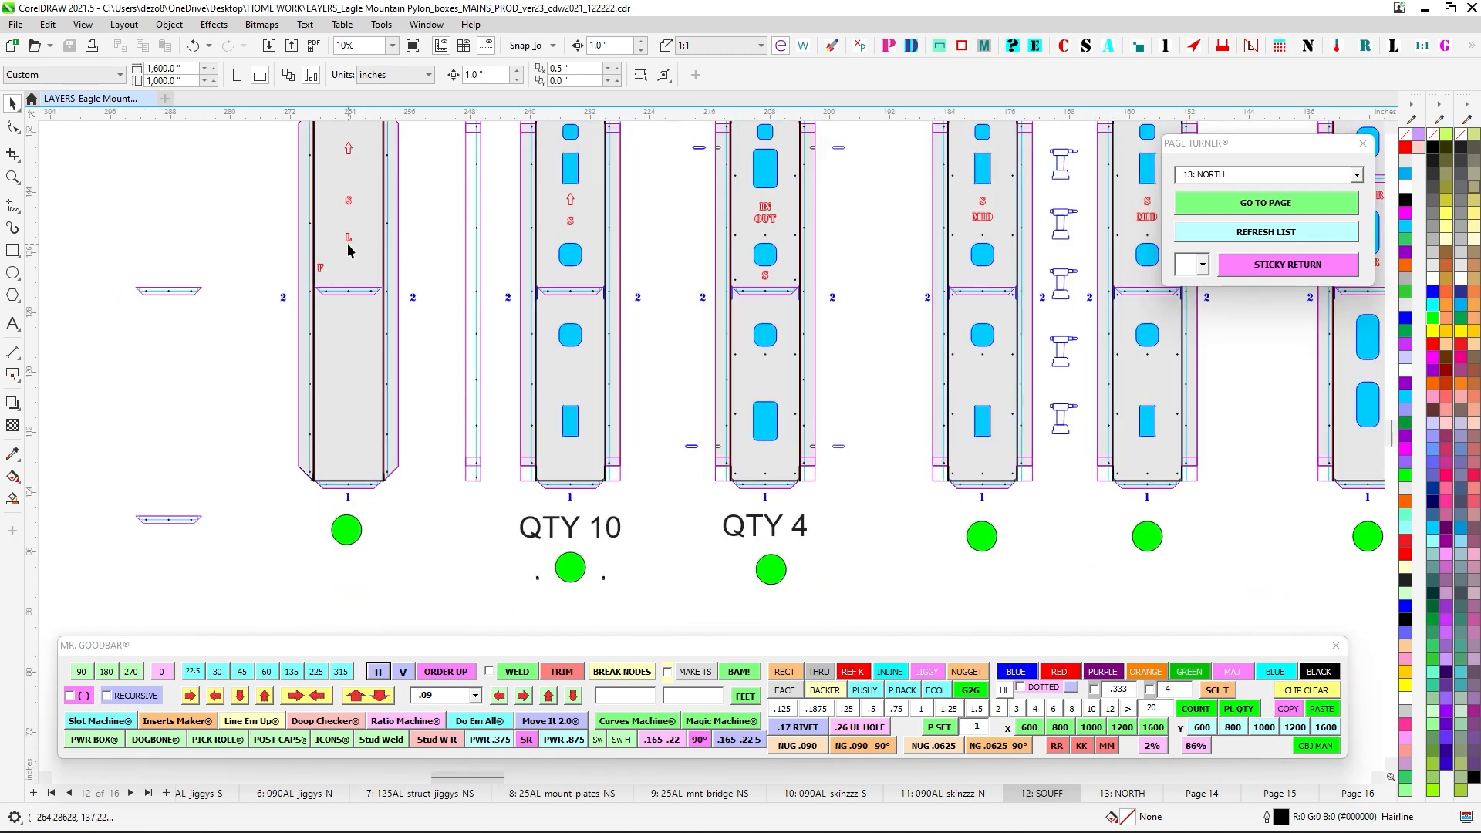
pyautogui.scroll(-5, 348, 249)
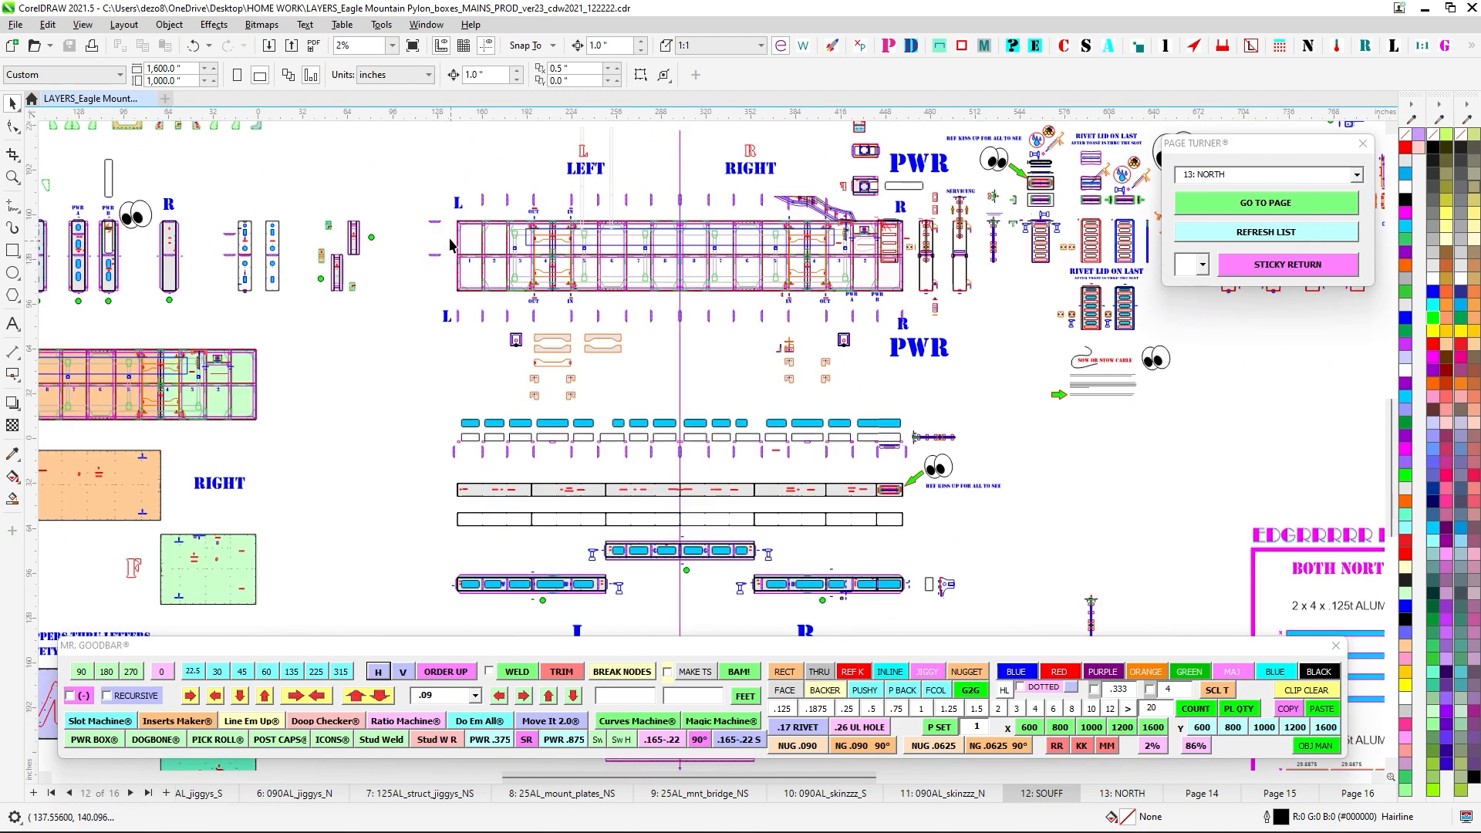
# Box-select around the L label above the main assembly, select the R label above its PWR end, and clear the selection.
pyautogui.scroll(-4, 675, 284)
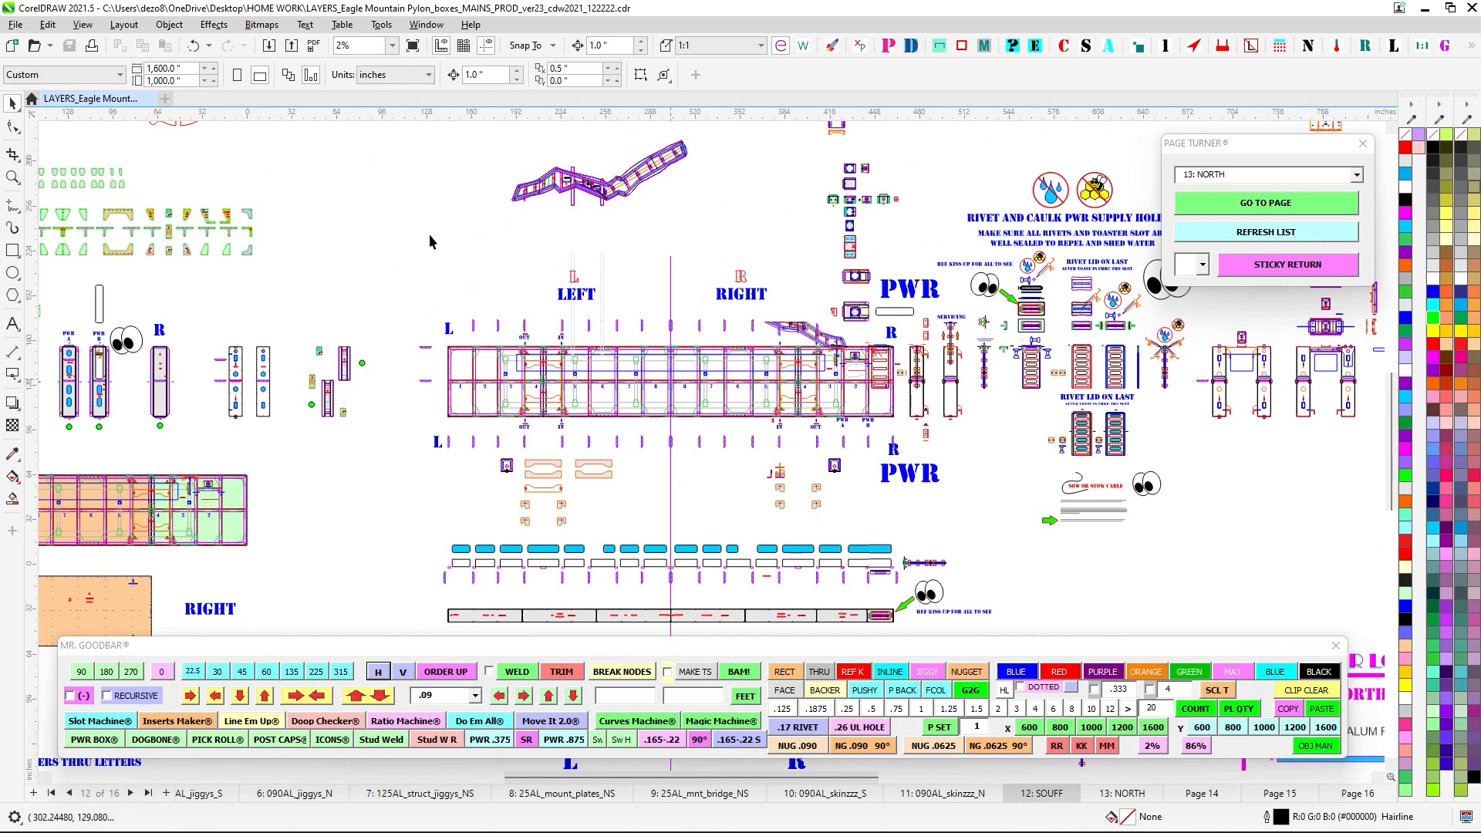
pyautogui.scroll(4, 324, 277)
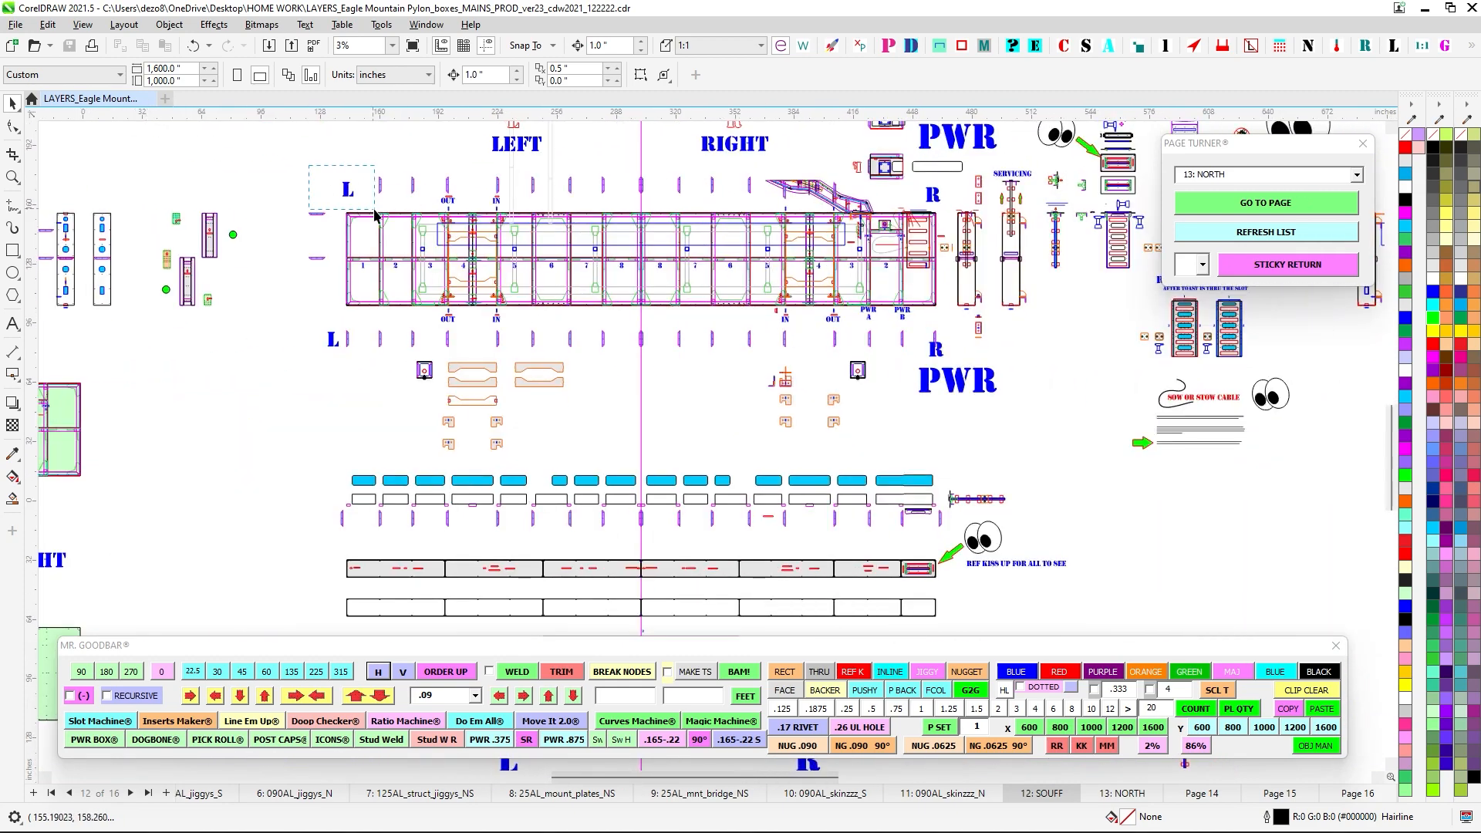
pyautogui.moveTo(374, 210); pyautogui.dragTo(375, 210)
pyautogui.scroll(-2, 677, 227)
pyautogui.scroll(3, 725, 236)
pyautogui.moveTo(737, 194); pyautogui.dragTo(787, 243)
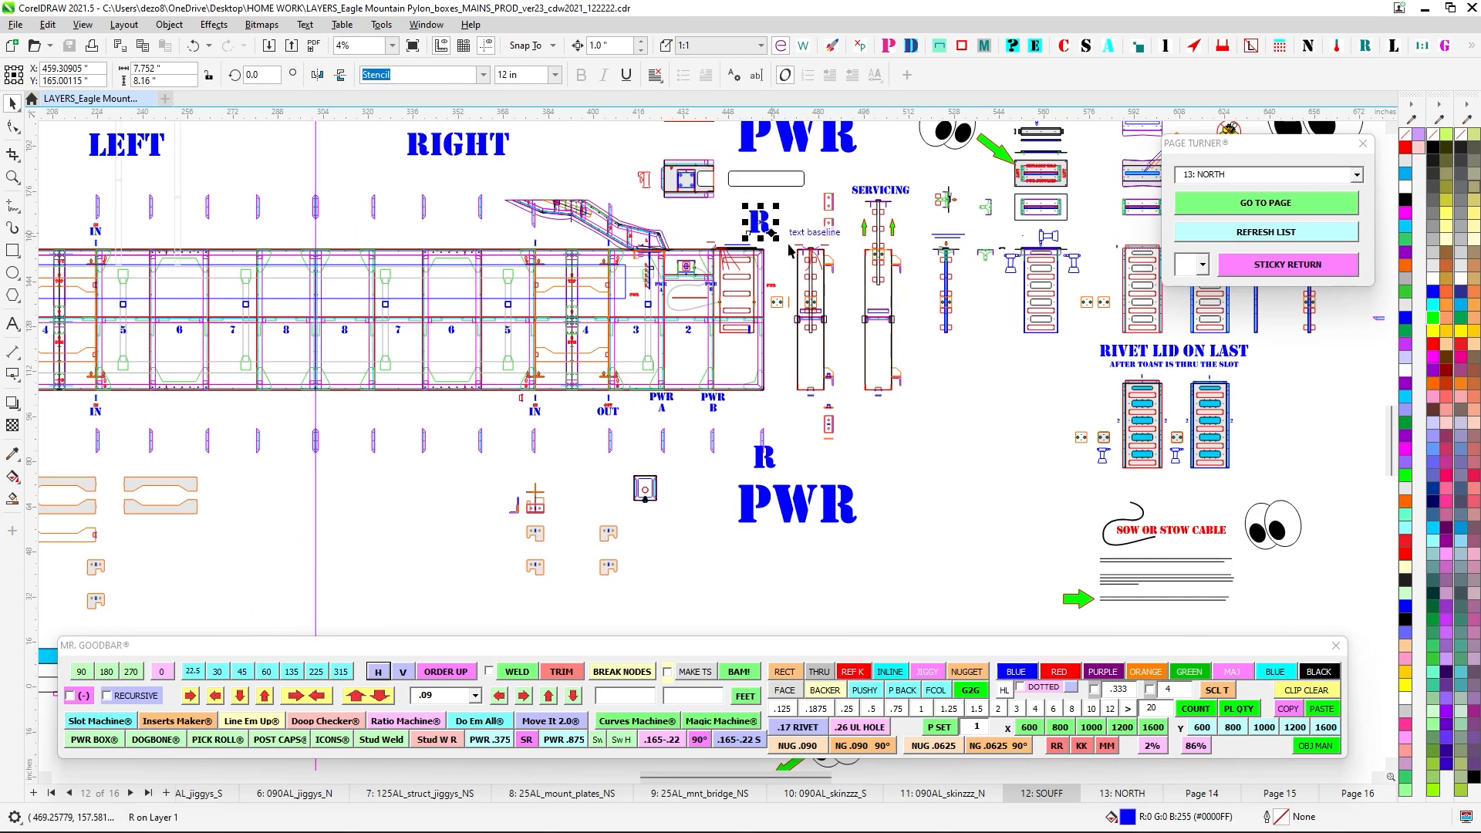
pyautogui.scroll(-1, 788, 247)
pyautogui.click(831, 390)
pyautogui.moveTo(835, 392); pyautogui.dragTo(977, 402)
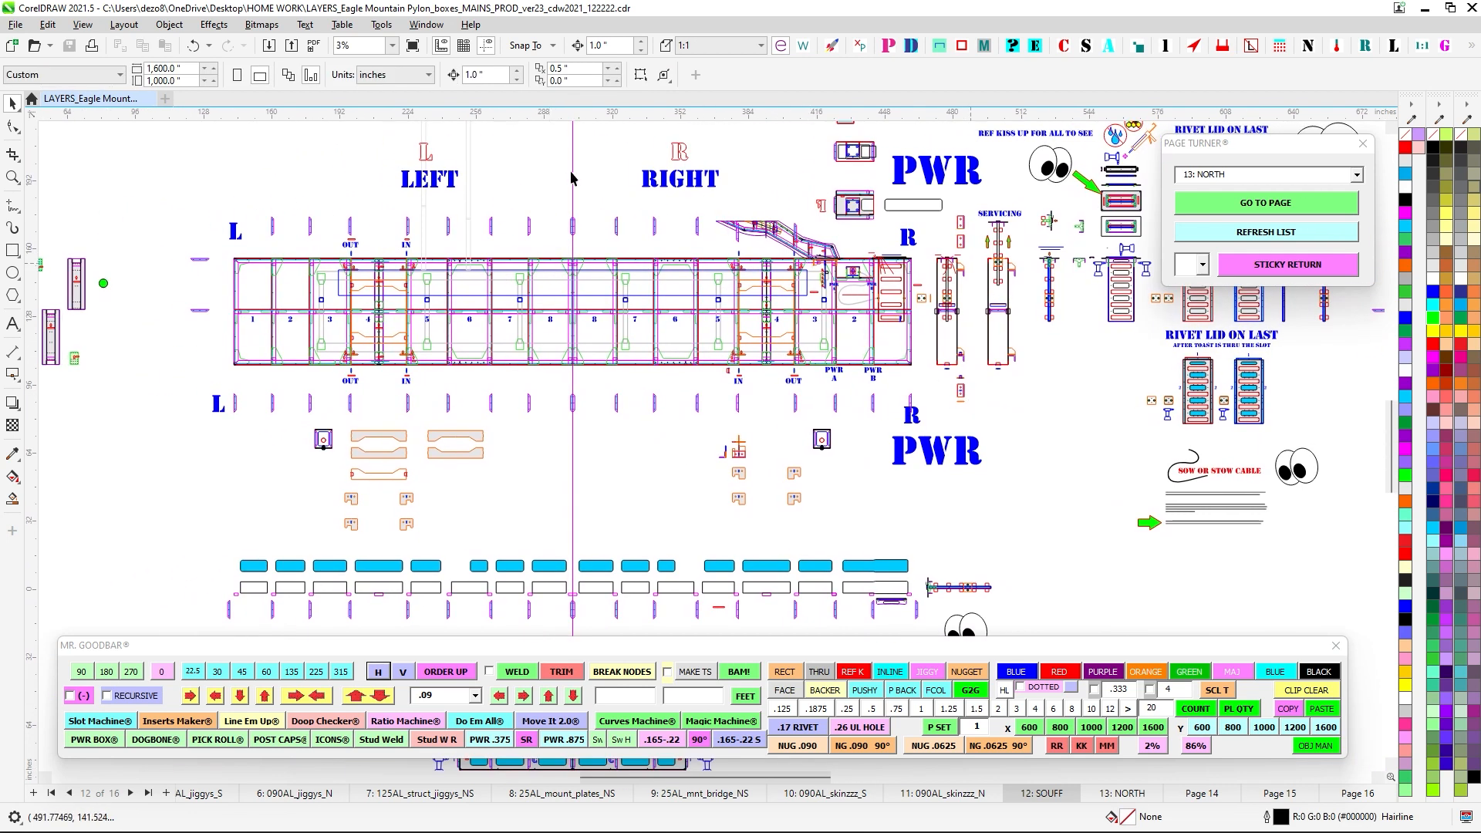
# Select the vertical centre line through the SOUFF main assembly and examine the small panels below the L, R and PWR labels.
pyautogui.scroll(-2, 571, 178)
pyautogui.click(631, 197)
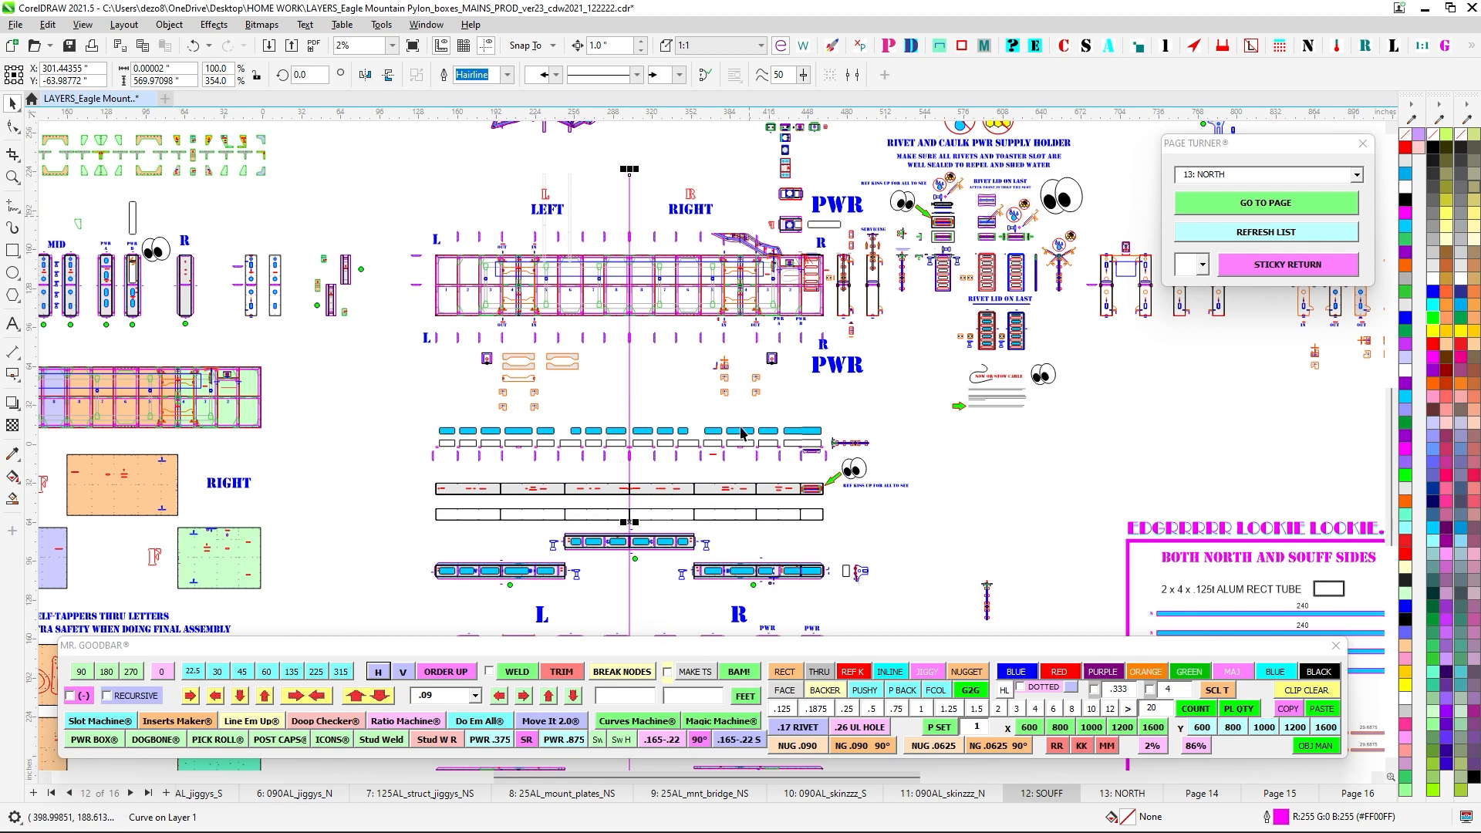
pyautogui.scroll(2, 740, 432)
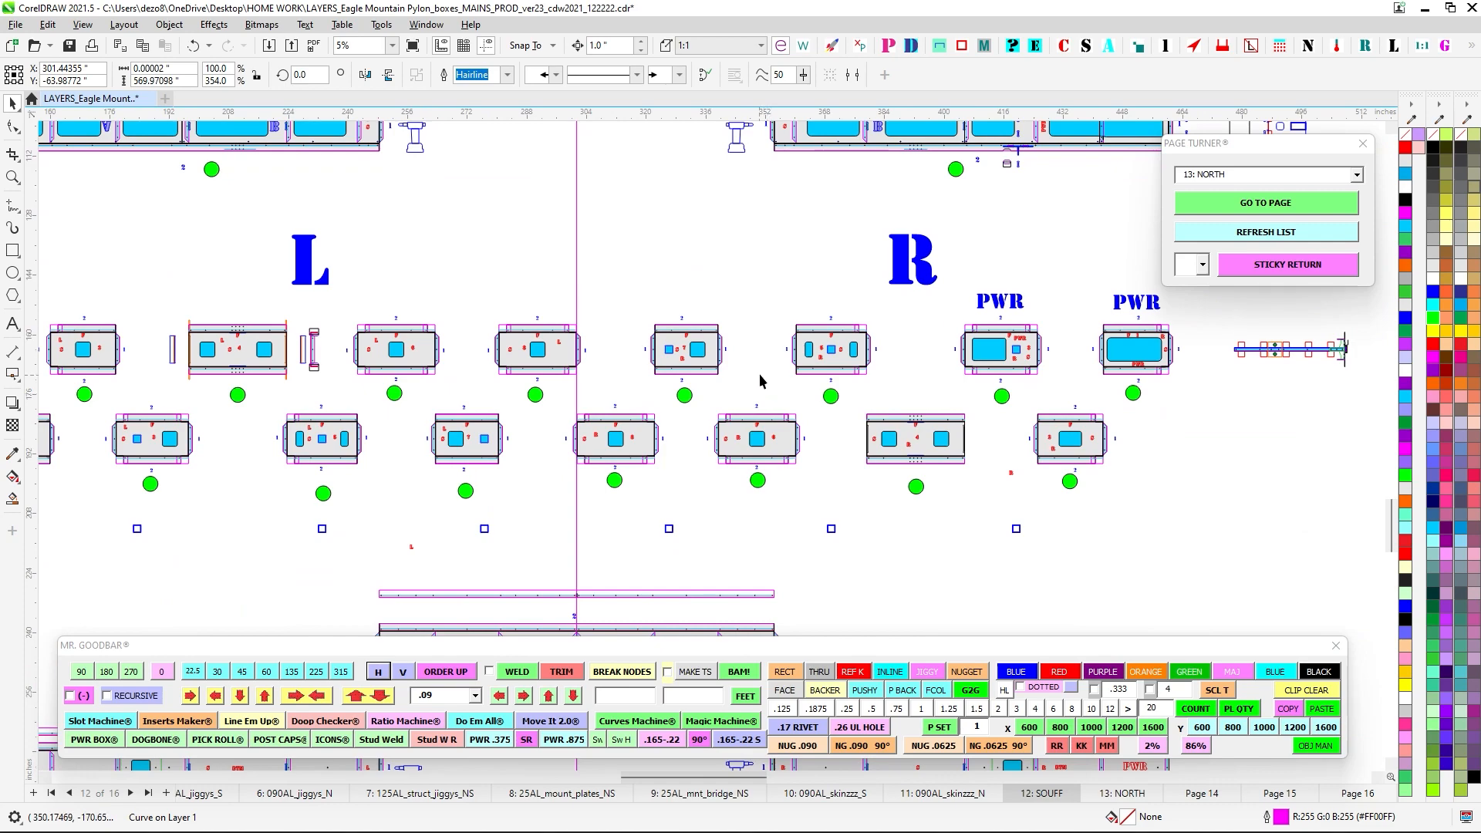
# Box-select the upright panel marked QTY 10 in the row above the coloured assembly.
pyautogui.scroll(-4, 768, 322)
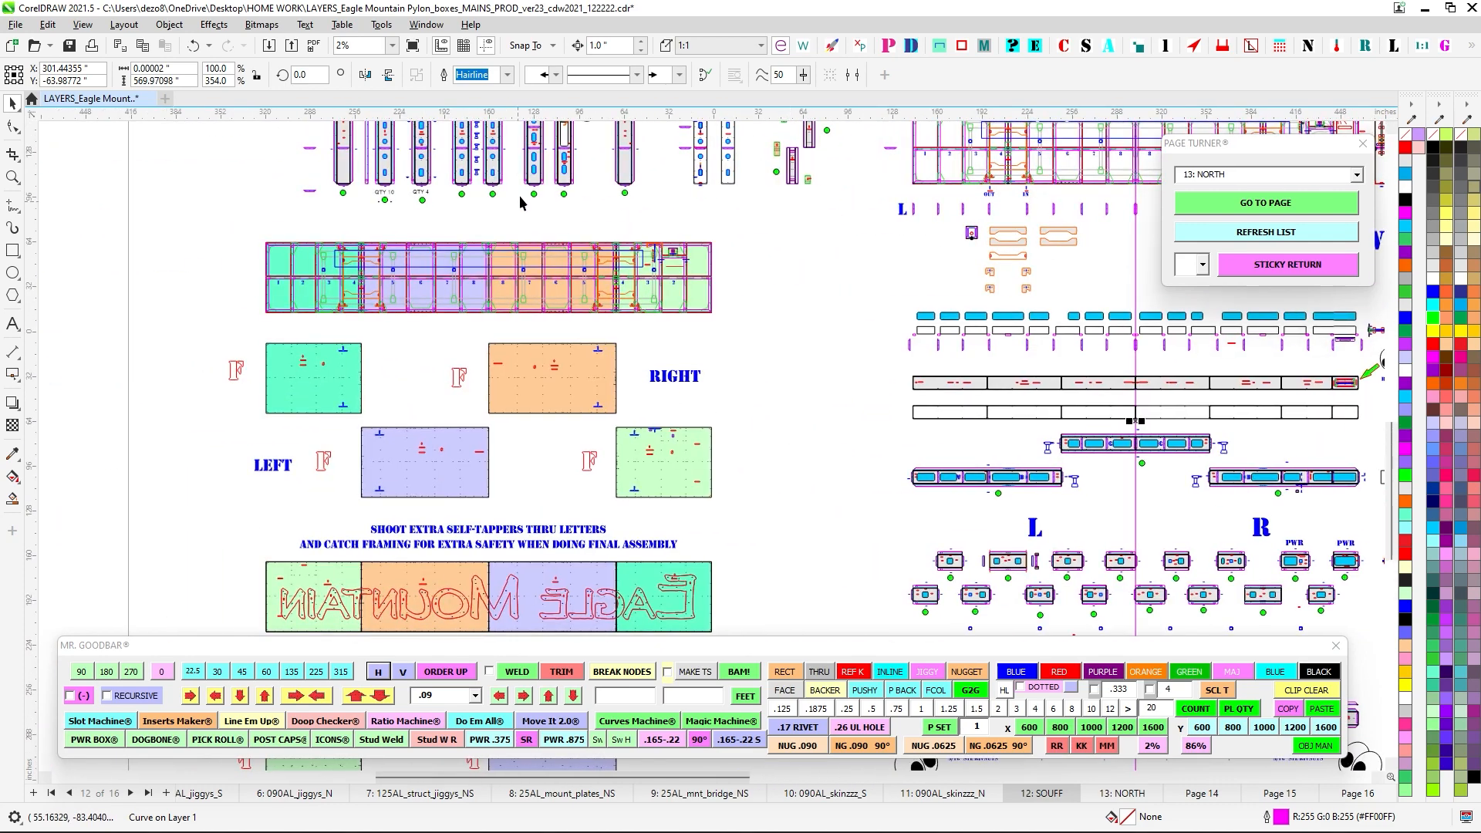
pyautogui.scroll(4, 426, 297)
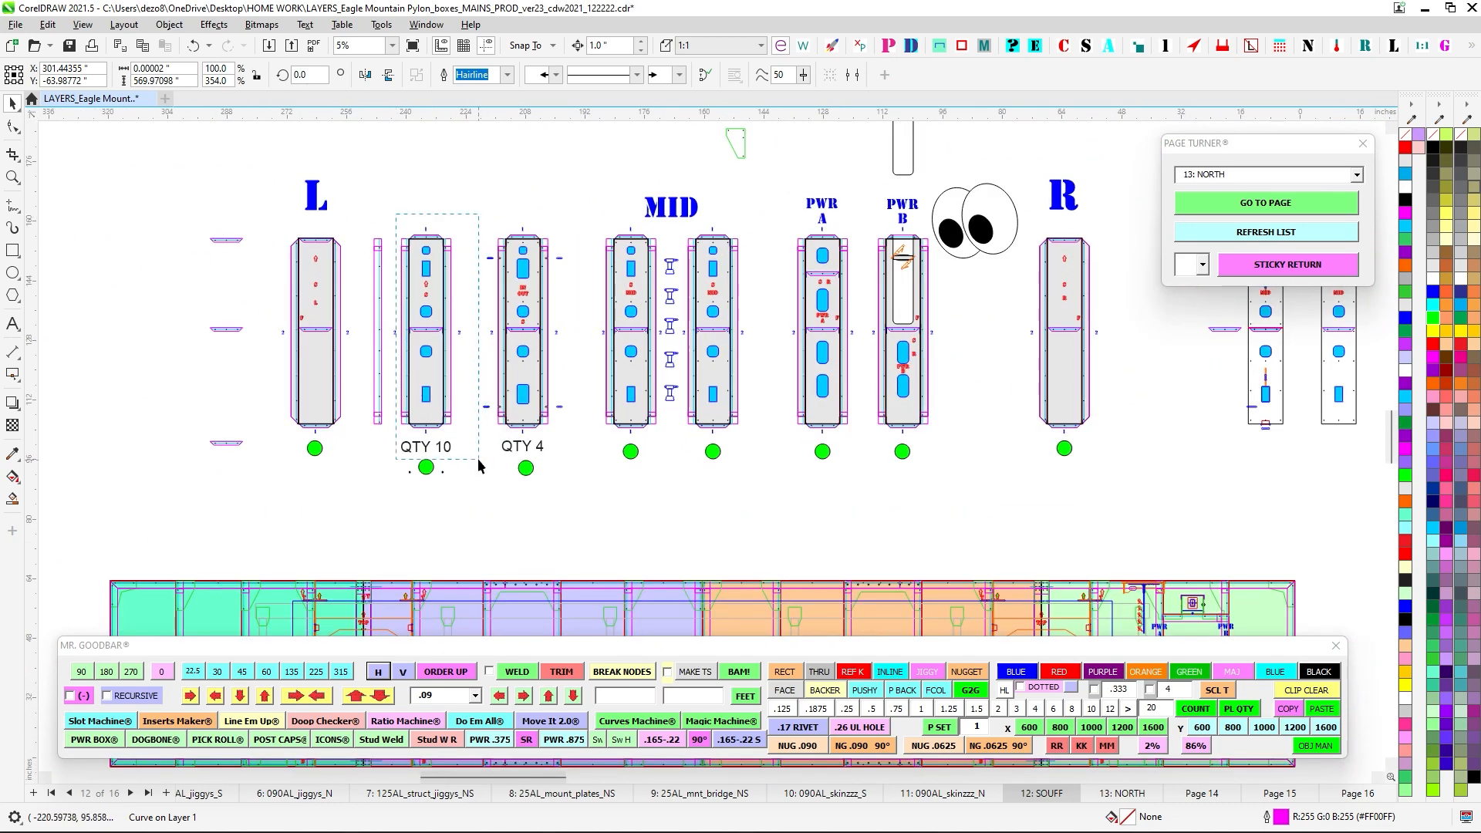
pyautogui.moveTo(478, 459); pyautogui.dragTo(479, 447)
# Return to the main assembly and box-select the OUT and IN labels below left bay 4.
pyautogui.scroll(-4, 480, 448)
pyautogui.moveTo(1173, 505)
pyautogui.mouseDown()
pyautogui.moveTo(651, 436)
pyautogui.moveTo(392, 422)
pyautogui.mouseUp()
pyautogui.scroll(1, 562, 324)
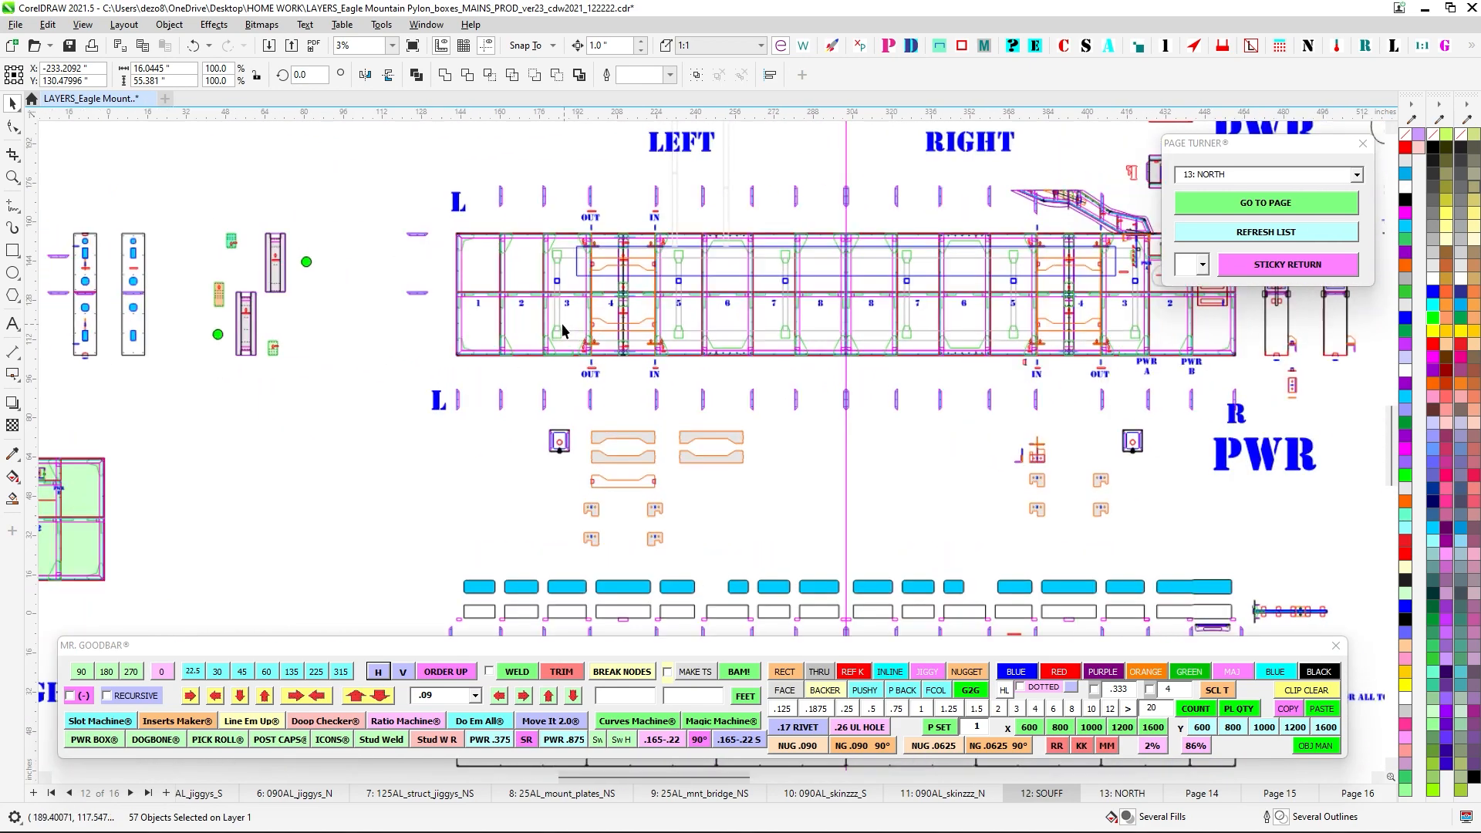
pyautogui.scroll(1, 563, 330)
pyautogui.scroll(3, 571, 339)
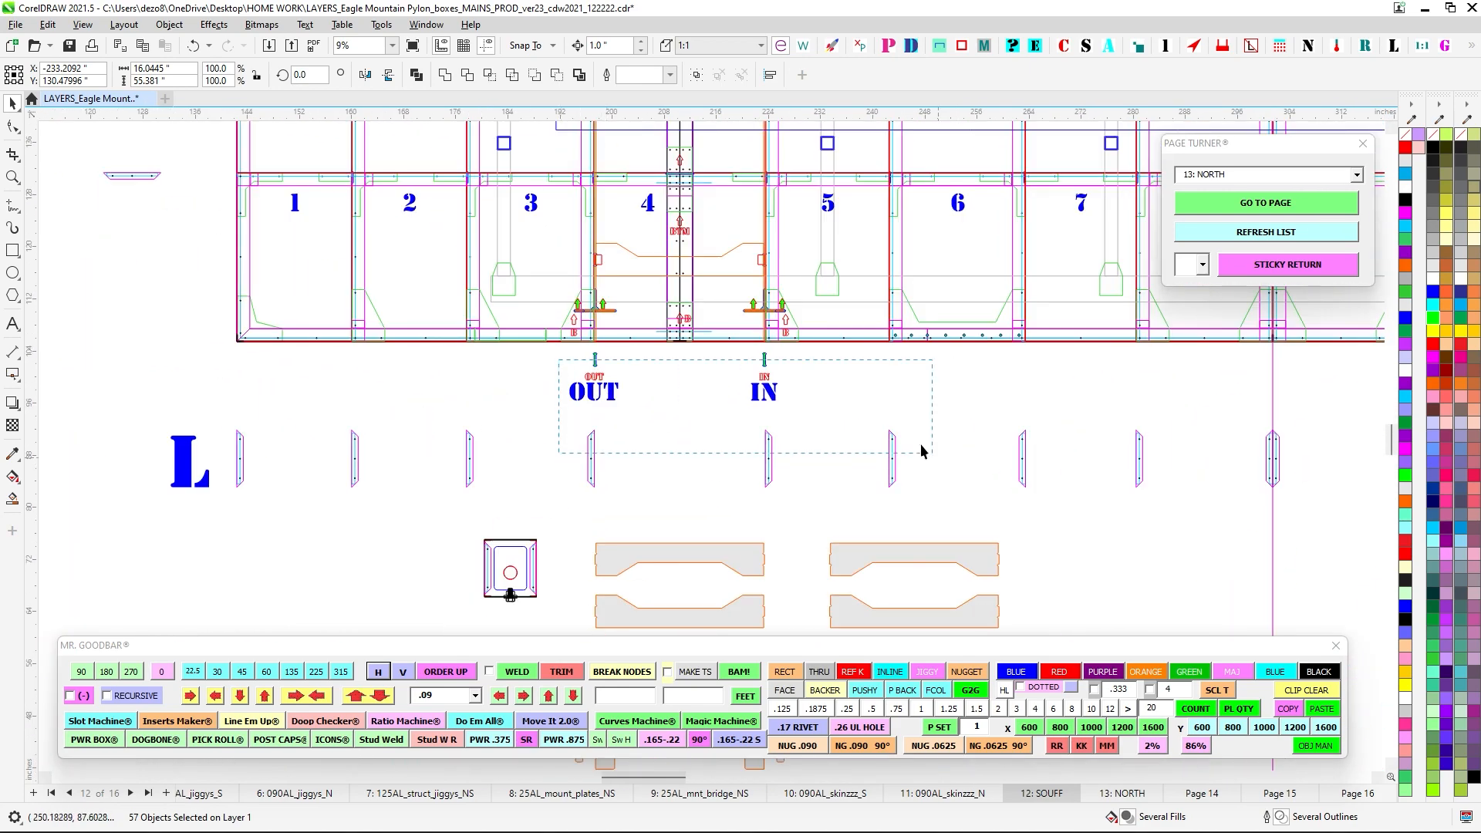
pyautogui.moveTo(921, 445); pyautogui.dragTo(917, 442)
# Examine the IN/OUT marking on the upright QTY 4 panel beside the QTY 10 panel.
pyautogui.scroll(-3, 875, 426)
pyautogui.moveTo(387, 405); pyautogui.dragTo(1186, 435)
pyautogui.scroll(2, 519, 412)
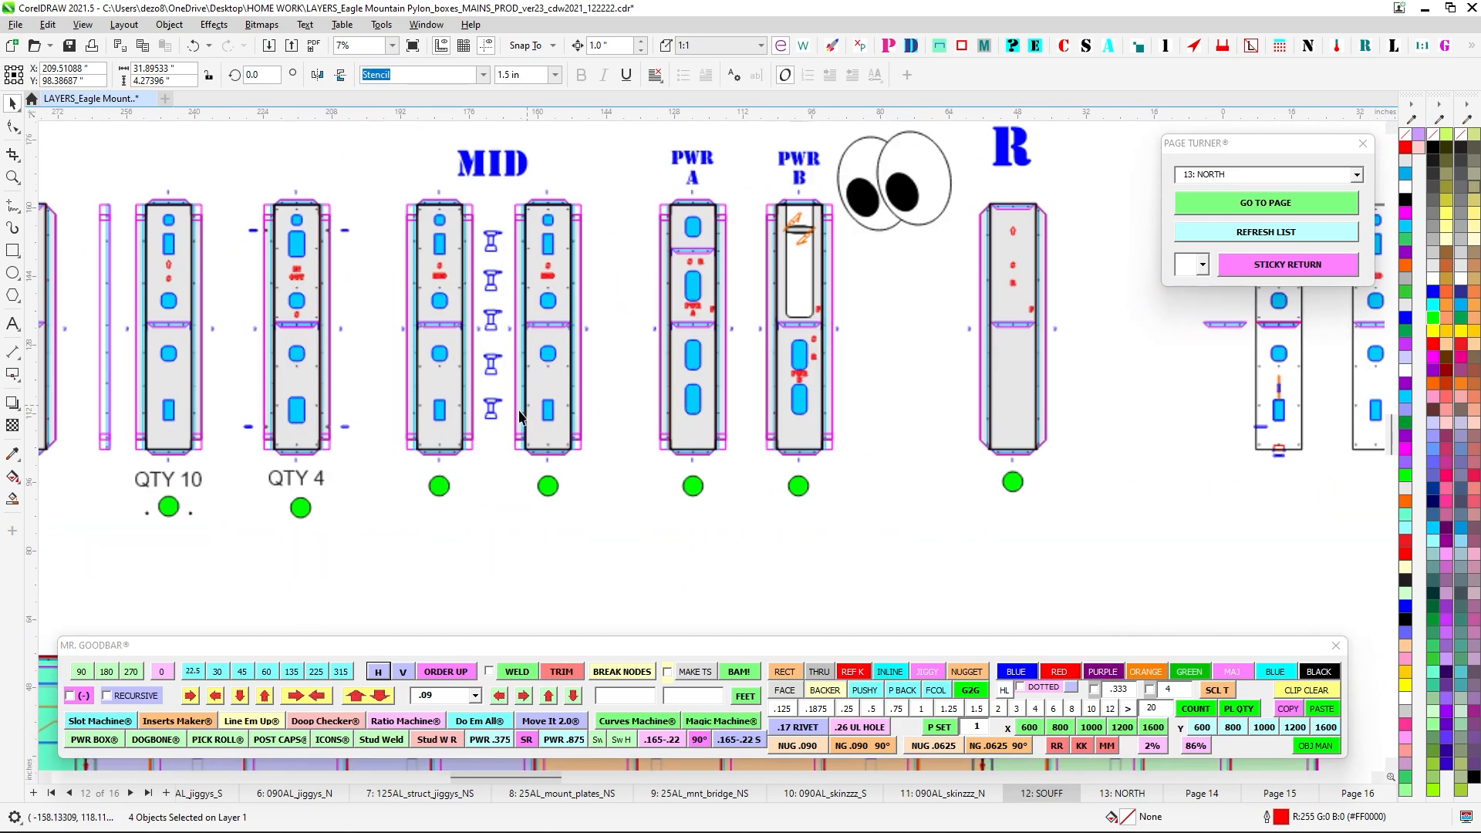
pyautogui.scroll(2, 519, 417)
pyautogui.moveTo(278, 299); pyautogui.dragTo(687, 313)
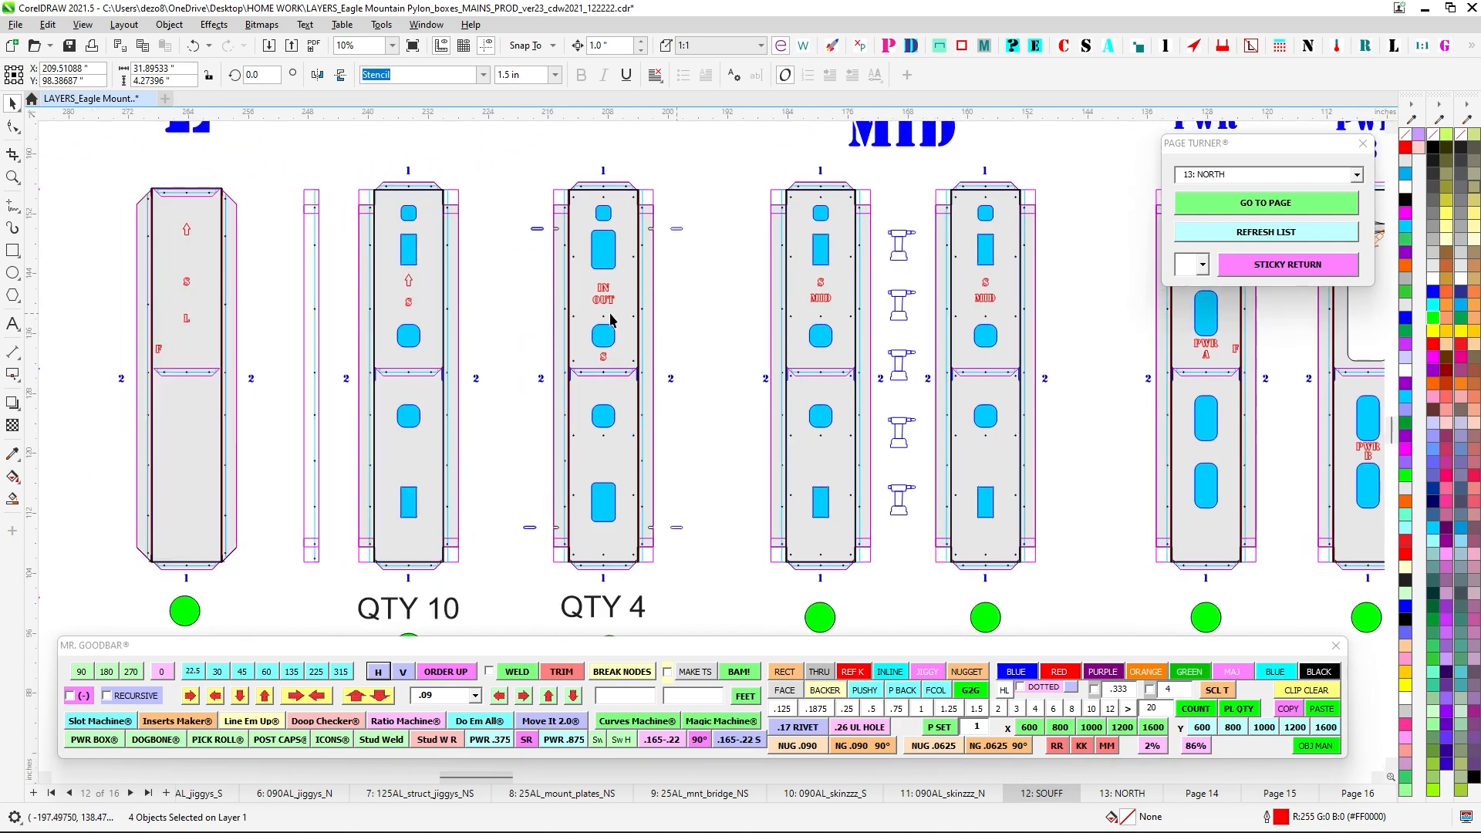
# Examine the separate upright IN and OUT mount panels and compare their markings with the combined IN/OUT panel beside them.
pyautogui.scroll(-8, 632, 358)
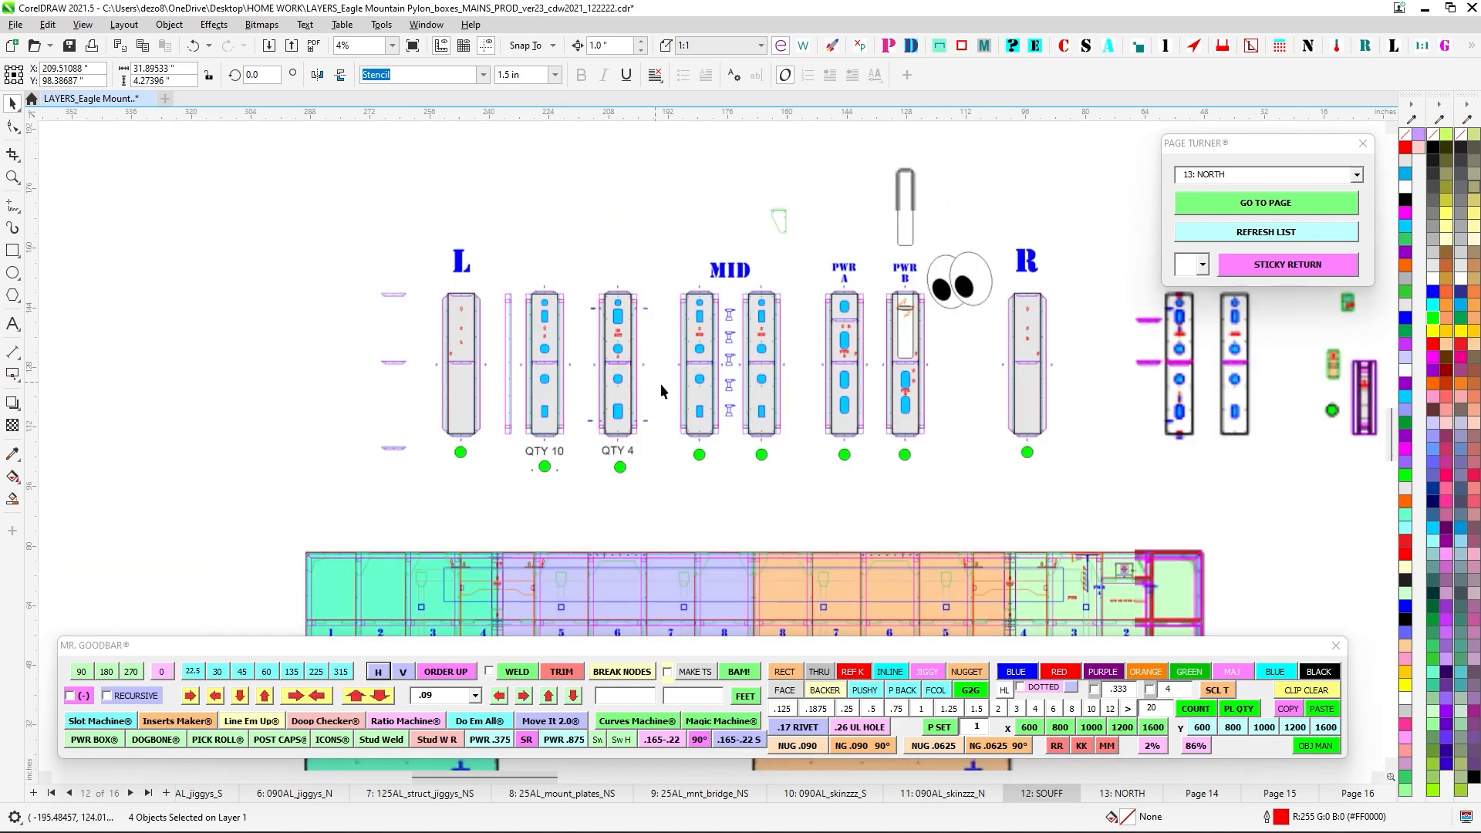
pyautogui.moveTo(1157, 385); pyautogui.dragTo(185, 324)
pyautogui.scroll(1, 1112, 332)
pyautogui.scroll(7, 1112, 331)
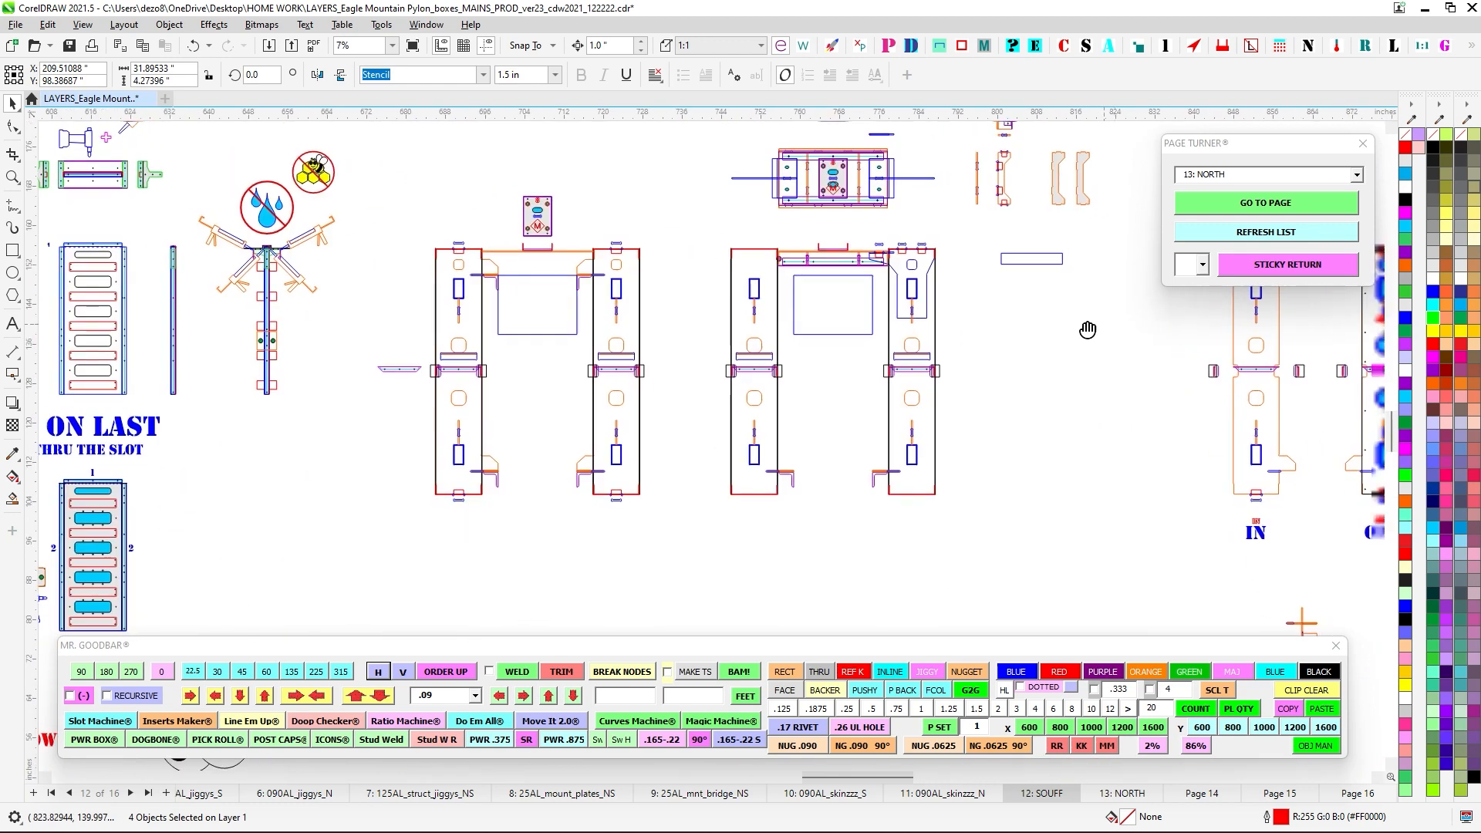
pyautogui.scroll(-1, 830, 258)
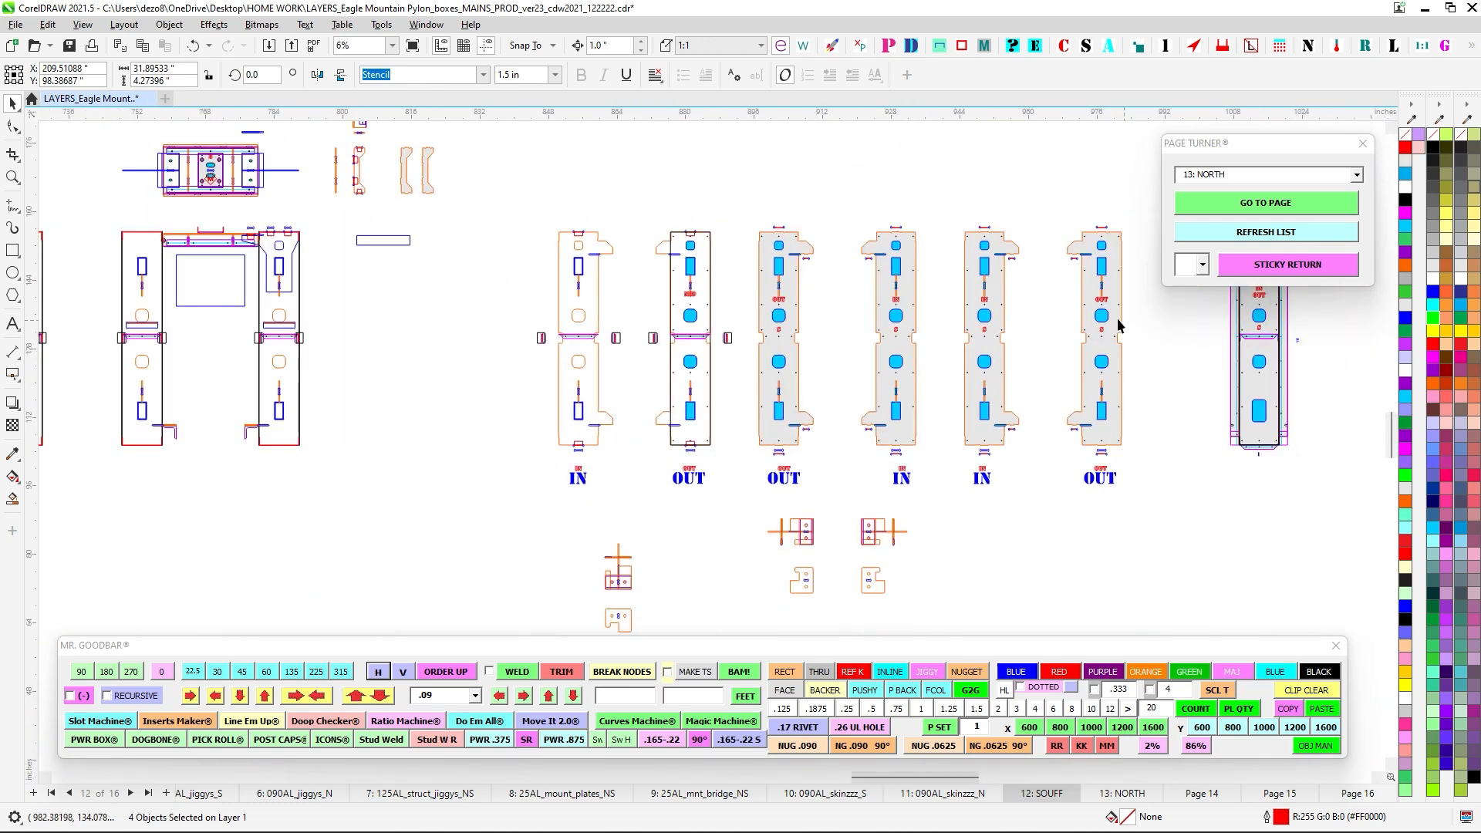
pyautogui.scroll(-1, 1118, 326)
pyautogui.scroll(5, 1190, 328)
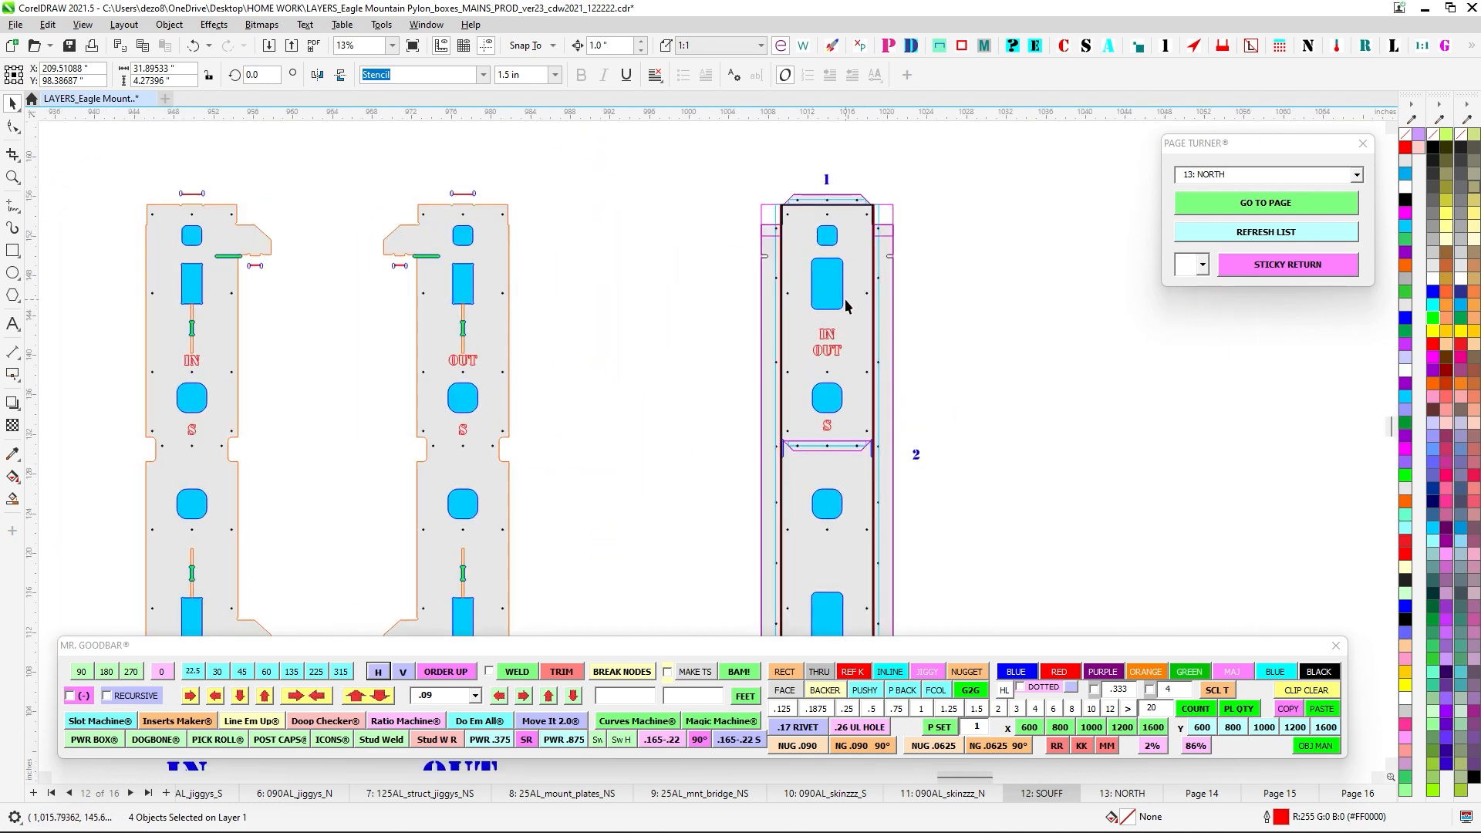
pyautogui.scroll(-1, 838, 321)
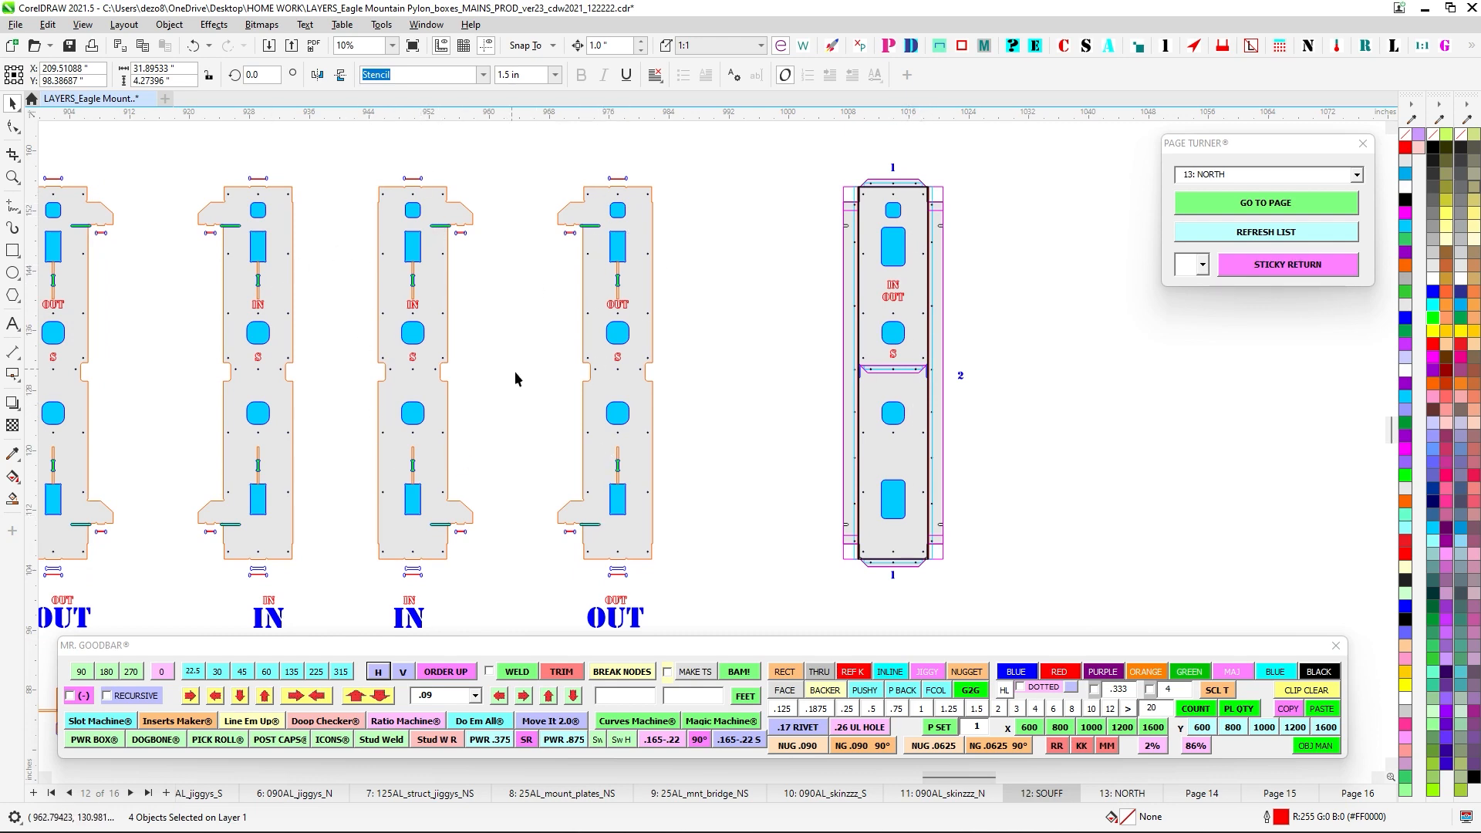
# Examine right bay 4 of the main assembly from its upper mount brackets down to the IN and OUT labels below.
pyautogui.scroll(-5, 610, 391)
pyautogui.moveTo(533, 382); pyautogui.dragTo(1142, 389)
pyautogui.moveTo(533, 385); pyautogui.dragTo(1234, 402)
pyautogui.scroll(2, 768, 362)
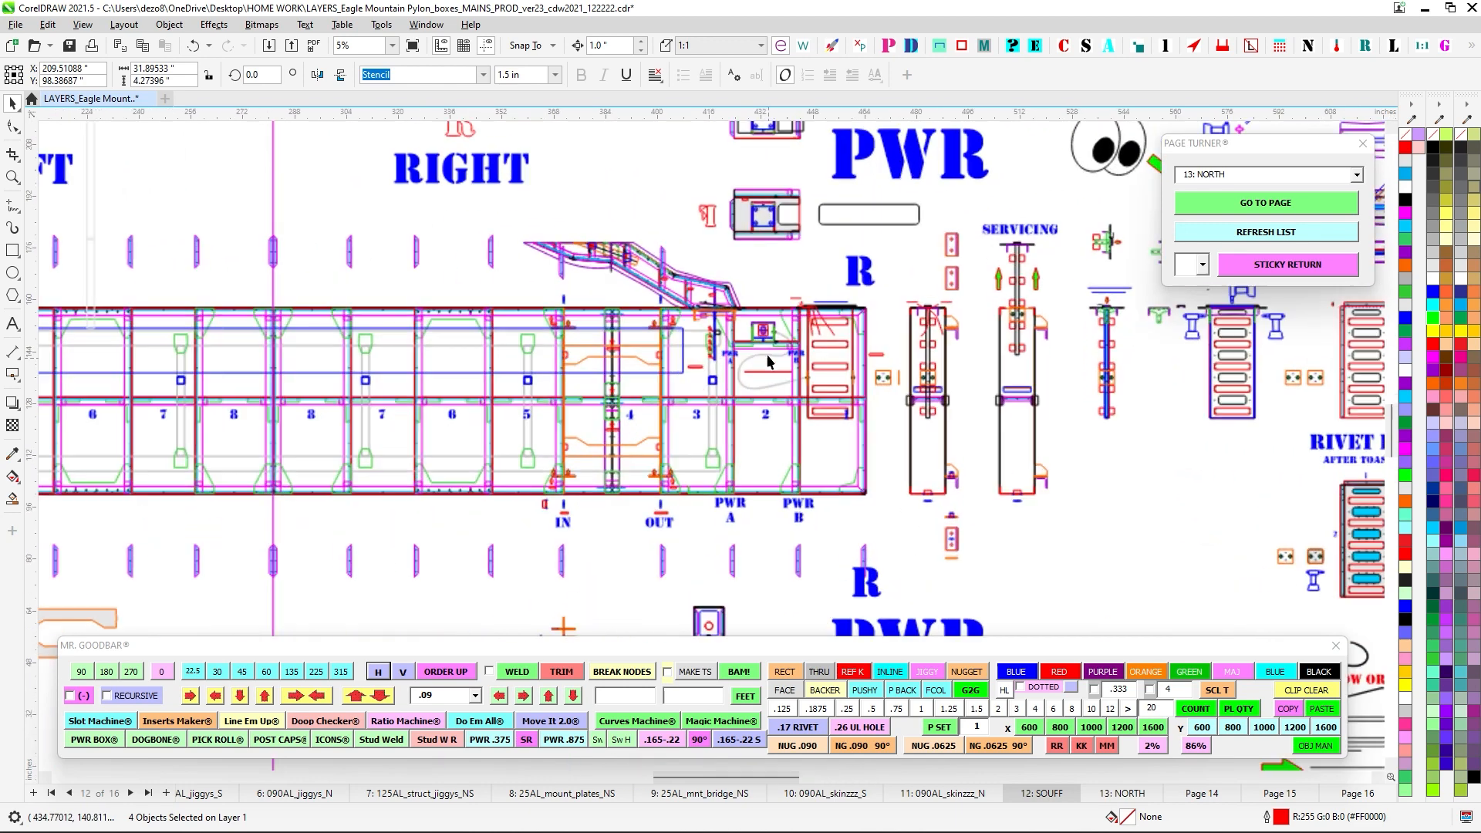
pyautogui.scroll(2, 768, 362)
pyautogui.scroll(2, 451, 338)
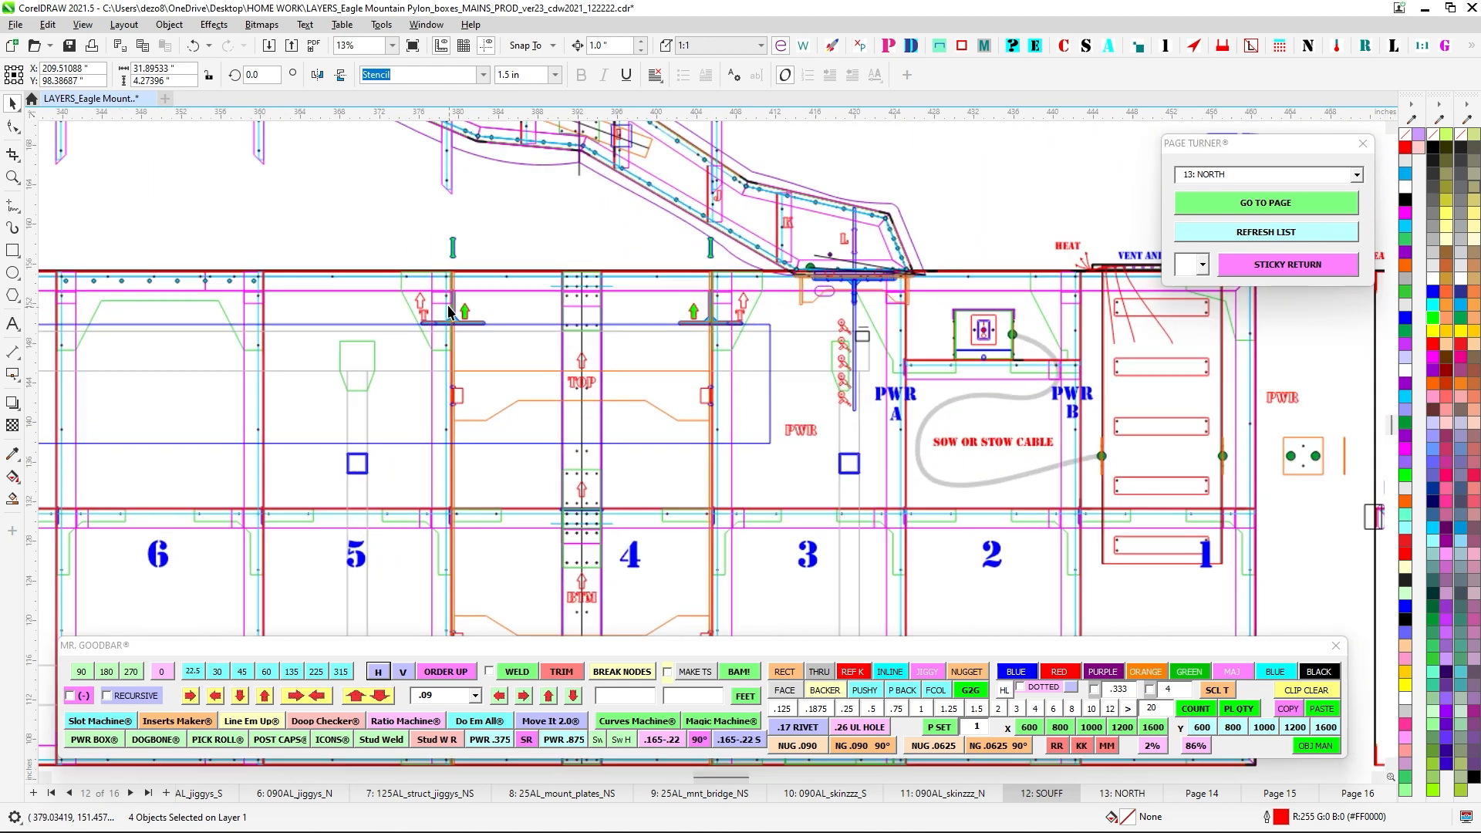
pyautogui.scroll(-1, 568, 299)
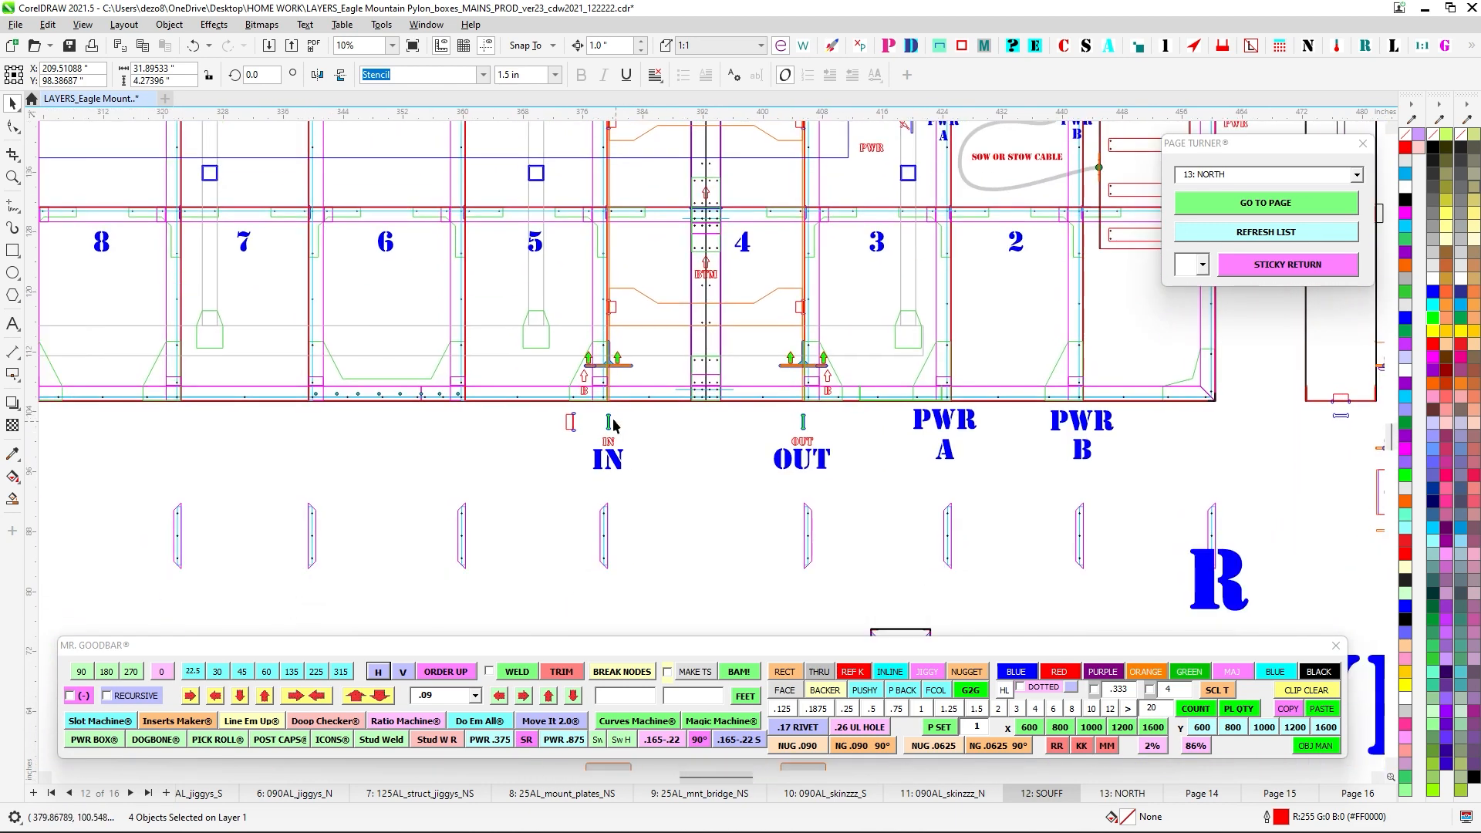
pyautogui.scroll(-1, 584, 458)
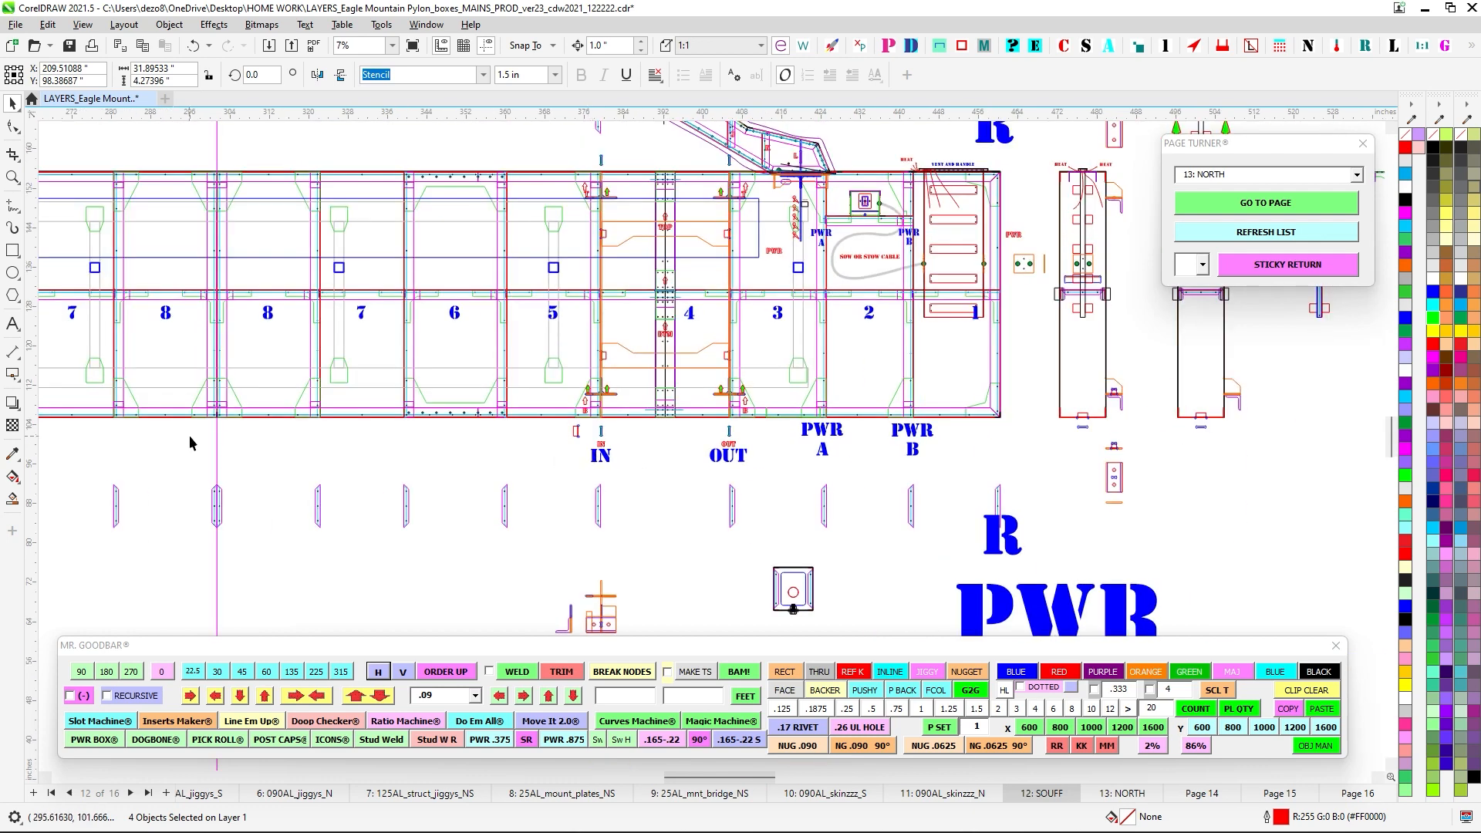
# Box-select the small green part and red marking just above the OUT label below right bay 4.
pyautogui.scroll(2, 726, 454)
pyautogui.moveTo(696, 400); pyautogui.dragTo(815, 539)
pyautogui.scroll(-1, 811, 472)
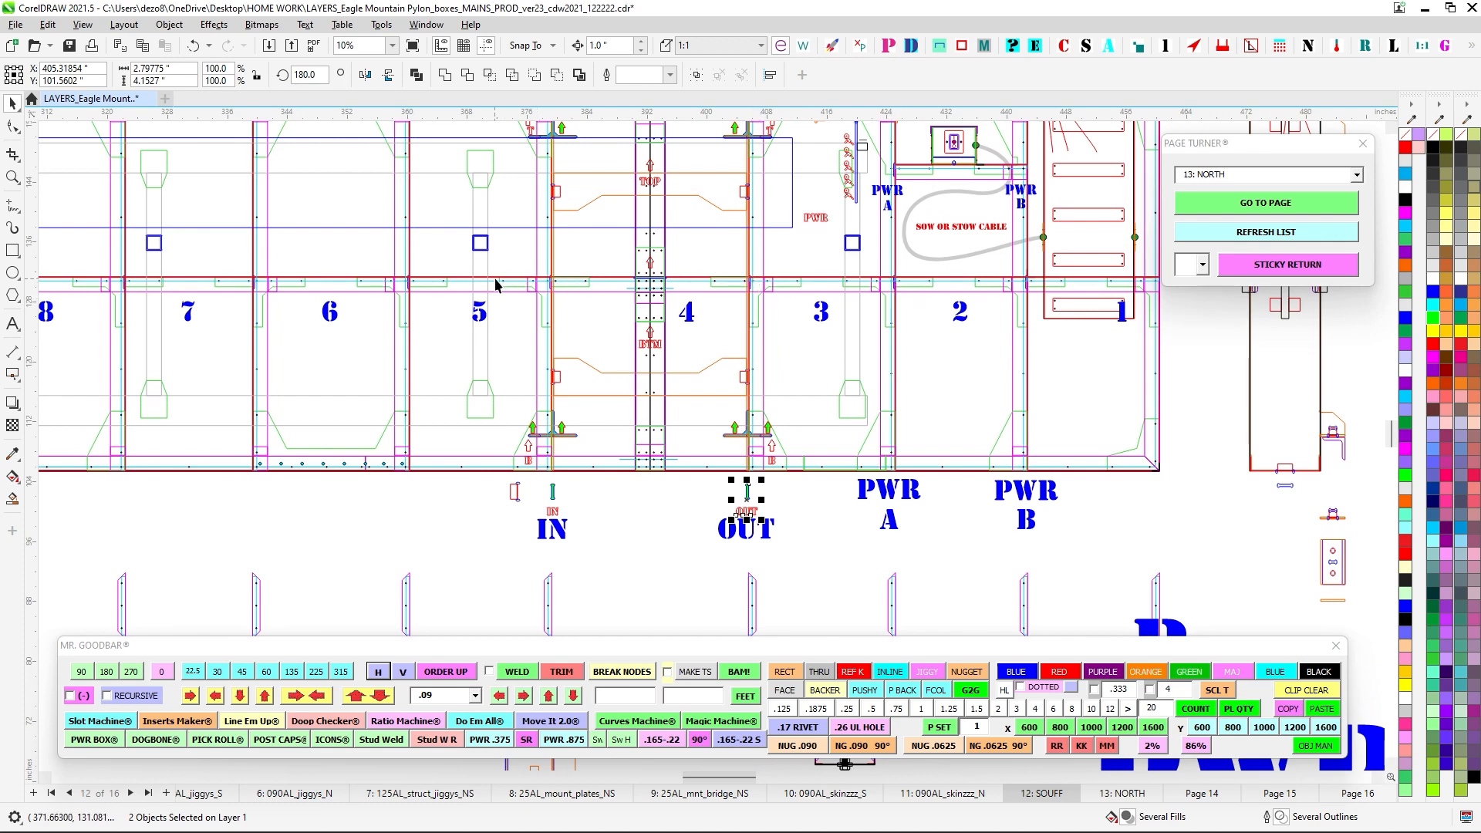
# Select the upper orange mount bridge plate in right bay 4 and examine its shape and end connections.
pyautogui.scroll(-3, 496, 286)
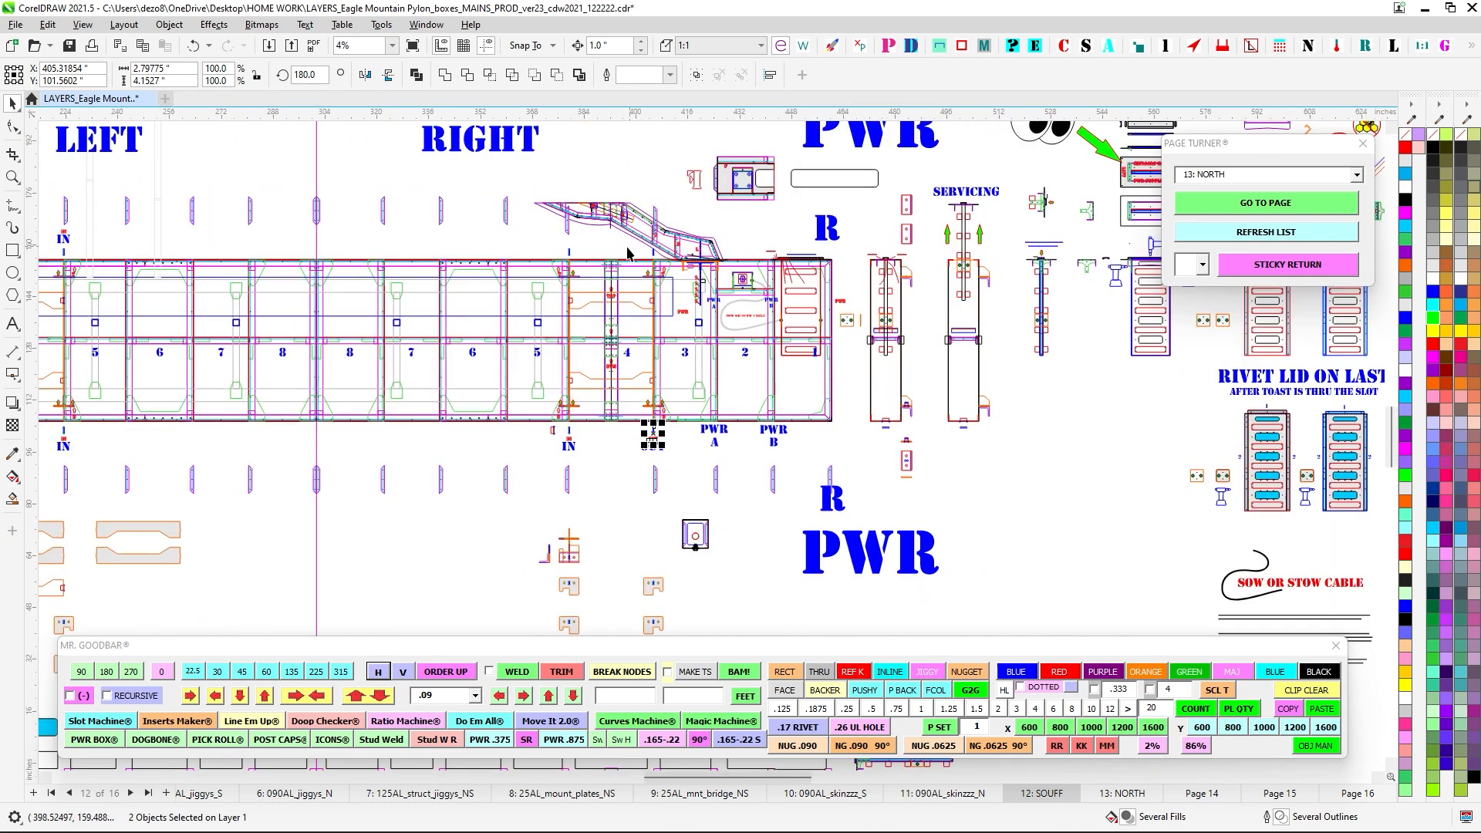
pyautogui.scroll(4, 627, 252)
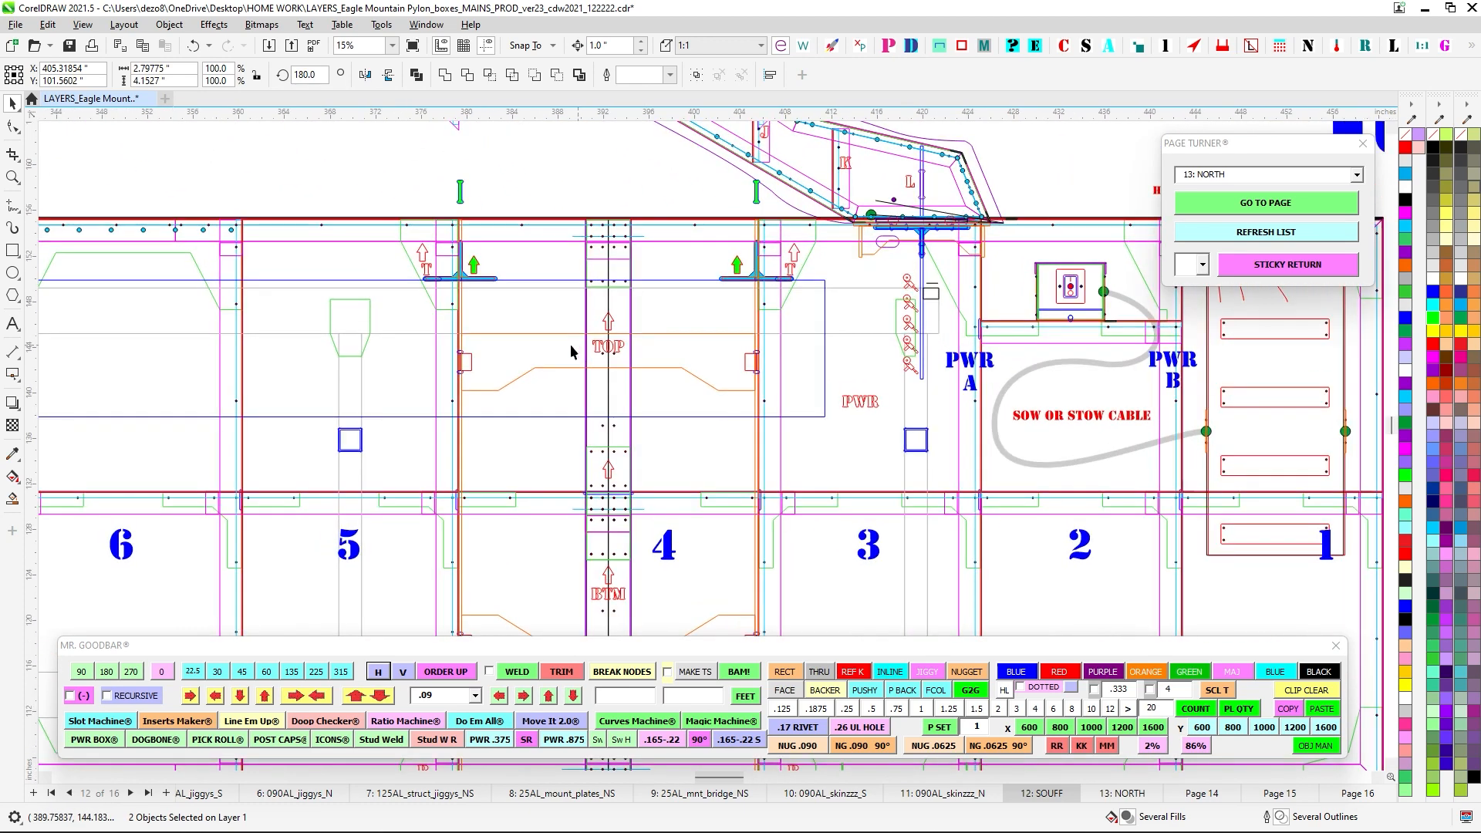
pyautogui.click(511, 382)
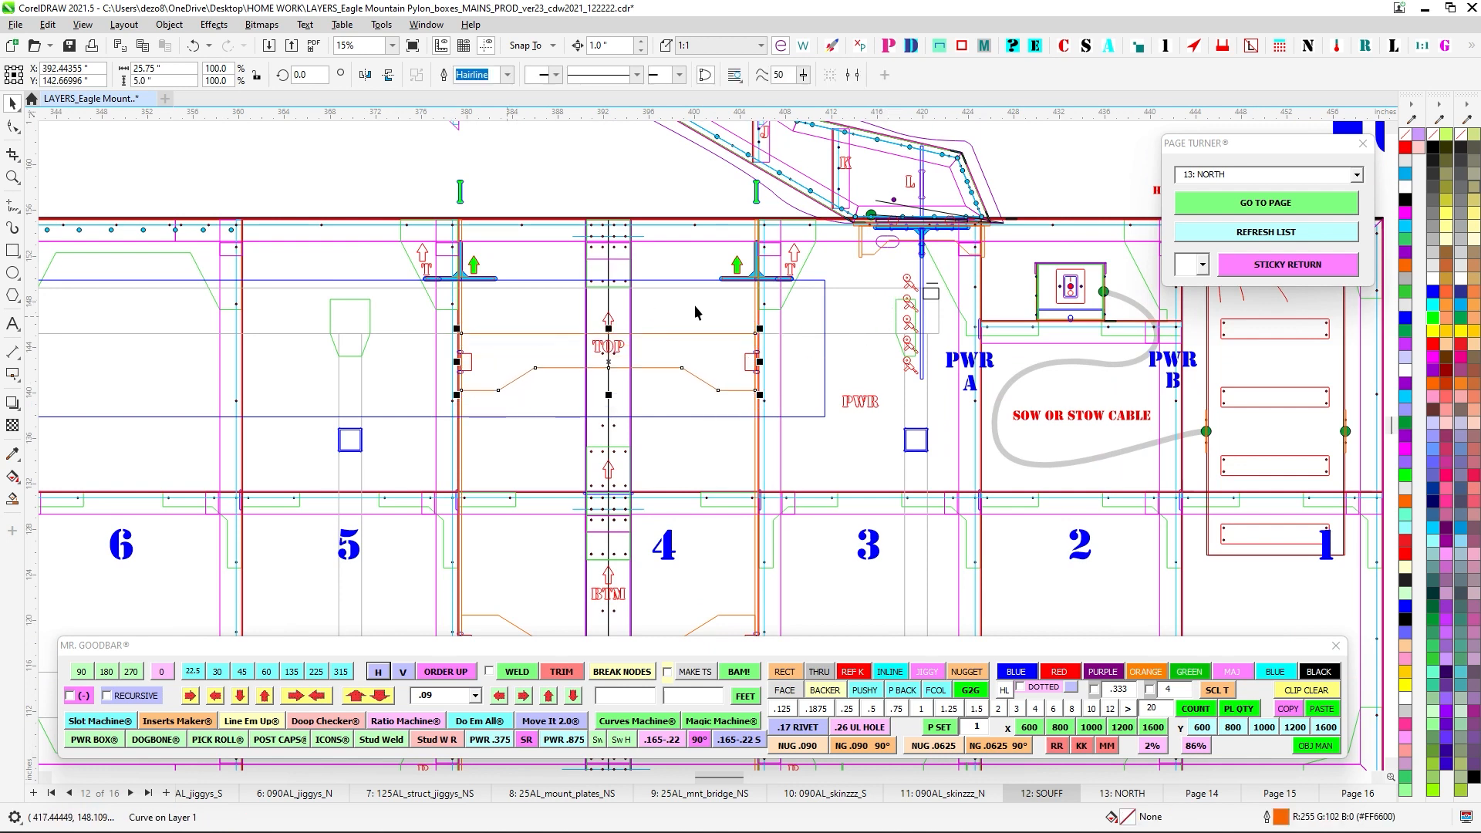
pyautogui.scroll(1, 664, 330)
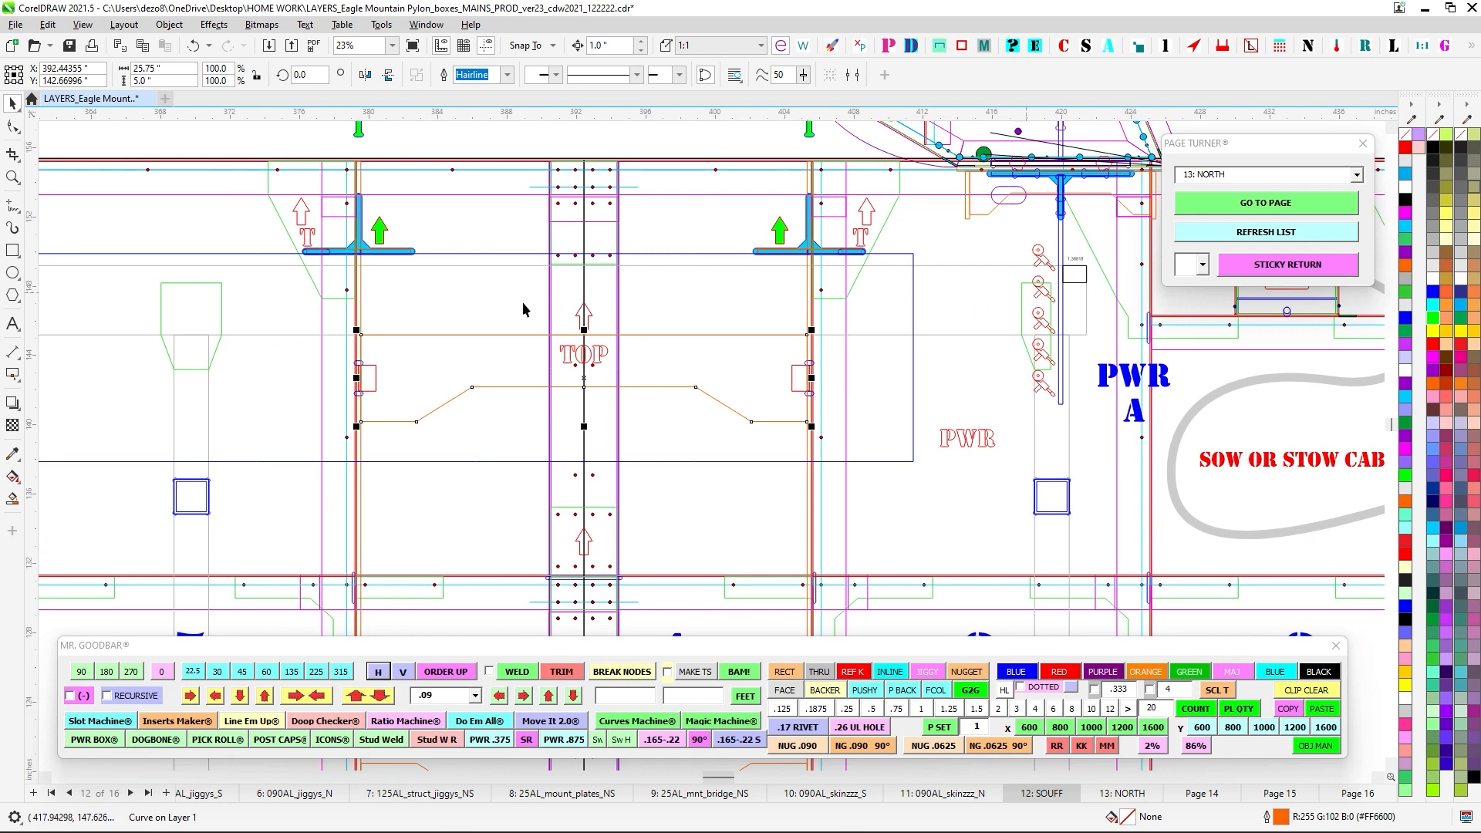
pyautogui.scroll(1, 408, 374)
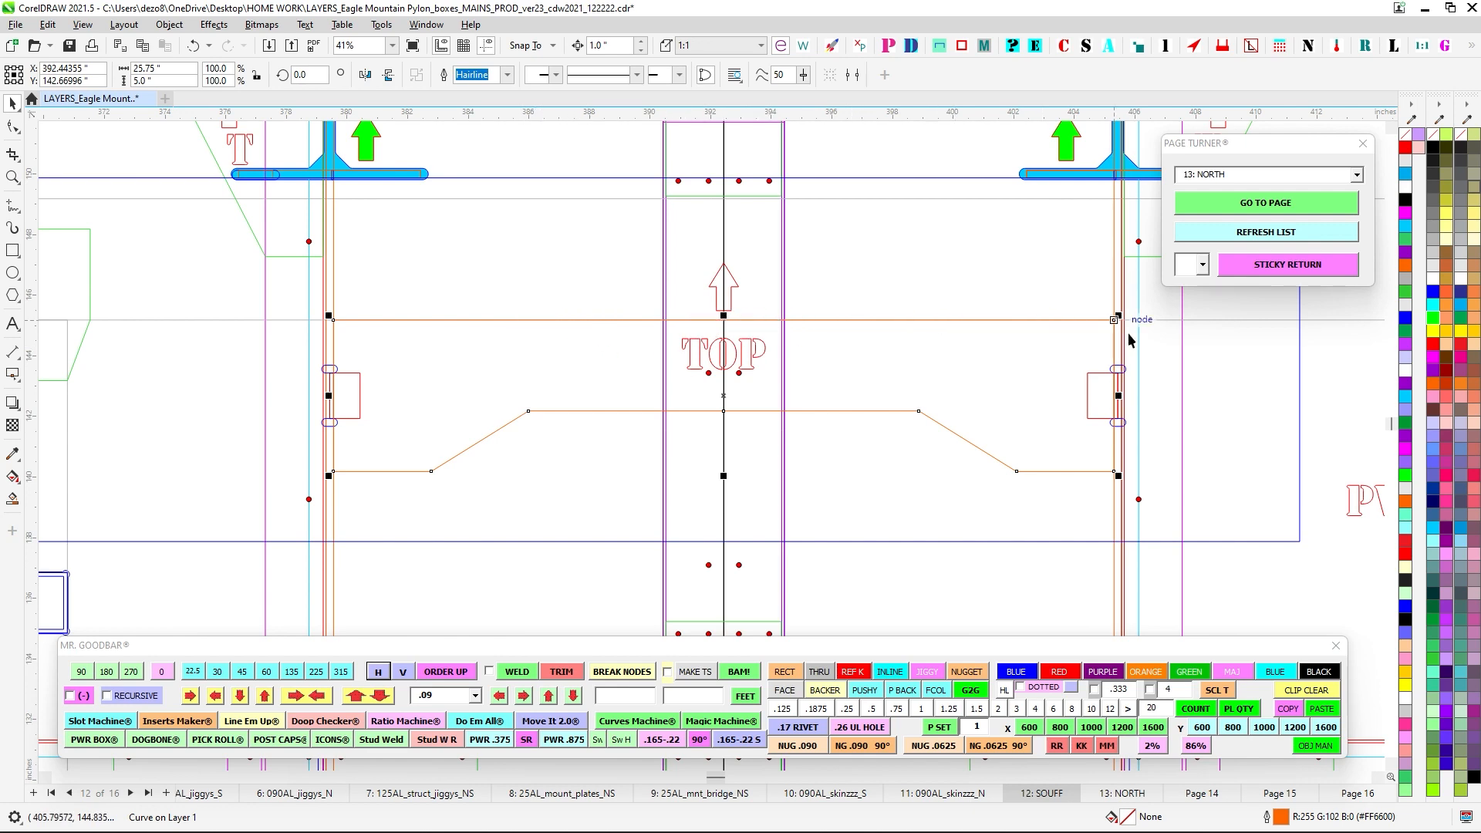
pyautogui.scroll(-3, 604, 321)
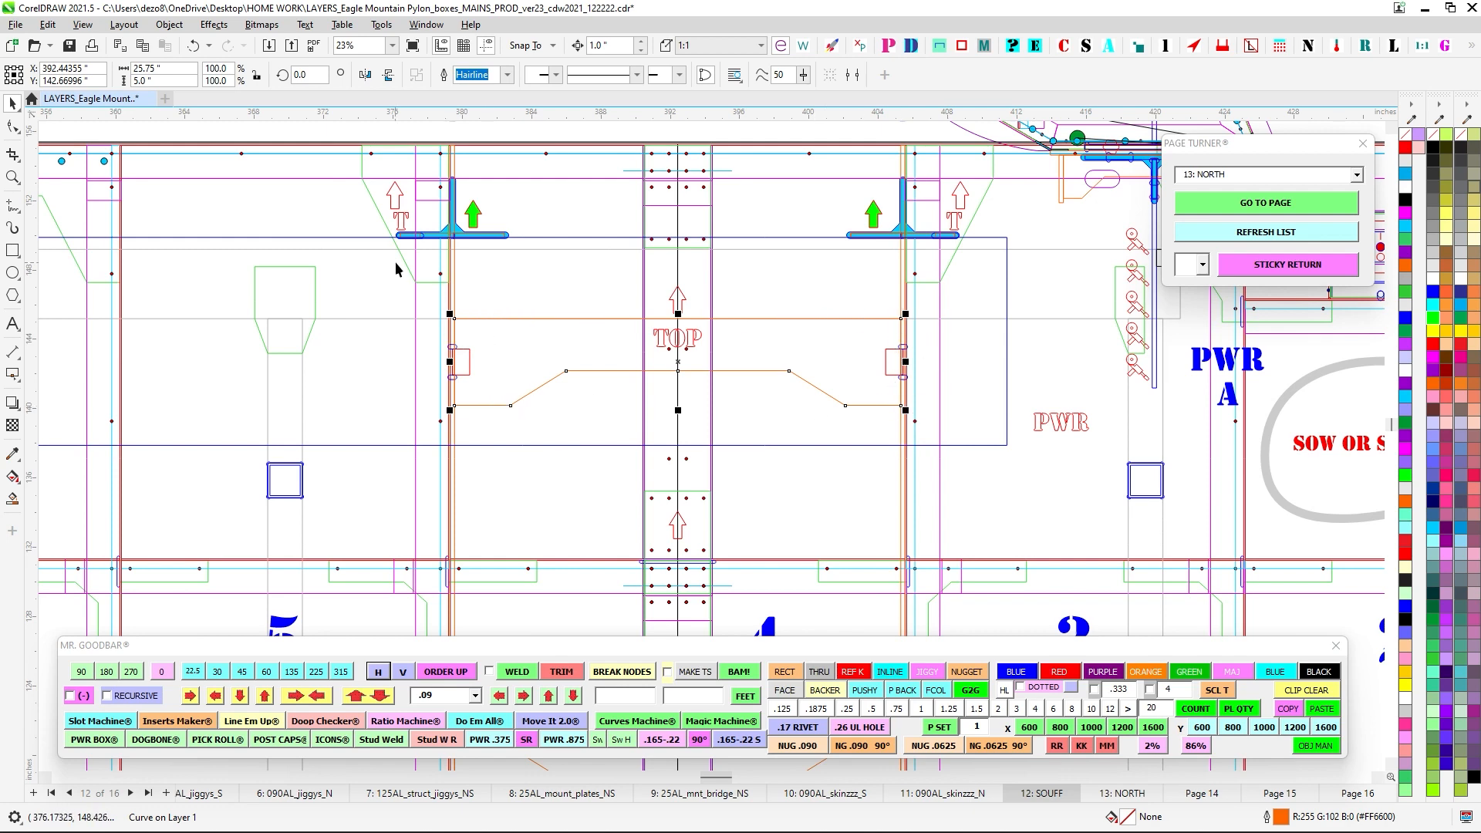
# Examine the lower bridge plate in right bay 4 and box-select the upper T-marked mount bracket on the bay 5 side.
pyautogui.scroll(-2, 628, 284)
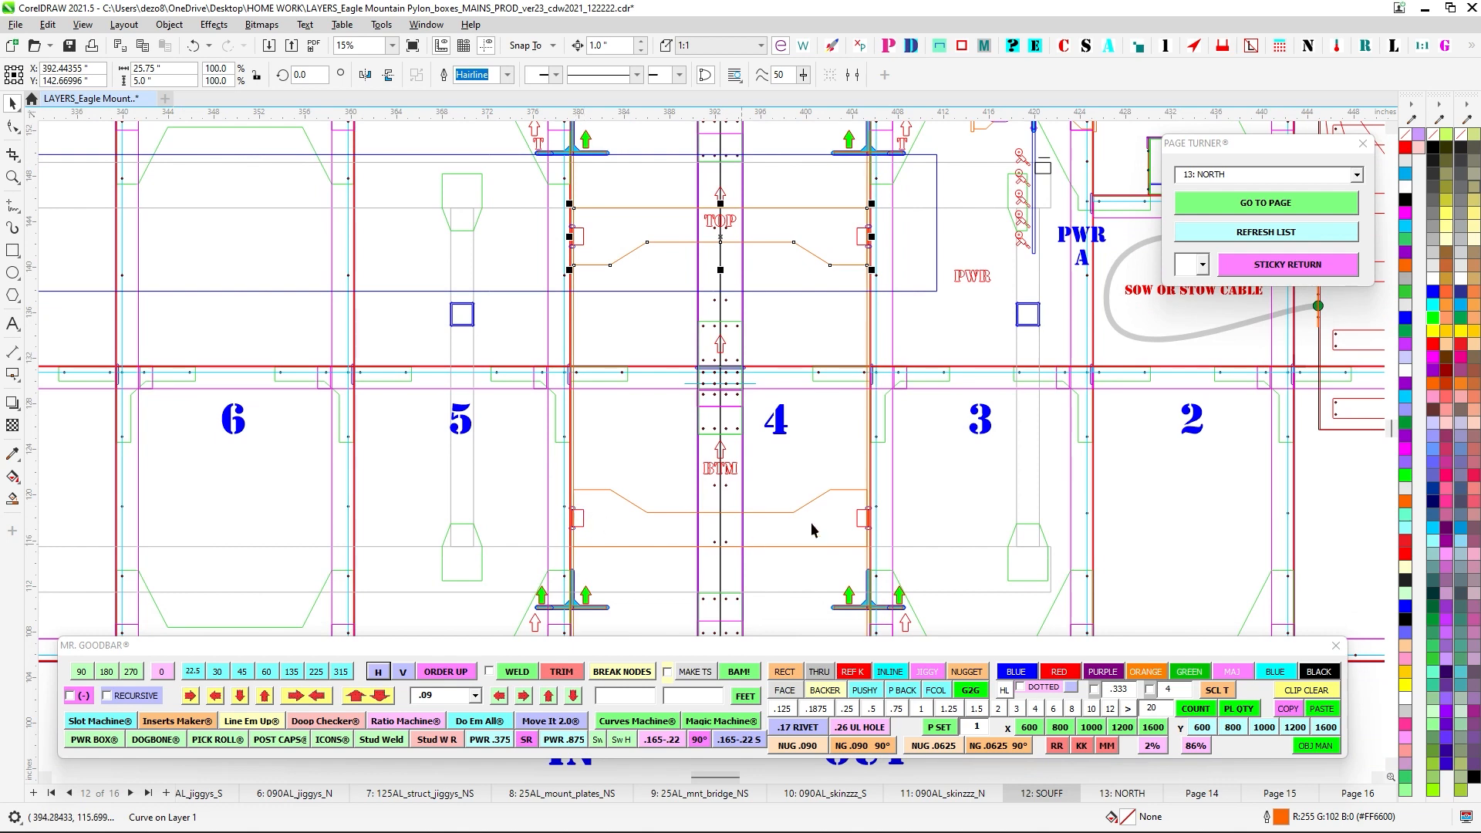
pyautogui.scroll(-2, 600, 350)
pyautogui.scroll(4, 651, 292)
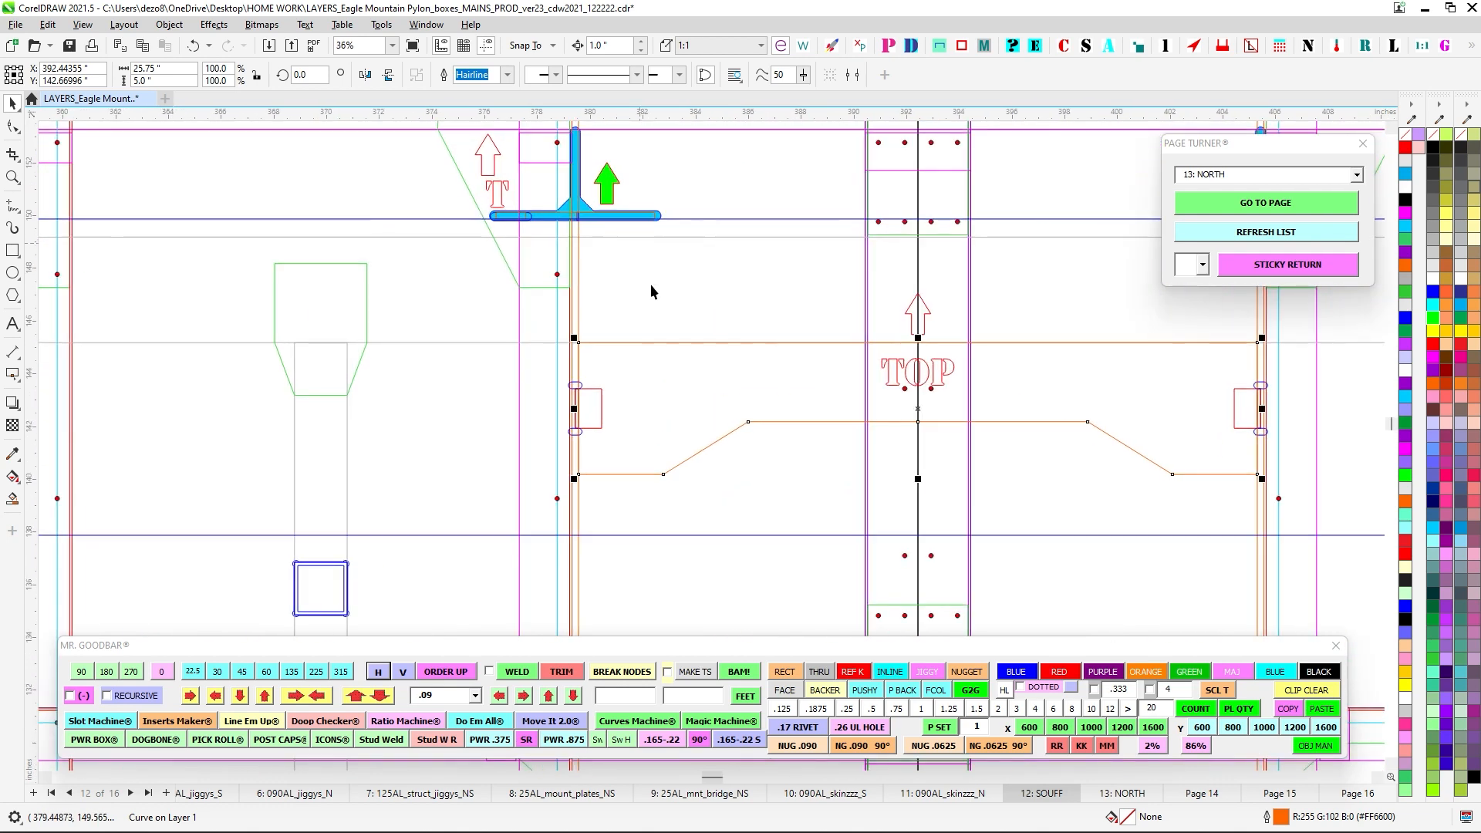
pyautogui.moveTo(520, 173); pyautogui.dragTo(447, 326)
pyautogui.moveTo(325, 270); pyautogui.dragTo(631, 422)
pyautogui.scroll(-3, 630, 416)
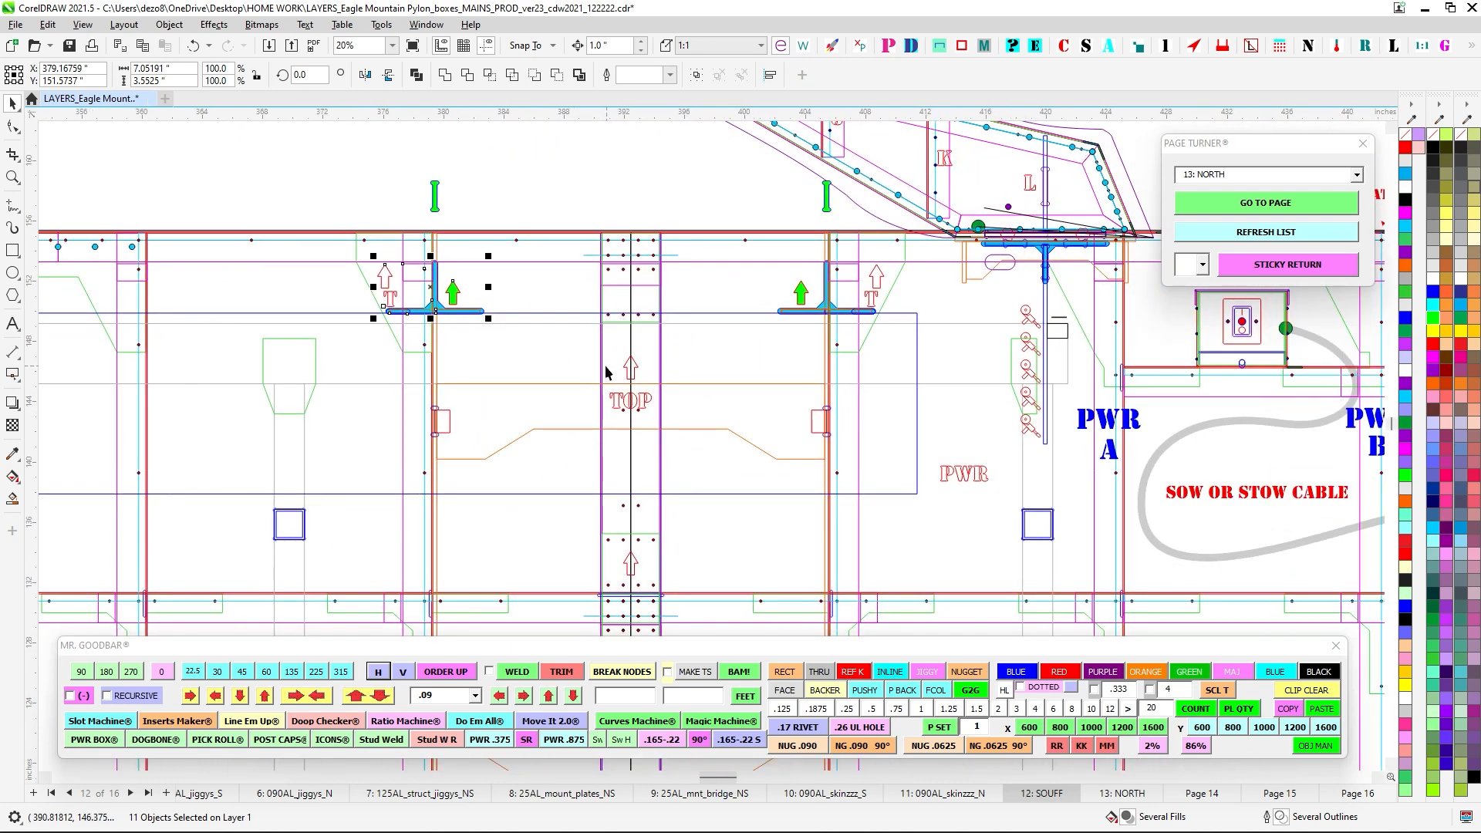
# Box-select the upper T-marked mount bracket on the bay 3 side of right bay 4 and clear the selection.
pyautogui.moveTo(828, 363); pyautogui.dragTo(815, 351)
pyautogui.moveTo(745, 241); pyautogui.dragTo(923, 361)
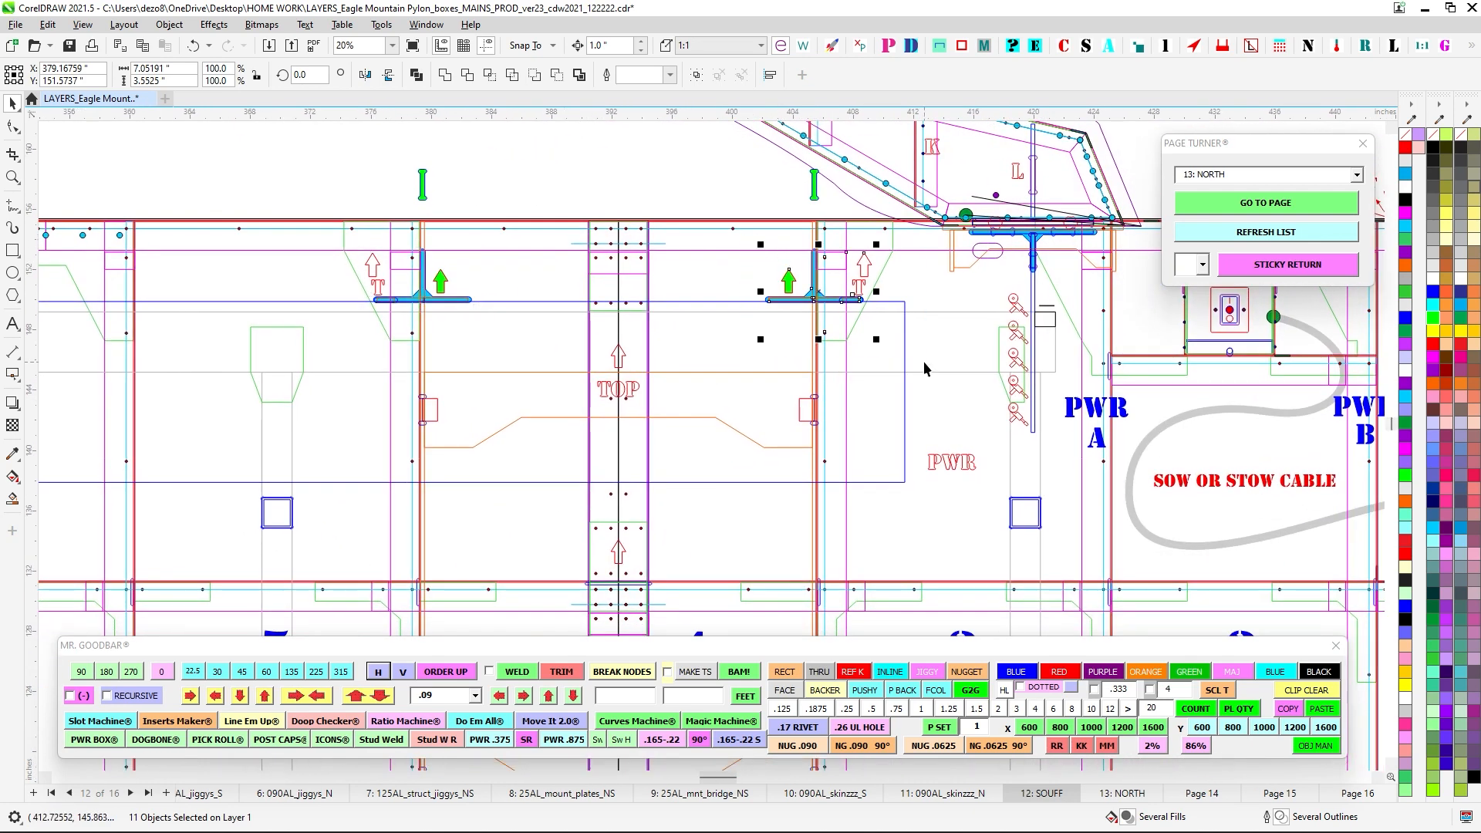
pyautogui.scroll(-1, 923, 361)
pyautogui.scroll(-1, 829, 374)
pyautogui.moveTo(767, 376); pyautogui.dragTo(762, 331)
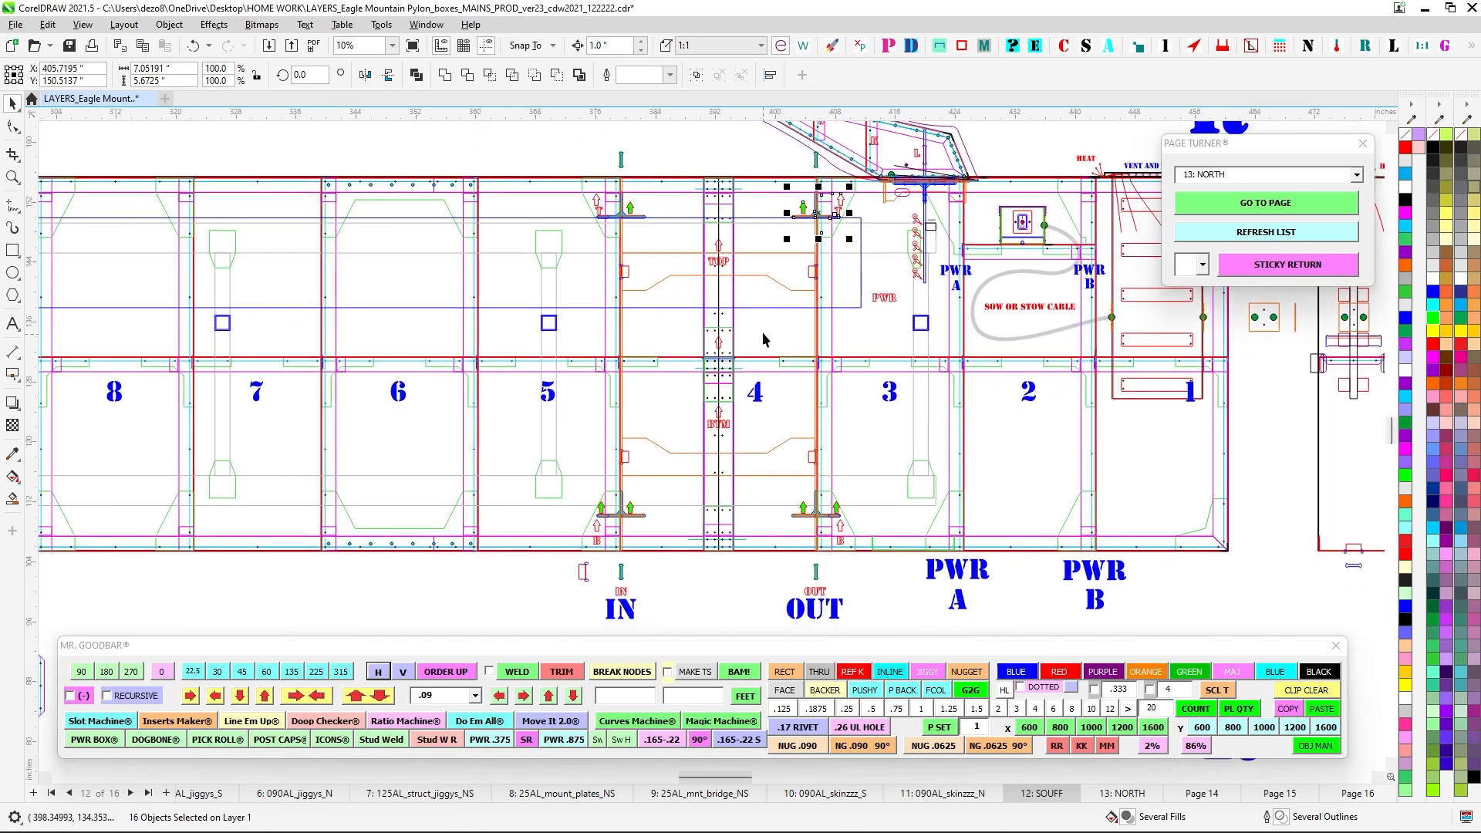
pyautogui.click(762, 332)
# Select the rectangle edge on the TOP-marked centre column of right bay 4 and clear the selection.
pyautogui.scroll(2, 728, 210)
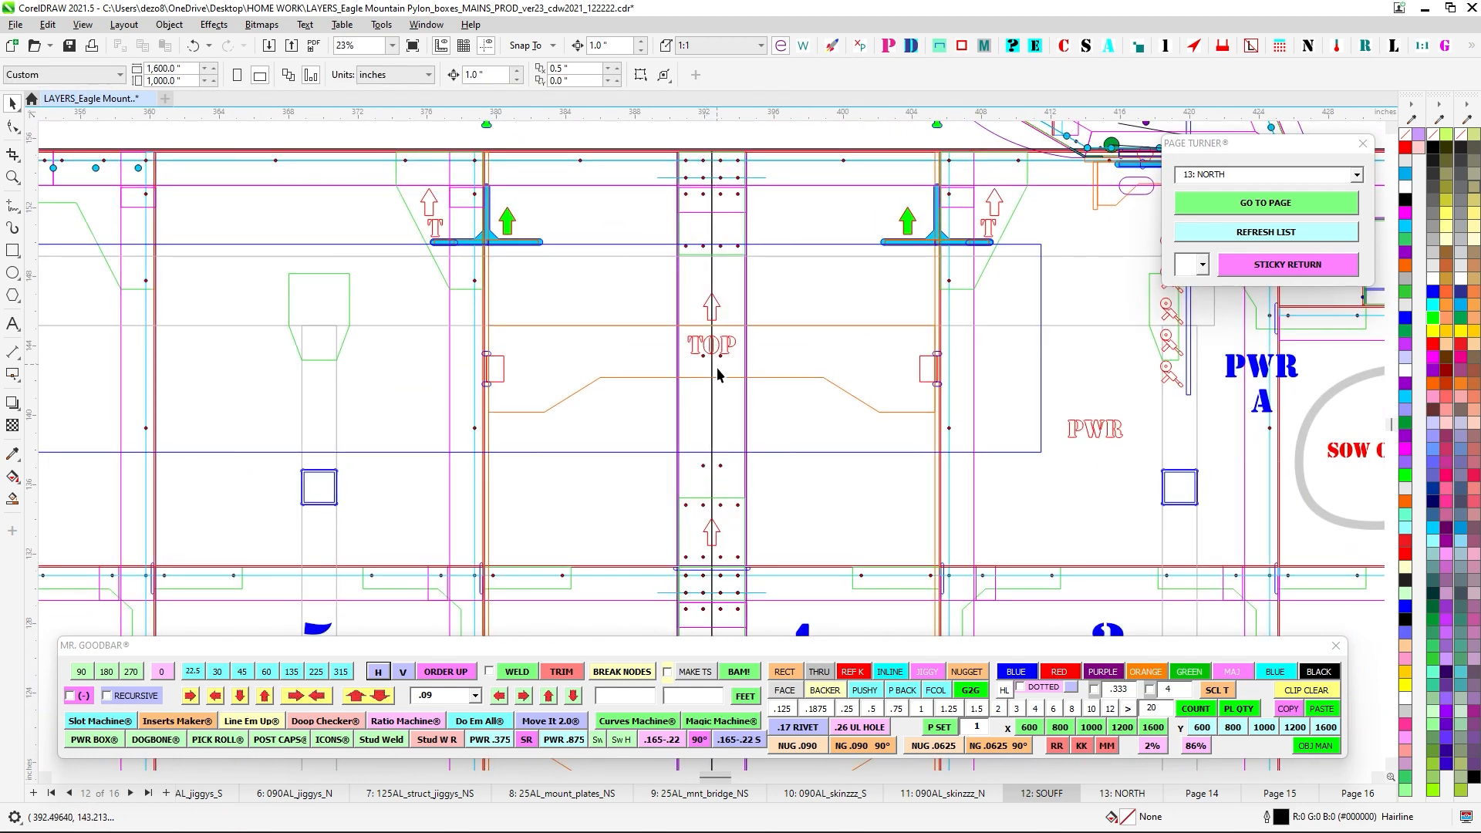
pyautogui.click(715, 171)
pyautogui.scroll(-2, 835, 262)
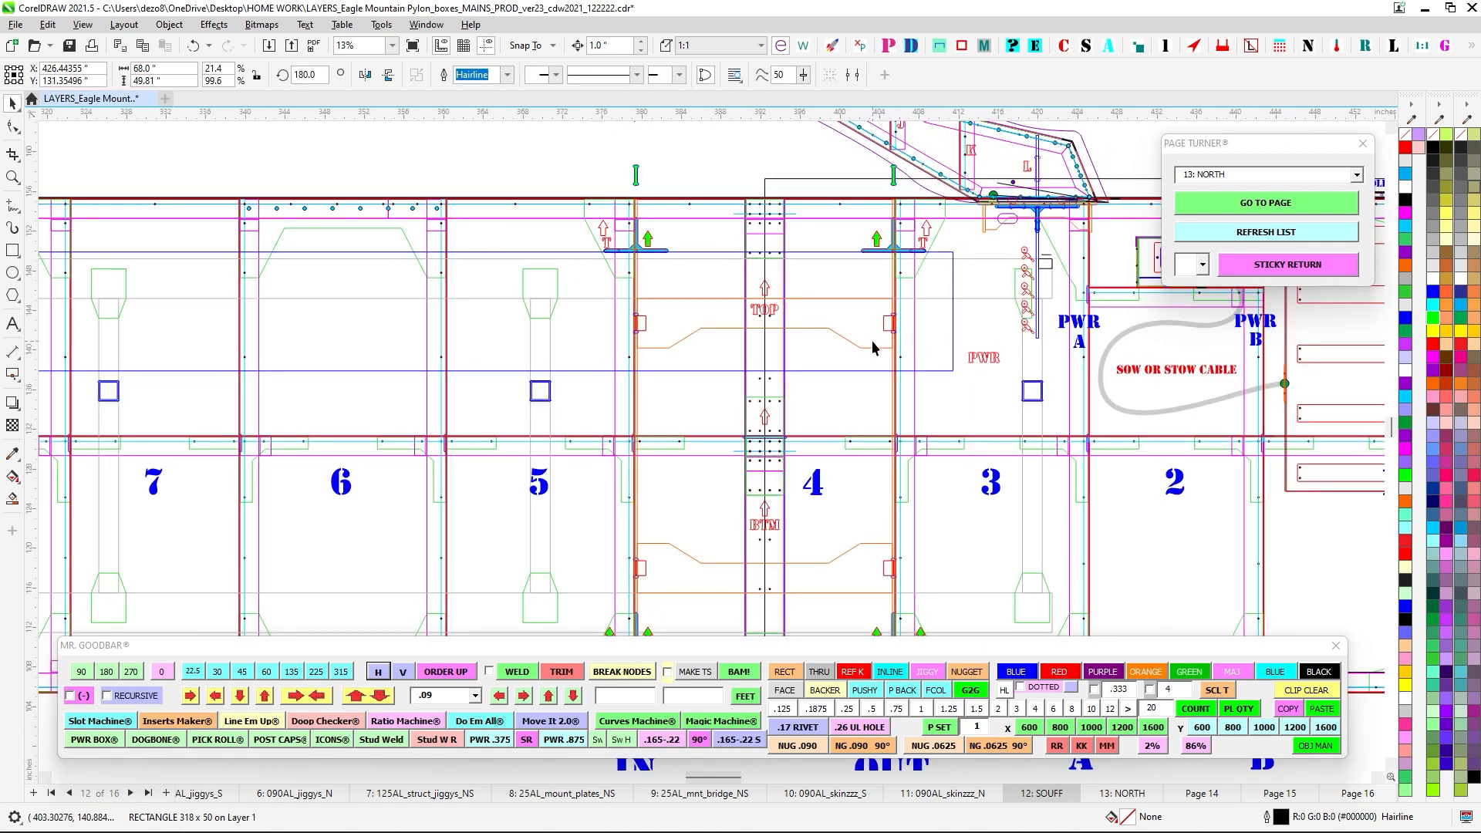
pyautogui.scroll(2, 739, 148)
pyautogui.click(739, 148)
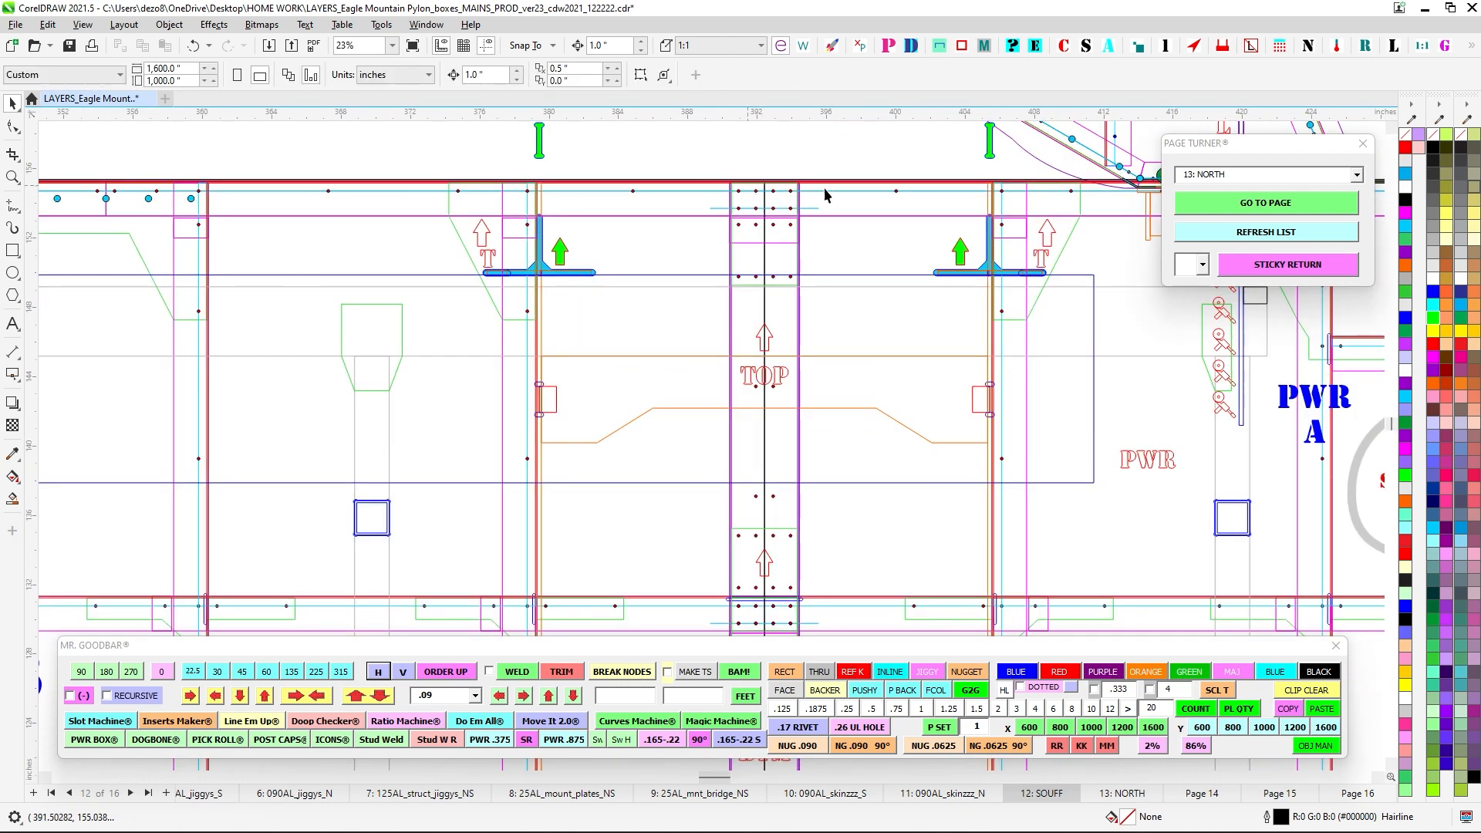
# Examine the centre column of right bay 4 from its middle joint down through the BTM-marked section.
pyautogui.moveTo(766, 505); pyautogui.dragTo(714, 312)
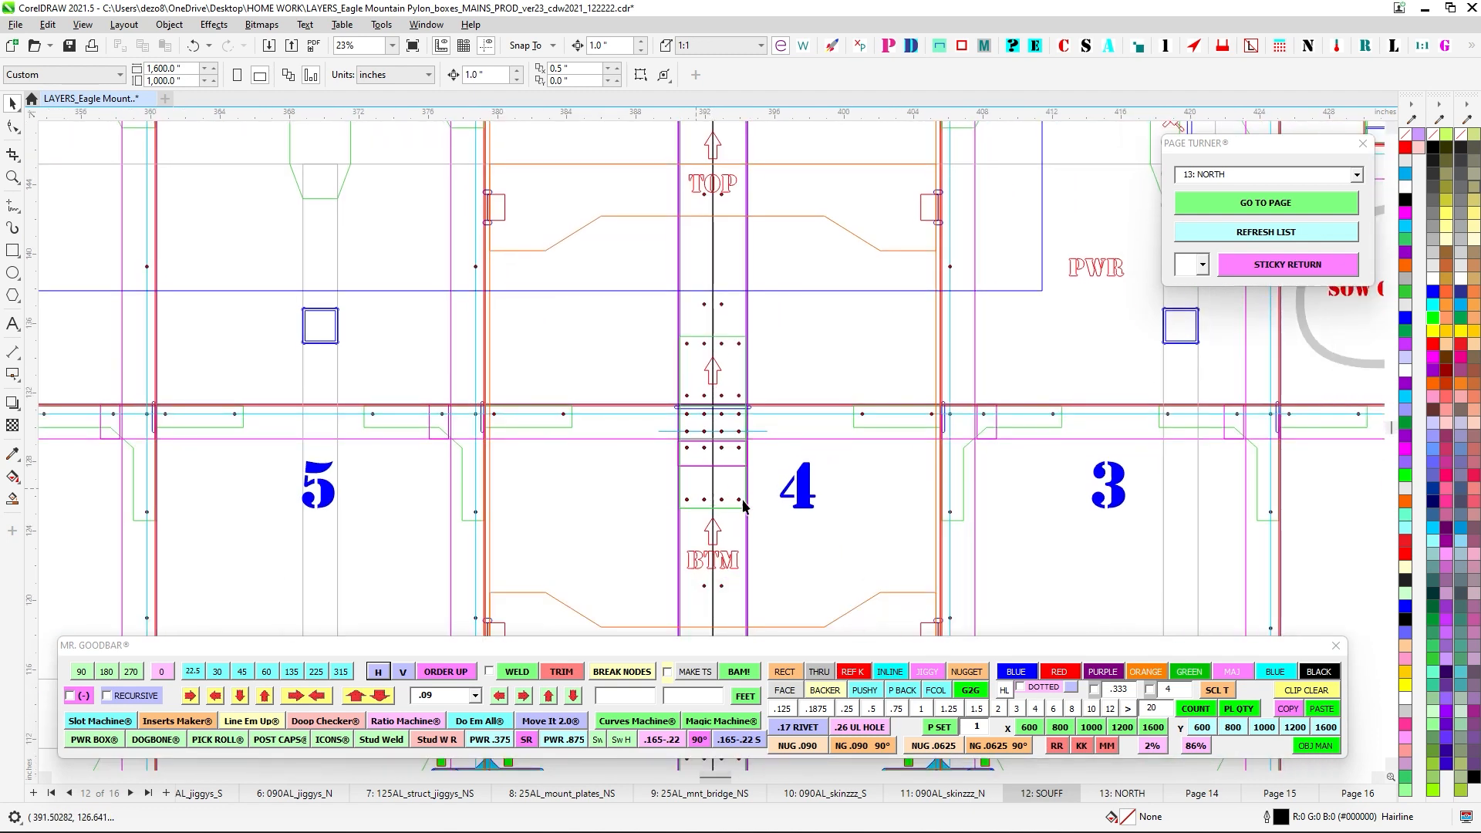
pyautogui.scroll(-2, 717, 320)
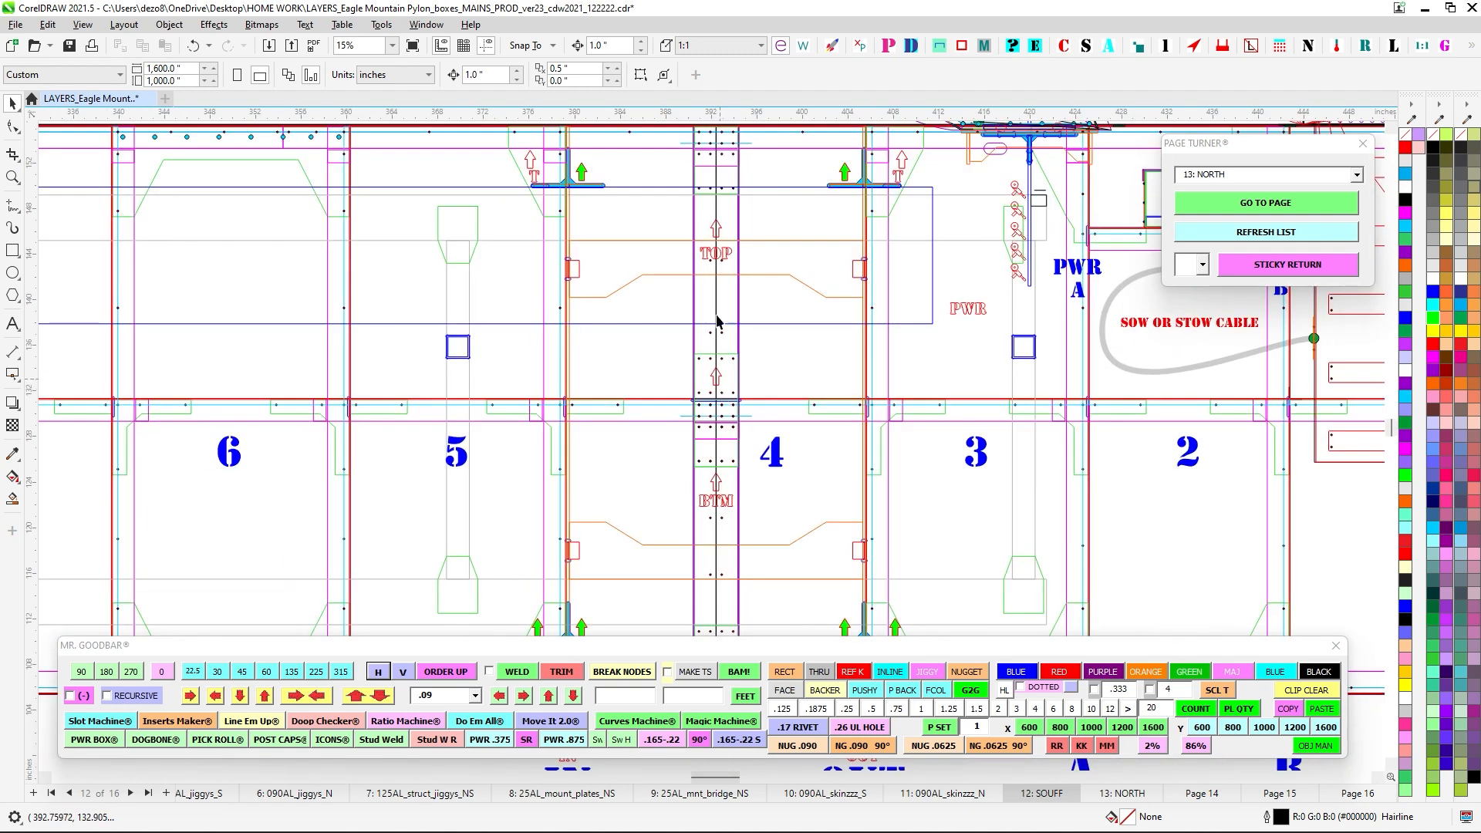
pyautogui.scroll(-2, 722, 474)
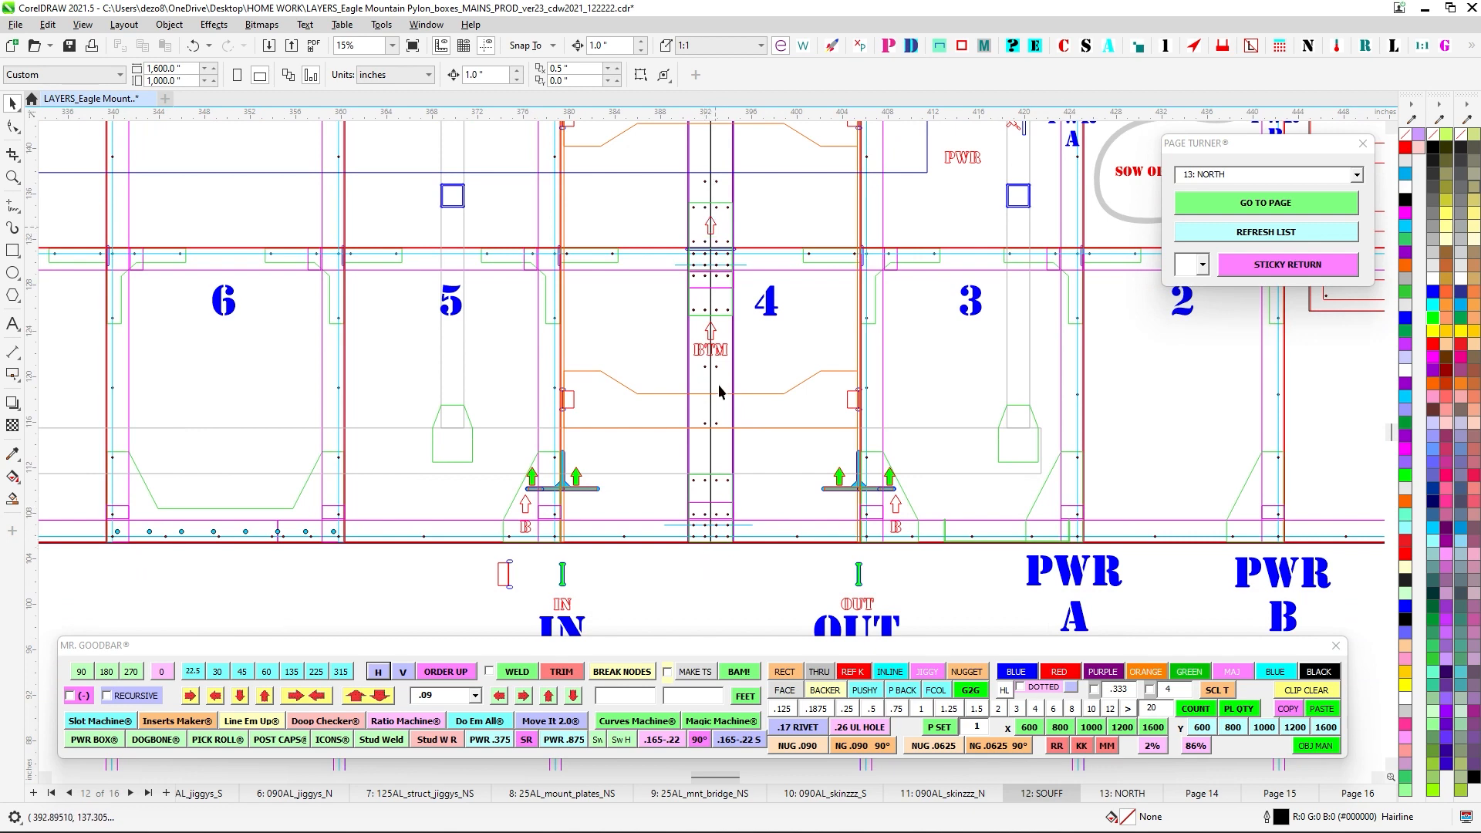
# Examine the framing assembly from right bay 4 across the middle bays to left bay 4, including the IN and OUT orientation labels.
pyautogui.scroll(-3, 935, 282)
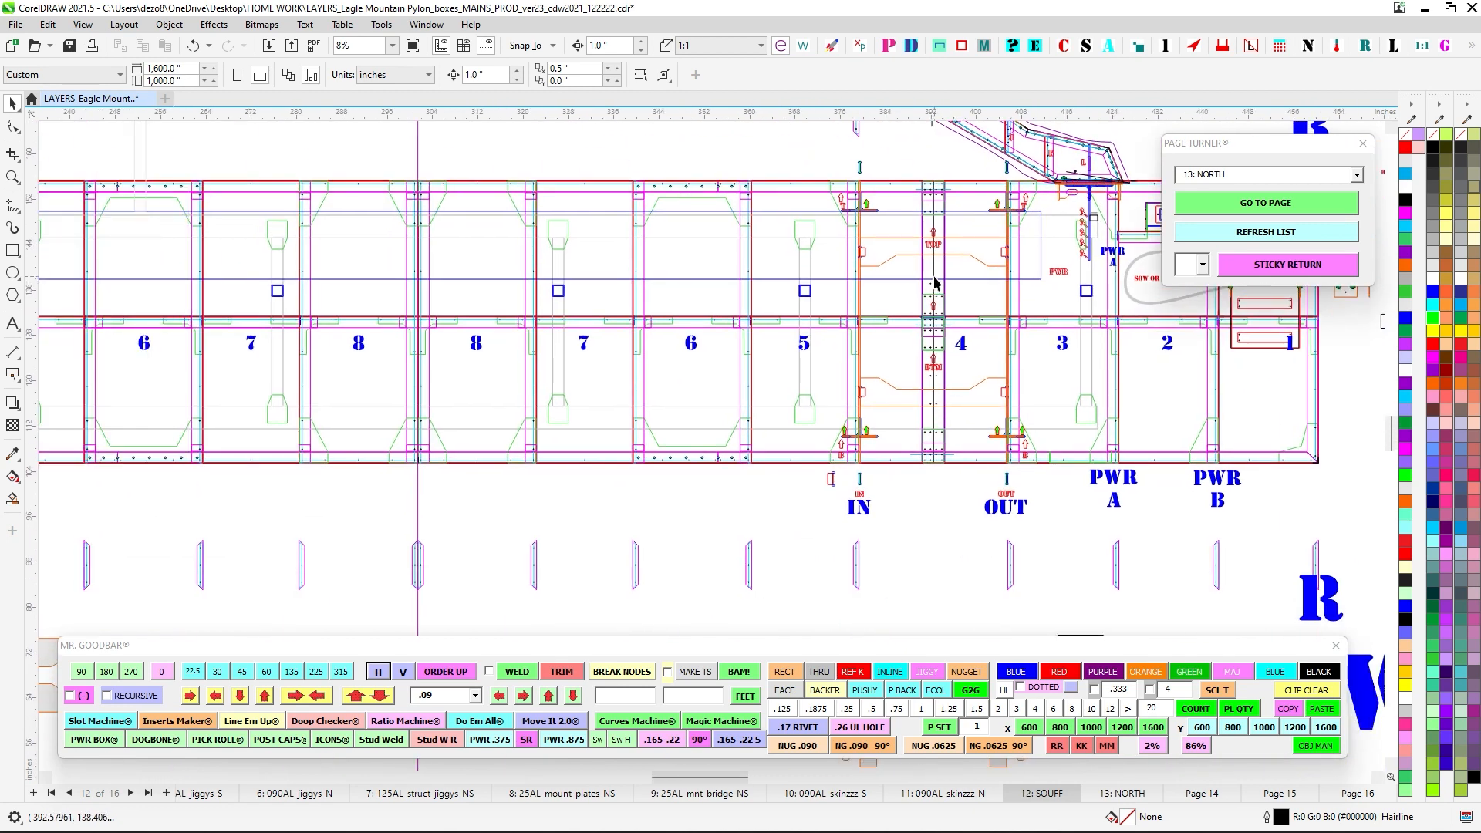
pyautogui.moveTo(457, 253); pyautogui.dragTo(830, 284)
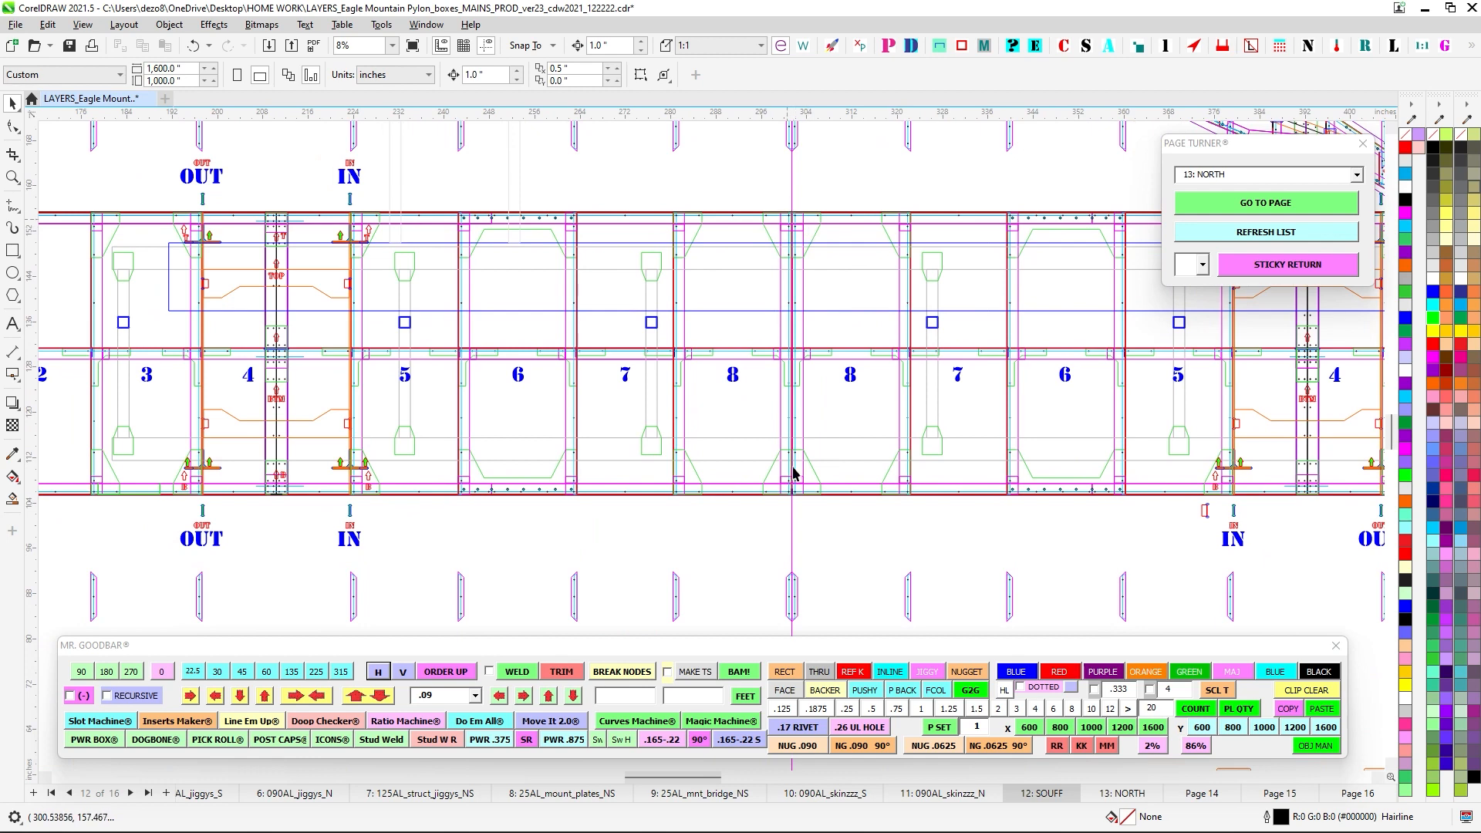
pyautogui.moveTo(370, 199); pyautogui.dragTo(479, 227)
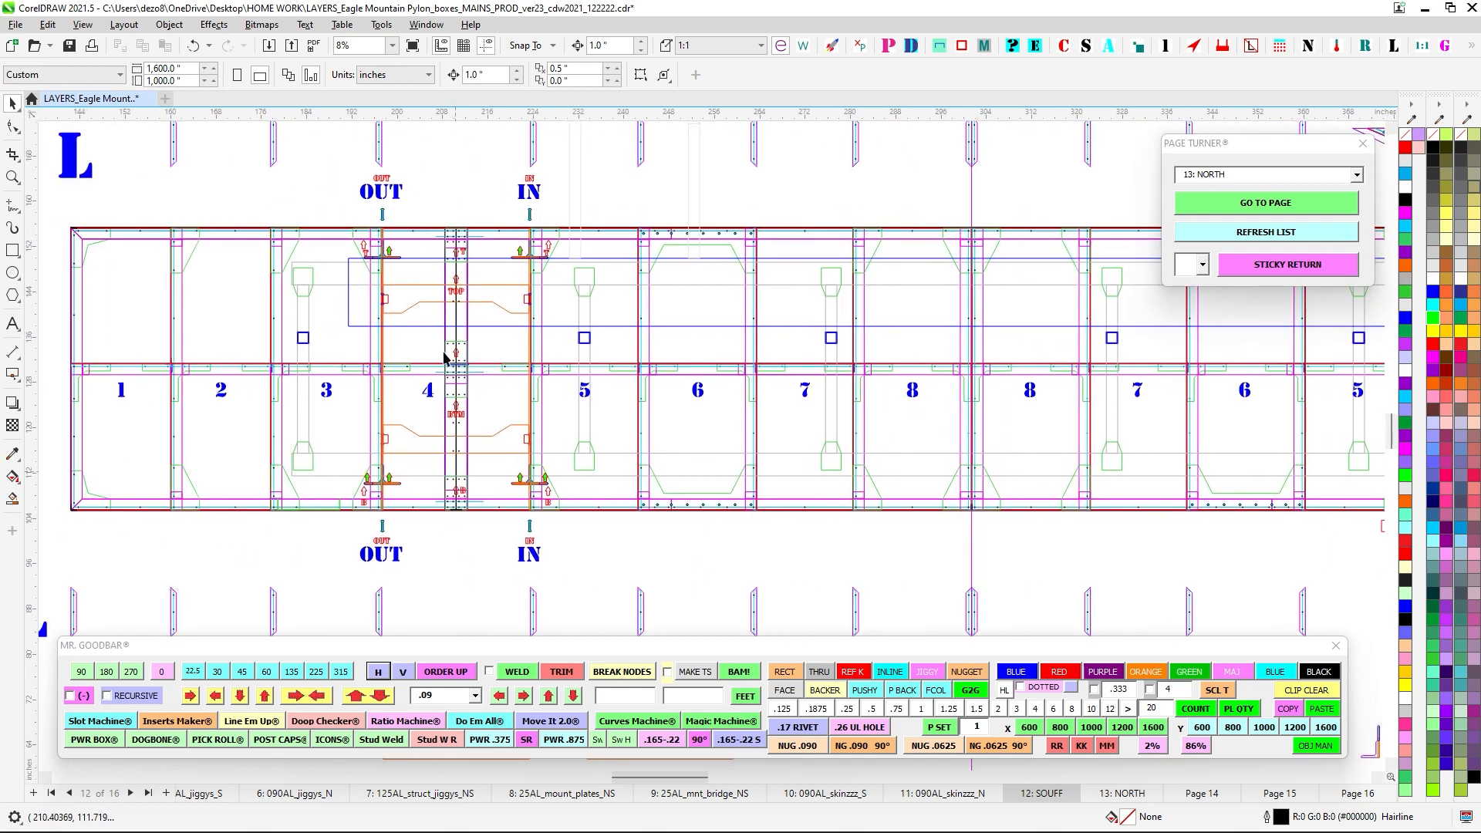
pyautogui.scroll(-3, 295, 313)
pyautogui.moveTo(360, 310); pyautogui.dragTo(346, 326)
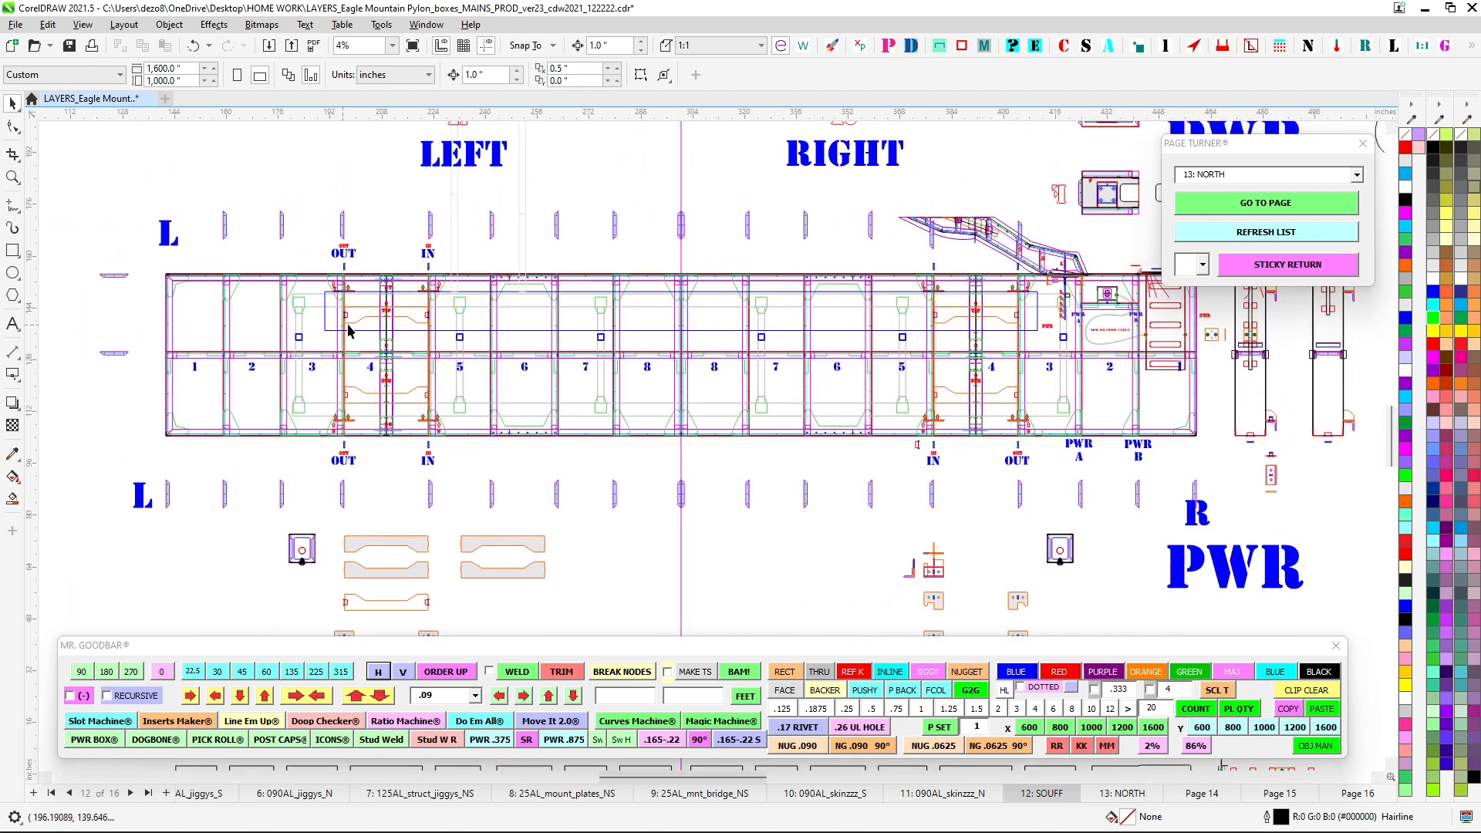
pyautogui.scroll(-1, 359, 330)
pyautogui.scroll(-1, 493, 432)
# Examine the mirrored Eagle Mountain lettering panels, the face panels beneath them and the self-tapper note above.
pyautogui.moveTo(483, 449); pyautogui.dragTo(973, 167)
pyautogui.moveTo(561, 524); pyautogui.dragTo(584, 358)
pyautogui.scroll(1, 584, 359)
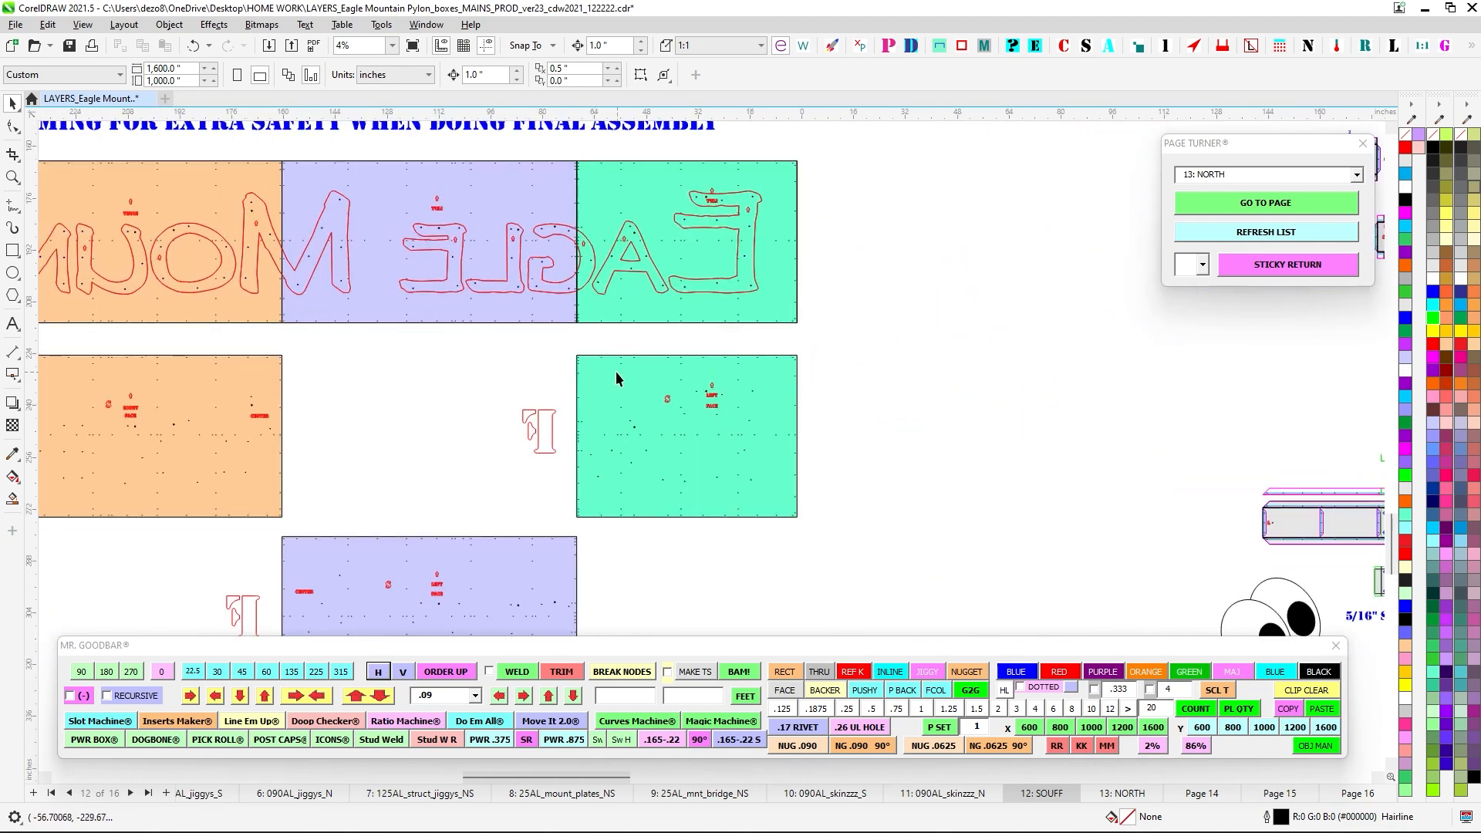
pyautogui.moveTo(535, 525); pyautogui.dragTo(730, 440)
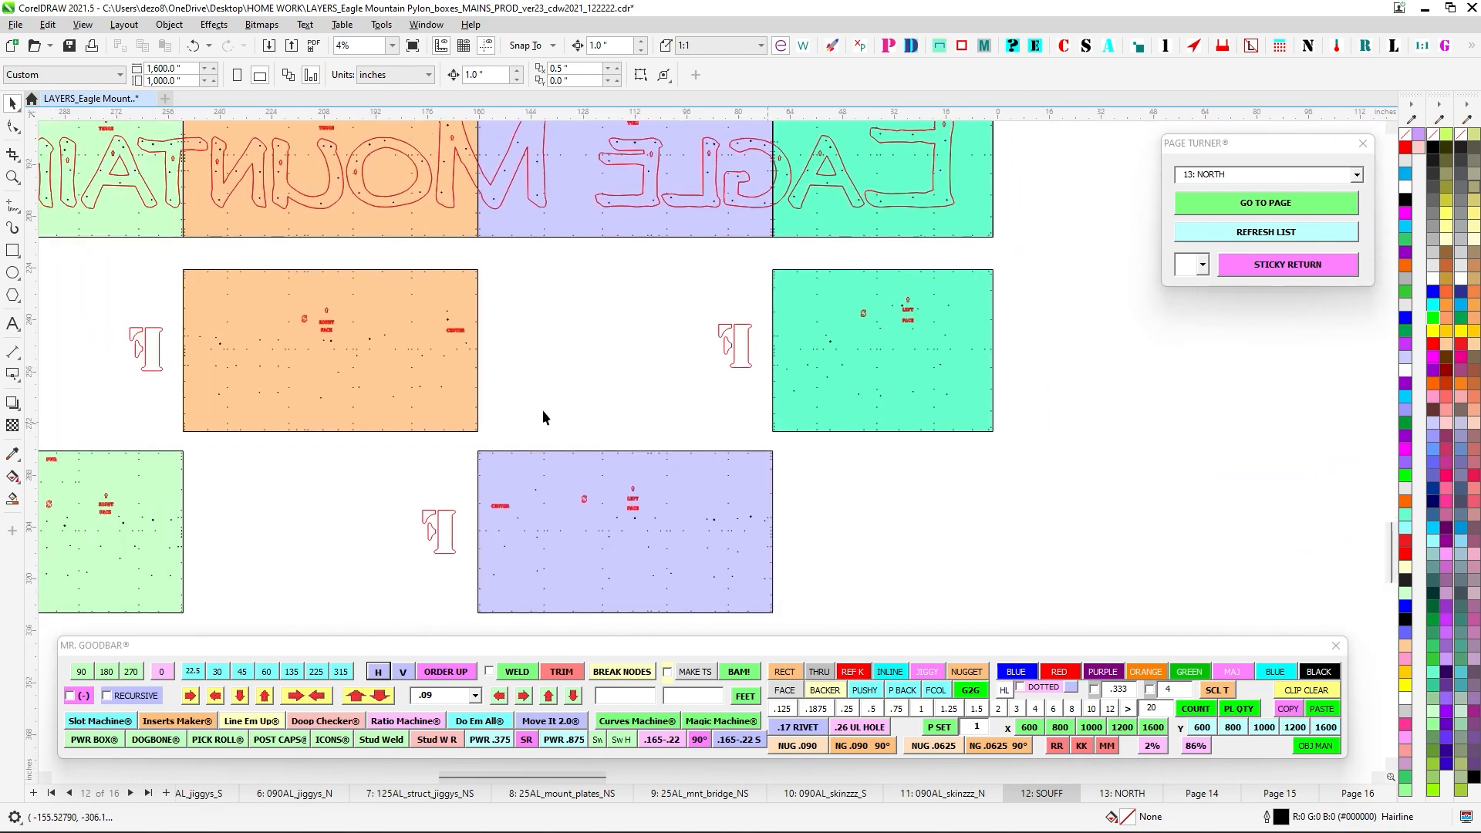
pyautogui.moveTo(602, 374); pyautogui.dragTo(934, 503)
pyautogui.moveTo(837, 409); pyautogui.dragTo(711, 586)
pyautogui.moveTo(689, 275); pyautogui.dragTo(549, 420)
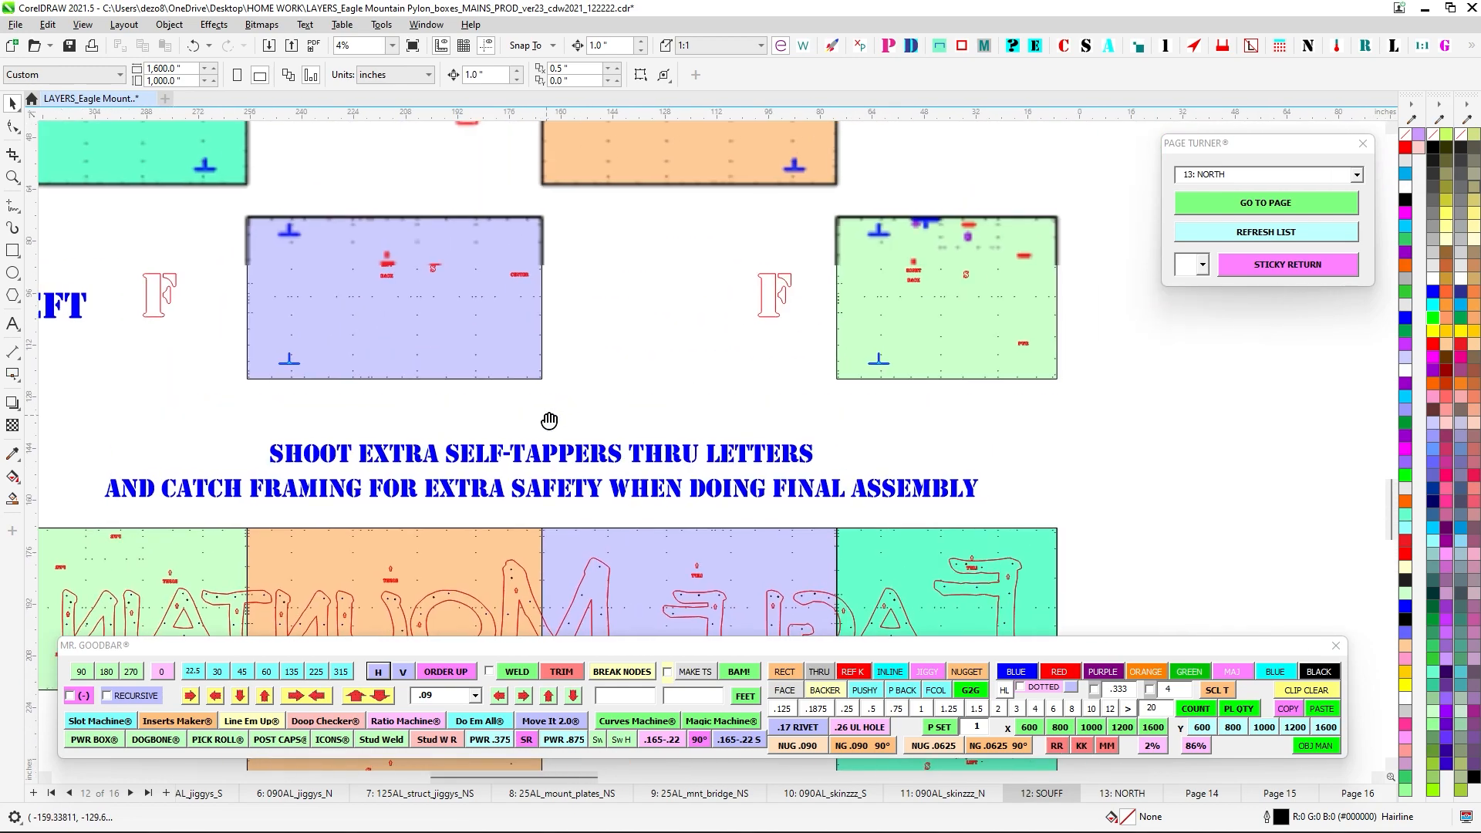
# Review the overall page layout and inspect the coloured skin panels overlaid on the framing of bays 2 to 8.
pyautogui.scroll(-2, 552, 419)
pyautogui.moveTo(944, 509); pyautogui.dragTo(878, 405)
pyautogui.scroll(2, 633, 323)
pyautogui.scroll(-2, 633, 359)
pyautogui.moveTo(777, 459); pyautogui.dragTo(558, 354)
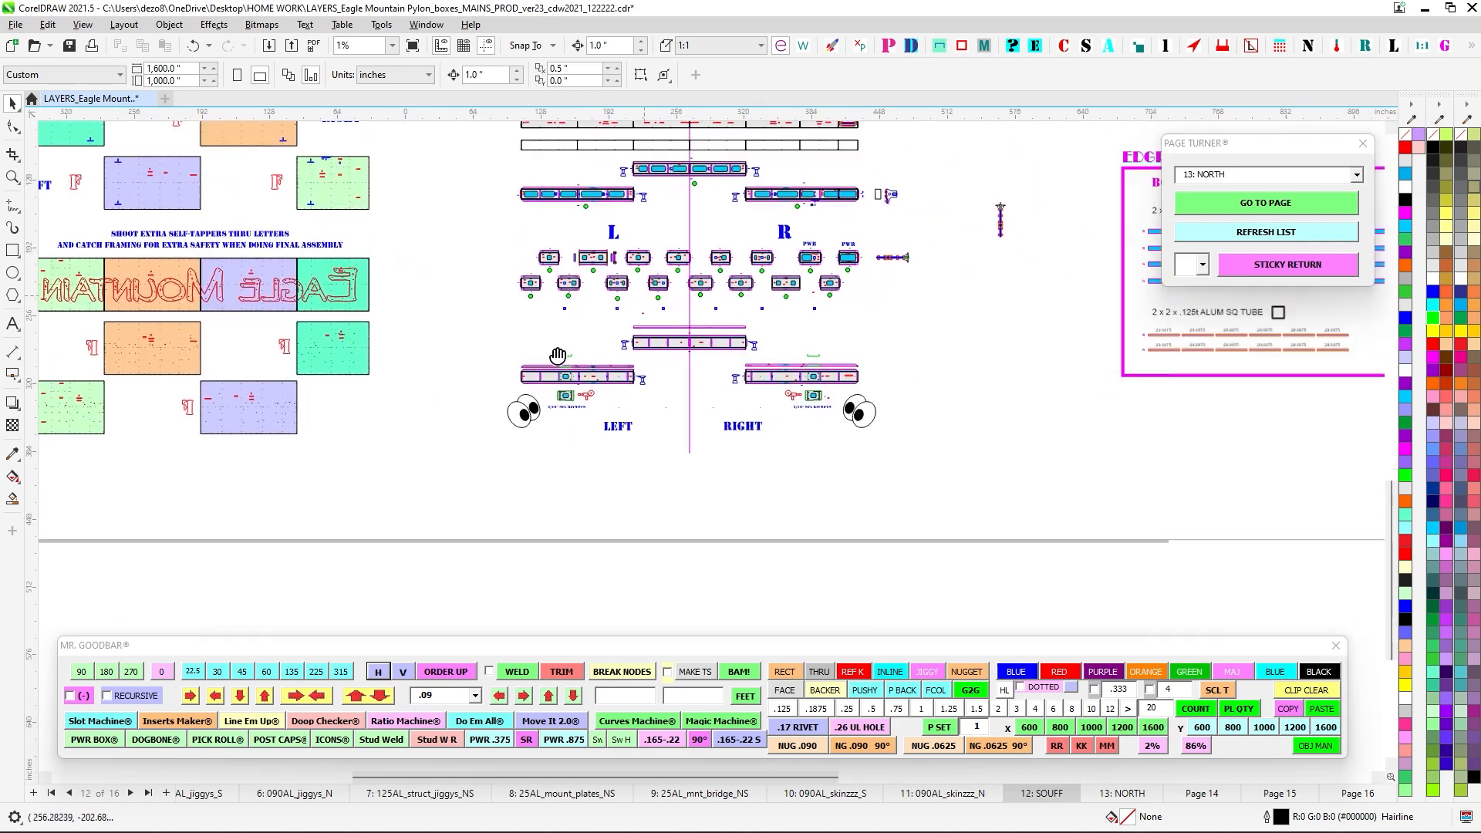
pyautogui.moveTo(644, 303); pyautogui.dragTo(966, 432)
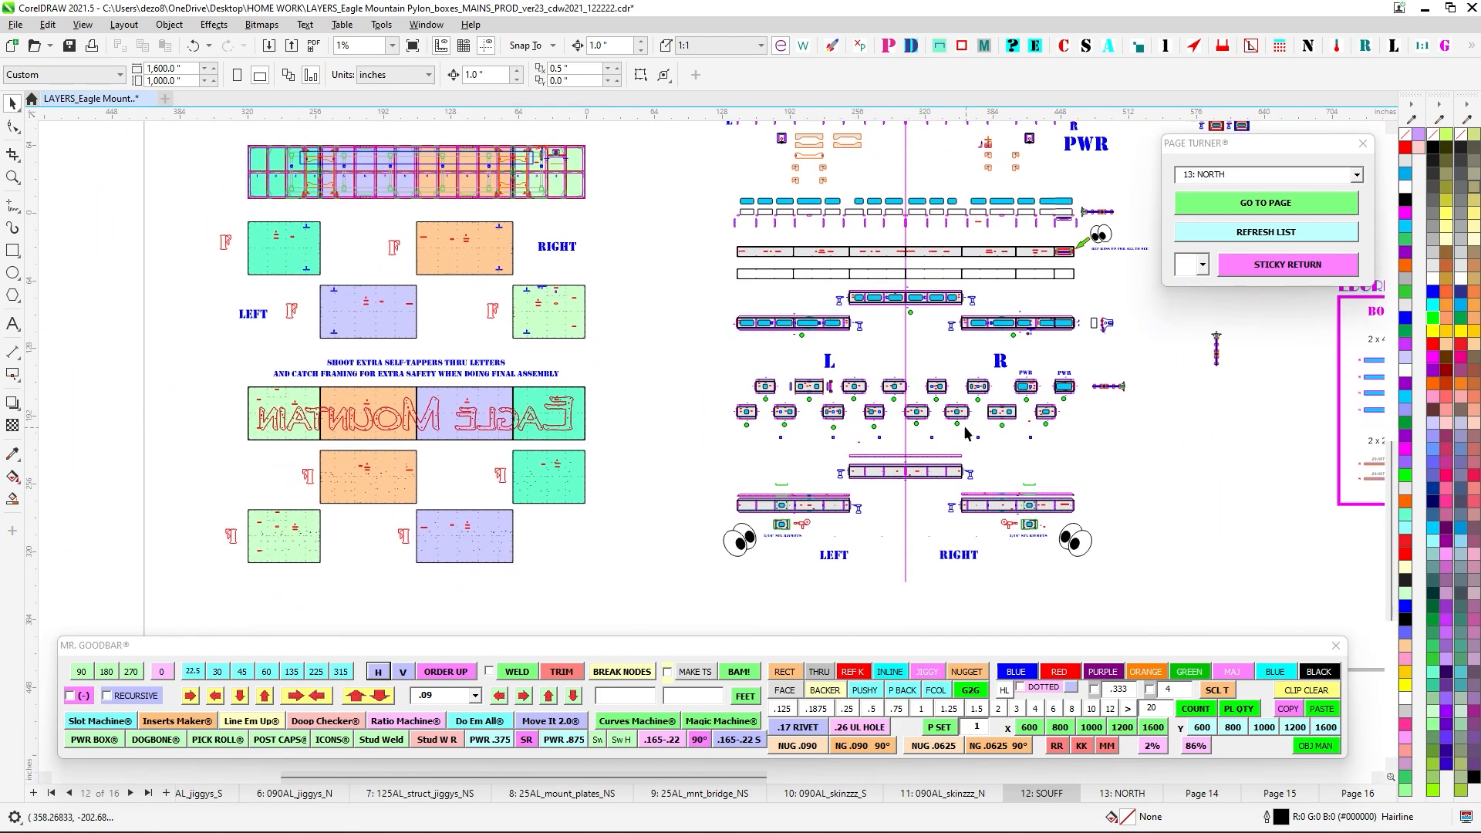
pyautogui.scroll(5, 529, 242)
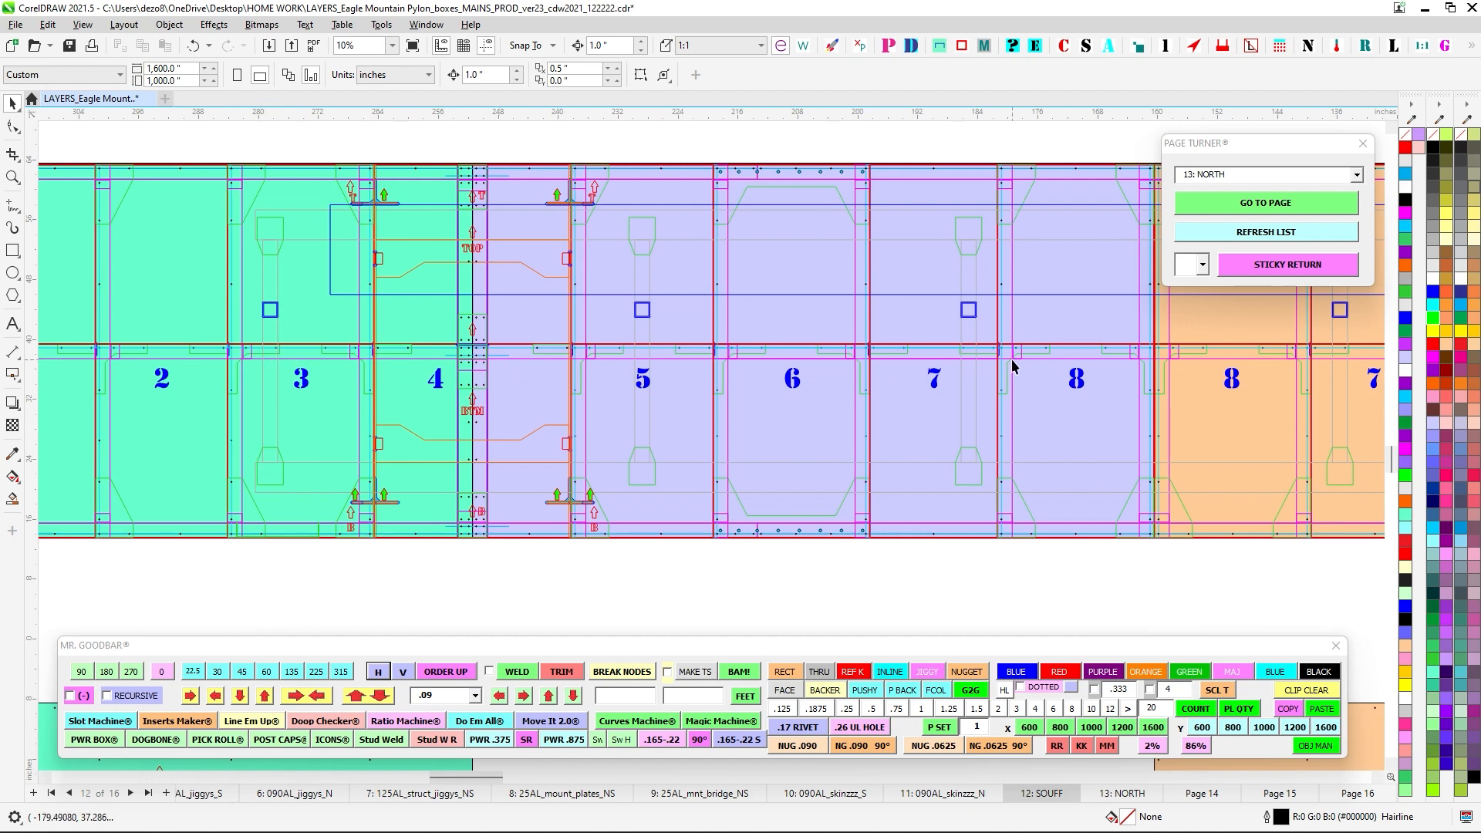
pyautogui.moveTo(1311, 362); pyautogui.dragTo(919, 354)
# Trace the mirrored Eagle Mountain lettering across its four coloured panels and compare it with the face panels below.
pyautogui.scroll(-2, 856, 401)
pyautogui.moveTo(853, 474); pyautogui.dragTo(648, 262)
pyautogui.moveTo(661, 473); pyautogui.dragTo(642, 271)
pyautogui.scroll(1, 733, 340)
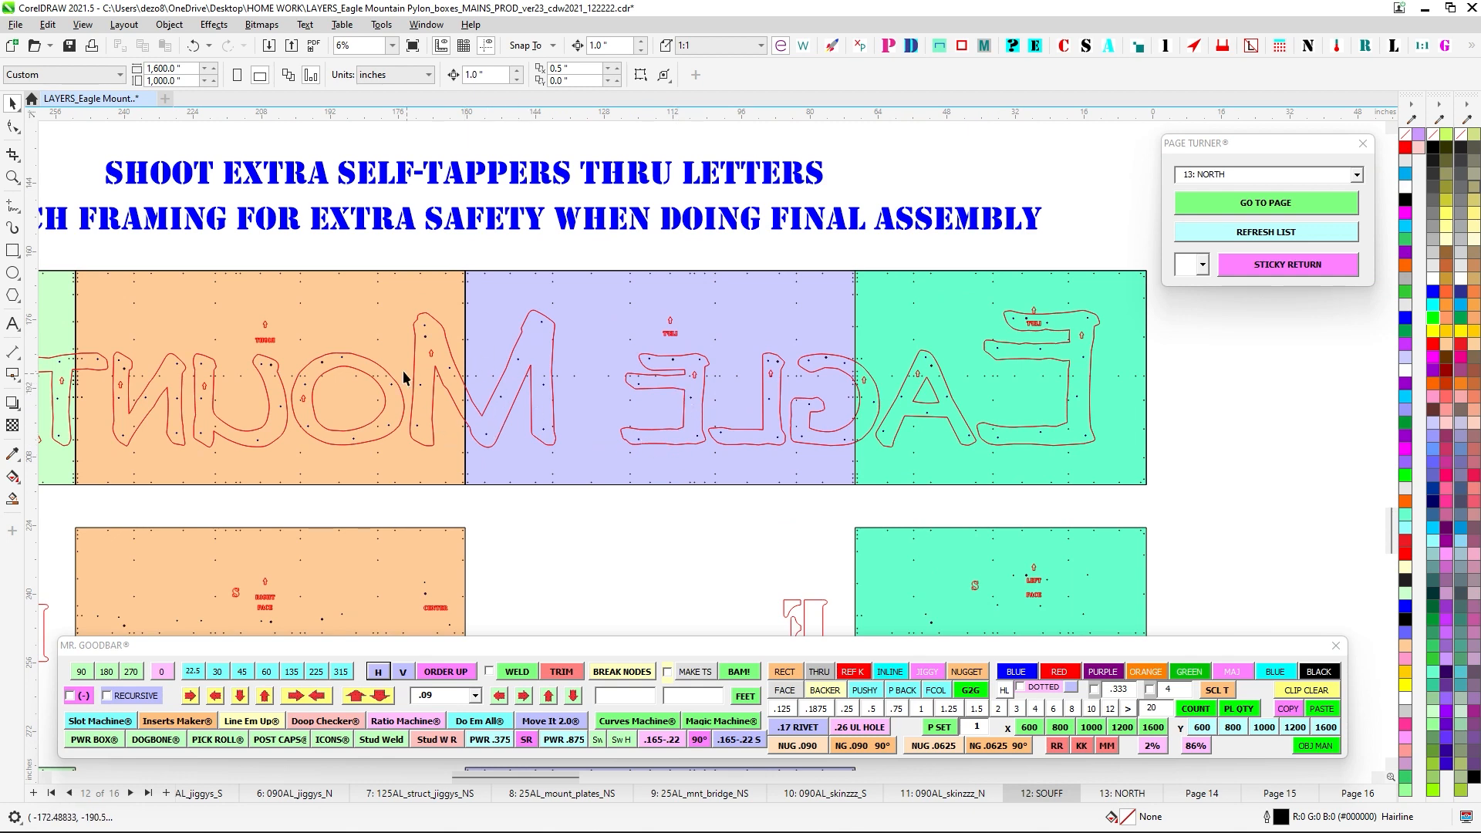
pyautogui.moveTo(193, 395); pyautogui.dragTo(748, 397)
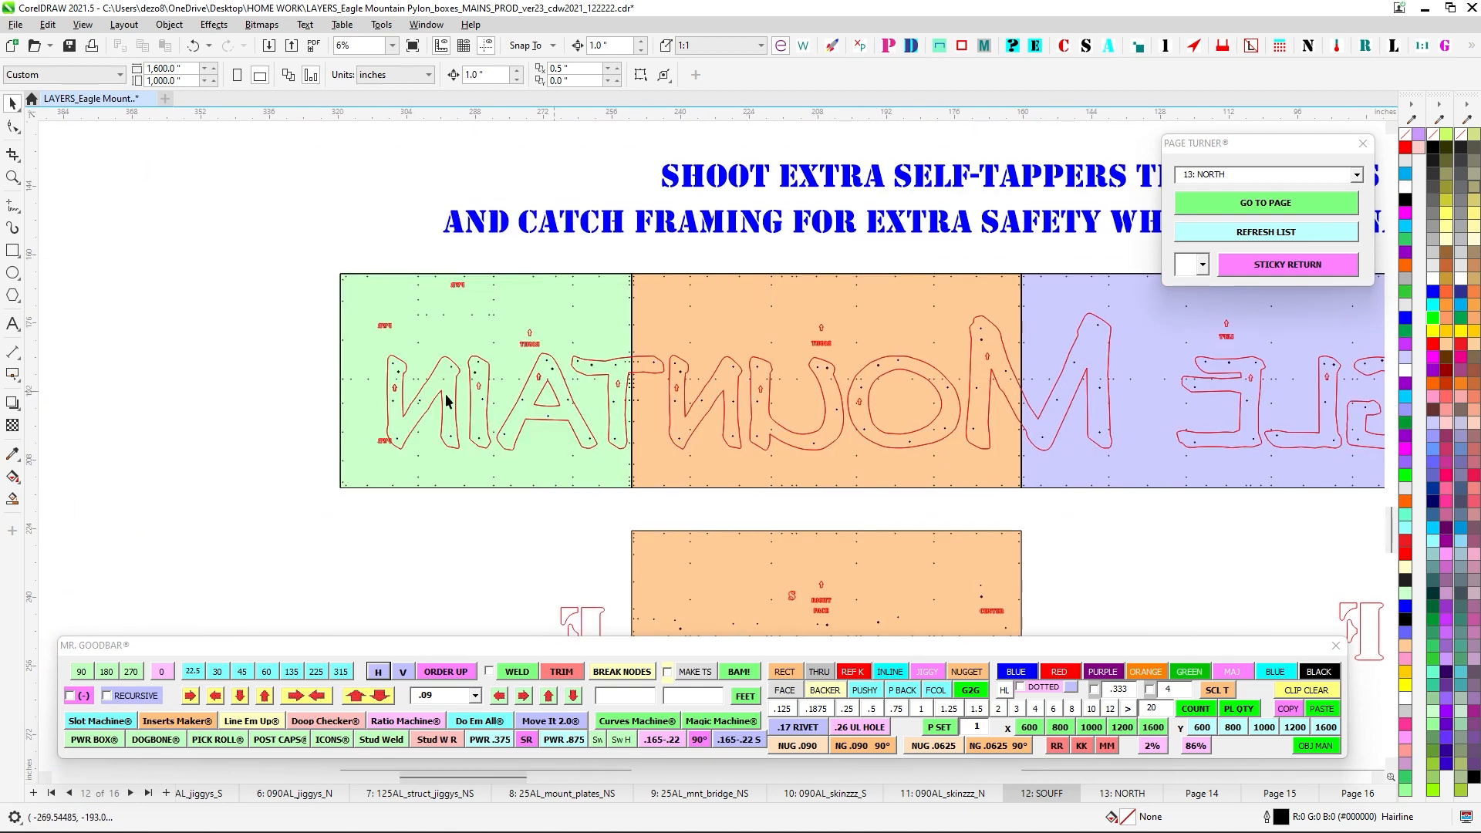
pyautogui.scroll(-2, 542, 378)
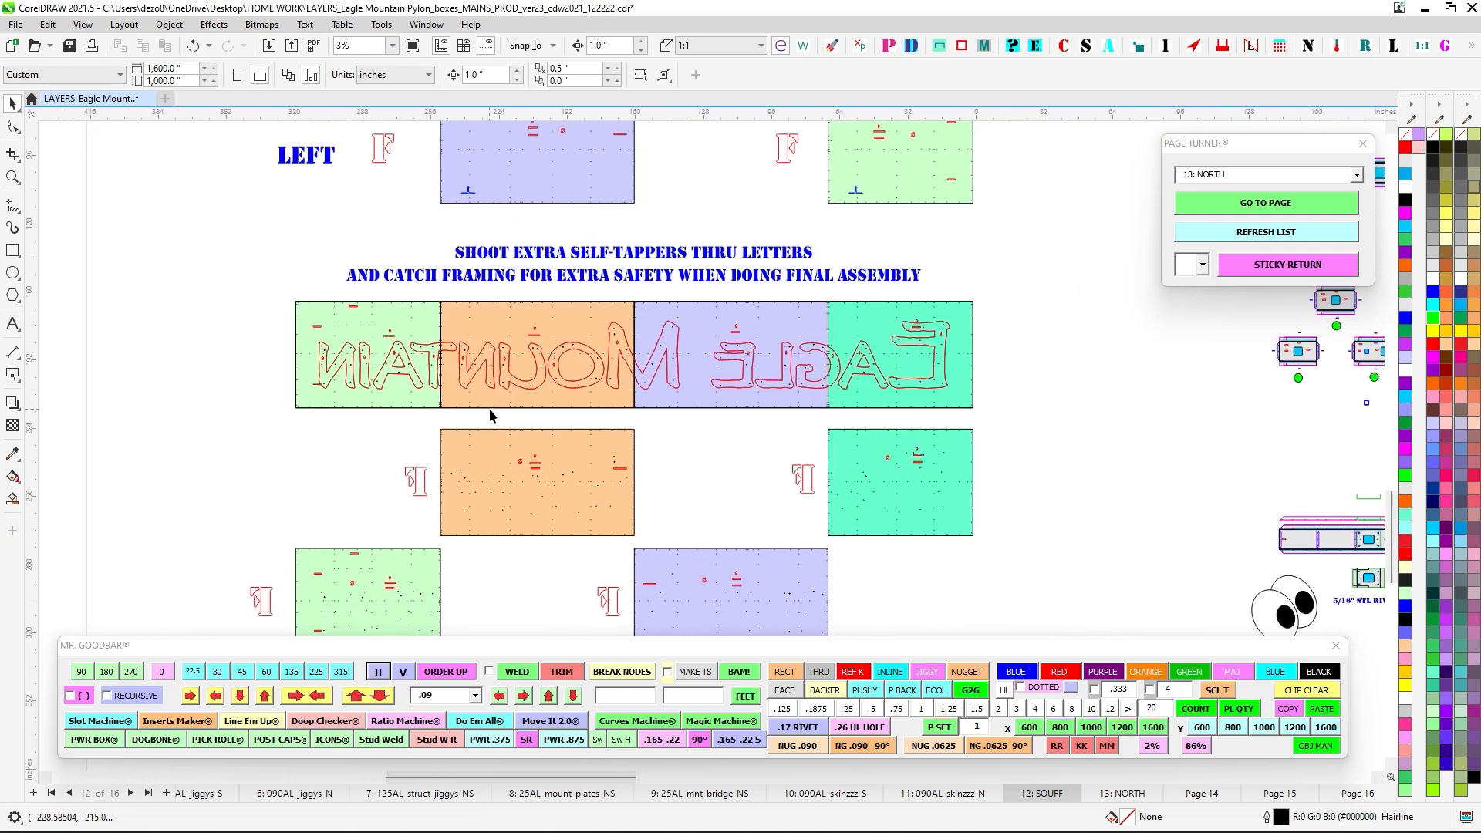
pyautogui.scroll(2, 926, 356)
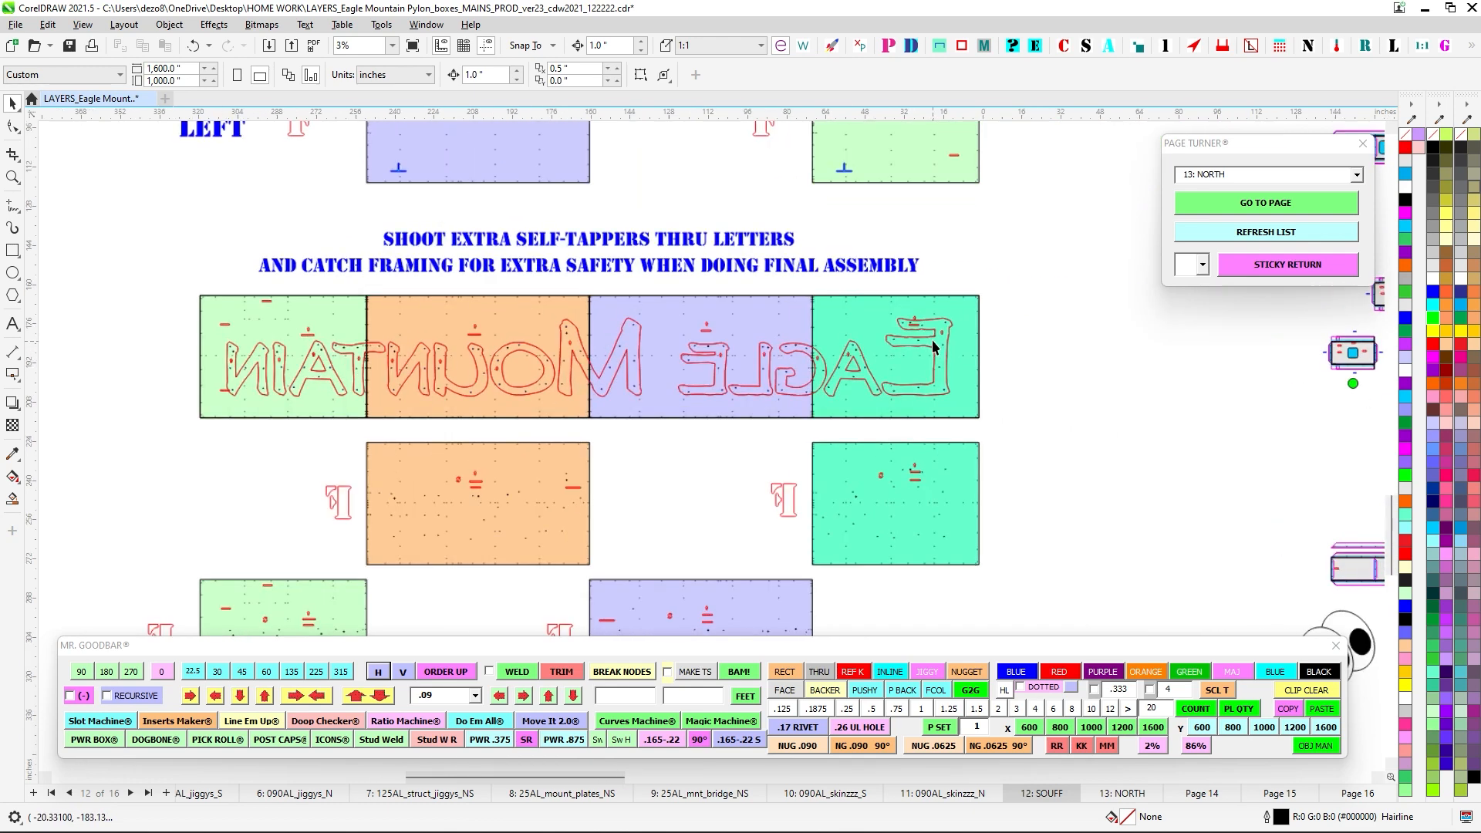
pyautogui.scroll(-2, 939, 320)
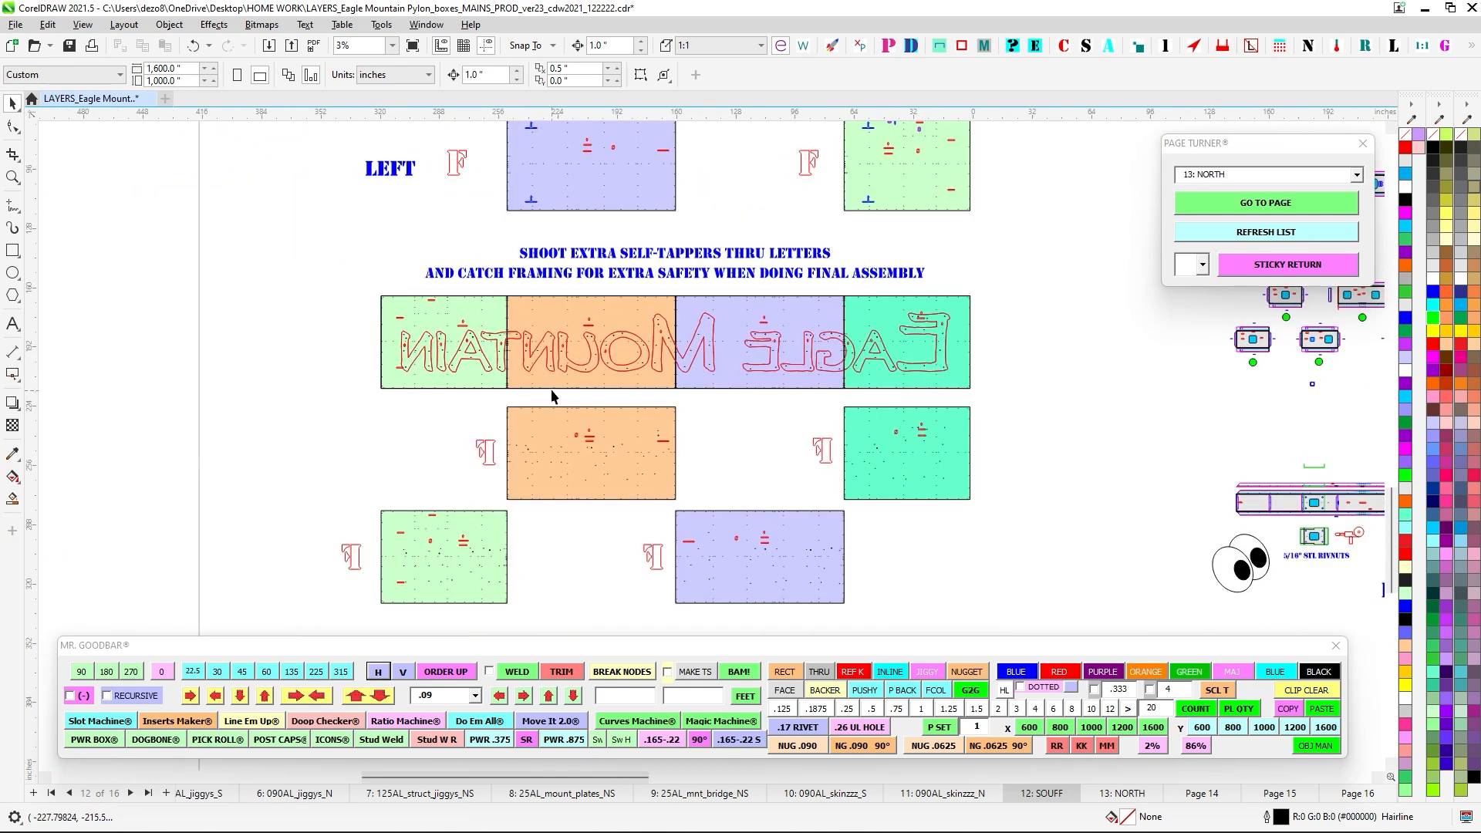
# Compare the lettering panels with the skin-and-frame overlay and inspect the screw holes inside the mirrored Mountain letters.
pyautogui.scroll(-1, 552, 406)
pyautogui.scroll(4, 603, 336)
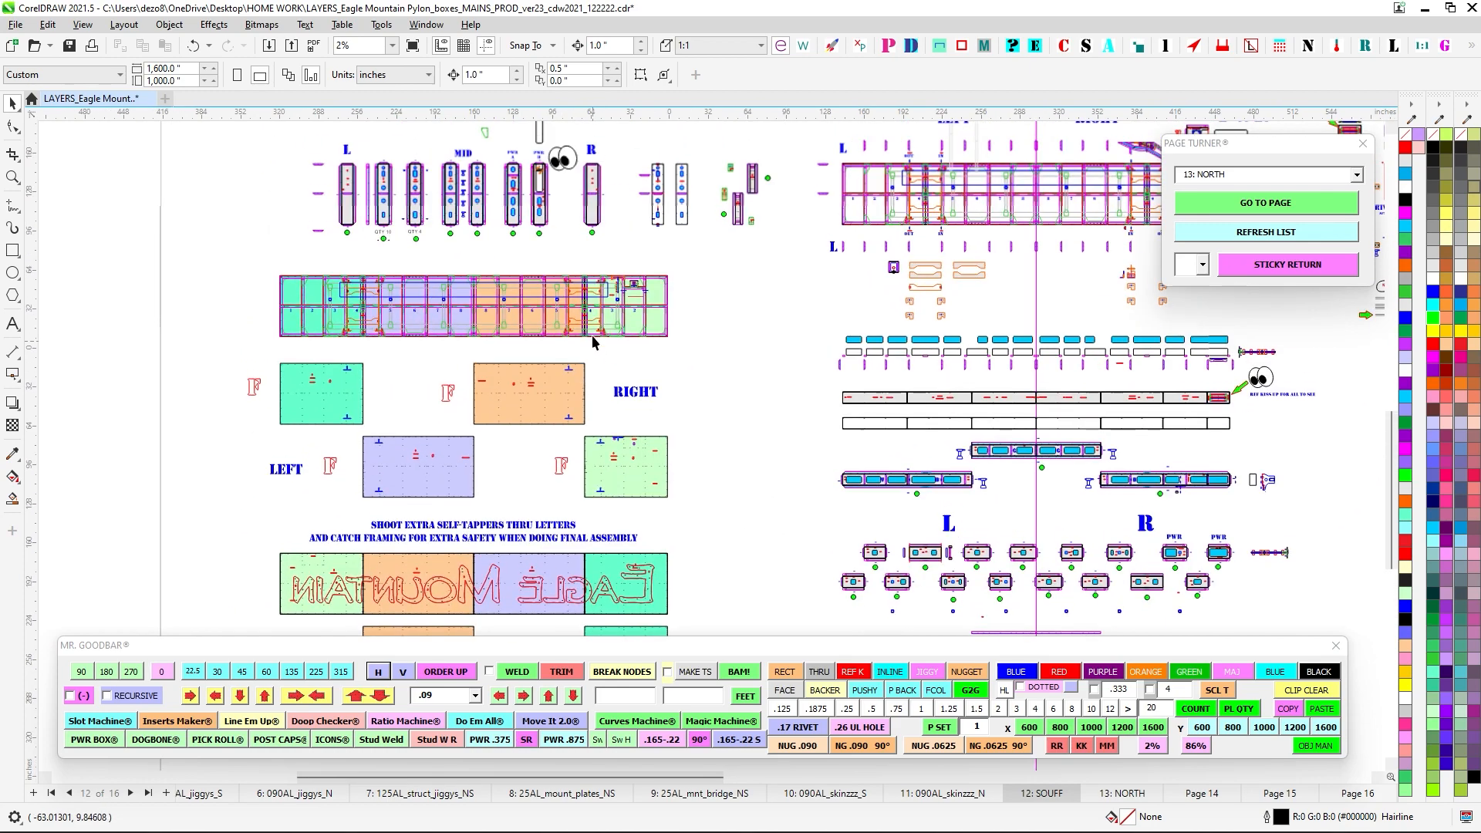
pyautogui.scroll(-3, 604, 336)
pyautogui.scroll(4, 608, 451)
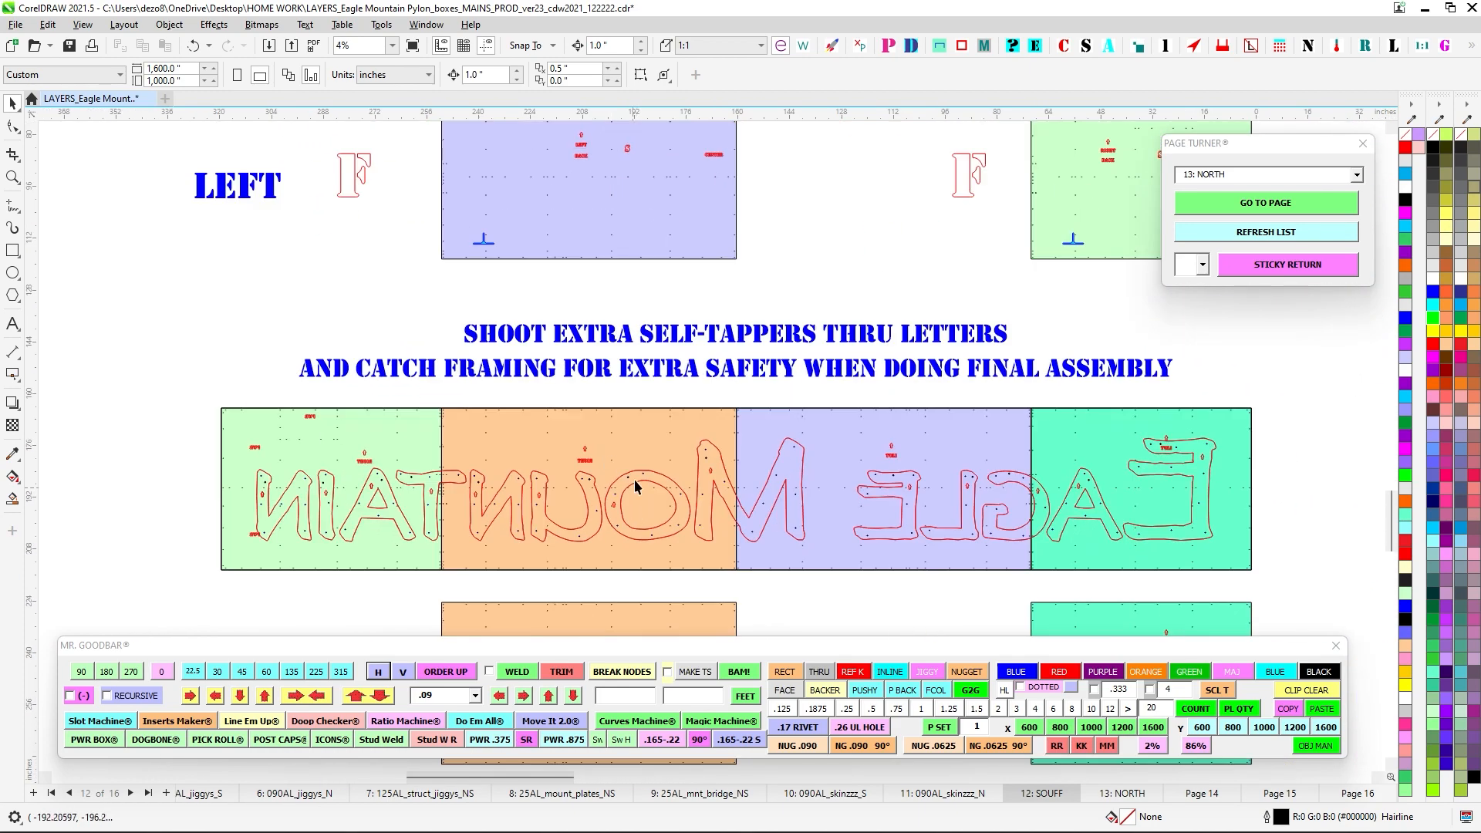
pyautogui.scroll(4, 608, 516)
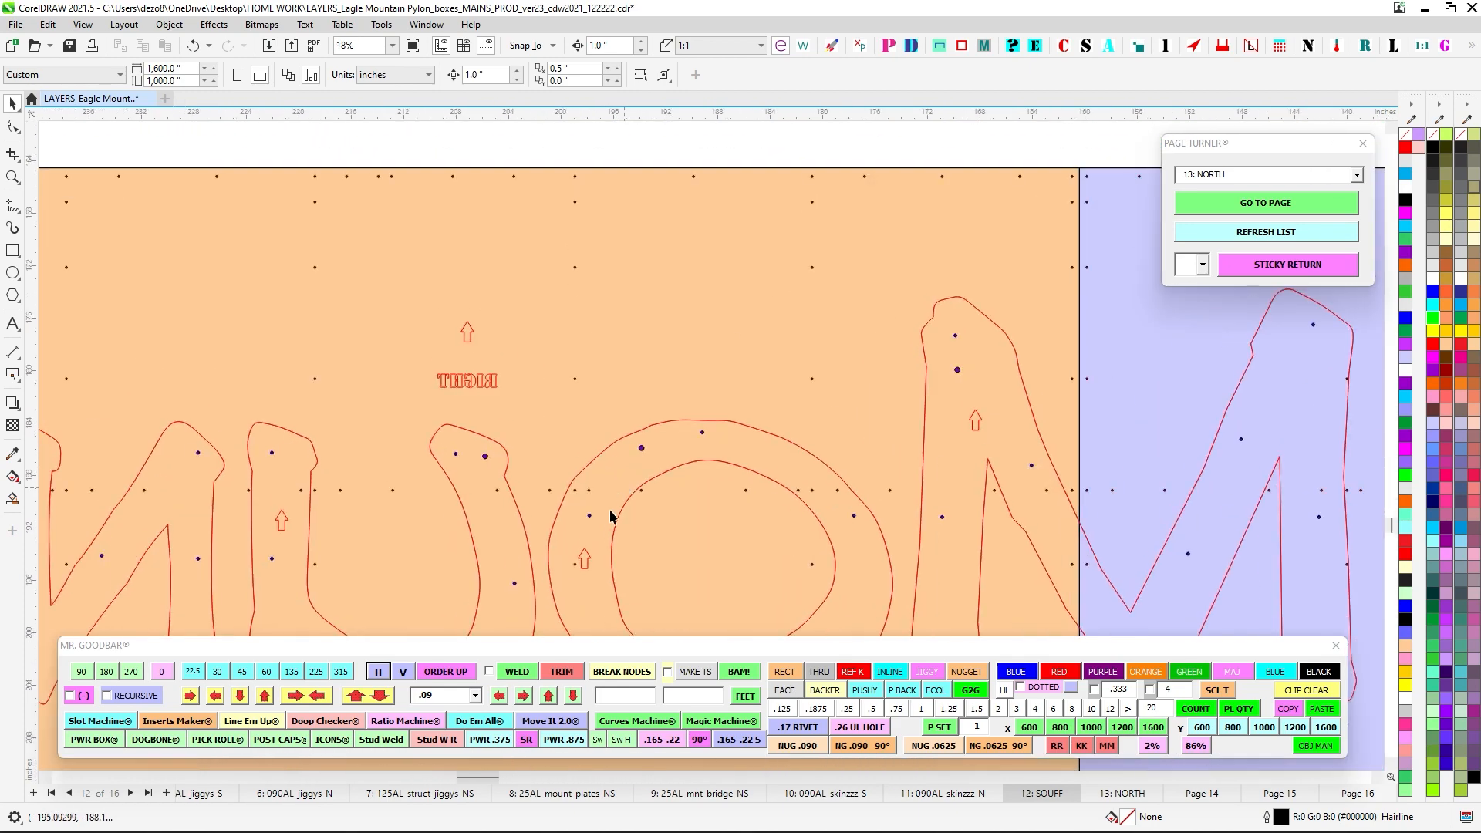
pyautogui.scroll(-3, 581, 434)
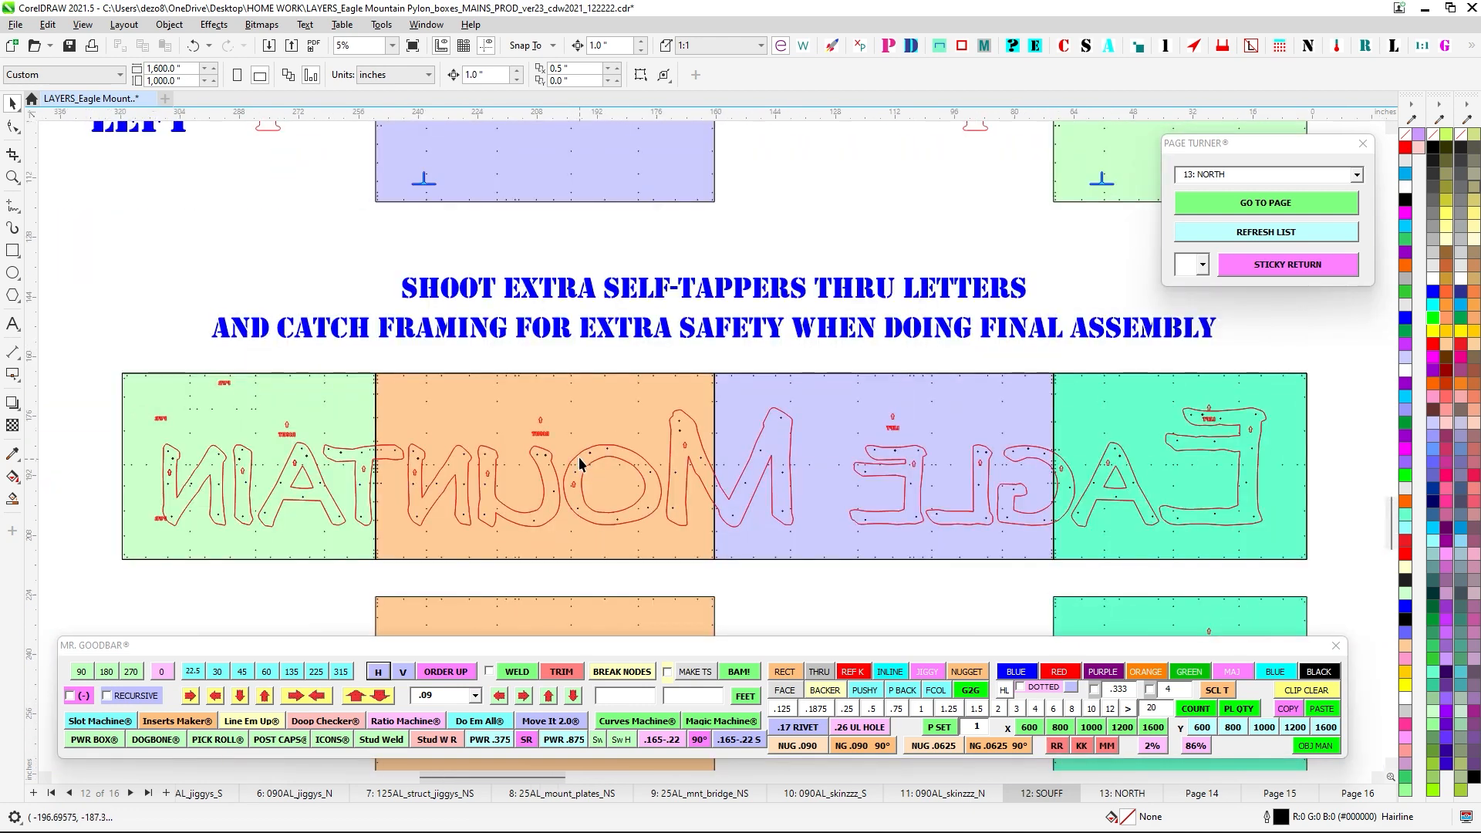
pyautogui.scroll(-2, 616, 415)
# Locate the left BTM panel and inspect its blue cutout area with the 5/16" STL RIVNUTS note.
pyautogui.hscroll(6, 512, 420)
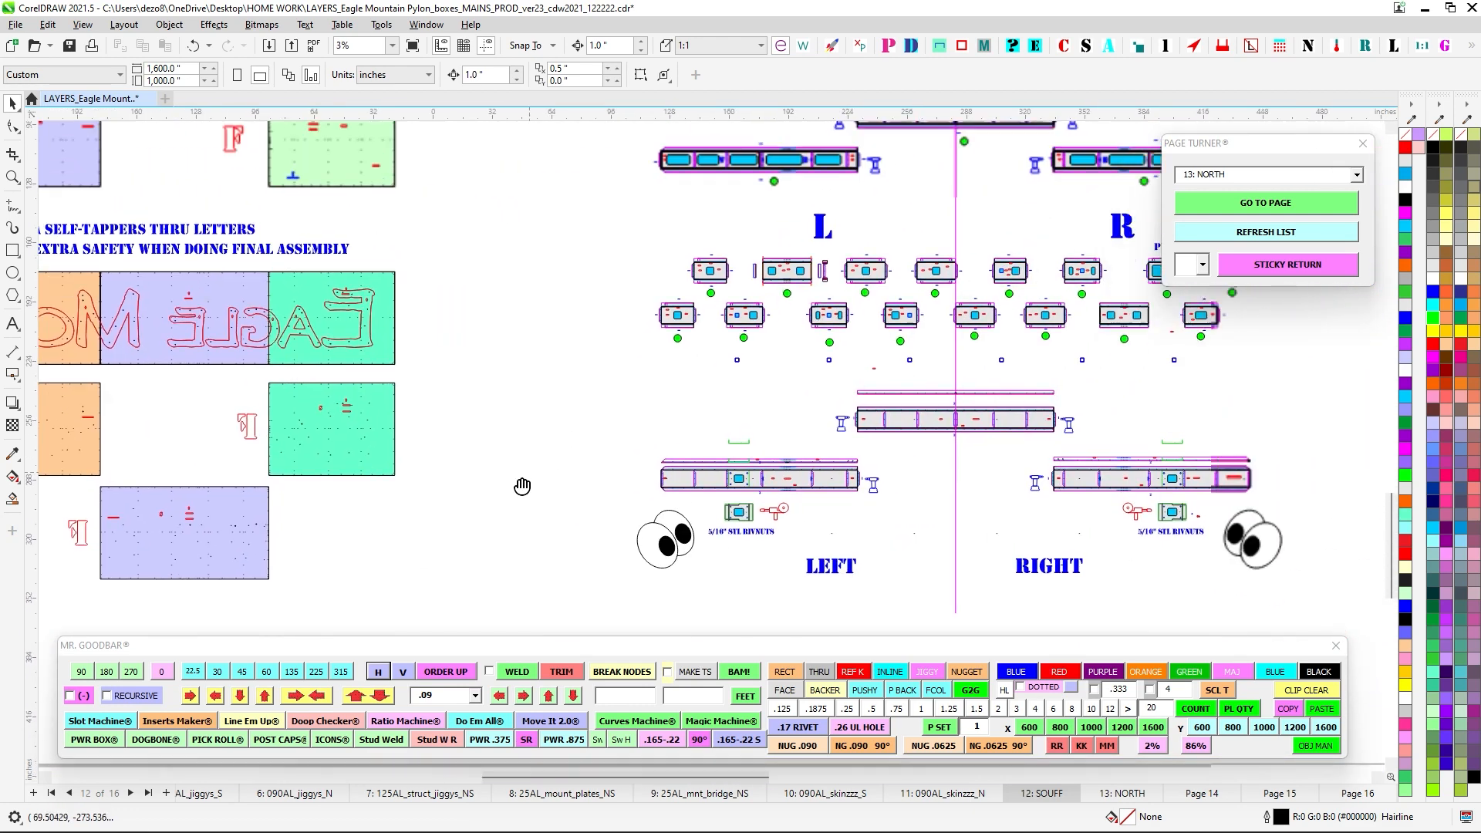
pyautogui.scroll(-1, 557, 378)
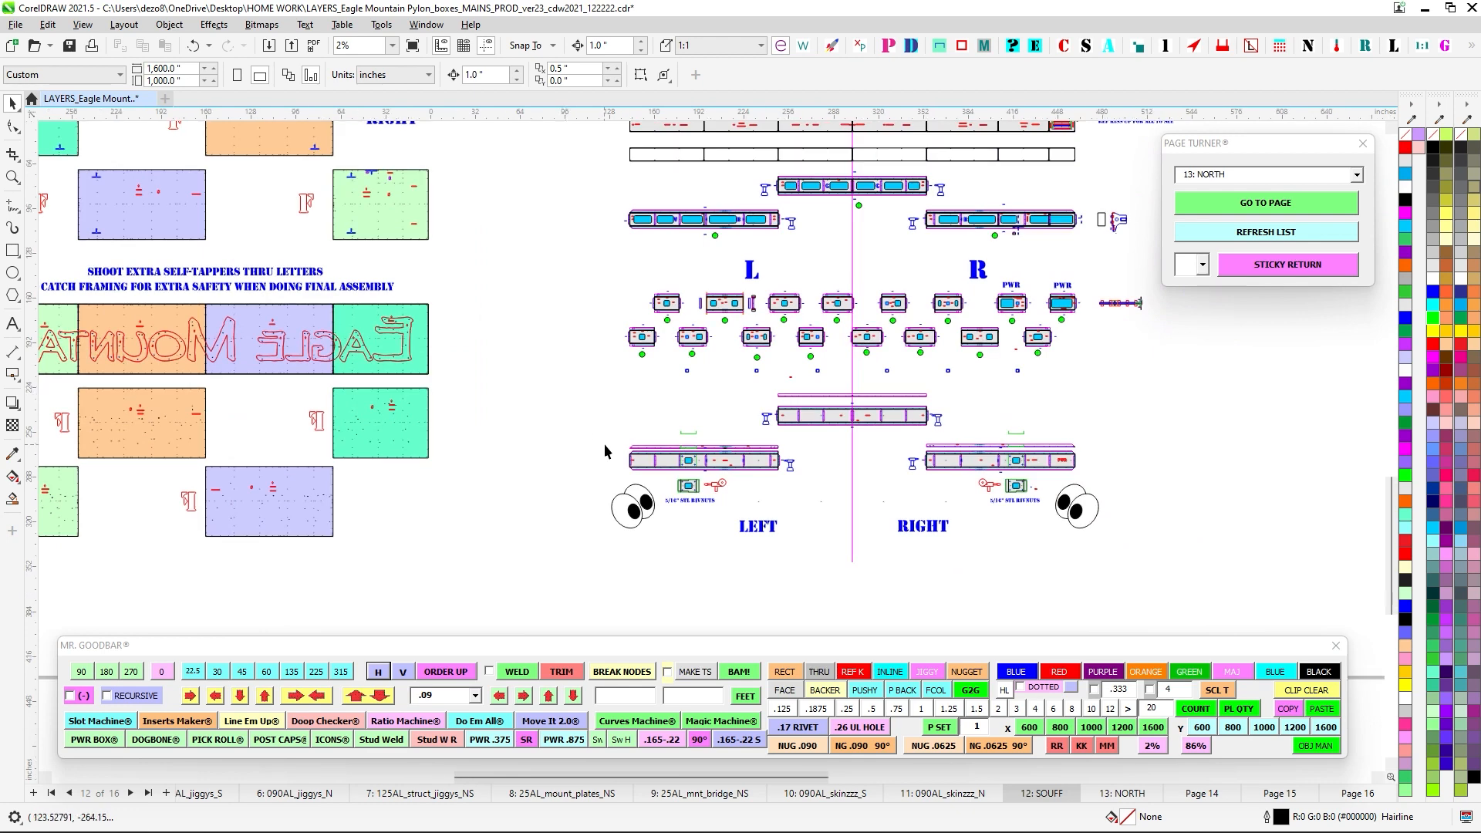
pyautogui.scroll(2, 733, 497)
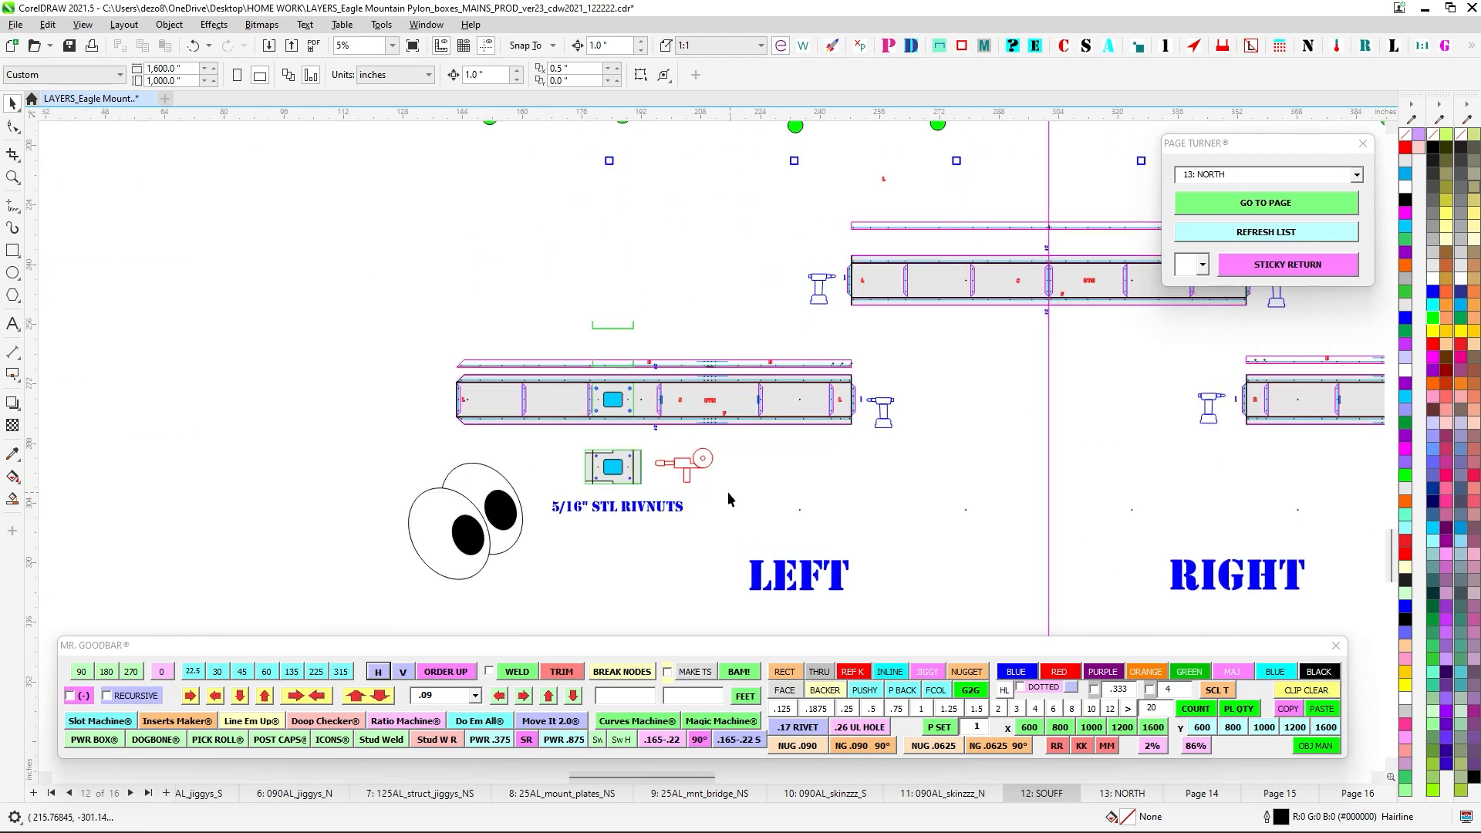
pyautogui.scroll(1, 625, 420)
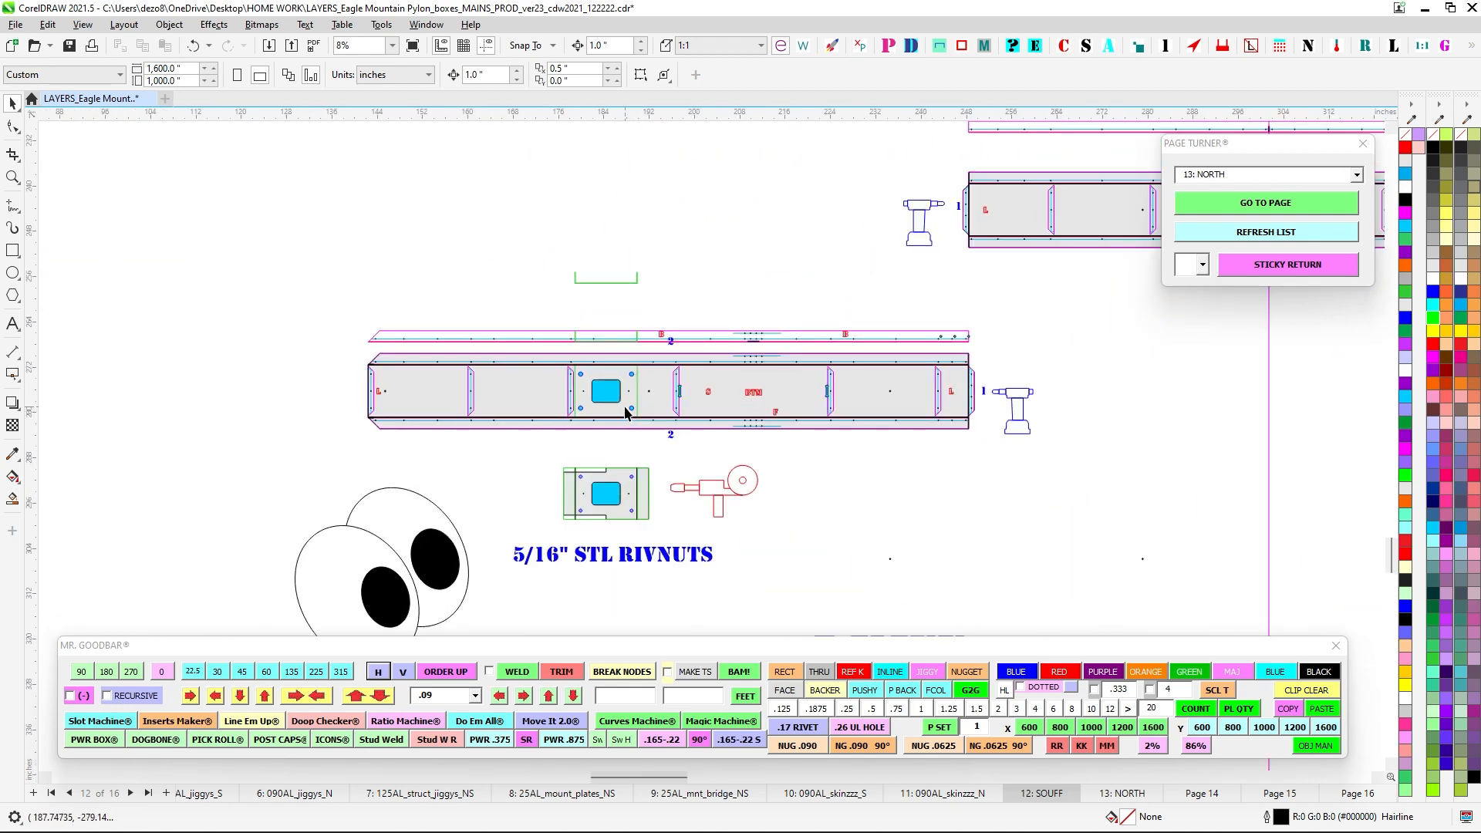
pyautogui.scroll(1, 625, 412)
pyautogui.scroll(-3, 643, 352)
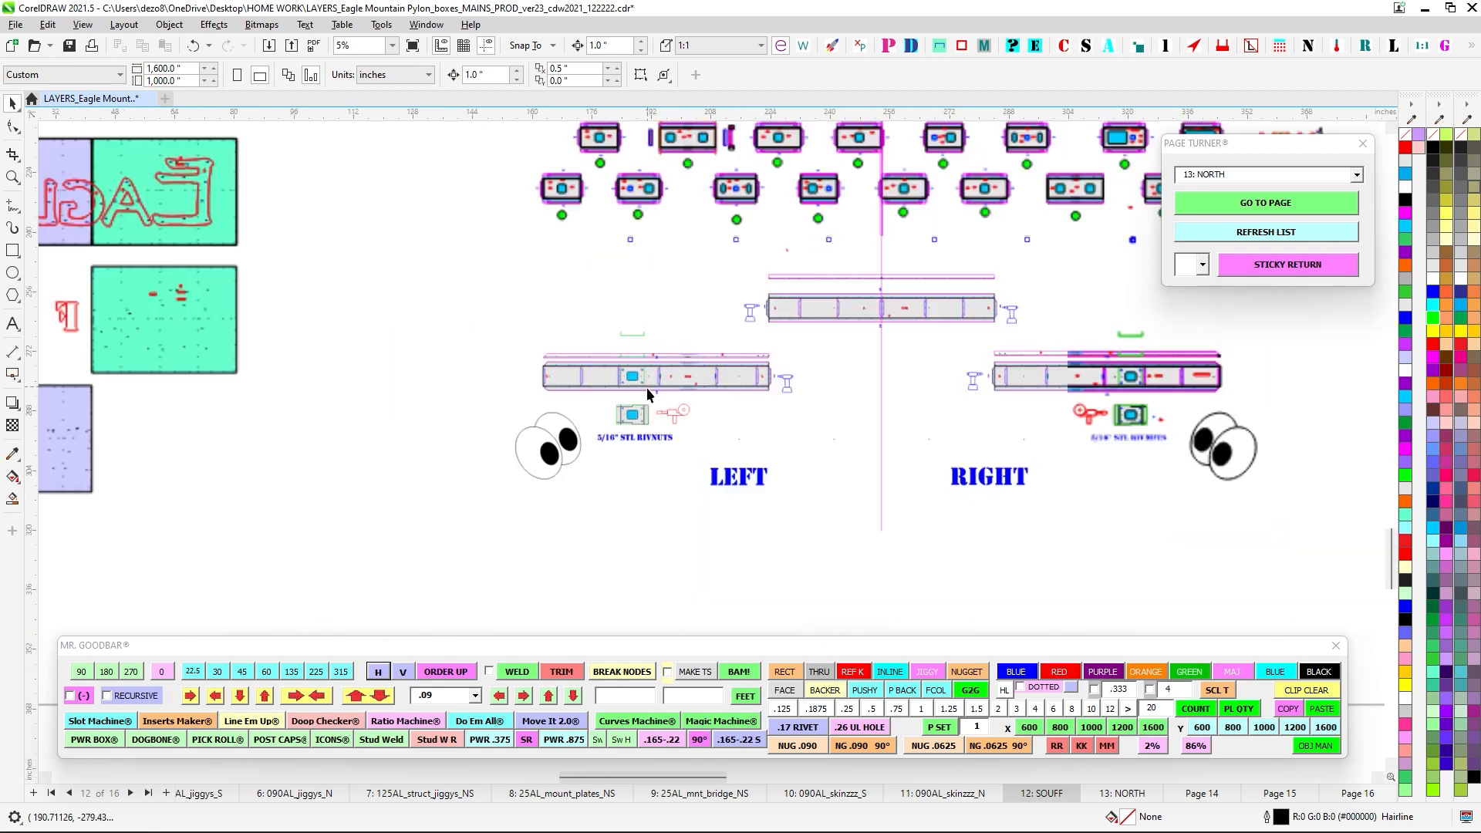
# Examine the four rivnut holes around the left BTM panel's cutout and the matching reinforcement plate drawn below it.
pyautogui.scroll(3, 573, 409)
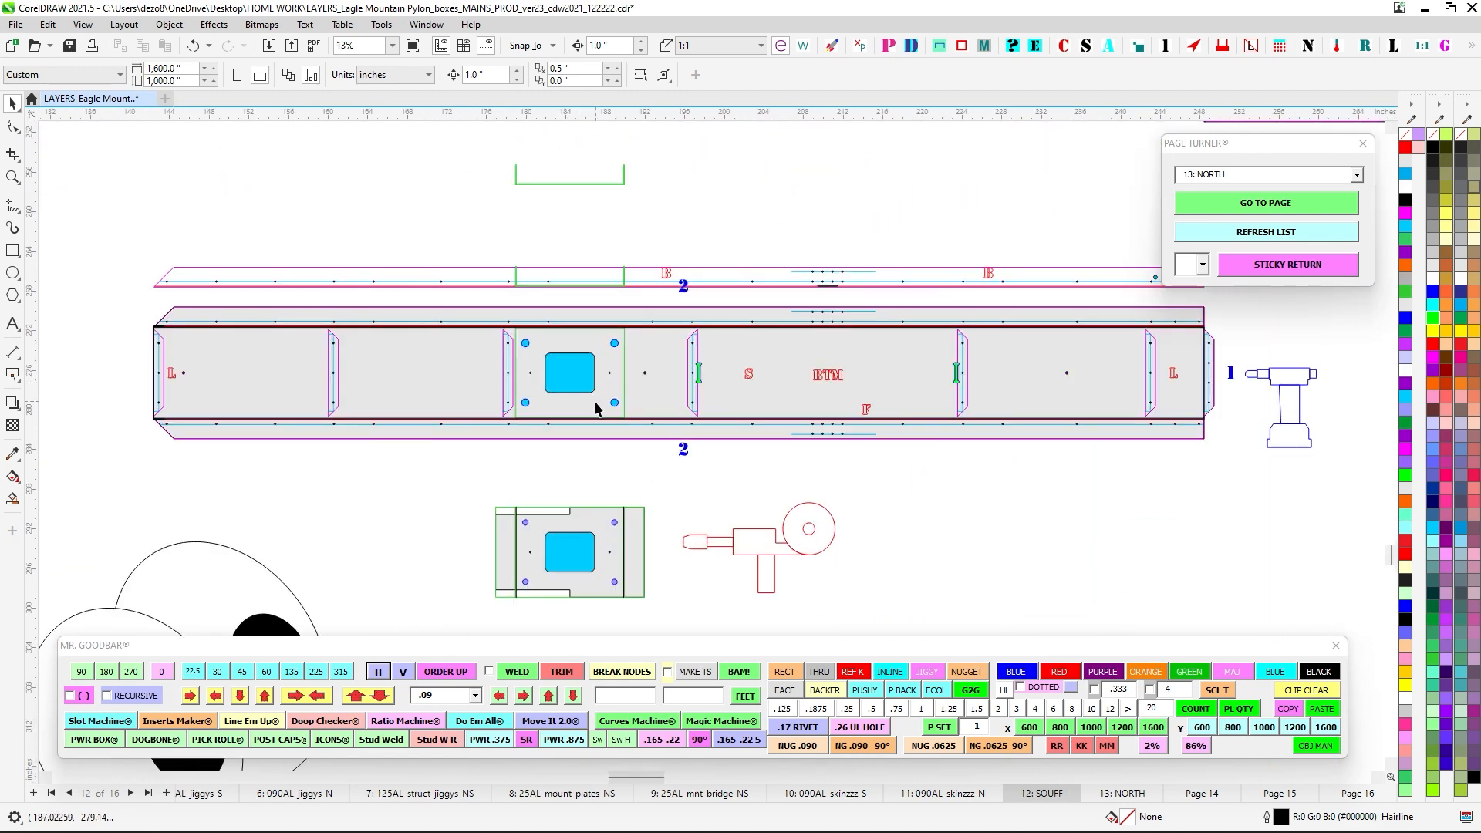
pyautogui.scroll(1, 589, 437)
pyautogui.moveTo(589, 448); pyautogui.dragTo(632, 354)
pyautogui.moveTo(626, 525); pyautogui.dragTo(636, 500)
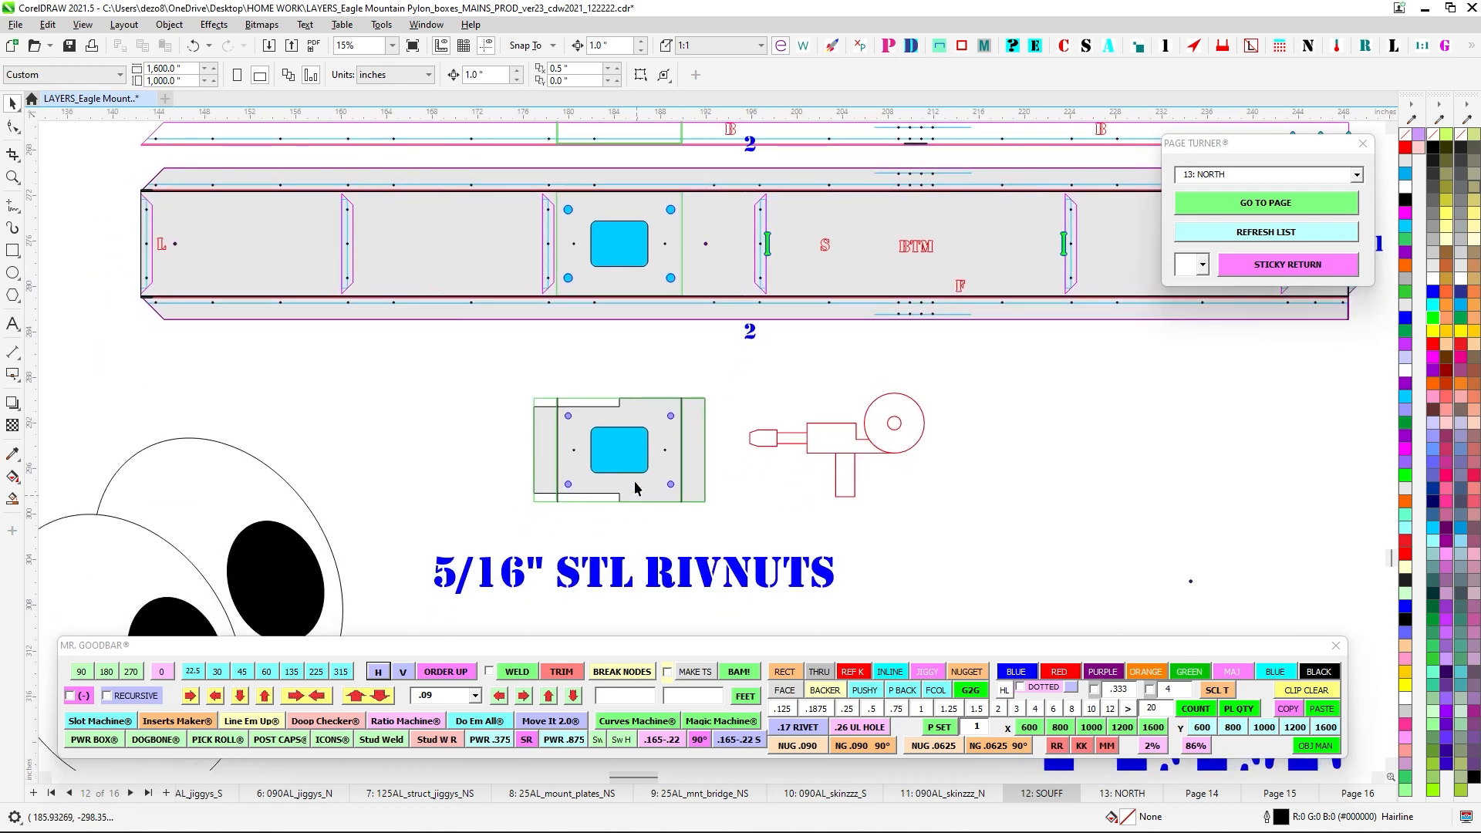
pyautogui.scroll(2, 669, 223)
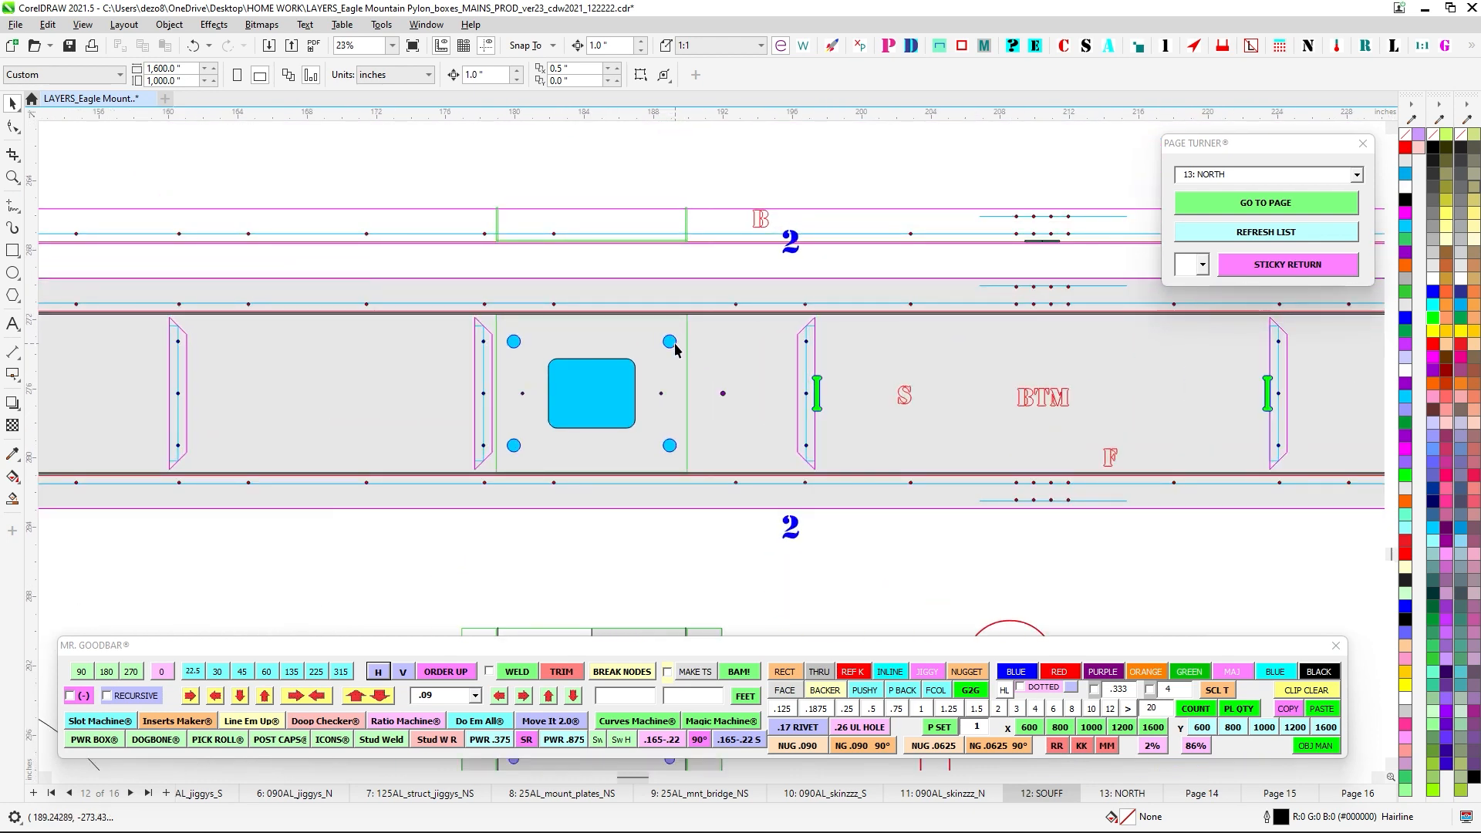
# Compare the left and right BTM panels and check the left reinforcement plate's holes against the panel above it.
pyautogui.scroll(-8, 675, 349)
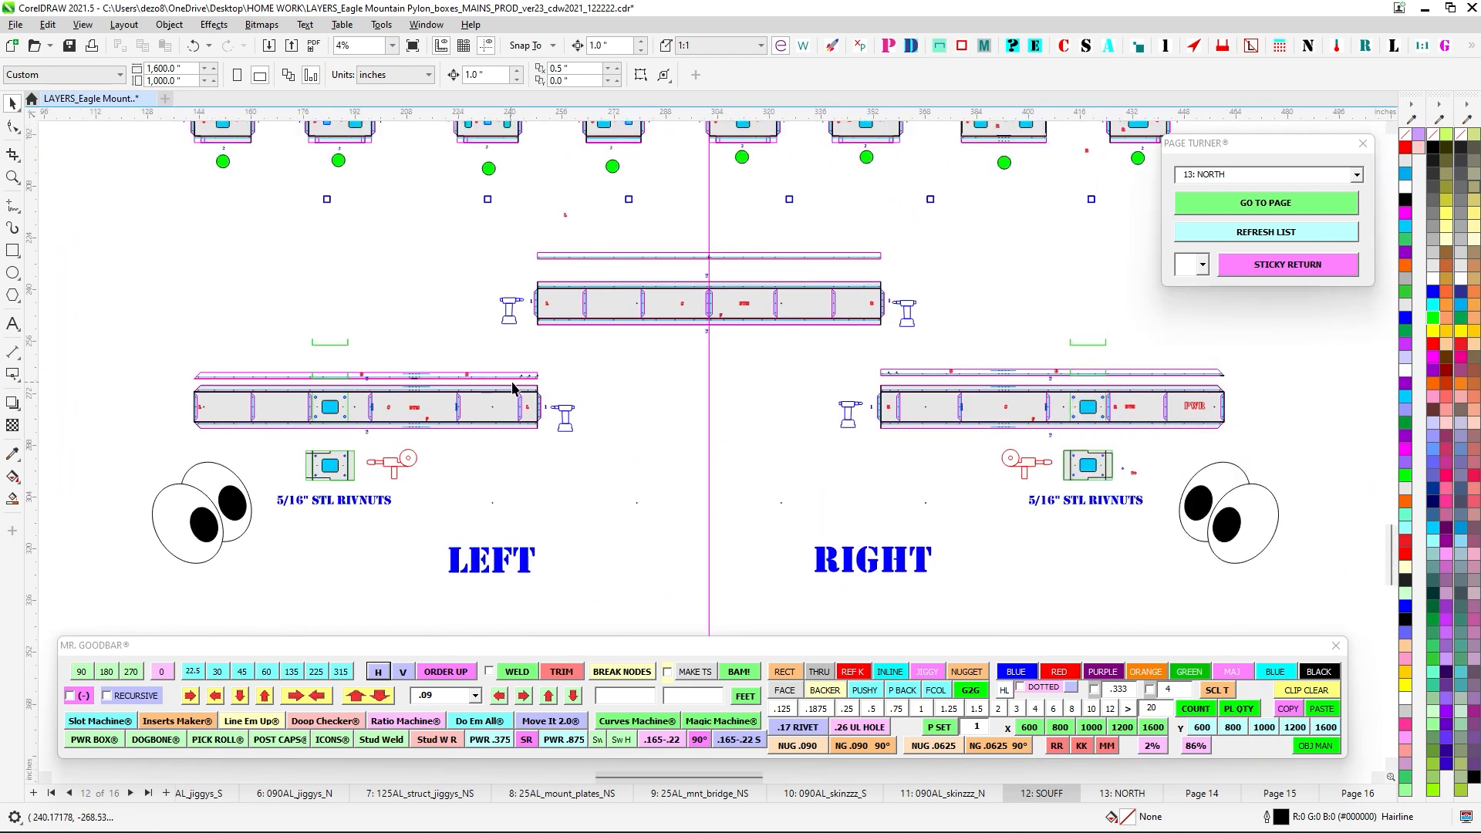
pyautogui.moveTo(935, 391); pyautogui.dragTo(864, 455)
pyautogui.moveTo(651, 424); pyautogui.dragTo(965, 307)
pyautogui.scroll(3, 588, 389)
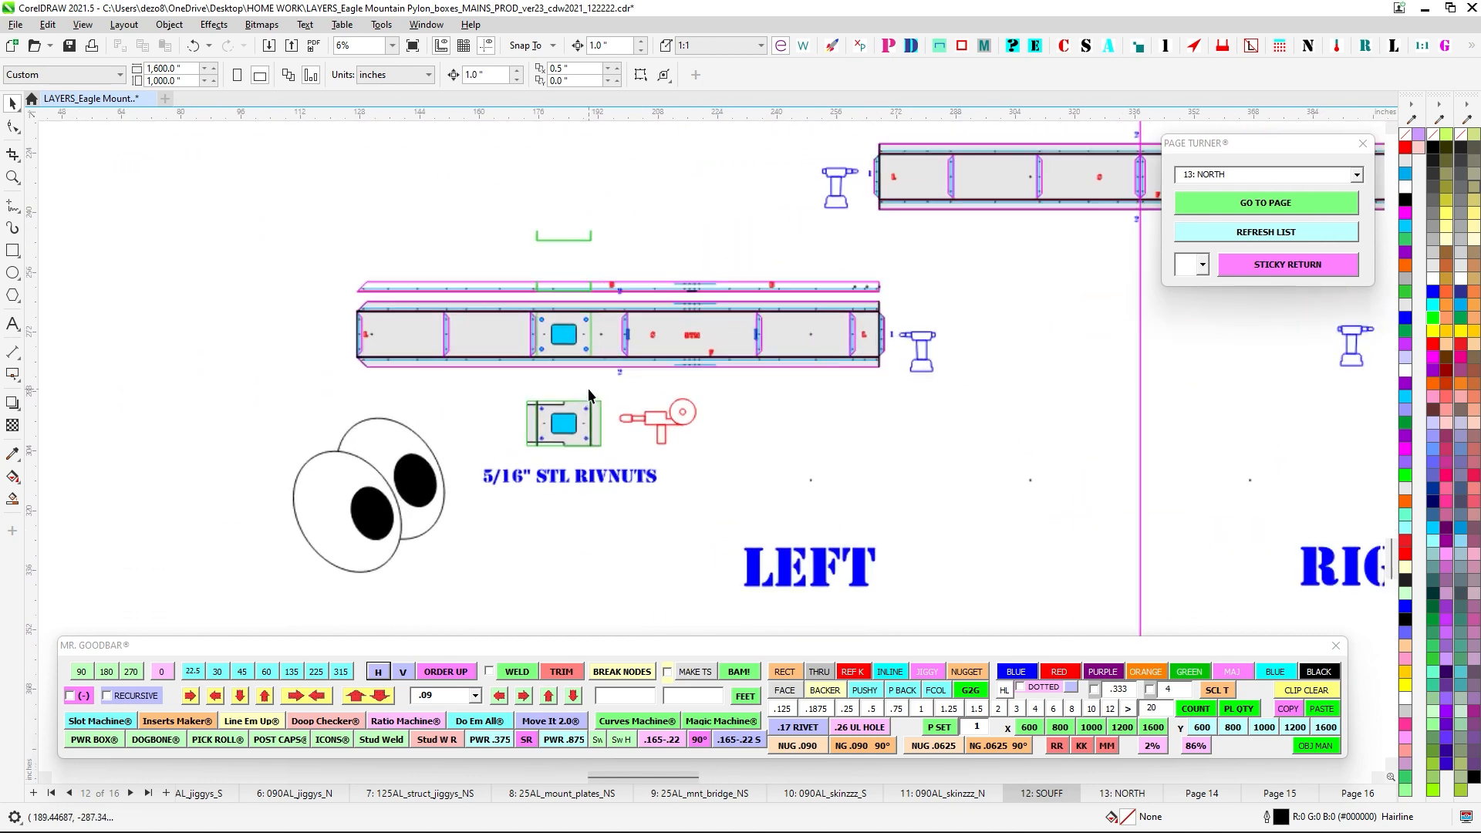
pyautogui.scroll(2, 589, 395)
pyautogui.scroll(2, 623, 354)
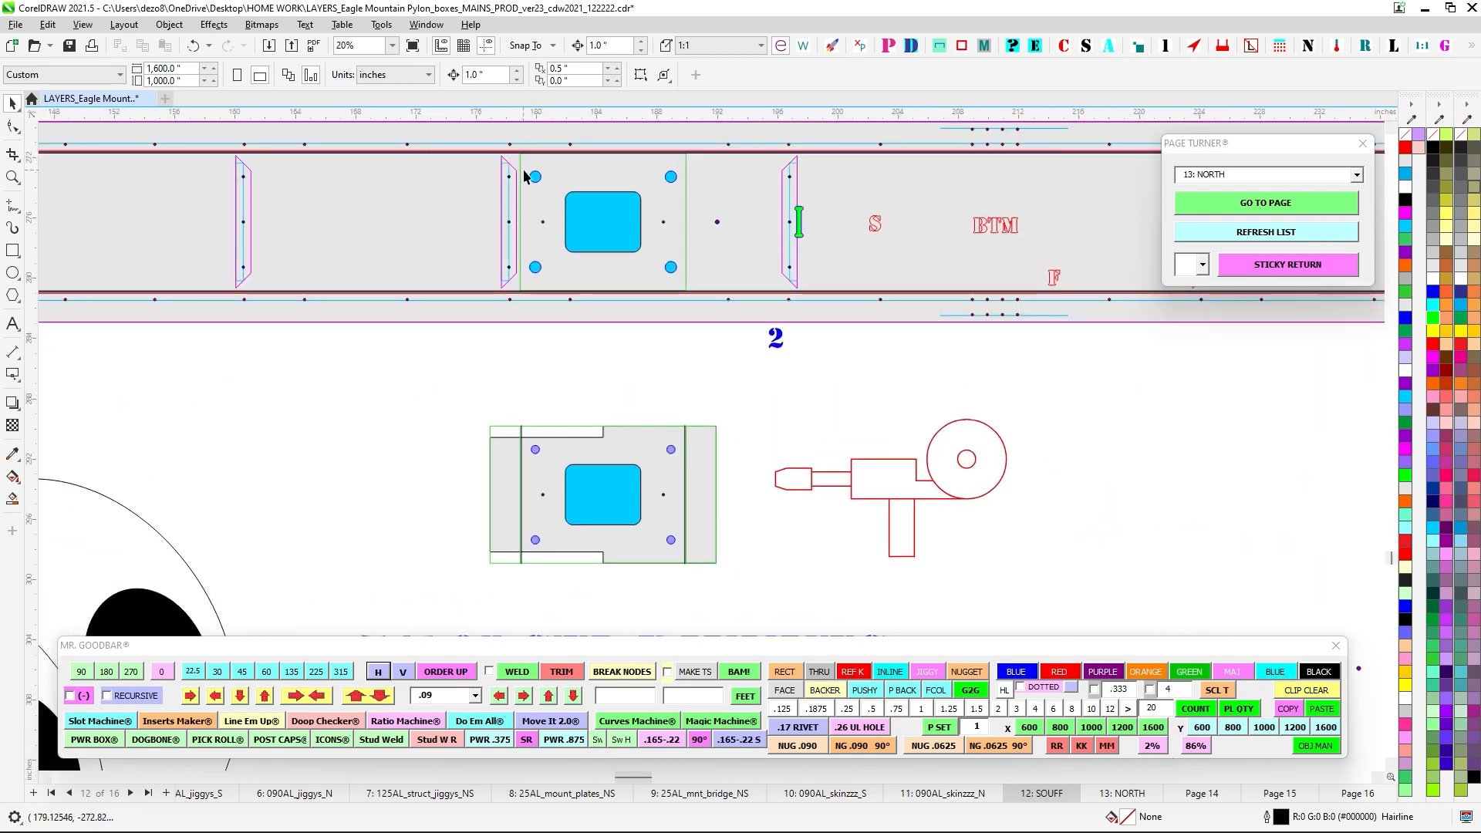
pyautogui.scroll(-4, 539, 299)
pyautogui.scroll(-4, 721, 424)
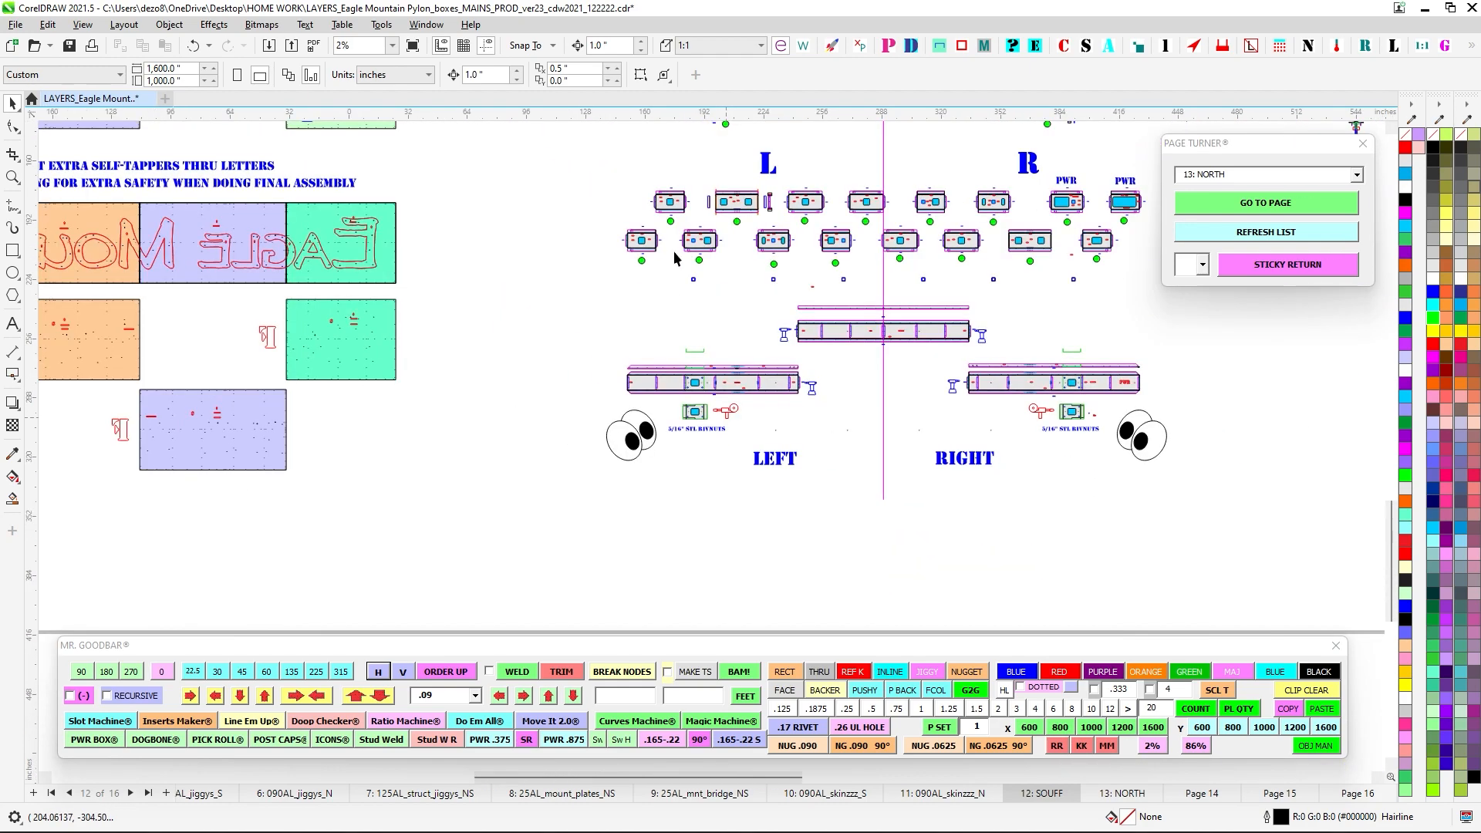
# Box-select the green reinforcement plate outline at the bottom edge of left bay 3.
pyautogui.scroll(10, 637, 374)
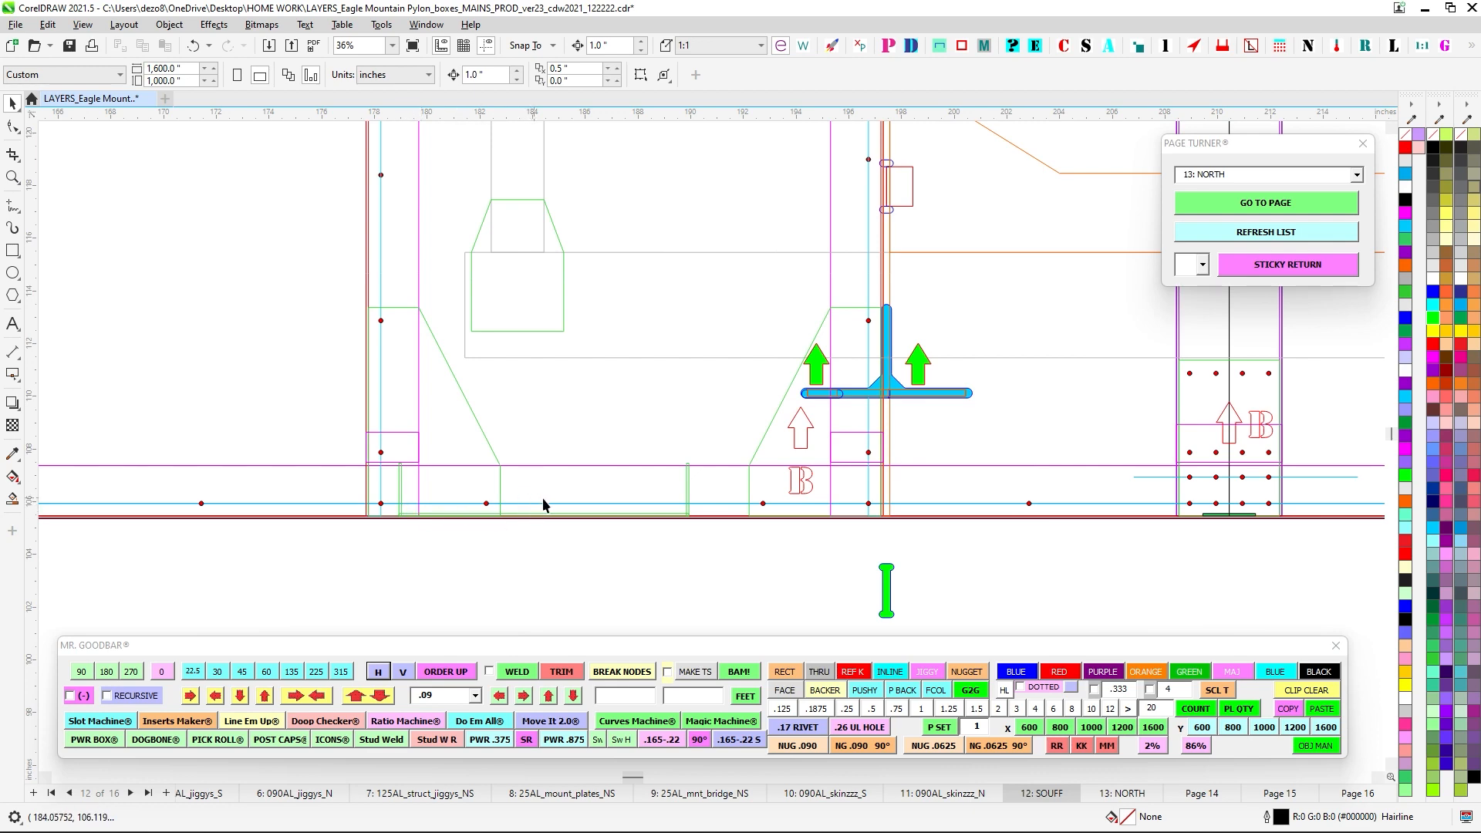
pyautogui.scroll(-2, 635, 493)
pyautogui.moveTo(486, 538); pyautogui.dragTo(486, 539)
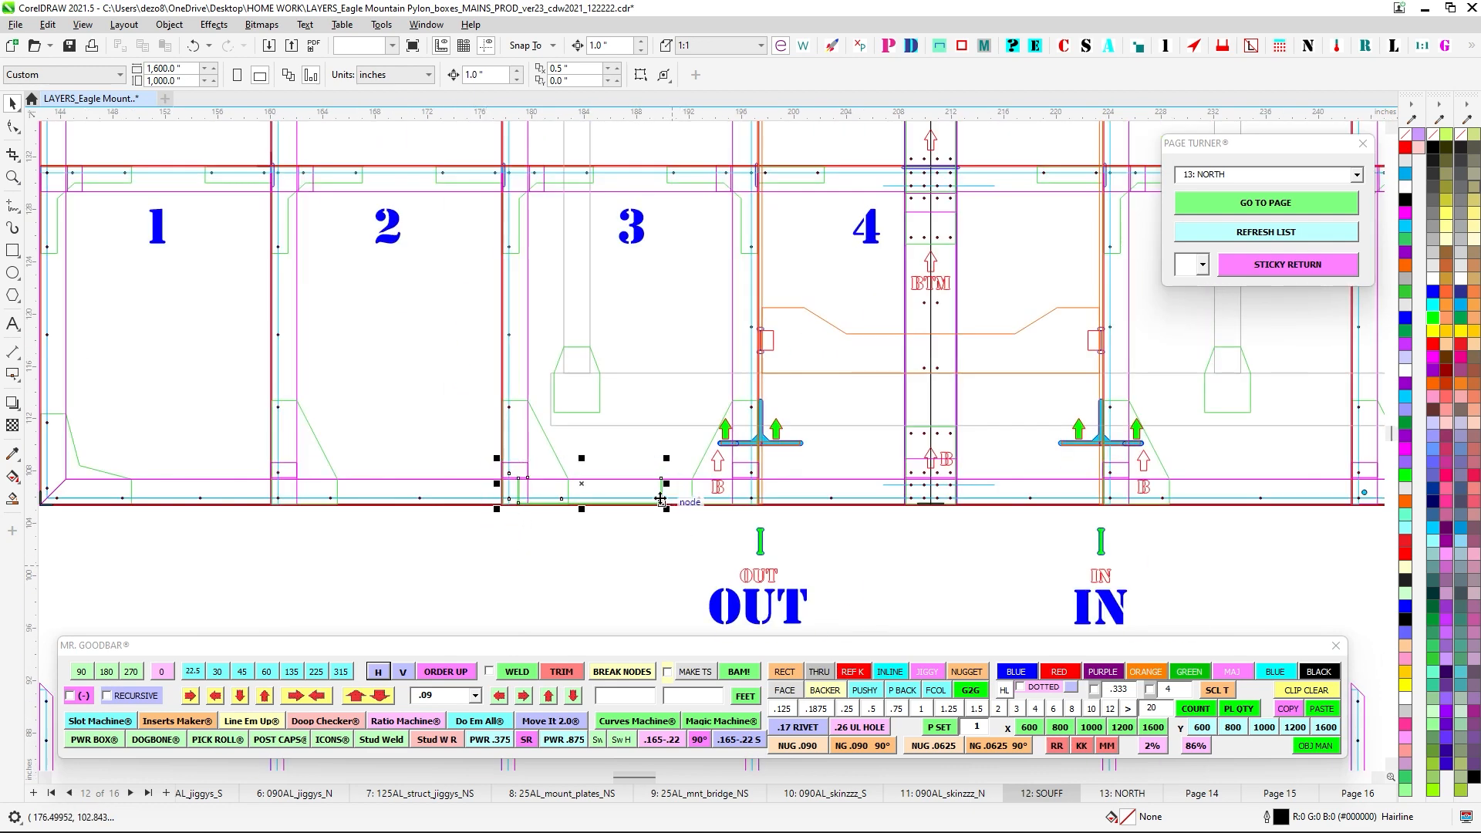
# Box-select the matching plate outline at the bottom edge of right bay 3 and inspect the square end-view detail below PWR A.
pyautogui.scroll(-5, 679, 531)
pyautogui.moveTo(824, 546); pyautogui.dragTo(351, 501)
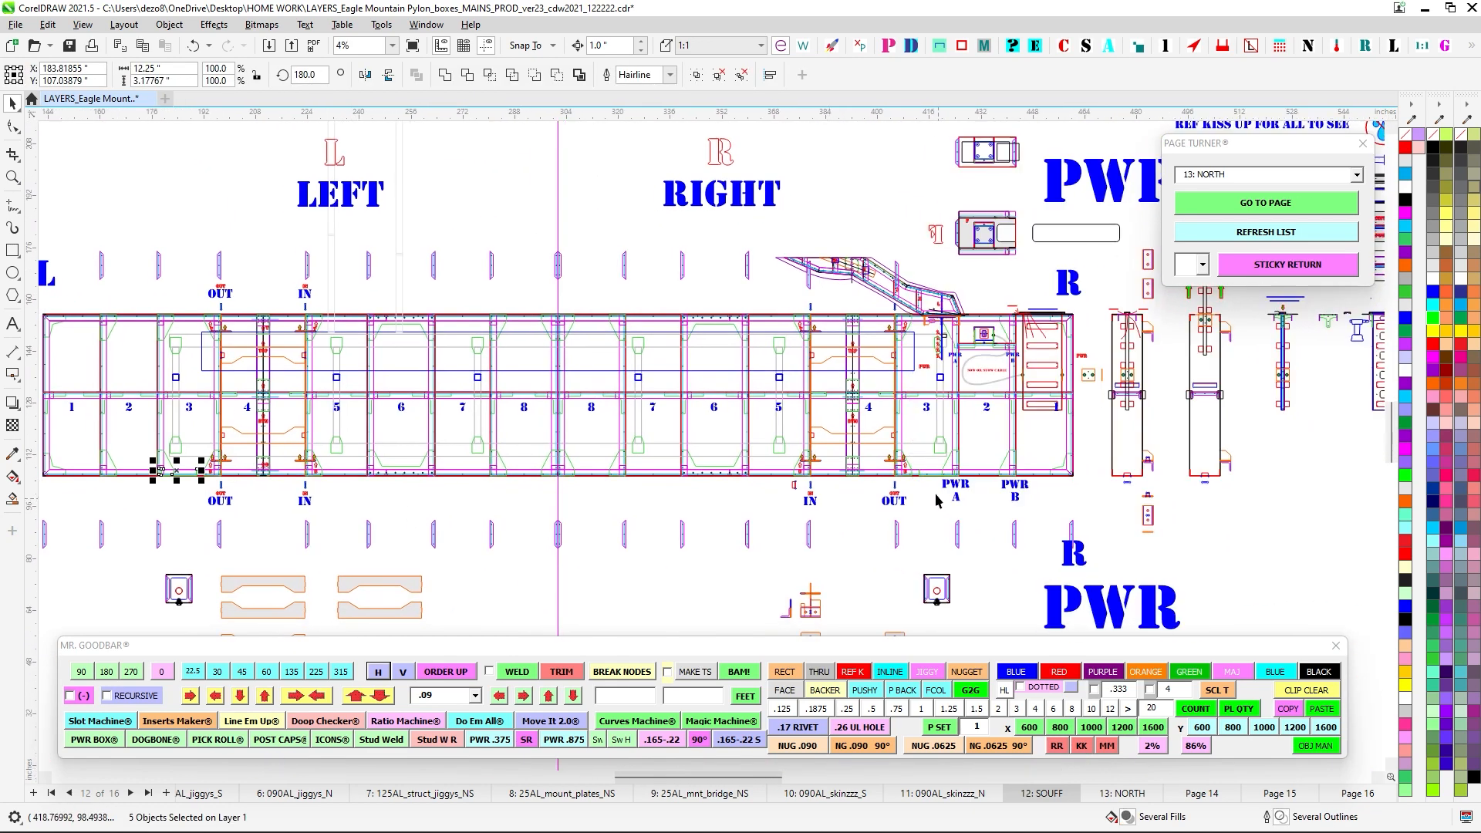
pyautogui.scroll(4, 937, 486)
pyautogui.moveTo(805, 442); pyautogui.dragTo(835, 548)
pyautogui.scroll(-4, 963, 529)
pyautogui.scroll(1, 835, 548)
pyautogui.scroll(4, 824, 590)
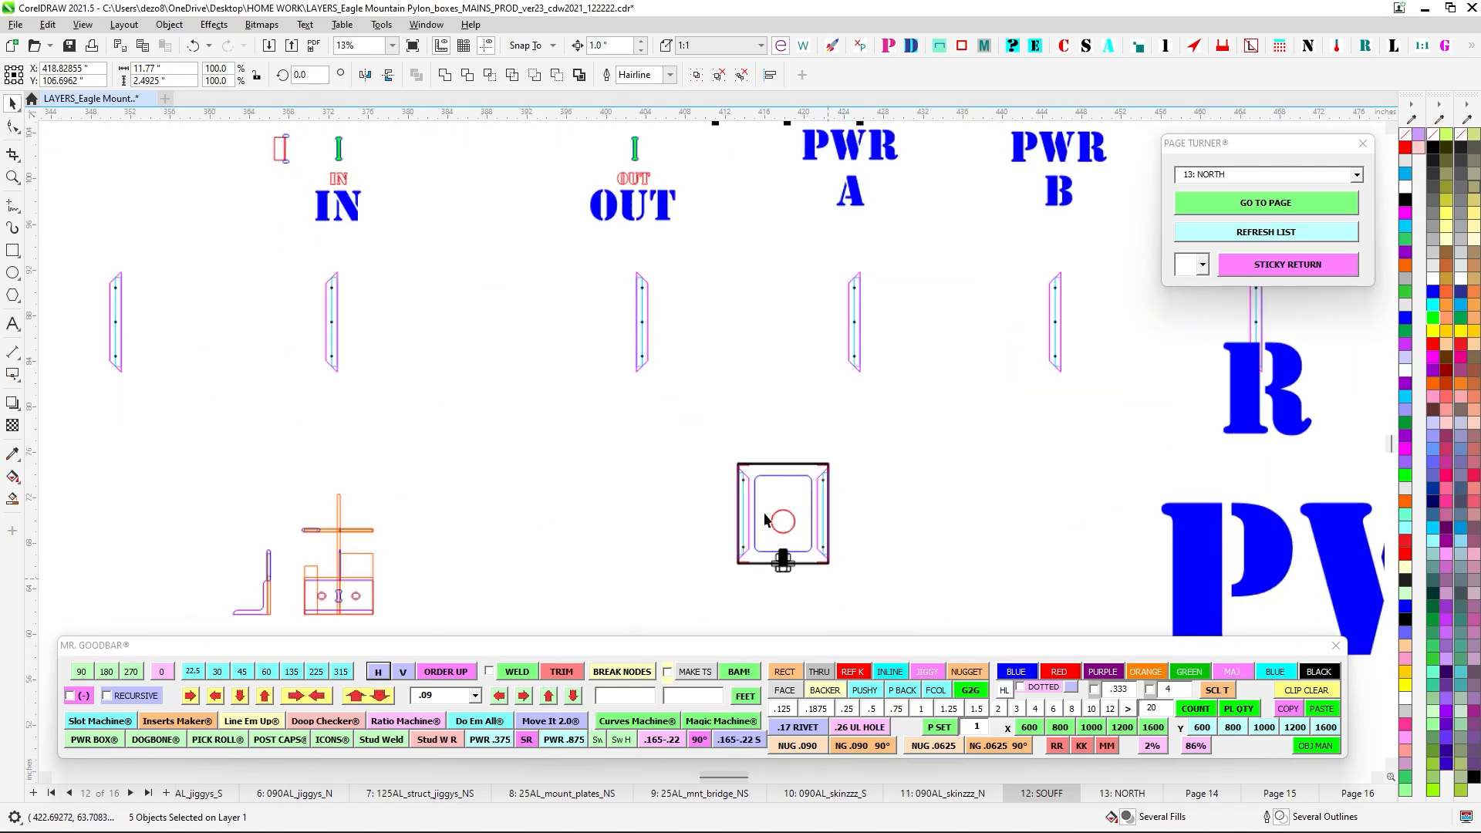
# Clear the selection and check the square end-view detail against bay 3 of the main SOUFF assembly above it.
pyautogui.click(888, 595)
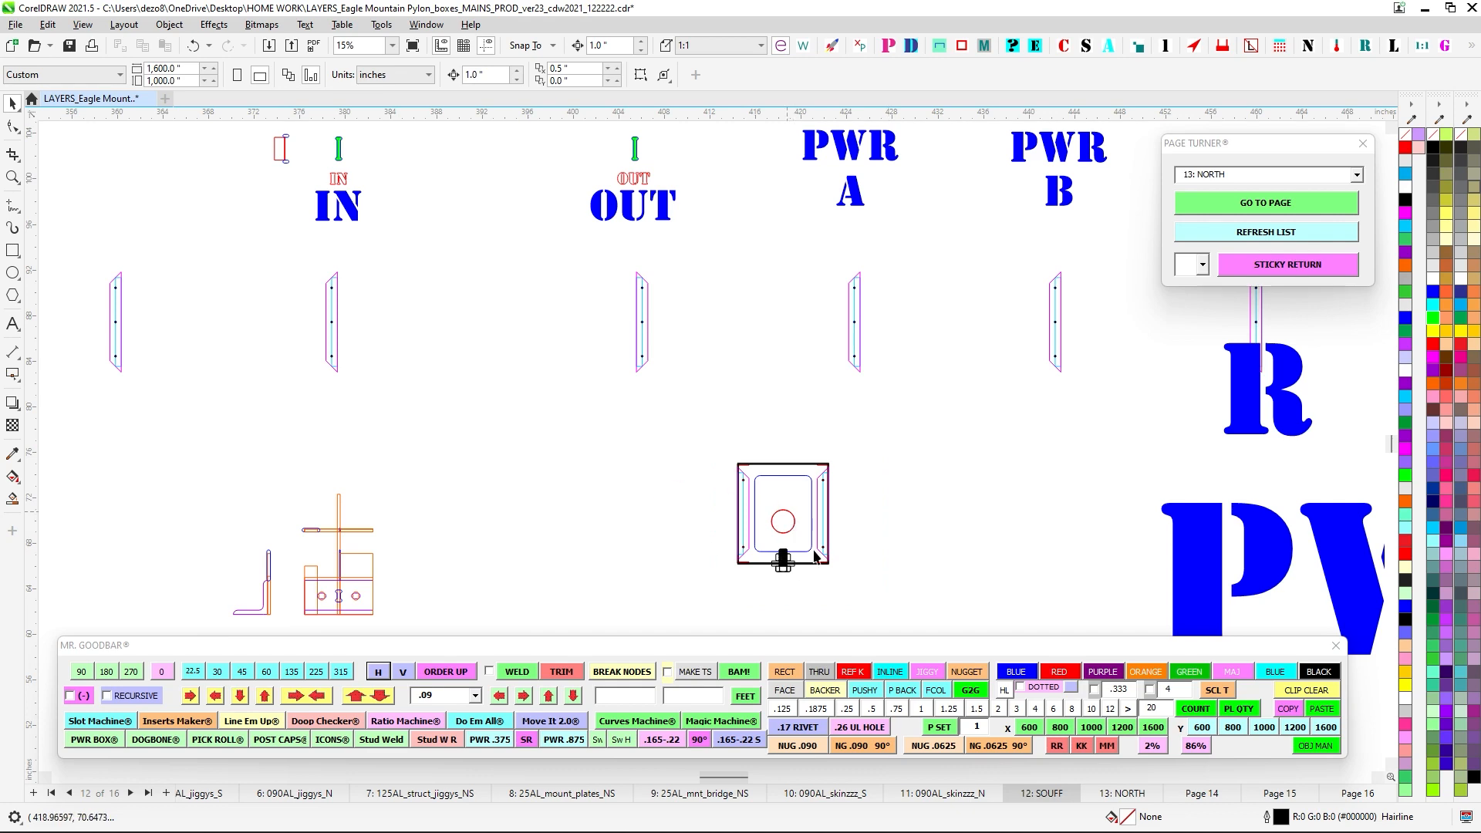
pyautogui.scroll(-2, 815, 556)
pyautogui.scroll(1, 790, 539)
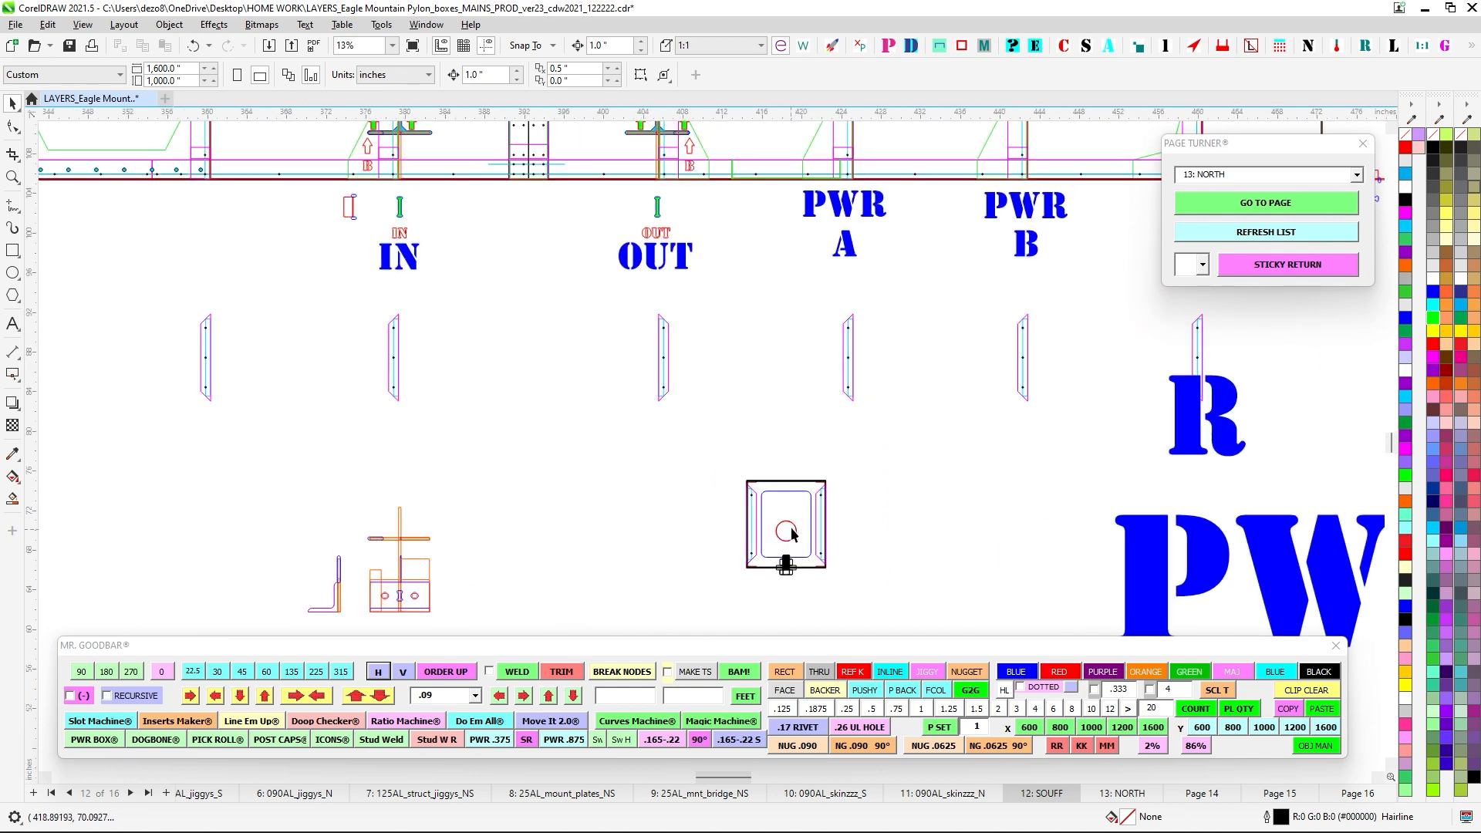
pyautogui.moveTo(819, 270); pyautogui.dragTo(800, 467)
pyautogui.scroll(-1, 776, 291)
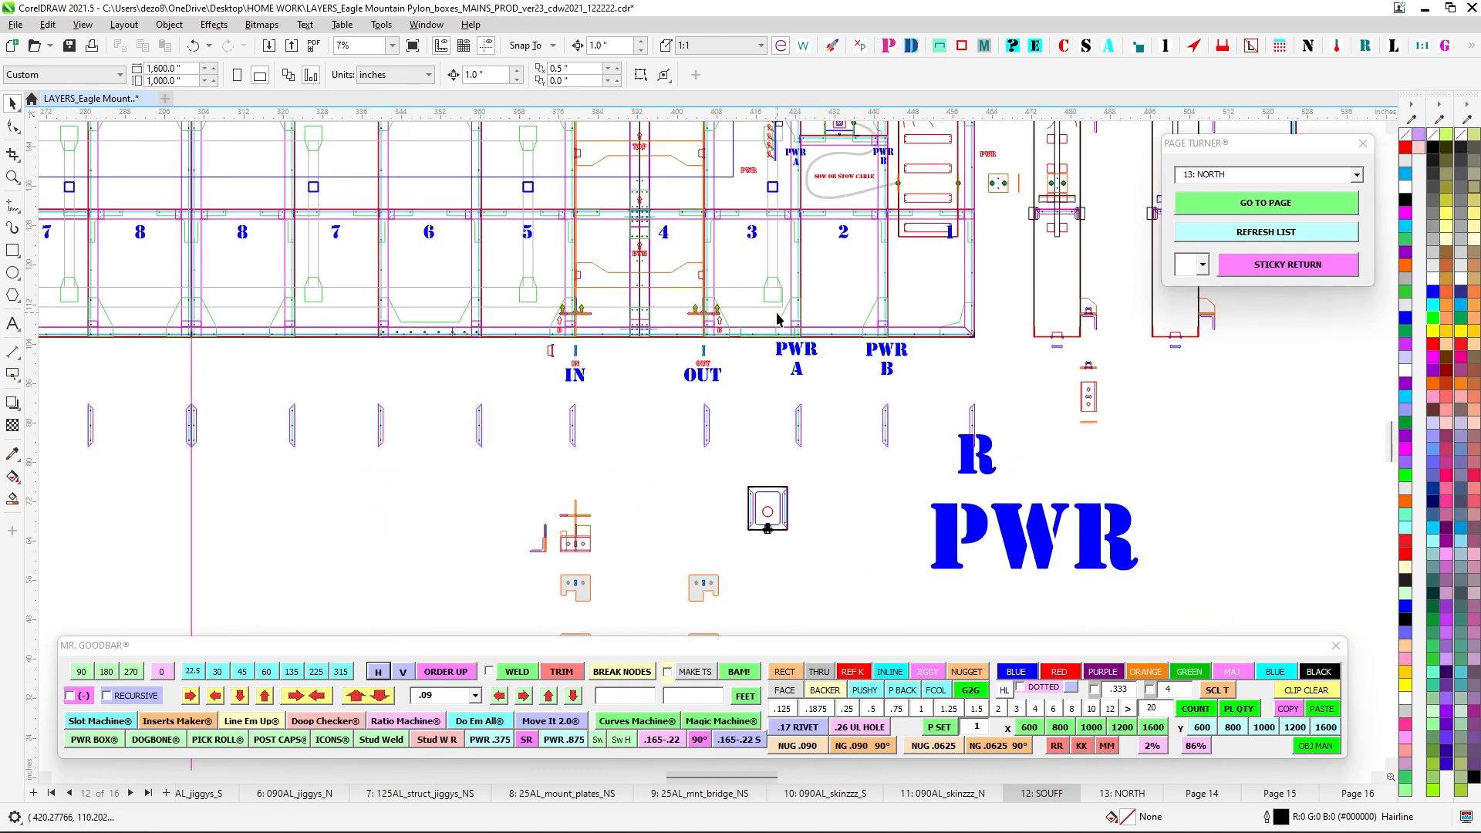
pyautogui.moveTo(780, 369); pyautogui.dragTo(739, 563)
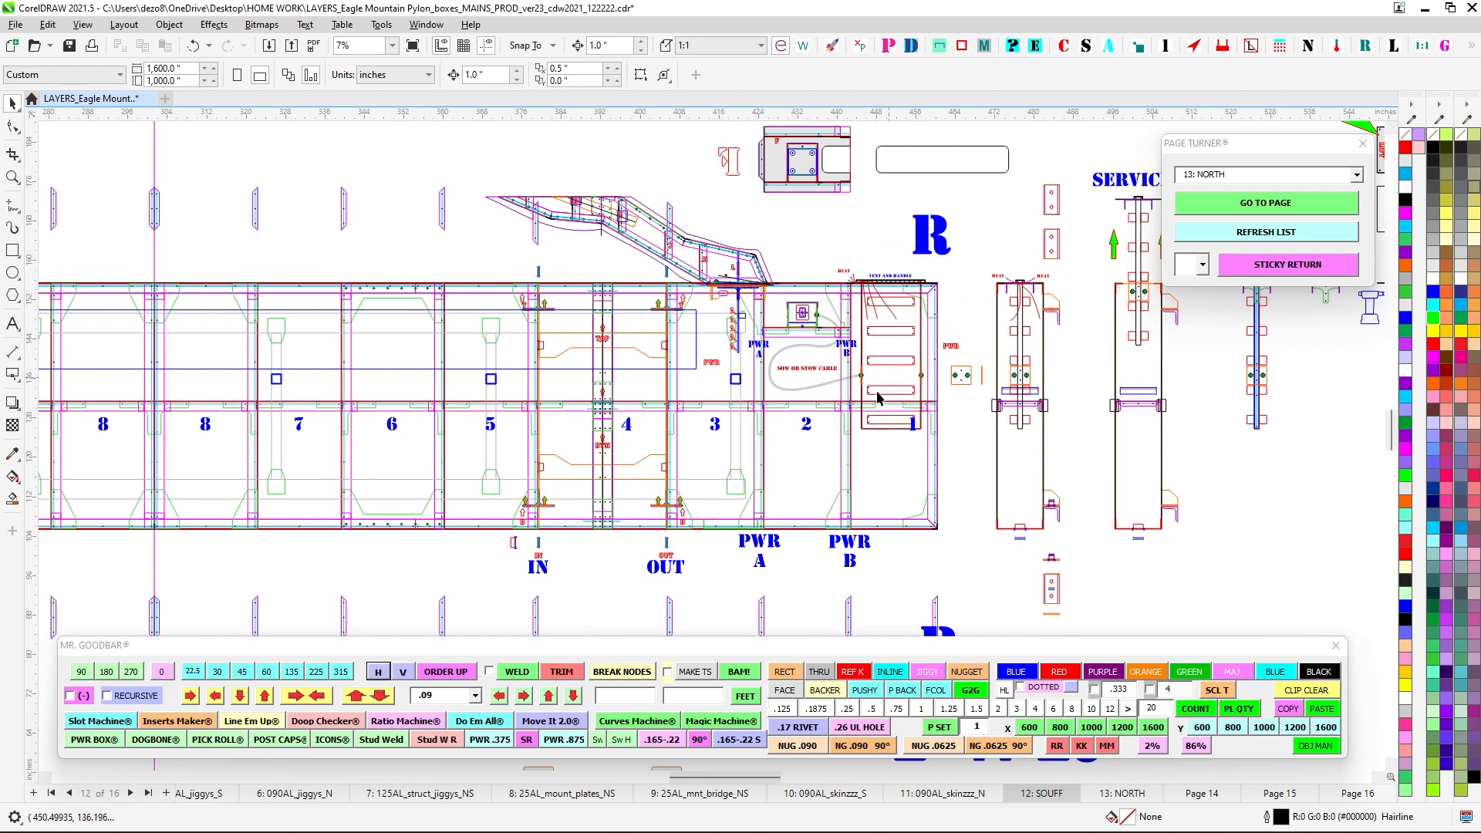
# Box-select the right reinforcement plate marked 5/16" STL RIVNUTS and compare it with the right BTM panel above.
pyautogui.scroll(-2, 871, 494)
pyautogui.moveTo(864, 544); pyautogui.dragTo(866, 339)
pyautogui.moveTo(828, 525); pyautogui.dragTo(826, 297)
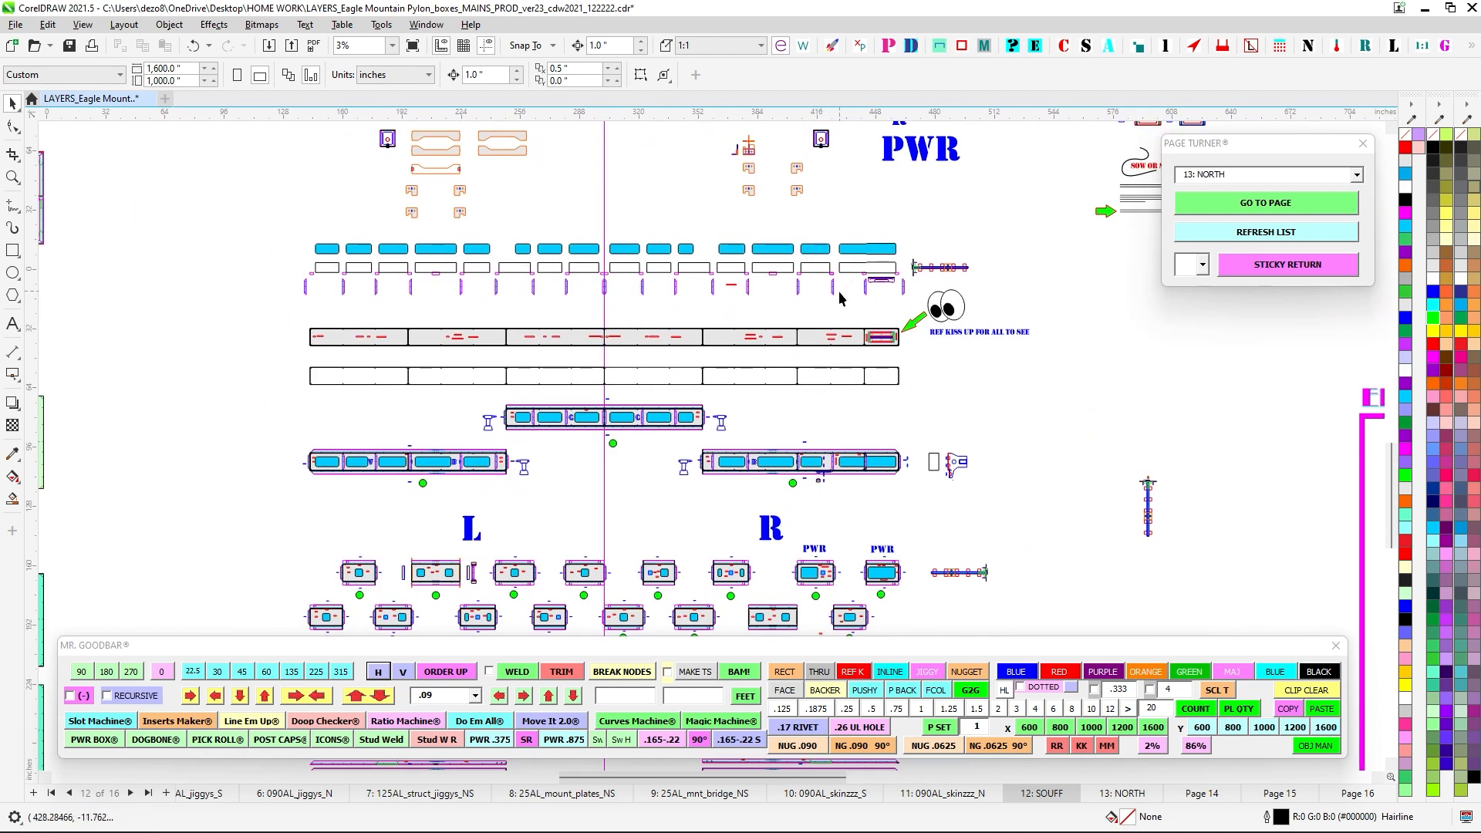
pyautogui.moveTo(839, 364); pyautogui.dragTo(833, 253)
pyautogui.scroll(1, 832, 384)
pyautogui.scroll(-1, 816, 411)
pyautogui.moveTo(805, 428); pyautogui.dragTo(812, 226)
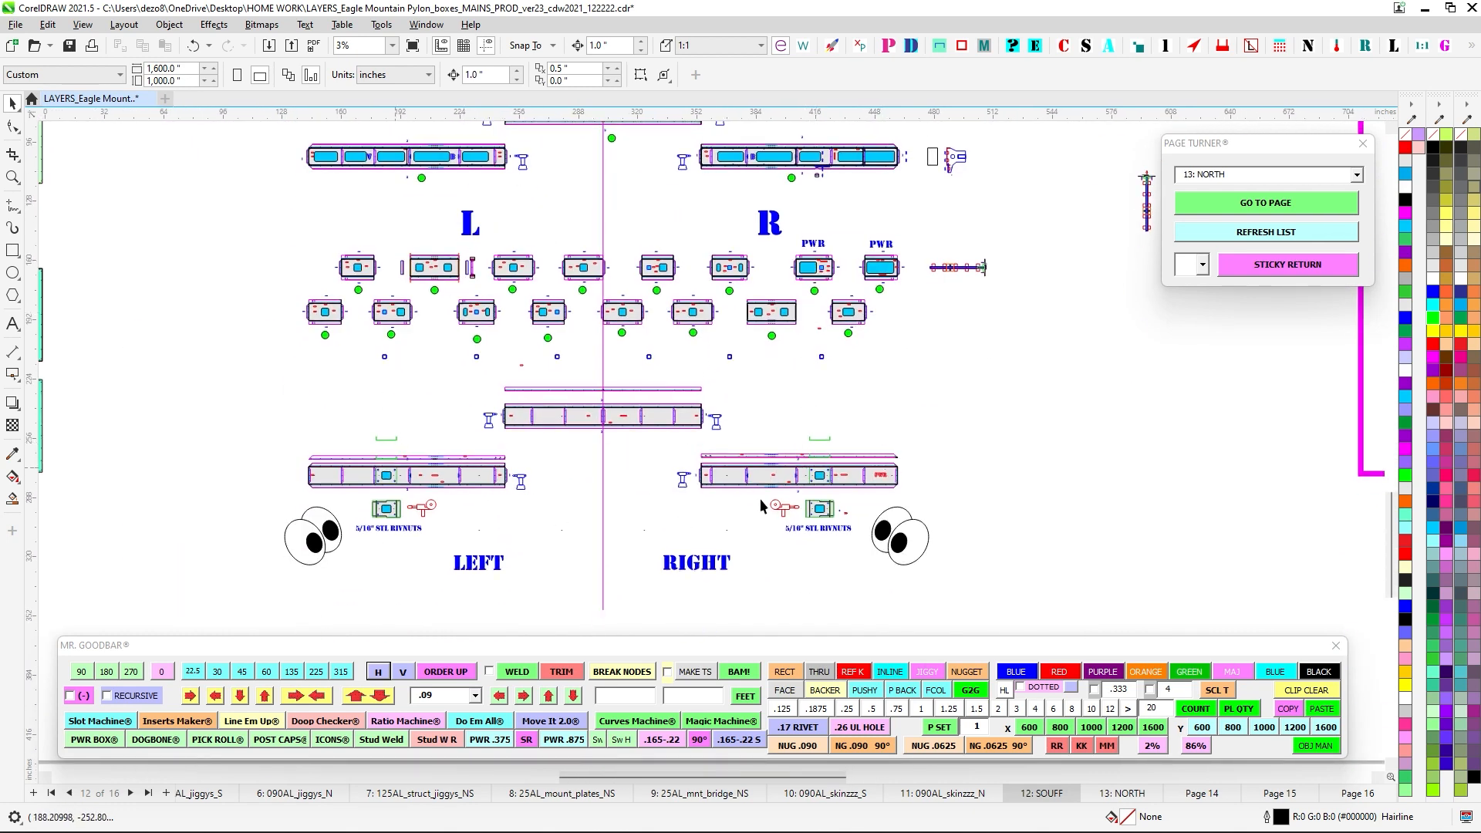
pyautogui.scroll(4, 765, 498)
pyautogui.moveTo(852, 487); pyautogui.dragTo(1024, 554)
pyautogui.scroll(2, 773, 420)
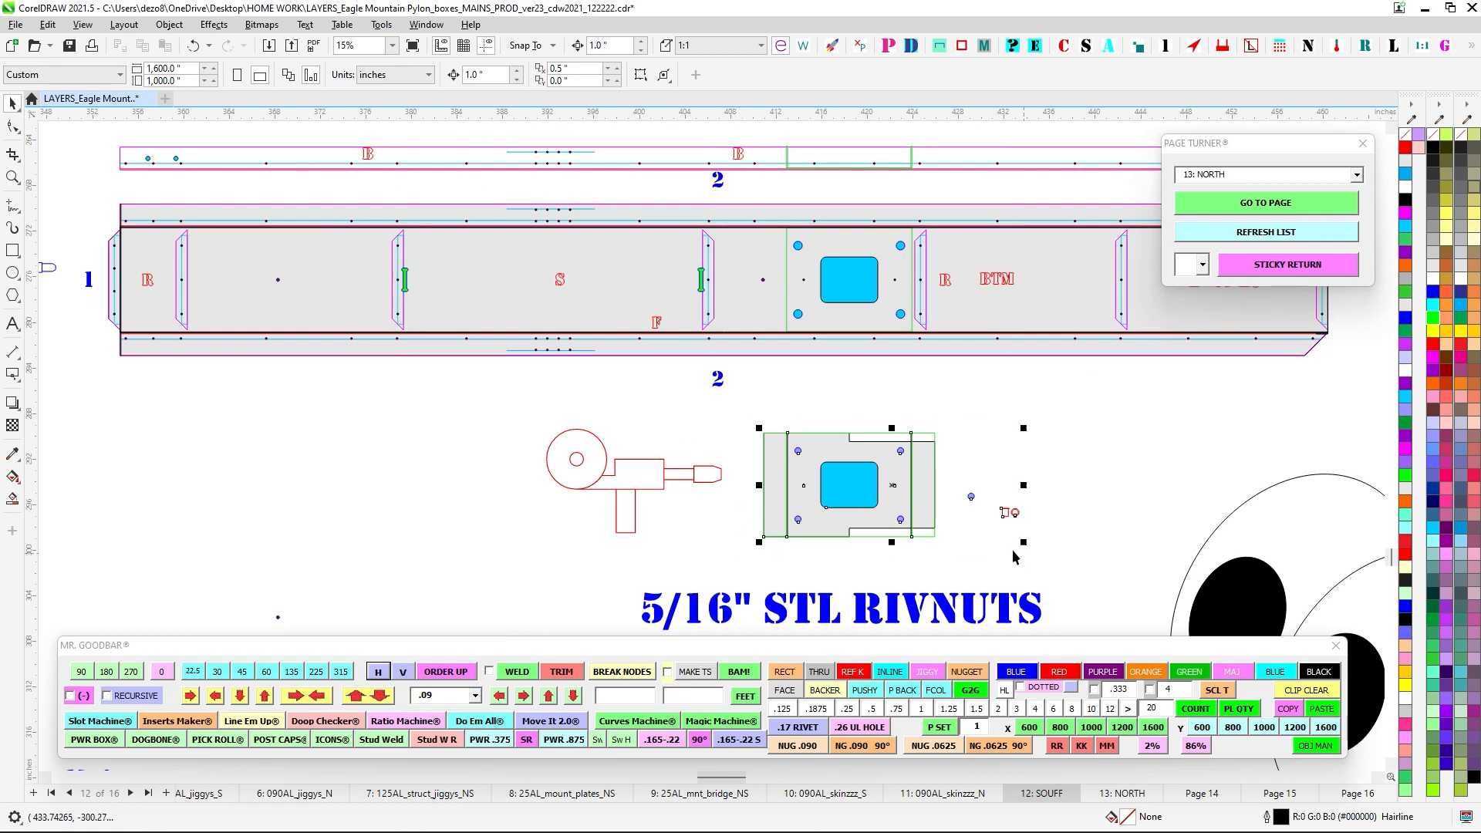
pyautogui.scroll(1, 824, 393)
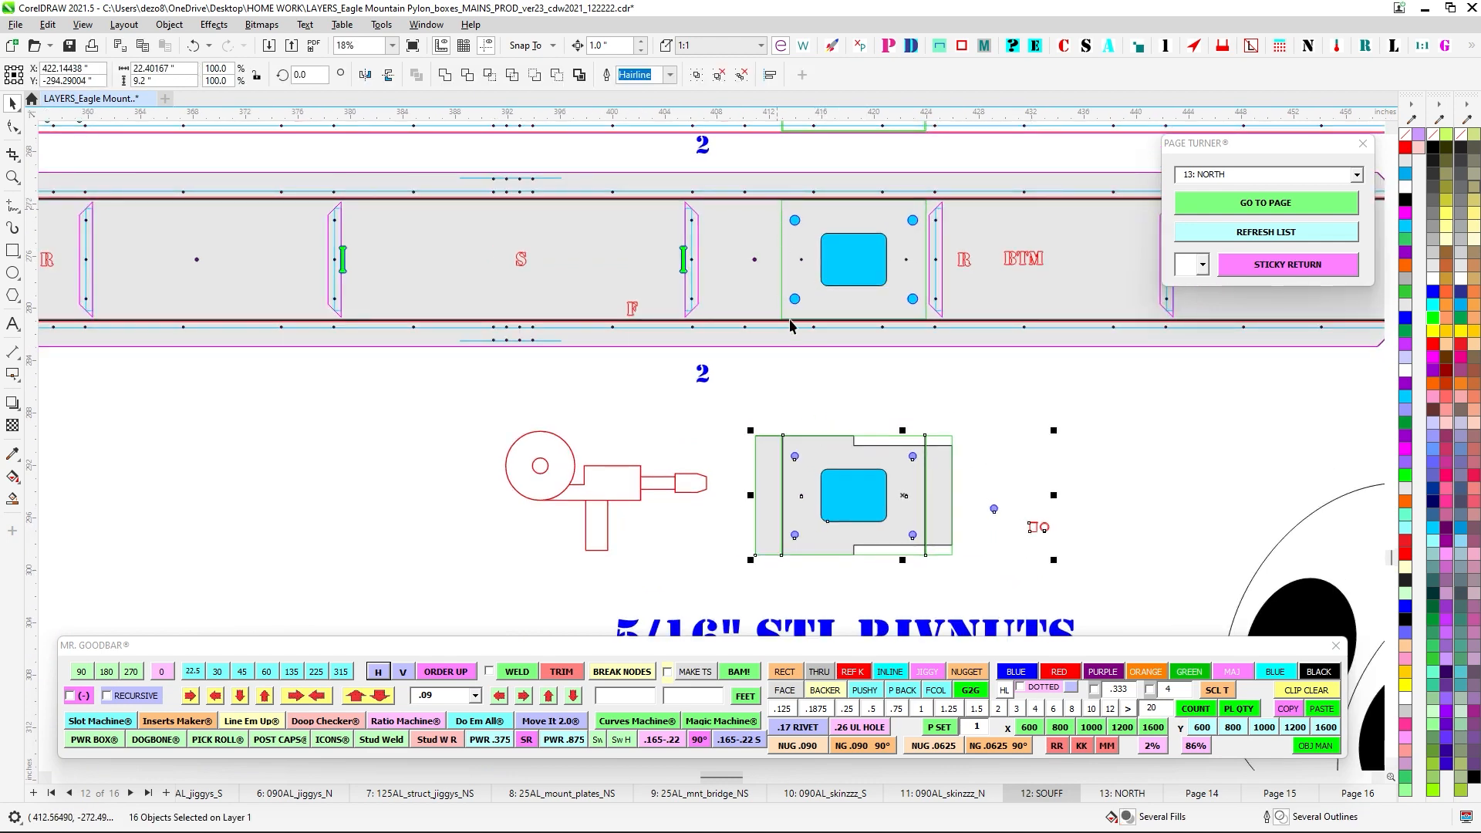
pyautogui.moveTo(828, 461); pyautogui.dragTo(772, 366)
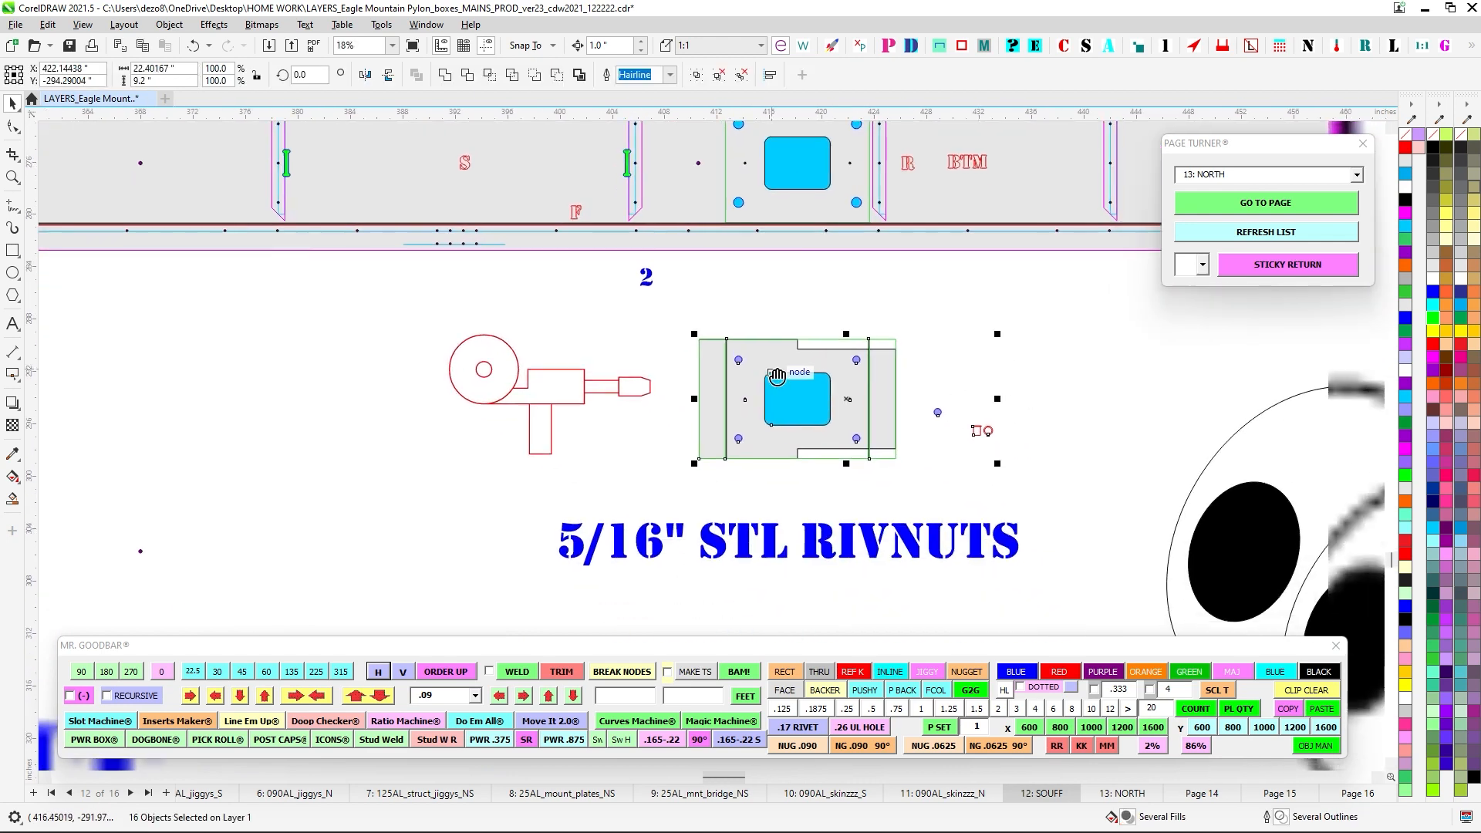
# Box-select the rivnut thru holes around the right reinforcement plate's cutout one after another.
pyautogui.scroll(4, 842, 381)
pyautogui.click(946, 226)
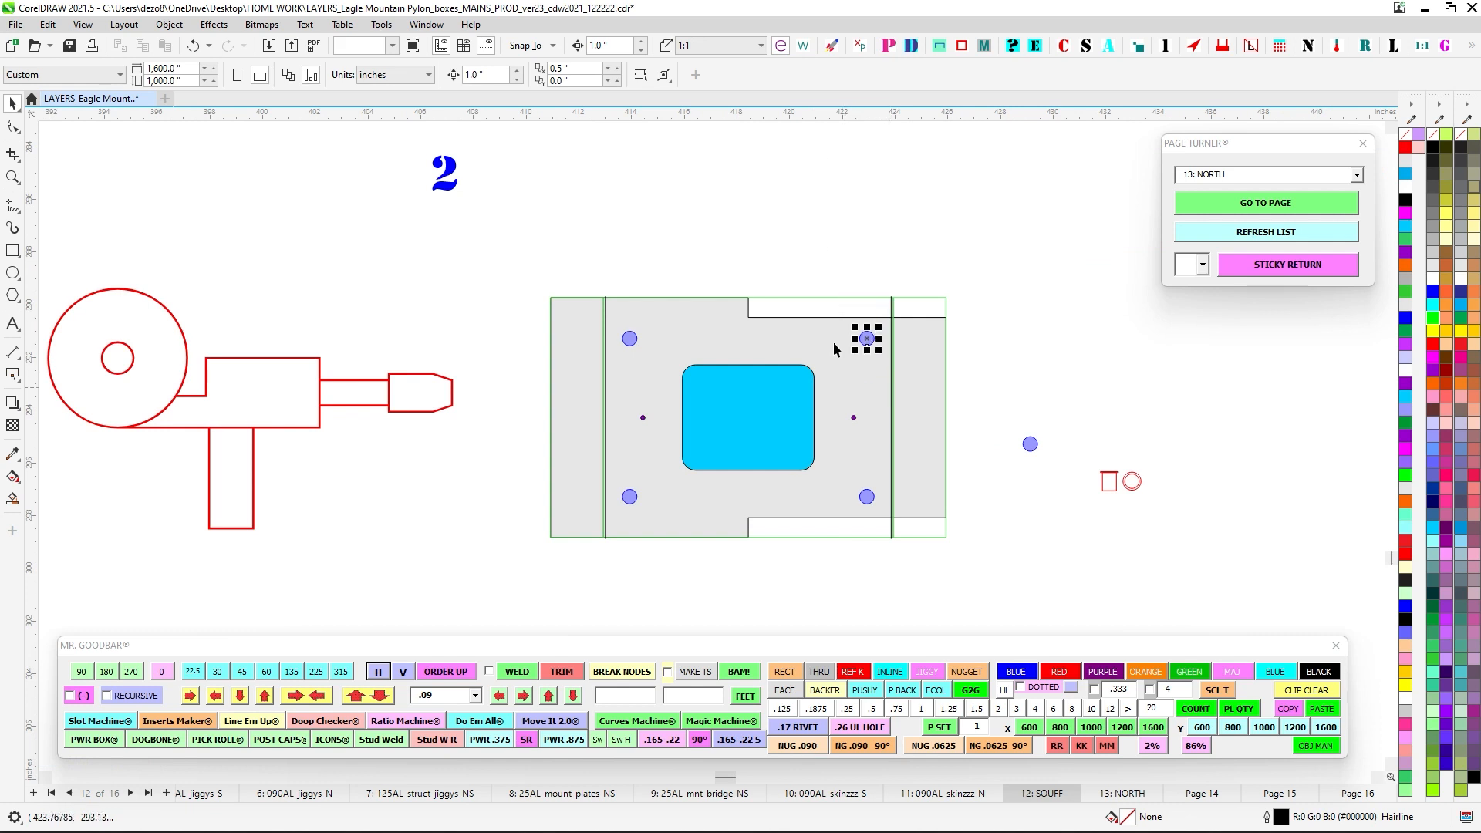
pyautogui.moveTo(600, 278); pyautogui.dragTo(678, 386)
pyautogui.moveTo(842, 287); pyautogui.dragTo(904, 398)
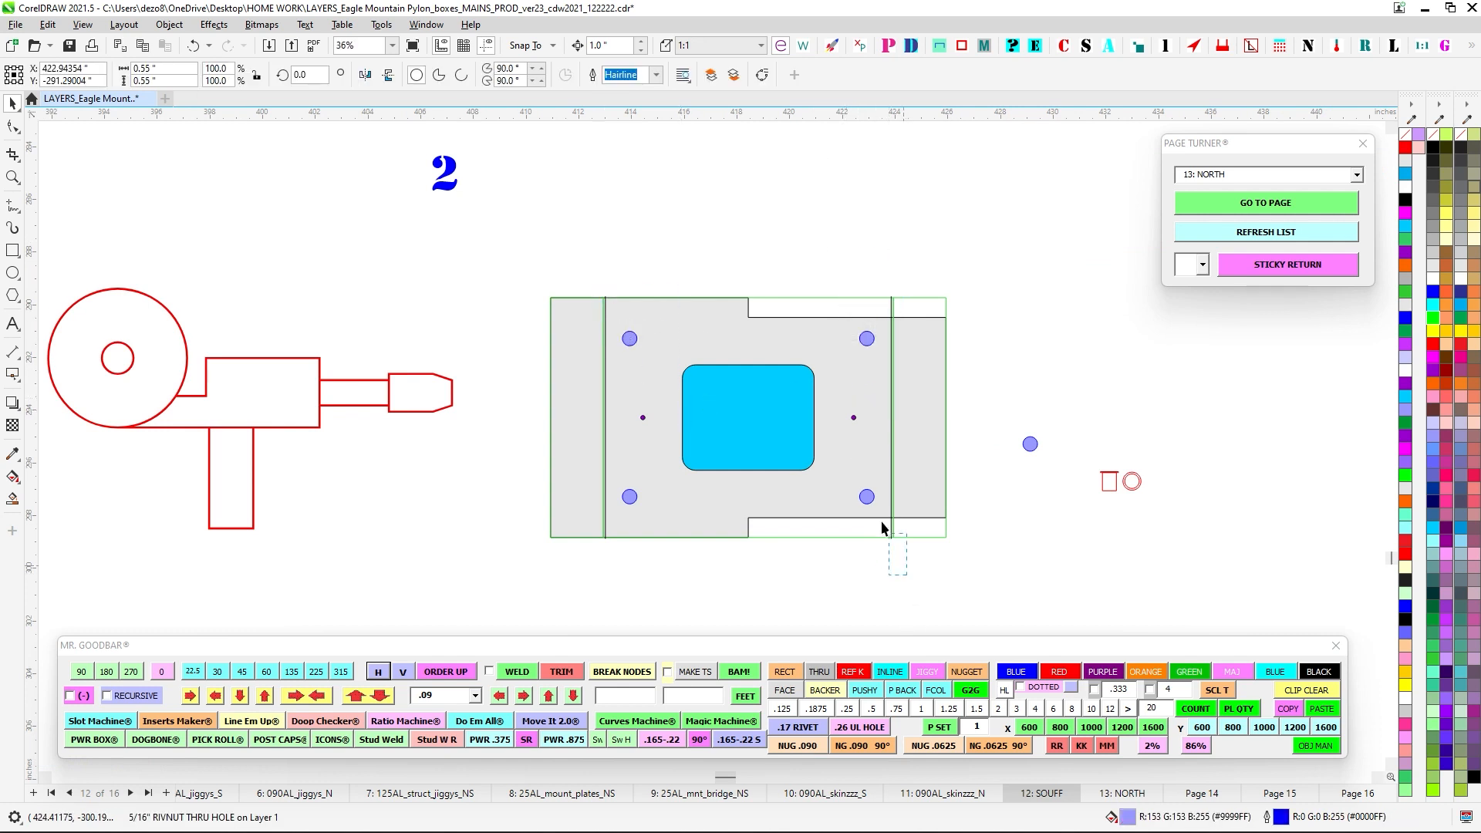
pyautogui.scroll(-12, 609, 460)
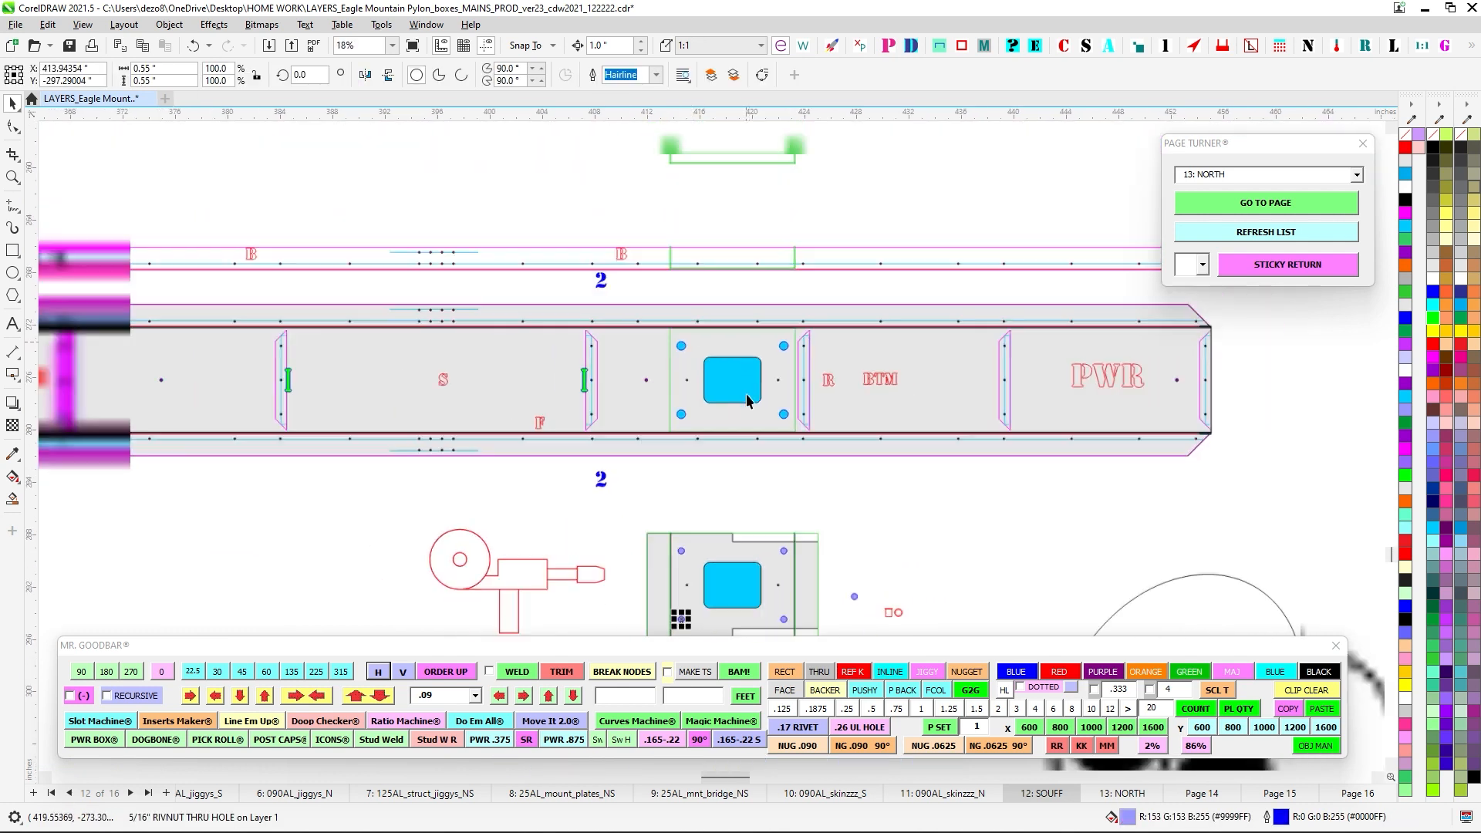
# Compare the overall SOUFF page layout with the NORTH page and return to the SOUFF page.
pyautogui.moveTo(733, 330); pyautogui.dragTo(755, 533)
pyautogui.scroll(-3, 770, 502)
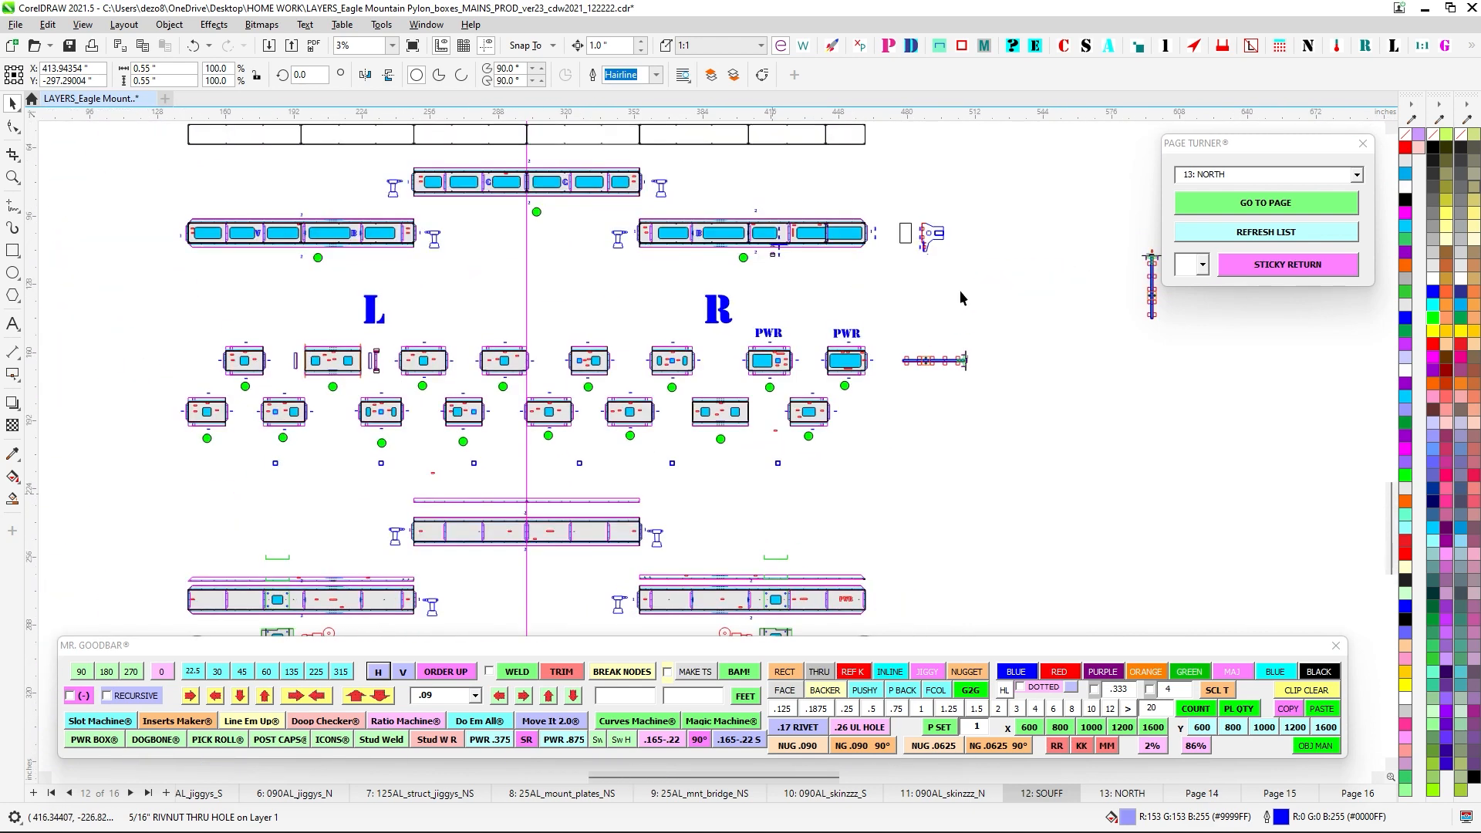
pyautogui.moveTo(960, 290); pyautogui.dragTo(703, 457)
pyautogui.scroll(-5, 775, 383)
pyautogui.scroll(-1, 775, 383)
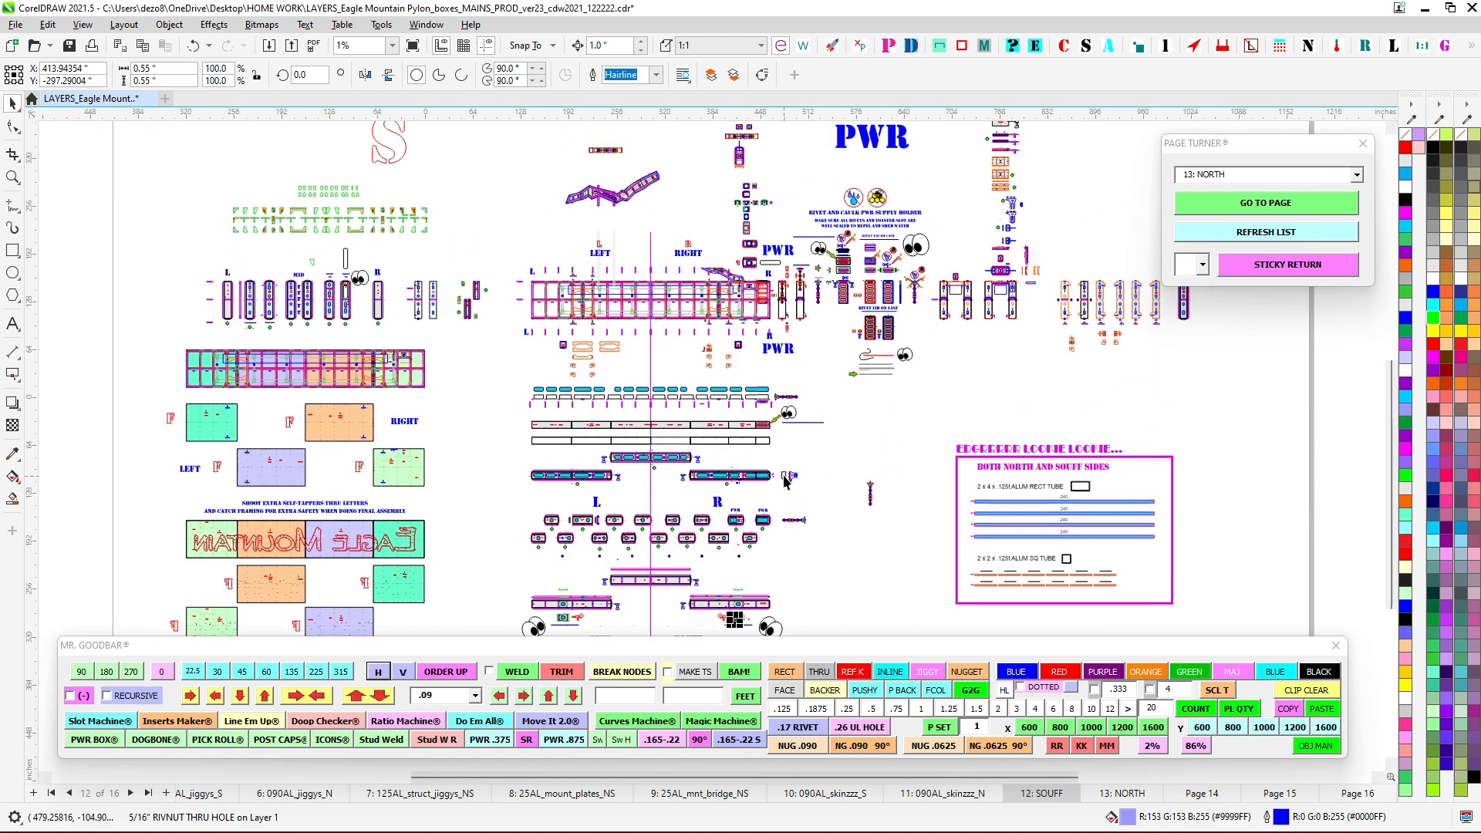
pyautogui.scroll(-2, 844, 324)
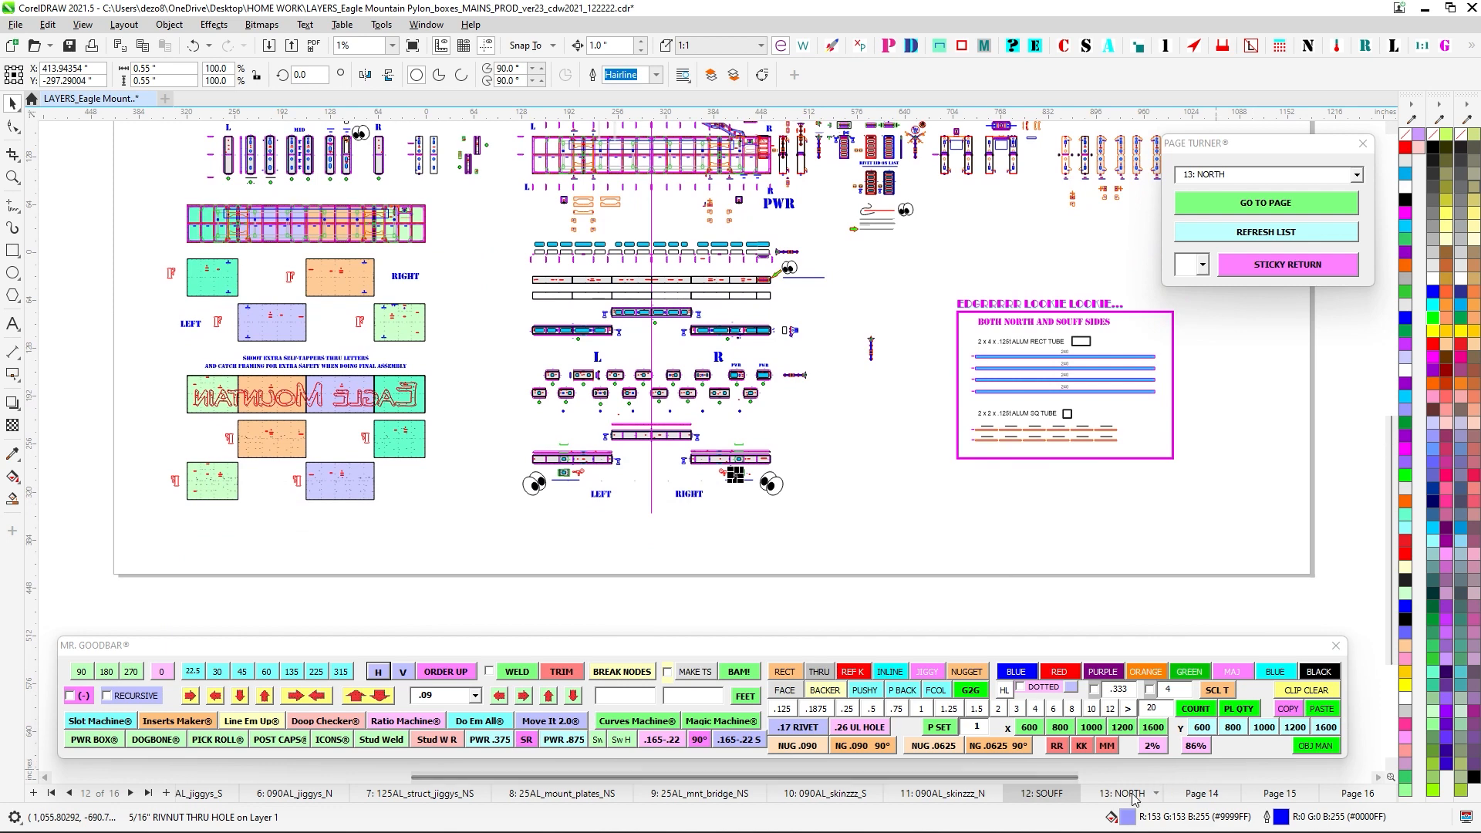
pyautogui.press('pagedown')
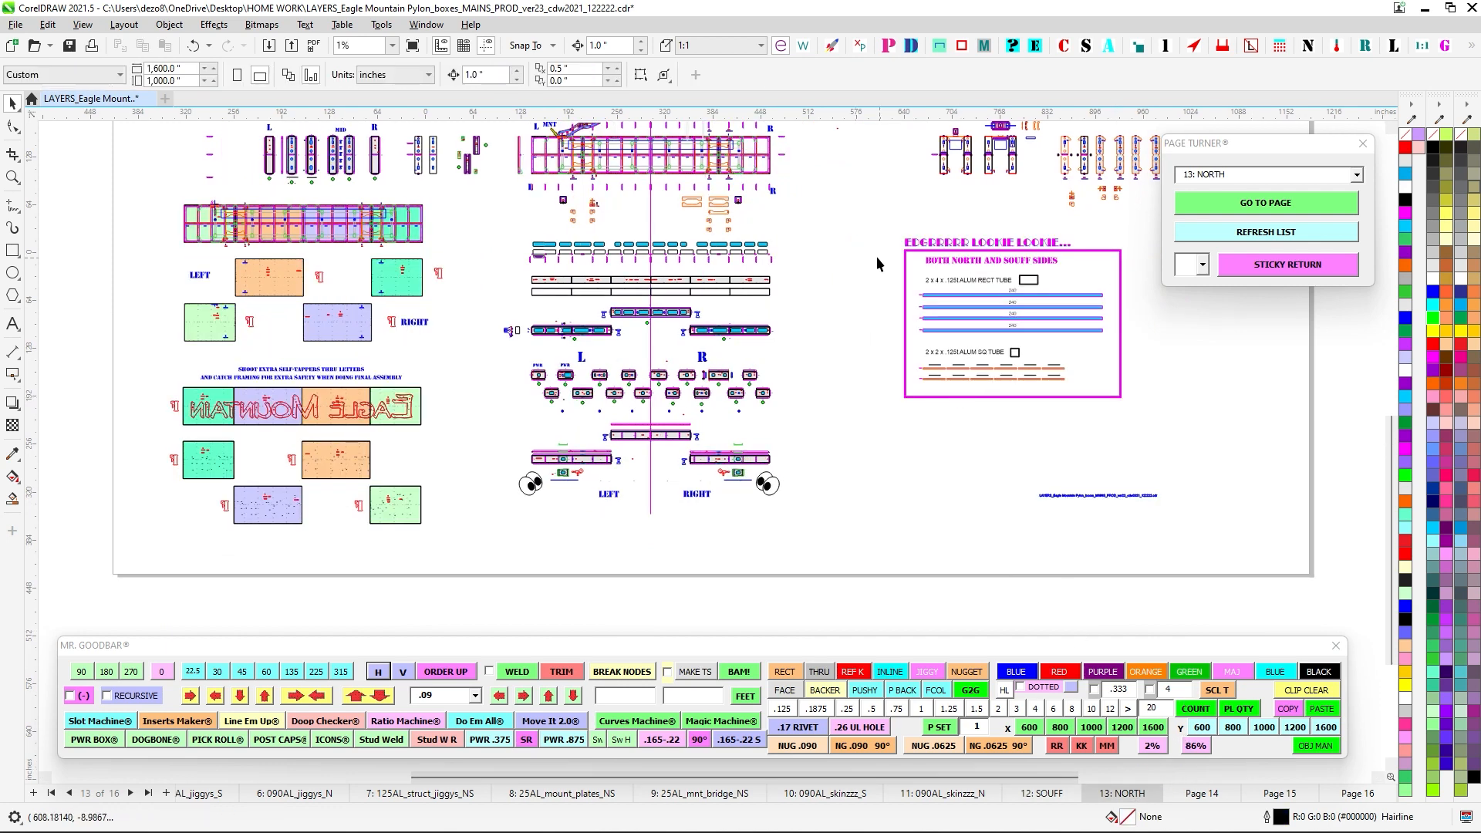
pyautogui.moveTo(876, 280); pyautogui.dragTo(876, 462)
pyautogui.click(1043, 792)
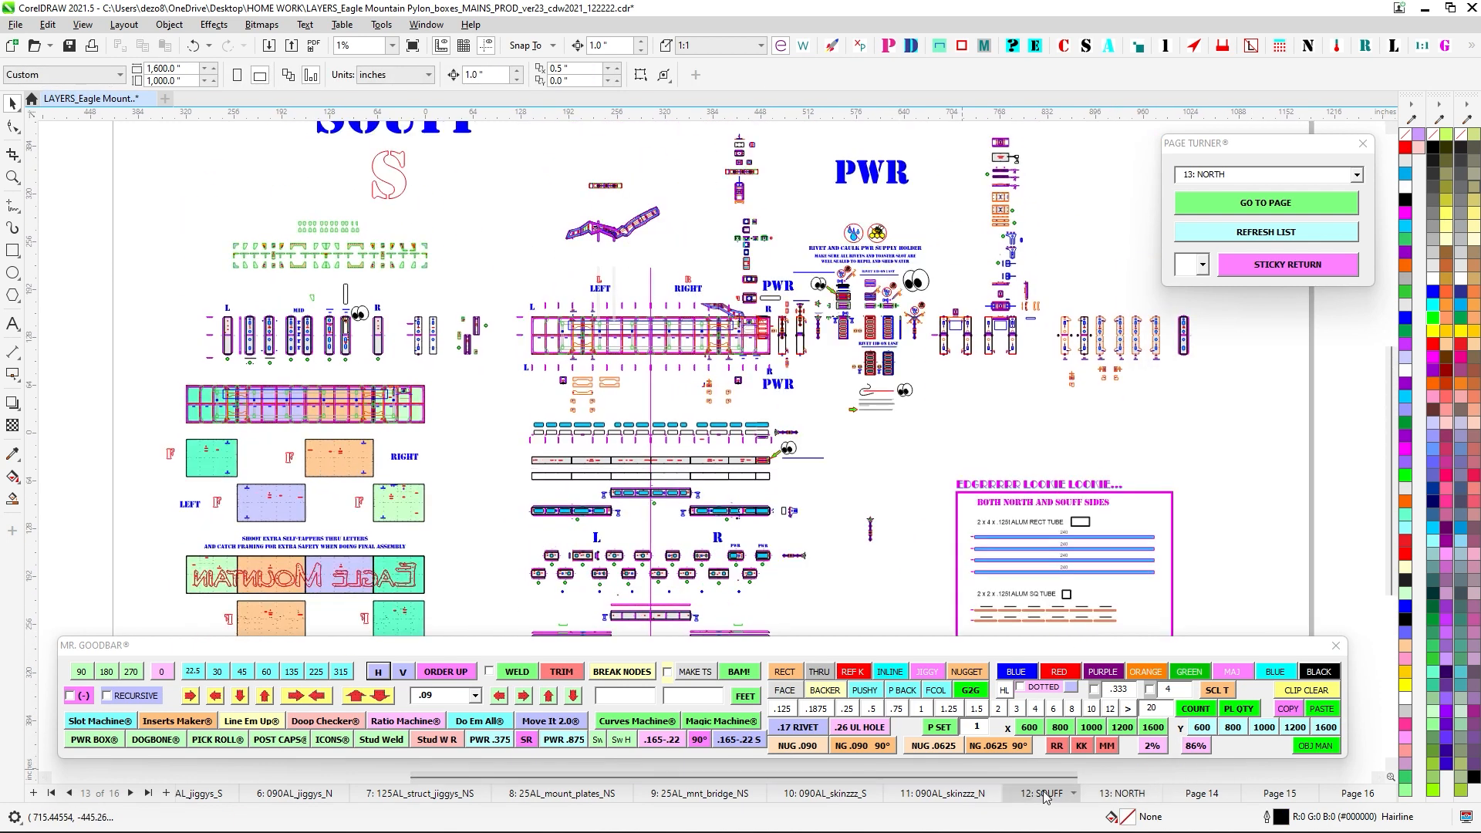
# Survey the SOUFF page's main frame, power supply details, and the top and bottom panel breakdowns.
pyautogui.scroll(1, 821, 249)
pyautogui.moveTo(811, 245); pyautogui.dragTo(971, 234)
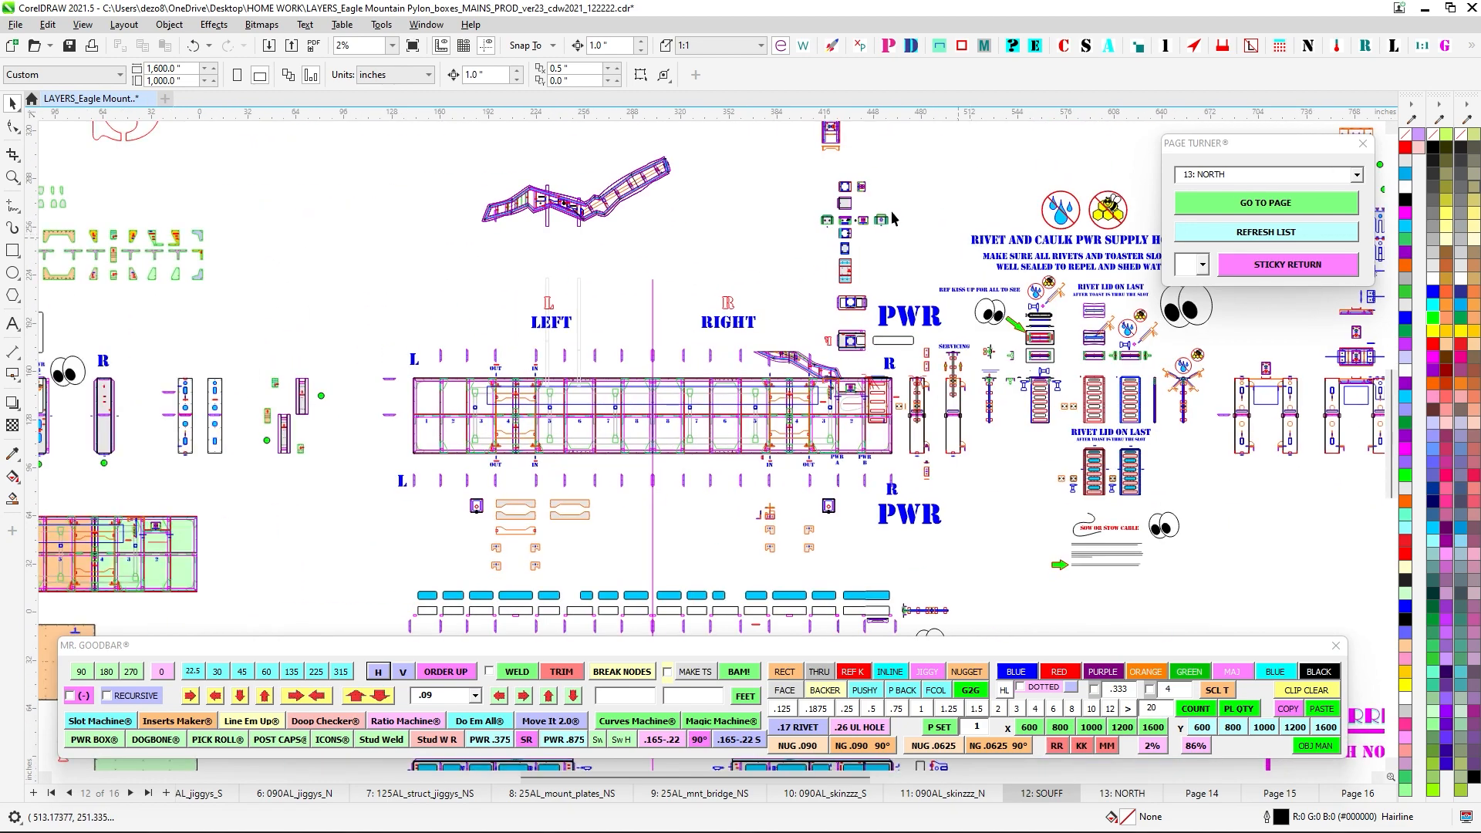
pyautogui.moveTo(641, 125); pyautogui.dragTo(891, 95)
pyautogui.scroll(-1, 862, 160)
pyautogui.moveTo(870, 328); pyautogui.dragTo(744, 138)
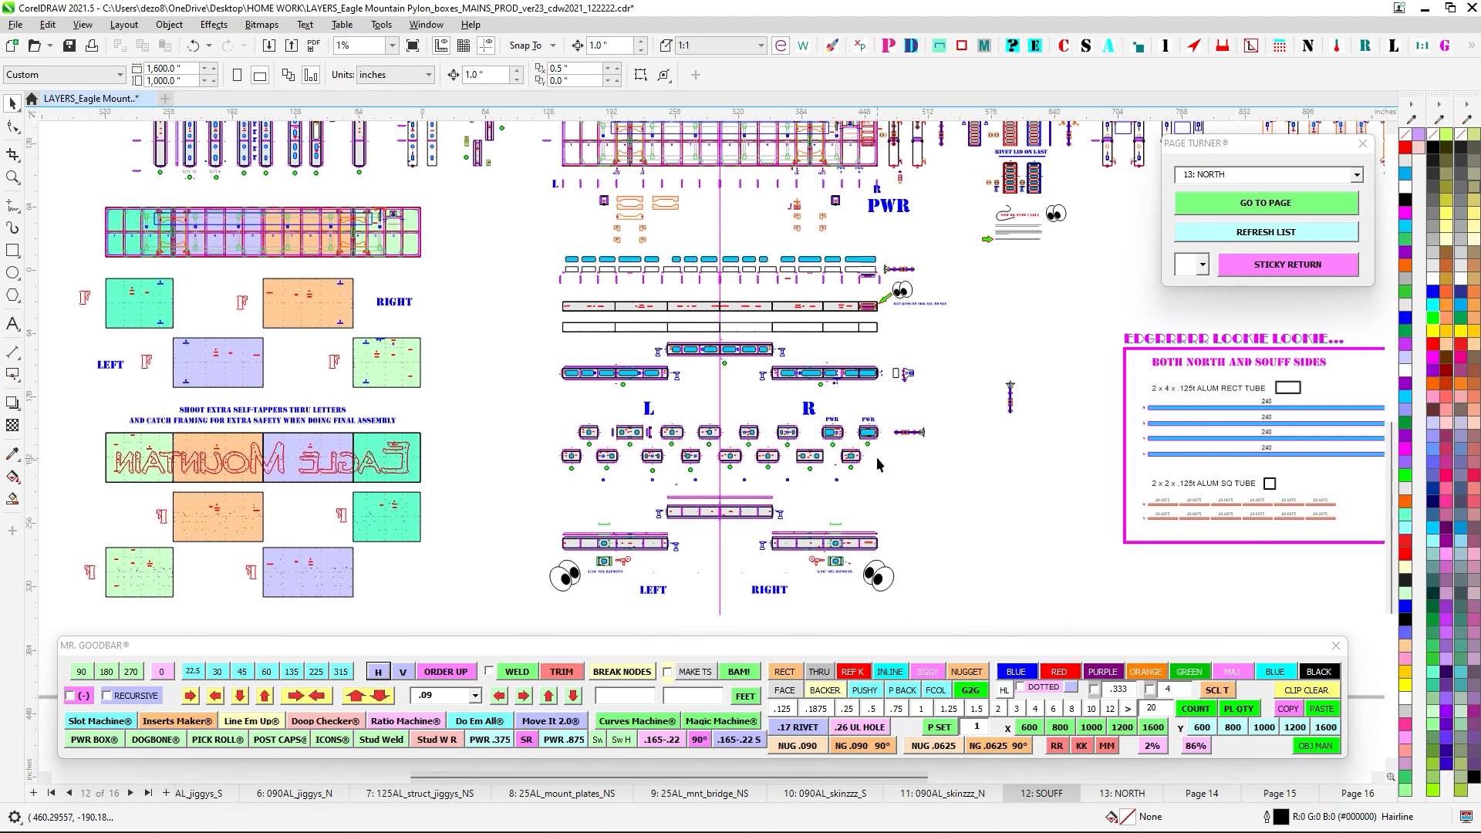
pyautogui.moveTo(877, 454); pyautogui.dragTo(874, 331)
pyautogui.moveTo(912, 252); pyautogui.dragTo(854, 450)
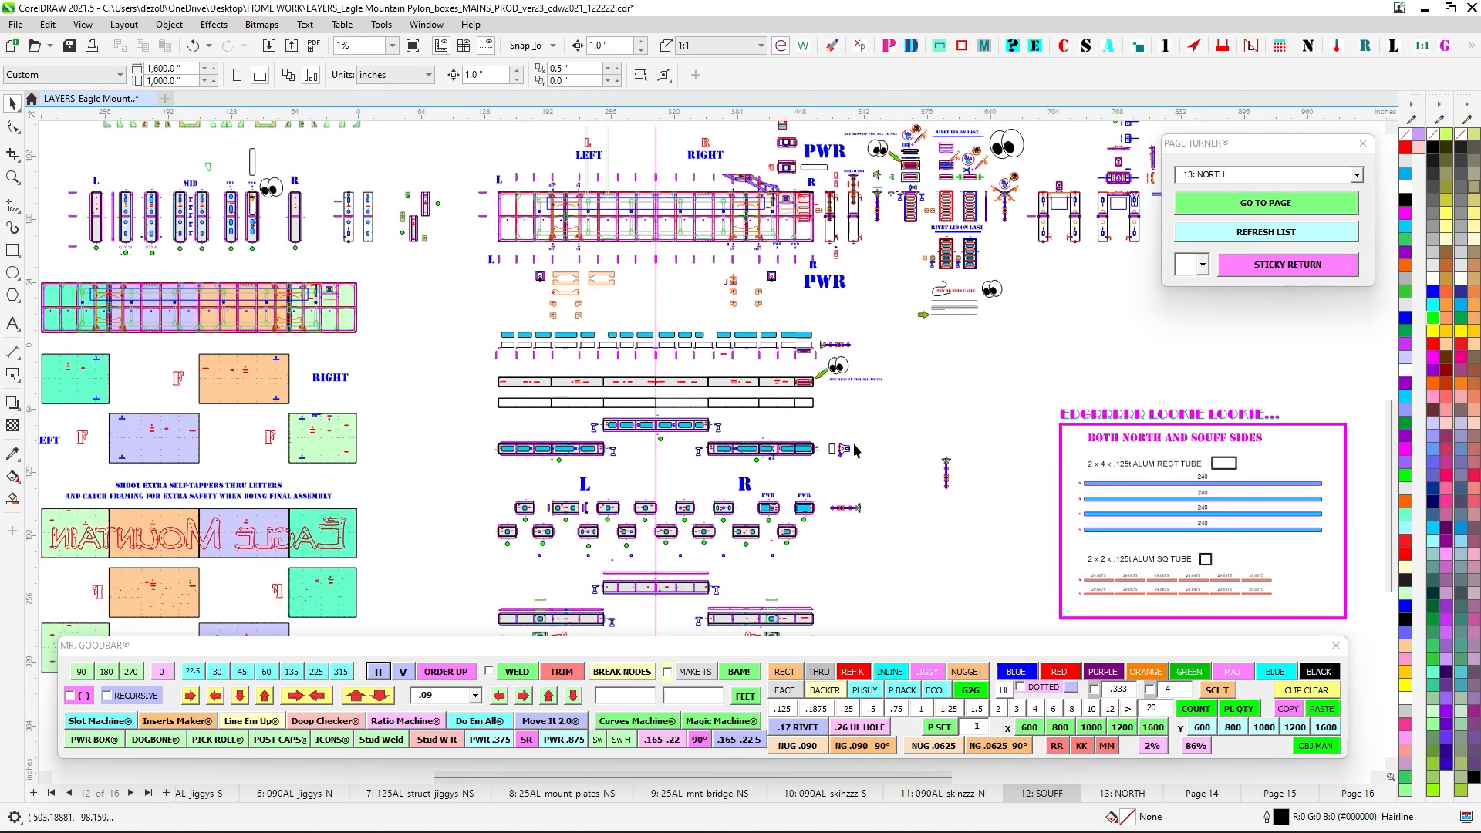
pyautogui.moveTo(766, 373); pyautogui.dragTo(823, 511)
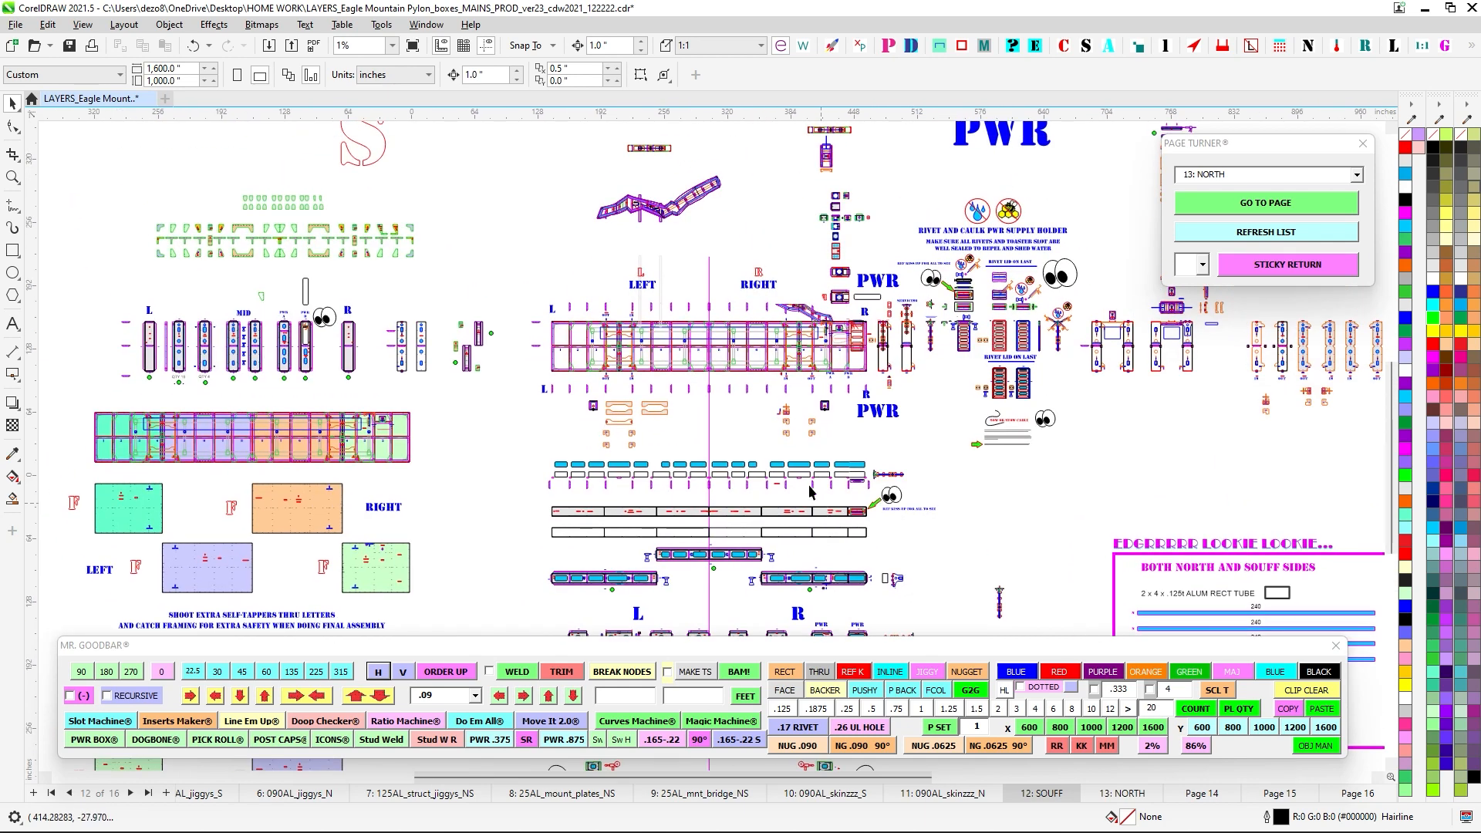
# Examine the numbered bays along the main frame, from the left half's brackets across to the right half's power bays.
pyautogui.scroll(3, 627, 379)
pyautogui.scroll(2, 648, 315)
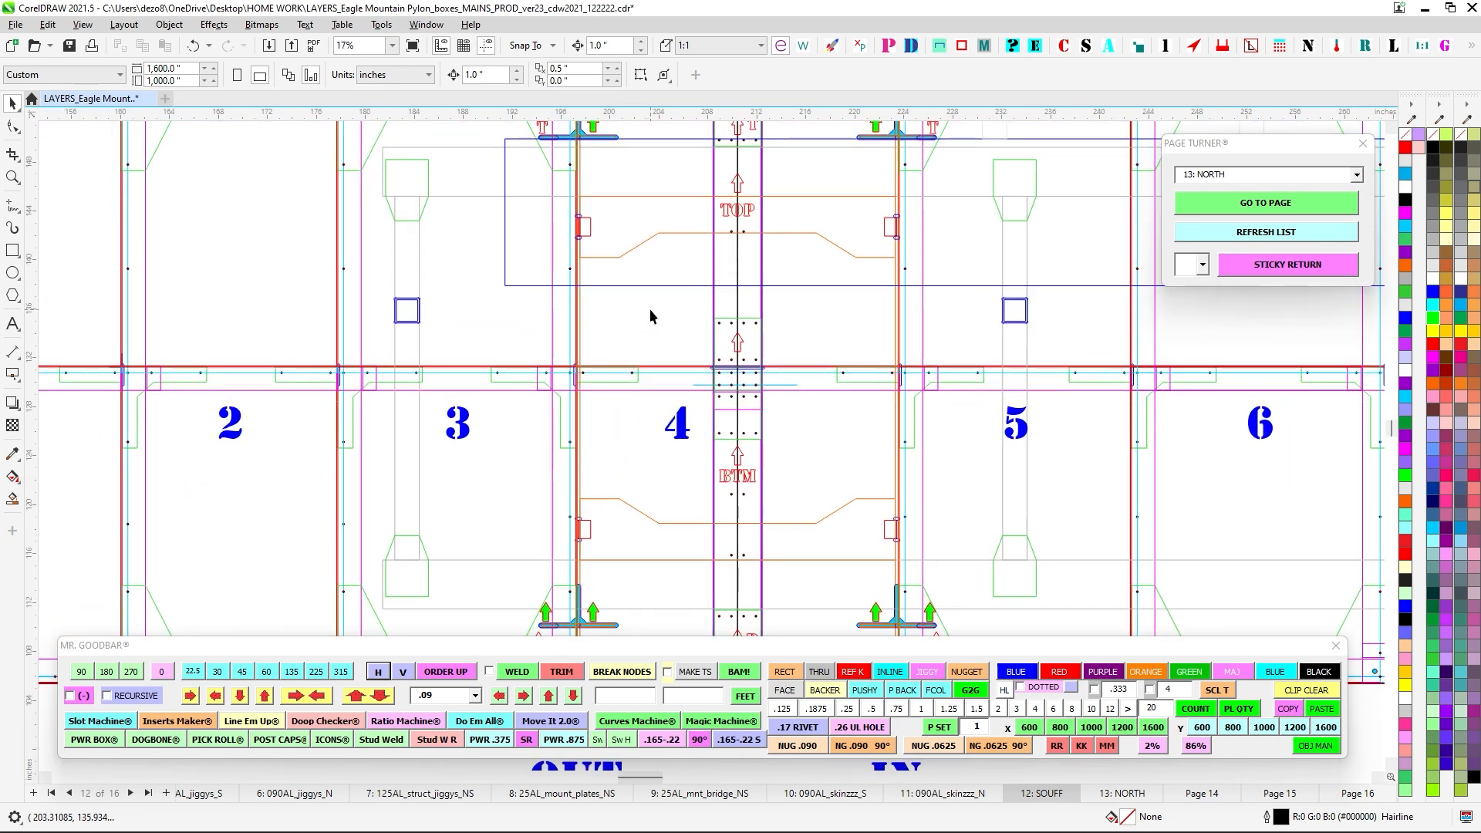
pyautogui.scroll(-2, 649, 316)
pyautogui.scroll(2, 609, 222)
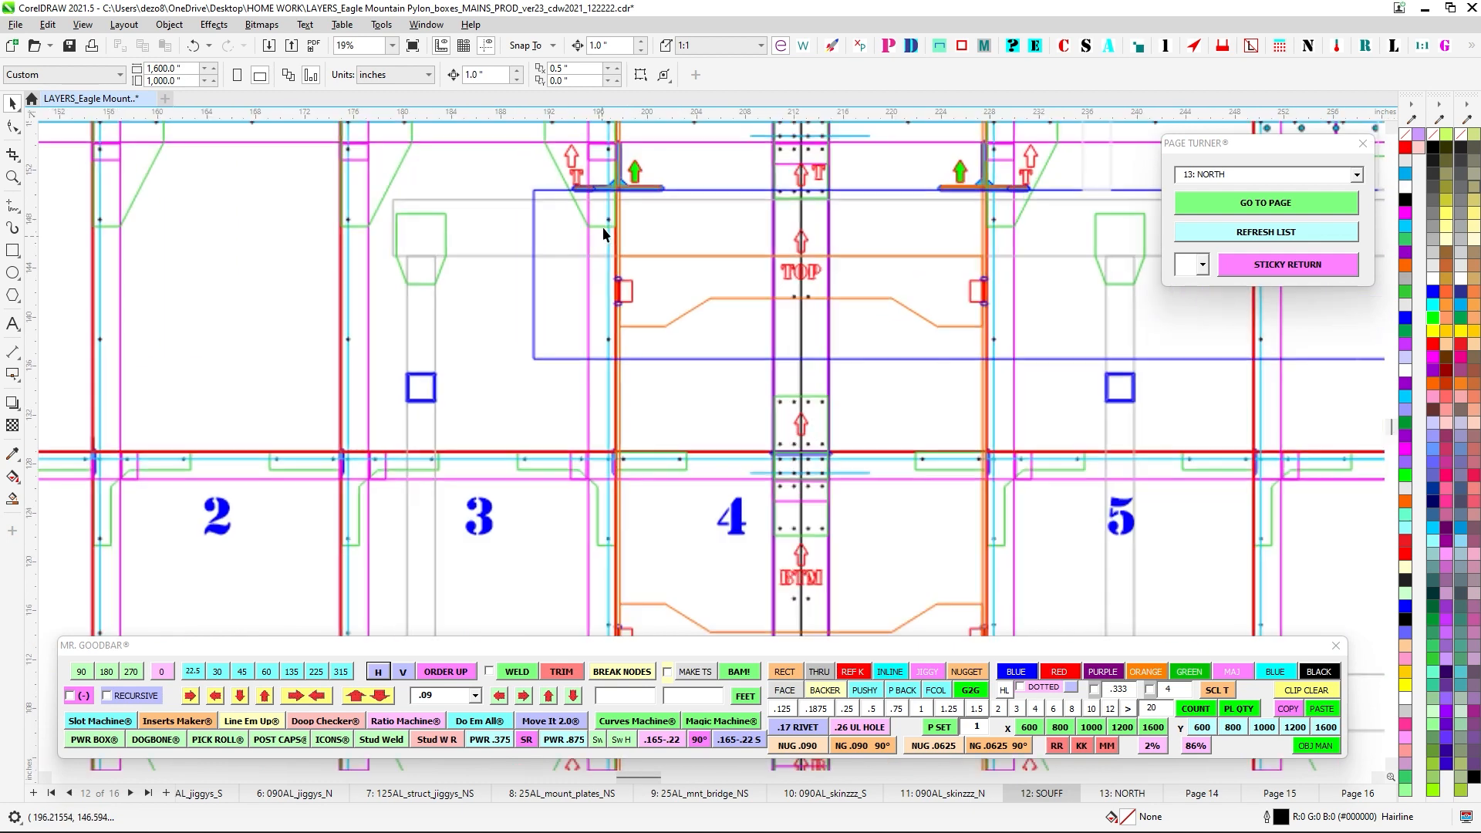
pyautogui.scroll(-1, 656, 301)
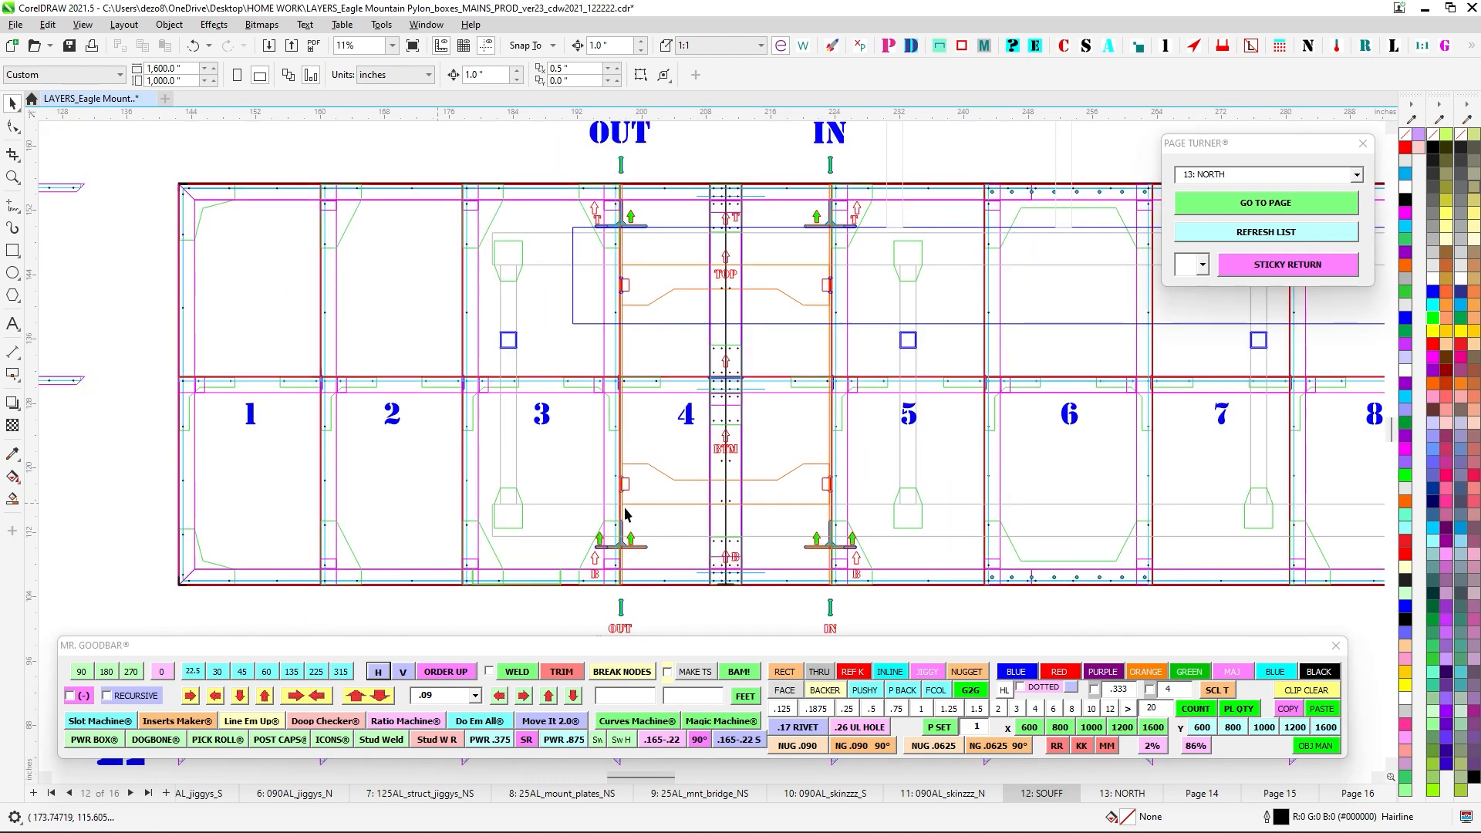
pyautogui.hscroll(5, 539, 466)
pyautogui.hscroll(1, 693, 503)
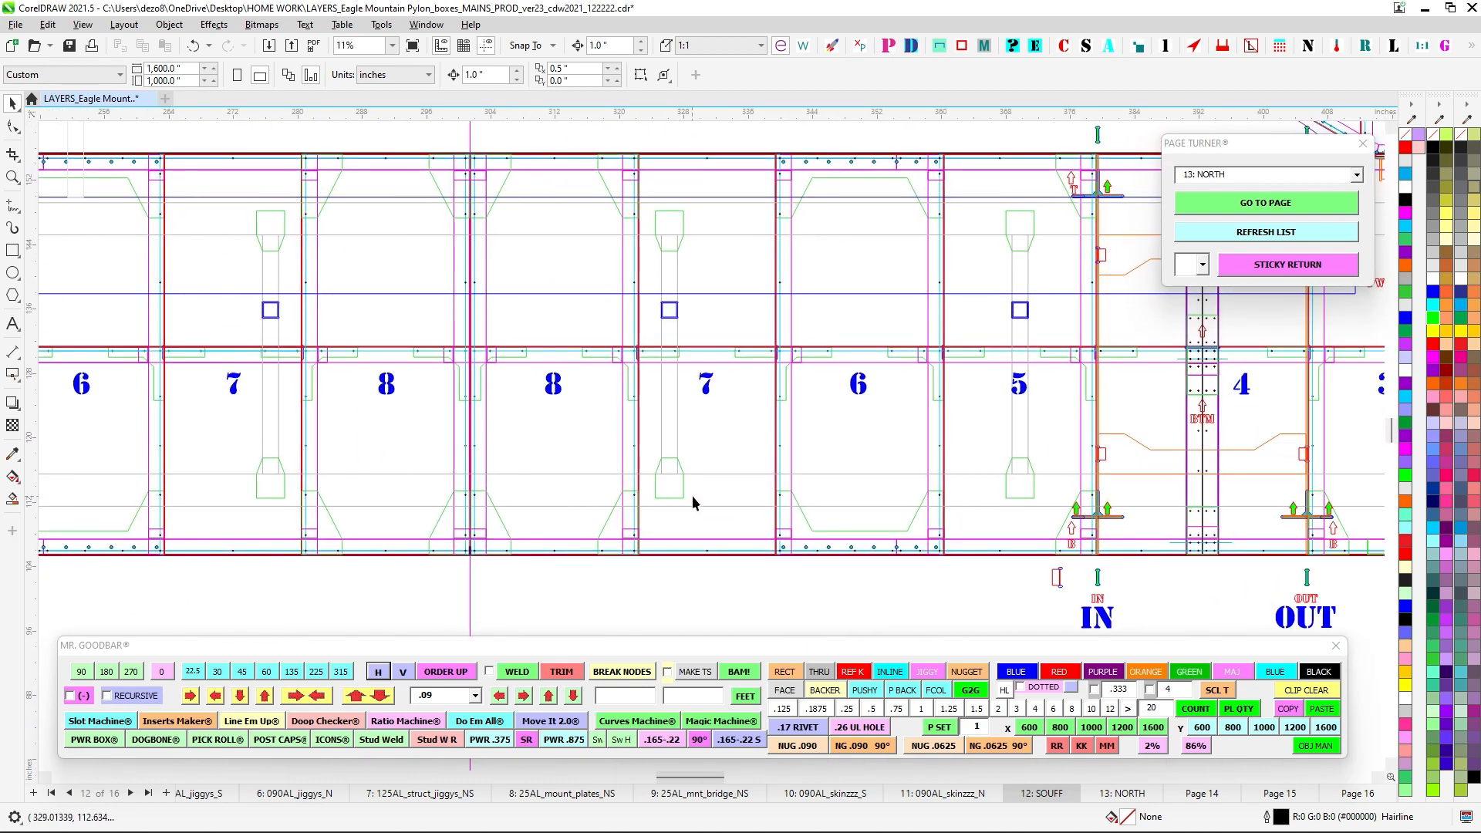
pyautogui.hscroll(5, 638, 420)
pyautogui.scroll(2, 628, 424)
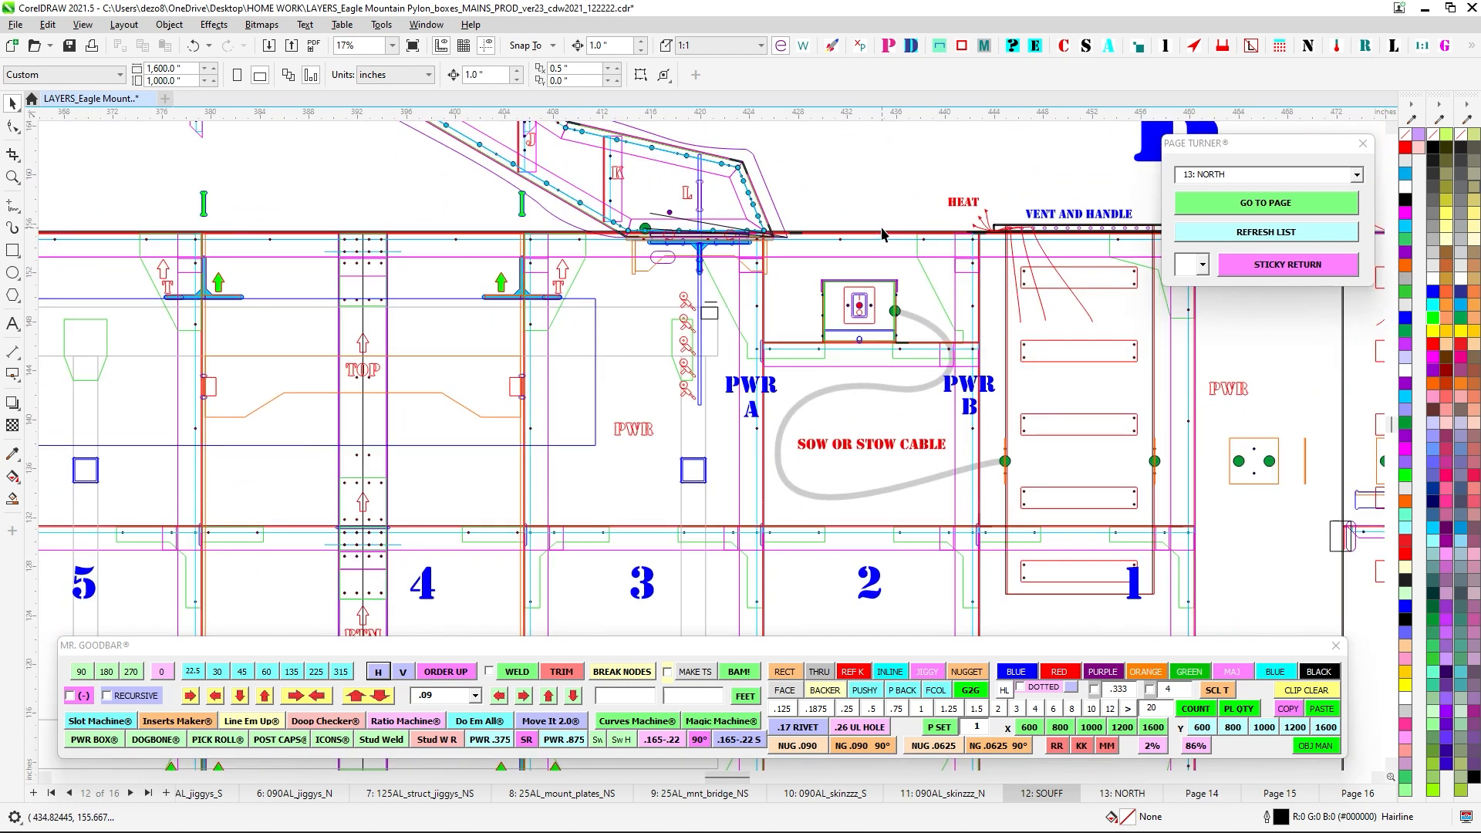
# Inspect the slanted arm and where it mounts on the frame's top edge above right bay 3, beside PWR A.
pyautogui.moveTo(886, 232); pyautogui.dragTo(731, 305)
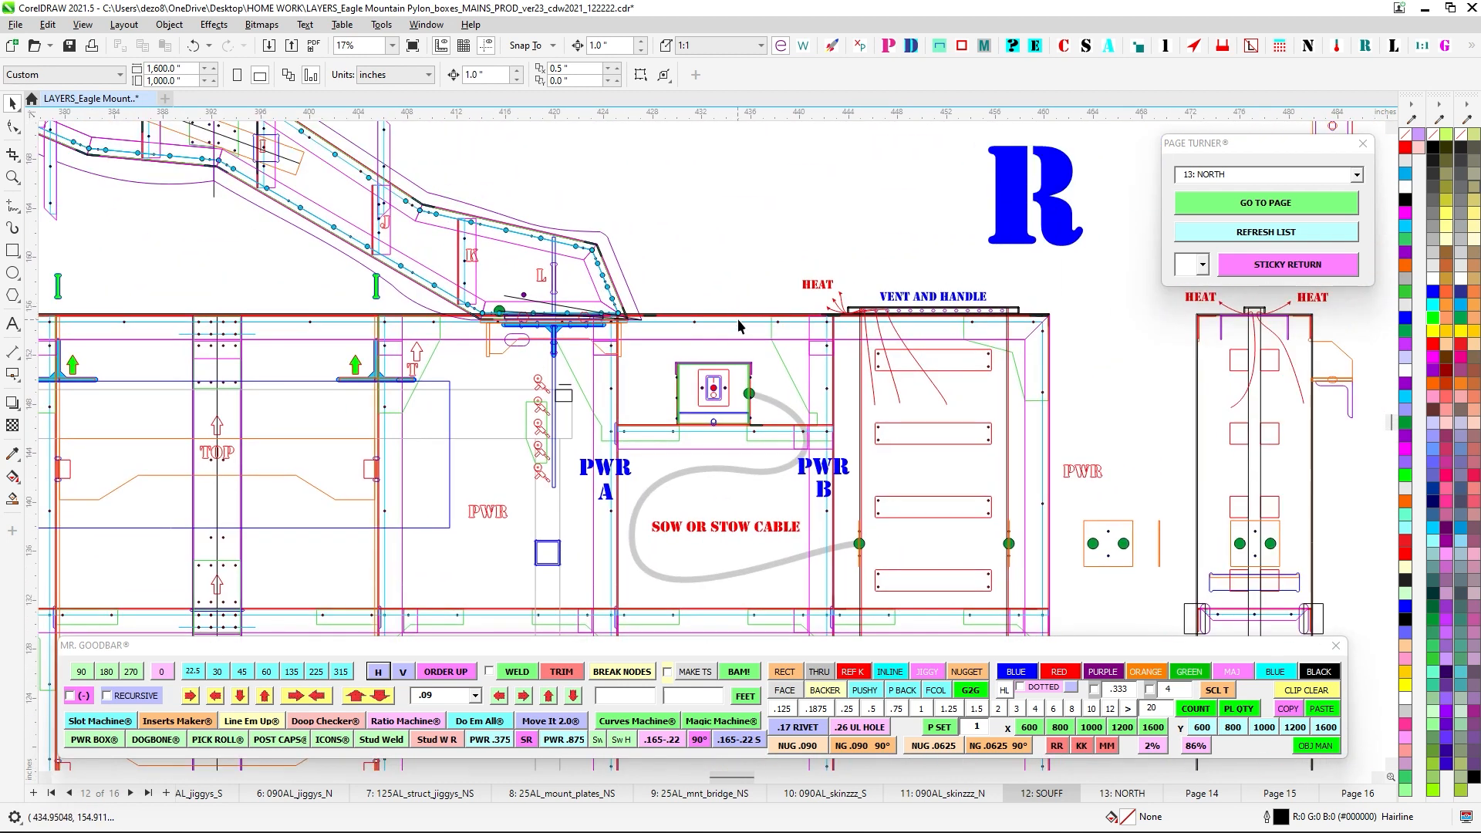
pyautogui.scroll(-4, 710, 328)
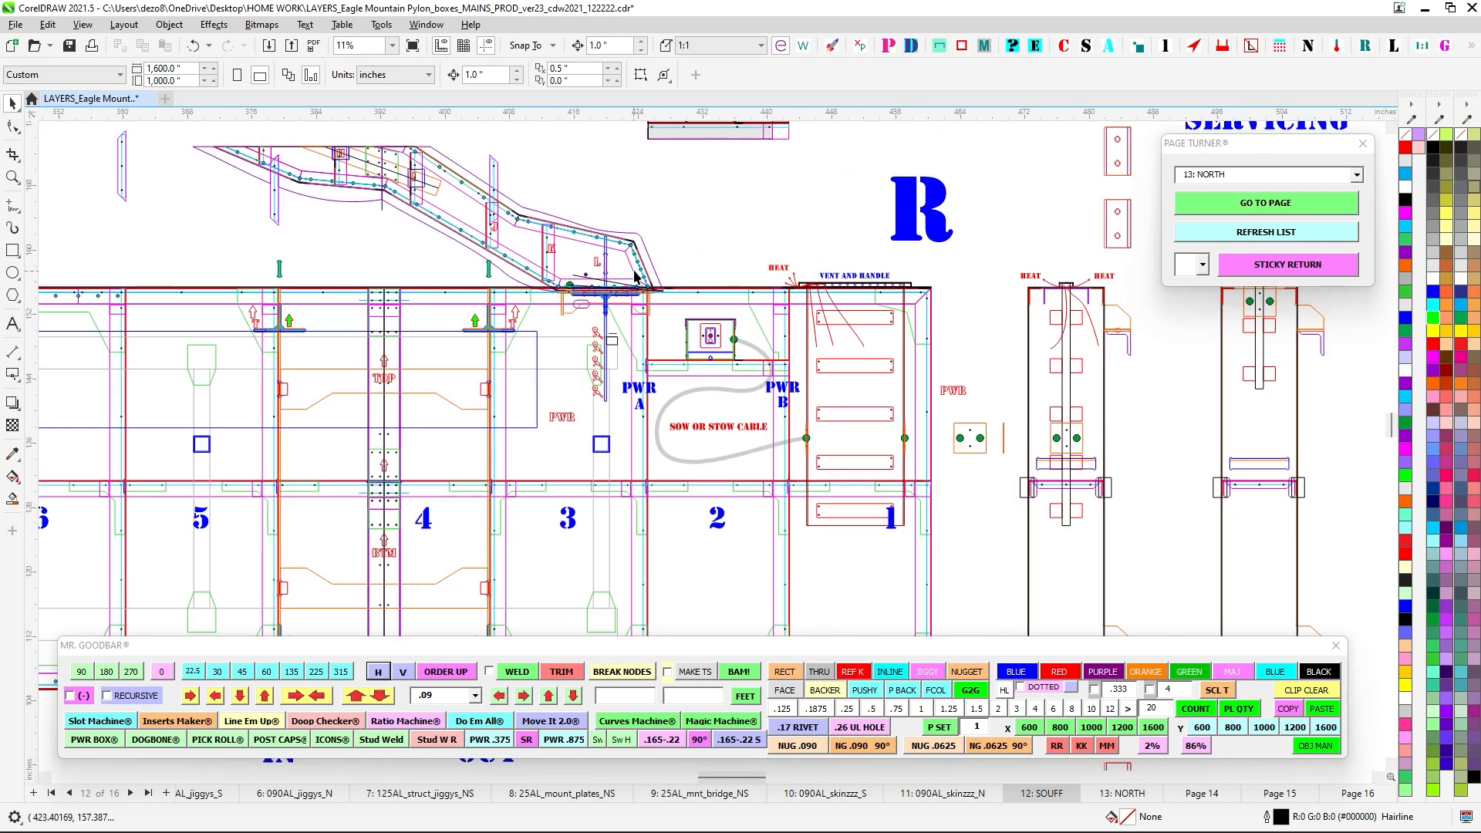
pyautogui.moveTo(685, 330); pyautogui.dragTo(715, 379)
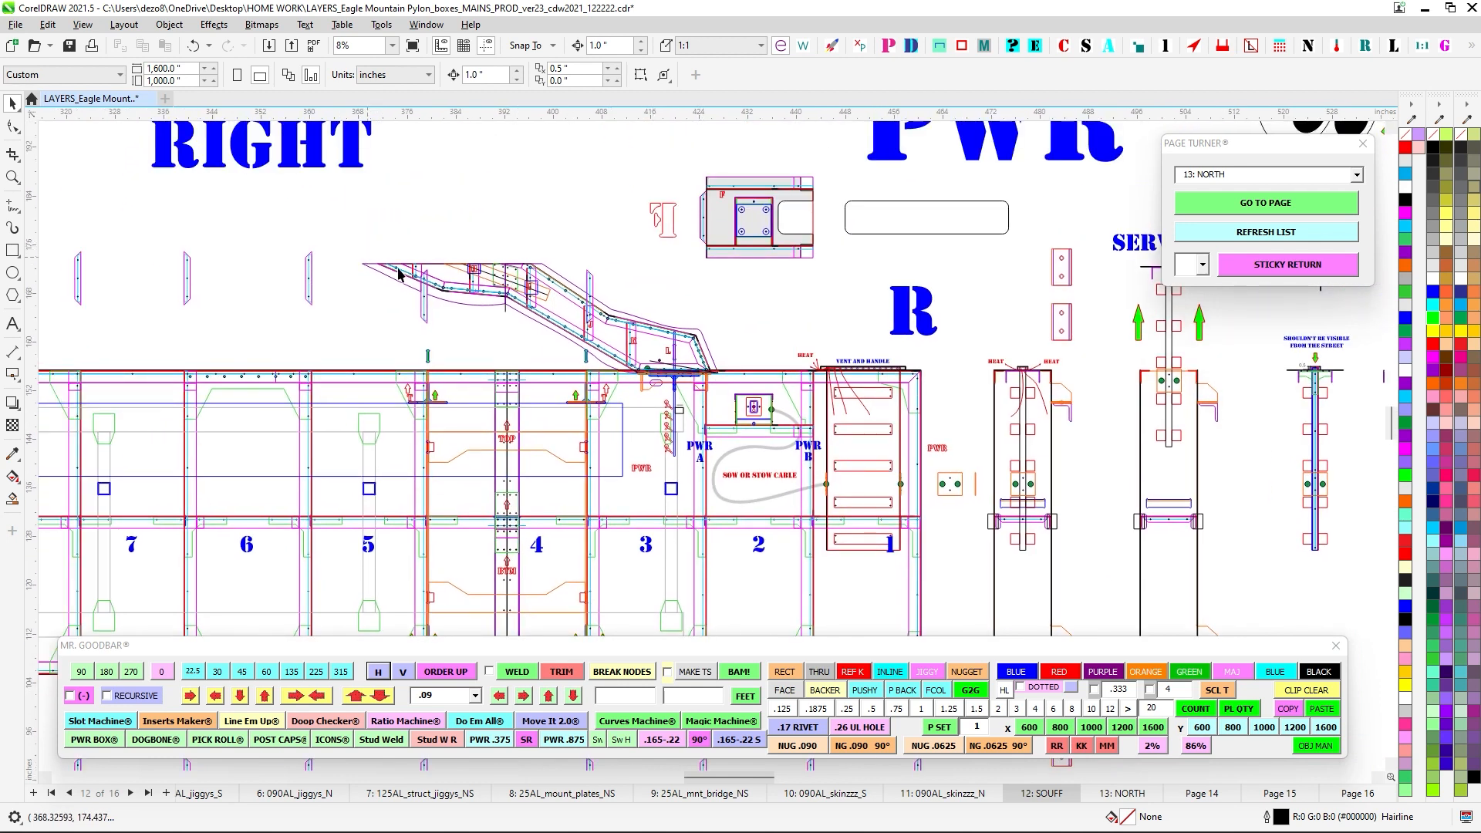
pyautogui.scroll(3, 521, 264)
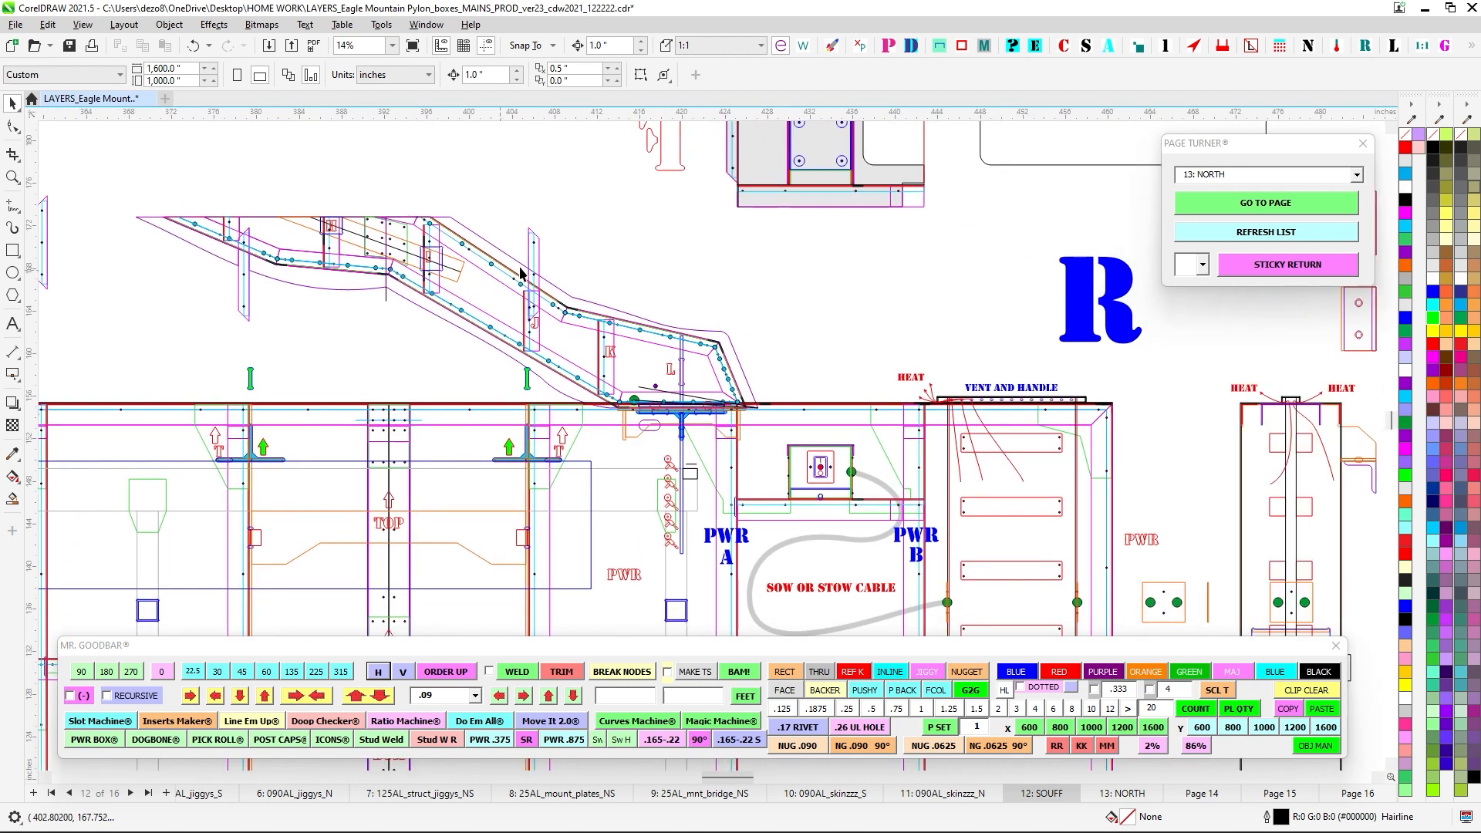
pyautogui.scroll(-6, 654, 409)
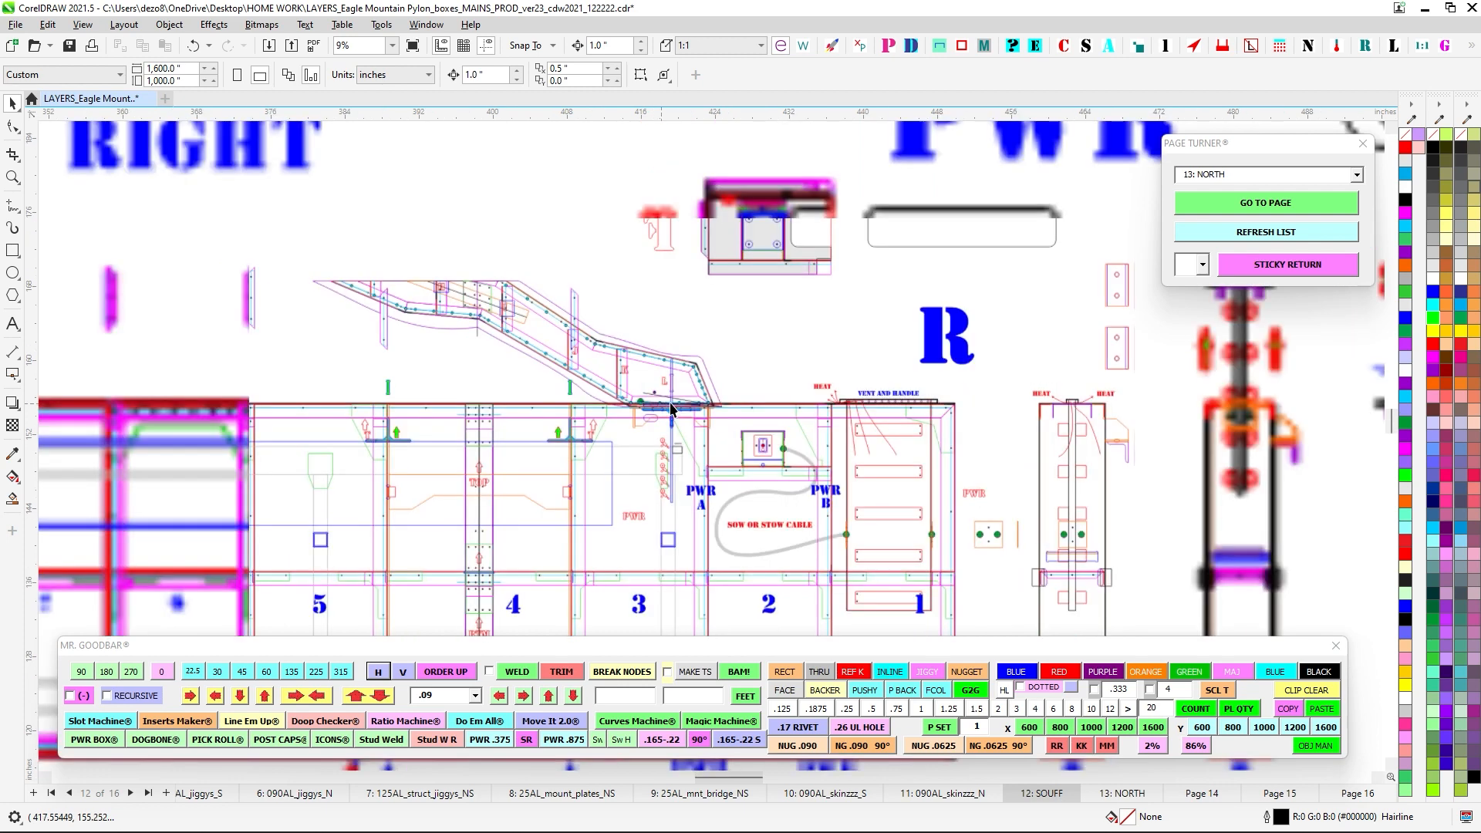
# Undo the stray move of the light-blue inline and box-select around the grey four-bolt mounting plate in the view above the arm.
pyautogui.scroll(12, 668, 372)
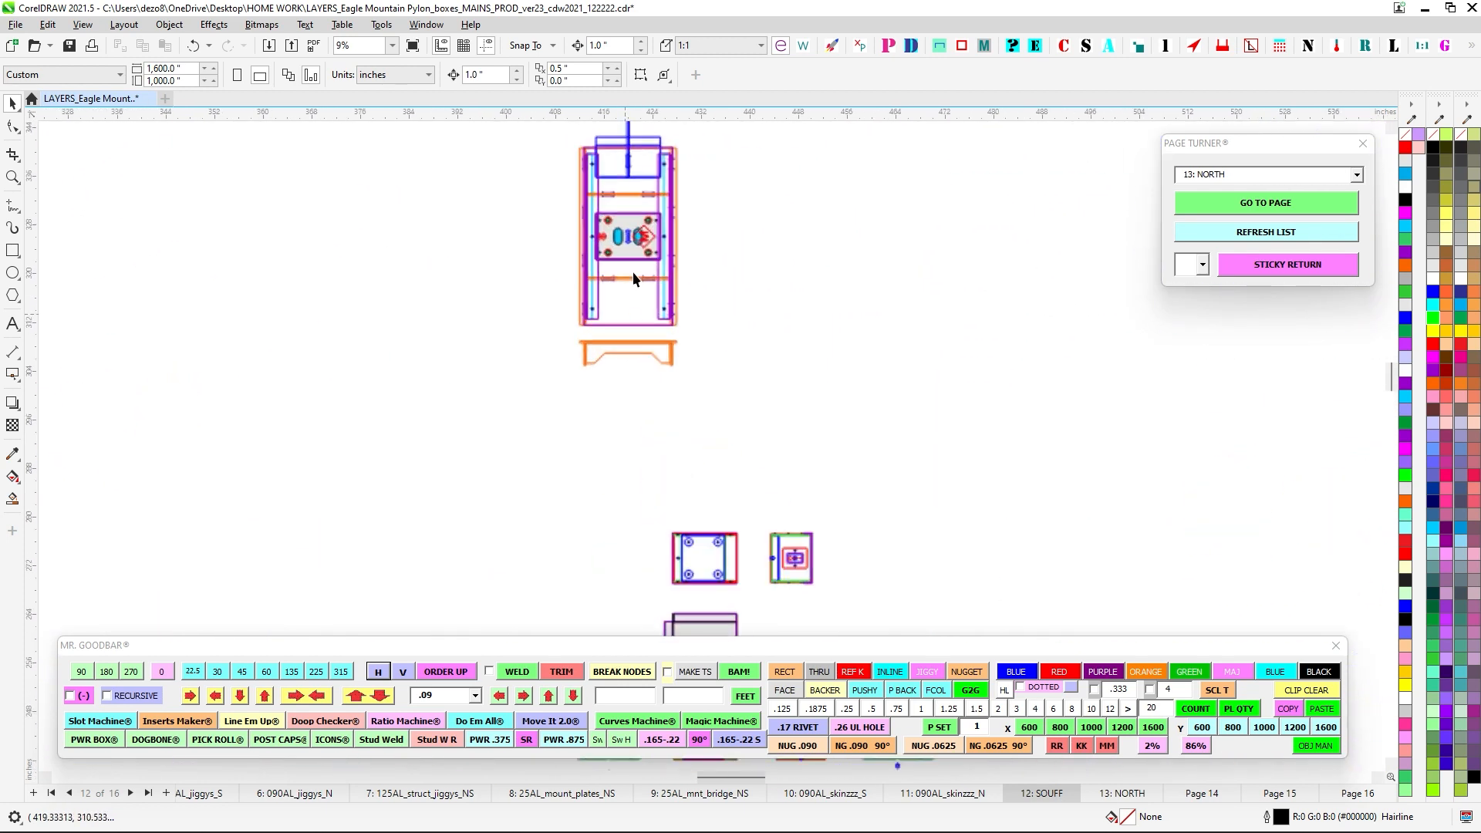
pyautogui.moveTo(477, 171); pyautogui.dragTo(594, 318)
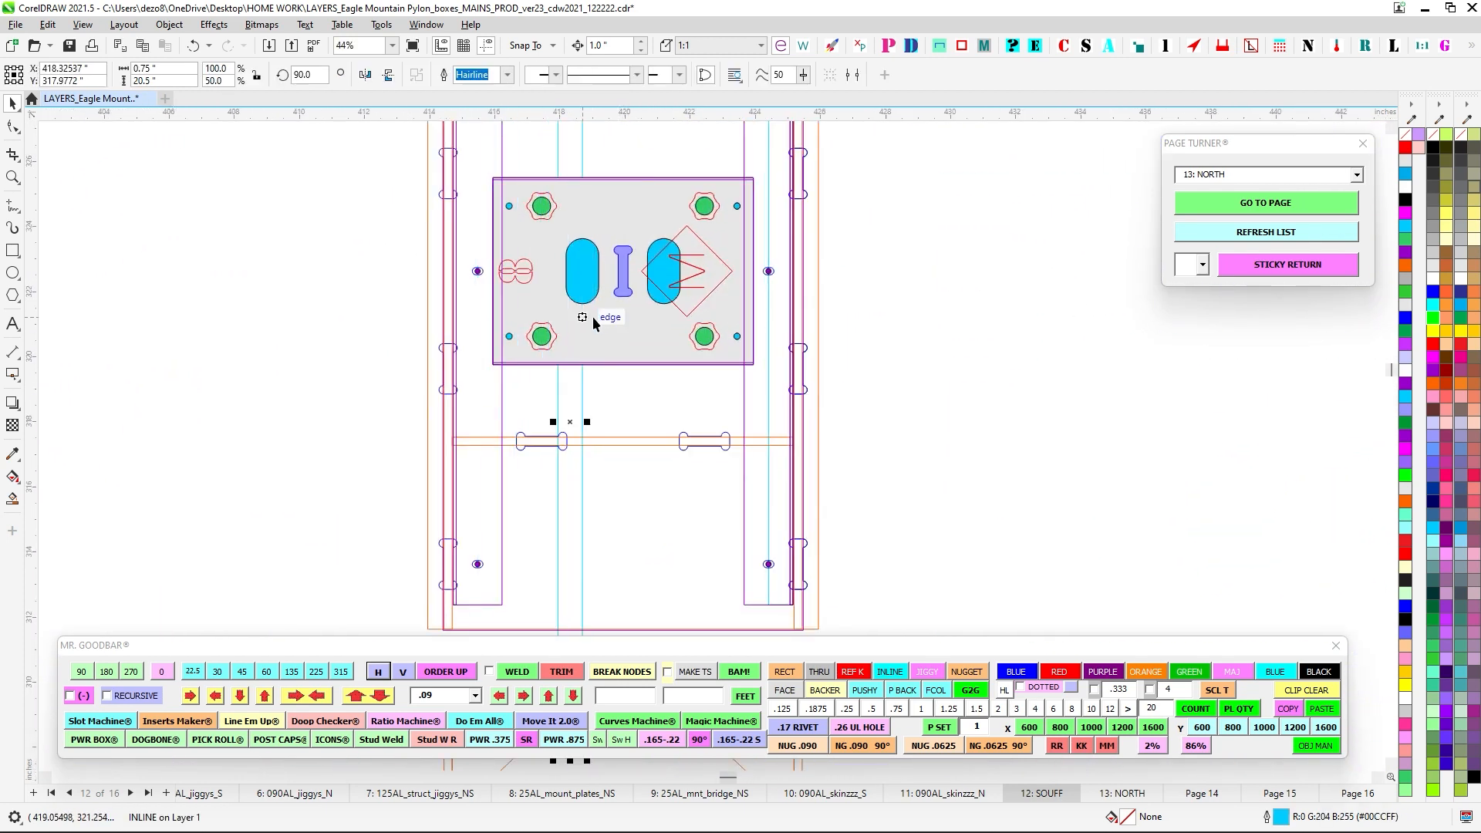
pyautogui.hotkey('ctrl', 'z')
pyautogui.press('Escape')
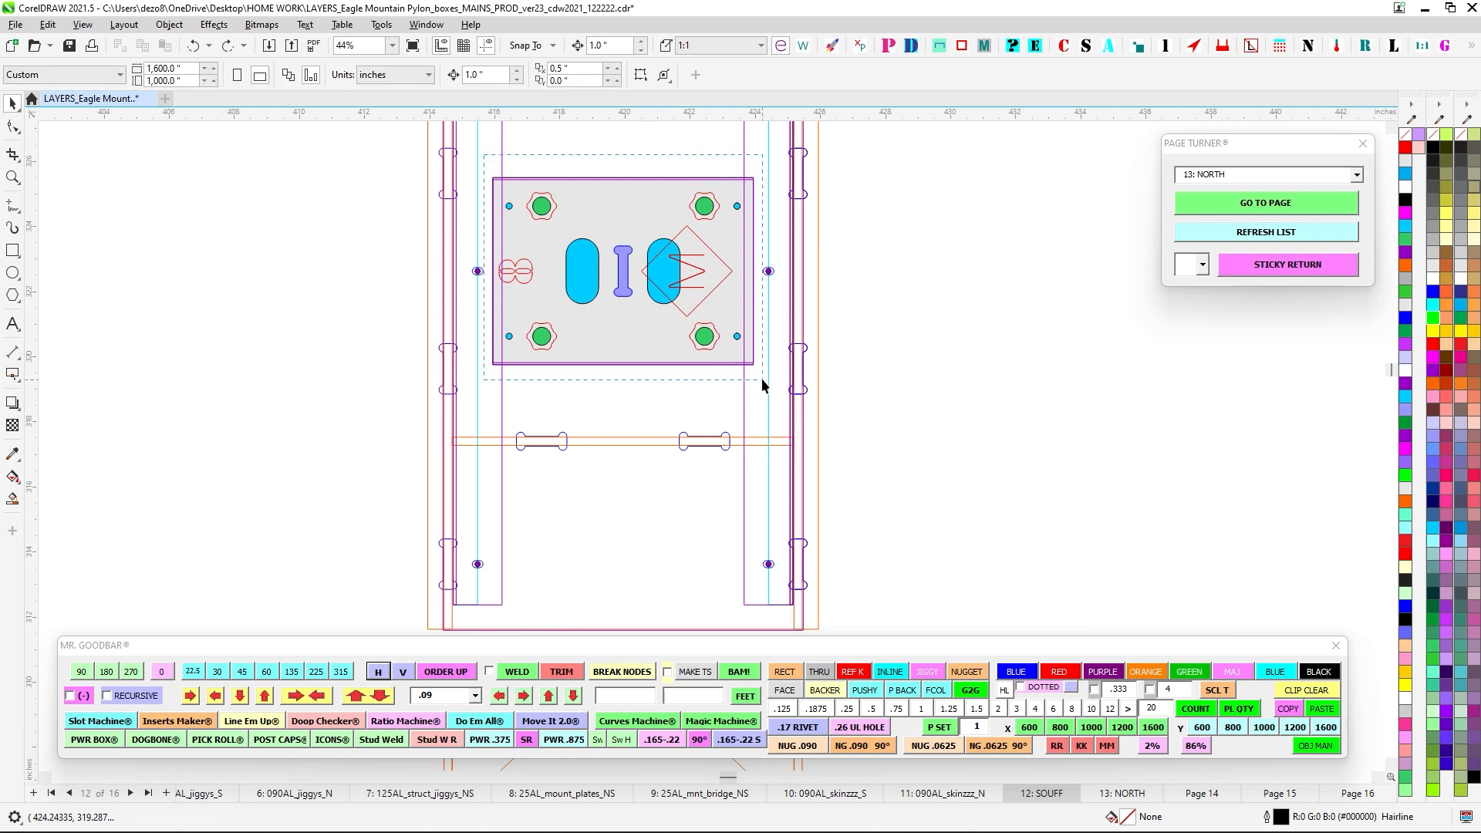
pyautogui.moveTo(762, 380); pyautogui.dragTo(762, 379)
pyautogui.moveTo(654, 128); pyautogui.dragTo(613, 203)
pyautogui.press('Escape')
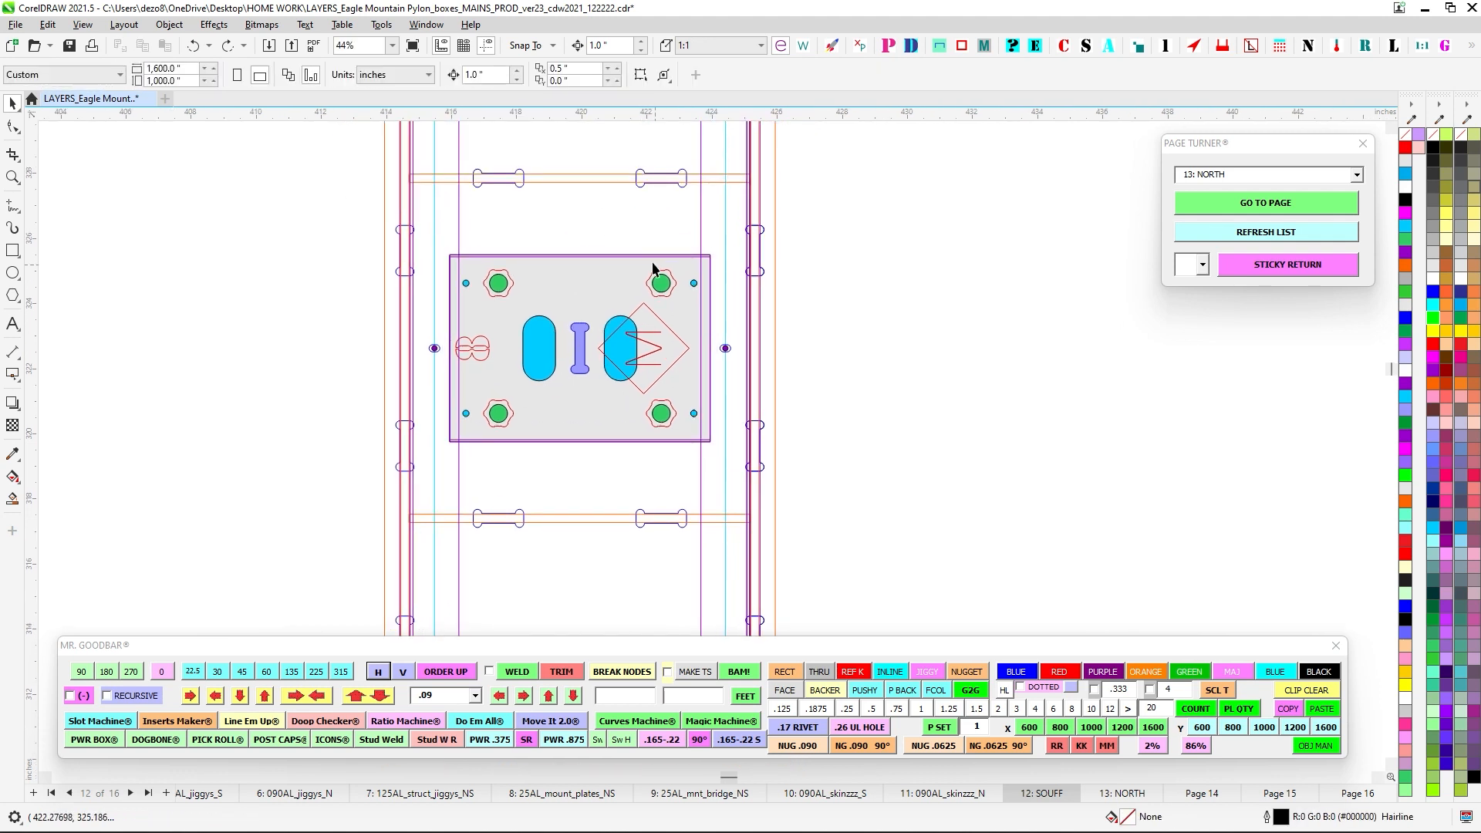
# Select the grey mounting plate's upper-right bolt hole, then clear it and select the plate's left light-blue slot.
pyautogui.moveTo(693, 318); pyautogui.dragTo(688, 312)
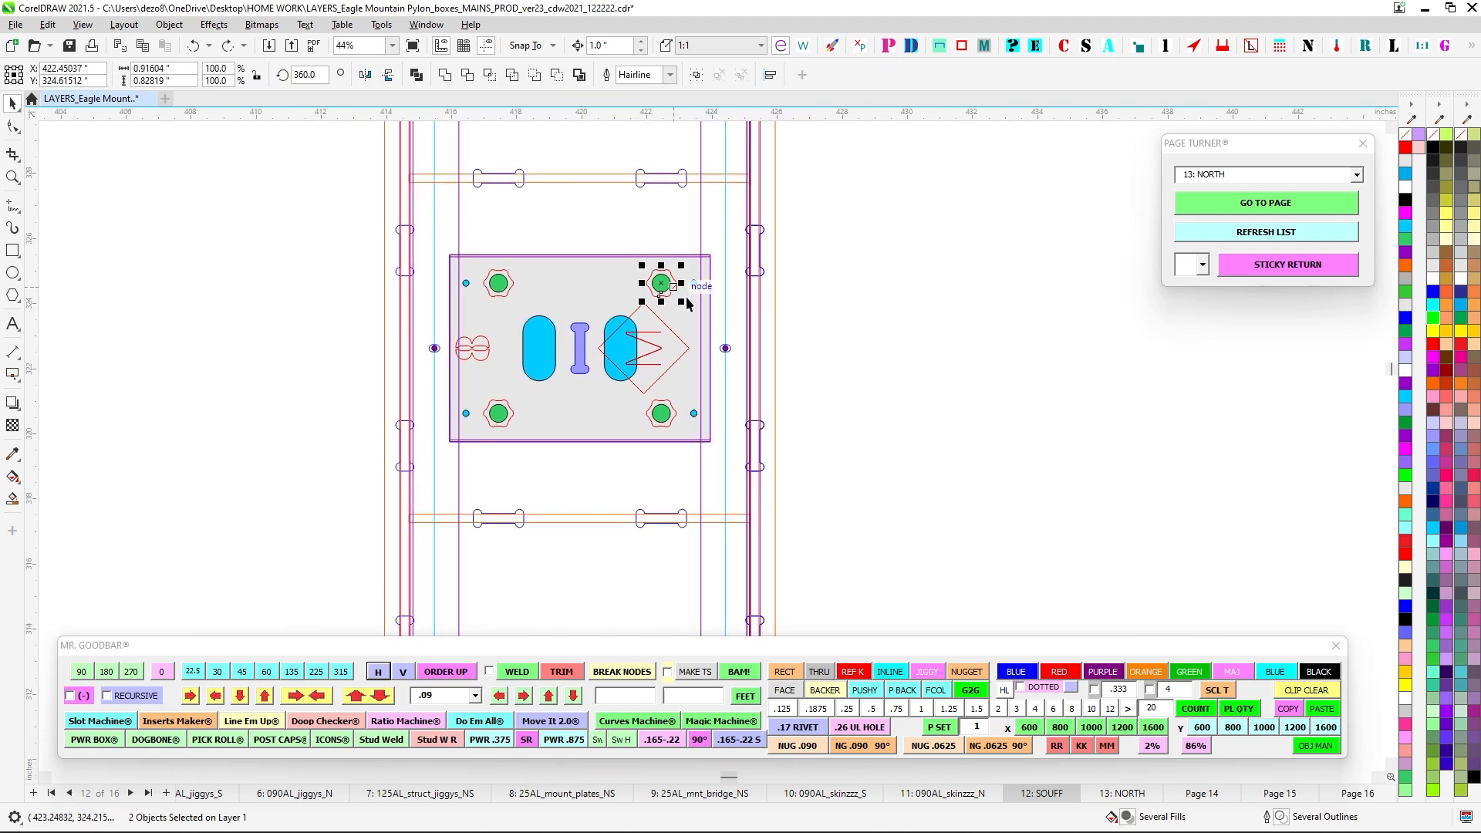
pyautogui.press('Escape')
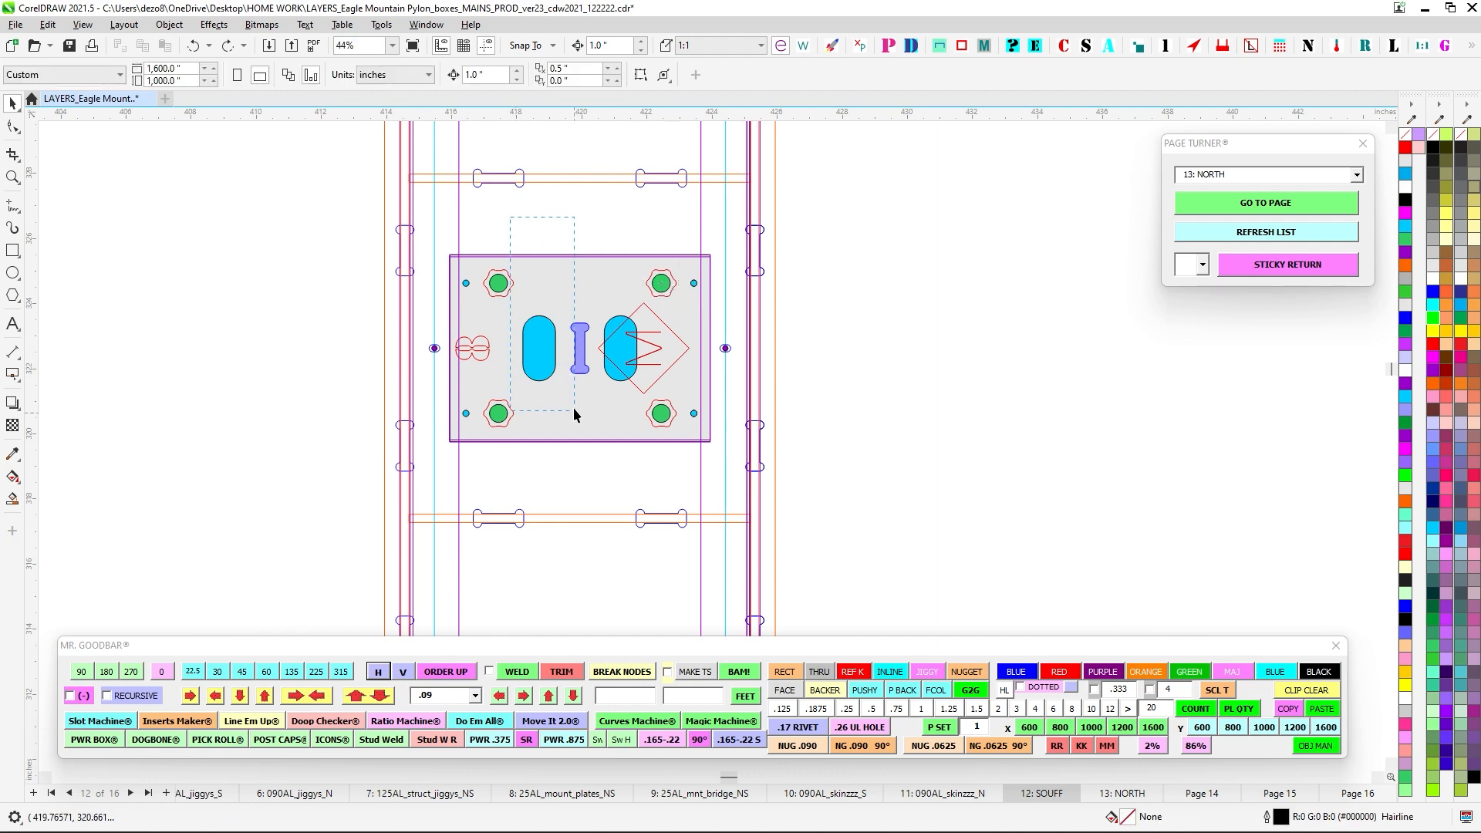
pyautogui.moveTo(573, 410); pyautogui.dragTo(573, 410)
# Compare the arm's mounting point above right bay 3 with the view containing the four-bolt plate.
pyautogui.scroll(-5, 542, 351)
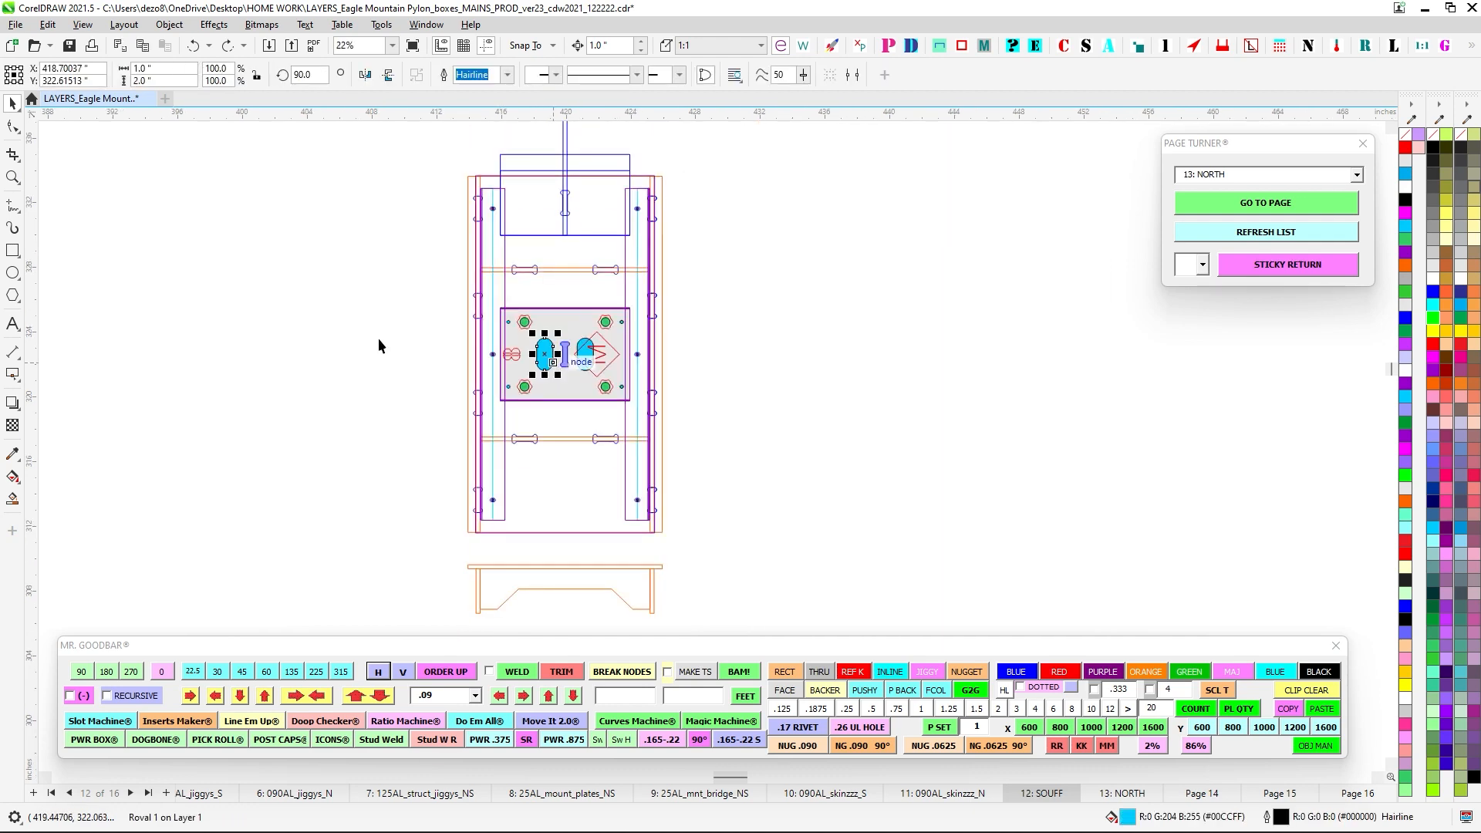
pyautogui.moveTo(645, 536); pyautogui.dragTo(734, 228)
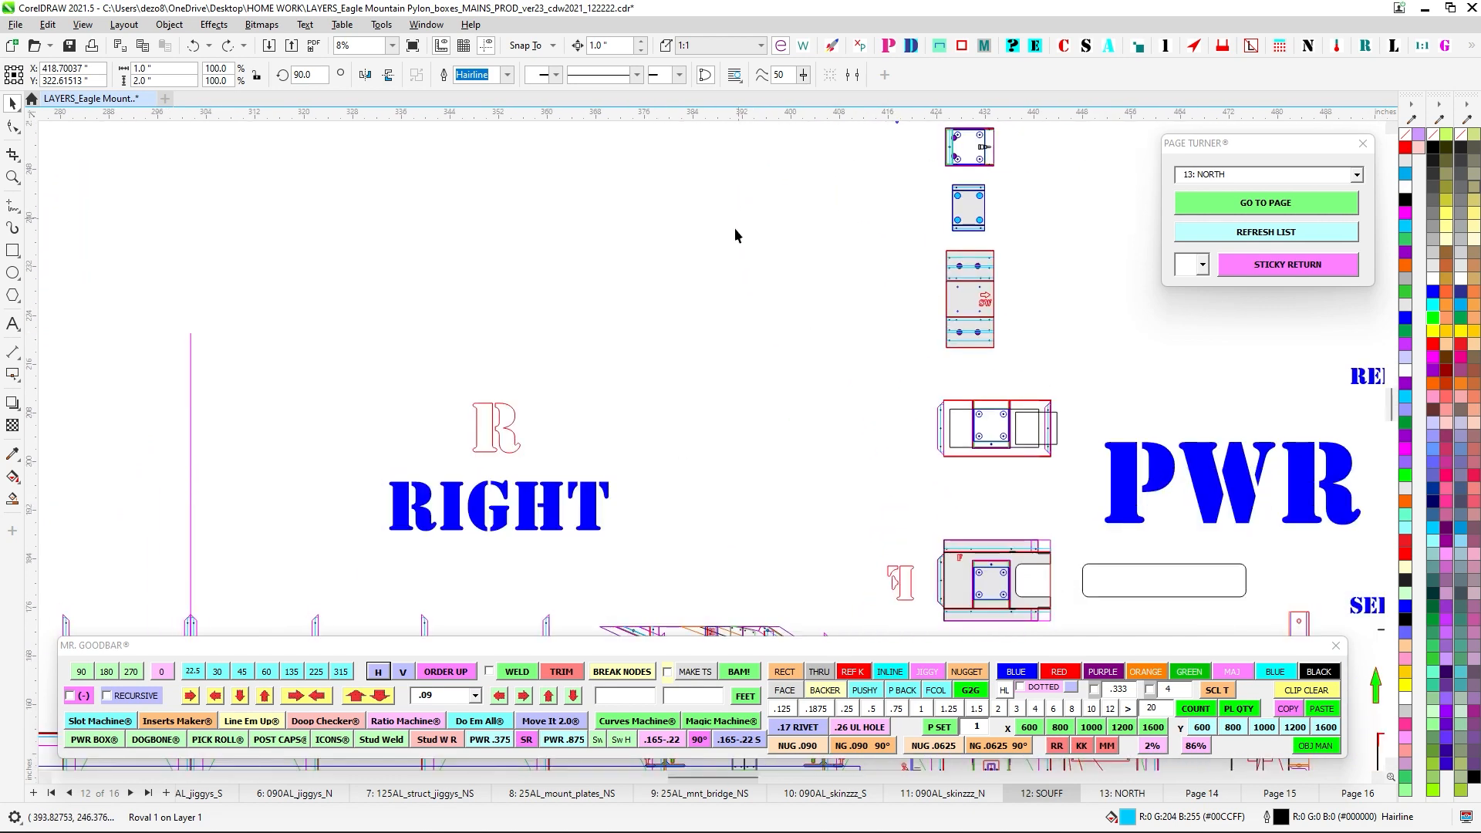
pyautogui.moveTo(754, 486); pyautogui.dragTo(702, 164)
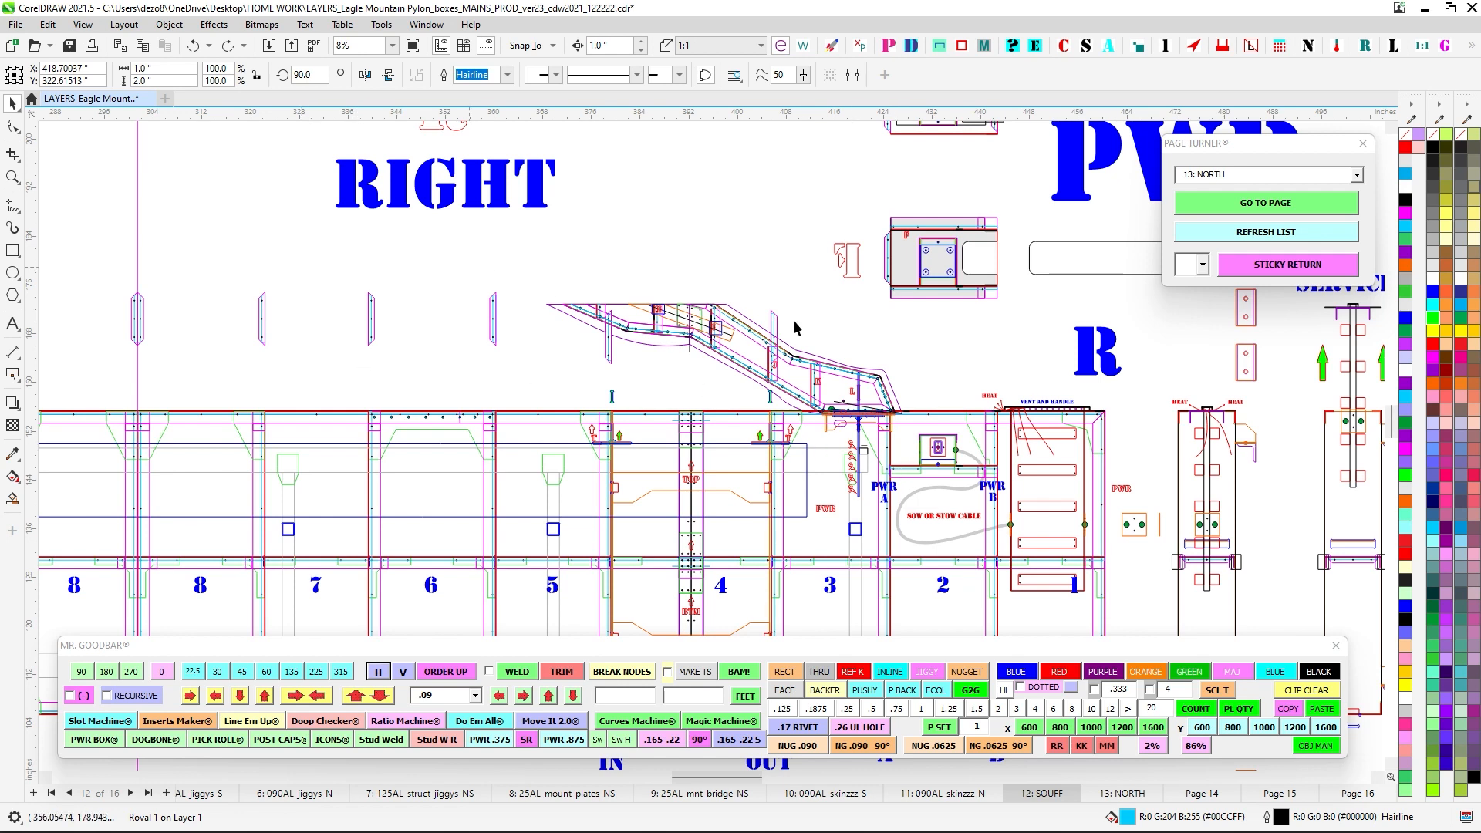
pyautogui.scroll(4, 822, 386)
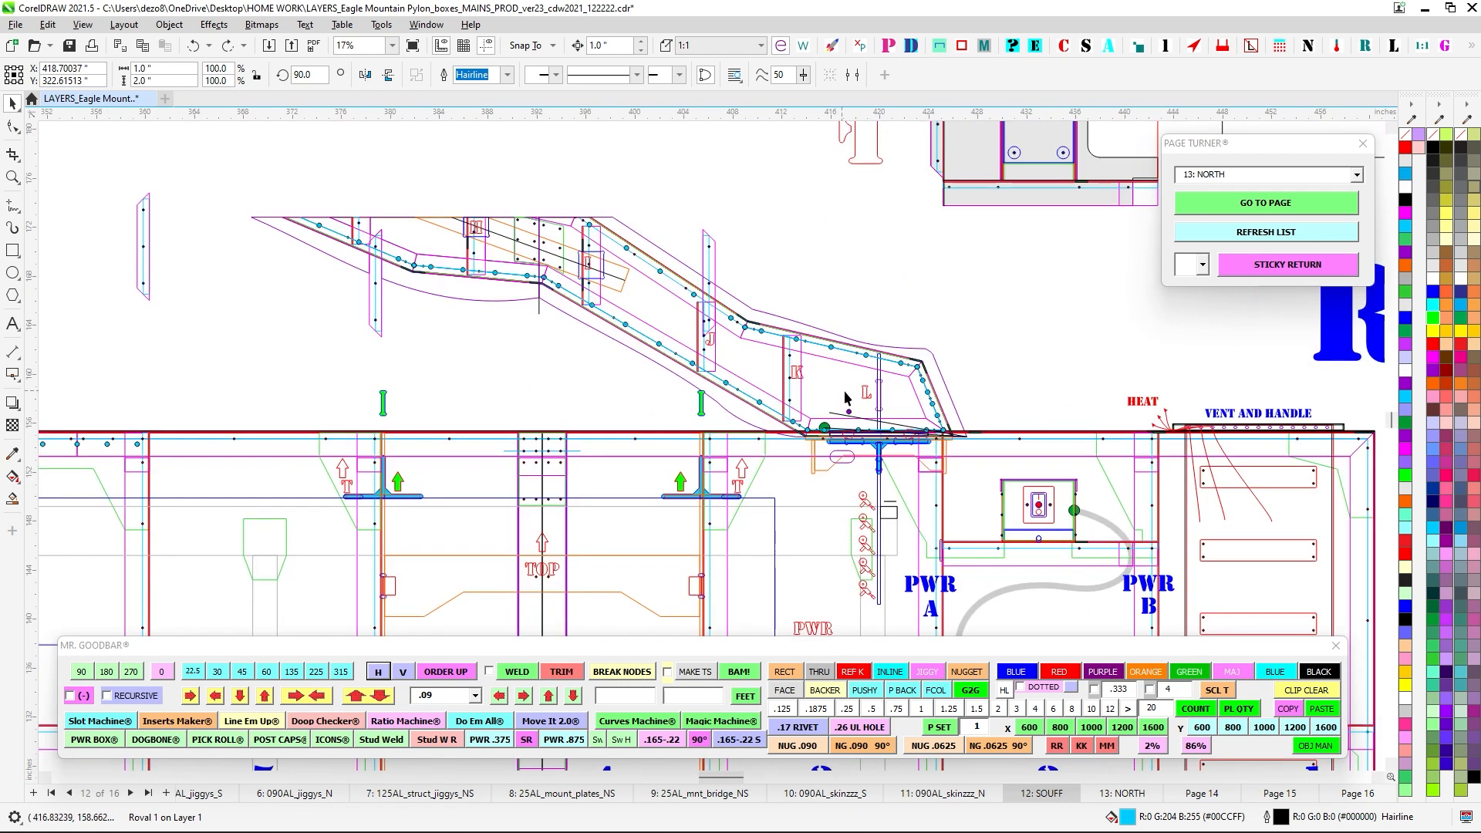
pyautogui.scroll(-4, 895, 462)
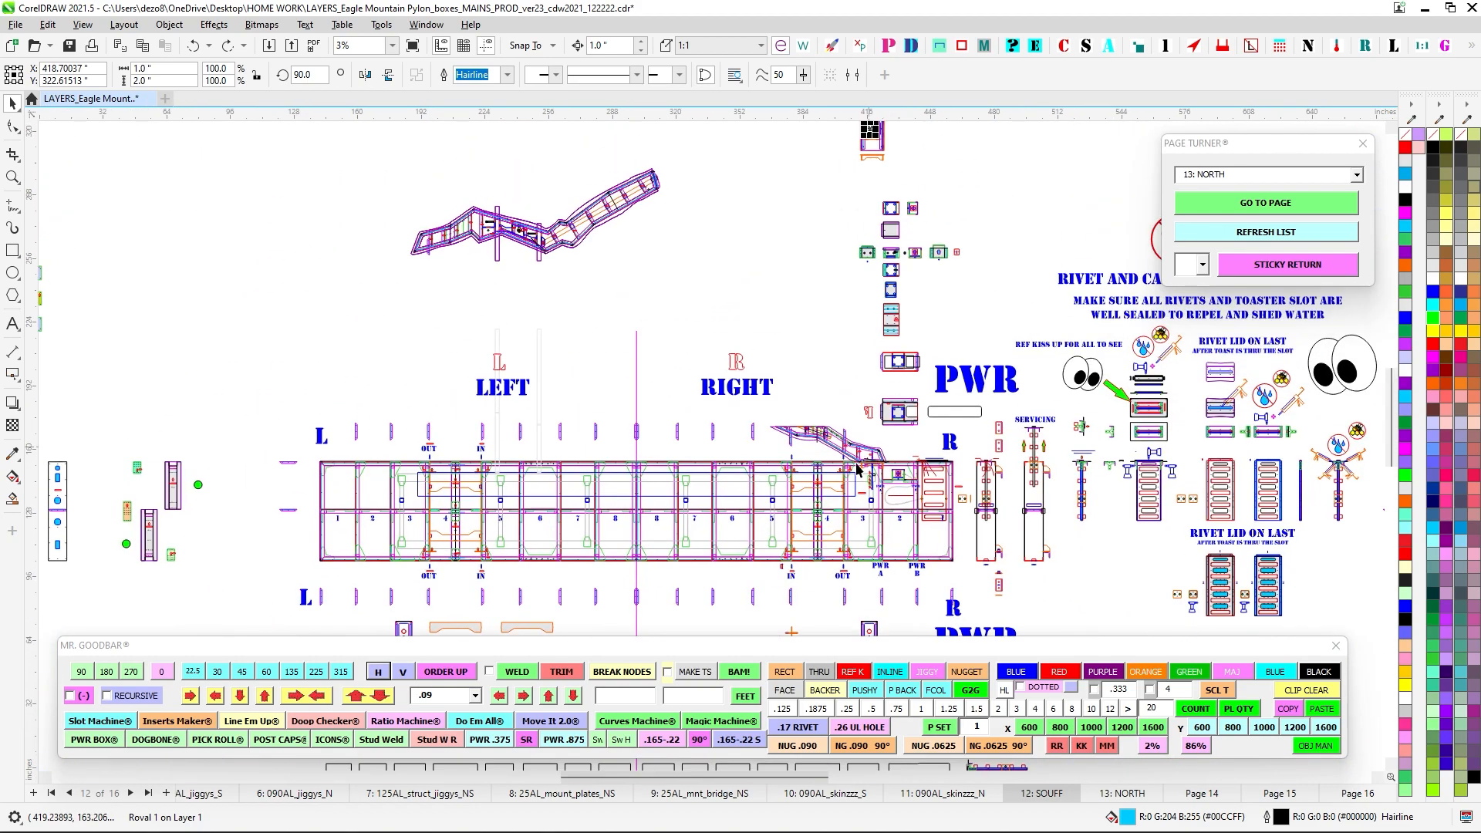
pyautogui.scroll(4, 853, 427)
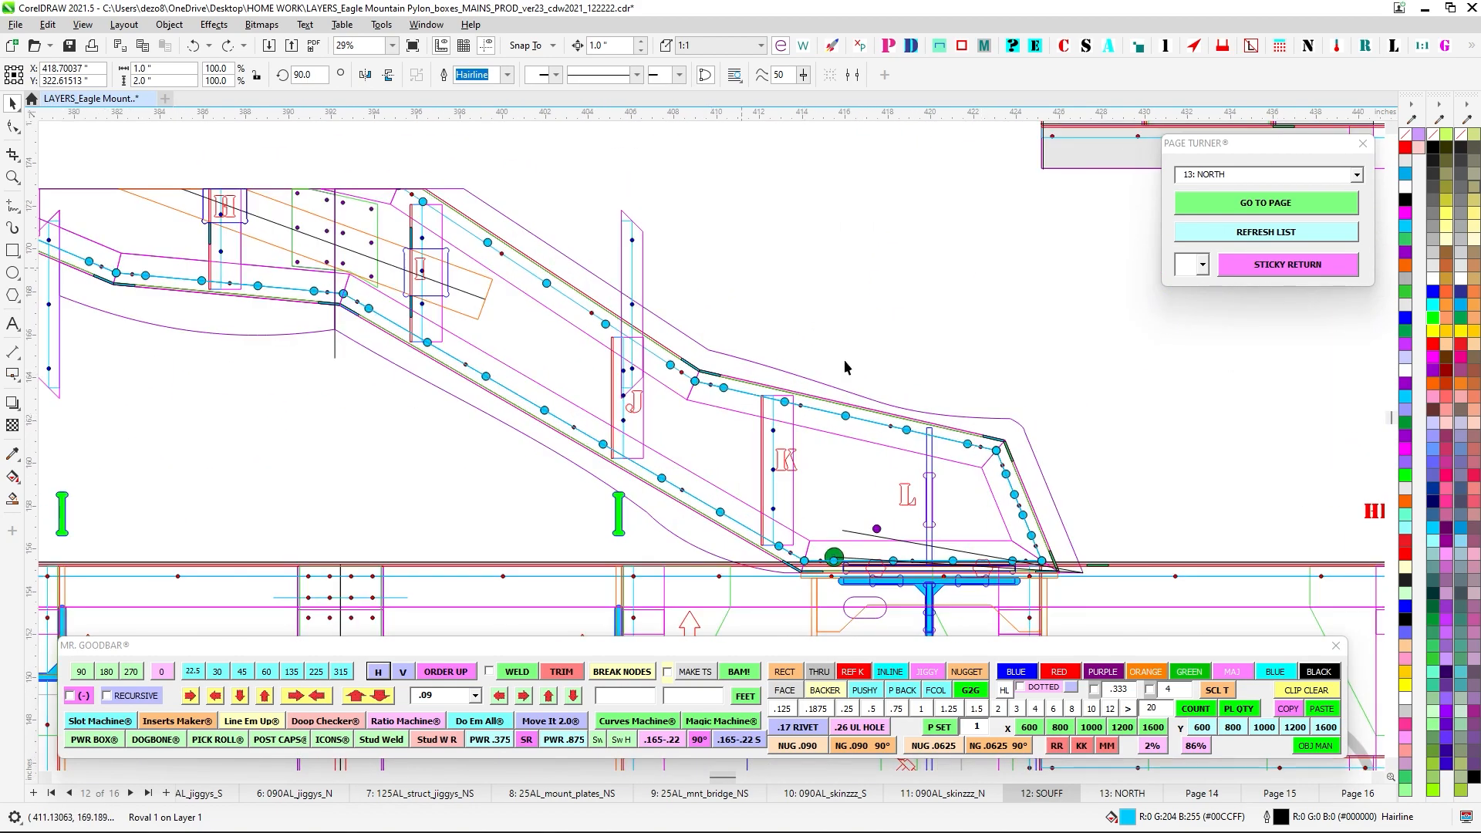
pyautogui.scroll(-6, 891, 567)
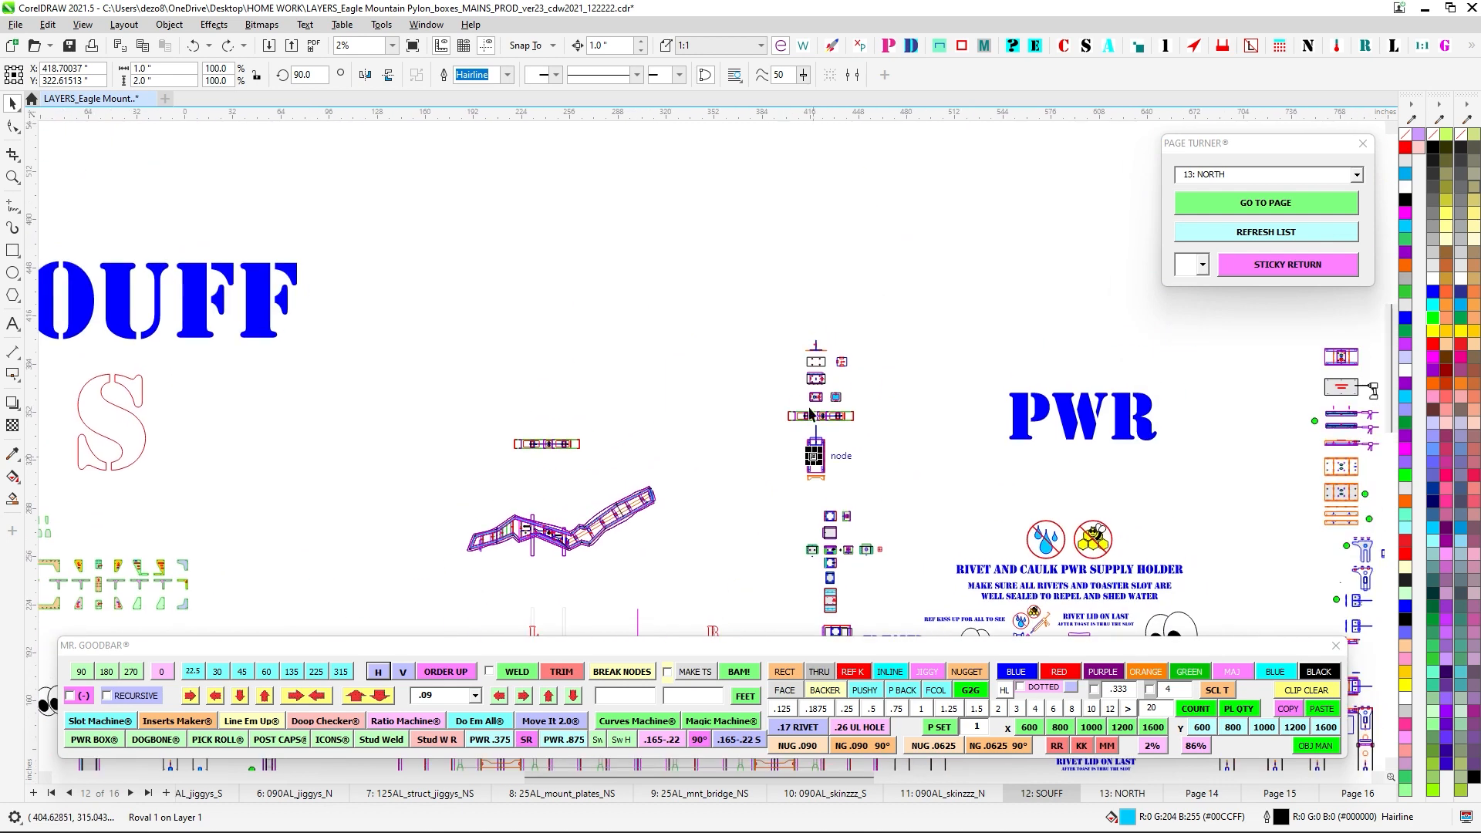
pyautogui.scroll(6, 818, 411)
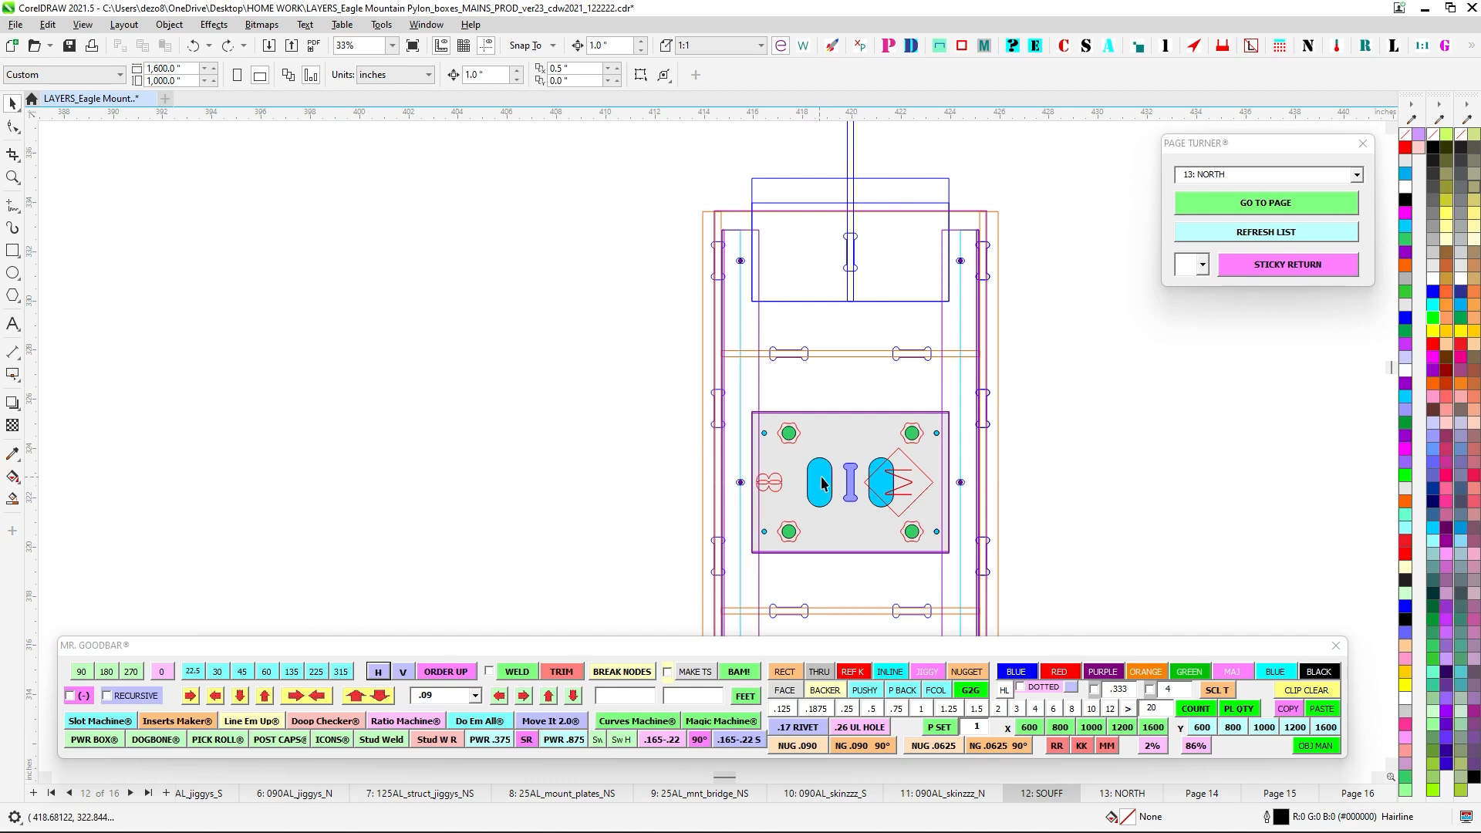
# Box-select the entire frame view around the four-bolt plate, then clear the selection.
pyautogui.scroll(-4, 826, 506)
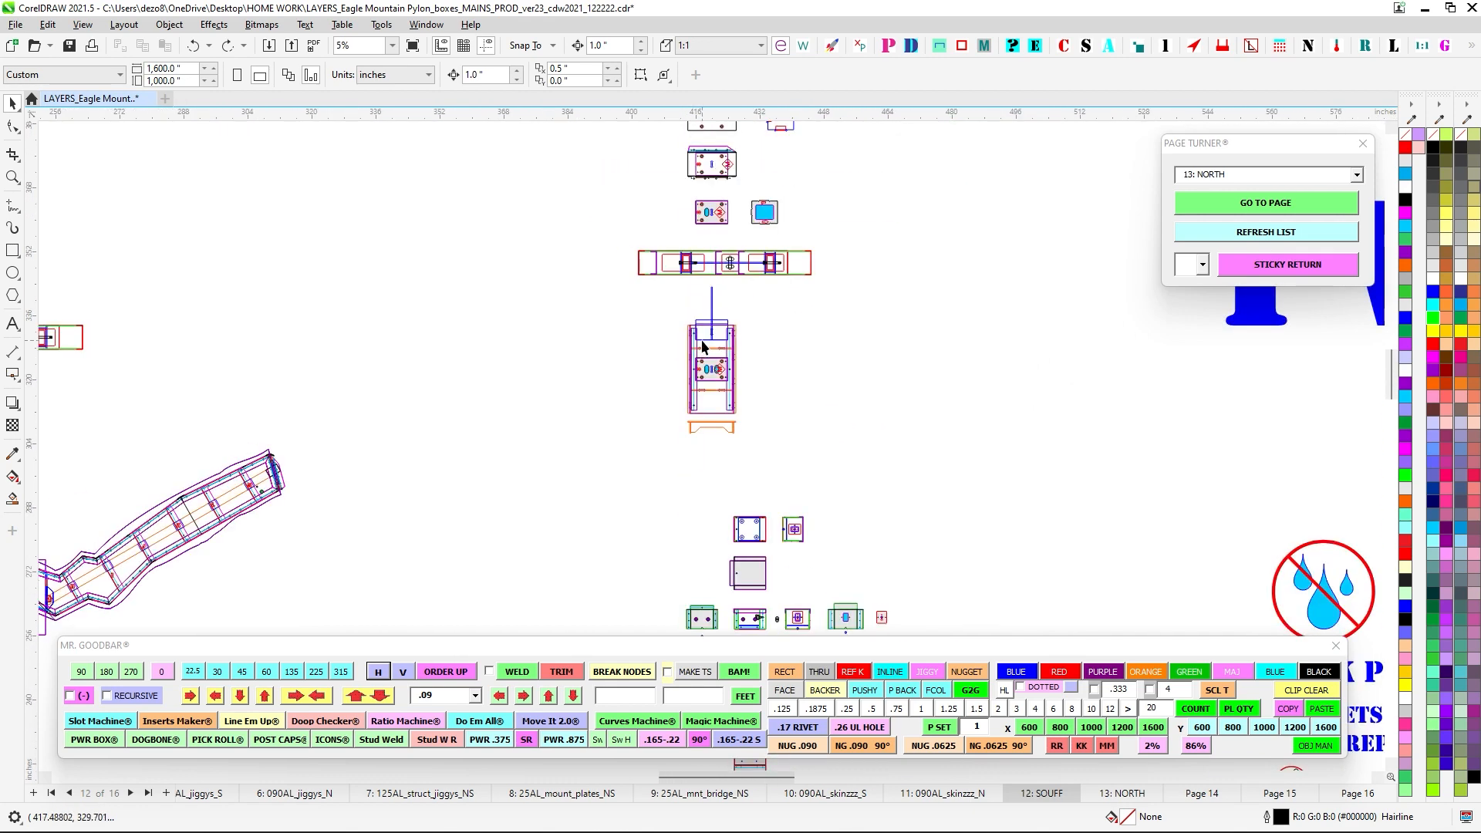
pyautogui.scroll(2, 678, 318)
pyautogui.moveTo(820, 547); pyautogui.dragTo(819, 548)
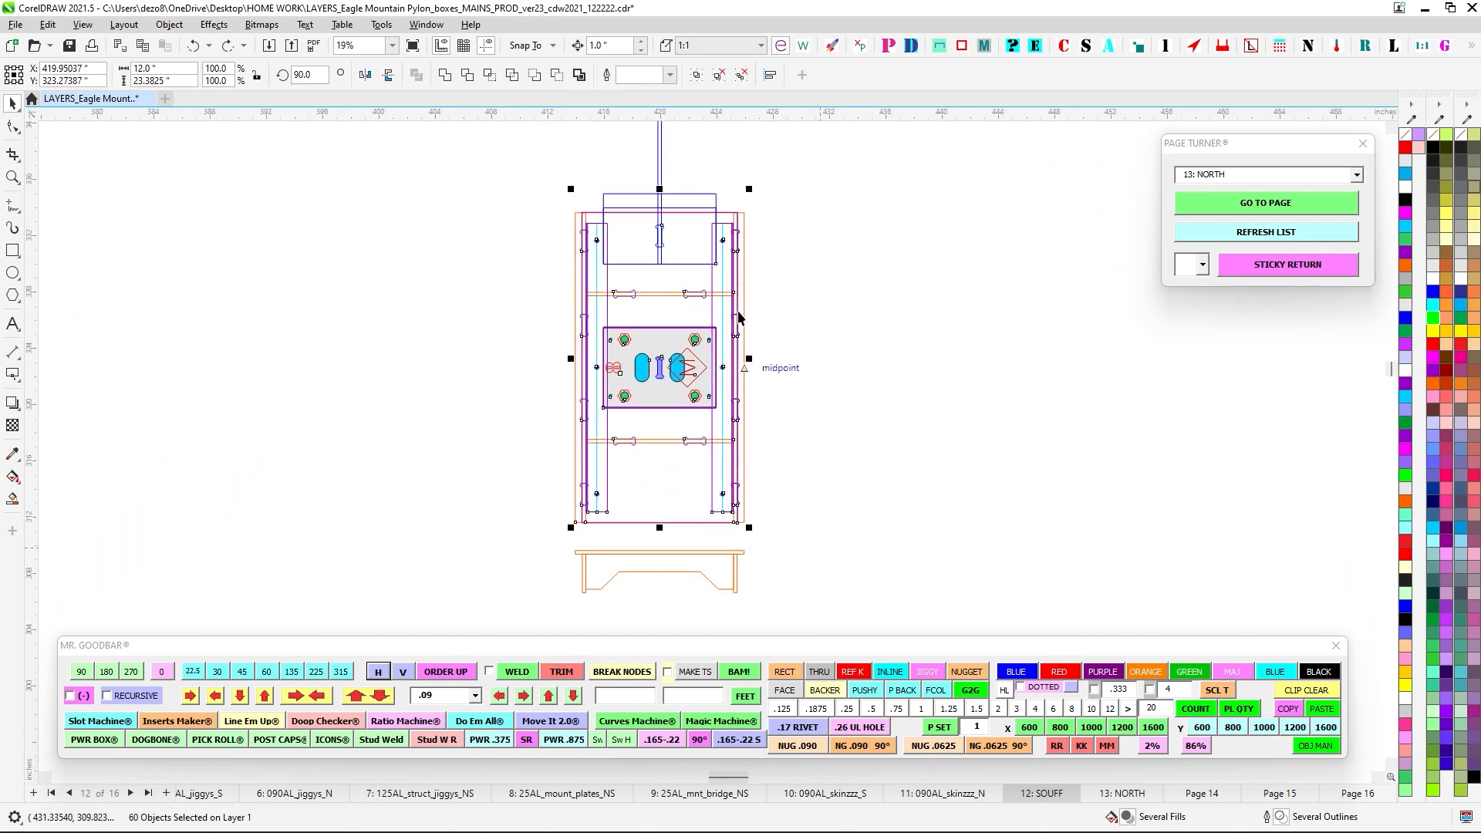
pyautogui.click(892, 358)
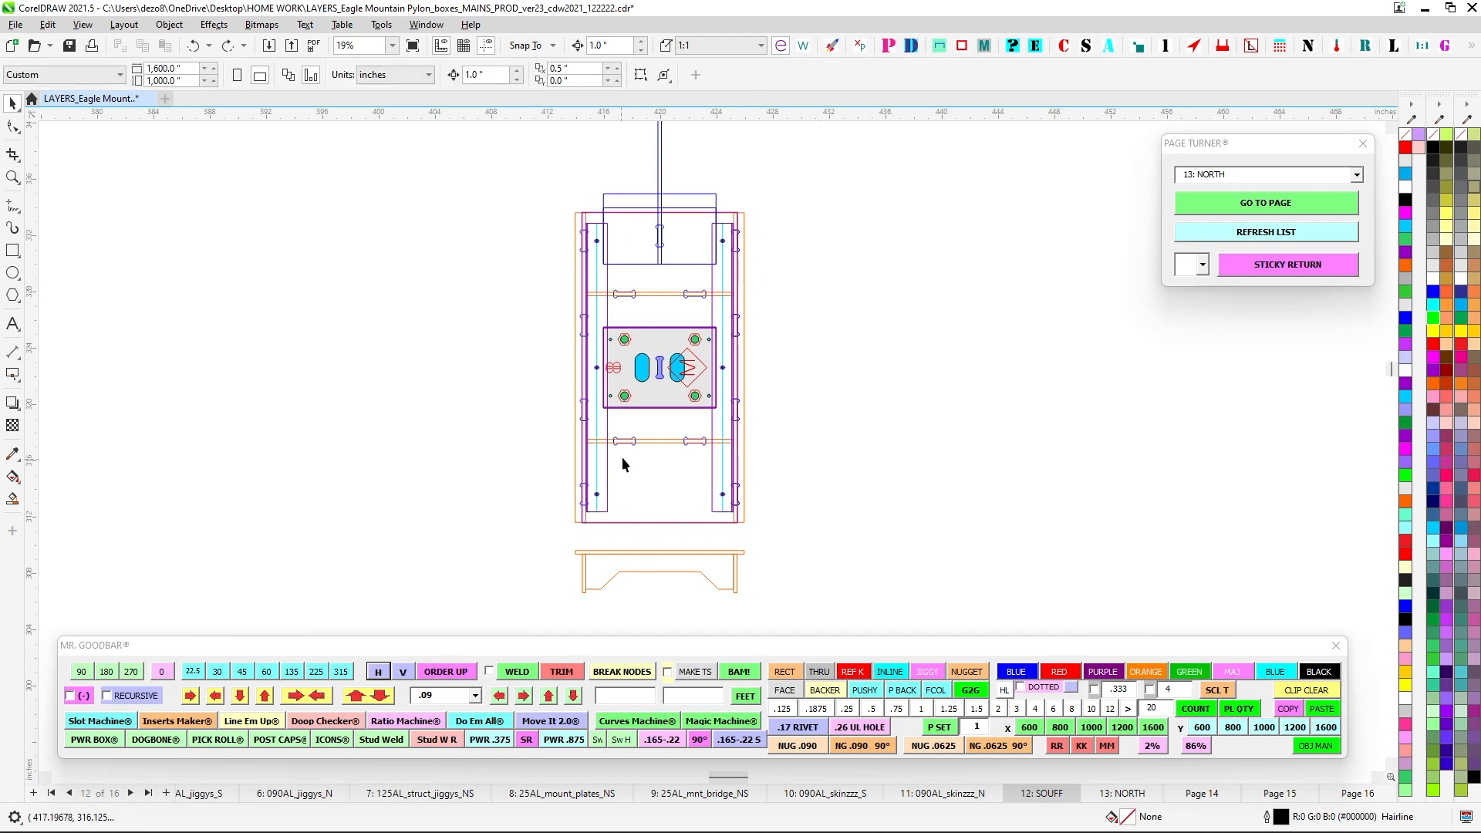
# Survey the post assemblies beyond the power supply holder details and box-select the second post of the first pair.
pyautogui.scroll(-7, 623, 258)
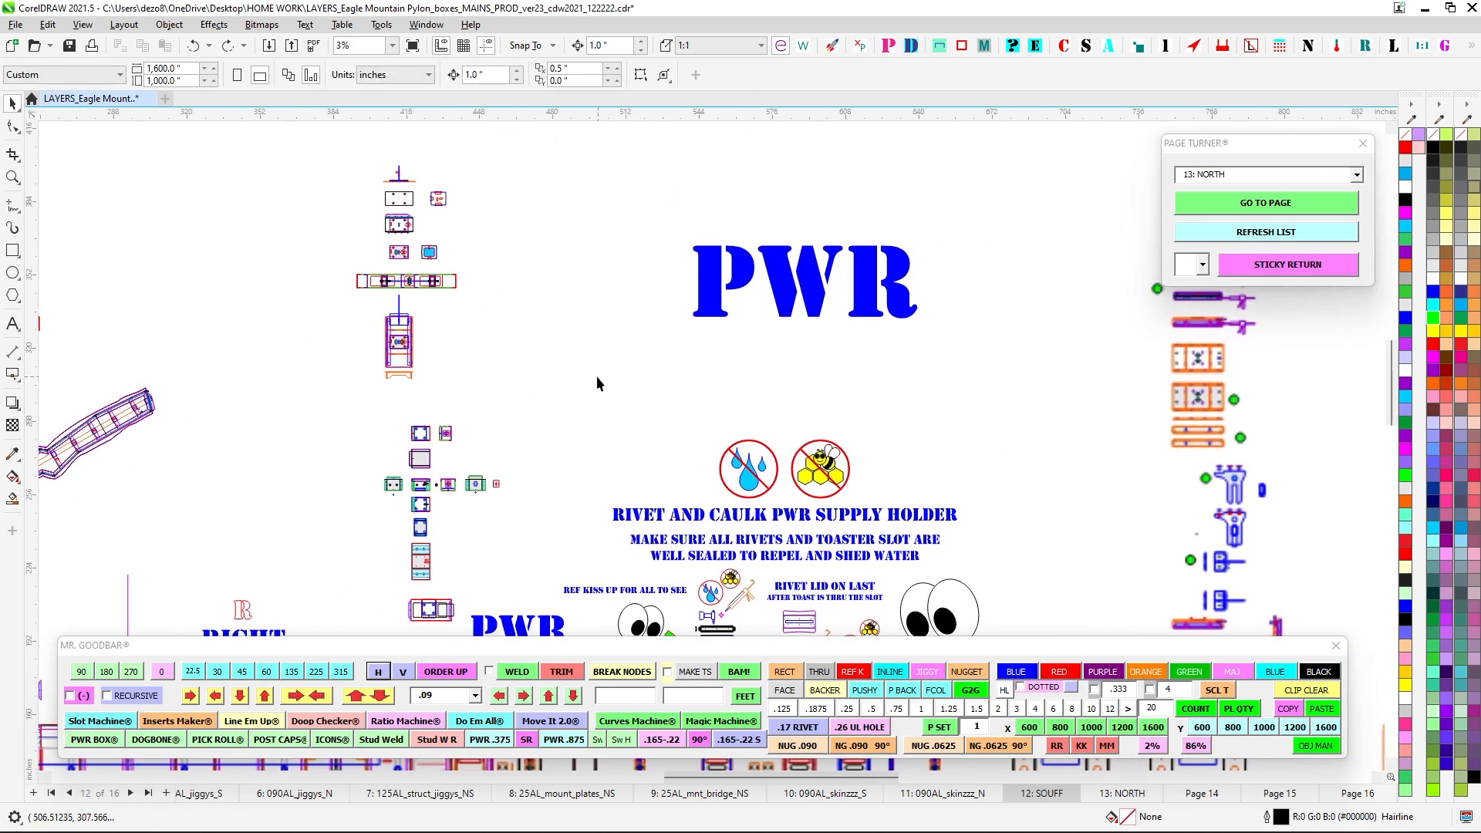
pyautogui.moveTo(1046, 407); pyautogui.dragTo(761, 382)
pyautogui.moveTo(751, 458); pyautogui.dragTo(892, 250)
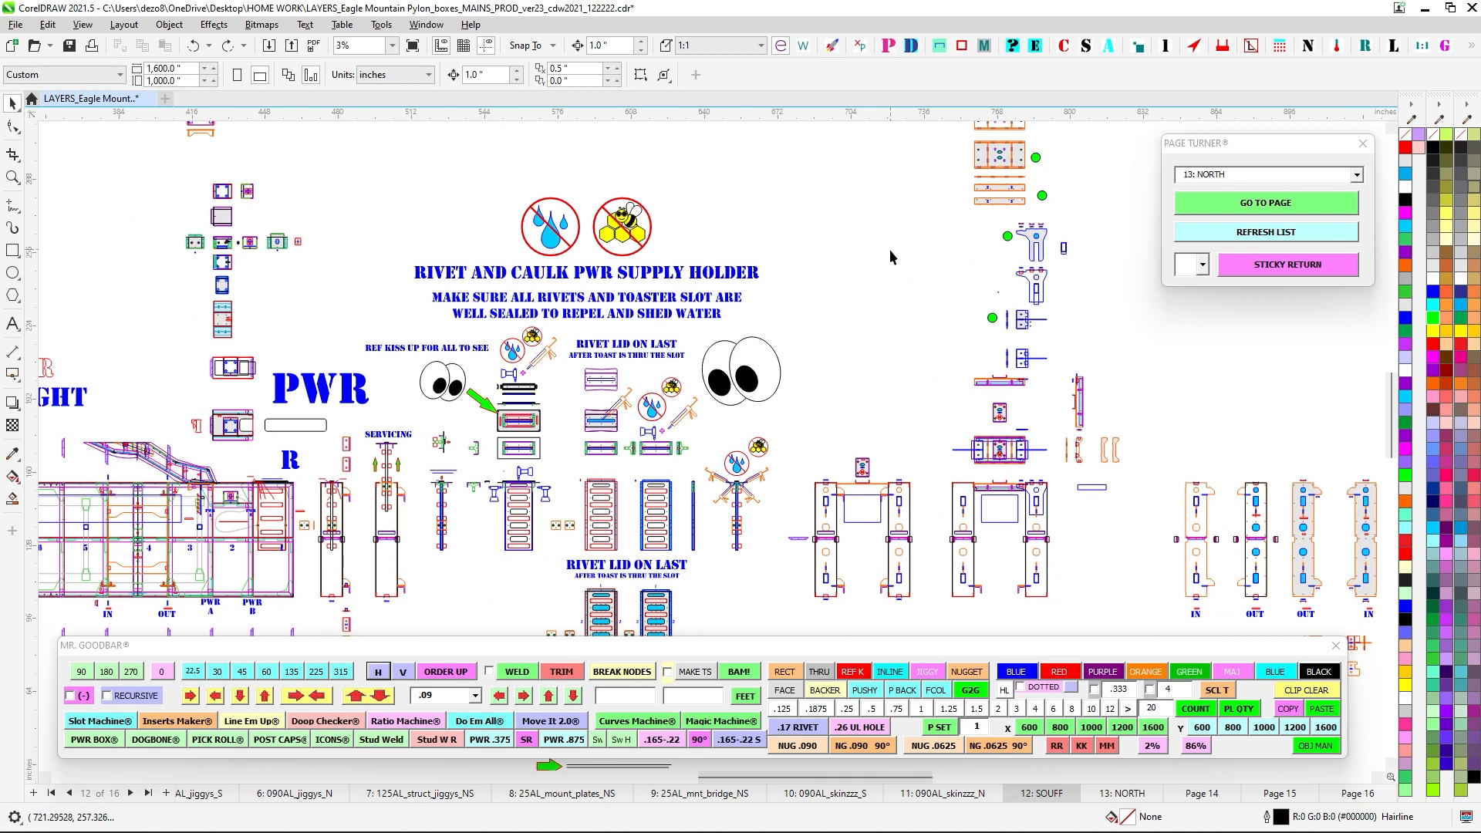
pyautogui.moveTo(927, 411); pyautogui.dragTo(809, 278)
pyautogui.scroll(8, 972, 363)
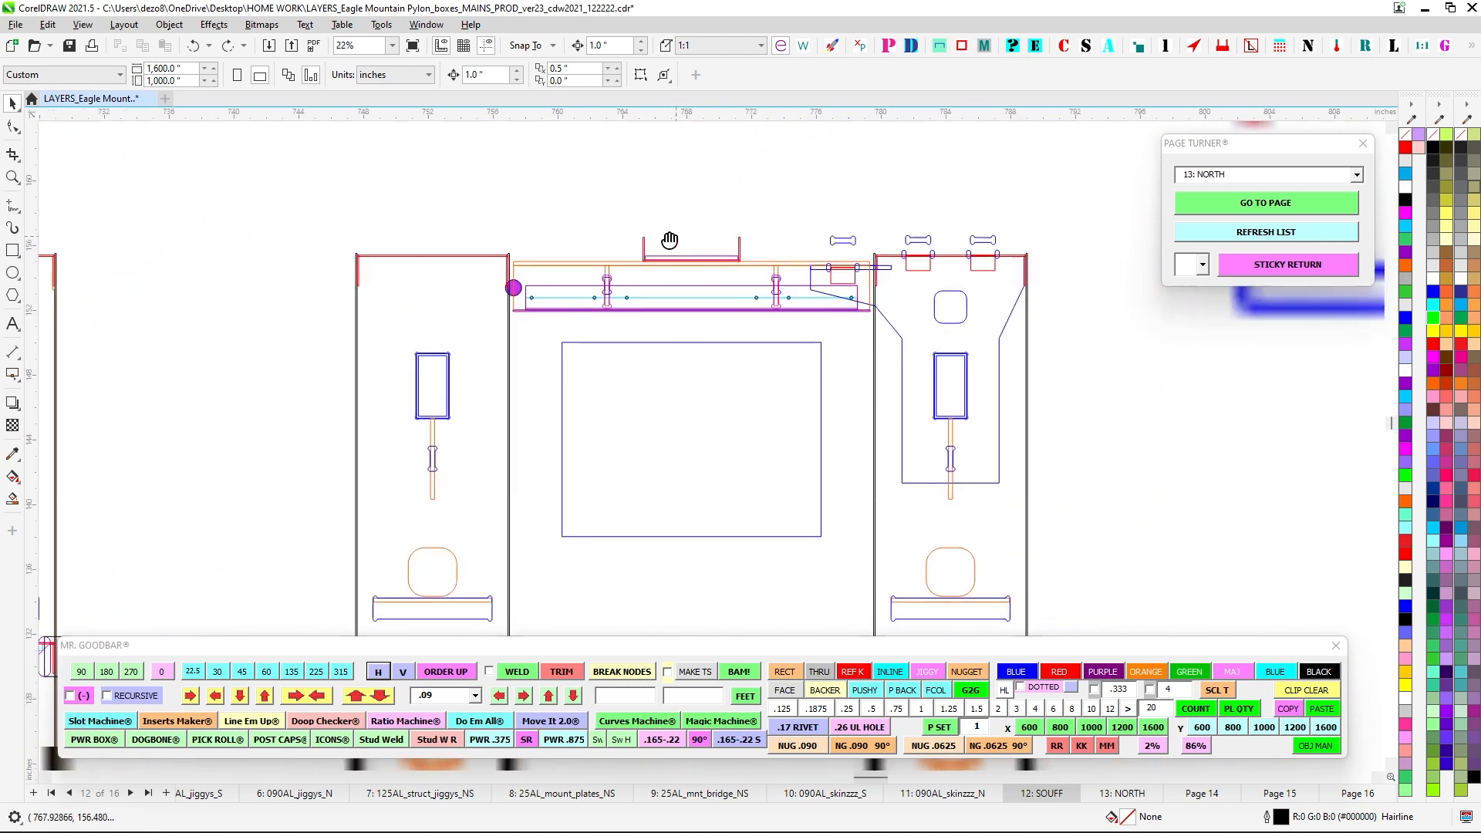
pyautogui.scroll(-4, 633, 276)
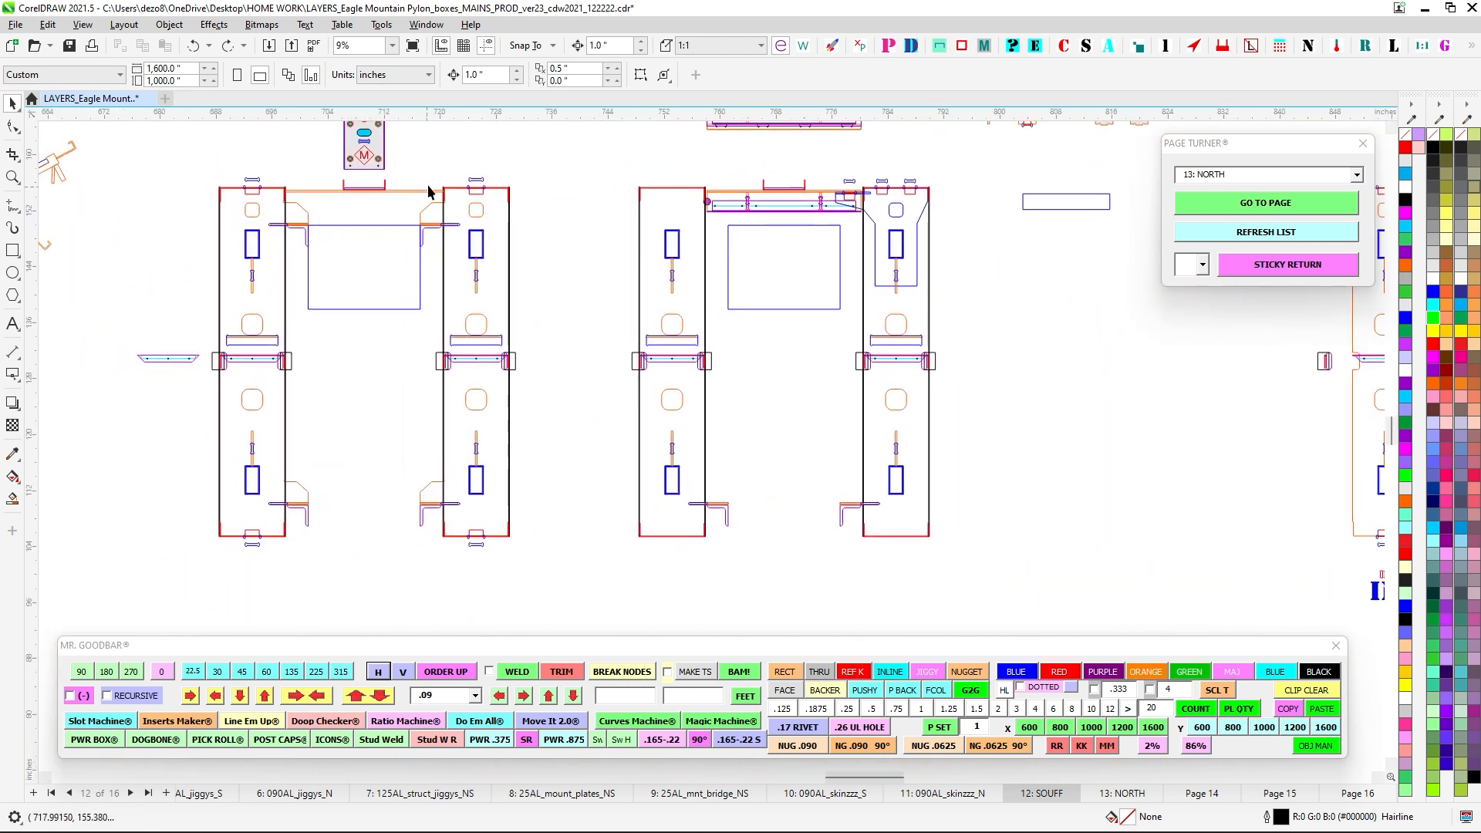
pyautogui.moveTo(604, 611); pyautogui.dragTo(604, 605)
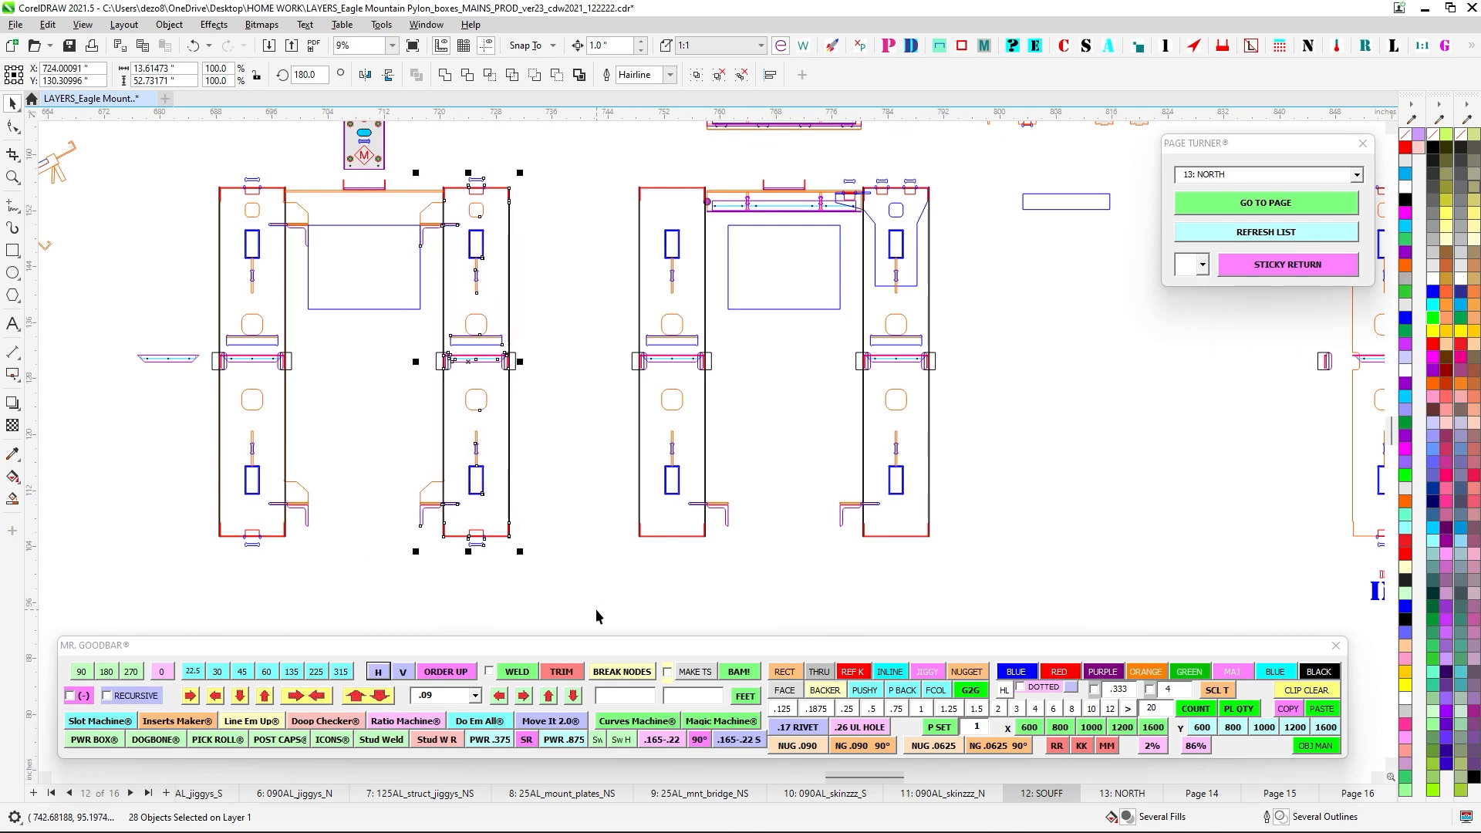
# Examine the bridge box between the second pair of posts, from the angled blue bracket to the magenta dot.
pyautogui.scroll(5, 706, 199)
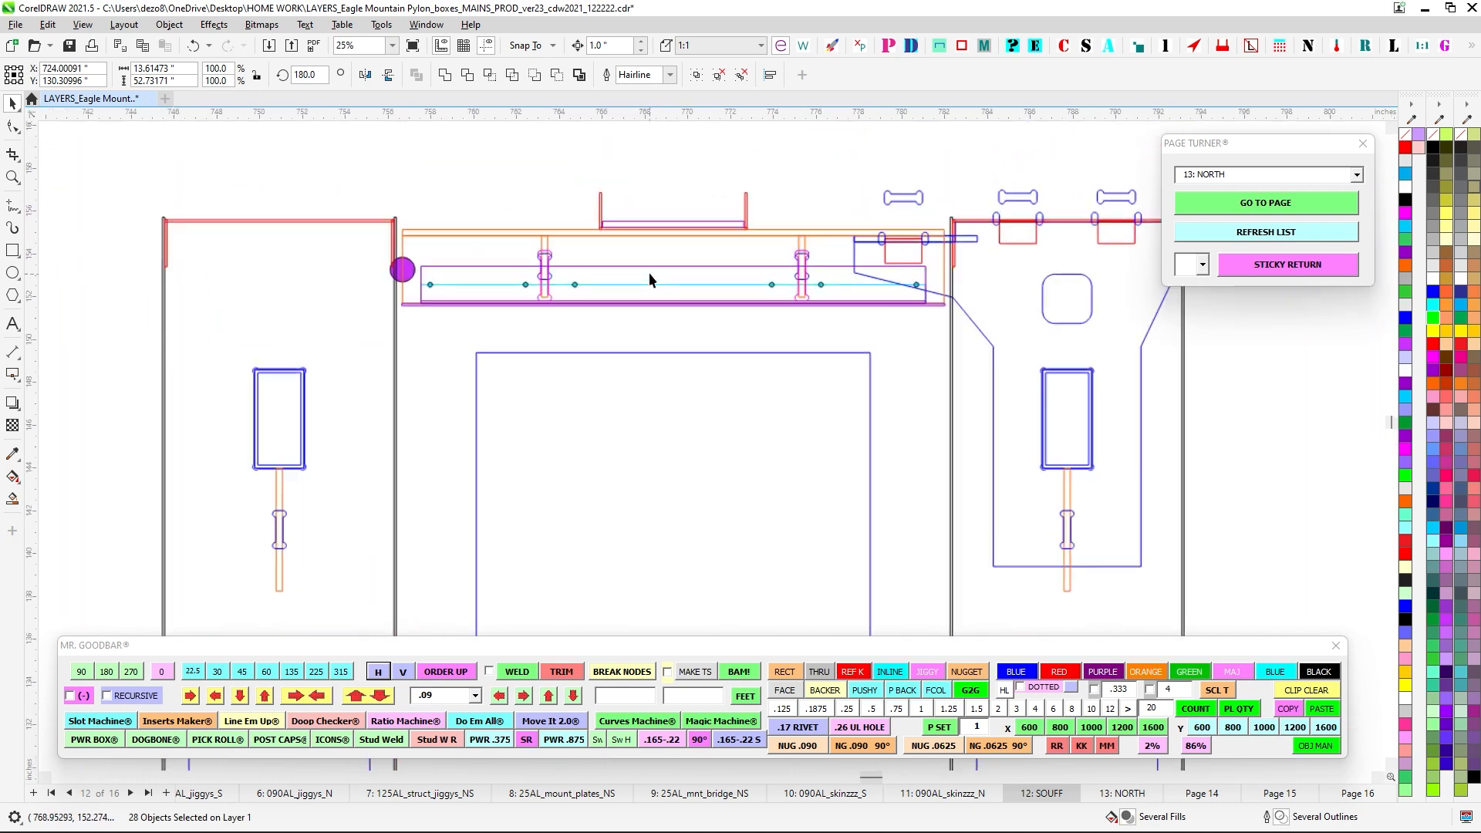
pyautogui.scroll(2, 941, 249)
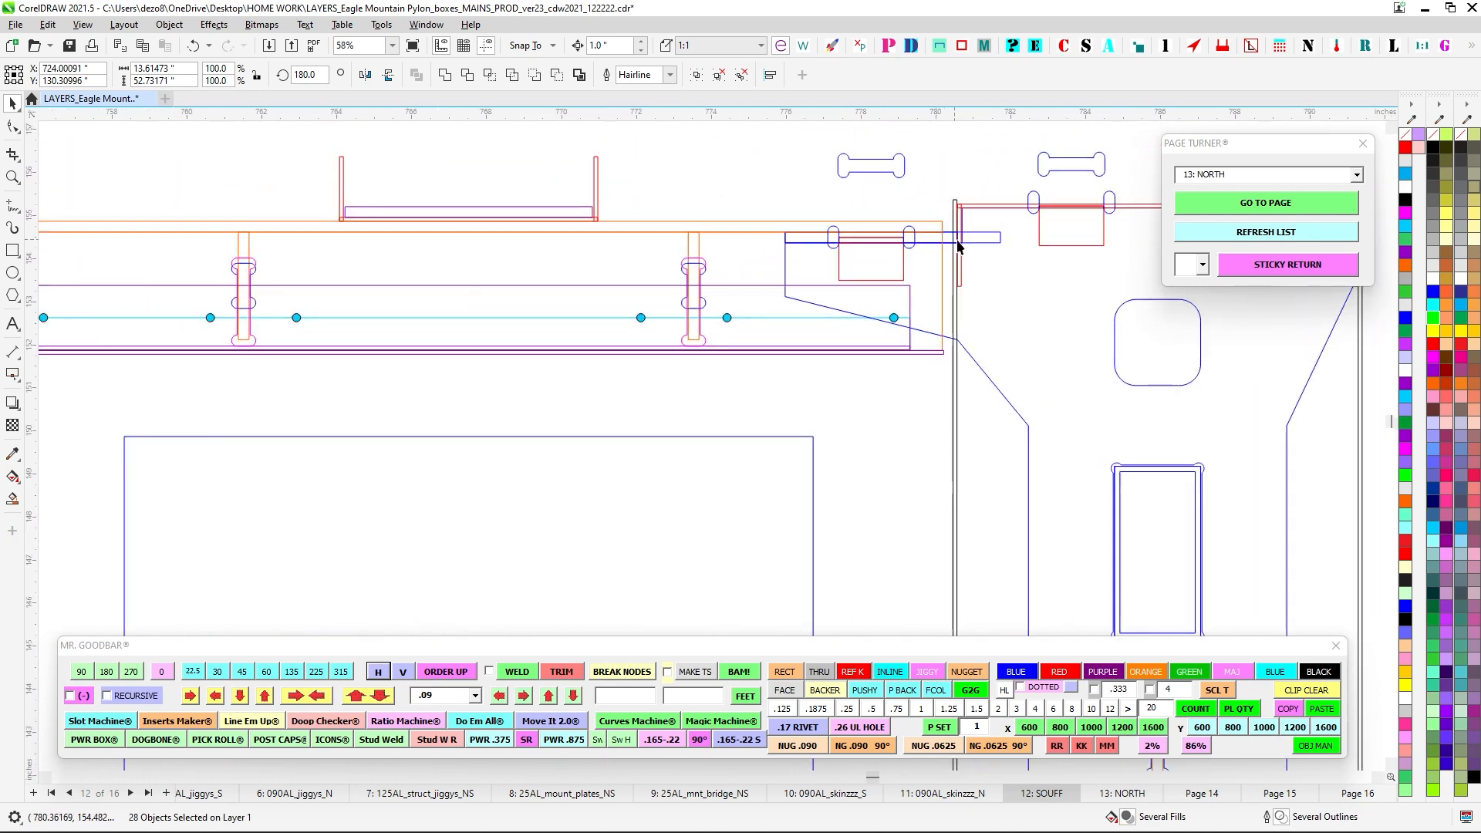
pyautogui.scroll(-1, 615, 324)
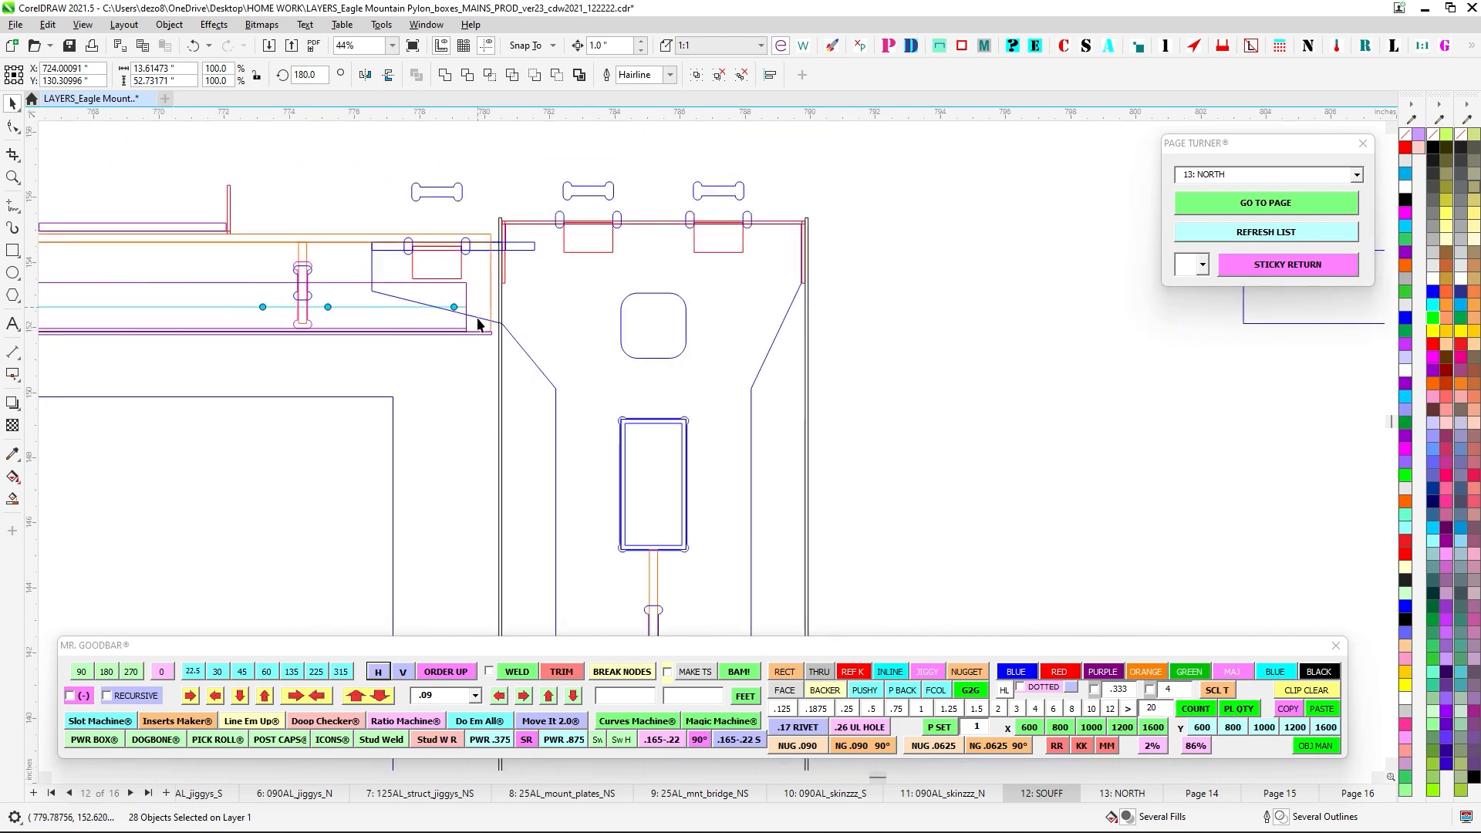
pyautogui.moveTo(545, 311); pyautogui.dragTo(856, 331)
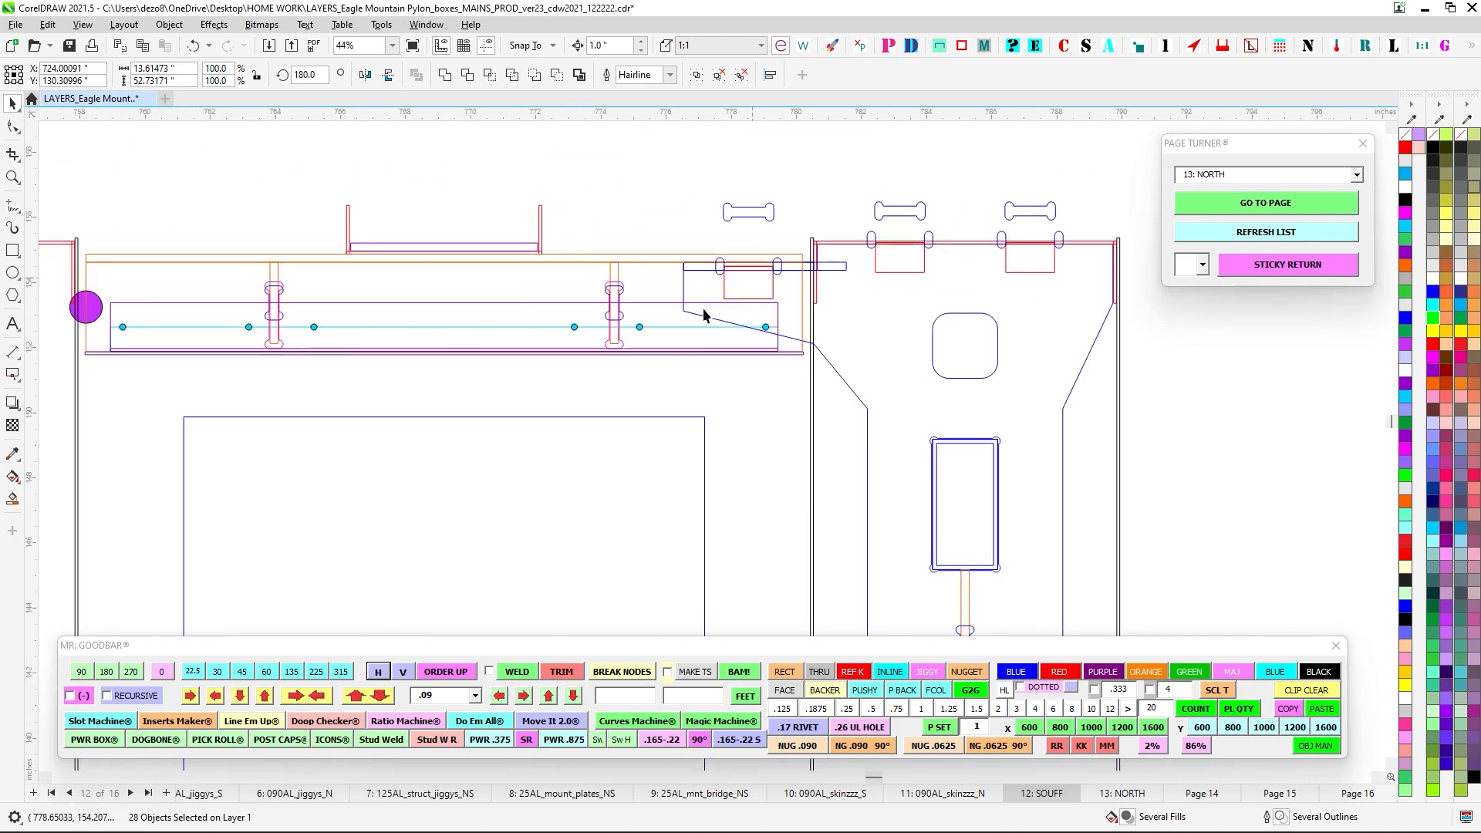
pyautogui.scroll(1, 762, 245)
pyautogui.scroll(-1, 779, 202)
pyautogui.moveTo(58, 244); pyautogui.dragTo(254, 210)
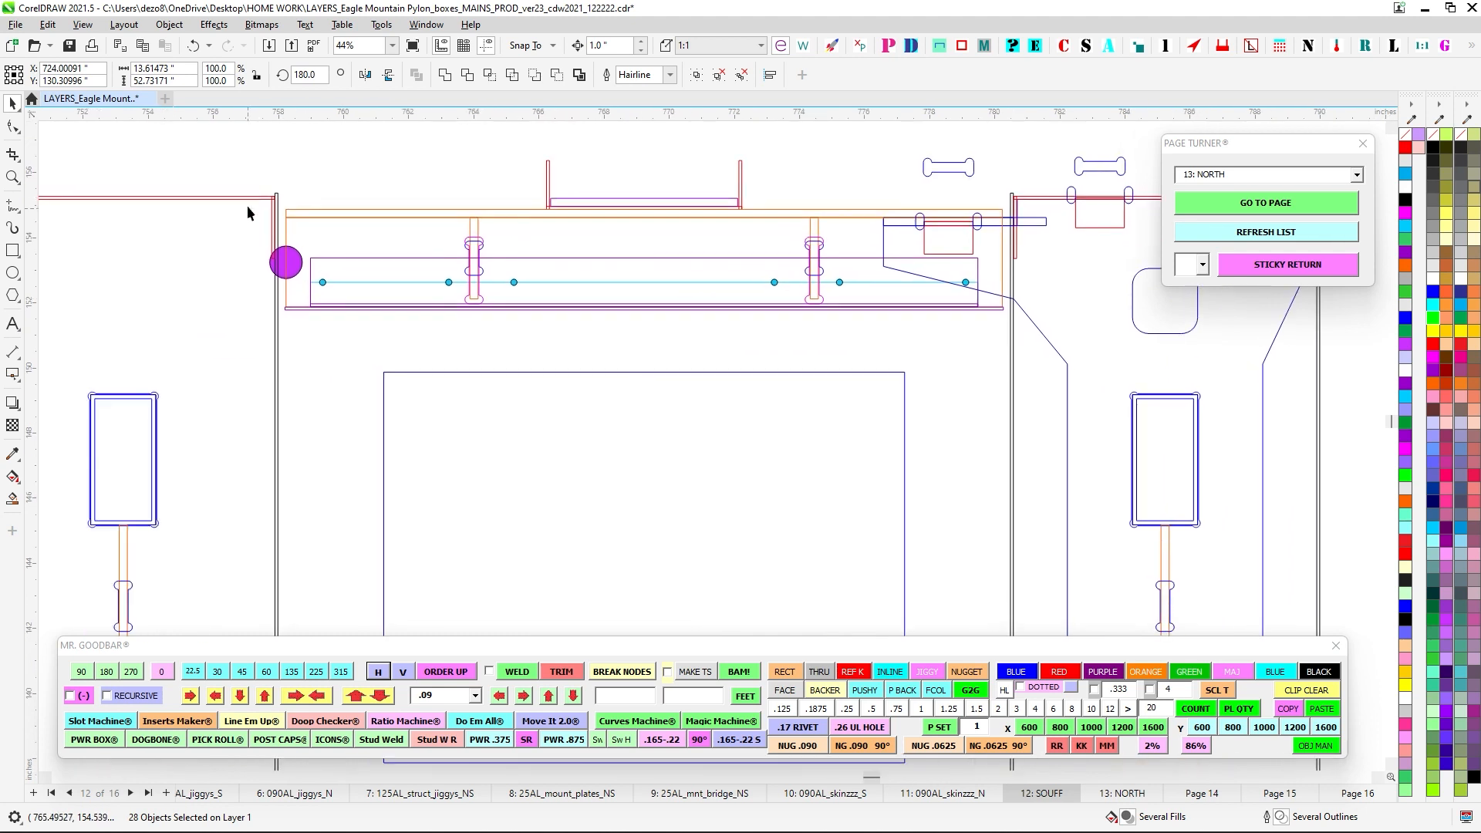
# Box-select the bridge box between the posts, then select the small upright red channel on its top edge.
pyautogui.moveTo(960, 341); pyautogui.dragTo(1007, 355)
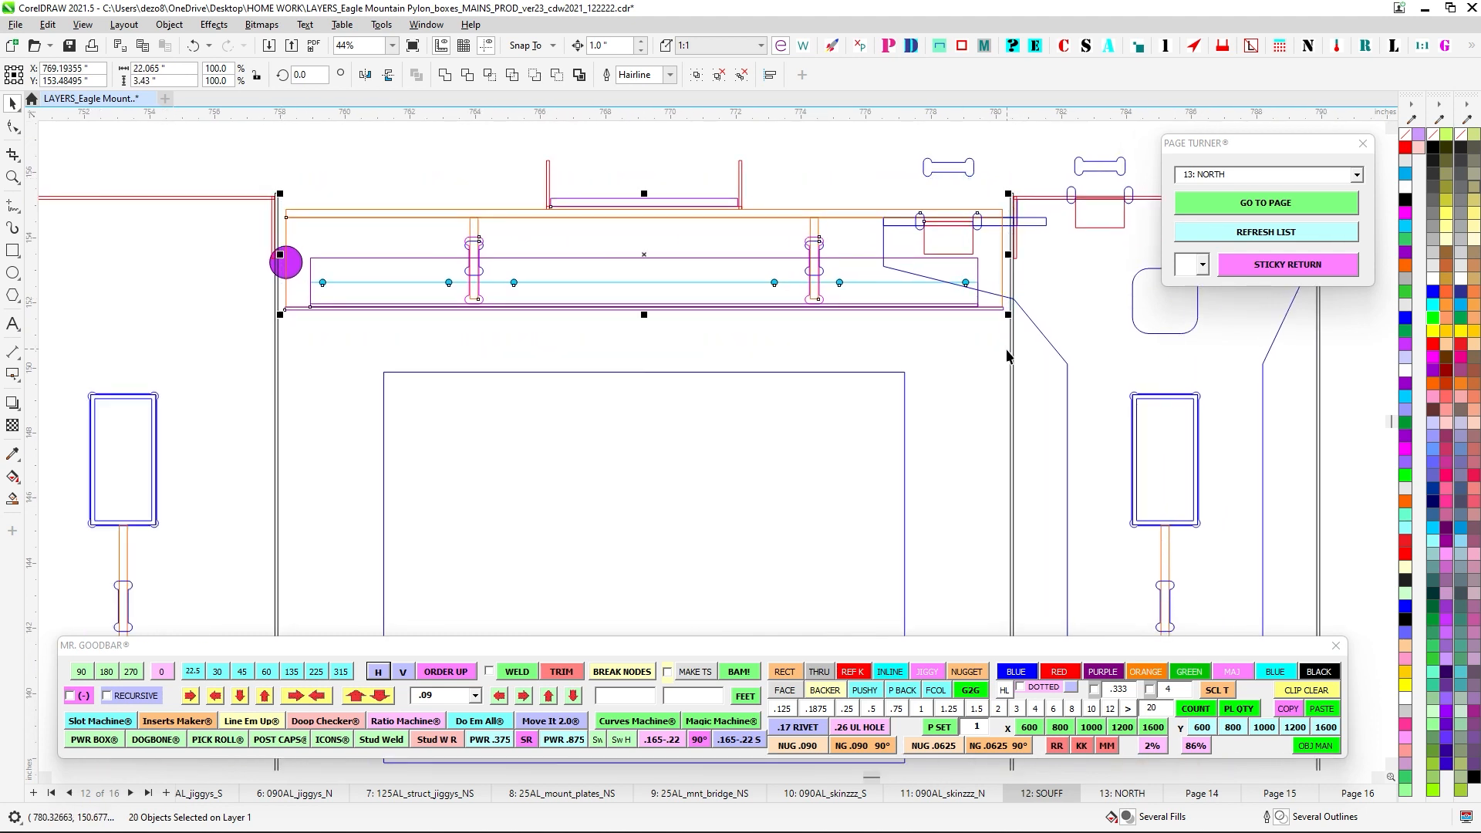
pyautogui.scroll(-2, 753, 362)
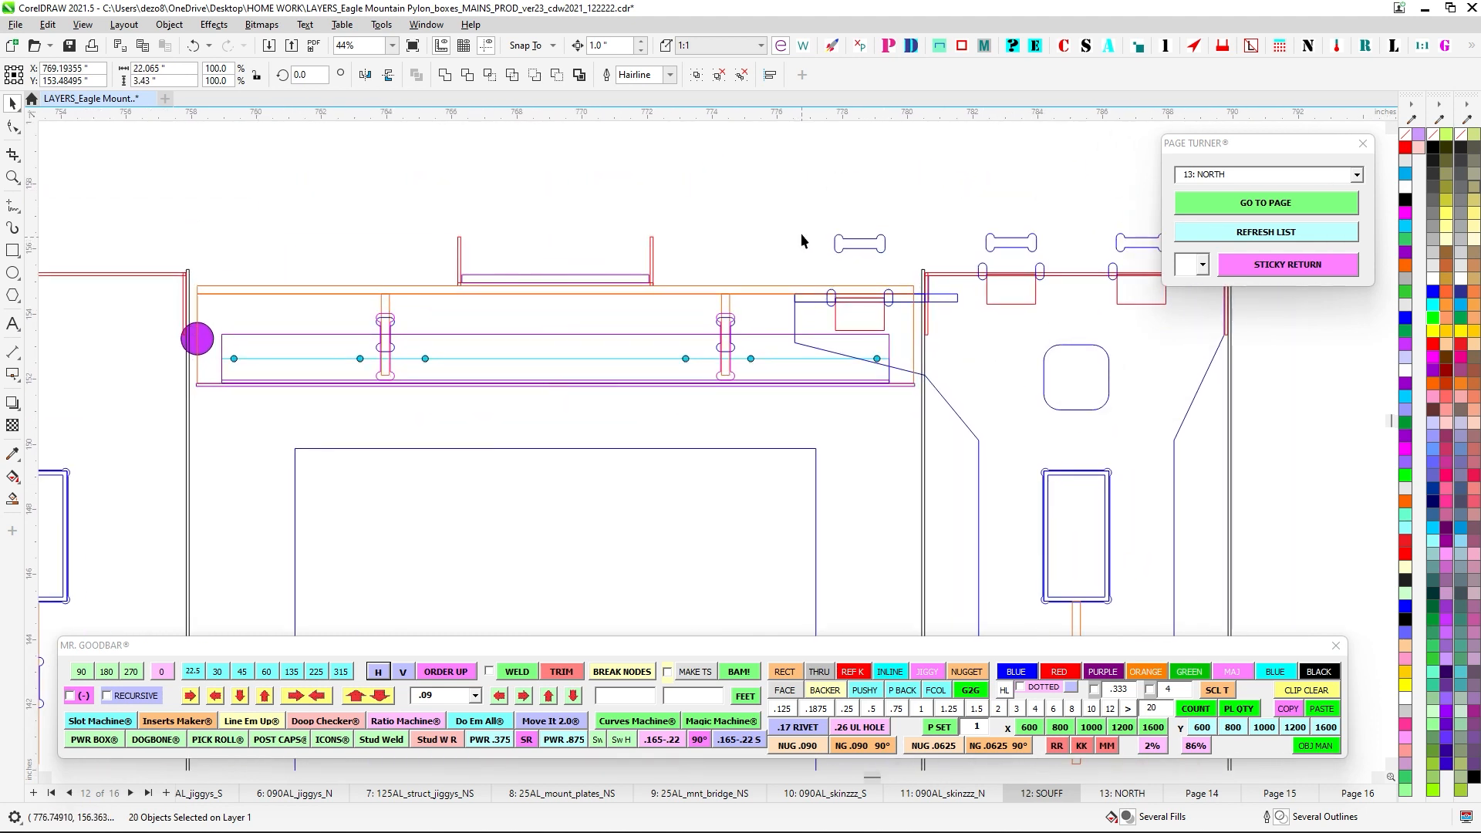
pyautogui.click(628, 245)
pyautogui.moveTo(714, 293); pyautogui.dragTo(758, 304)
pyautogui.scroll(3, 759, 286)
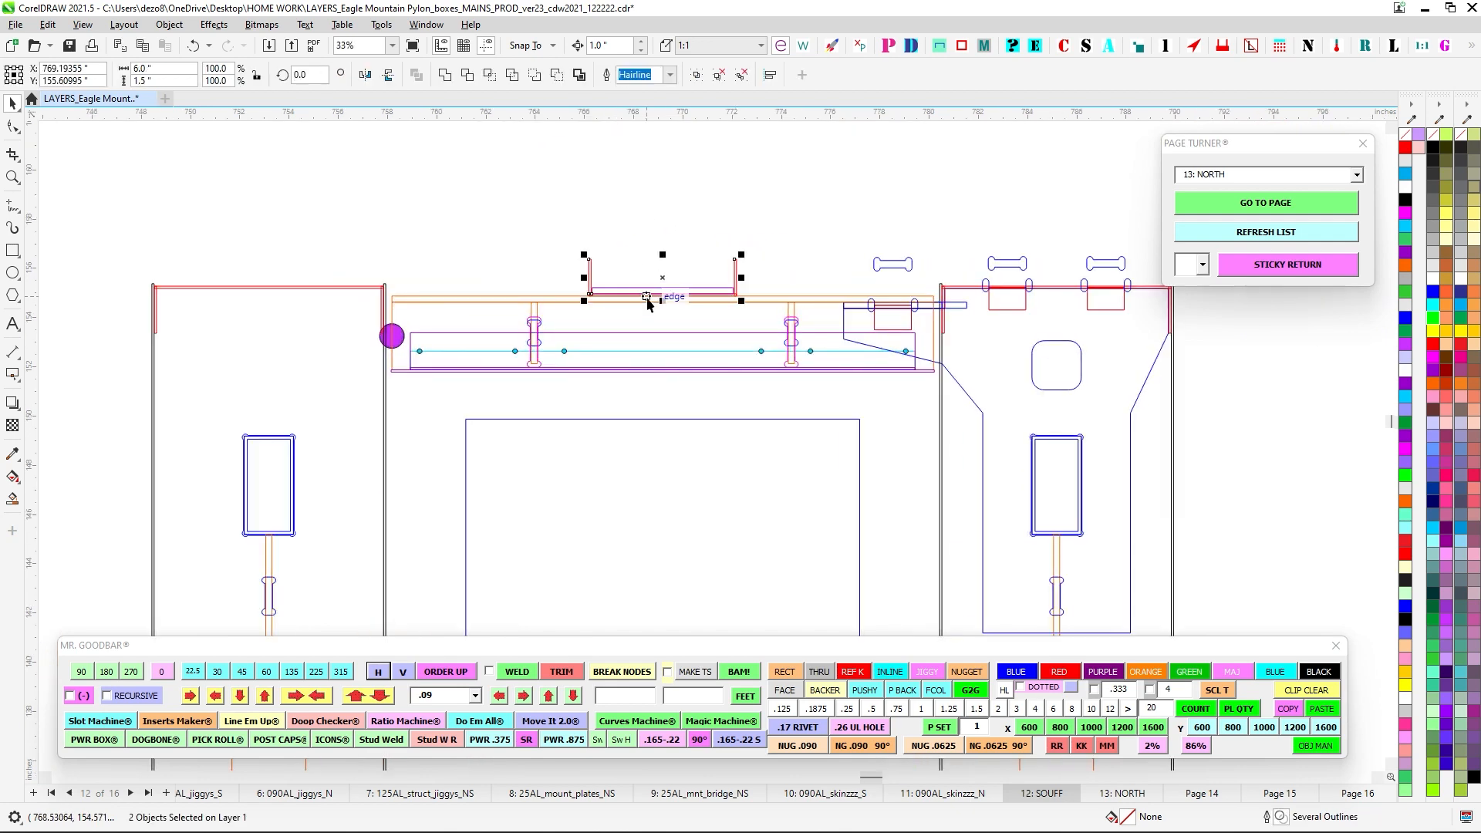
# Examine the bridge box's plan view above the posts and compare it with the front view.
pyautogui.scroll(-2, 649, 199)
pyautogui.moveTo(648, 199); pyautogui.dragTo(617, 473)
pyautogui.scroll(1, 636, 271)
pyautogui.moveTo(612, 262); pyautogui.dragTo(607, 328)
pyautogui.scroll(3, 608, 193)
pyautogui.scroll(-3, 627, 285)
pyautogui.moveTo(655, 403); pyautogui.dragTo(676, 168)
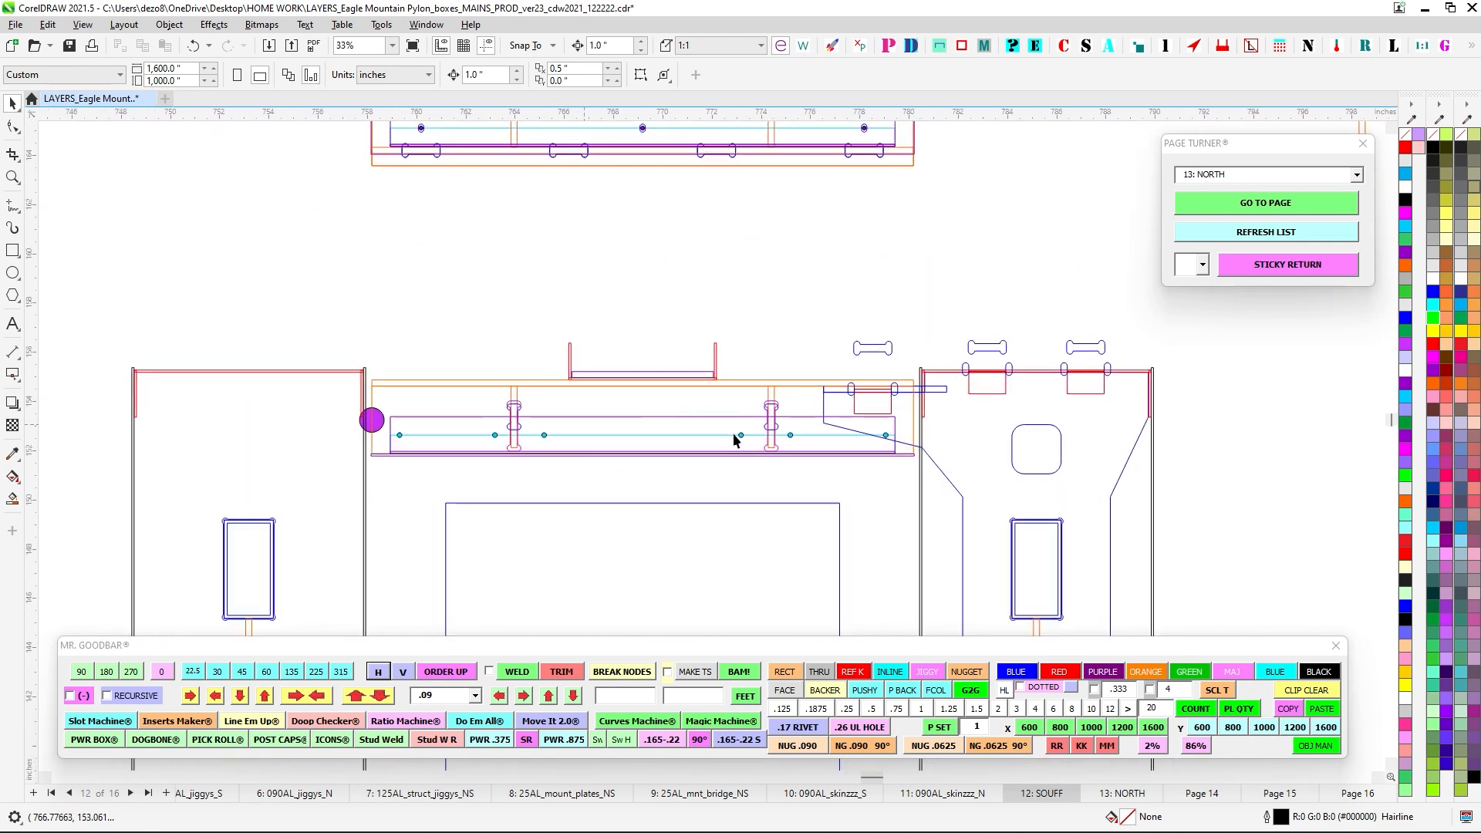
# Shift the purple bottom strip of the bridge box down 2 inches and select the orange outline above it.
pyautogui.scroll(1, 914, 449)
pyautogui.click(909, 455)
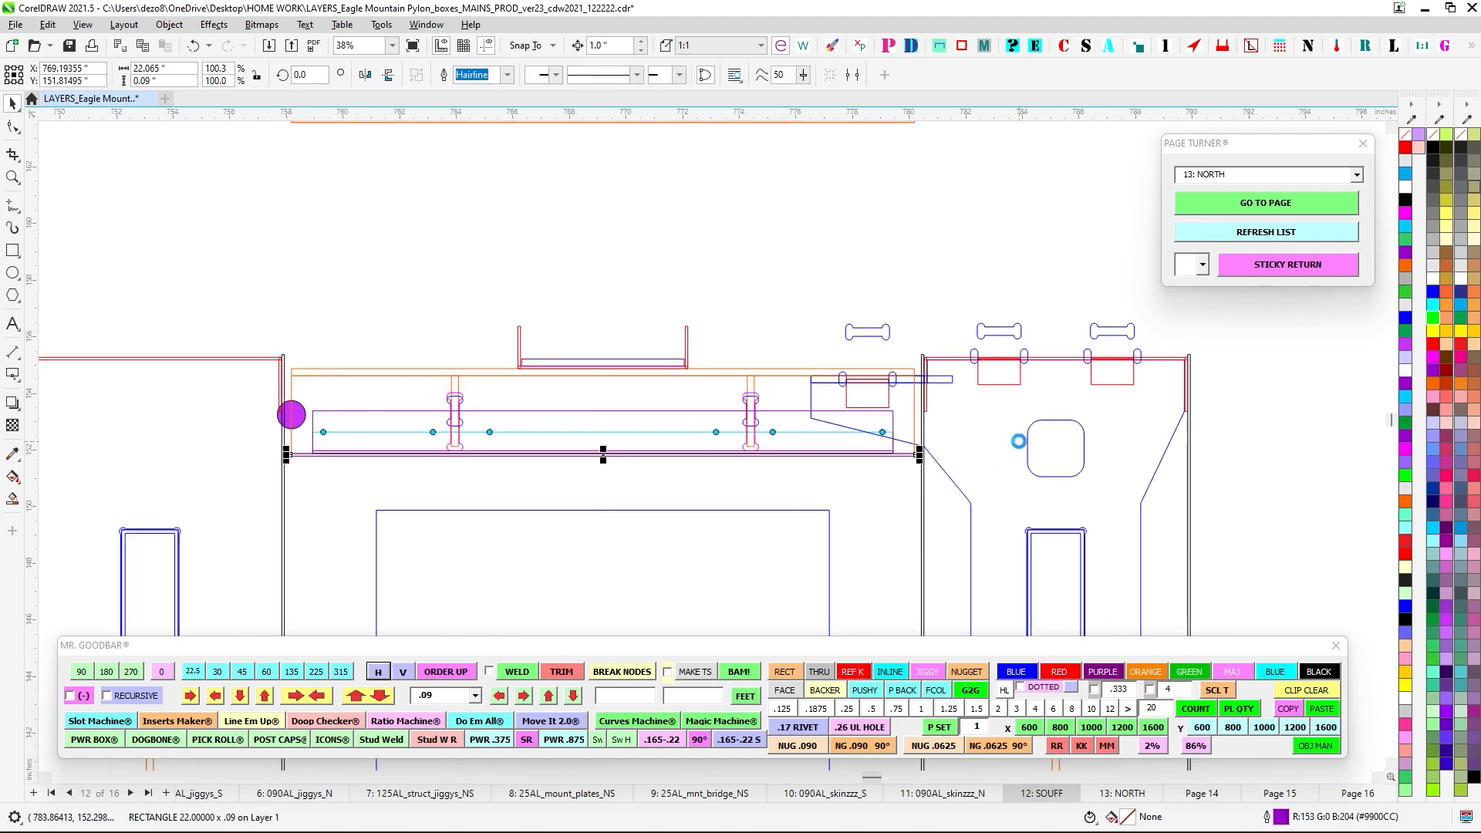
pyautogui.press('Down')
pyautogui.press('Down')
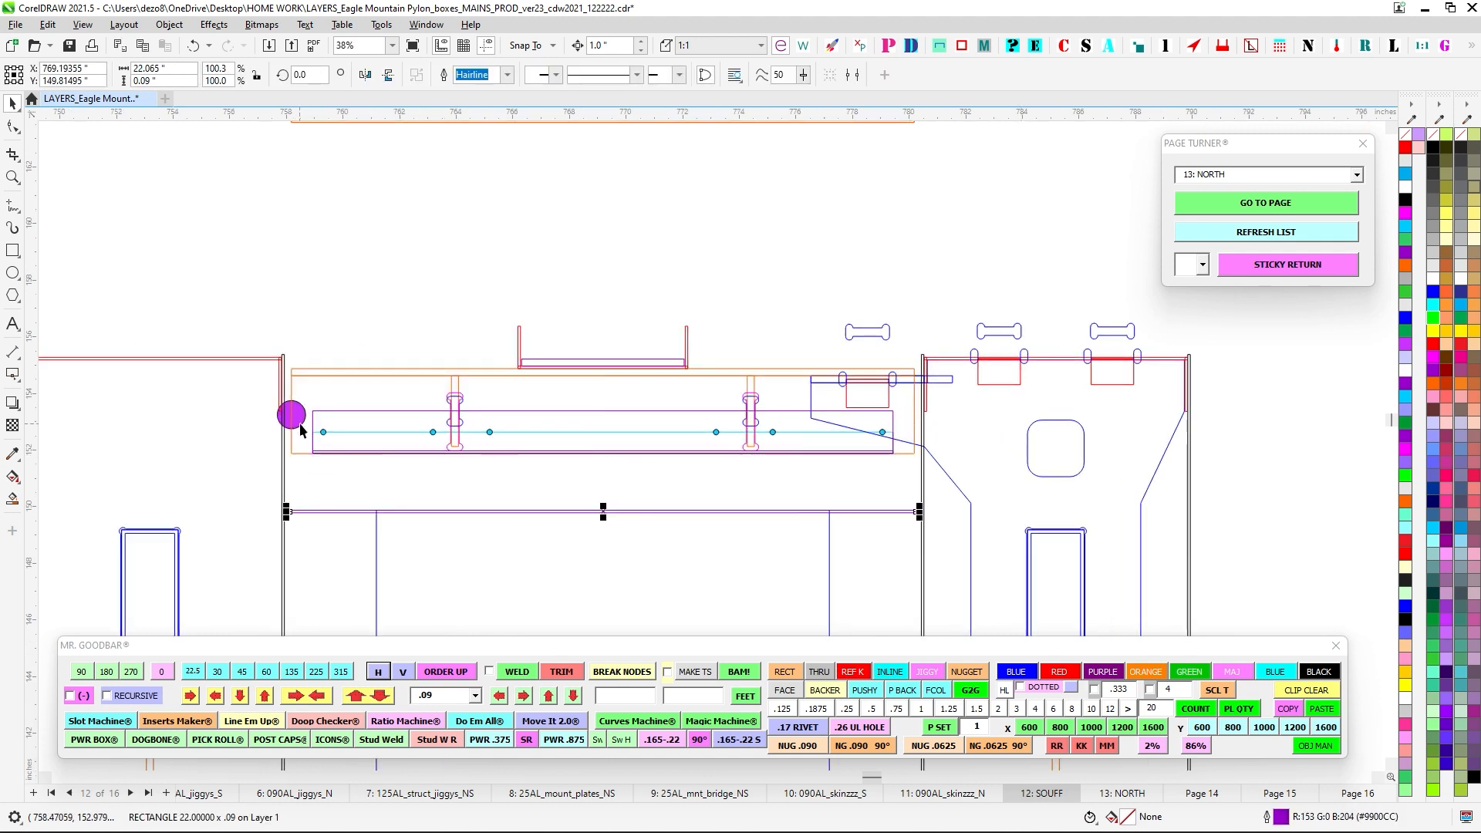
pyautogui.click(291, 393)
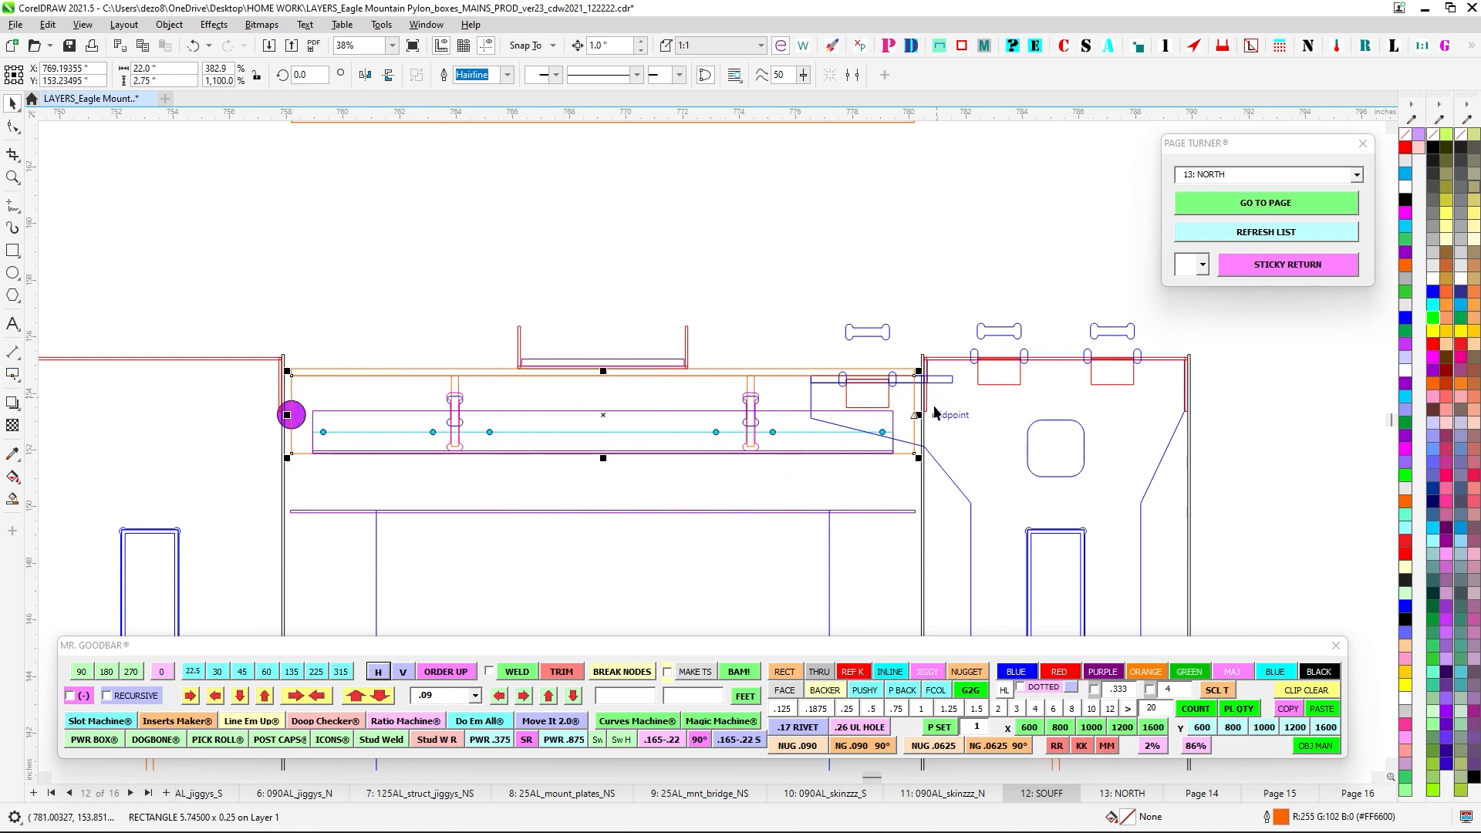
# Move the purple bottom strip back up 2 inches against the bridge box.
pyautogui.click(322, 512)
pyautogui.press('Up')
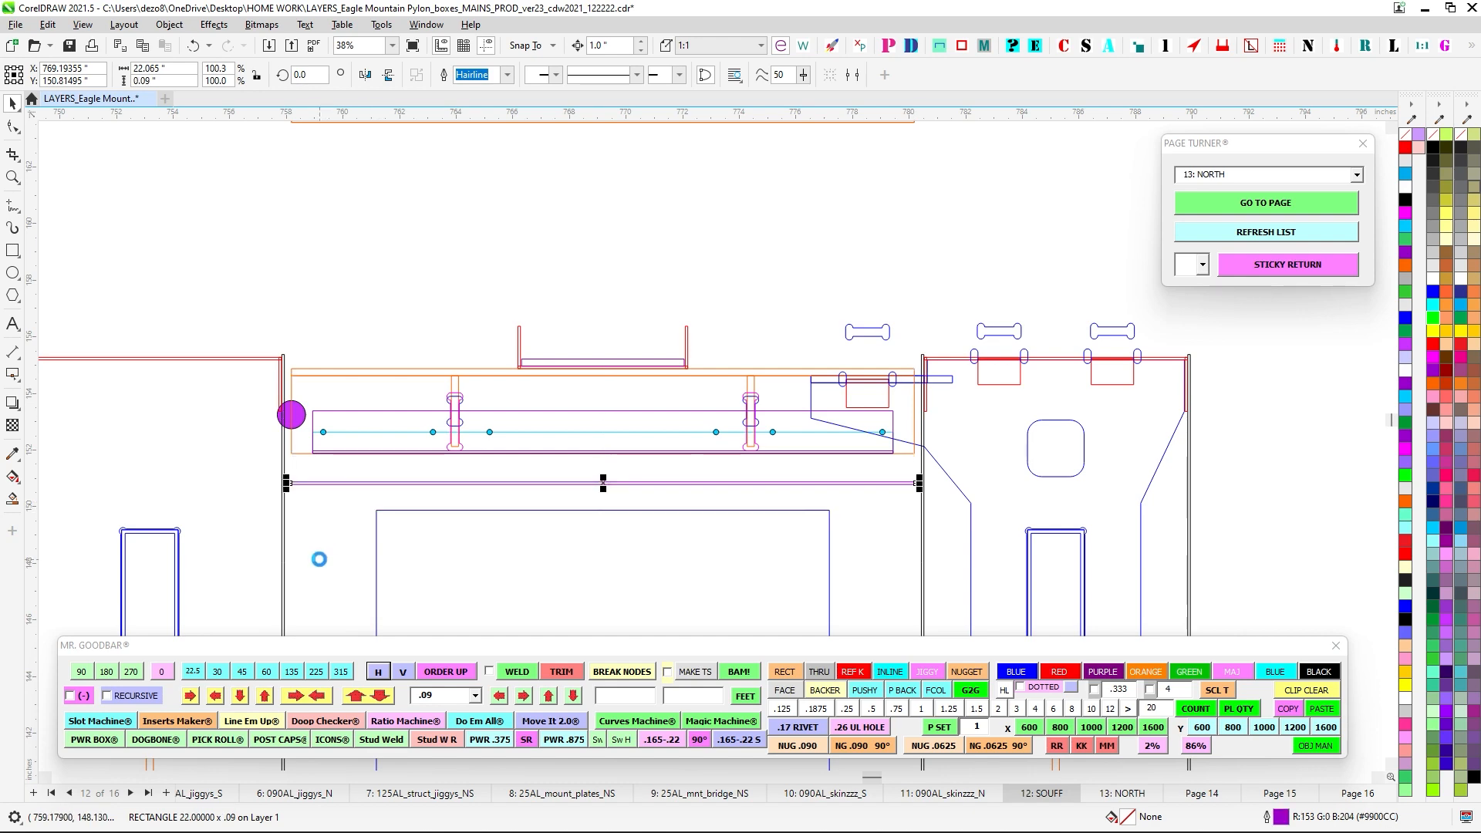
pyautogui.press('Up')
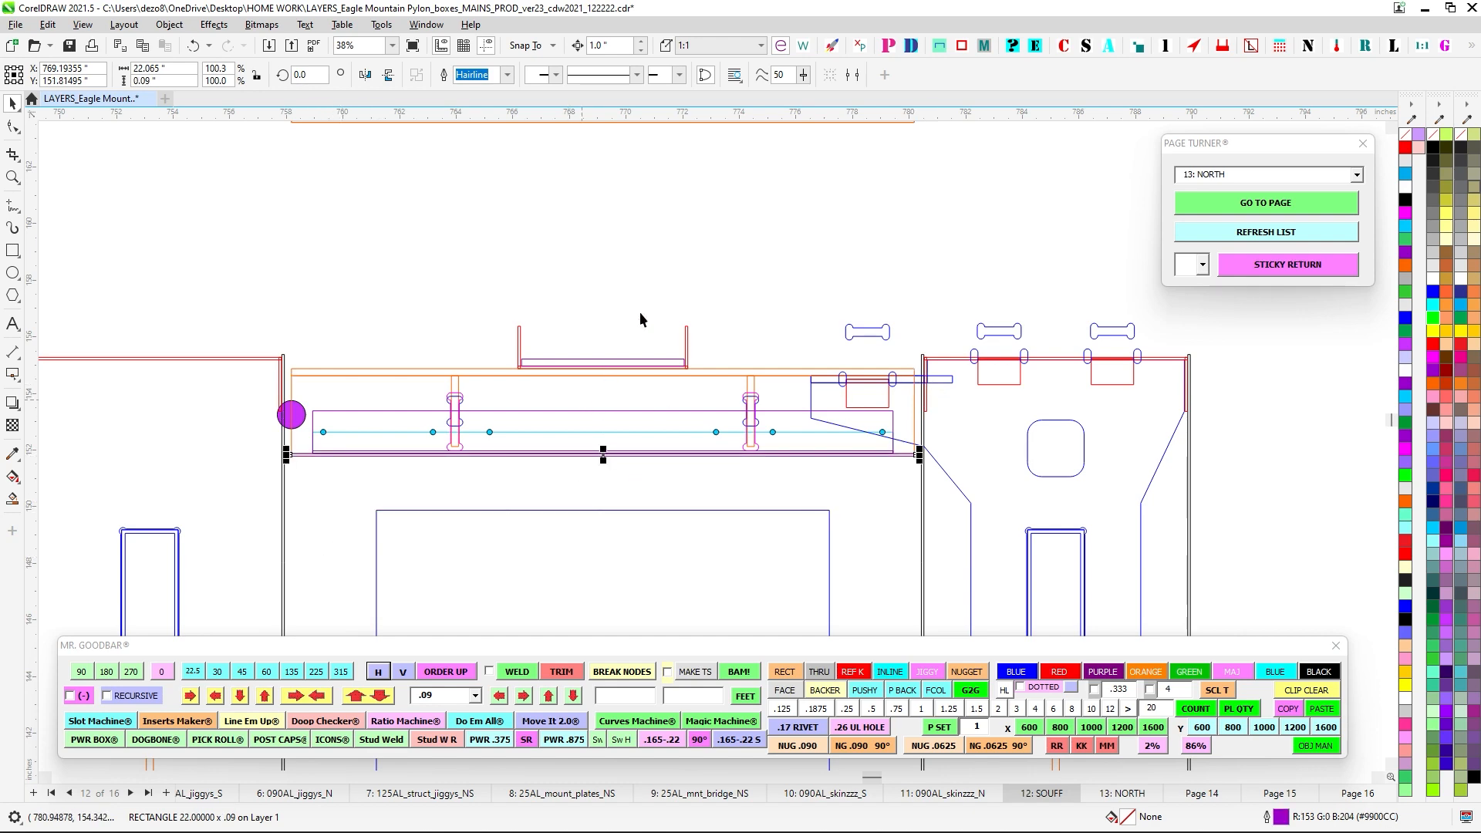
# Clear the selection and inspect the bridge box's plan view with its M plate and slotted blue side brackets.
pyautogui.scroll(-8, 639, 308)
pyautogui.scroll(4, 617, 225)
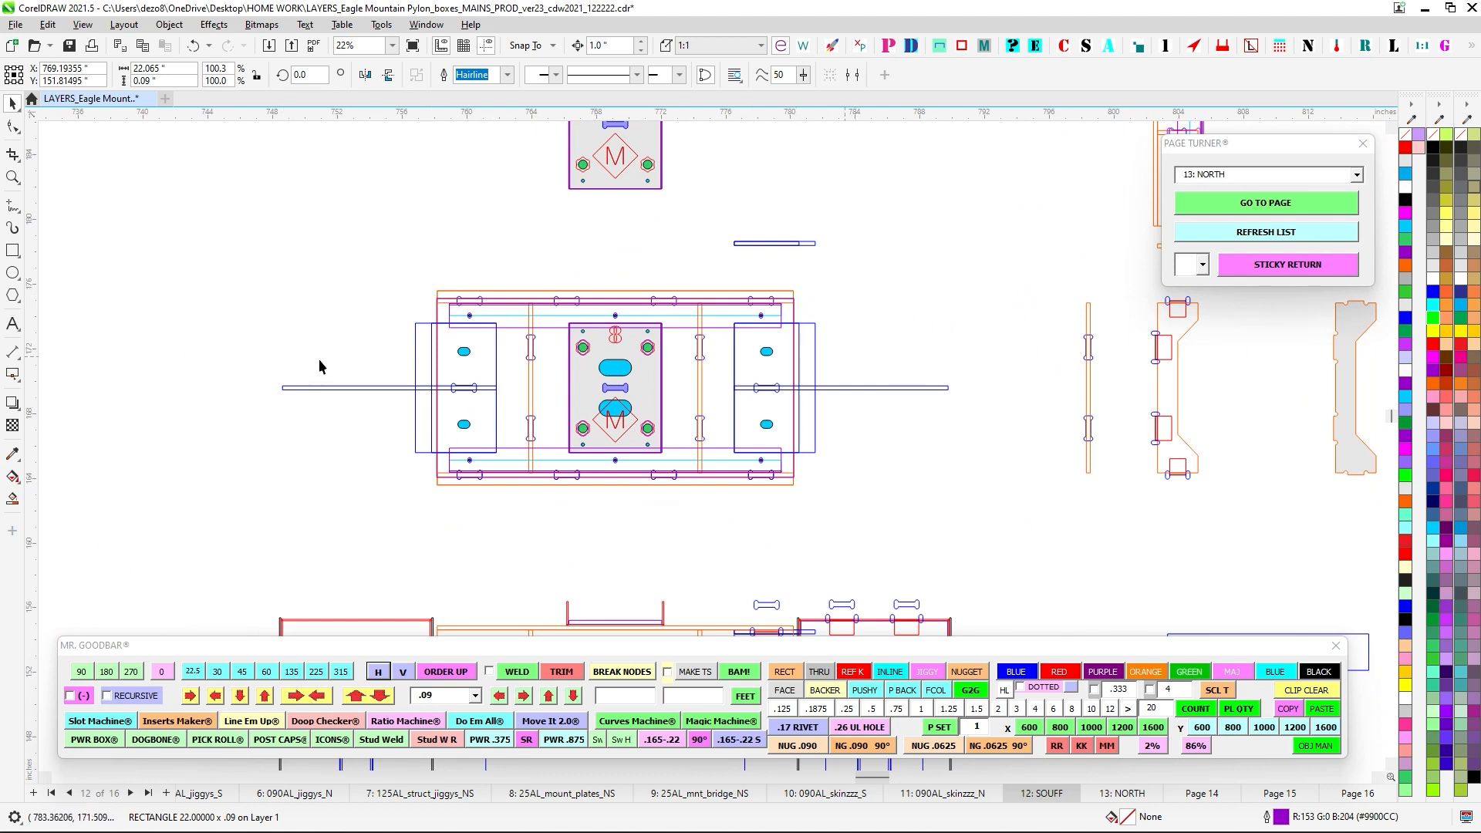
pyautogui.scroll(2, 840, 366)
pyautogui.press('Escape')
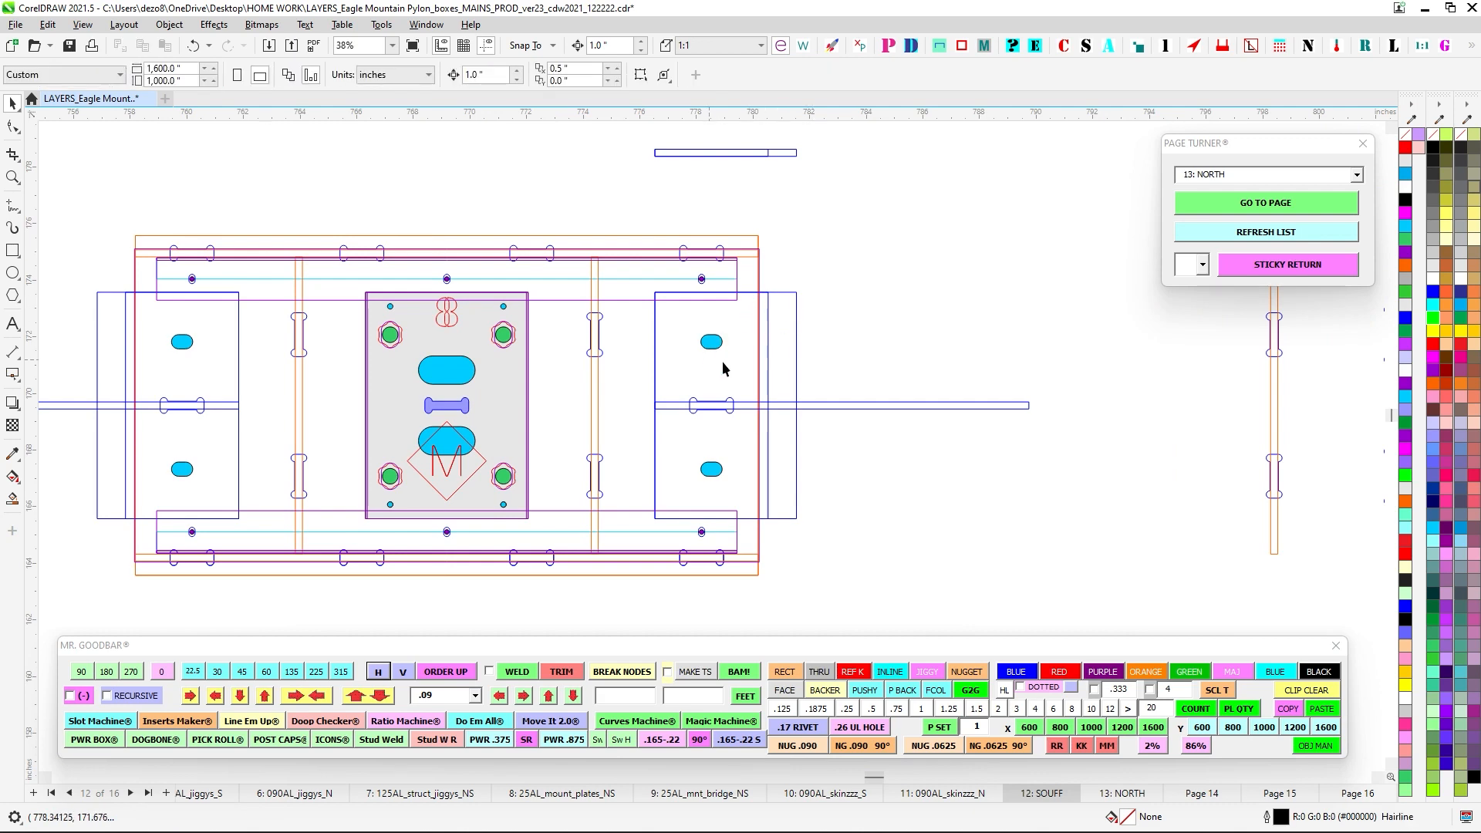
pyautogui.scroll(-4, 651, 441)
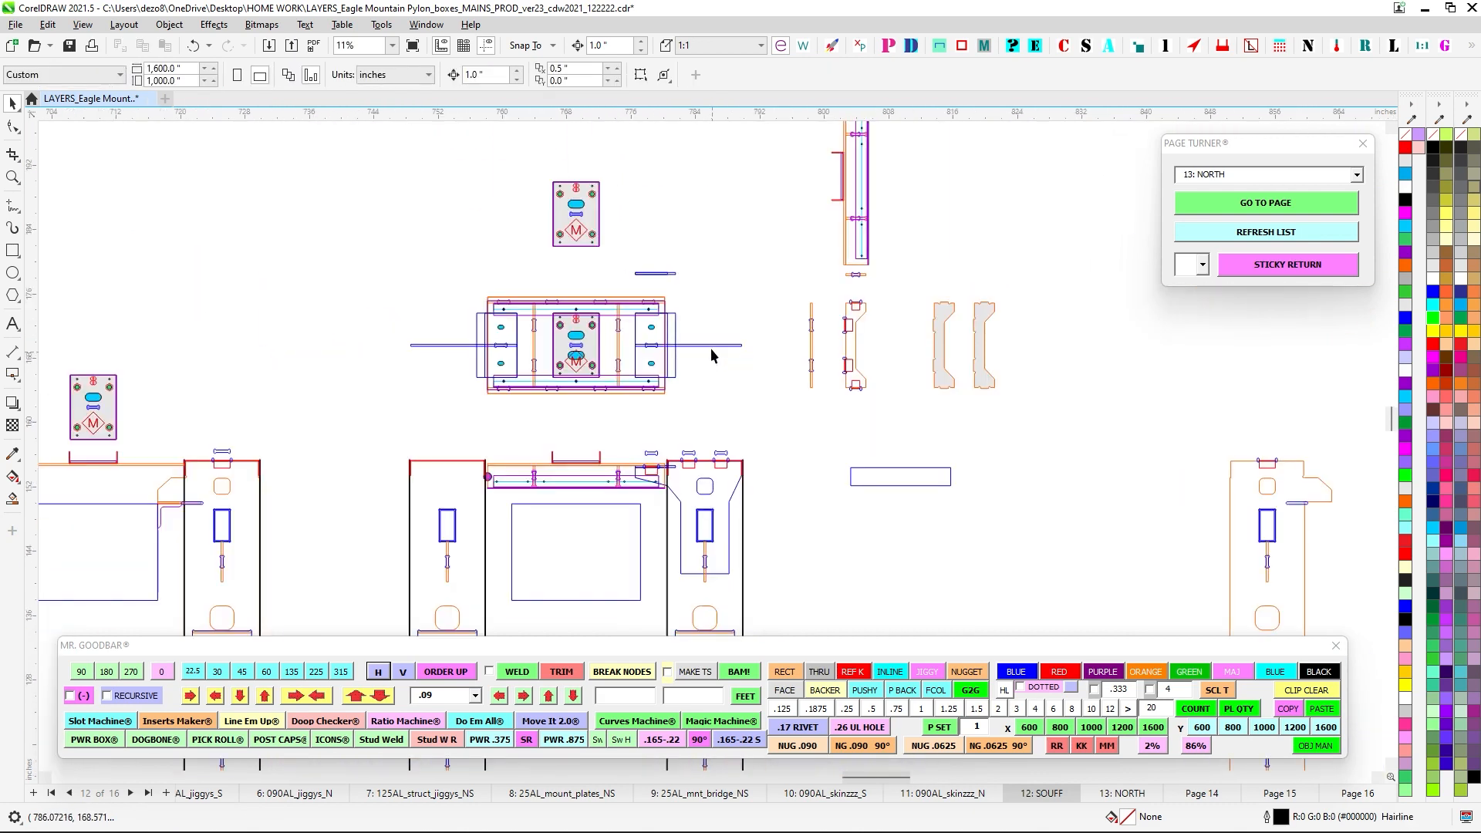
# Fill the 240 x 4 inch horizontal beam rectangle across the upper bays with light lavender (204, 204, 255).
pyautogui.scroll(-1, 722, 412)
pyautogui.moveTo(730, 410); pyautogui.dragTo(691, 243)
pyautogui.moveTo(725, 367); pyautogui.dragTo(795, 378)
pyautogui.scroll(-3, 787, 367)
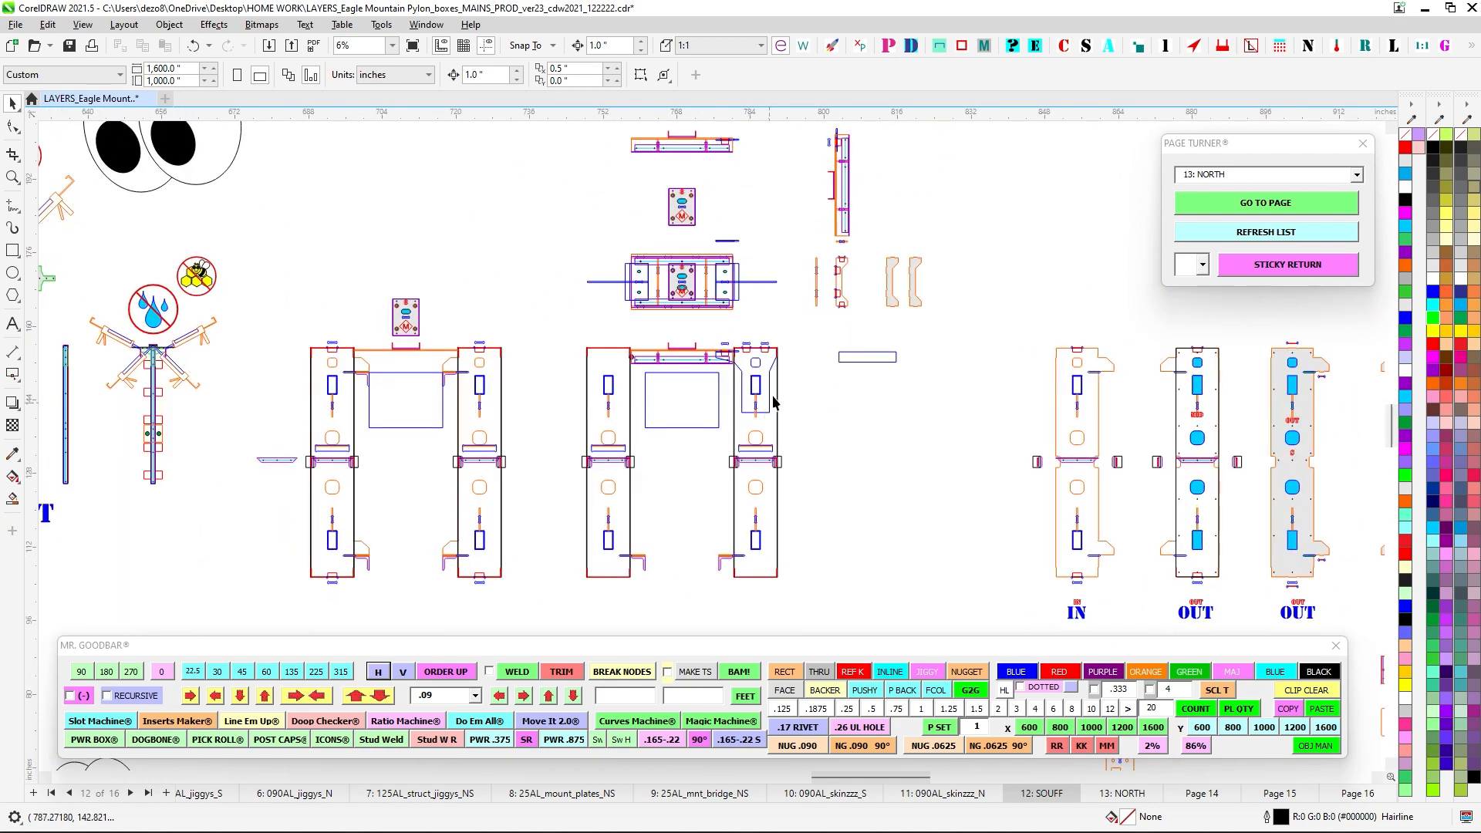
pyautogui.scroll(4, 774, 377)
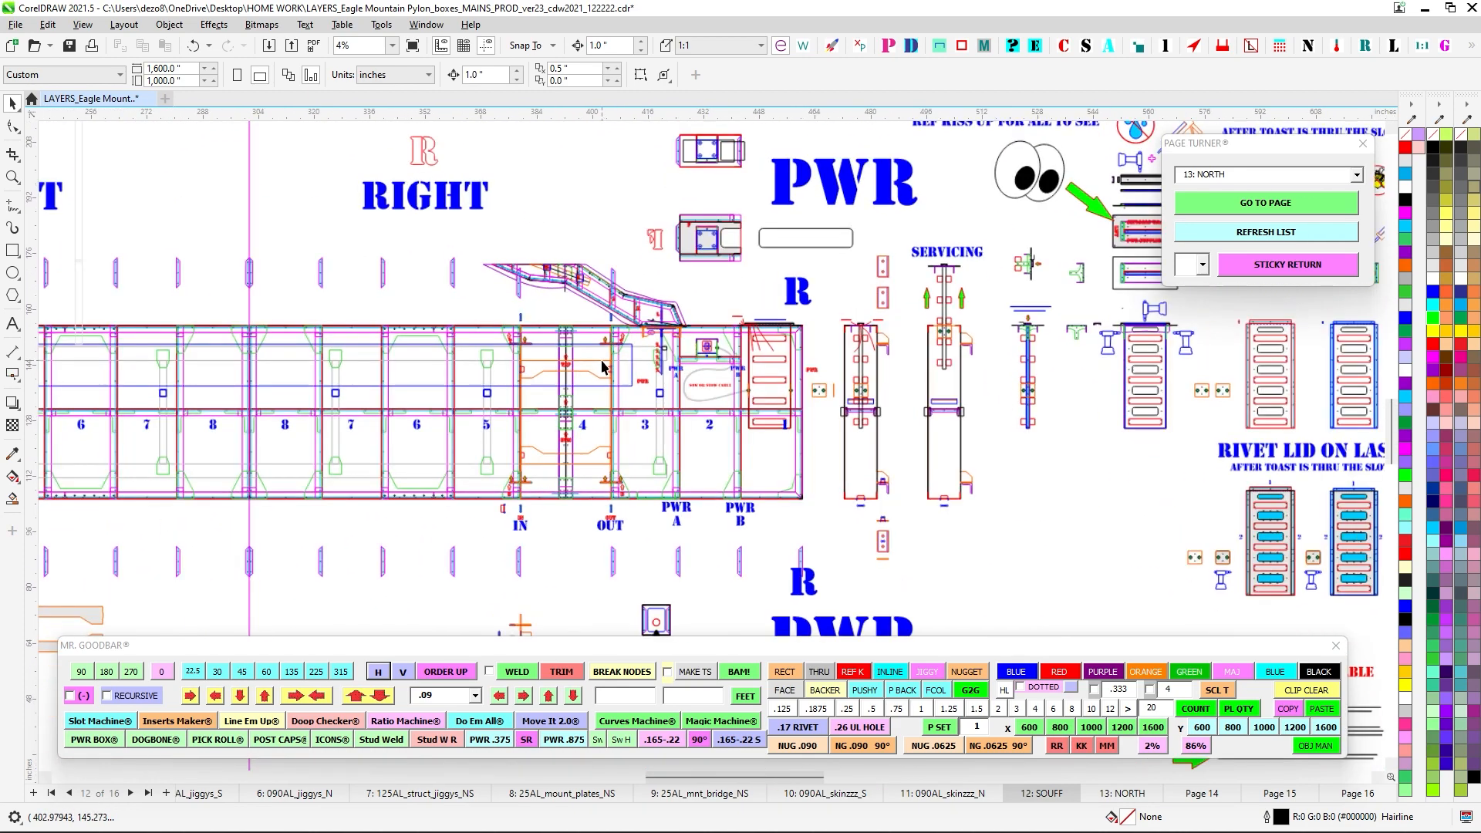
pyautogui.scroll(3, 647, 348)
pyautogui.click(695, 334)
pyautogui.scroll(4, 736, 333)
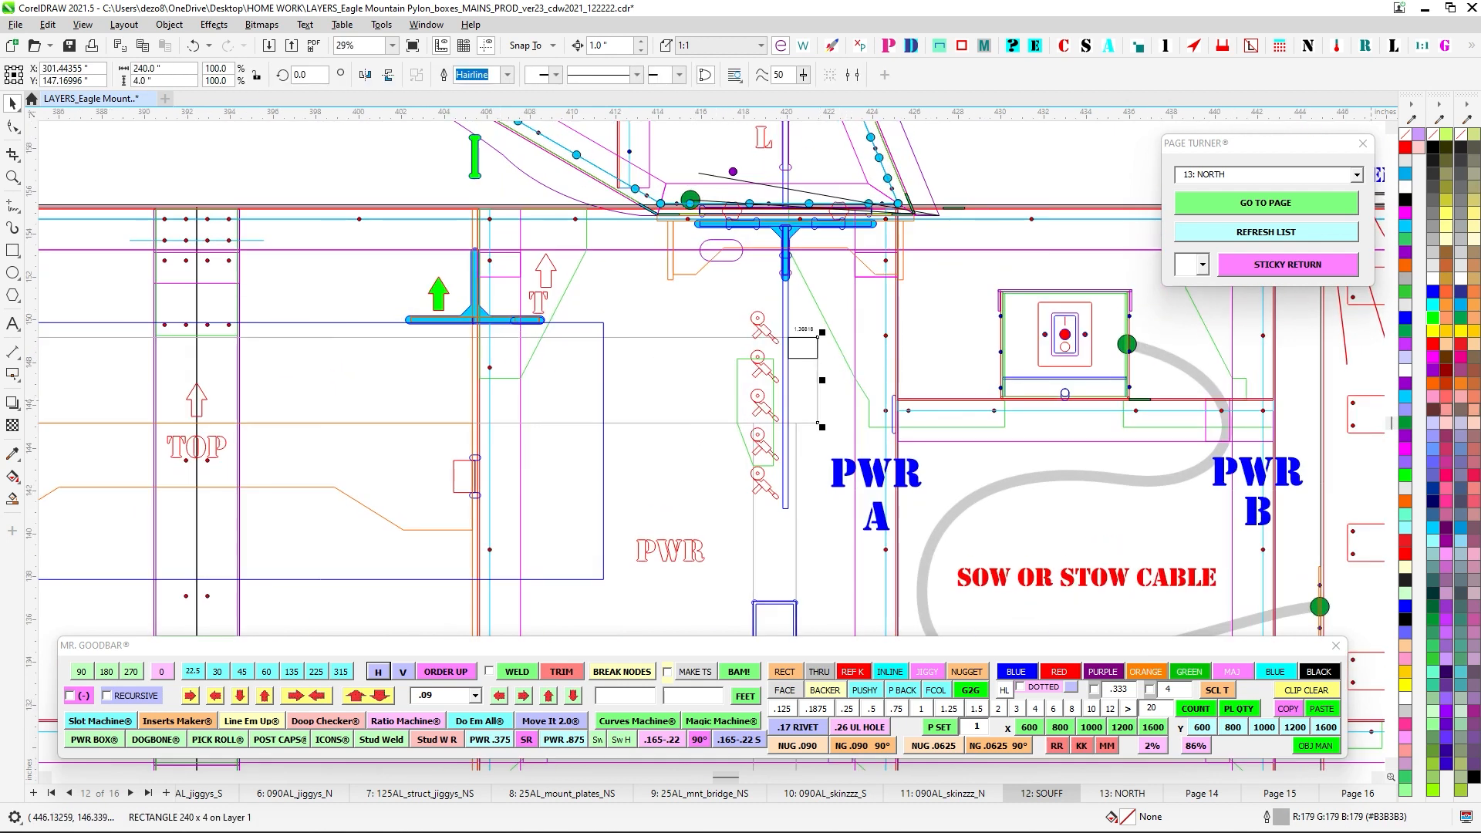
pyautogui.click(1436, 425)
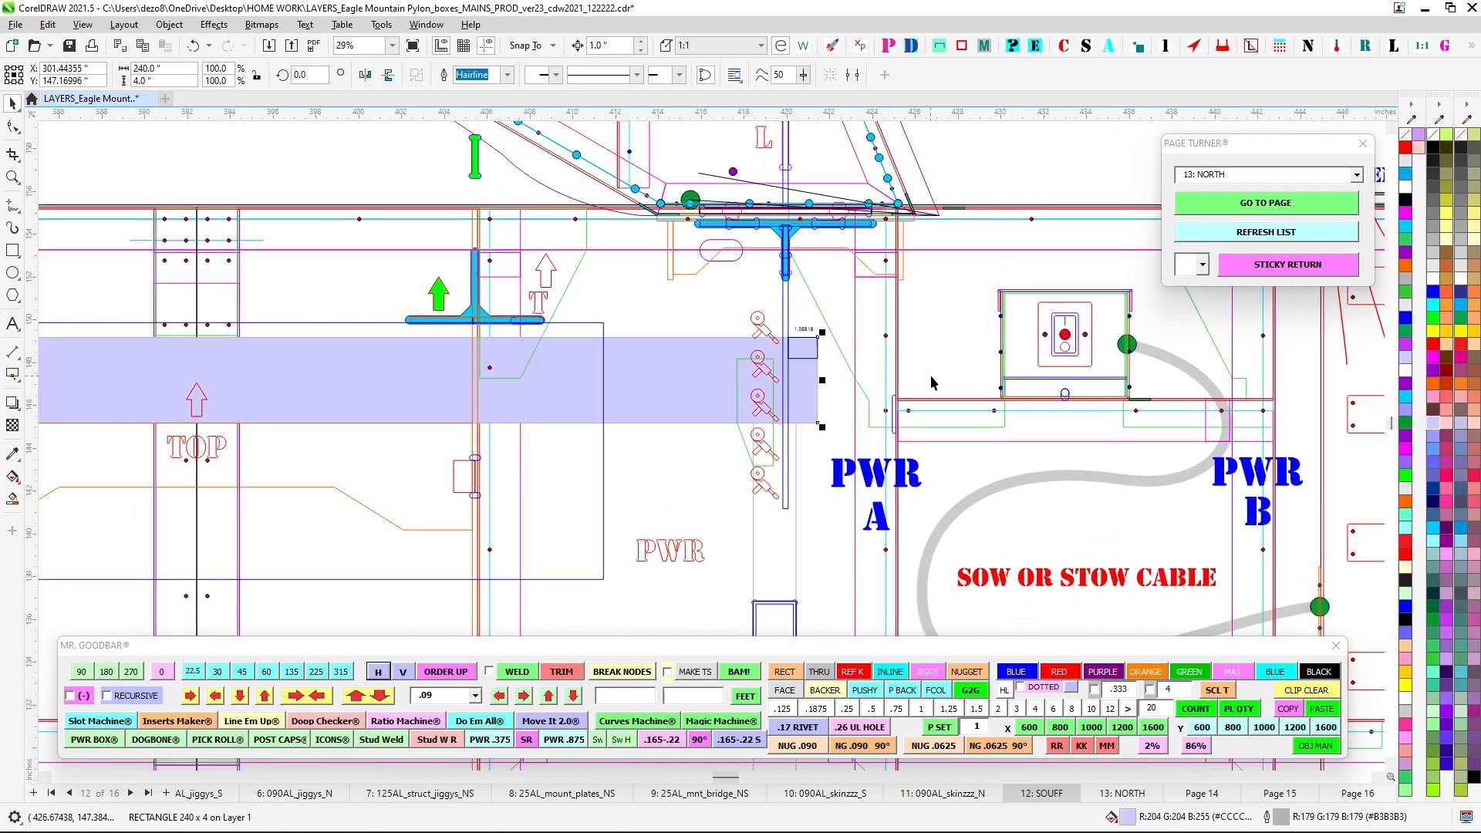
pyautogui.scroll(-3, 670, 299)
pyautogui.moveTo(670, 299); pyautogui.dragTo(783, 291)
pyautogui.scroll(4, 763, 371)
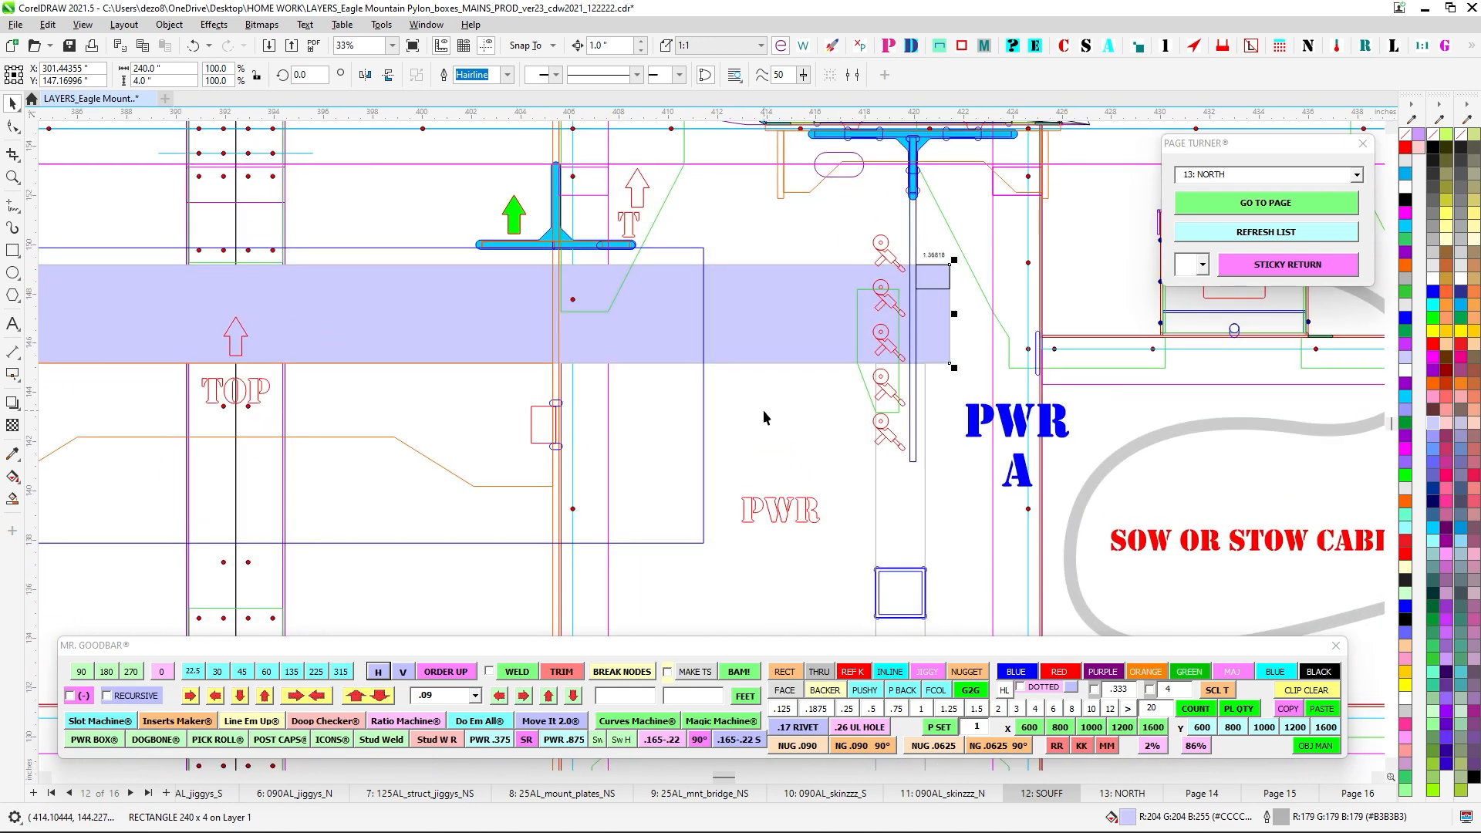
pyautogui.click(762, 410)
pyautogui.click(635, 321)
pyautogui.moveTo(954, 368); pyautogui.dragTo(742, 468)
pyautogui.hotkey('ctrl', 'z')
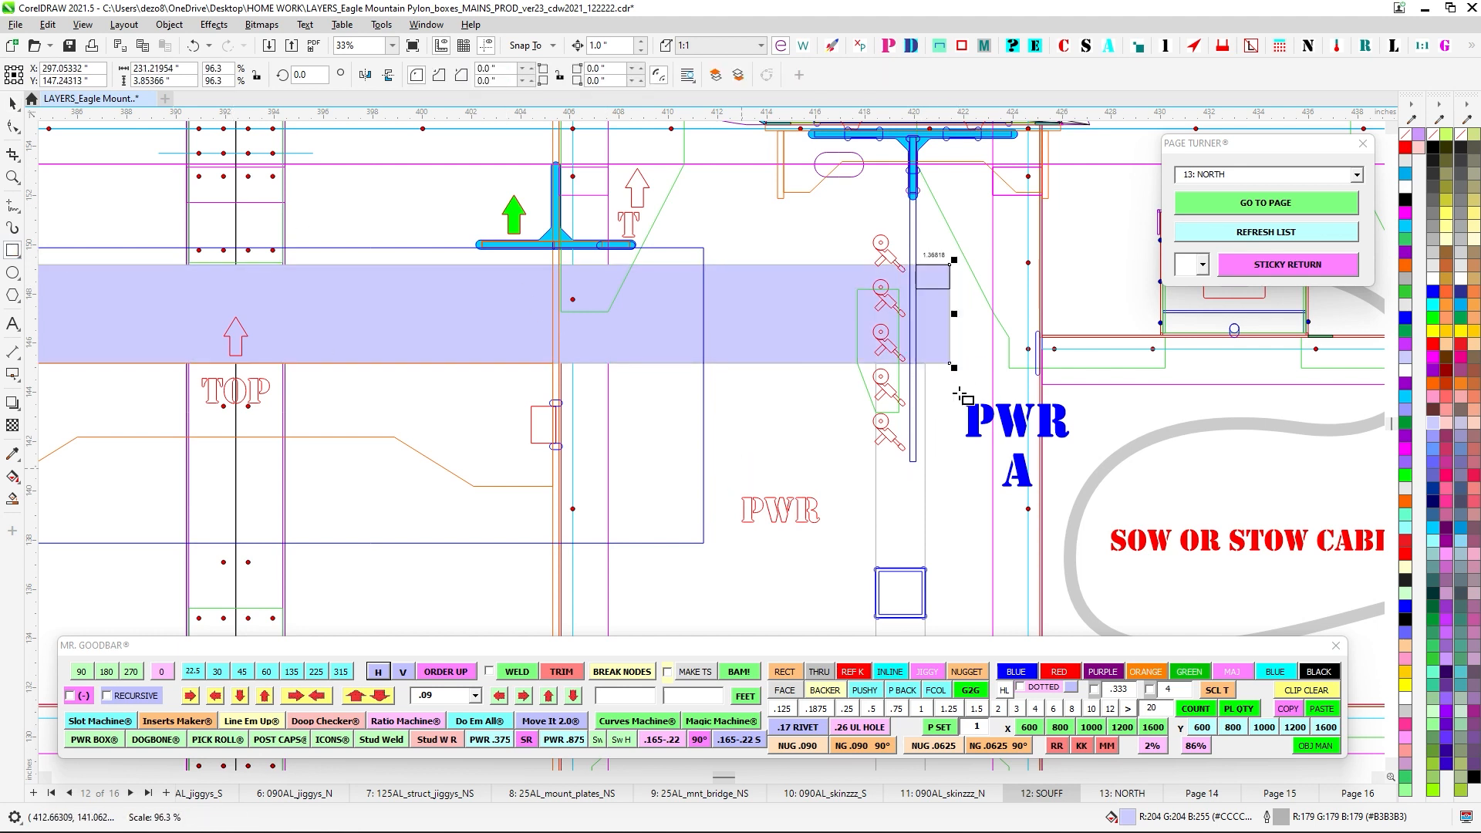
# Sketch a rectangle about 13.9 by 4.4 inches beneath the lavender beam's end near PWR A and delete it.
pyautogui.moveTo(950, 364); pyautogui.dragTo(628, 480)
pyautogui.moveTo(607, 472); pyautogui.dragTo(608, 472)
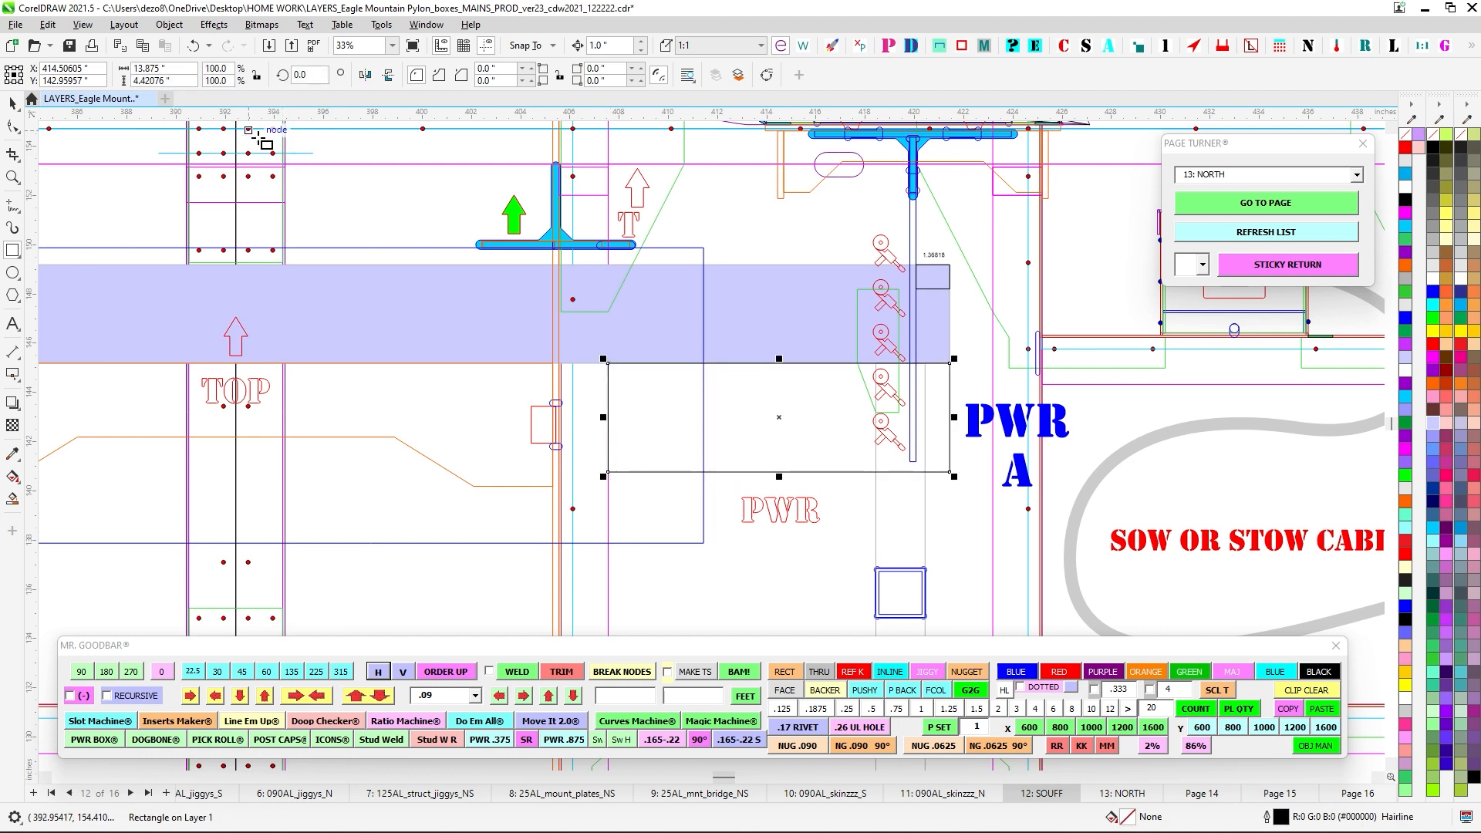
pyautogui.click(14, 104)
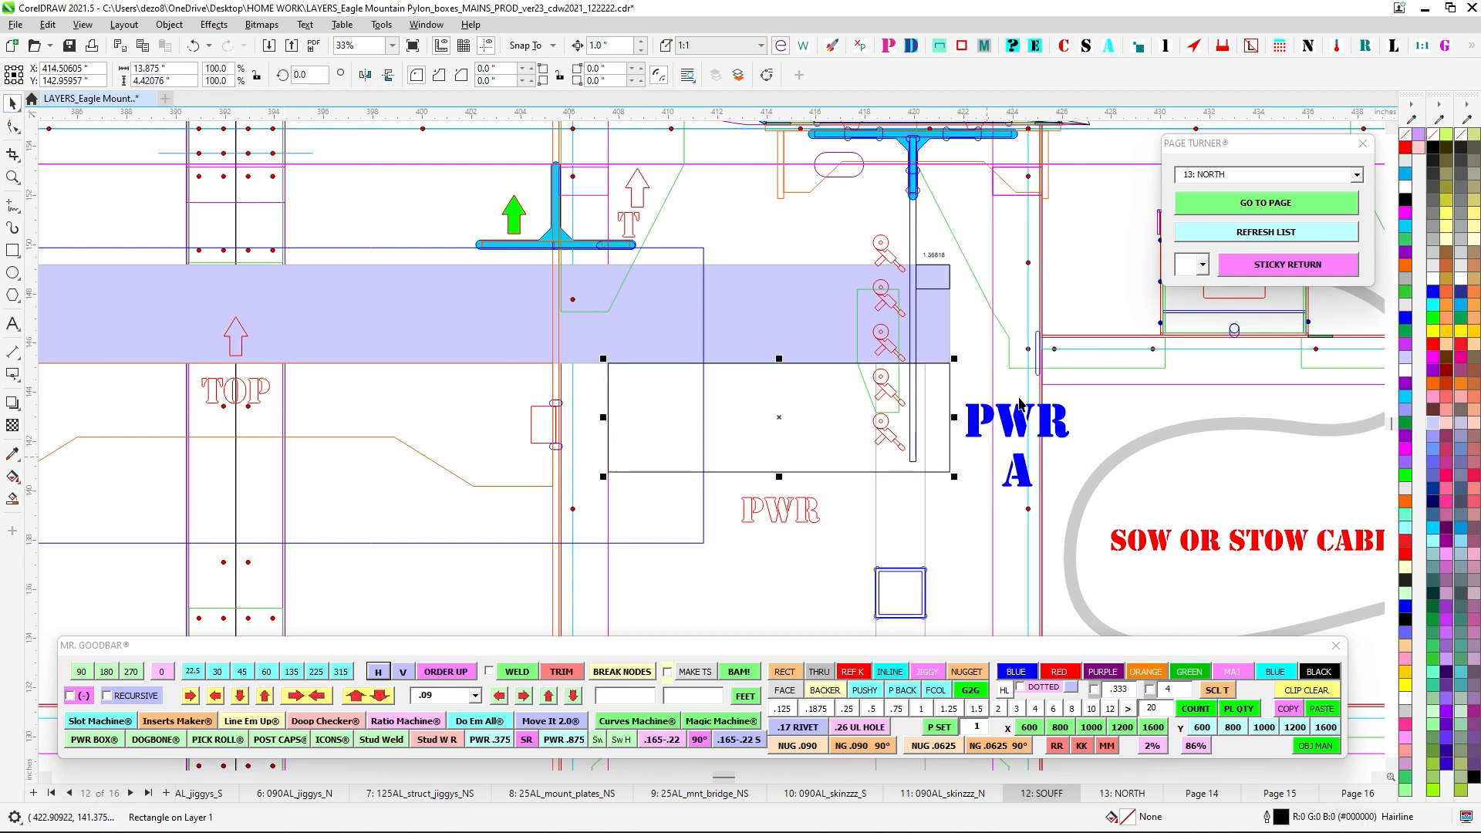
pyautogui.press('Delete')
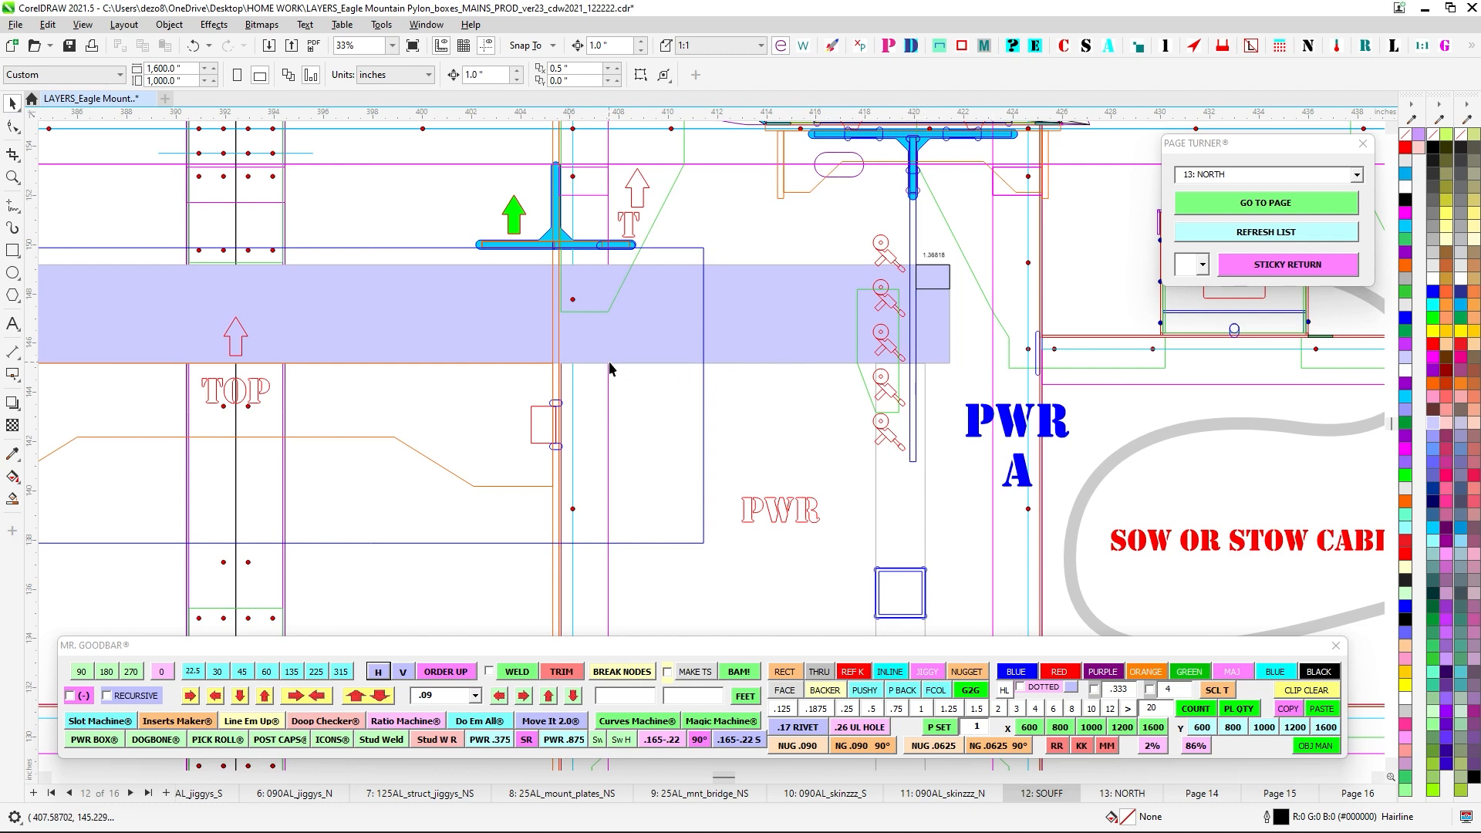
# Examine the lavender beam along its full run through the bays, from the OUT/IN supports to its end at PWR A.
pyautogui.scroll(-9, 946, 348)
pyautogui.moveTo(409, 377); pyautogui.dragTo(1151, 380)
pyautogui.scroll(1, 339, 384)
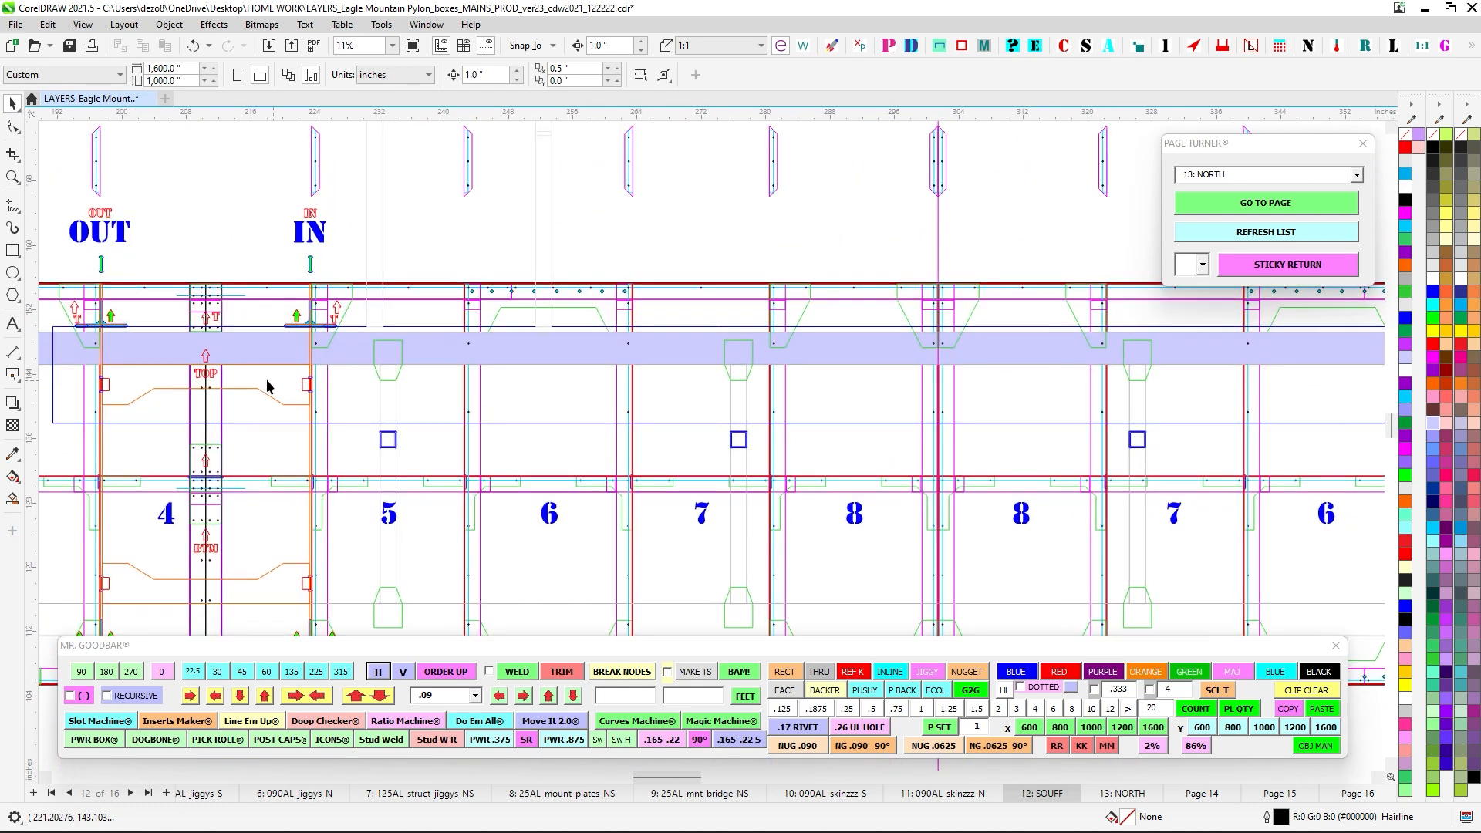
pyautogui.moveTo(54, 374); pyautogui.dragTo(340, 368)
pyautogui.scroll(3, 341, 368)
pyautogui.scroll(-8, 236, 369)
pyautogui.moveTo(694, 353); pyautogui.dragTo(324, 357)
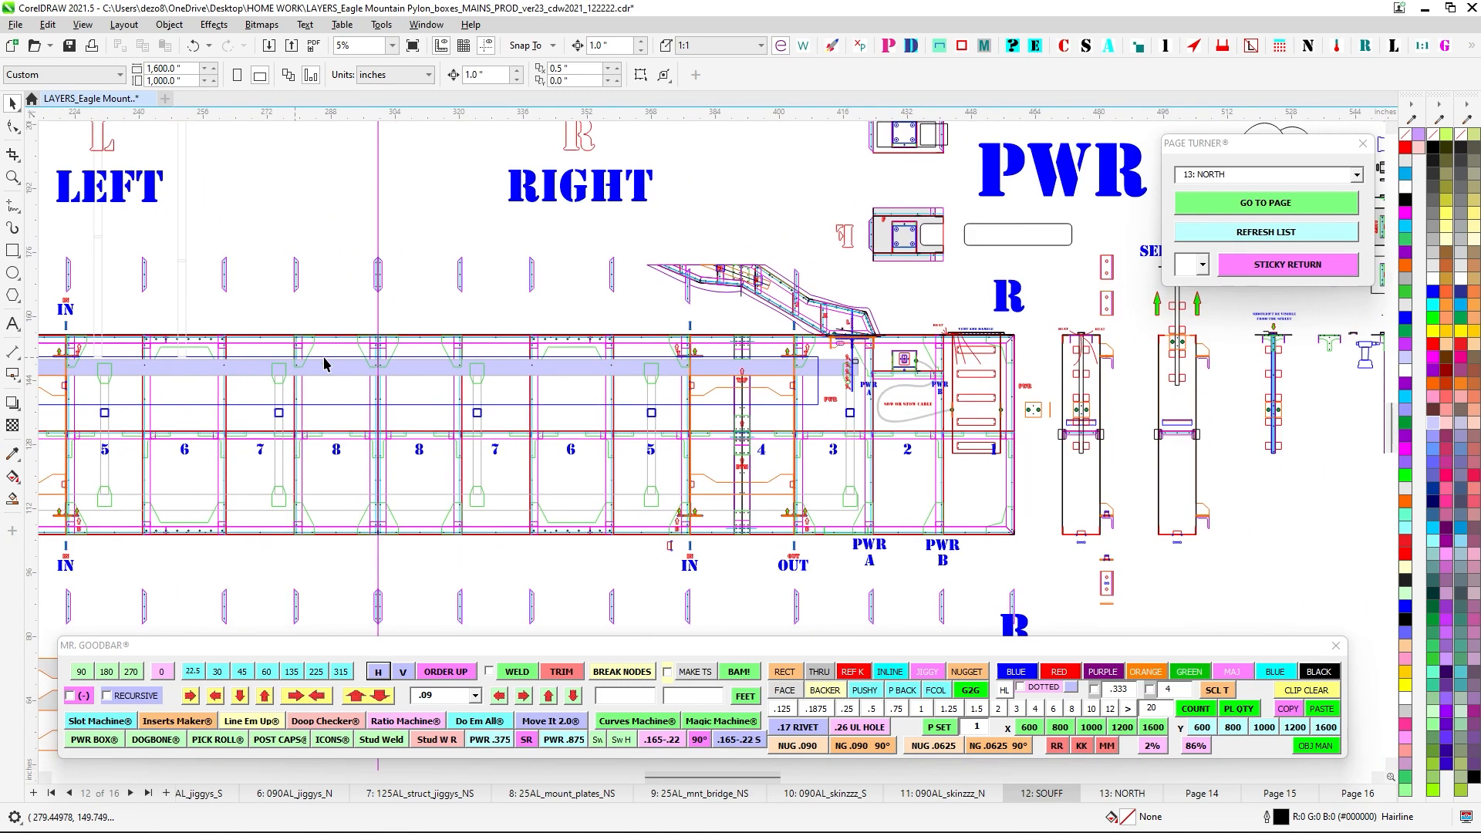
pyautogui.moveTo(962, 368); pyautogui.dragTo(641, 353)
pyautogui.scroll(8, 580, 351)
pyautogui.moveTo(495, 324); pyautogui.dragTo(785, 335)
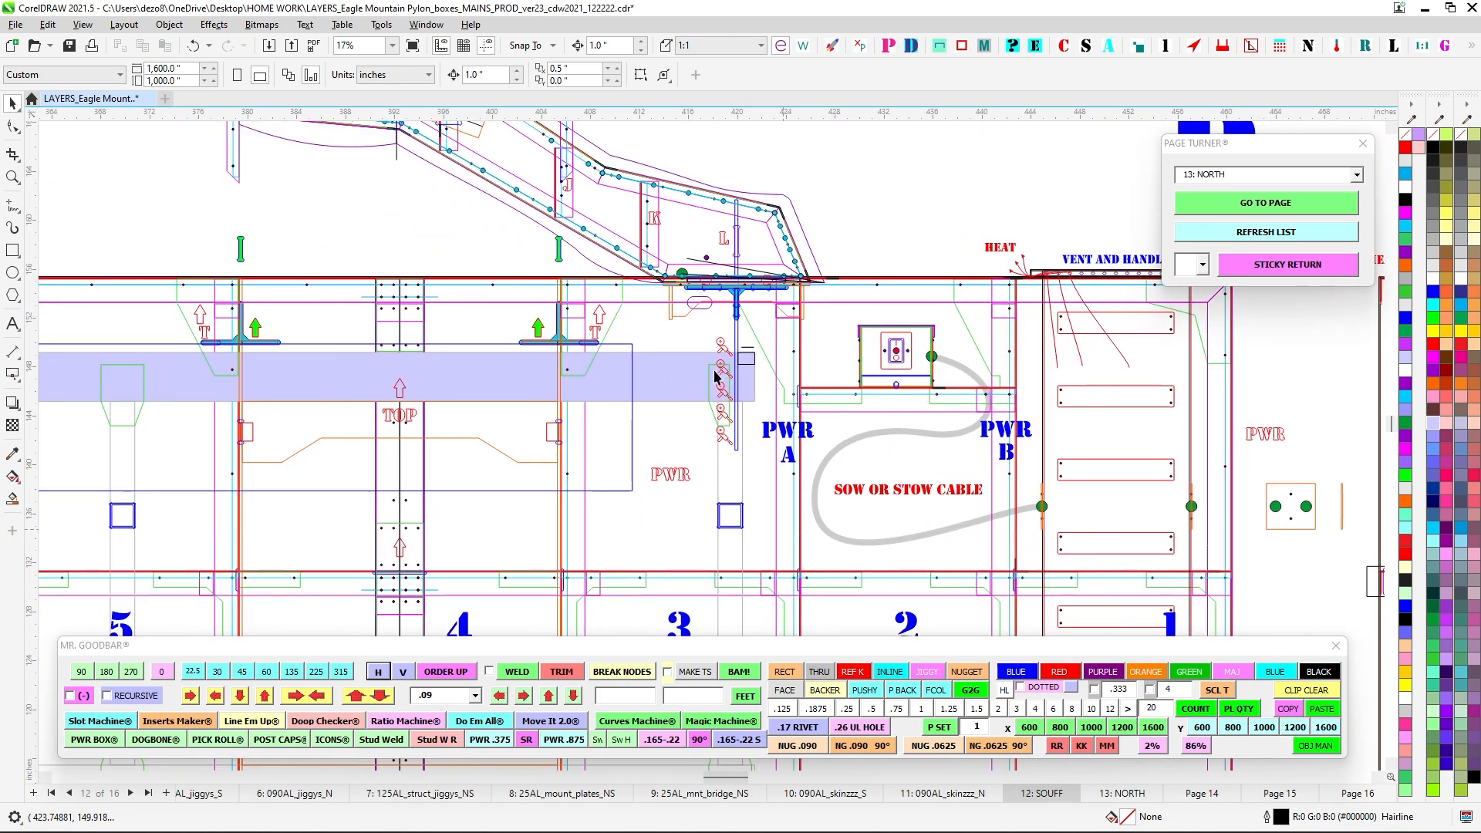
pyautogui.scroll(-4, 715, 375)
pyautogui.scroll(3, 751, 361)
pyautogui.scroll(-5, 826, 384)
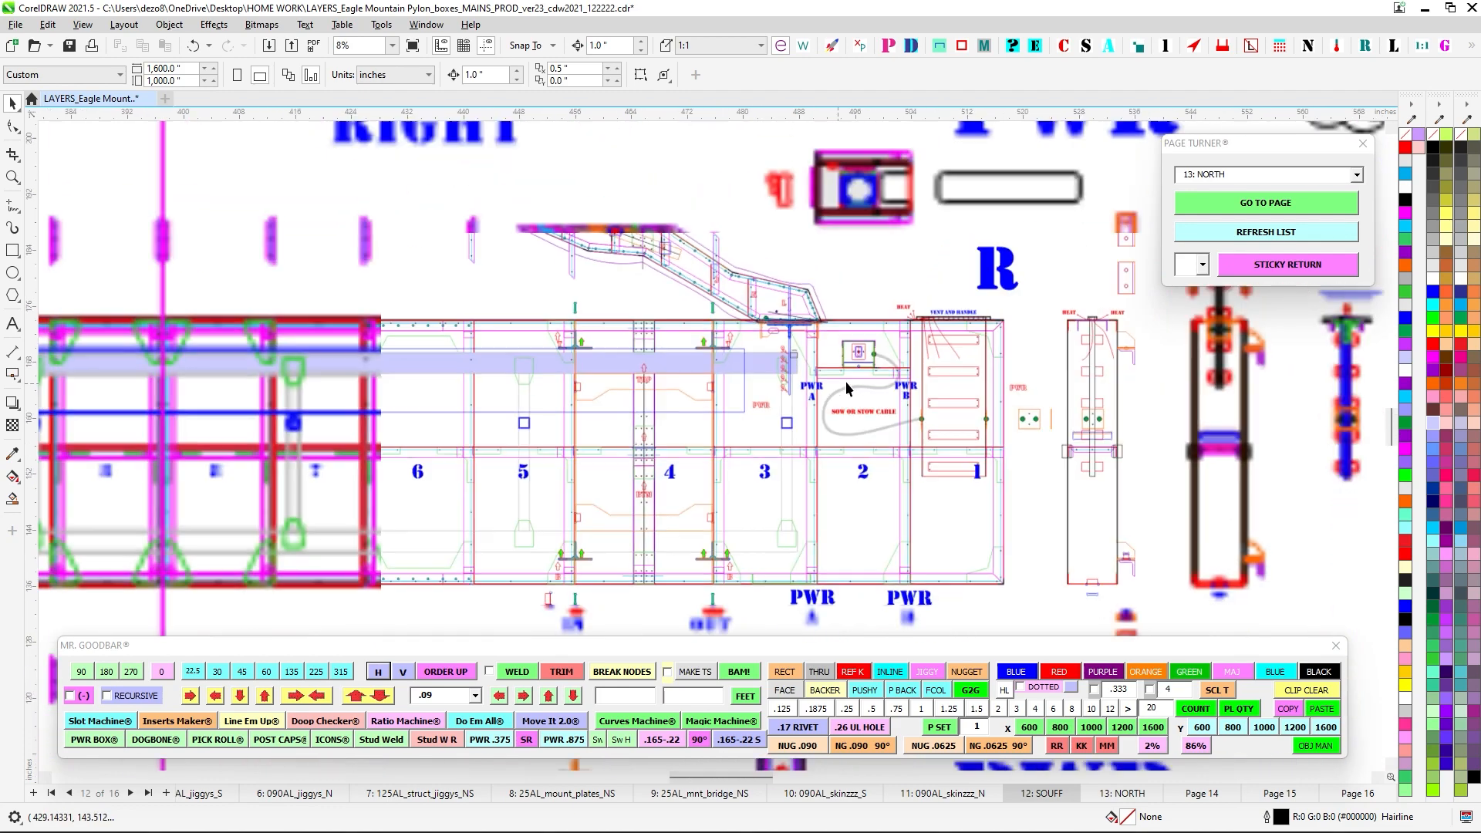
pyautogui.scroll(10, 802, 362)
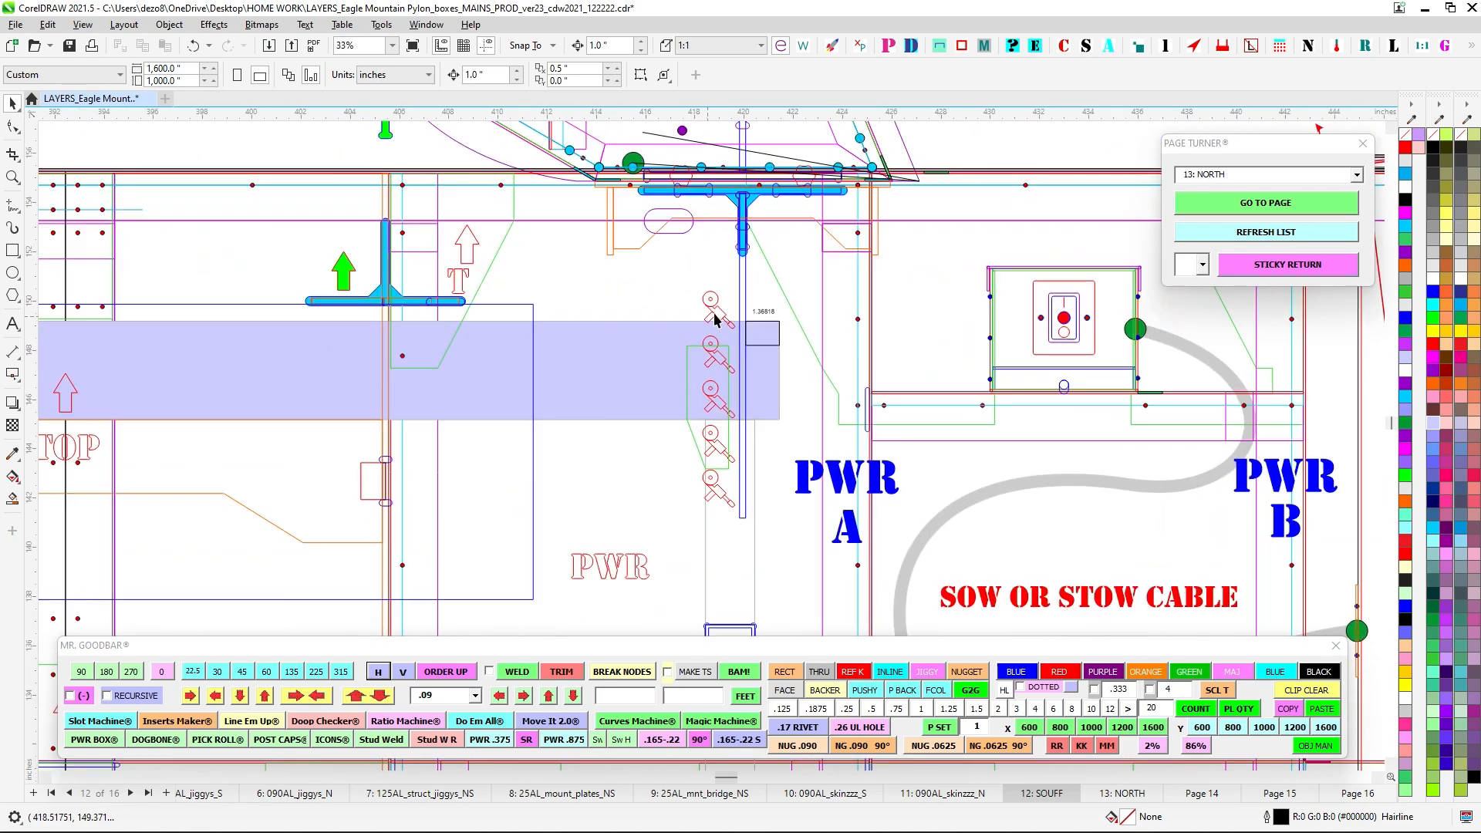
# Fill the 2-inch-wide vertical post rectangle below the lavender beam in bay 3 with orange (#FF6600) and clear the selection.
pyautogui.click(744, 278)
pyautogui.scroll(-3, 743, 275)
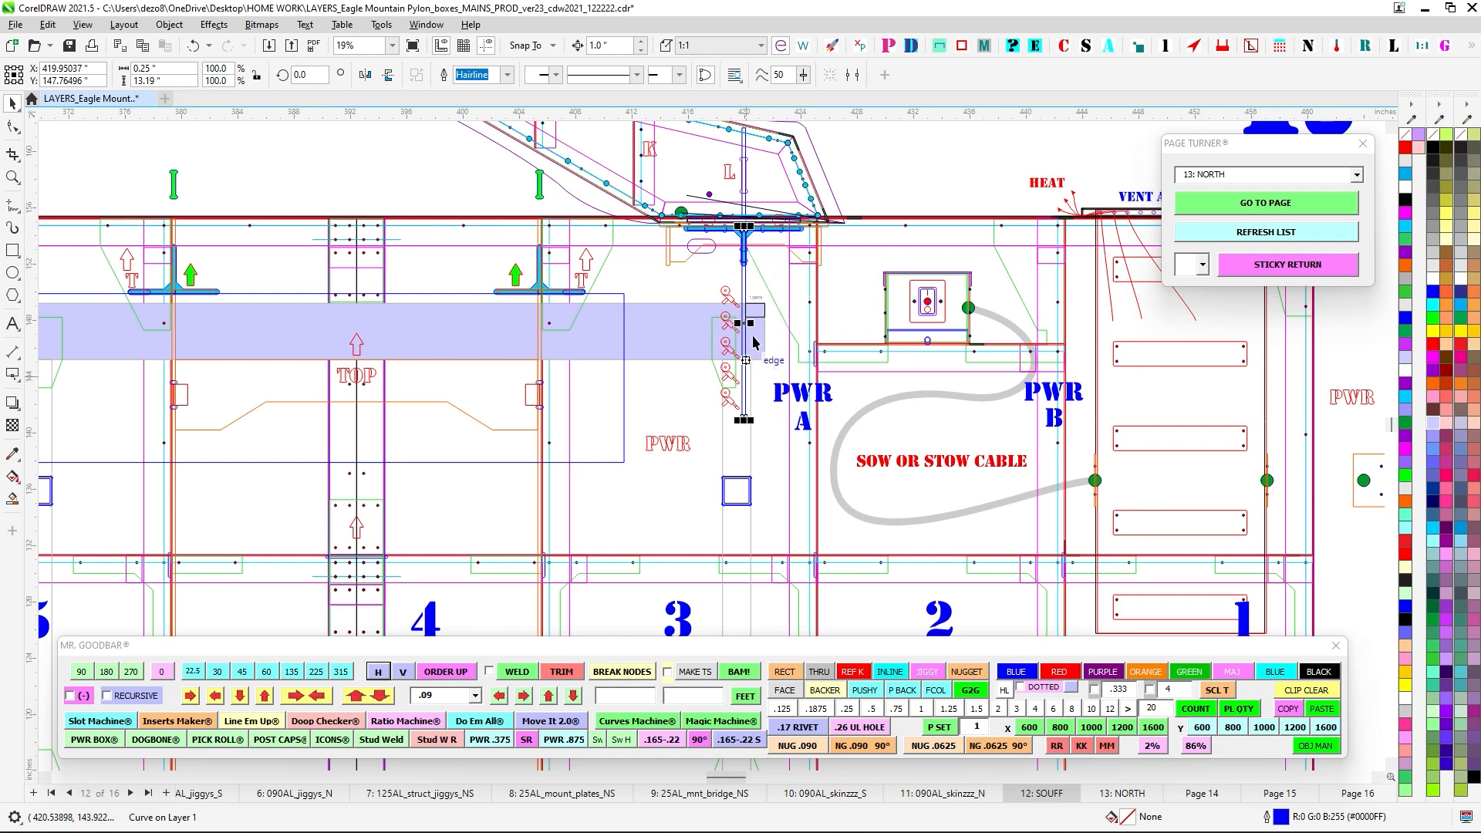
pyautogui.scroll(2, 755, 436)
pyautogui.click(727, 272)
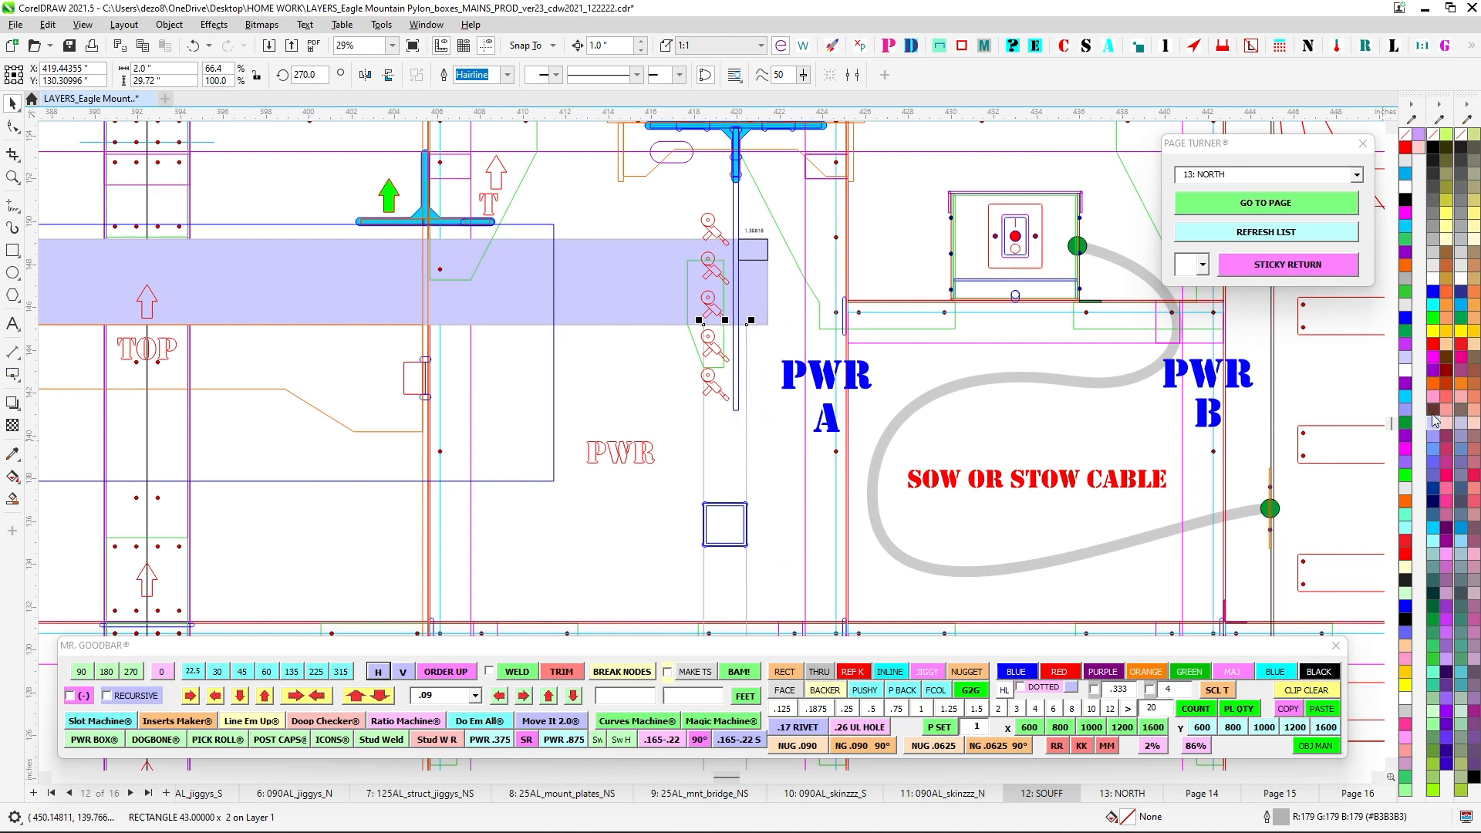
pyautogui.click(1431, 384)
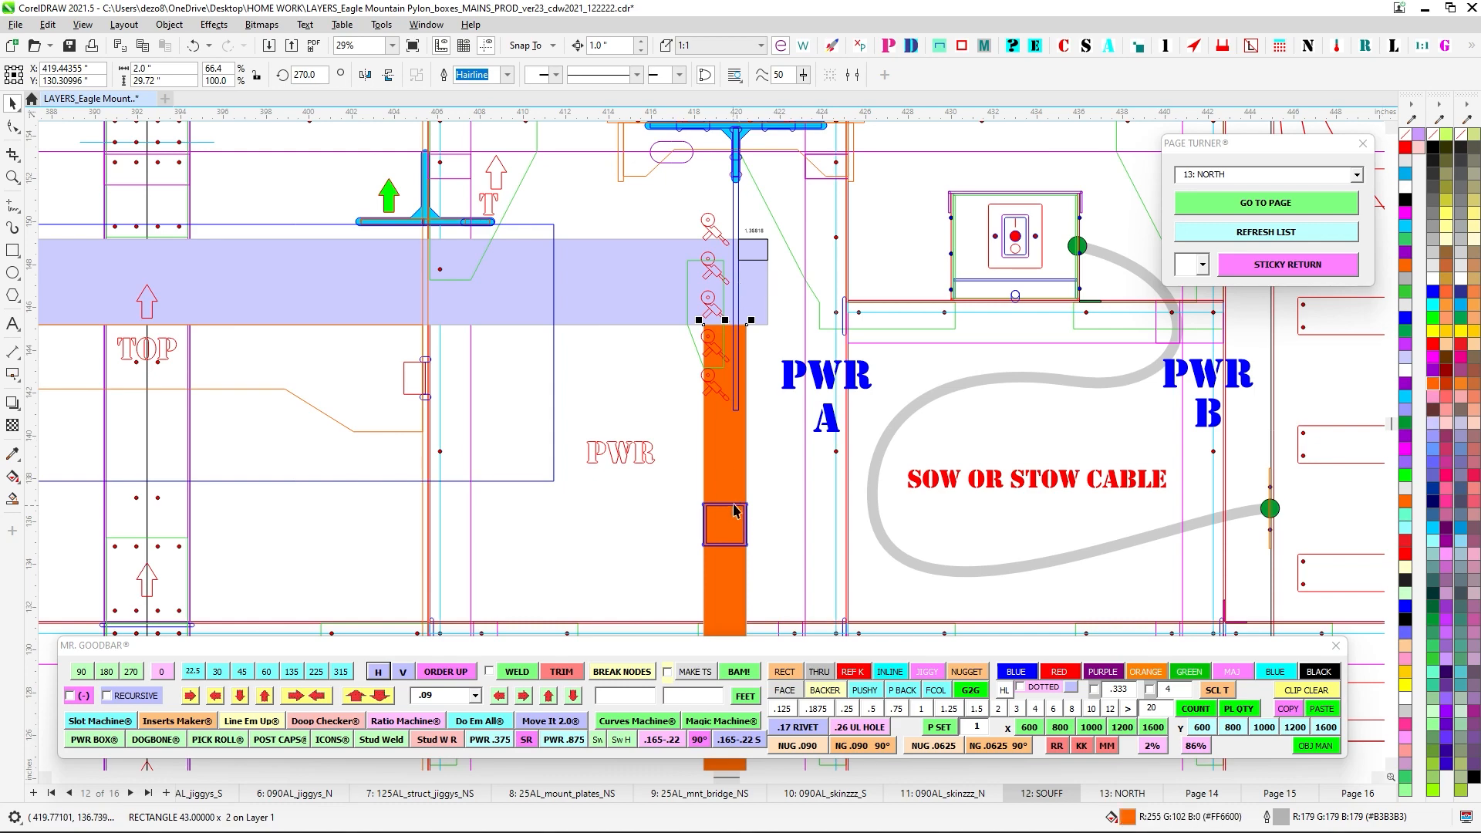
pyautogui.scroll(-3, 743, 417)
pyautogui.scroll(3, 742, 417)
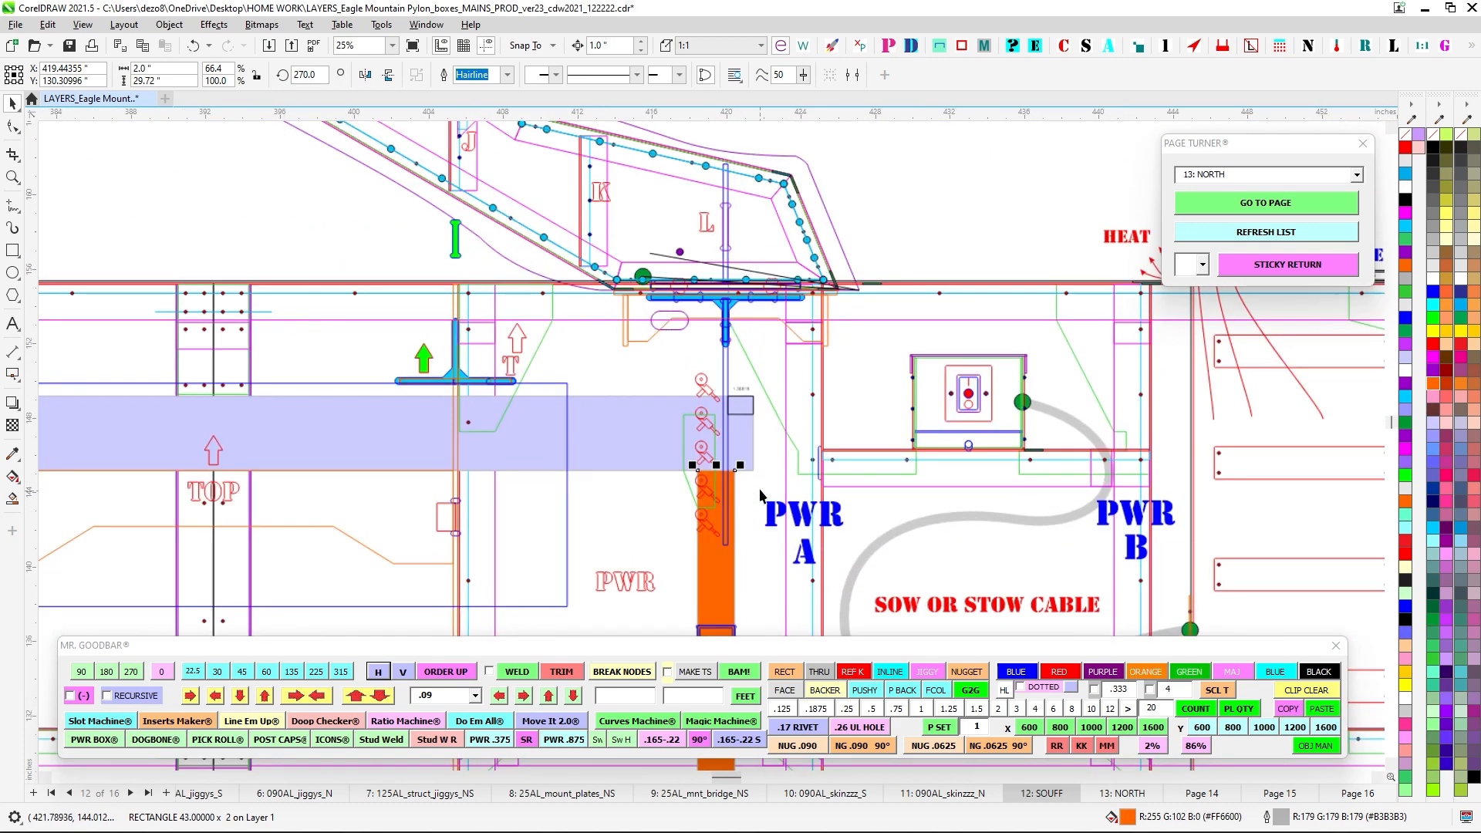
pyautogui.click(776, 356)
# Select the green bracket outline where the lavender beam meets the orange post and inspect its fit.
pyautogui.scroll(2, 782, 482)
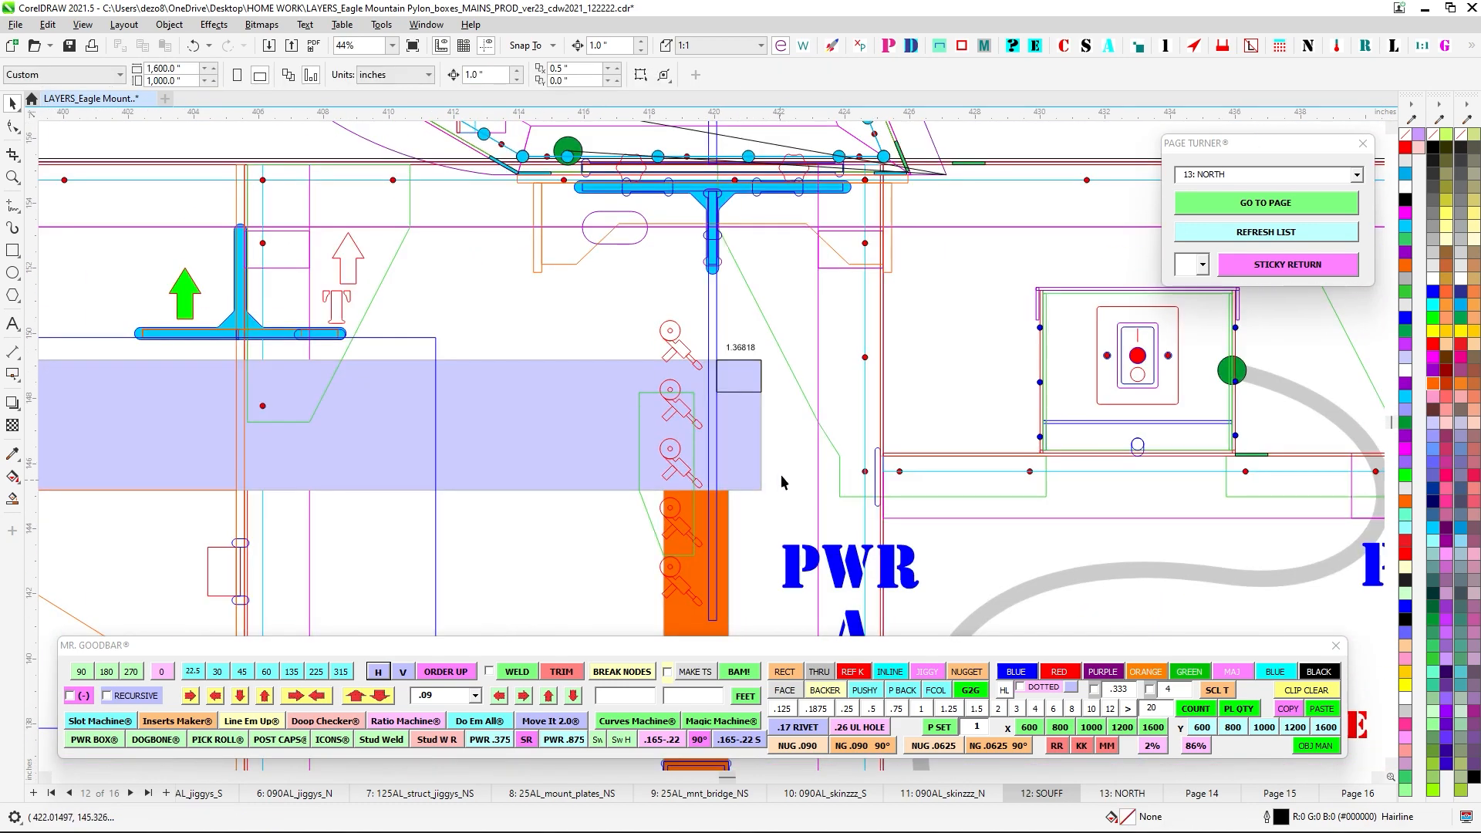
pyautogui.click(694, 506)
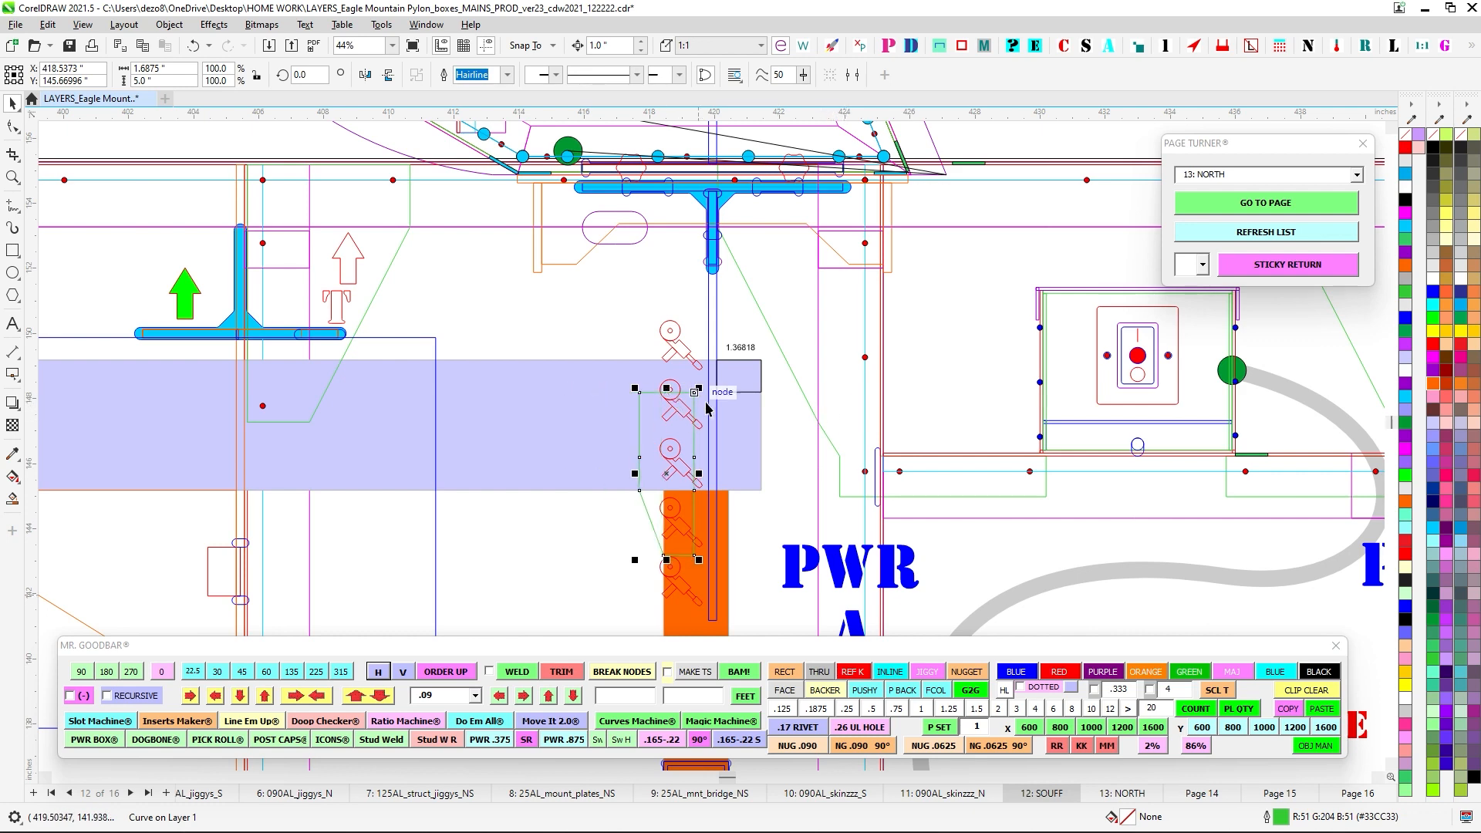
pyautogui.scroll(-1, 697, 402)
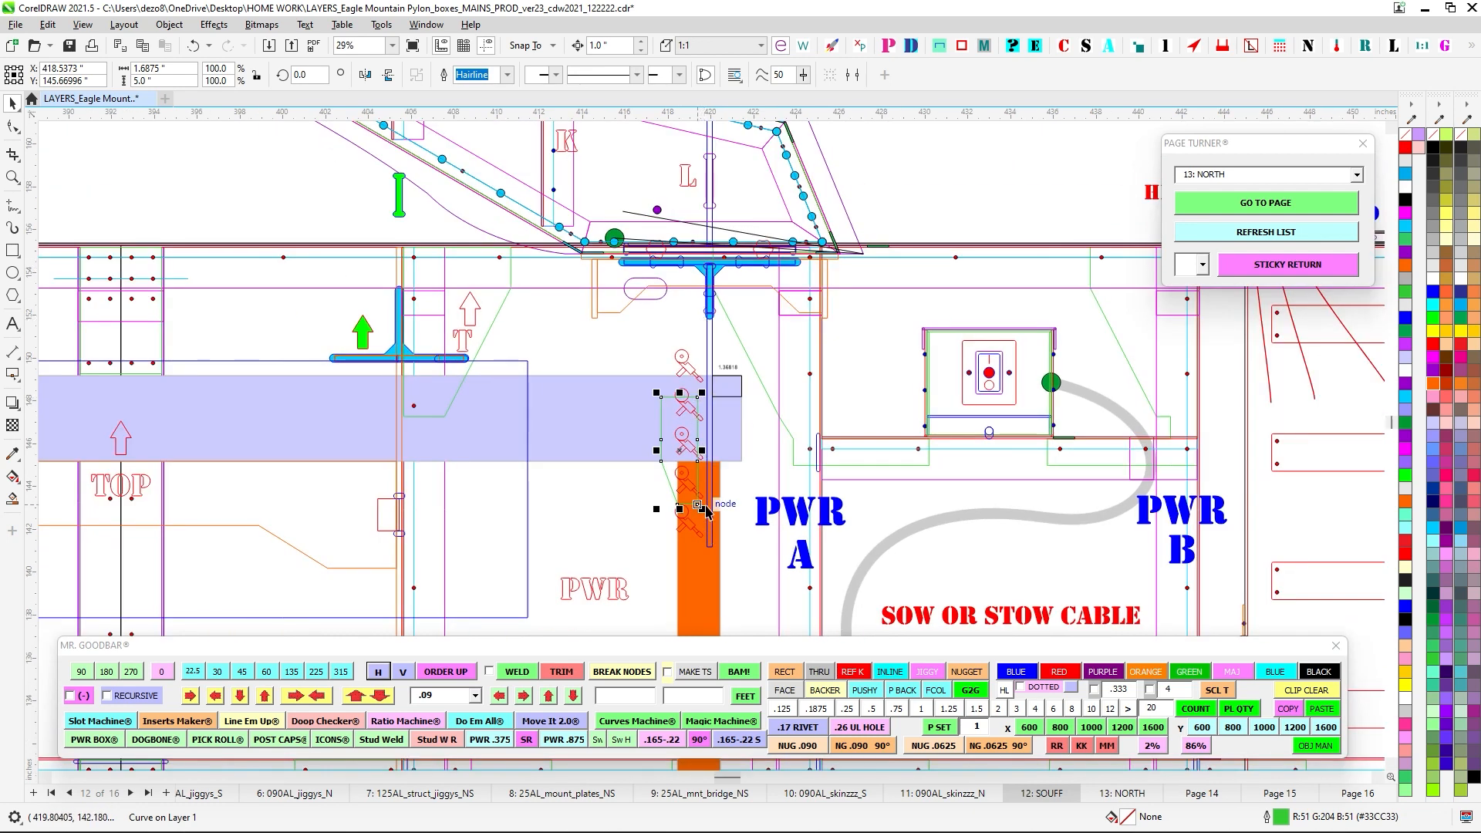
# Examine the blue bracket around the rectangular tube opening in the post beside the bridge box.
pyautogui.scroll(-4, 706, 505)
pyautogui.hscroll(6, 584, 464)
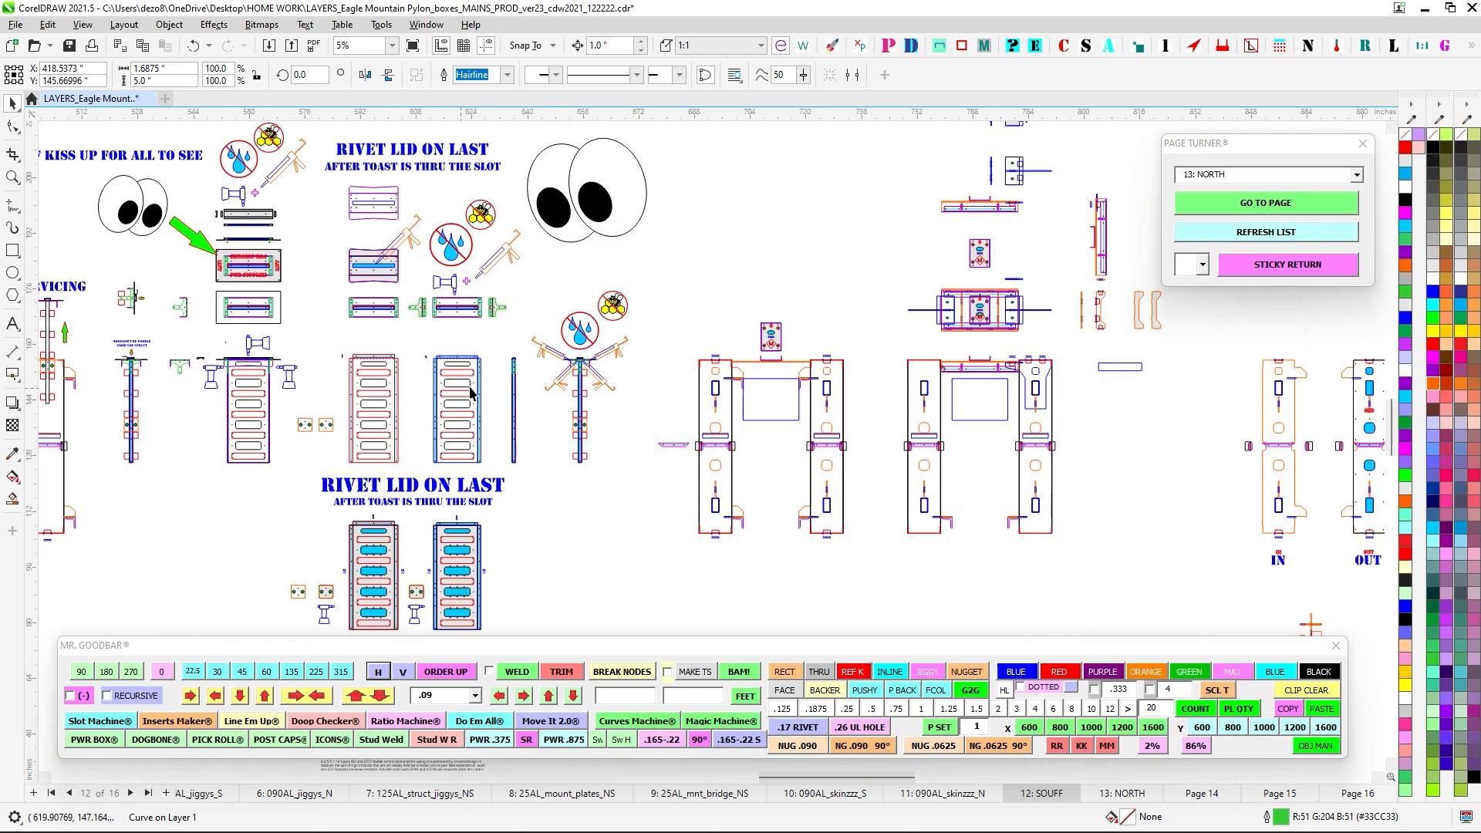
pyautogui.moveTo(1067, 390); pyautogui.dragTo(741, 397)
pyautogui.scroll(-2, 642, 389)
pyautogui.scroll(6, 629, 386)
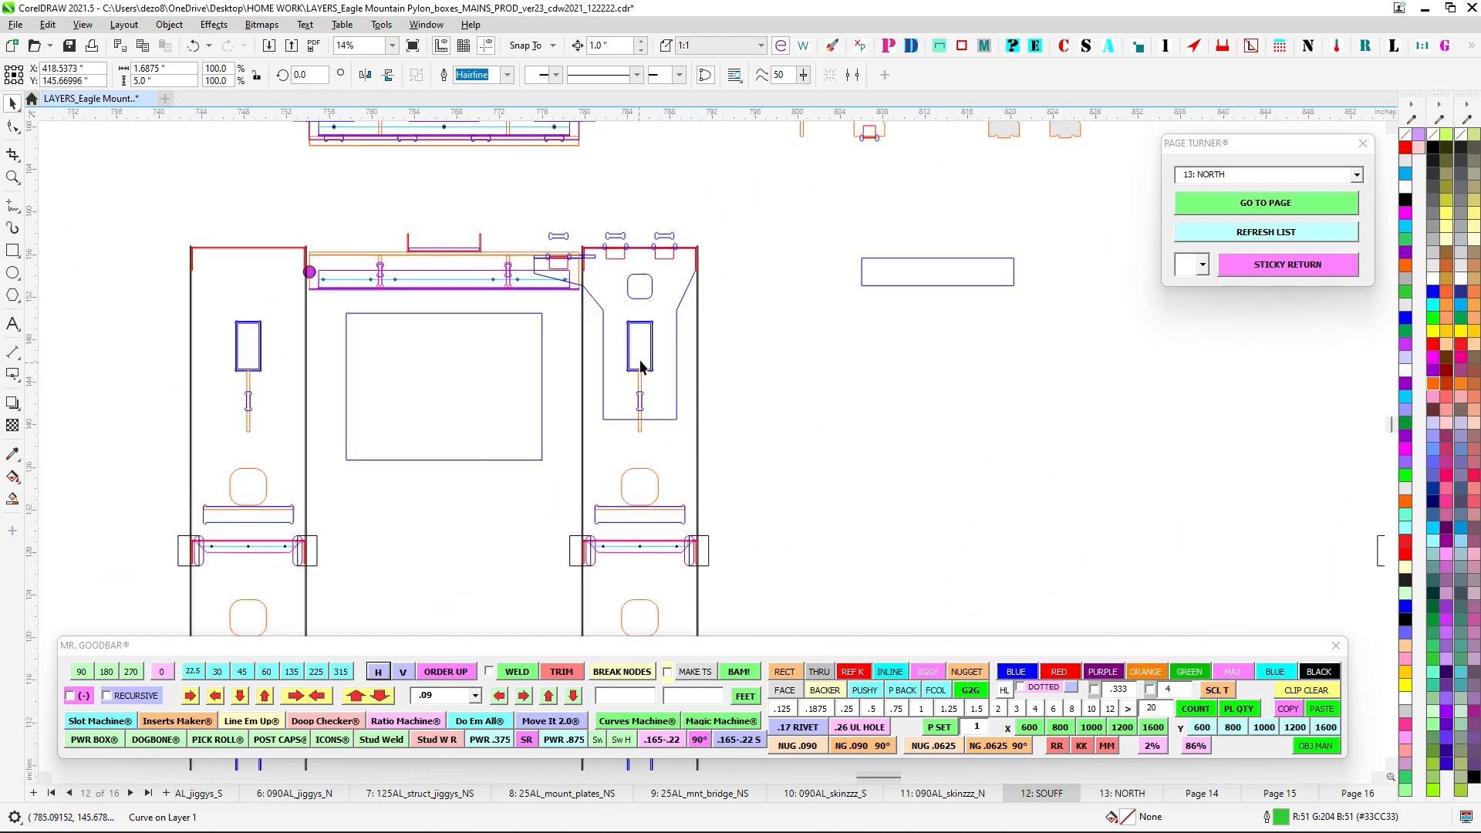
pyautogui.scroll(1, 651, 342)
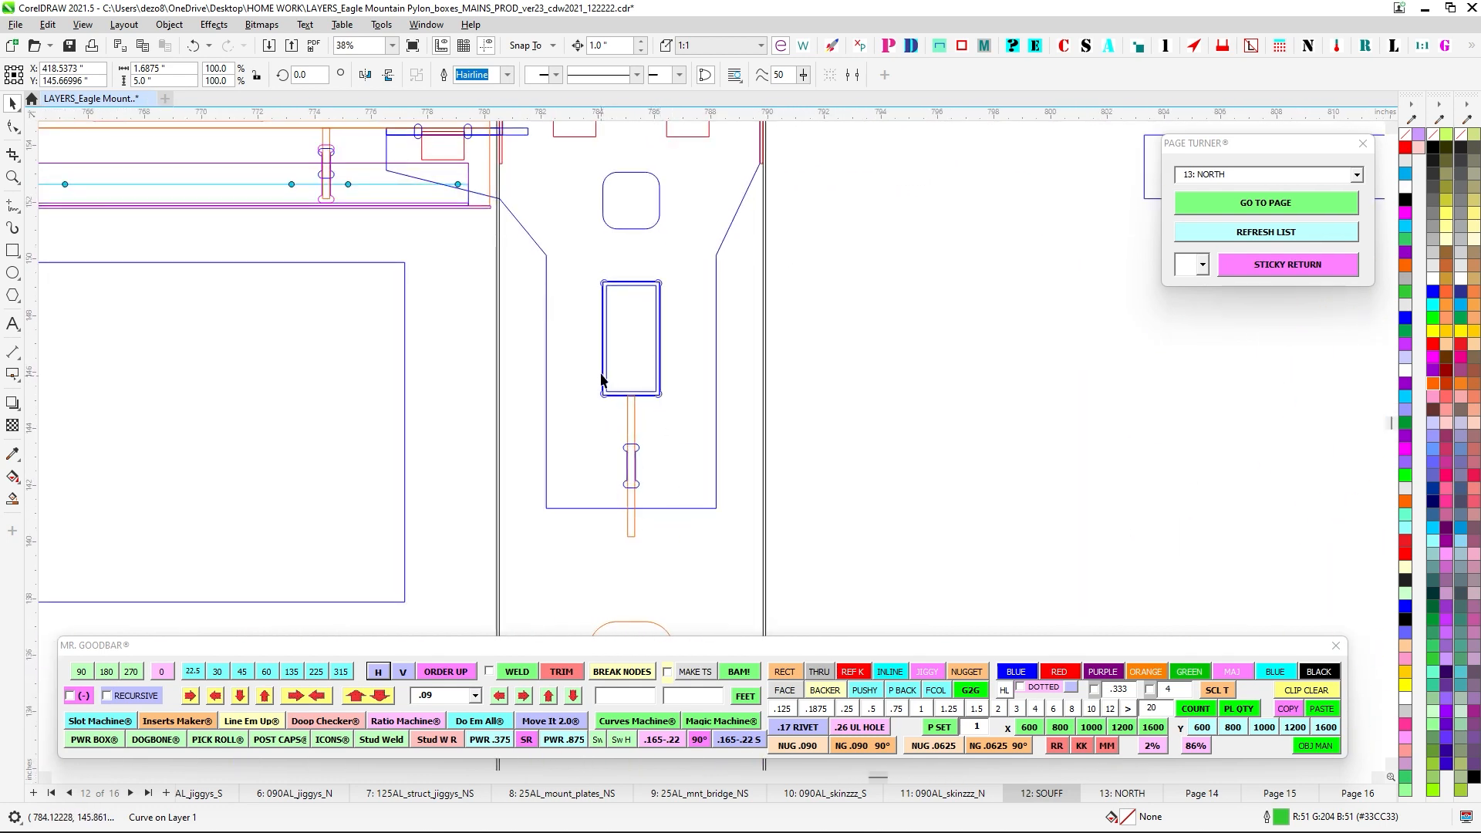
pyautogui.scroll(-5, 653, 412)
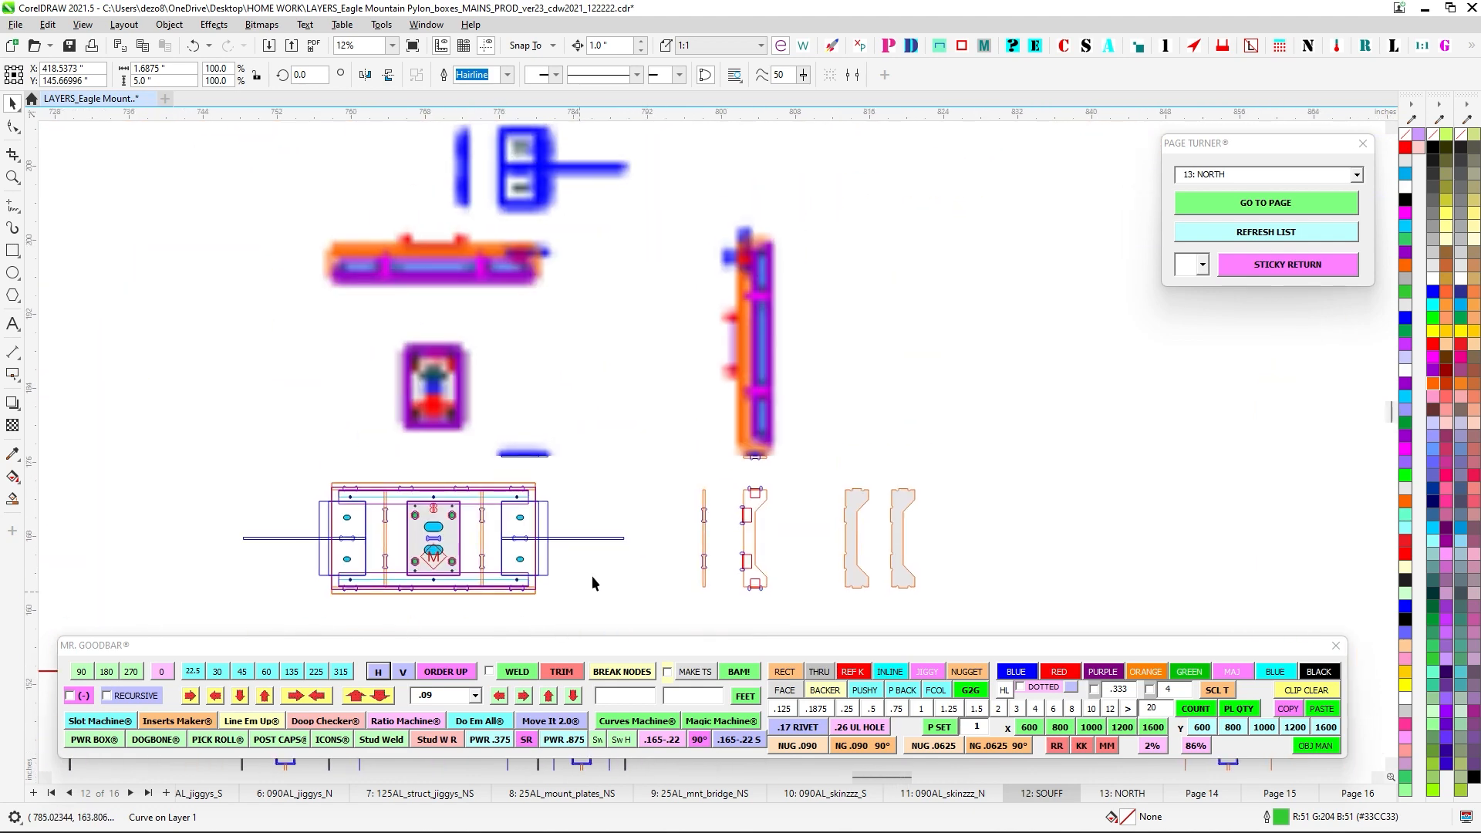
# Inspect the grey forked blue bracket part, its notched upper edge and its open slot for the tube.
pyautogui.moveTo(591, 575); pyautogui.dragTo(614, 598)
pyautogui.scroll(4, 594, 189)
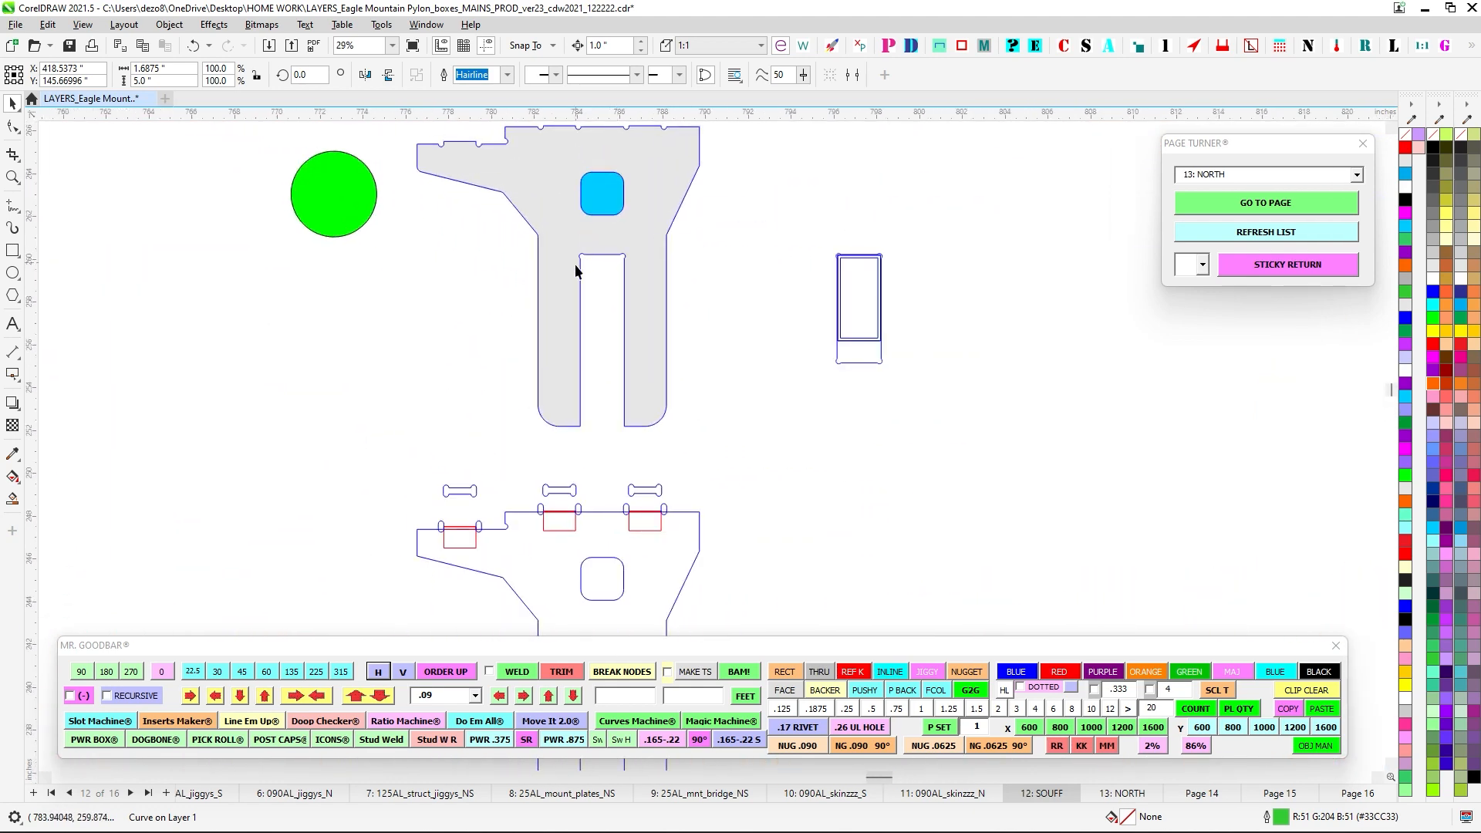
pyautogui.scroll(-1, 625, 341)
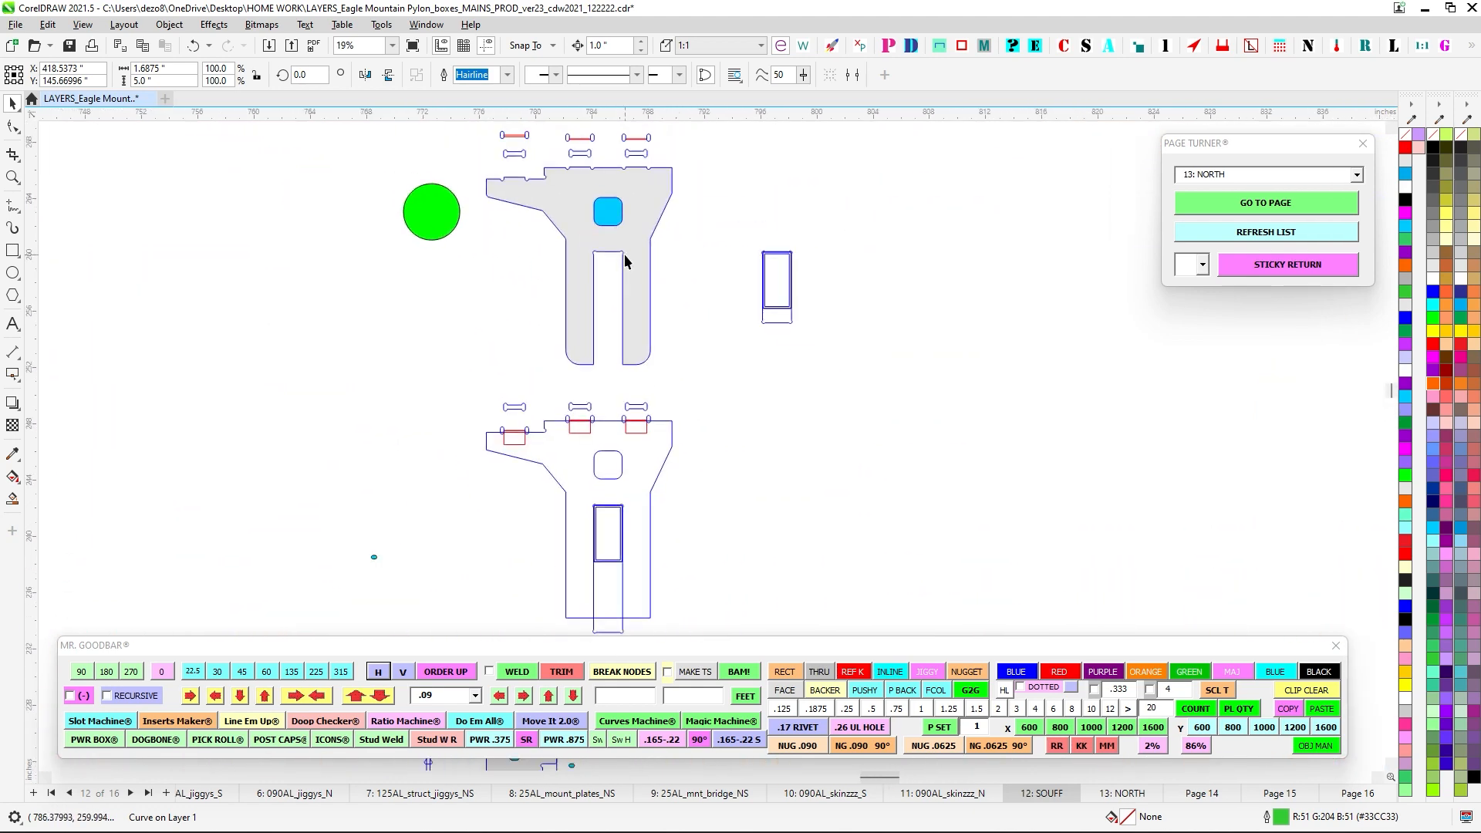
pyautogui.scroll(3, 607, 244)
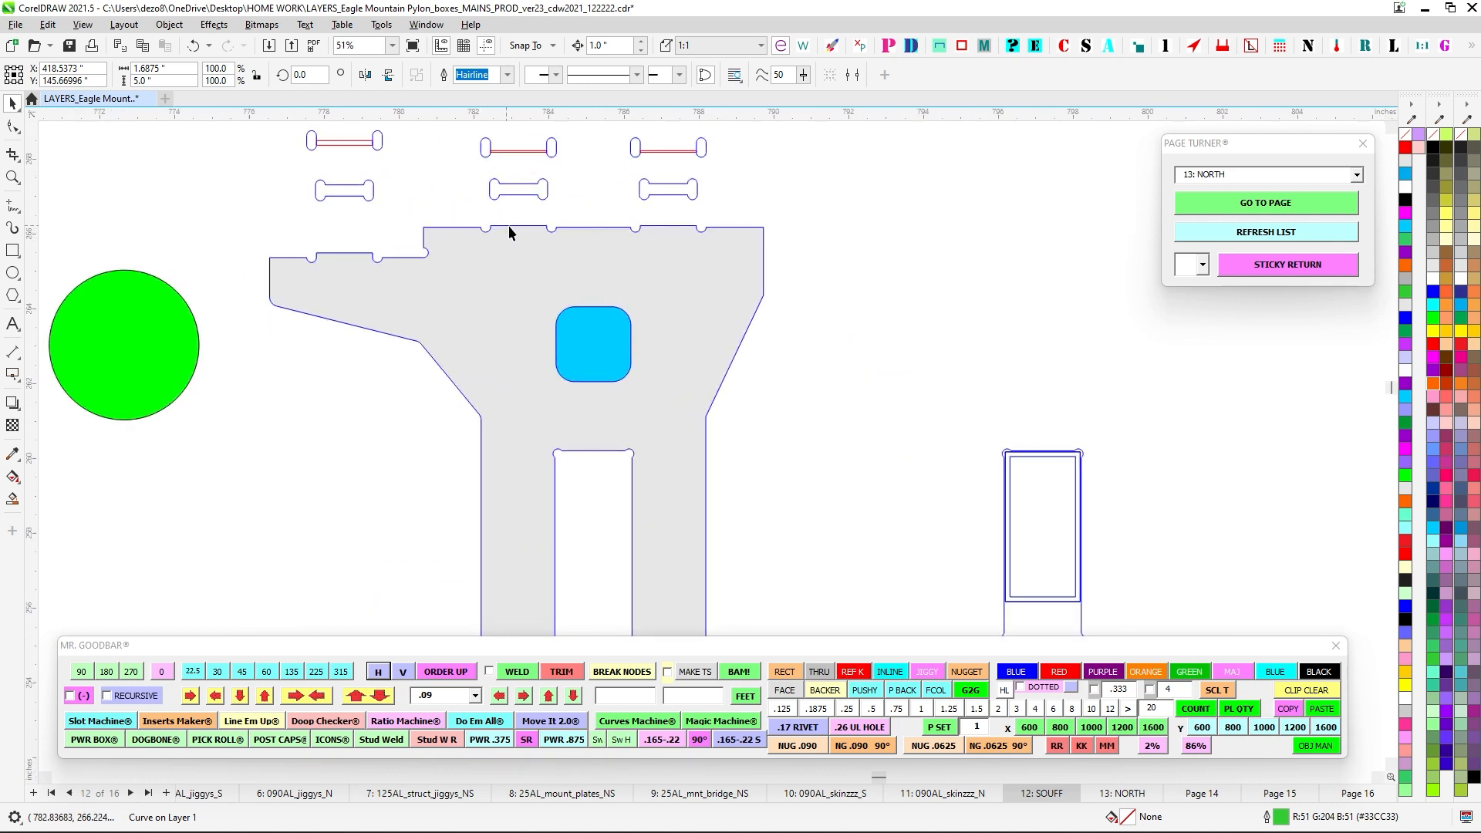
pyautogui.scroll(-1, 711, 236)
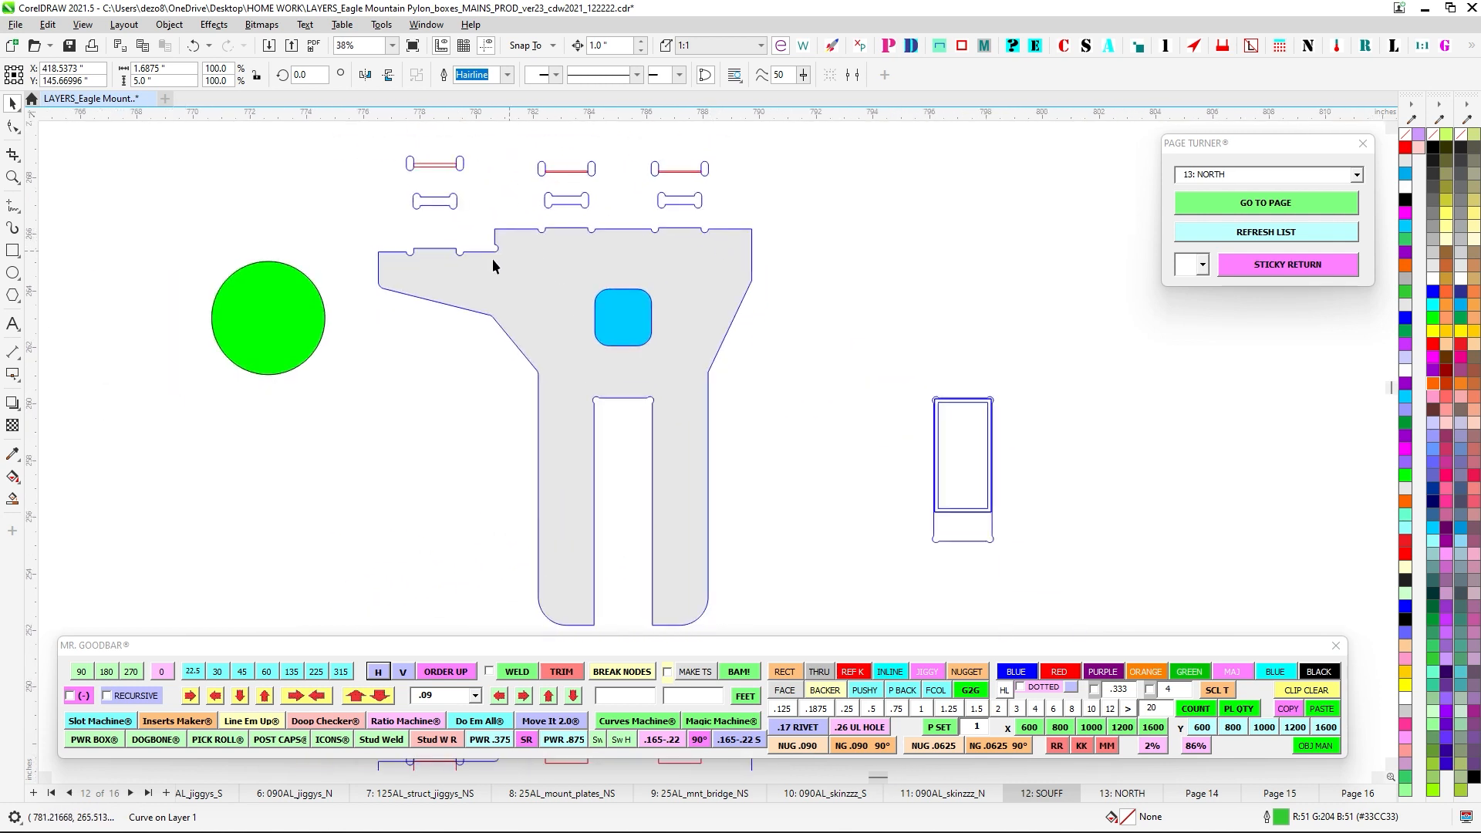
pyautogui.scroll(-5, 487, 306)
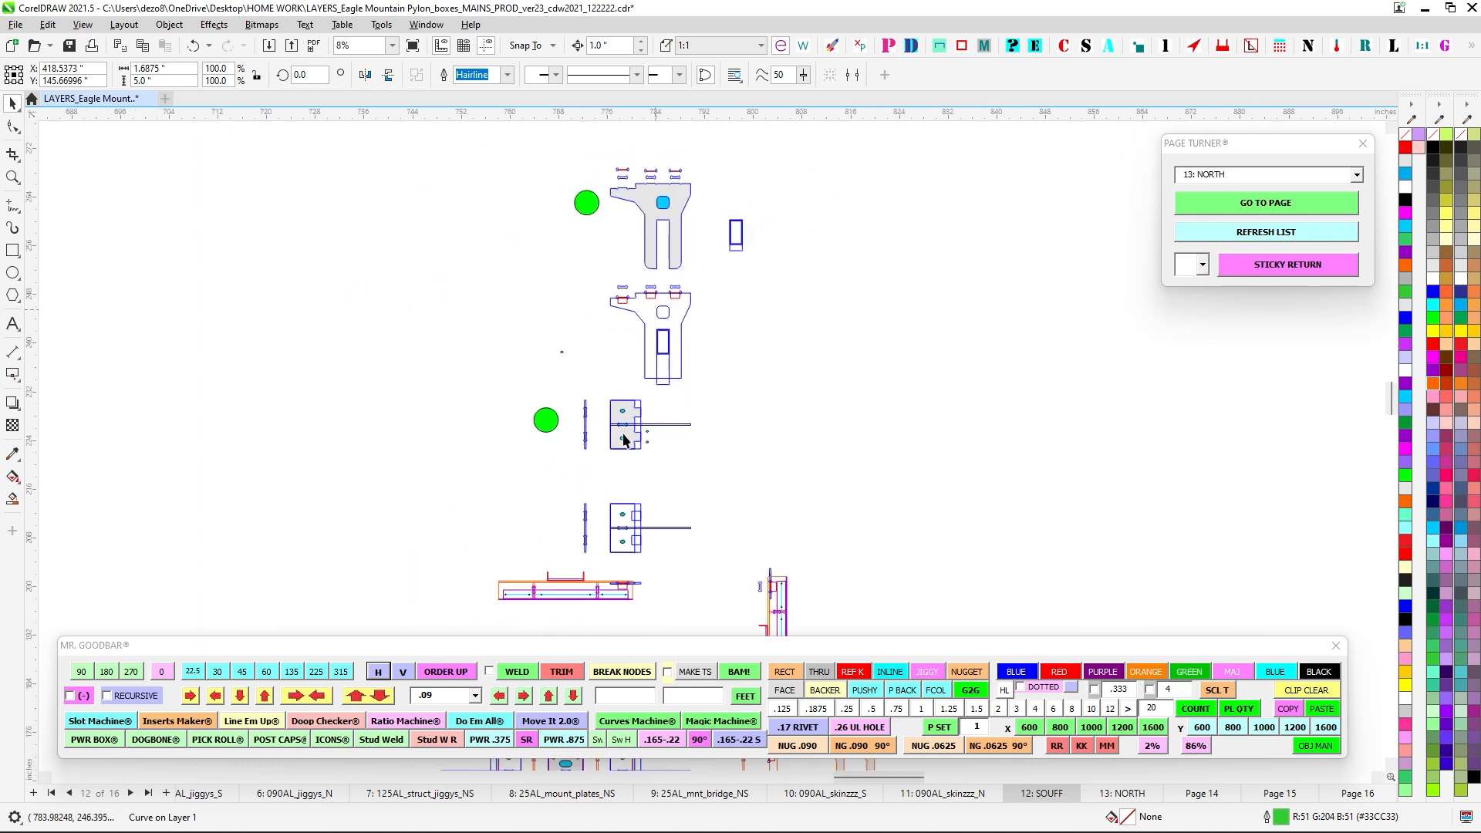
# Examine the grey notched bracket plate with its blue slots, green center slot and edge tabs.
pyautogui.scroll(3, 652, 413)
pyautogui.scroll(5, 652, 412)
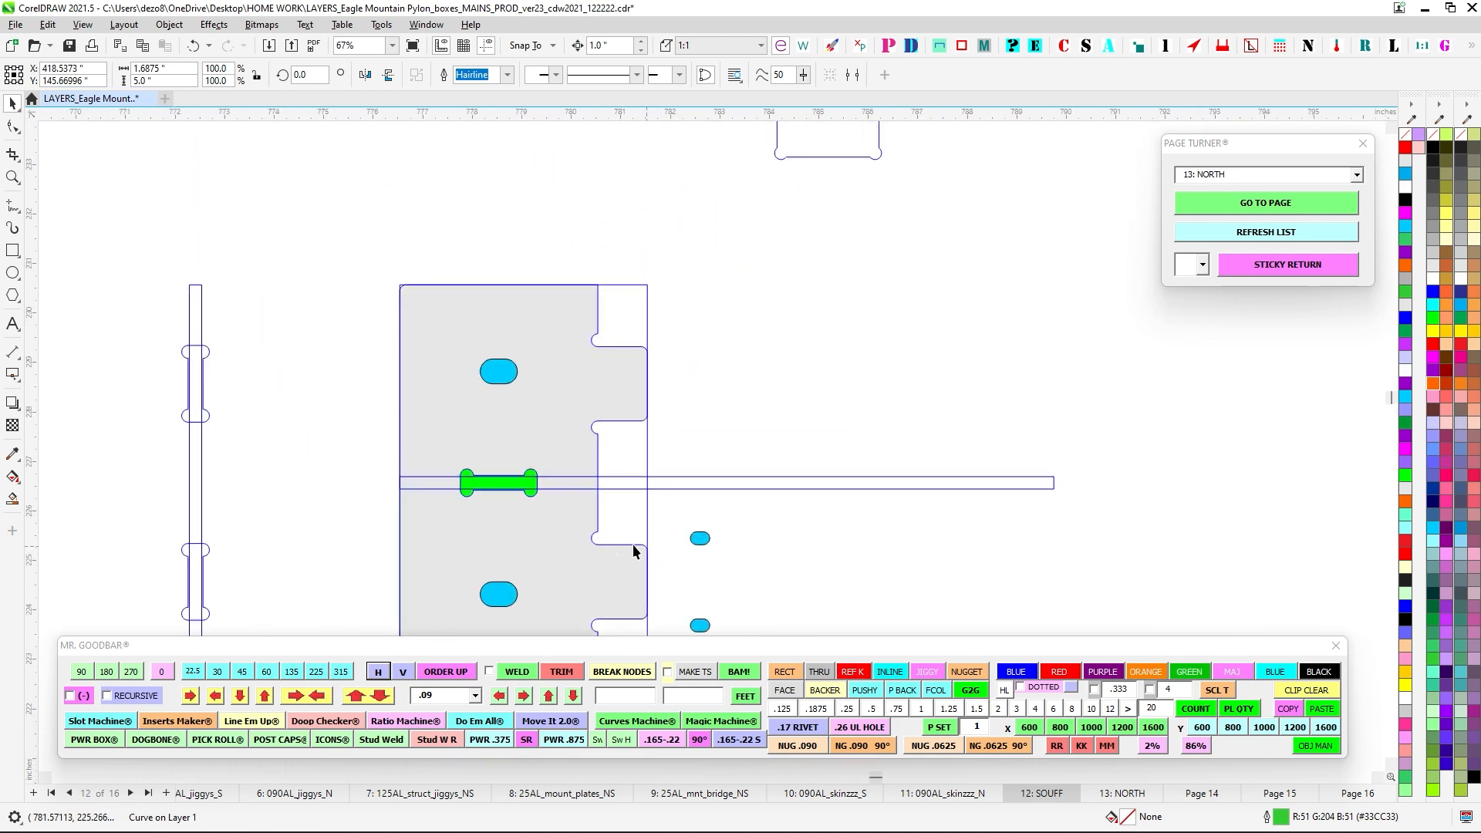
pyautogui.scroll(-2, 631, 544)
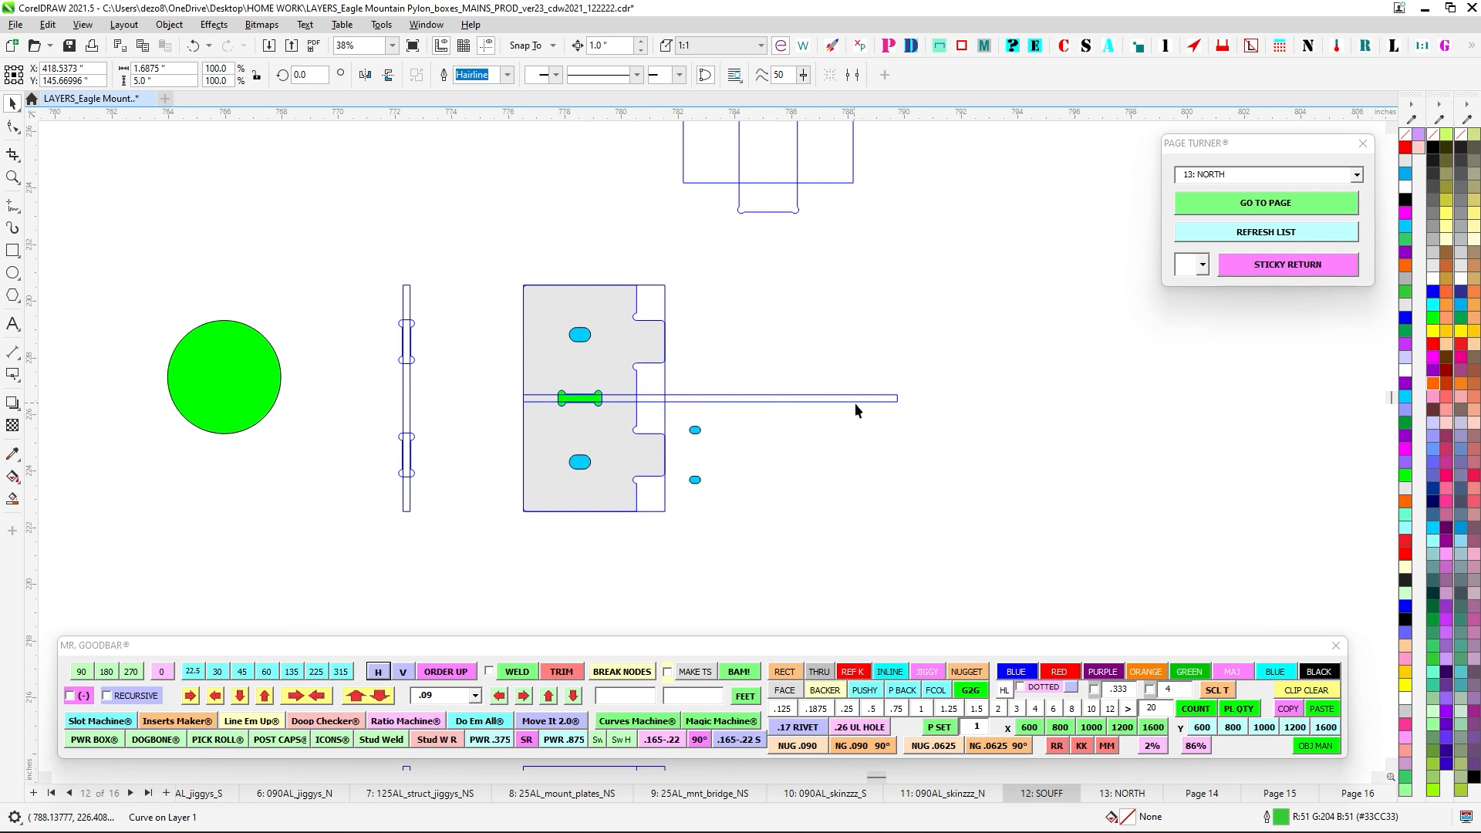
pyautogui.scroll(2, 644, 293)
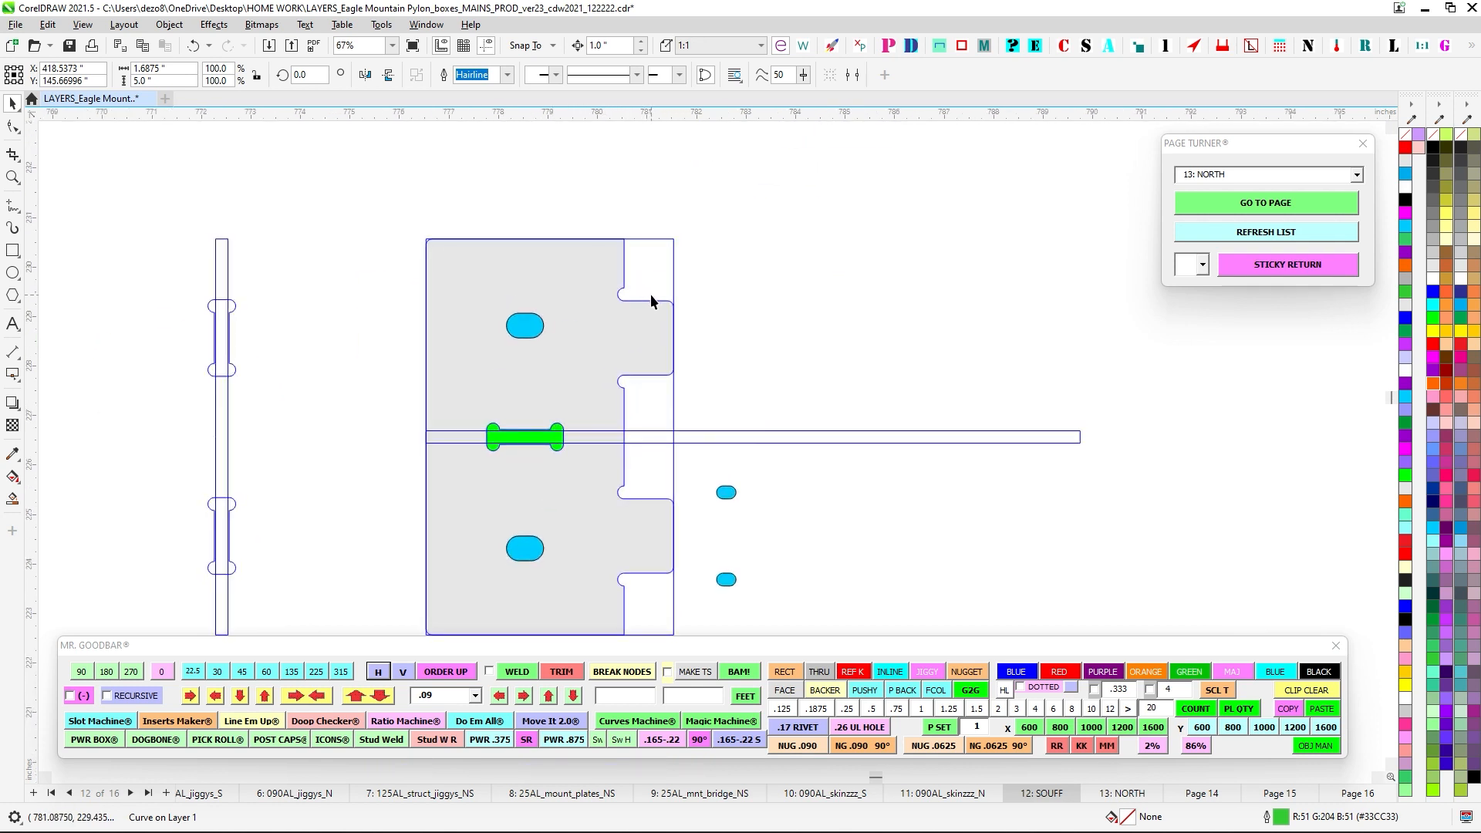
pyautogui.scroll(-1, 650, 294)
pyautogui.scroll(-2, 702, 307)
pyautogui.scroll(1, 687, 304)
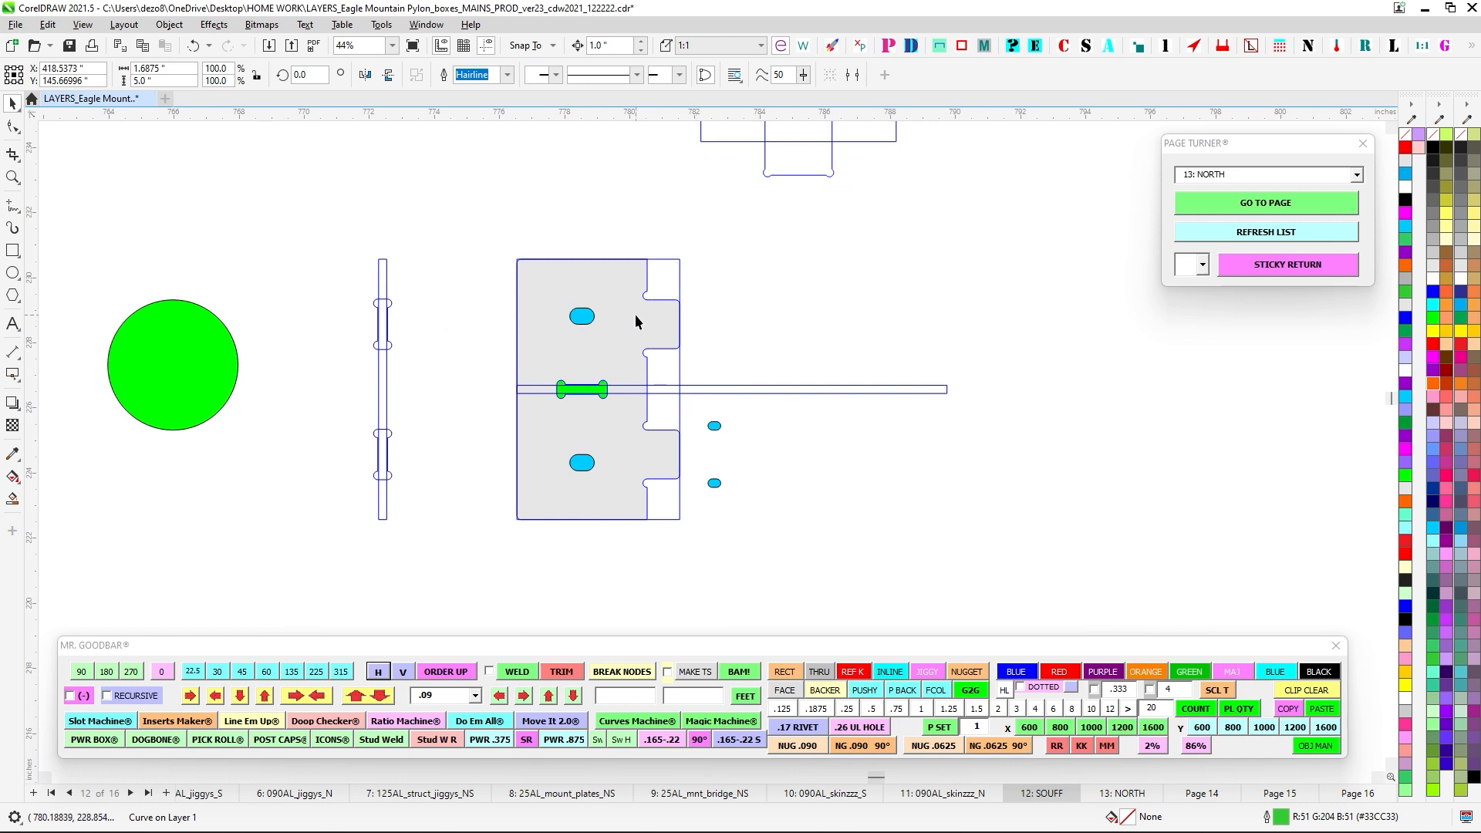
pyautogui.scroll(-1, 714, 325)
pyautogui.scroll(2, 641, 373)
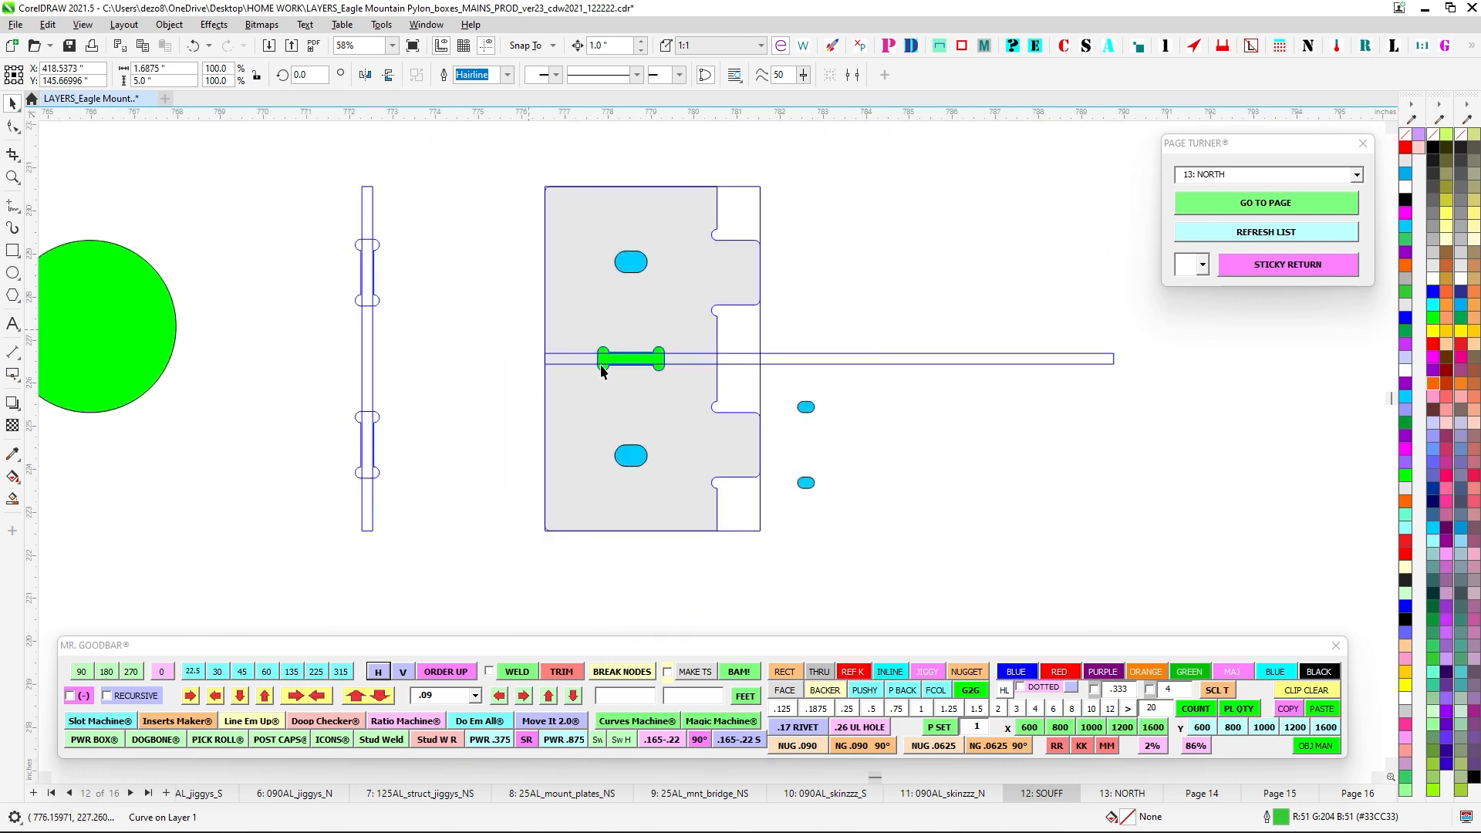
# Select the green dog-bone slot in the grey notched plate and examine the matching slots along the forked bracket's upper edge.
pyautogui.click(656, 365)
pyautogui.scroll(-4, 623, 362)
pyautogui.scroll(2, 609, 432)
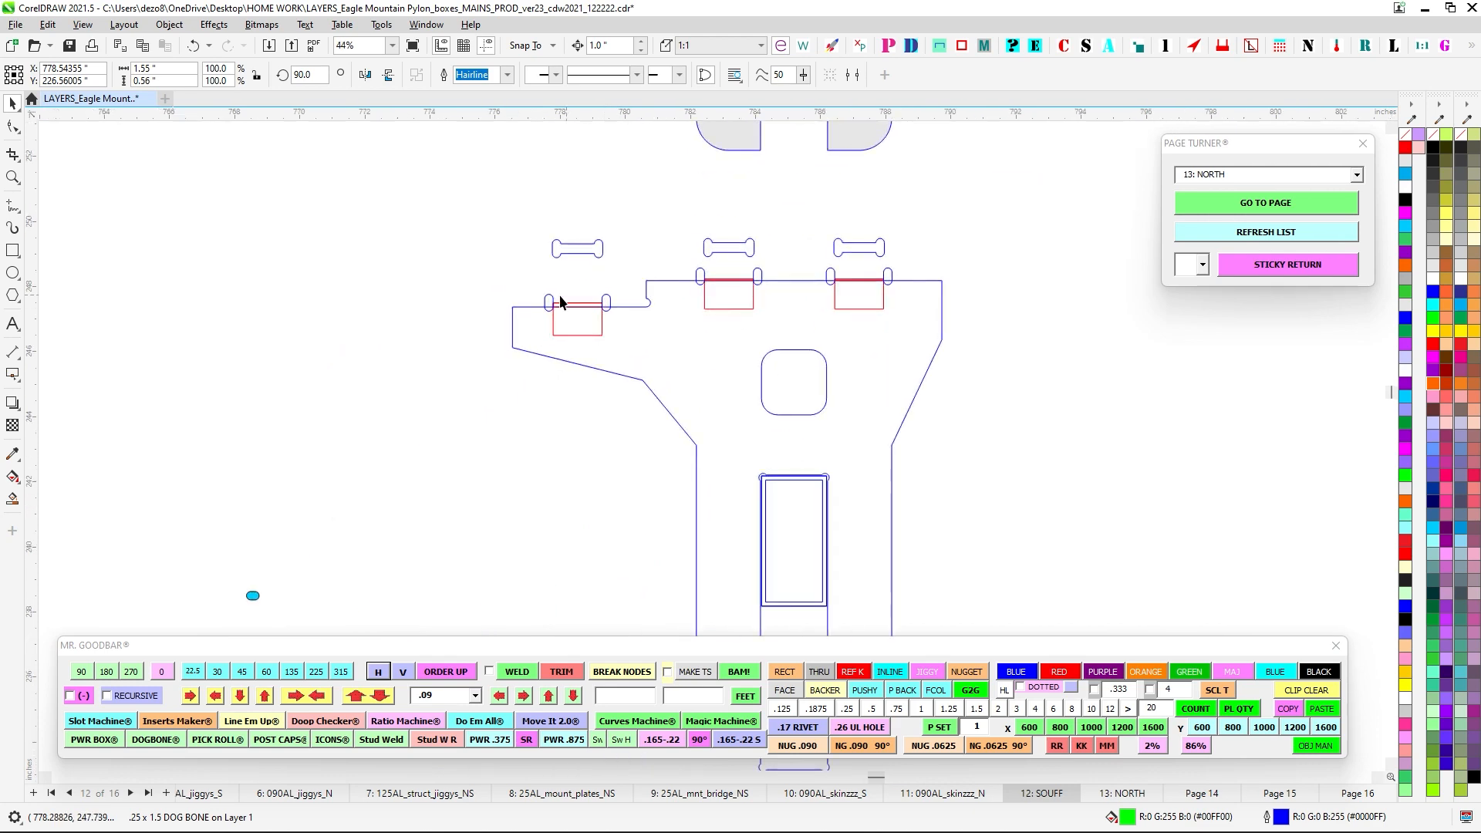
pyautogui.scroll(-5, 618, 428)
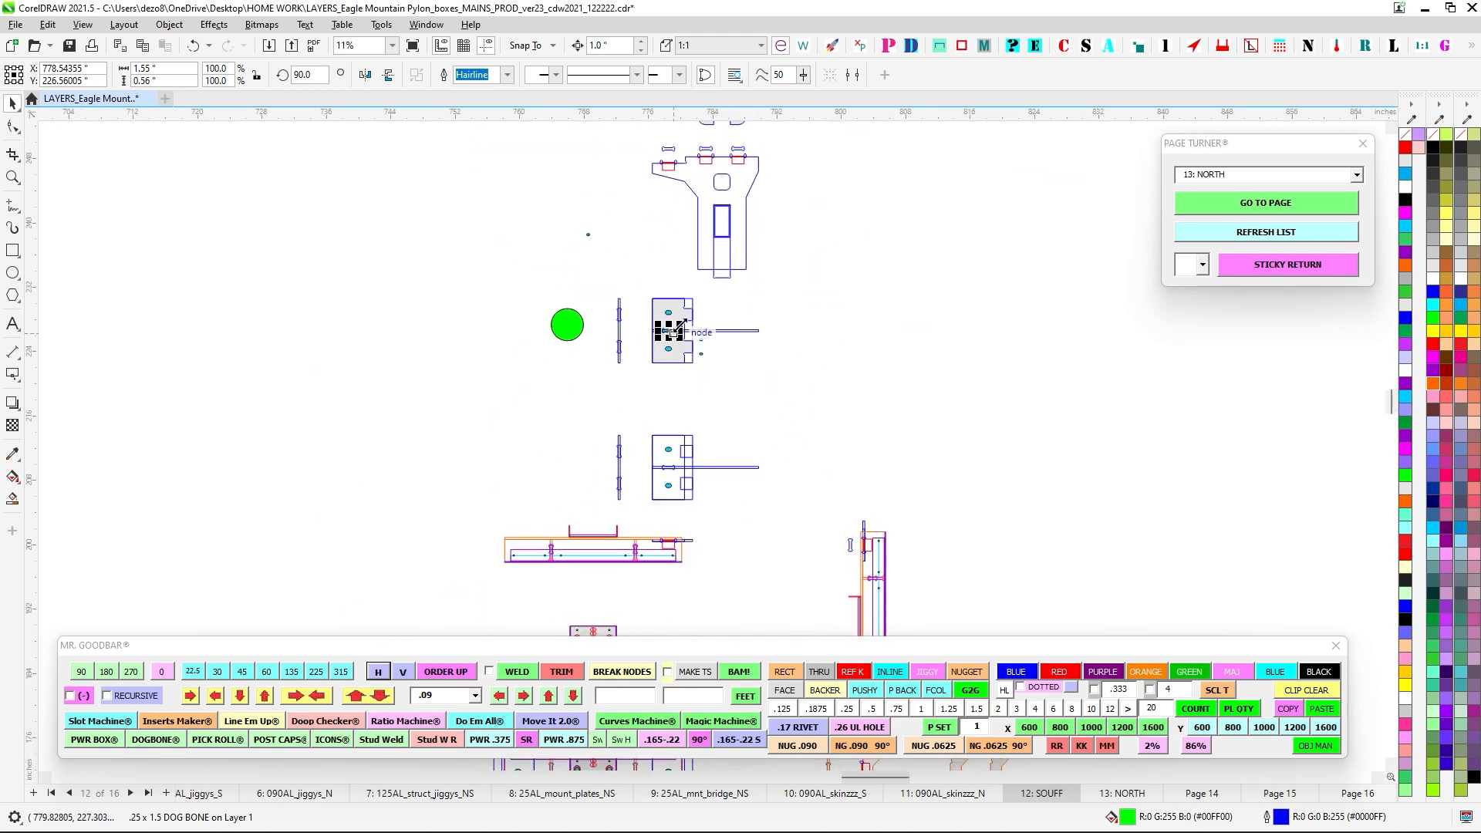
# Select the dog-bone slots on the blue tee beneath arm section L in the main assembly and inspect how they line up.
pyautogui.scroll(-1, 710, 430)
pyautogui.moveTo(731, 511); pyautogui.dragTo(778, 272)
pyautogui.moveTo(557, 421); pyautogui.dragTo(1106, 303)
pyautogui.moveTo(404, 489); pyautogui.dragTo(1147, 422)
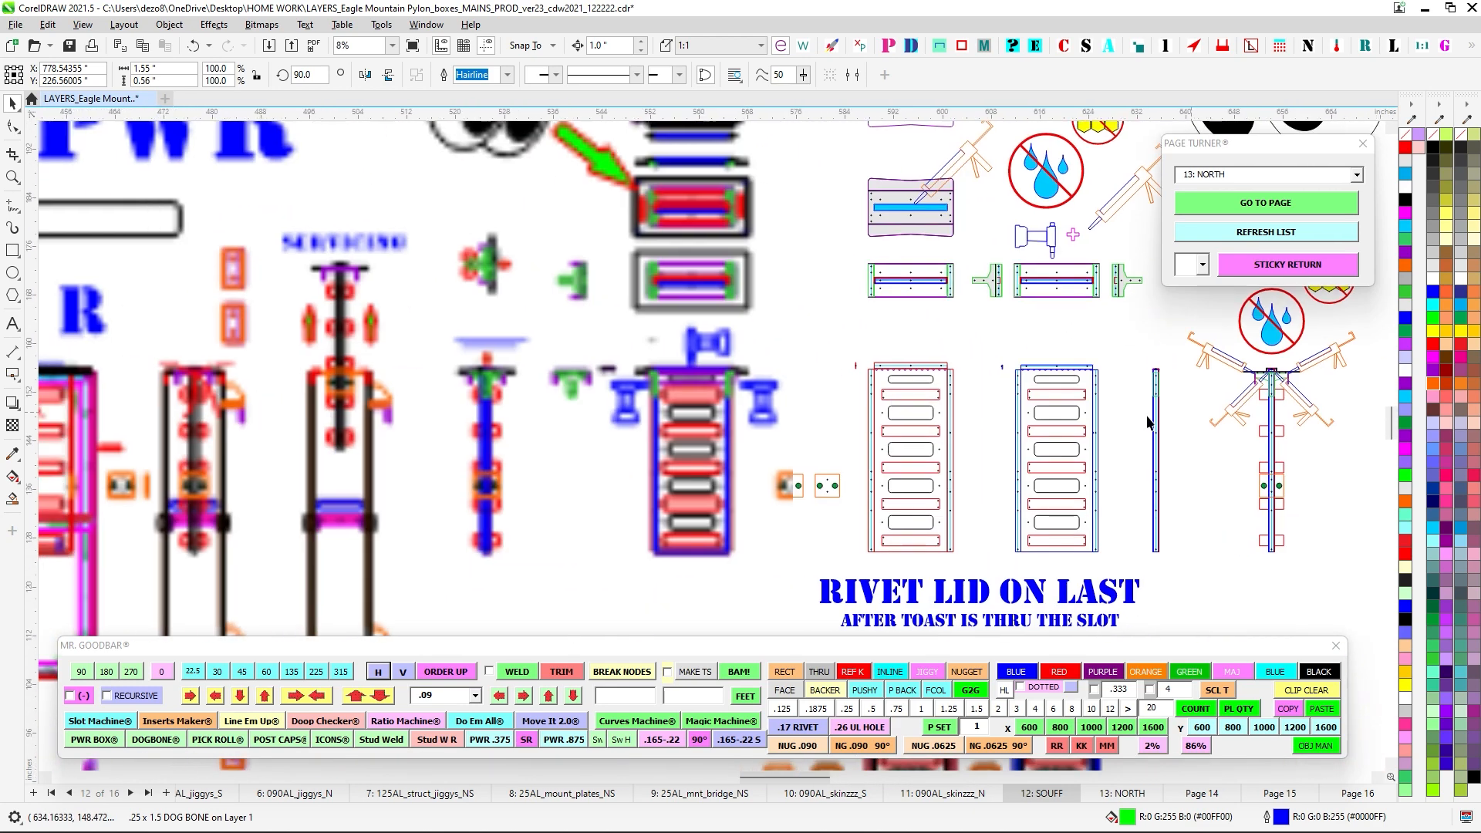
pyautogui.moveTo(450, 394); pyautogui.dragTo(1075, 390)
pyautogui.scroll(7, 479, 385)
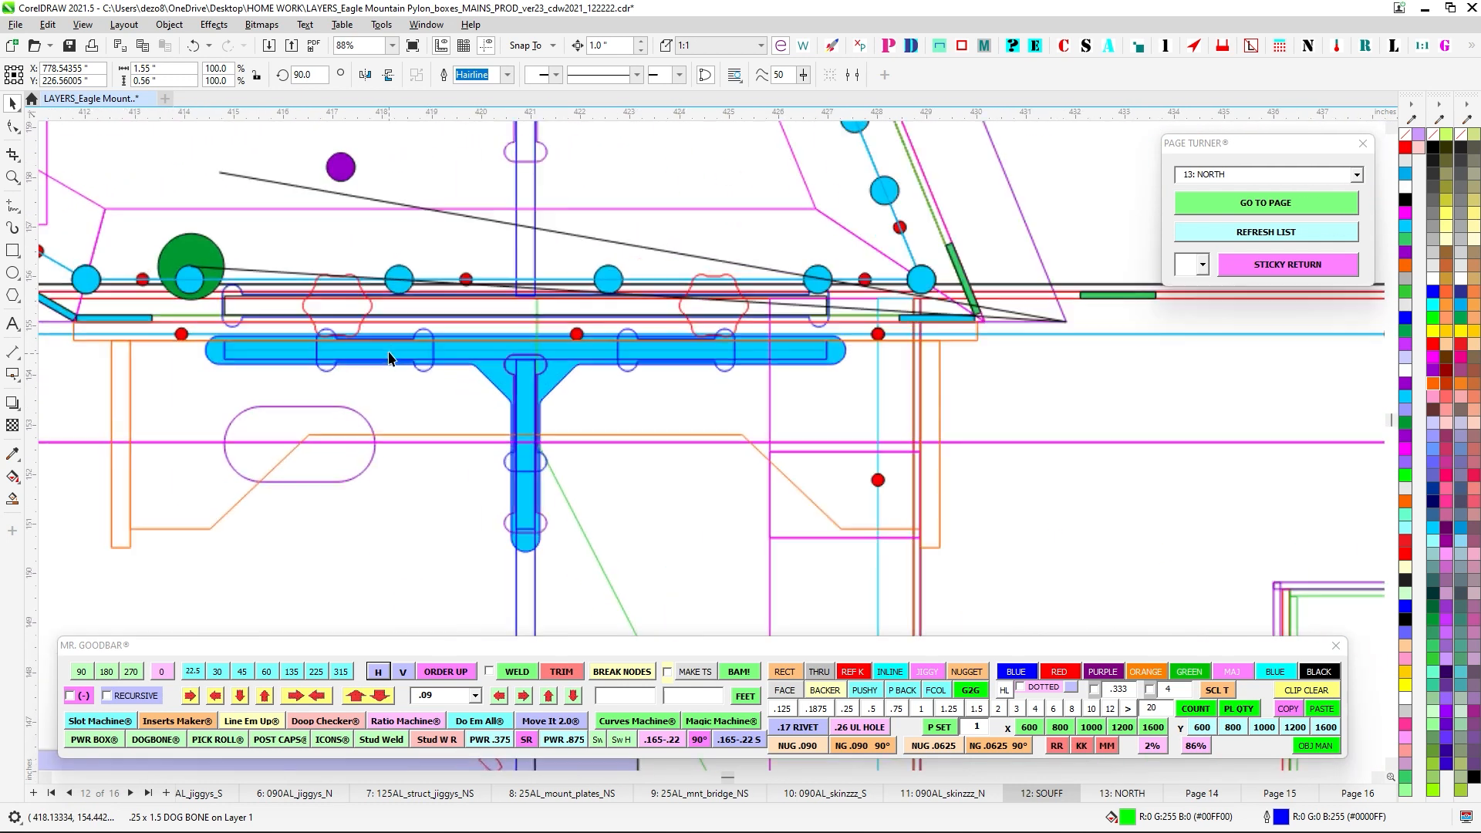
pyautogui.scroll(1, 389, 357)
pyautogui.moveTo(451, 400); pyautogui.dragTo(453, 402)
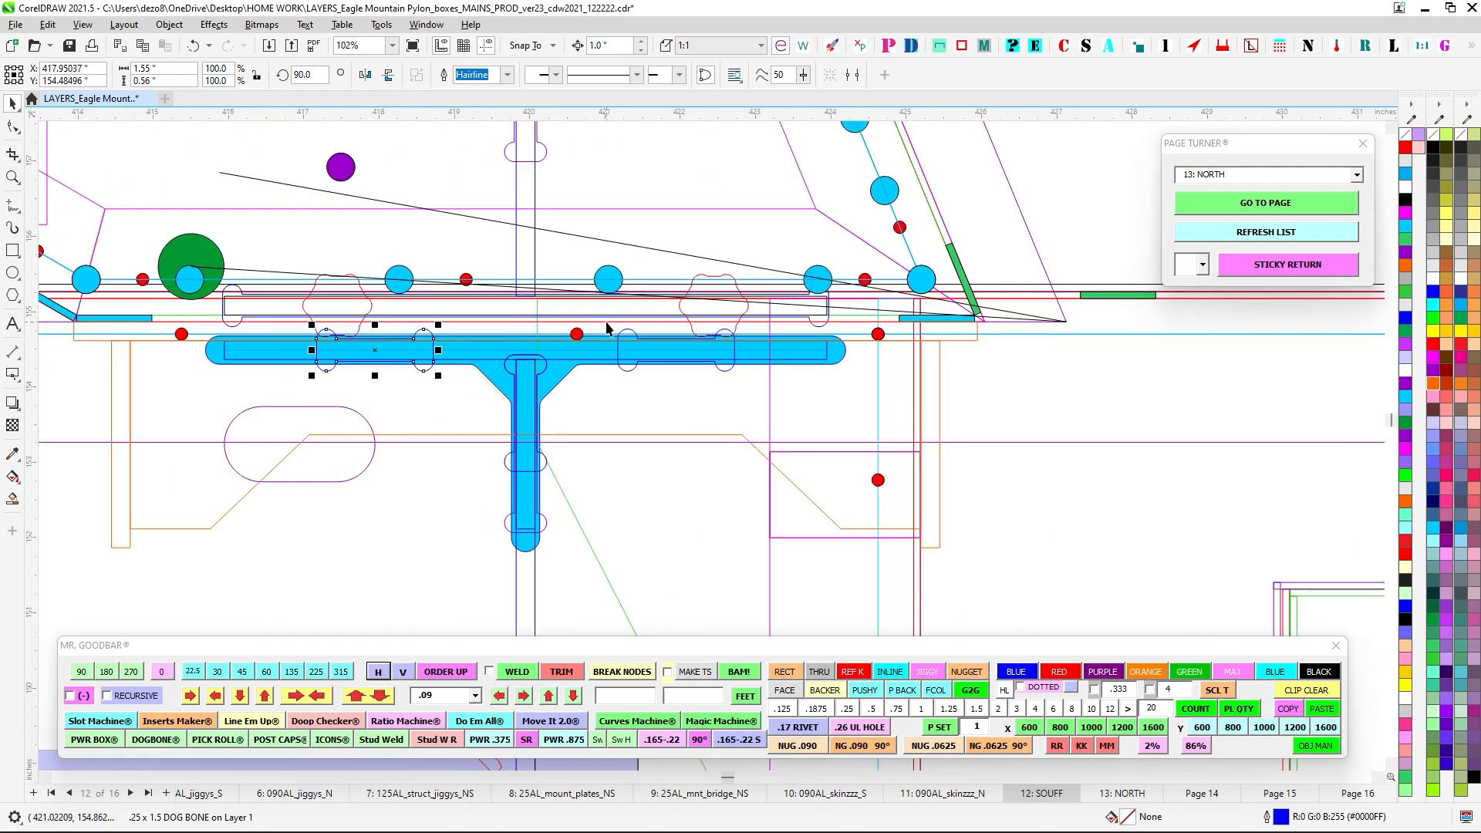
pyautogui.moveTo(607, 322); pyautogui.dragTo(770, 395)
# Undo the last sideways move of the green bracket outline and inspect the area around the blue tee under arm section L.
pyautogui.hotkey('ctrl', 'z')
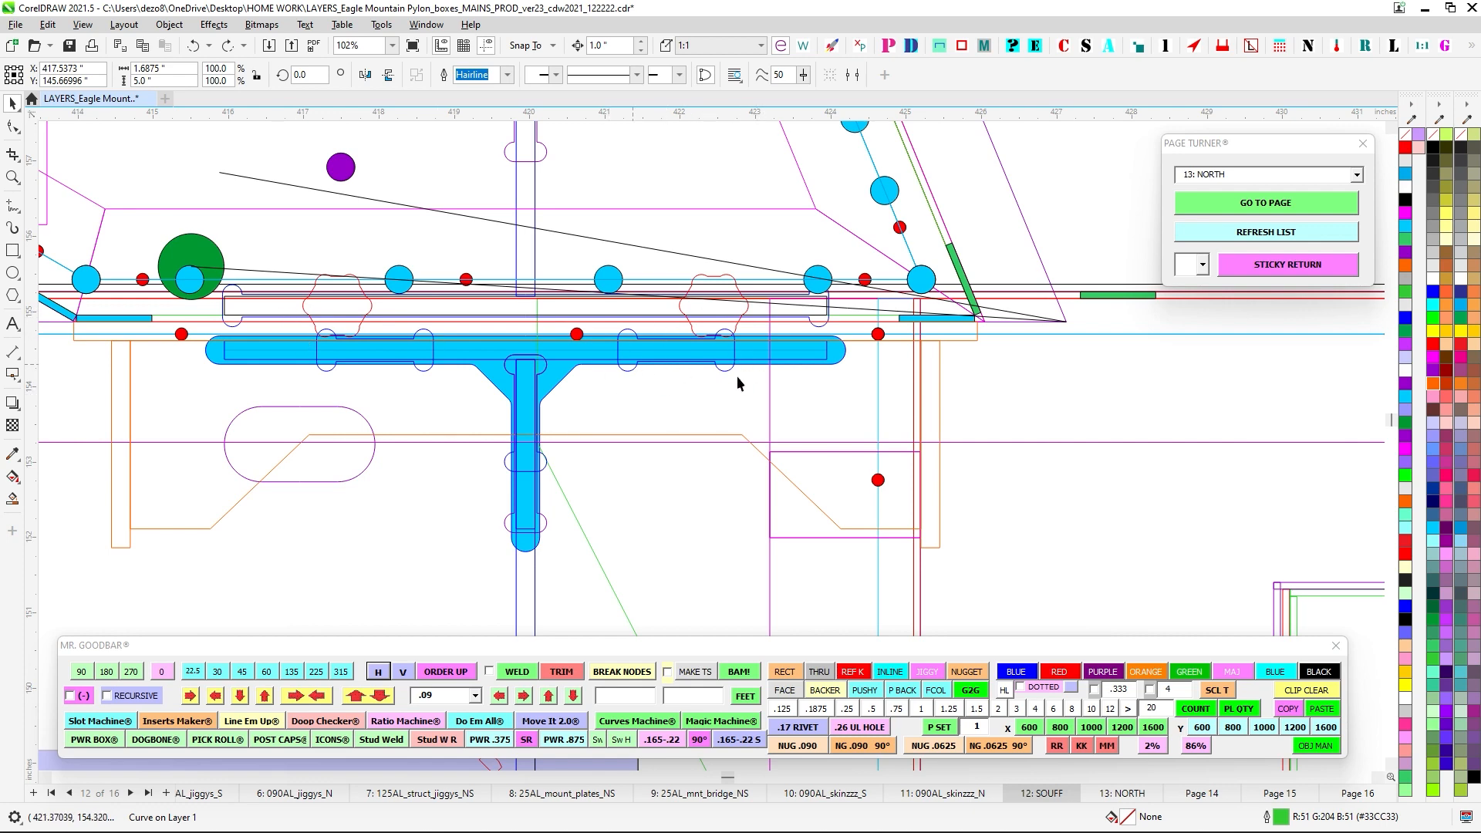
pyautogui.scroll(-2, 737, 380)
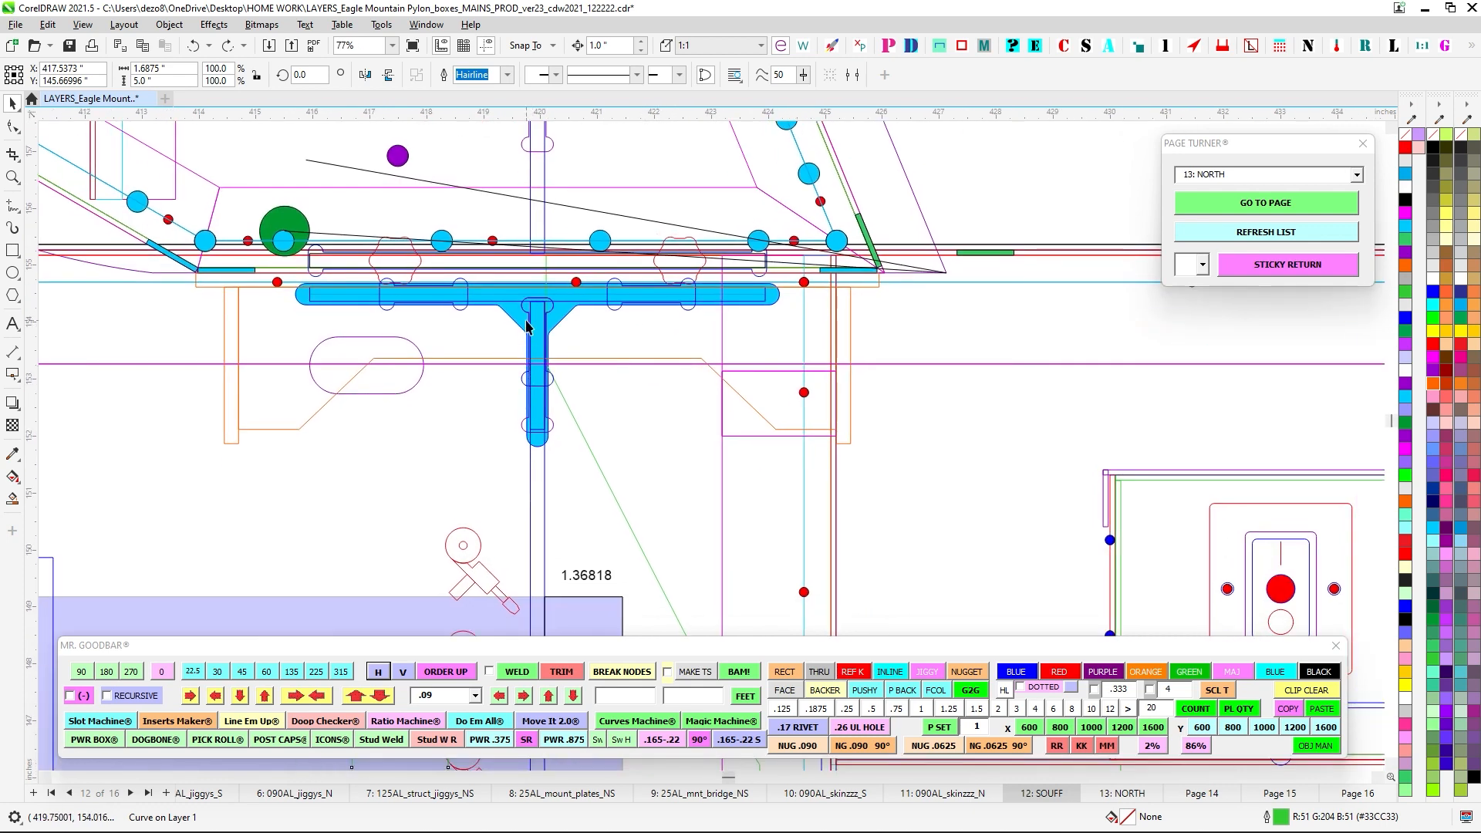
pyautogui.scroll(-2, 562, 274)
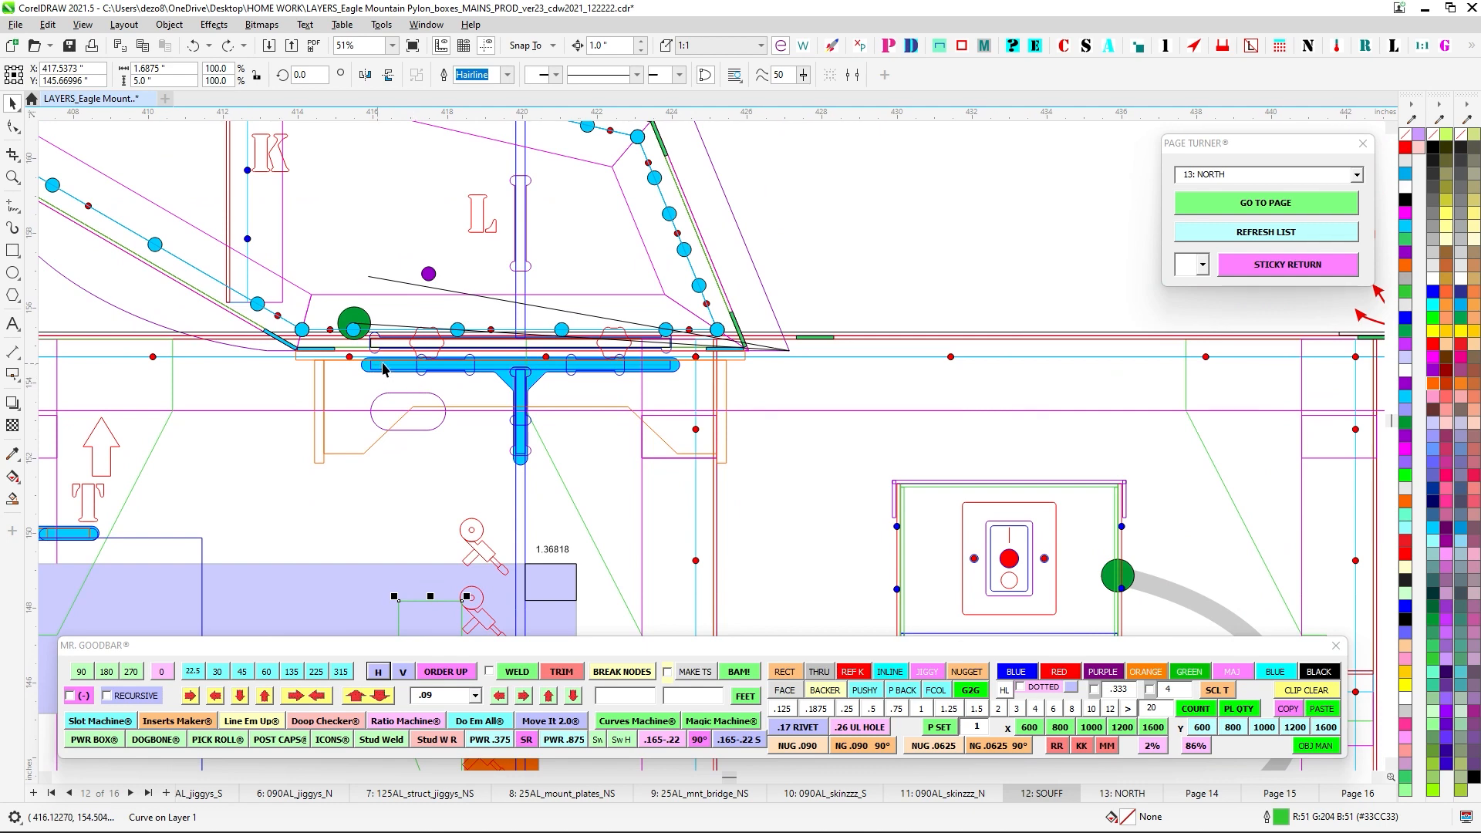
pyautogui.scroll(-2, 681, 380)
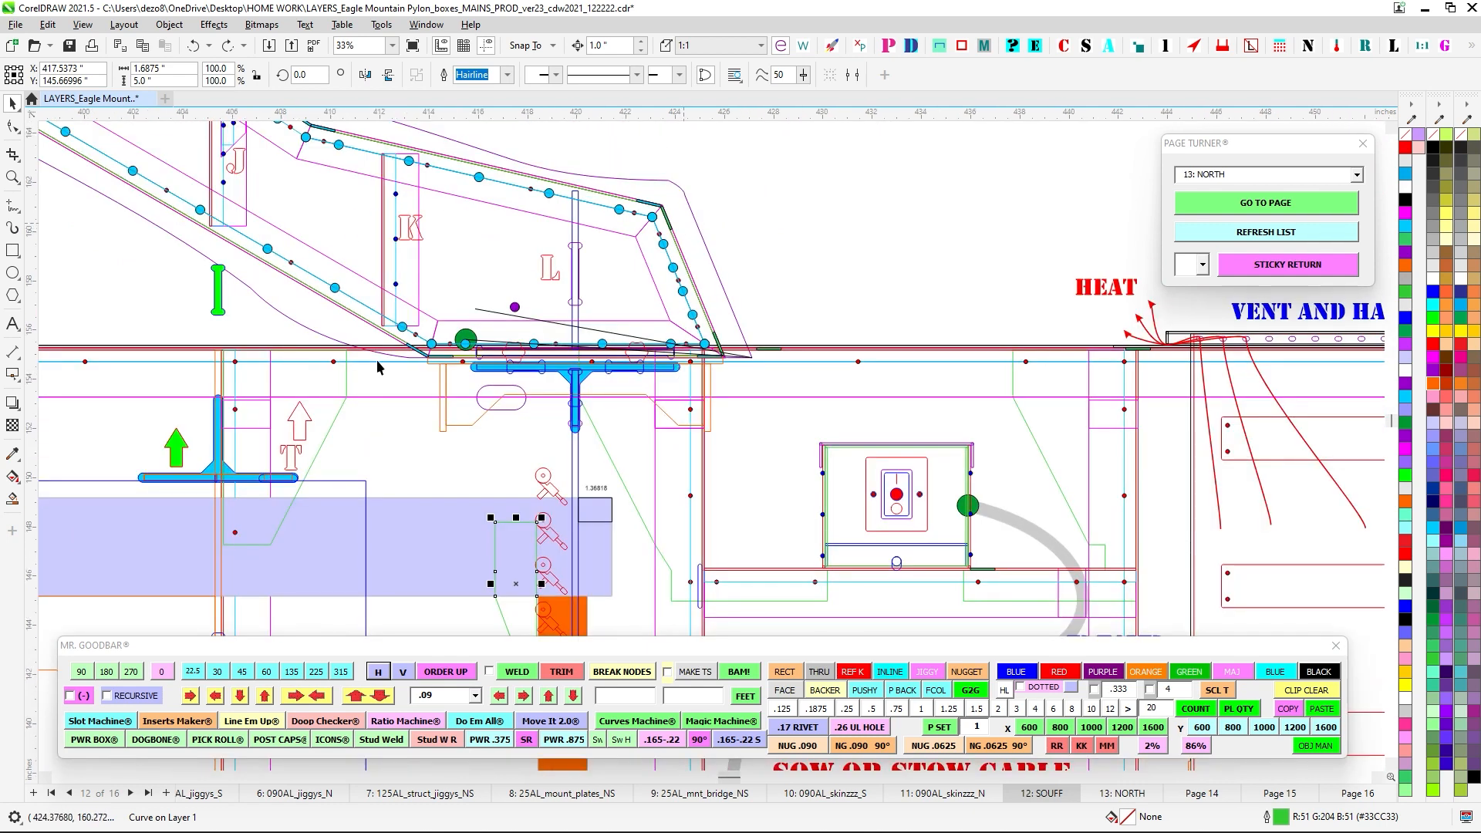
pyautogui.scroll(-3, 706, 344)
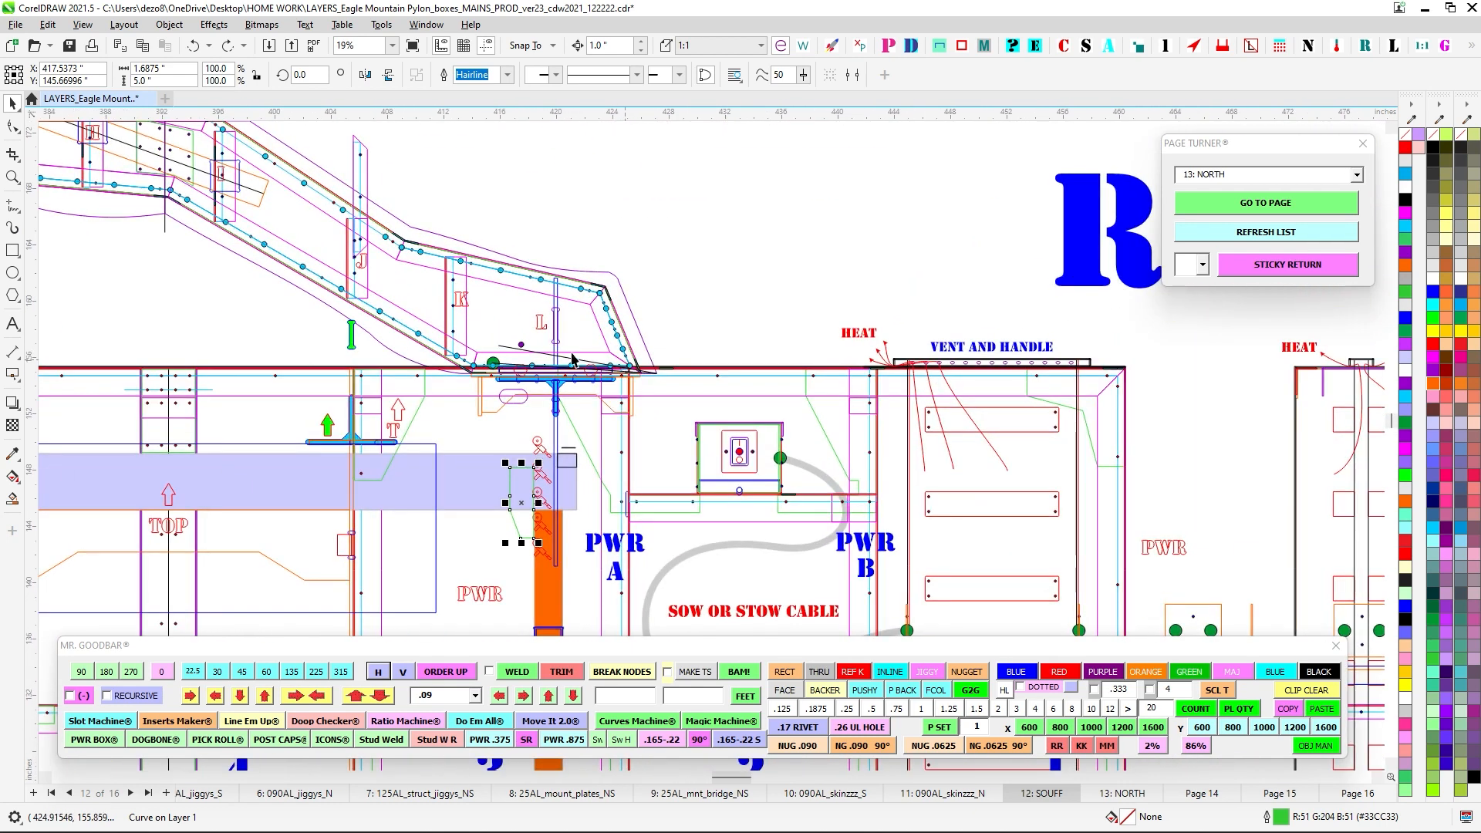
# Select the blue 5.0 by 0.25 inch plate on the bridge box side view beside the purple rivet gun and inspect its position.
pyautogui.scroll(-6, 656, 378)
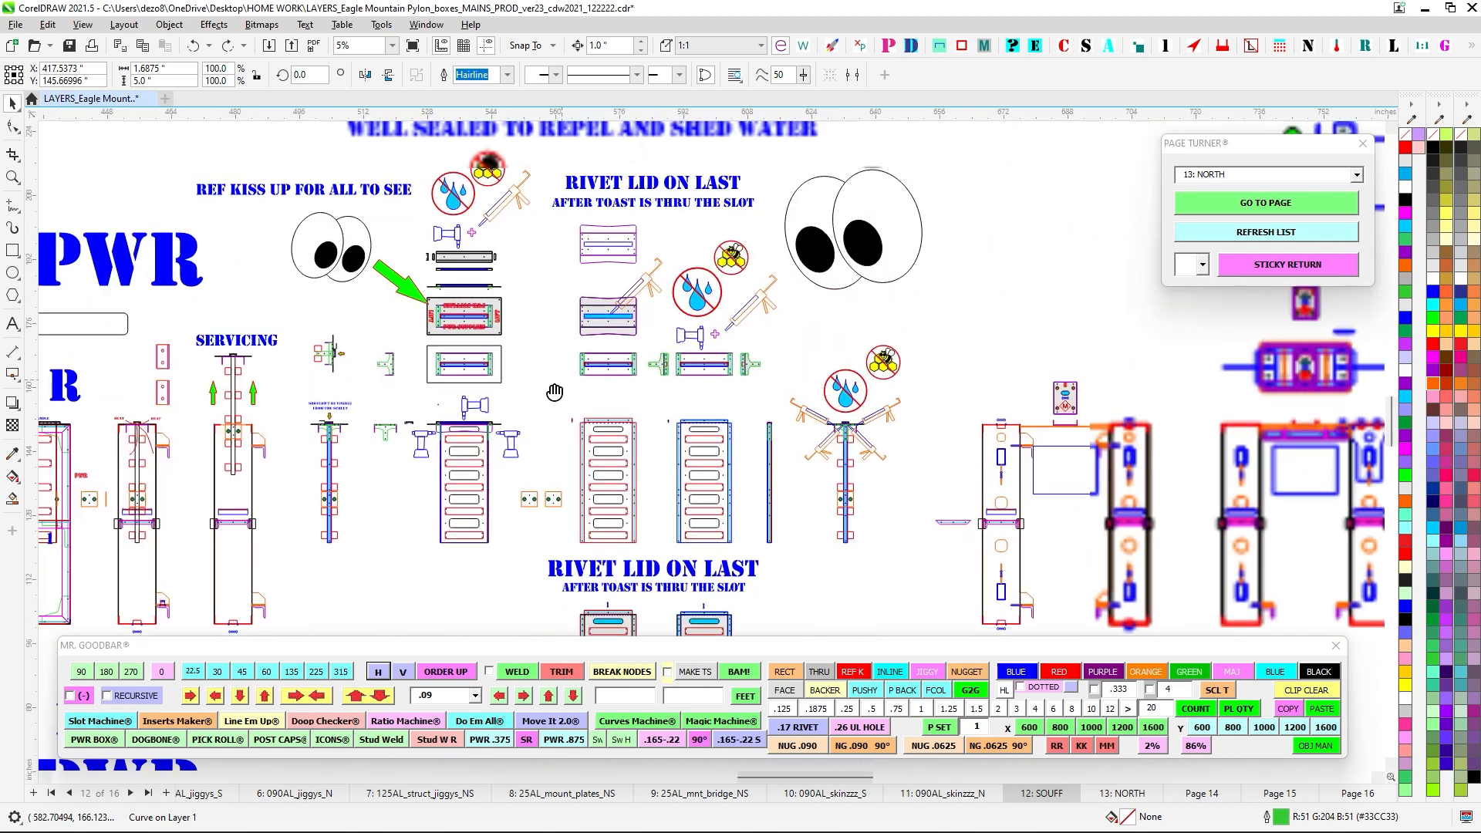
pyautogui.scroll(-1, 802, 378)
pyautogui.moveTo(918, 367); pyautogui.dragTo(545, 494)
pyautogui.scroll(4, 663, 251)
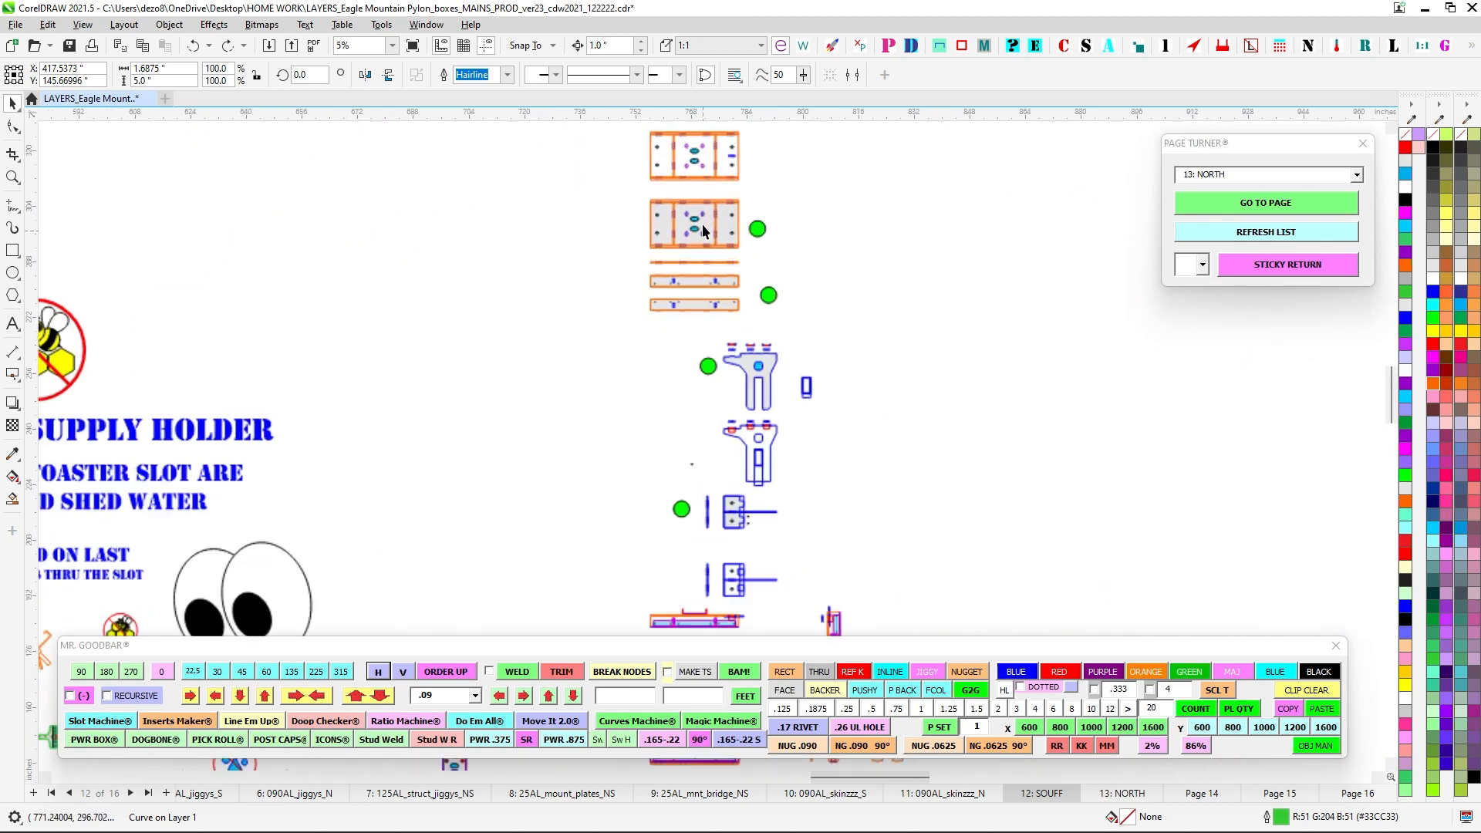
pyautogui.moveTo(704, 248); pyautogui.dragTo(741, 384)
pyautogui.scroll(4, 791, 148)
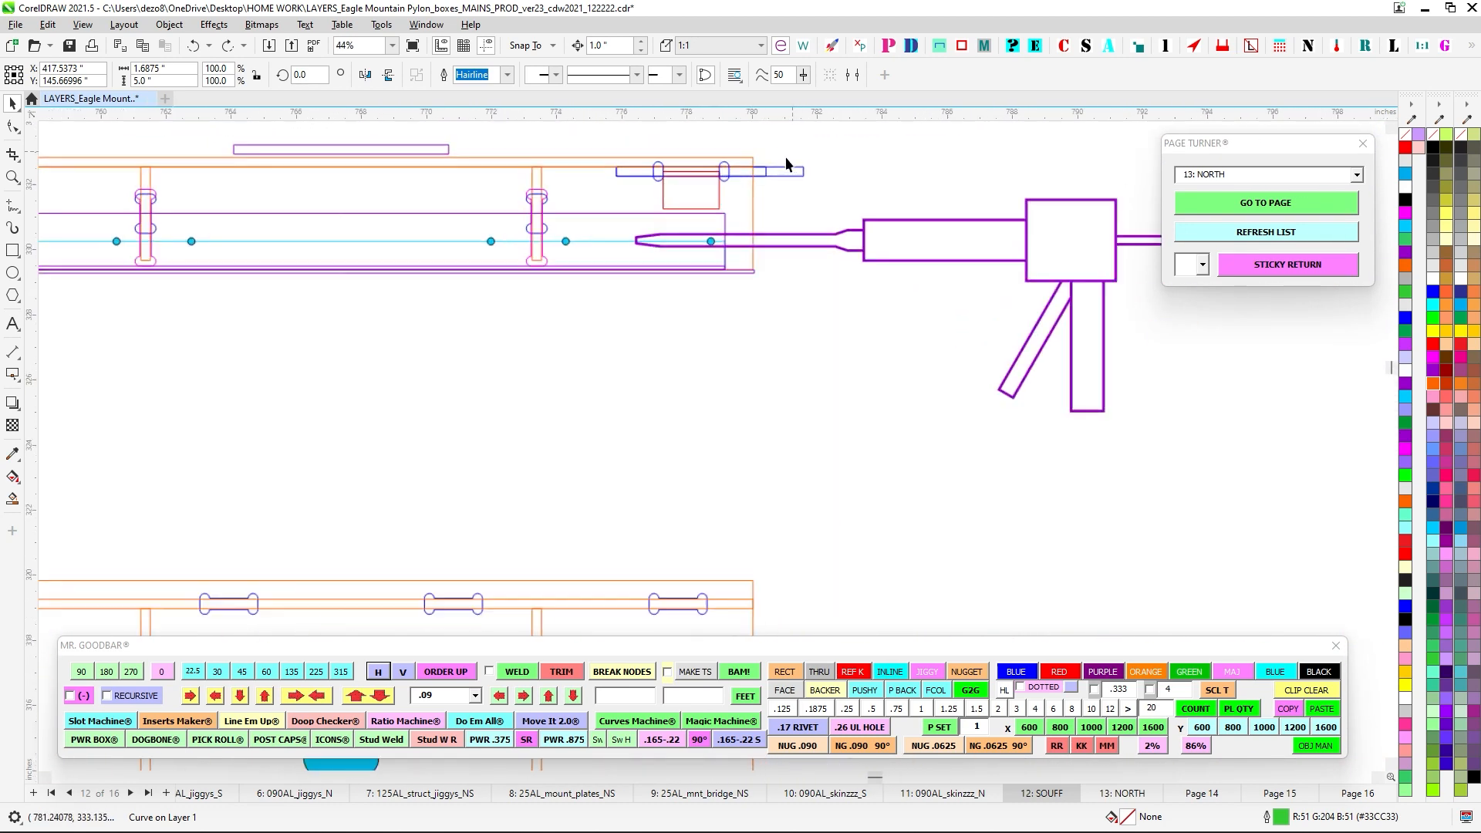
pyautogui.scroll(-1, 849, 192)
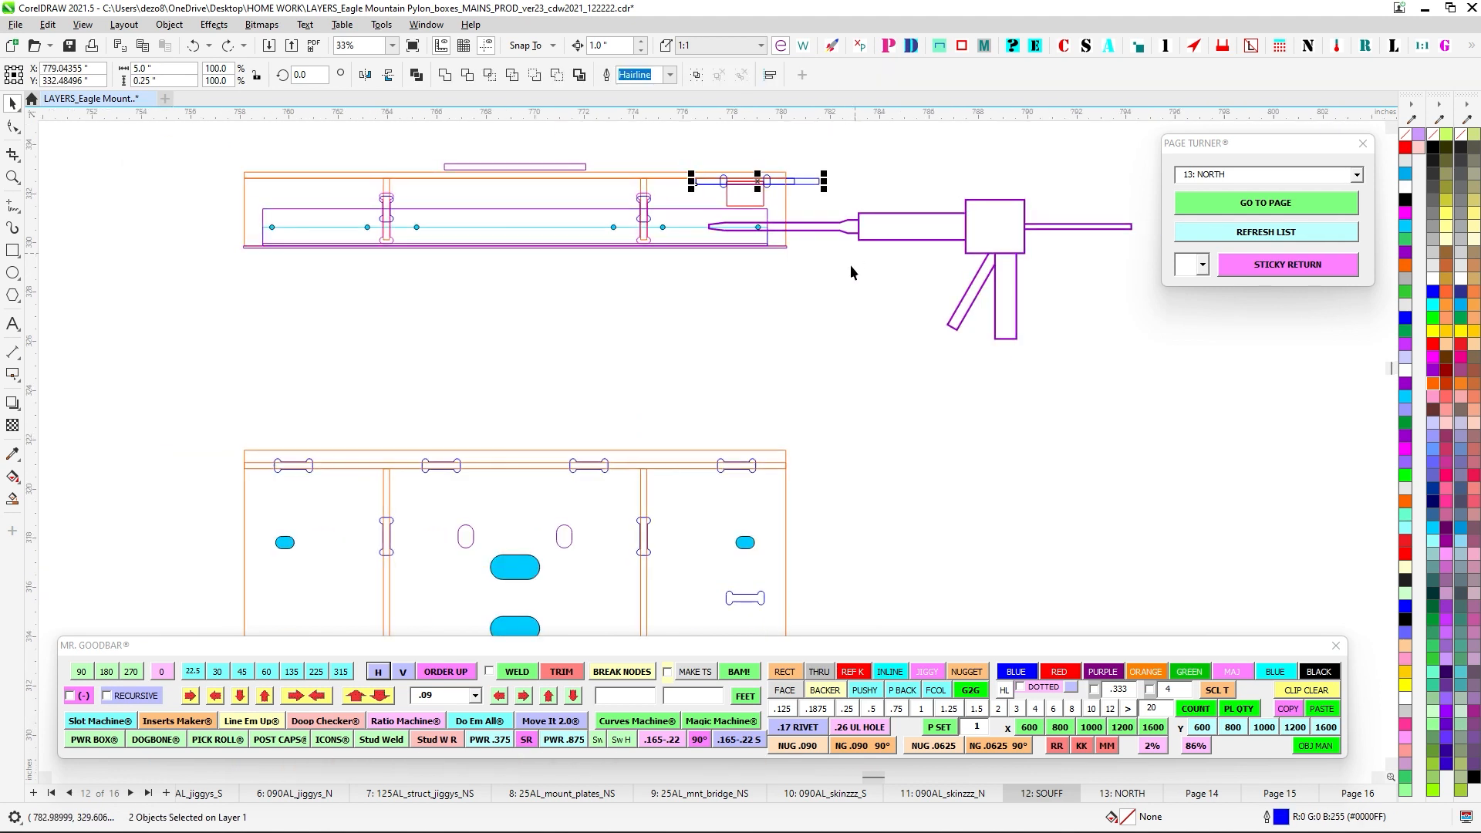
# Examine the bridge box face panels and select the central group of blue slots in the grey panel.
pyautogui.scroll(-1, 851, 265)
pyautogui.moveTo(850, 265); pyautogui.dragTo(862, 248)
pyautogui.moveTo(671, 372); pyautogui.dragTo(704, 224)
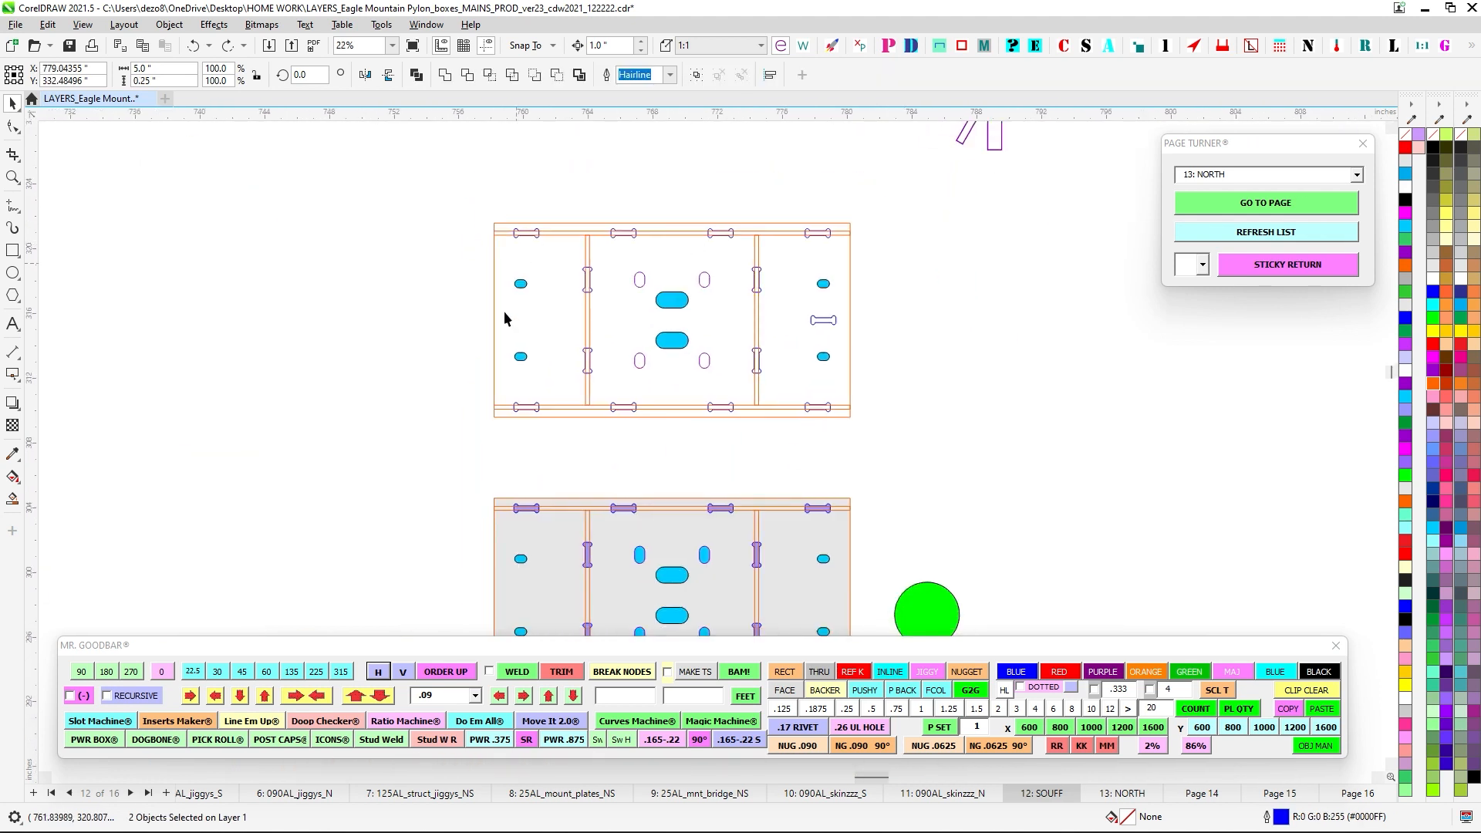
pyautogui.scroll(-1, 848, 326)
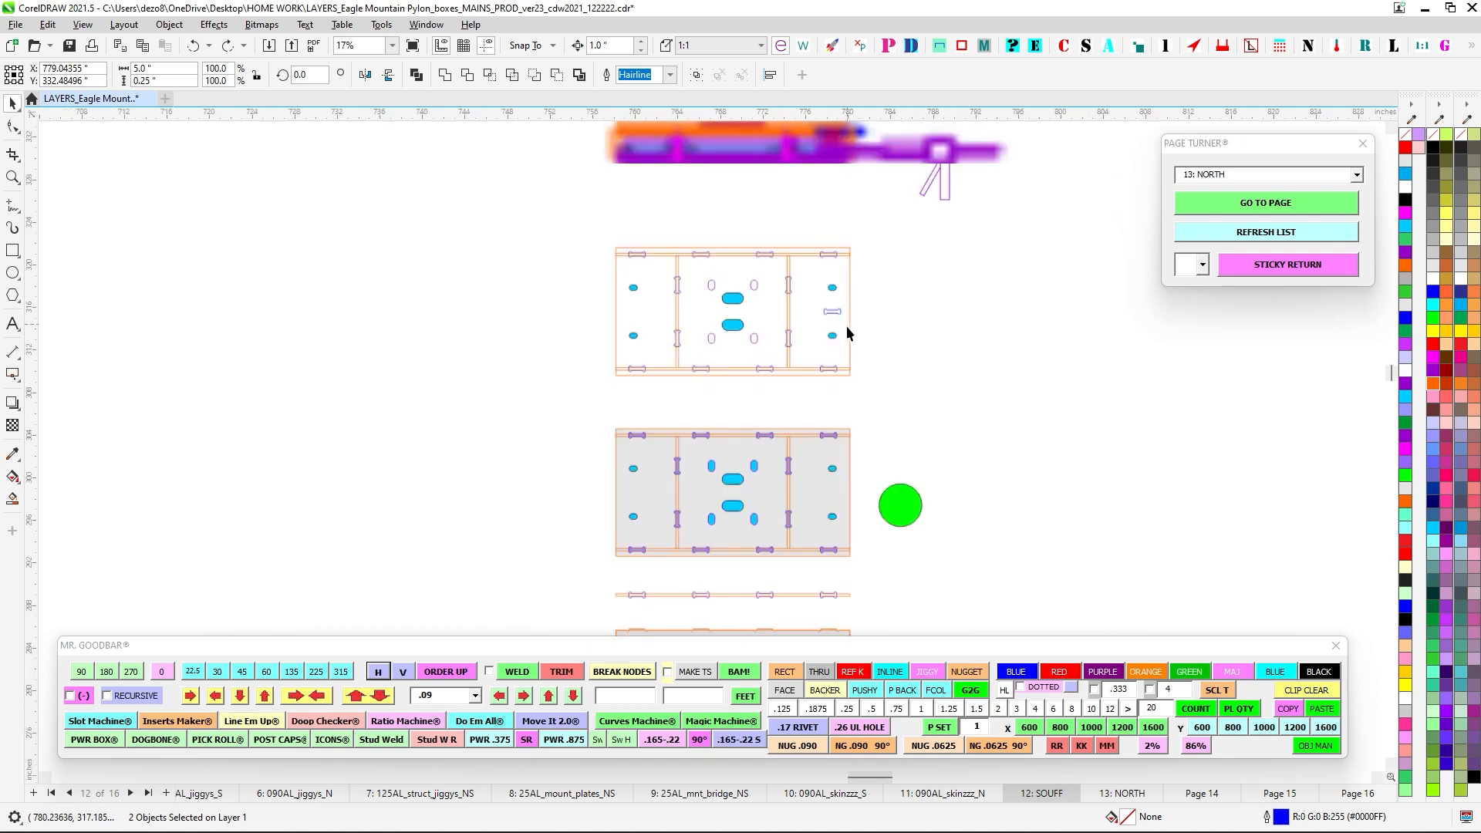
pyautogui.moveTo(780, 503); pyautogui.dragTo(734, 386)
pyautogui.scroll(1, 713, 381)
pyautogui.moveTo(739, 479); pyautogui.dragTo(740, 476)
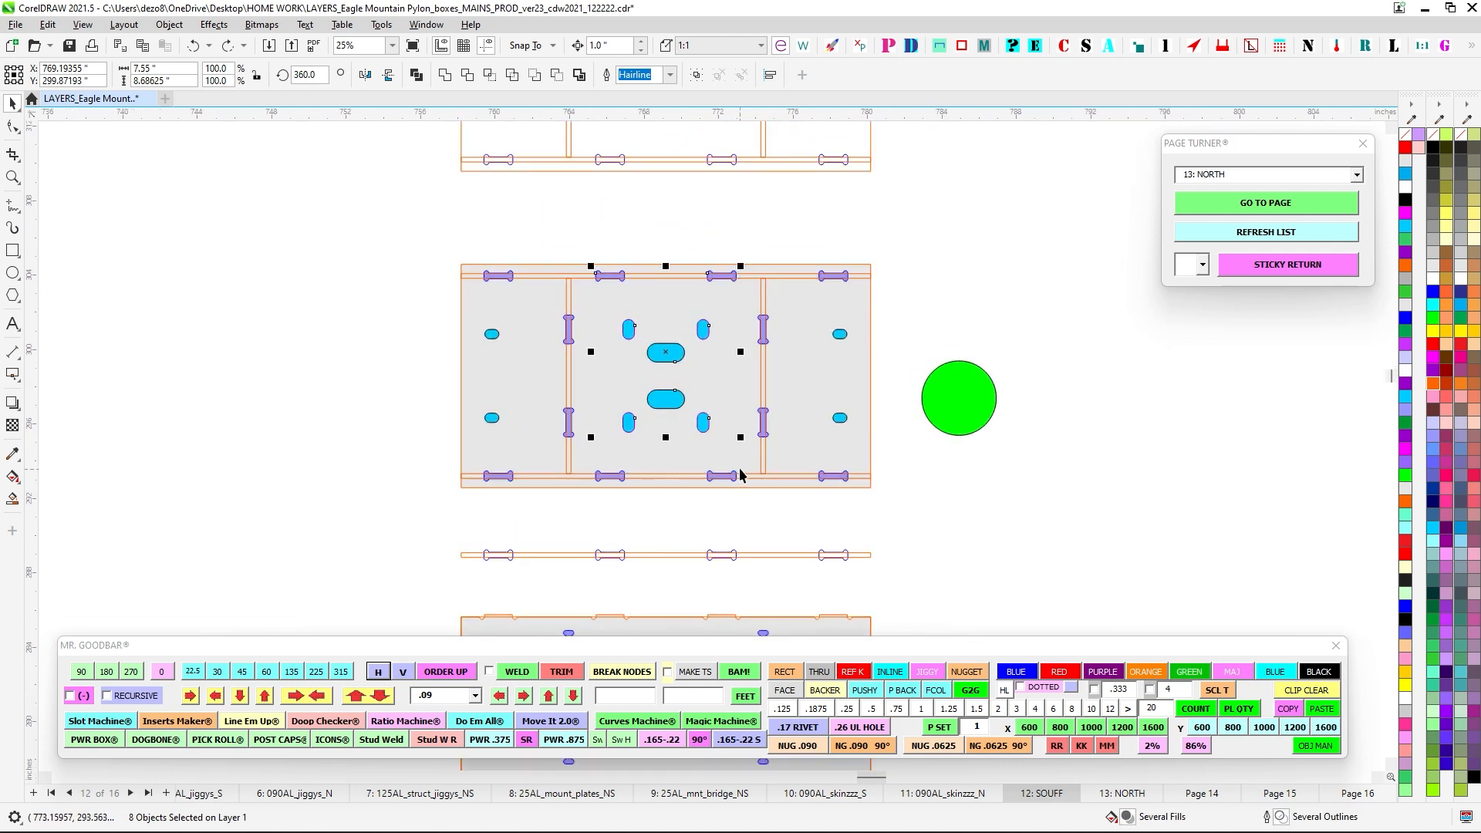
# Examine the long grey side strips below the face panel and how their edge tabs match the panel's dog-bone slots.
pyautogui.scroll(-2, 772, 347)
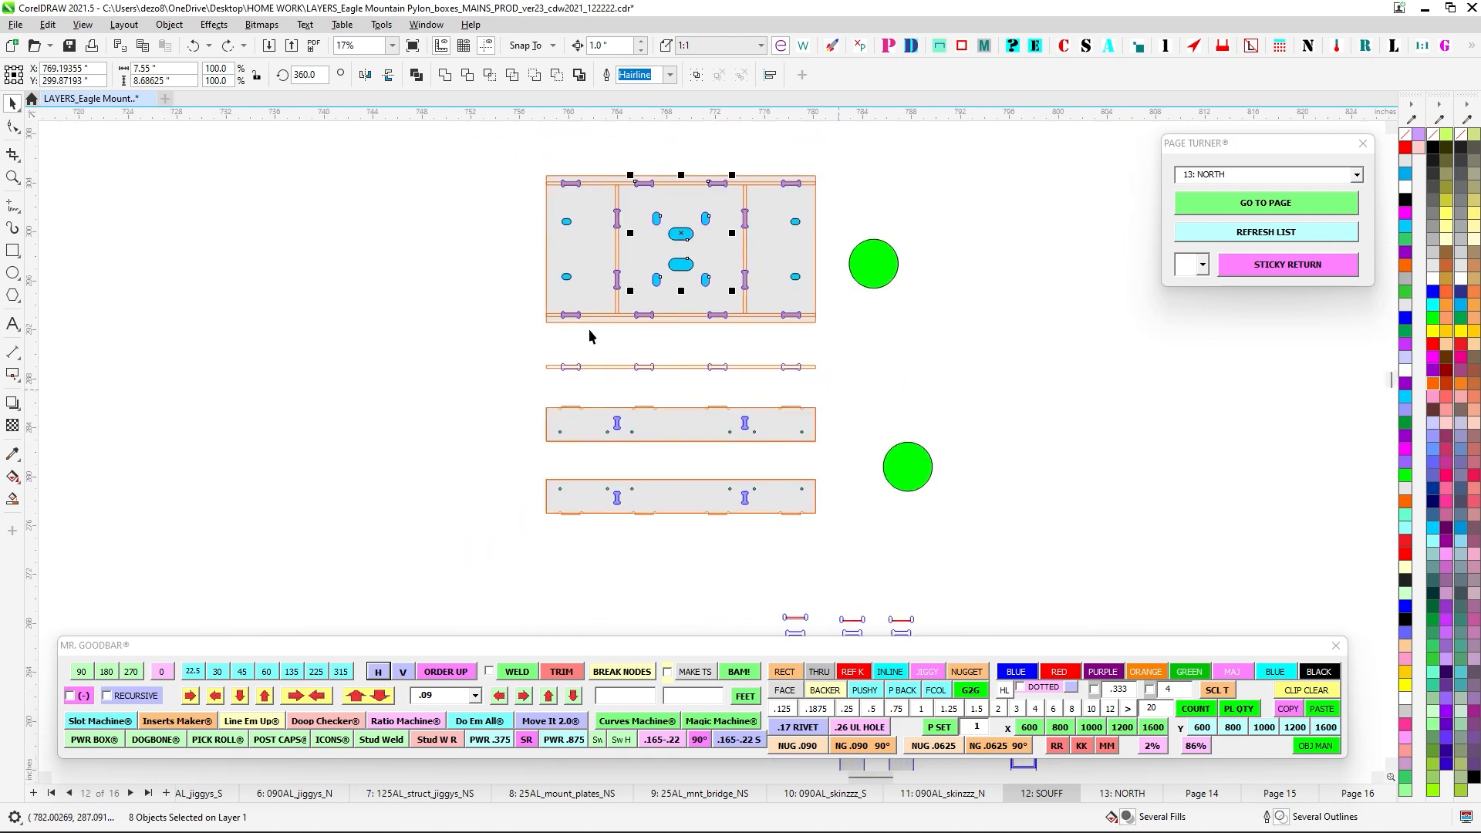
pyautogui.scroll(3, 739, 356)
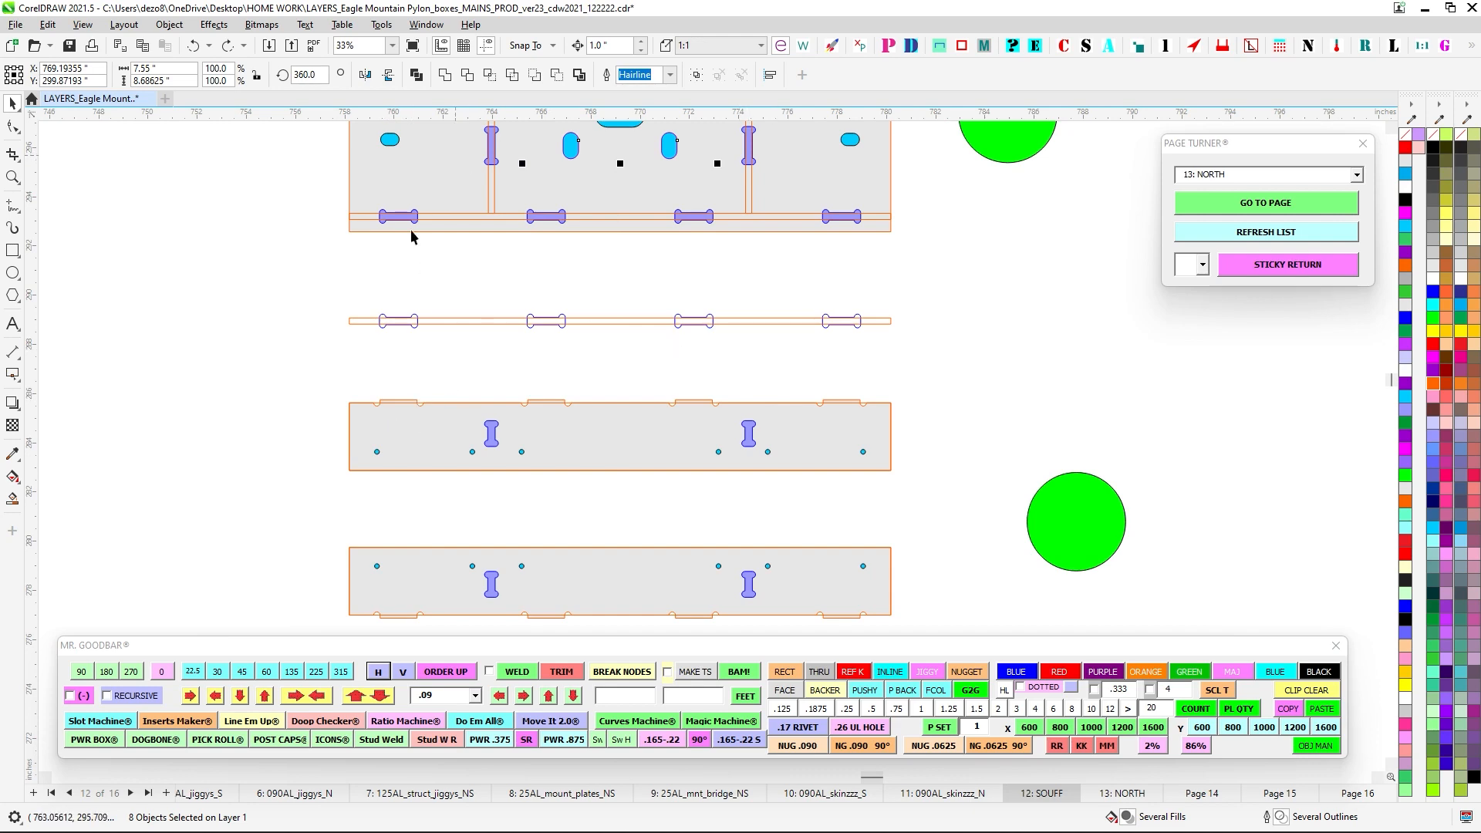
pyautogui.scroll(-2, 665, 395)
pyautogui.moveTo(760, 471); pyautogui.dragTo(499, 274)
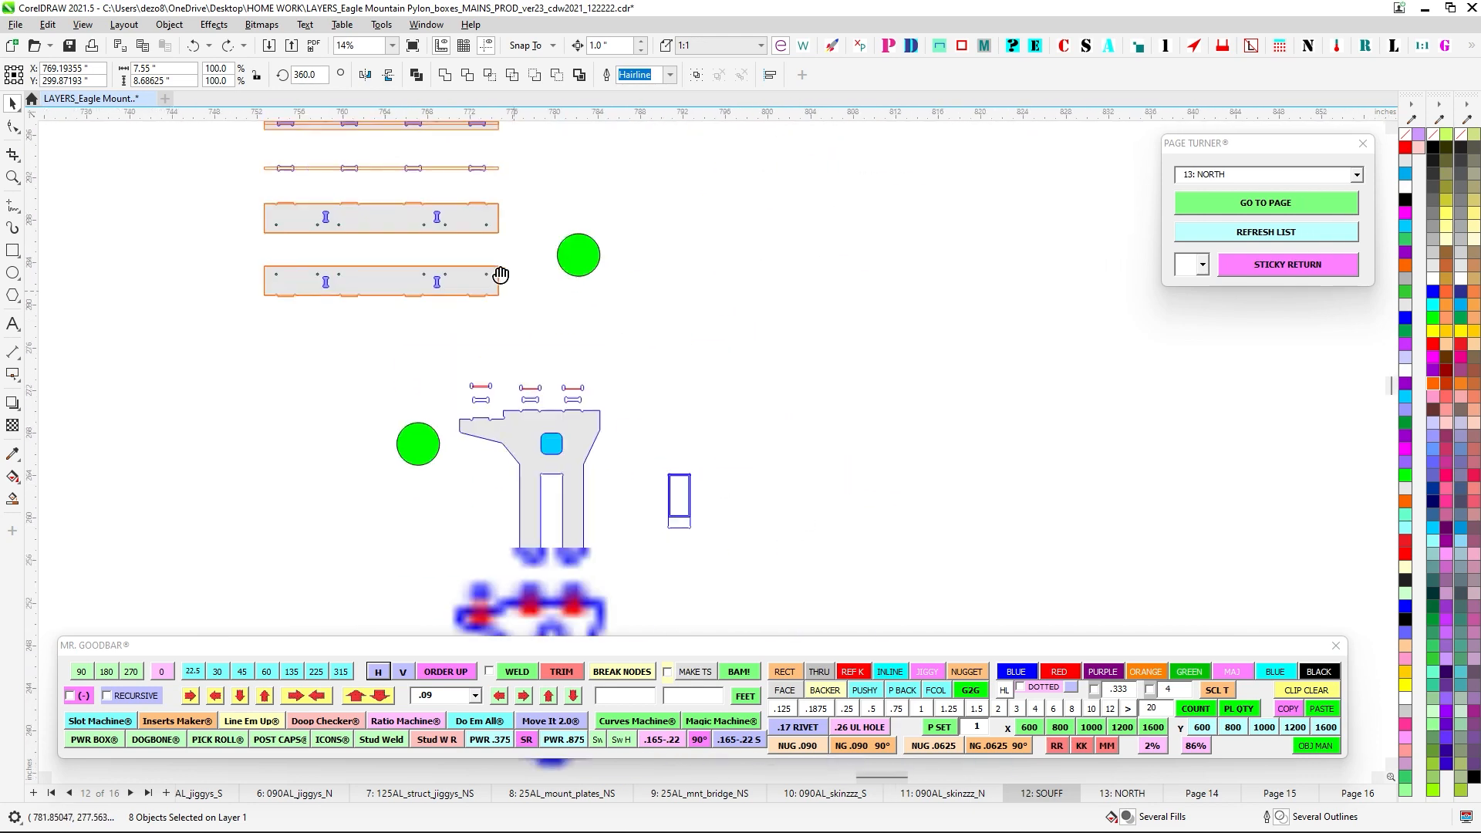
# Examine the two grey notched rib plates beside the orange rib outline with its dog-bone tabs.
pyautogui.moveTo(723, 571); pyautogui.dragTo(744, 222)
pyautogui.moveTo(679, 498); pyautogui.dragTo(924, 213)
pyautogui.scroll(-2, 924, 213)
pyautogui.moveTo(913, 427); pyautogui.dragTo(748, 316)
pyautogui.scroll(4, 825, 341)
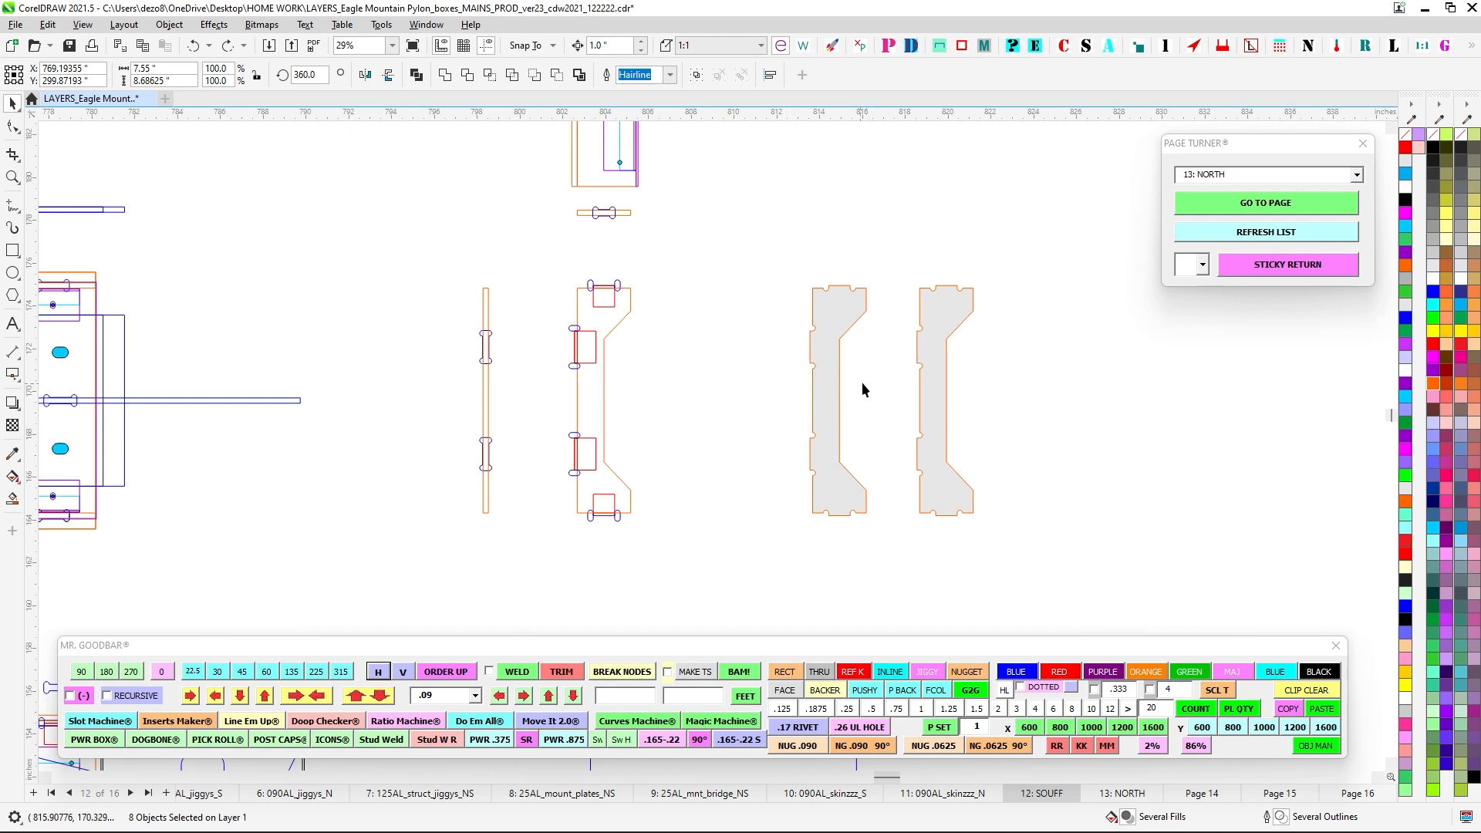
pyautogui.scroll(-1, 861, 382)
pyautogui.scroll(-1, 571, 366)
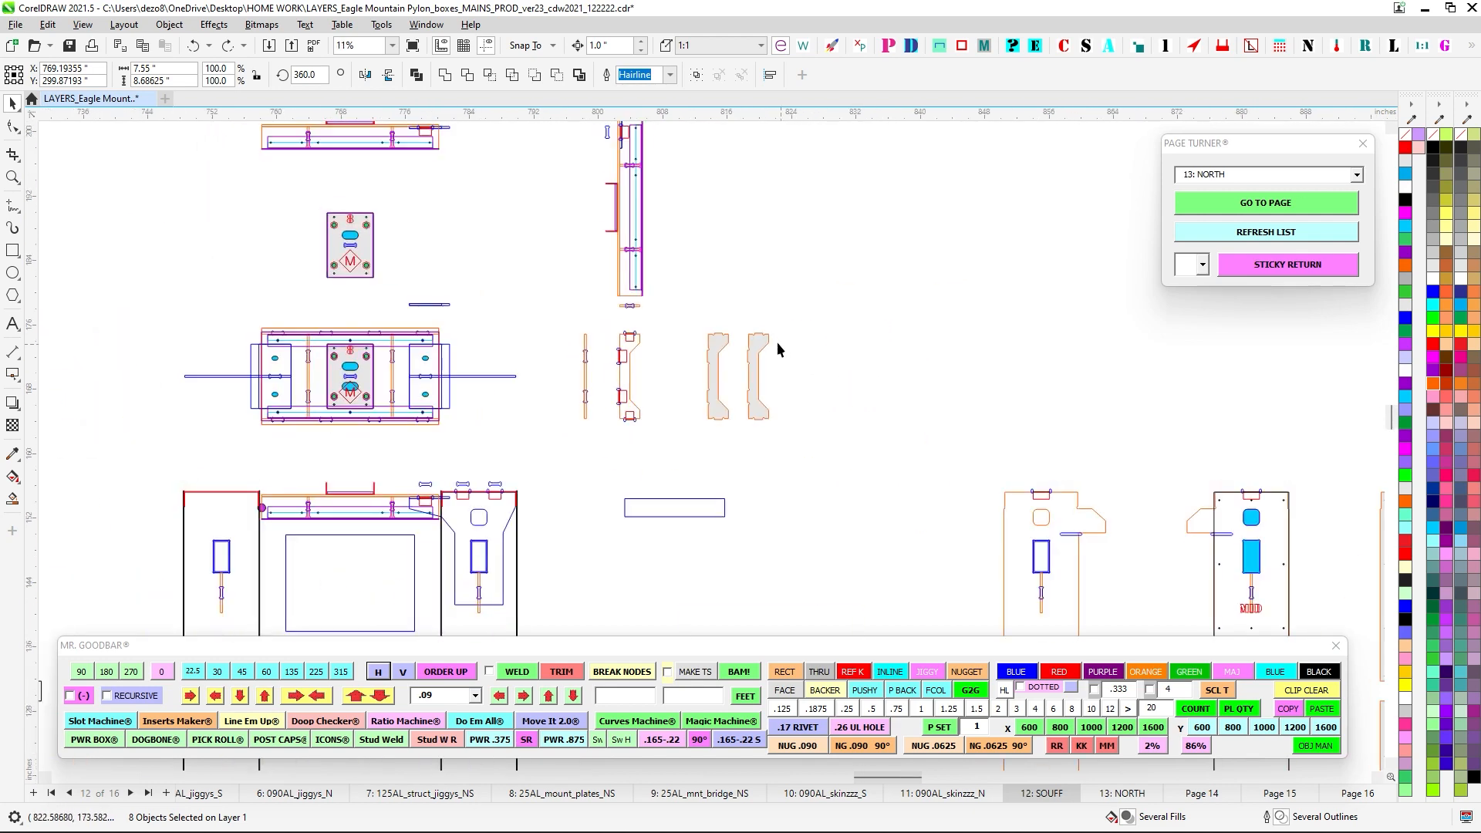
# Return to the arm mounting area of the main assembly and undo one more sideways move of the green bracket outline.
pyautogui.scroll(-2, 547, 389)
pyautogui.moveTo(545, 433); pyautogui.dragTo(1261, 289)
pyautogui.scroll(-2, 747, 405)
pyautogui.moveTo(547, 506); pyautogui.dragTo(1375, 355)
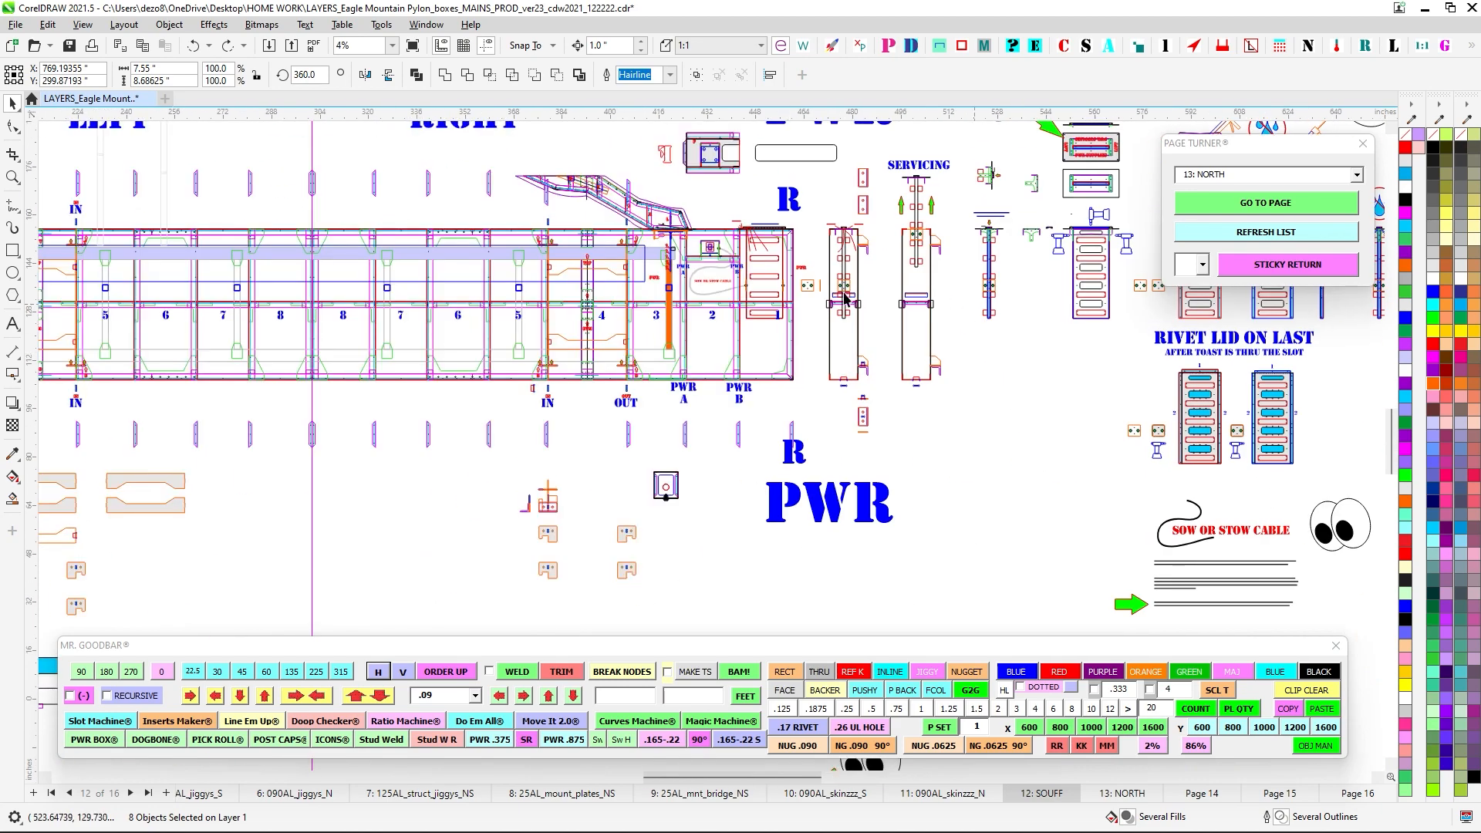
pyautogui.moveTo(720, 281); pyautogui.dragTo(1085, 284)
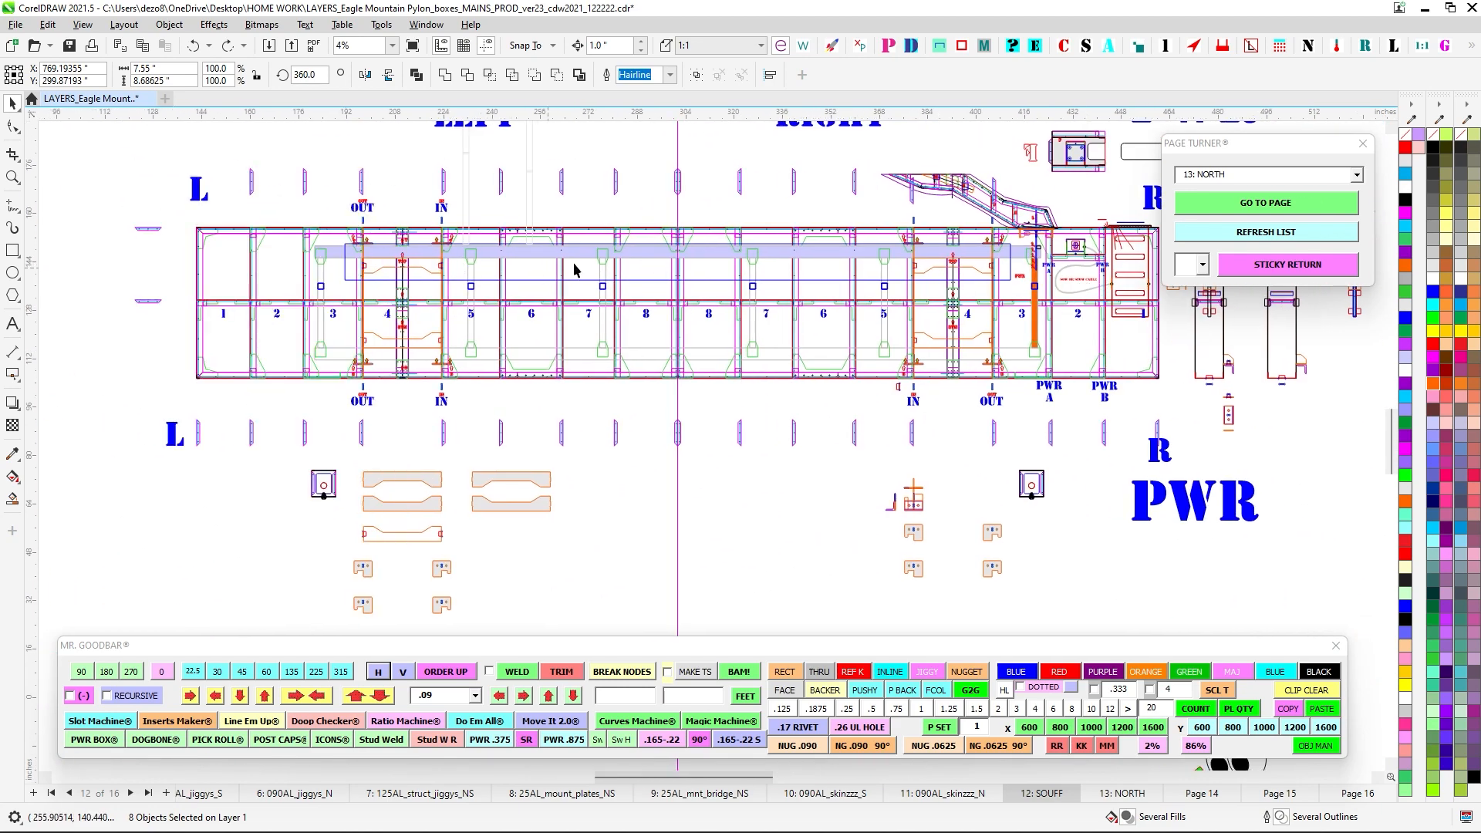
pyautogui.moveTo(574, 269); pyautogui.dragTo(461, 344)
pyautogui.scroll(7, 919, 297)
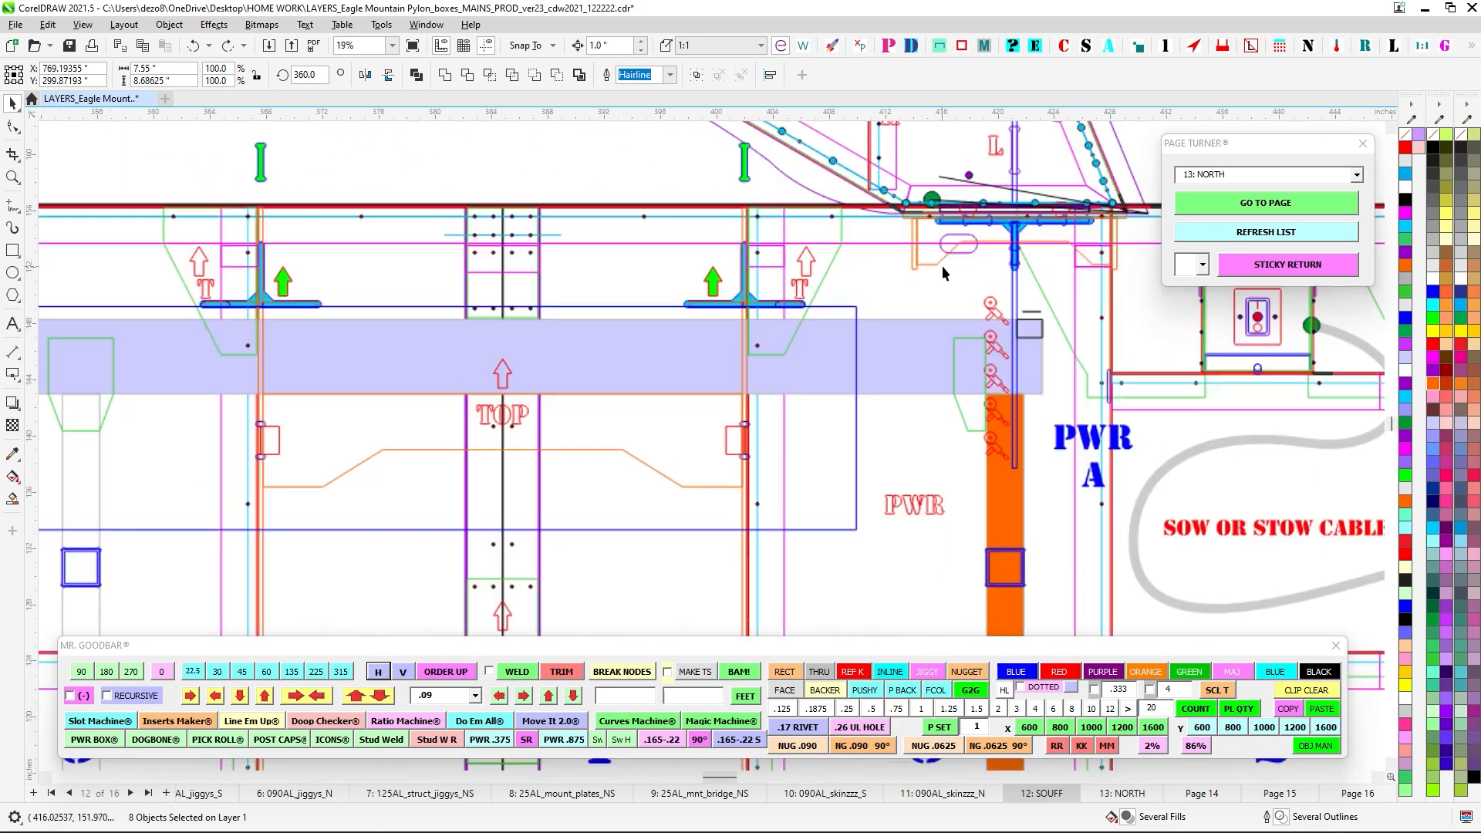
pyautogui.hotkey('ctrl', 'z')
# Inspect the bridge box beneath arm section L by selecting its narrow orange side rectangle and the purple rounded cable slot.
pyautogui.moveTo(964, 259); pyautogui.dragTo(511, 330)
pyautogui.scroll(-1, 528, 318)
pyautogui.scroll(2, 506, 305)
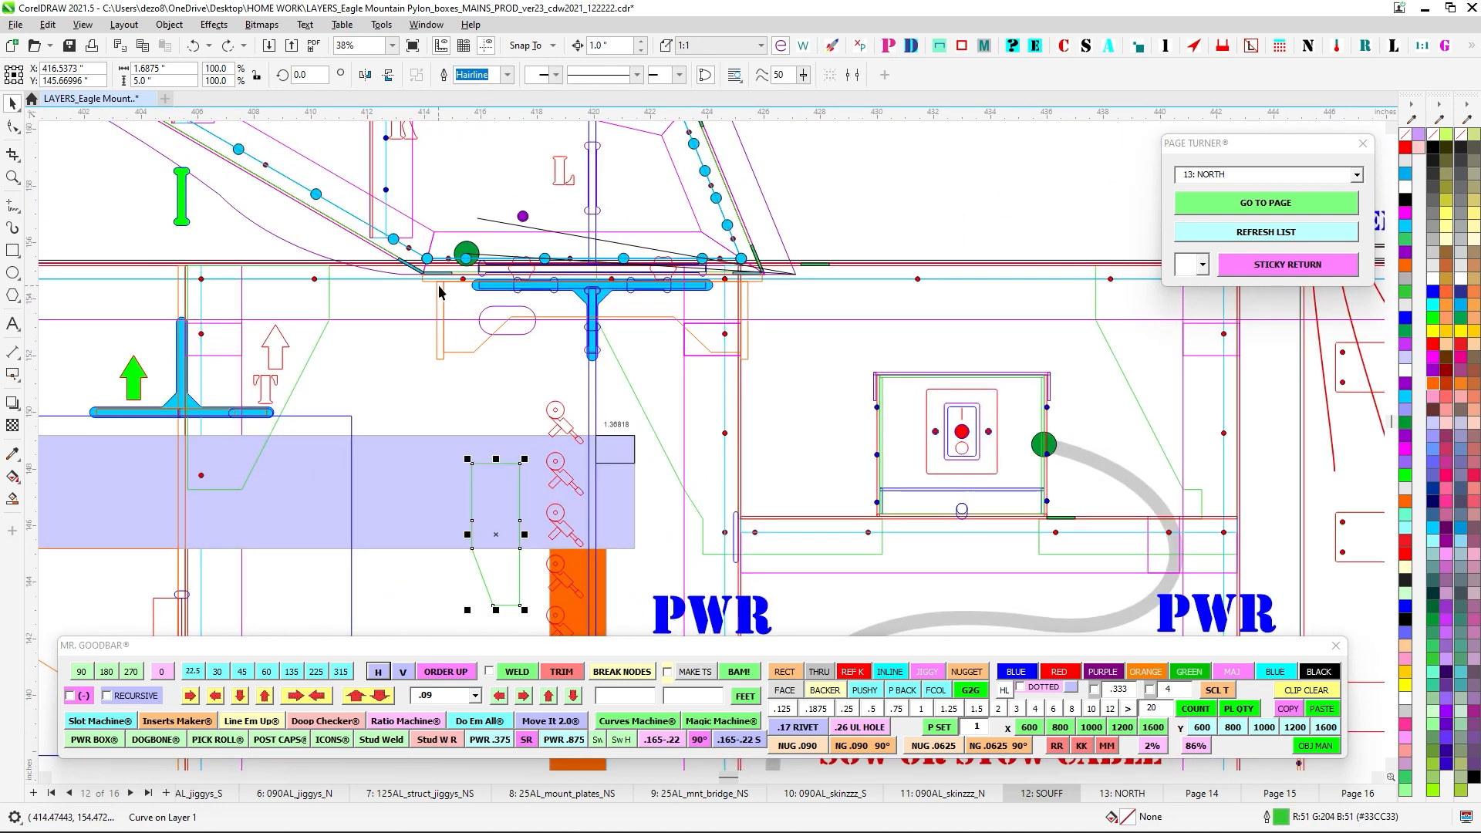
pyautogui.click(441, 296)
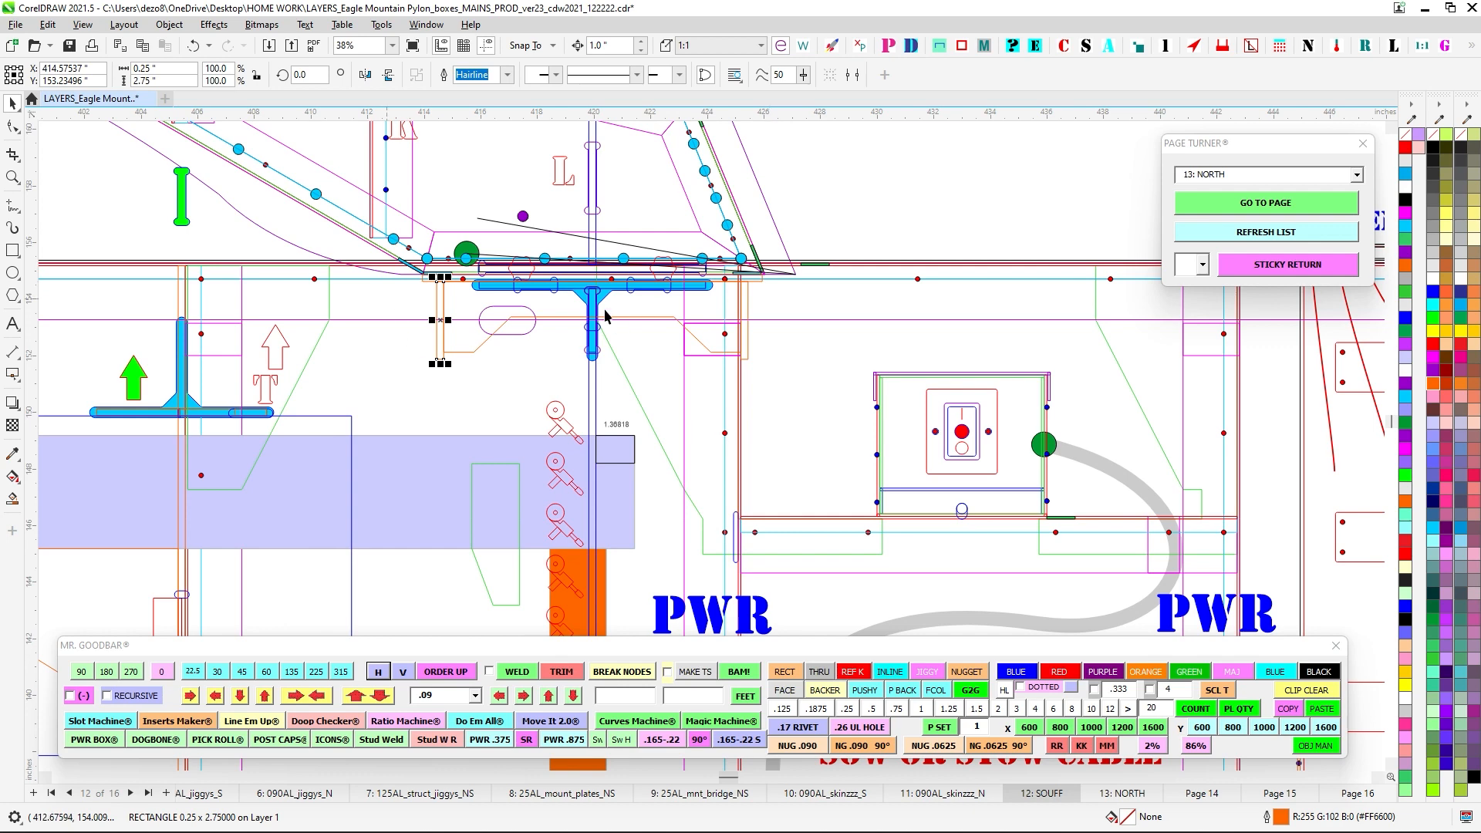
pyautogui.scroll(-2, 484, 332)
pyautogui.scroll(2, 490, 331)
pyautogui.moveTo(512, 321); pyautogui.dragTo(377, 298)
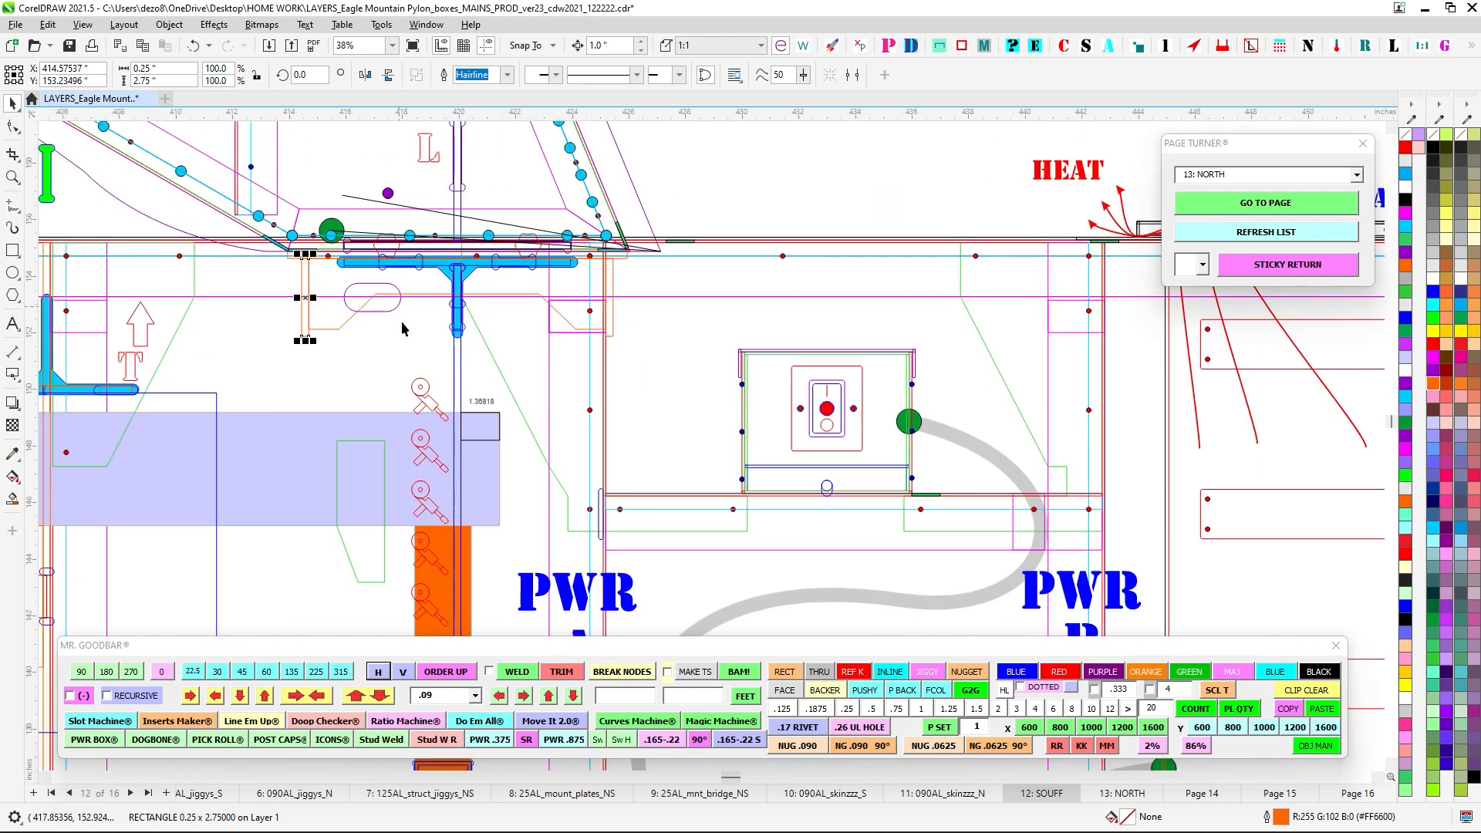
pyautogui.click(395, 311)
pyautogui.scroll(-1, 382, 308)
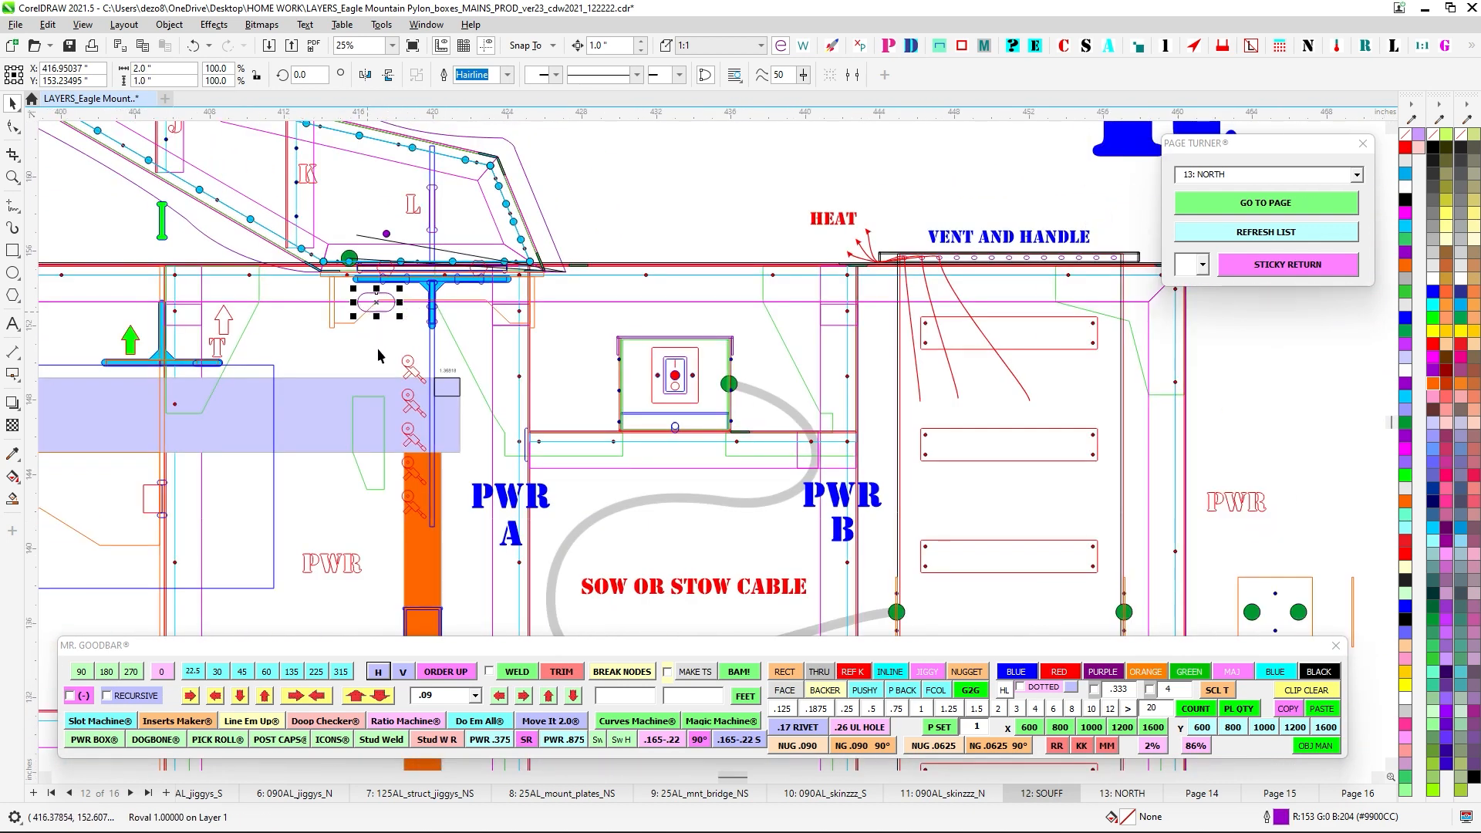
# Remove the fill from the 240 by 4 inch lavender rectangle and the vertical orange bar in bay 3.
pyautogui.scroll(-1, 601, 360)
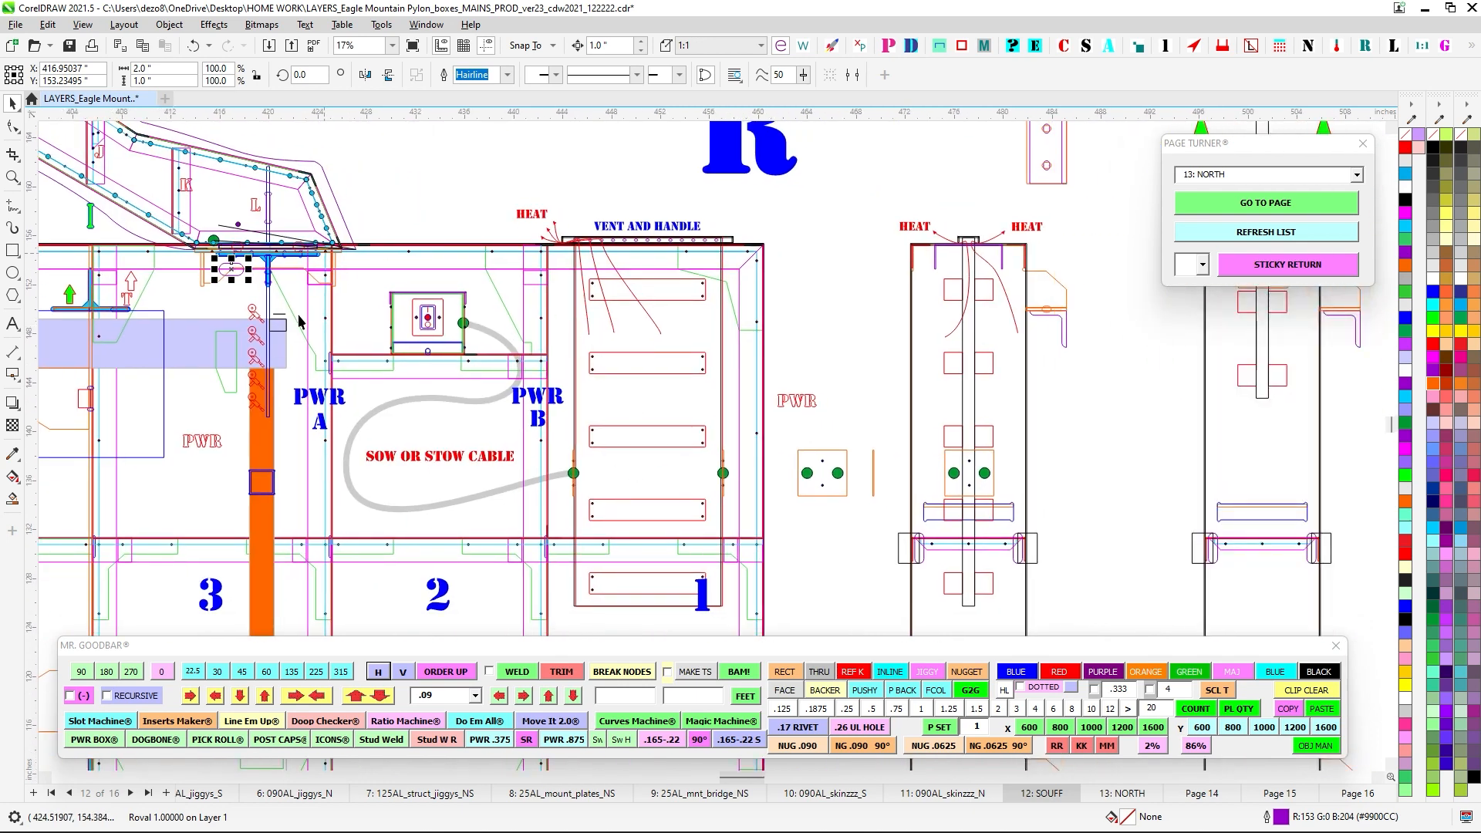
pyautogui.scroll(-2, 664, 332)
pyautogui.click(645, 347)
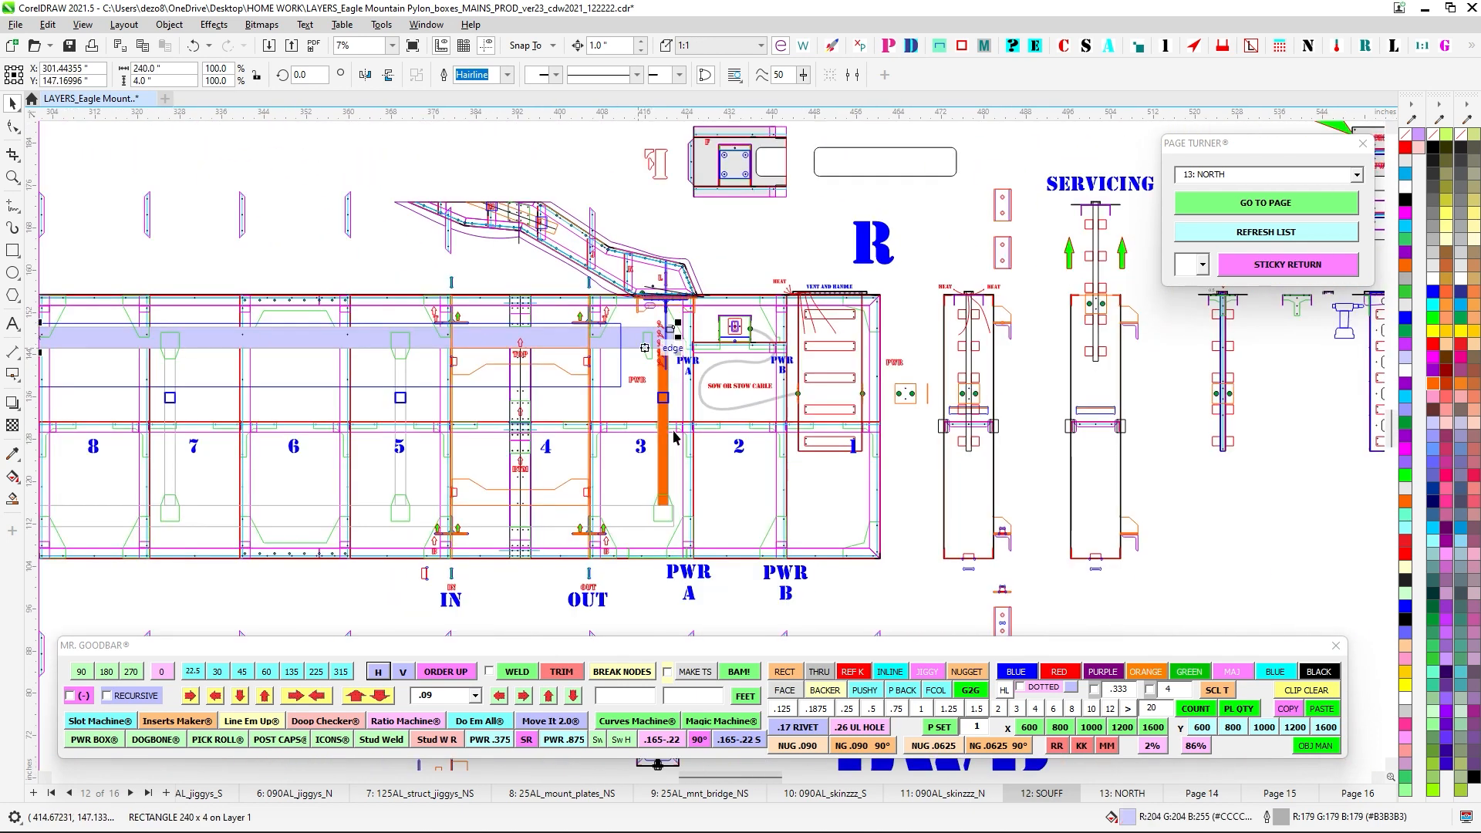
pyautogui.keyDown('shift'); pyautogui.click(668, 455); pyautogui.keyUp('shift')
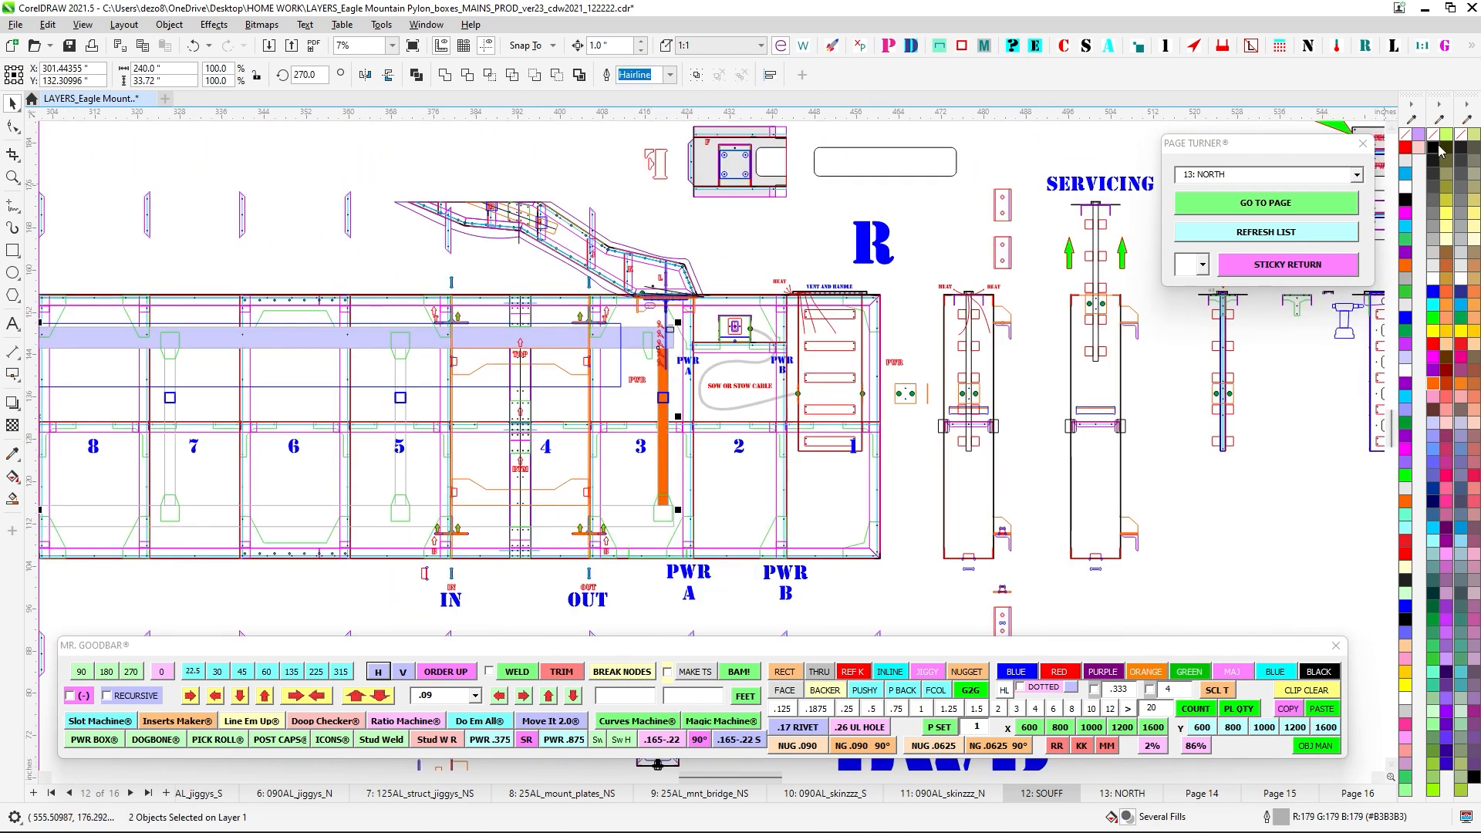
pyautogui.scroll(3, 654, 303)
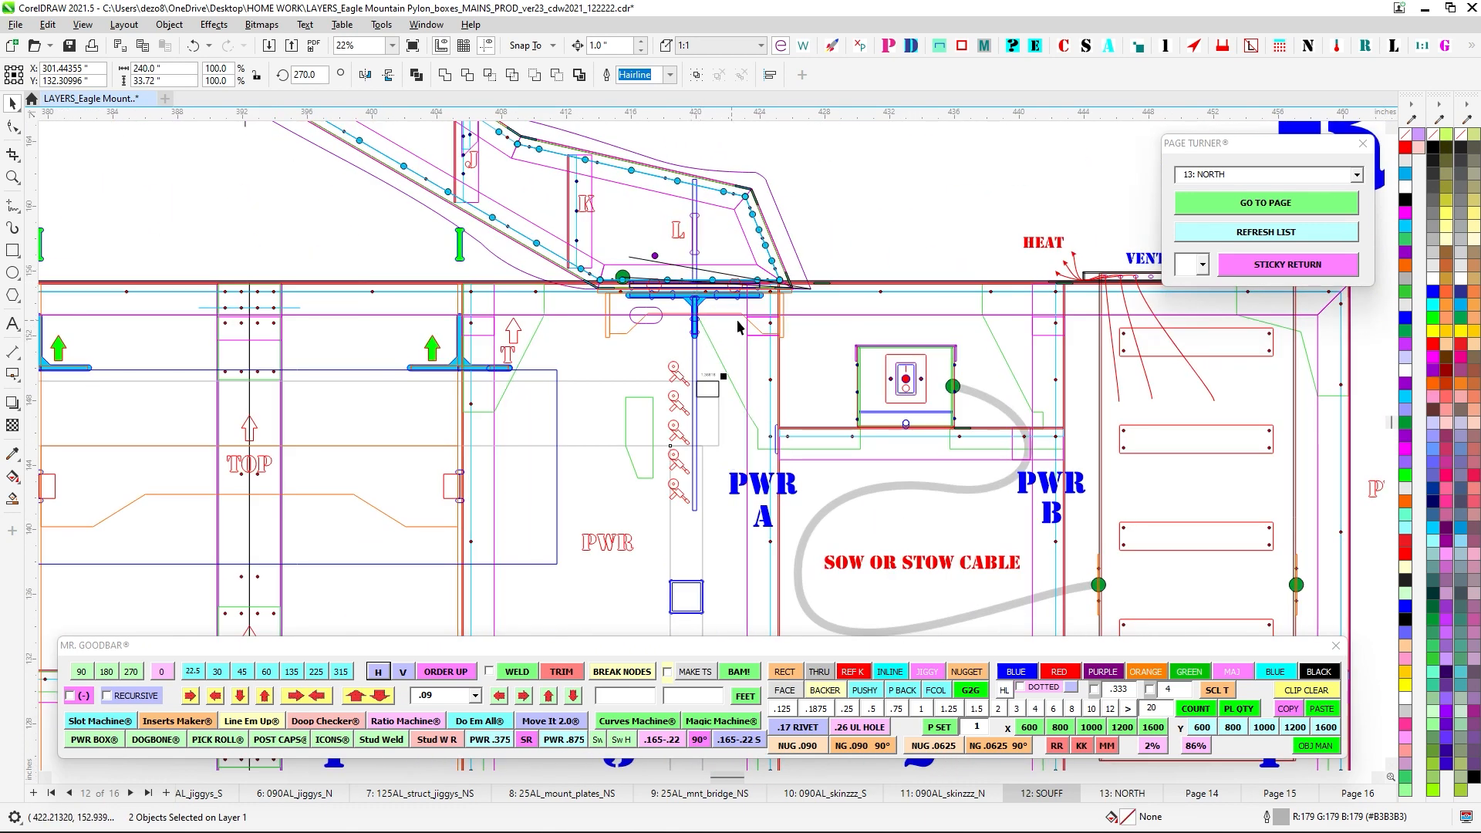
# Examine the bracket, upright and PWR A and PWR B bays at the right end of the frame.
pyautogui.scroll(-1, 738, 326)
pyautogui.scroll(2, 733, 331)
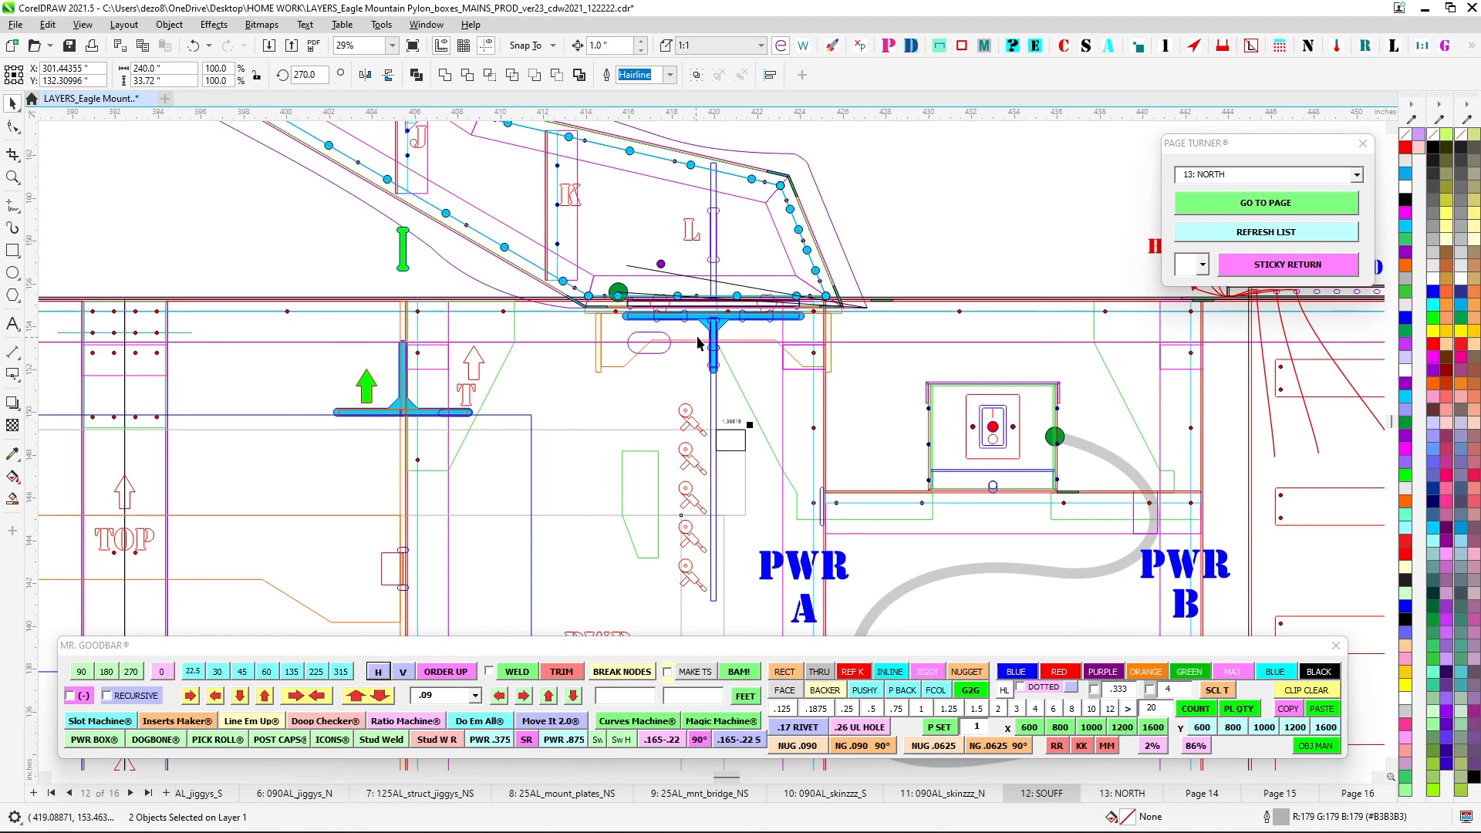
pyautogui.scroll(-4, 698, 342)
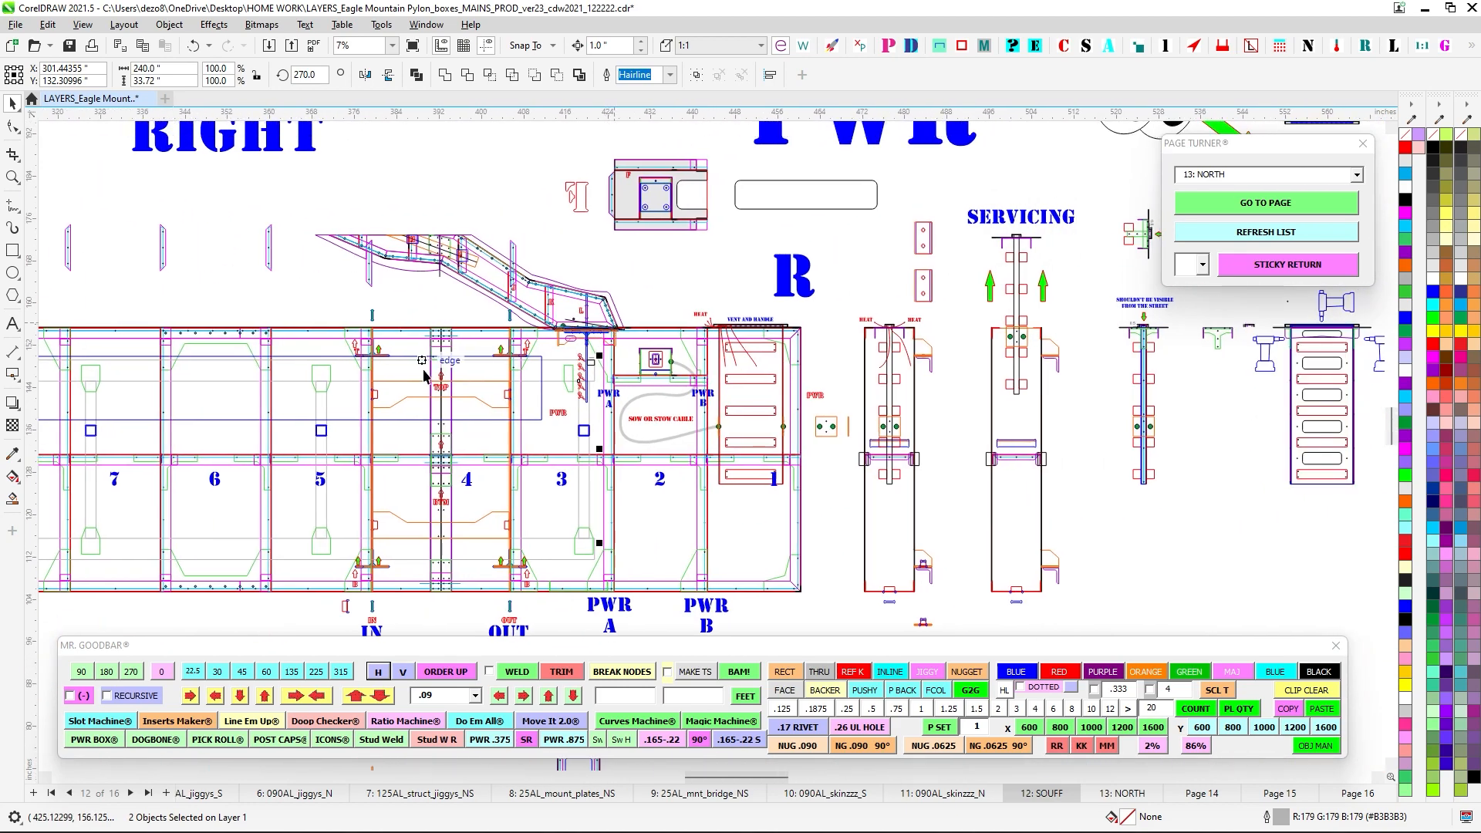
pyautogui.scroll(1, 424, 375)
pyautogui.scroll(-1, 668, 318)
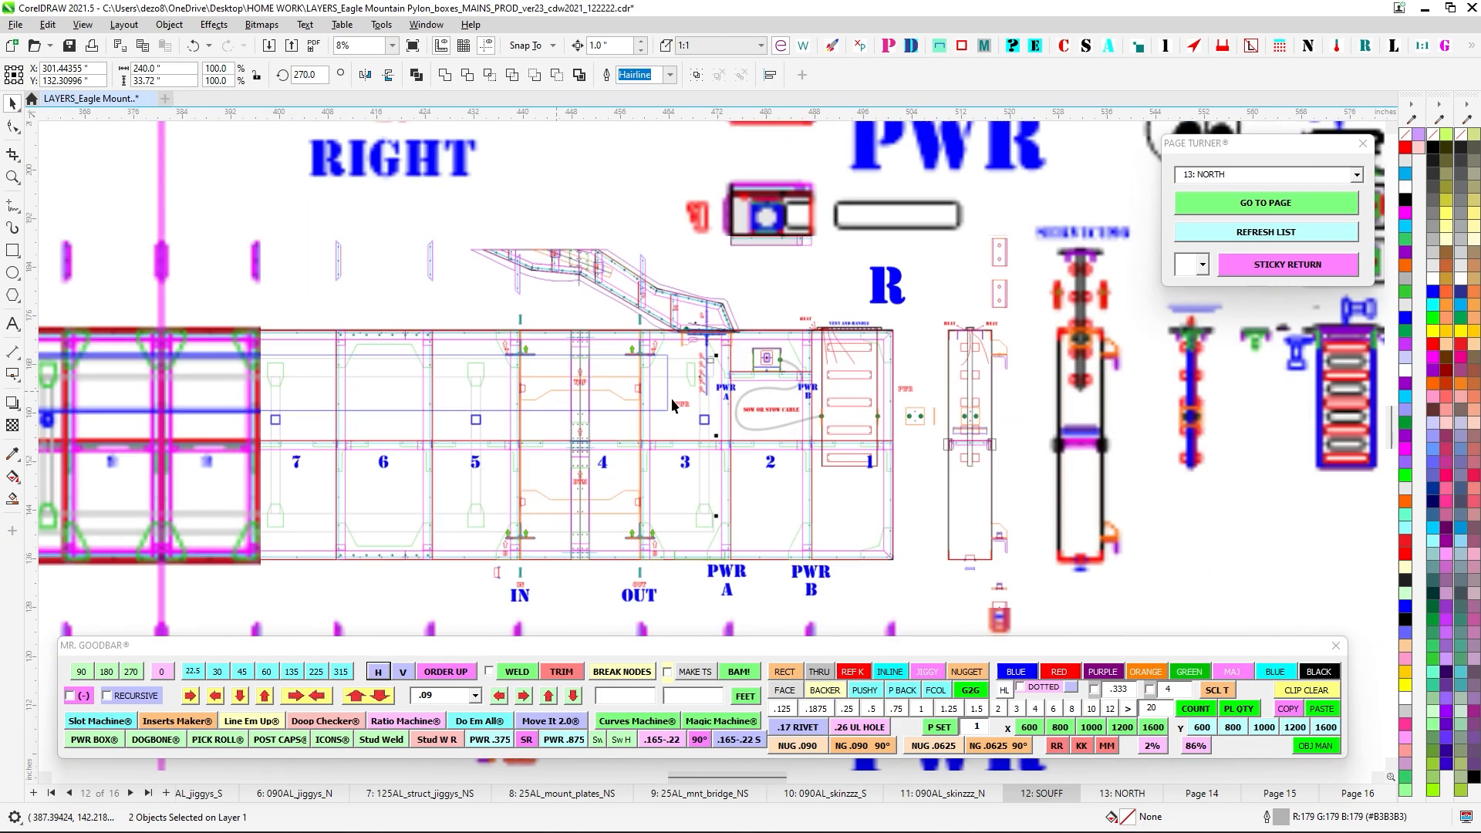
pyautogui.scroll(2, 431, 315)
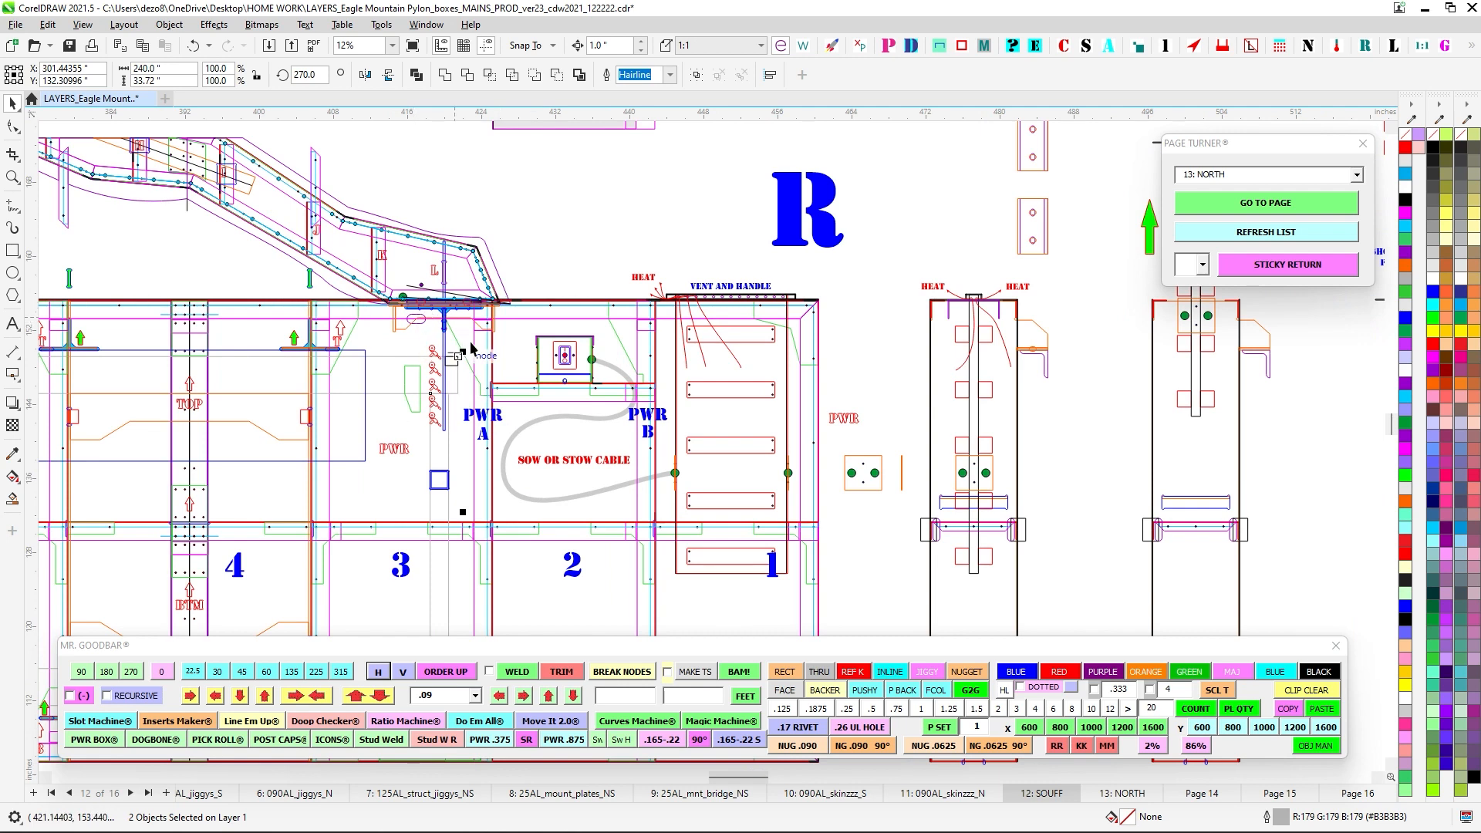
pyautogui.scroll(-3, 472, 349)
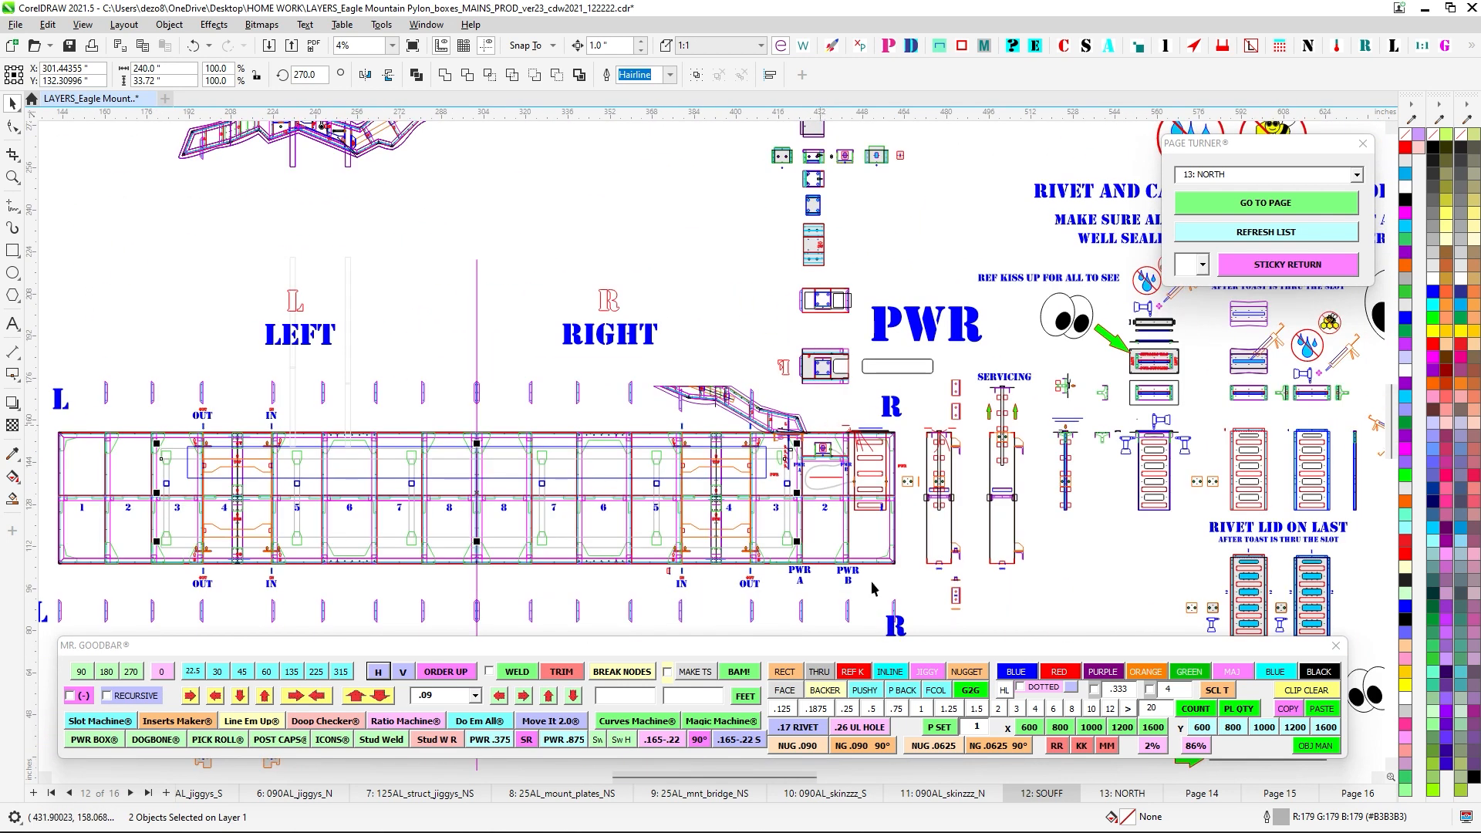
# Compare the MNT bracket area on page 13: NORTH with the frame and PWR bays on page 12: SOUFF.
pyautogui.click(1123, 793)
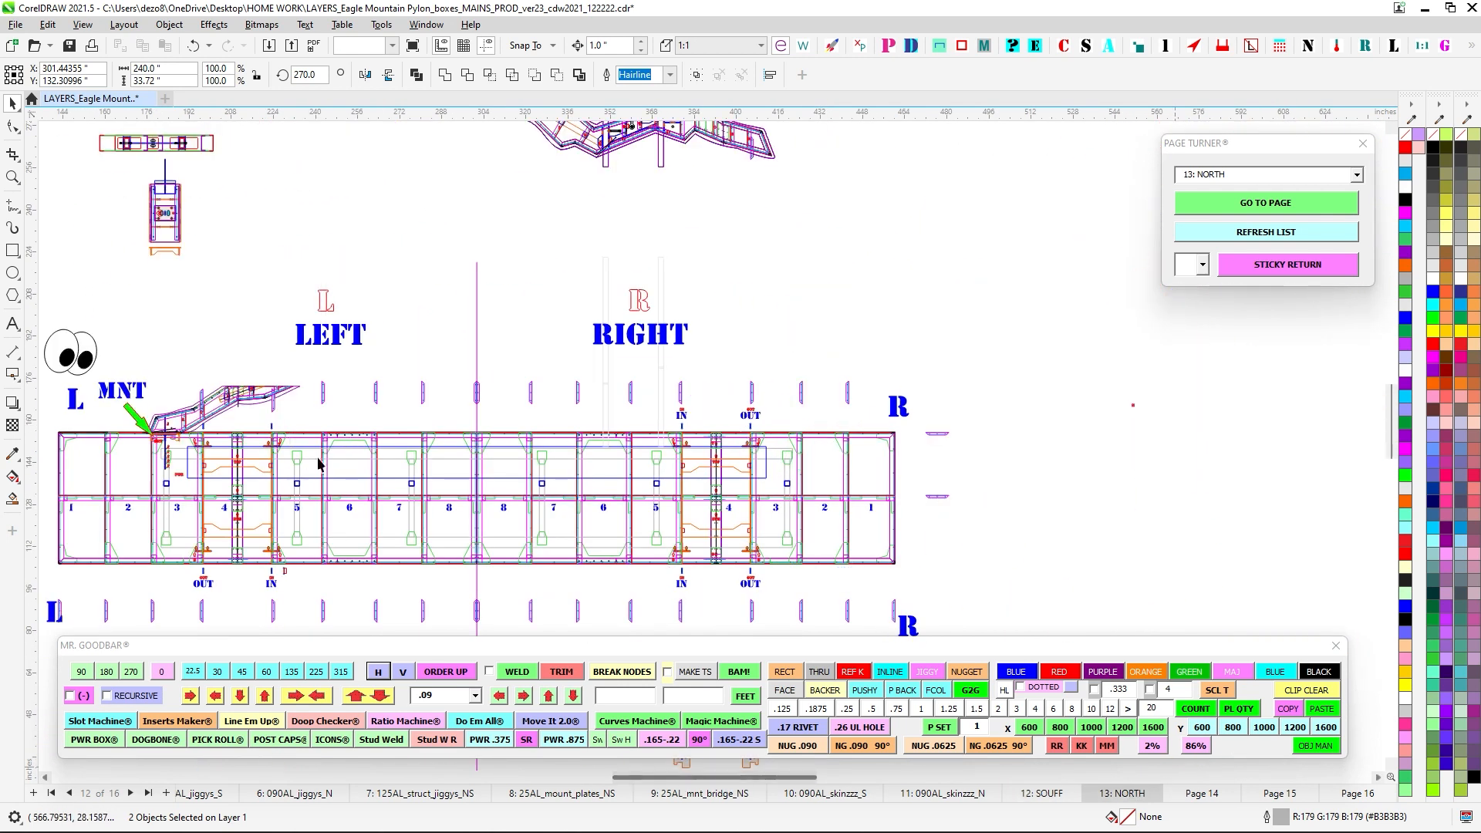
pyautogui.scroll(1, 441, 411)
pyautogui.scroll(4, 442, 411)
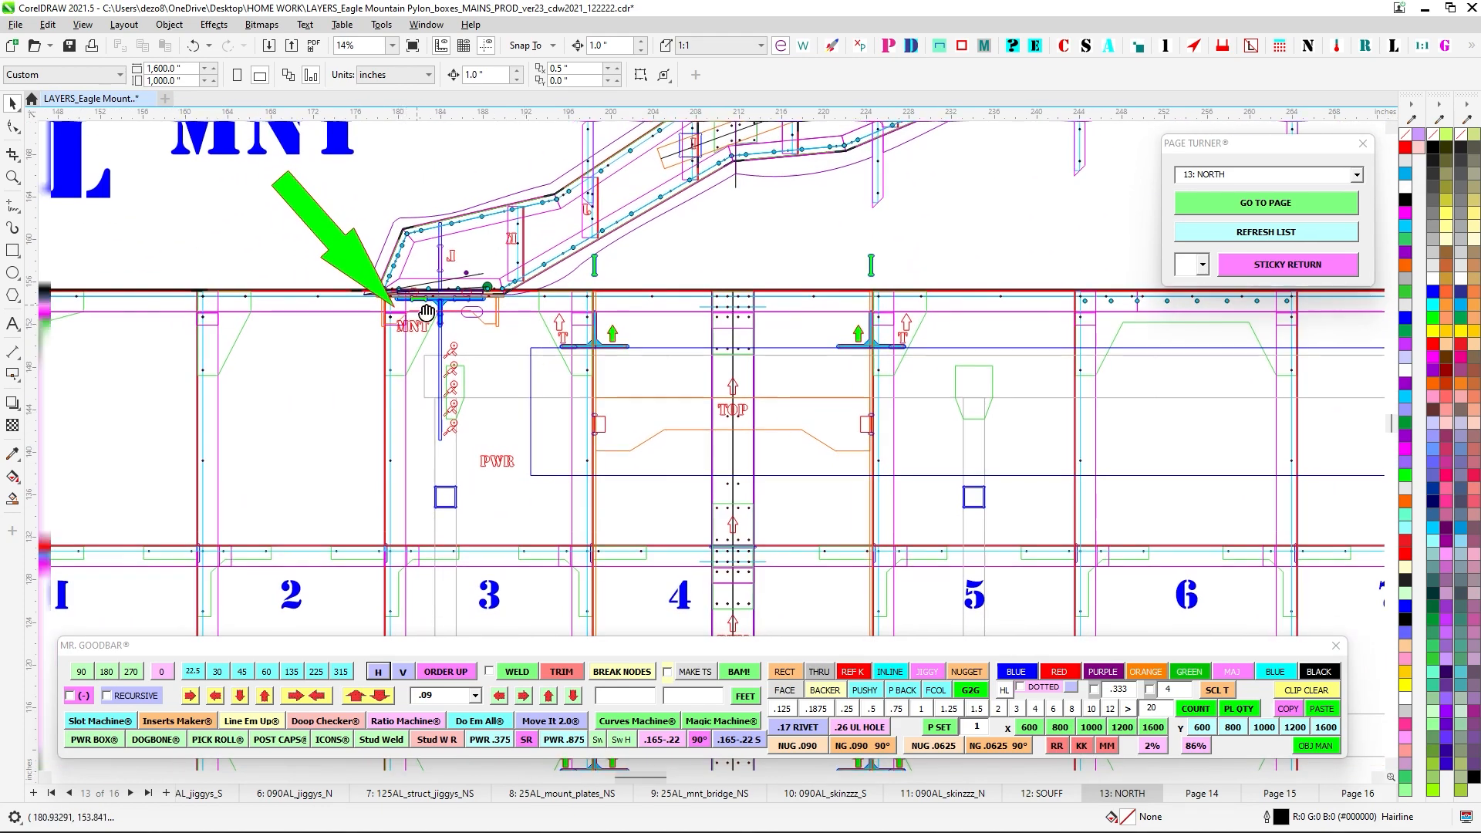
pyautogui.scroll(4, 474, 321)
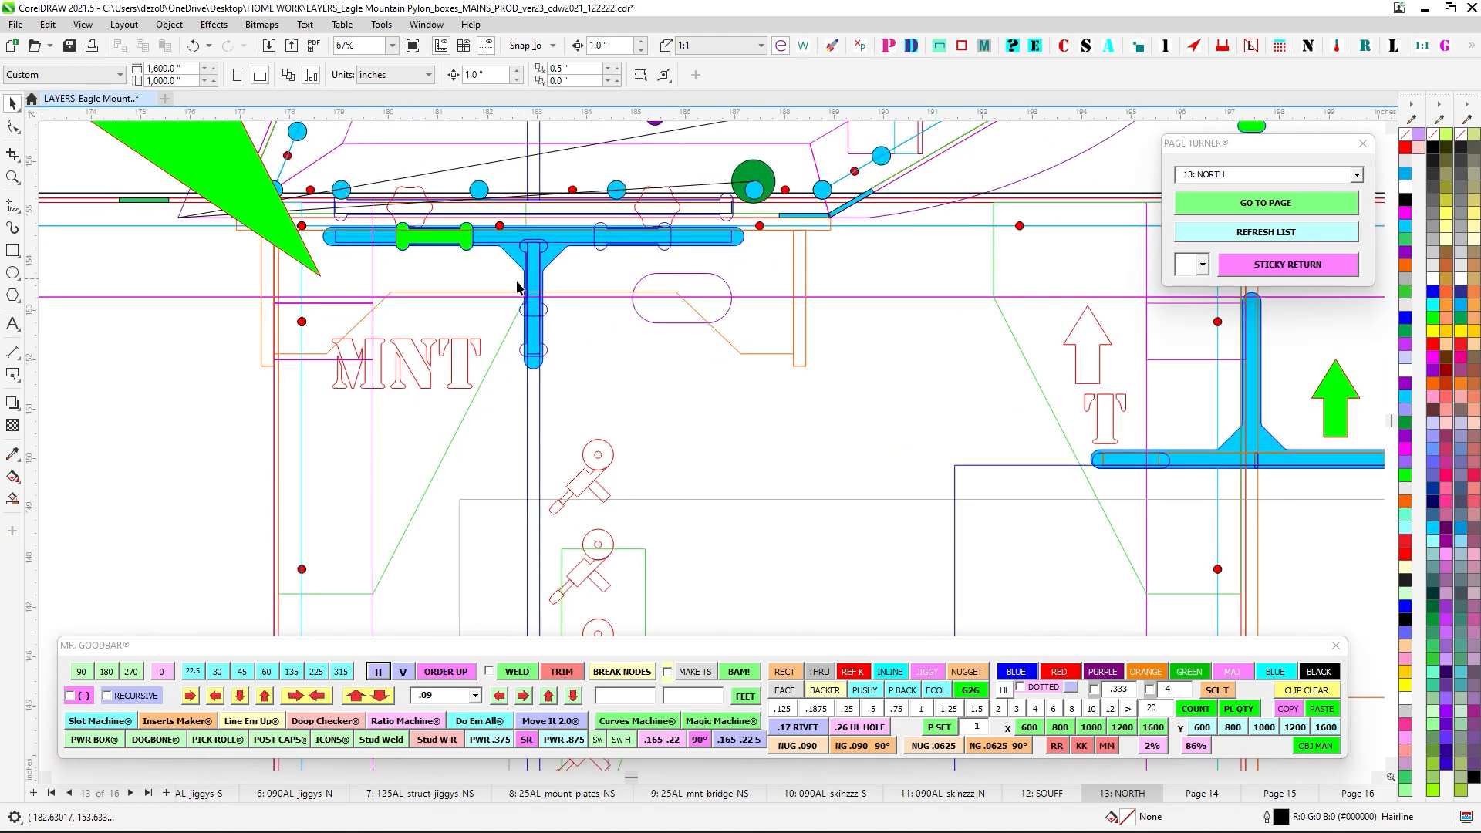
pyautogui.scroll(-4, 517, 287)
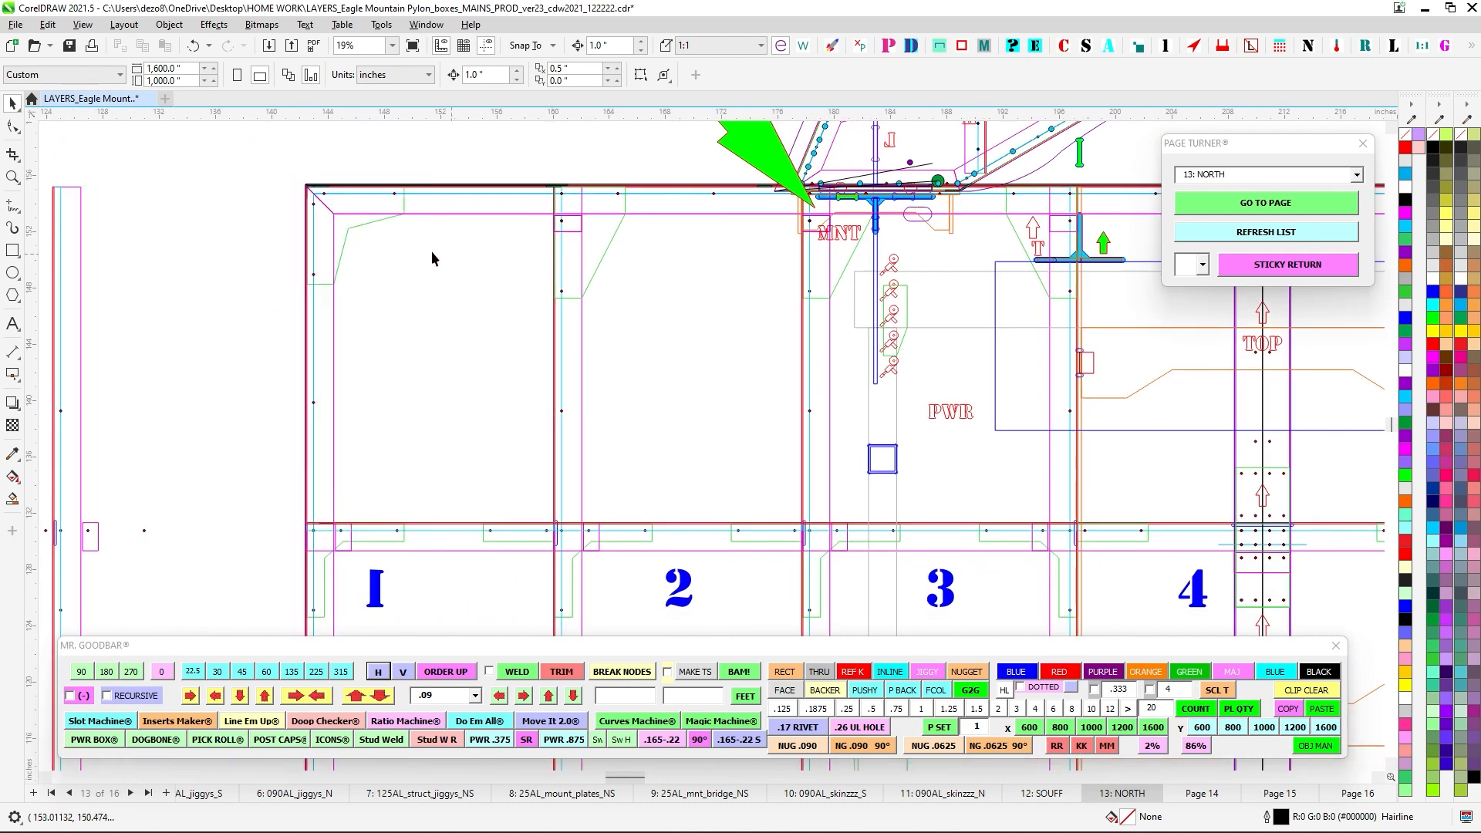
pyautogui.moveTo(804, 509); pyautogui.dragTo(804, 509)
pyautogui.click(1048, 793)
pyautogui.scroll(-3, 846, 398)
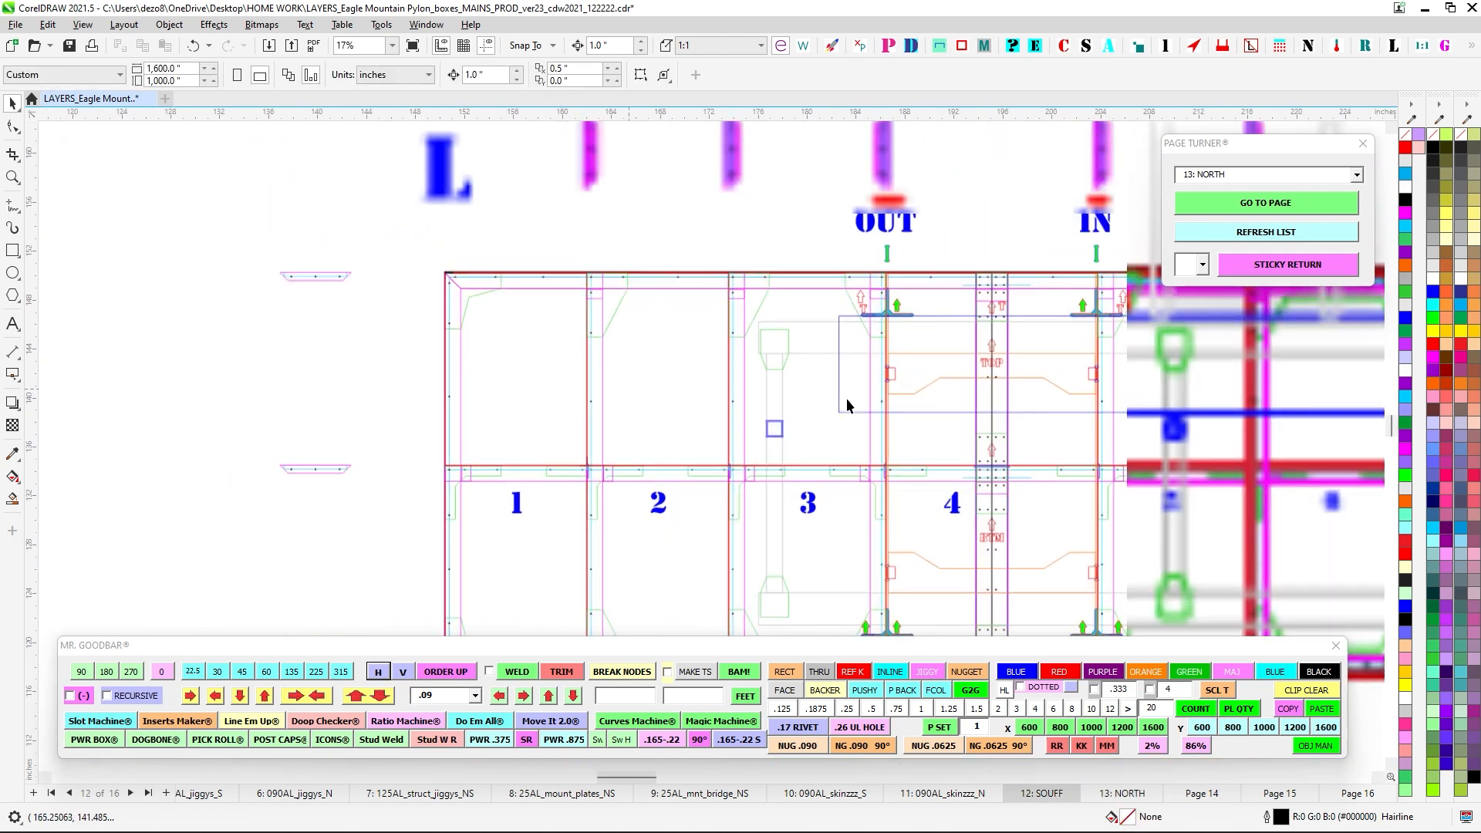
pyautogui.scroll(3, 925, 327)
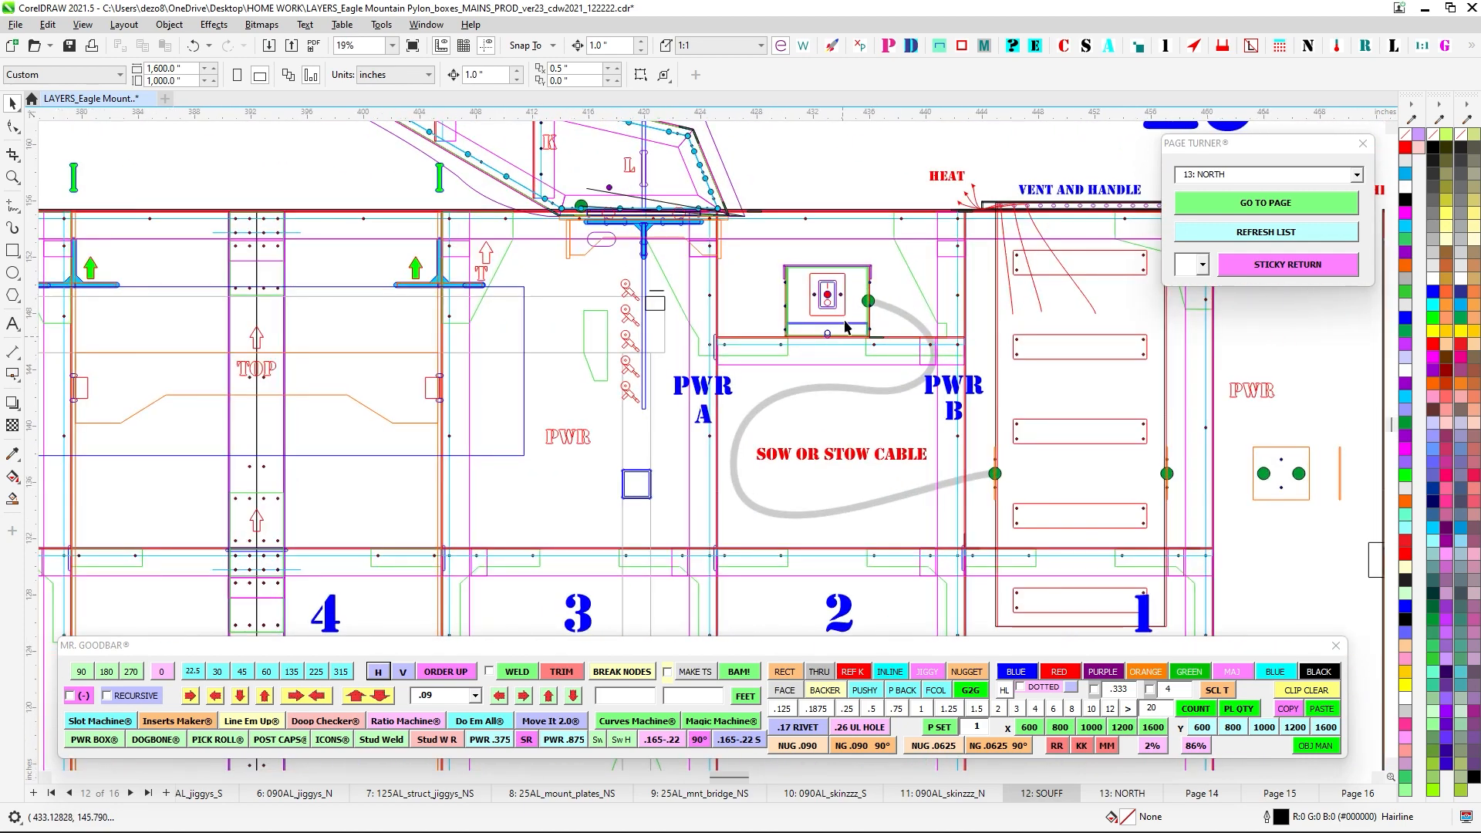
# Return to page 13: NORTH and examine the frame from its right bays across to the MNT bracket.
pyautogui.click(1109, 795)
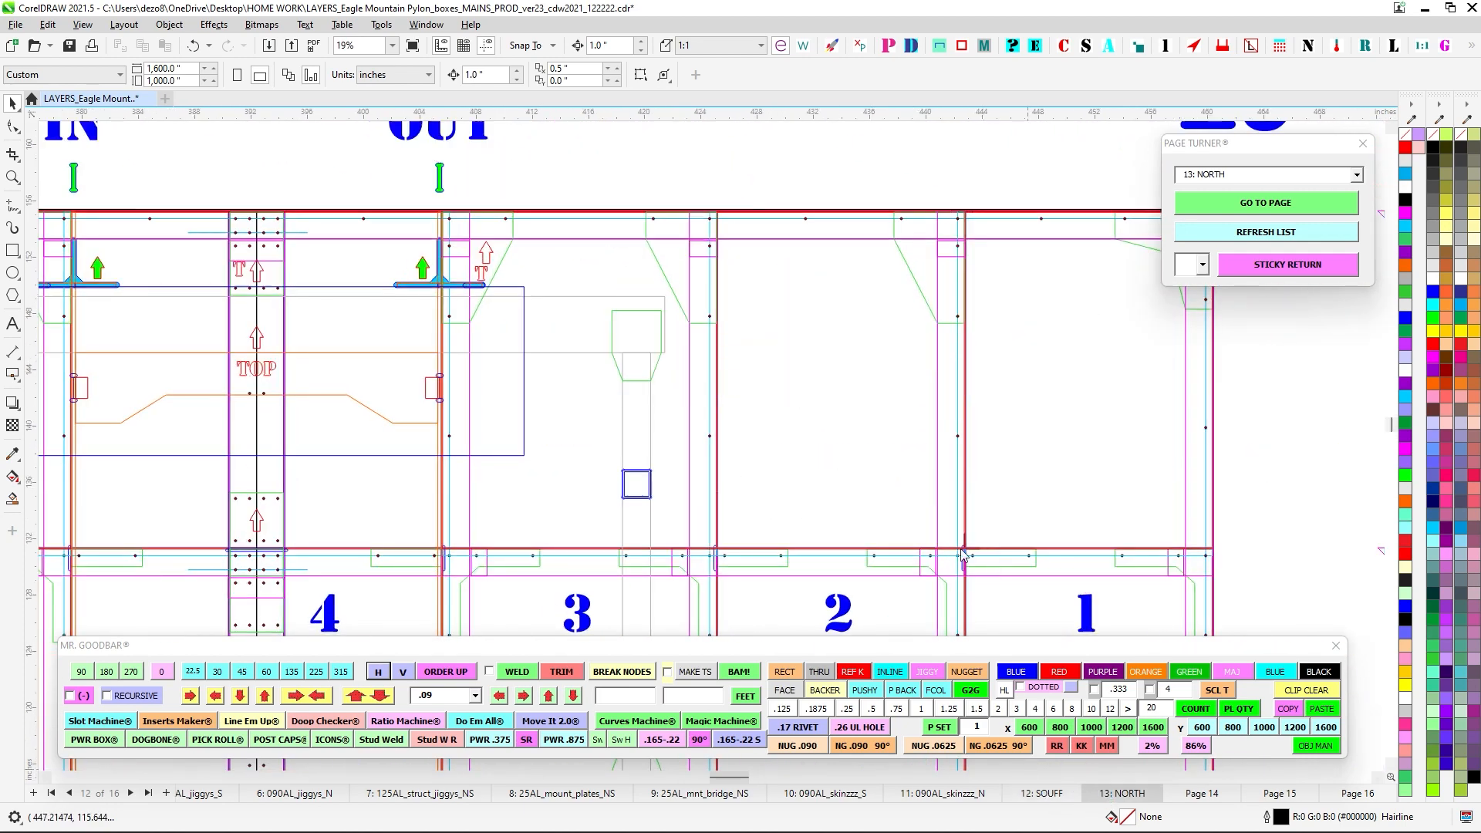
pyautogui.scroll(-2, 847, 410)
pyautogui.moveTo(479, 401); pyautogui.dragTo(959, 376)
pyautogui.scroll(1, 472, 410)
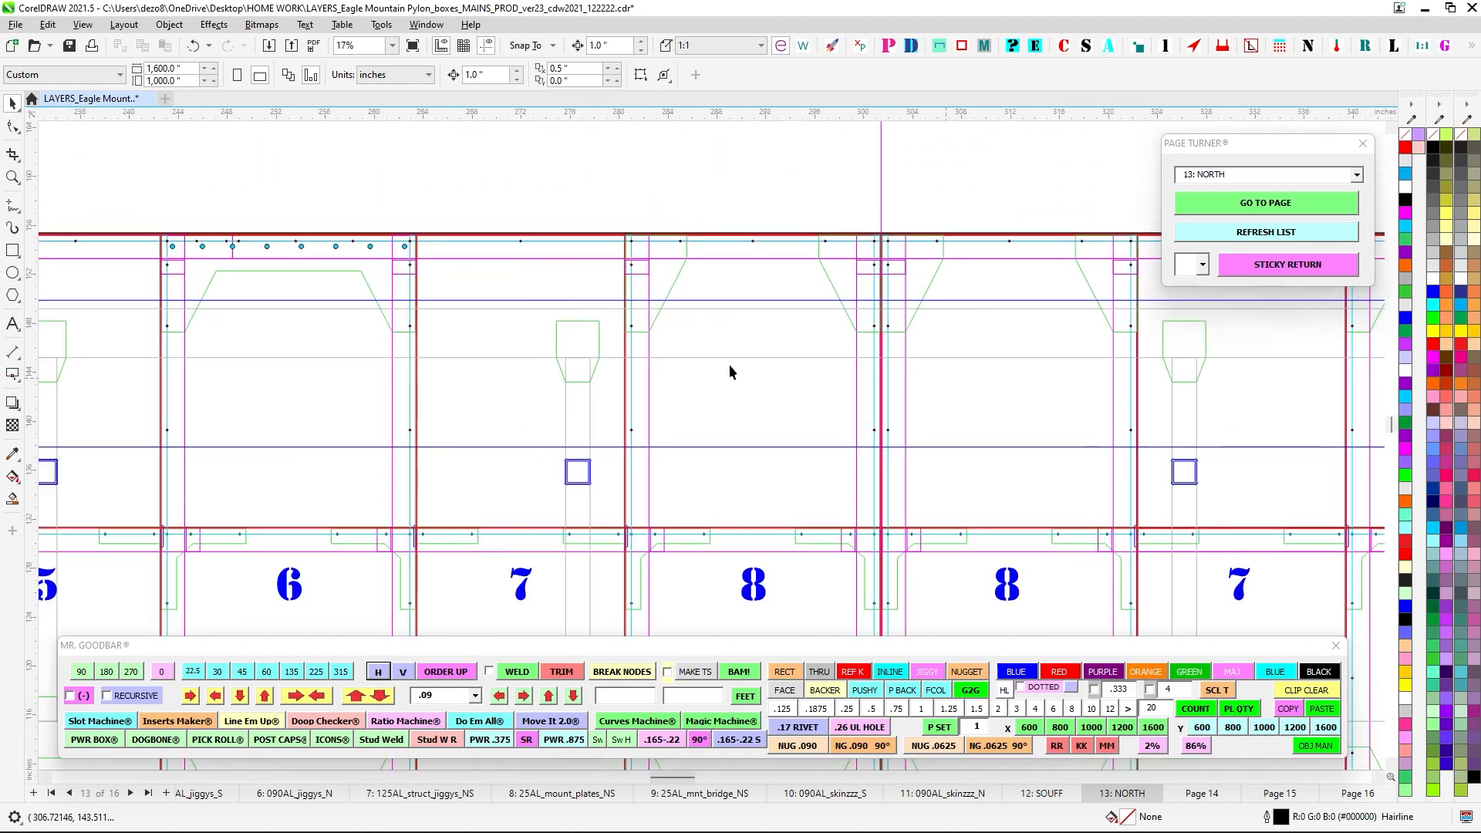
pyautogui.moveTo(424, 338); pyautogui.dragTo(918, 305)
pyautogui.moveTo(301, 249); pyautogui.dragTo(904, 306)
pyautogui.scroll(2, 715, 304)
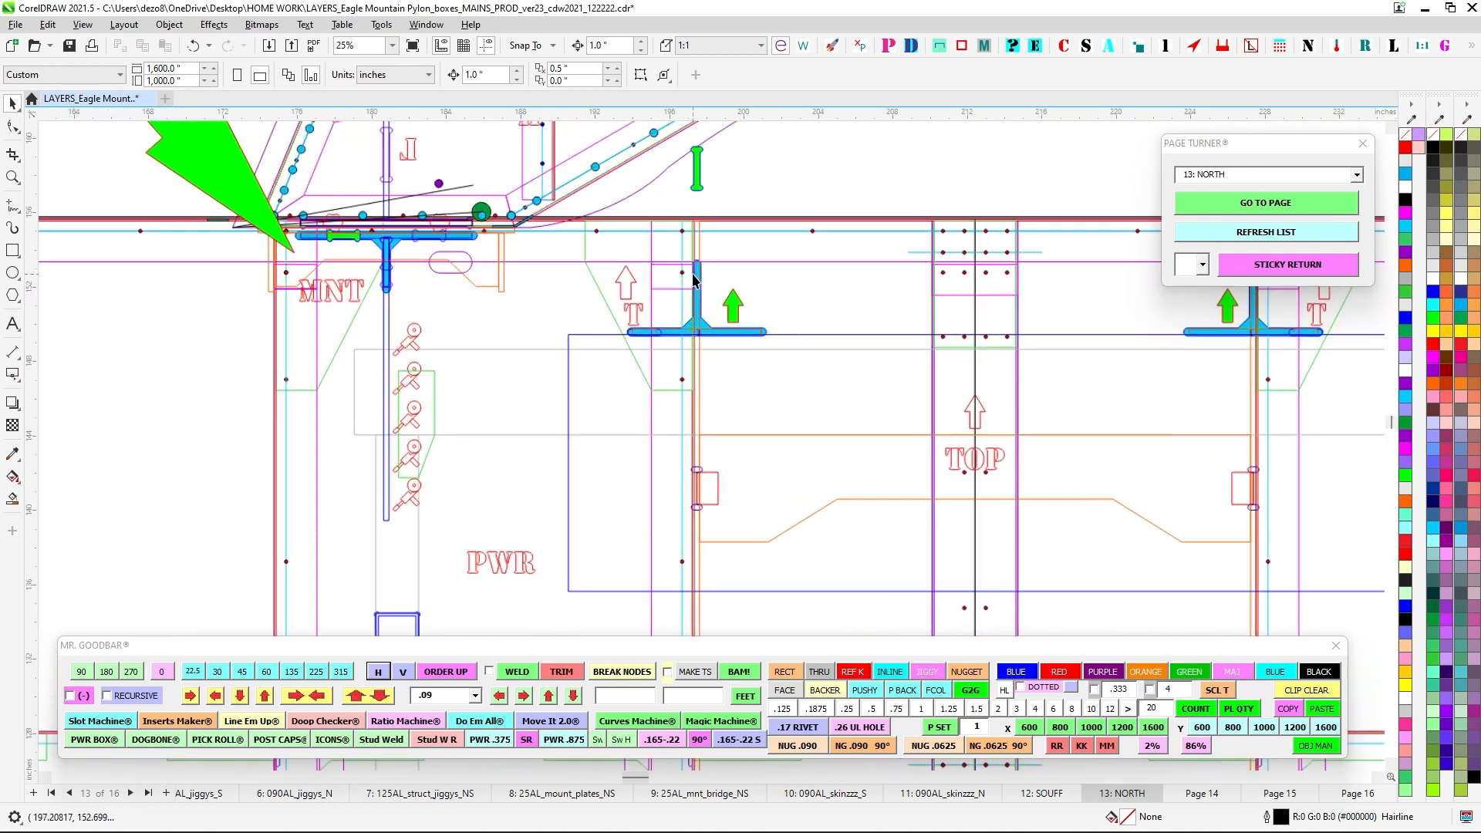
pyautogui.scroll(2, 506, 290)
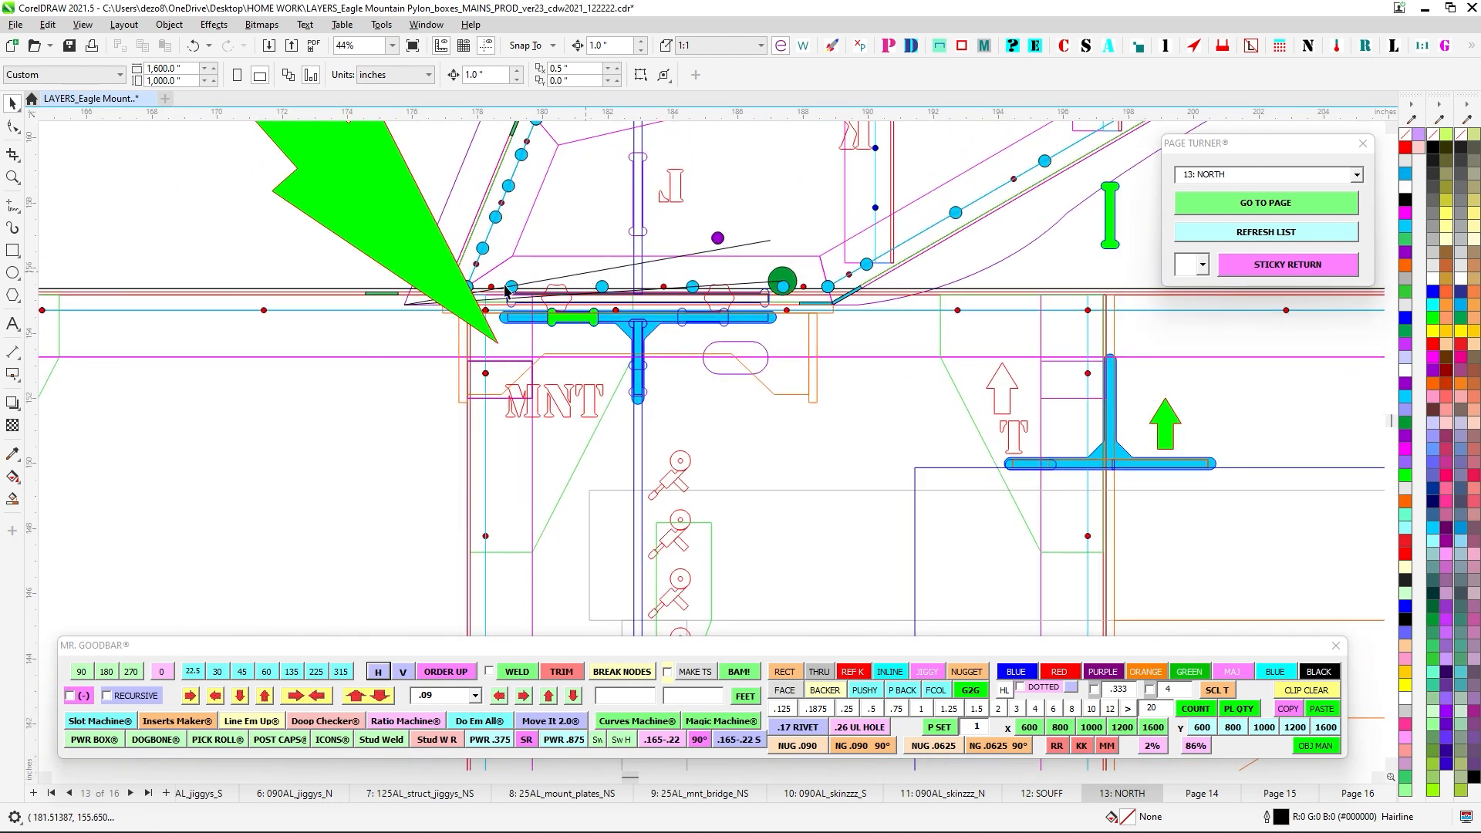
pyautogui.scroll(-2, 589, 360)
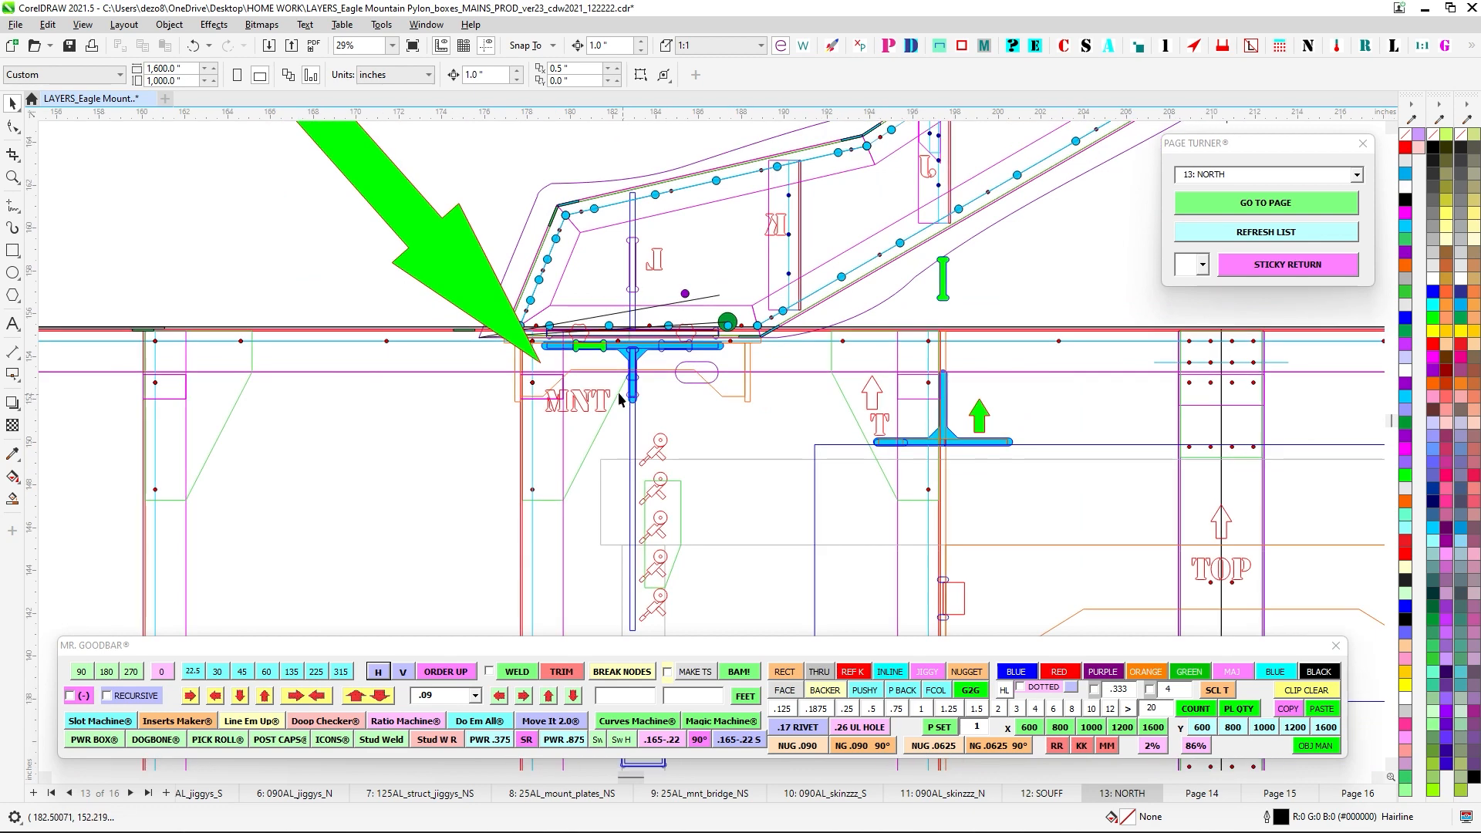
# Select the green outline curve beside the MNT label and inspect the bracket's green slot up close.
pyautogui.click(597, 408)
pyautogui.scroll(1, 590, 397)
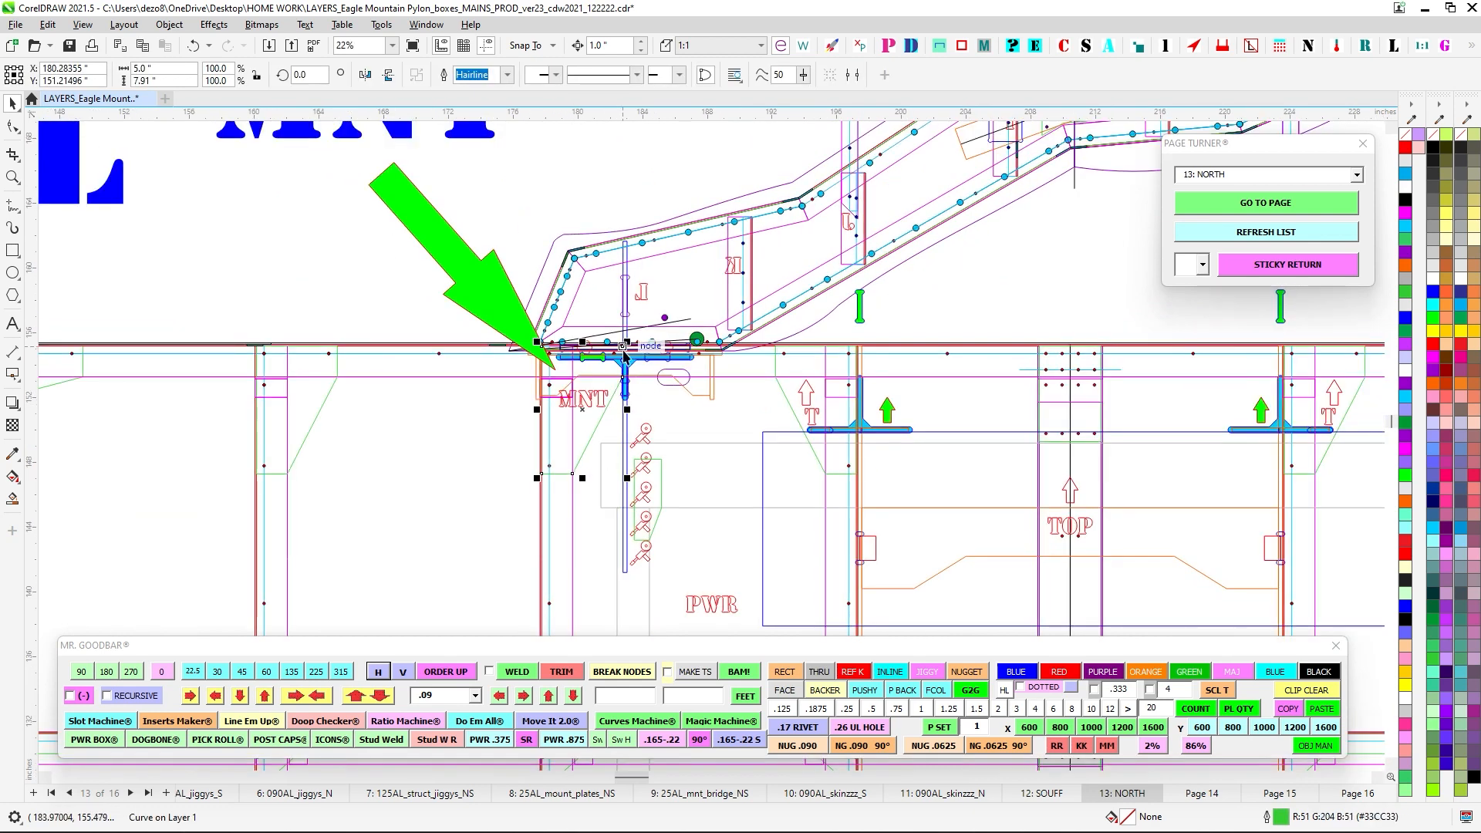
pyautogui.scroll(2, 574, 355)
pyautogui.scroll(1, 570, 344)
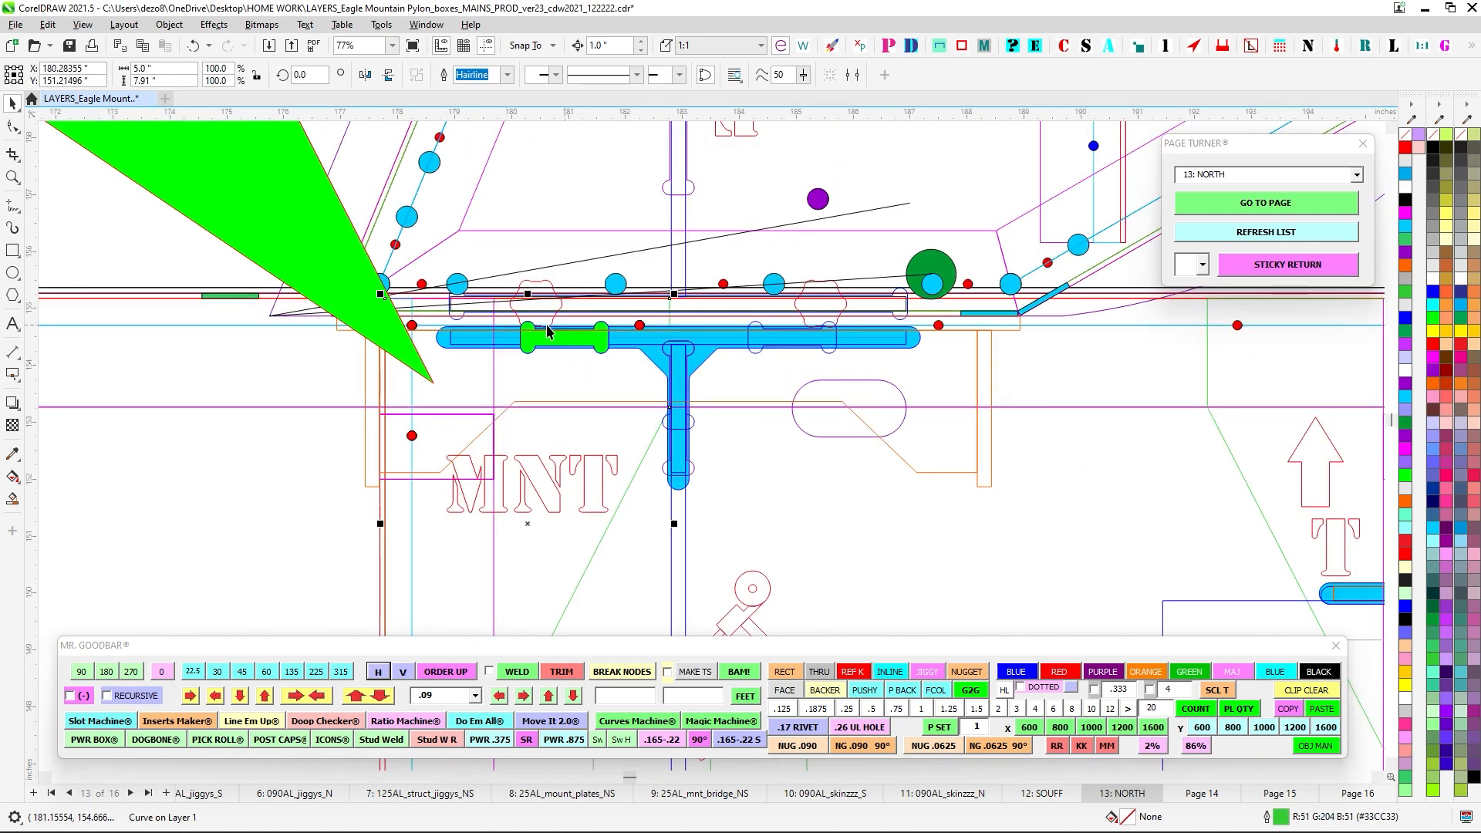
pyautogui.scroll(-7, 570, 337)
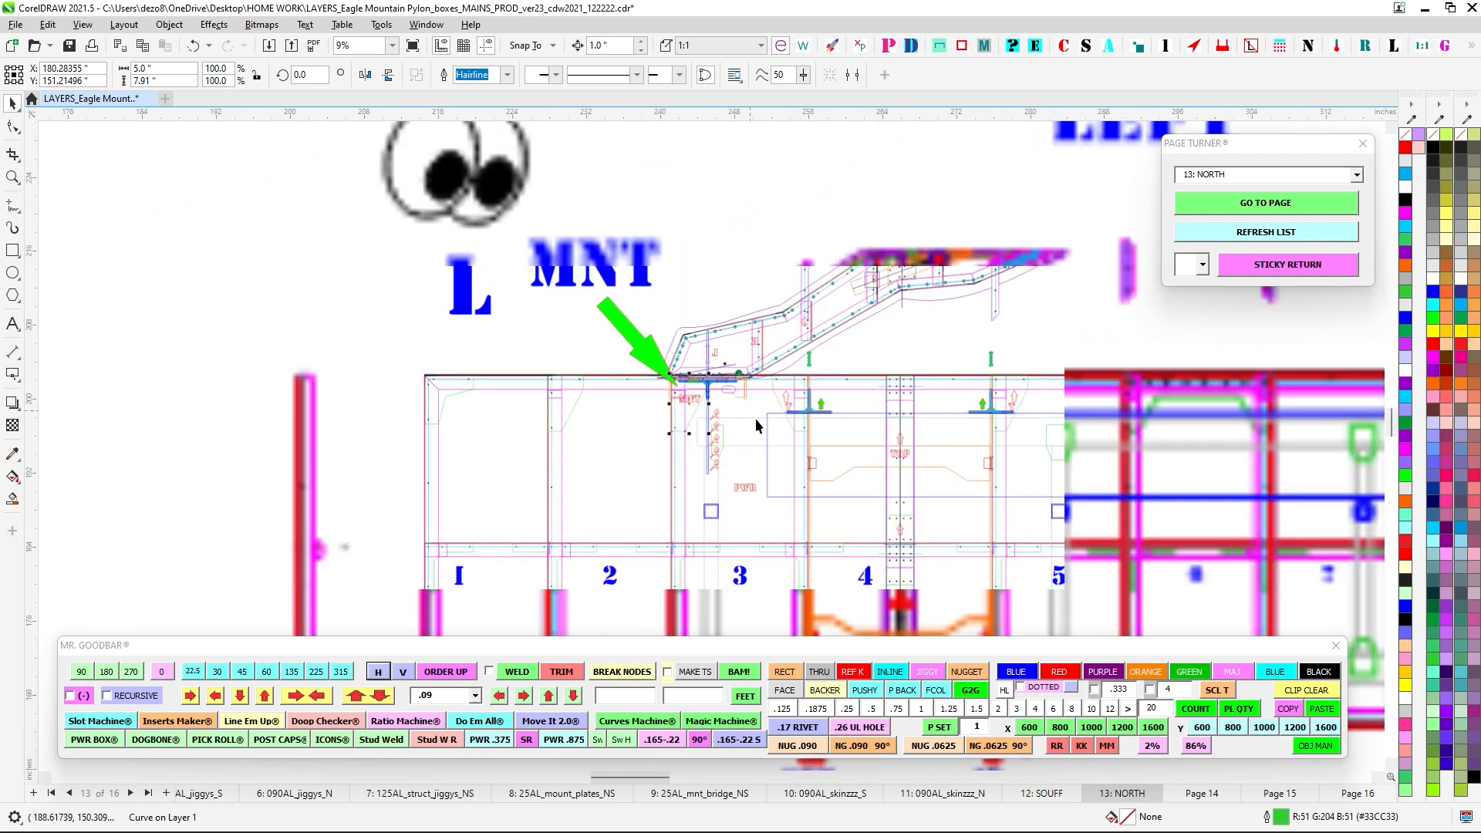
# Select sections of the NORTH frame in turn to review its left and right bays.
pyautogui.moveTo(434, 374); pyautogui.dragTo(318, 356)
pyautogui.moveTo(847, 546); pyautogui.dragTo(1143, 541)
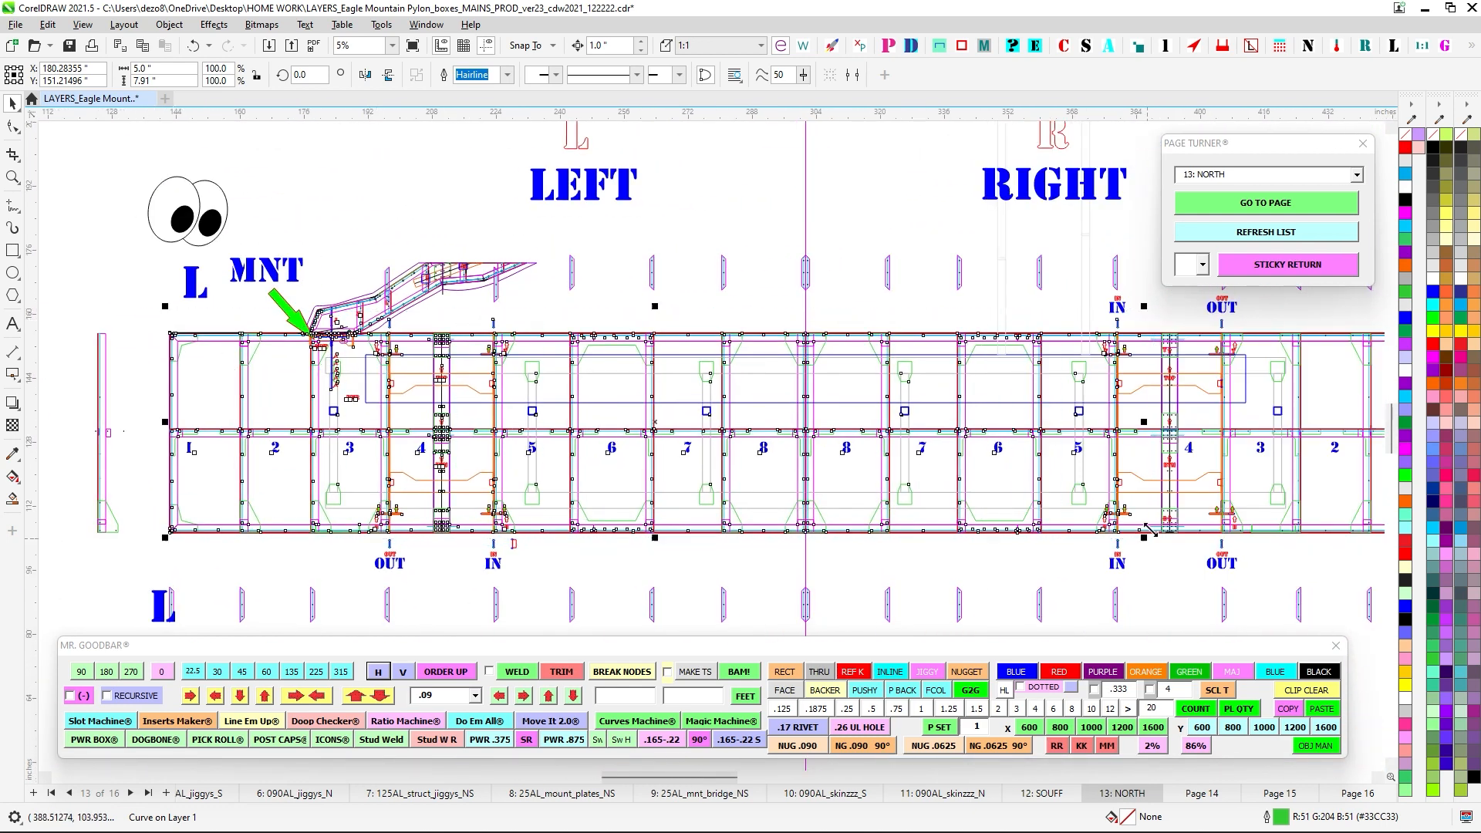
pyautogui.moveTo(1162, 452); pyautogui.dragTo(867, 506)
pyautogui.moveTo(548, 334); pyautogui.dragTo(1154, 598)
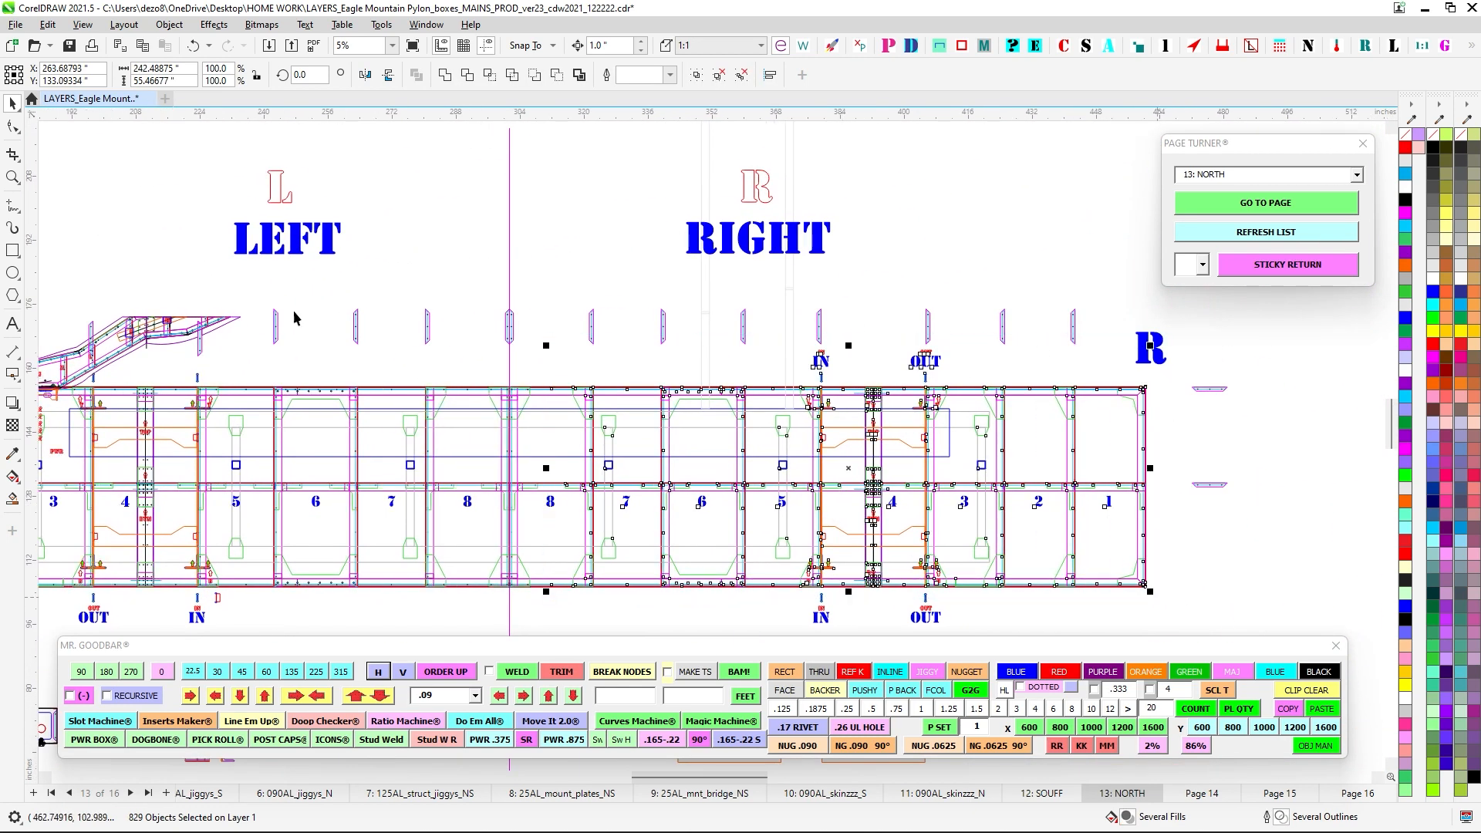
pyautogui.moveTo(139, 465); pyautogui.dragTo(756, 461)
pyautogui.moveTo(598, 297); pyautogui.dragTo(774, 304)
pyautogui.scroll(2, 713, 363)
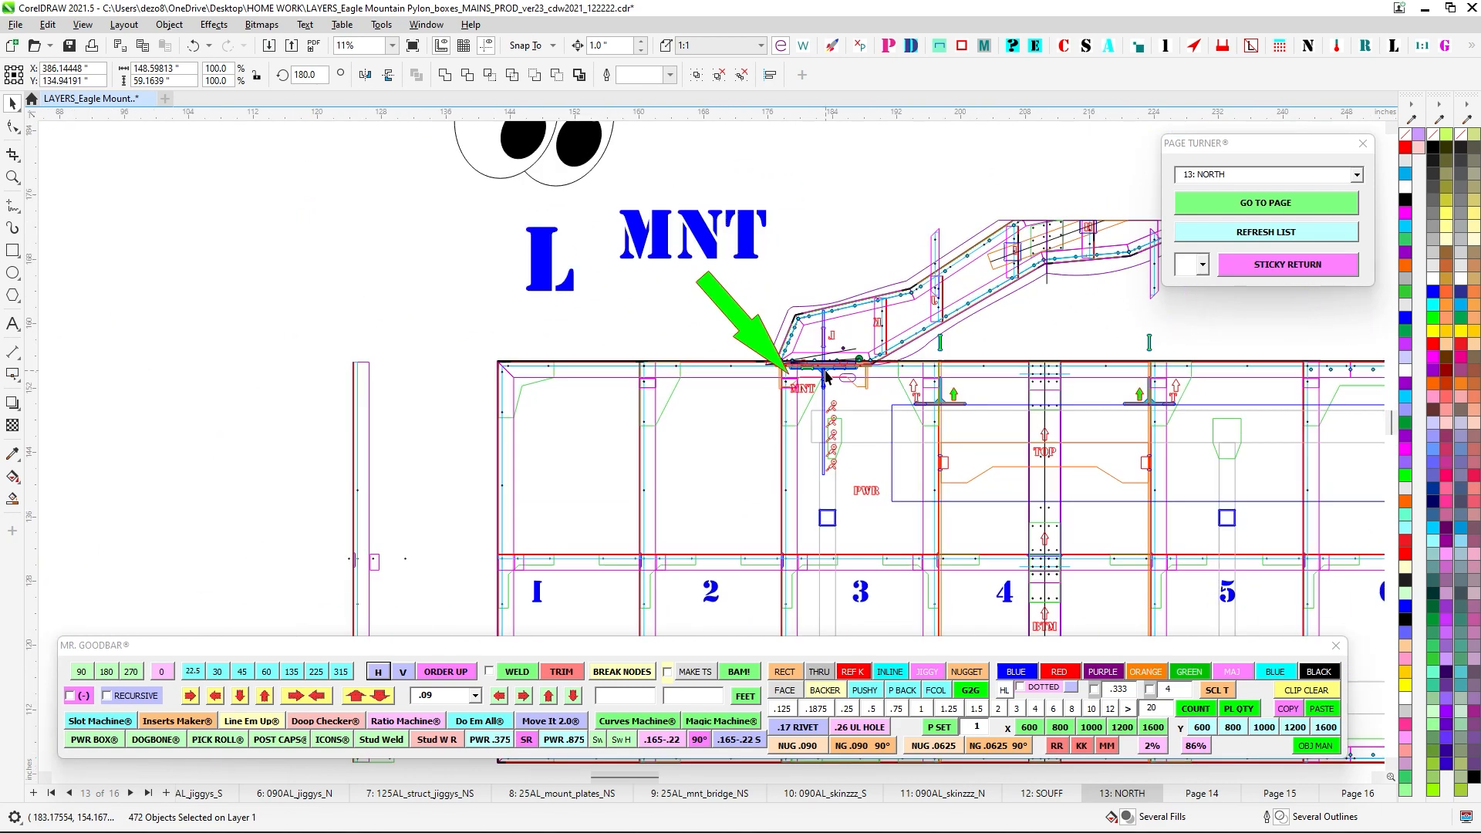
# Select the small group of parts around the green slot under the MNT arrow and inspect its surroundings.
pyautogui.scroll(-1, 509, 439)
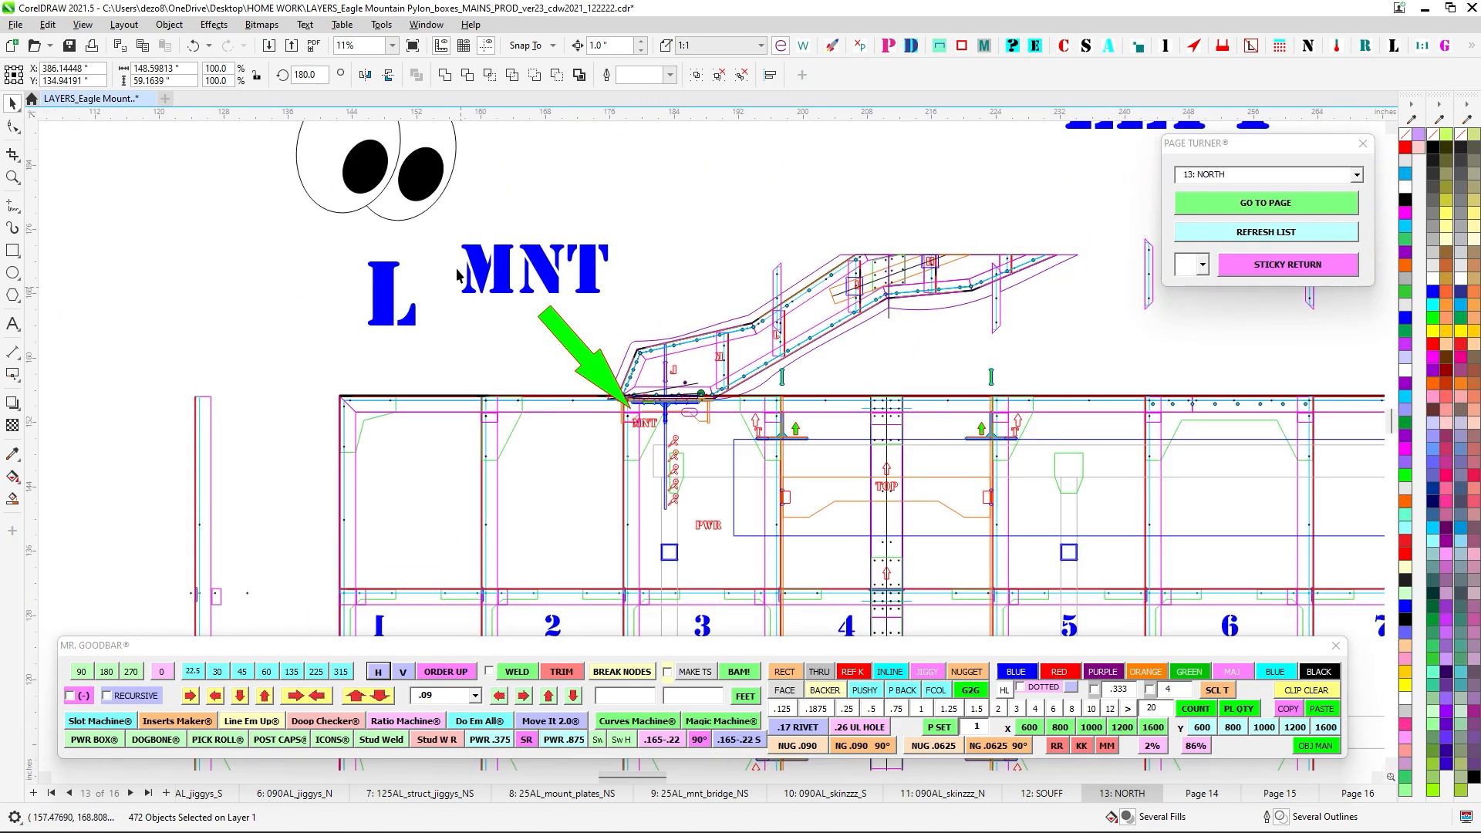
pyautogui.scroll(4, 577, 336)
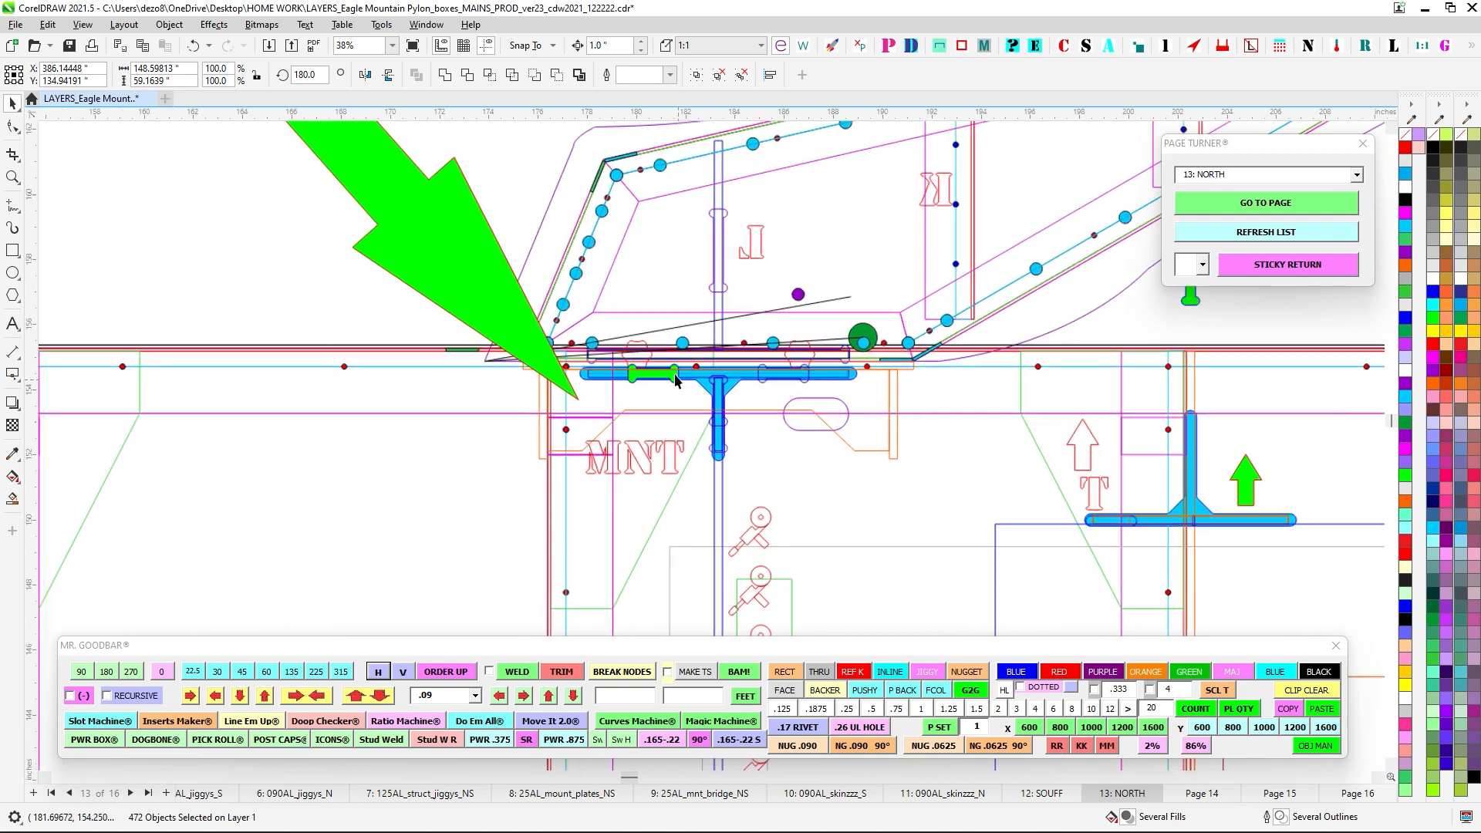
pyautogui.click(717, 388)
pyautogui.scroll(-1, 718, 386)
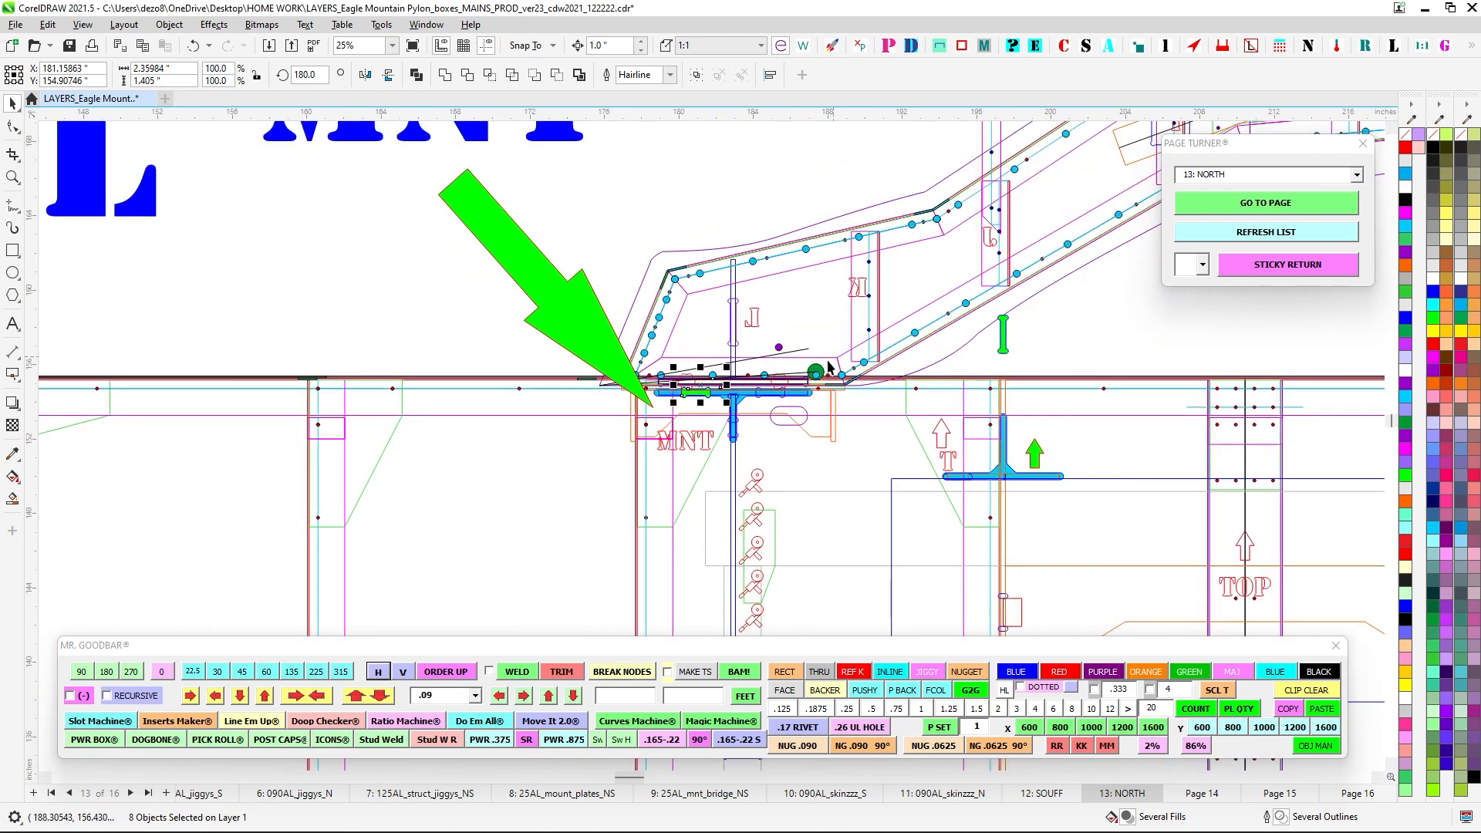
pyautogui.scroll(-1, 717, 383)
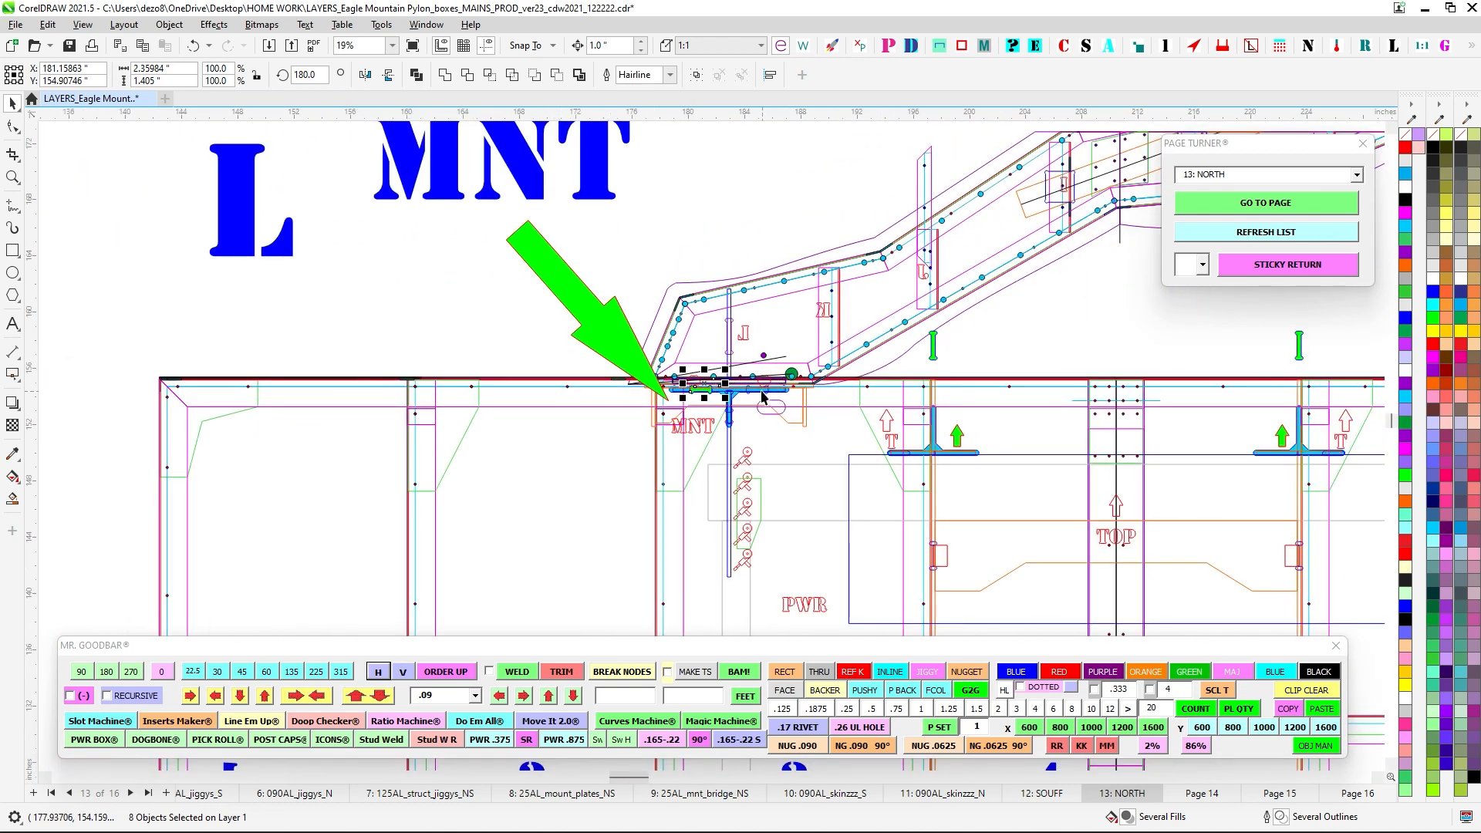
pyautogui.scroll(-5, 673, 370)
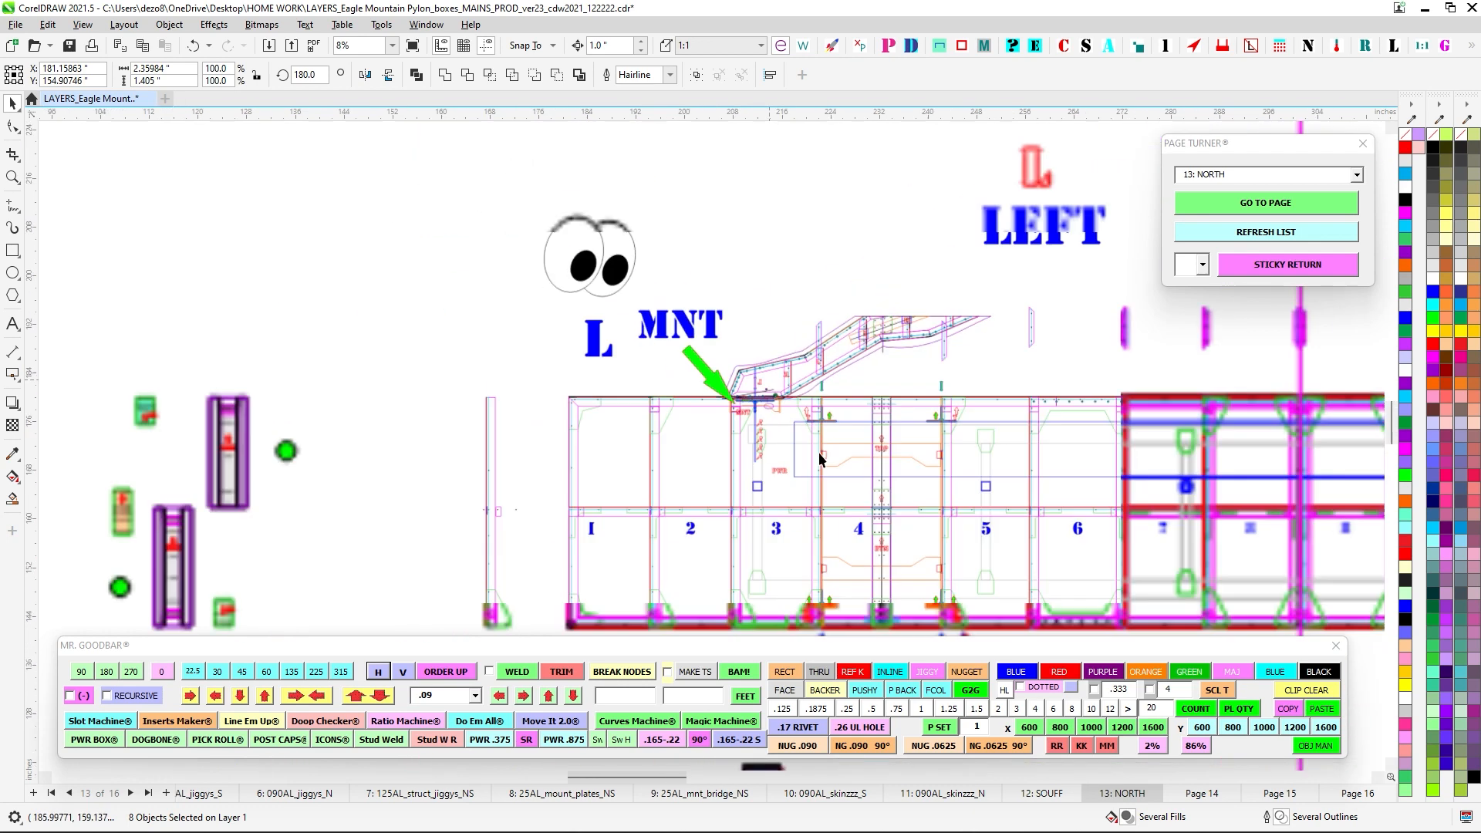
# Select the entire NORTH frame across all bays and review the loose parts beside and below it.
pyautogui.moveTo(784, 482); pyautogui.dragTo(328, 389)
pyautogui.scroll(-1, 475, 517)
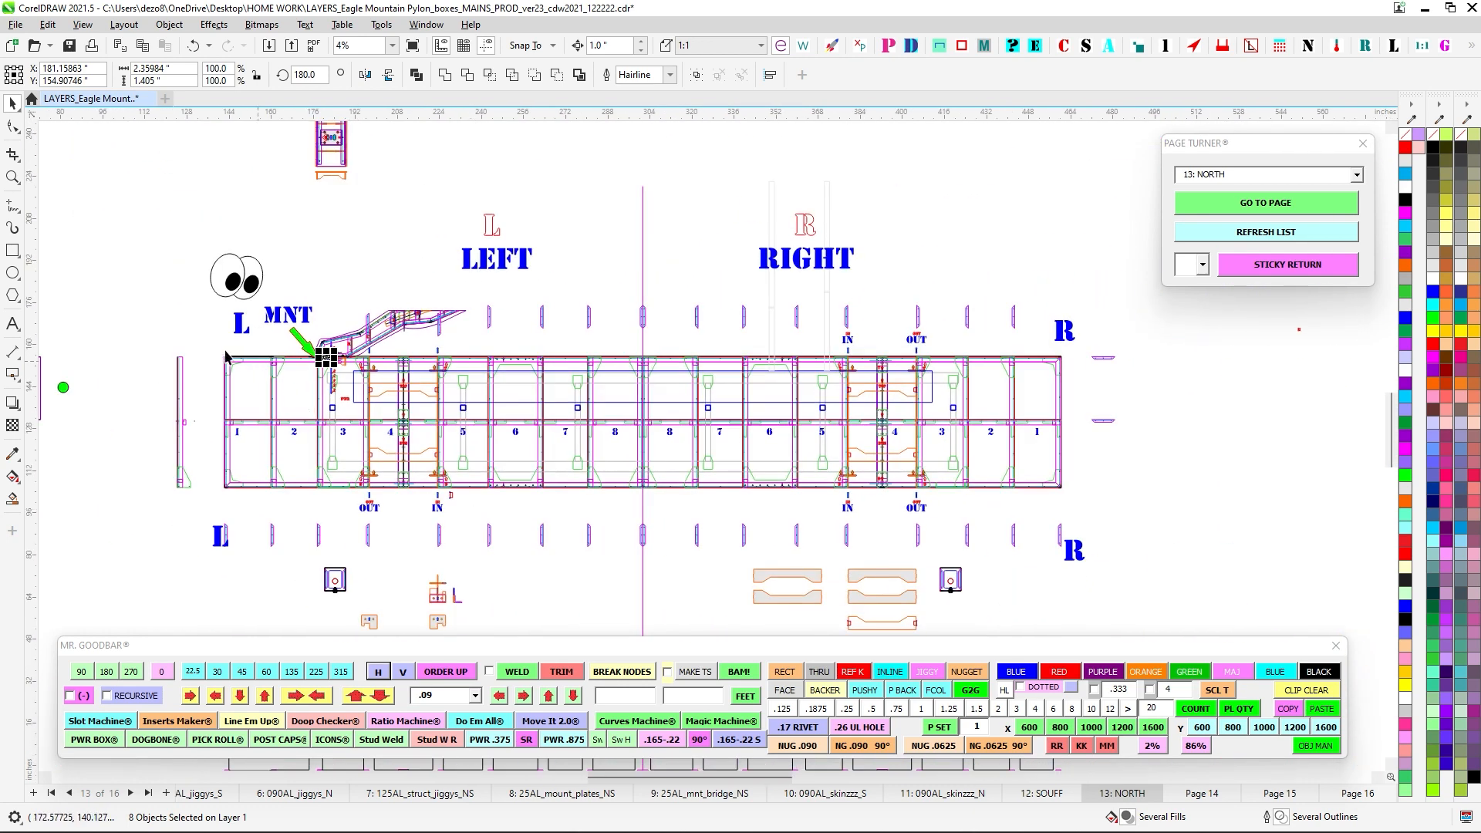
pyautogui.moveTo(226, 356); pyautogui.dragTo(1173, 542)
pyautogui.moveTo(1159, 605); pyautogui.dragTo(1260, 528)
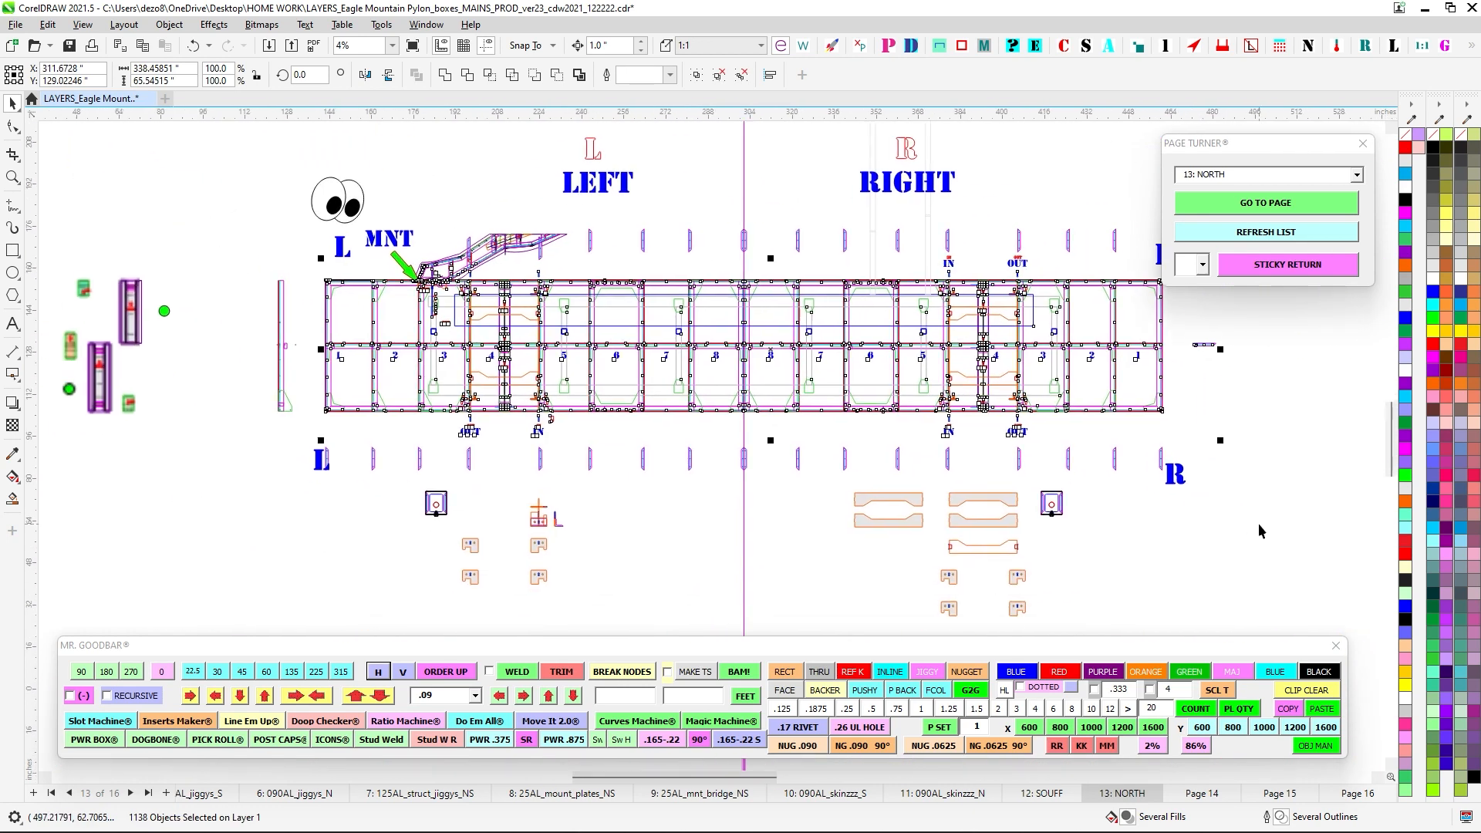
pyautogui.moveTo(557, 503); pyautogui.dragTo(947, 497)
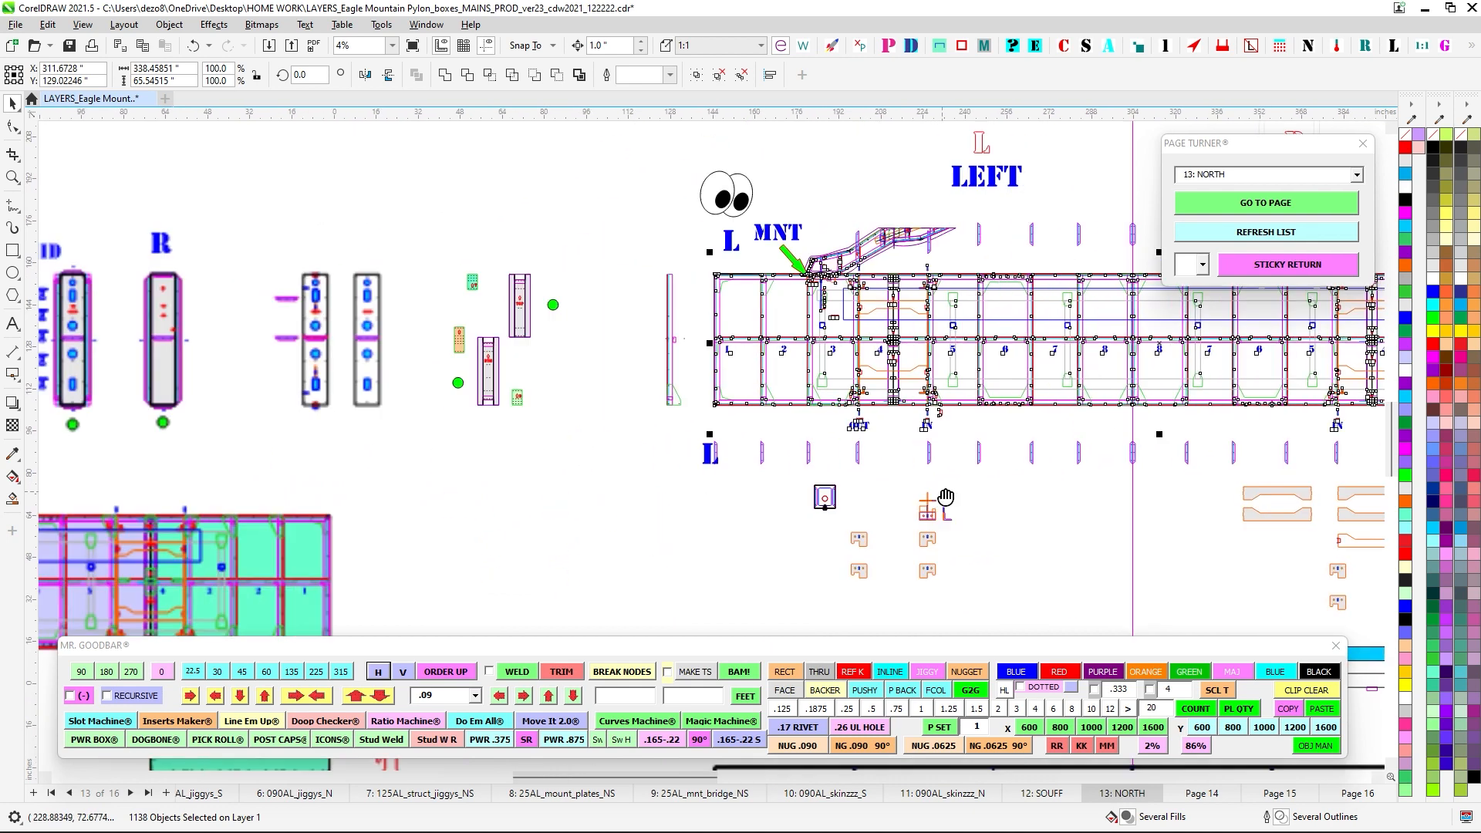
# Switch to page 12: SOUFF and review its overall layout of frames, skins and parts.
pyautogui.click(1041, 793)
pyautogui.scroll(-2, 686, 417)
pyautogui.scroll(-1, 696, 418)
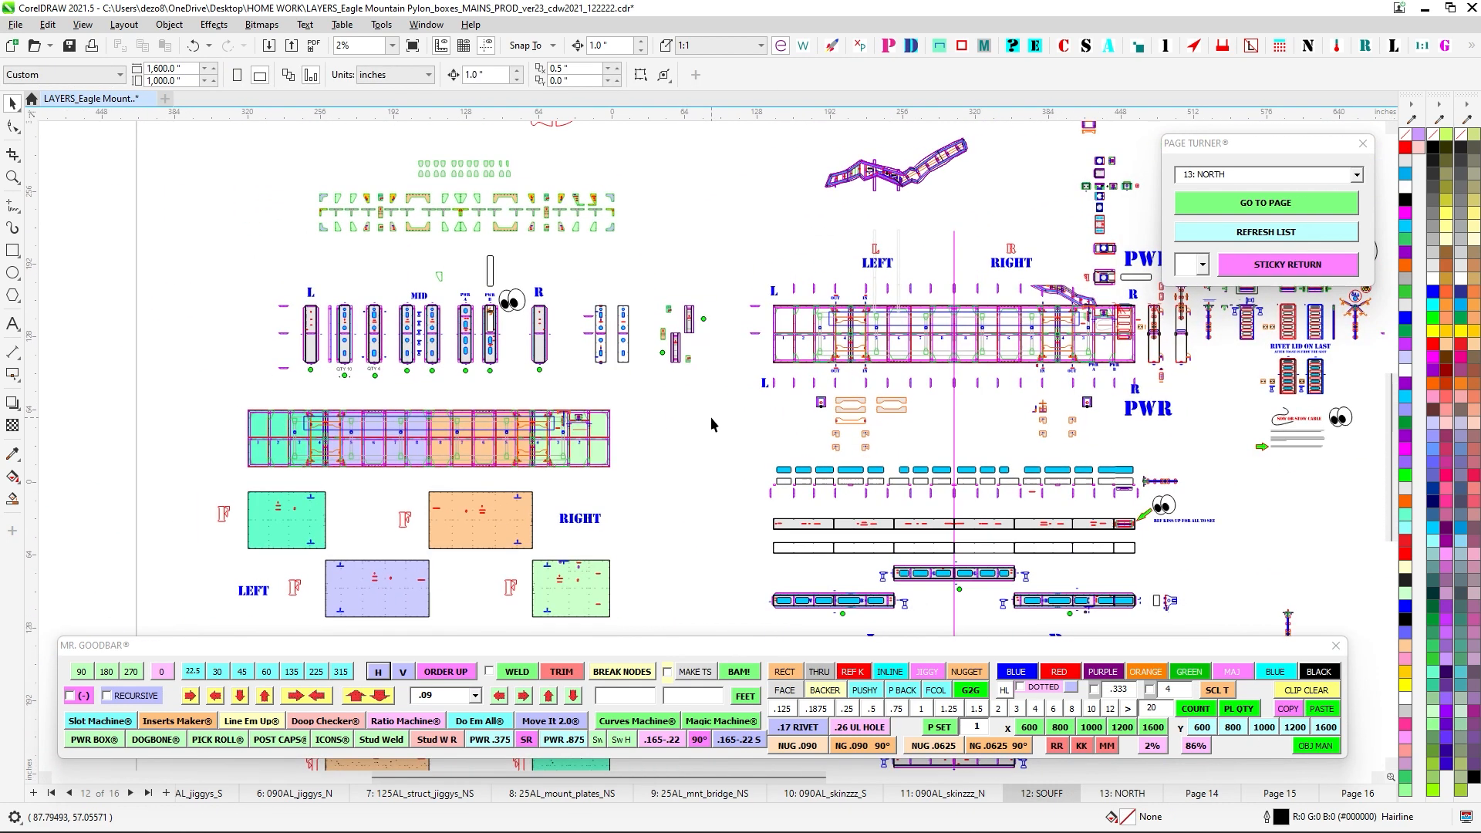
# Examine the SOUFF frame's right-hand bays and the PWR and servicing parts laid out beside them.
pyautogui.moveTo(709, 420); pyautogui.dragTo(619, 449)
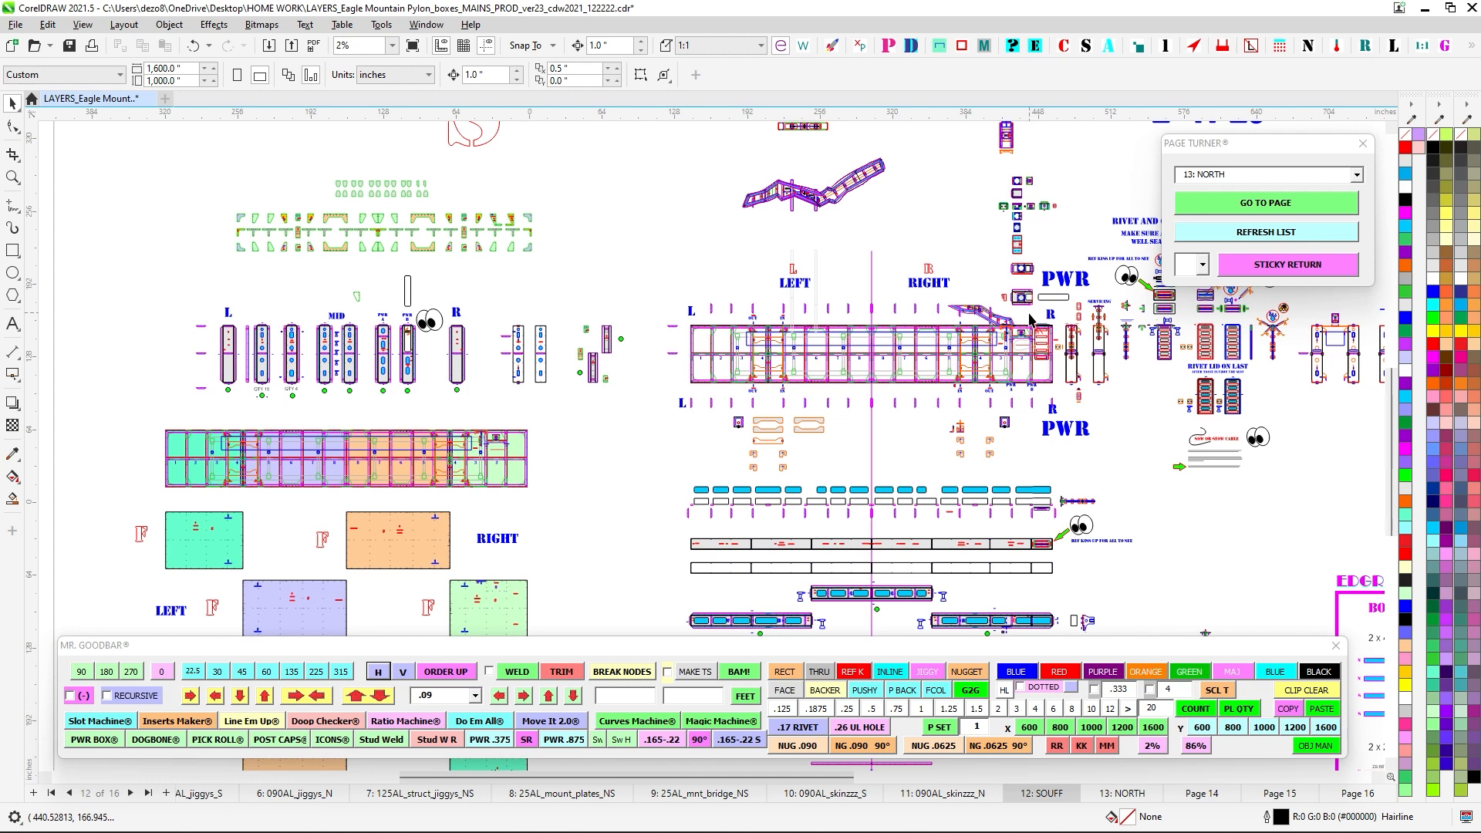
pyautogui.moveTo(1028, 313); pyautogui.dragTo(989, 328)
pyautogui.moveTo(1232, 498); pyautogui.dragTo(687, 294)
pyautogui.moveTo(816, 371)
pyautogui.mouseDown()
pyautogui.moveTo(889, 281)
pyautogui.moveTo(862, 530)
pyautogui.mouseUp()
pyautogui.scroll(4, 594, 359)
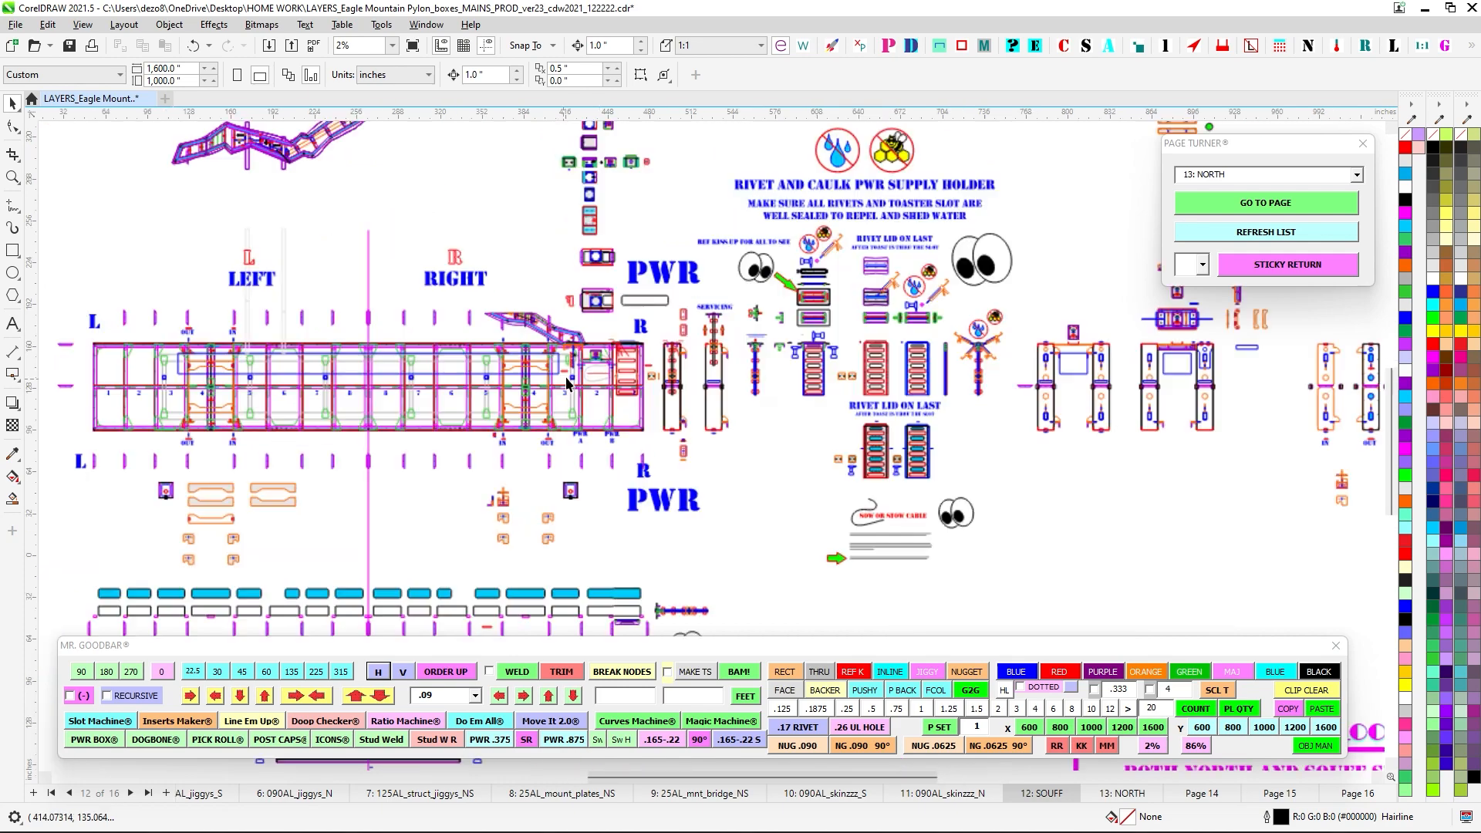
pyautogui.scroll(-3, 626, 357)
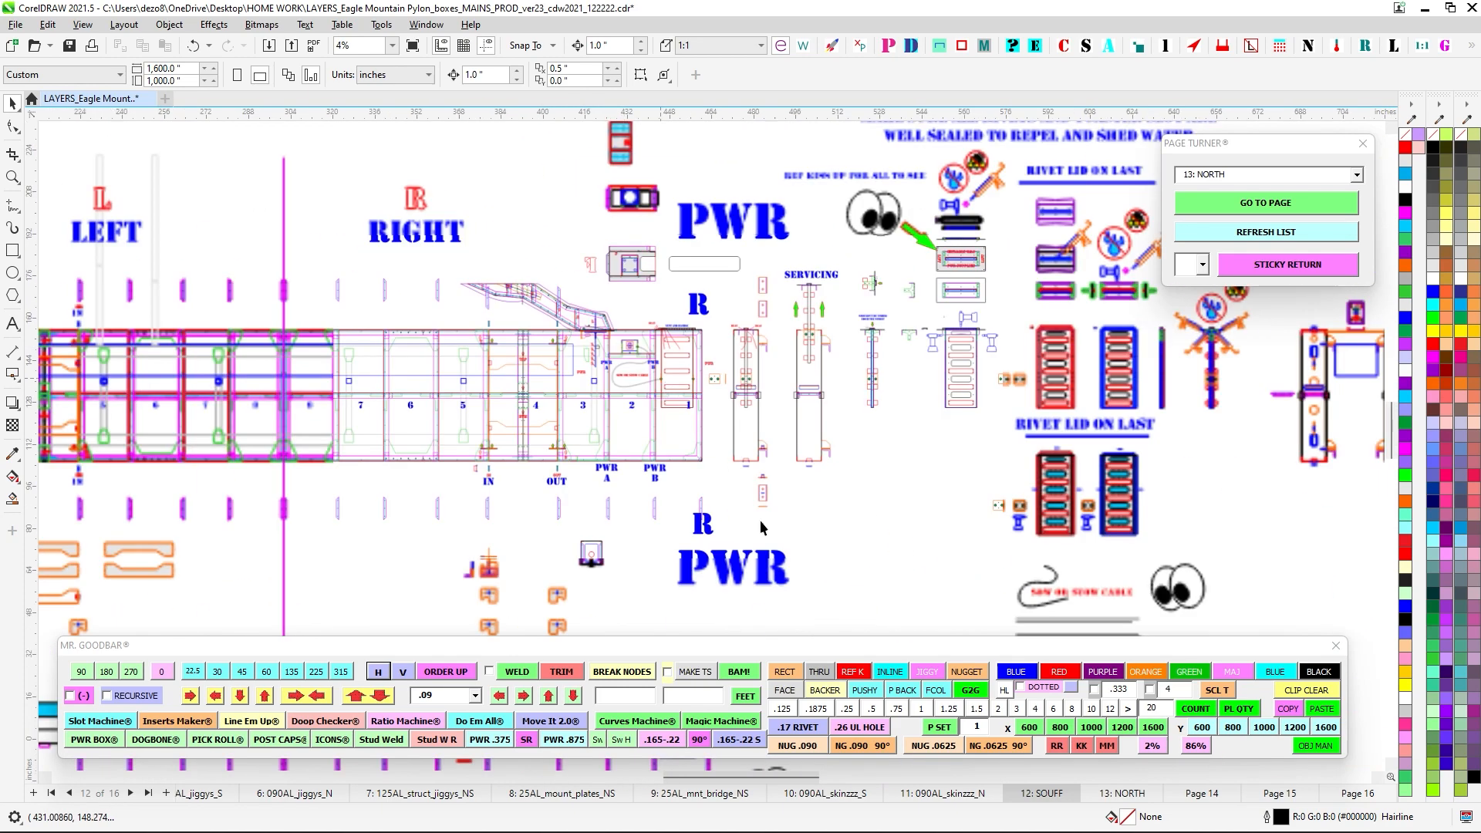
# Look through Page 15 and Page 16, examining the Eagle Mountain sign elevation down to the CASINO box.
pyautogui.click(1280, 793)
pyautogui.scroll(-3, 680, 374)
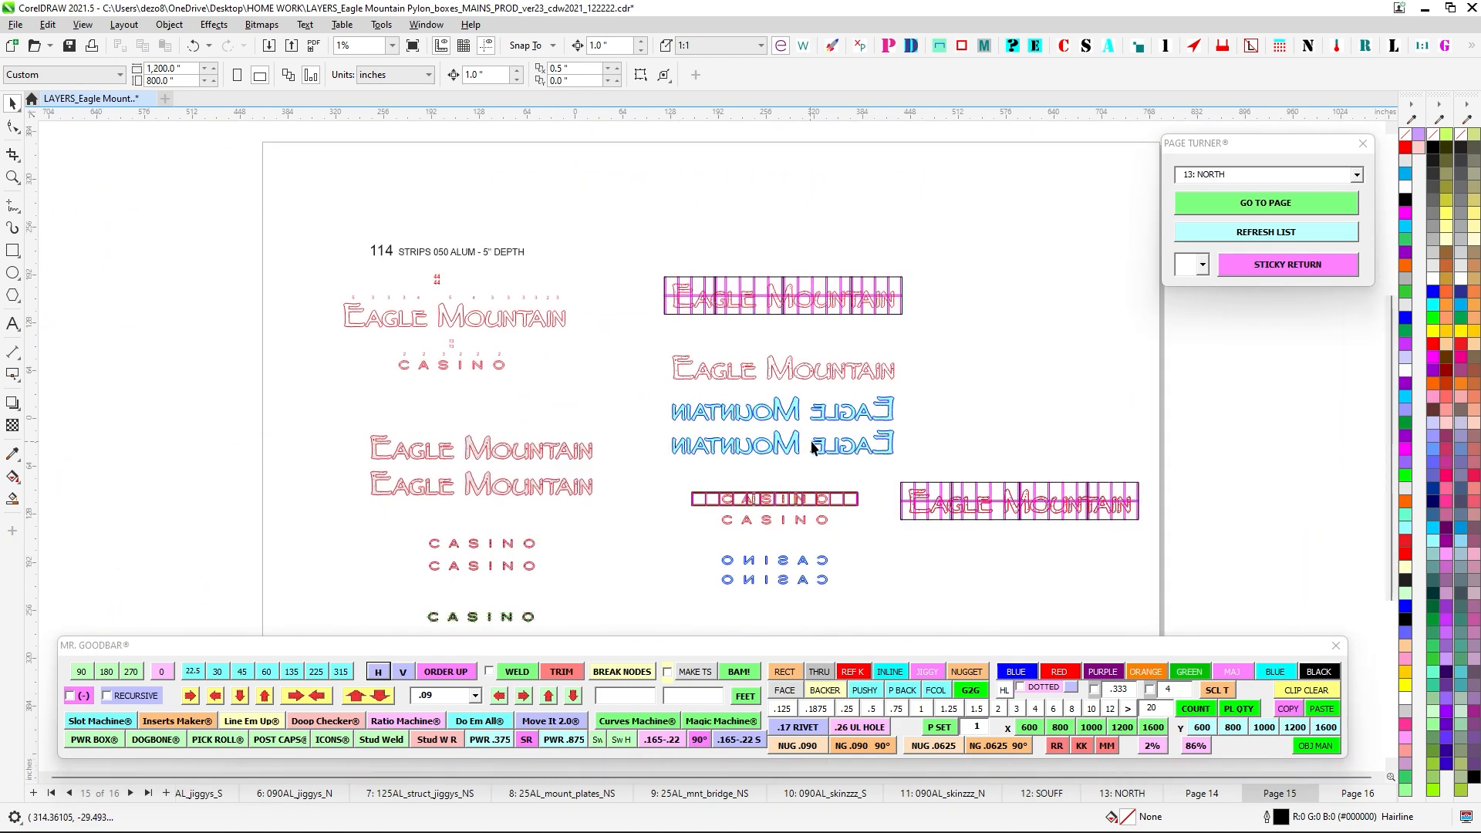
pyautogui.click(1358, 793)
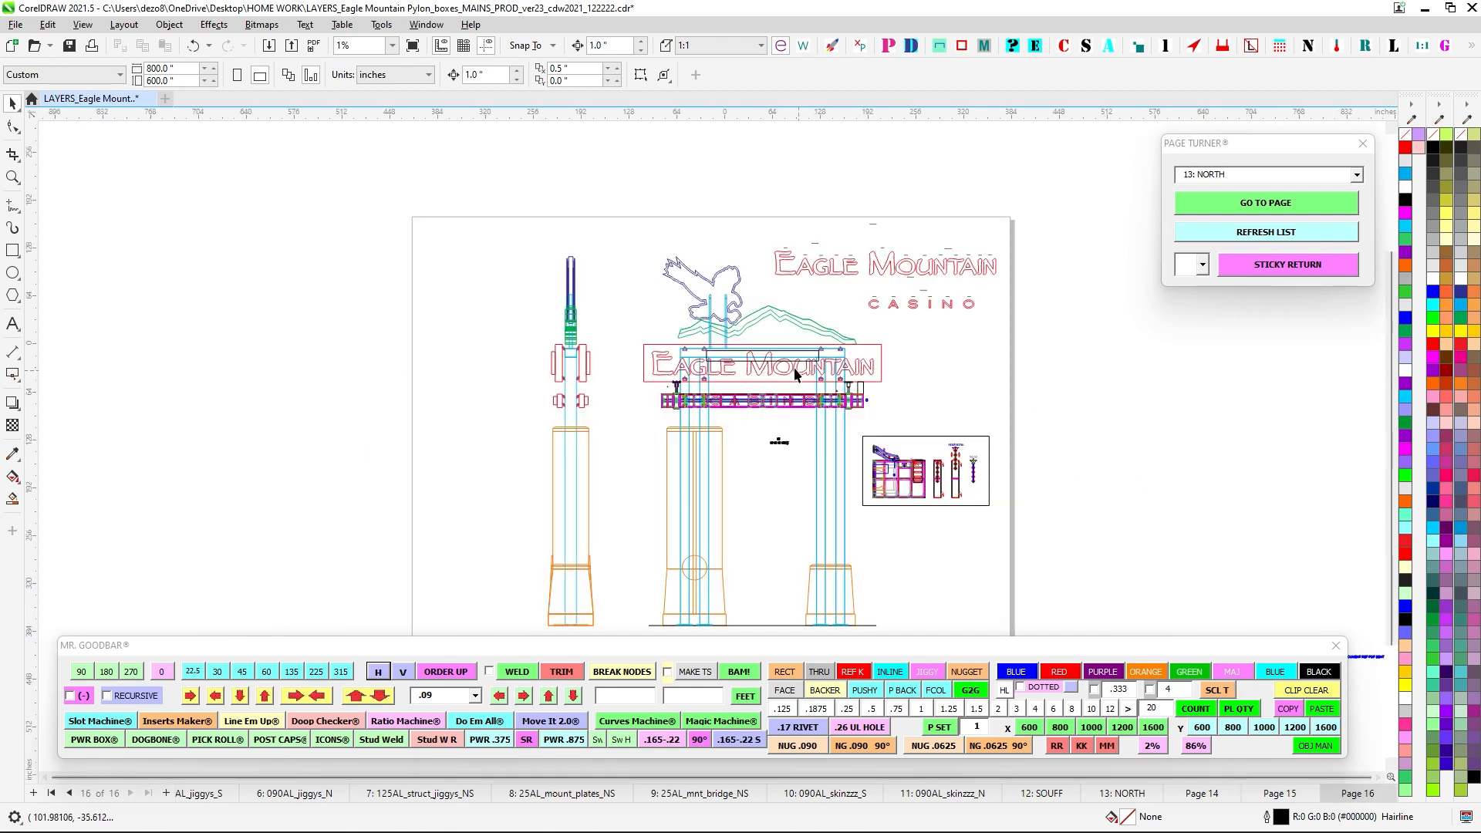
pyautogui.scroll(3, 795, 370)
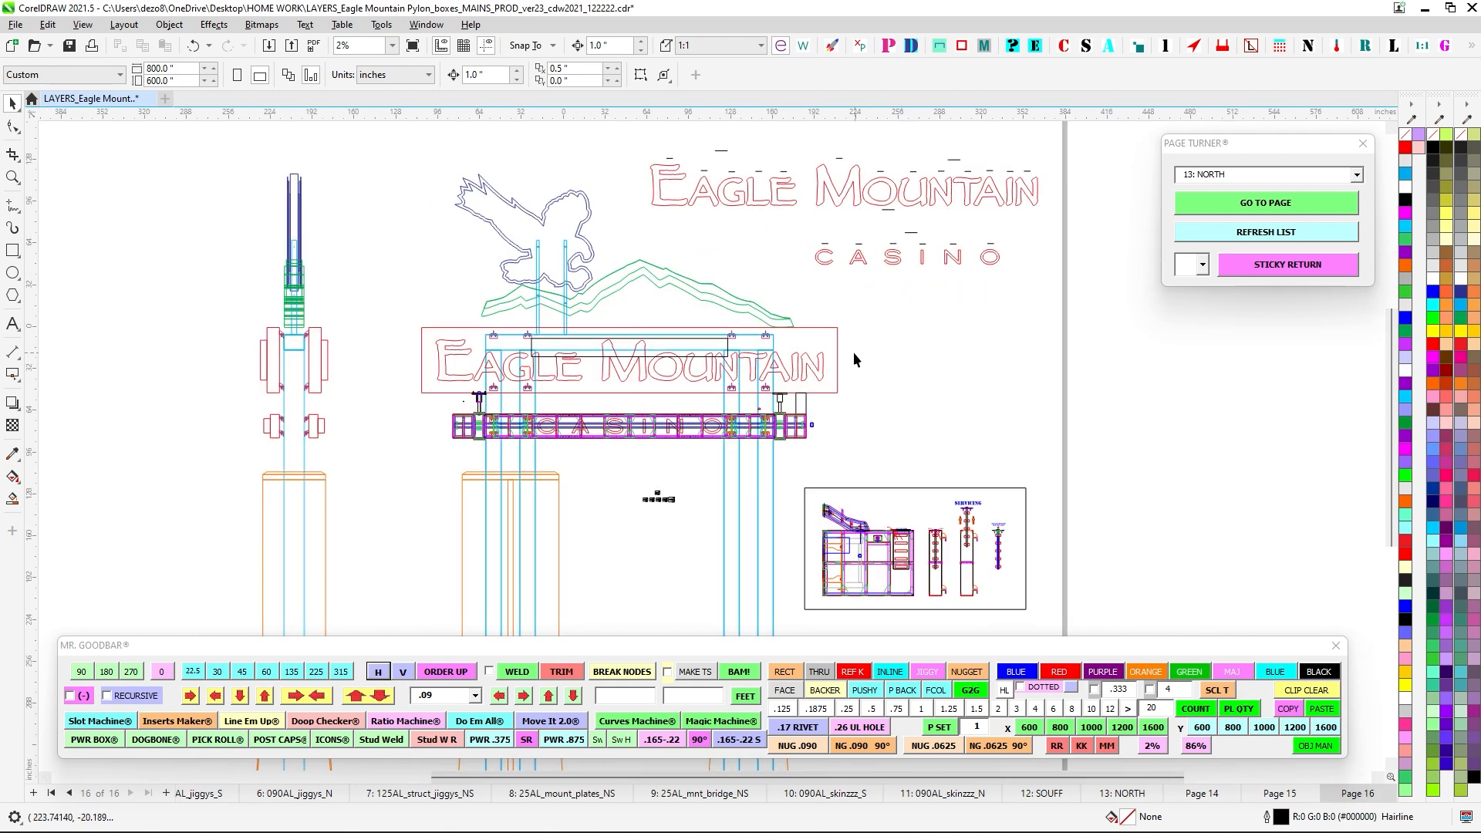
pyautogui.scroll(5, 806, 366)
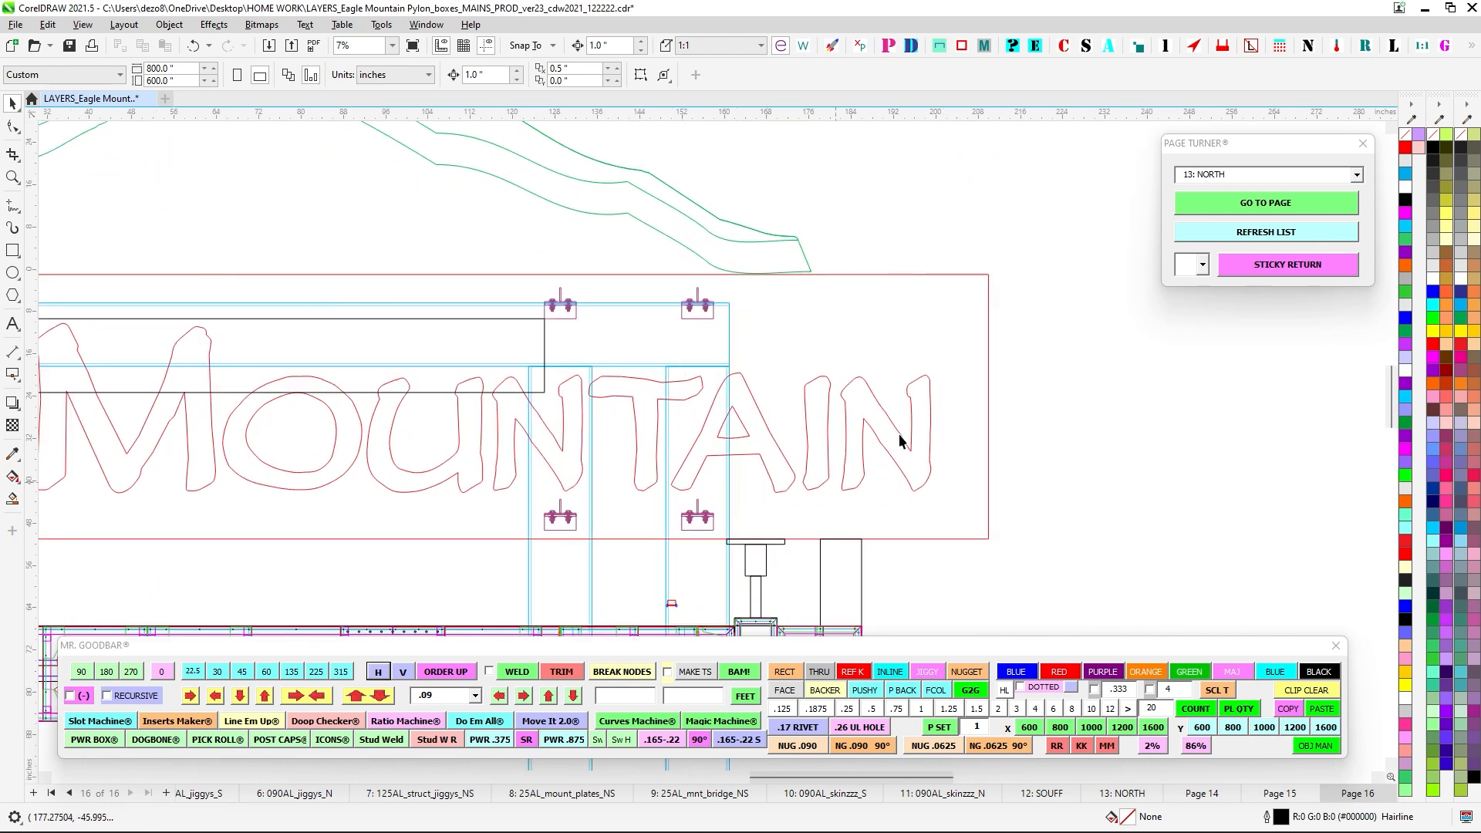
pyautogui.scroll(-2, 849, 301)
pyautogui.scroll(2, 781, 453)
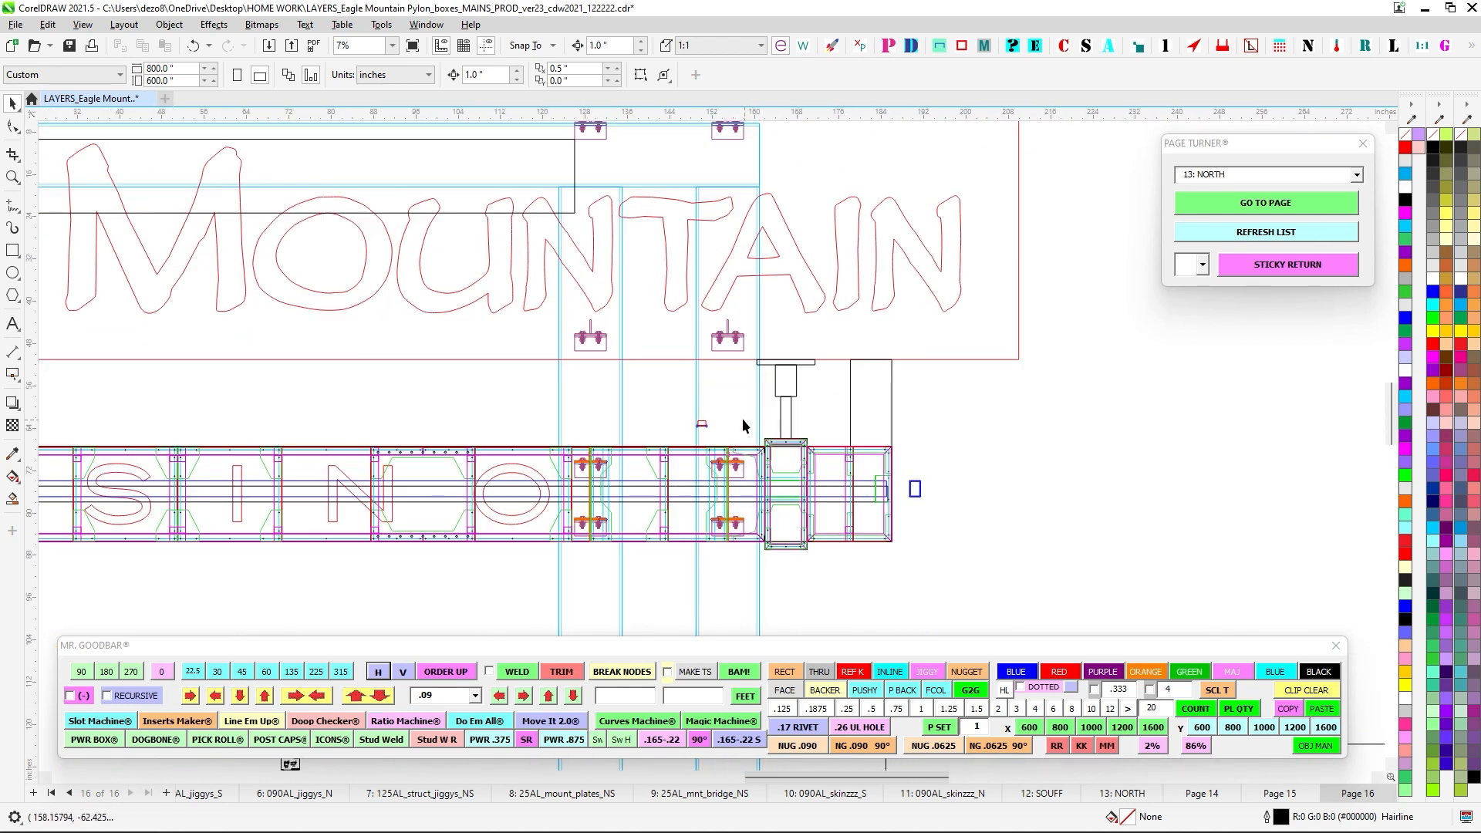
# Select the upright section crossing the CASINO box's right end and inspect the mounts and outline of the Eagle Mountain sign above.
pyautogui.moveTo(743, 419); pyautogui.dragTo(872, 591)
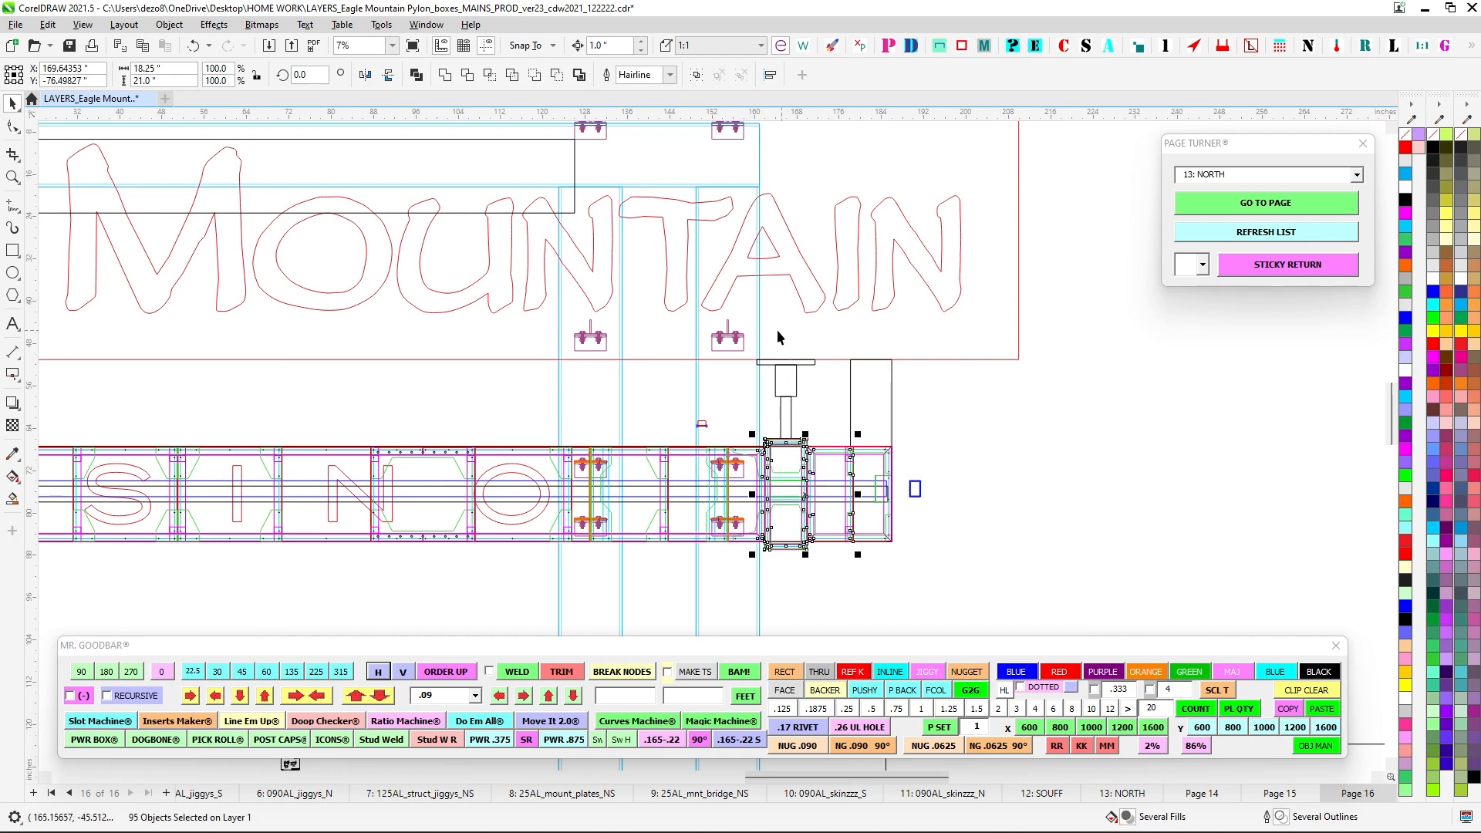
pyautogui.scroll(3, 784, 337)
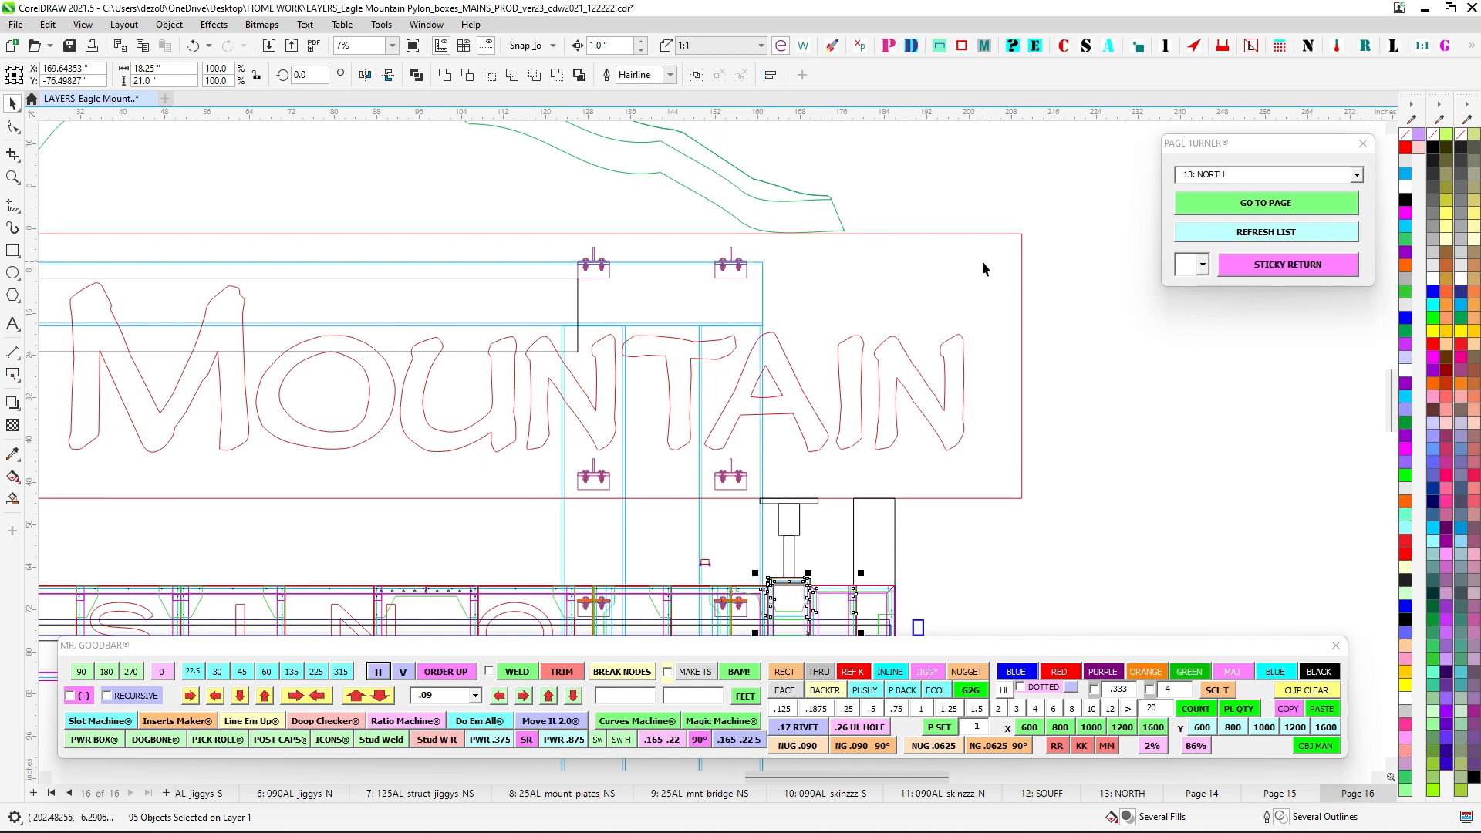
pyautogui.scroll(-1, 754, 383)
pyautogui.scroll(1, 708, 388)
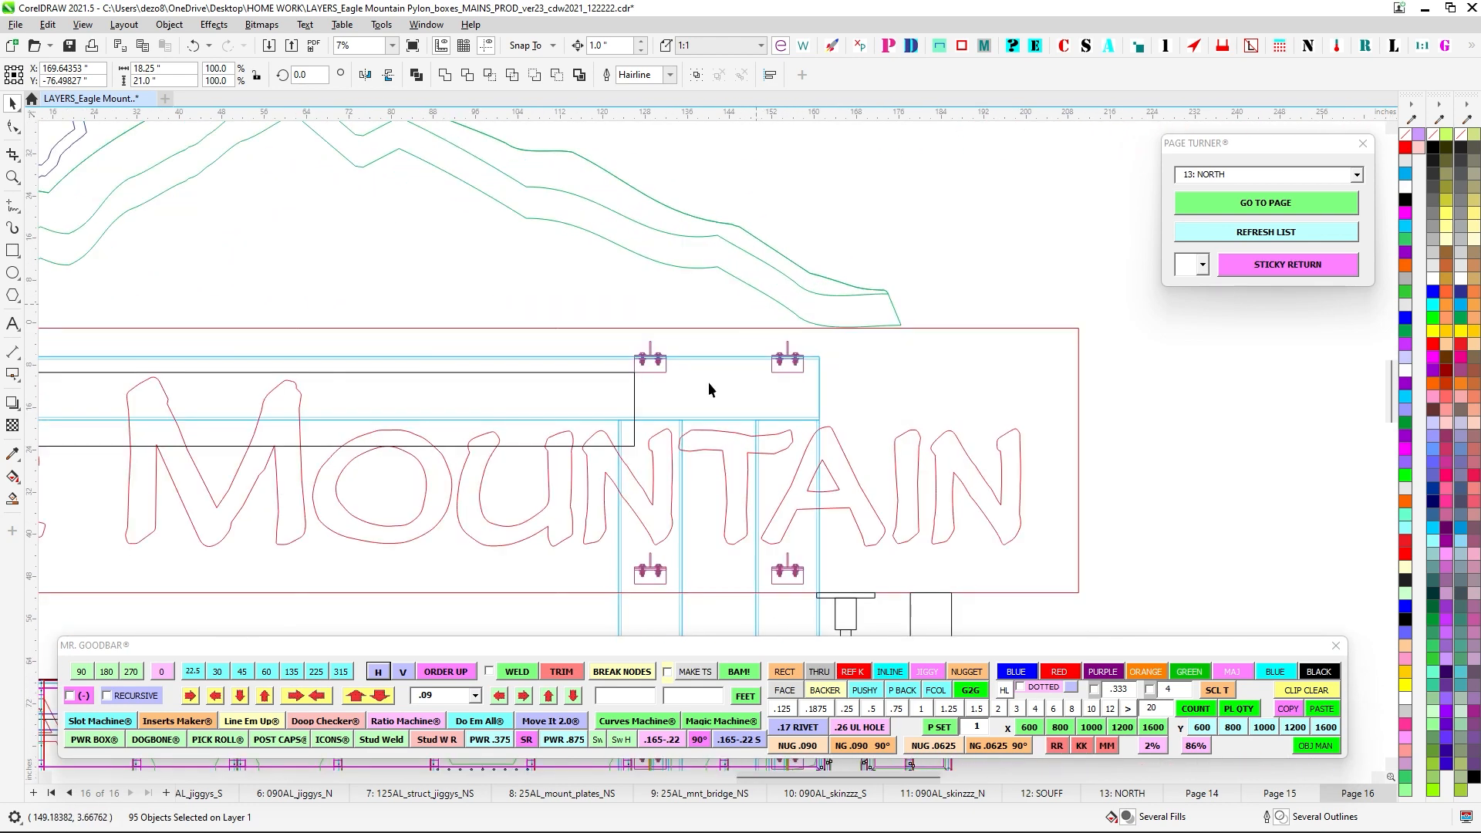
pyautogui.scroll(-2, 708, 389)
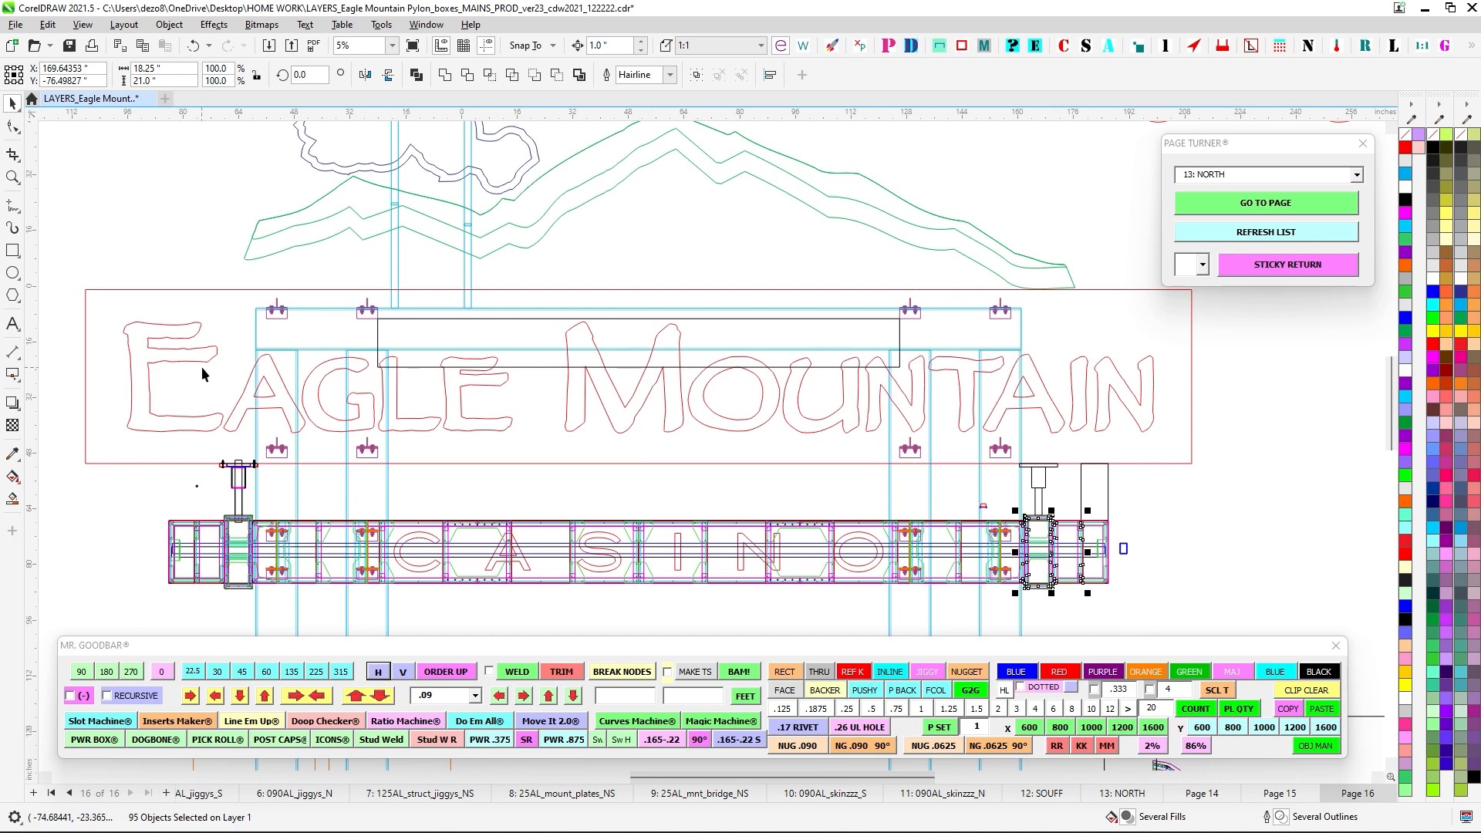
pyautogui.scroll(2, 961, 397)
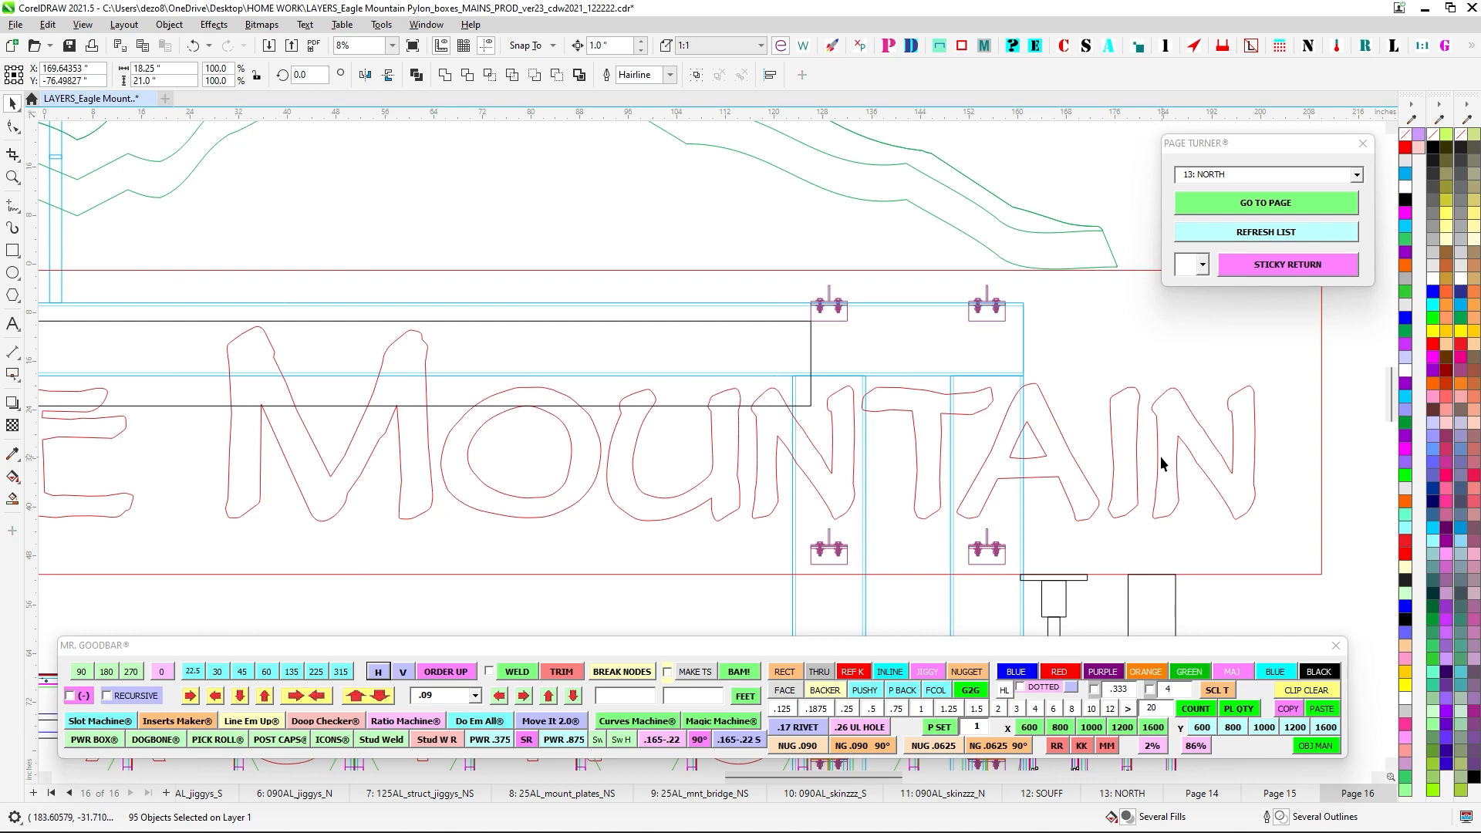
pyautogui.scroll(-2, 1061, 345)
pyautogui.scroll(1, 678, 305)
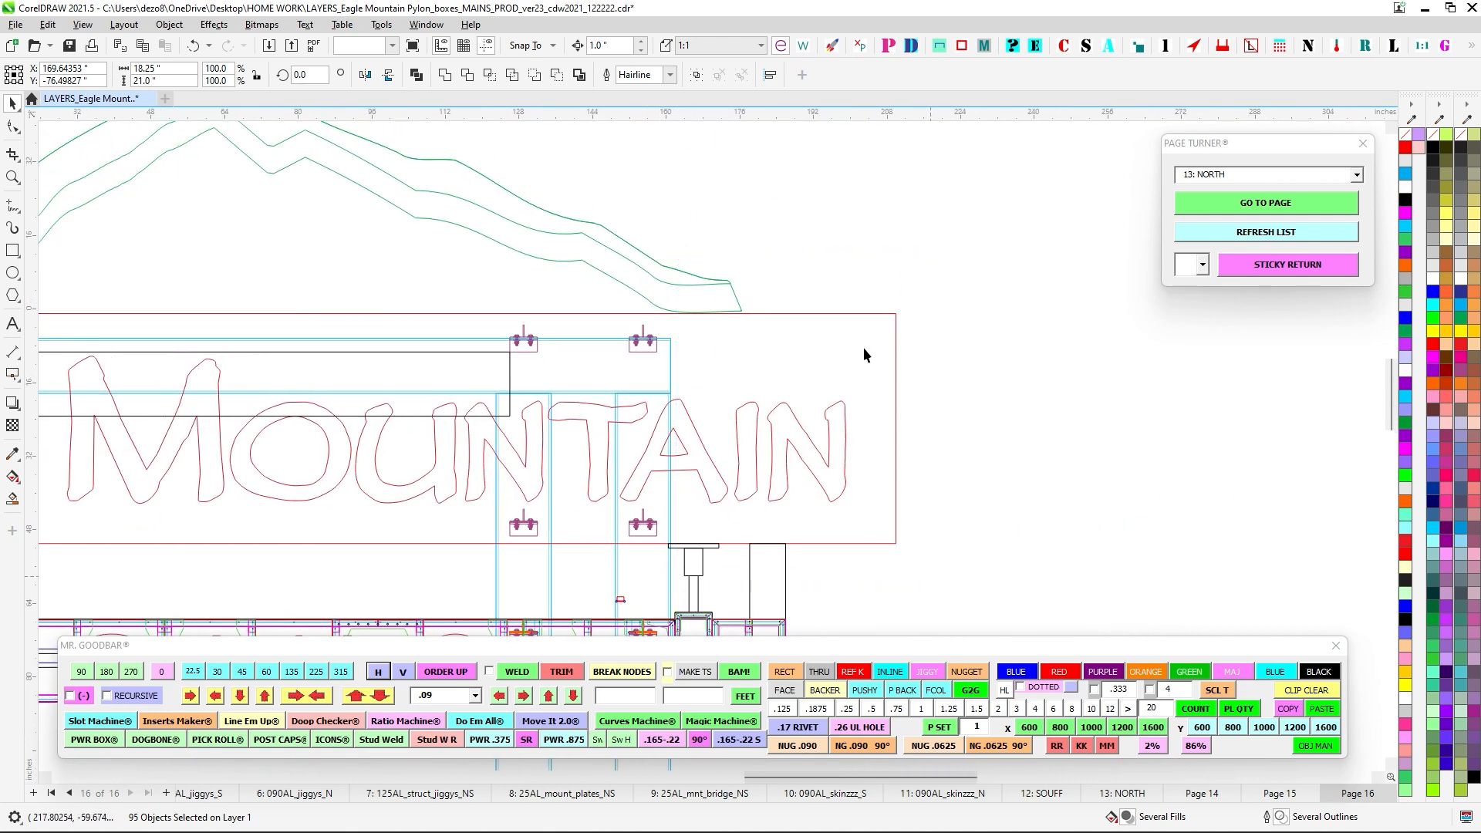
pyautogui.click(951, 506)
# Return to page 12: SOUFF and examine the power compartment between PWR A and PWR B.
pyautogui.click(1041, 793)
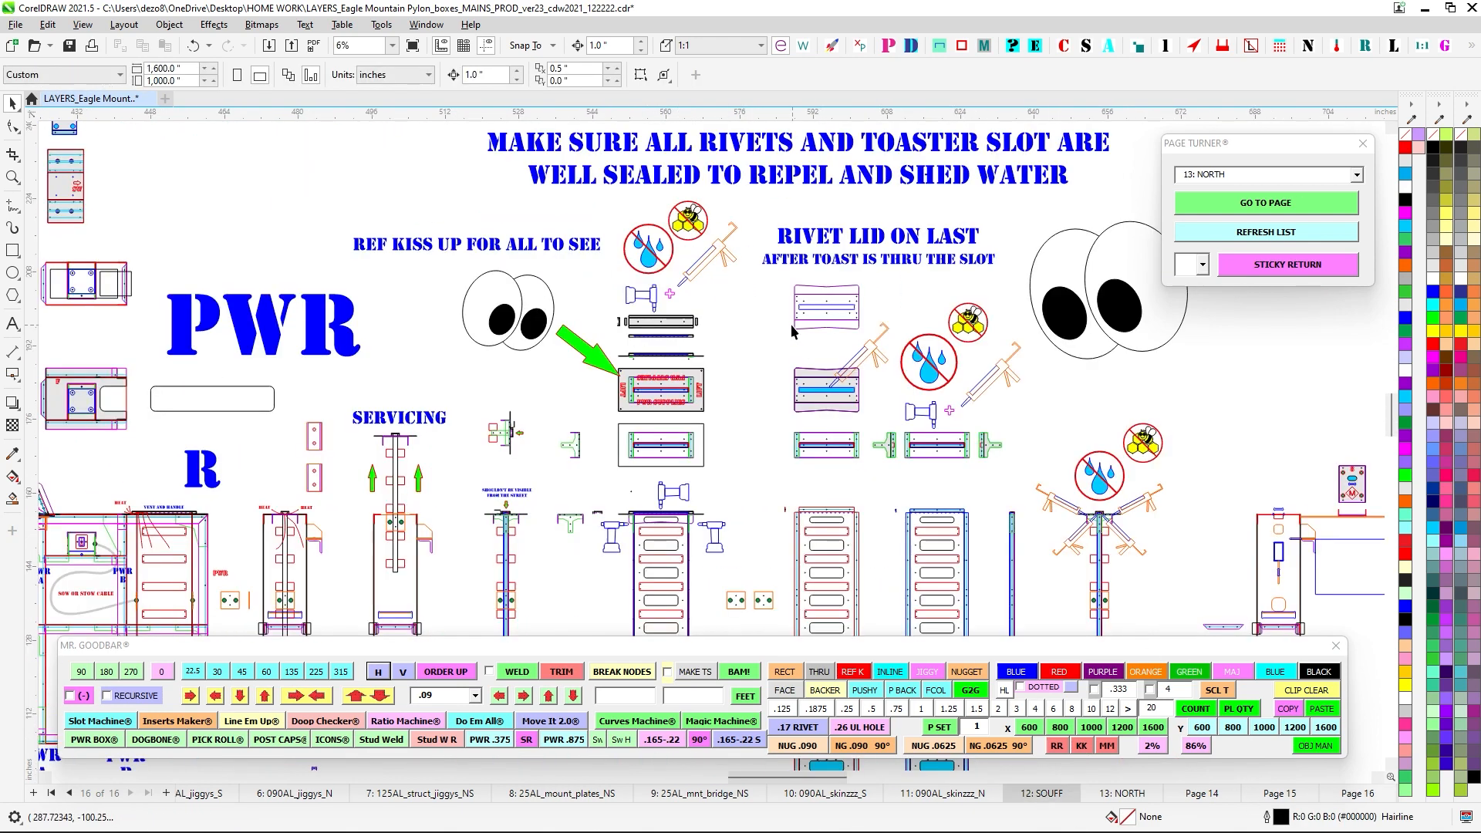
pyautogui.scroll(3, 655, 380)
pyautogui.scroll(5, 655, 380)
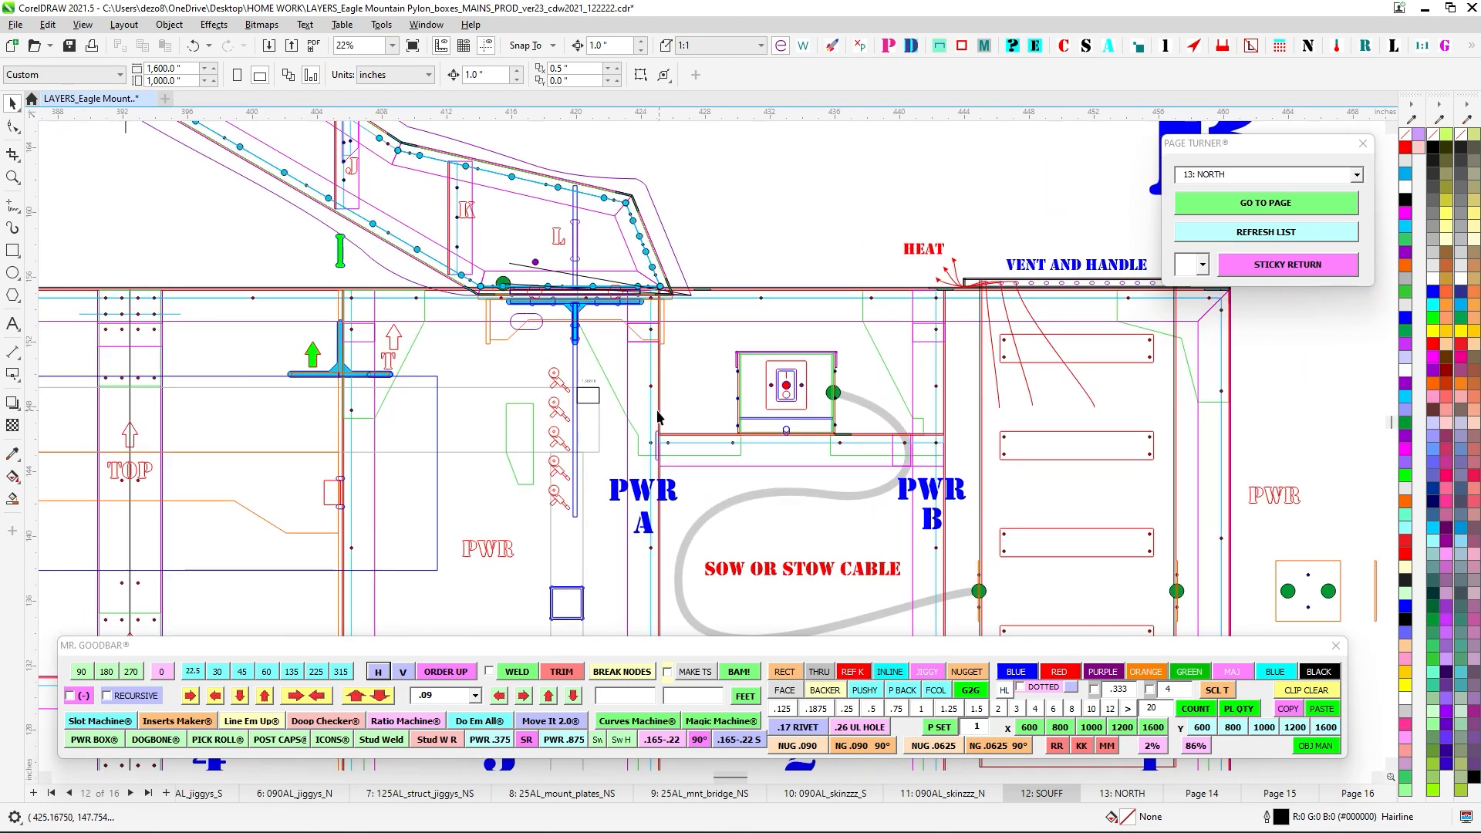
pyautogui.moveTo(610, 361); pyautogui.dragTo(965, 492)
pyautogui.scroll(-2, 744, 377)
# Fill the two green-outlined bracket shapes at PWR A and PWR B with light blue.
pyautogui.click(664, 382)
pyautogui.click(666, 381)
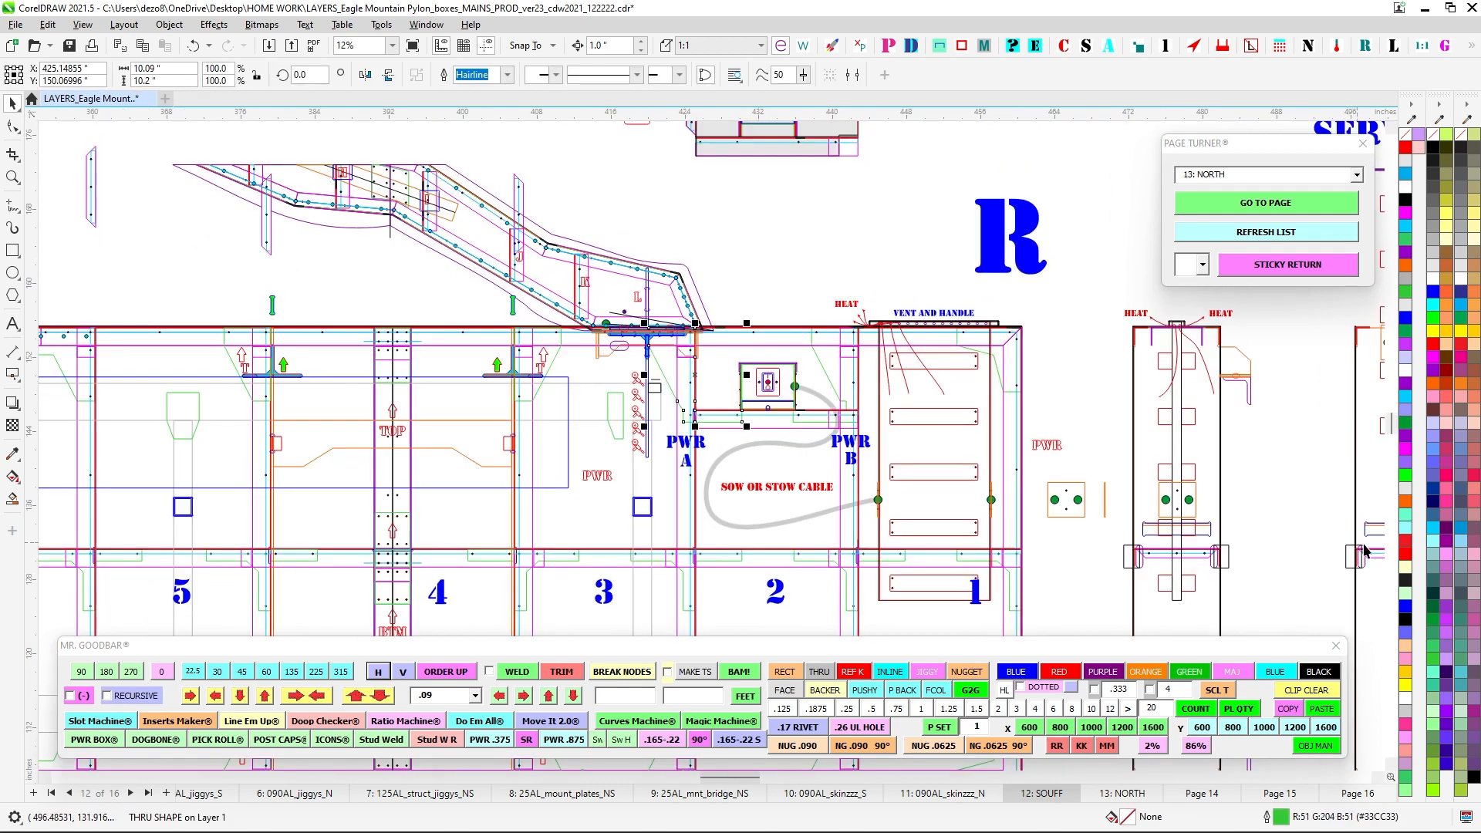
pyautogui.click(1432, 528)
pyautogui.scroll(1, 922, 395)
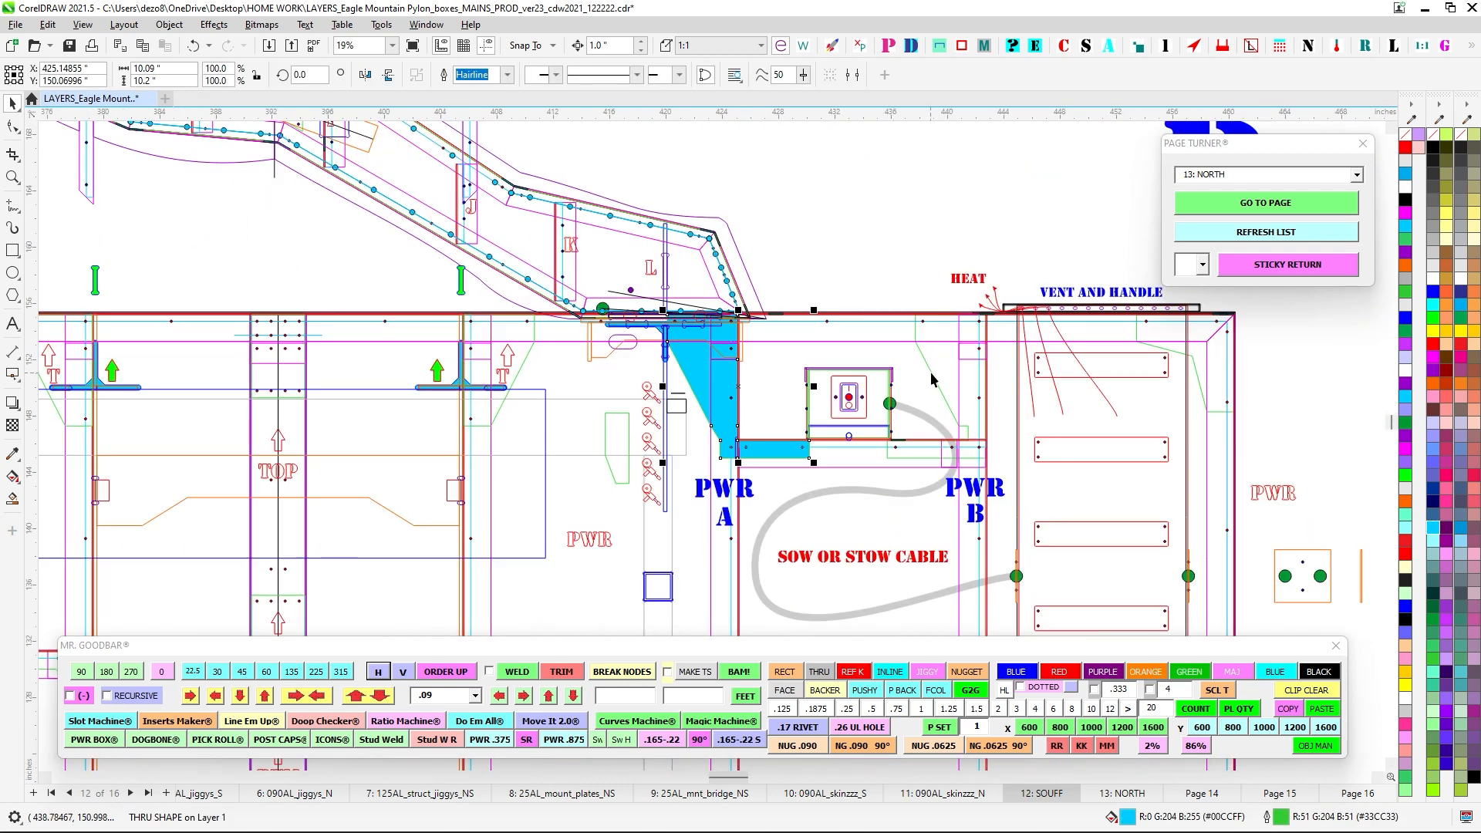
pyautogui.click(933, 380)
pyautogui.click(1432, 528)
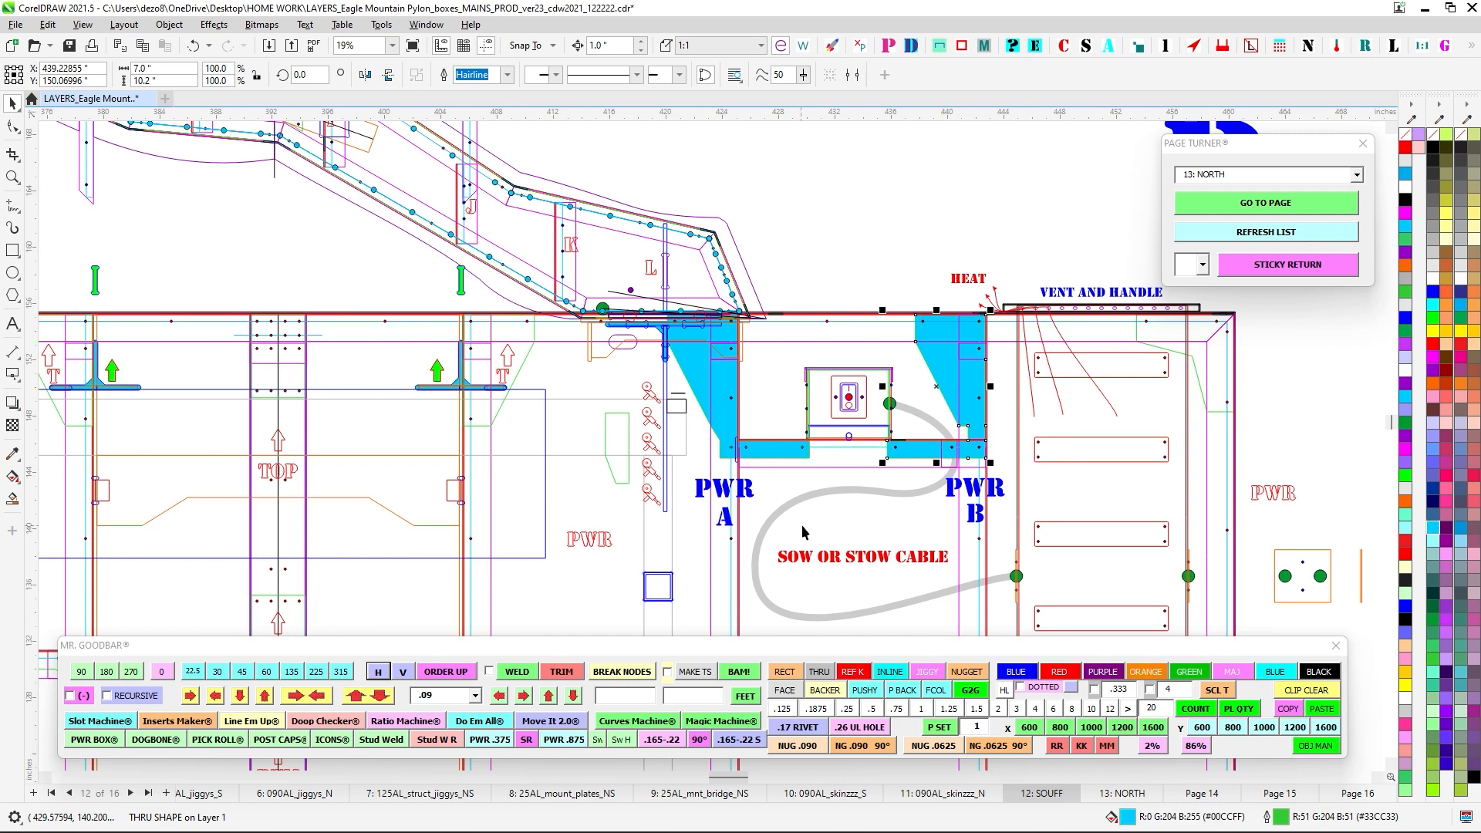
pyautogui.click(755, 462)
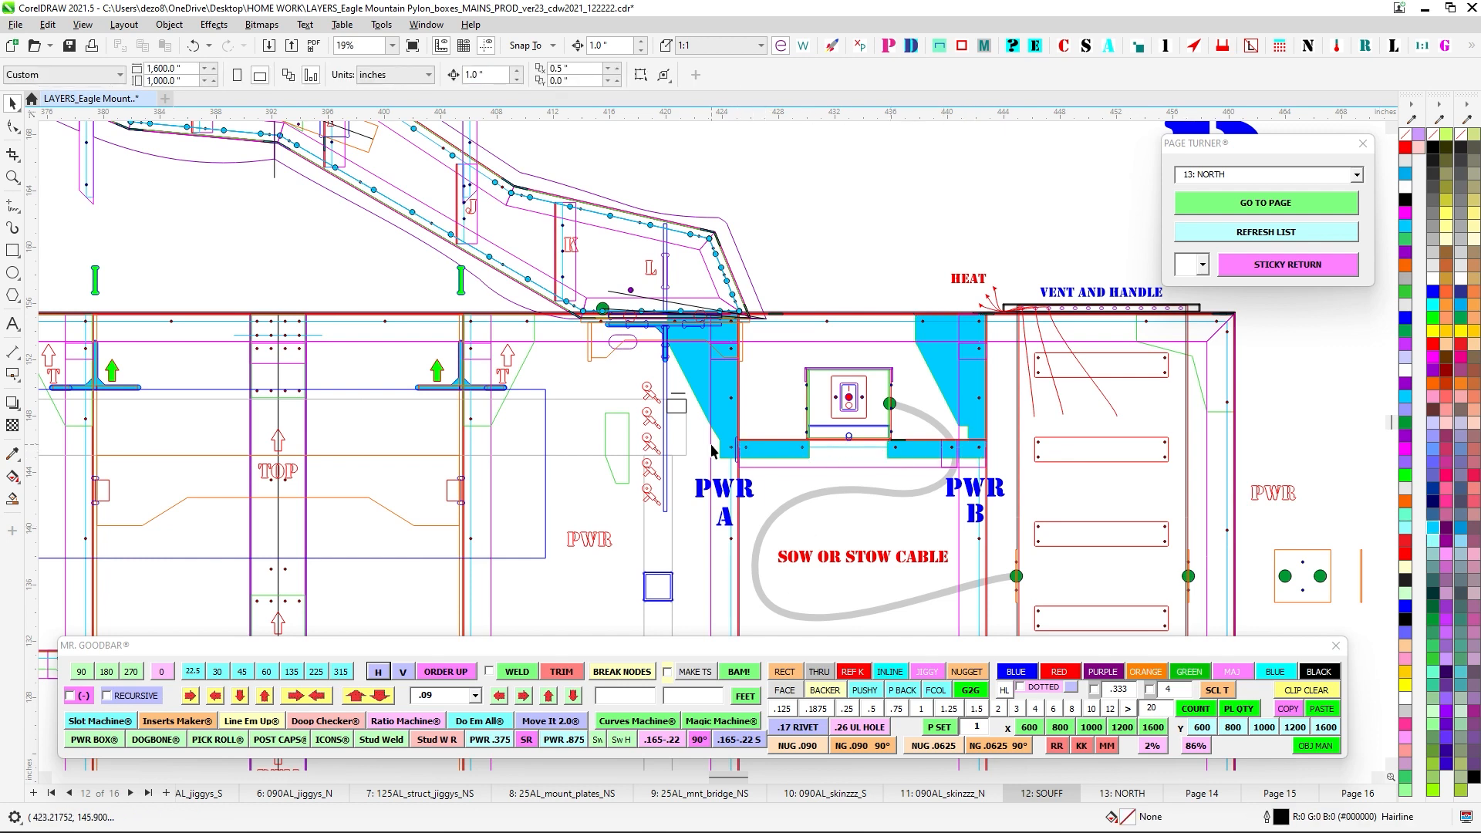
# Remove the light blue fill from both bracket shapes at PWR A and PWR B.
pyautogui.click(685, 374)
pyautogui.keyDown('shift'); pyautogui.click(953, 375); pyautogui.keyUp('shift')
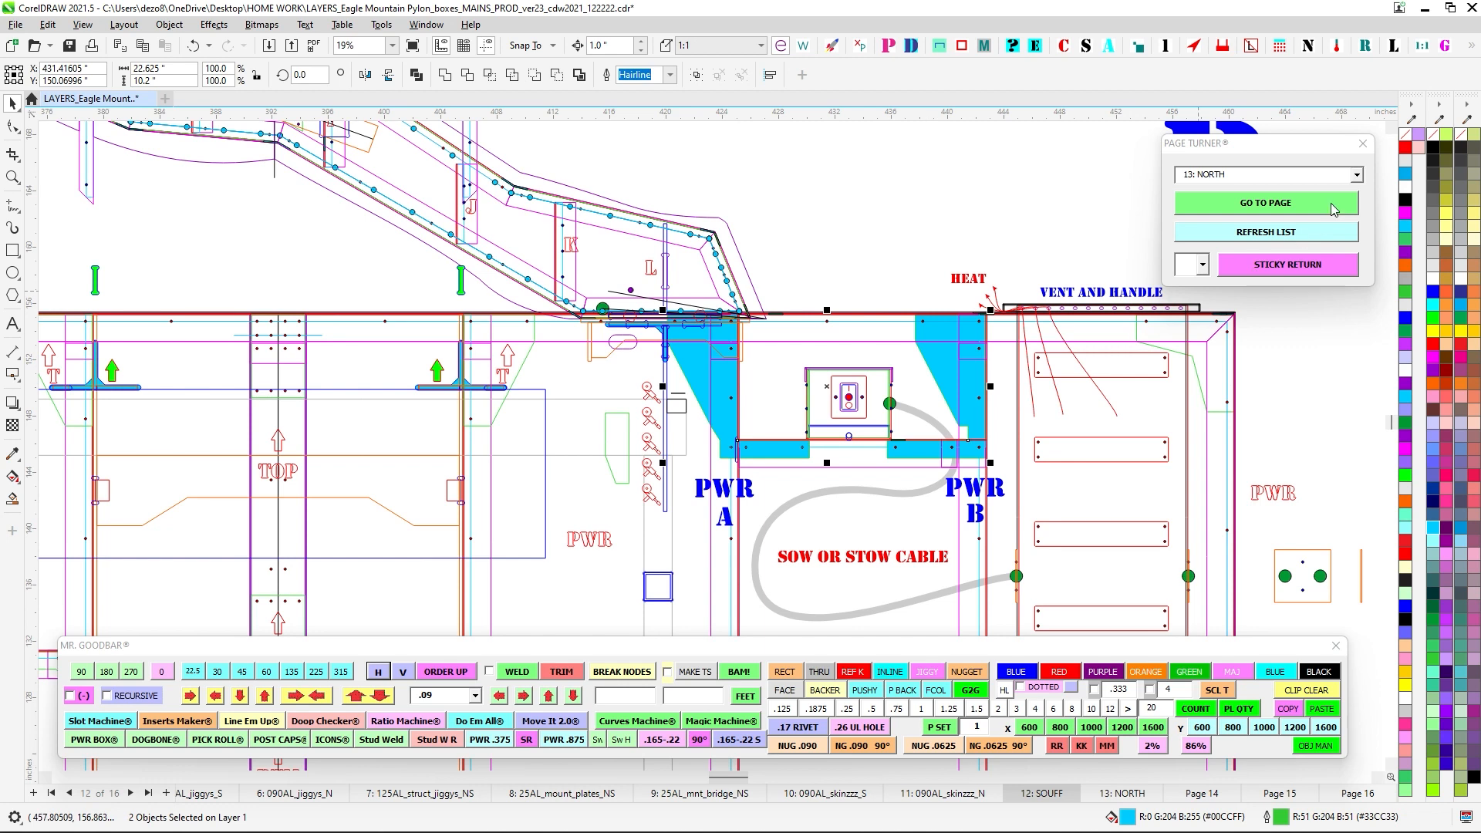
pyautogui.click(1431, 135)
pyautogui.press('Escape')
# Select the small power box between PWR A and PWR B and compare it with the part views above the frame.
pyautogui.scroll(2, 790, 354)
pyautogui.moveTo(918, 478); pyautogui.dragTo(928, 478)
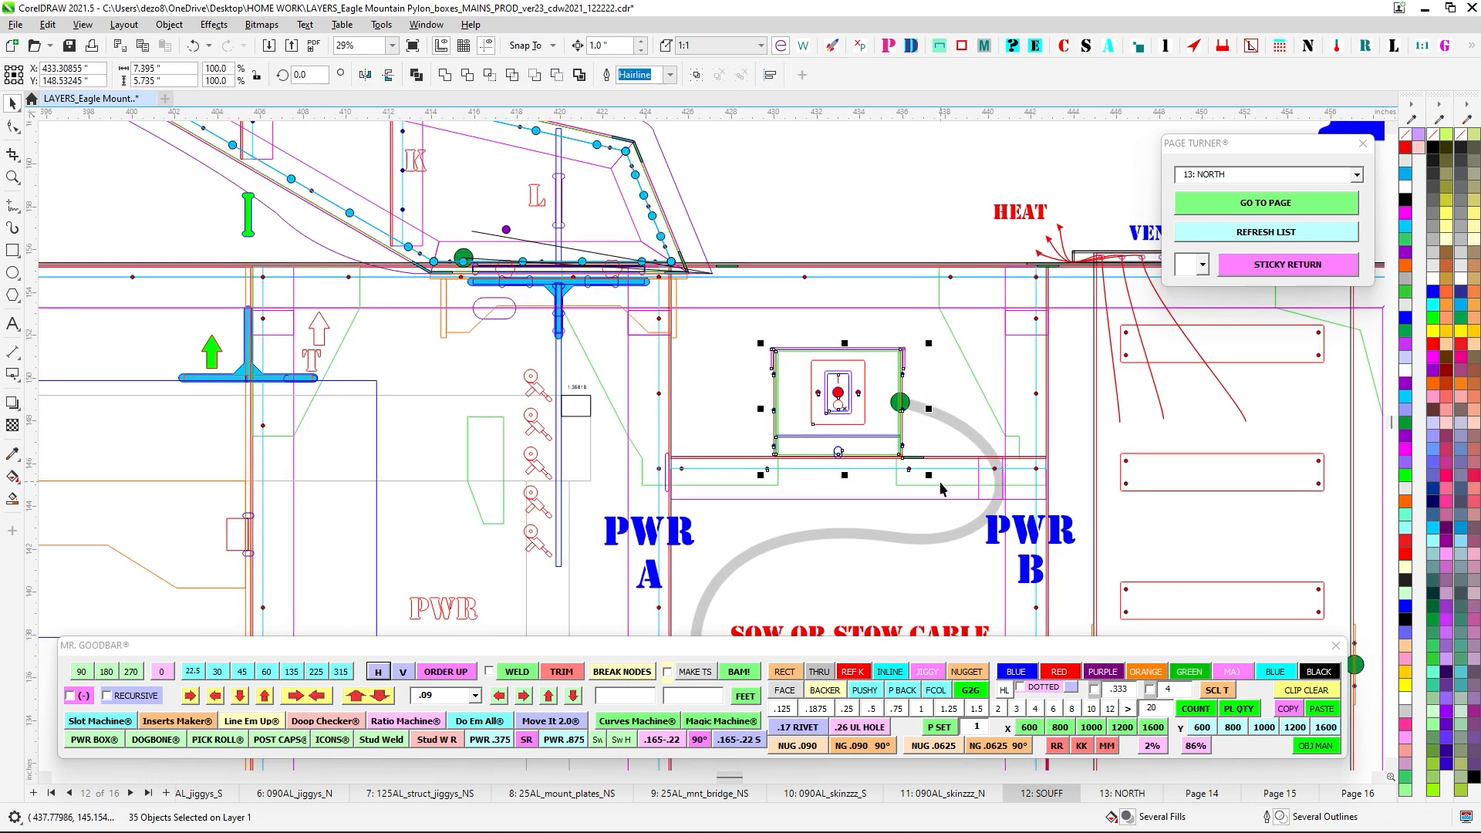
pyautogui.scroll(-2, 935, 478)
pyautogui.moveTo(848, 284); pyautogui.dragTo(790, 609)
pyautogui.scroll(2, 793, 324)
pyautogui.scroll(-2, 793, 324)
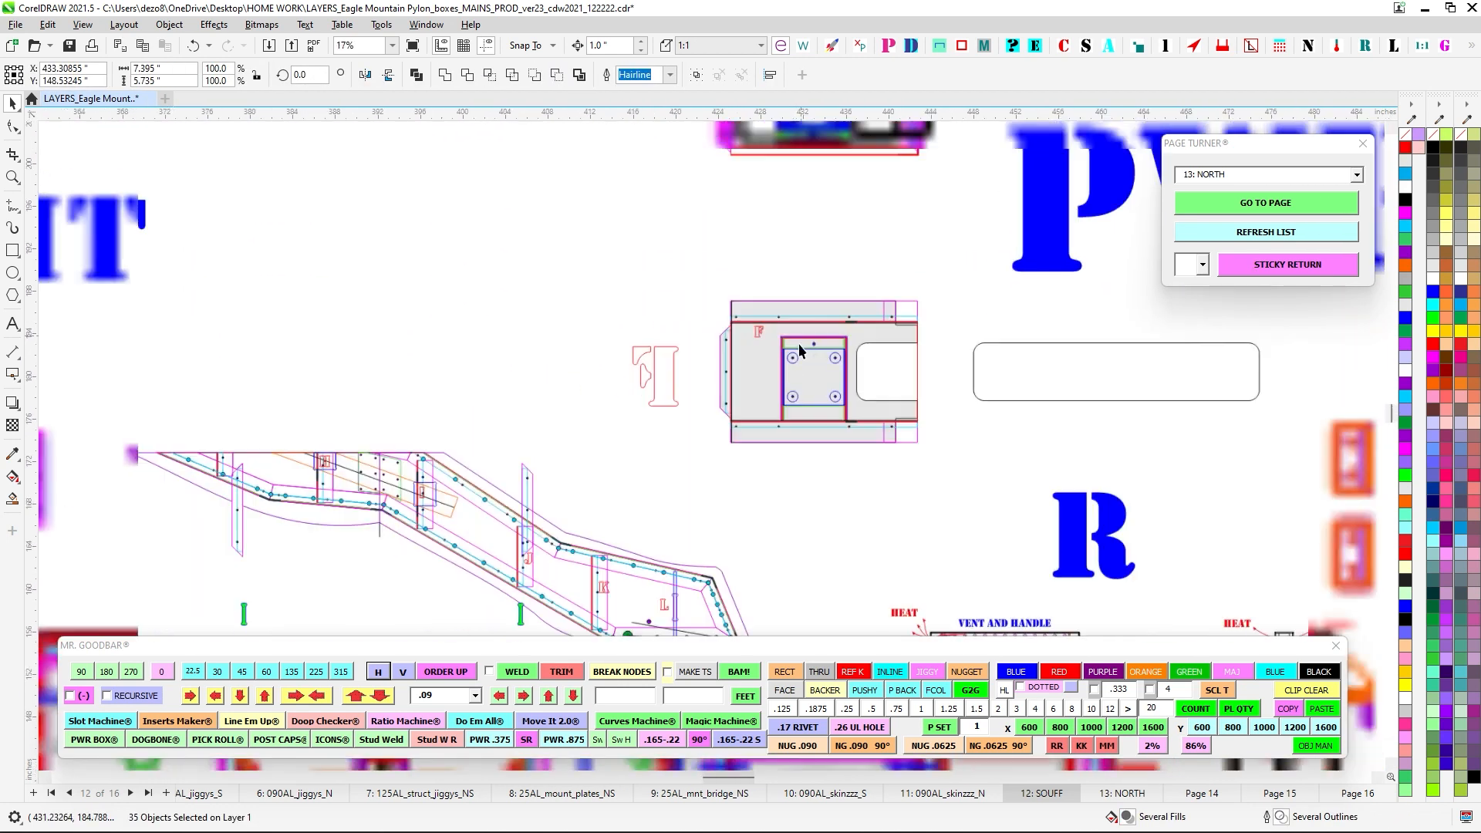
pyautogui.moveTo(845, 494); pyautogui.dragTo(812, 419)
pyautogui.scroll(1, 779, 493)
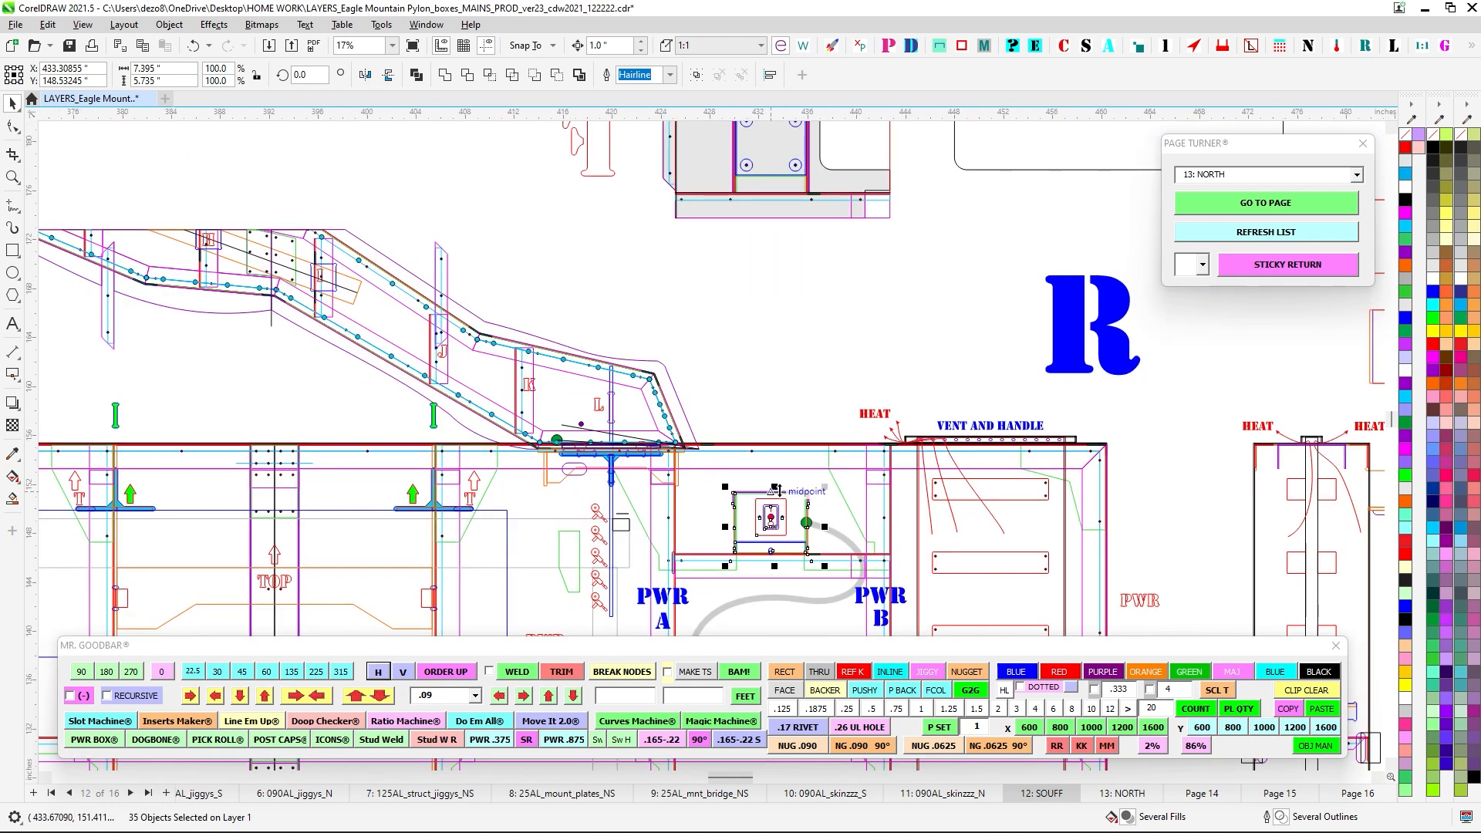
pyautogui.scroll(-4, 786, 463)
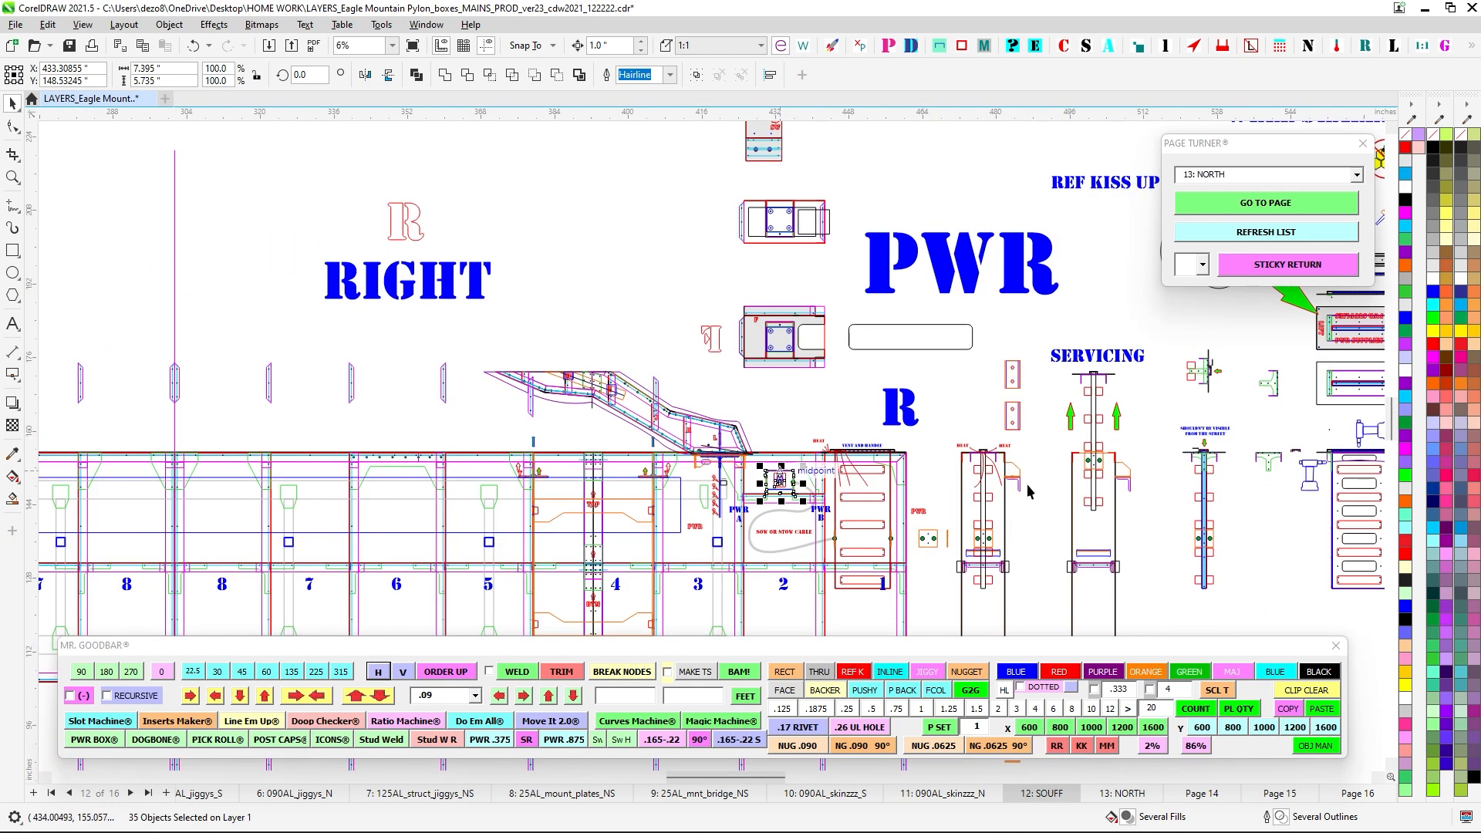
# Switch to Page 16, inspect the sign's mounting points across its width, and select the Eagle Mountain sign group.
pyautogui.click(1356, 793)
pyautogui.scroll(2, 690, 407)
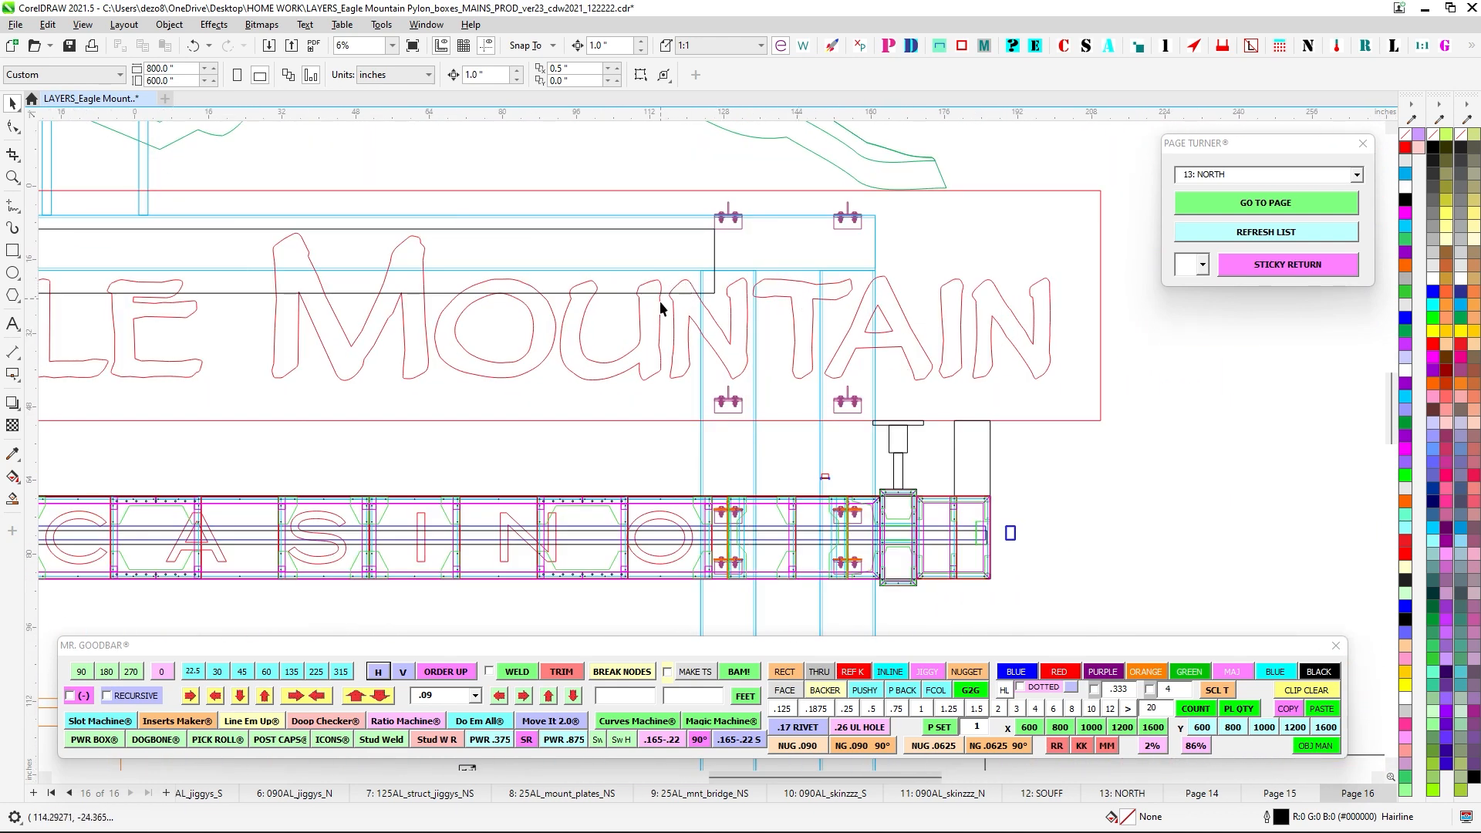
pyautogui.moveTo(682, 319); pyautogui.dragTo(909, 352)
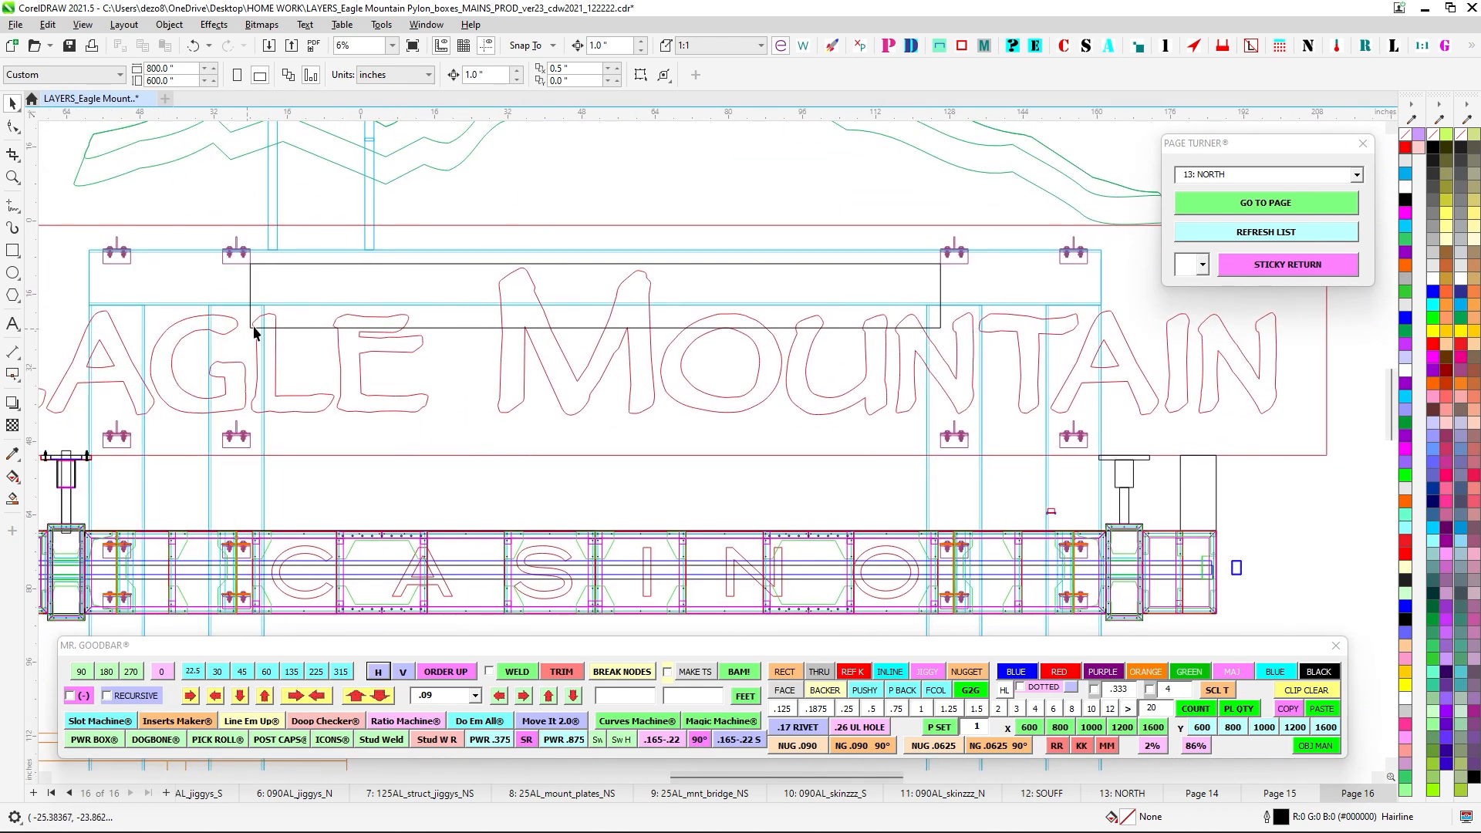
pyautogui.moveTo(277, 355); pyautogui.dragTo(408, 371)
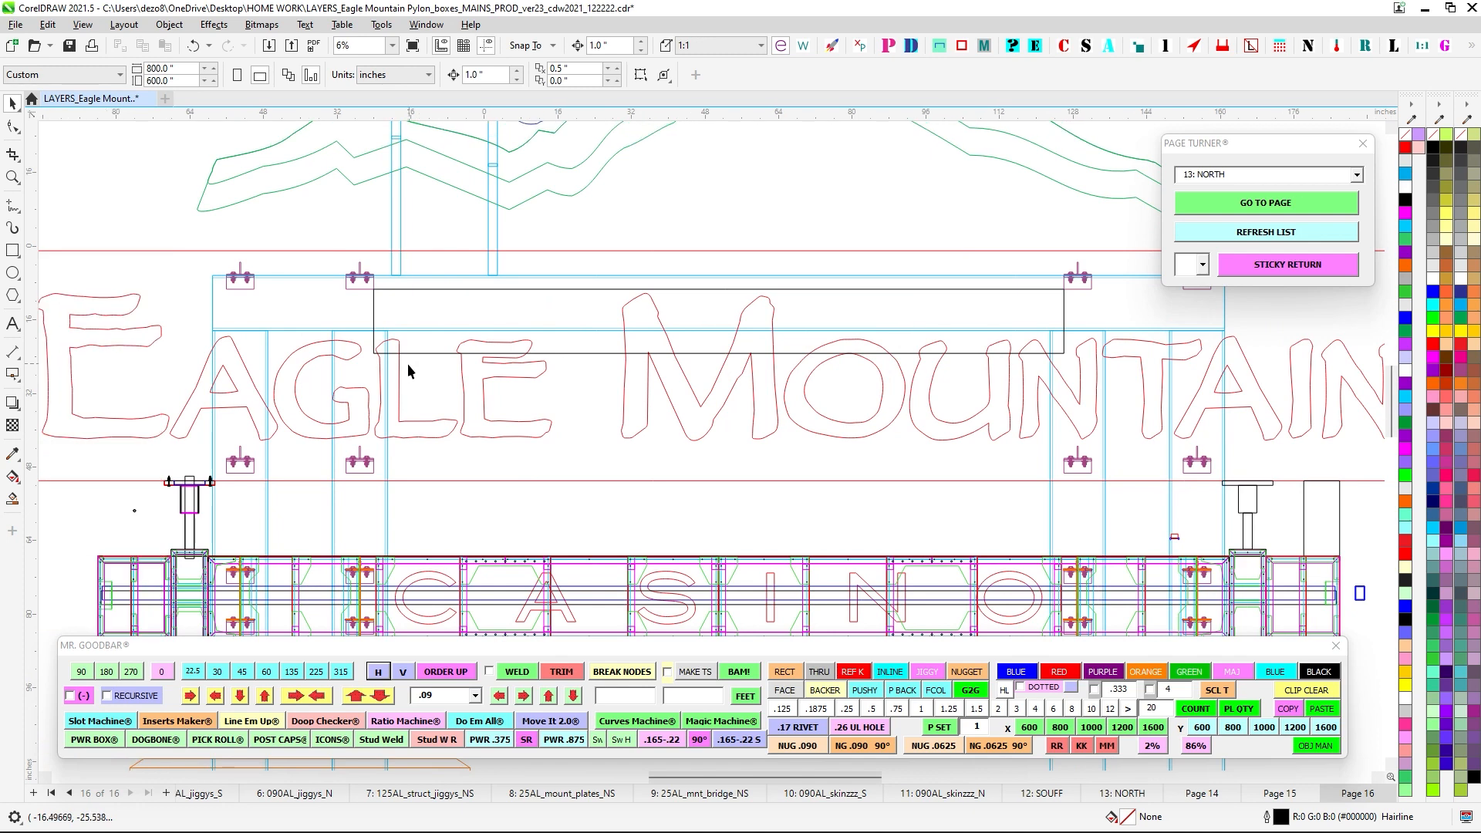
pyautogui.scroll(-1, 407, 363)
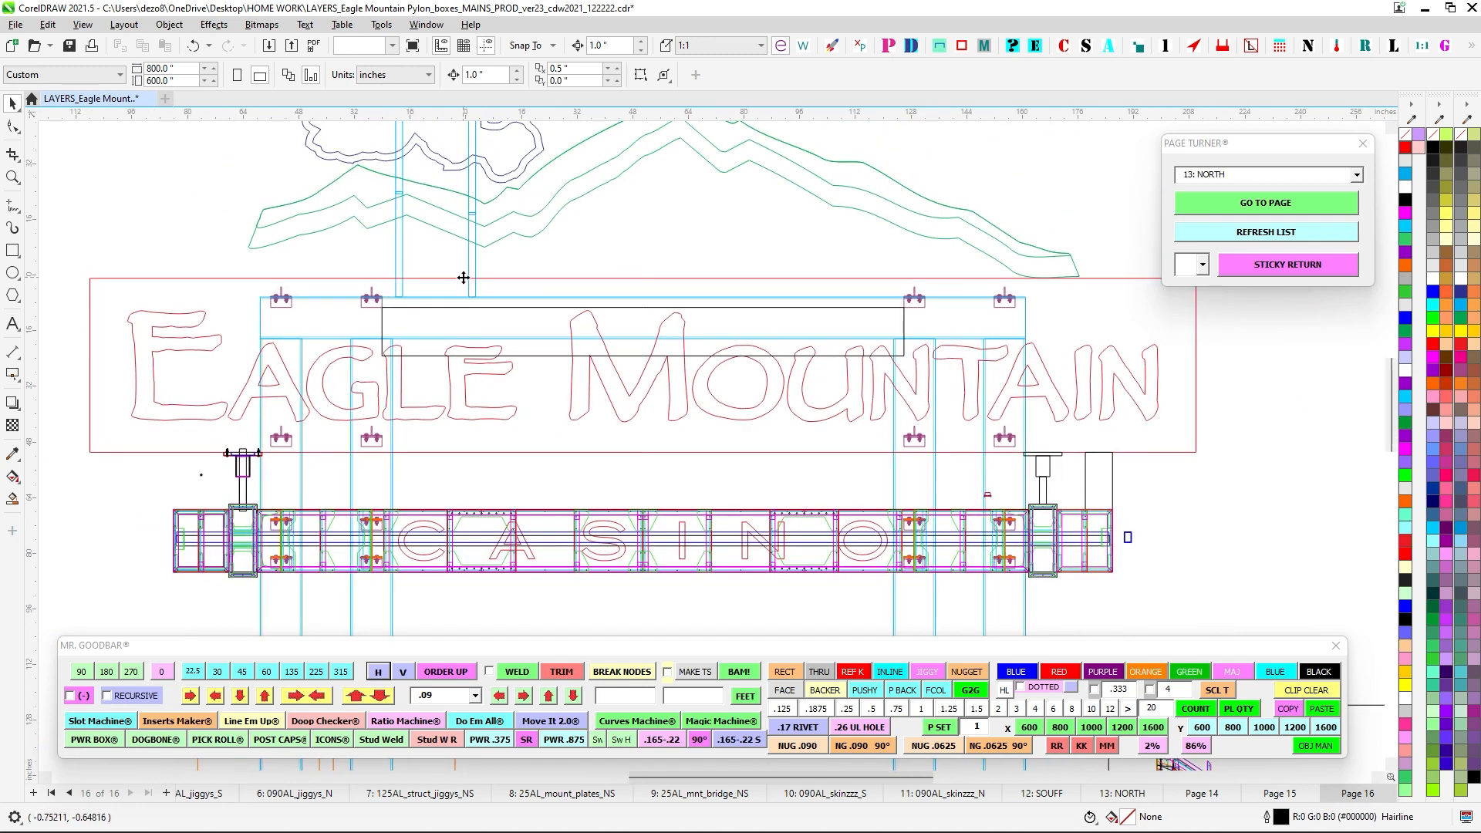
pyautogui.click(463, 277)
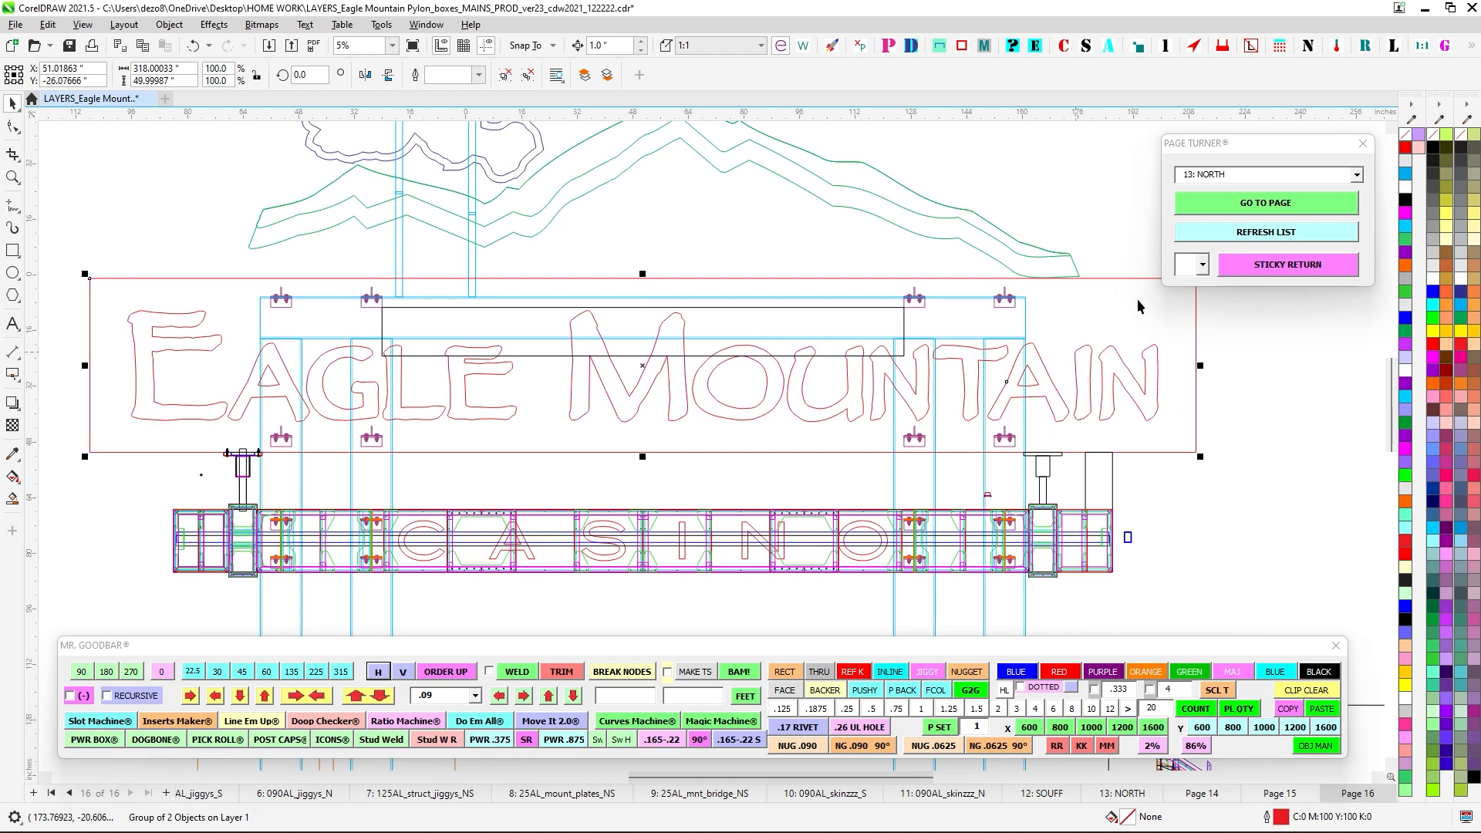
# Go back to page 12: SOUFF, clear the selection and inspect the power box, its shelf and the stowed cable.
pyautogui.click(1041, 793)
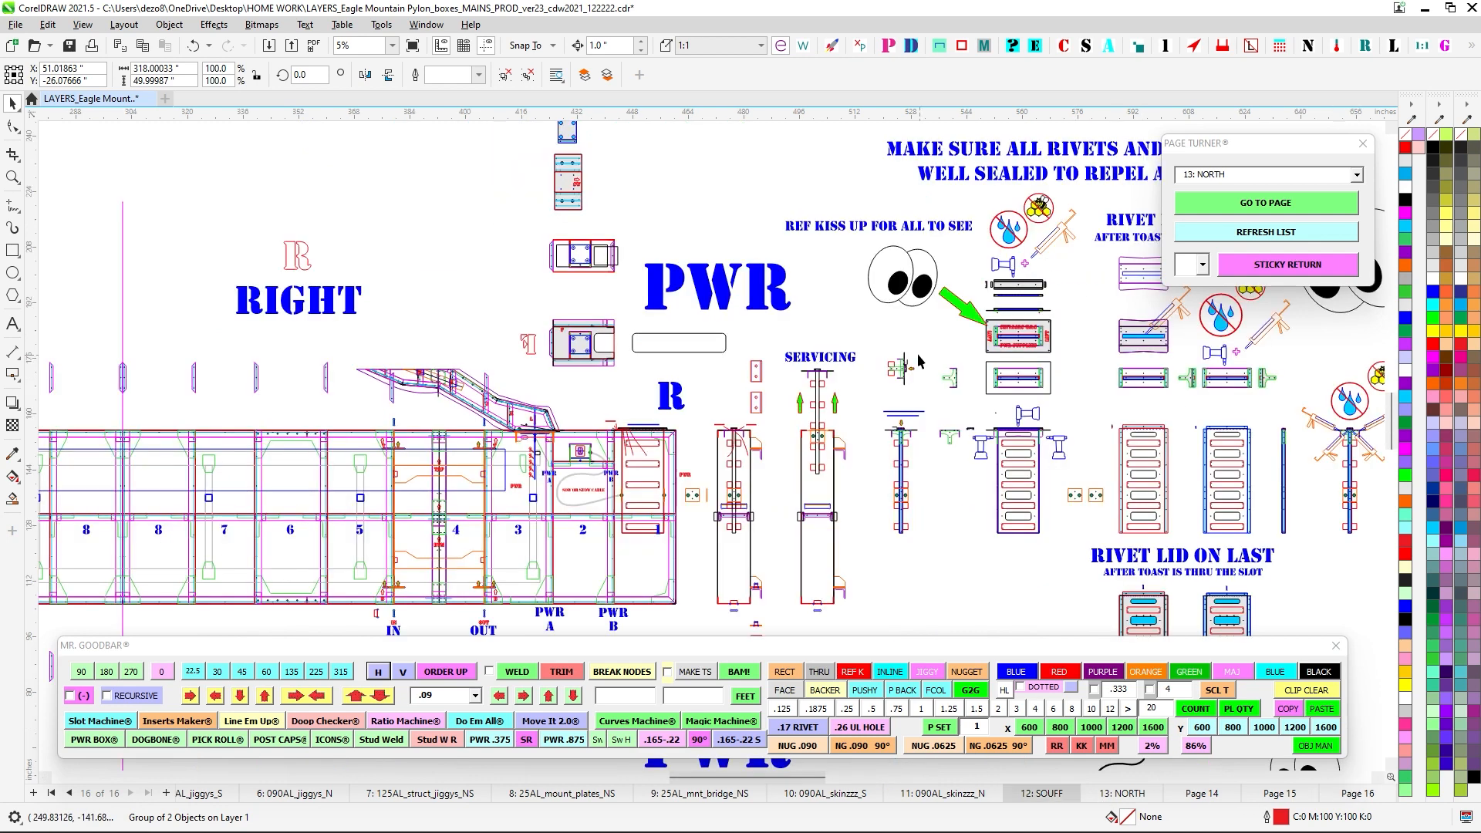
pyautogui.press('Escape')
pyautogui.scroll(3, 617, 463)
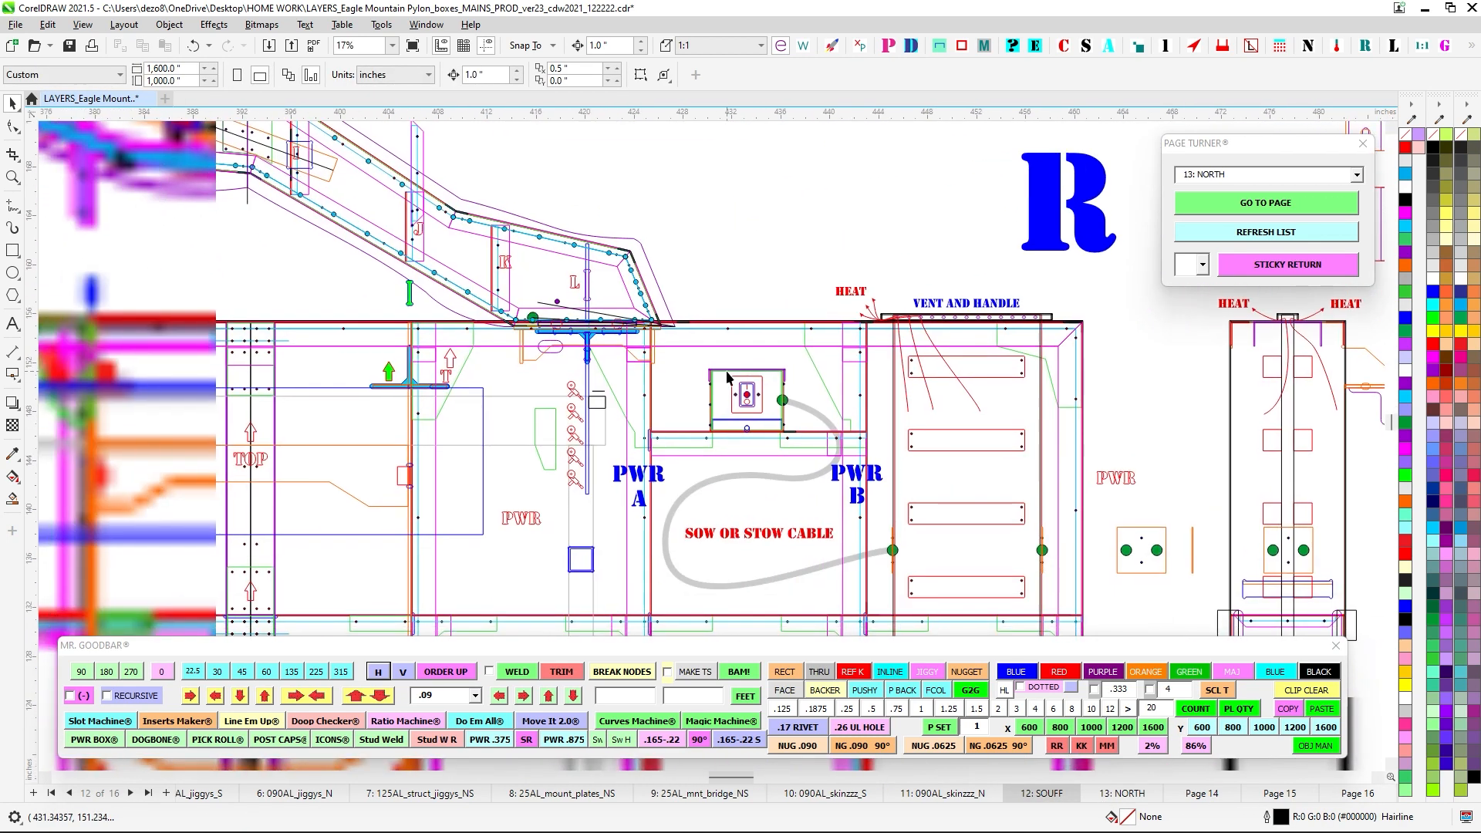
pyautogui.scroll(2, 726, 376)
pyautogui.scroll(-1, 648, 396)
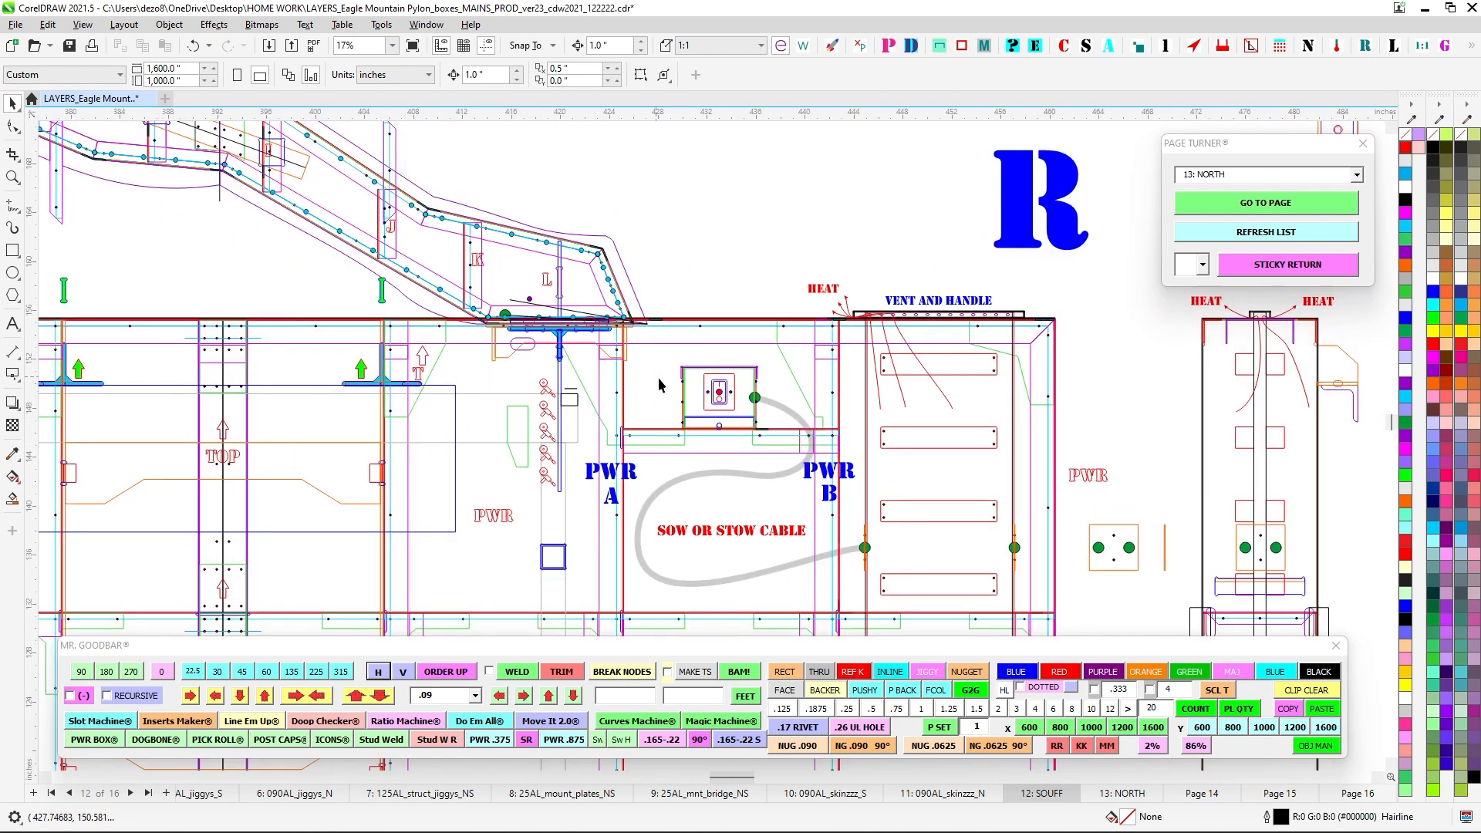
pyautogui.scroll(1, 660, 385)
pyautogui.scroll(-3, 674, 408)
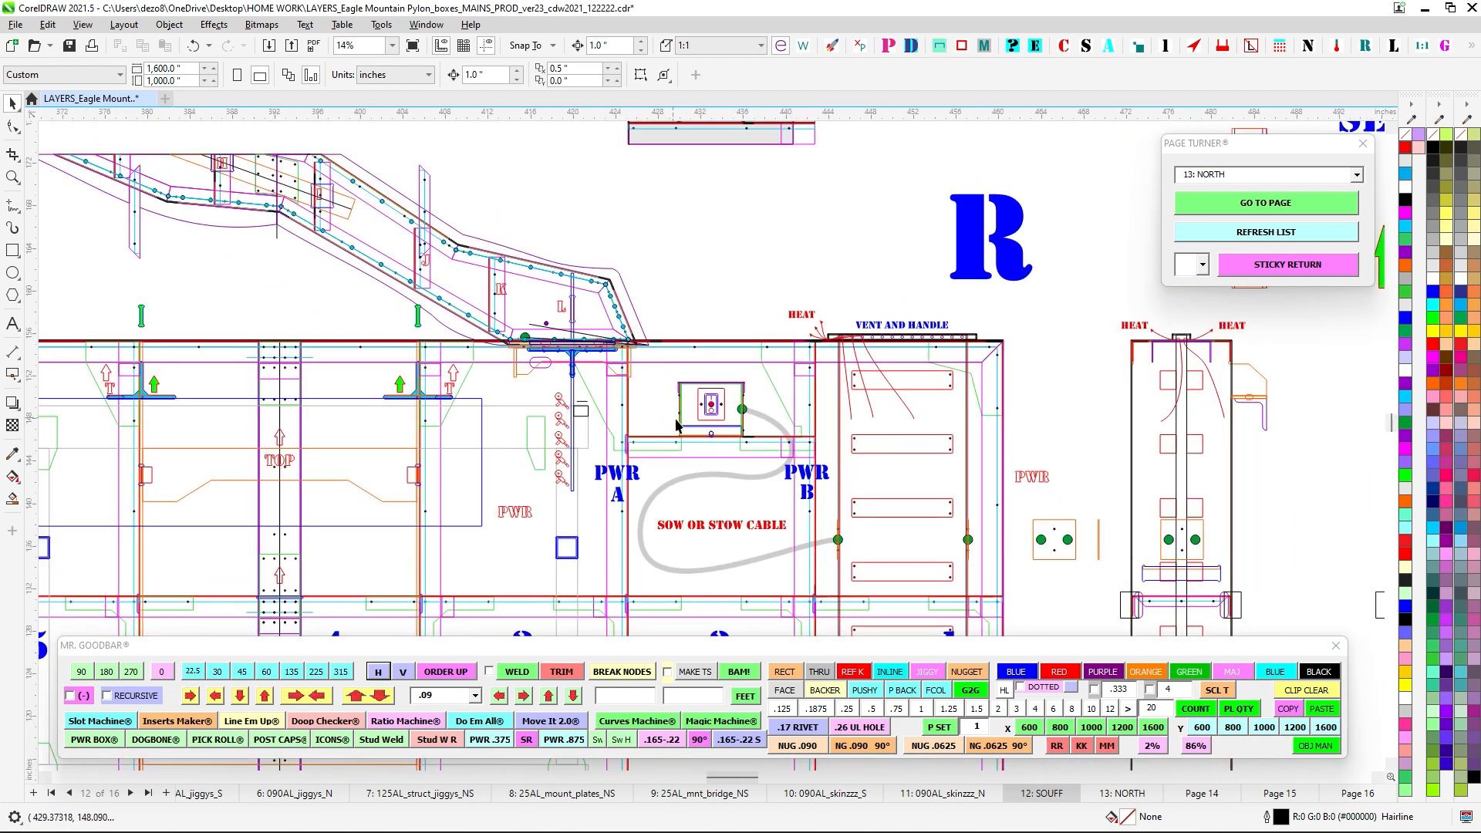
# Examine the small power box's side, front and top part views above the right end of the frame.
pyautogui.moveTo(687, 196); pyautogui.dragTo(686, 383)
pyautogui.moveTo(673, 148); pyautogui.dragTo(654, 277)
pyautogui.scroll(1, 654, 277)
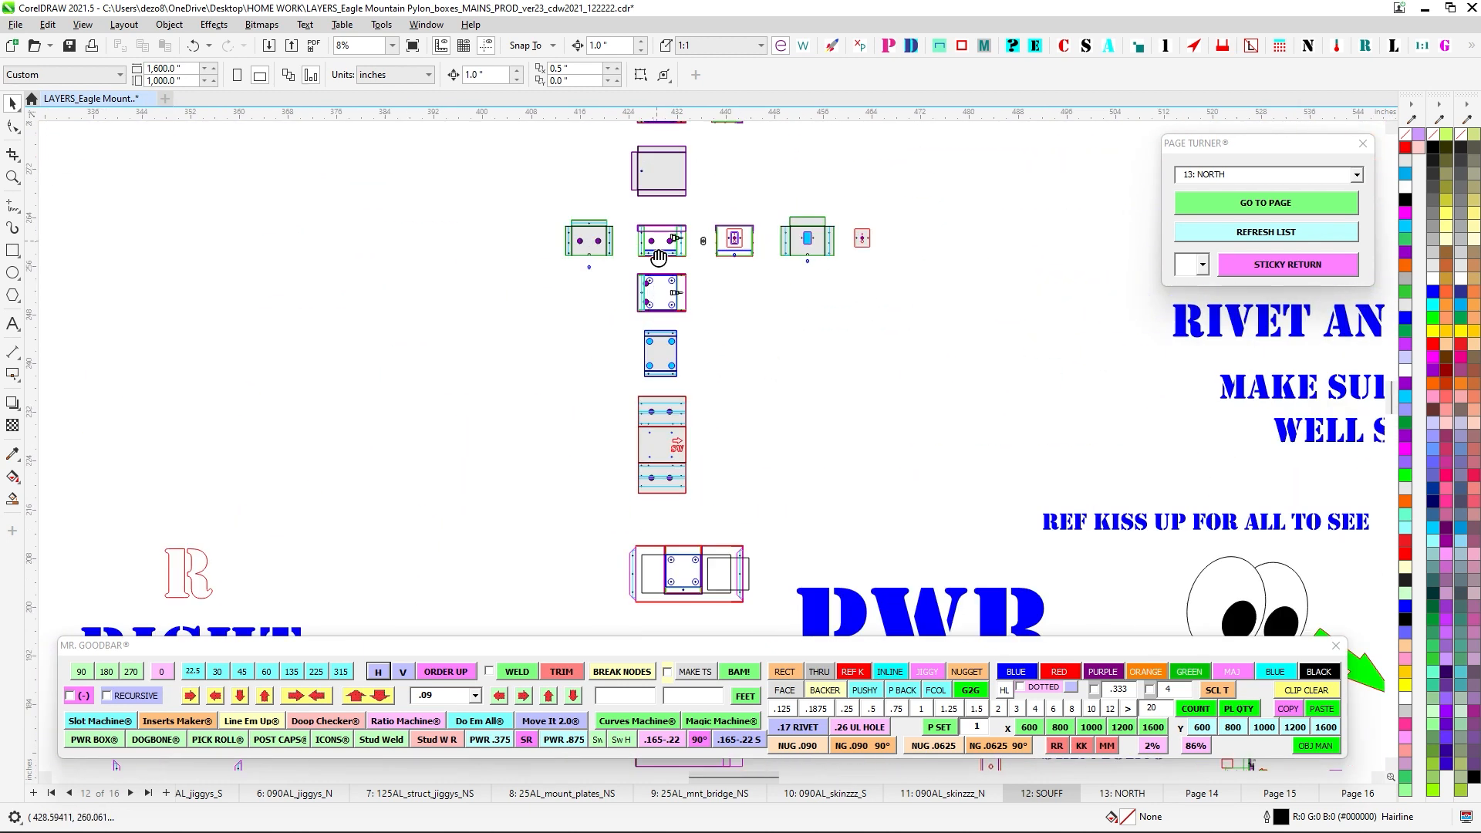
pyautogui.scroll(4, 582, 251)
pyautogui.scroll(-3, 574, 328)
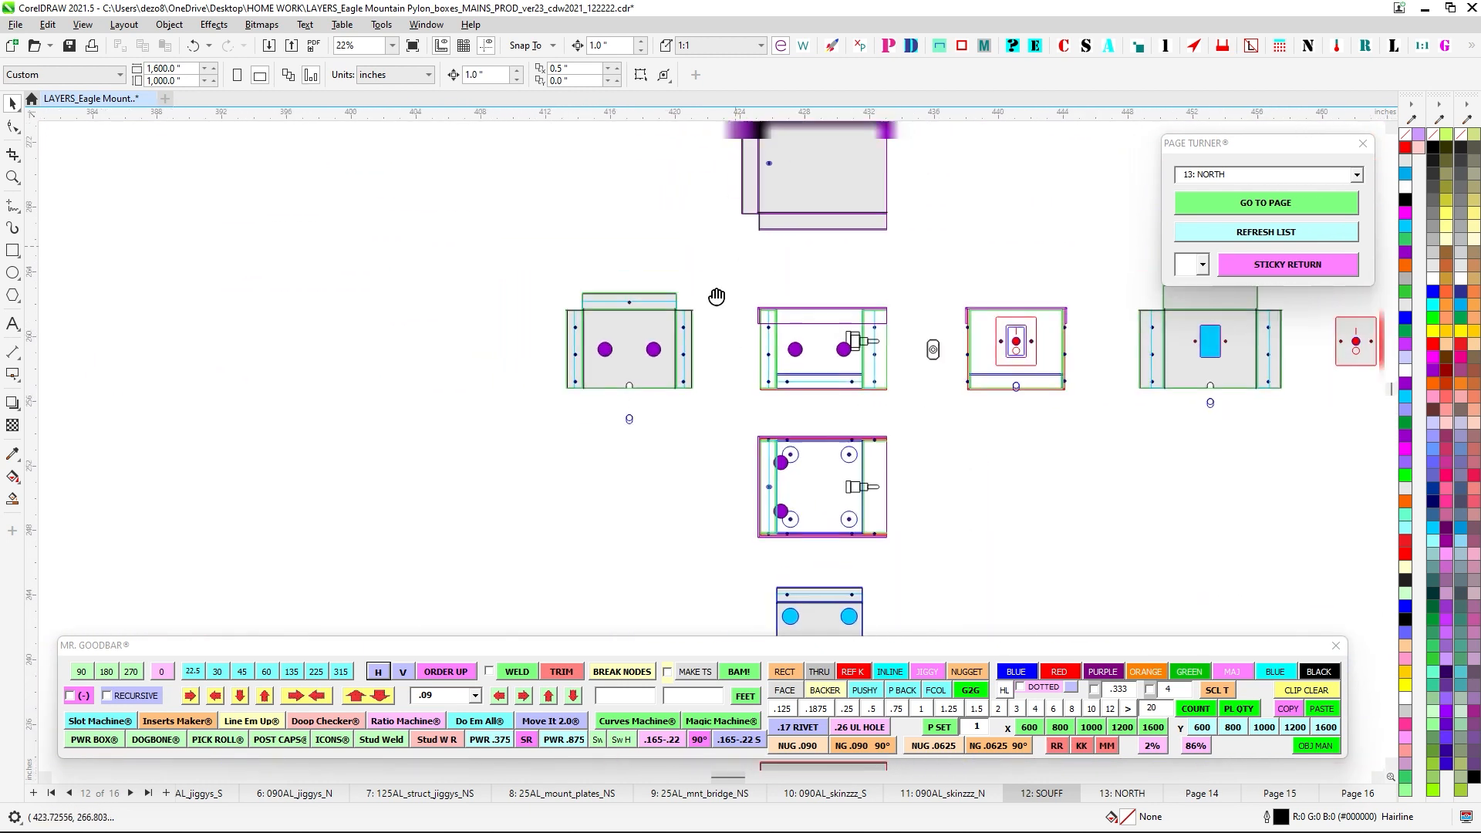
pyautogui.moveTo(618, 410); pyautogui.dragTo(630, 247)
pyautogui.scroll(2, 631, 248)
pyautogui.moveTo(830, 313); pyautogui.dragTo(757, 353)
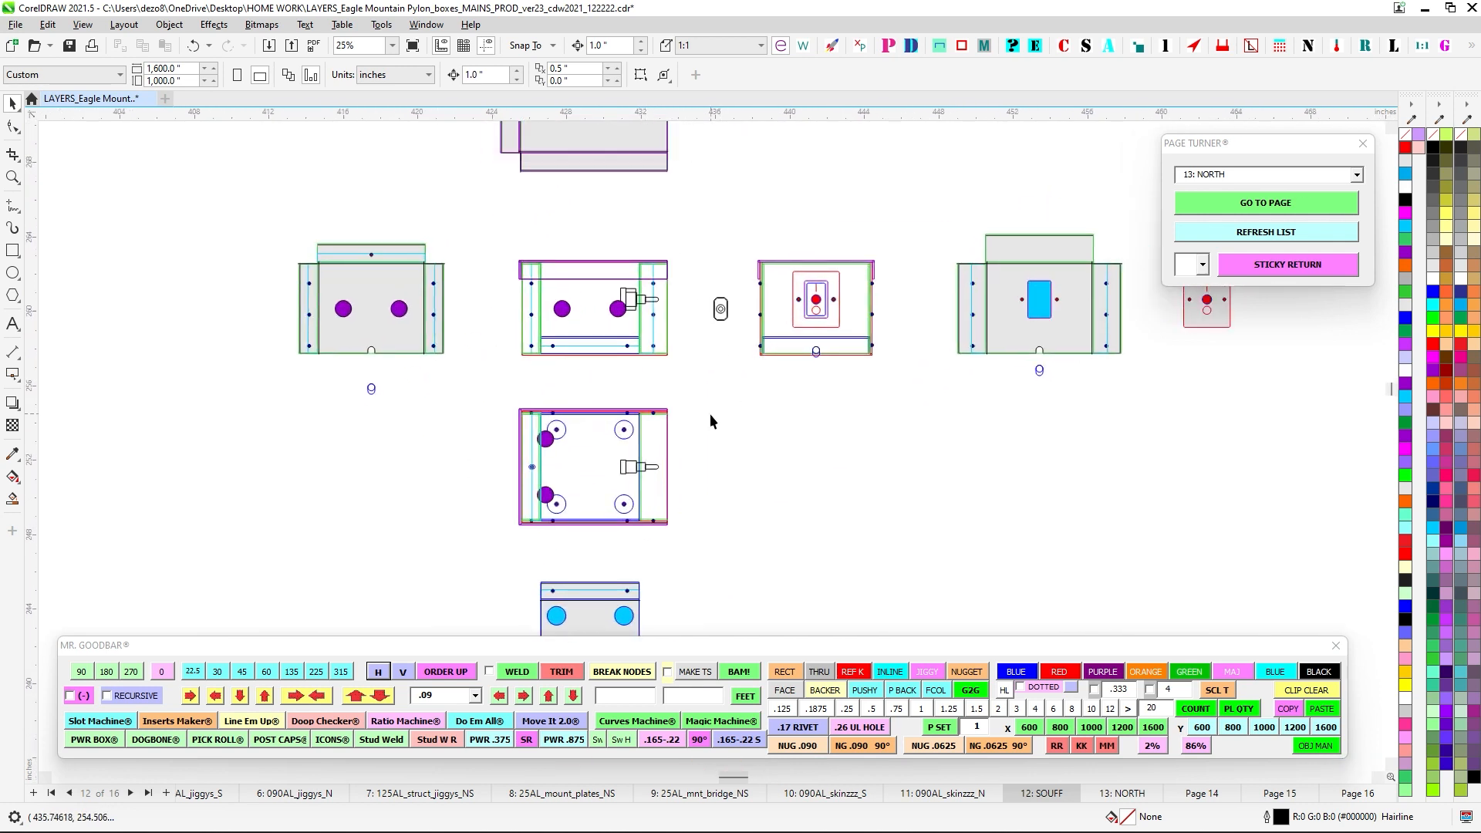
pyautogui.moveTo(710, 414); pyautogui.dragTo(770, 344)
pyautogui.scroll(1, 746, 317)
pyautogui.scroll(-2, 753, 325)
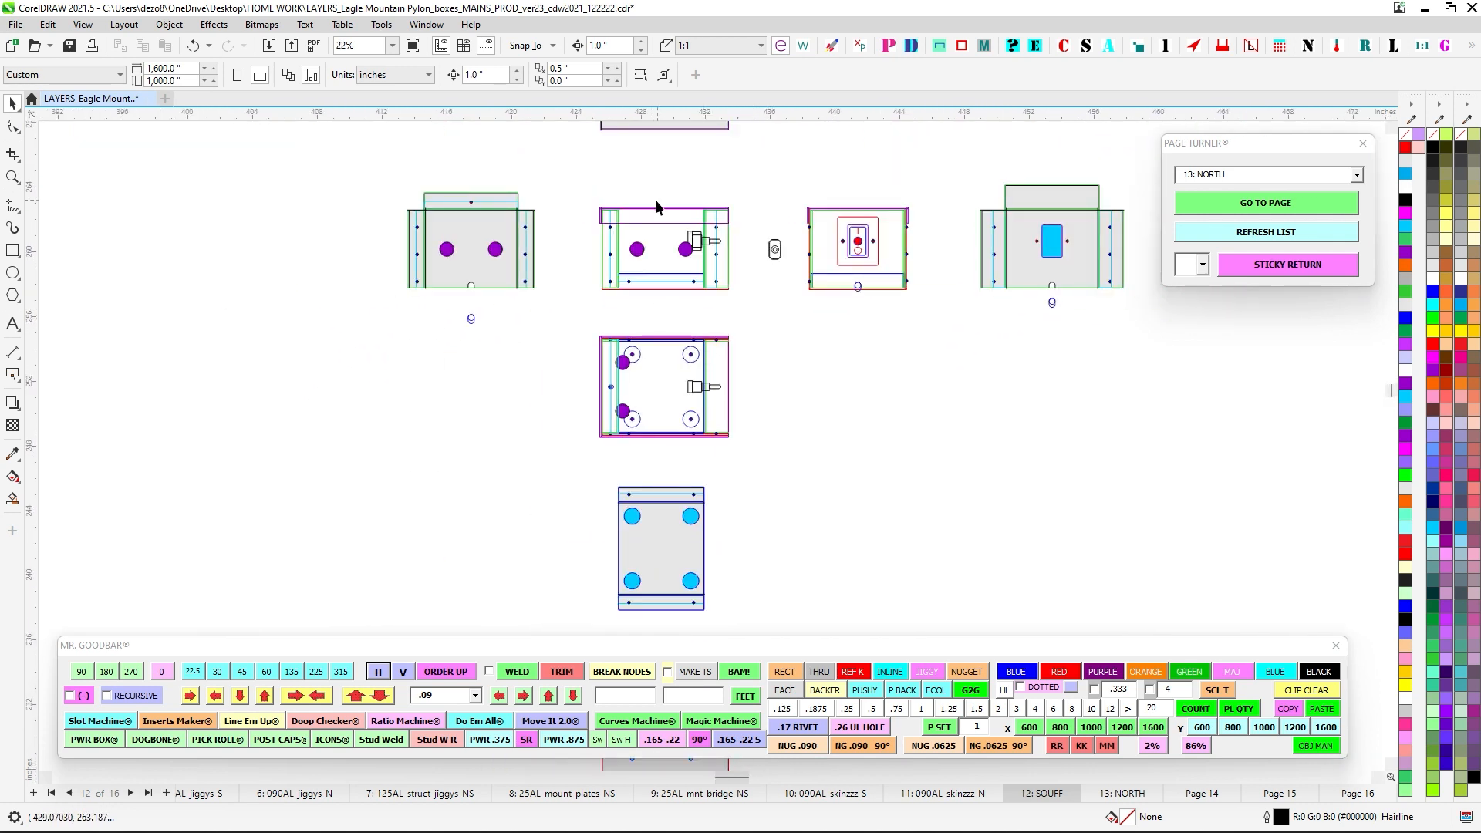
pyautogui.scroll(4, 647, 248)
pyautogui.scroll(-5, 615, 293)
# Inspect the power box's base plate and shelf parts down to their assembled place in the frame between PWR A and PWR B.
pyautogui.moveTo(768, 448); pyautogui.dragTo(645, 349)
pyautogui.scroll(-4, 665, 460)
pyautogui.moveTo(767, 392); pyautogui.dragTo(810, 235)
pyautogui.scroll(1, 810, 235)
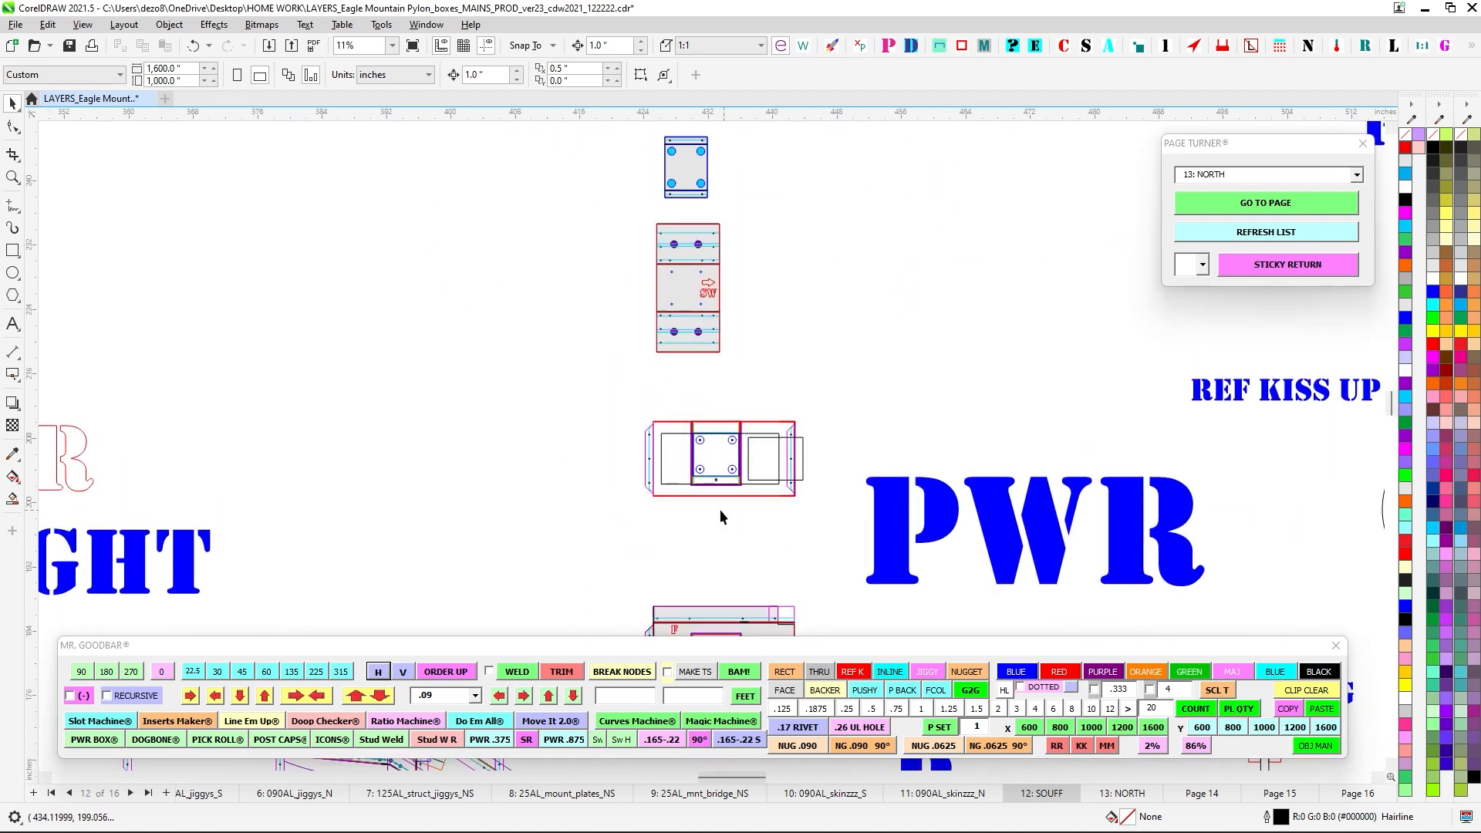
pyautogui.moveTo(720, 509); pyautogui.dragTo(728, 279)
pyautogui.moveTo(722, 499); pyautogui.dragTo(681, 196)
pyautogui.scroll(3, 656, 365)
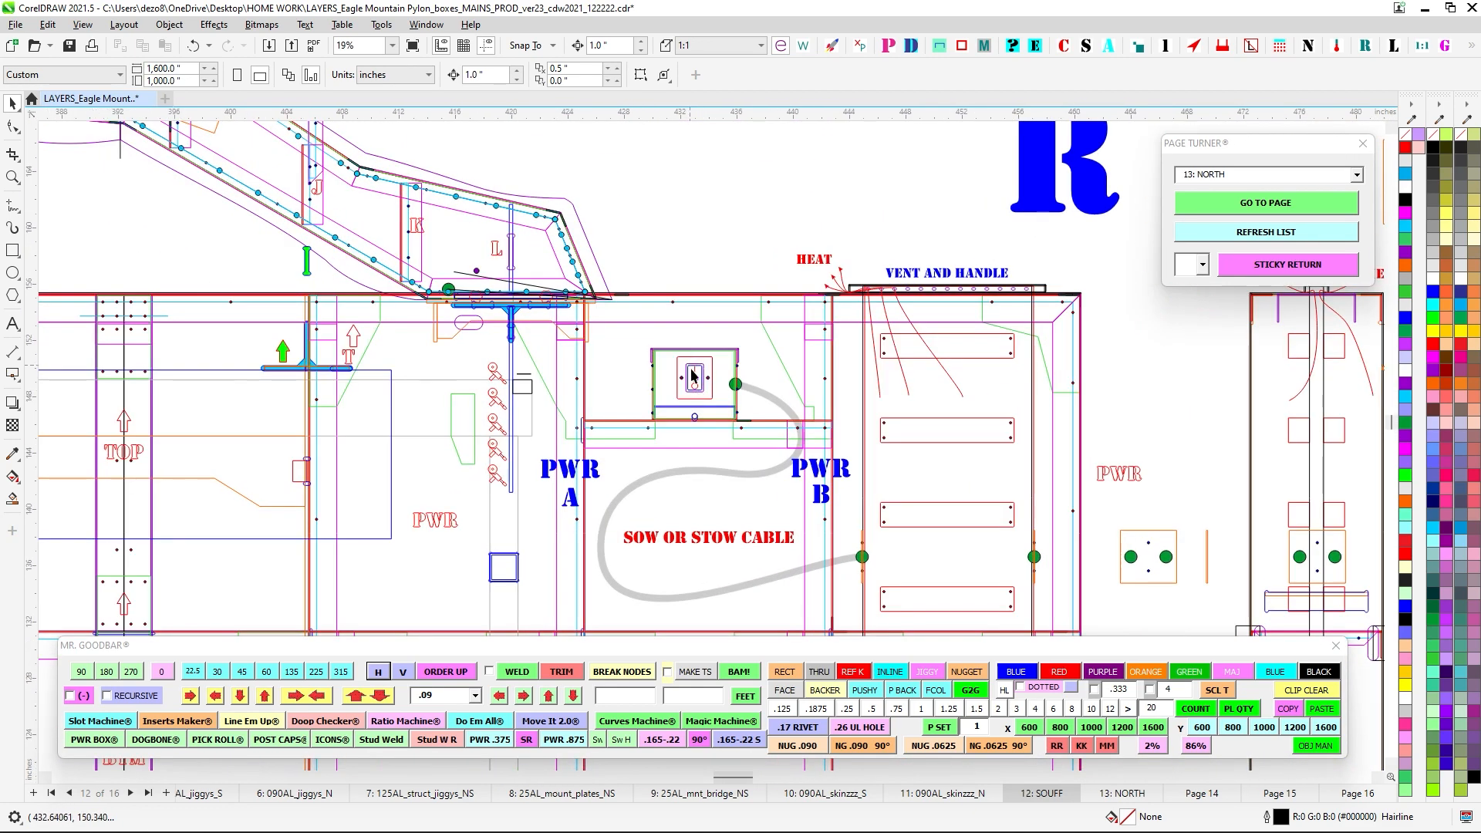
# Examine the mounted power box, its switch and the stowed cable running to the vent-and-handle tray in bay 1.
pyautogui.moveTo(748, 362); pyautogui.dragTo(694, 316)
pyautogui.scroll(-2, 652, 334)
pyautogui.scroll(2, 584, 370)
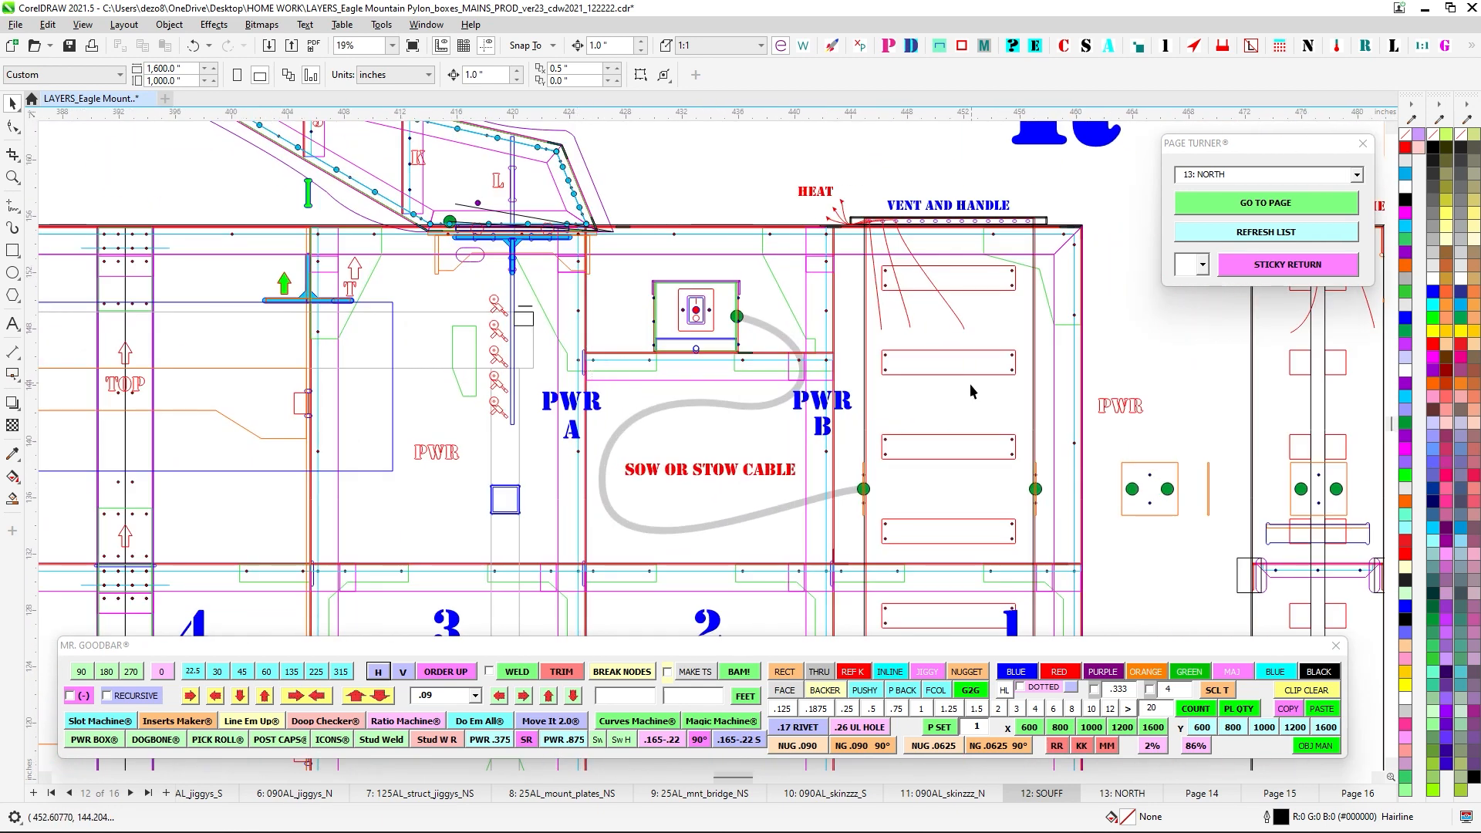
pyautogui.scroll(2, 707, 307)
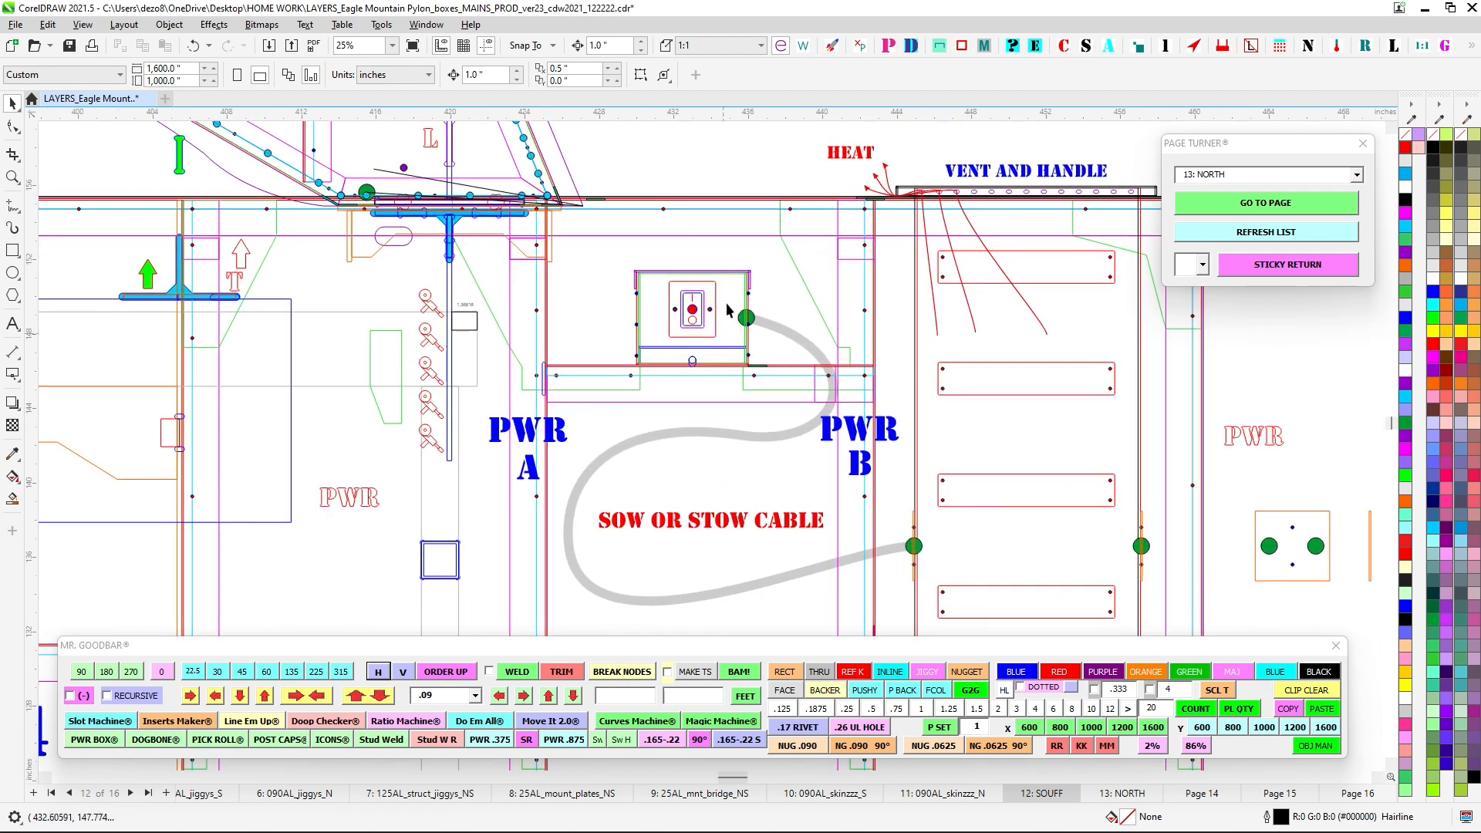
pyautogui.scroll(-3, 710, 295)
pyautogui.scroll(3, 714, 319)
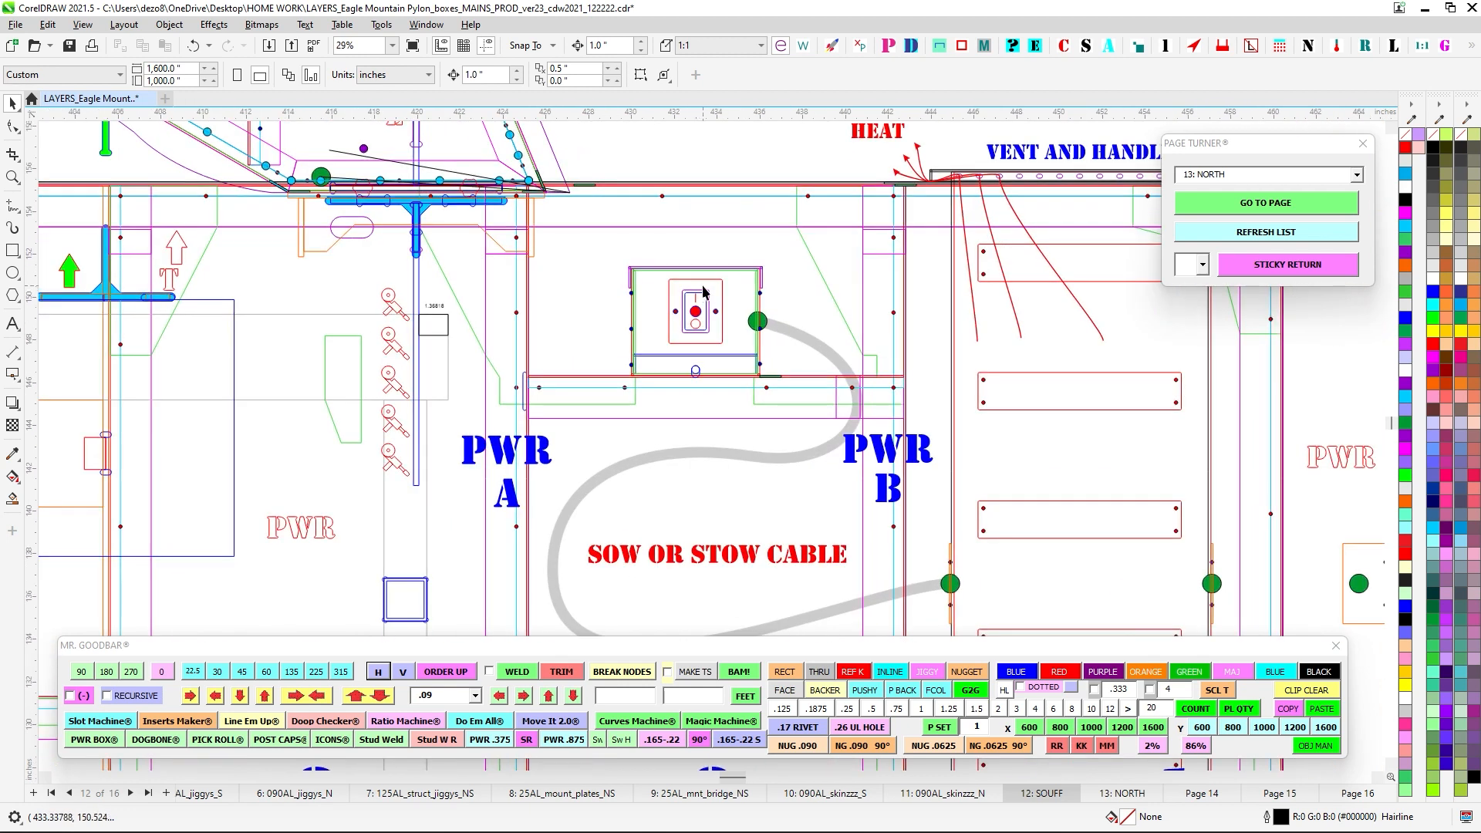
pyautogui.scroll(-3, 702, 289)
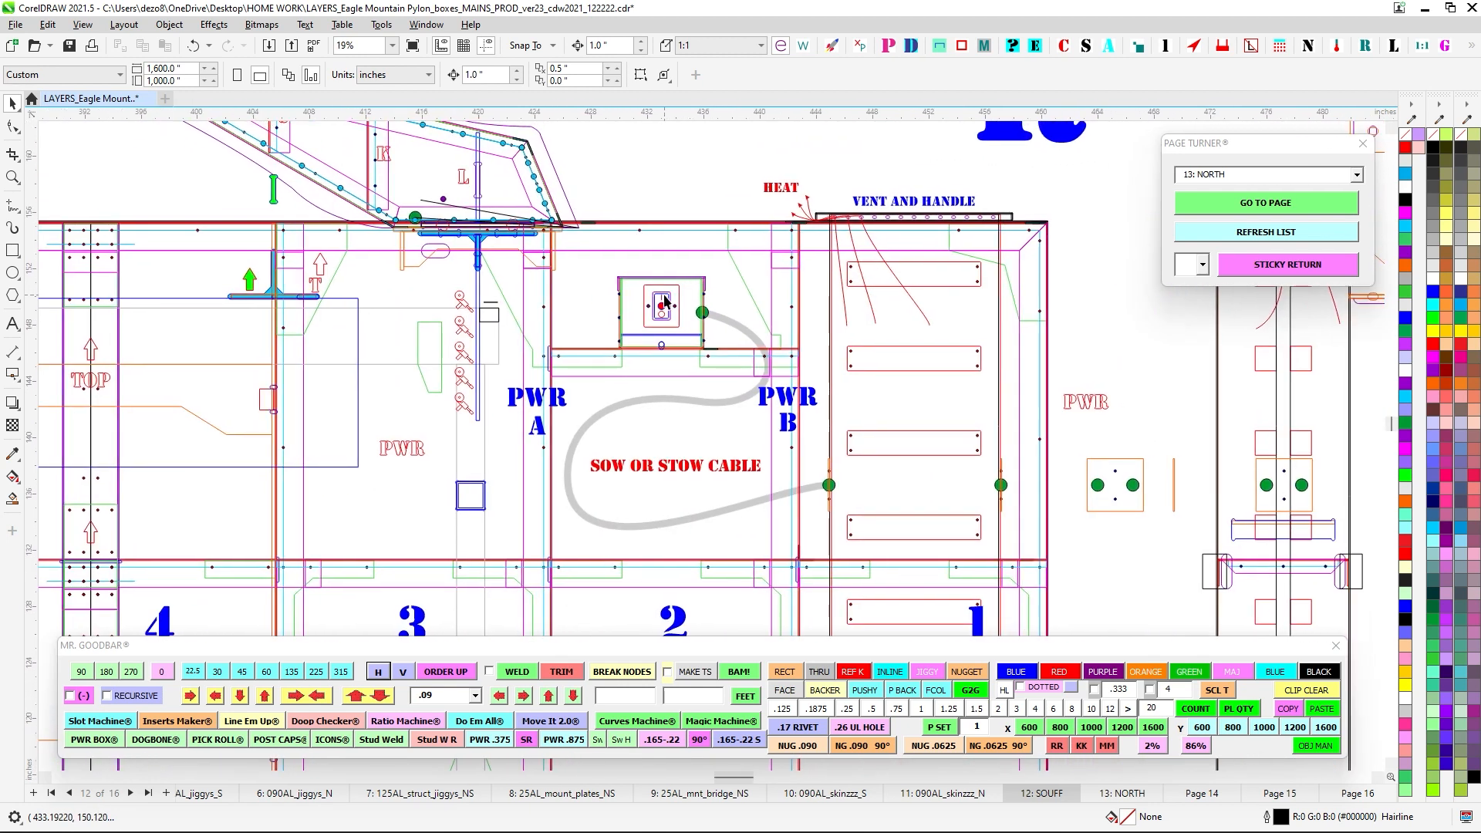
pyautogui.scroll(-4, 665, 293)
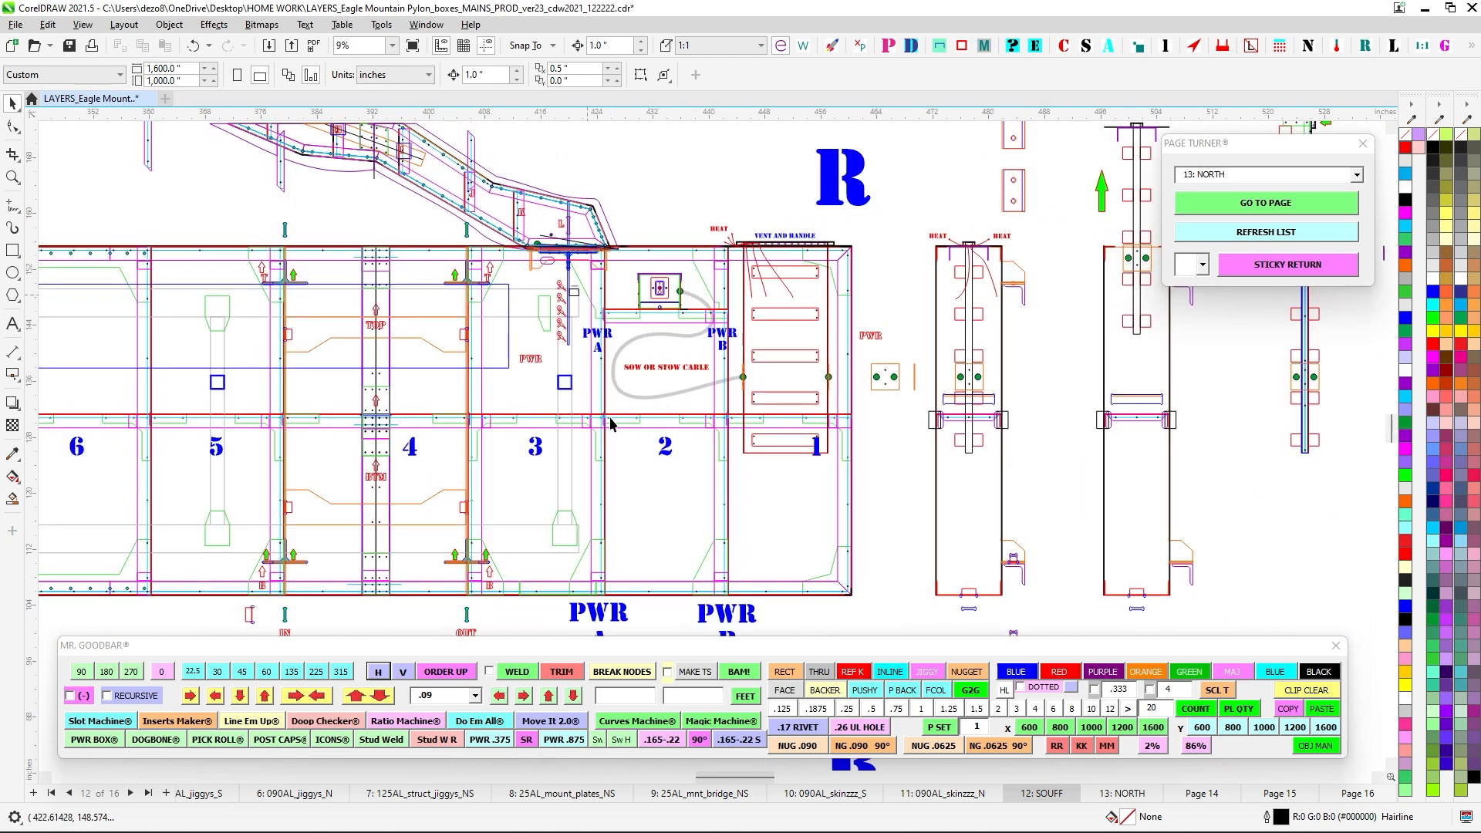
# Find the PWR A and PWR B rib layouts and select the blue cutout above the PWR A label.
pyautogui.scroll(-5, 764, 479)
pyautogui.moveTo(652, 410); pyautogui.dragTo(1072, 381)
pyautogui.moveTo(388, 385); pyautogui.dragTo(1090, 354)
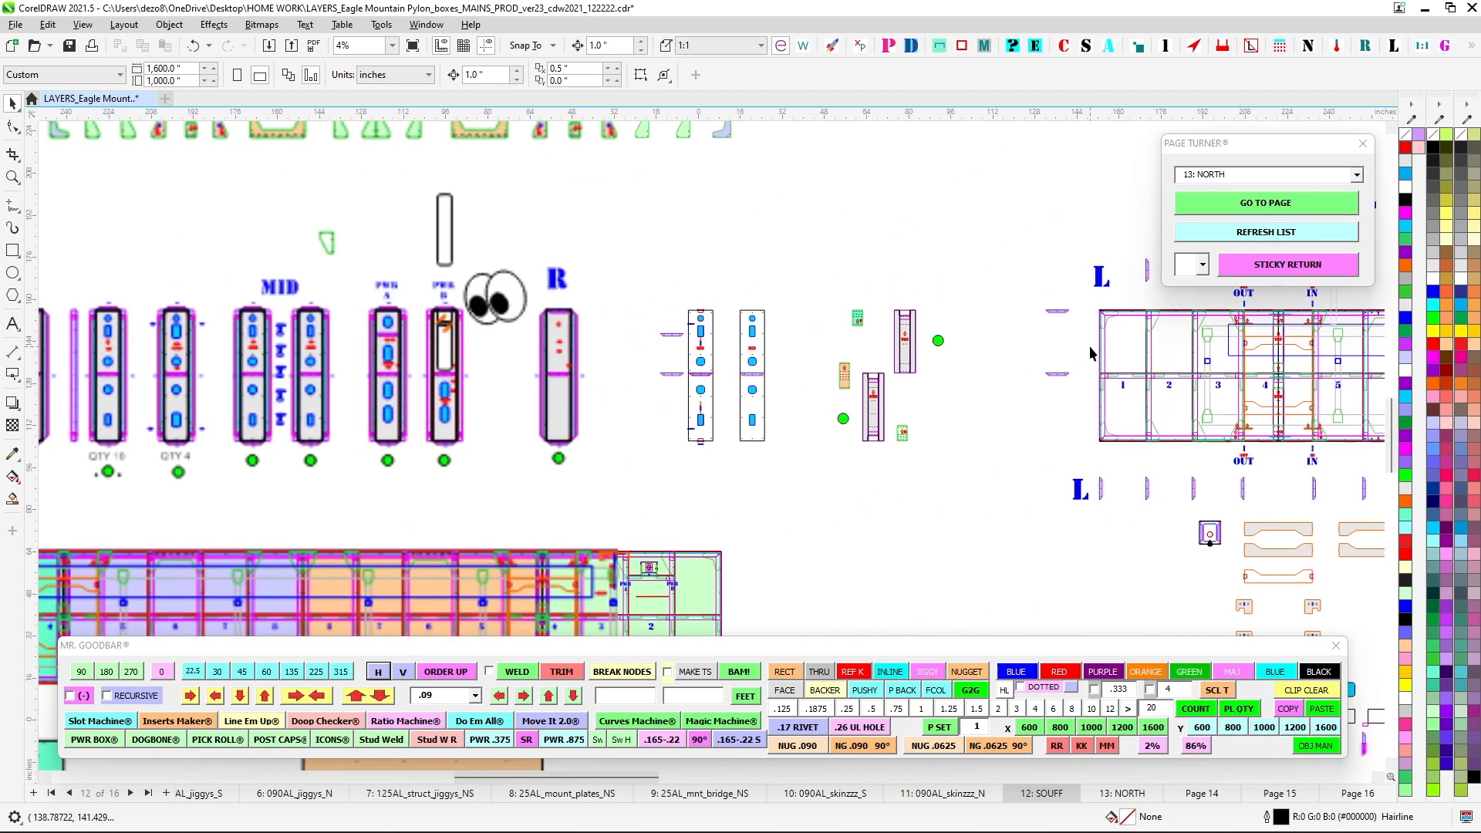
pyautogui.scroll(5, 390, 344)
pyautogui.moveTo(413, 263); pyautogui.dragTo(543, 230)
pyautogui.scroll(3, 435, 249)
pyautogui.scroll(-1, 543, 231)
pyautogui.moveTo(543, 318); pyautogui.dragTo(552, 248)
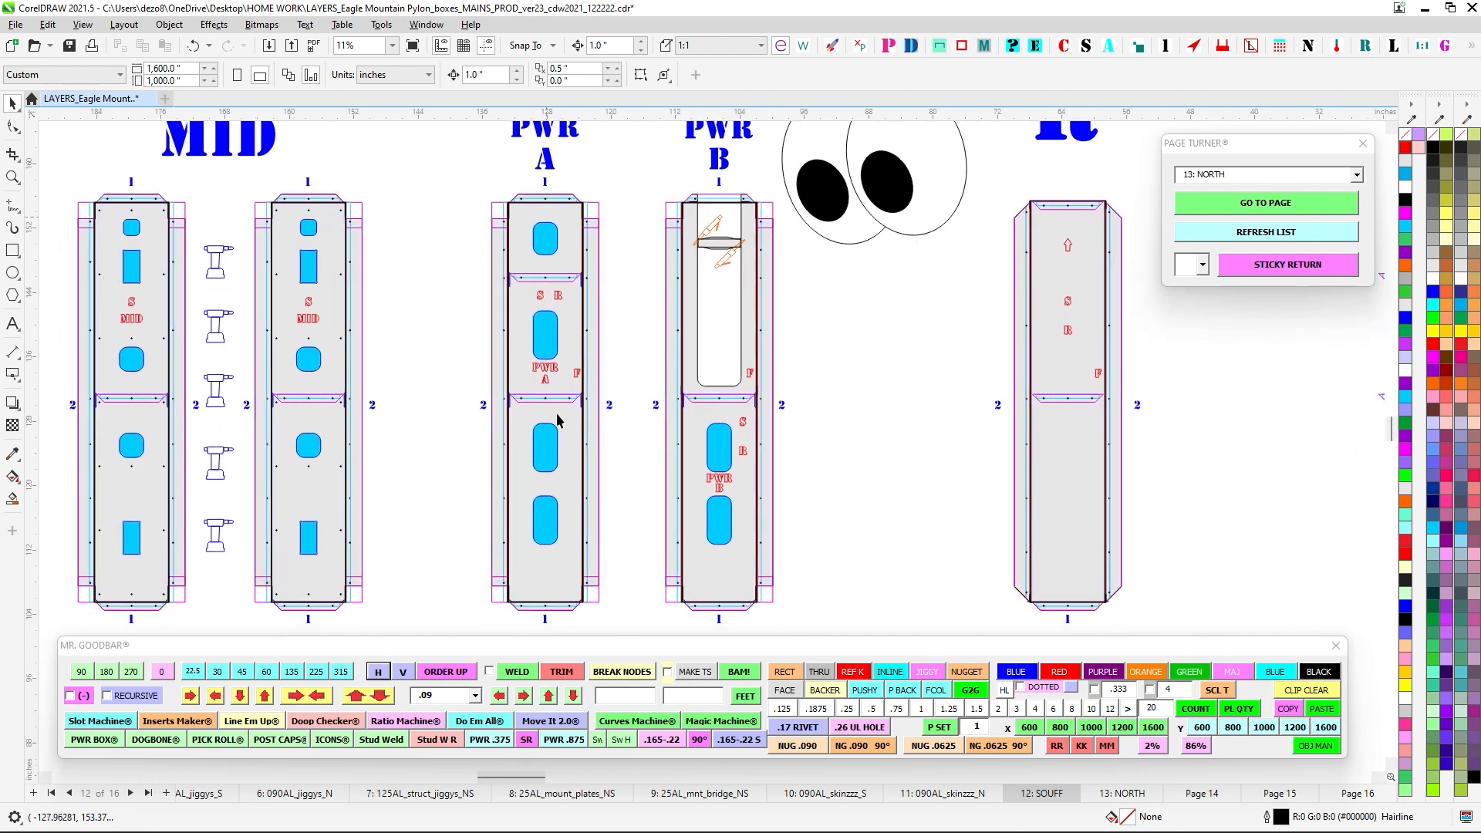
pyautogui.scroll(2, 559, 303)
pyautogui.click(539, 343)
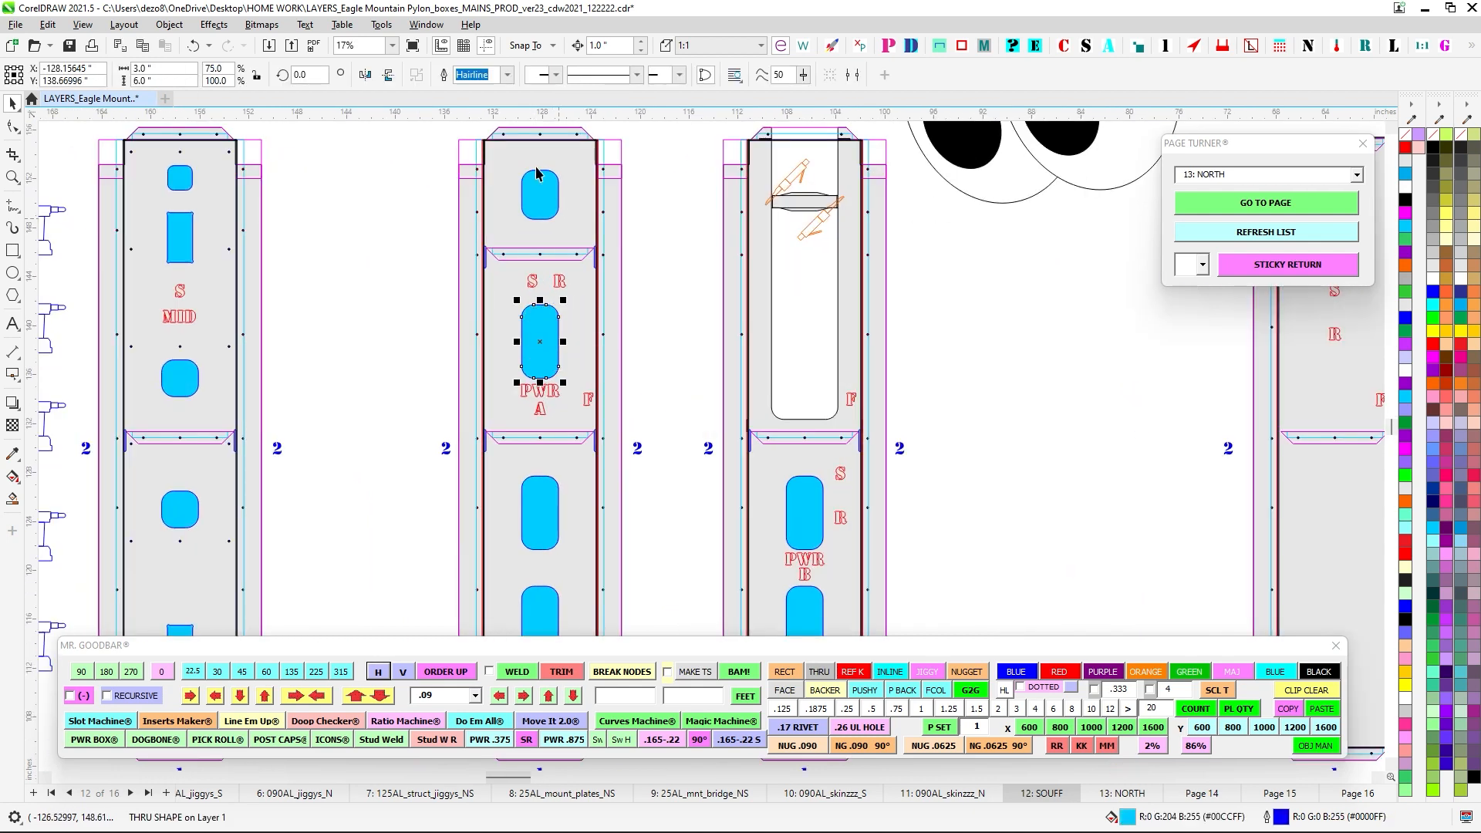
# Inspect the PWR B rib's tall open slot and the clamped bridging piece across it.
pyautogui.moveTo(681, 317); pyautogui.dragTo(578, 326)
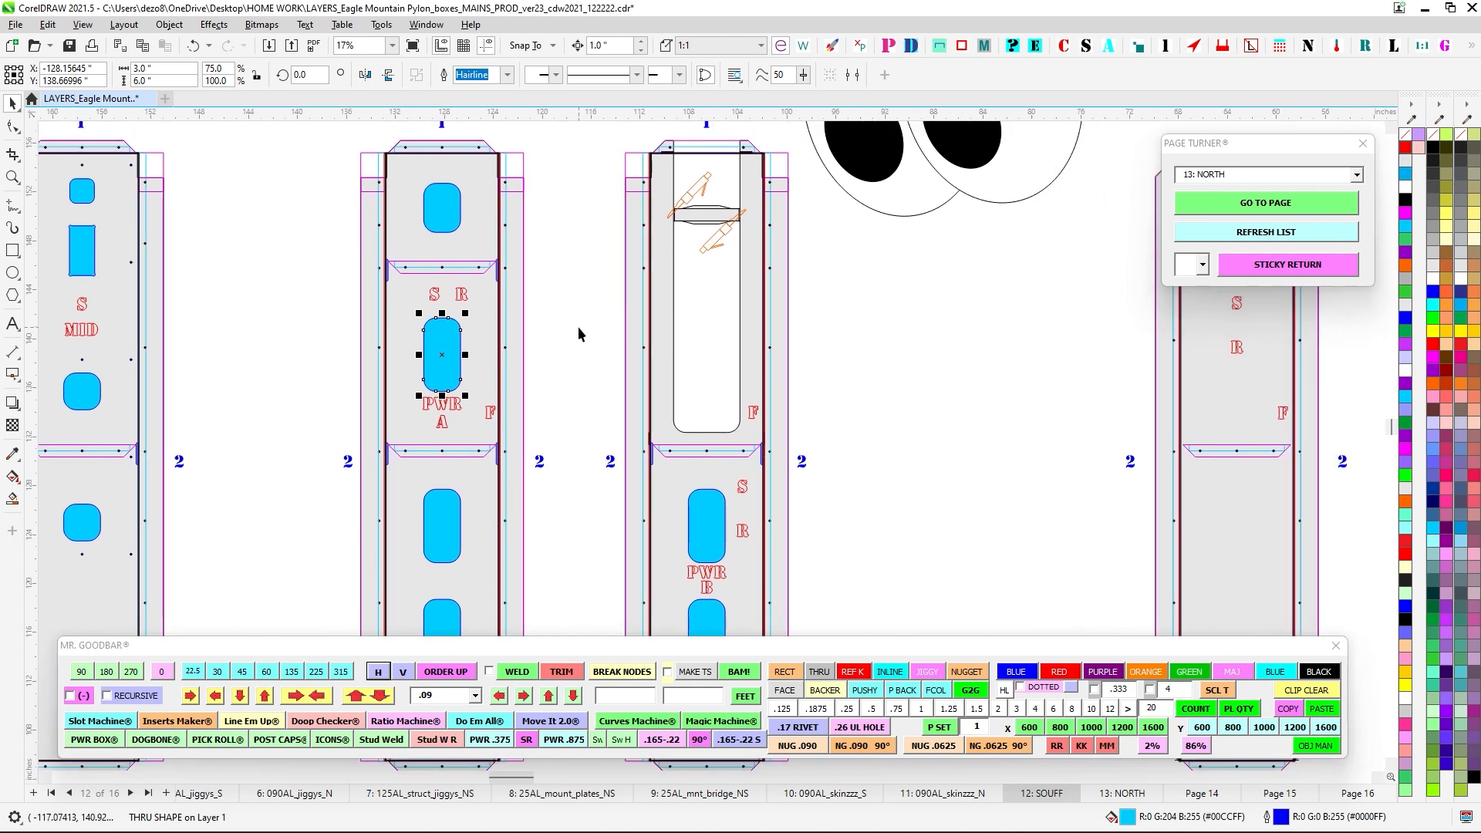
pyautogui.scroll(-1, 581, 326)
pyautogui.moveTo(822, 287); pyautogui.dragTo(807, 327)
pyautogui.scroll(1, 665, 299)
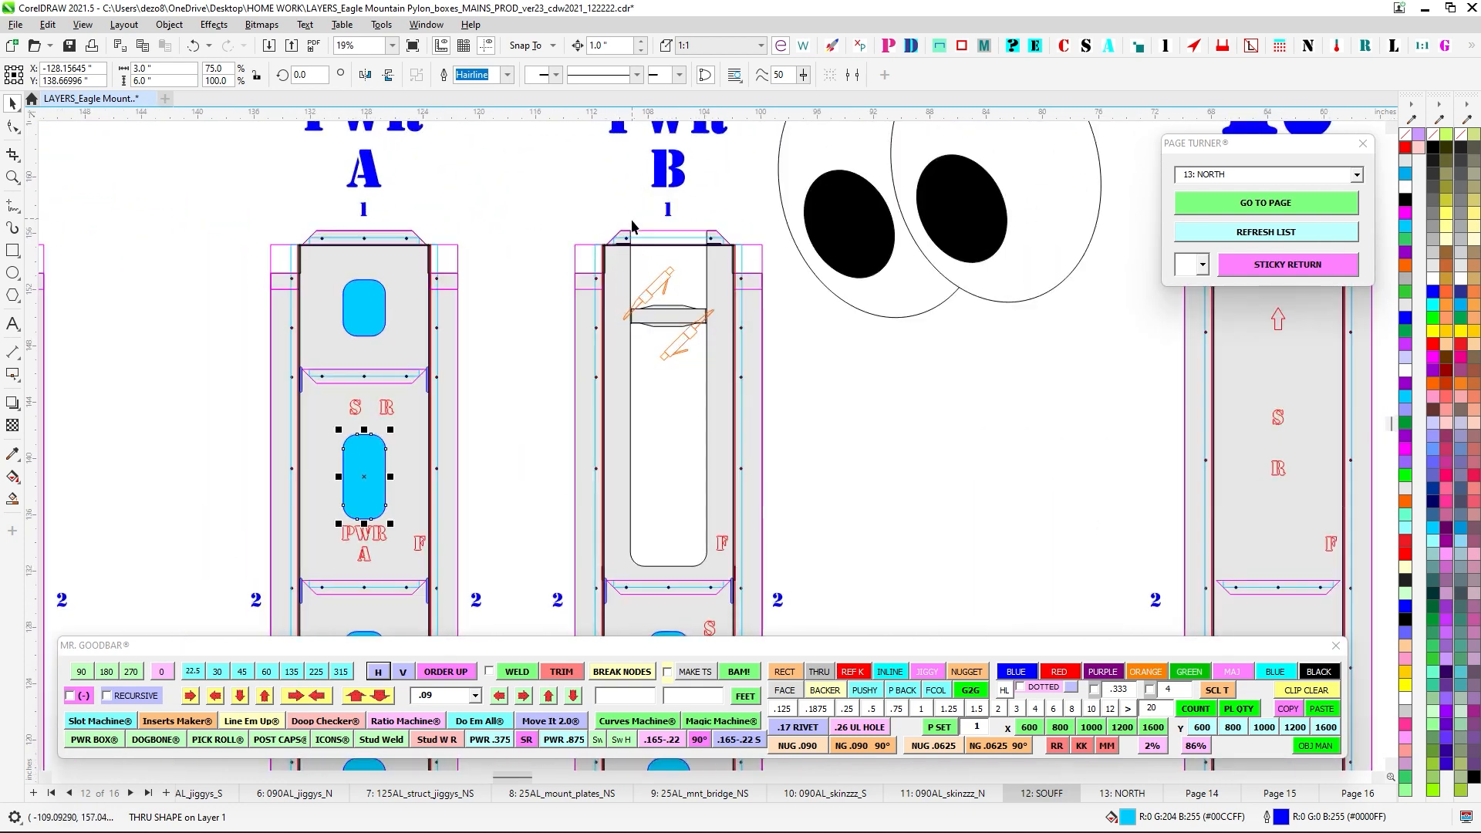
pyautogui.scroll(2, 660, 328)
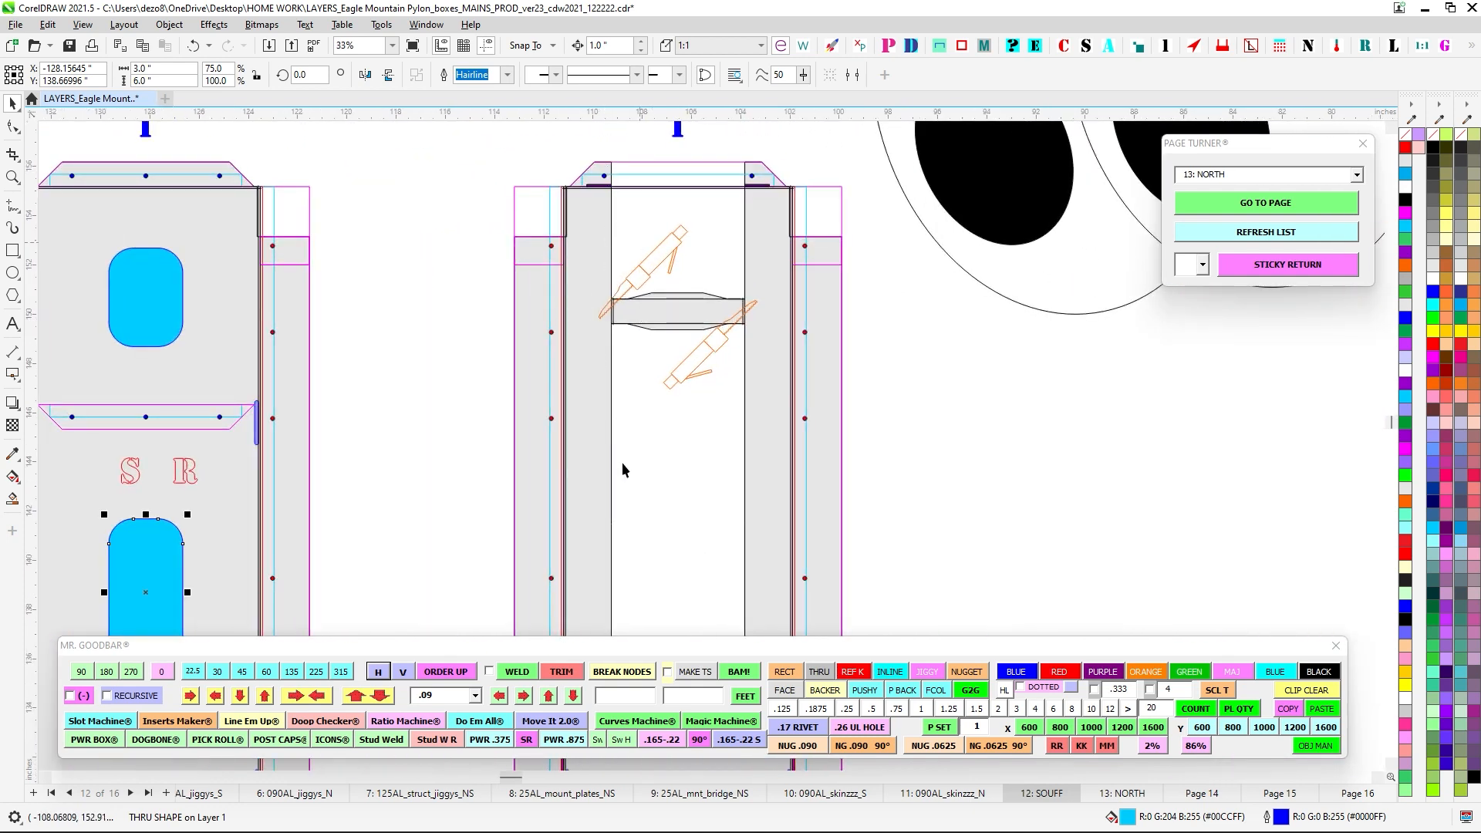
pyautogui.scroll(2, 667, 343)
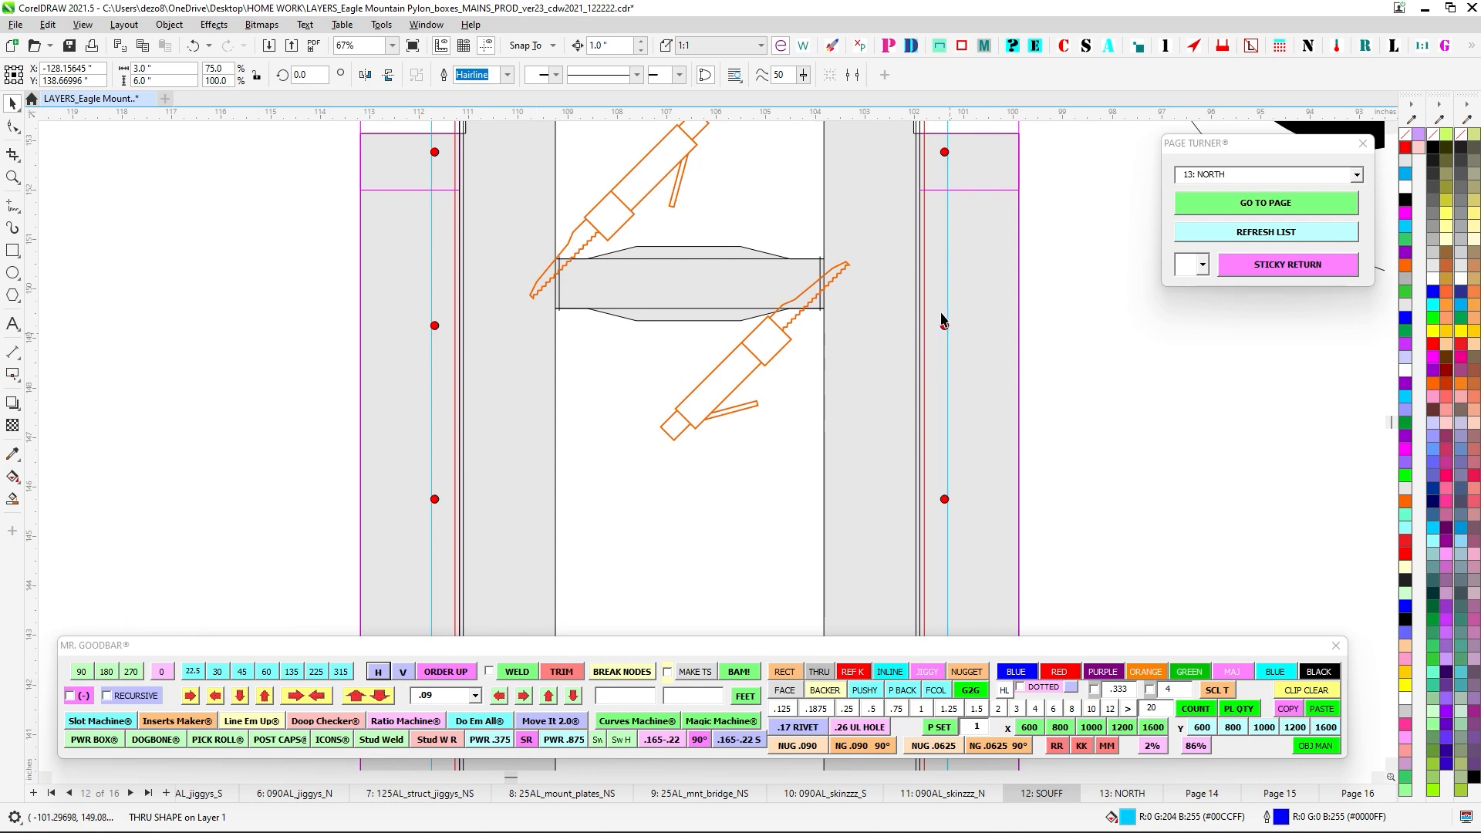
pyautogui.scroll(-2, 813, 340)
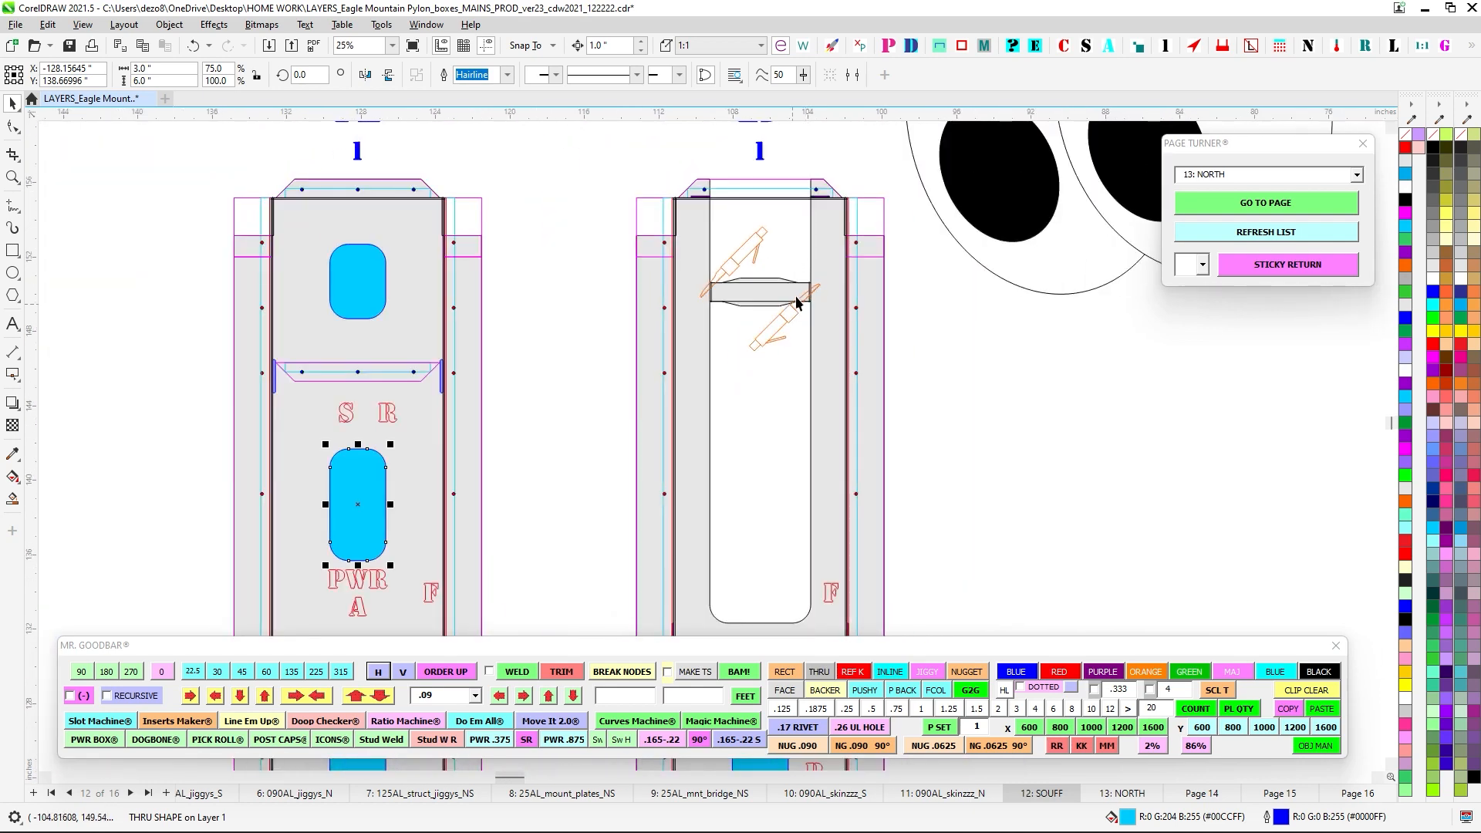
pyautogui.scroll(4, 797, 301)
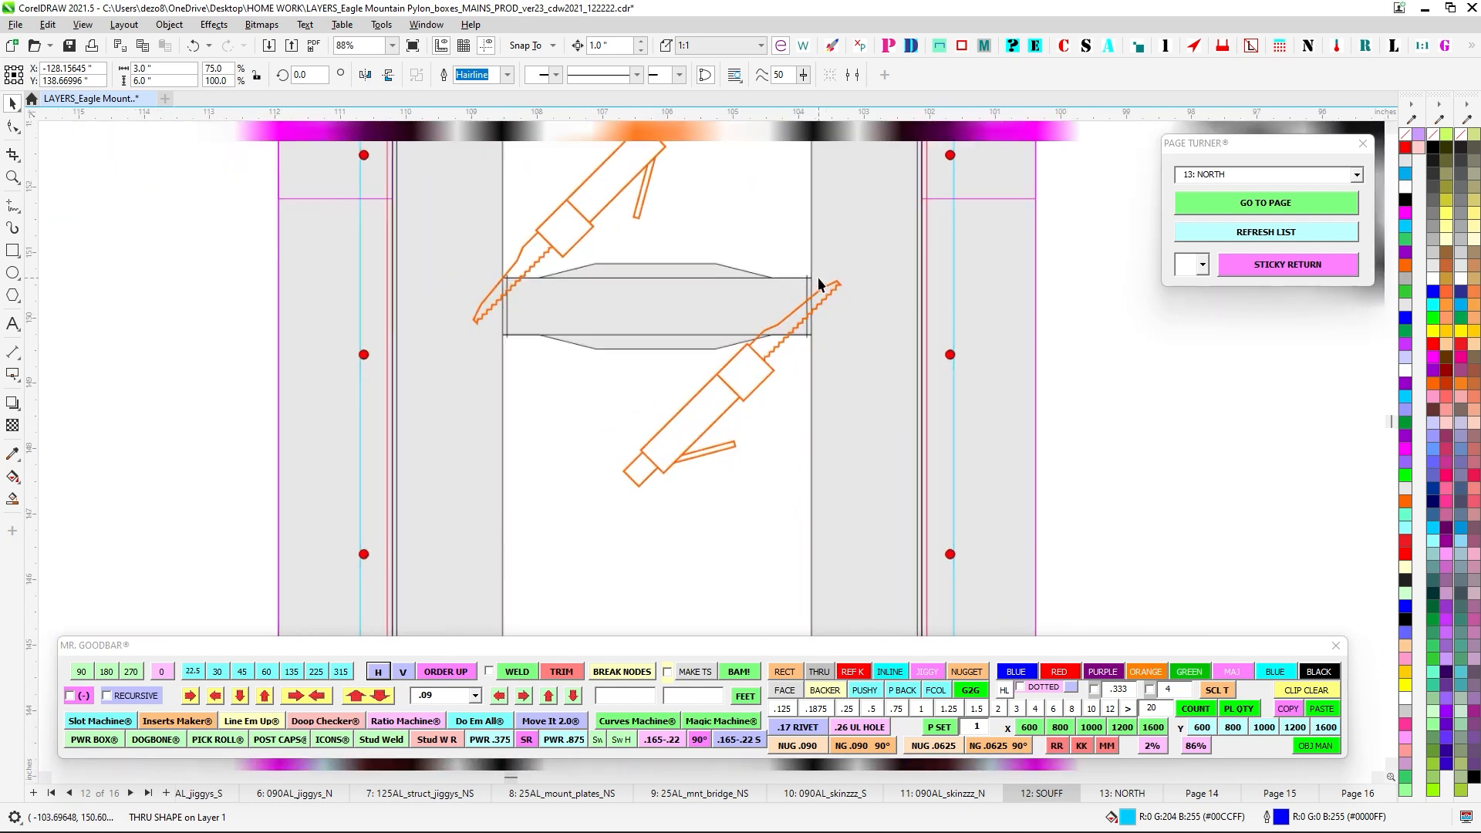
pyautogui.scroll(-2, 820, 284)
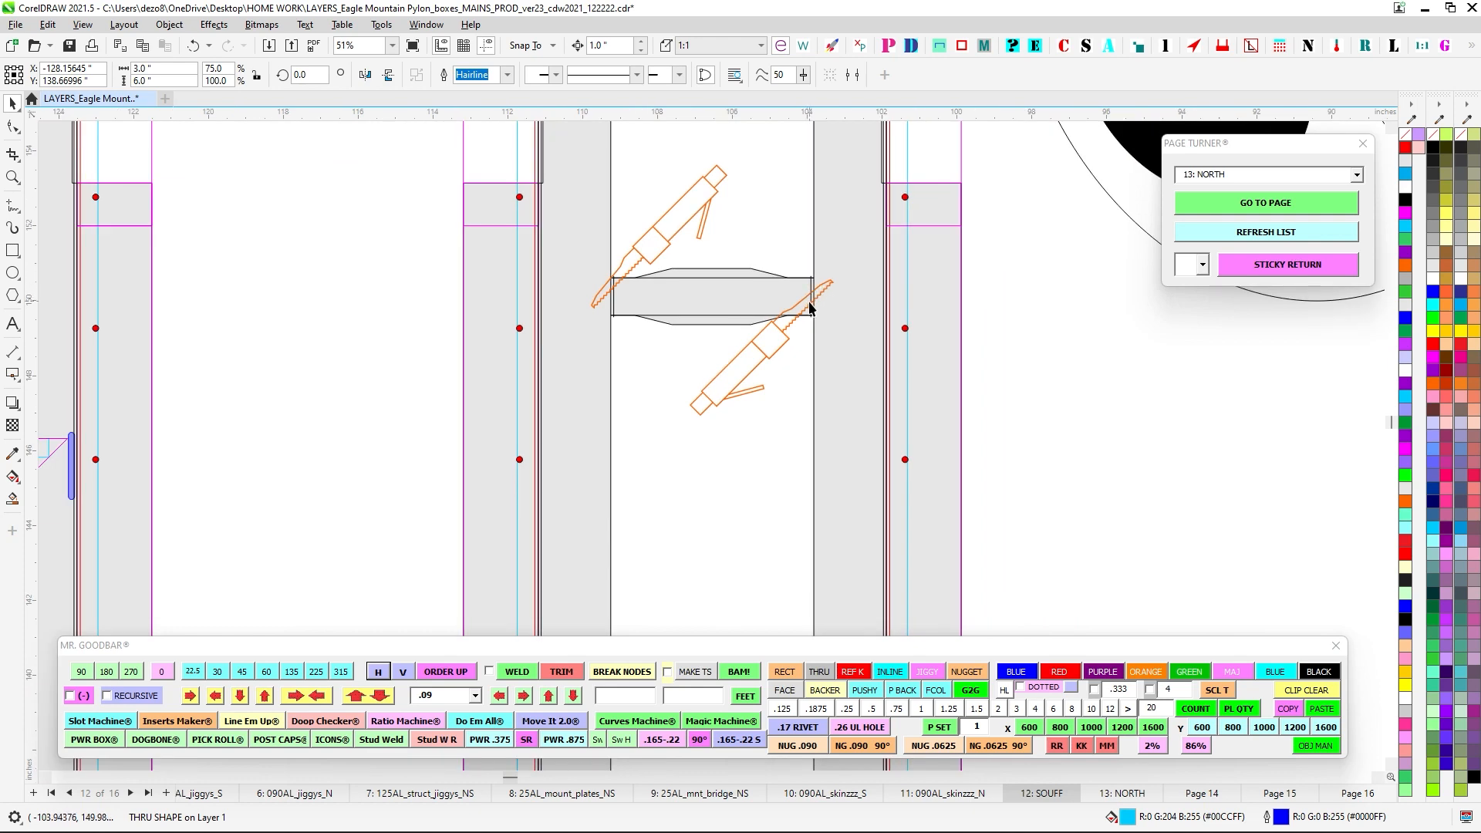
pyautogui.scroll(-4, 810, 307)
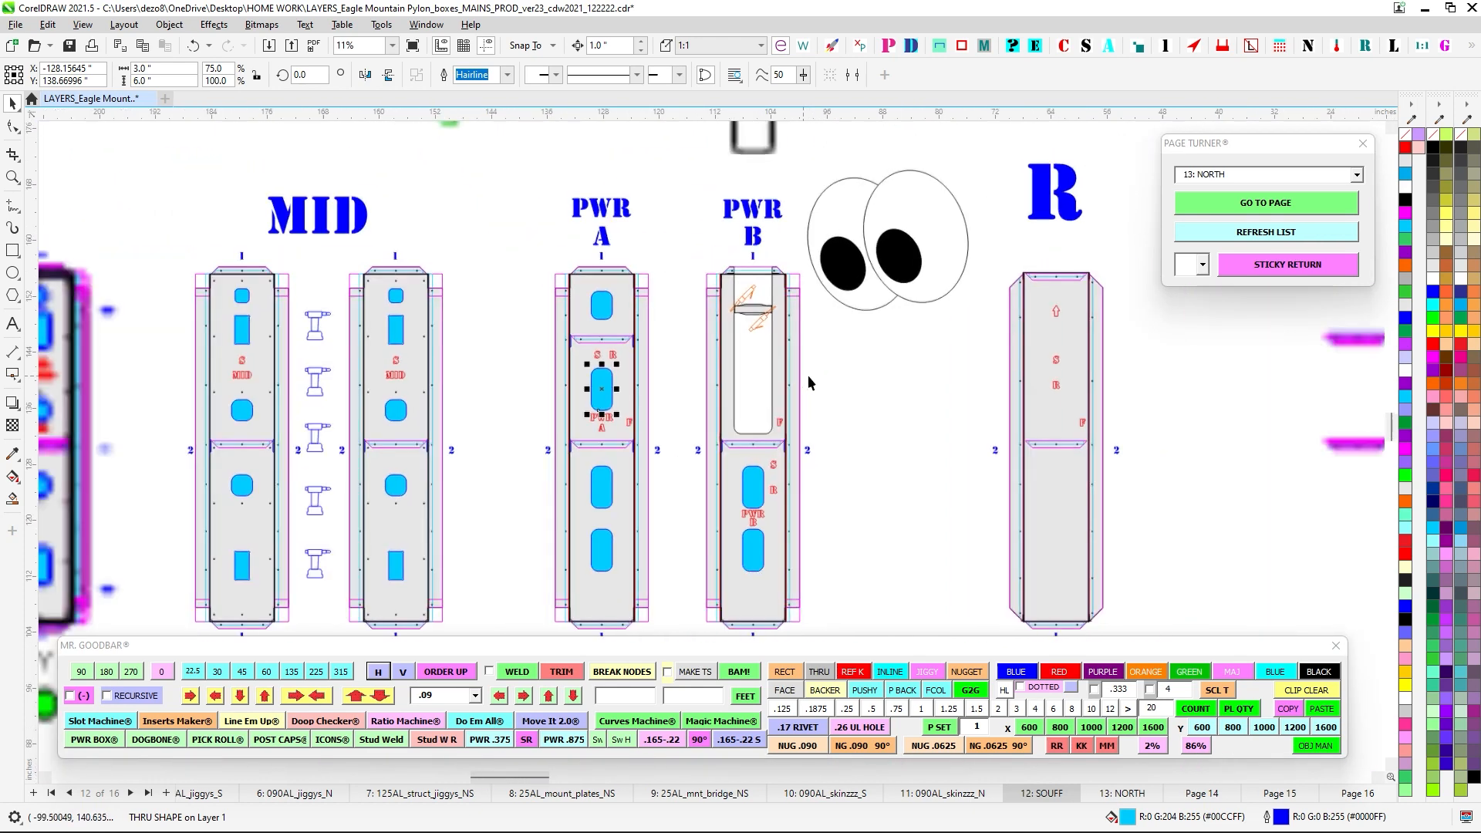
# Compare the PWR B rib with the power-end openings in long panel B below the frame elevation.
pyautogui.scroll(-2, 808, 375)
pyautogui.scroll(1, 775, 359)
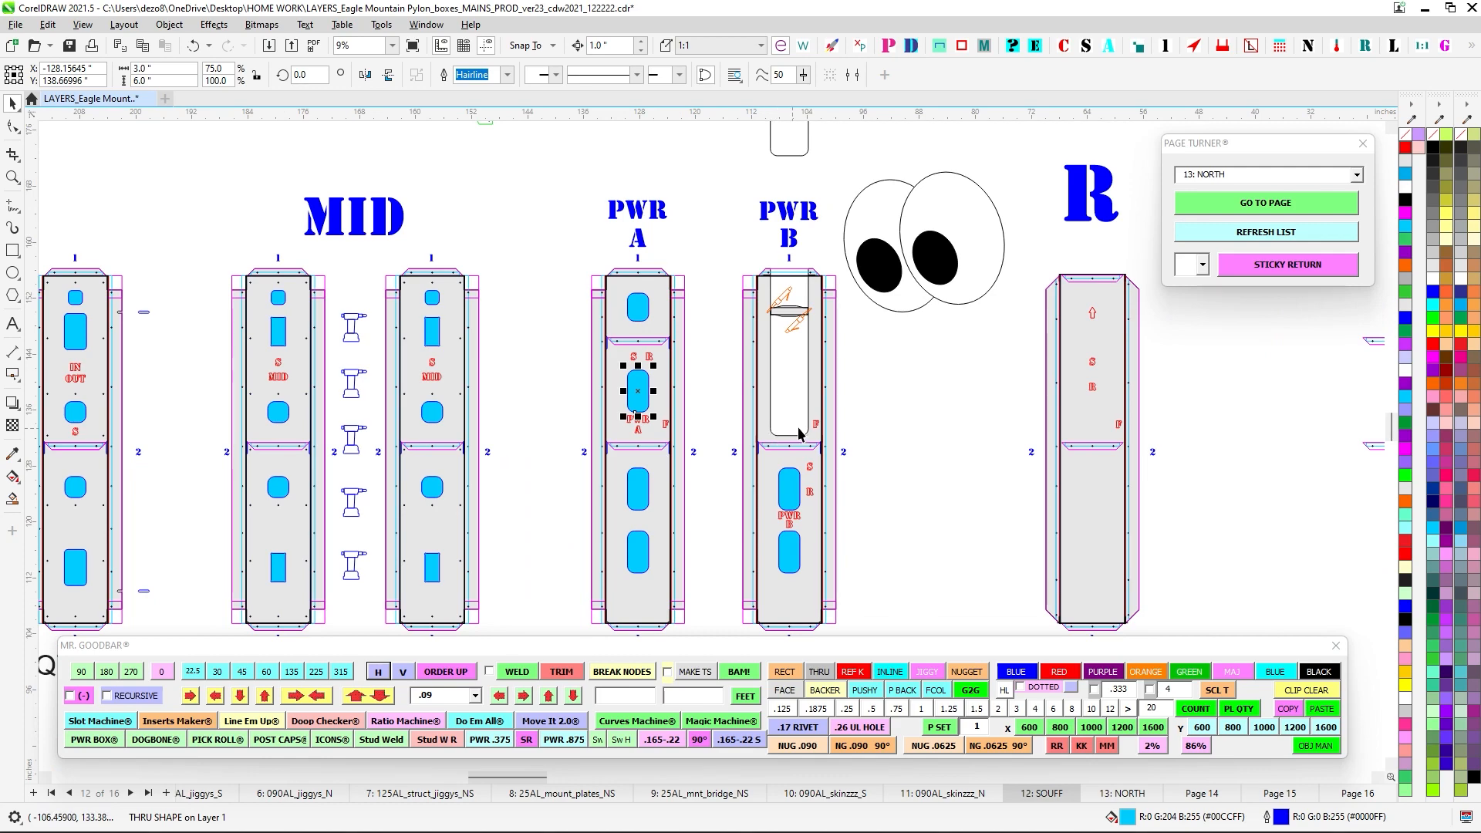
pyautogui.scroll(-4, 802, 432)
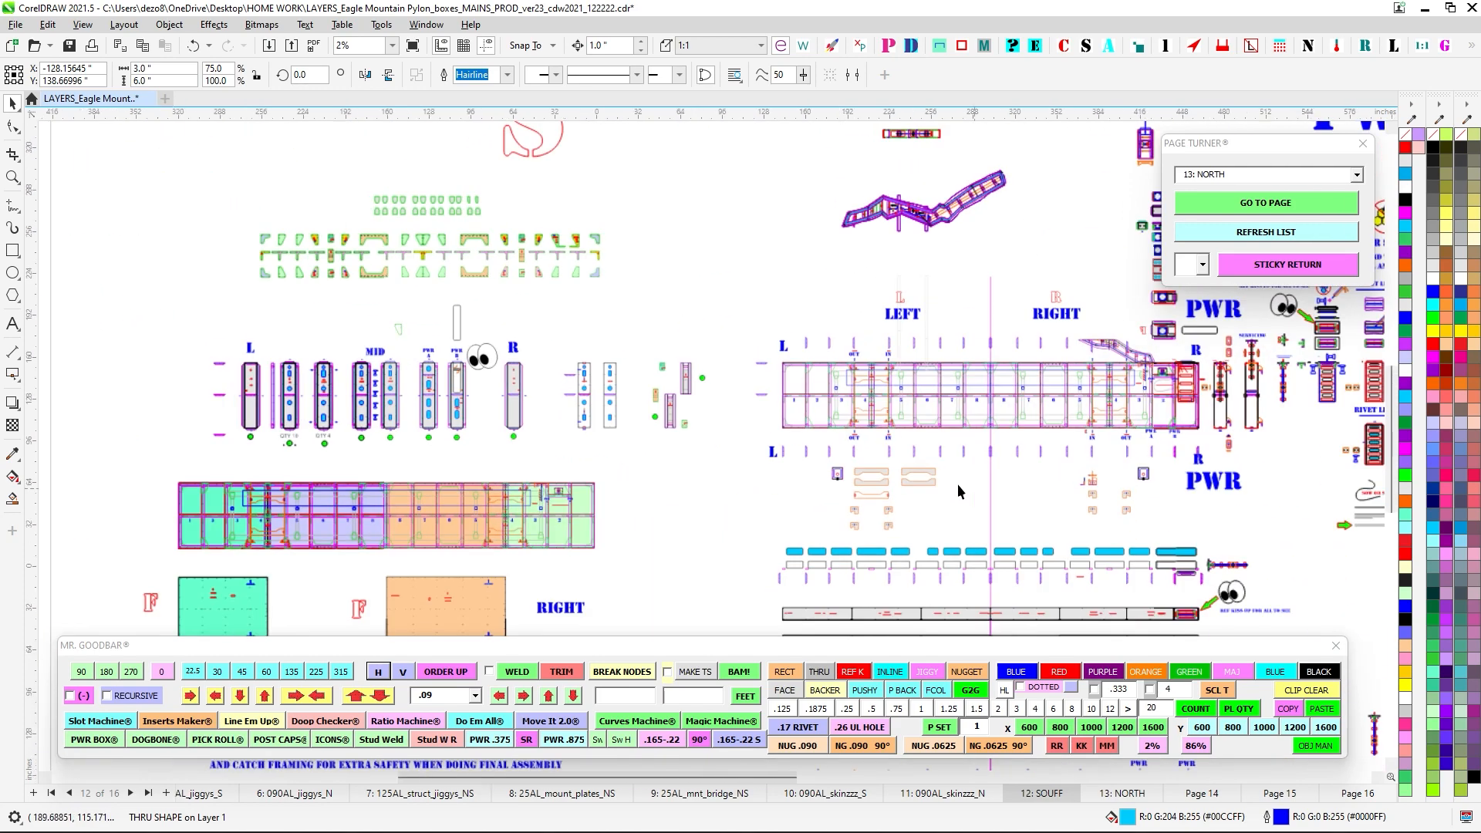
pyautogui.scroll(5, 959, 491)
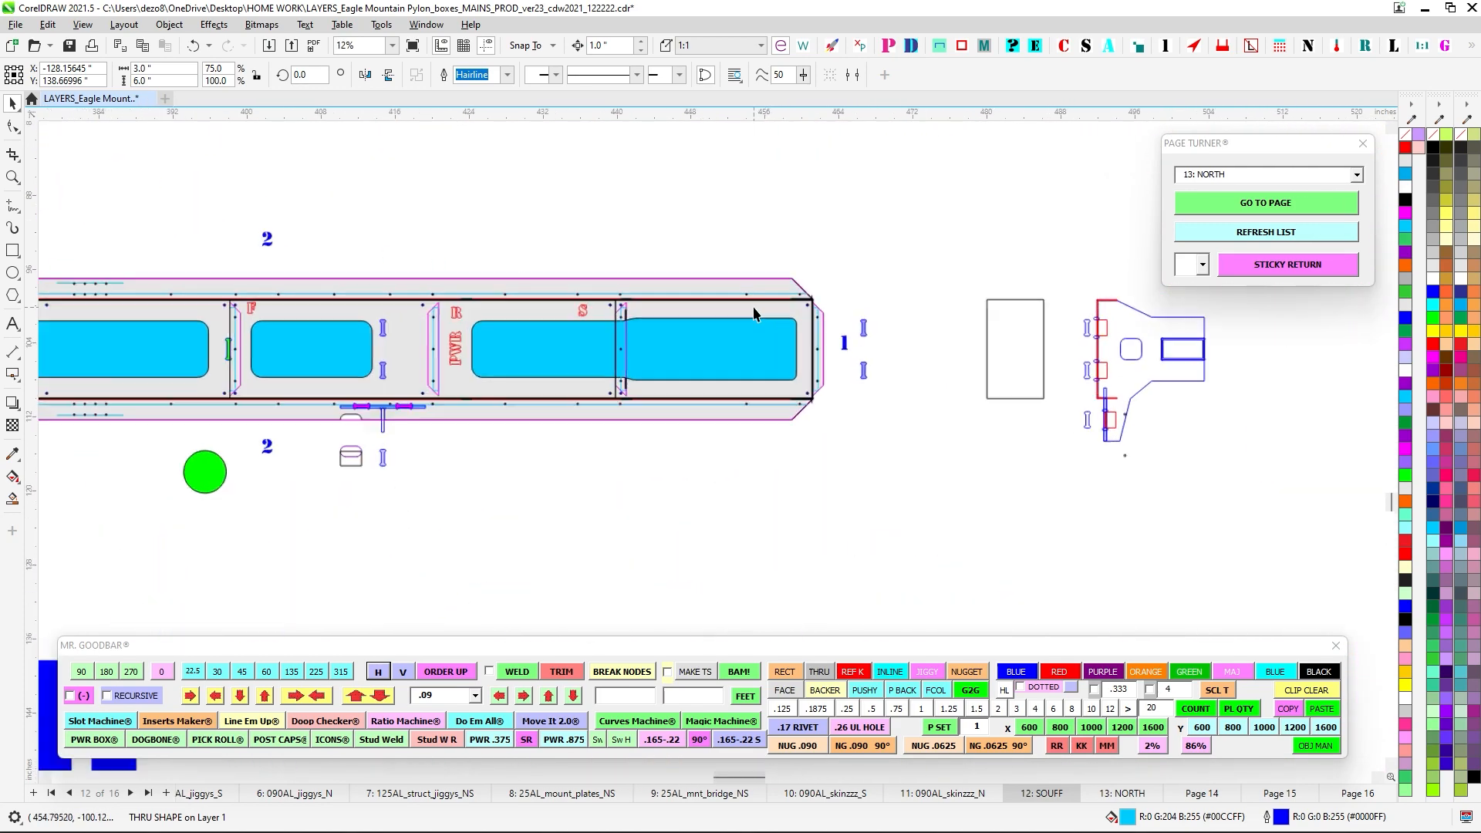
pyautogui.scroll(1, 754, 314)
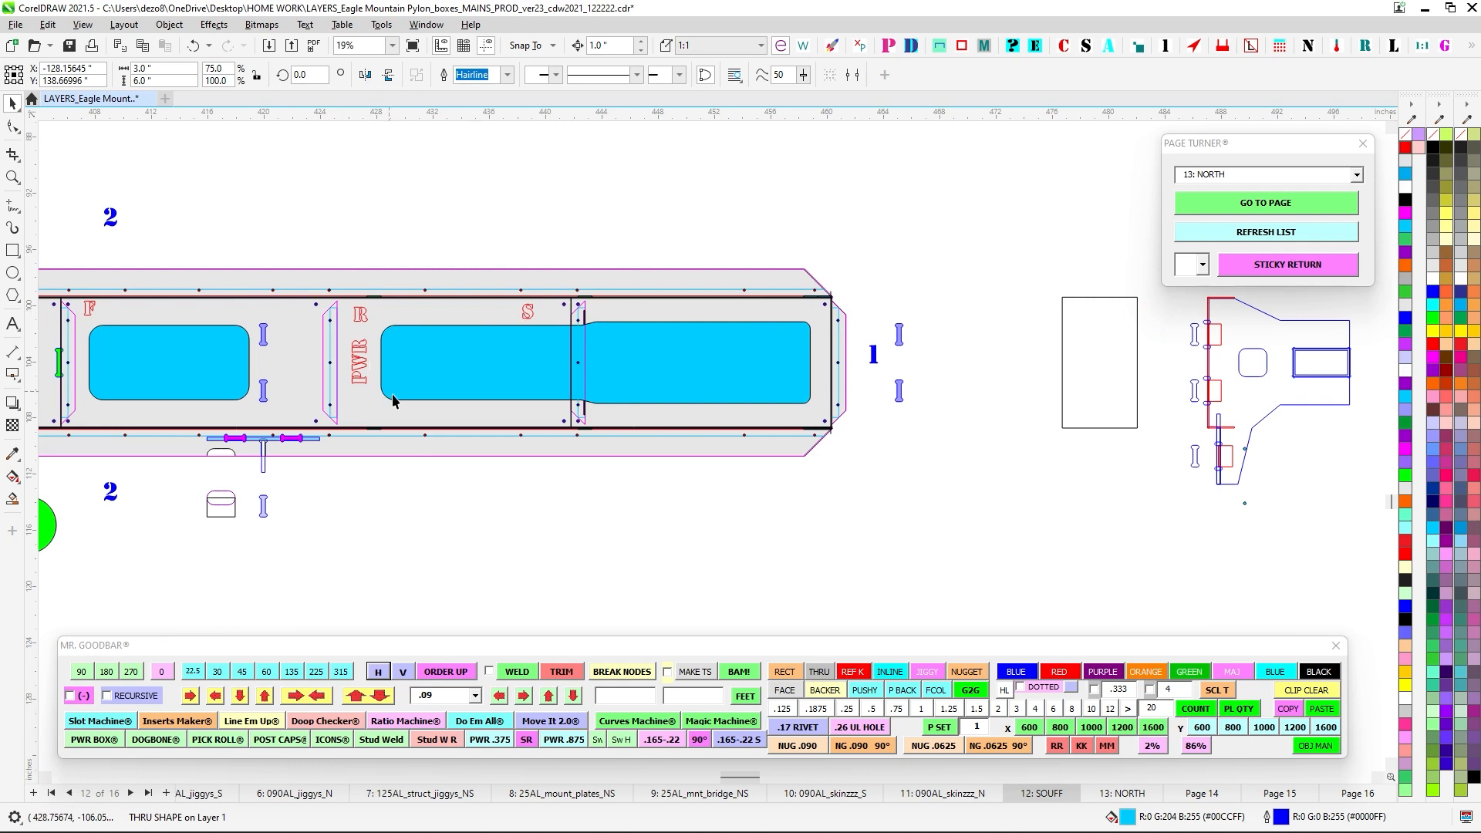
pyautogui.scroll(-4, 644, 393)
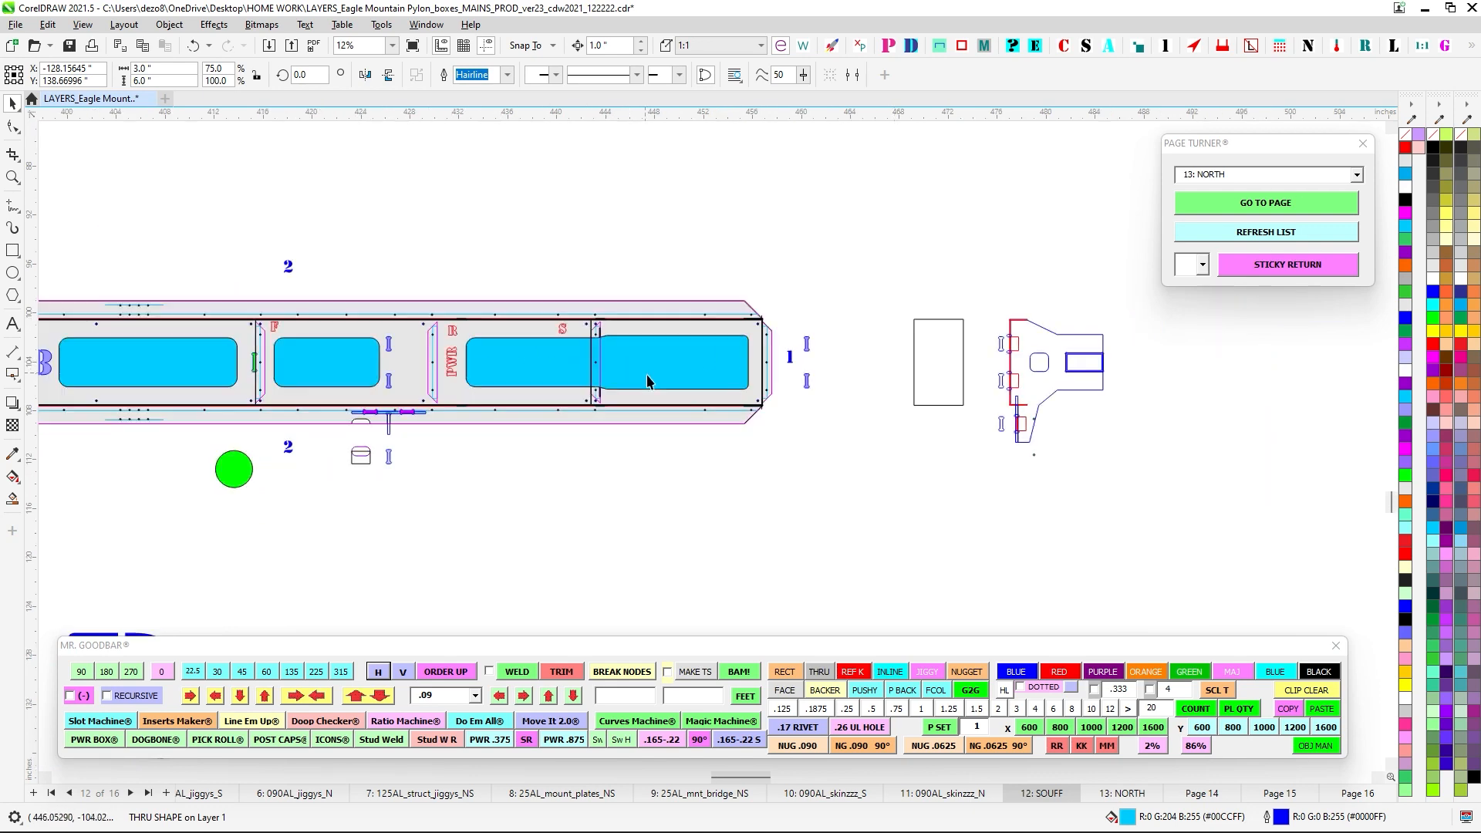
# Inspect the two PWR panels below the R heading and select the large blue cutout in each in turn.
pyautogui.moveTo(612, 288)
pyautogui.mouseDown()
pyautogui.moveTo(623, 316)
pyautogui.moveTo(664, 294)
pyautogui.moveTo(695, 116)
pyautogui.mouseUp()
pyautogui.scroll(2, 696, 369)
pyautogui.scroll(1, 799, 417)
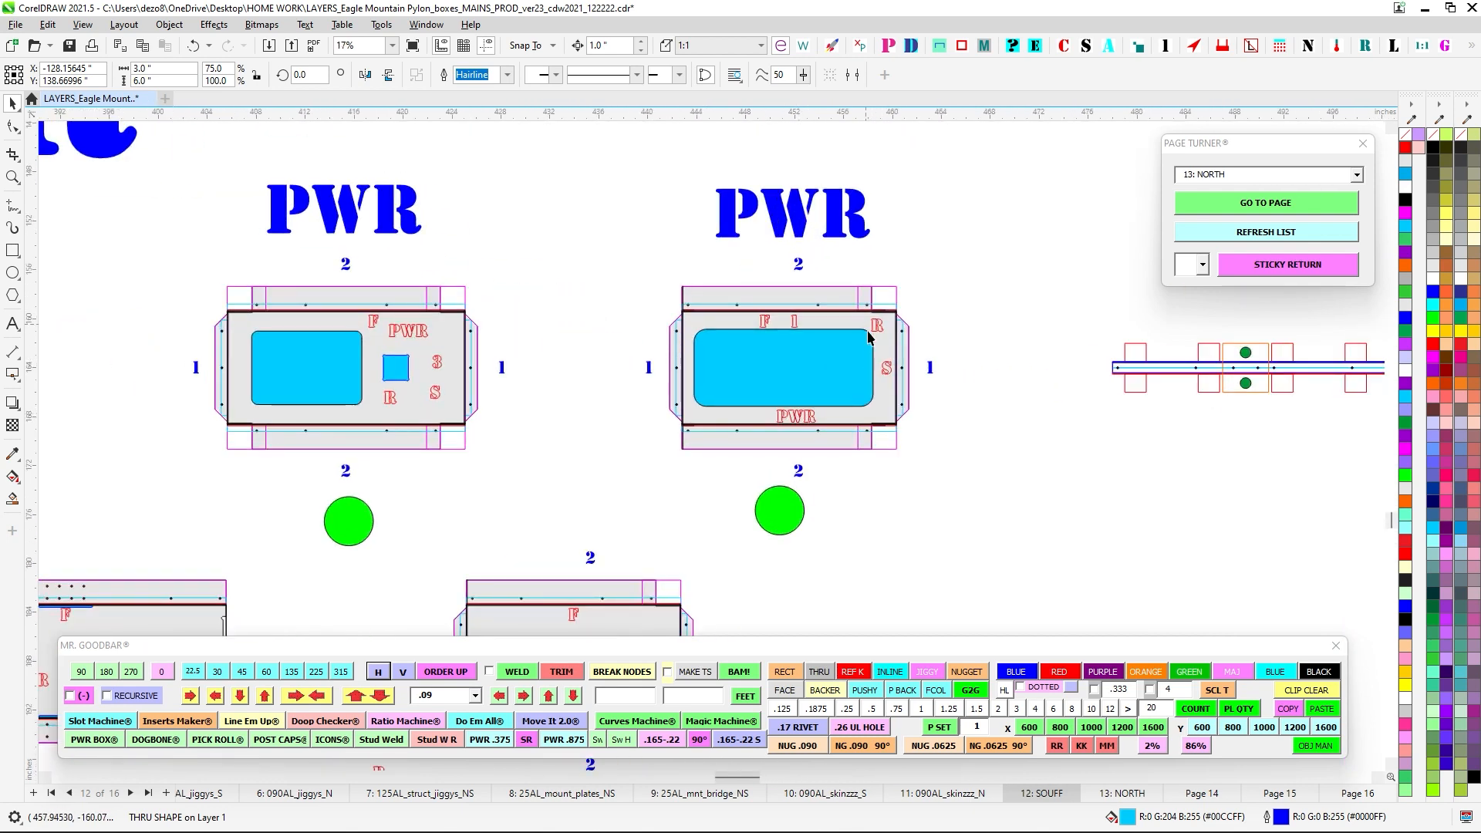
pyautogui.scroll(-2, 458, 442)
pyautogui.moveTo(493, 438); pyautogui.dragTo(776, 424)
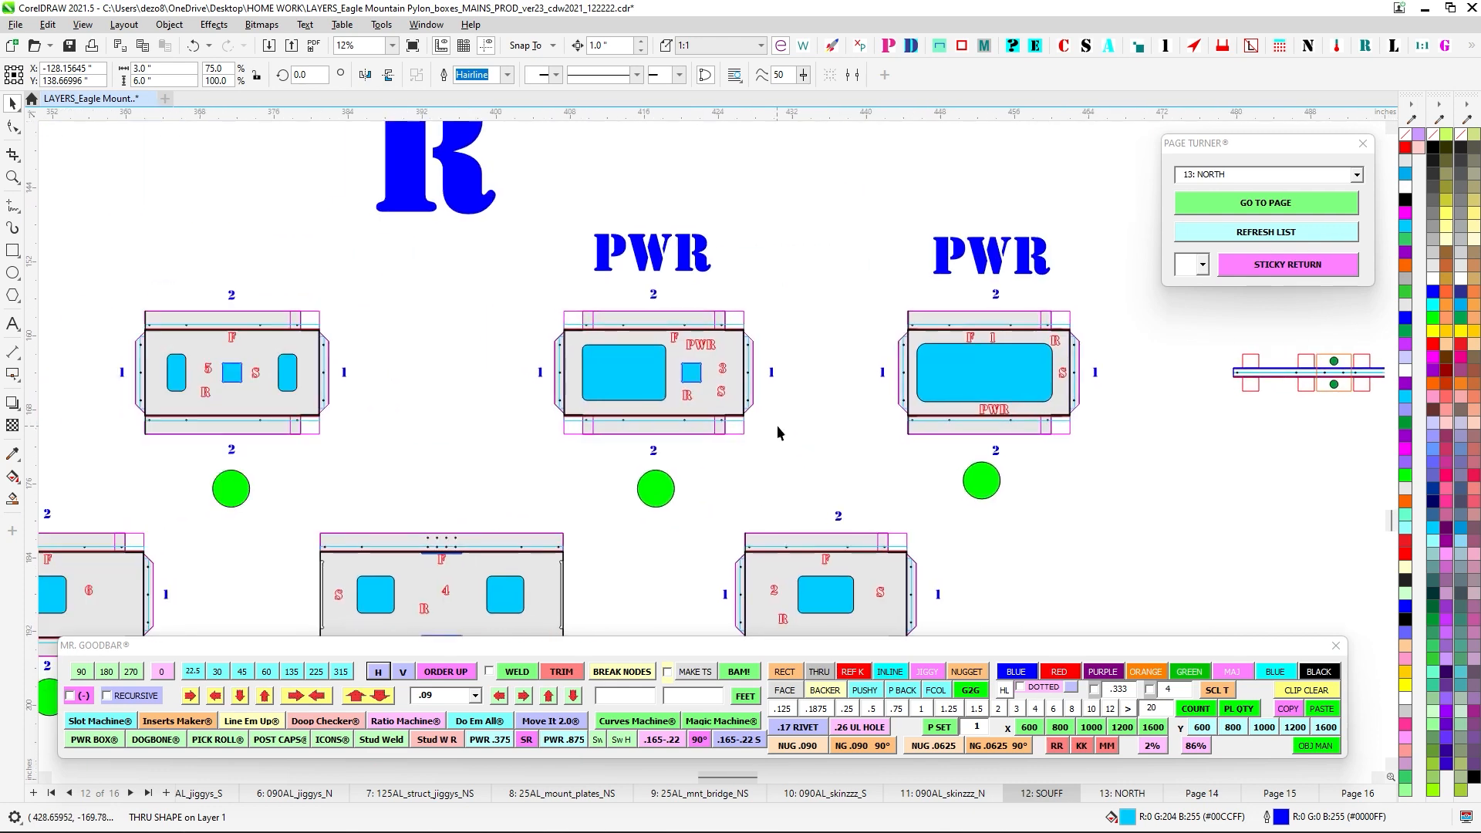
pyautogui.scroll(-3, 678, 392)
pyautogui.click(633, 377)
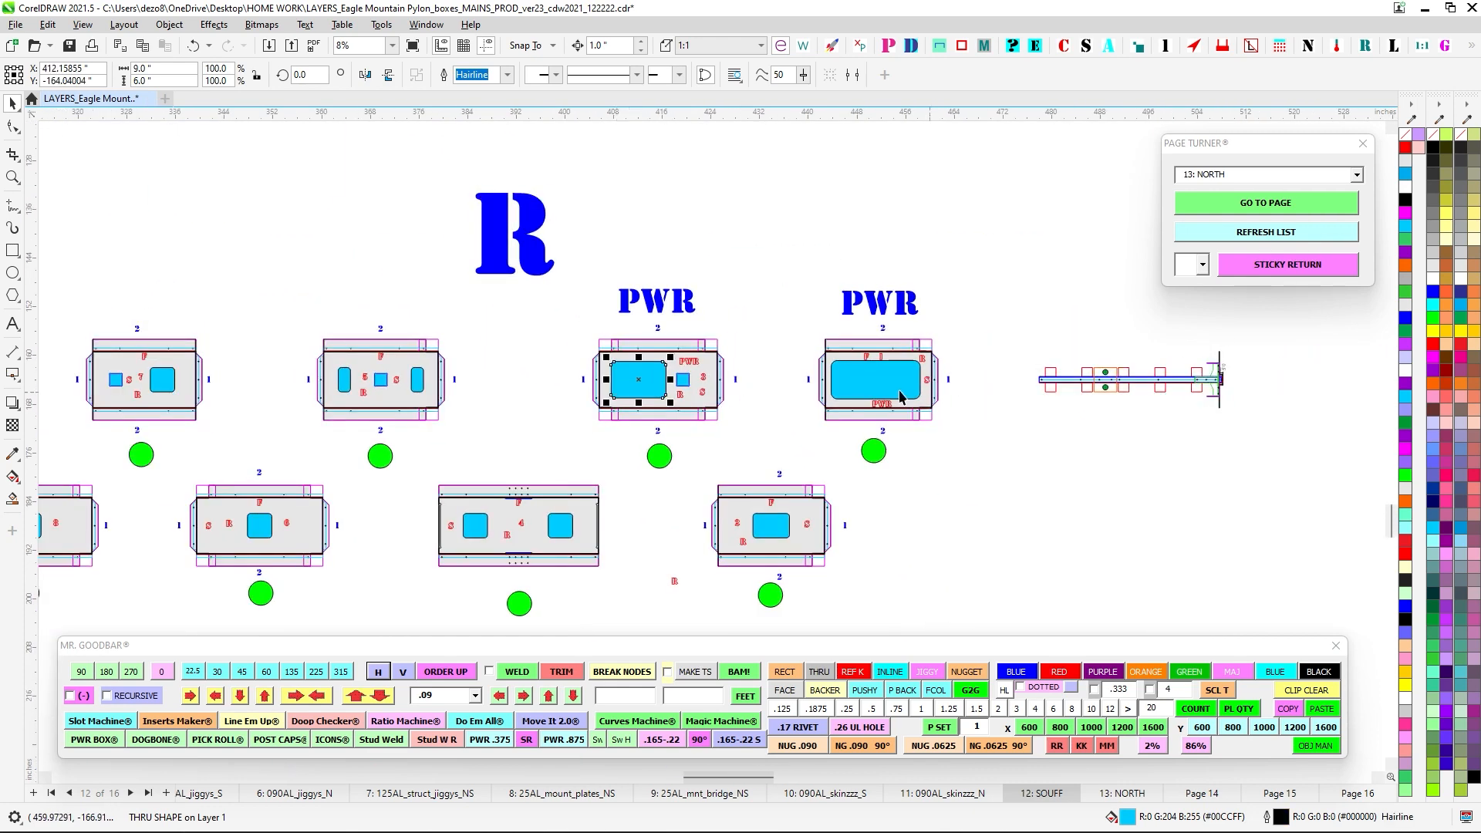
pyautogui.click(897, 390)
pyautogui.scroll(-4, 840, 408)
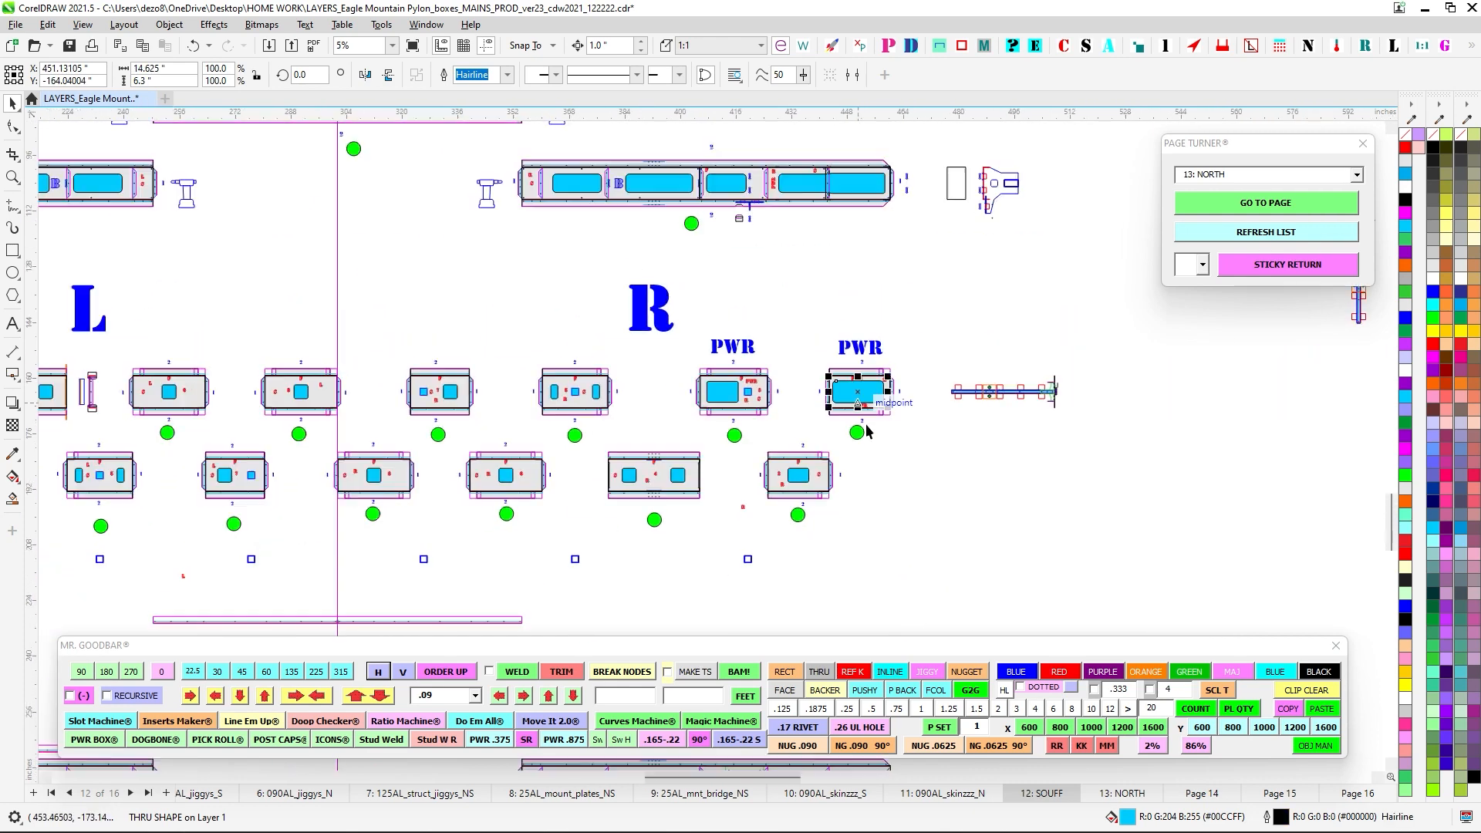
# Compare the remaining panels in the L and R rows with the PWR panels and clear the selection.
pyautogui.moveTo(594, 426); pyautogui.dragTo(908, 416)
pyautogui.scroll(2, 467, 397)
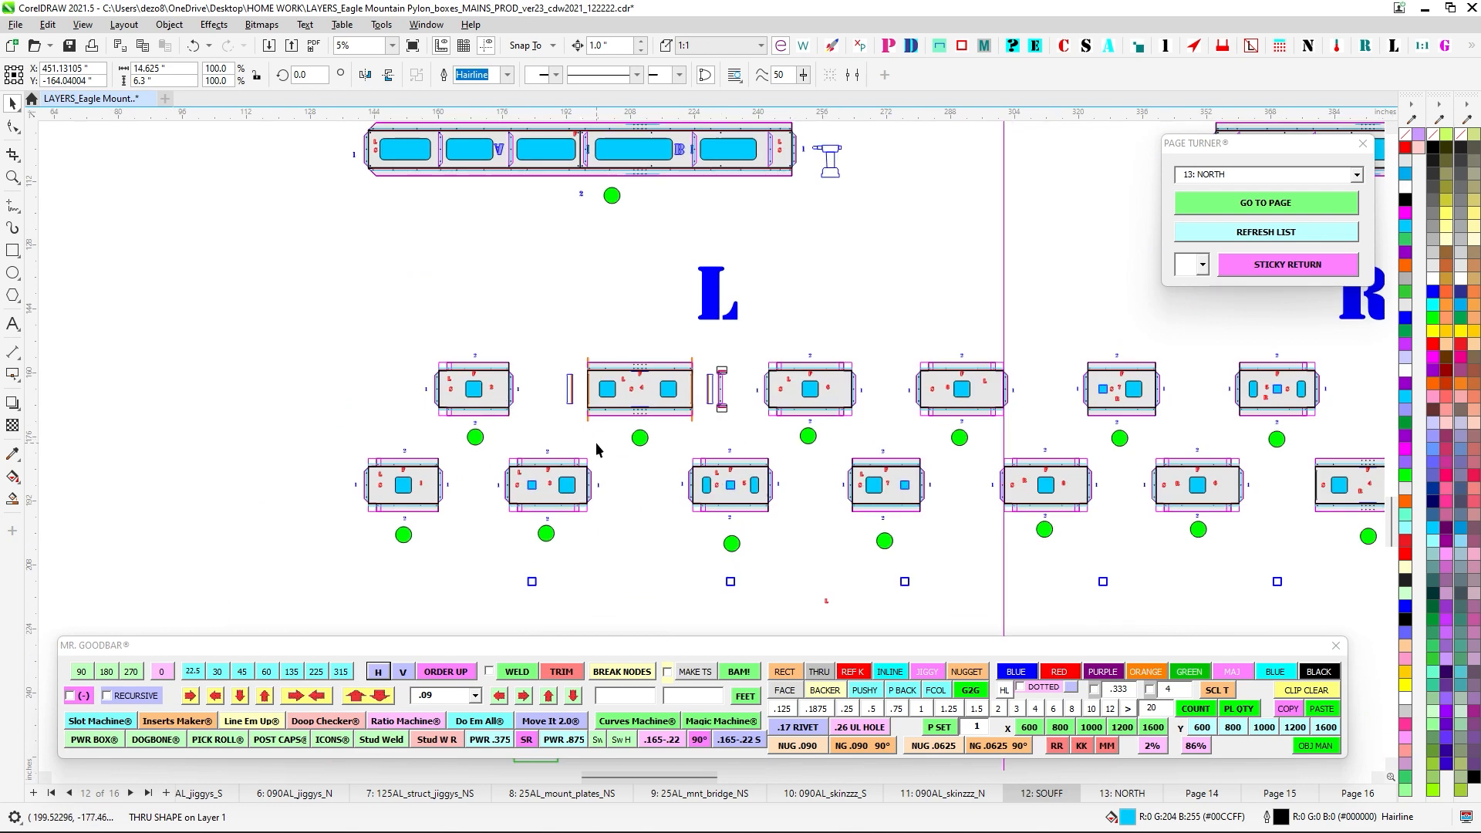
pyautogui.scroll(-3, 610, 441)
pyautogui.moveTo(668, 433); pyautogui.dragTo(234, 432)
pyautogui.scroll(5, 759, 371)
pyautogui.click(802, 342)
pyautogui.scroll(-4, 803, 339)
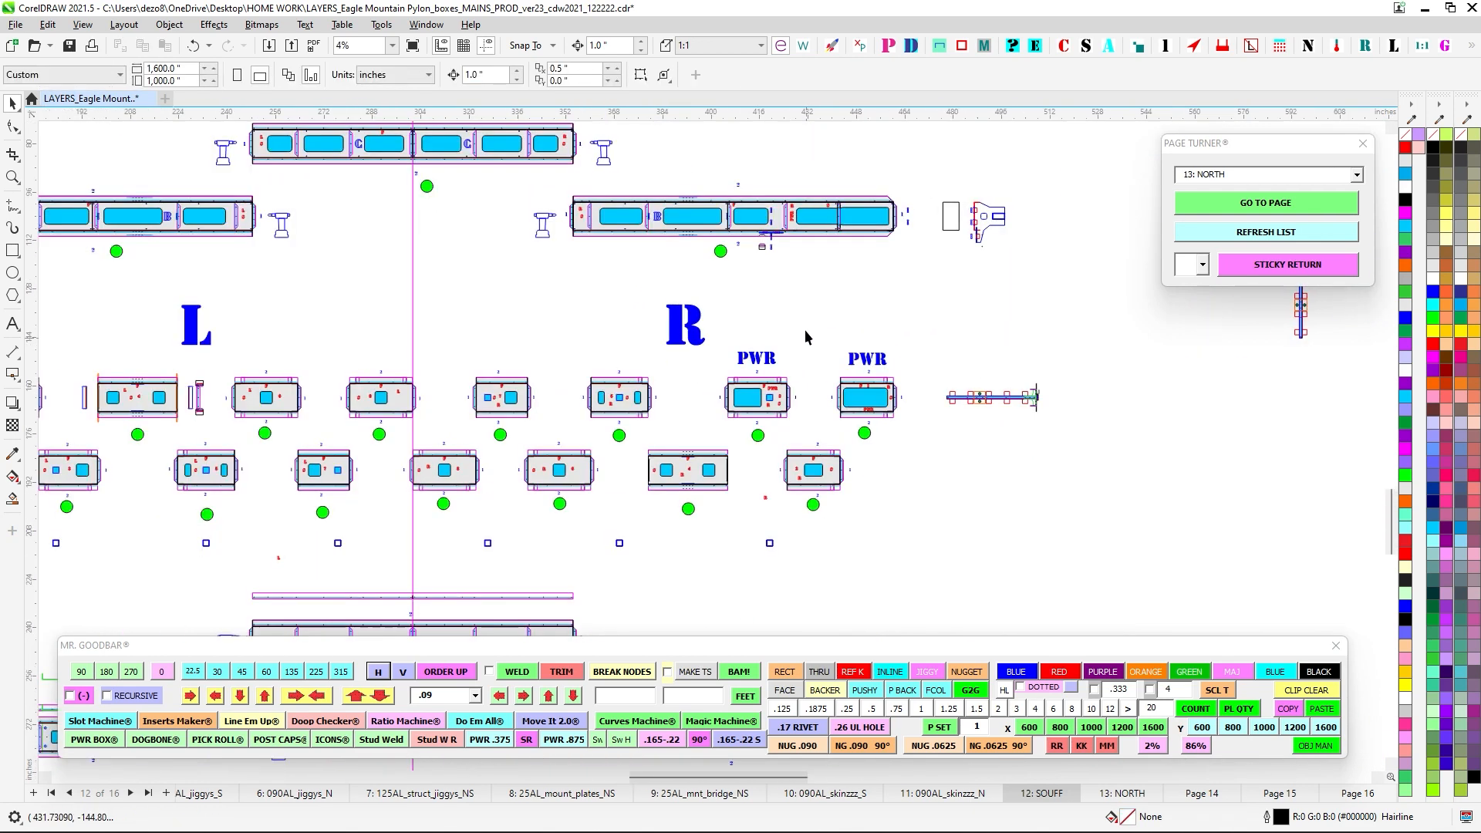
# Recheck long panel B's power-end openings against the PWR A and PWR B bays in the frame elevation.
pyautogui.scroll(3, 804, 332)
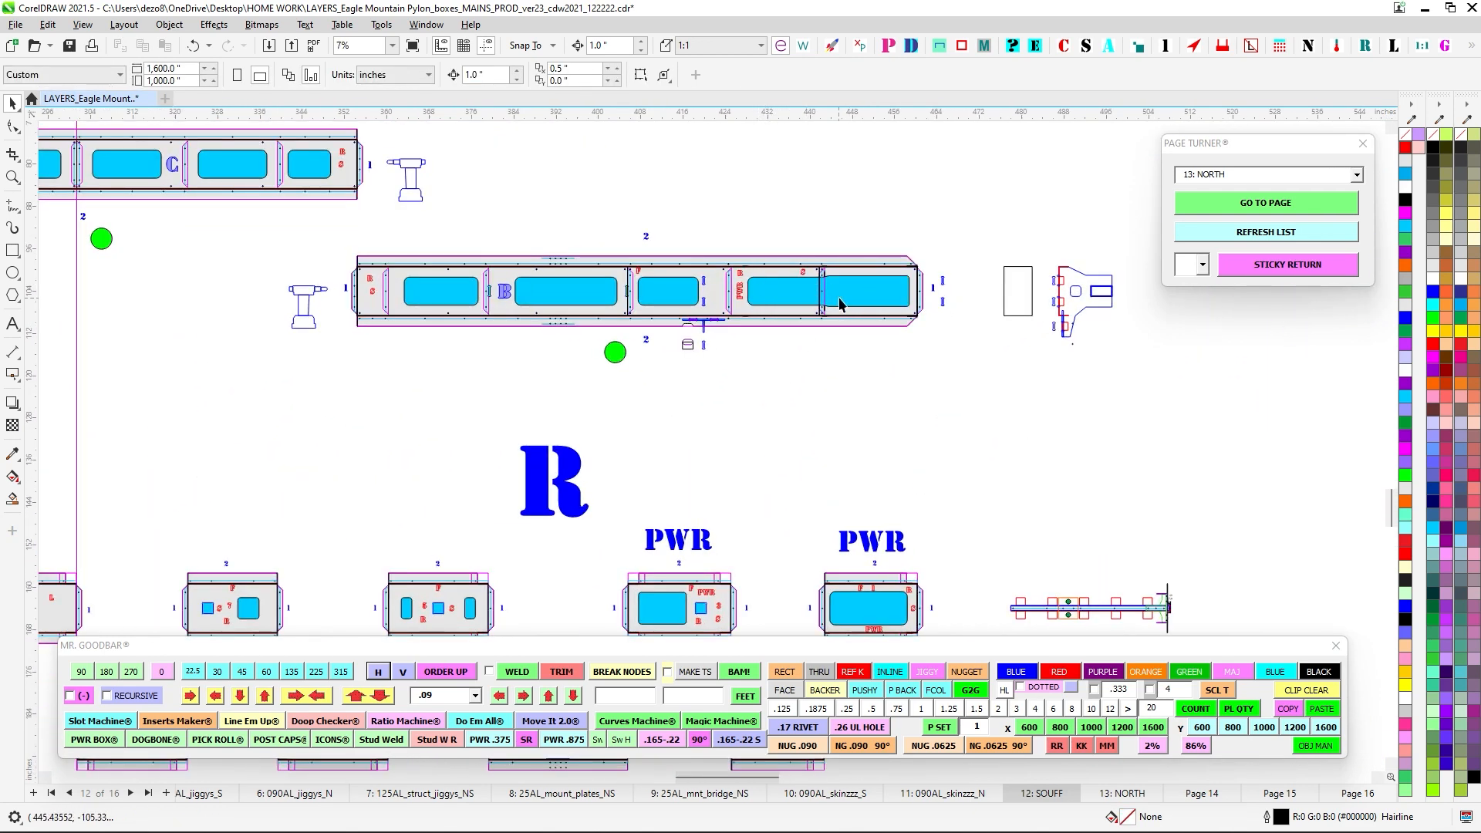
pyautogui.scroll(-2, 839, 305)
pyautogui.moveTo(803, 223); pyautogui.dragTo(740, 522)
pyautogui.moveTo(744, 259); pyautogui.dragTo(744, 559)
pyautogui.scroll(3, 771, 351)
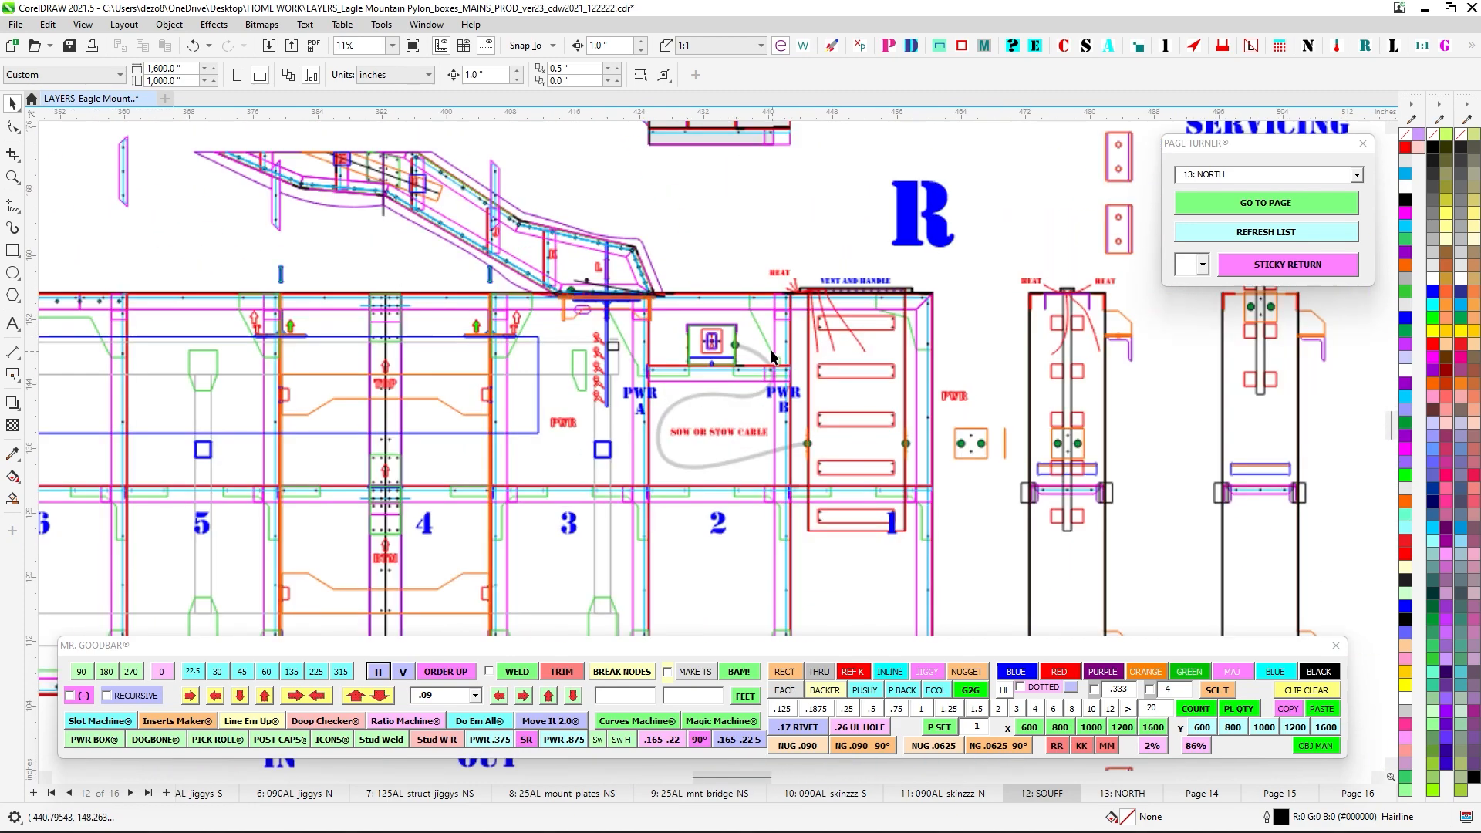
# Inspect the power box between PWR A and PWR B, selecting the small green nugget at its lower corner.
pyautogui.scroll(4, 771, 355)
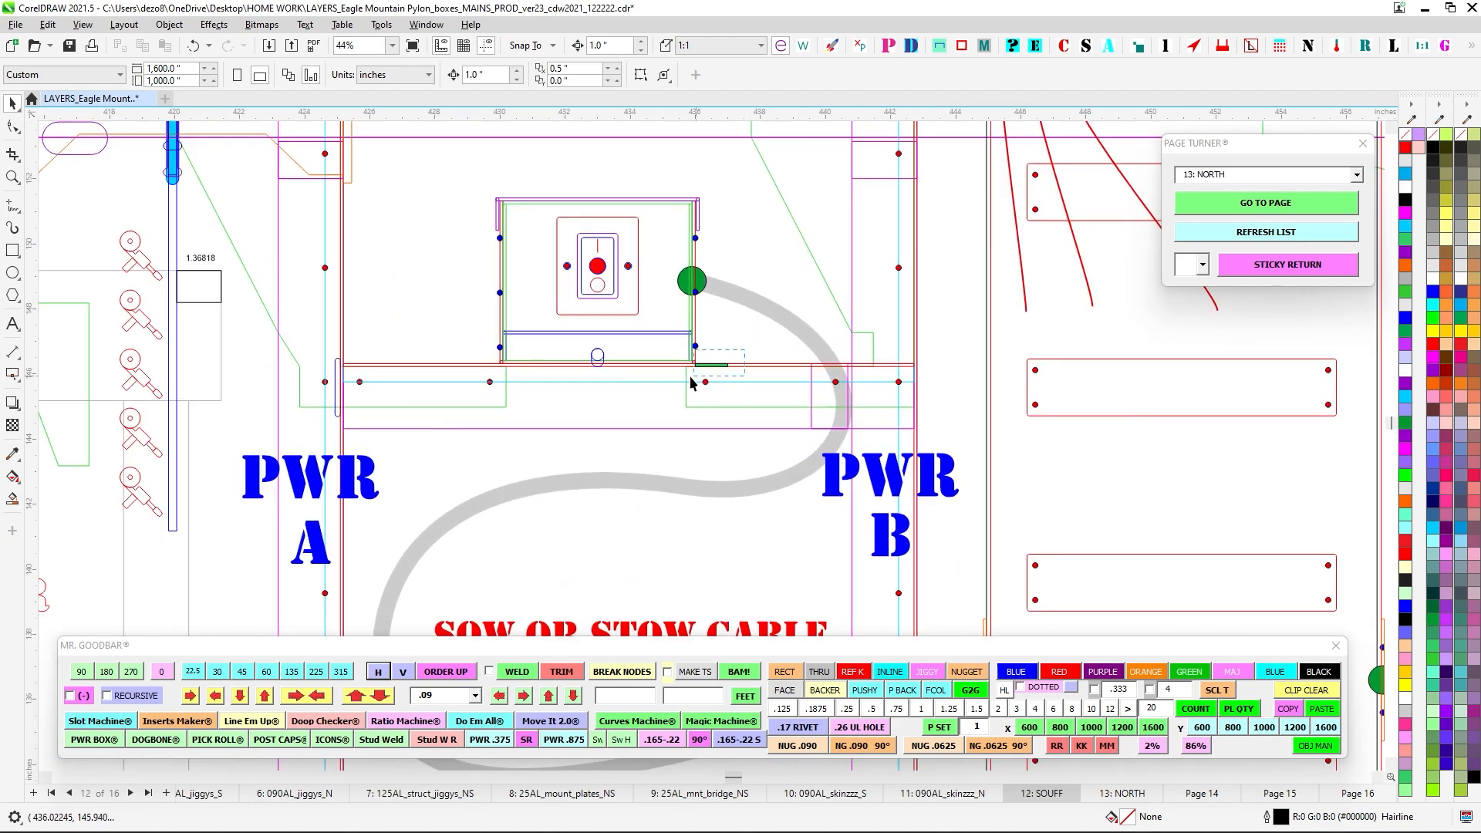
pyautogui.moveTo(691, 378); pyautogui.dragTo(692, 378)
pyautogui.scroll(-2, 644, 312)
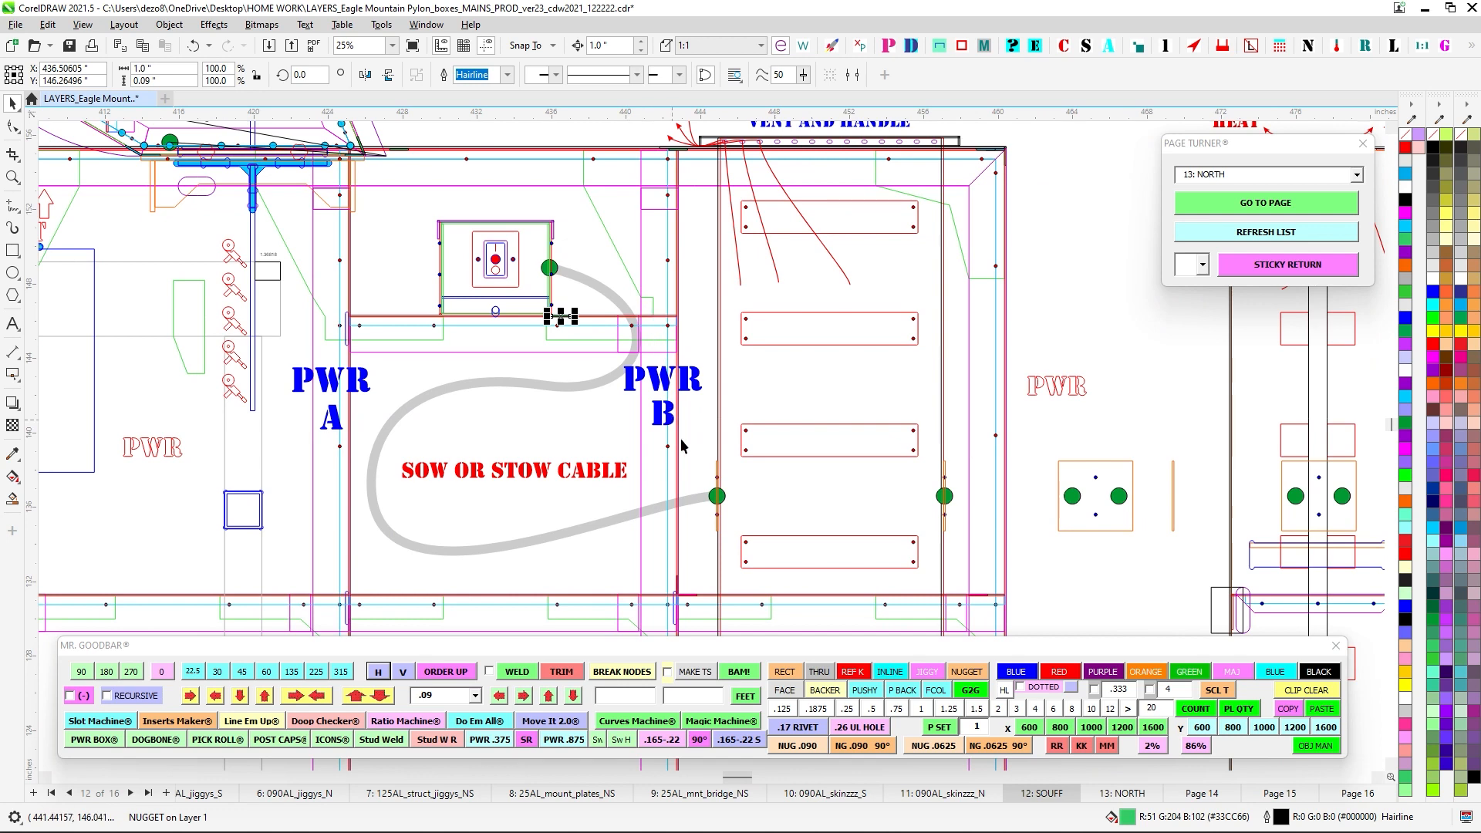
pyautogui.scroll(-3, 733, 468)
pyautogui.scroll(3, 652, 328)
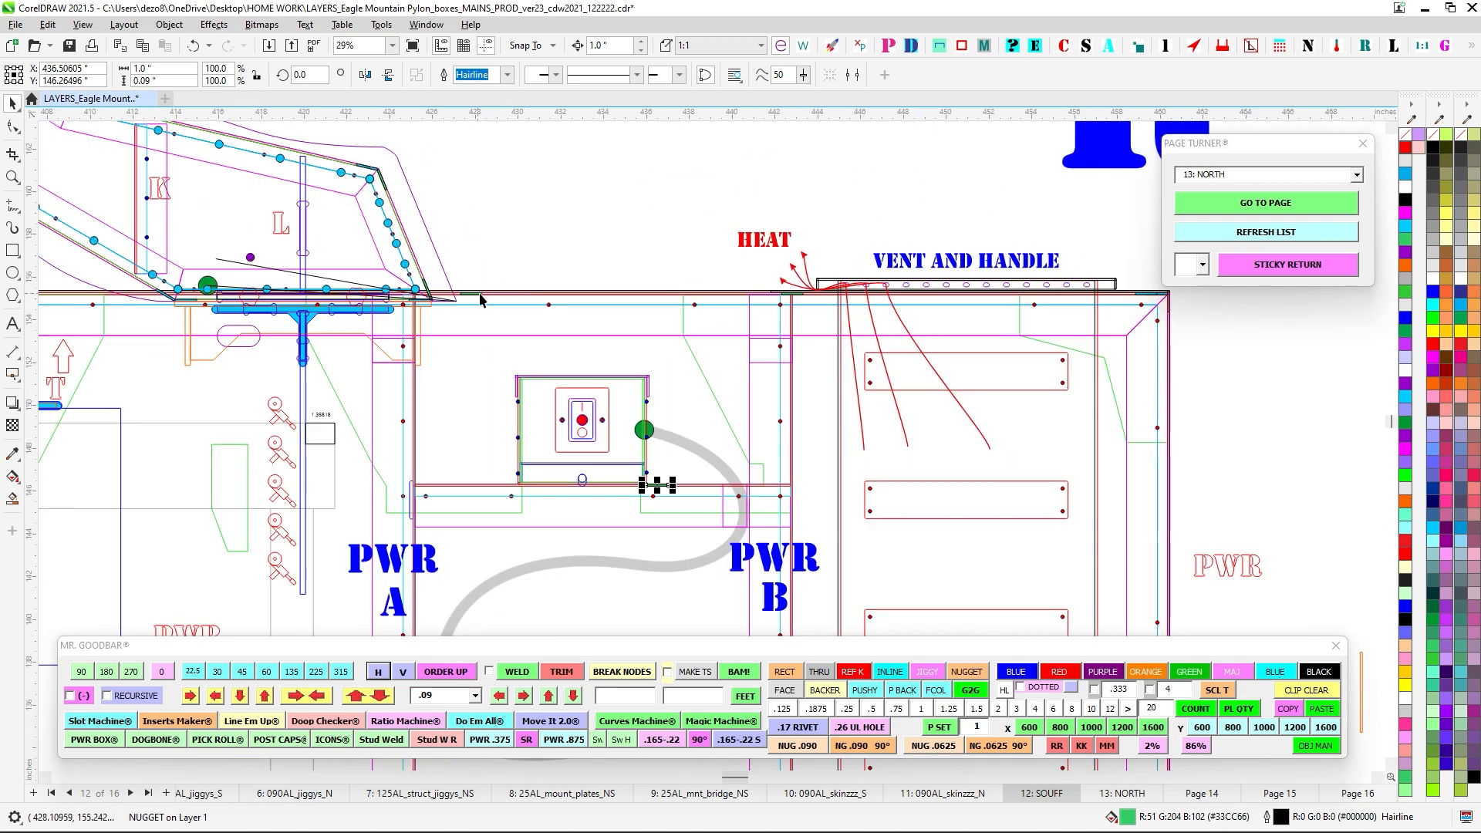
pyautogui.scroll(-2, 480, 300)
pyautogui.scroll(-2, 570, 262)
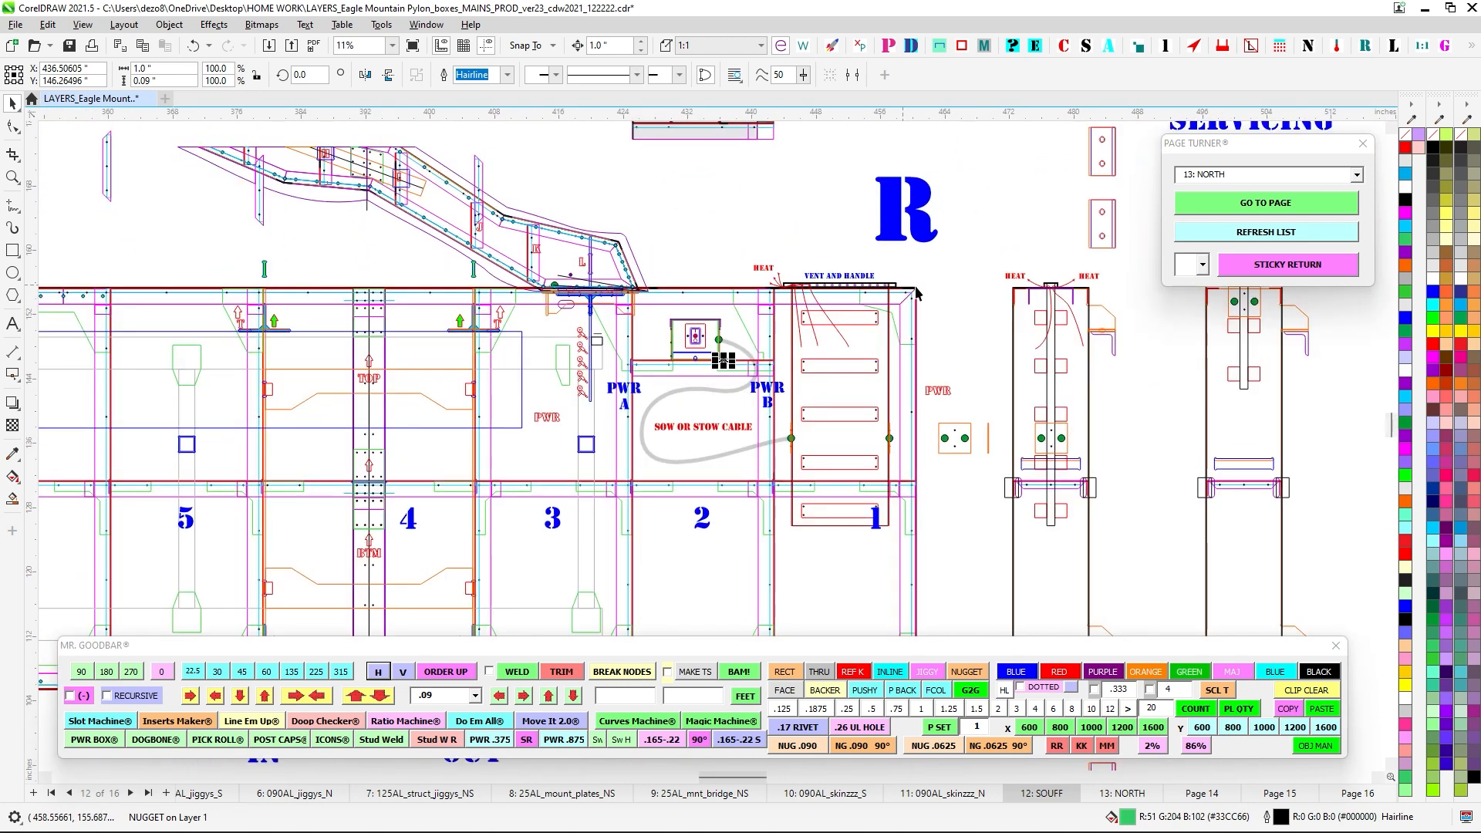
# Select the complete power supply holder assembly in bay 1 of the frame elevation and clear the selection.
pyautogui.moveTo(634, 254); pyautogui.dragTo(778, 577)
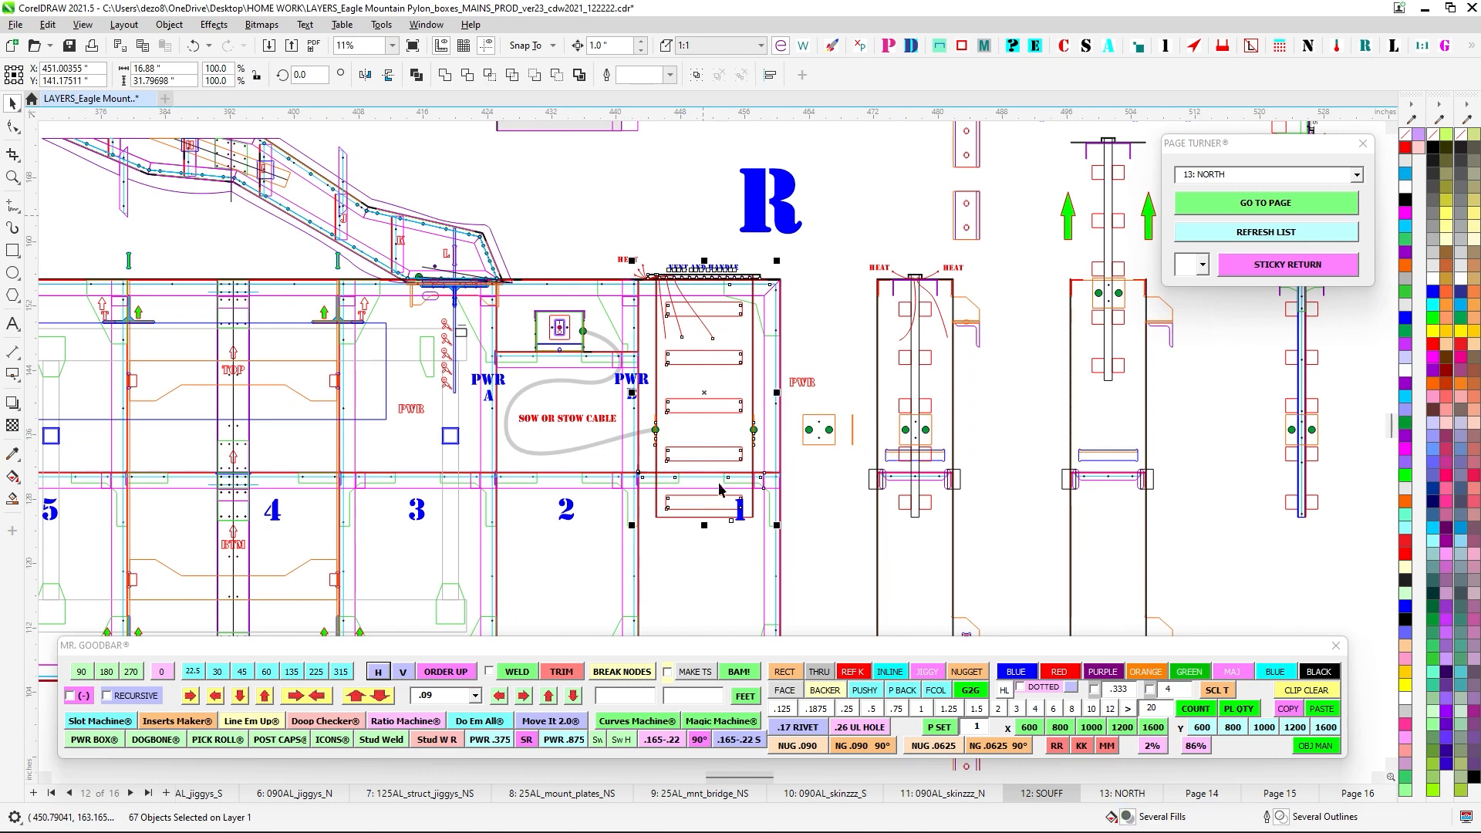
pyautogui.scroll(-1, 527, 243)
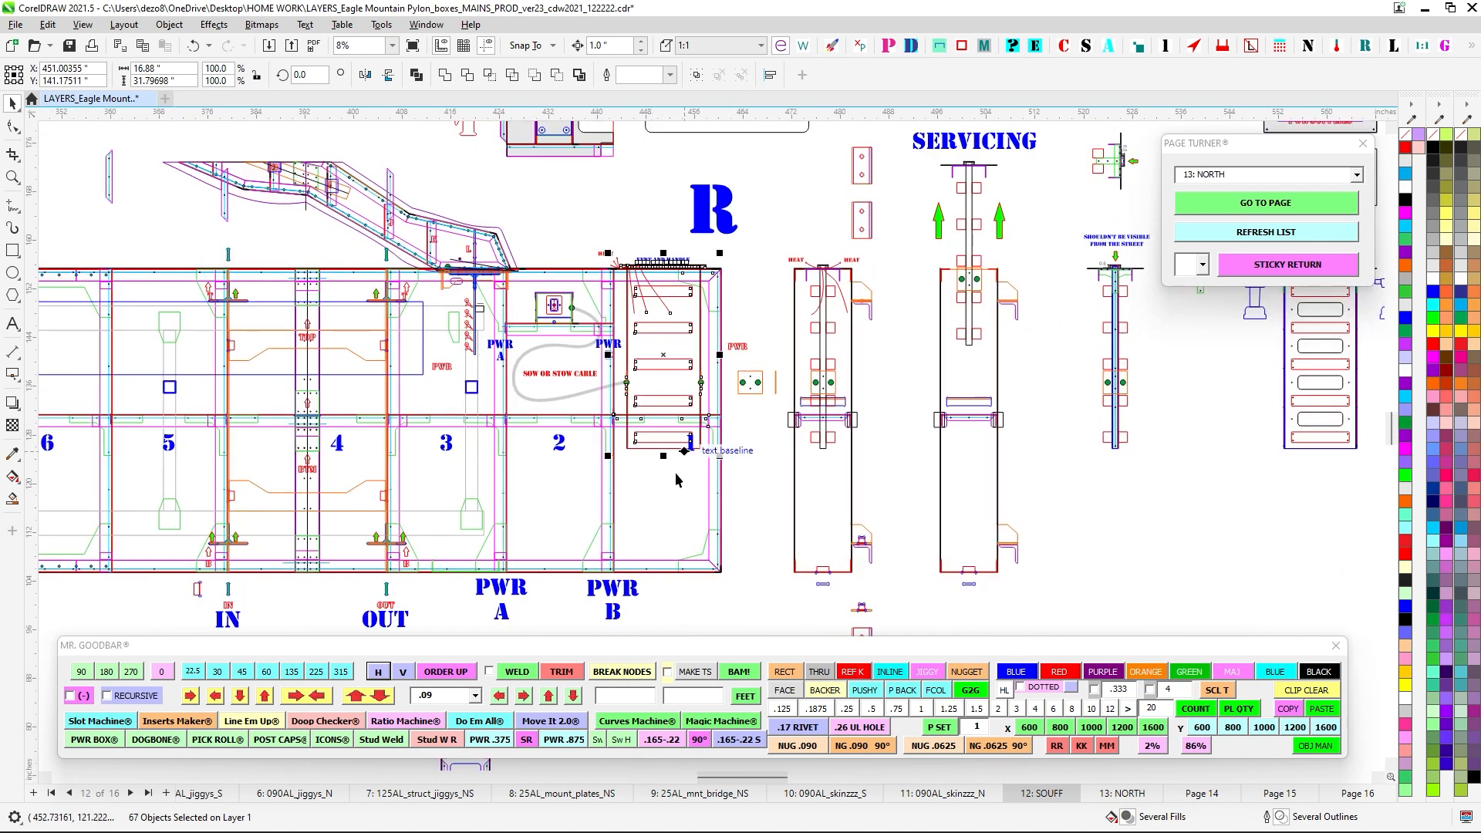
pyautogui.click(770, 316)
pyautogui.scroll(-2, 764, 317)
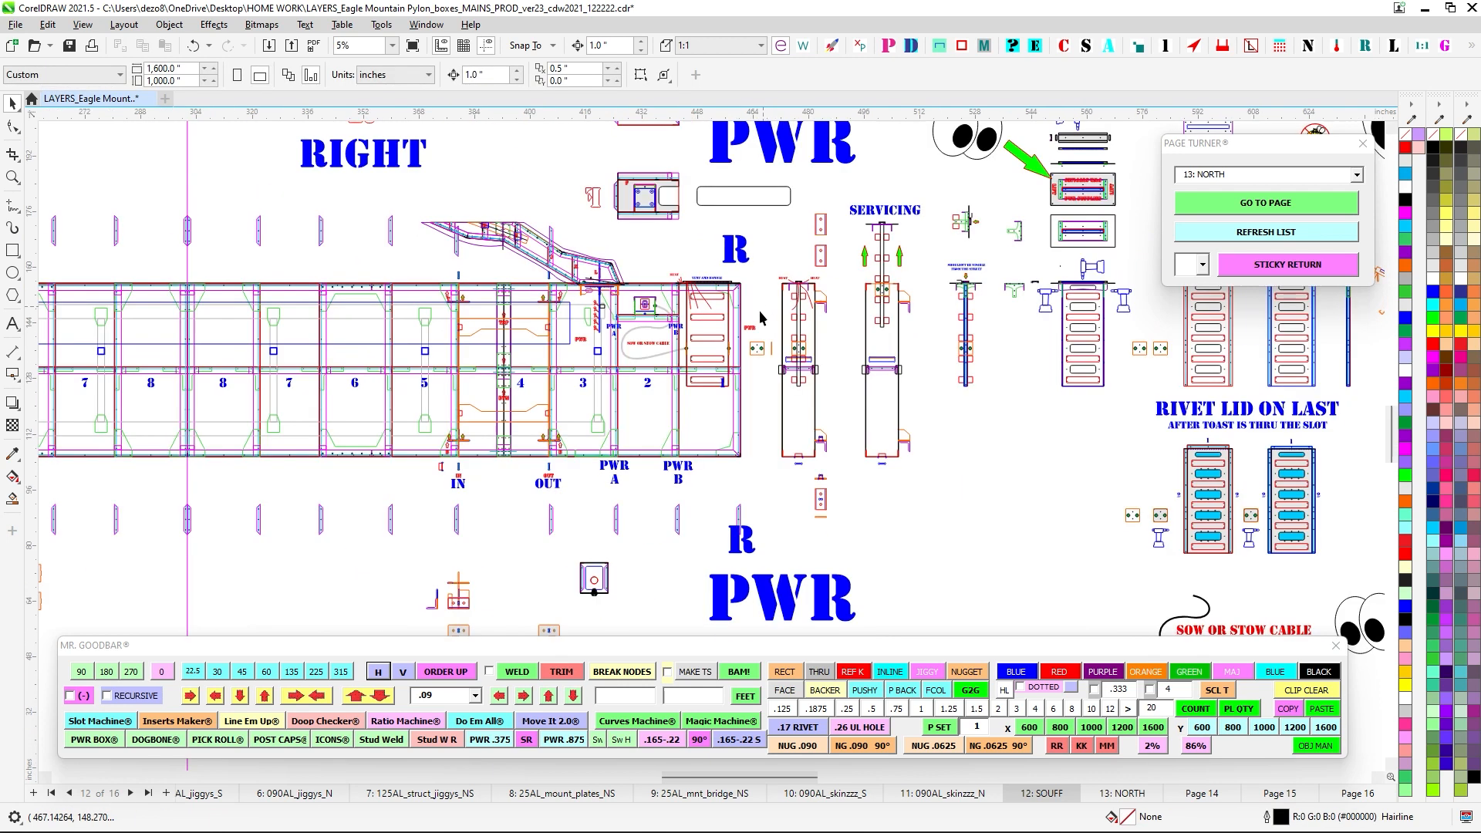
# Compare the full SOUFF frame elevation with the one on the NORTH page and return to SOUFF.
pyautogui.scroll(1, 660, 278)
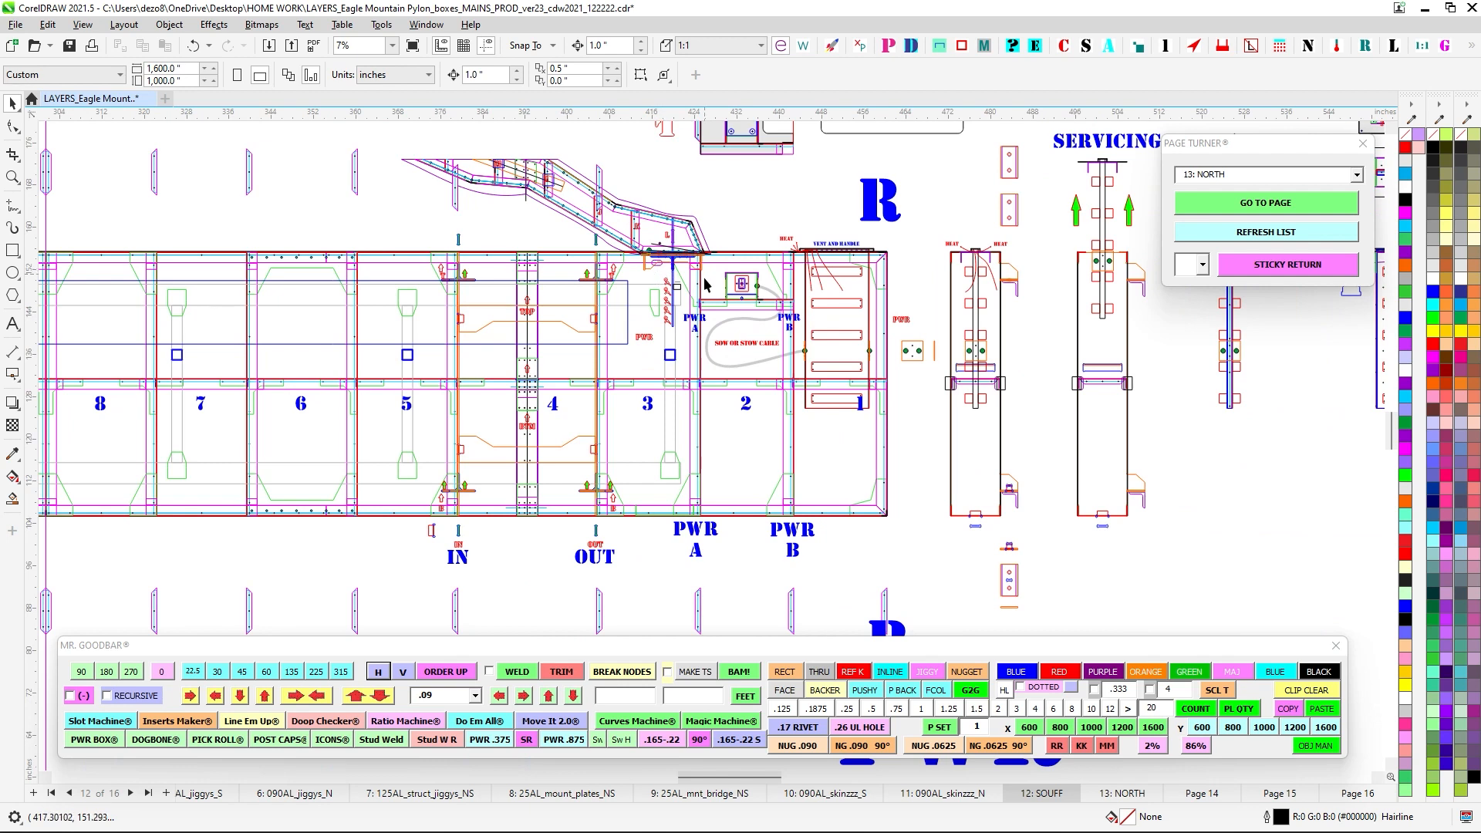
pyautogui.scroll(-2, 752, 332)
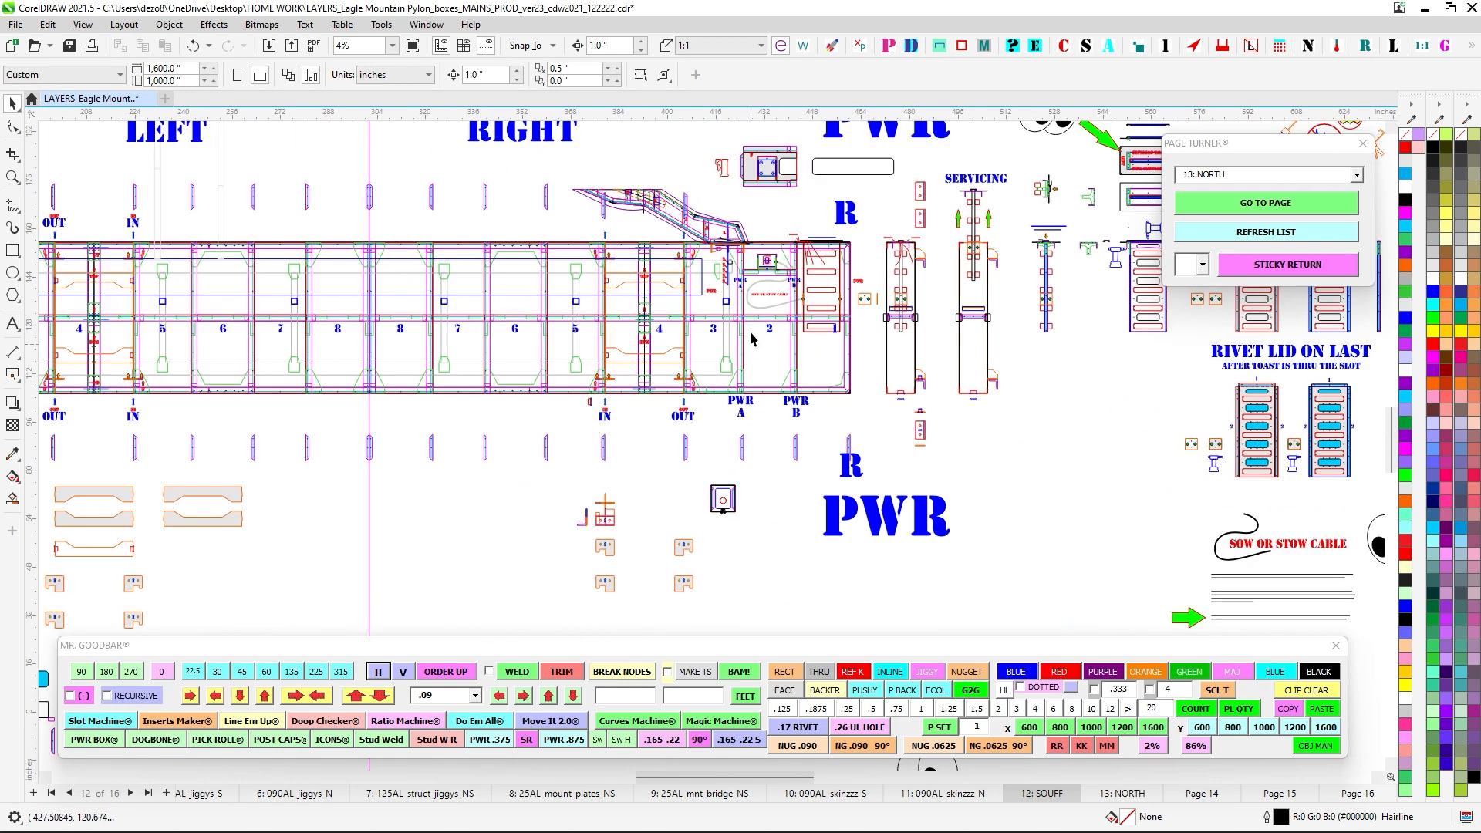
pyautogui.scroll(-1, 751, 331)
pyautogui.moveTo(745, 258); pyautogui.dragTo(760, 334)
pyautogui.moveTo(653, 234)
pyautogui.mouseDown()
pyautogui.moveTo(705, 300)
pyautogui.moveTo(720, 243)
pyautogui.mouseUp()
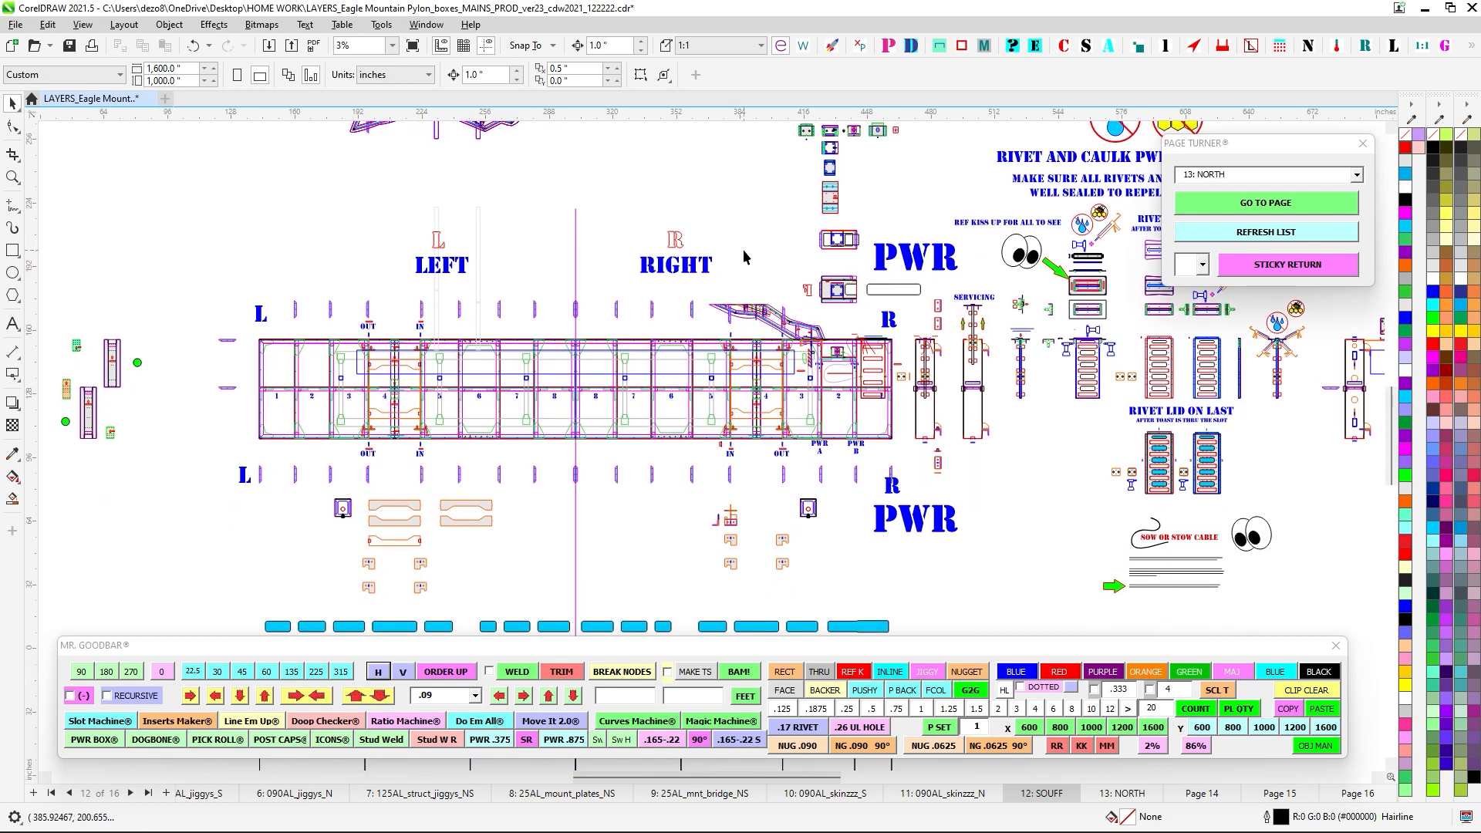
pyautogui.scroll(-1, 749, 262)
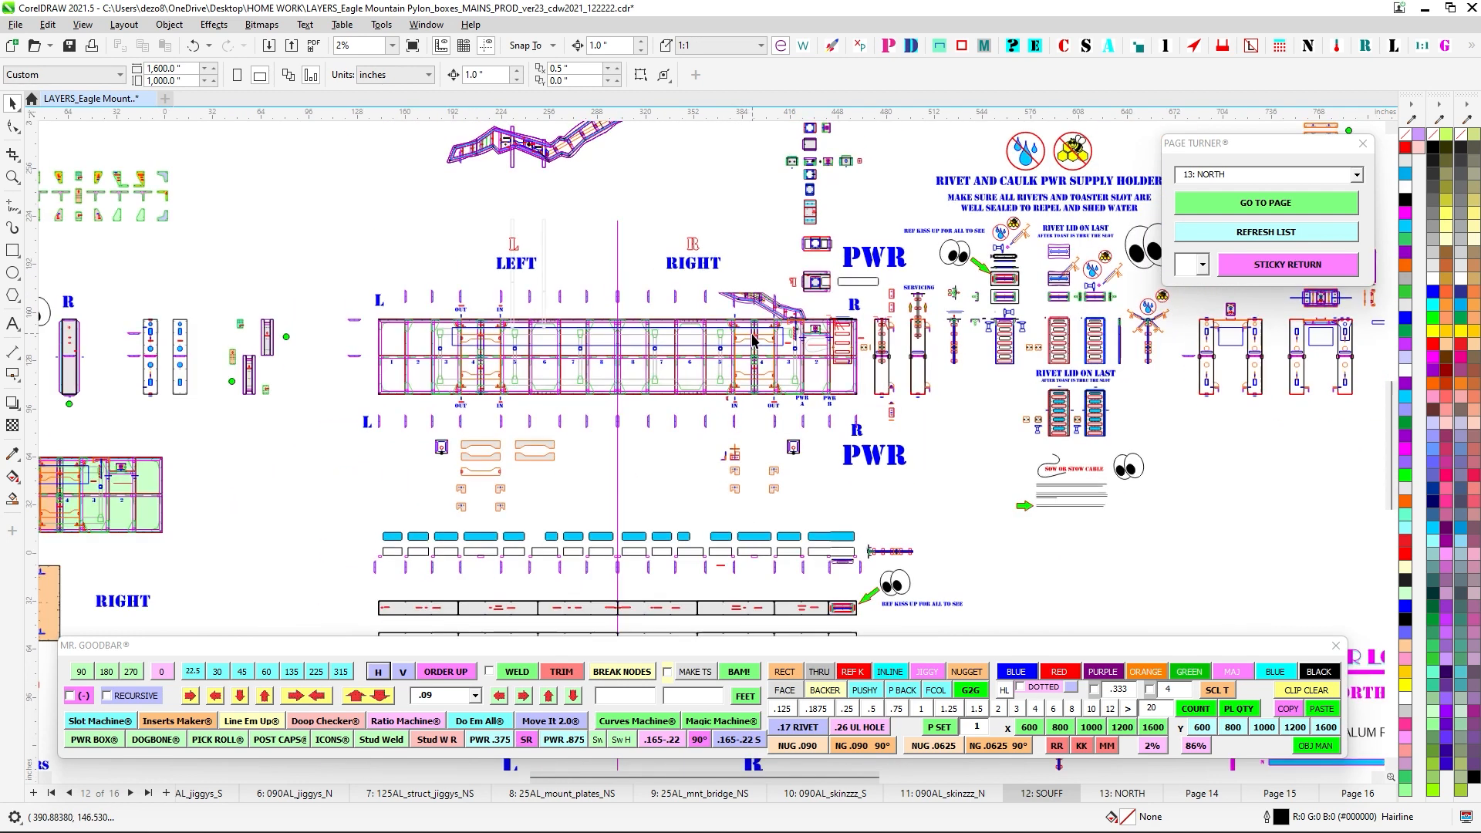
pyautogui.press('pagedown')
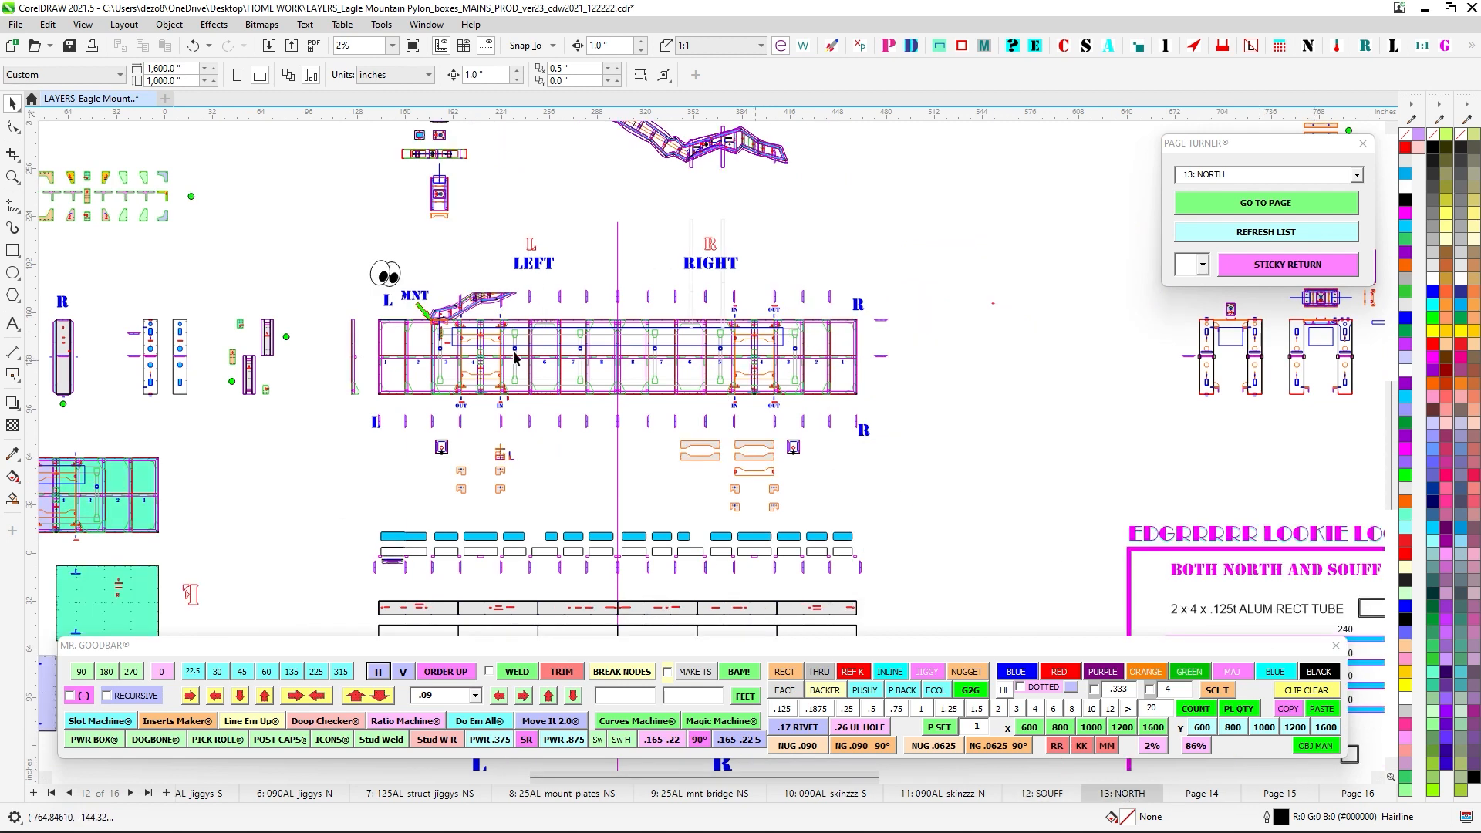
pyautogui.scroll(2, 512, 345)
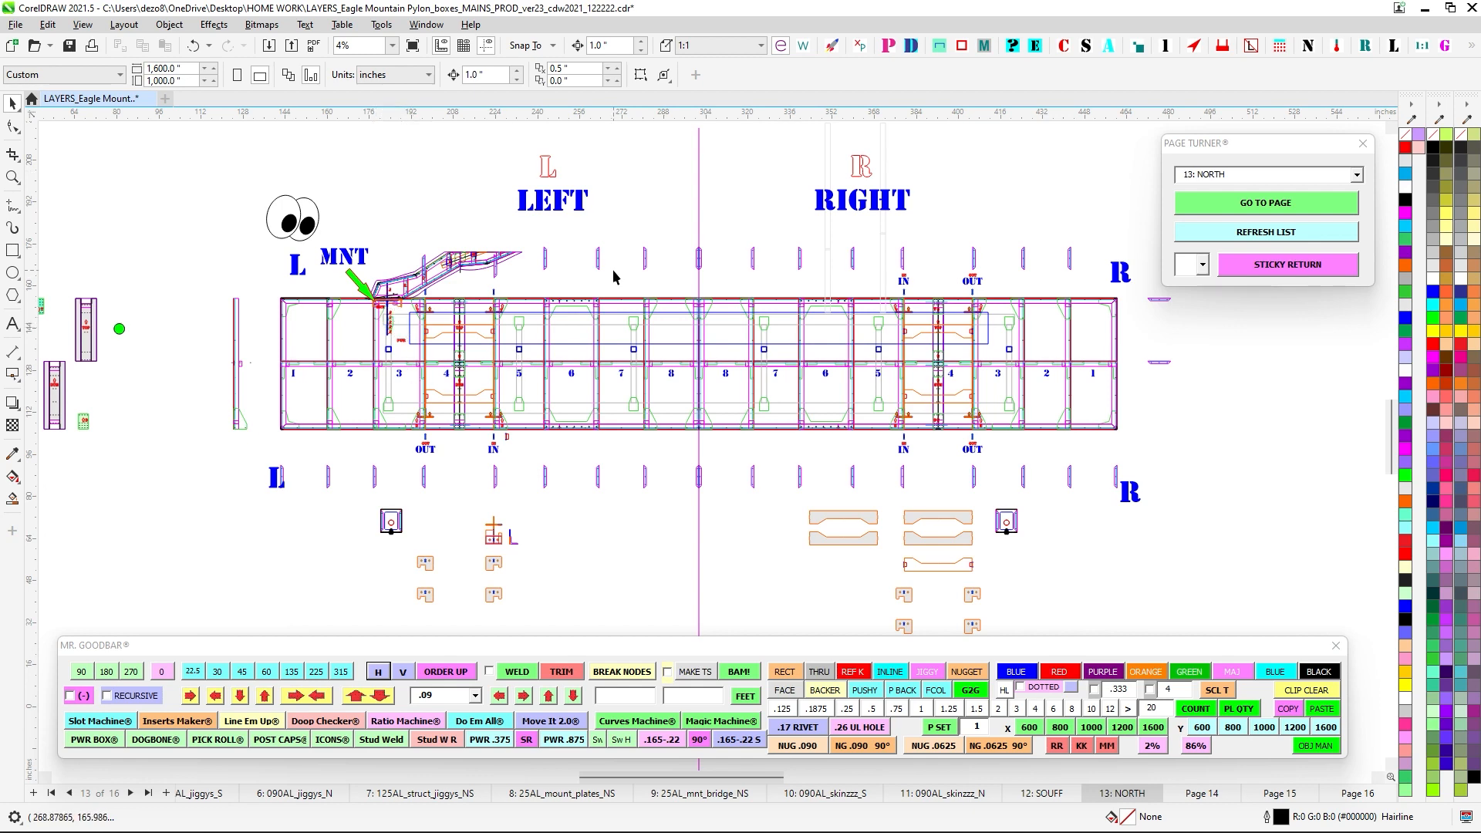
pyautogui.scroll(-2, 613, 276)
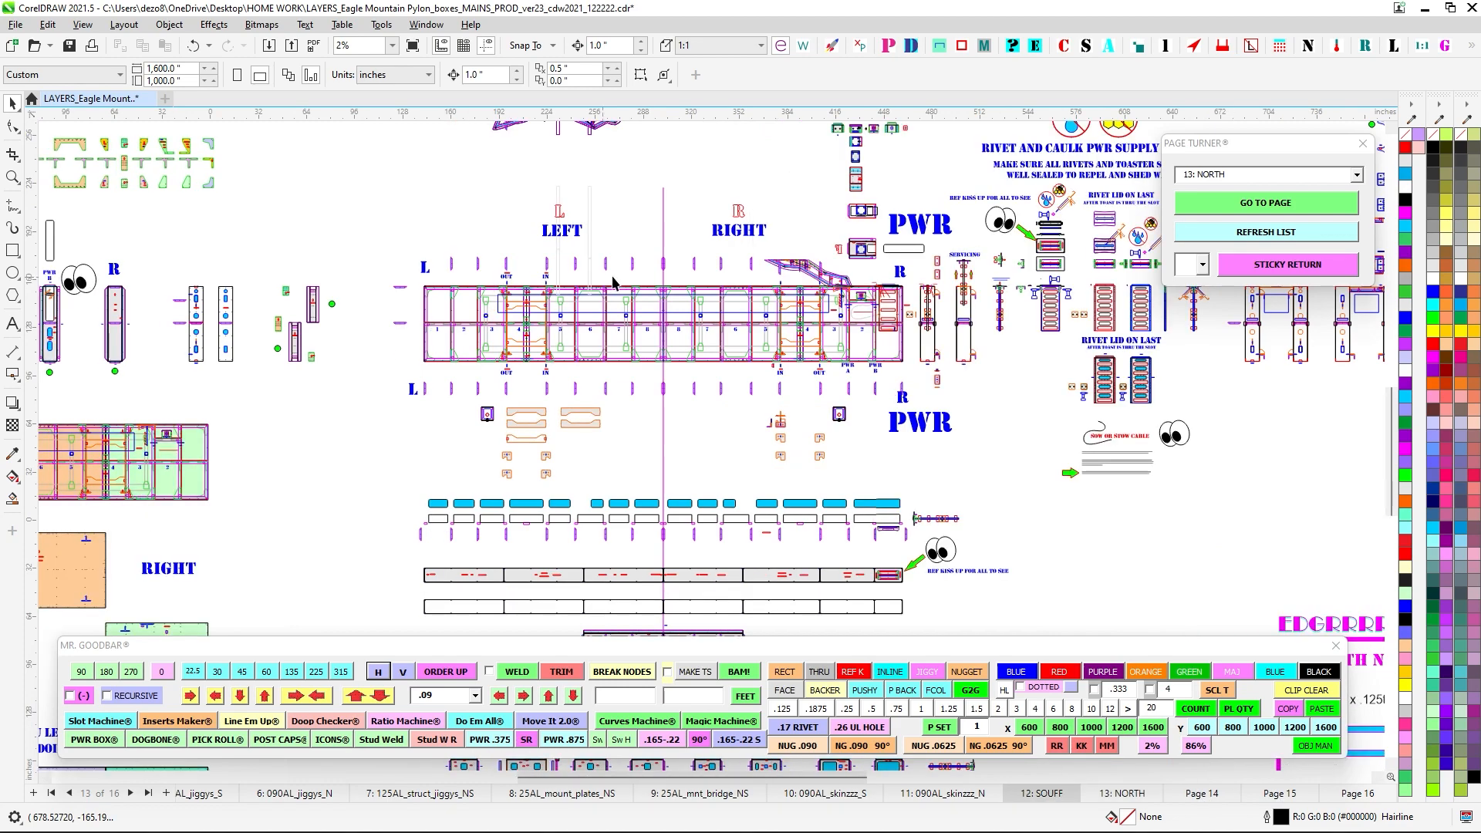
# Fill the rounded slot near the top of bay 3, beside the sloped pylon's mount, with purple.
pyautogui.scroll(6, 613, 283)
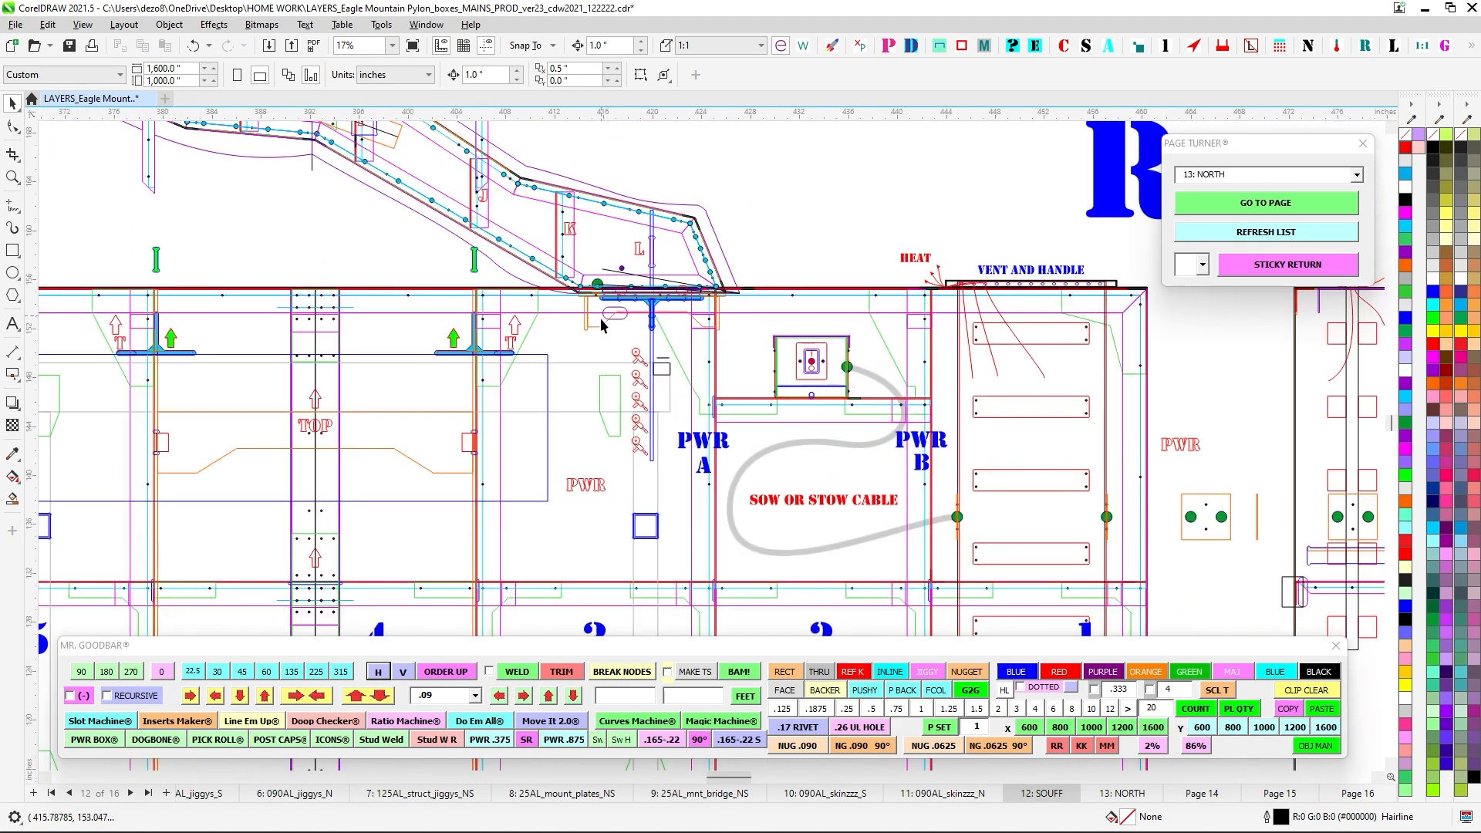
pyautogui.click(617, 321)
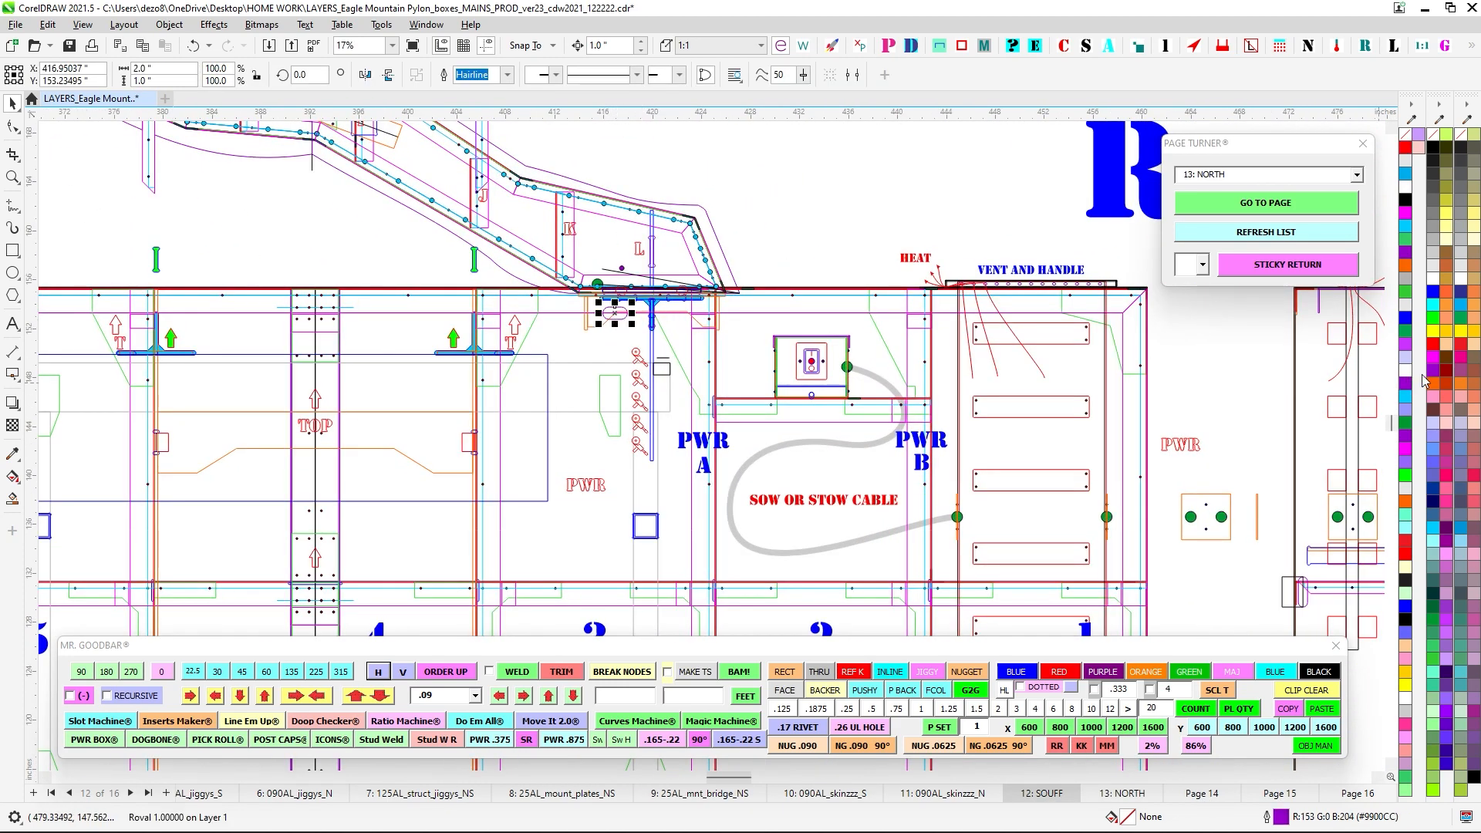
pyautogui.click(1433, 375)
pyautogui.click(613, 324)
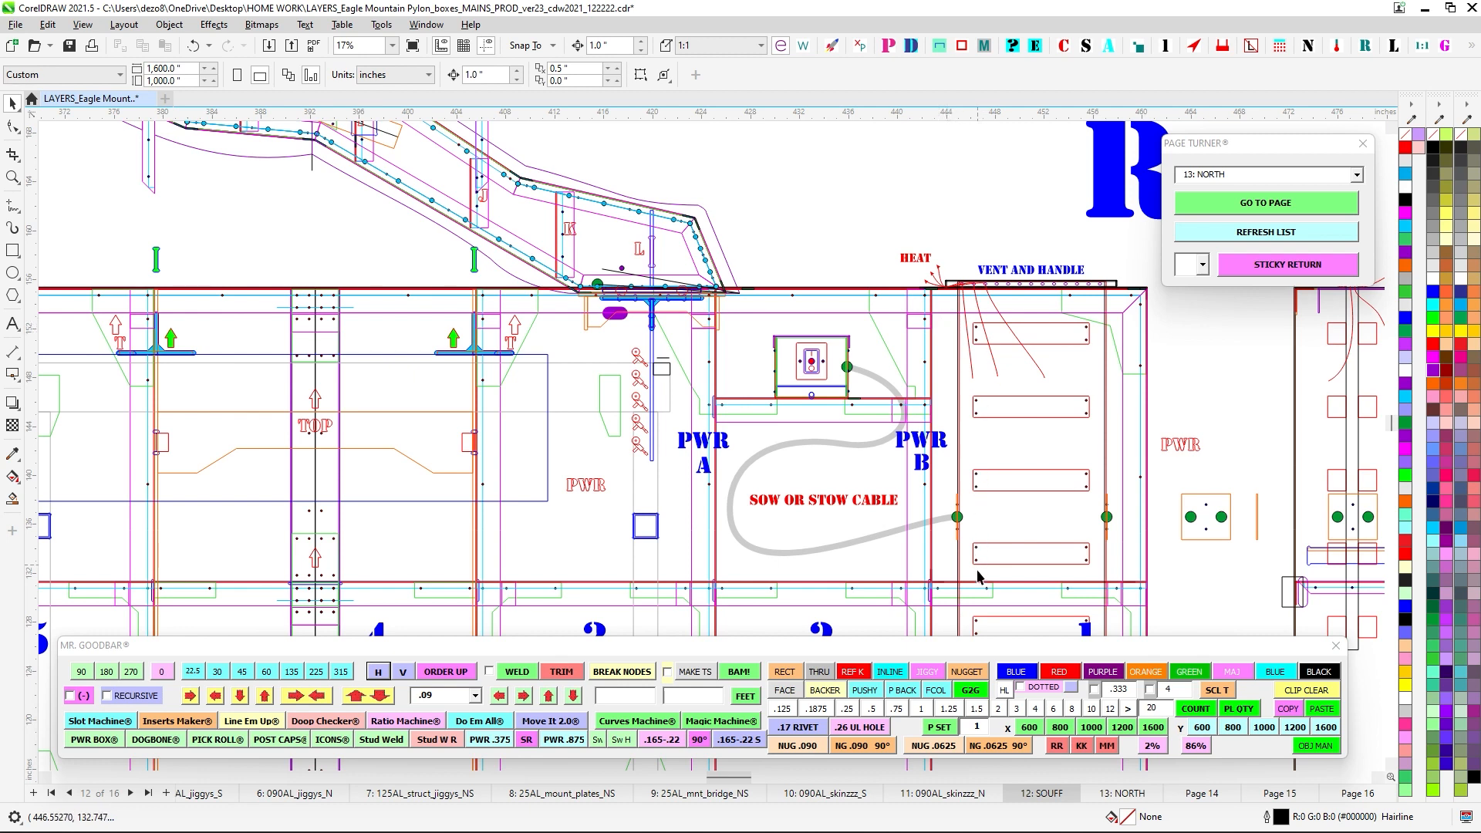
# Reselect the VENT AND HANDLE power supply assembly in bay 1 to single it out, and deselect it.
pyautogui.scroll(-2, 956, 406)
pyautogui.moveTo(578, 199); pyautogui.dragTo(768, 628)
pyautogui.scroll(-2, 531, 364)
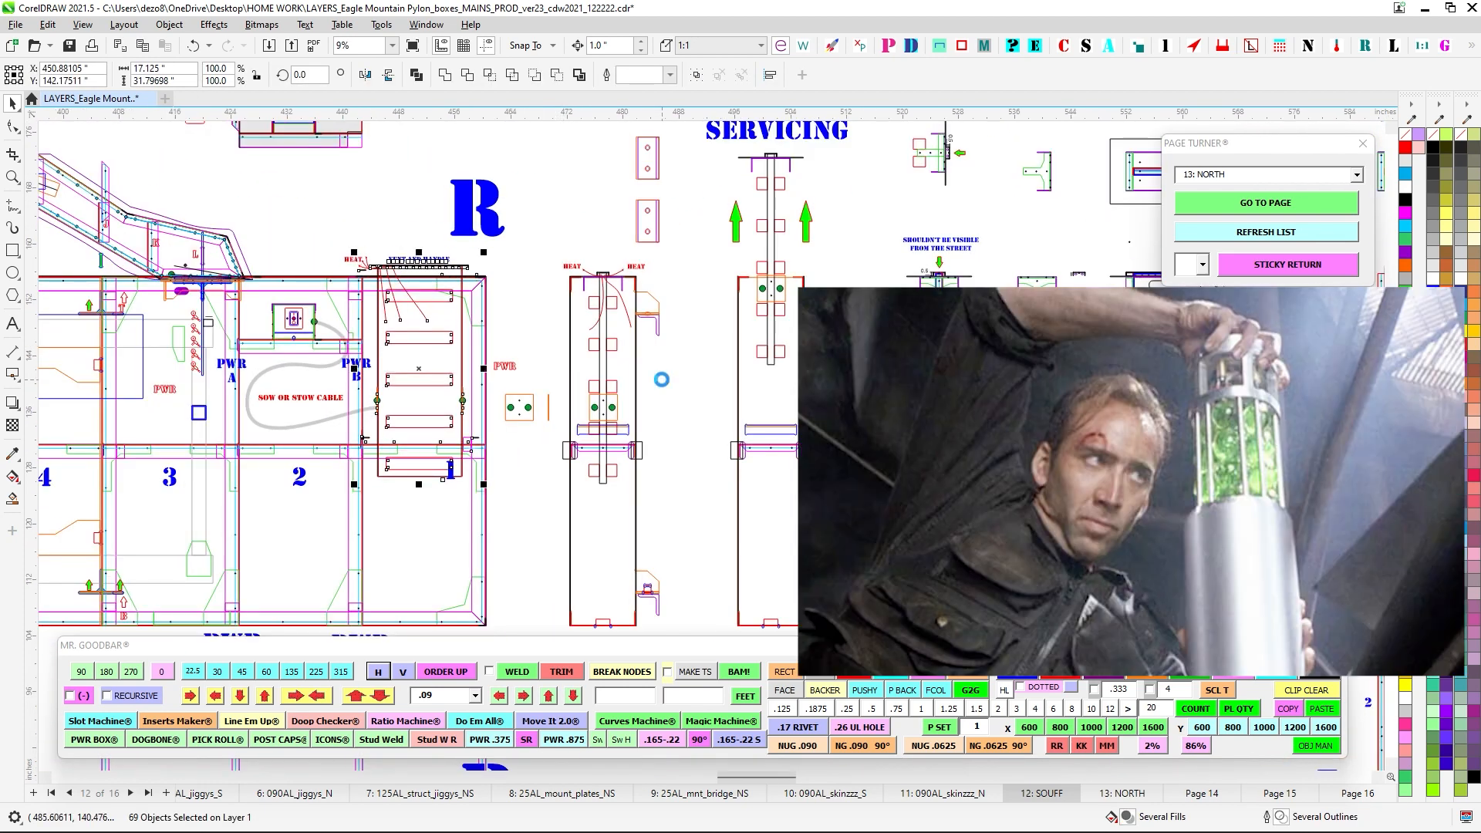
pyautogui.press('Escape')
# Examine the bay 1 holder's power supplies and cable holes alongside its HEAT end view.
pyautogui.scroll(5, 453, 204)
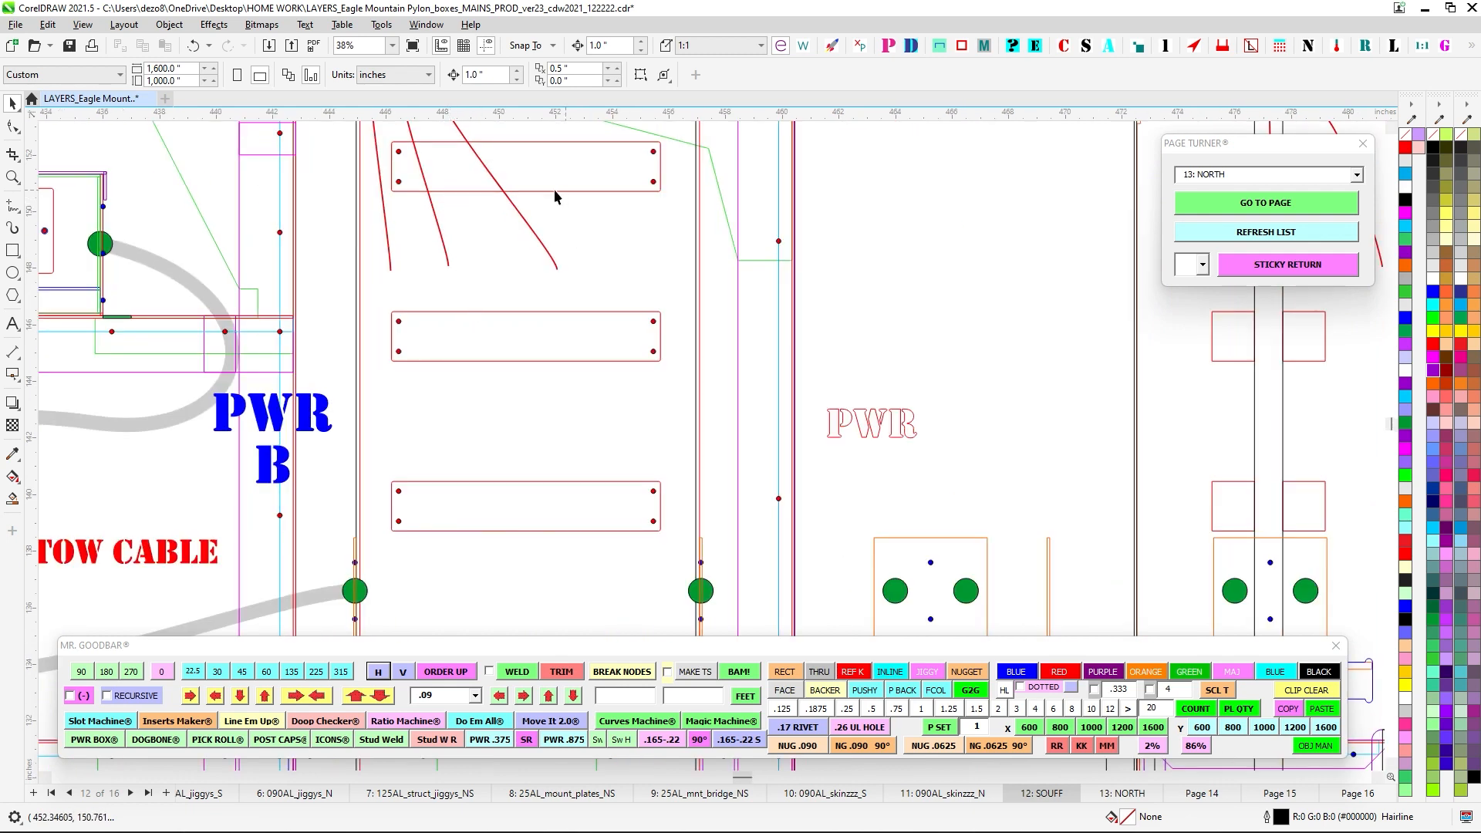
pyautogui.moveTo(512, 382); pyautogui.dragTo(501, 267)
pyautogui.scroll(-1, 563, 263)
pyautogui.moveTo(546, 398); pyautogui.dragTo(548, 274)
pyautogui.moveTo(853, 288); pyautogui.dragTo(403, 303)
pyautogui.scroll(-2, 734, 238)
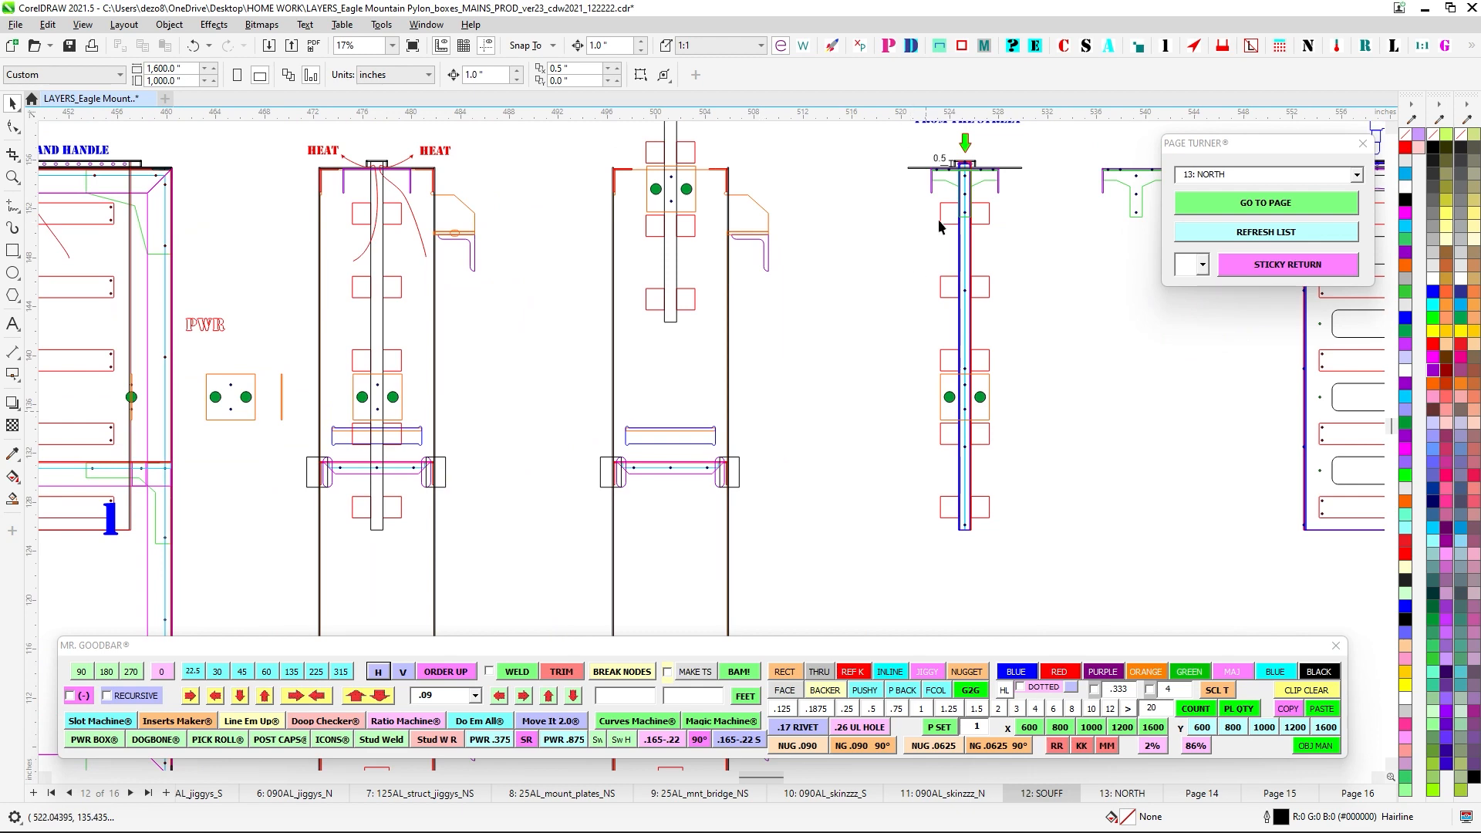
pyautogui.scroll(-2, 980, 403)
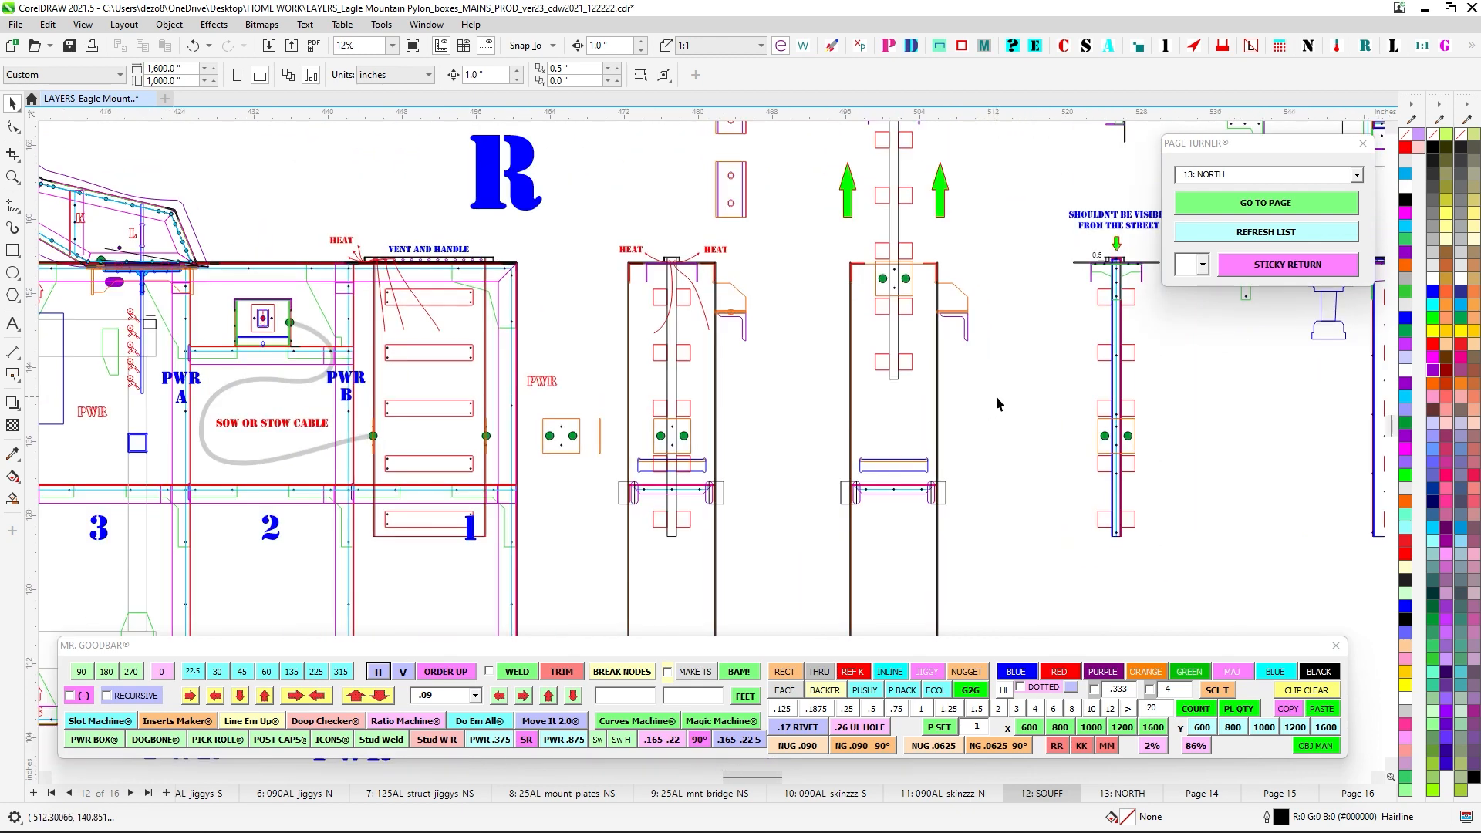
# Compare the holder installed in bay 1 with the raised SERVICING view and the top detail hidden from the street.
pyautogui.scroll(-2, 980, 409)
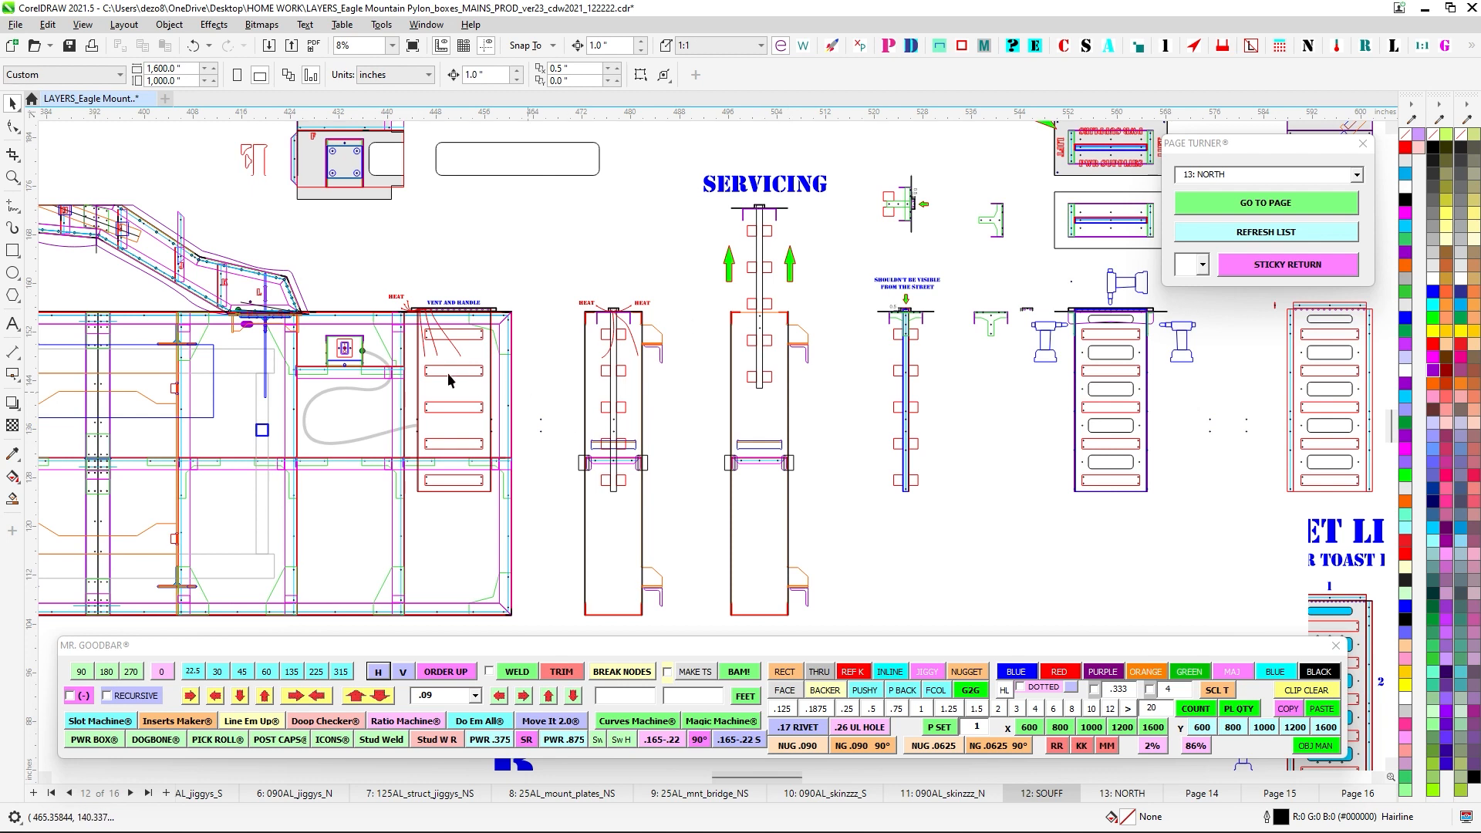
pyautogui.scroll(1, 451, 405)
pyautogui.scroll(2, 678, 268)
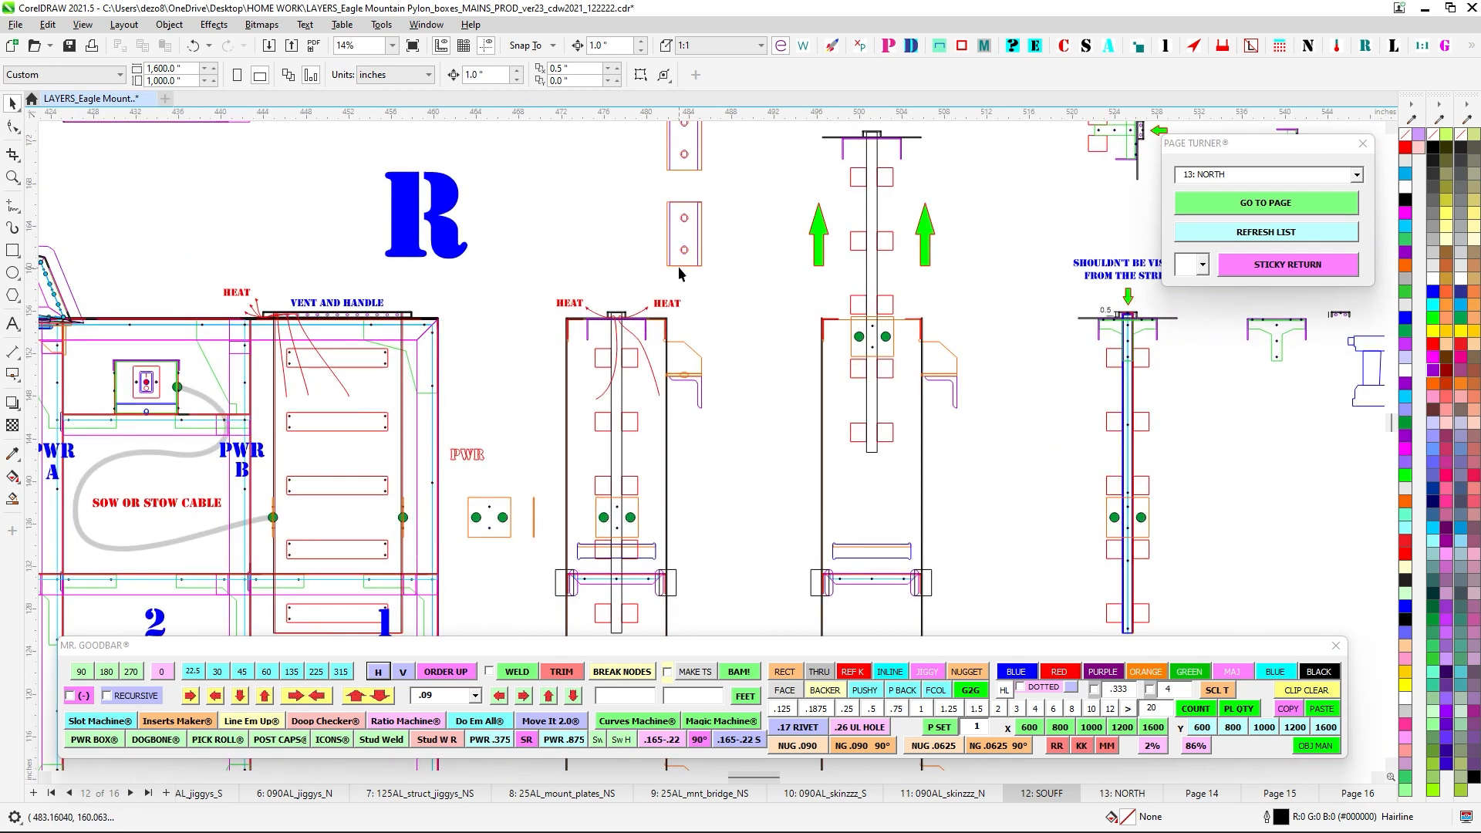
pyautogui.scroll(-2, 772, 266)
pyautogui.moveTo(773, 277); pyautogui.dragTo(698, 326)
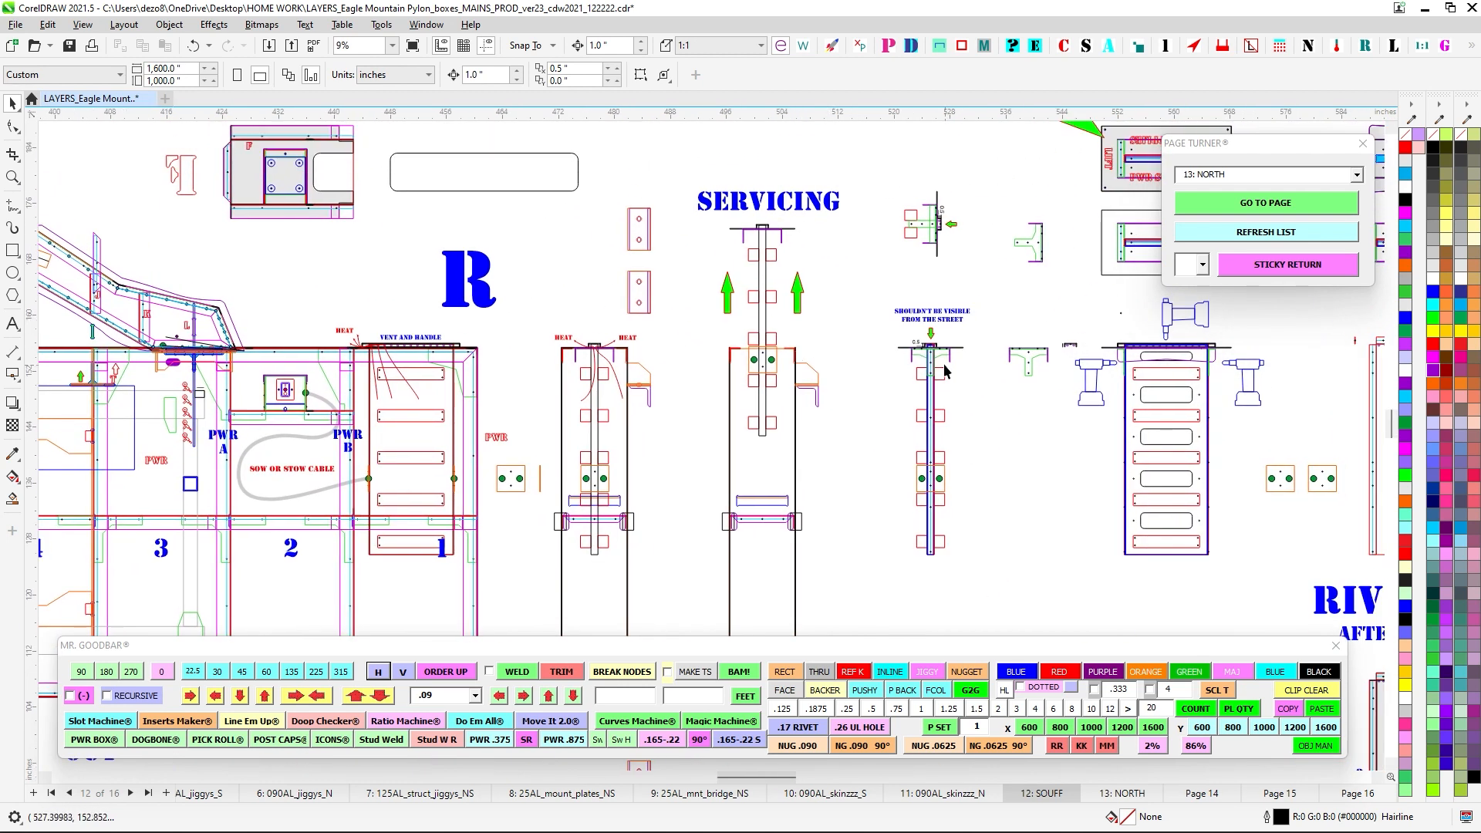
pyautogui.moveTo(948, 405); pyautogui.dragTo(943, 404)
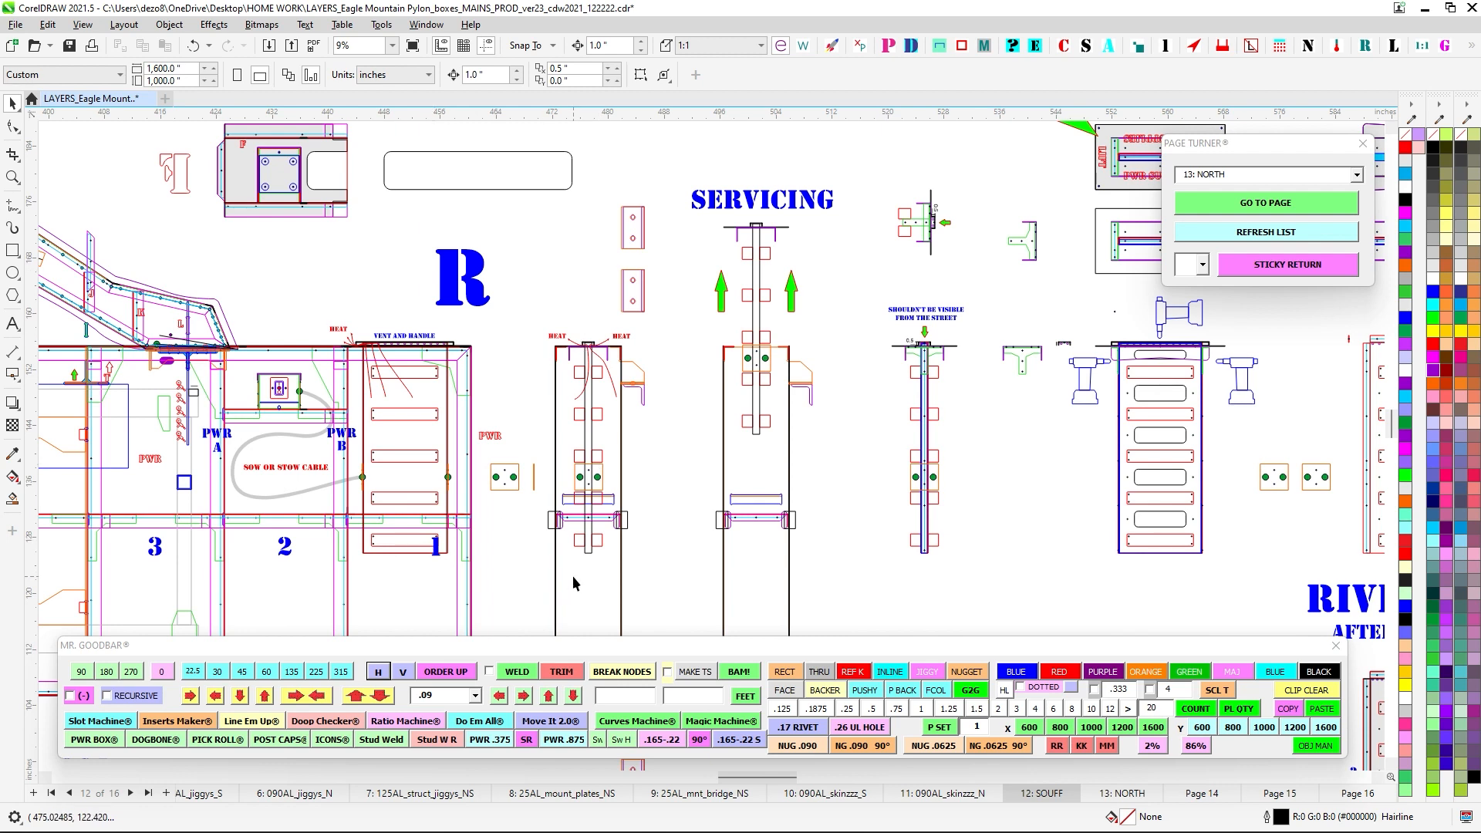
# Trace the SOW OR STOW CABLE from the power box to the bay 1 holder, selecting the grey cable curve and deselecting it.
pyautogui.scroll(4, 465, 444)
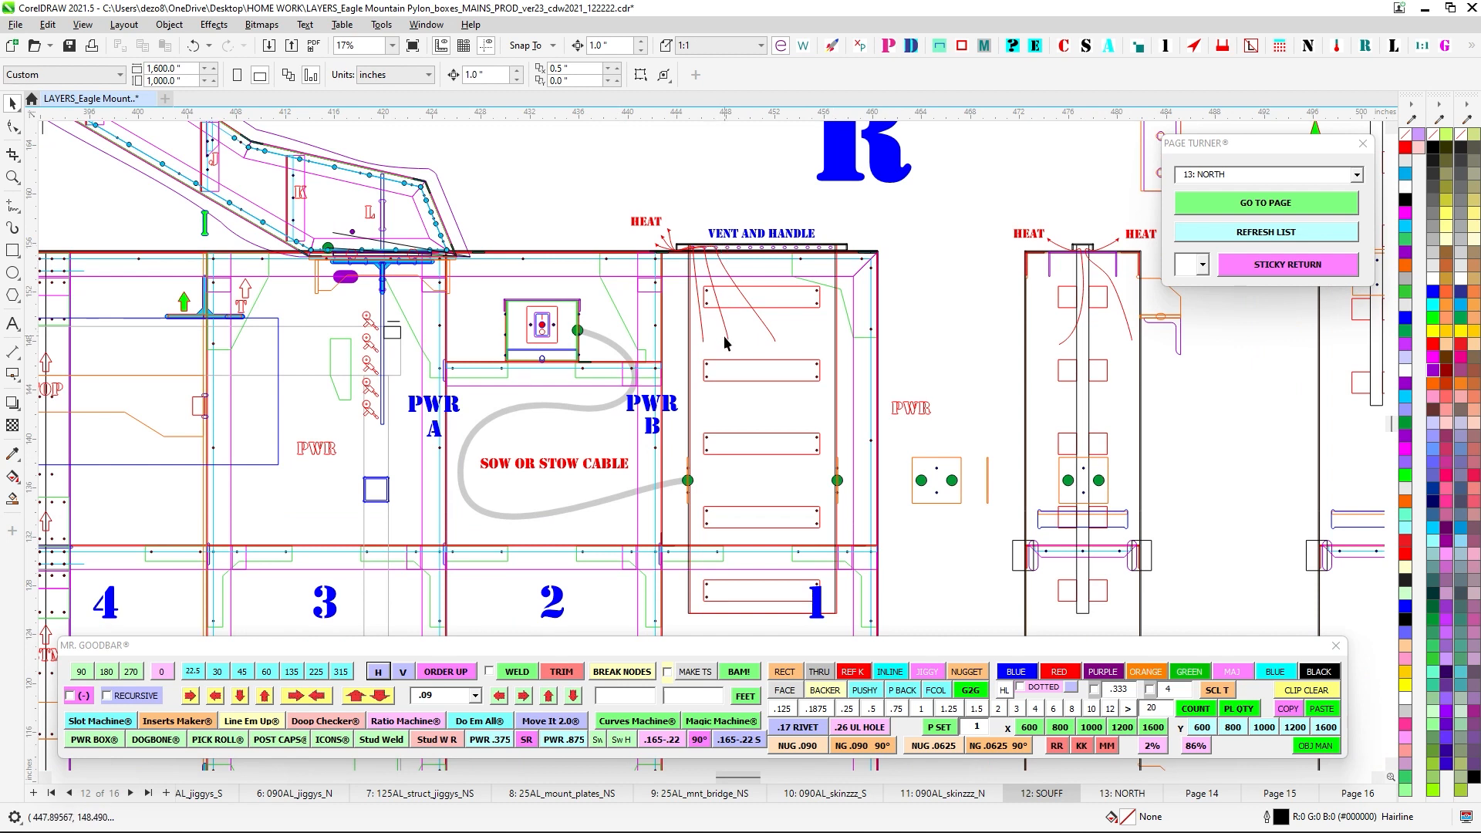
pyautogui.scroll(-2, 732, 344)
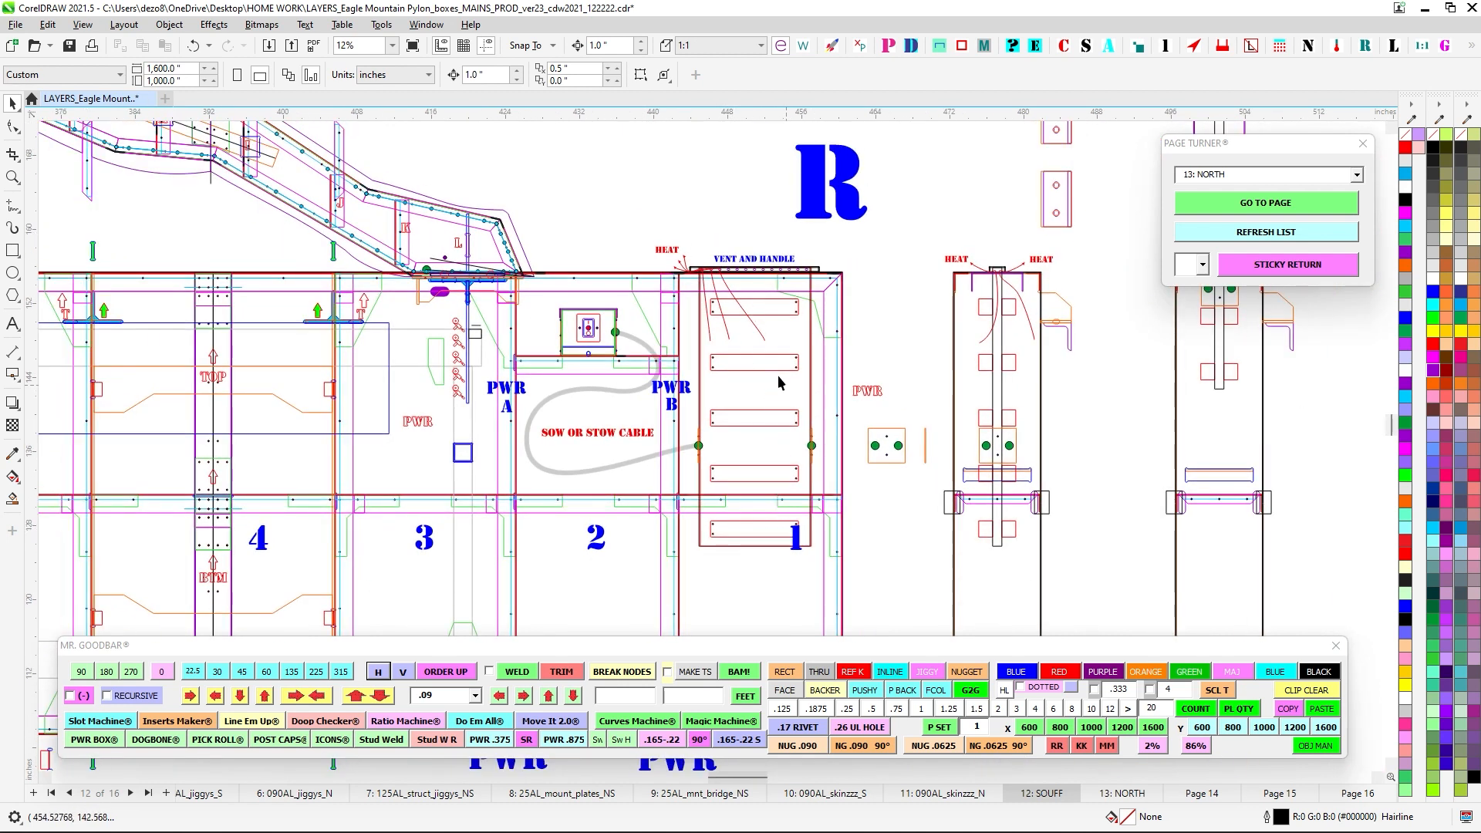
pyautogui.scroll(3, 754, 400)
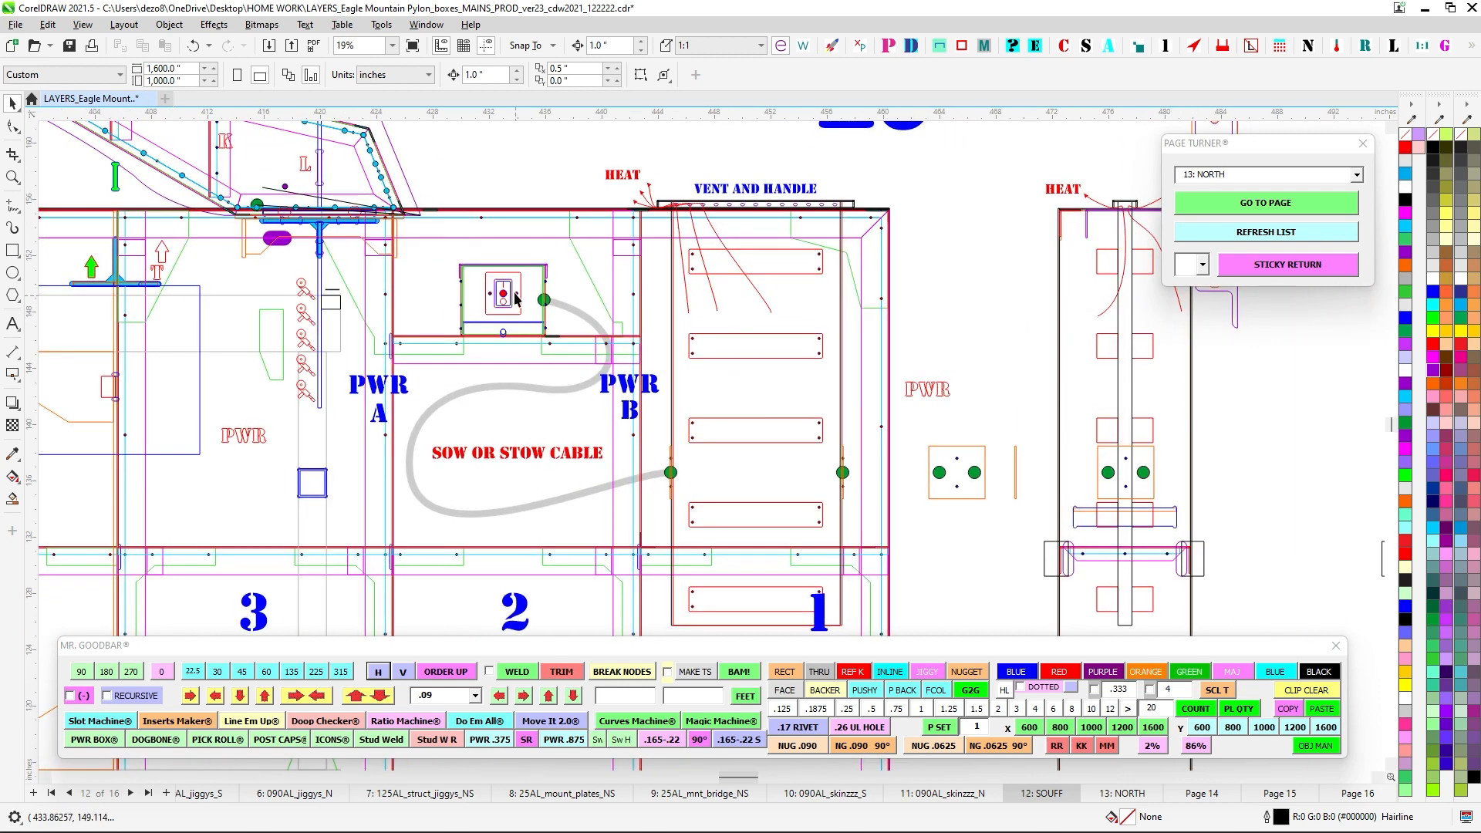
pyautogui.scroll(-4, 523, 284)
pyautogui.click(550, 295)
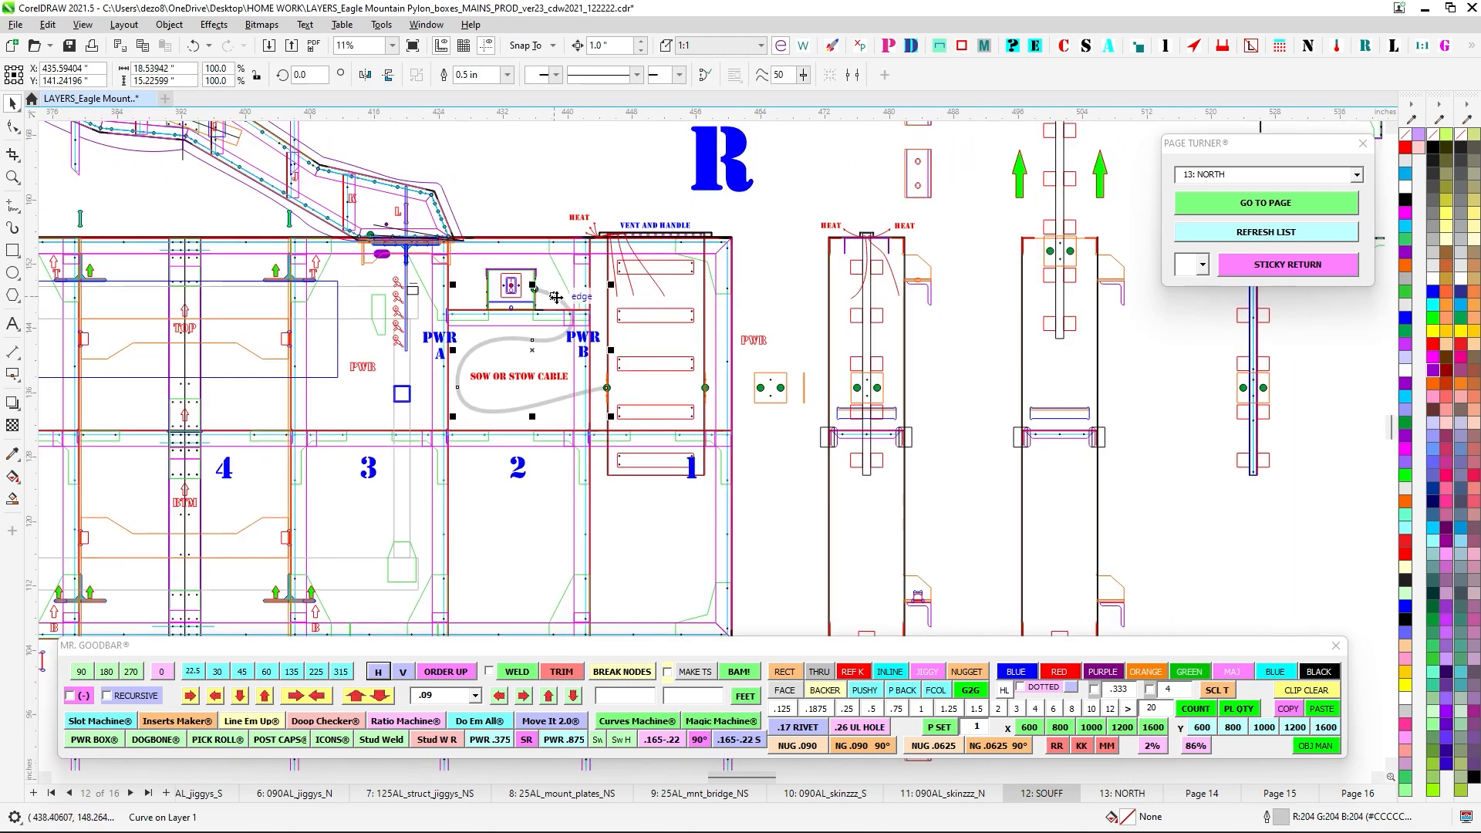
pyautogui.scroll(2, 530, 409)
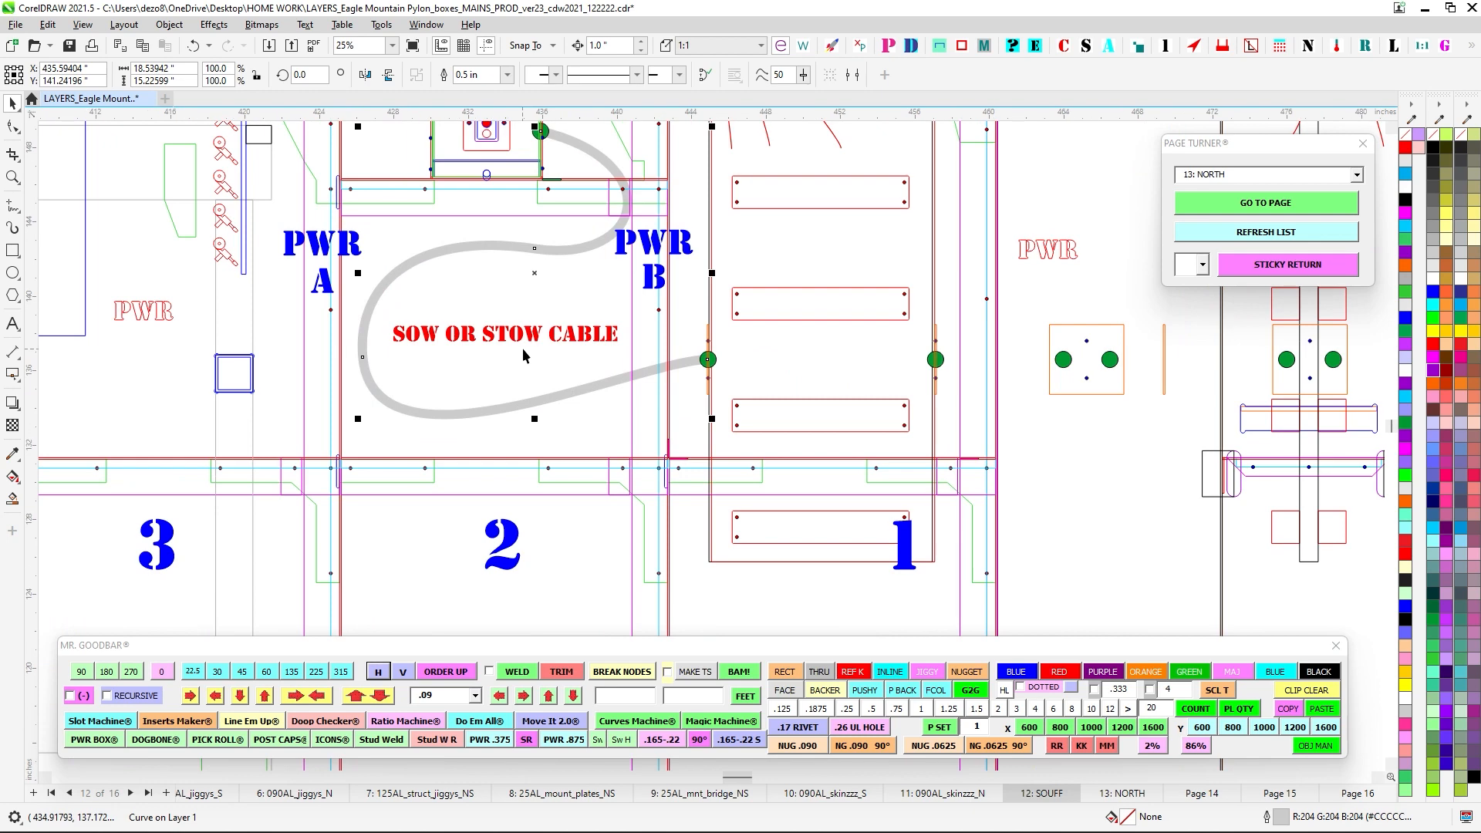
pyautogui.scroll(-1, 538, 337)
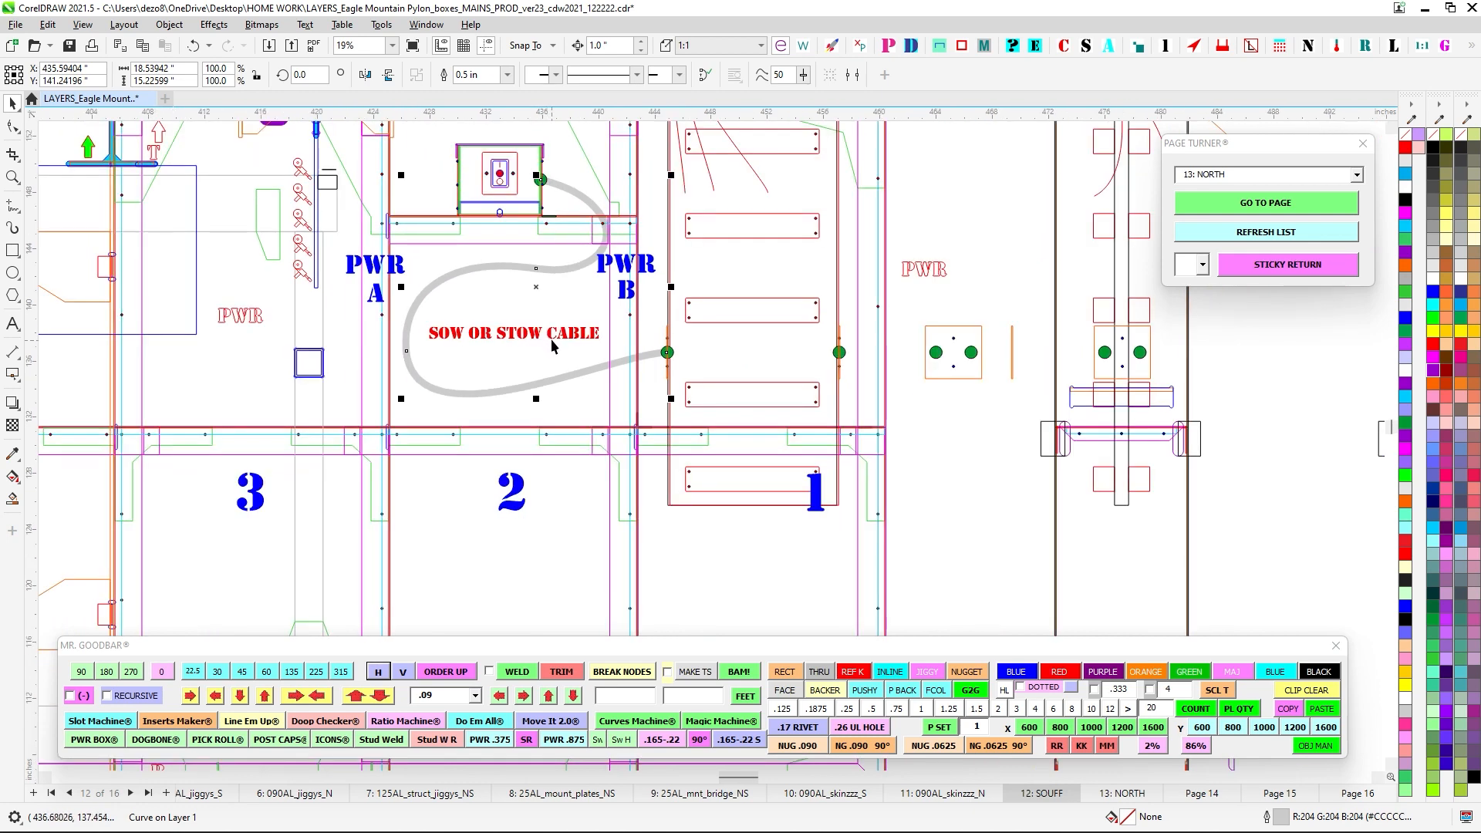
pyautogui.moveTo(582, 167); pyautogui.dragTo(604, 321)
pyautogui.click(589, 292)
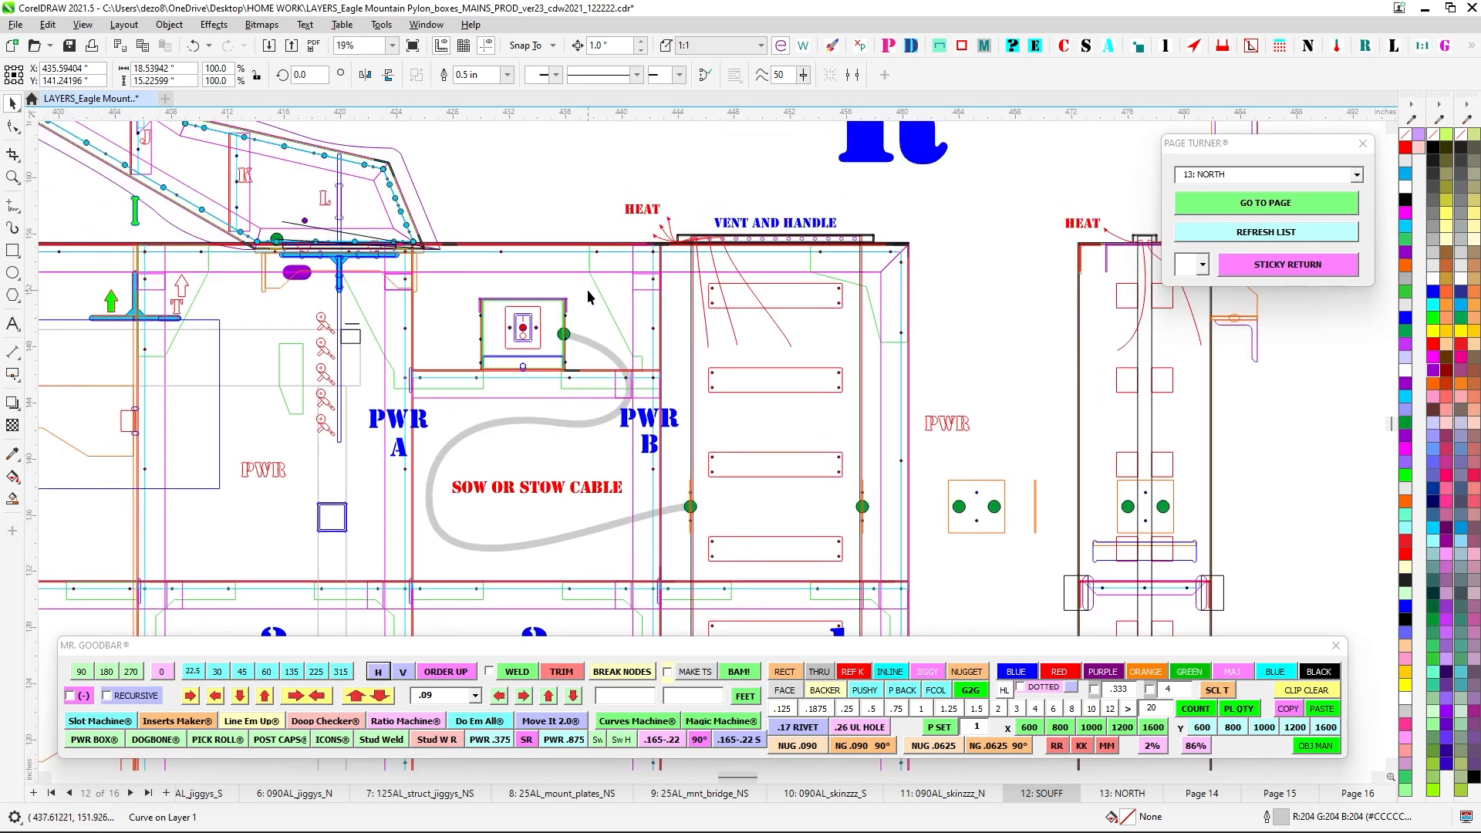
# Examine the power box panel and assembly details above the PWR end of the frame elevation.
pyautogui.scroll(-3, 578, 339)
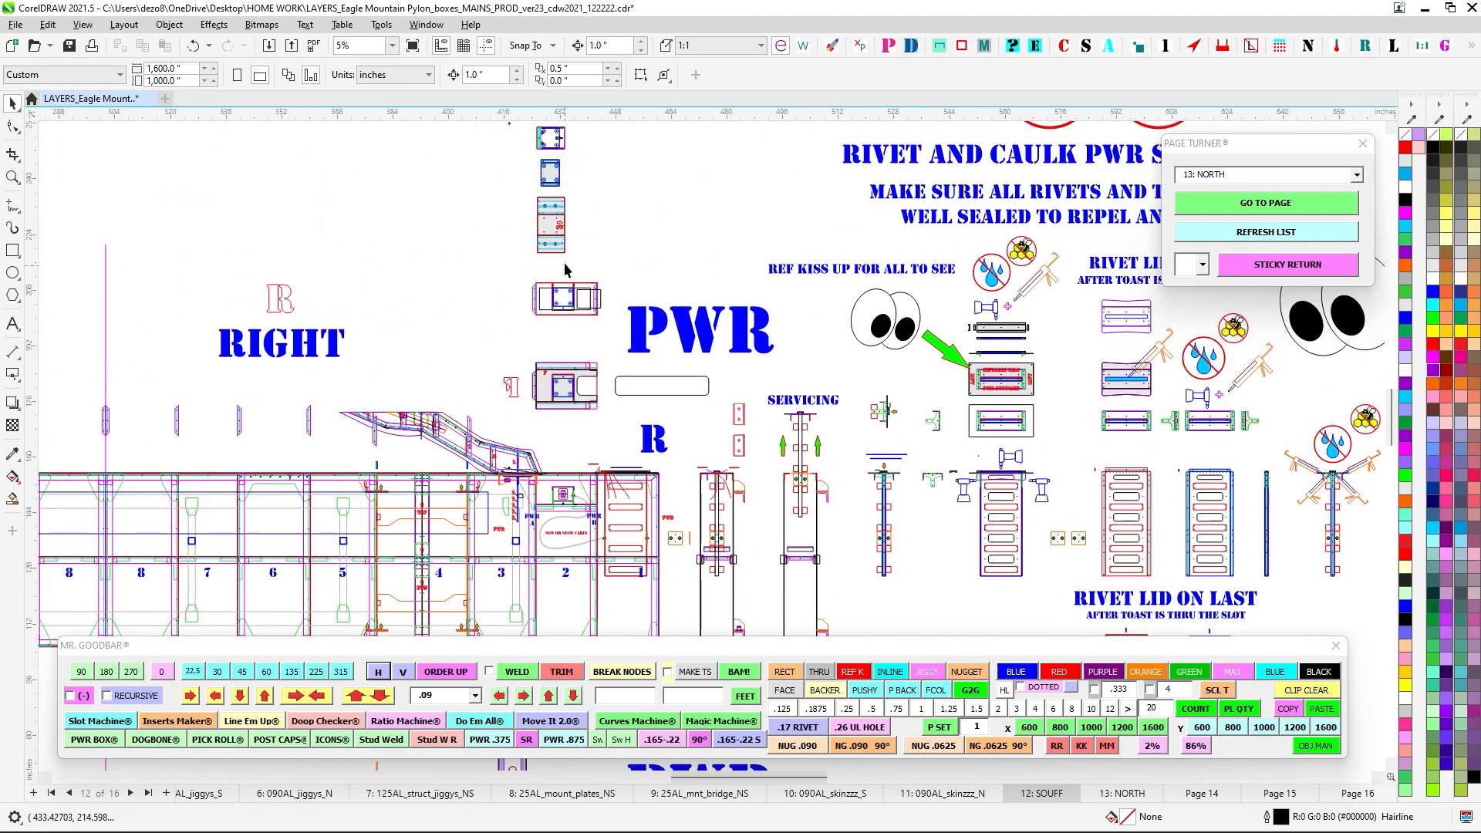
pyautogui.scroll(1, 563, 263)
pyautogui.scroll(-1, 562, 435)
pyautogui.scroll(3, 560, 351)
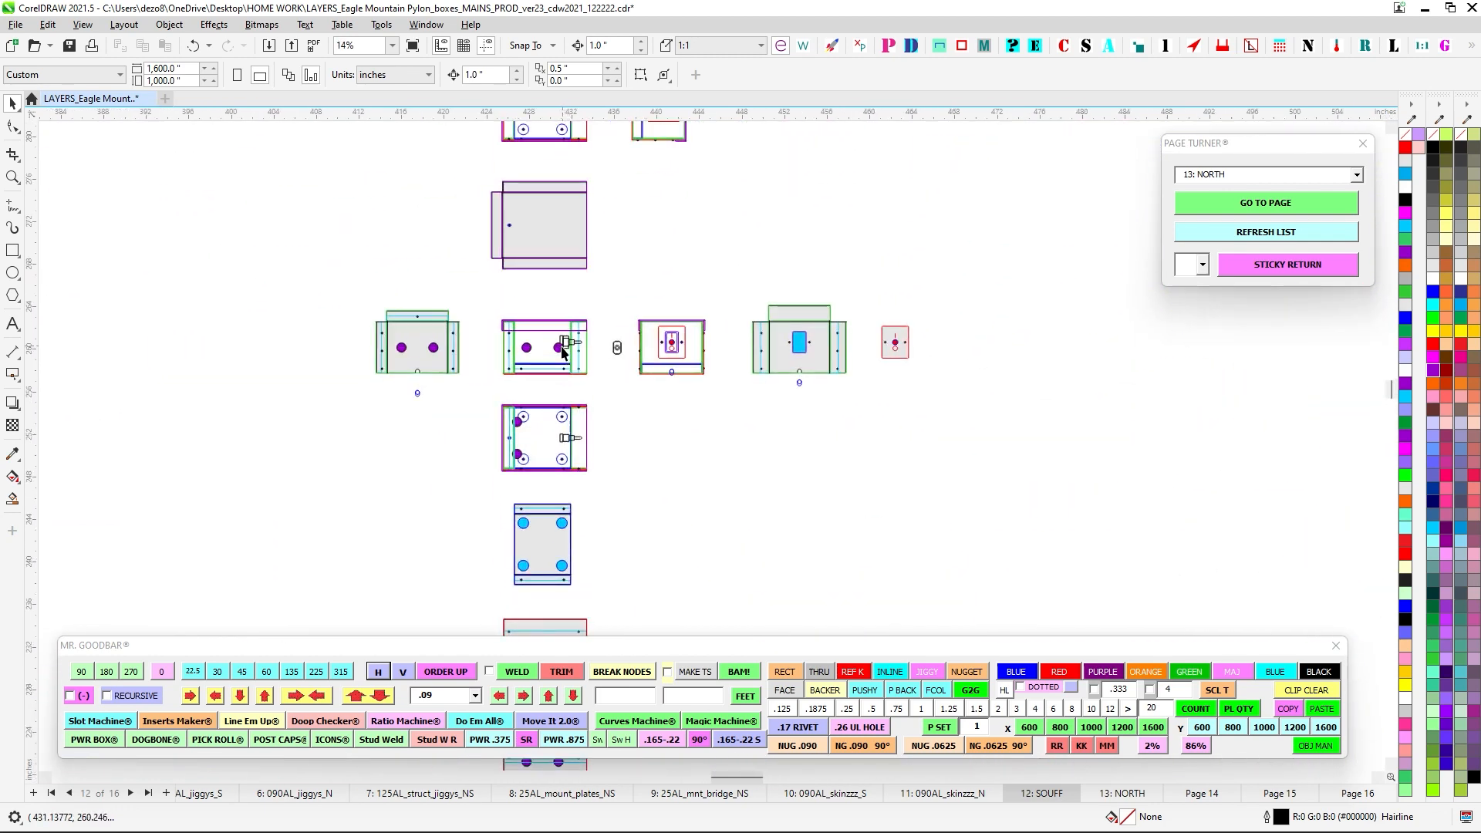
pyautogui.scroll(3, 613, 472)
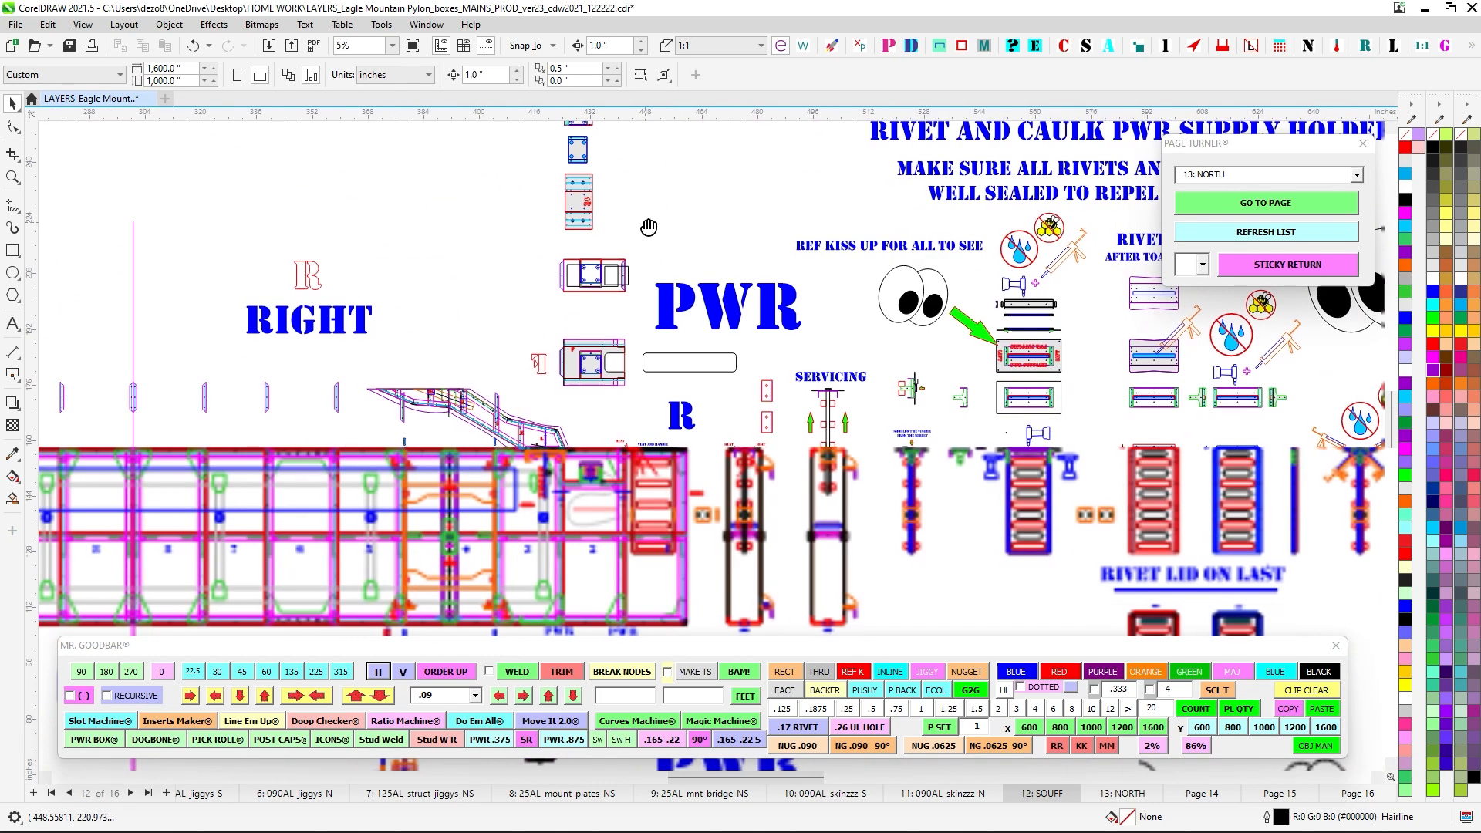
# Compare the power box and bay 1 holder area with the separate PWR A, PWR B and R partition views beyond the frame's LEFT end.
pyautogui.scroll(-2, 594, 475)
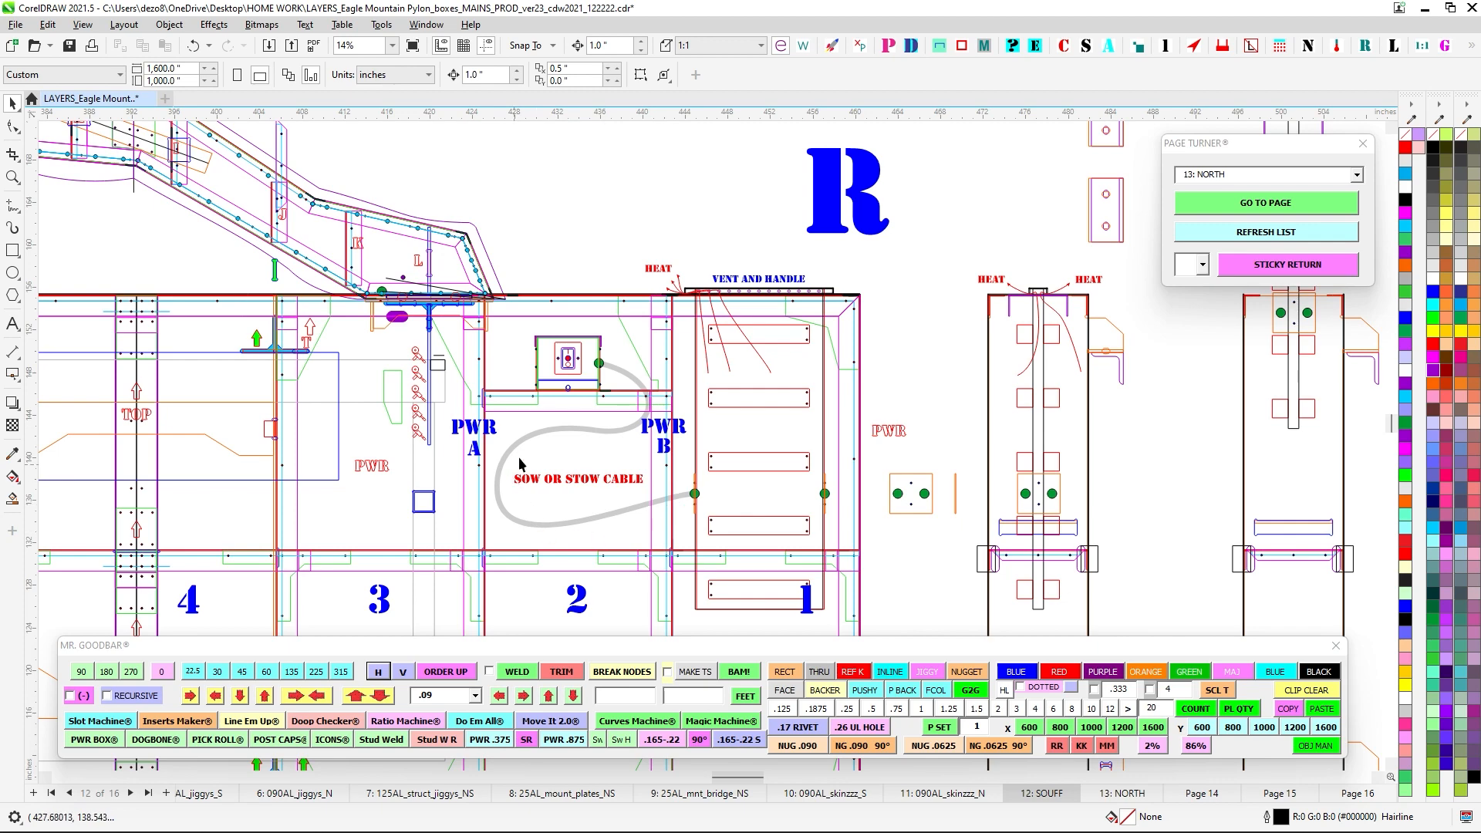
pyautogui.scroll(-2, 648, 465)
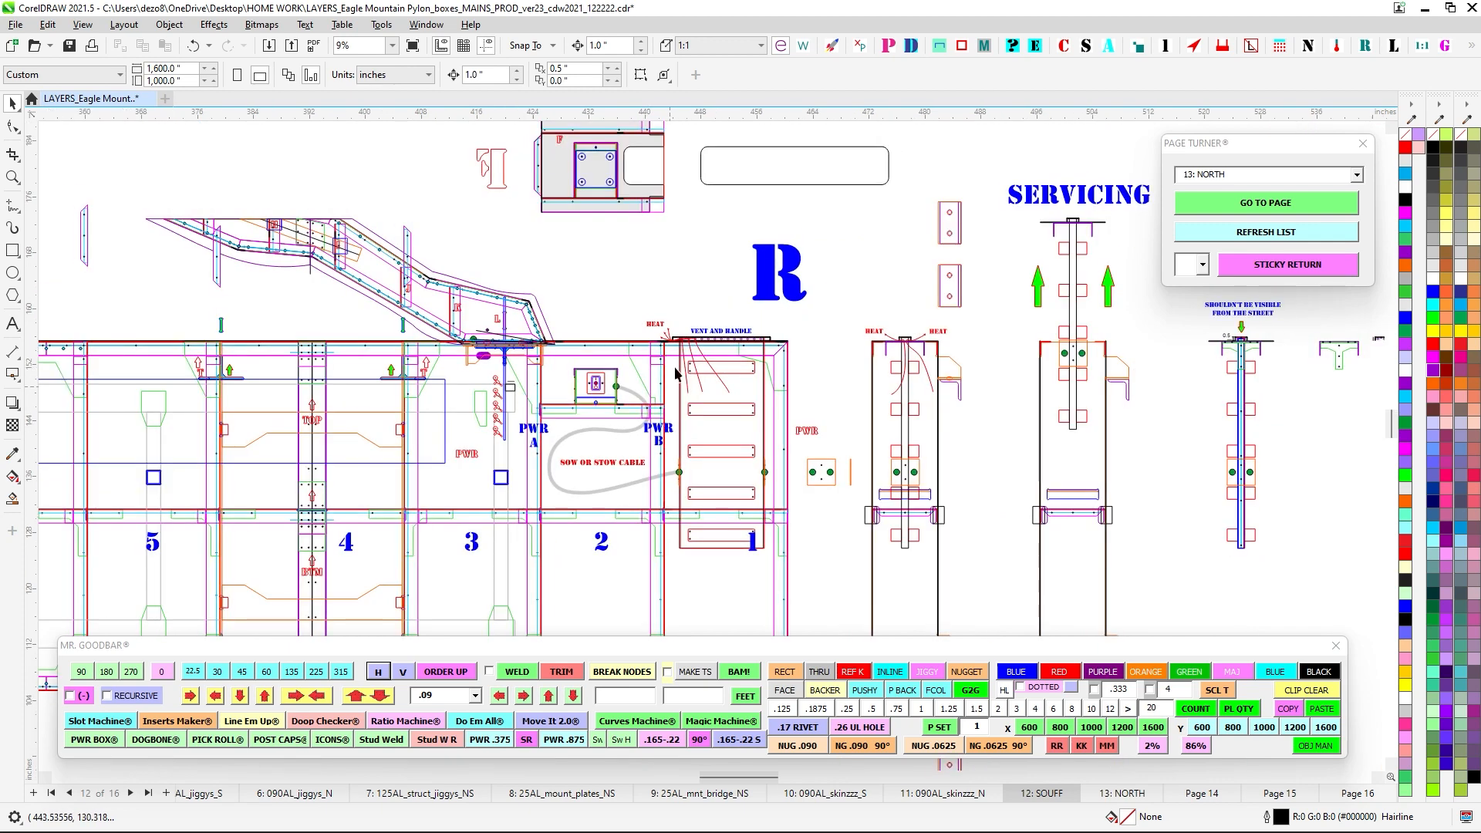
pyautogui.scroll(-2, 666, 474)
pyautogui.moveTo(414, 420); pyautogui.dragTo(1098, 427)
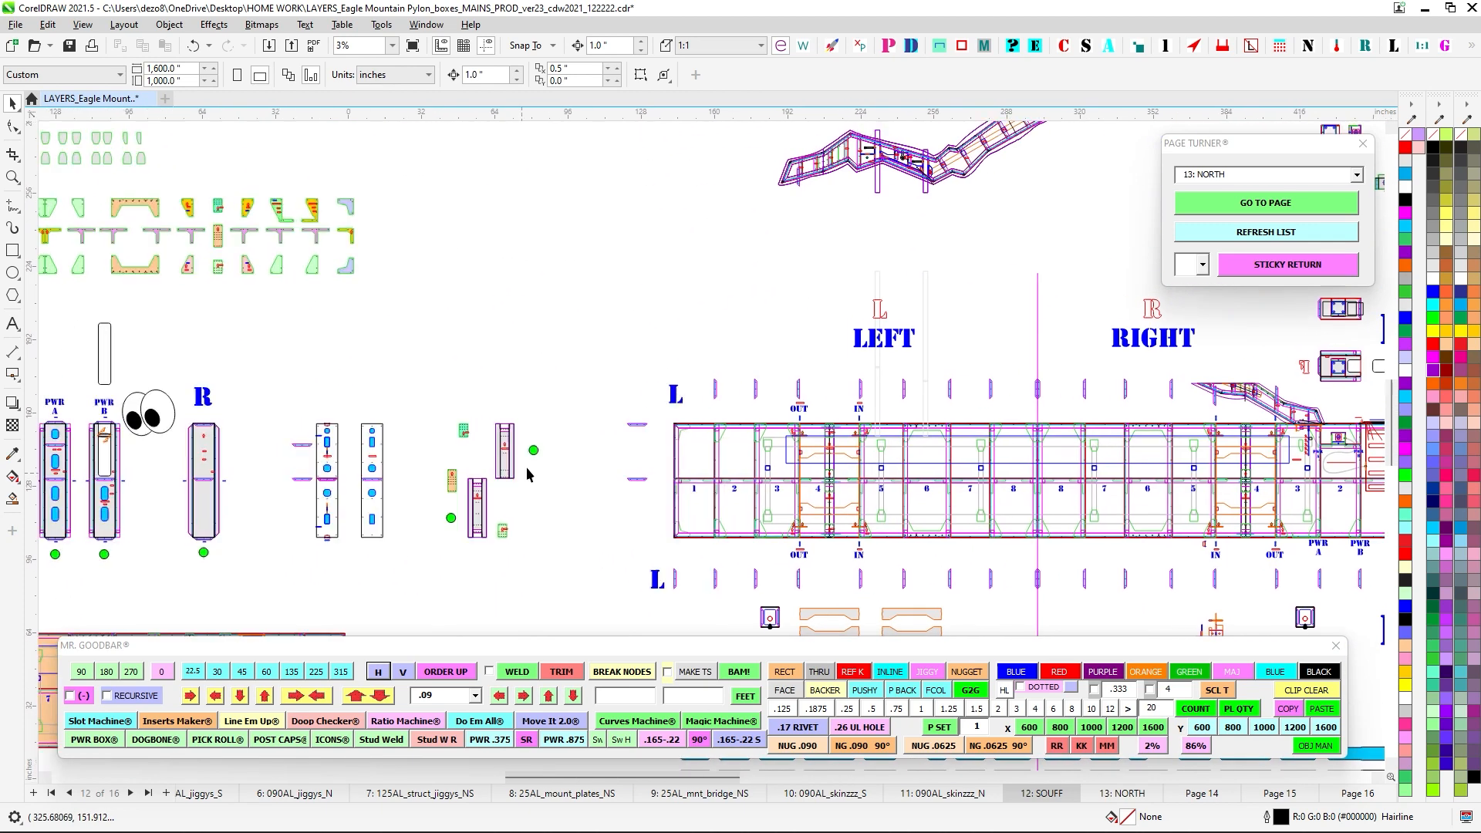
pyautogui.moveTo(525, 471); pyautogui.dragTo(777, 455)
pyautogui.scroll(3, 341, 440)
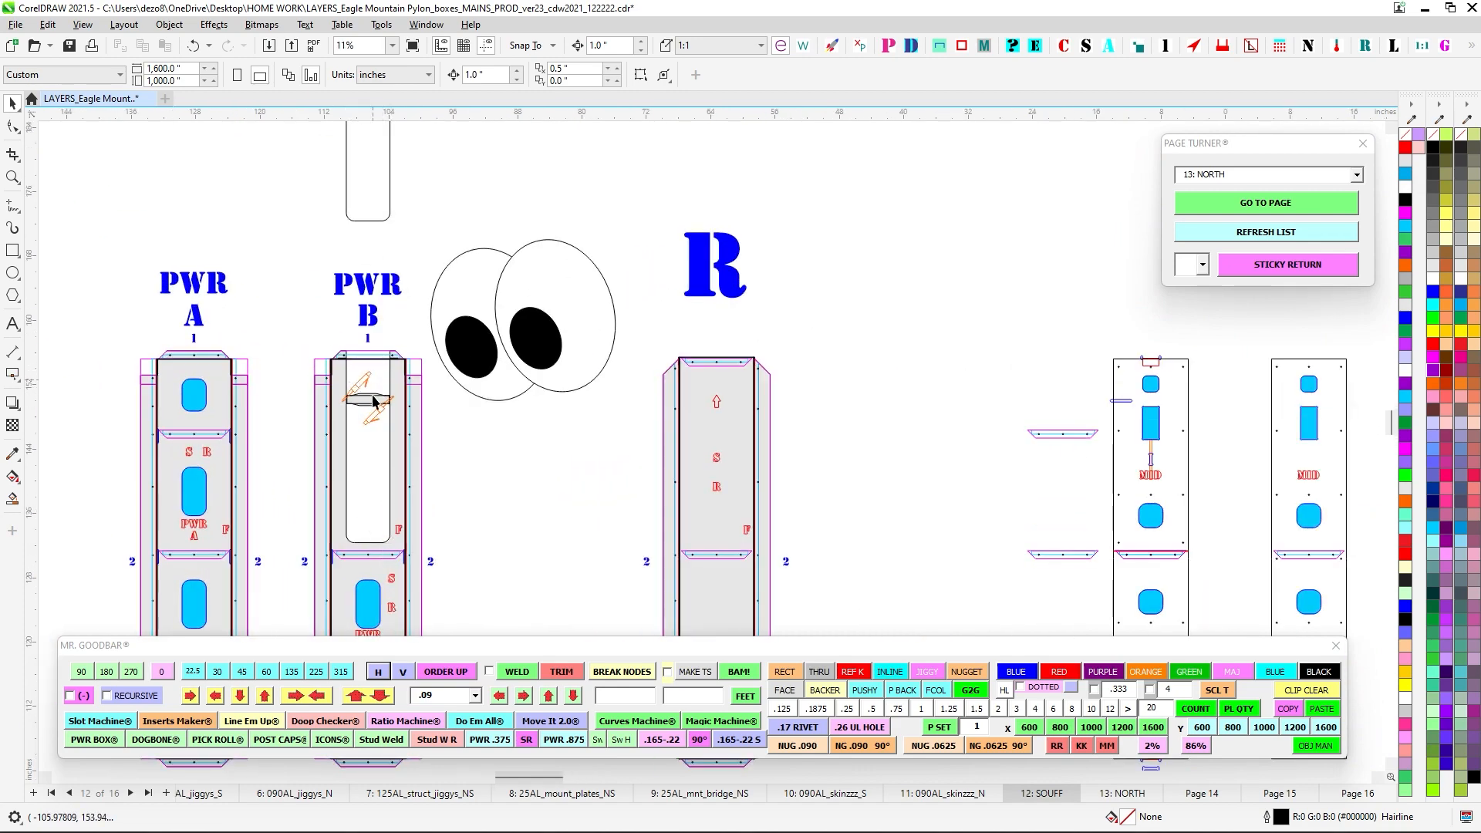
pyautogui.scroll(-3, 372, 403)
pyautogui.moveTo(1219, 456); pyautogui.dragTo(286, 397)
pyautogui.moveTo(1304, 417); pyautogui.dragTo(938, 393)
pyautogui.scroll(2, 719, 366)
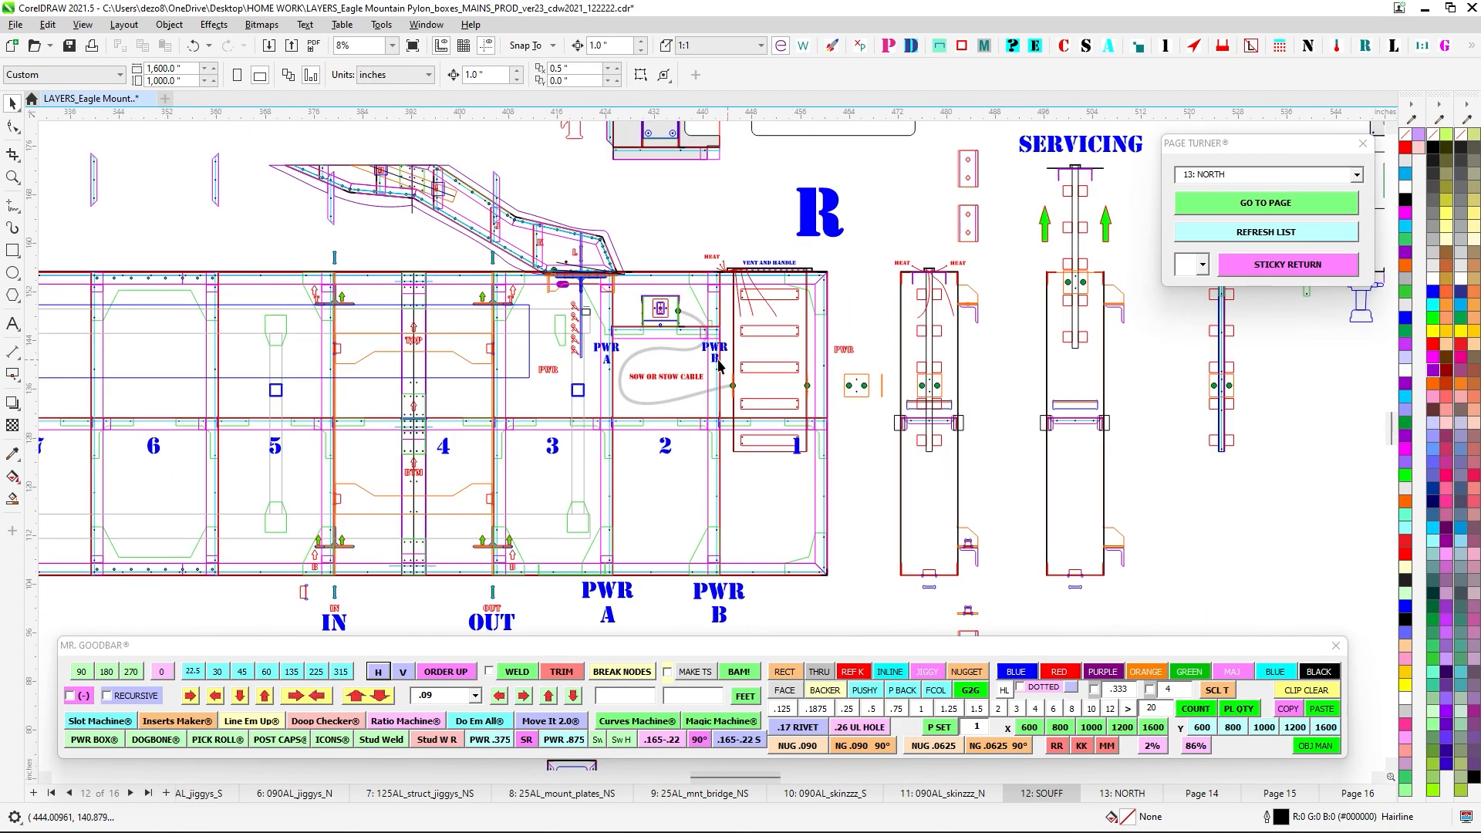
# Select the grey SOW OR STOW CABLE curve between the power box and holder, run Curves Machine on it, and deselect the curve.
pyautogui.scroll(2, 719, 366)
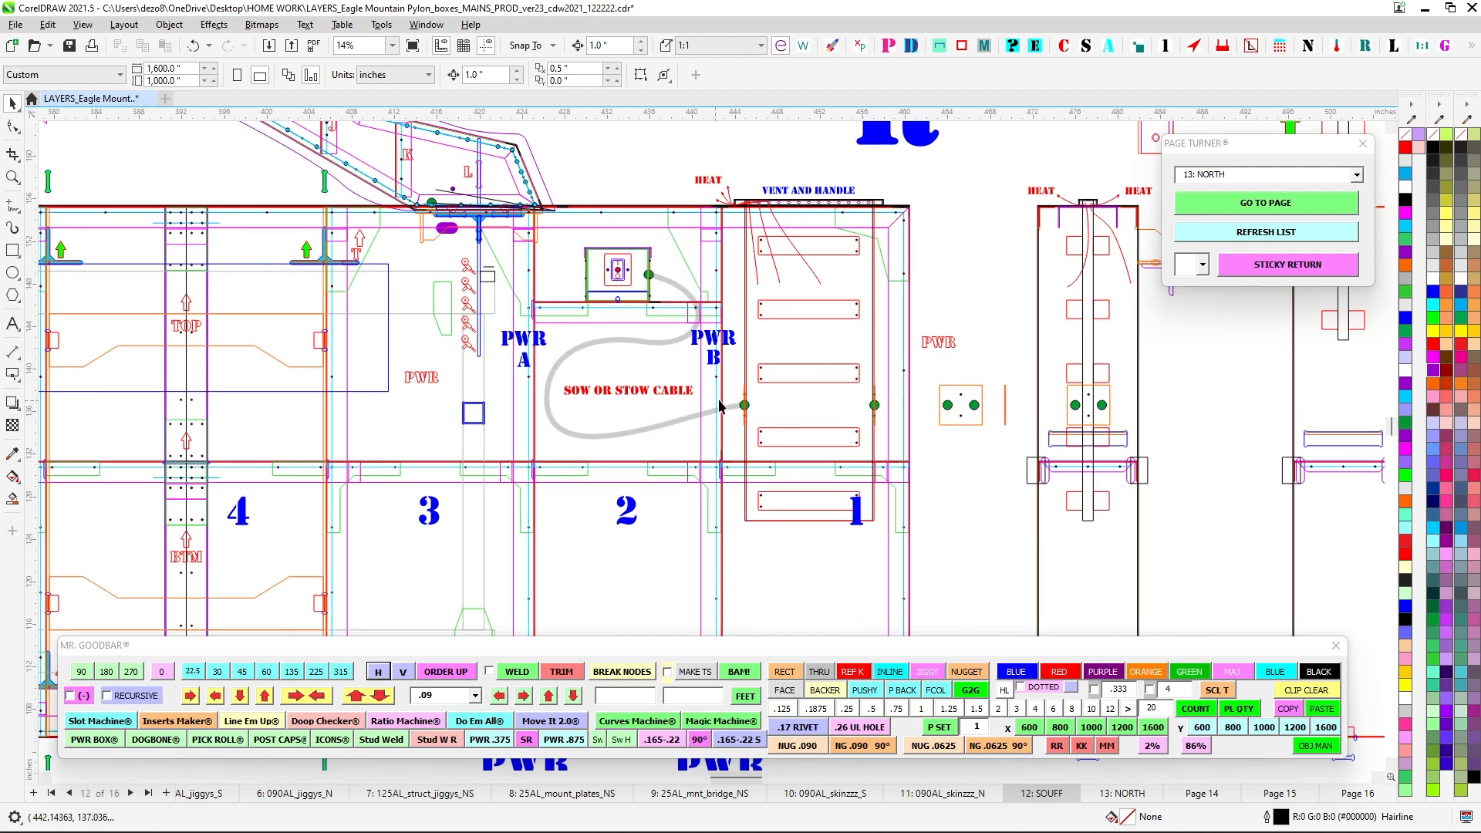
pyautogui.scroll(-2, 719, 405)
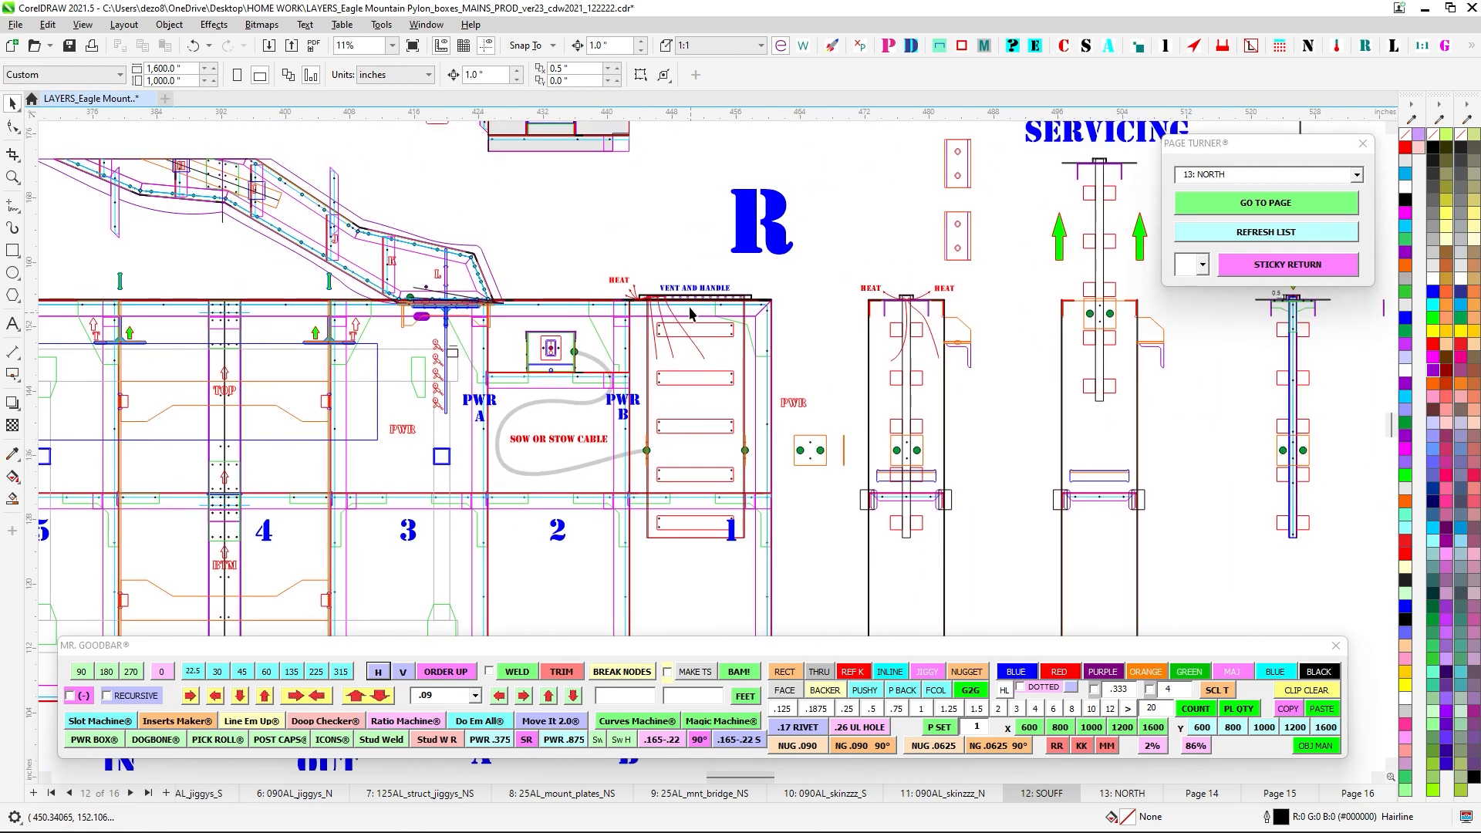
pyautogui.click(585, 403)
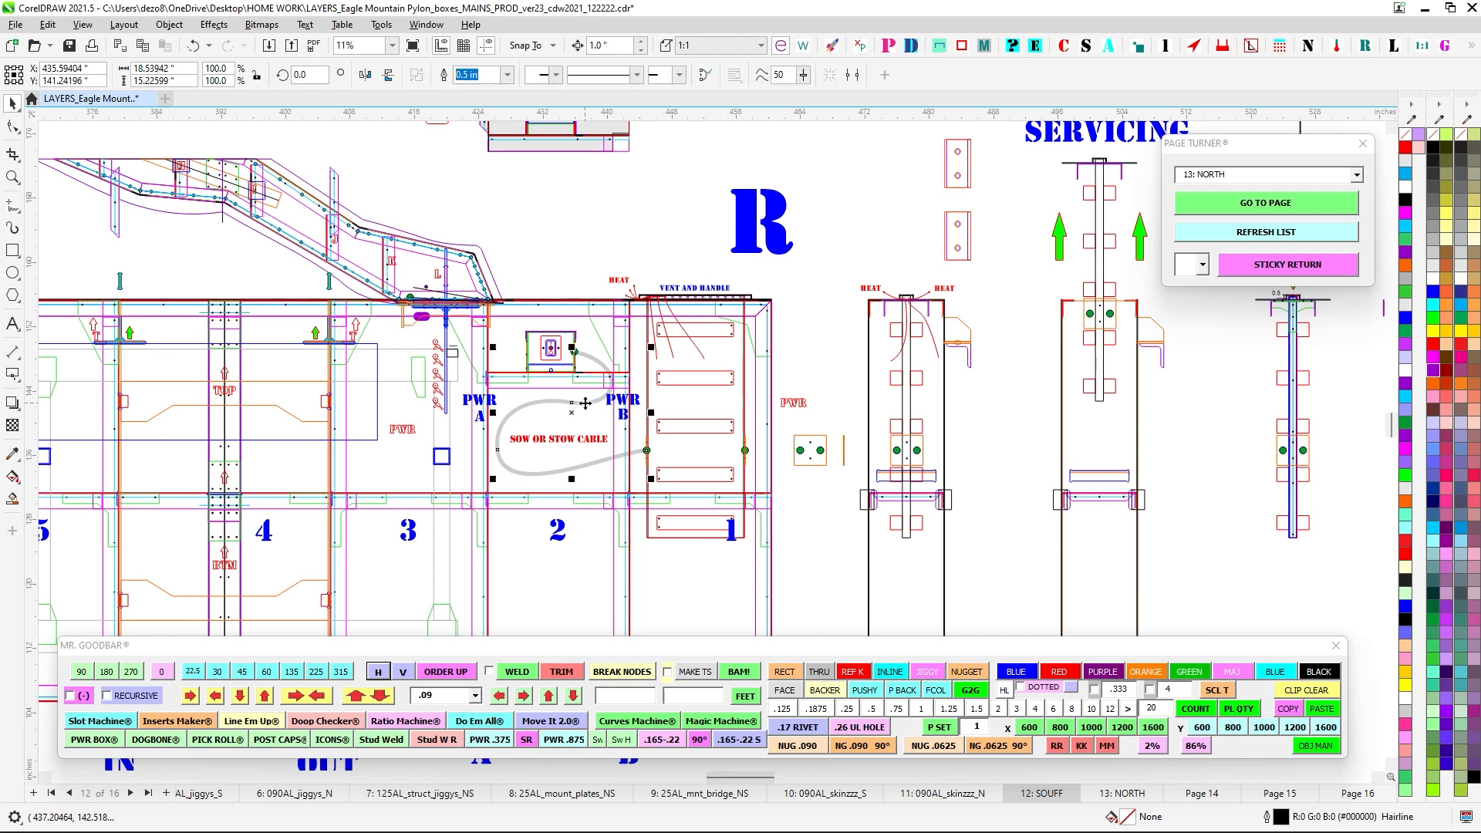
pyautogui.click(637, 721)
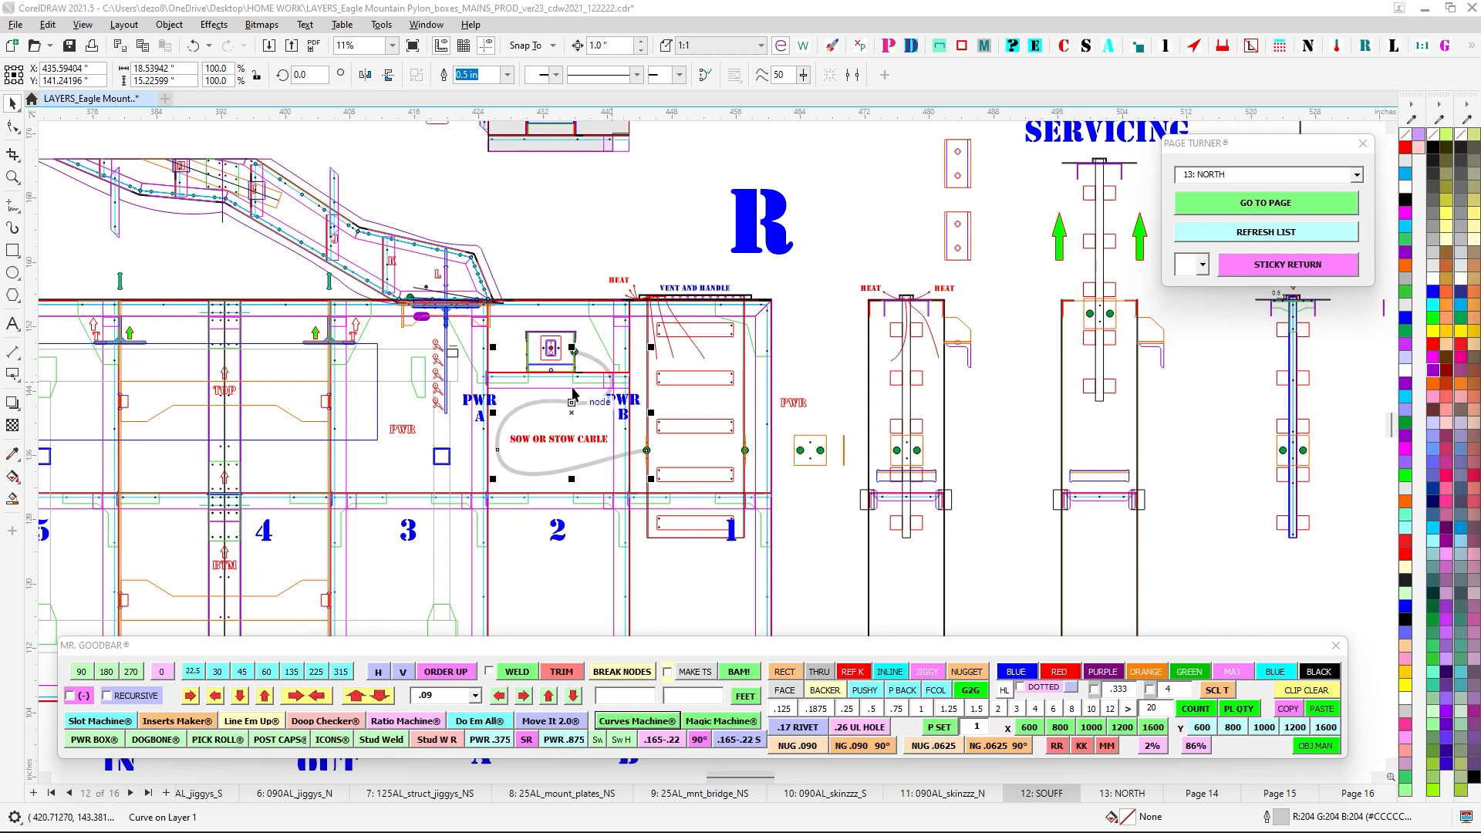
pyautogui.click(690, 240)
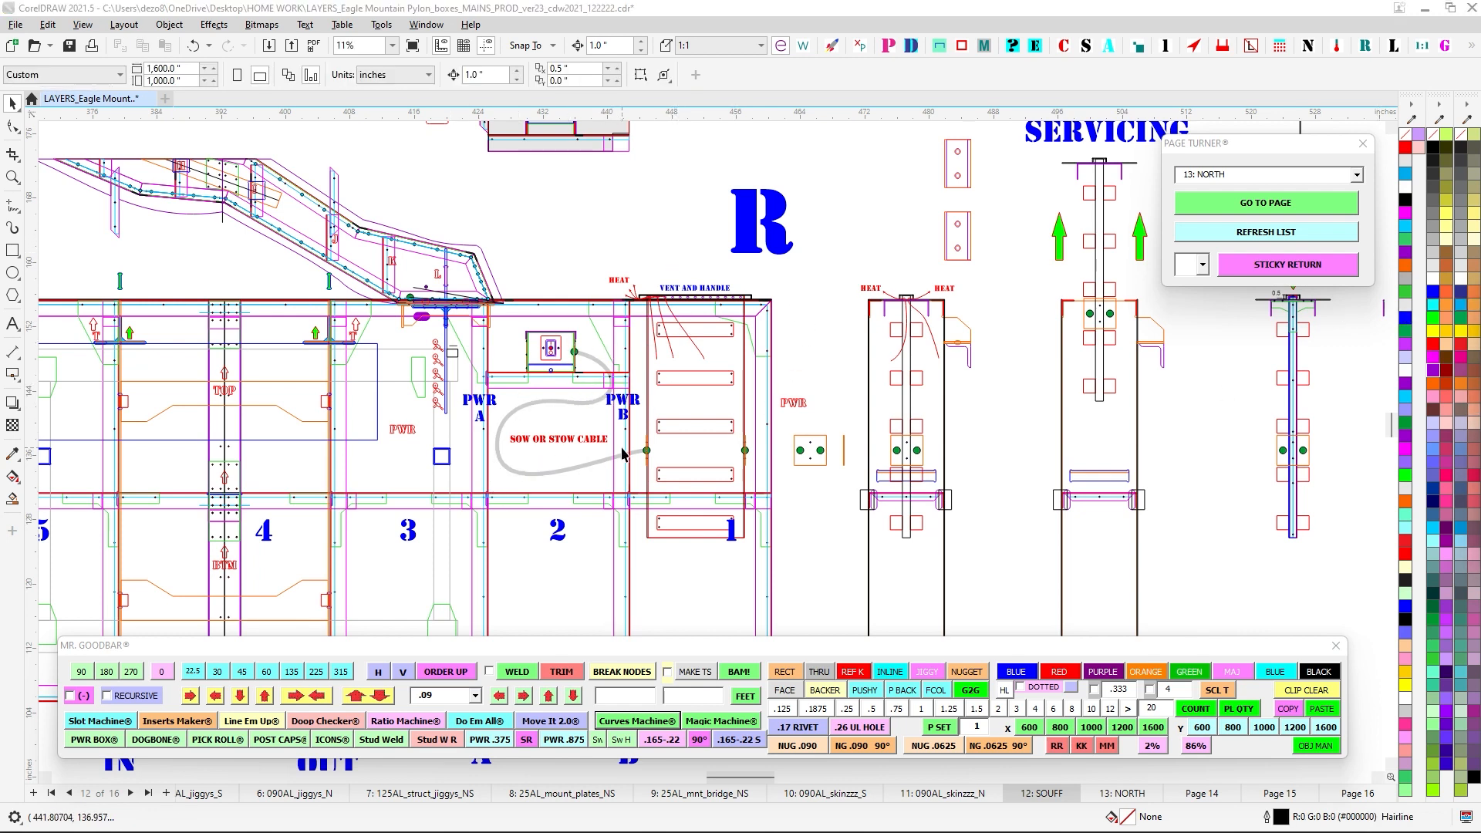
# Examine the HEAT outlets and the VENT AND HANDLE cap above the bay 1 holder, including the neighbouring end view.
pyautogui.scroll(2, 629, 452)
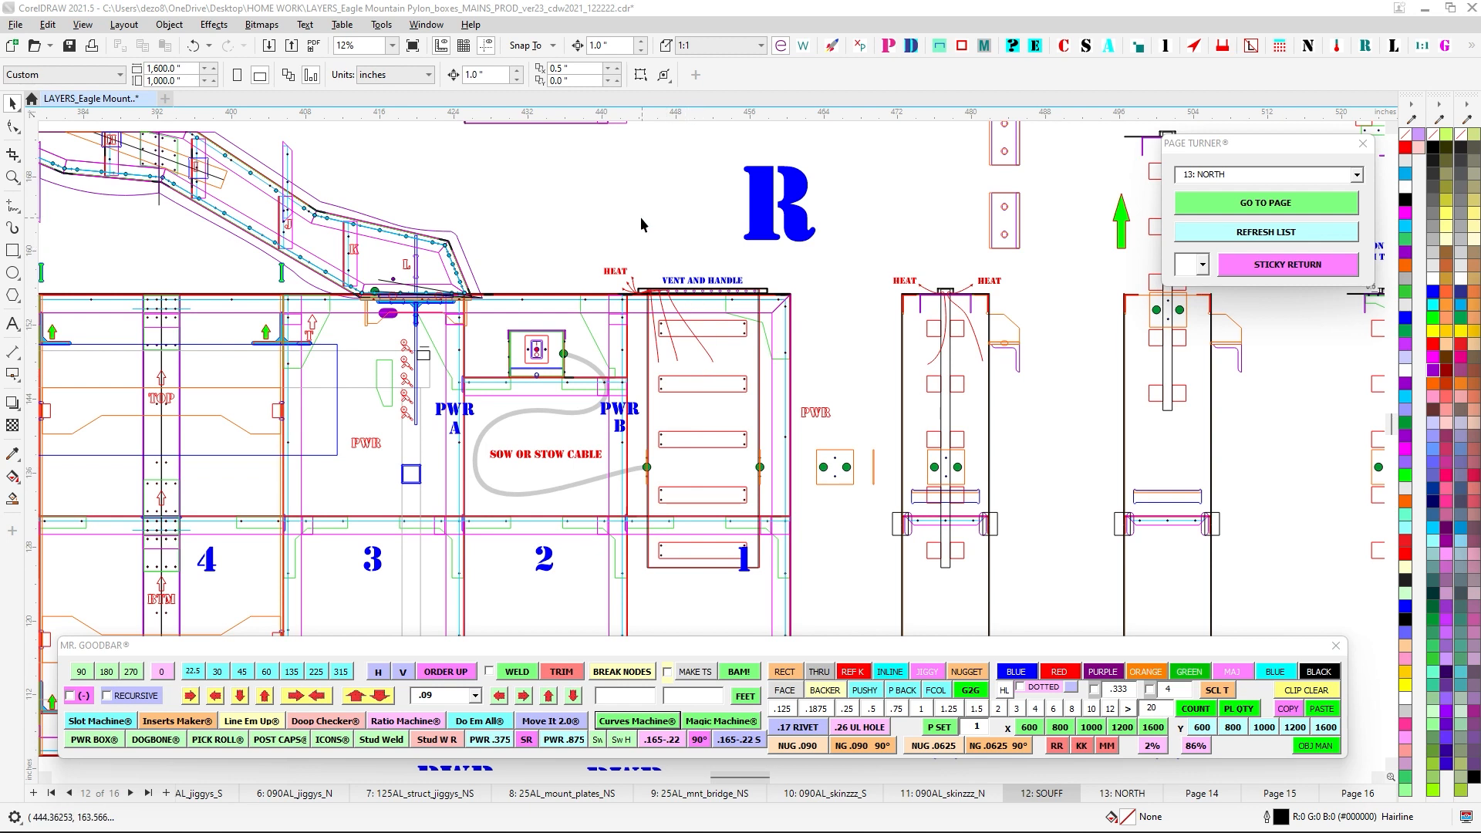
pyautogui.scroll(4, 640, 224)
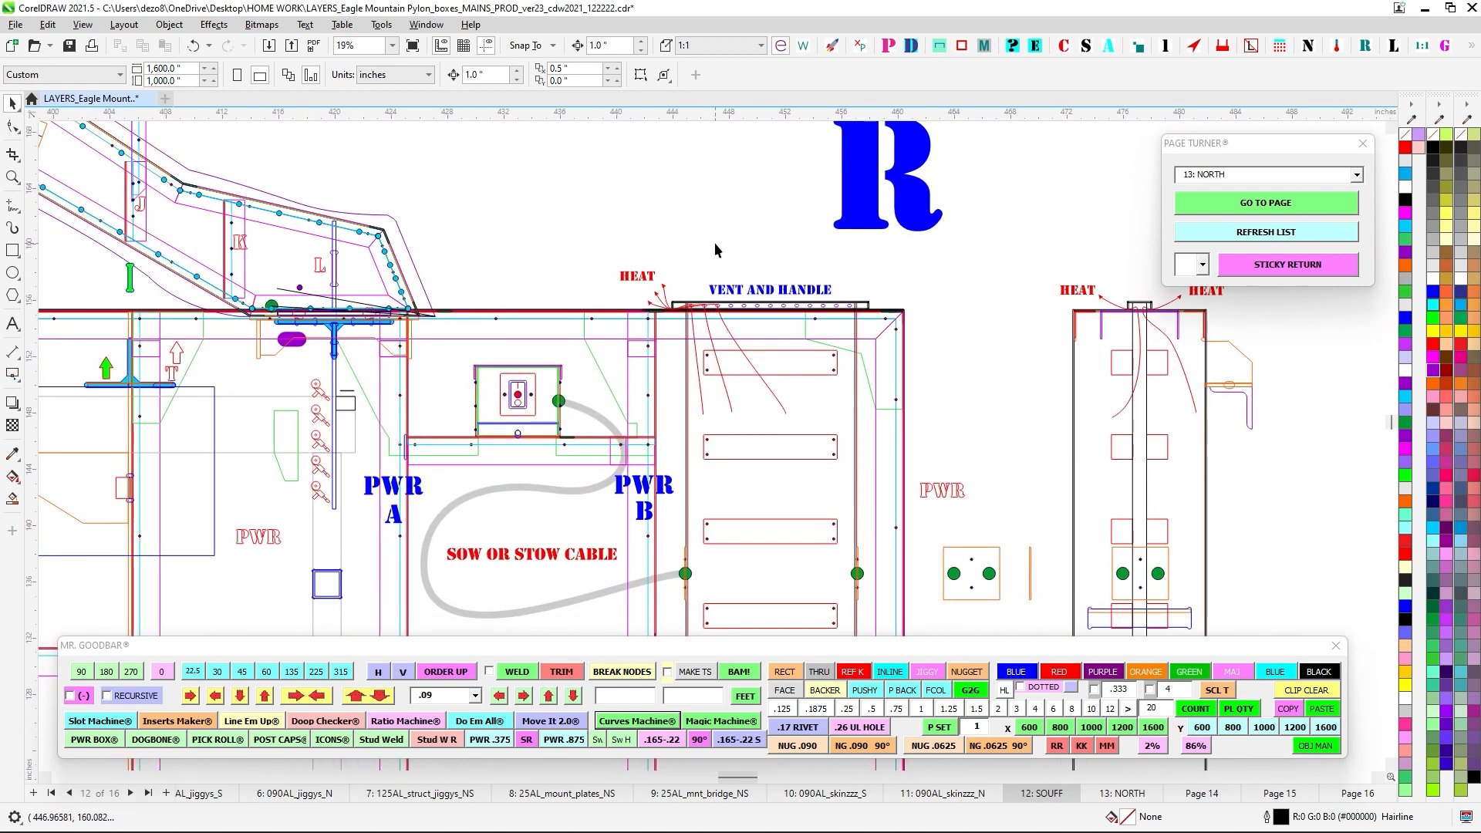
pyautogui.scroll(2, 715, 244)
pyautogui.moveTo(715, 245); pyautogui.dragTo(652, 188)
pyautogui.scroll(-2, 635, 164)
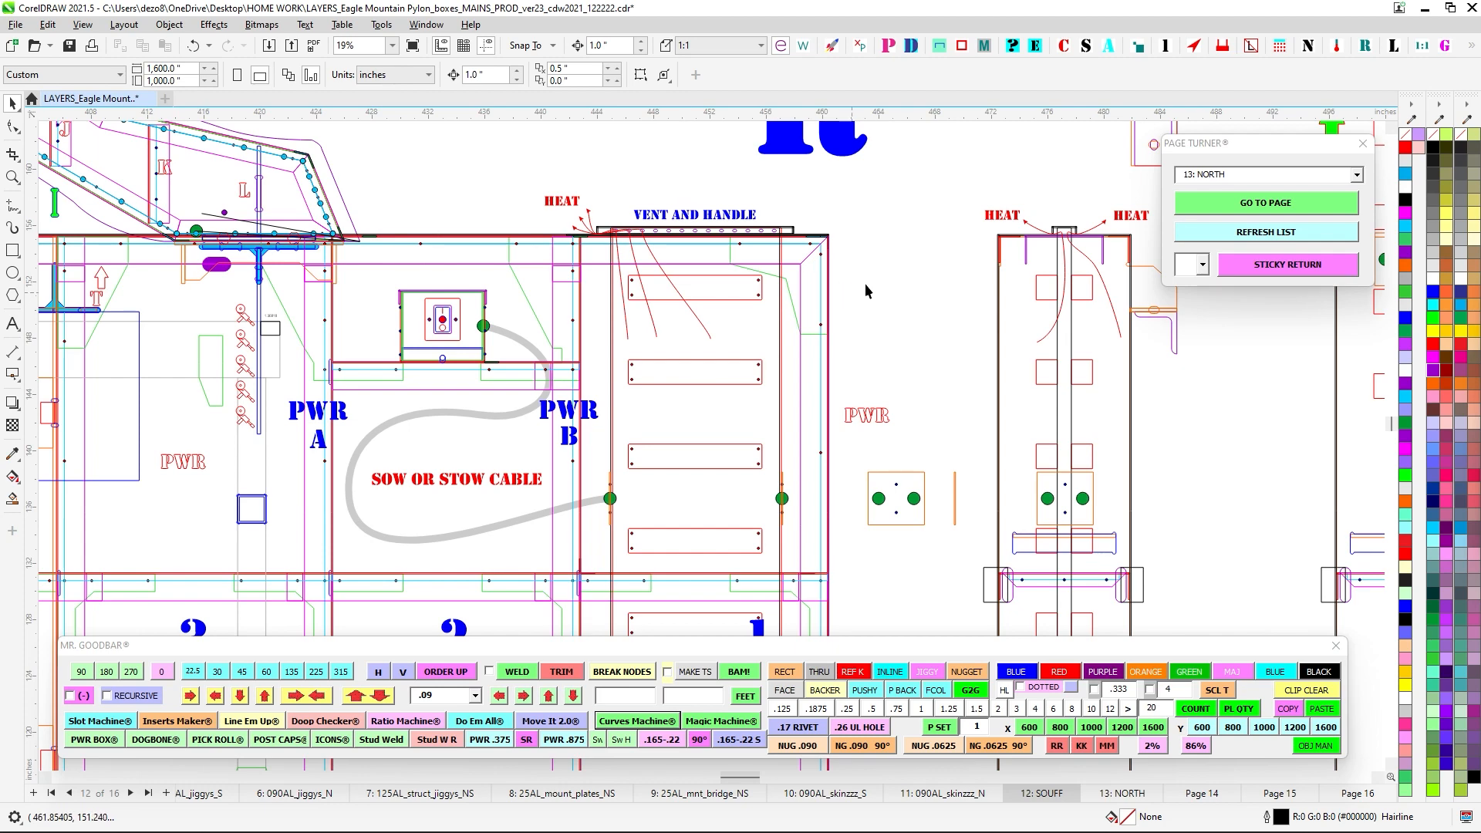
pyautogui.scroll(-3, 864, 286)
pyautogui.moveTo(837, 290); pyautogui.dragTo(543, 288)
# Examine the SERVICING view of the raised power supply holder and the holder elevations beside it.
pyautogui.scroll(2, 797, 273)
pyautogui.scroll(-2, 799, 273)
pyautogui.moveTo(913, 225); pyautogui.dragTo(813, 495)
pyautogui.scroll(9, 820, 340)
pyautogui.moveTo(823, 410); pyautogui.dragTo(488, 328)
pyautogui.scroll(-3, 488, 329)
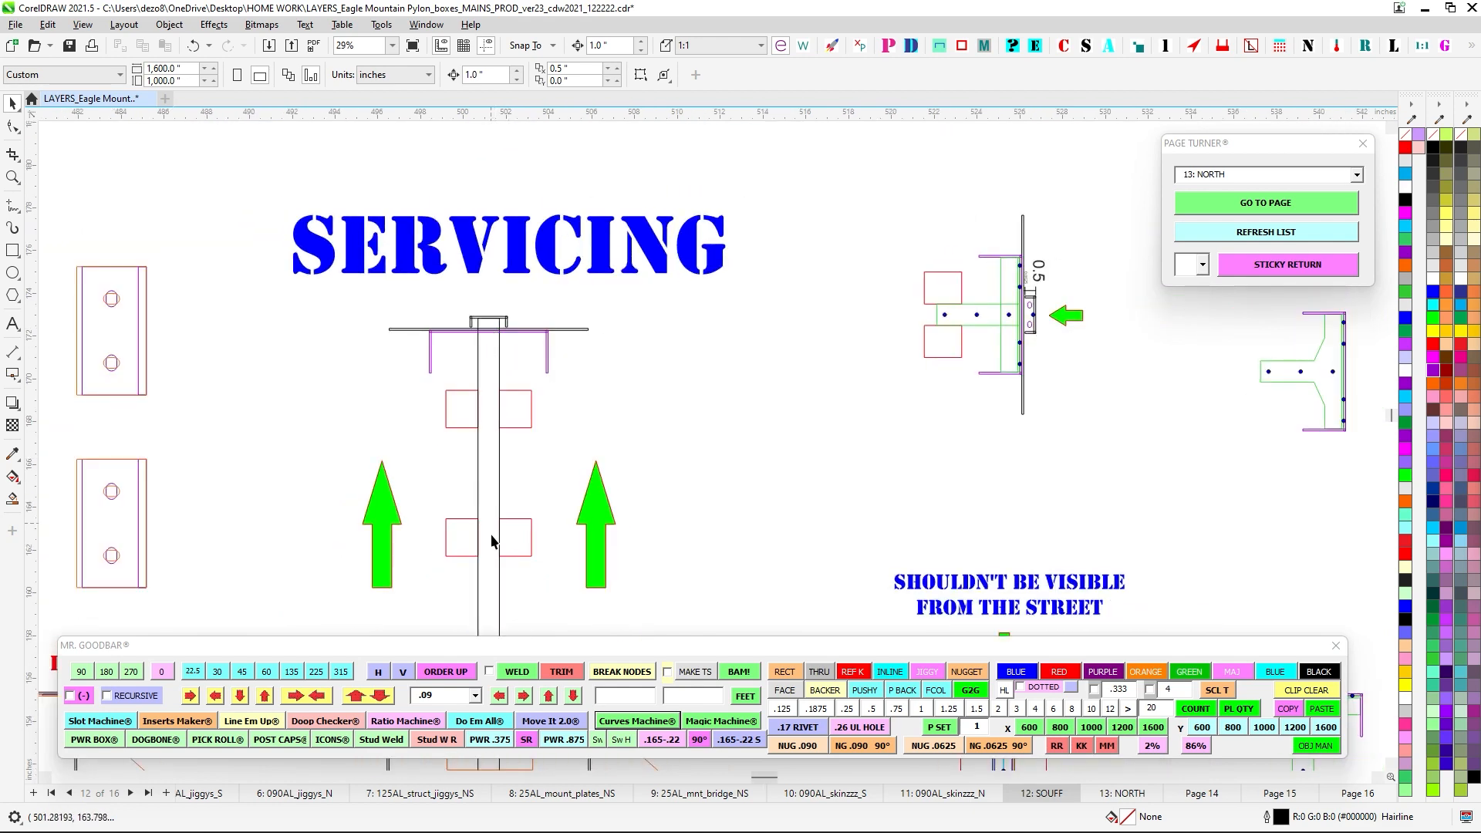
pyautogui.scroll(-2, 510, 415)
pyautogui.moveTo(897, 565); pyautogui.dragTo(455, 286)
pyautogui.scroll(-4, 696, 317)
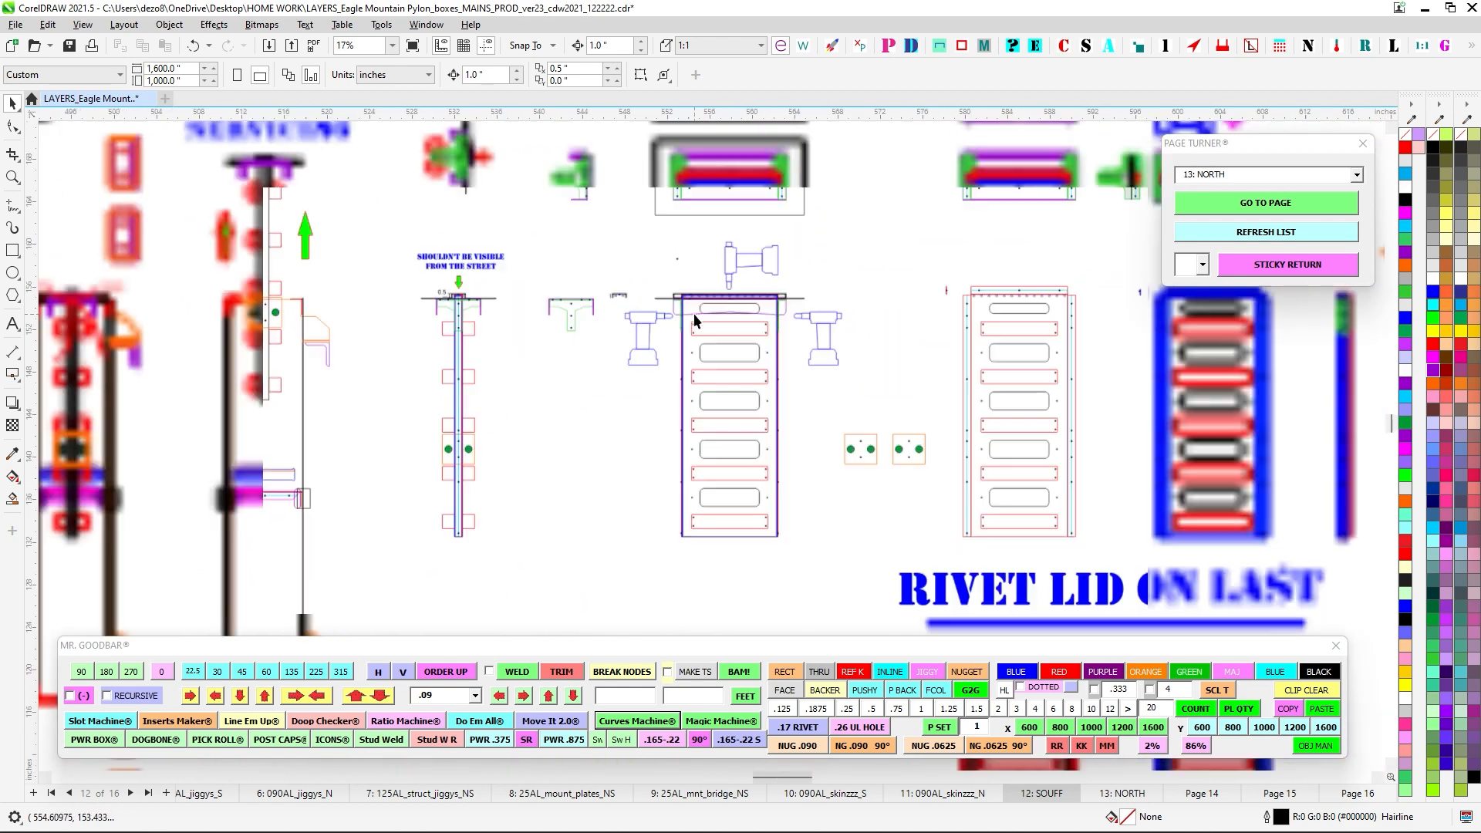
# Inspect the cable hole plate on the holder's side view under SHOULDN'T BE VISIBLE FROM THE STREET, selecting its outline, cable holes and rivet holes.
pyautogui.moveTo(899, 447); pyautogui.dragTo(629, 472)
pyautogui.moveTo(564, 409); pyautogui.dragTo(954, 393)
pyautogui.scroll(2, 635, 344)
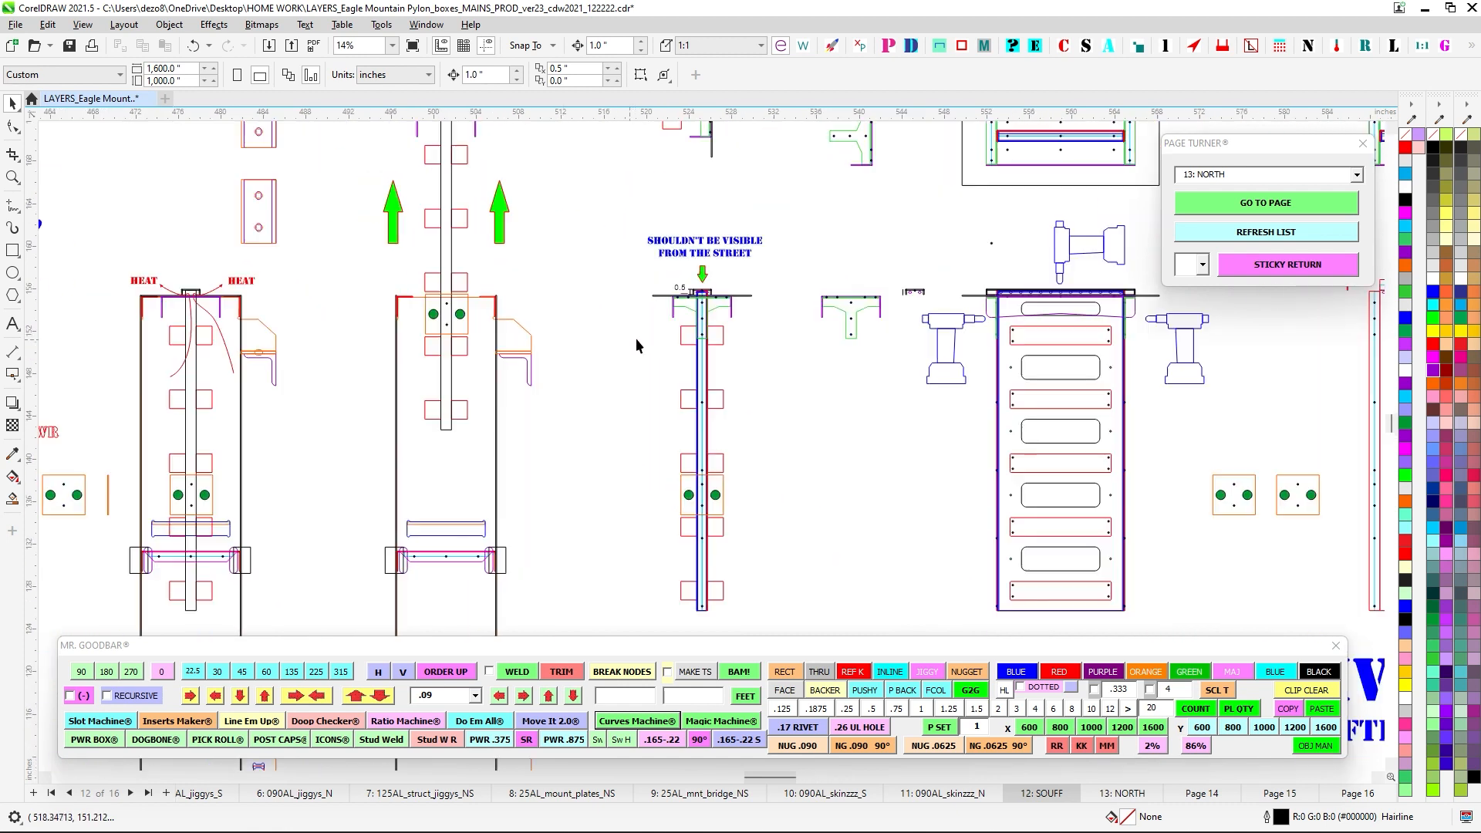
pyautogui.moveTo(791, 353); pyautogui.dragTo(640, 297)
pyautogui.moveTo(661, 428); pyautogui.dragTo(649, 272)
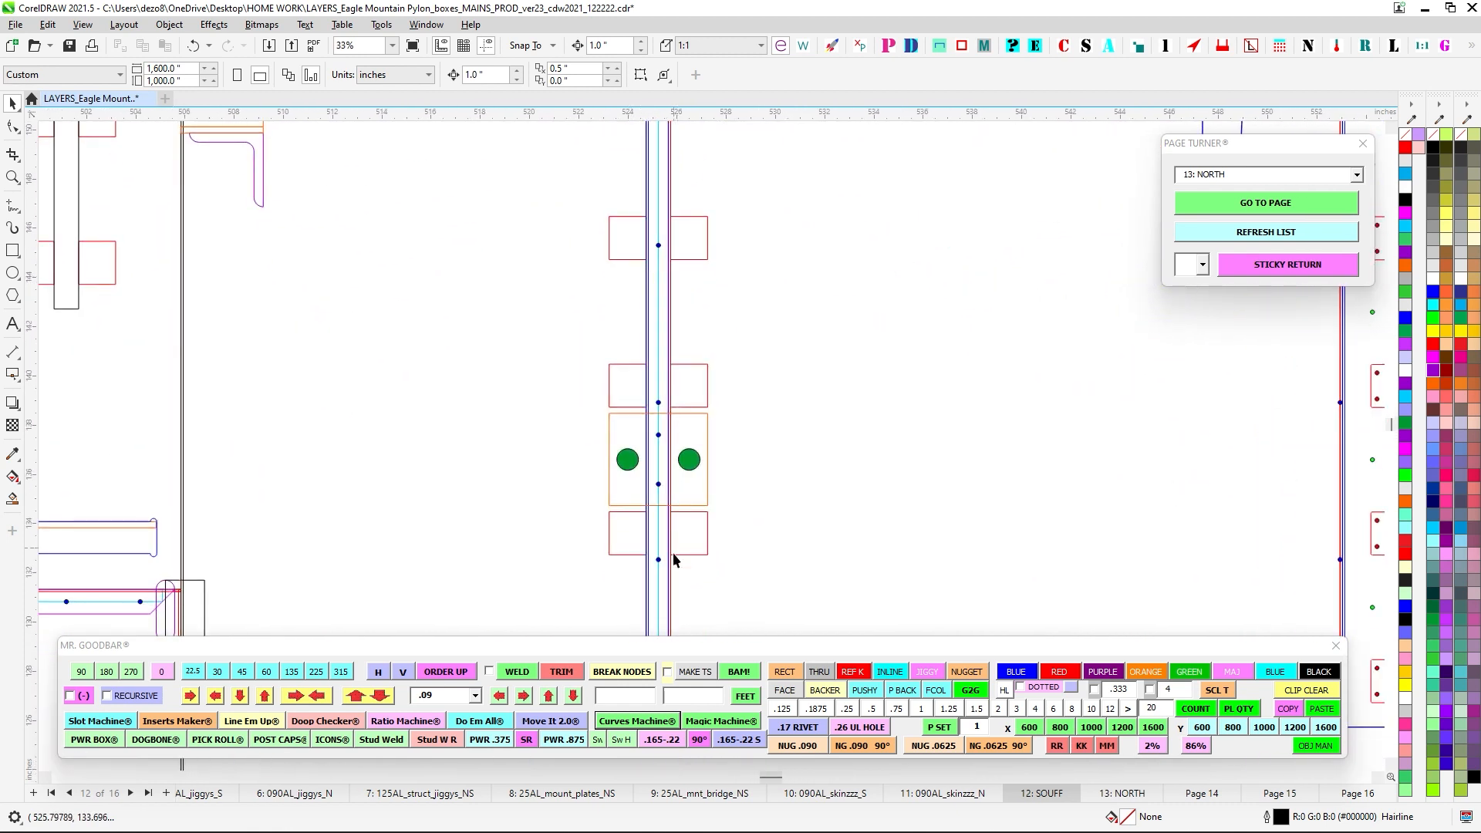
pyautogui.scroll(-1, 673, 585)
pyautogui.scroll(-1, 676, 512)
pyautogui.moveTo(676, 512); pyautogui.dragTo(664, 437)
pyautogui.scroll(7, 648, 394)
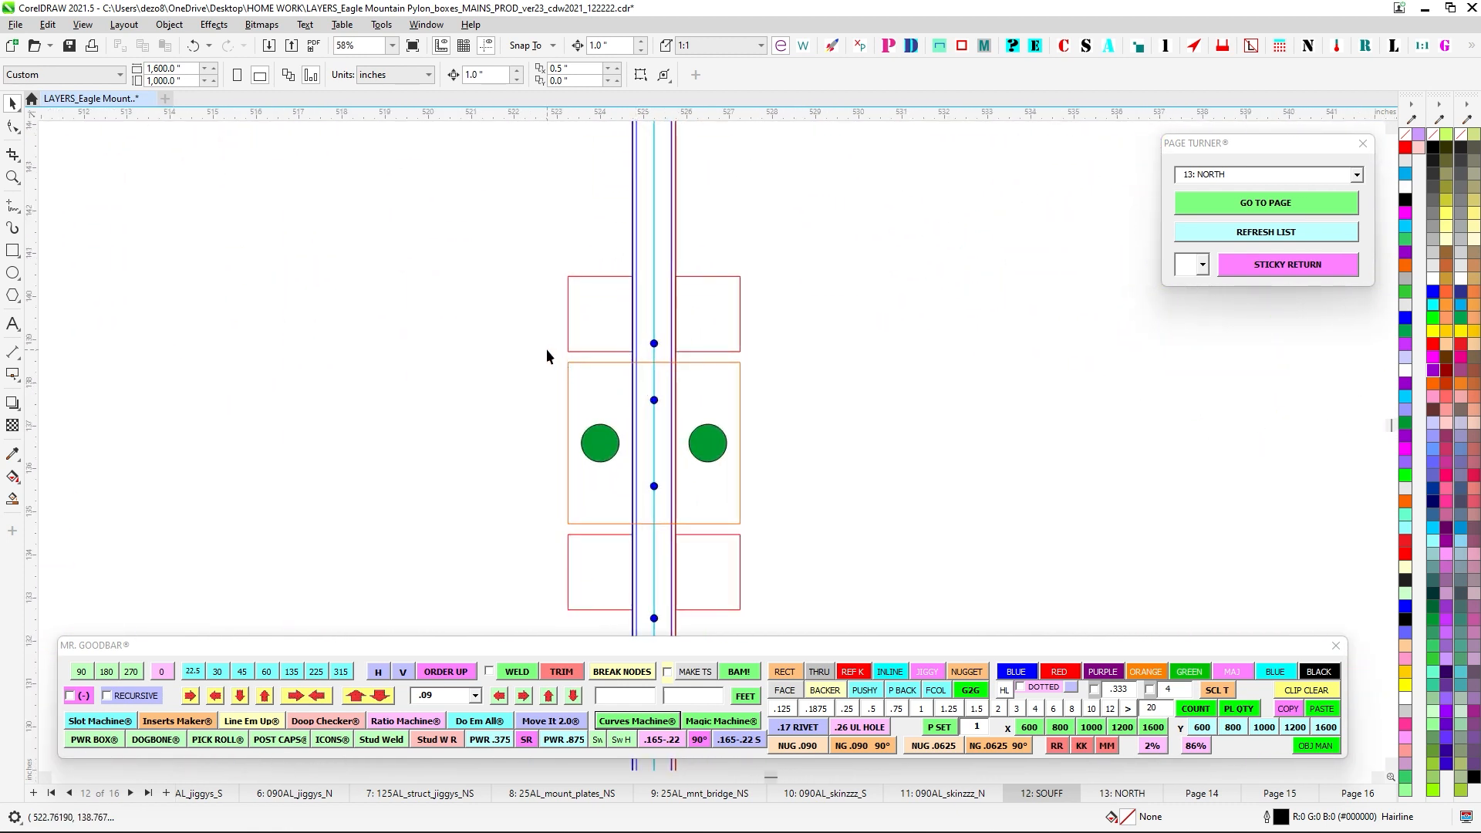
pyautogui.moveTo(847, 548); pyautogui.dragTo(847, 549)
pyautogui.scroll(-2, 844, 442)
pyautogui.scroll(1, 730, 436)
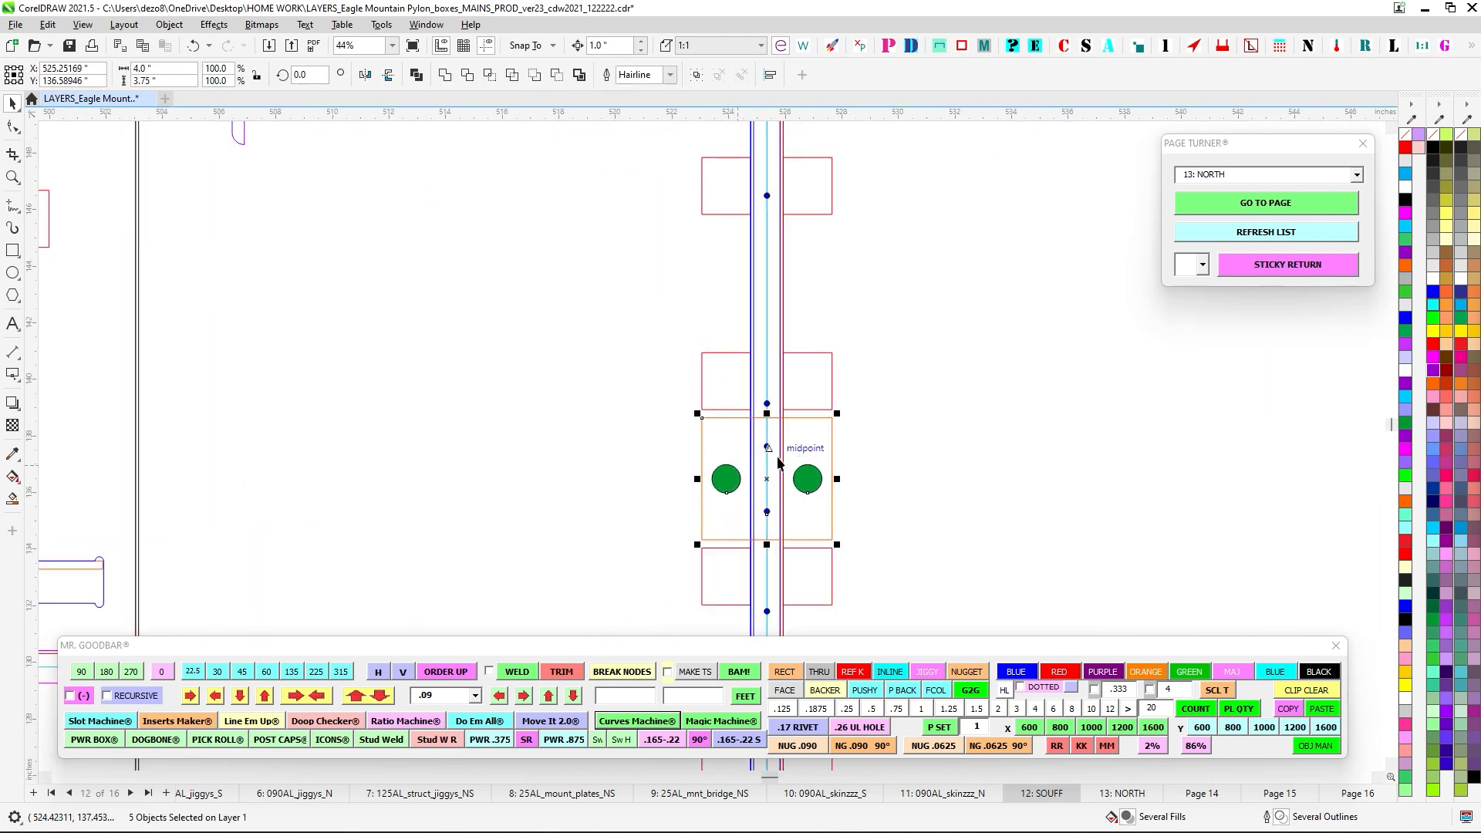
# Compare the cable hole plate with the matching cable holes on the bay 1 holder and its HEAT end view.
pyautogui.scroll(-9, 783, 454)
pyautogui.moveTo(670, 482); pyautogui.dragTo(1104, 420)
pyautogui.scroll(4, 729, 423)
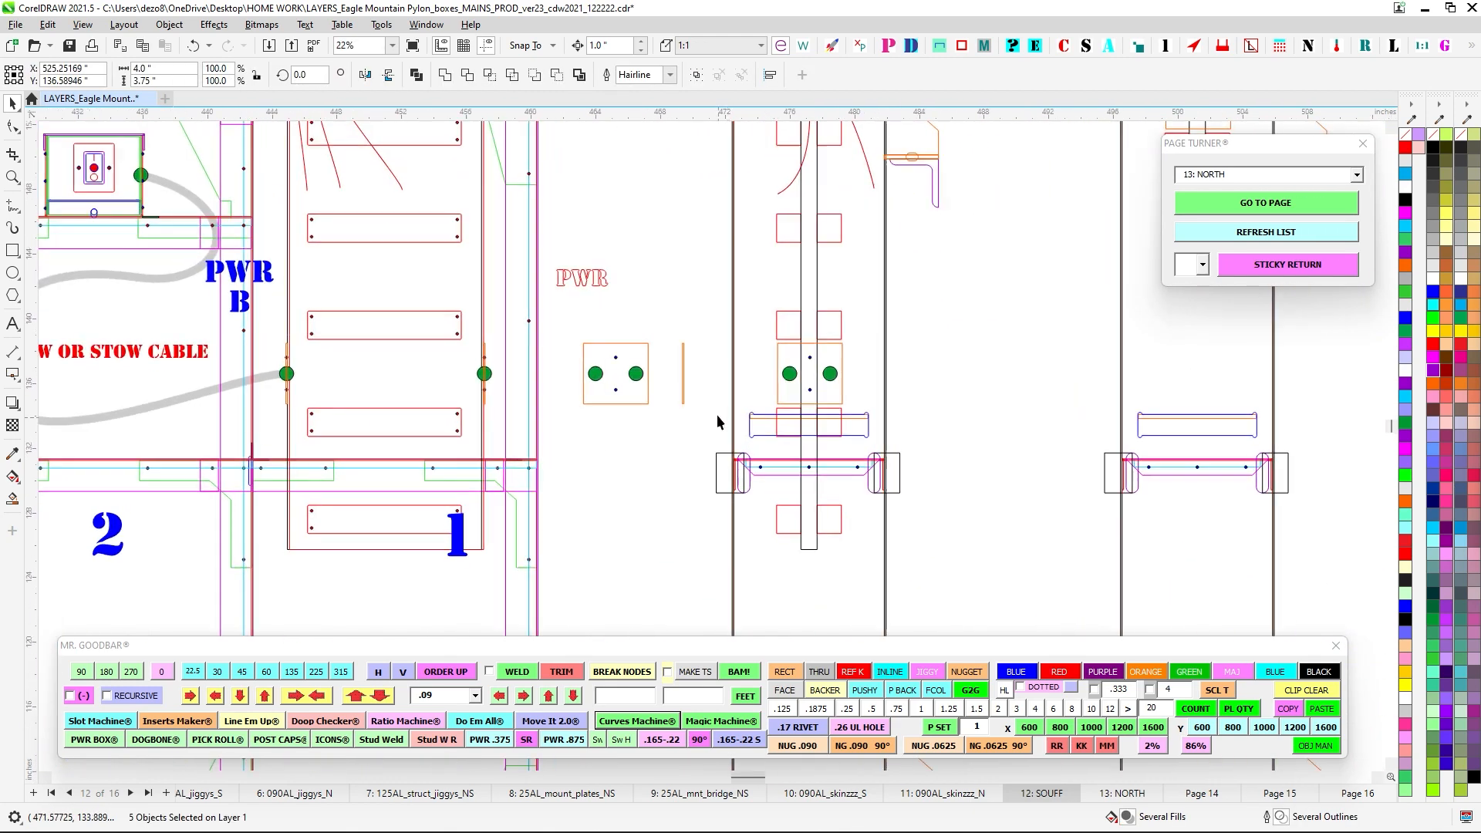
pyautogui.scroll(4, 355, 375)
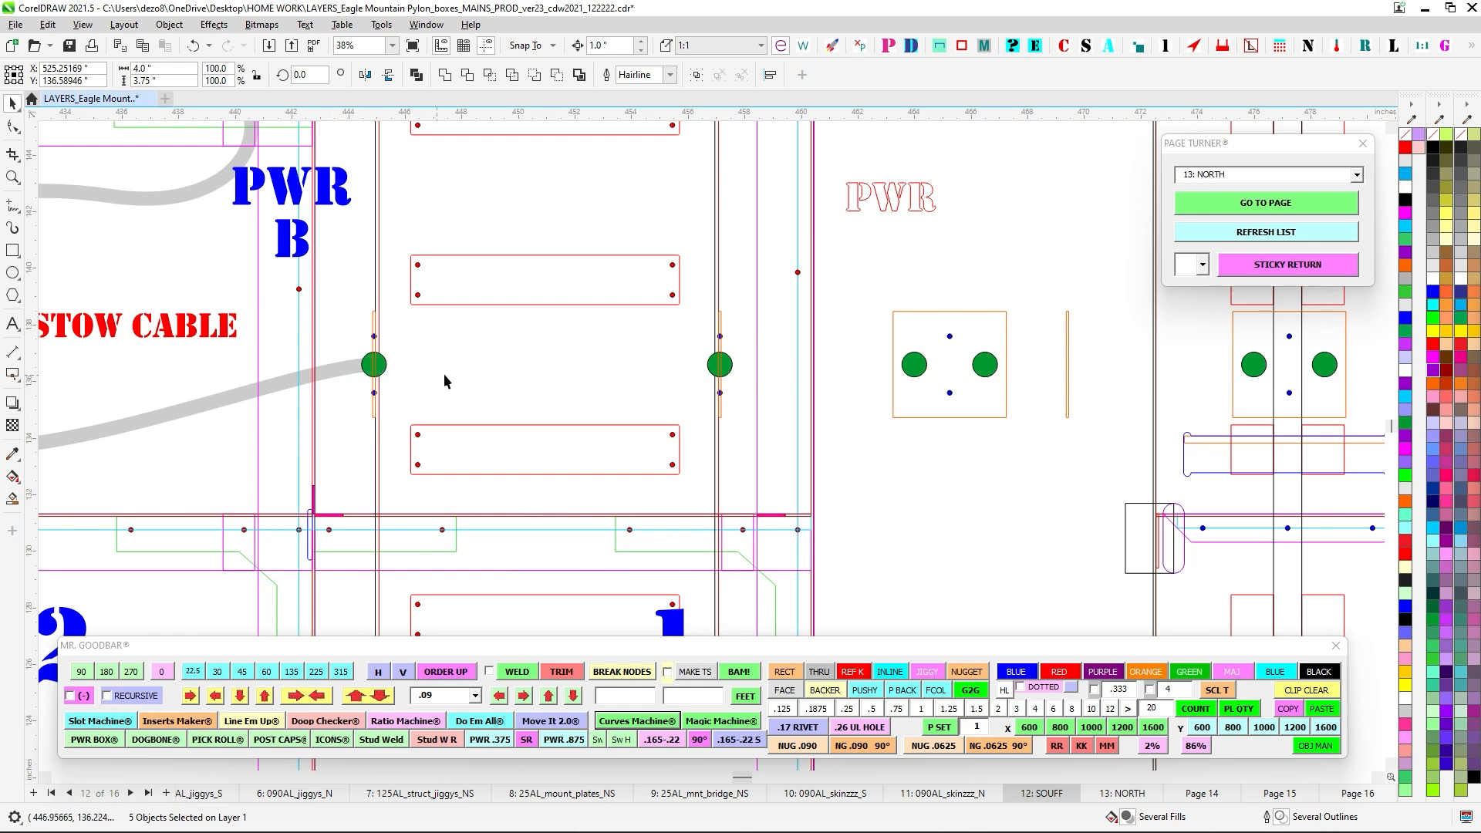
pyautogui.scroll(-3, 451, 210)
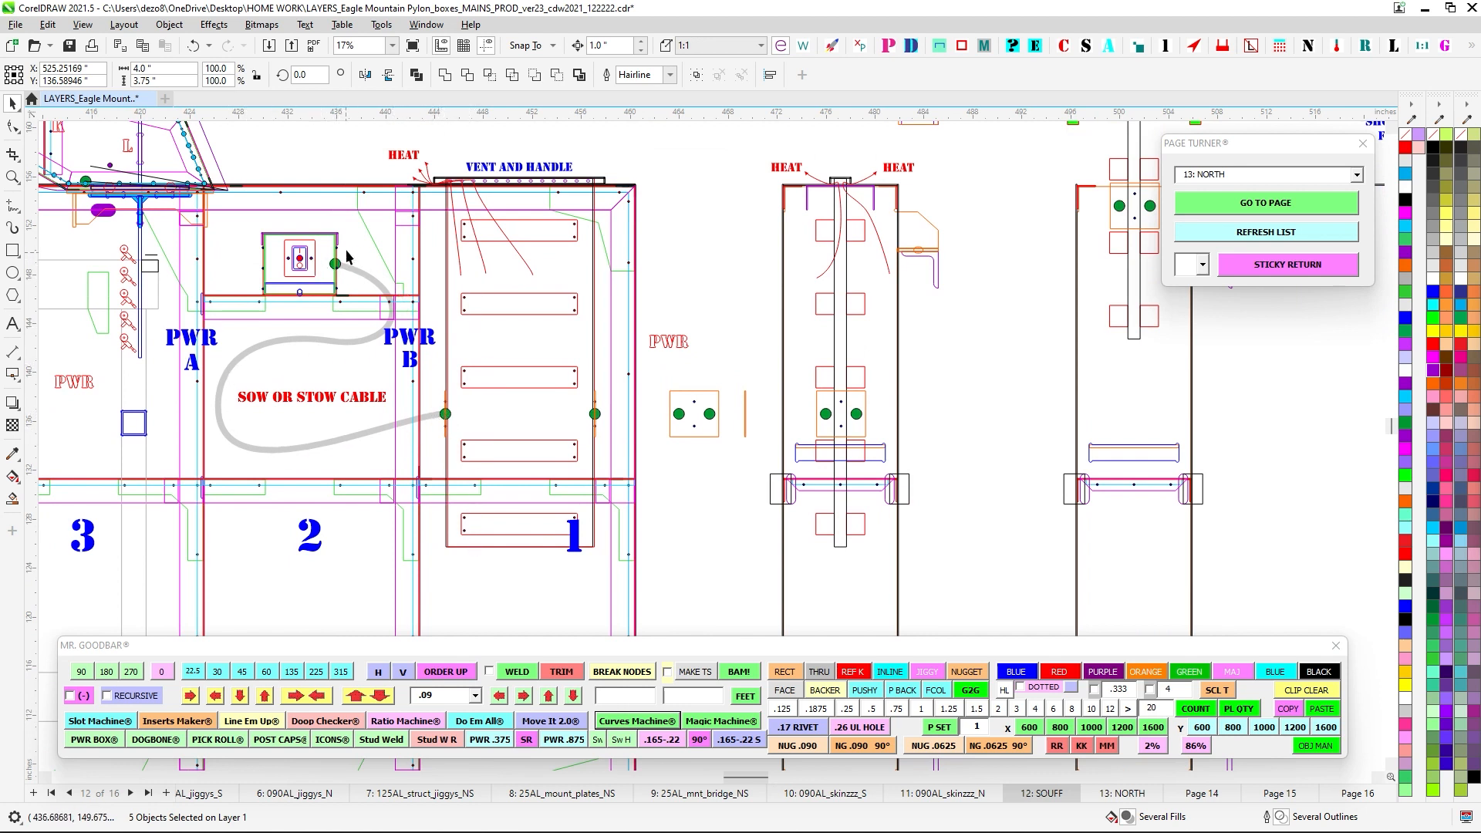
# Examine the power box mounting in the plan view above the frame and relate it to the stow cable entering the bay 1 holder.
pyautogui.scroll(-1, 350, 264)
pyautogui.moveTo(354, 265); pyautogui.dragTo(441, 575)
pyautogui.scroll(2, 382, 277)
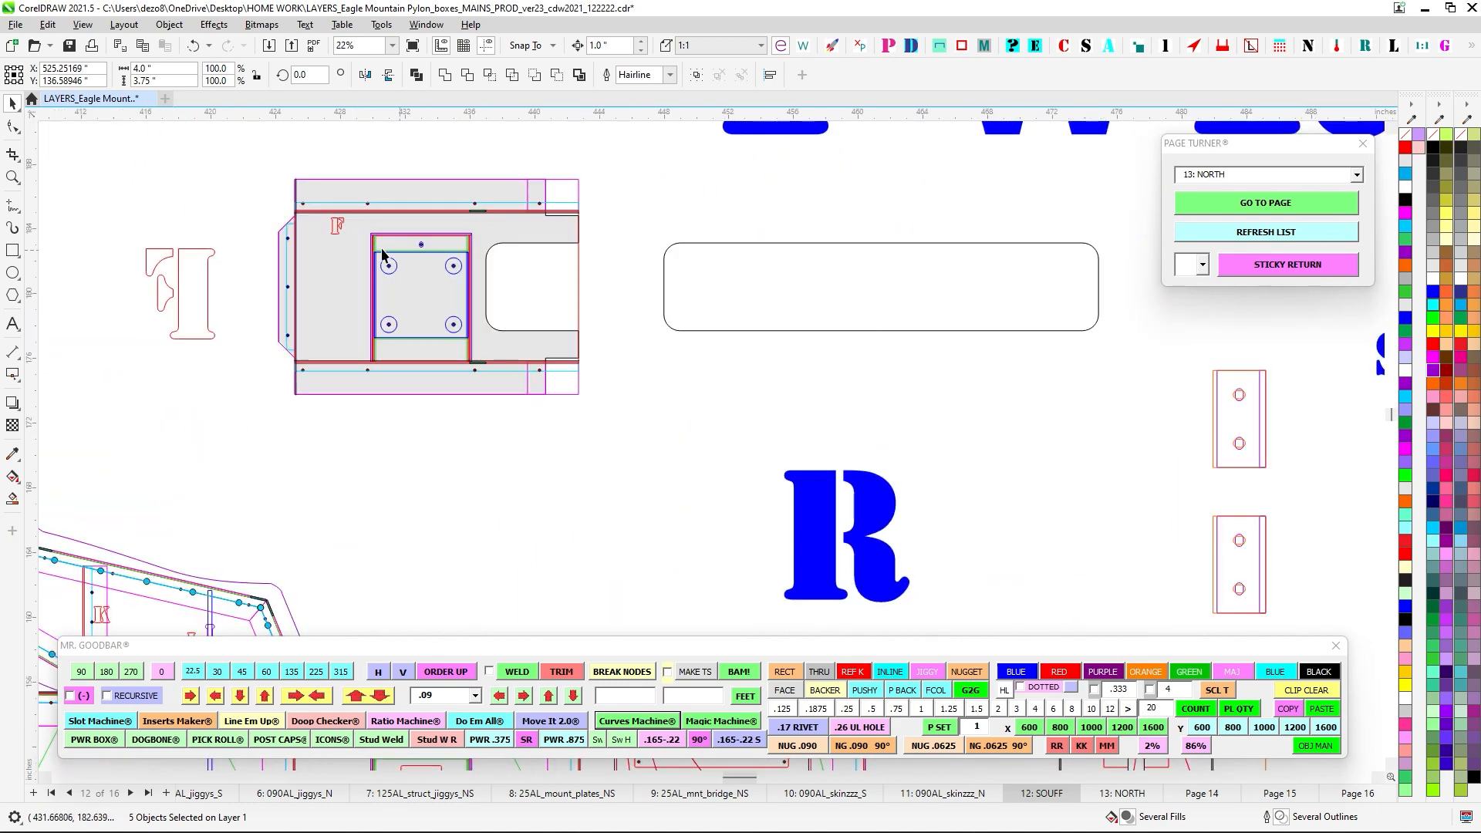
pyautogui.scroll(-3, 423, 361)
pyautogui.moveTo(549, 473); pyautogui.dragTo(330, 290)
pyautogui.moveTo(331, 402); pyautogui.dragTo(266, 333)
pyautogui.scroll(1, 176, 318)
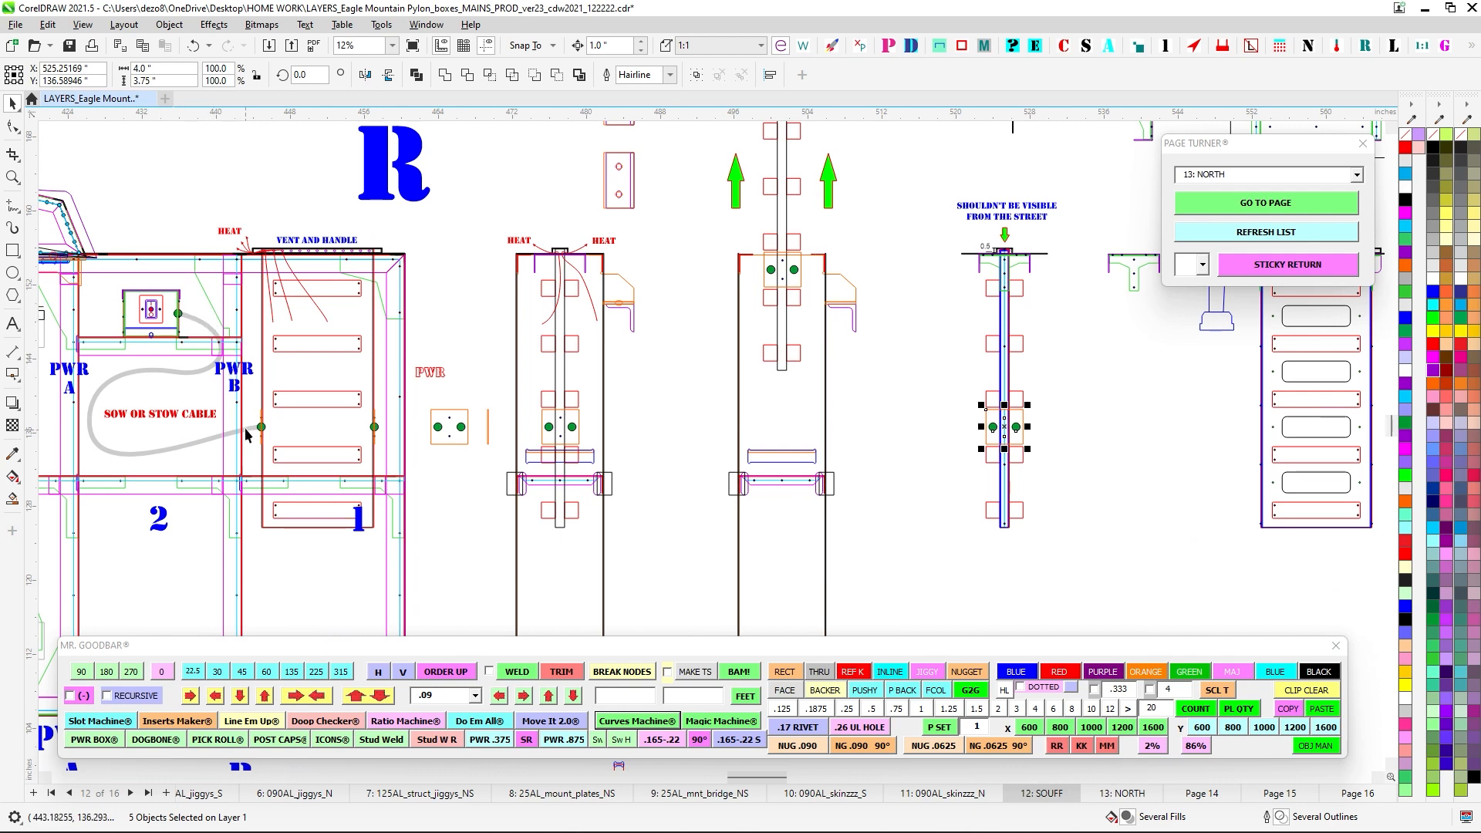
pyautogui.scroll(-1, 292, 397)
pyautogui.scroll(1, 292, 397)
pyautogui.scroll(-2, 290, 395)
pyautogui.scroll(1, 290, 395)
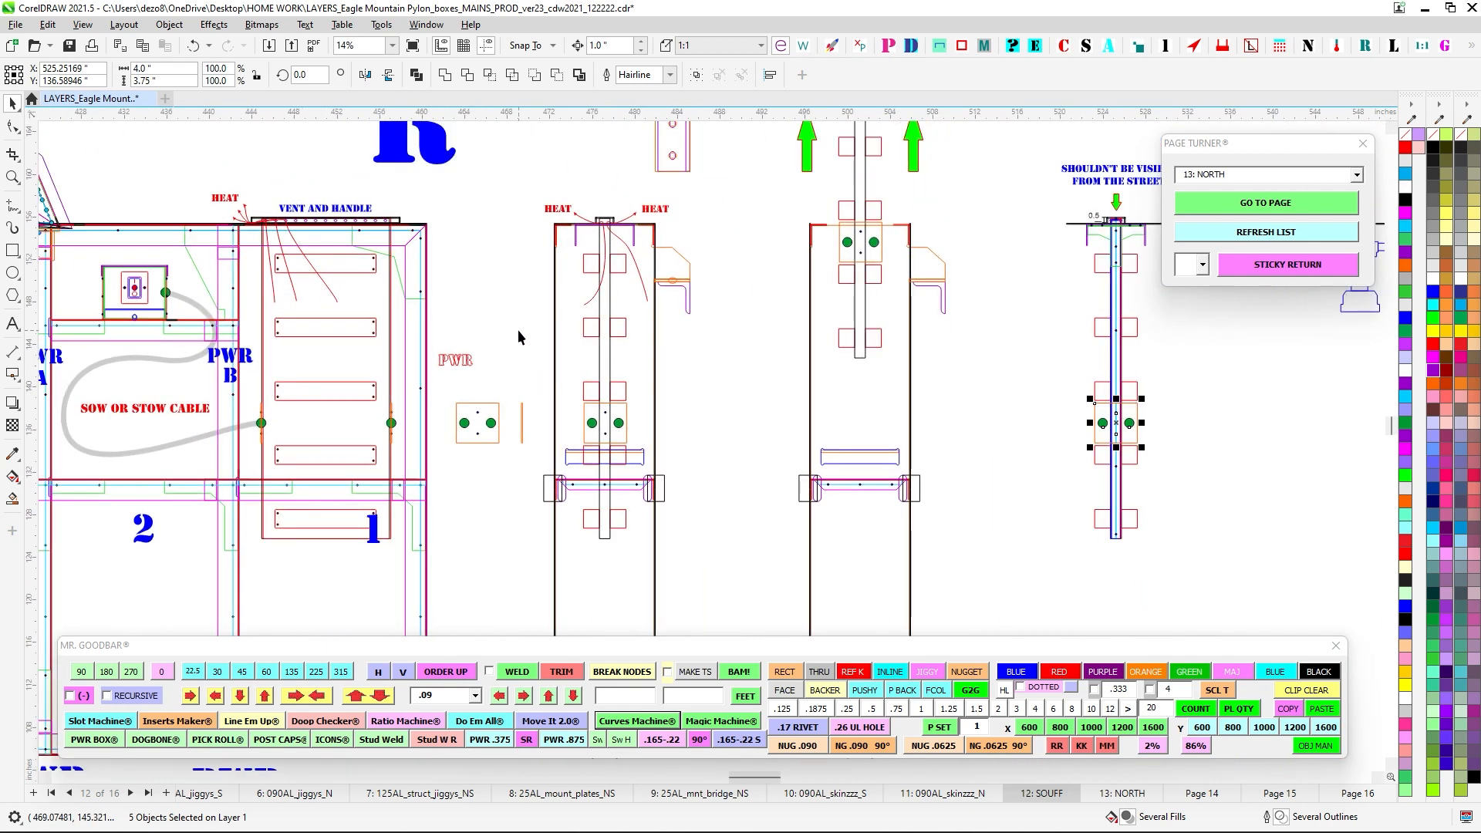
# Deselect the cable hole plate and examine the holder's top cap detail with the 0.5 and 0.0625 dimensions.
pyautogui.scroll(-2, 677, 332)
pyautogui.moveTo(972, 356); pyautogui.dragTo(697, 369)
pyautogui.click(697, 369)
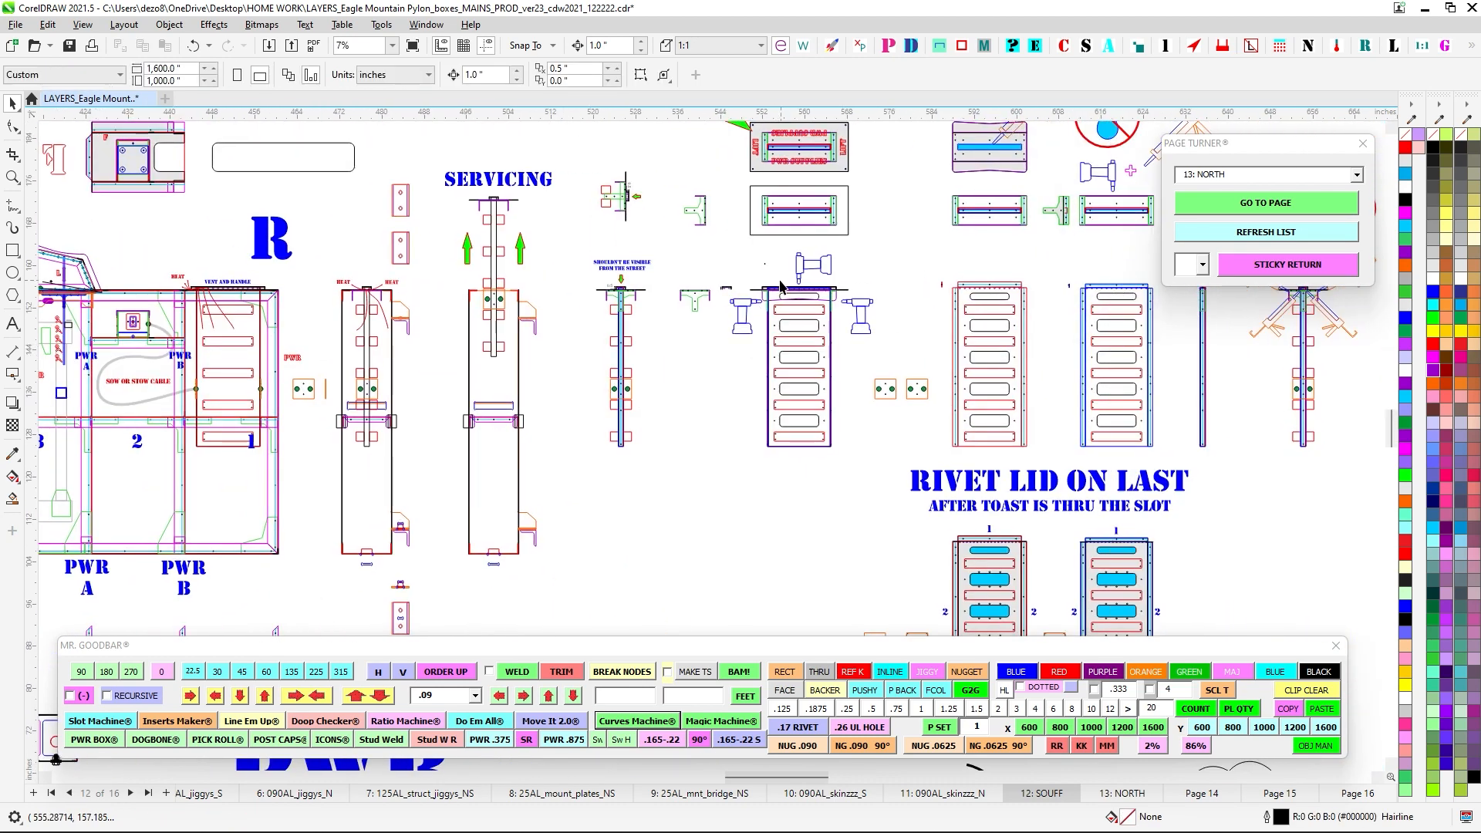
pyautogui.scroll(3, 781, 287)
pyautogui.scroll(-3, 578, 354)
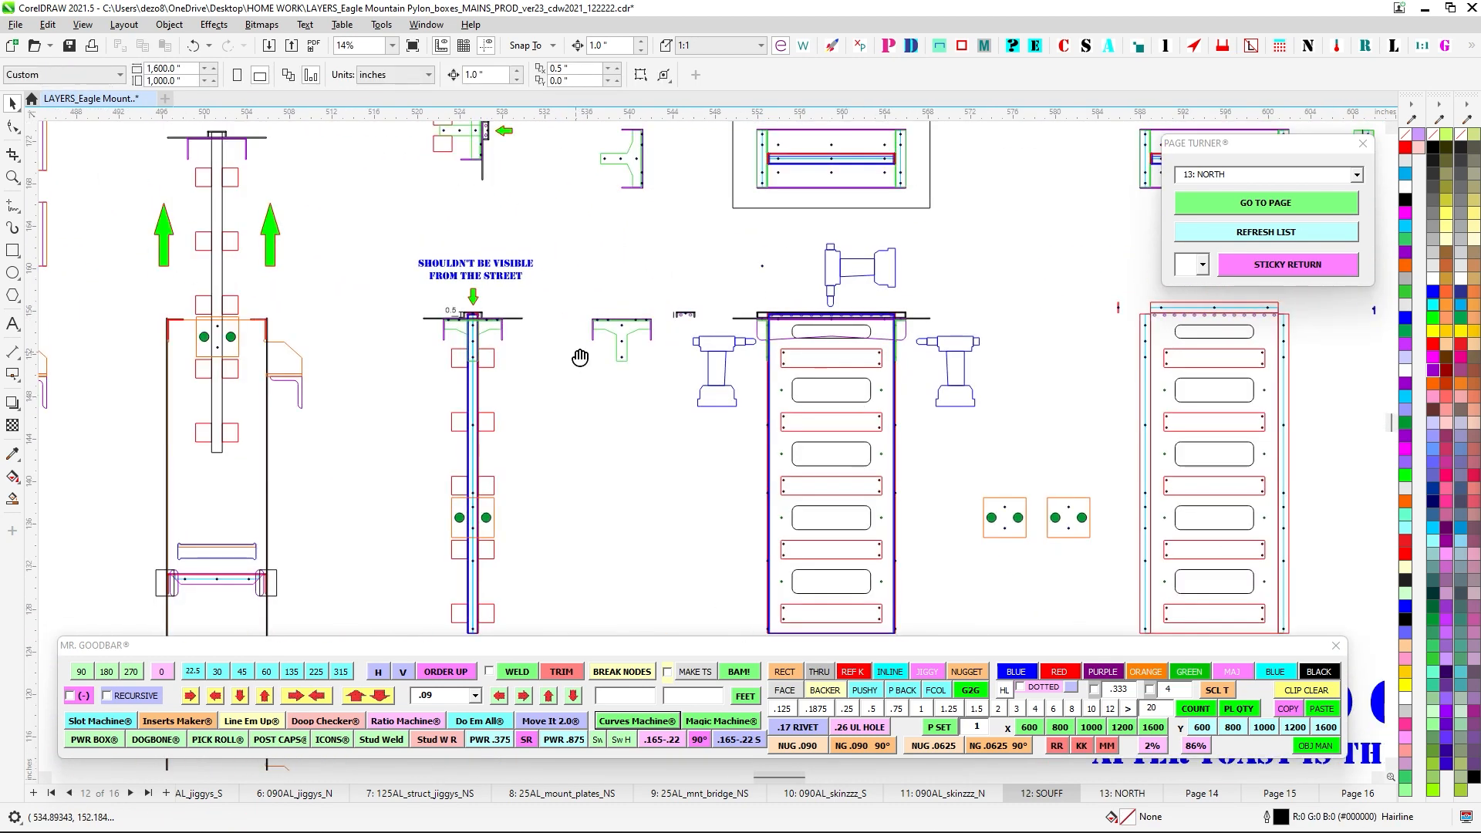
pyautogui.scroll(6, 614, 432)
pyautogui.scroll(2, 613, 432)
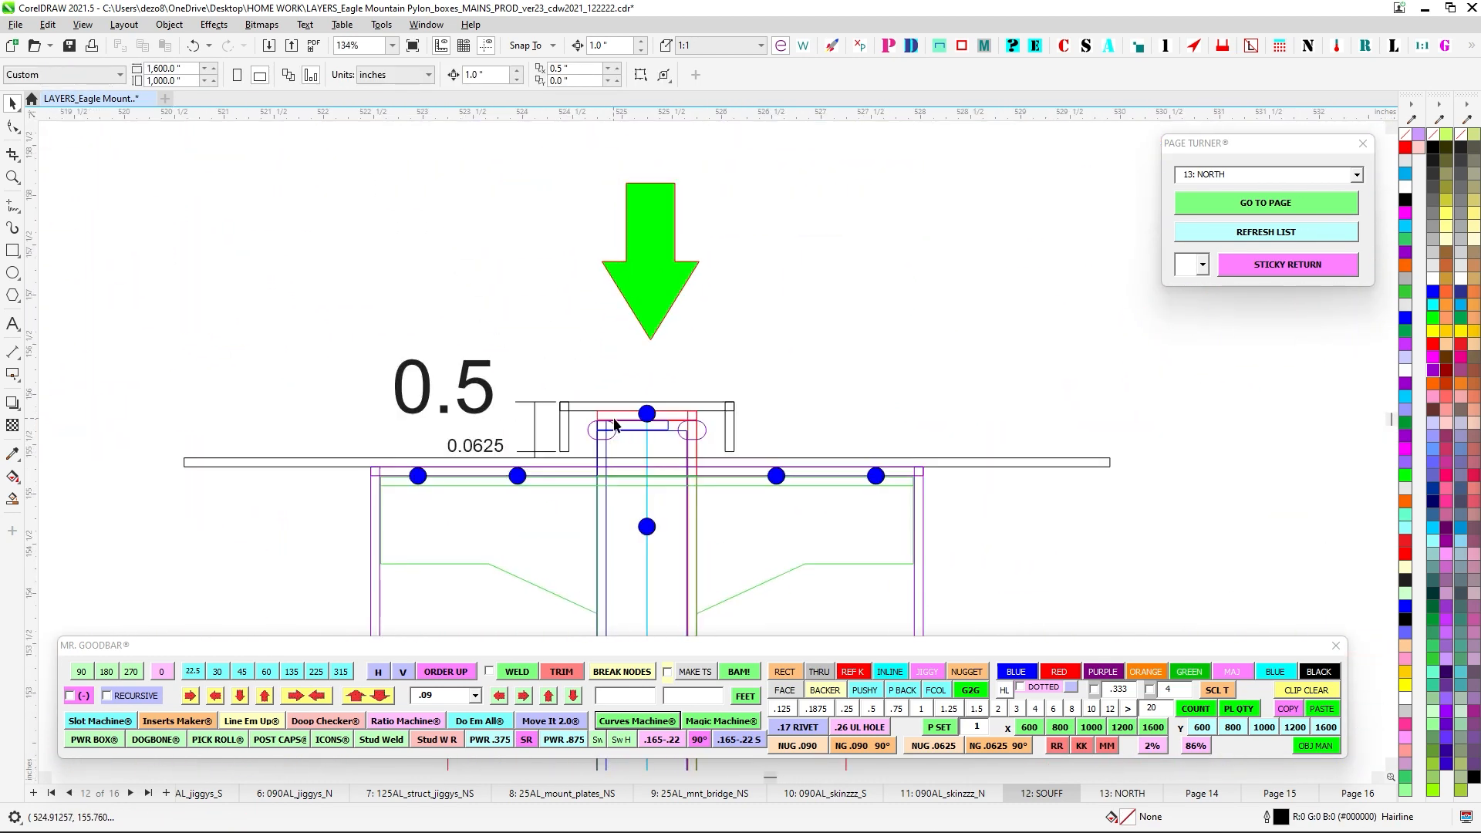
pyautogui.scroll(3, 615, 424)
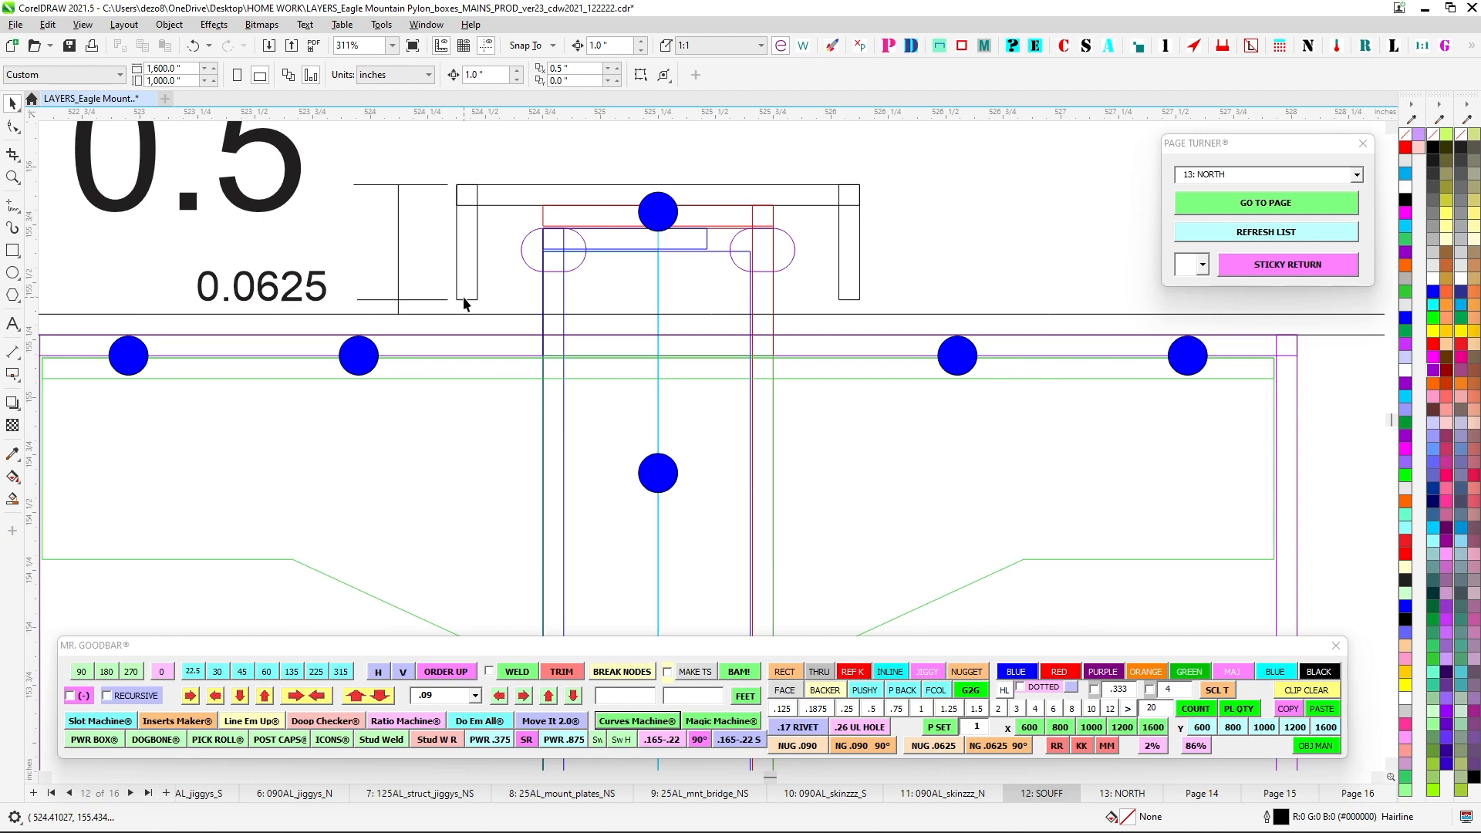
pyautogui.scroll(-1, 466, 304)
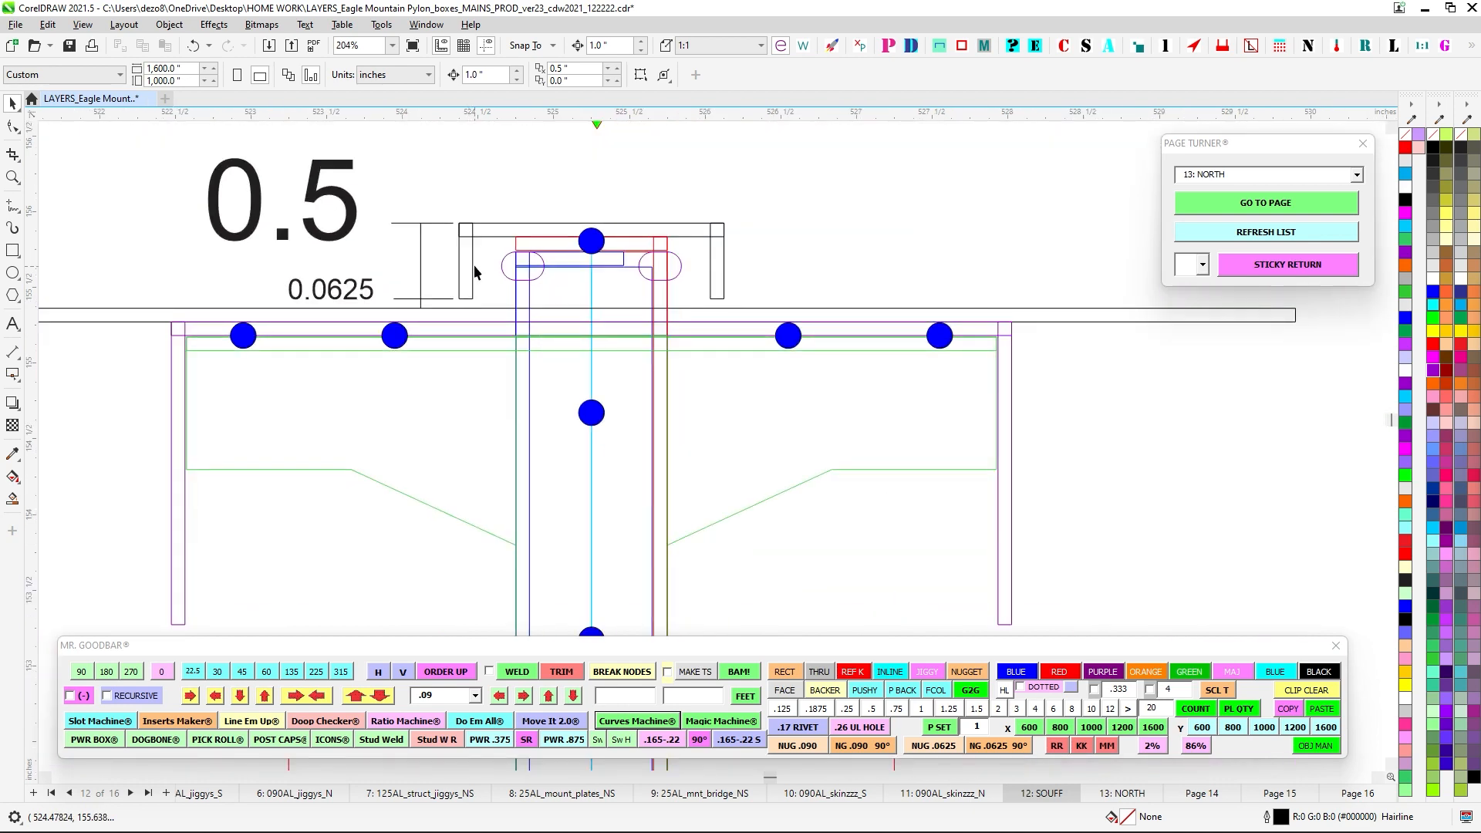
pyautogui.scroll(-1, 476, 266)
pyautogui.scroll(1, 561, 226)
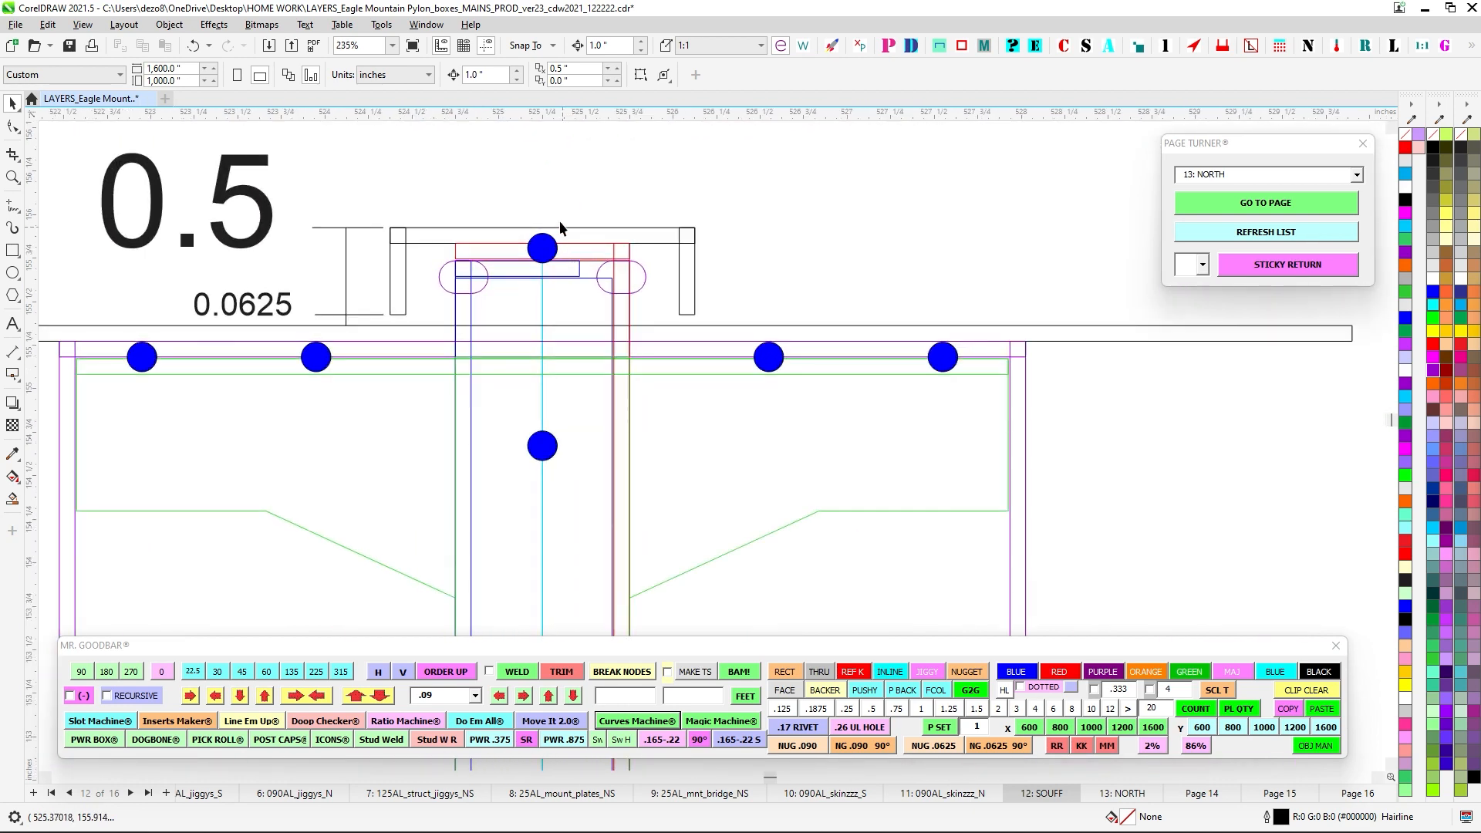
pyautogui.scroll(-2, 540, 350)
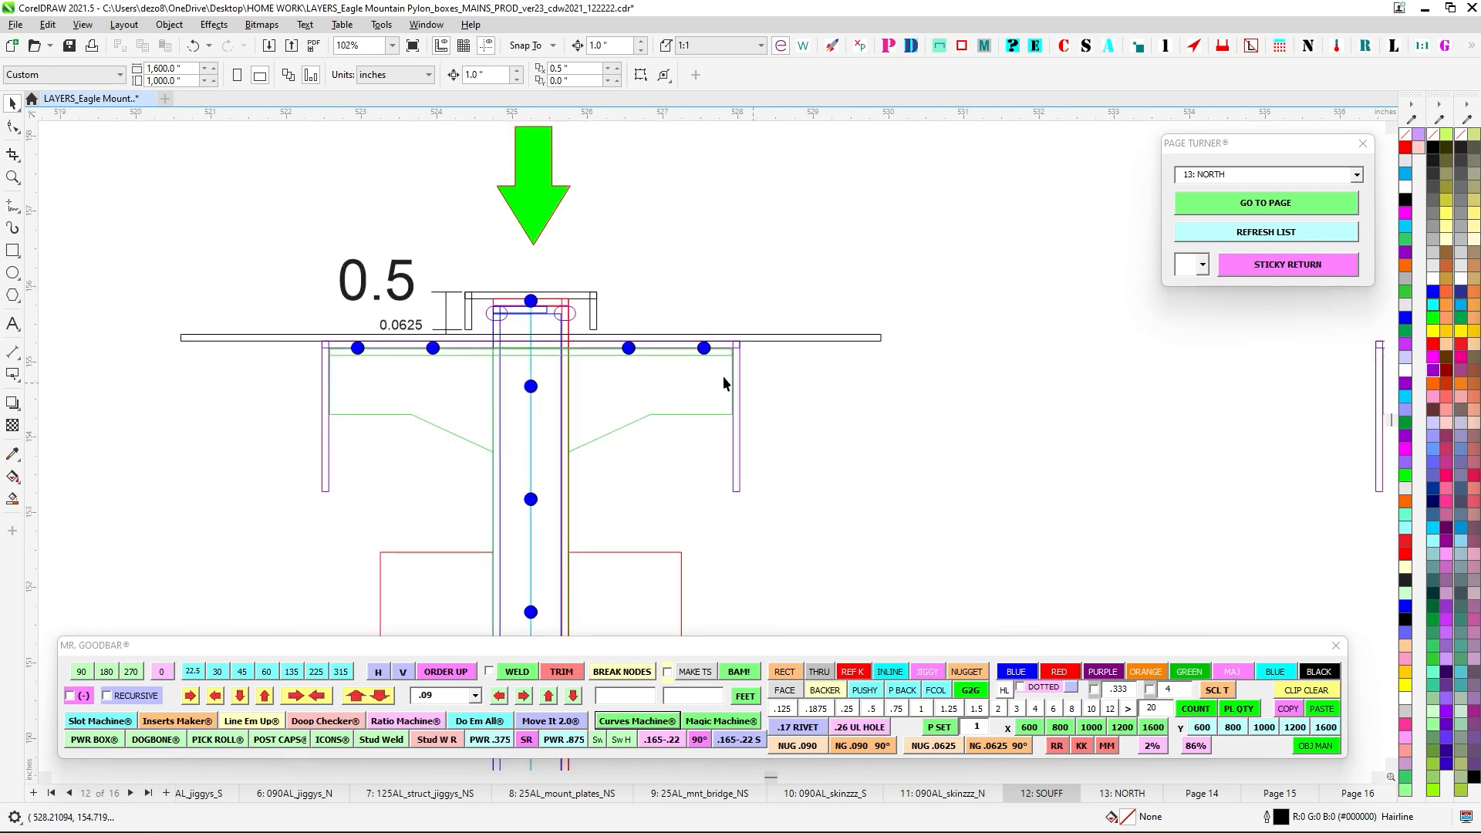
pyautogui.scroll(-7, 439, 283)
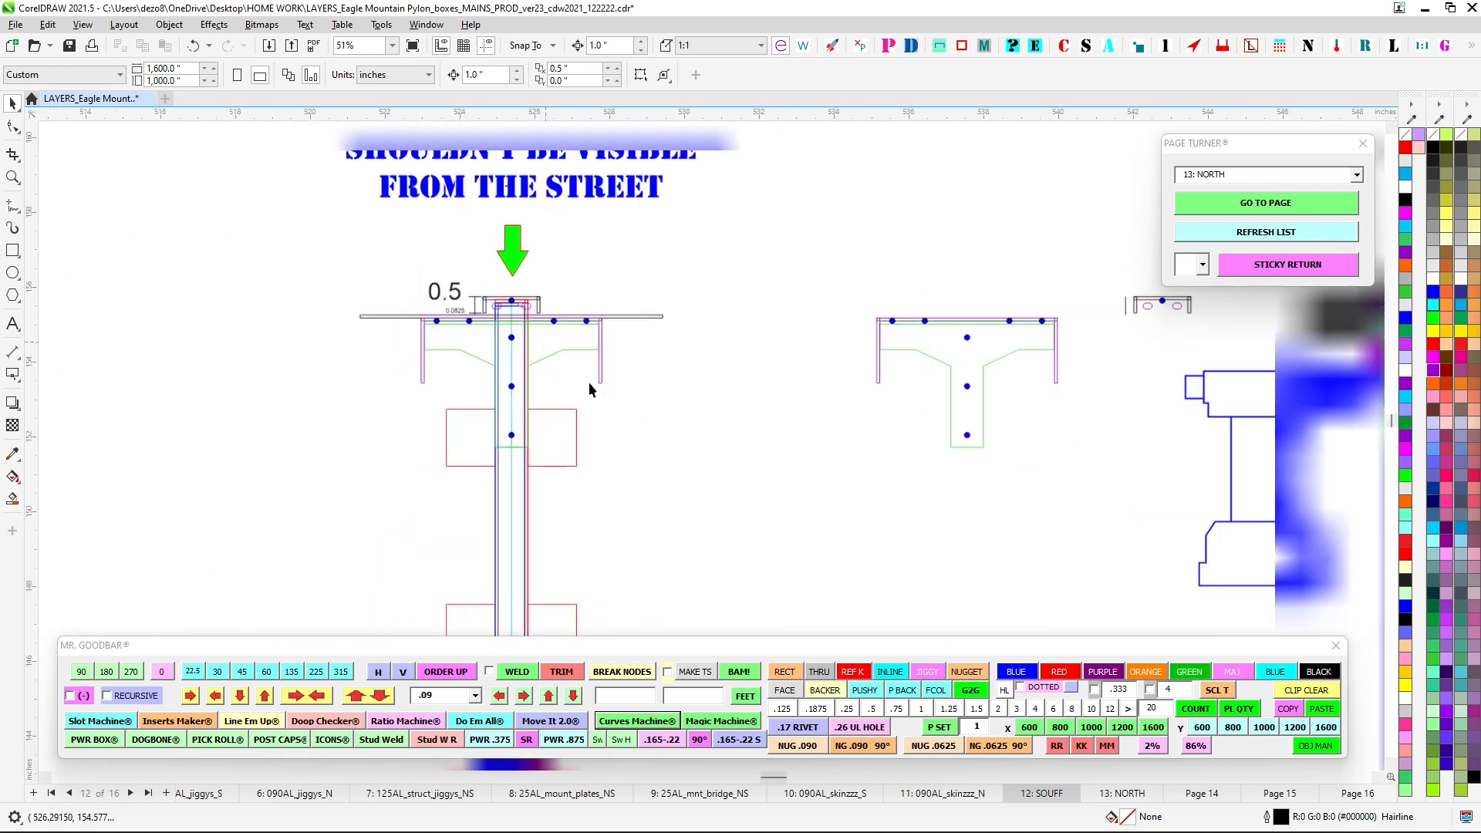
# Compare the T-shaped bracket views with the riveted top corner of the holder's front elevation between the rivet guns.
pyautogui.scroll(4, 506, 338)
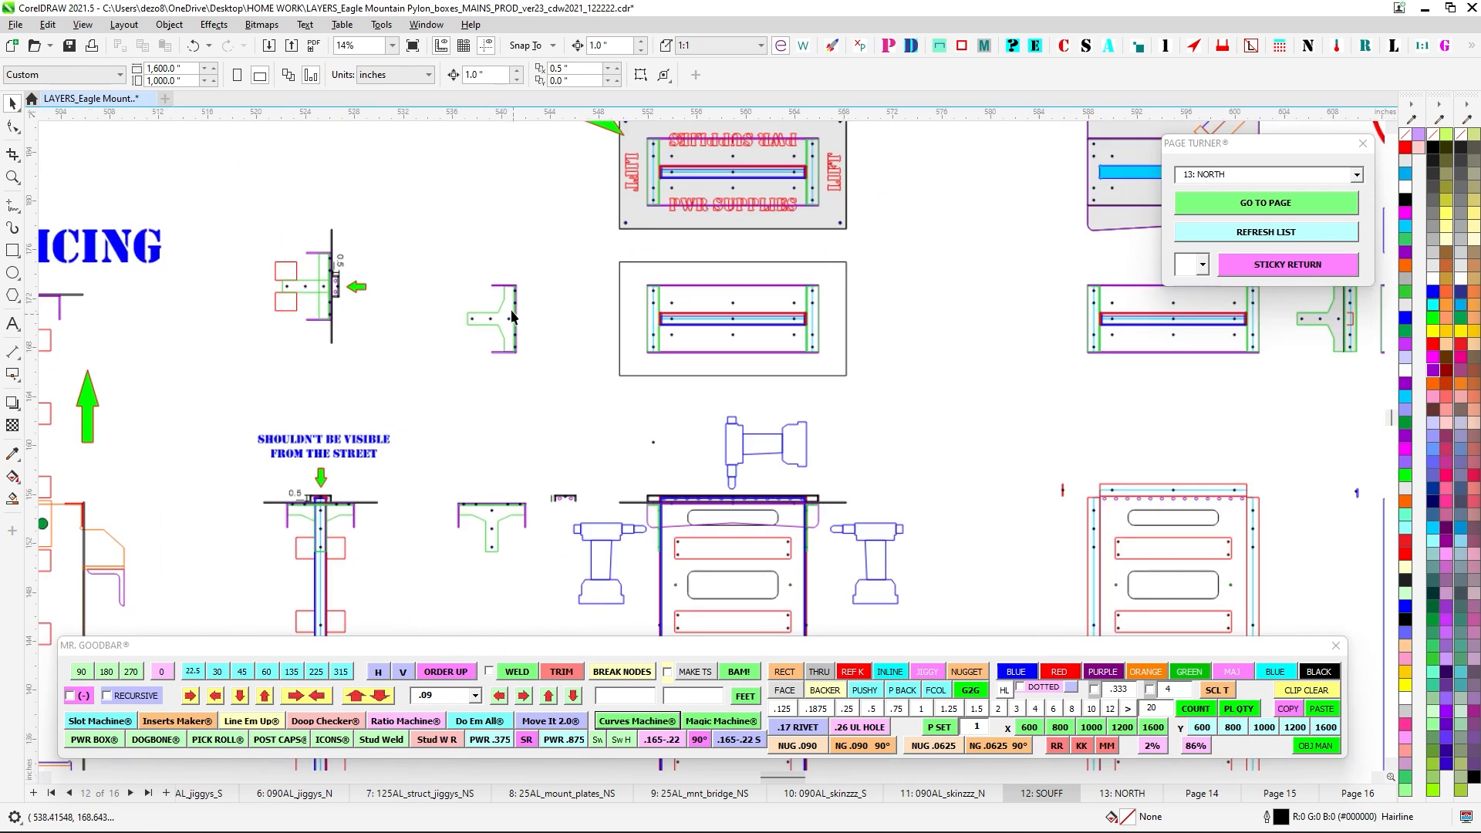
pyautogui.scroll(-3, 506, 338)
pyautogui.moveTo(650, 488); pyautogui.dragTo(694, 435)
pyautogui.scroll(6, 693, 436)
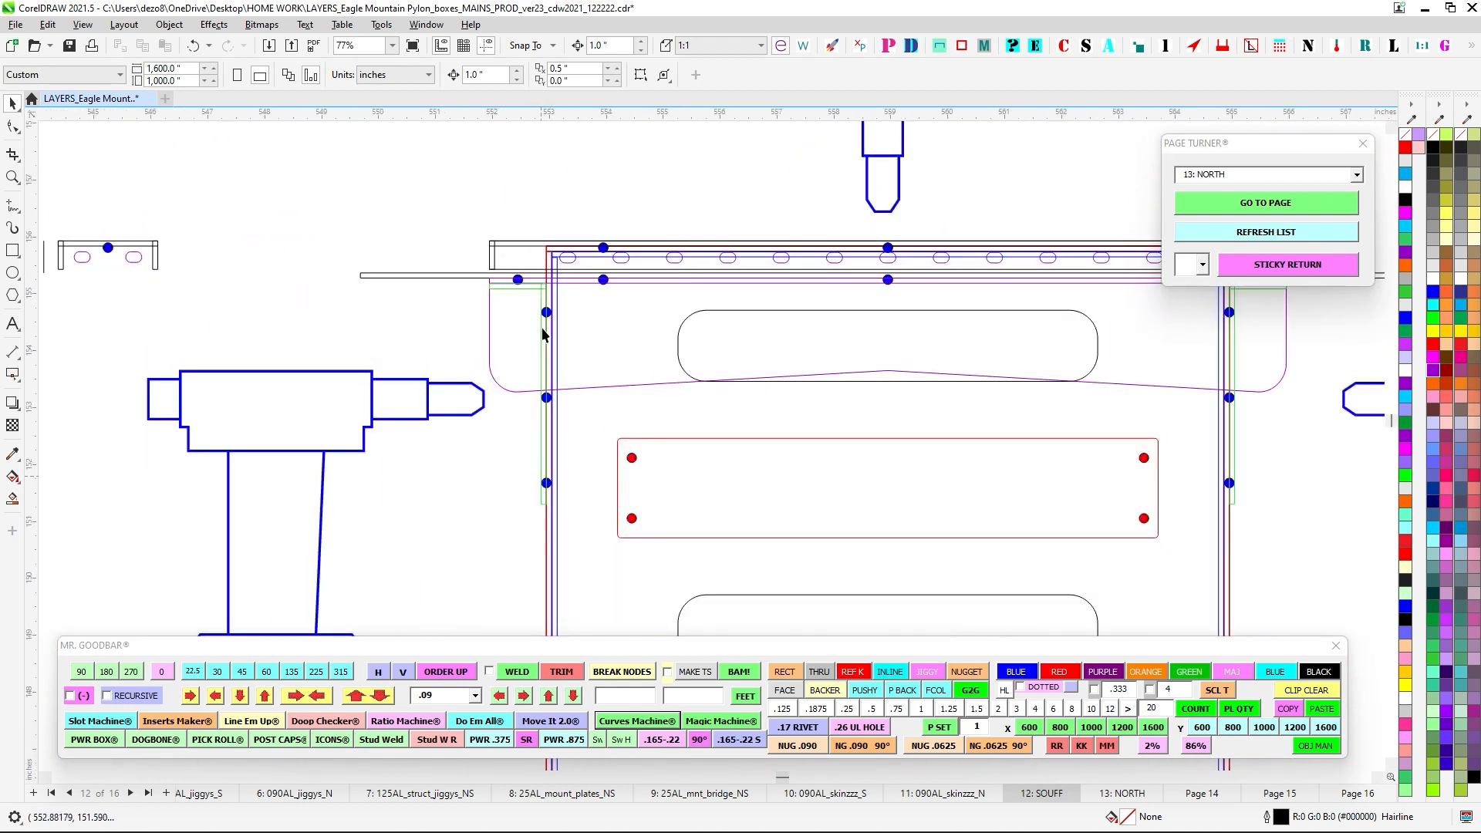
# Compare the riveted top of the holder's front elevation with the T-shaped bracket and the cap detail marked as not visible from the street.
pyautogui.scroll(-1, 456, 287)
pyautogui.scroll(2, 1027, 291)
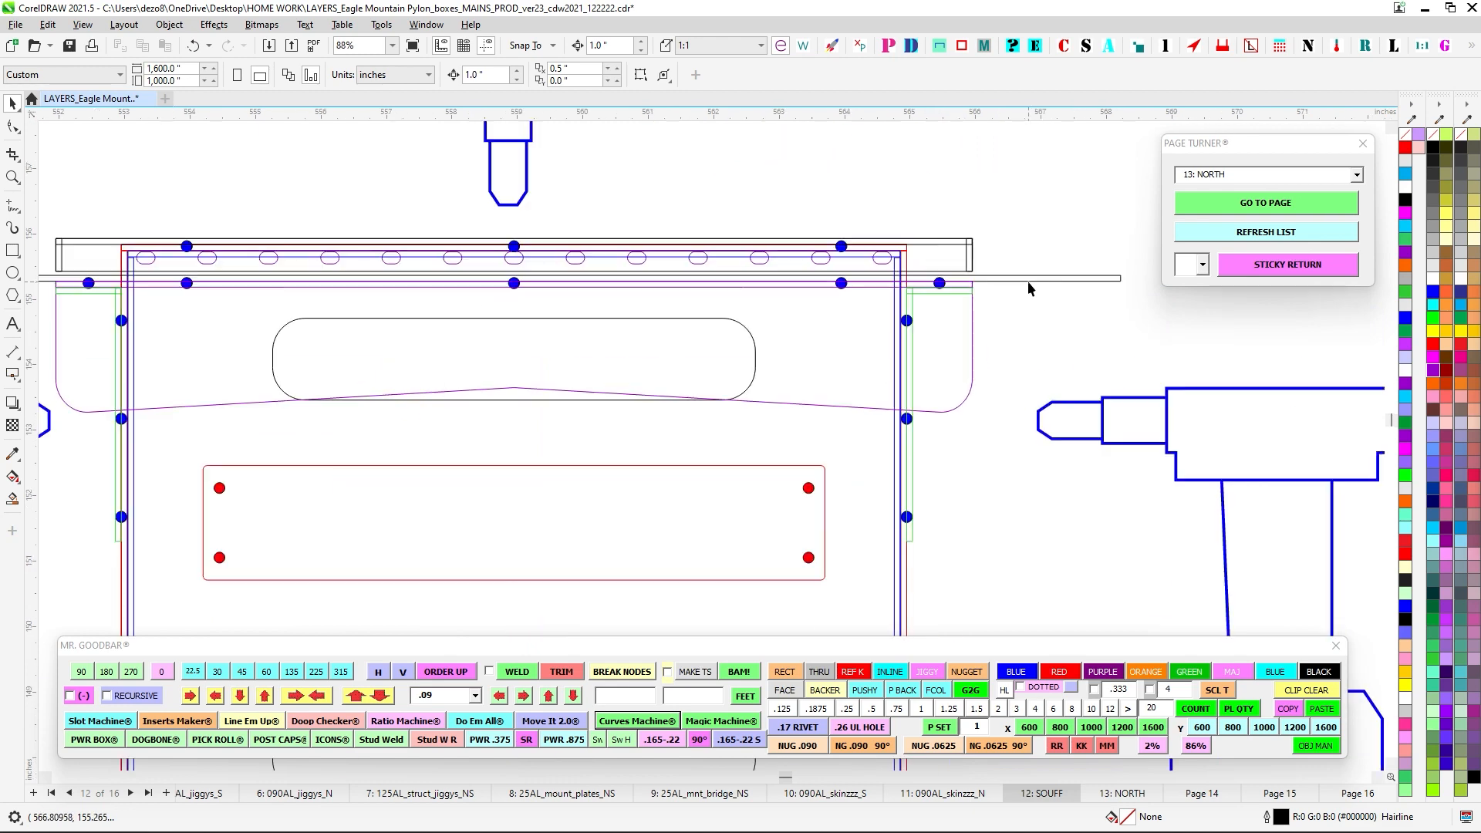
pyautogui.scroll(-2, 987, 282)
pyautogui.scroll(-1, 461, 317)
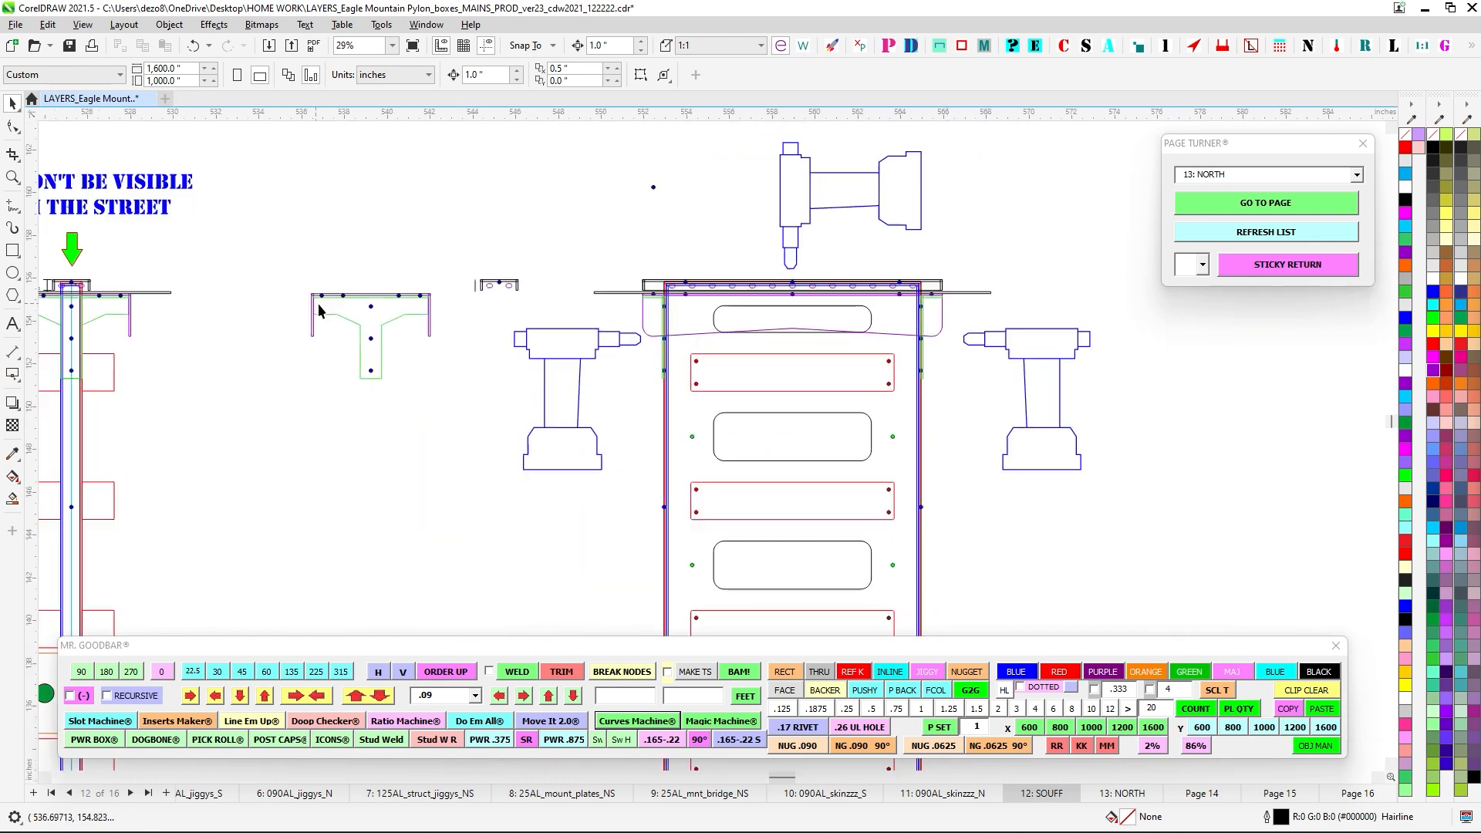
pyautogui.scroll(1, 321, 310)
pyautogui.moveTo(387, 299); pyautogui.dragTo(803, 291)
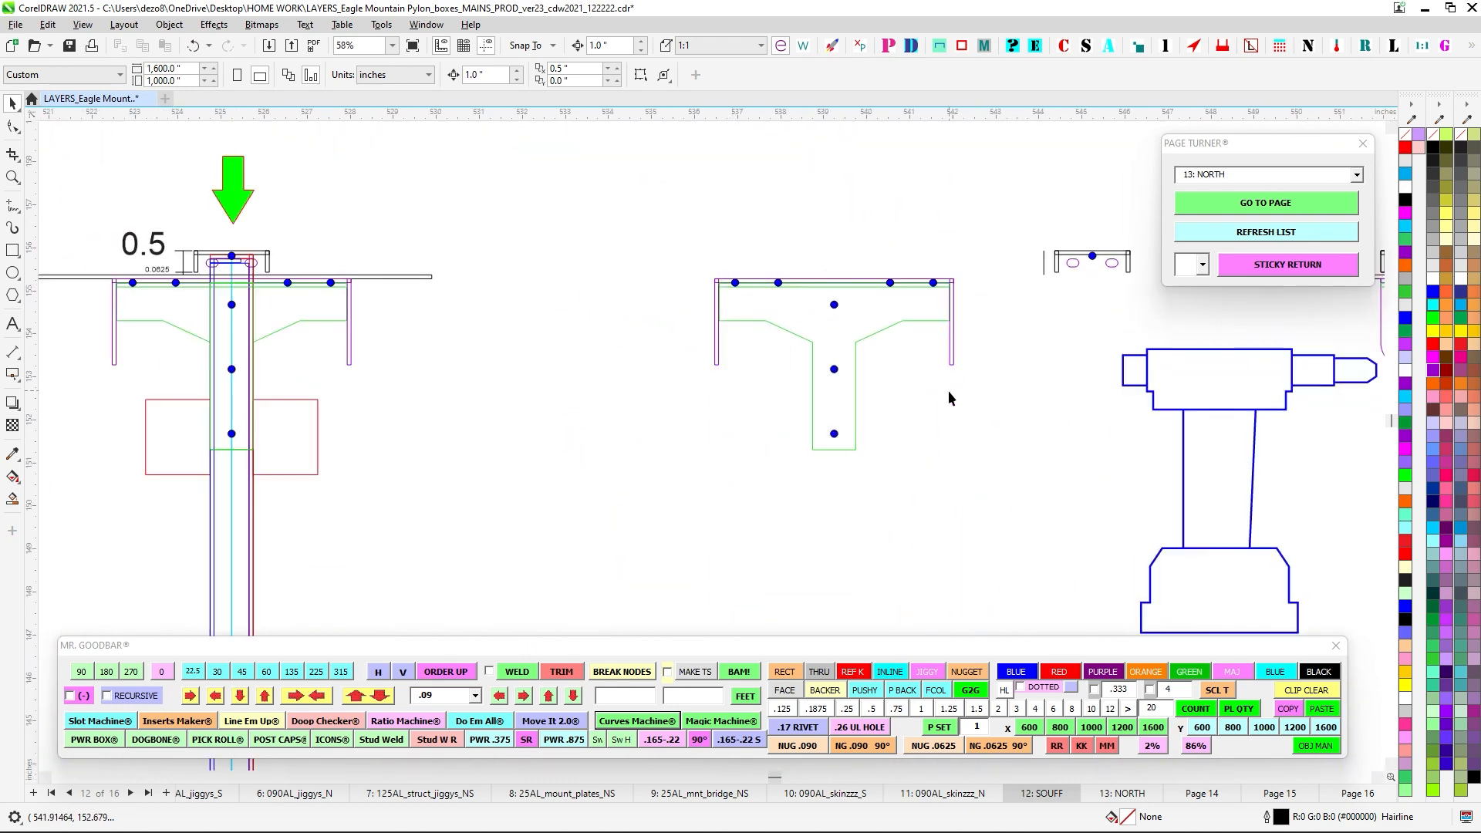
pyautogui.moveTo(374, 300); pyautogui.dragTo(657, 273)
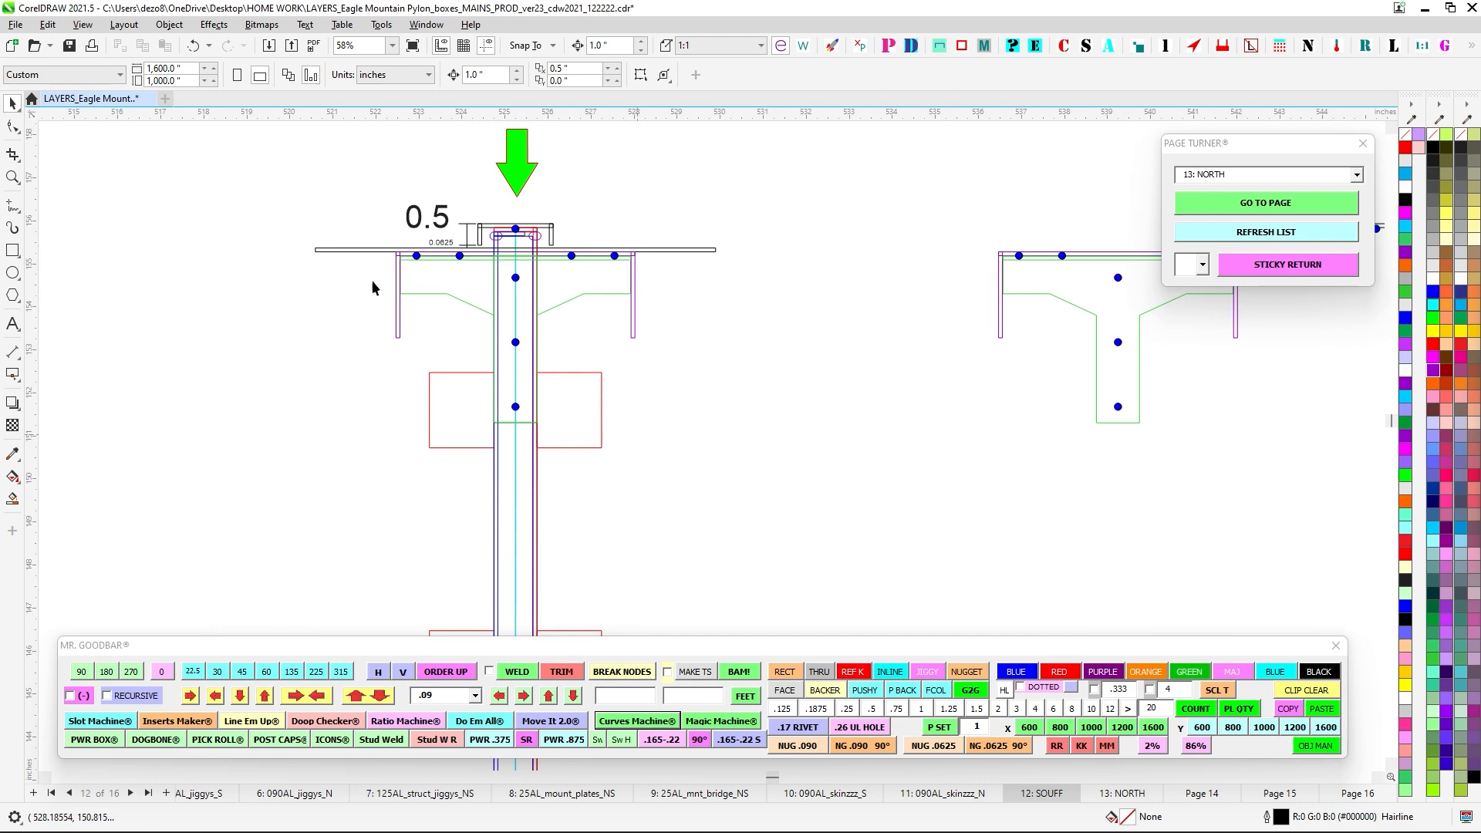
pyautogui.scroll(-1, 479, 253)
pyautogui.scroll(-1, 406, 253)
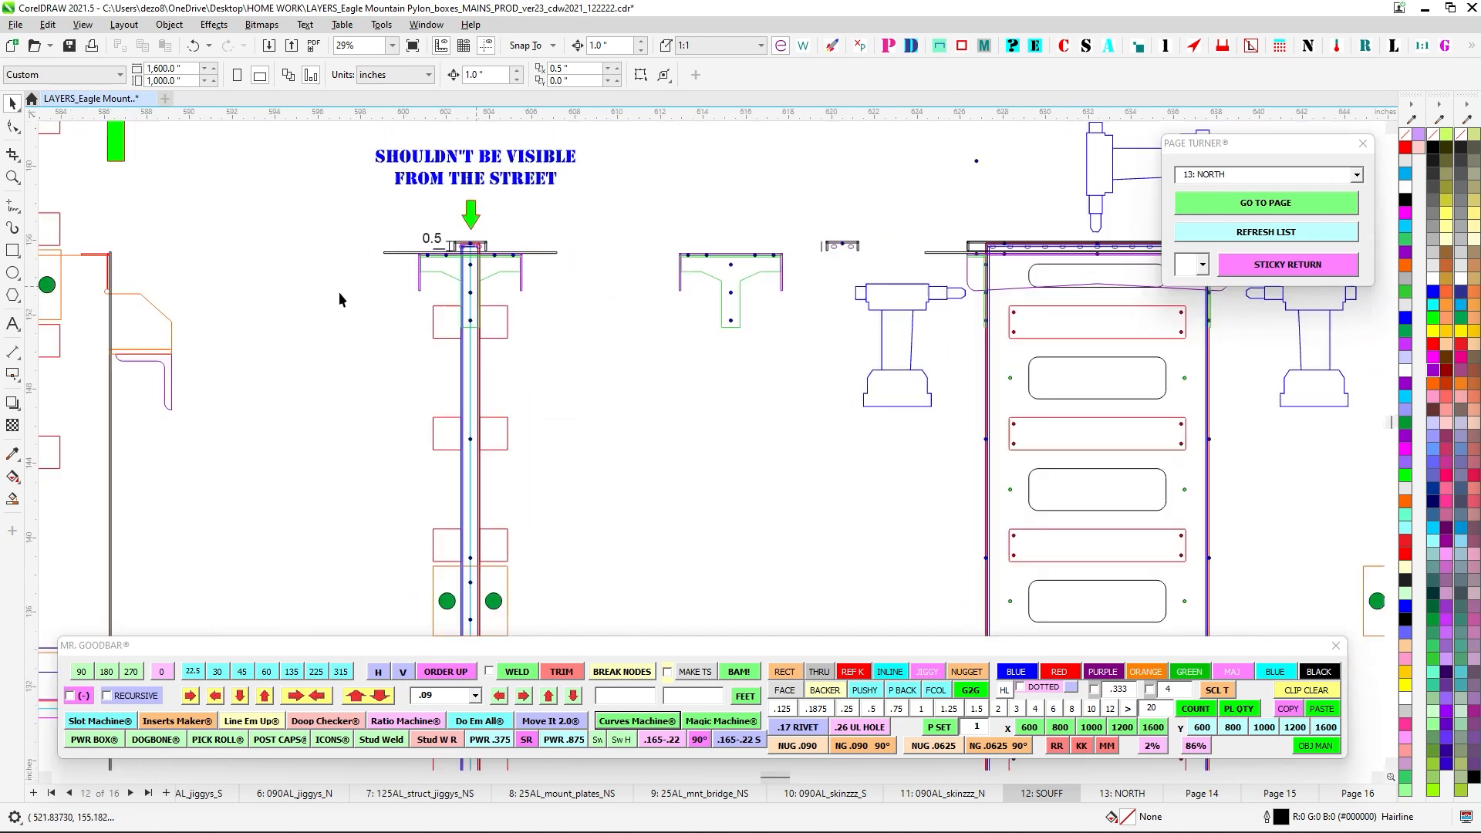
# Locate the HEAT end view and select the thin 9.3 by 0.09 inch lid rectangle across its top.
pyautogui.scroll(-1, 324, 318)
pyautogui.moveTo(324, 318); pyautogui.dragTo(657, 325)
pyautogui.scroll(1, 408, 266)
pyautogui.scroll(2, 481, 271)
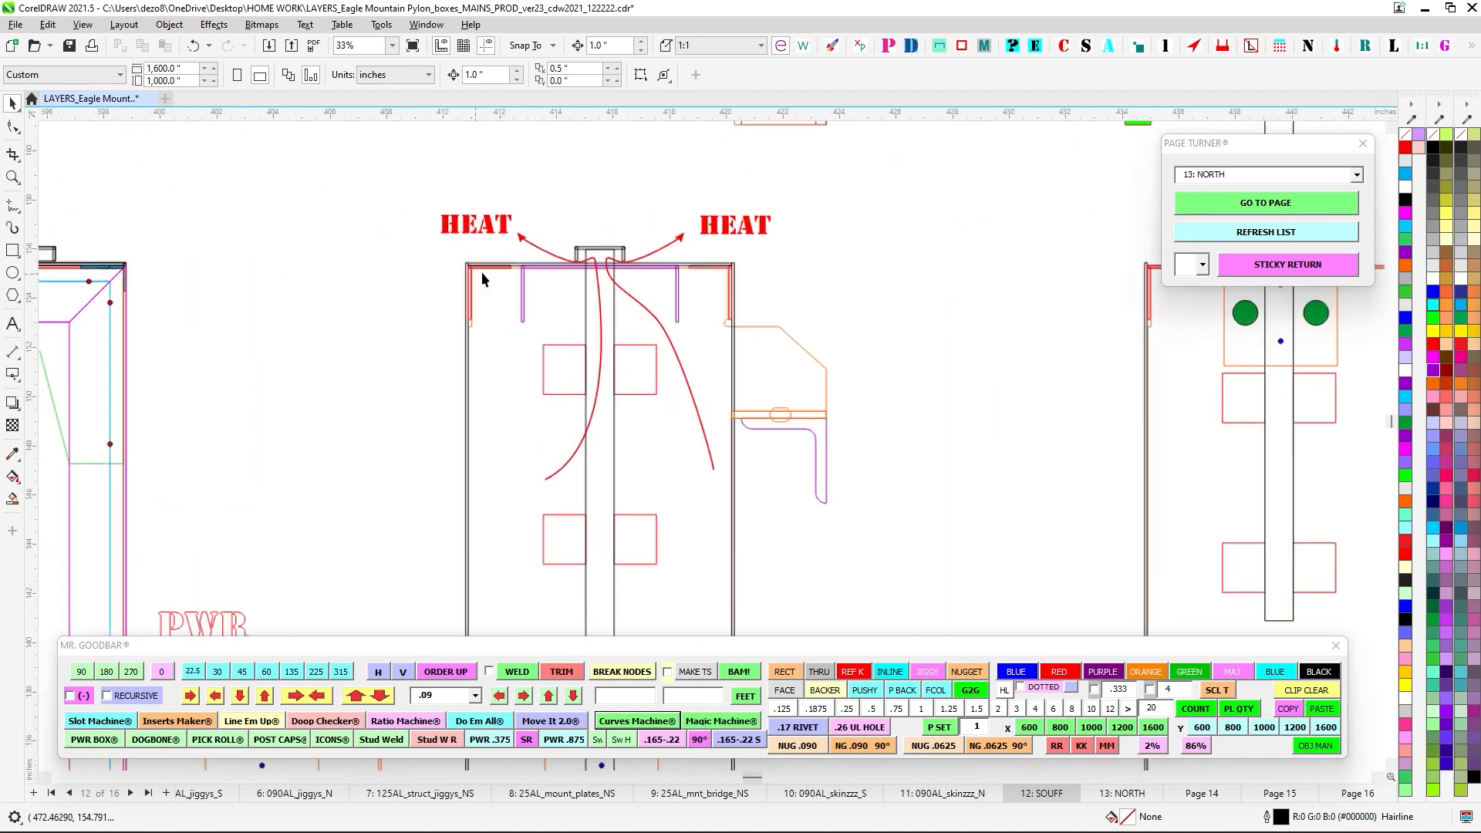
pyautogui.scroll(1, 488, 268)
pyautogui.click(489, 268)
# Find the matching PWR SUPPLIES lid section in the plan view marked REF KISS UP FOR ALL TO SEE.
pyautogui.scroll(-4, 450, 307)
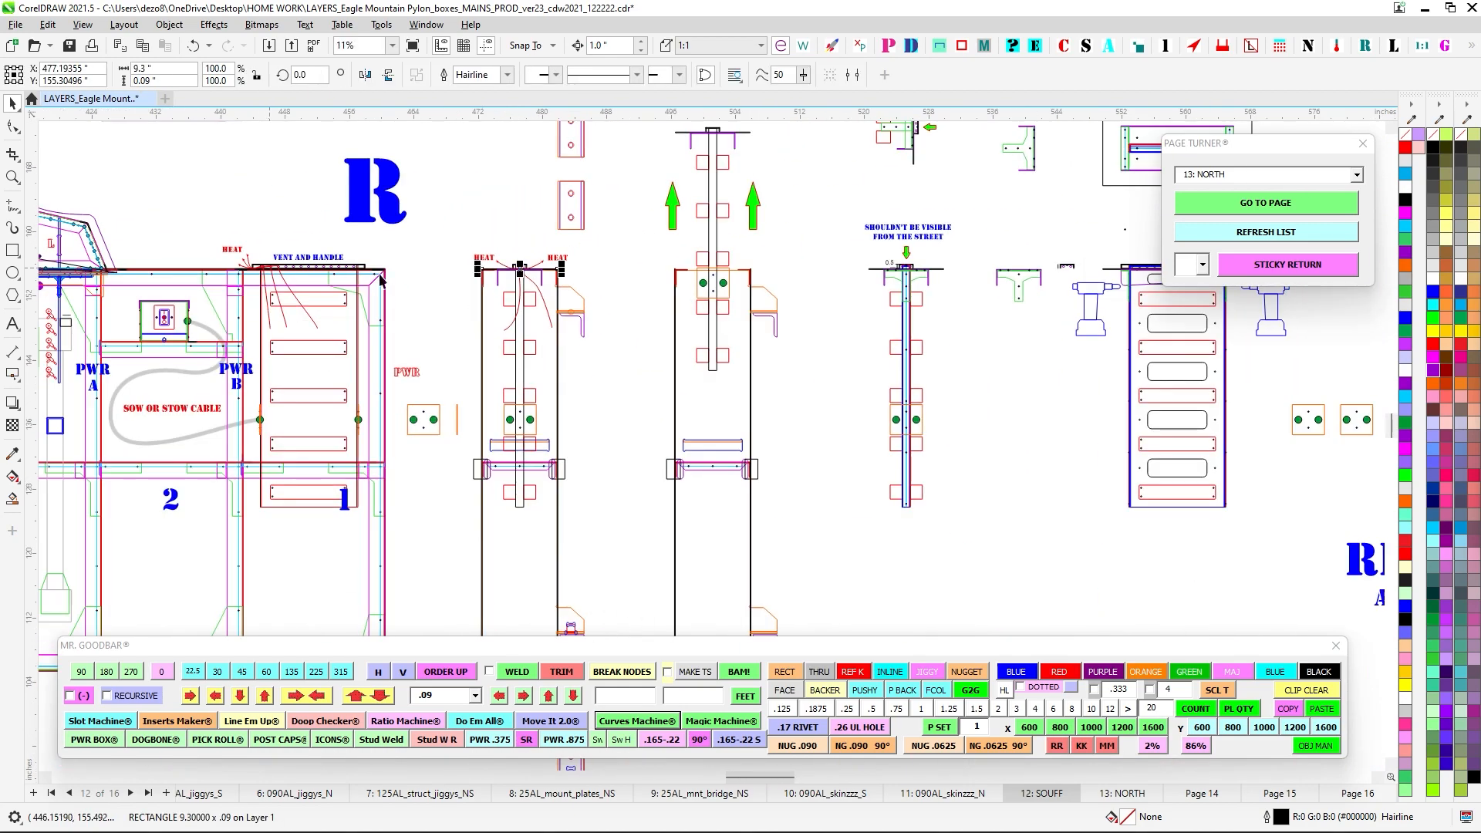
pyautogui.scroll(-1, 450, 307)
pyautogui.moveTo(554, 539); pyautogui.dragTo(739, 181)
pyautogui.scroll(2, 622, 457)
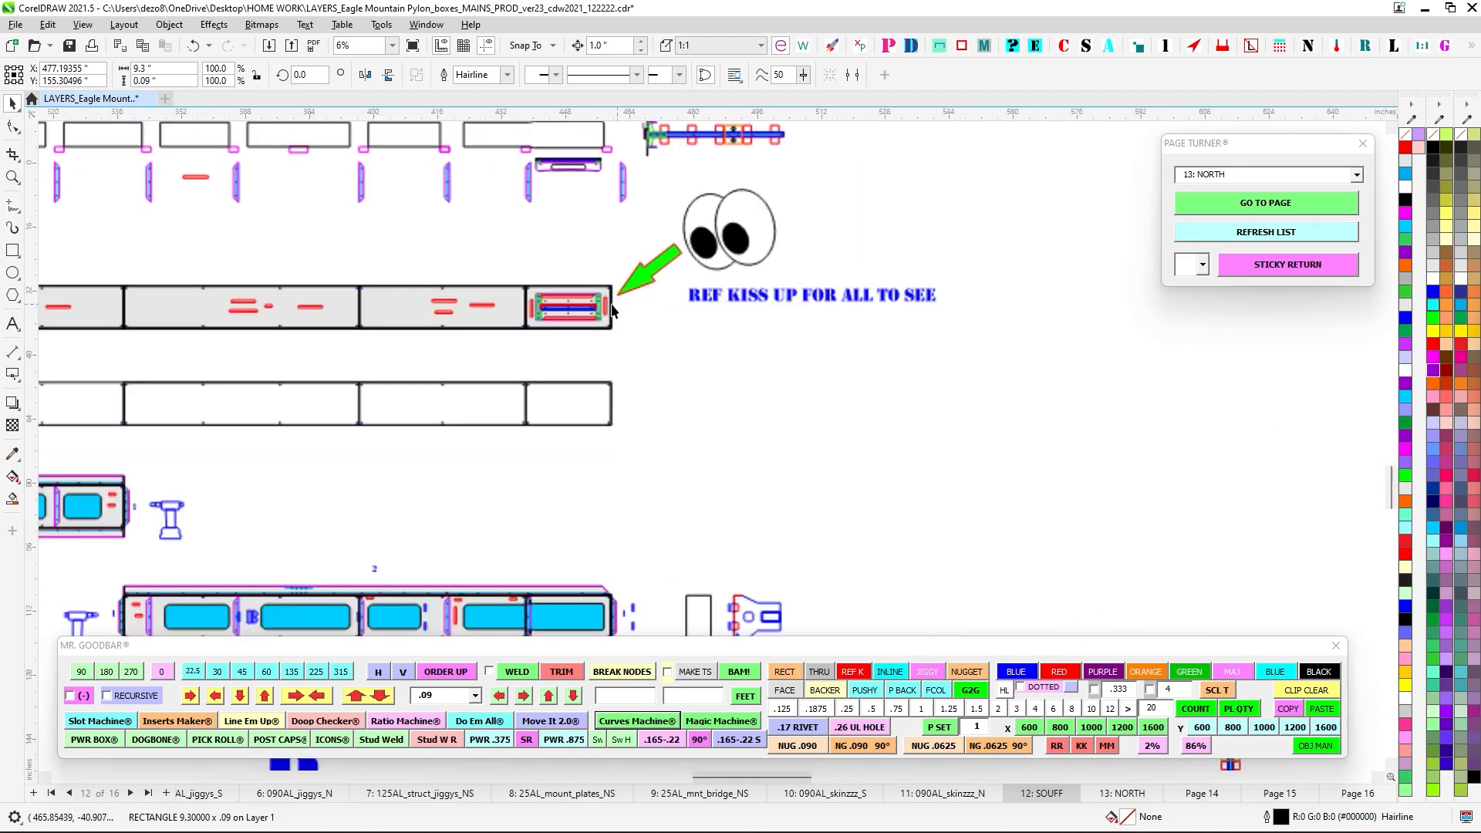
pyautogui.scroll(1, 588, 296)
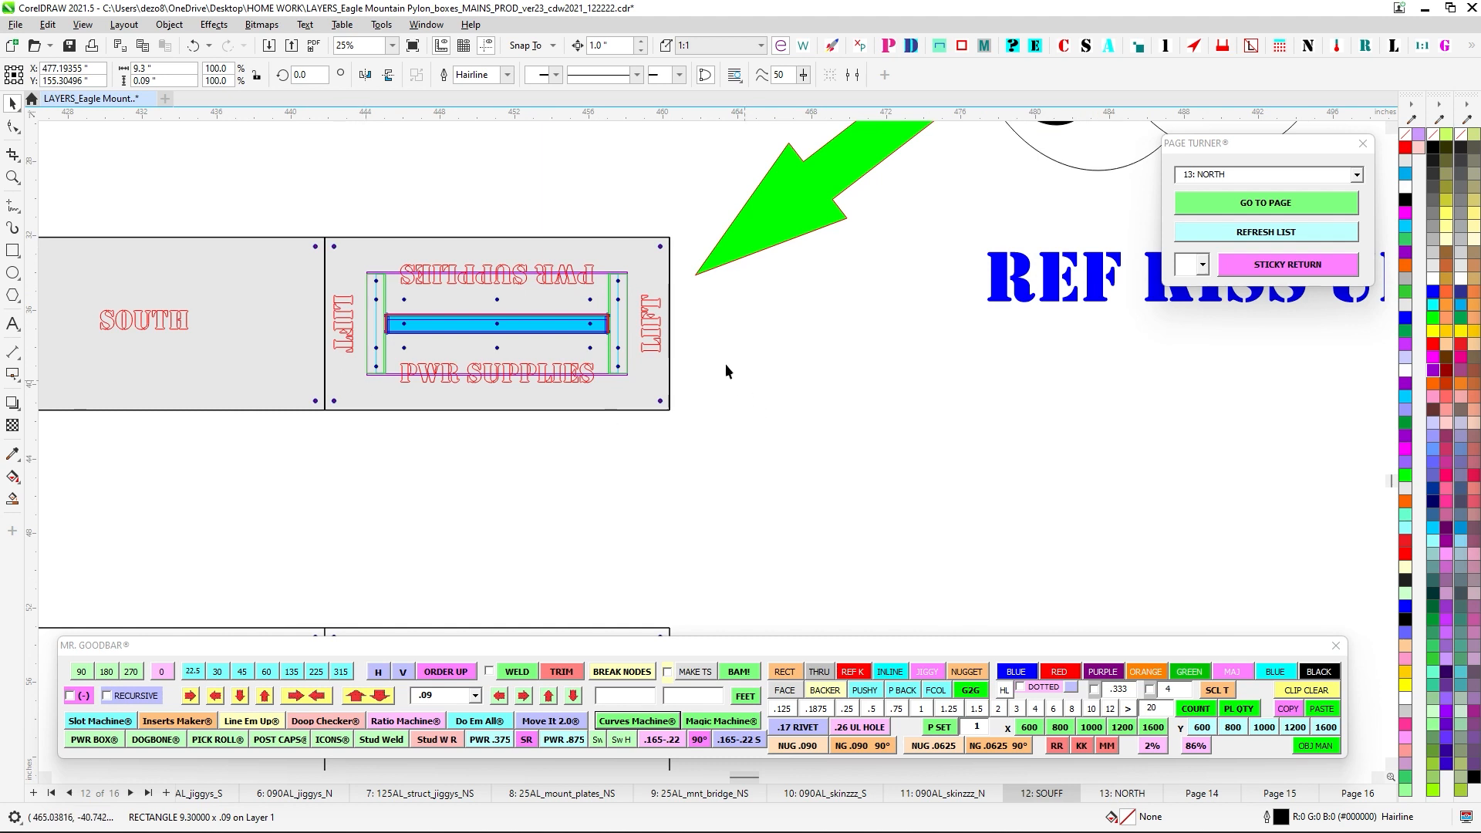
# Select the whole PWR SUPPLIES lid section, move it 4 inches down, and return it to its original position.
pyautogui.moveTo(315, 226); pyautogui.dragTo(725, 446)
pyautogui.scroll(-1, 701, 373)
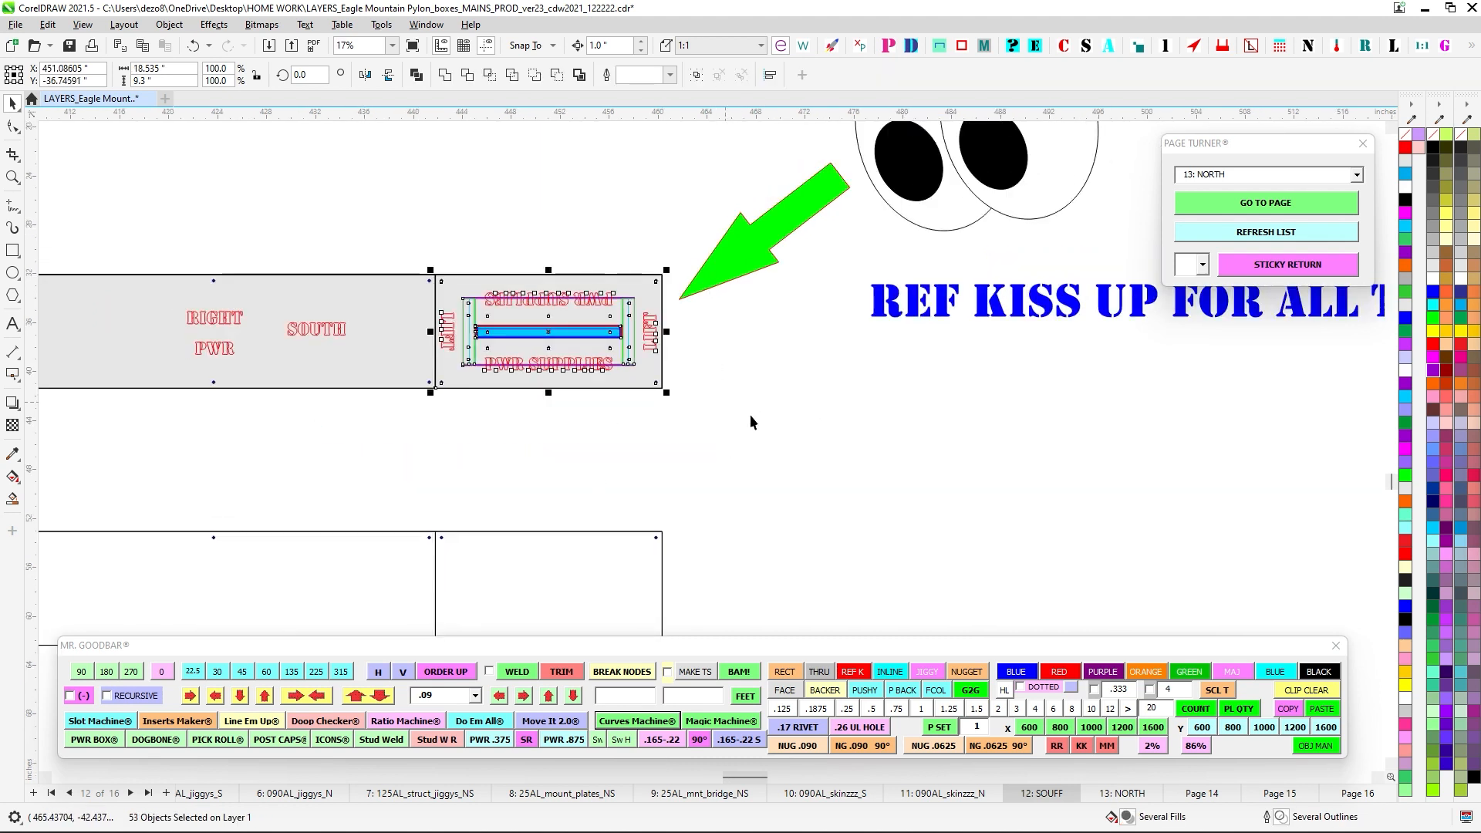
pyautogui.press('Down')
pyautogui.press('Down')
pyautogui.press('Down')
pyautogui.press('Down')
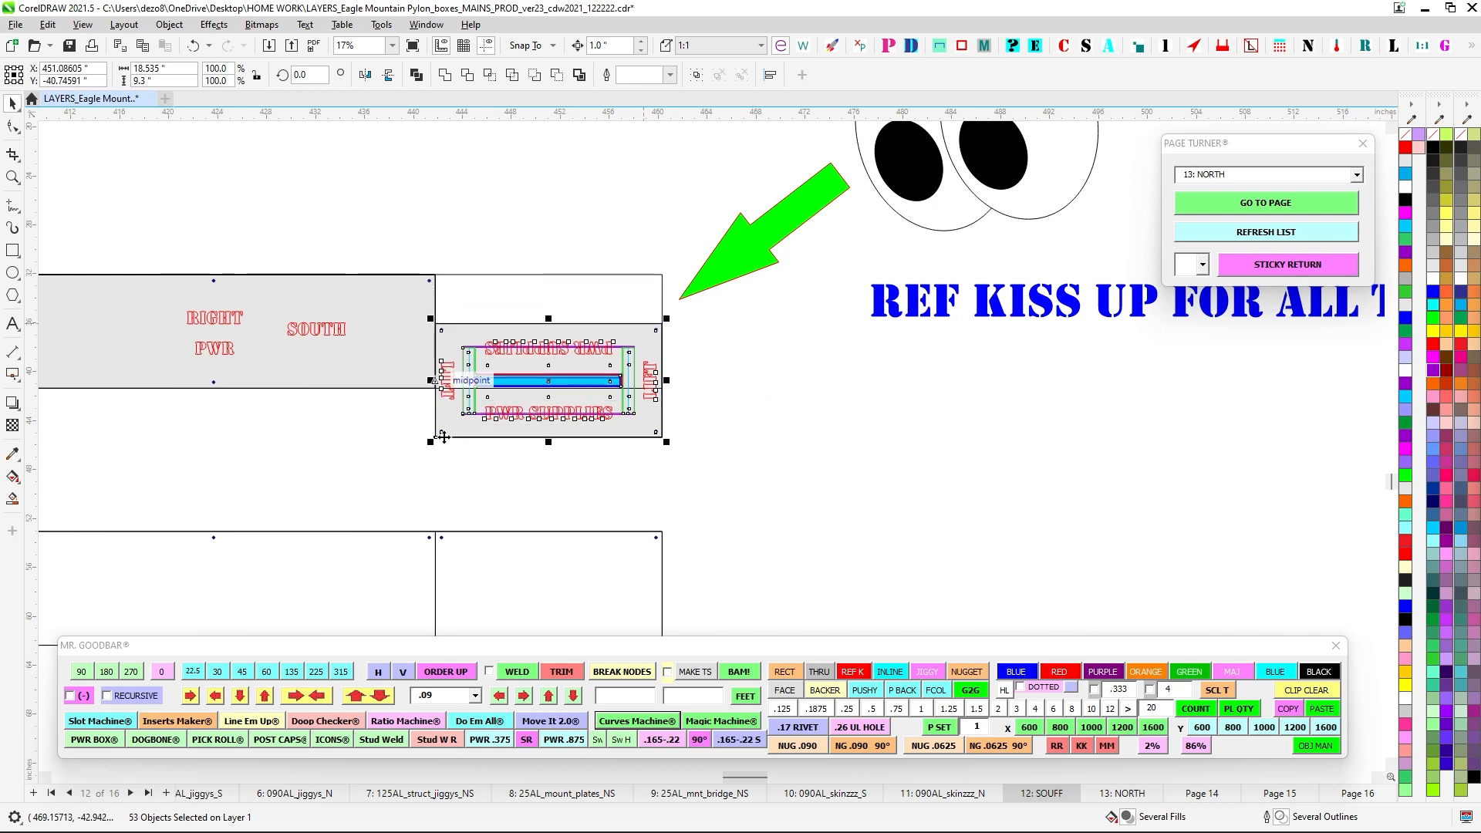
pyautogui.press('Up')
pyautogui.press('Up')
pyautogui.press('Up')
pyautogui.press('Up')
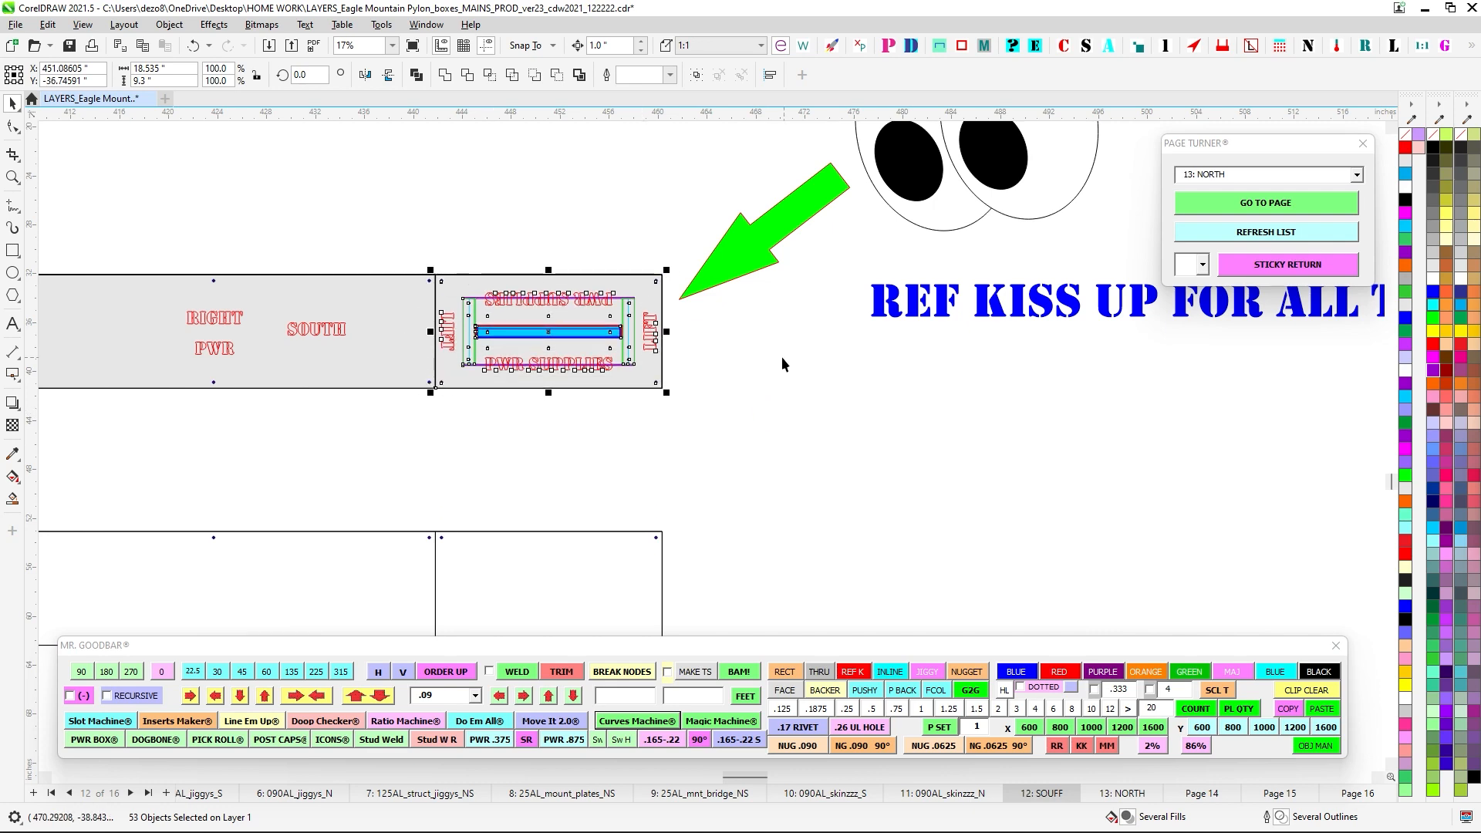
# Deselect the PWR SUPPLIES lid section and return to the bay 1 holder elevation labelled VENT AND HANDLE.
pyautogui.scroll(1, 566, 249)
pyautogui.scroll(-2, 617, 228)
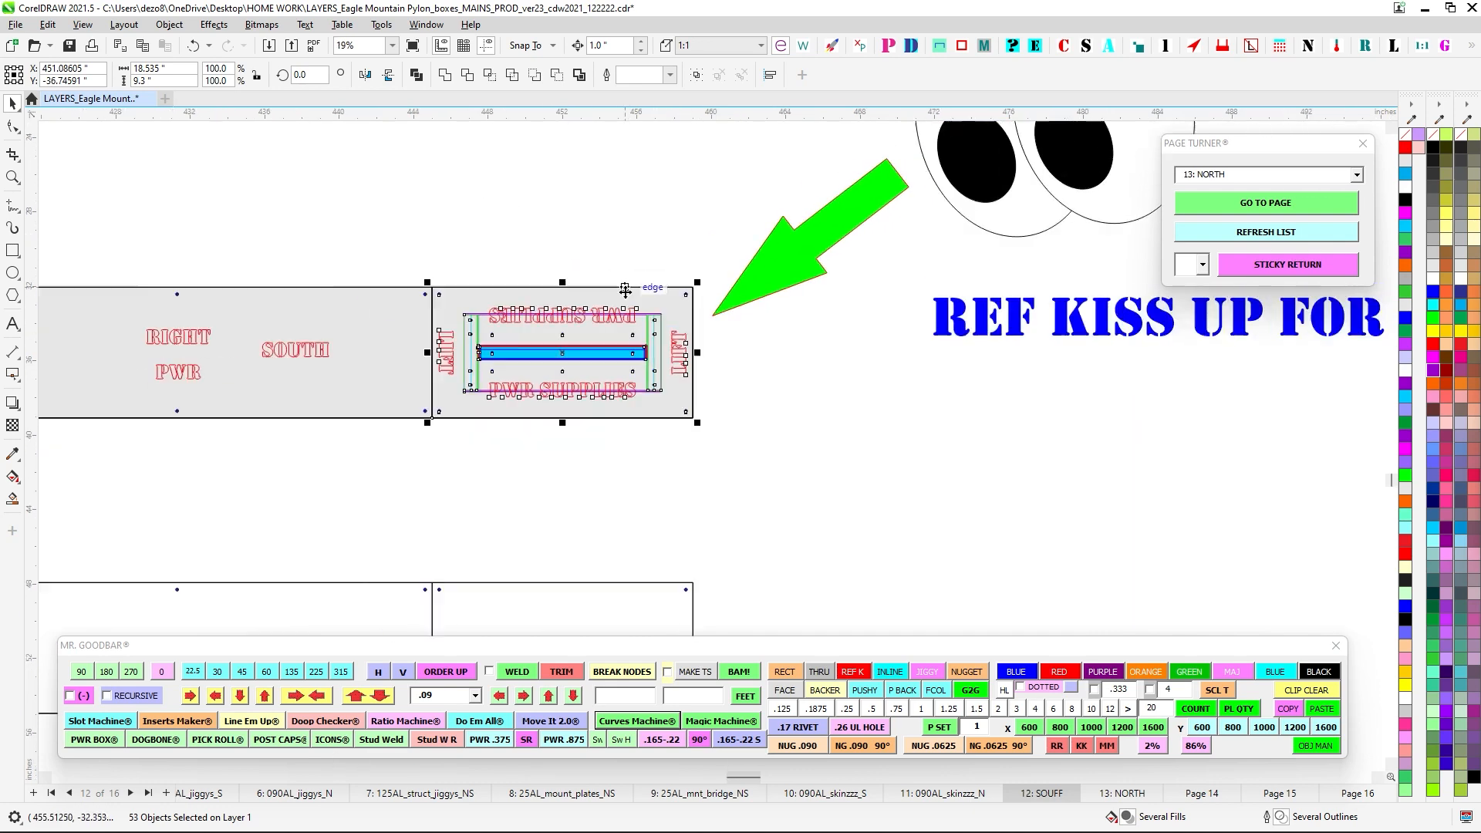
pyautogui.click(618, 224)
pyautogui.scroll(-3, 618, 223)
pyautogui.moveTo(617, 222); pyautogui.dragTo(557, 482)
pyautogui.scroll(-3, 558, 483)
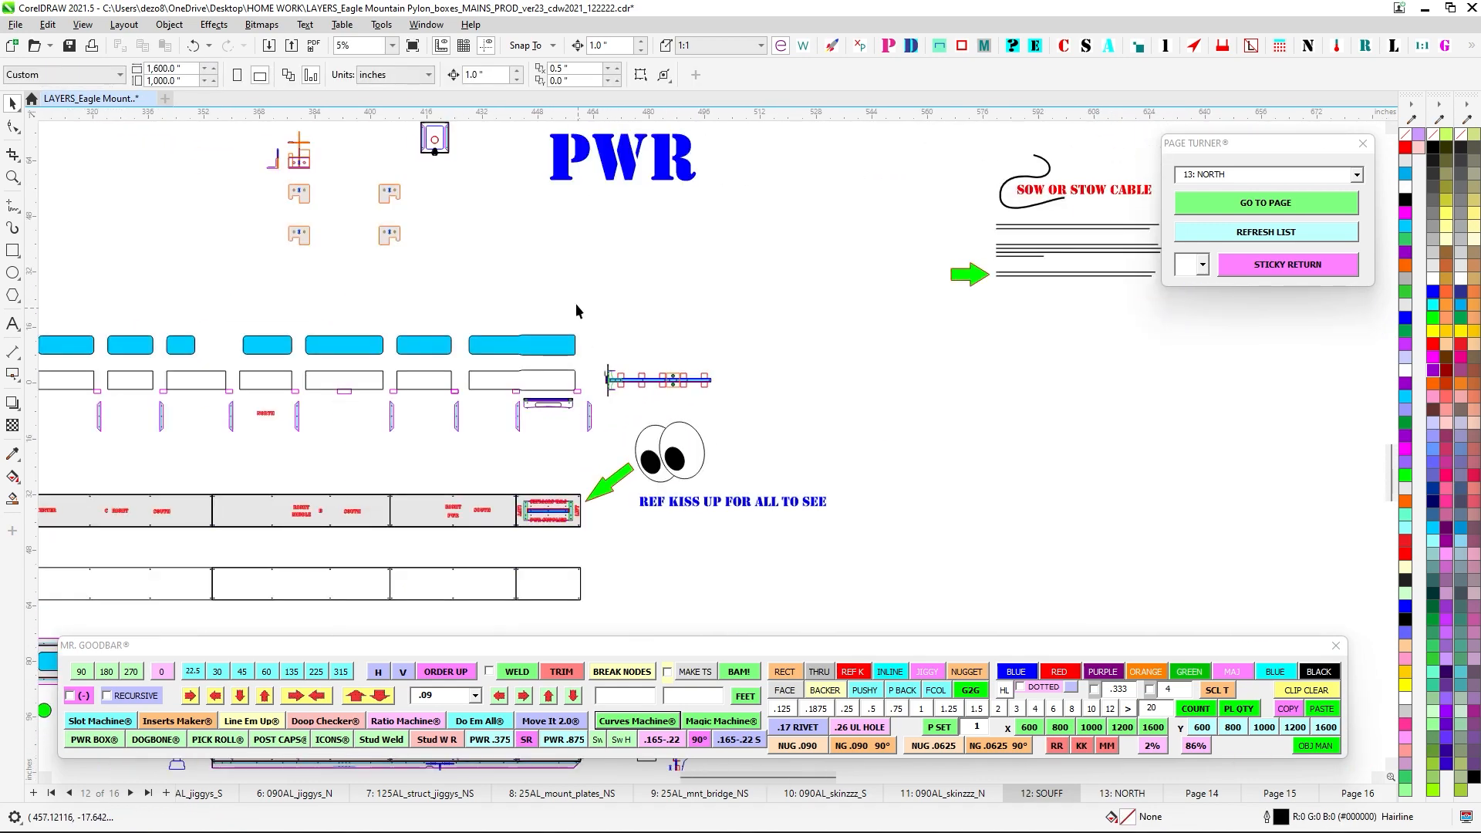
pyautogui.moveTo(576, 303); pyautogui.dragTo(589, 481)
pyautogui.scroll(3, 567, 235)
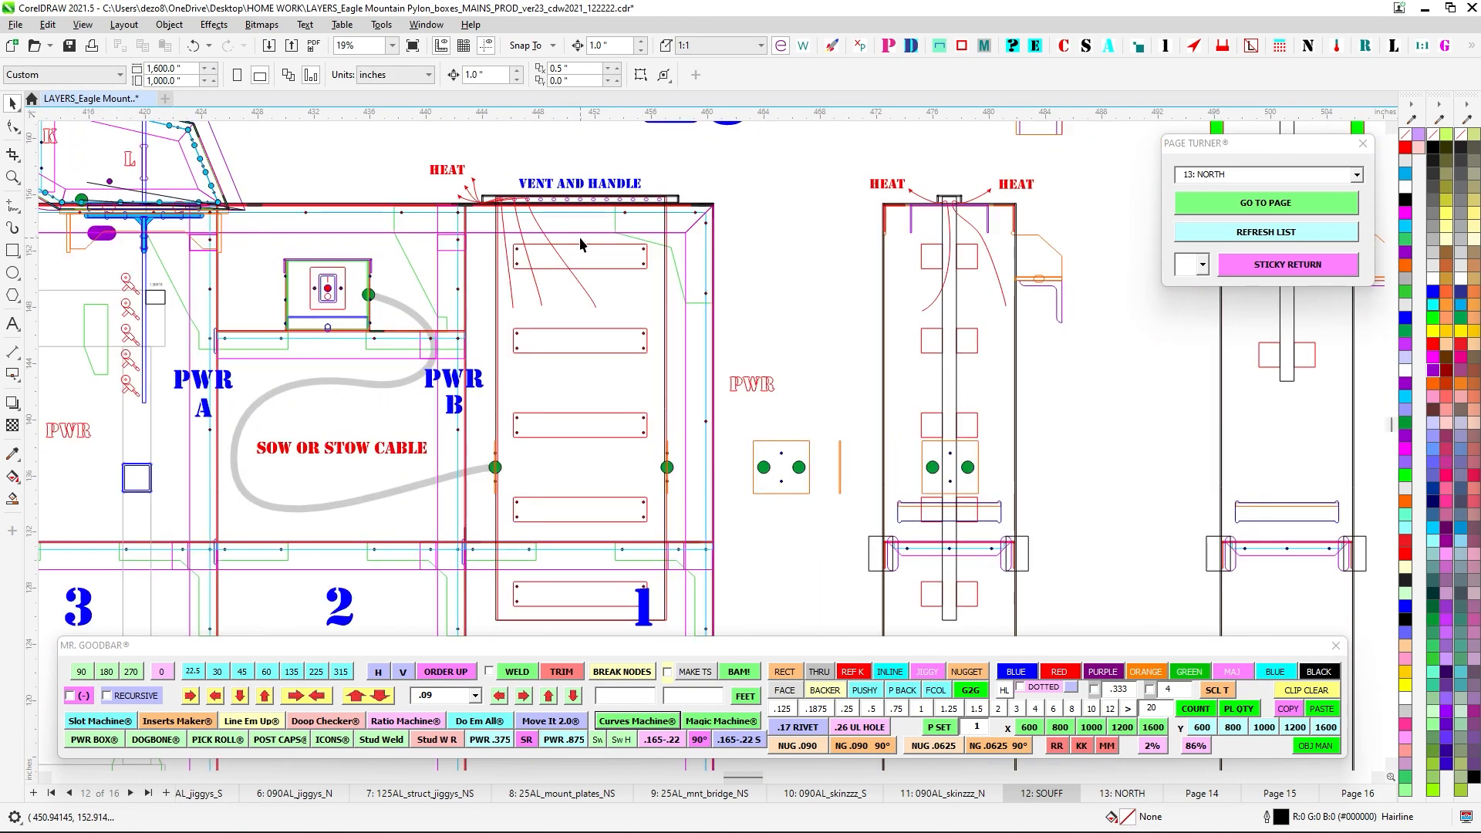
# Follow the row of holder views to the flat patterns under the RIVET LID ON LAST note.
pyautogui.scroll(-1, 580, 241)
pyautogui.moveTo(716, 319); pyautogui.dragTo(625, 324)
pyautogui.moveTo(827, 349); pyautogui.dragTo(545, 394)
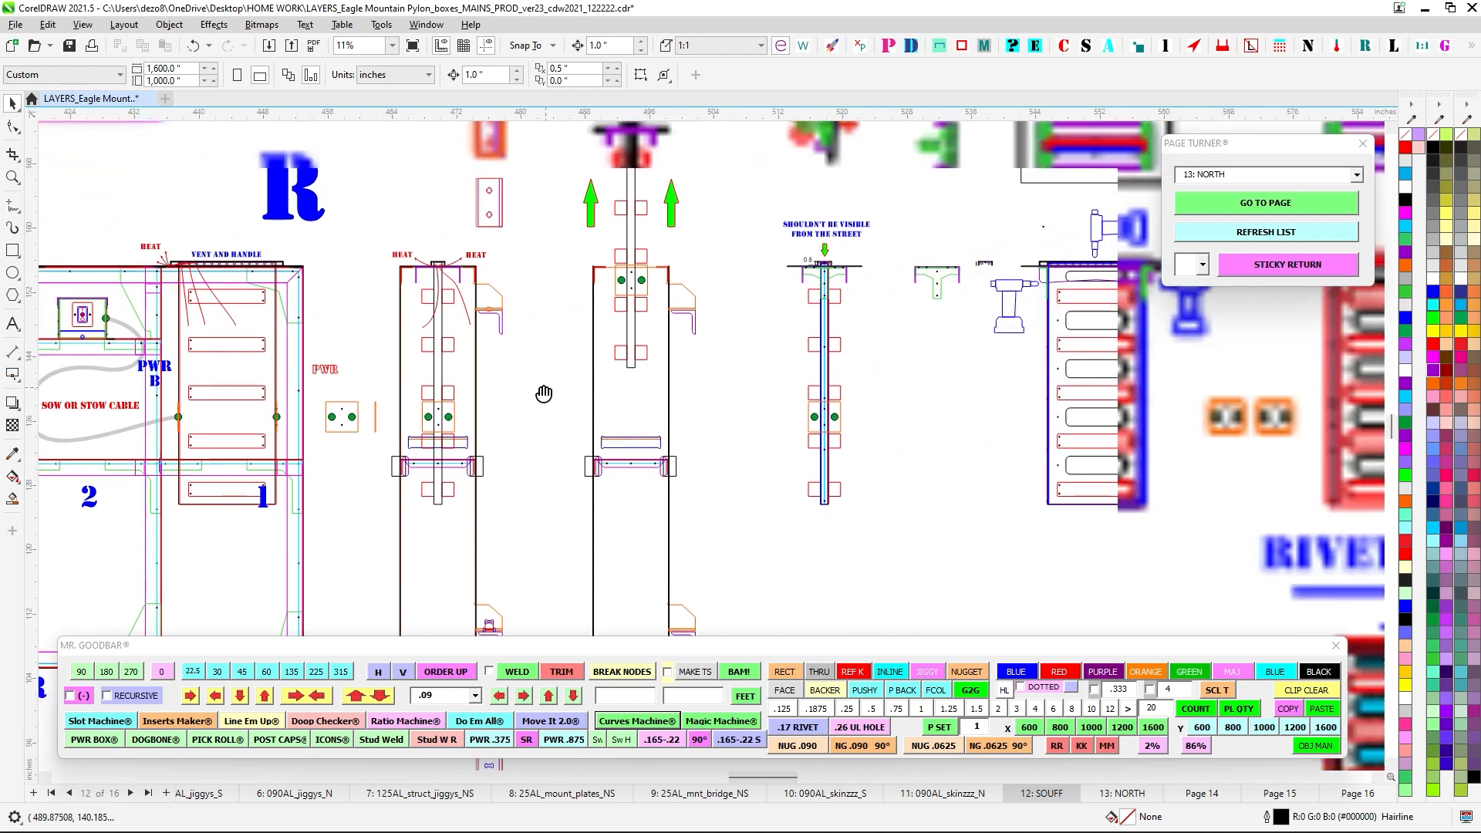
pyautogui.moveTo(925, 351); pyautogui.dragTo(745, 371)
pyautogui.moveTo(990, 319)
pyautogui.mouseDown()
pyautogui.moveTo(756, 362)
pyautogui.moveTo(753, 406)
pyautogui.moveTo(638, 205)
pyautogui.mouseUp()
pyautogui.scroll(-1, 826, 390)
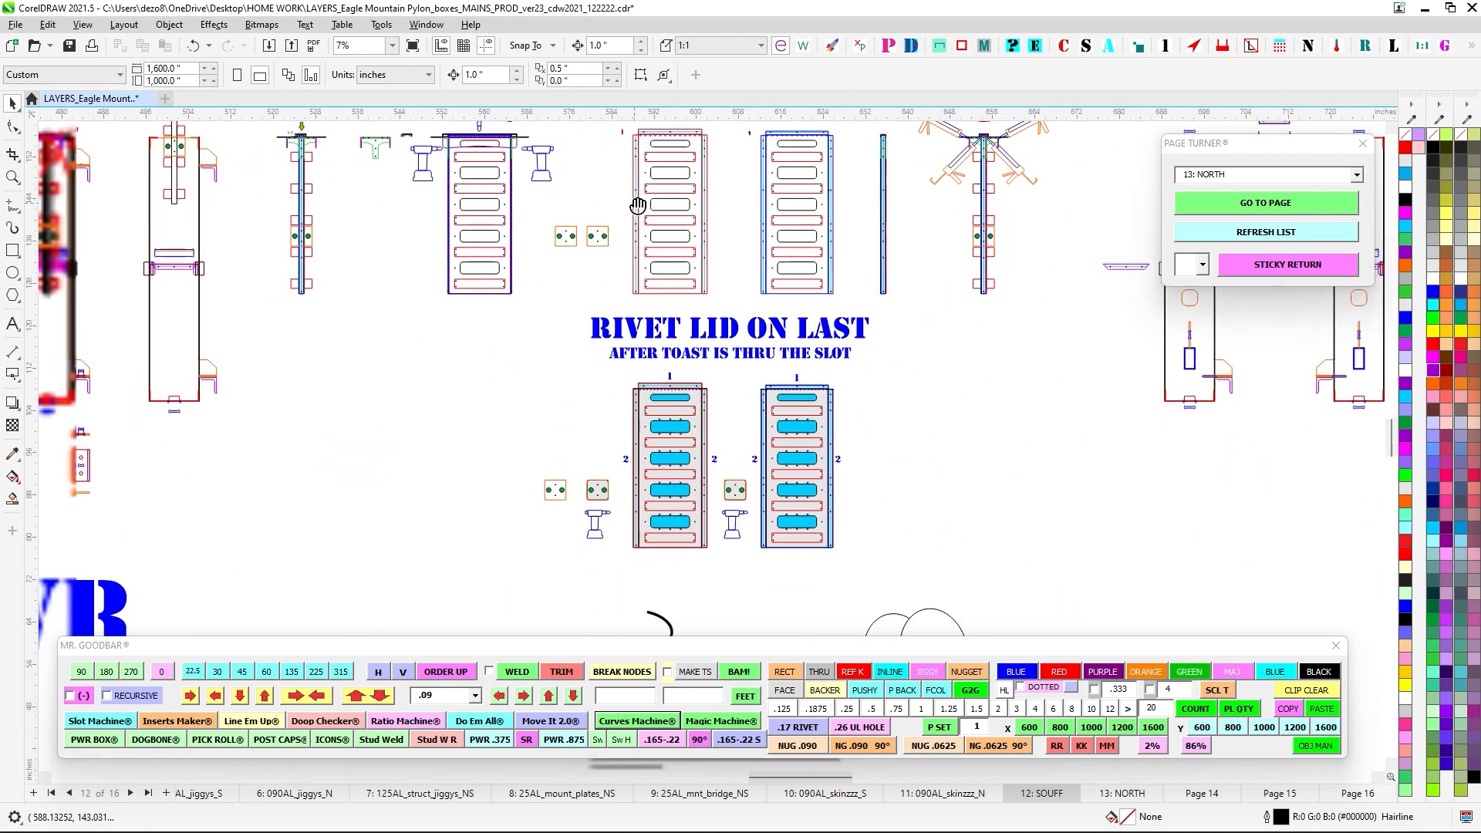
pyautogui.scroll(2, 684, 420)
pyautogui.scroll(-2, 667, 501)
pyautogui.scroll(1, 655, 370)
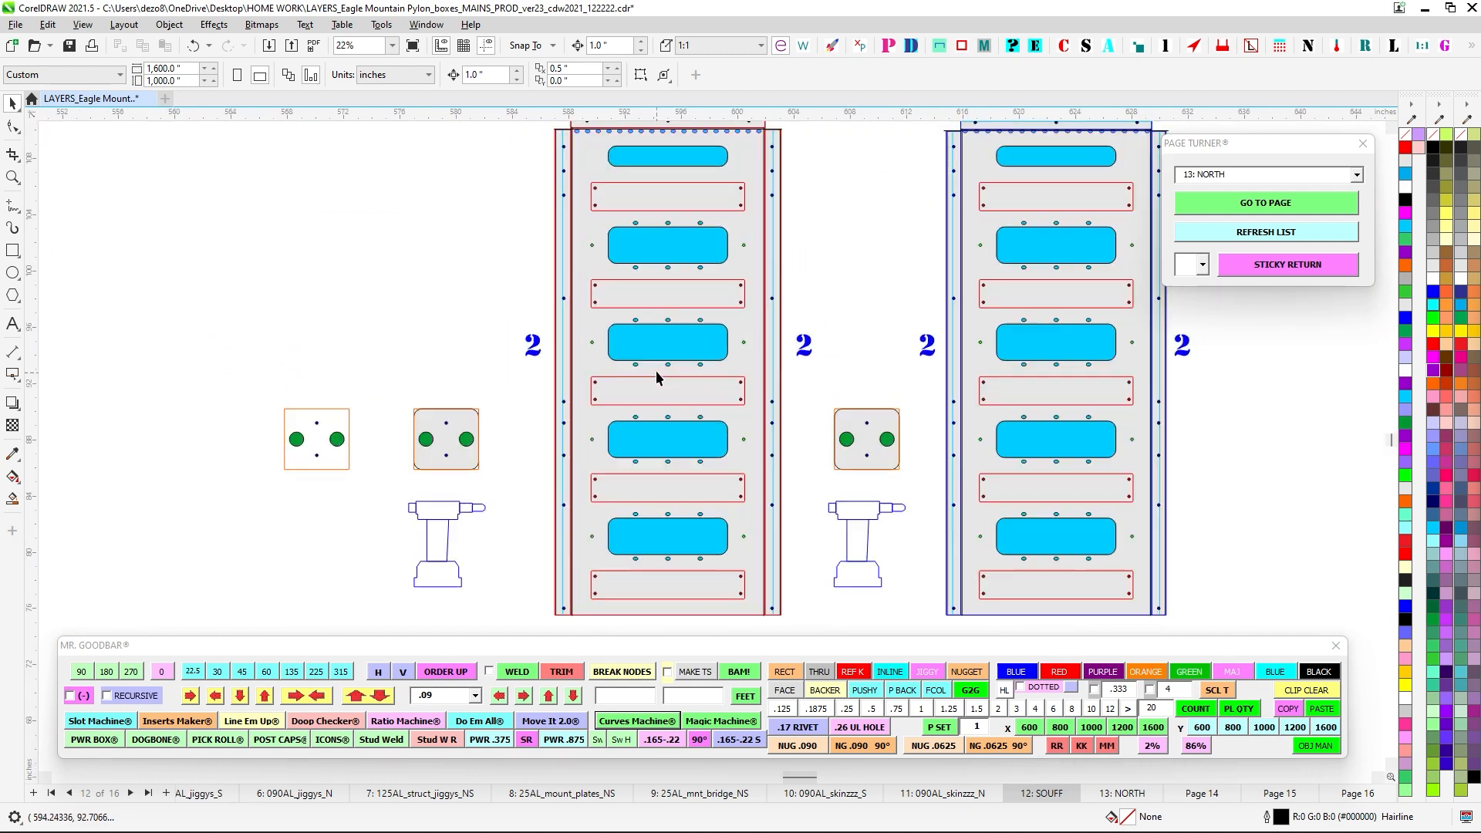
# Compare the top flanges, vent slots, cutouts and side flanges of the two holder flat patterns.
pyautogui.moveTo(658, 287); pyautogui.dragTo(646, 482)
pyautogui.scroll(2, 637, 378)
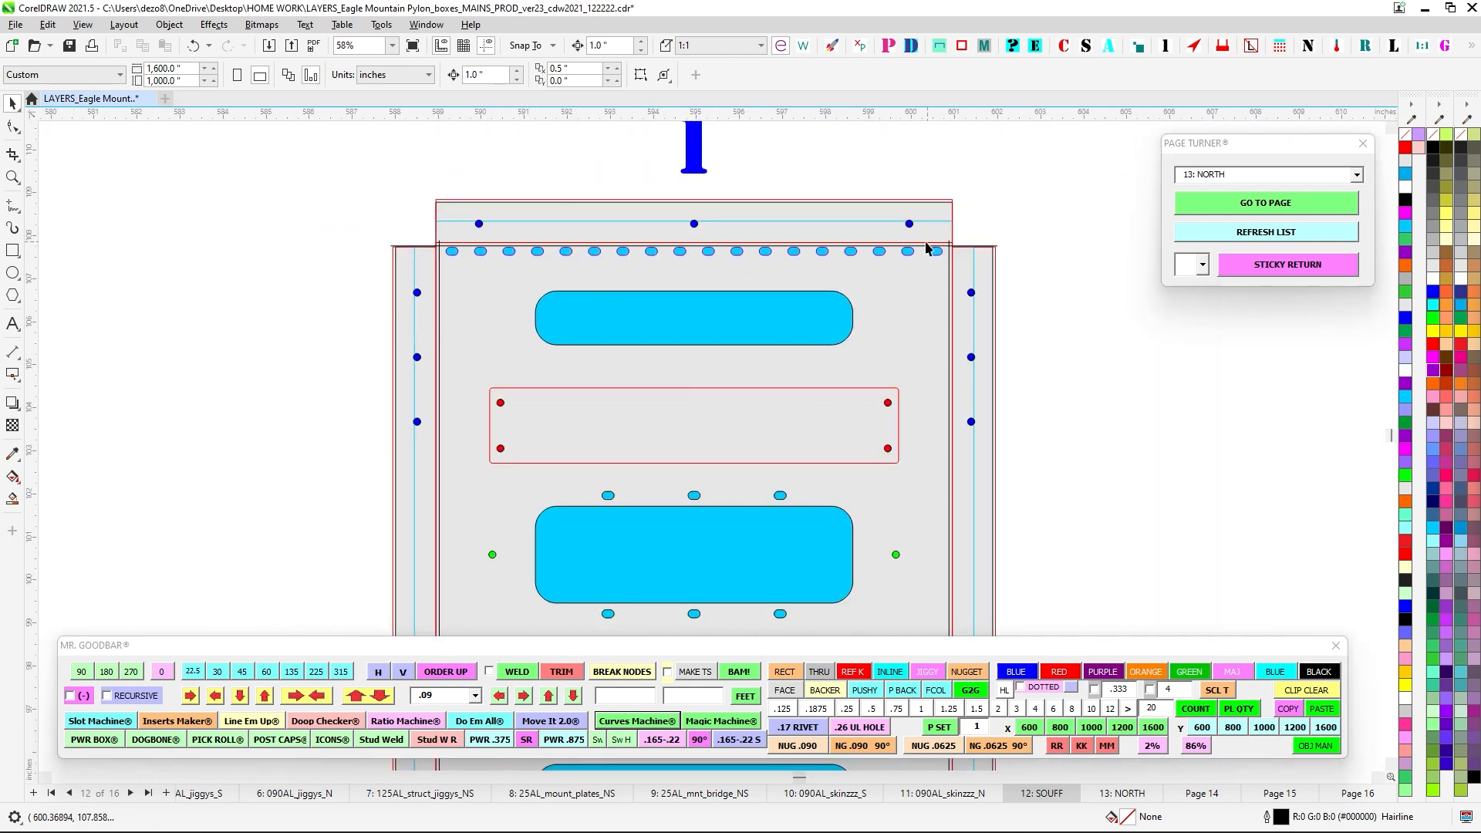
pyautogui.scroll(-1, 500, 262)
pyautogui.scroll(1, 682, 297)
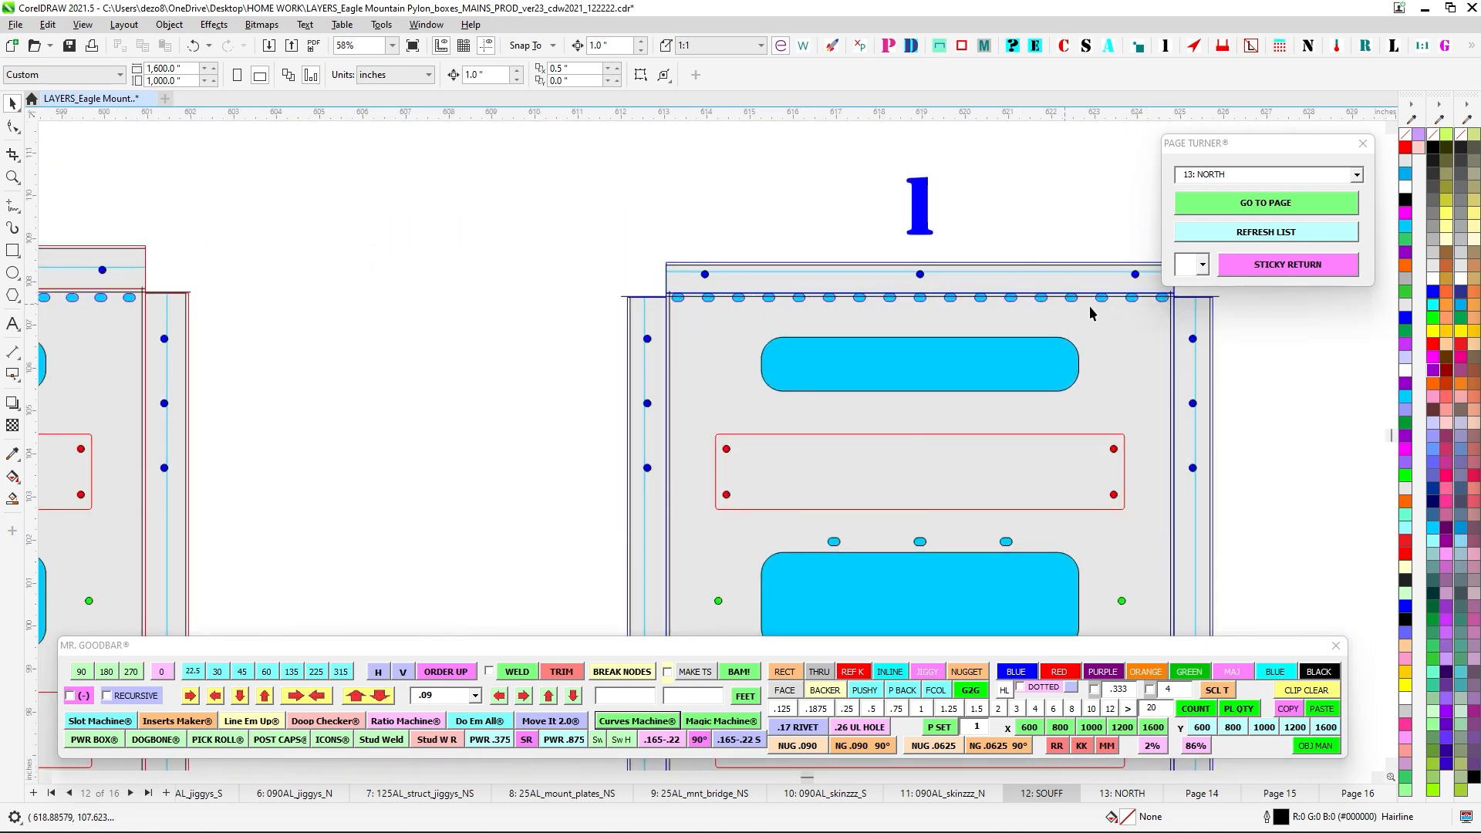
pyautogui.scroll(-1, 949, 321)
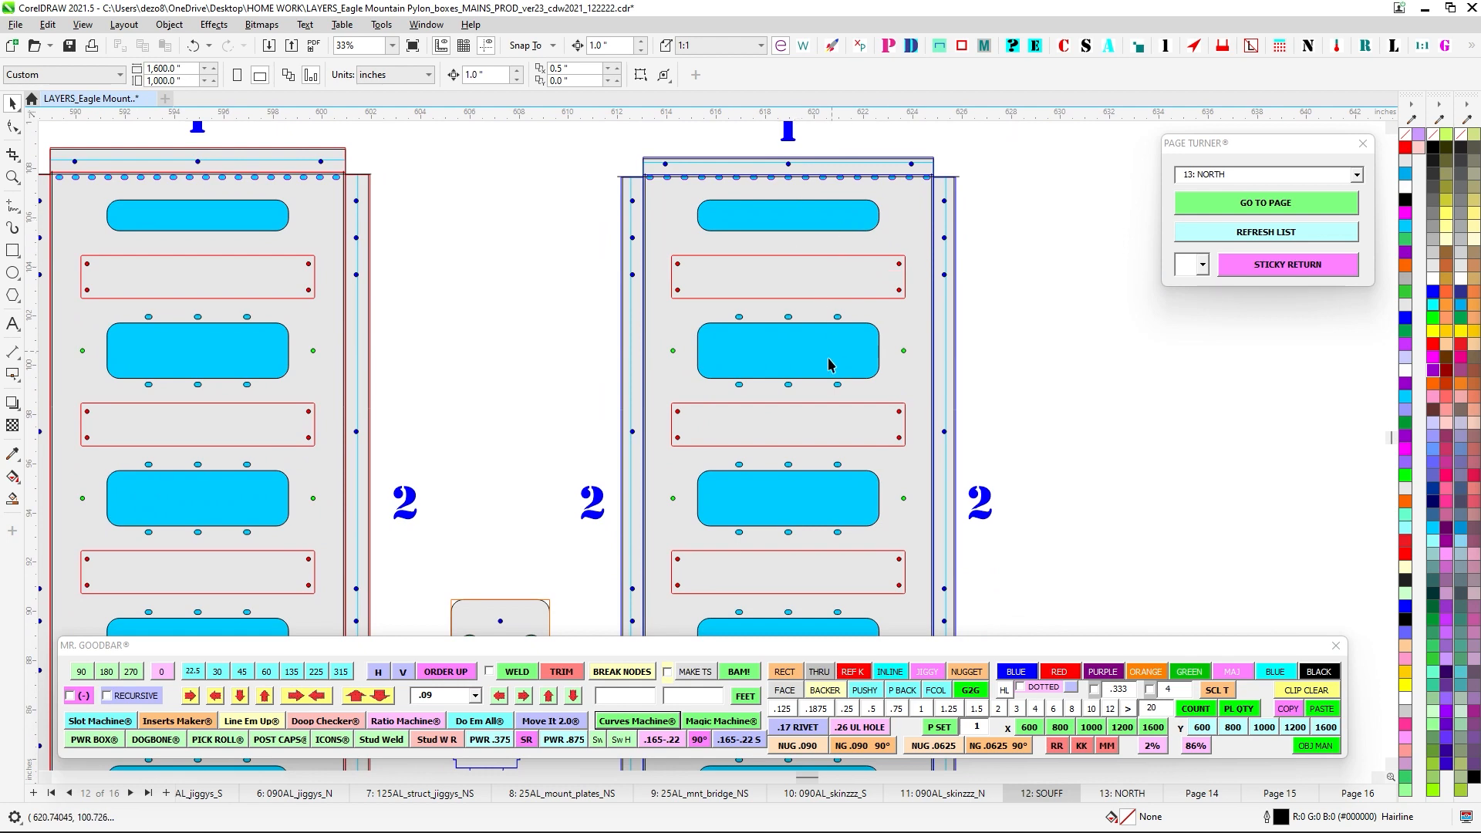
pyautogui.scroll(-3, 829, 364)
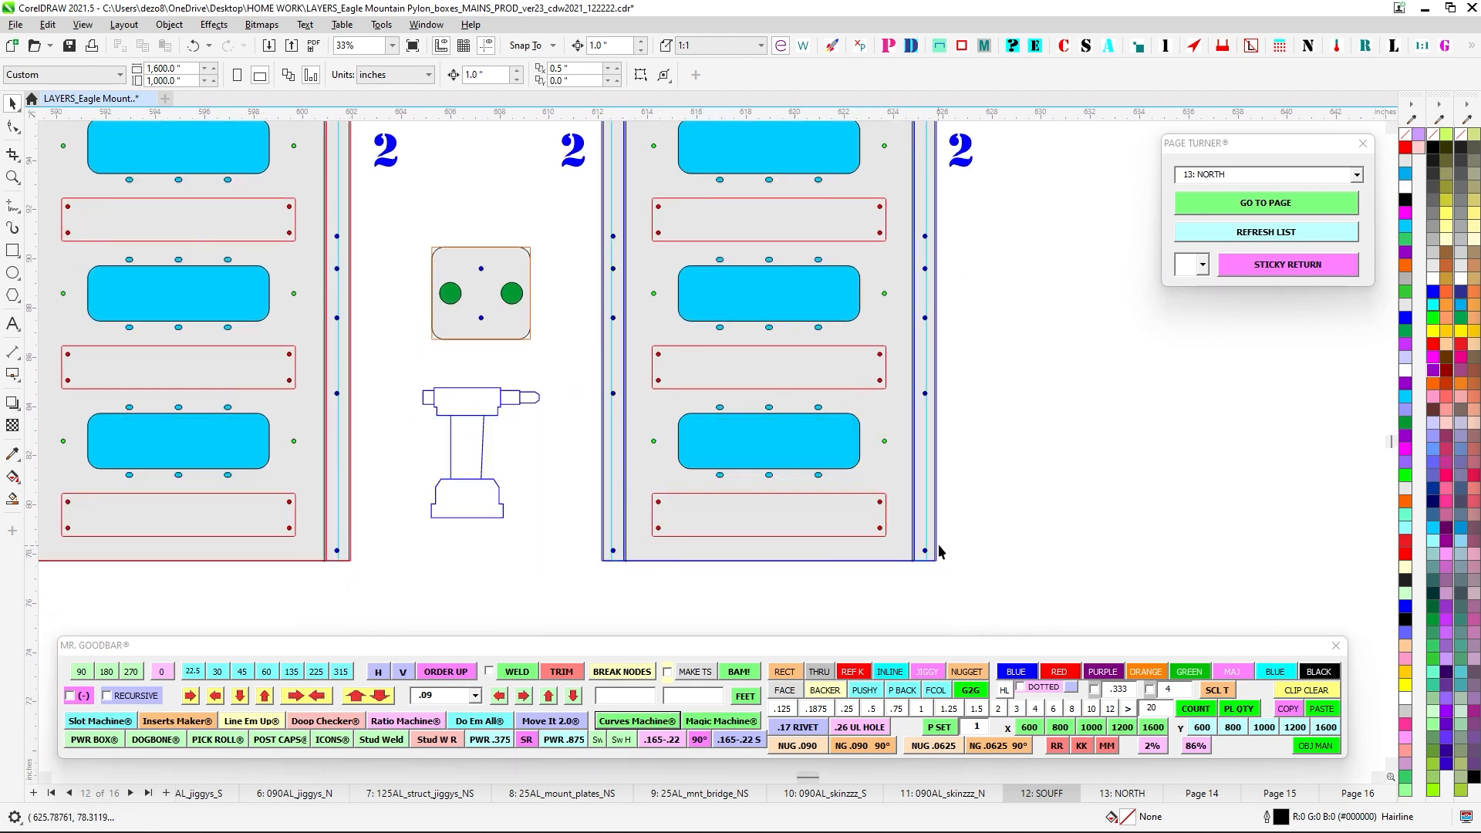
pyautogui.scroll(-1, 768, 483)
# Go back from the flat patterns past the servicing views to the VENT AND HANDLE elevation of bay 1.
pyautogui.moveTo(294, 375); pyautogui.dragTo(669, 619)
pyautogui.moveTo(724, 199); pyautogui.dragTo(801, 499)
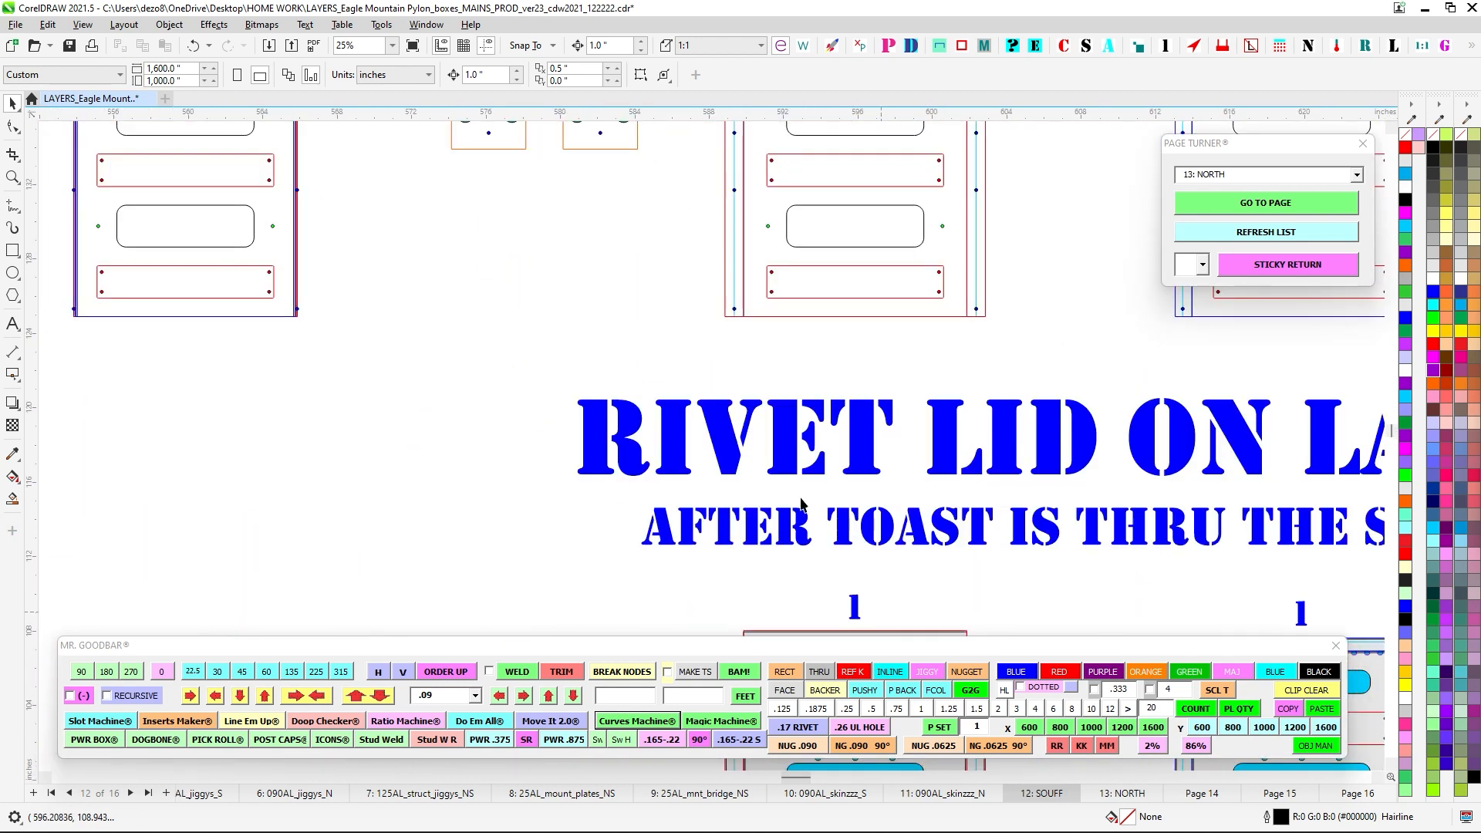
pyautogui.scroll(-1, 596, 345)
pyautogui.moveTo(339, 208); pyautogui.dragTo(817, 420)
pyautogui.scroll(-4, 665, 346)
pyautogui.moveTo(464, 329); pyautogui.dragTo(1051, 536)
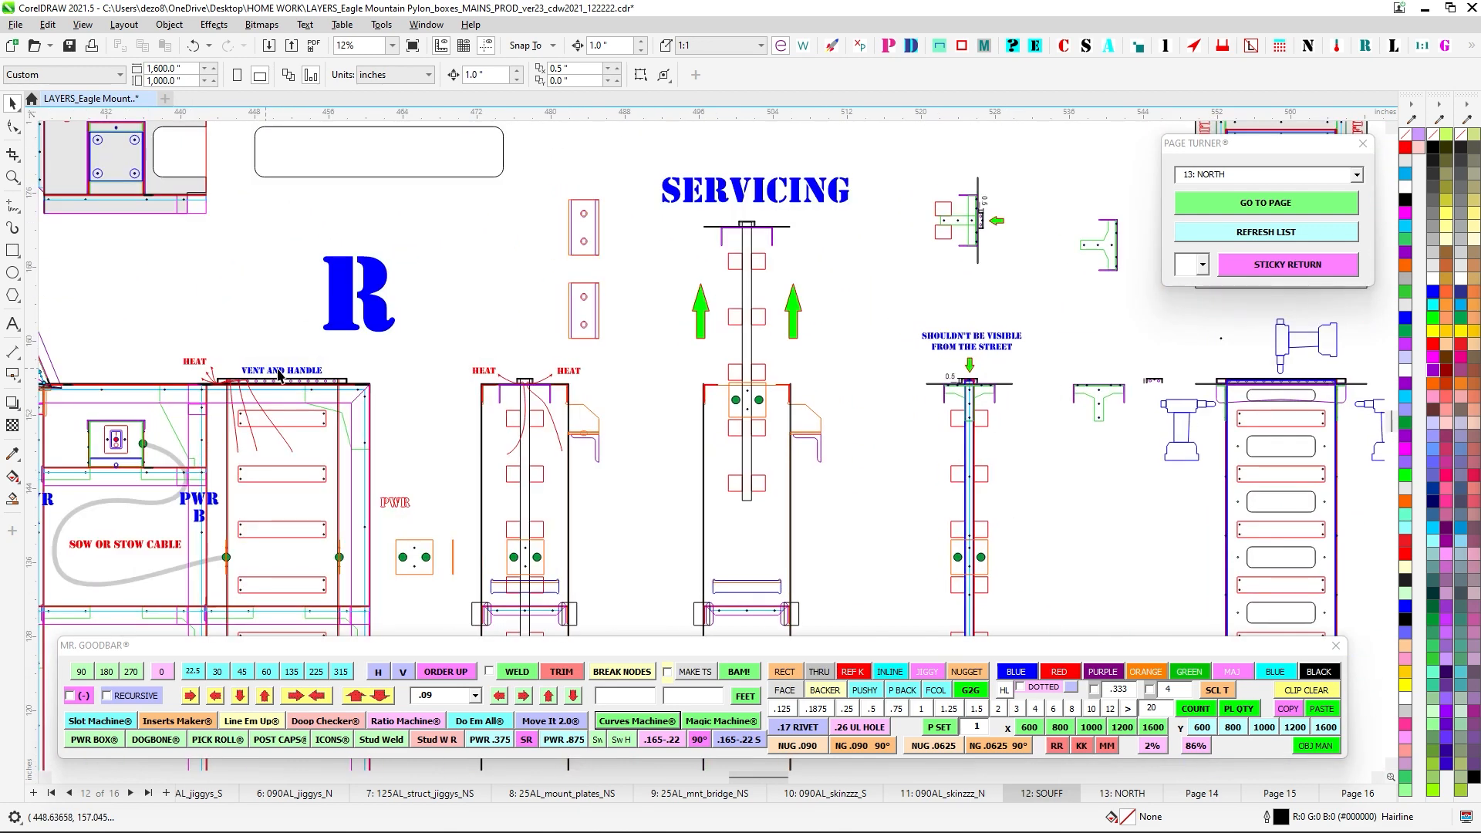
pyautogui.scroll(4, 279, 374)
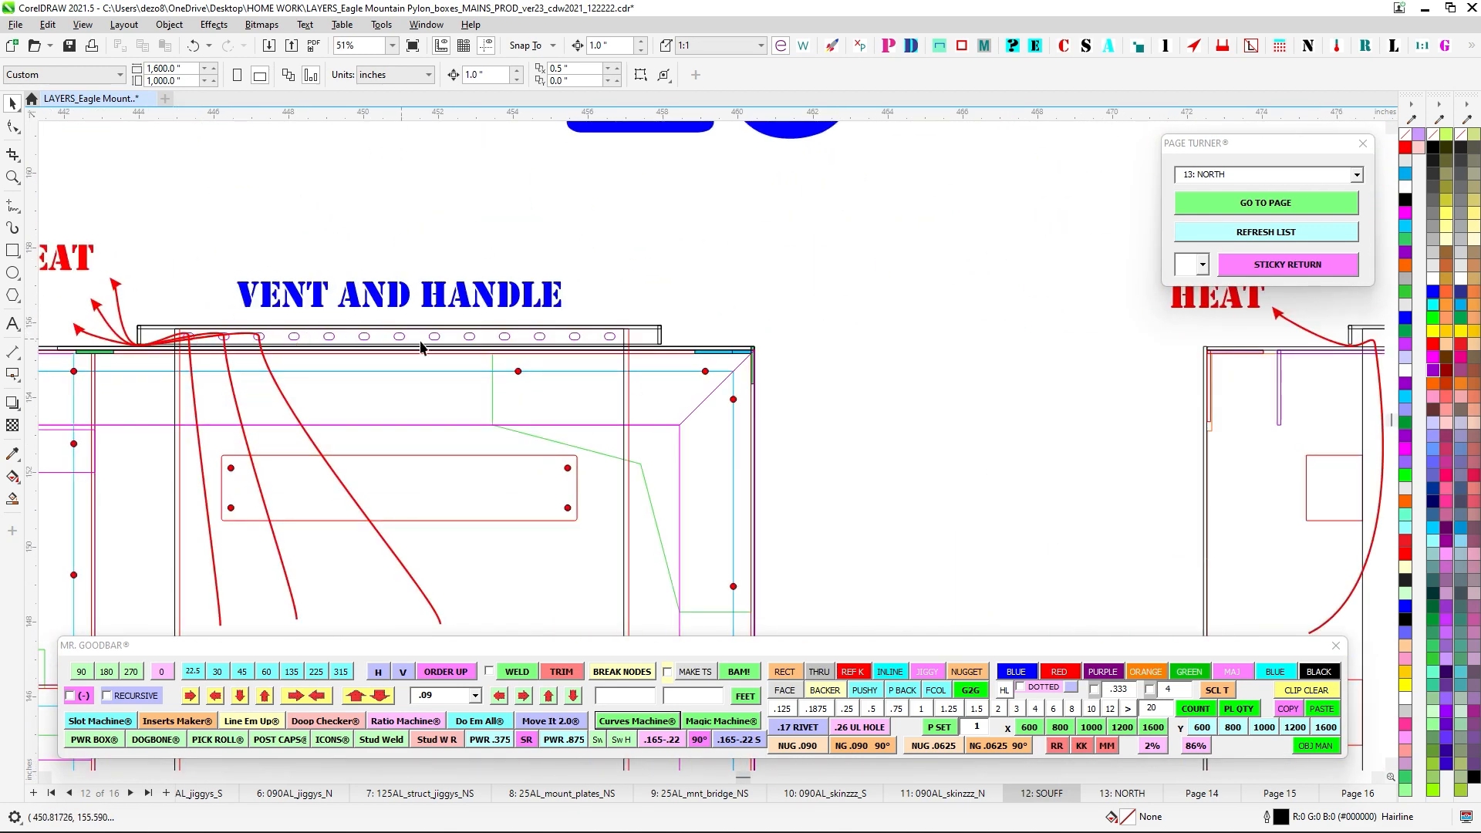
# Examine the gap between the end of the slotted vent cap and the lid near the bay 1 top corner.
pyautogui.scroll(4, 625, 351)
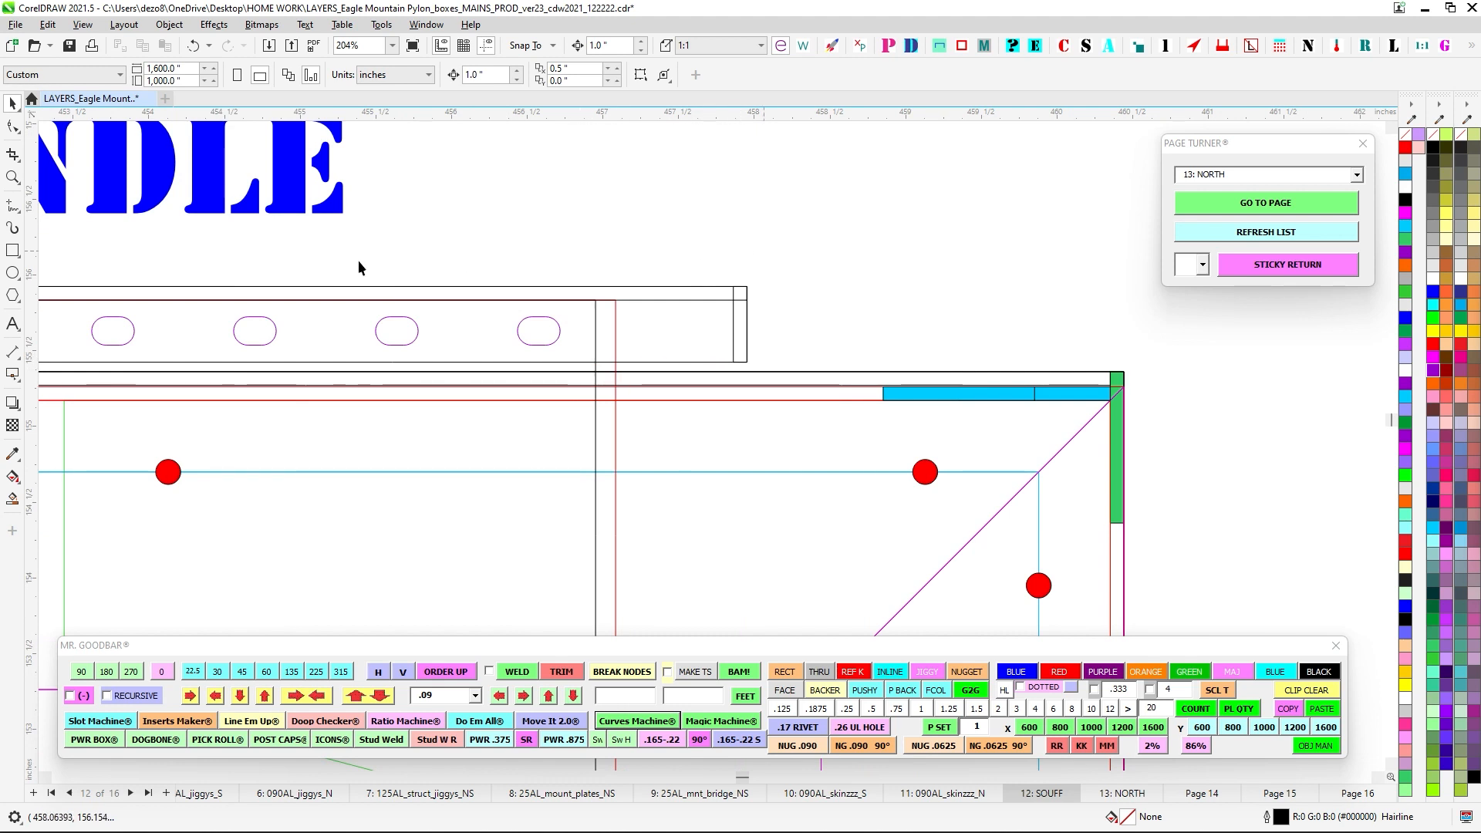
pyautogui.scroll(1, 738, 382)
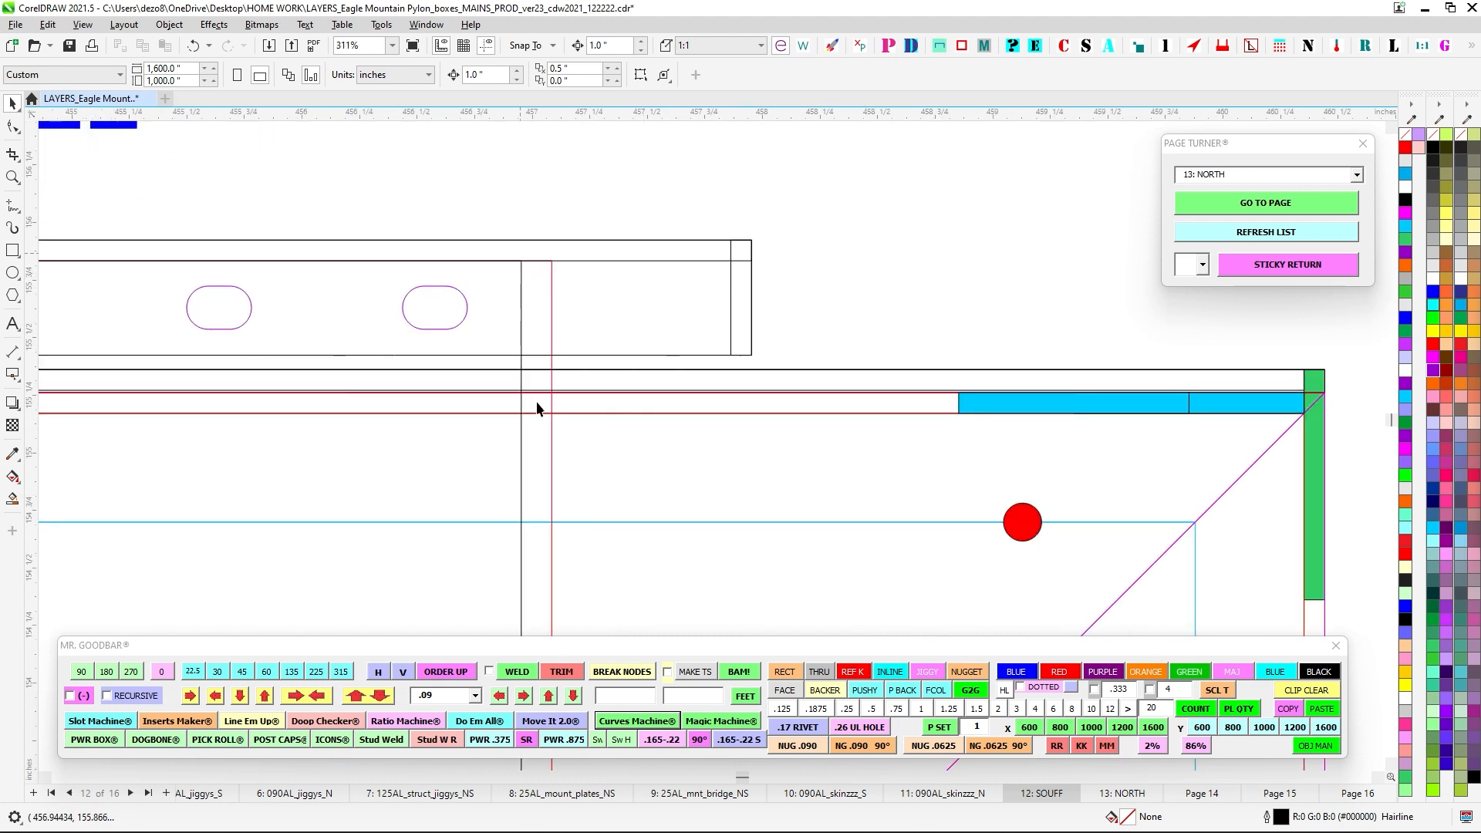
pyautogui.scroll(1, 708, 363)
pyautogui.scroll(1, 708, 362)
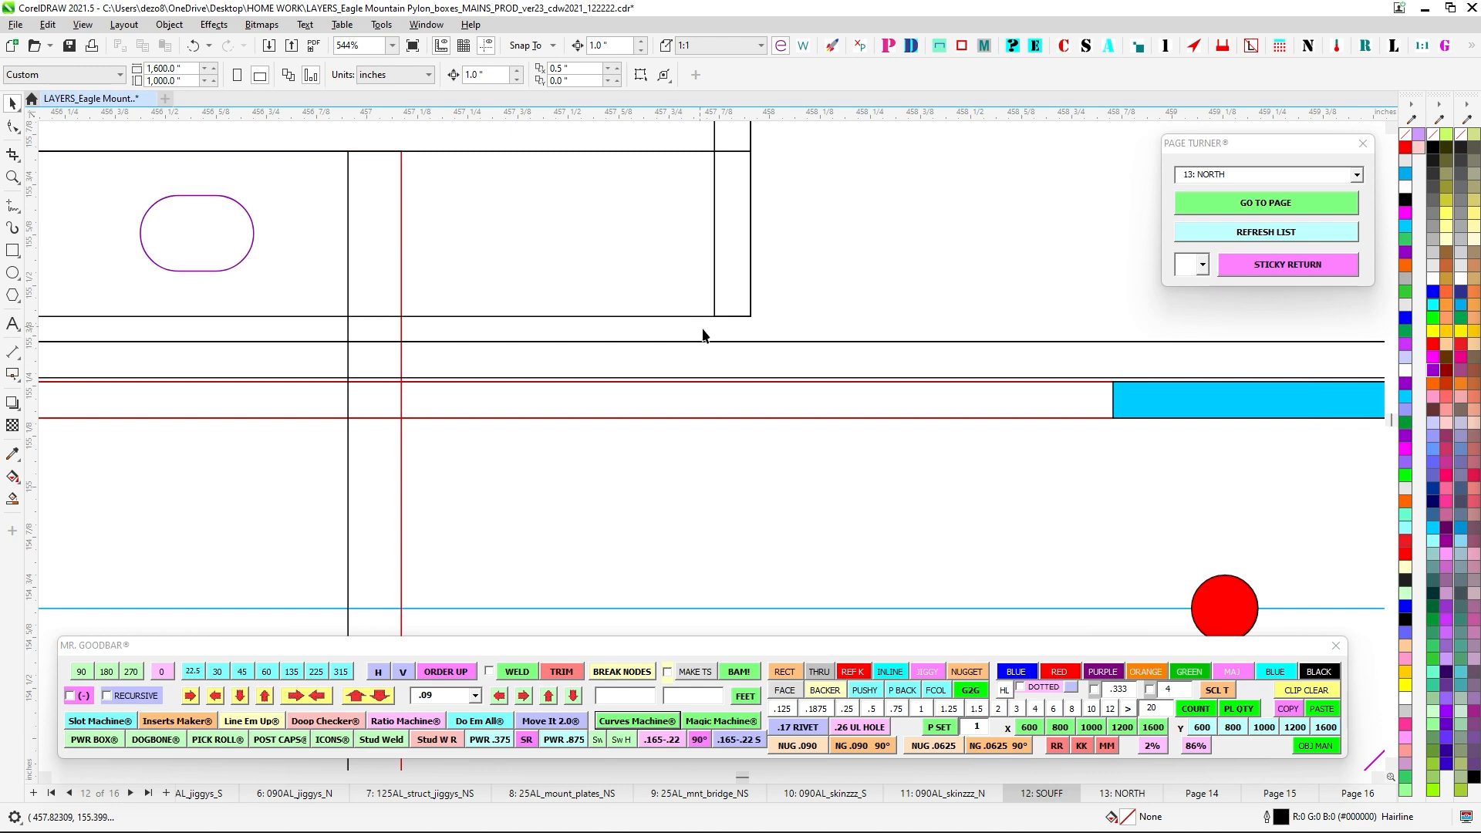
pyautogui.scroll(-1, 760, 343)
pyautogui.scroll(-4, 817, 340)
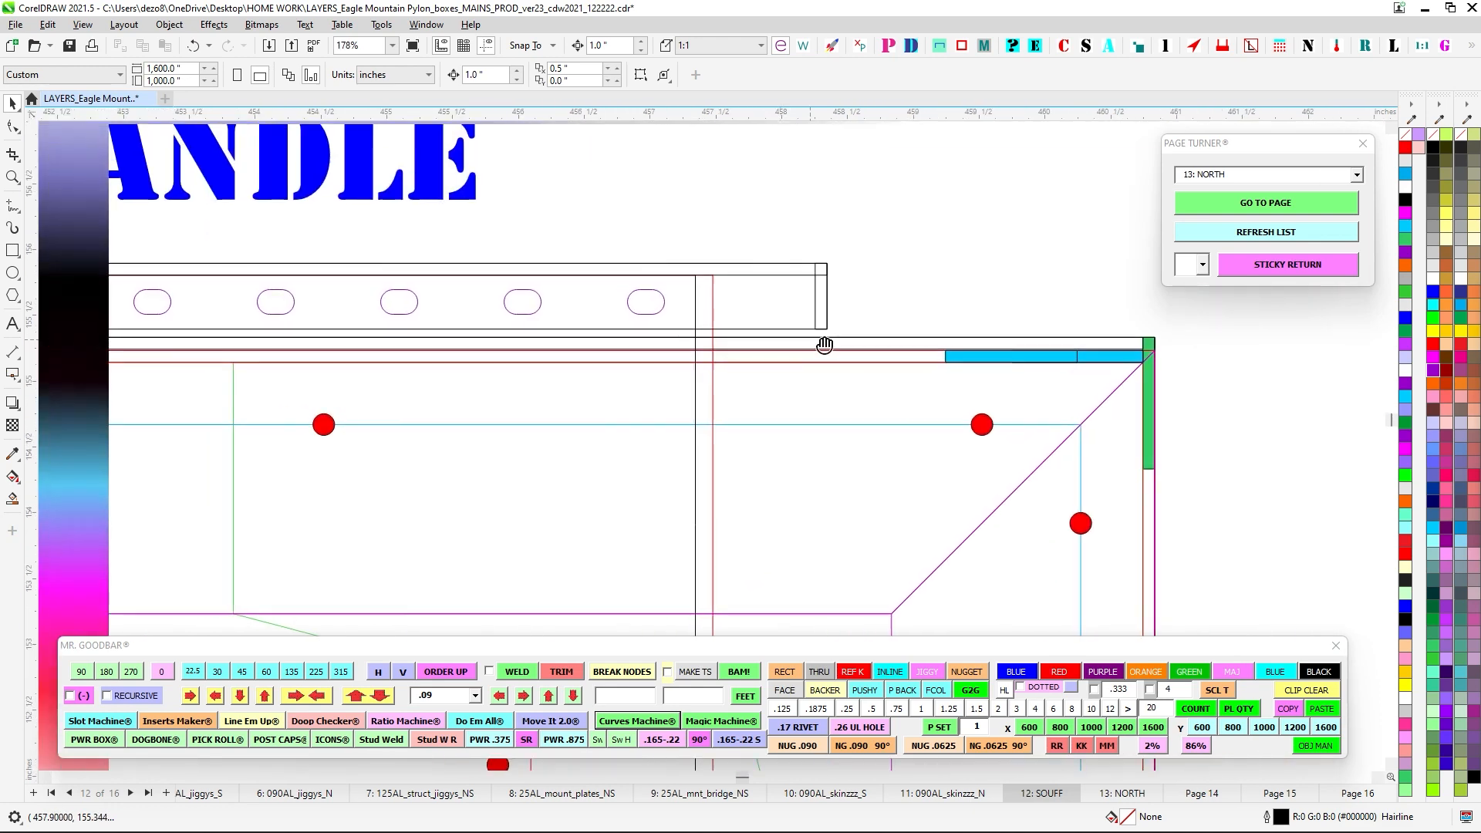
pyautogui.scroll(2, 816, 362)
pyautogui.scroll(3, 817, 339)
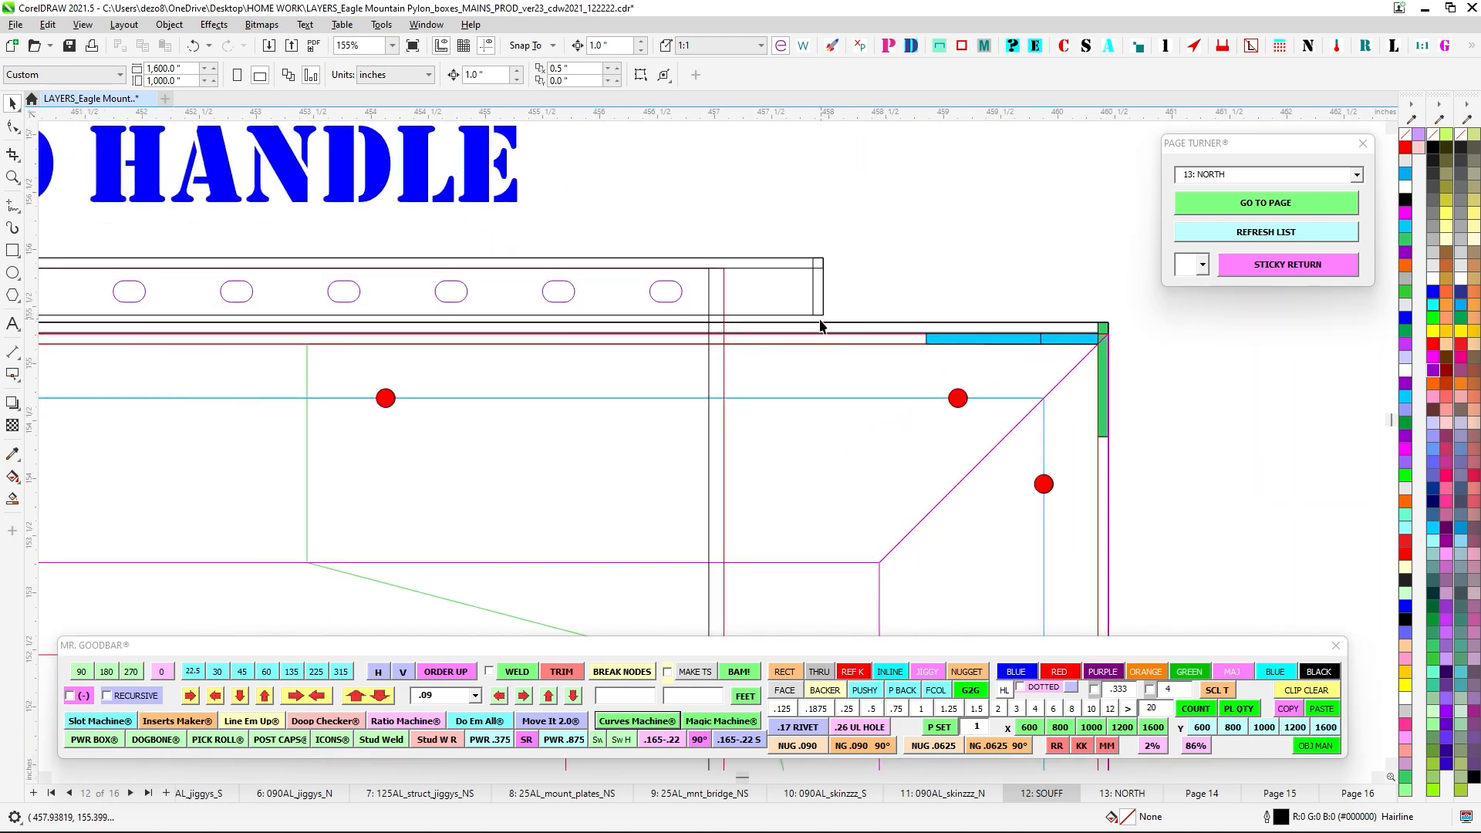
pyautogui.scroll(-2, 811, 332)
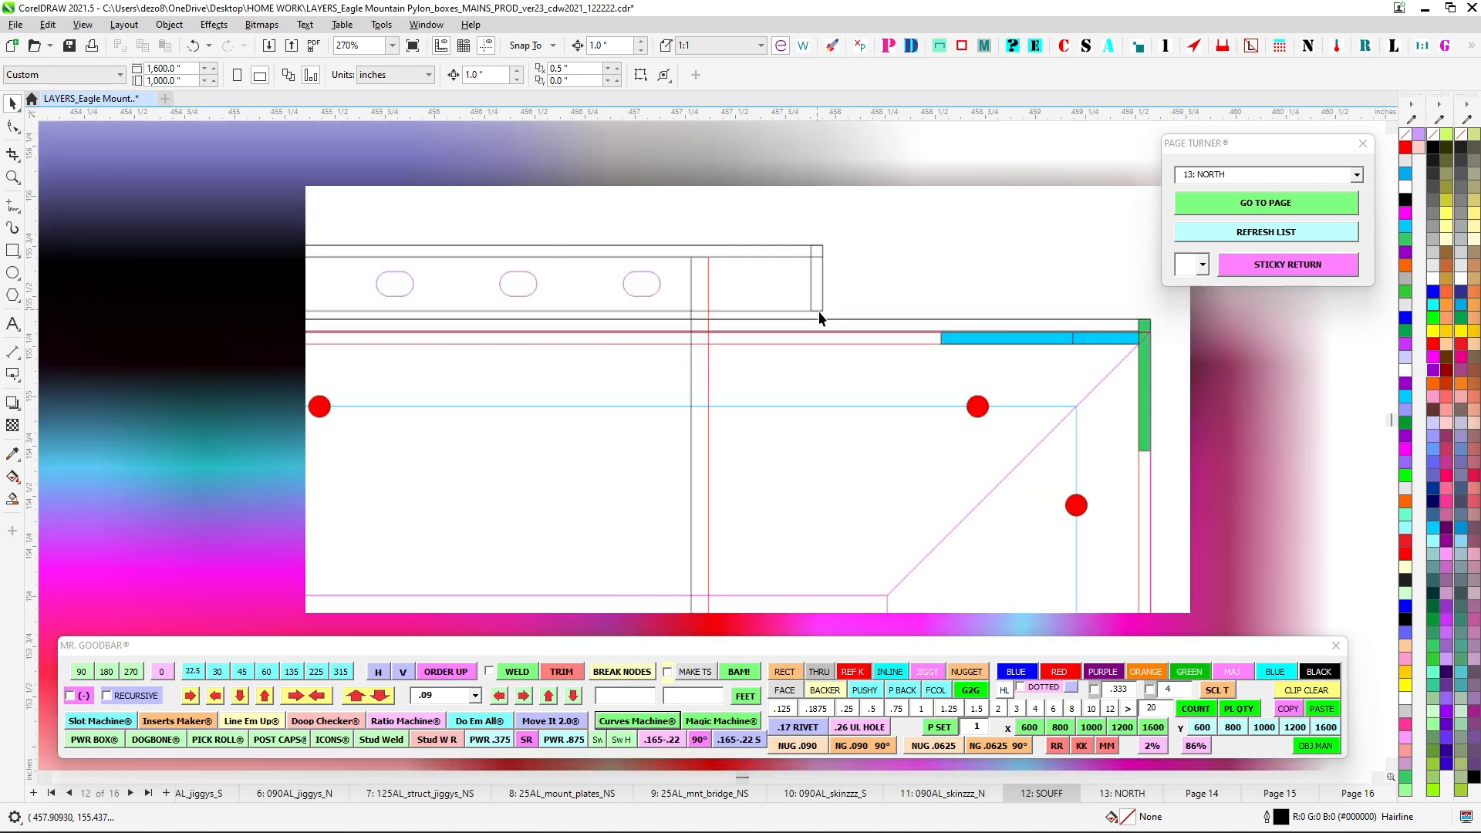
pyautogui.scroll(-1, 820, 316)
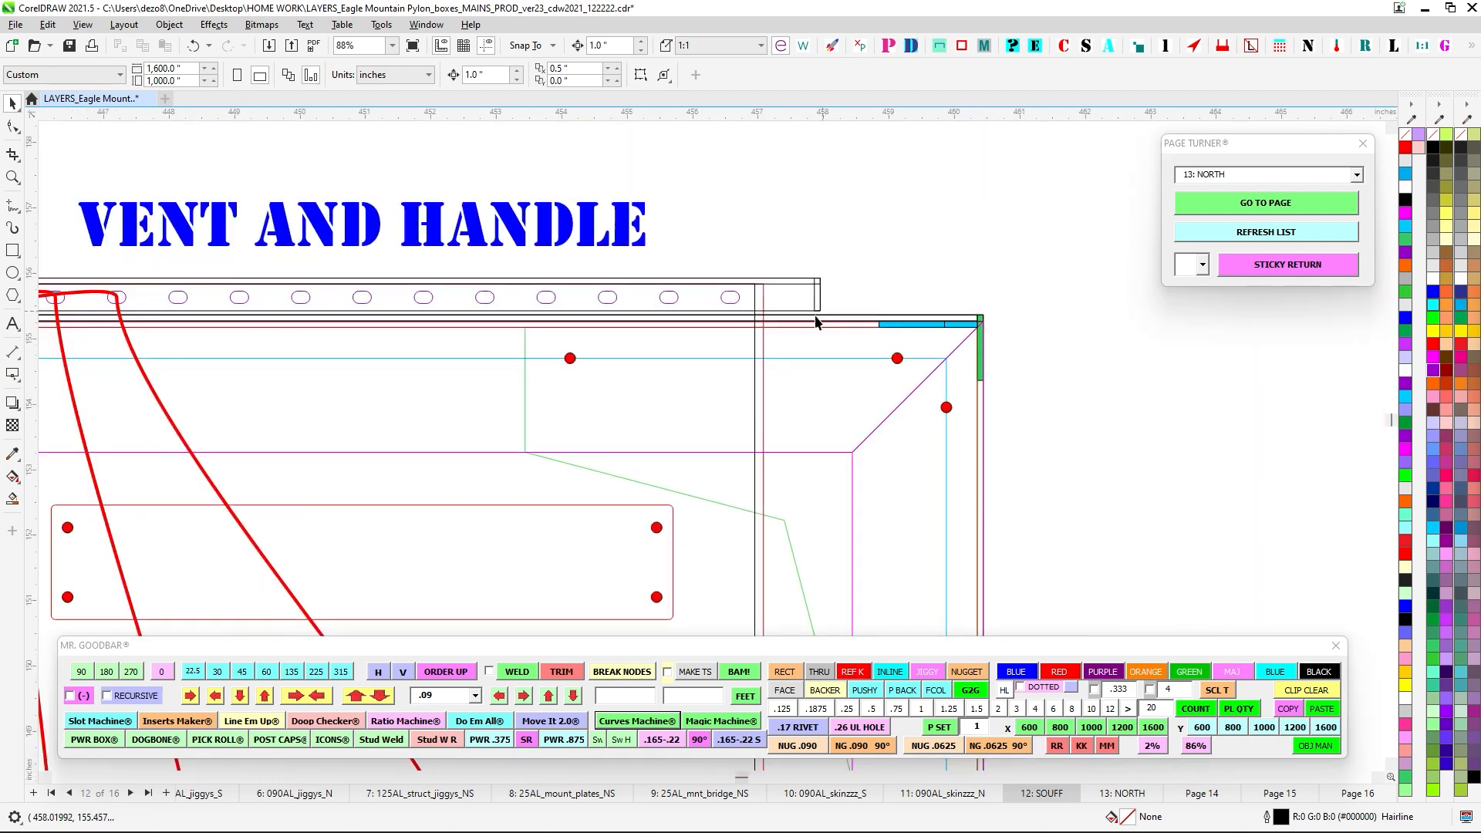
# Trace the heat path through the vent slots and compare it with the HEAT arrows in the end view.
pyautogui.moveTo(679, 315); pyautogui.dragTo(1047, 281)
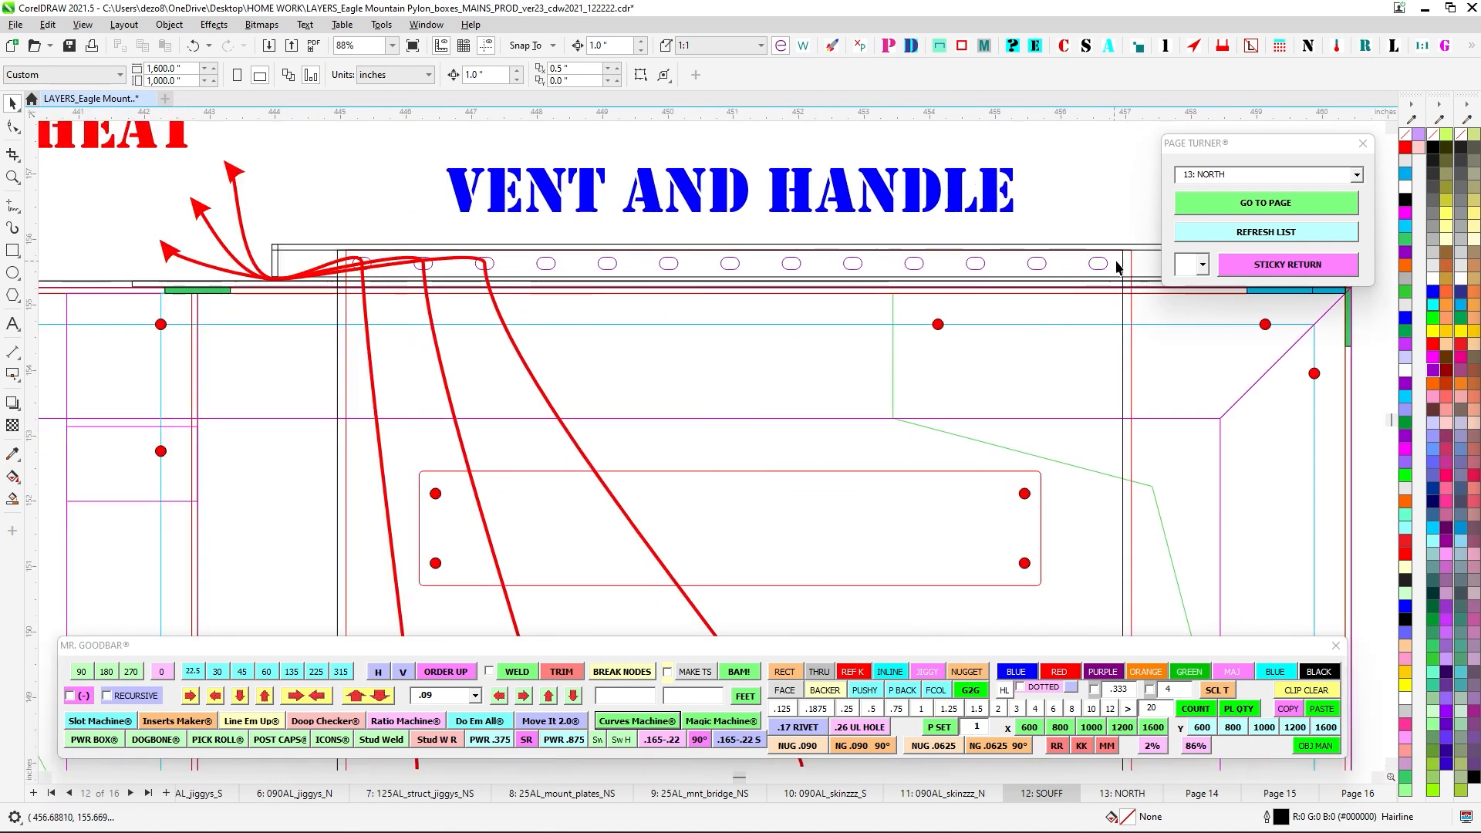
pyautogui.scroll(-5, 320, 240)
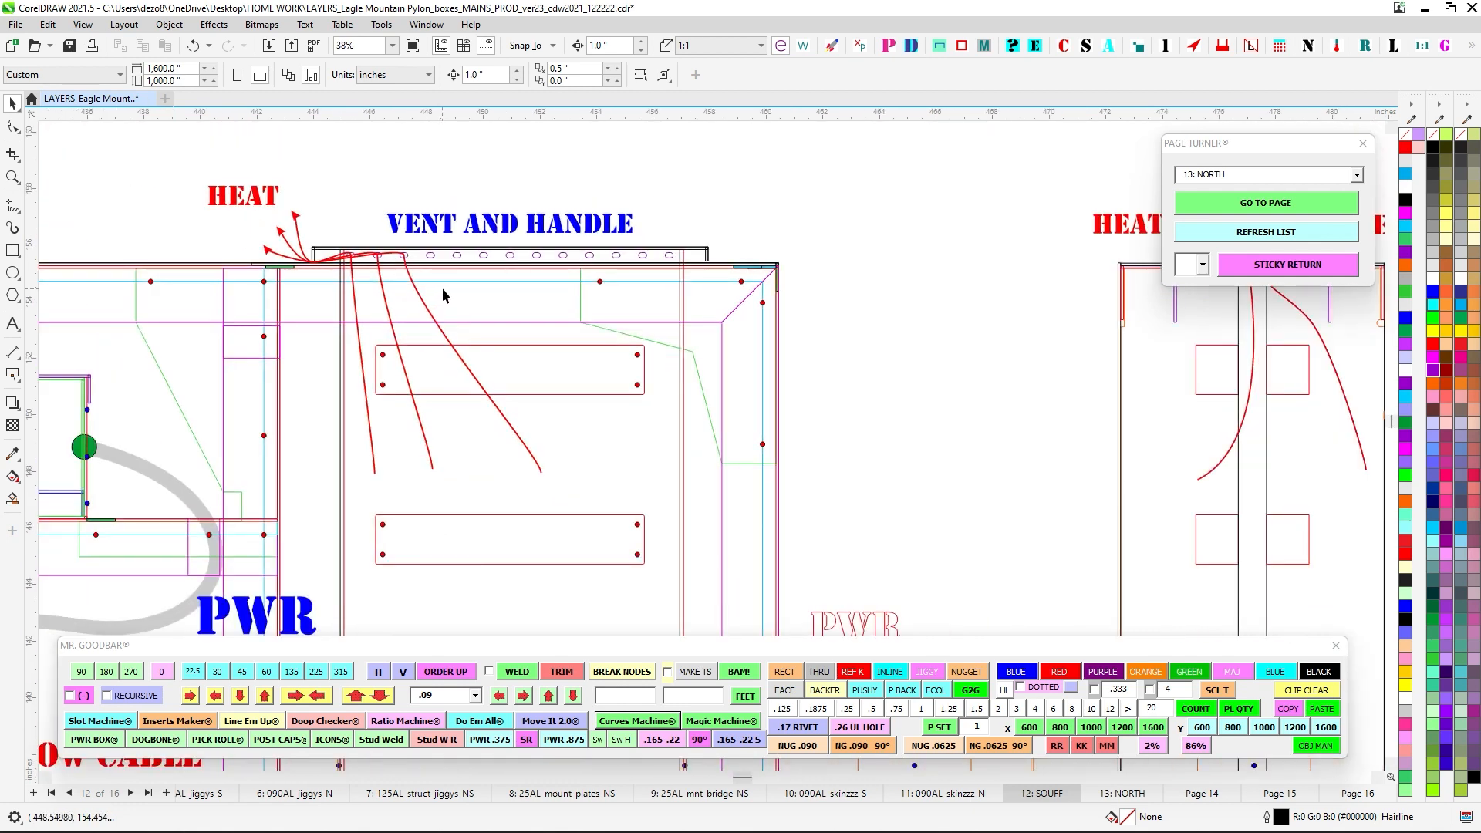
pyautogui.moveTo(818, 295); pyautogui.dragTo(524, 290)
pyautogui.scroll(4, 814, 308)
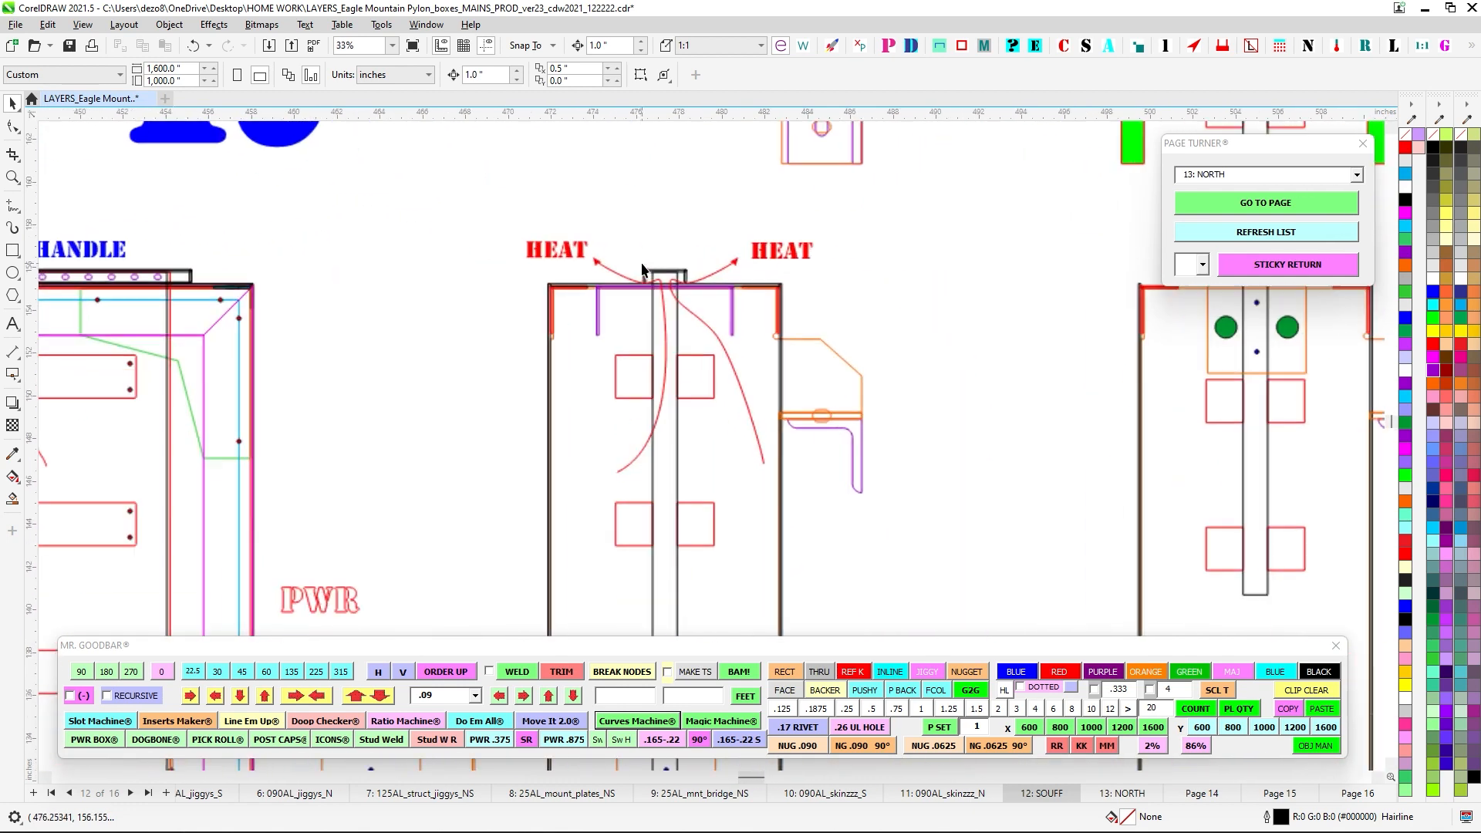
# Go from the HEAT end view past the servicing view and the section marked SHOULDN'T BE VISIBLE FROM THE STREET to the lid drawings.
pyautogui.scroll(-2, 857, 356)
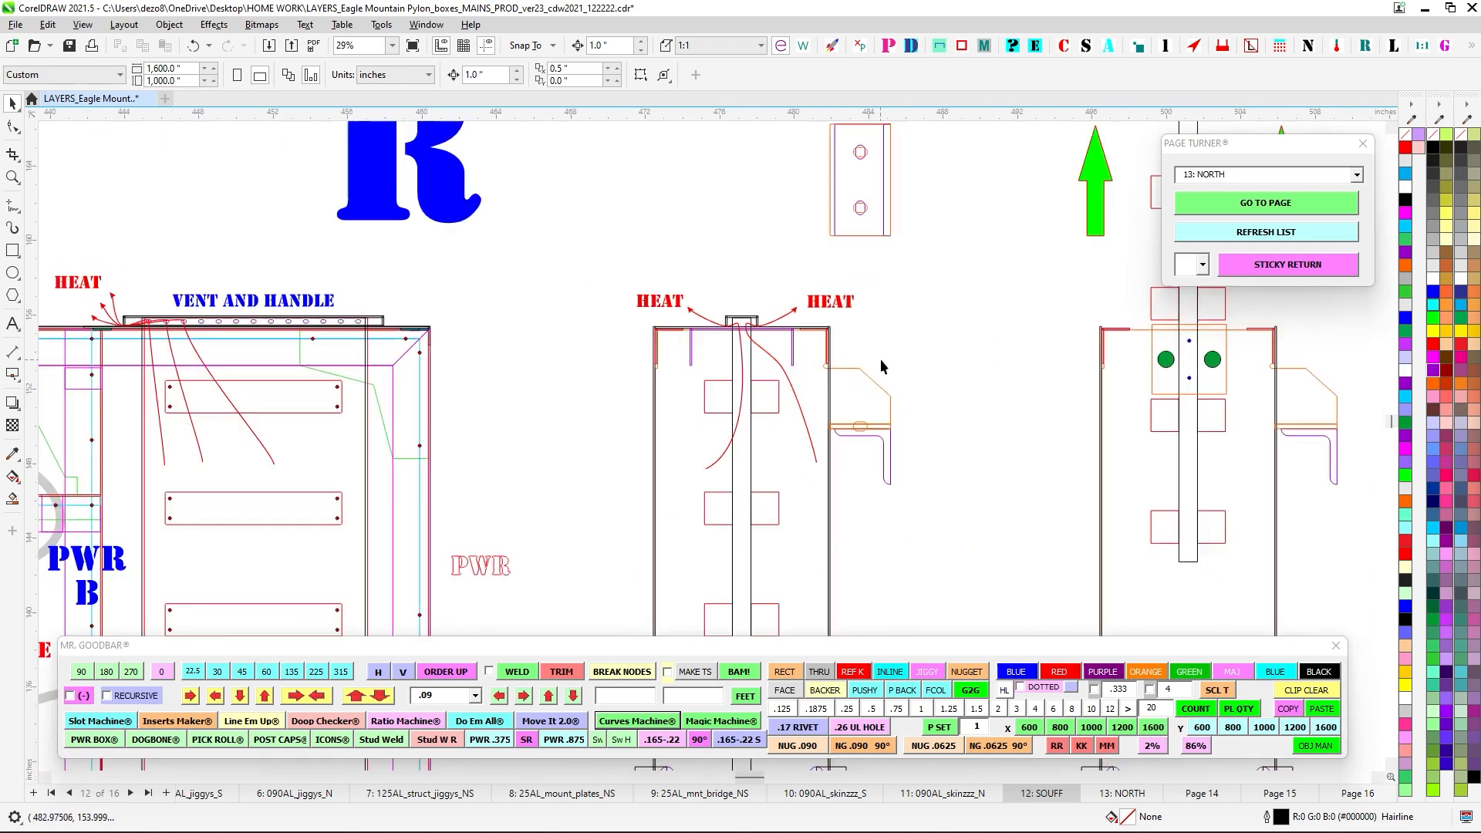
pyautogui.moveTo(881, 359); pyautogui.dragTo(425, 354)
pyautogui.scroll(-2, 683, 351)
pyautogui.scroll(2, 970, 345)
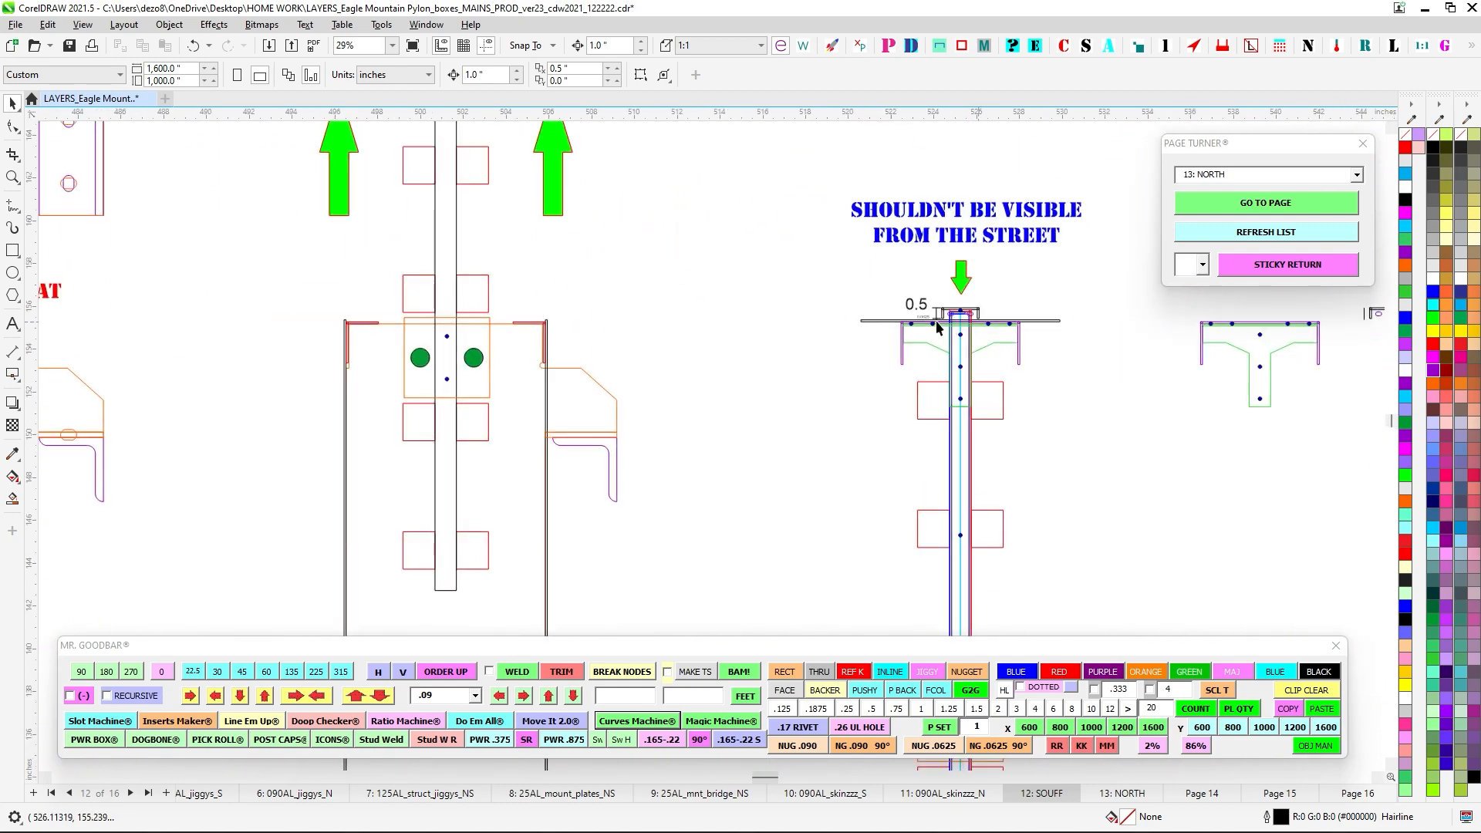
pyautogui.scroll(-6, 937, 327)
pyautogui.scroll(2, 738, 237)
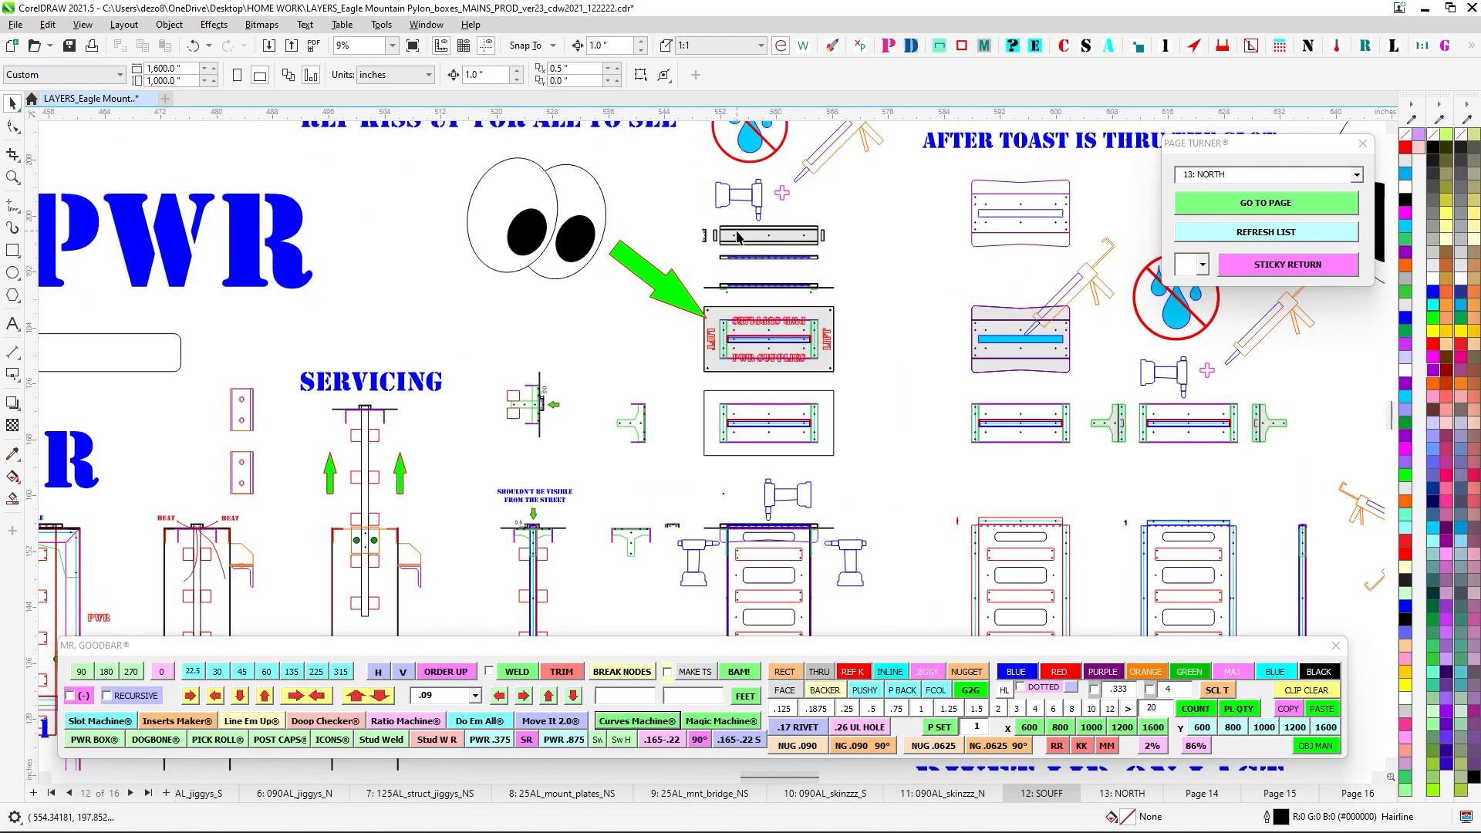
# Examine the vent cap views and the PWR SUPPLIES lid plan, down to the end of its central slot.
pyautogui.scroll(3, 738, 237)
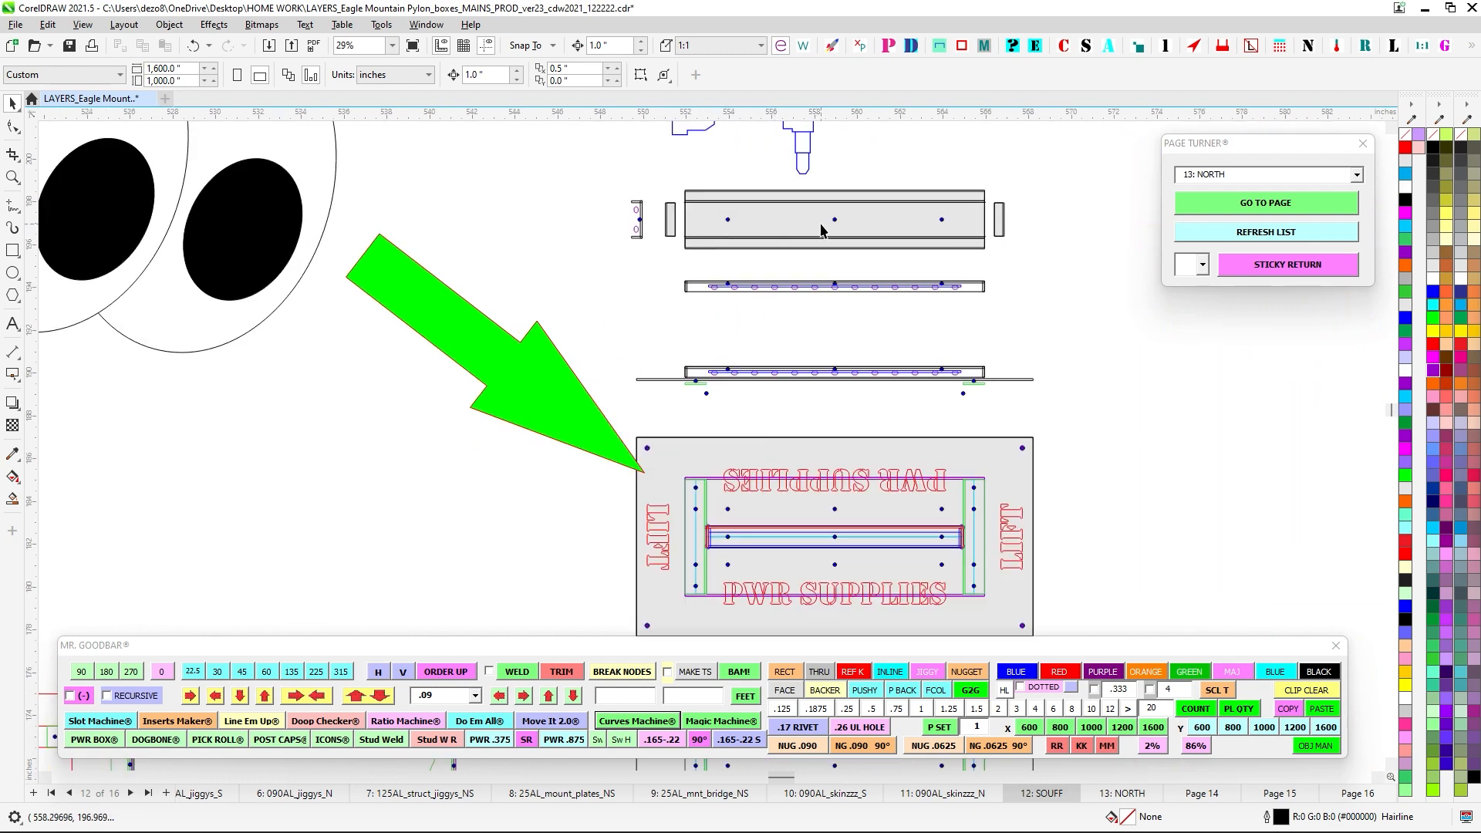
pyautogui.moveTo(739, 365); pyautogui.dragTo(602, 251)
pyautogui.scroll(-1, 598, 262)
pyautogui.scroll(2, 584, 348)
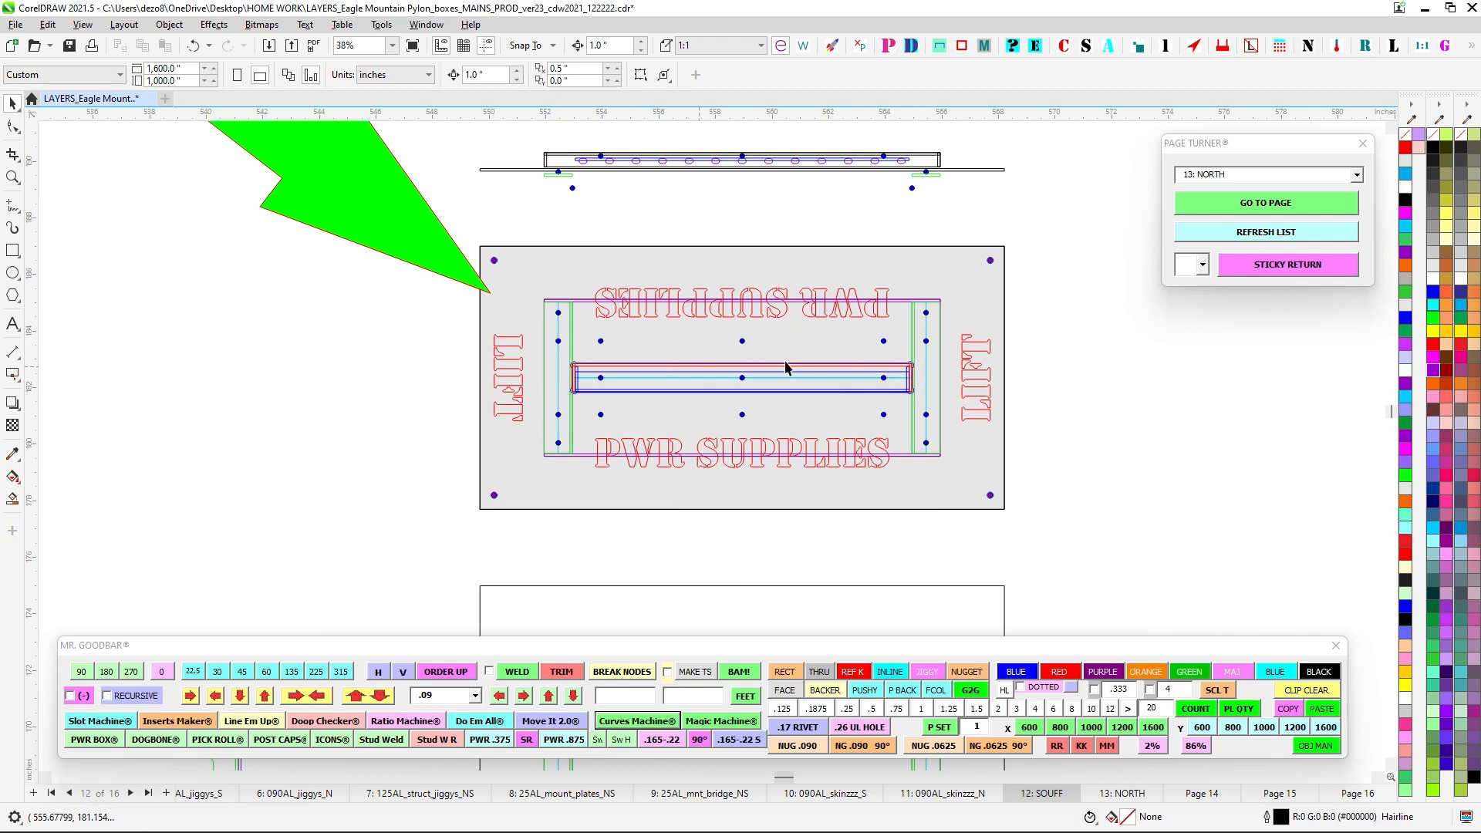
pyautogui.scroll(4, 901, 370)
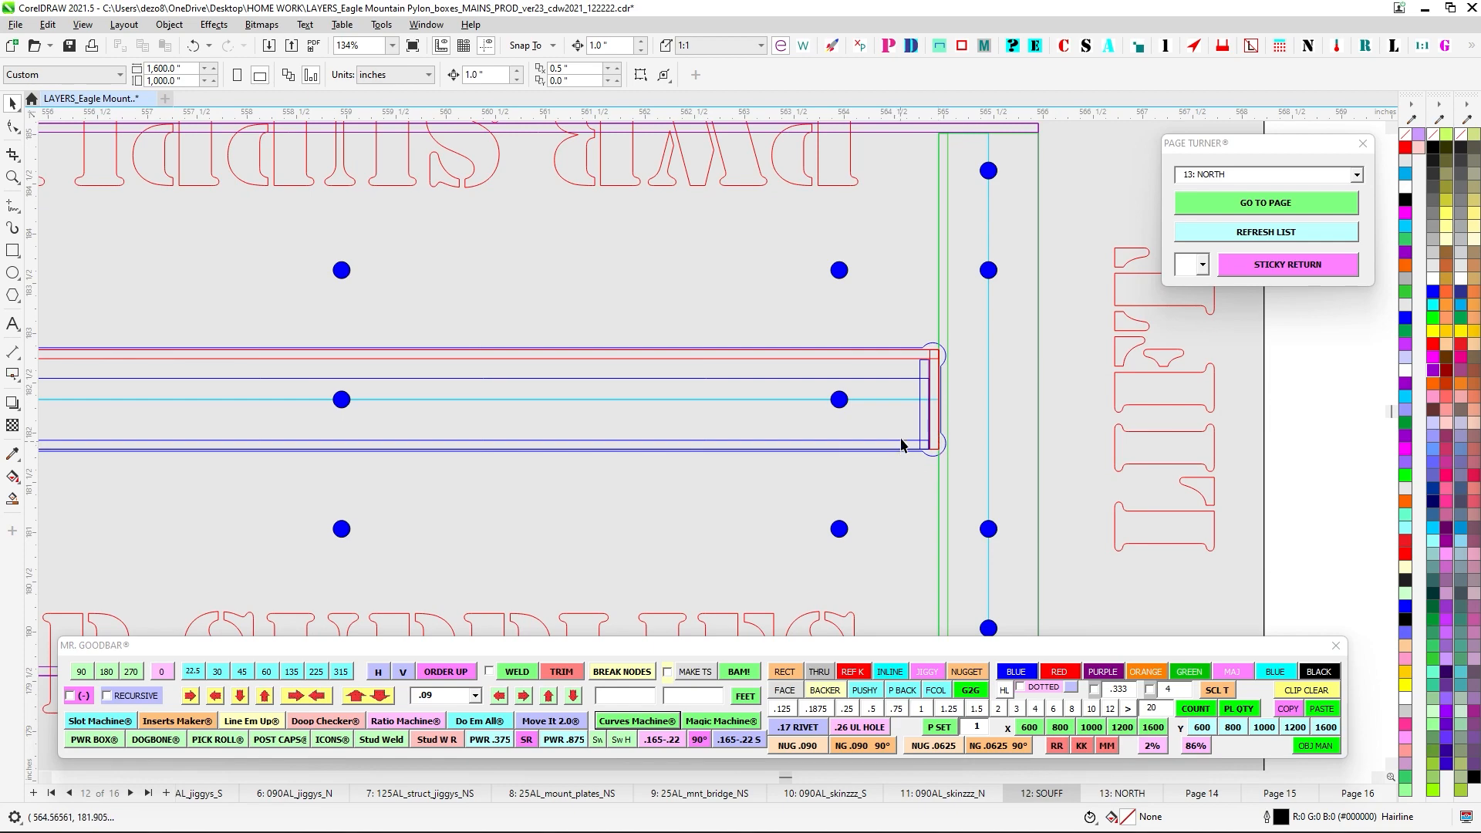
# Survey the riveting and sealing views, the holder end view and the RIVET LID ON LAST flat patterns.
pyautogui.scroll(-9, 901, 444)
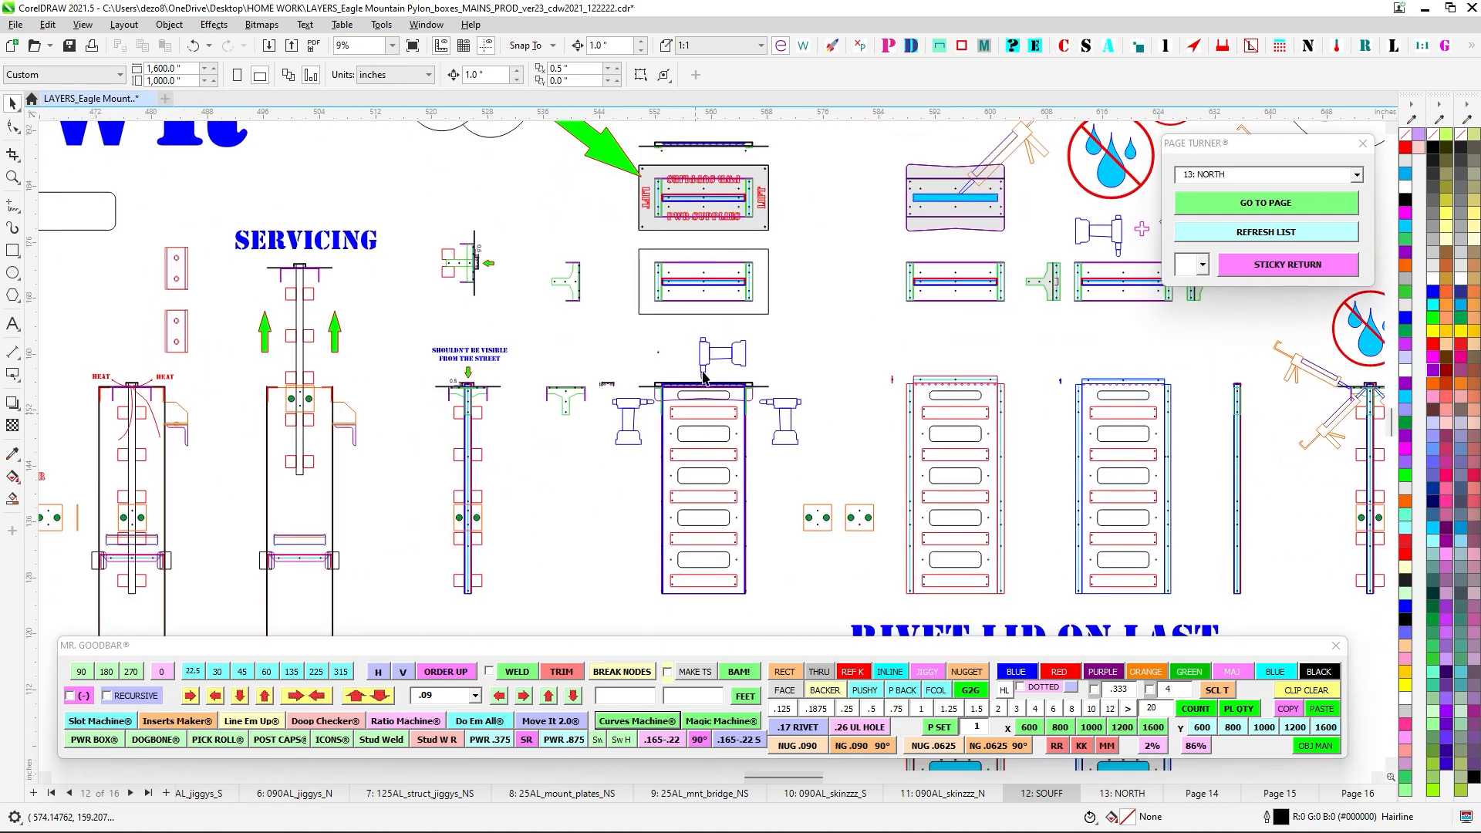
pyautogui.scroll(-2, 703, 376)
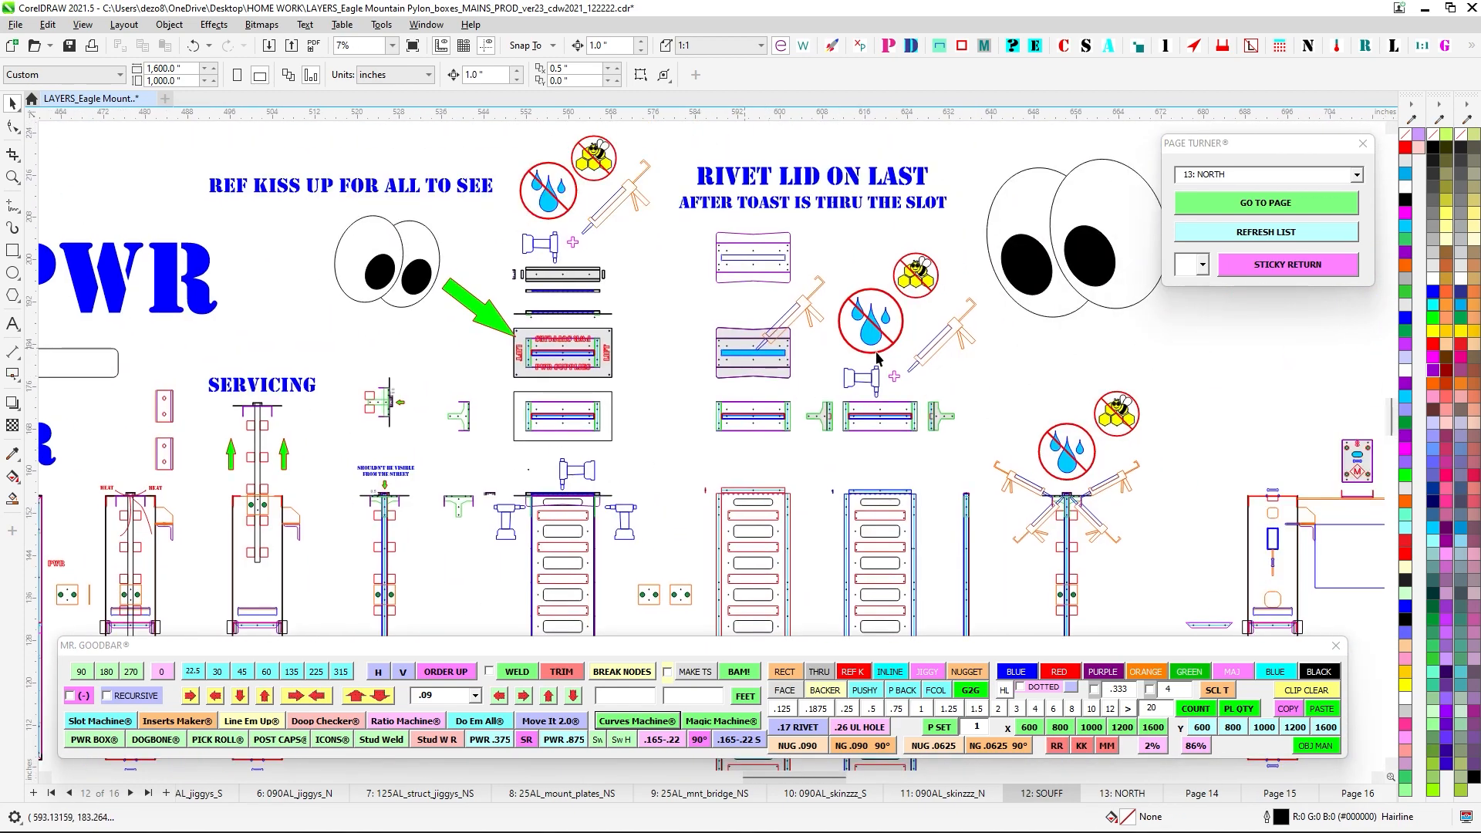
pyautogui.scroll(3, 878, 358)
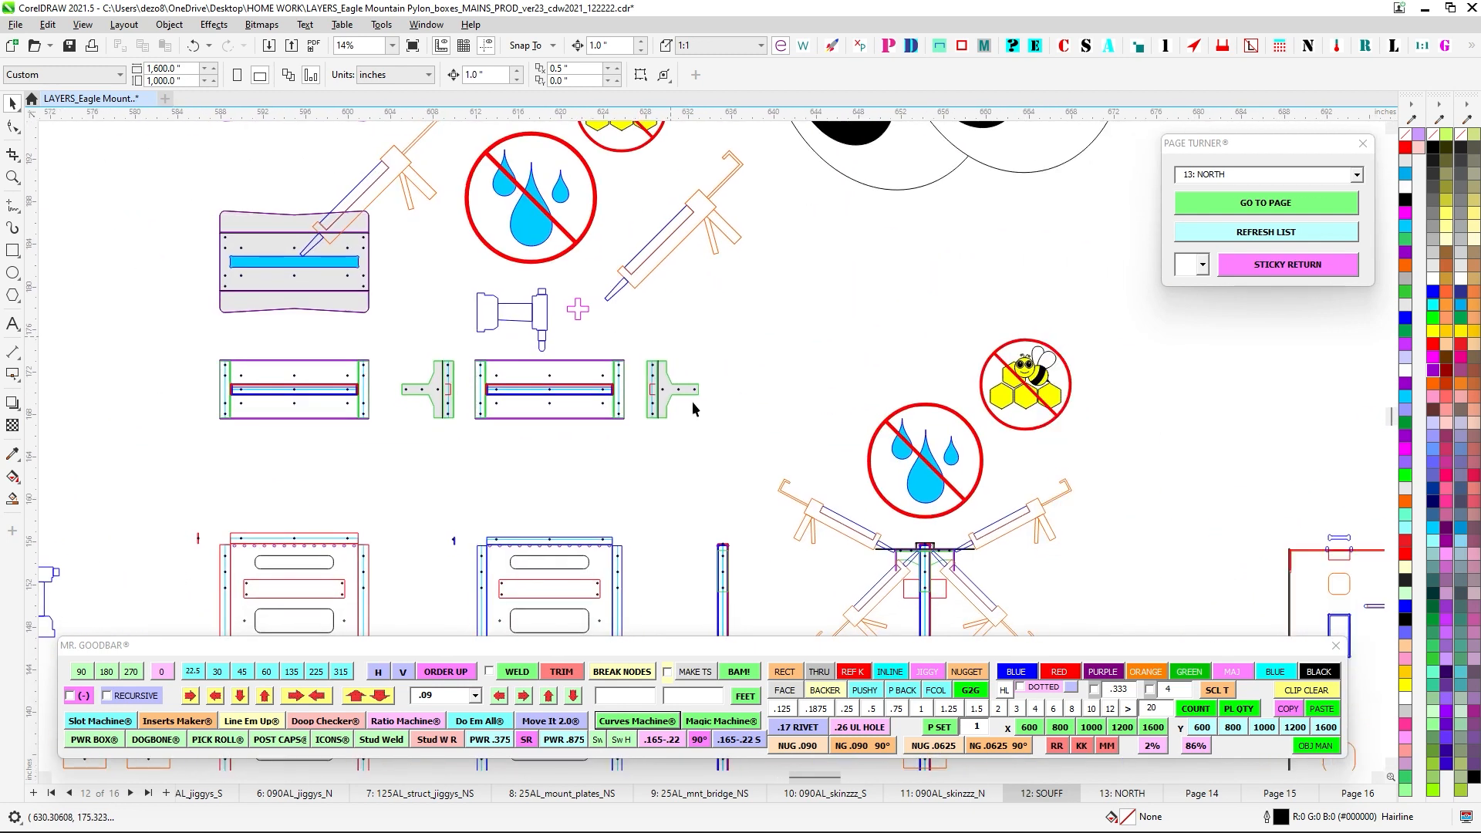
pyautogui.scroll(-1, 679, 354)
pyautogui.scroll(-2, 848, 394)
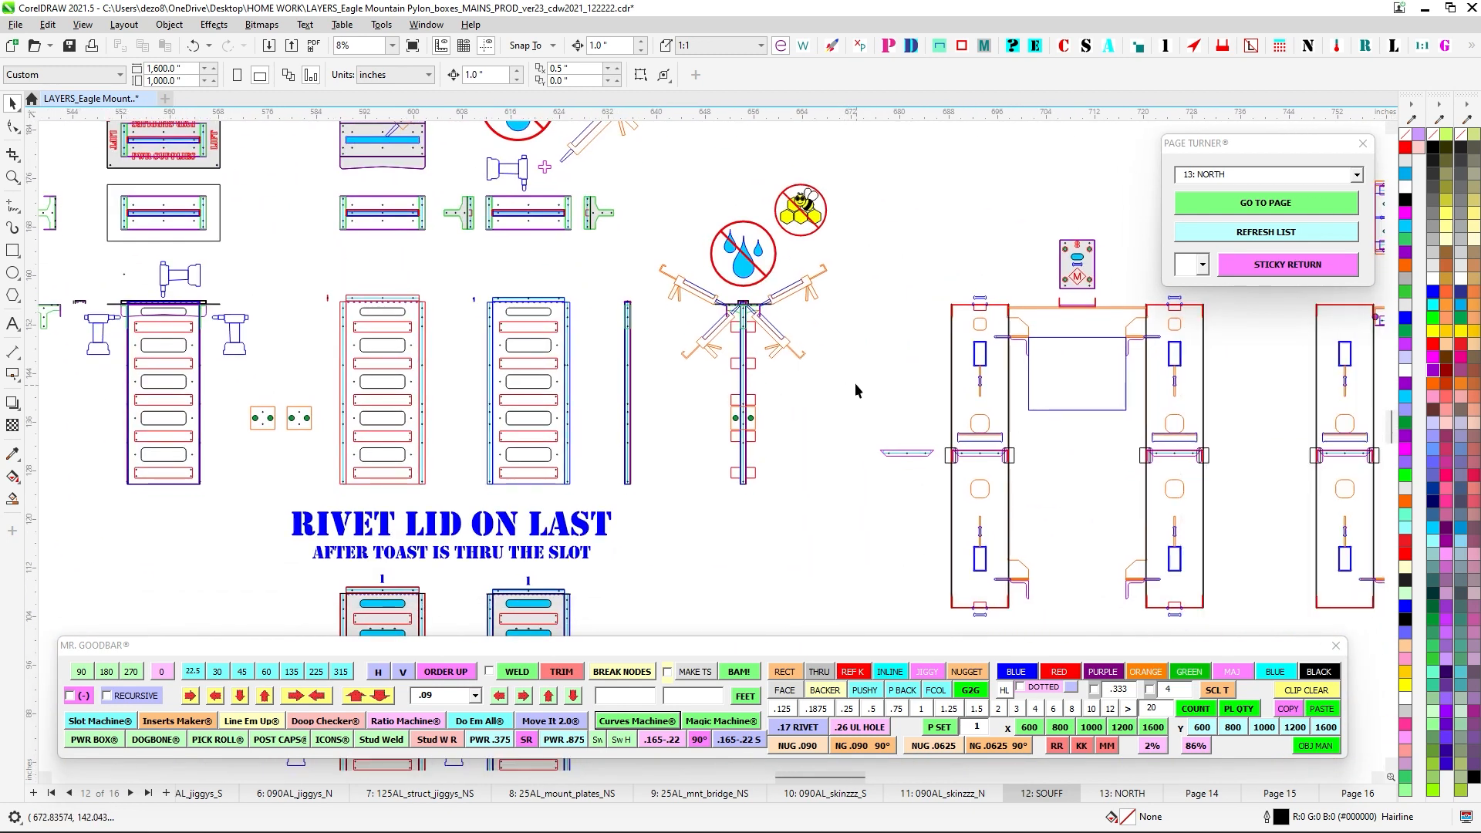
pyautogui.scroll(8, 736, 405)
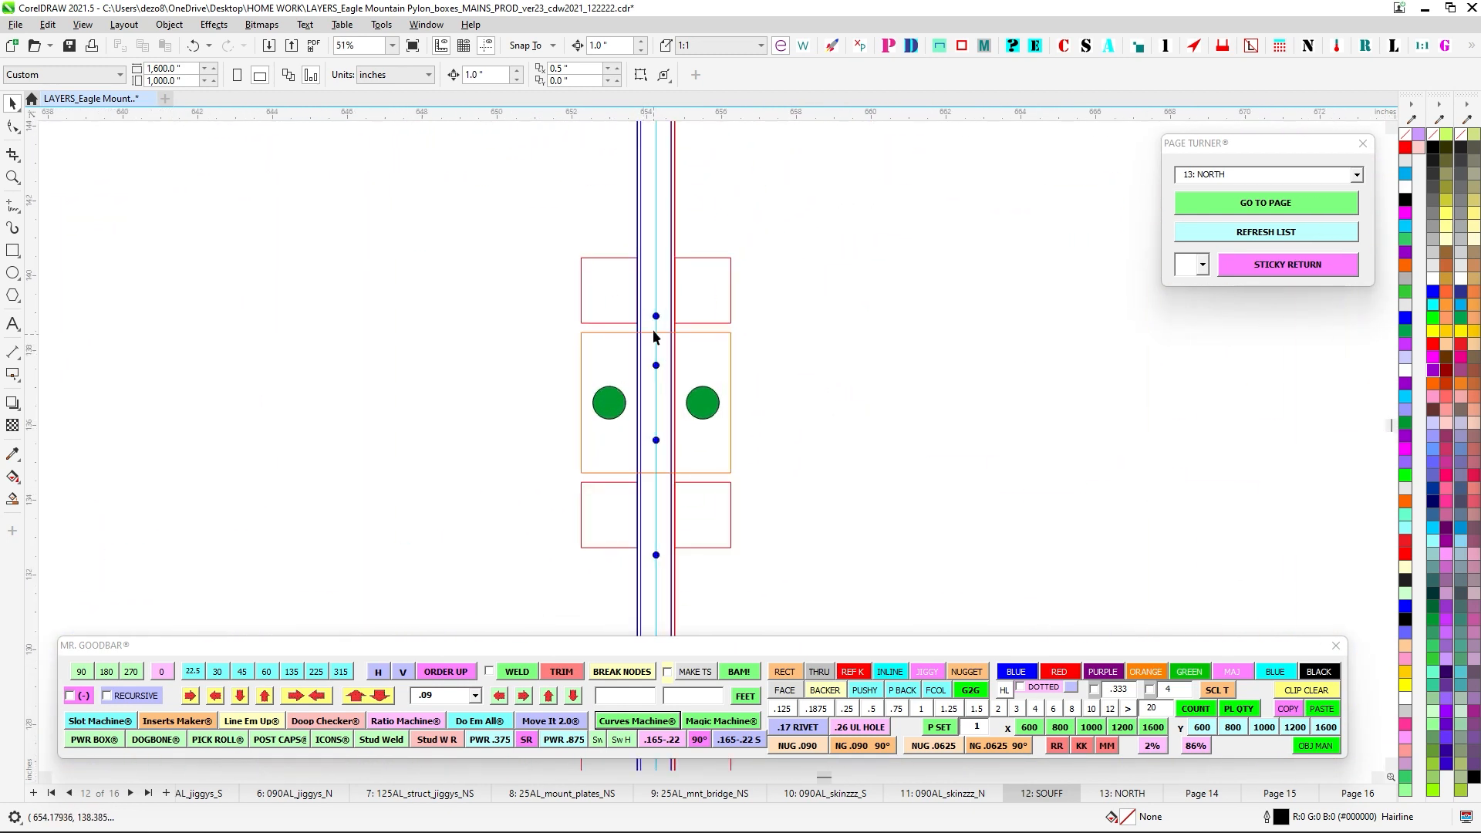
pyautogui.scroll(-7, 643, 473)
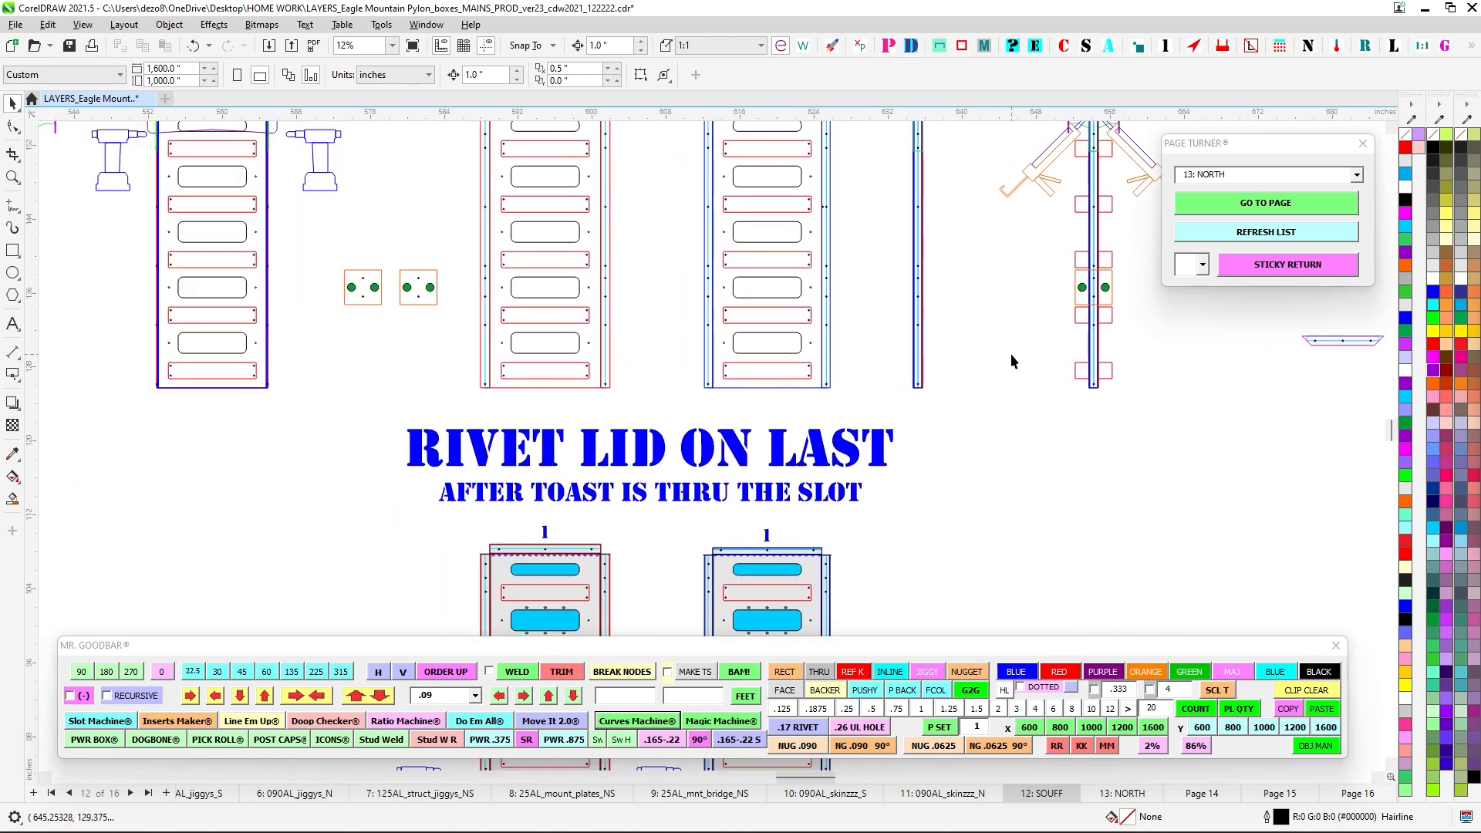
pyautogui.scroll(-2, 677, 386)
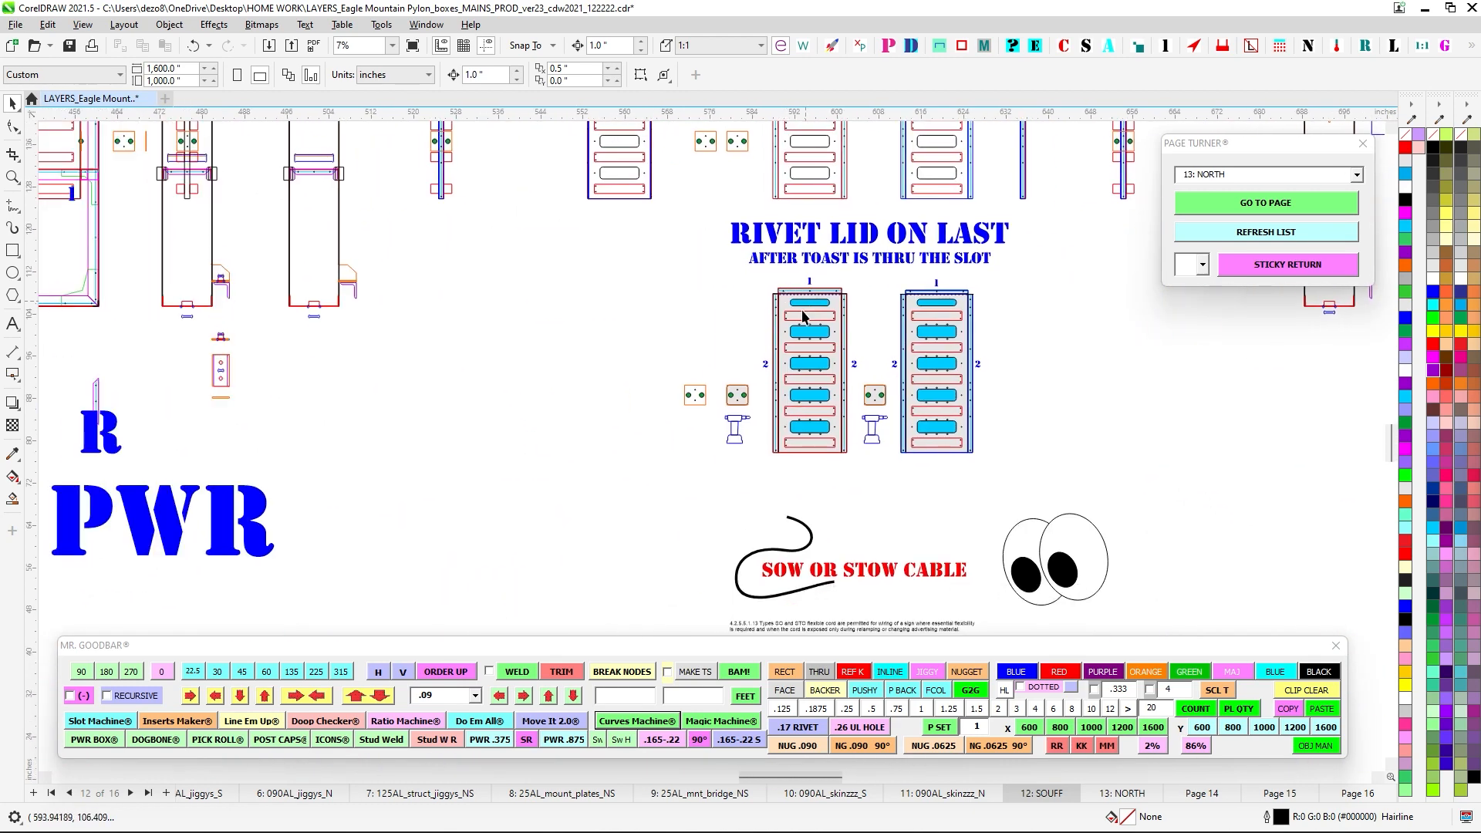
# Return from the RIVET LID ON LAST drawings to the assembled holder front view between the rivet guns.
pyautogui.moveTo(569, 328); pyautogui.dragTo(858, 437)
pyautogui.moveTo(729, 442); pyautogui.dragTo(803, 487)
pyautogui.scroll(-1, 790, 497)
pyautogui.scroll(3, 935, 303)
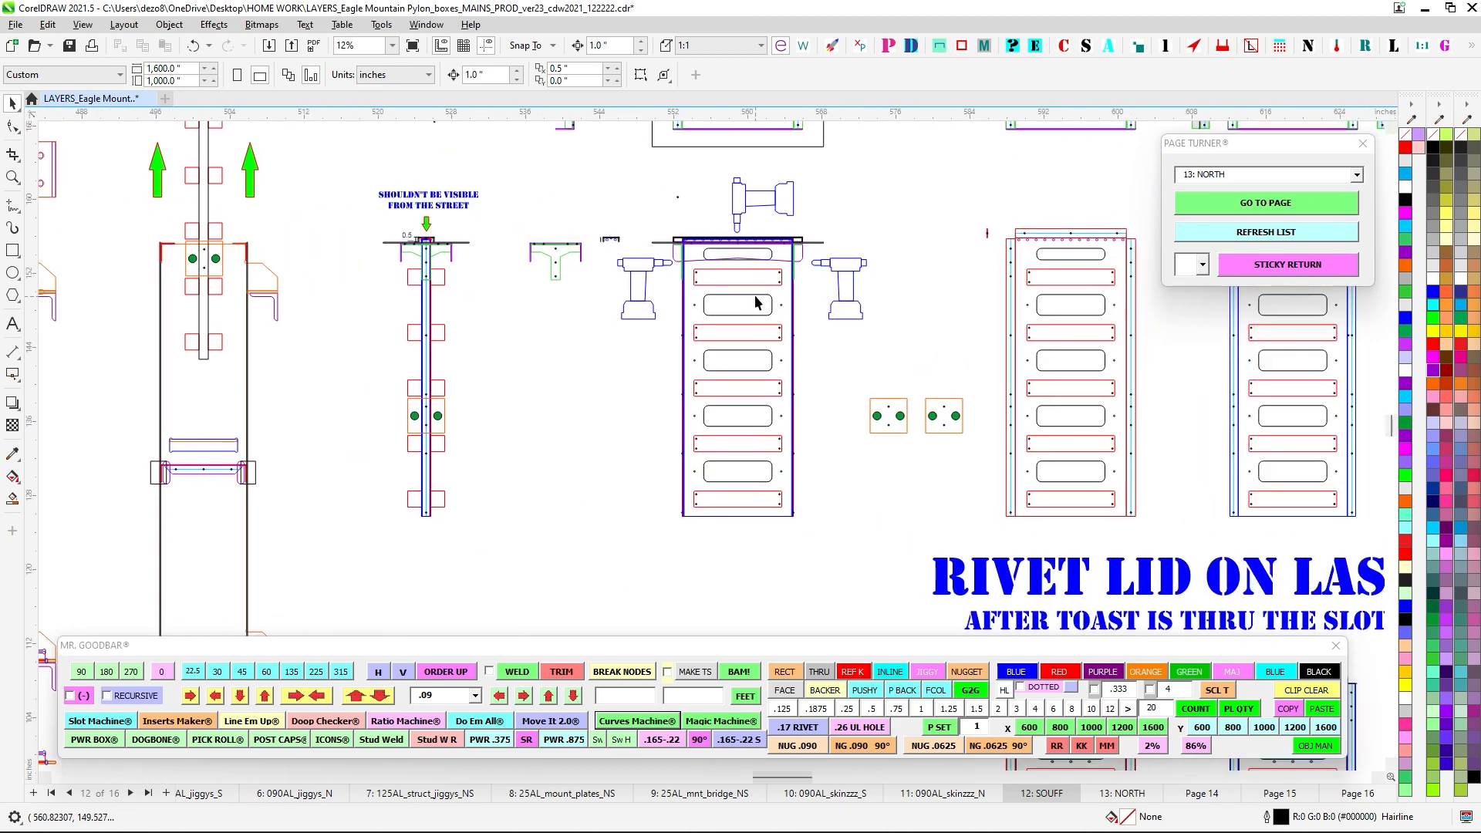
pyautogui.scroll(-1, 767, 305)
pyautogui.scroll(1, 780, 318)
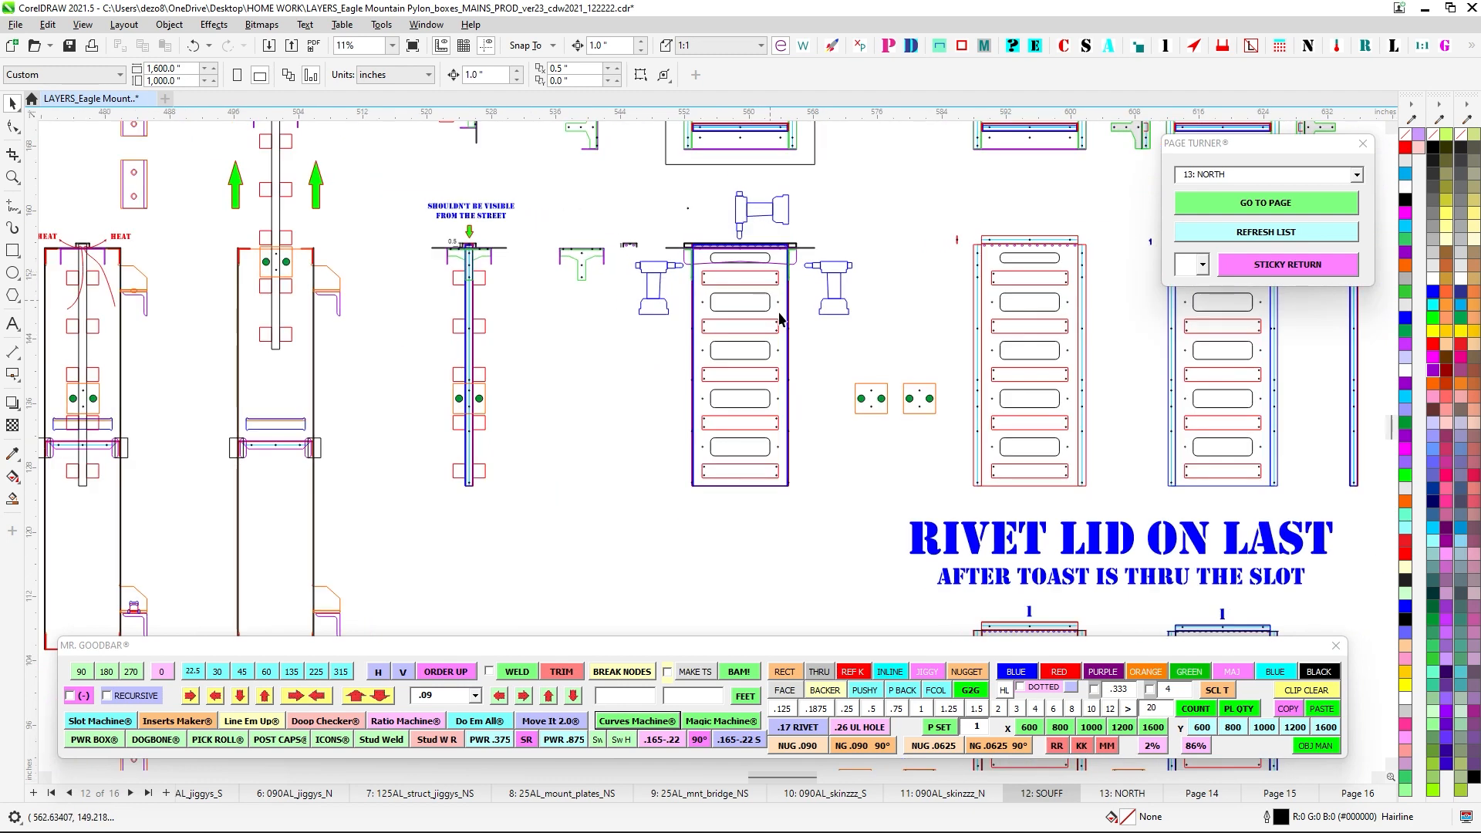
pyautogui.moveTo(698, 527); pyautogui.dragTo(720, 496)
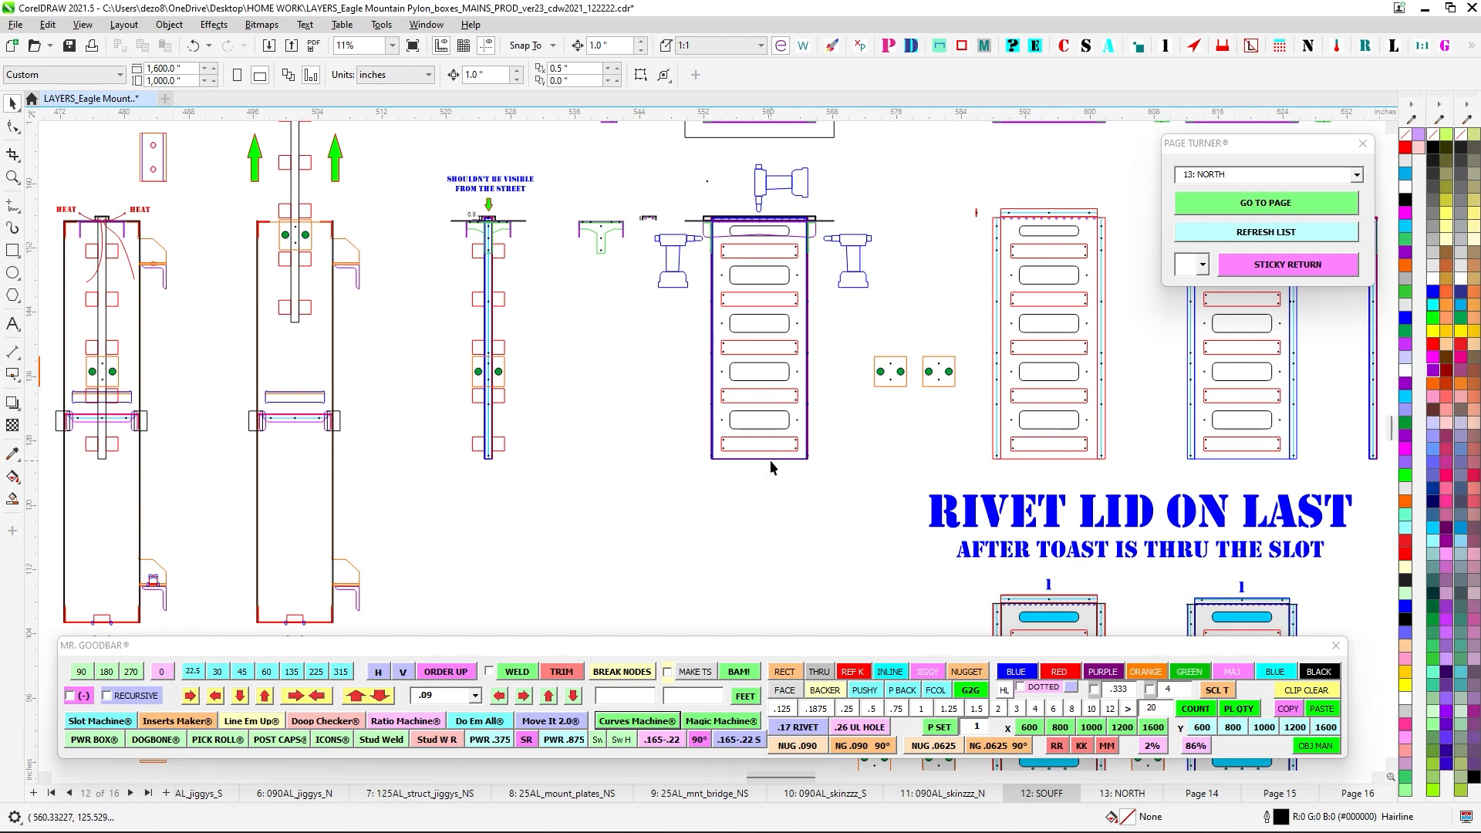
# Pick out the lowest power supply with its mounting holes in the assembled holder's front view.
pyautogui.scroll(1, 716, 454)
pyautogui.moveTo(682, 416); pyautogui.dragTo(980, 460)
pyautogui.scroll(-1, 704, 357)
pyautogui.scroll(4, 705, 354)
pyautogui.scroll(-3, 770, 359)
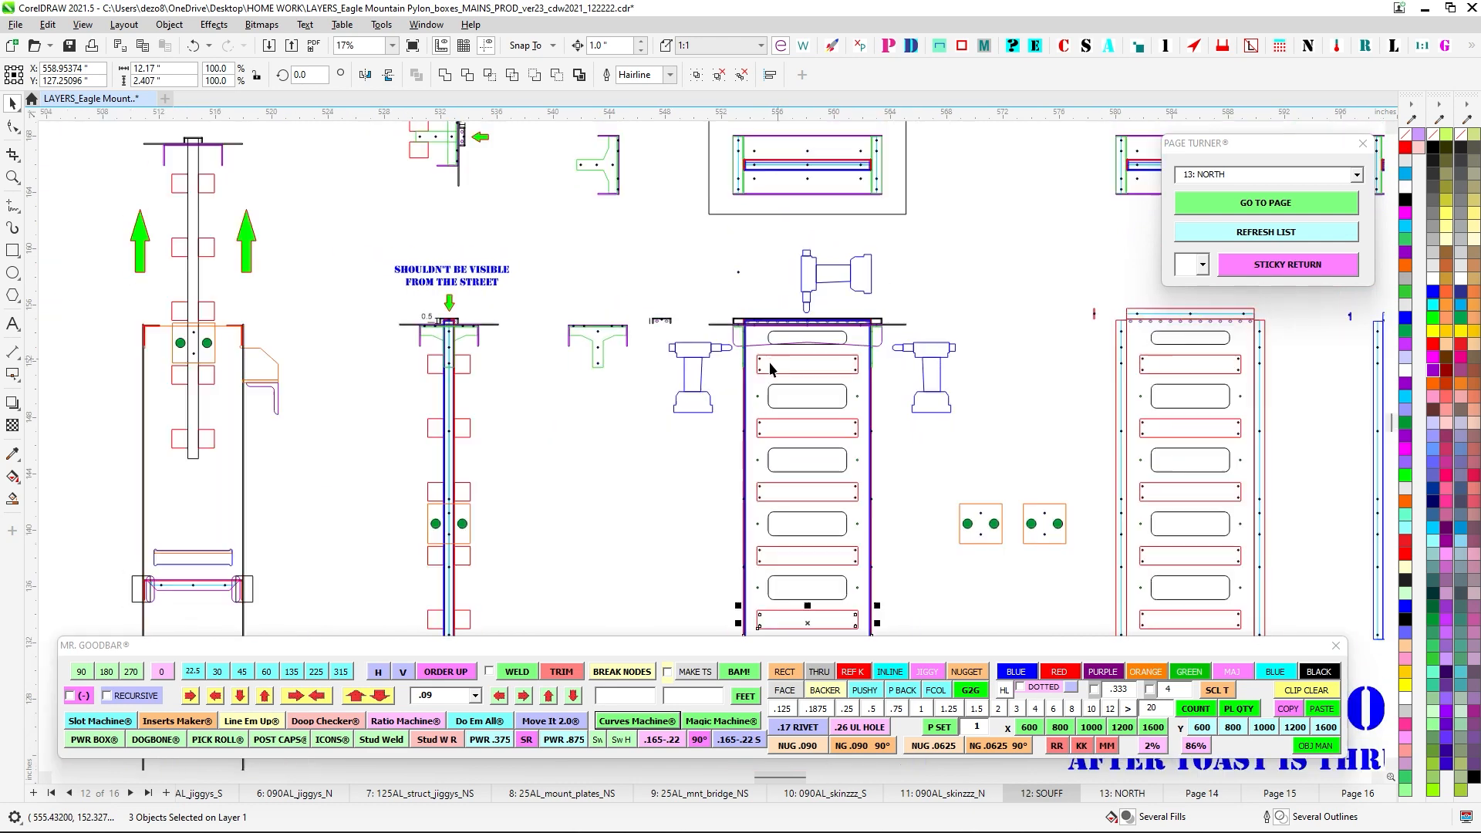
# Go to the holder end view below the 0.5 dimension and select its upper left power supply rectangle.
pyautogui.moveTo(528, 375); pyautogui.dragTo(723, 276)
pyautogui.scroll(3, 724, 275)
pyautogui.moveTo(600, 276); pyautogui.dragTo(650, 257)
pyautogui.scroll(-1, 648, 256)
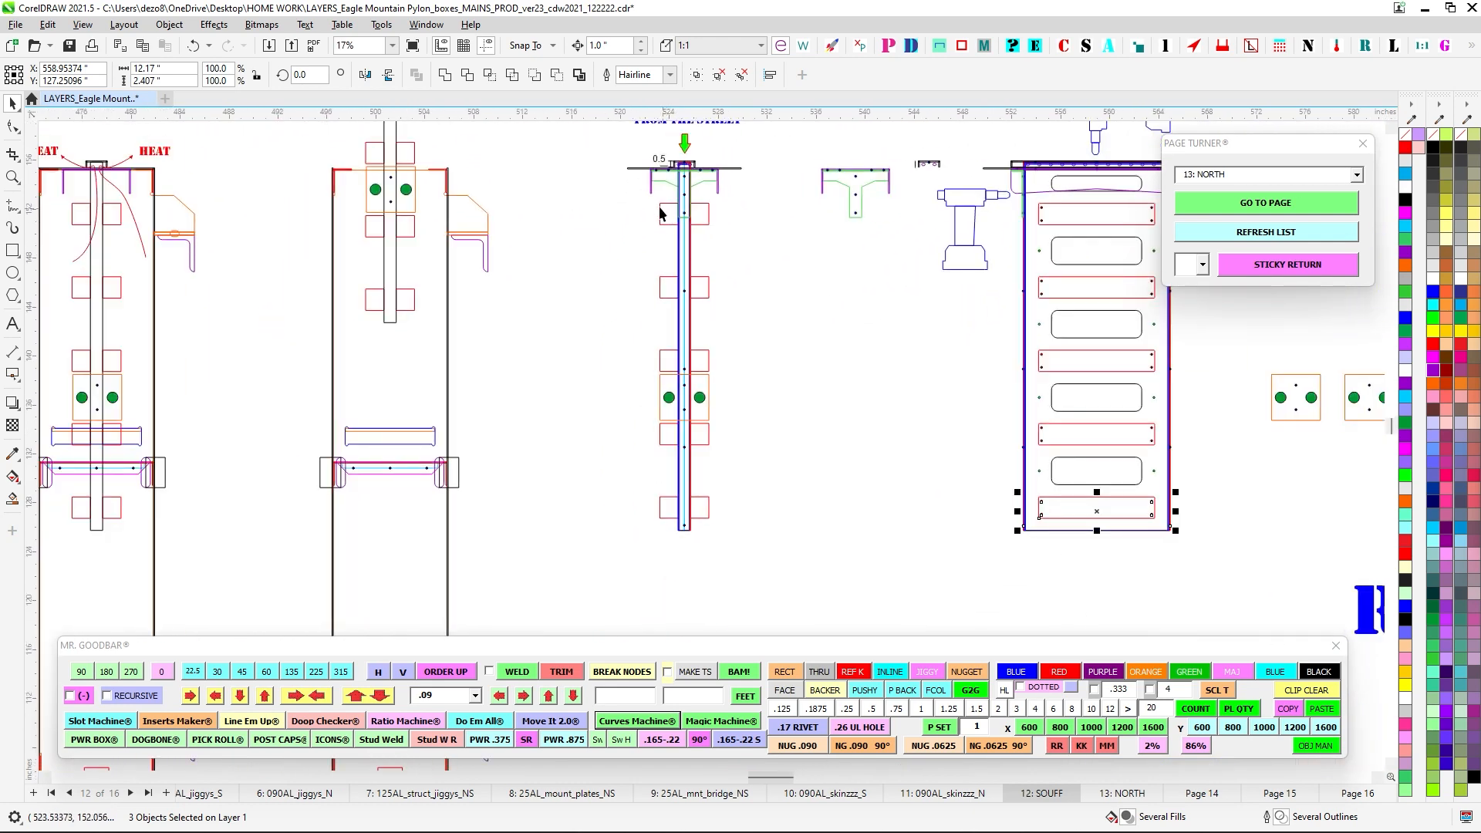
pyautogui.click(662, 213)
pyautogui.scroll(1, 664, 214)
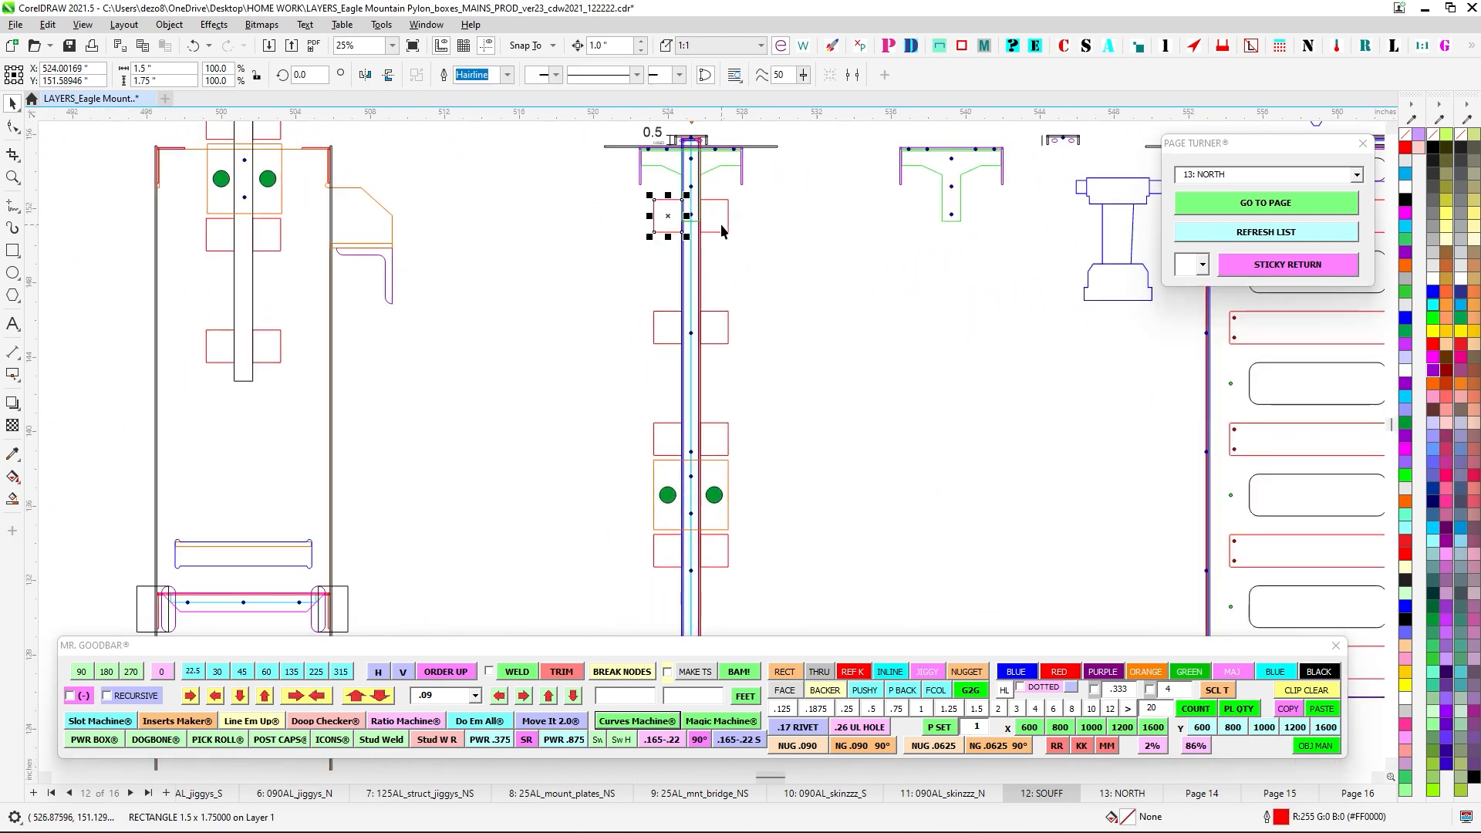
# Pick out the left and right power supplies of the top pair in the holder end view.
pyautogui.moveTo(815, 268); pyautogui.dragTo(834, 352)
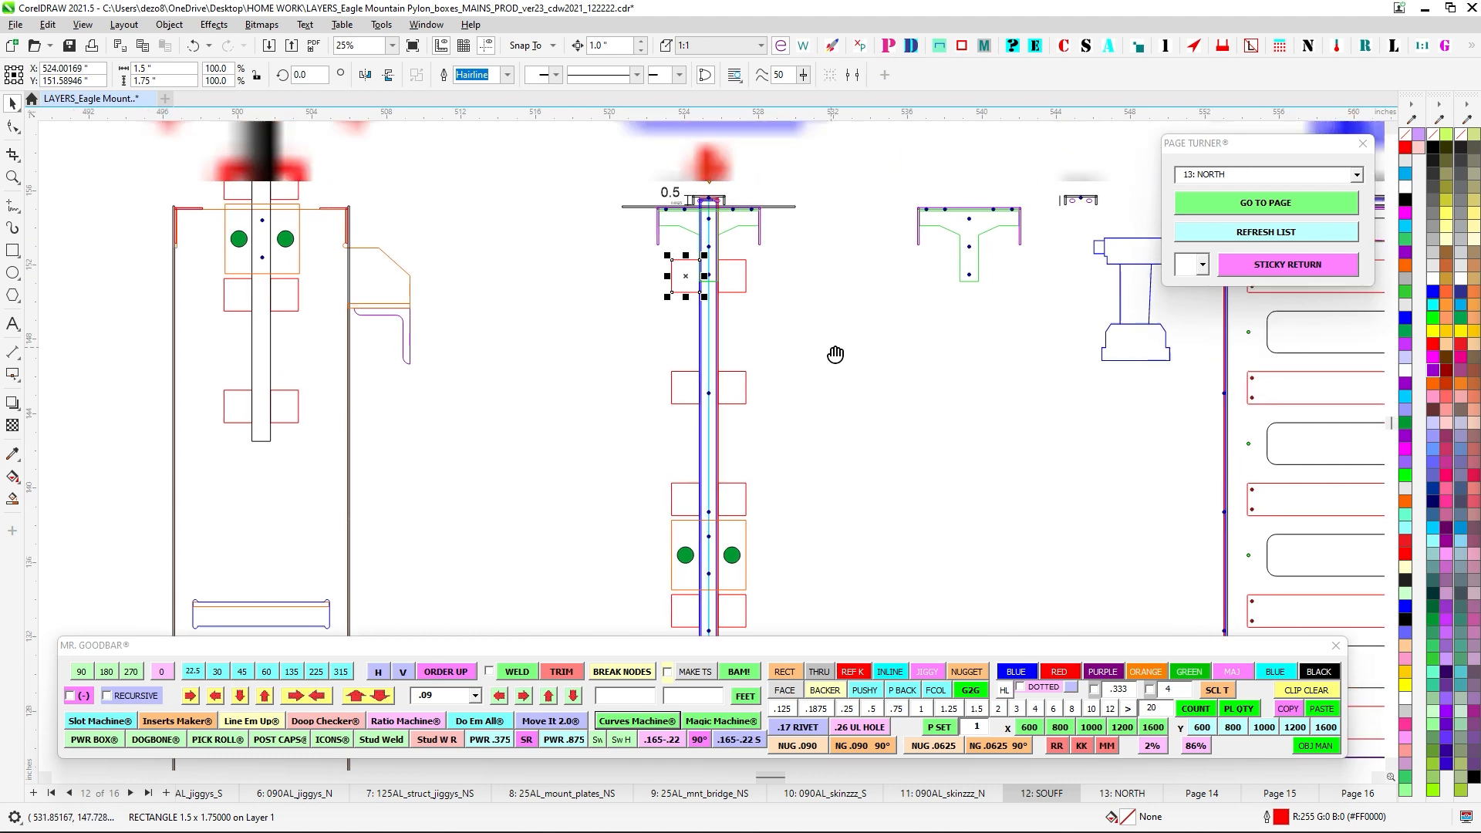
pyautogui.scroll(1, 833, 351)
pyautogui.click(597, 262)
pyautogui.moveTo(623, 239); pyautogui.dragTo(680, 312)
pyautogui.moveTo(777, 239); pyautogui.dragTo(697, 313)
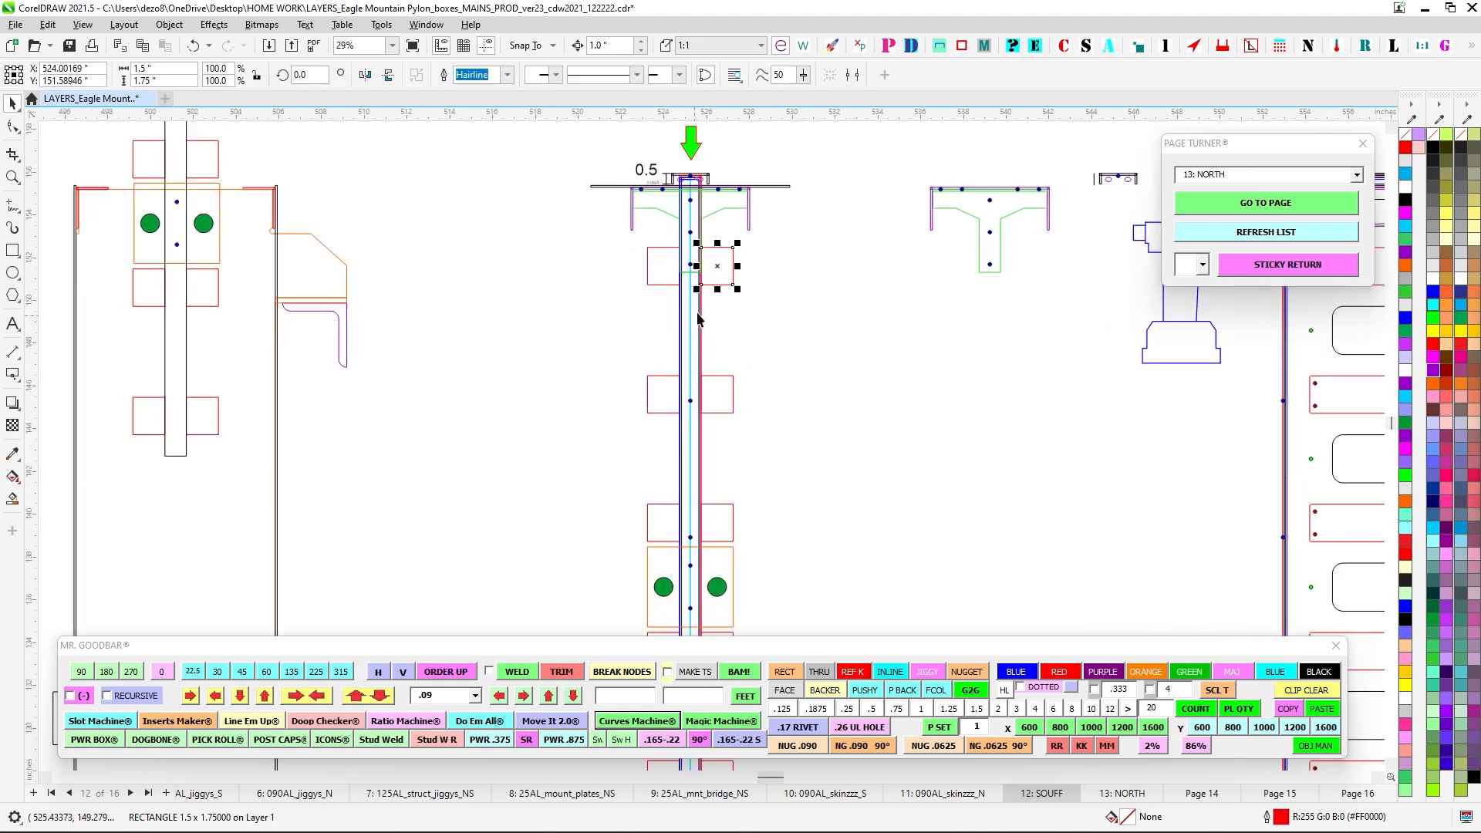
# Pick out the power supplies of the second and third pairs on both sides of the holder end view.
pyautogui.moveTo(799, 382); pyautogui.dragTo(780, 261)
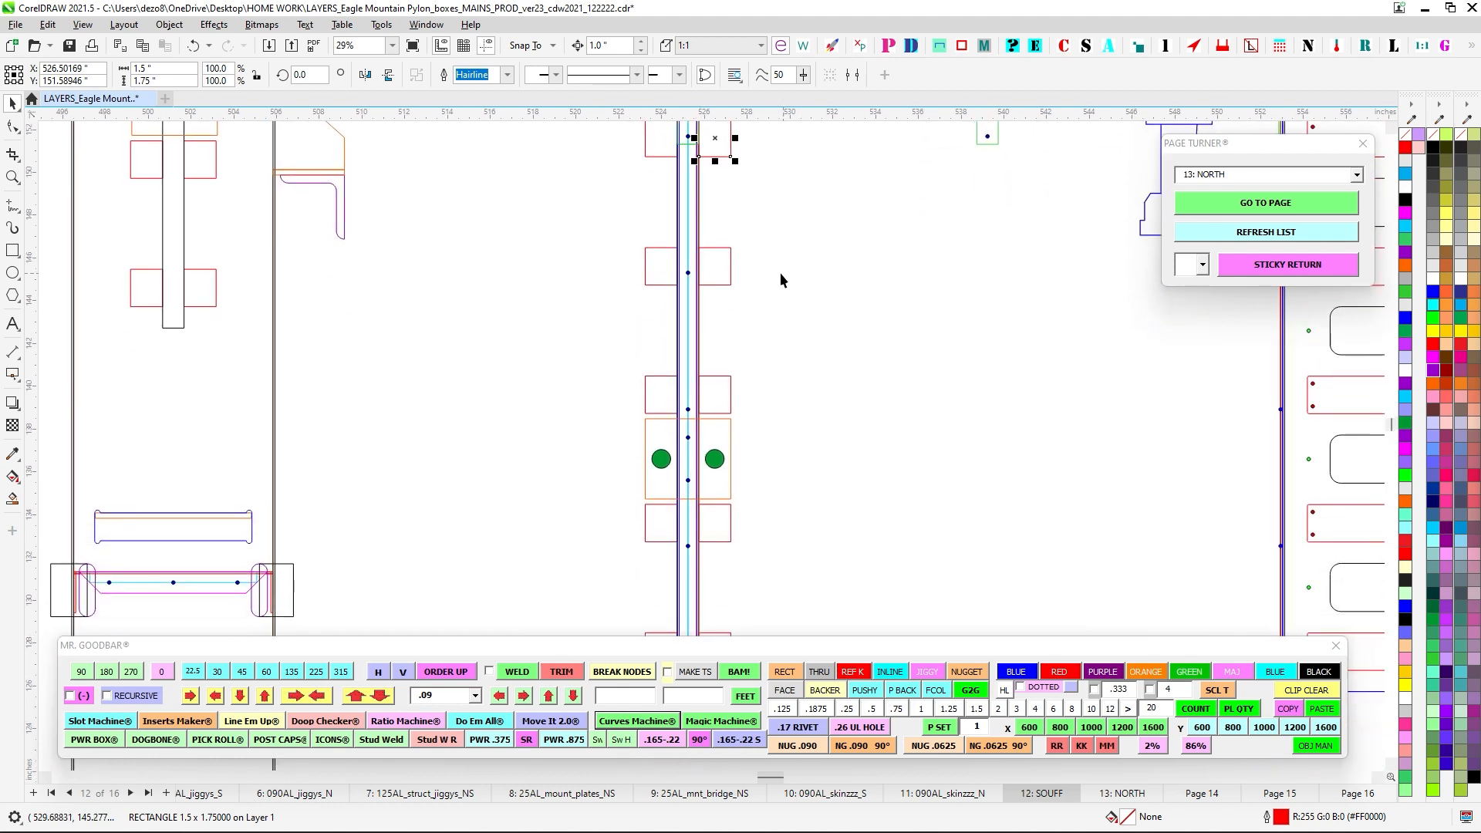
pyautogui.moveTo(601, 235); pyautogui.dragTo(682, 337)
pyautogui.moveTo(759, 216); pyautogui.dragTo(690, 311)
pyautogui.scroll(-1, 807, 350)
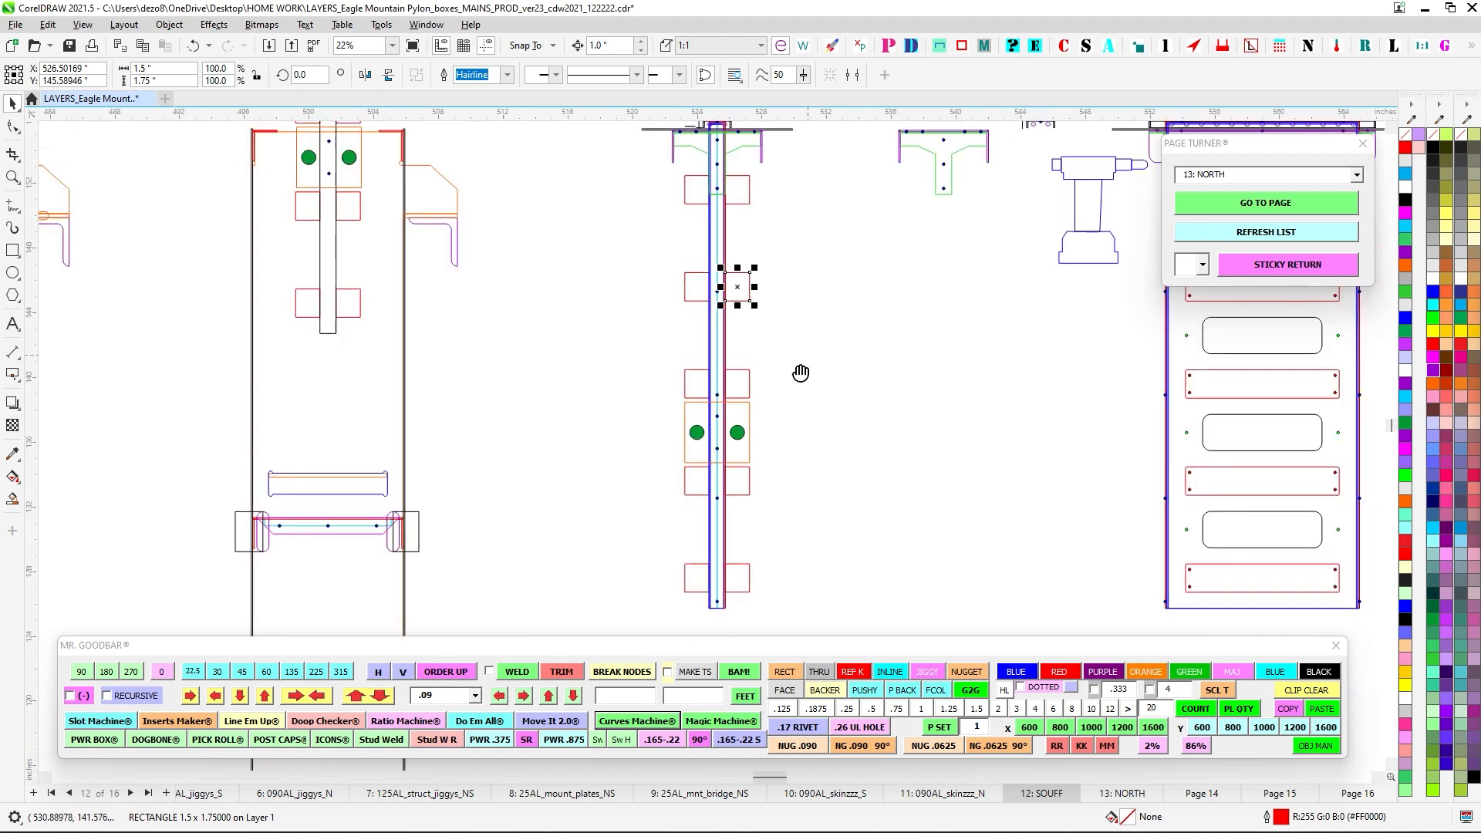
pyautogui.scroll(2, 800, 373)
pyautogui.moveTo(589, 244); pyautogui.dragTo(686, 325)
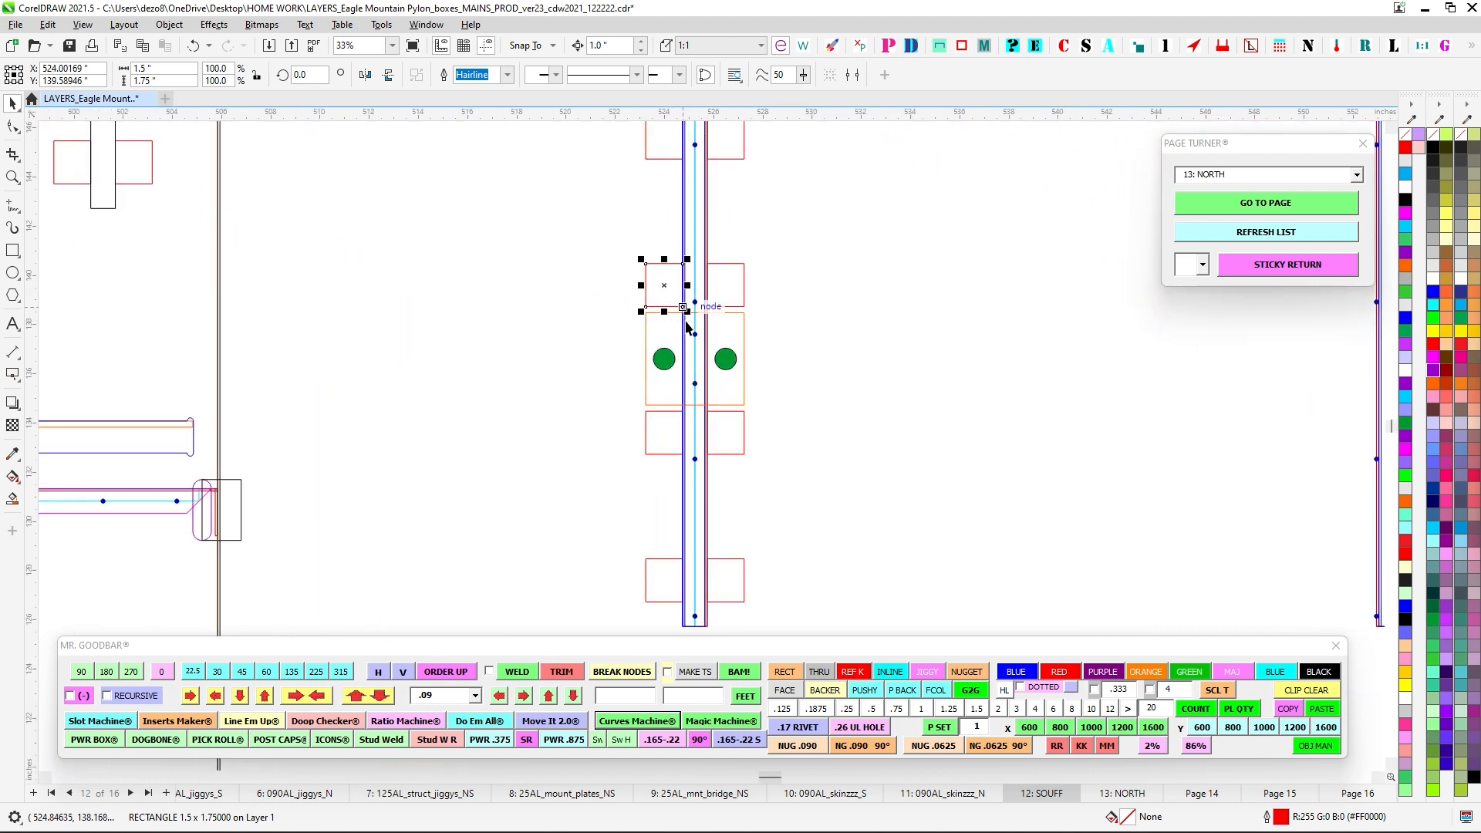
pyautogui.moveTo(797, 234); pyautogui.dragTo(704, 324)
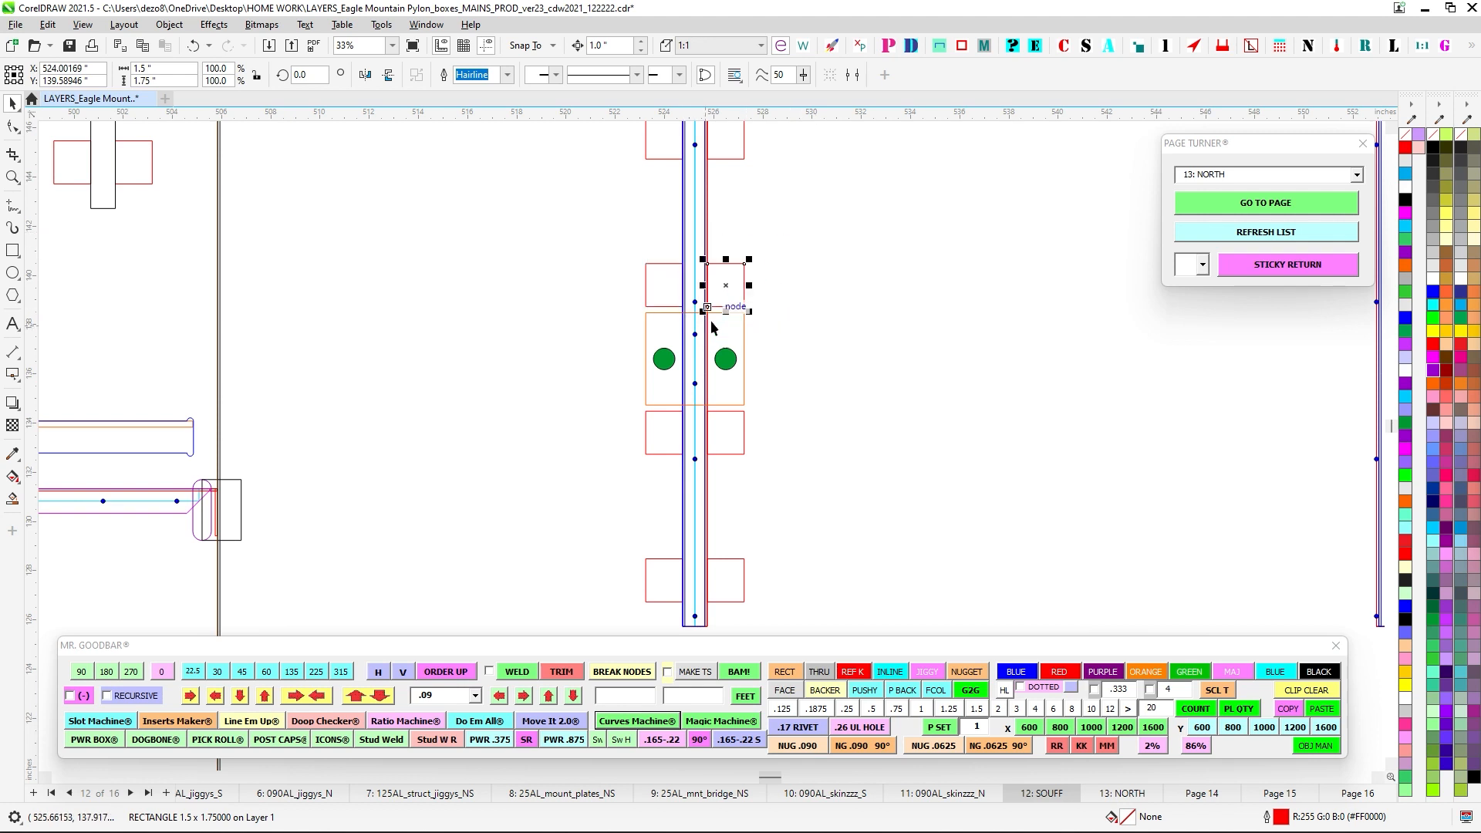
pyautogui.moveTo(905, 382); pyautogui.dragTo(929, 296)
# Pick out the power supplies of the two lowest pairs in the holder end view and clear the selection.
pyautogui.scroll(2, 622, 299)
pyautogui.moveTo(621, 299); pyautogui.dragTo(770, 466)
pyautogui.moveTo(918, 287); pyautogui.dragTo(689, 307)
pyautogui.scroll(-2, 803, 420)
pyautogui.scroll(2, 659, 399)
pyautogui.moveTo(540, 349); pyautogui.dragTo(631, 484)
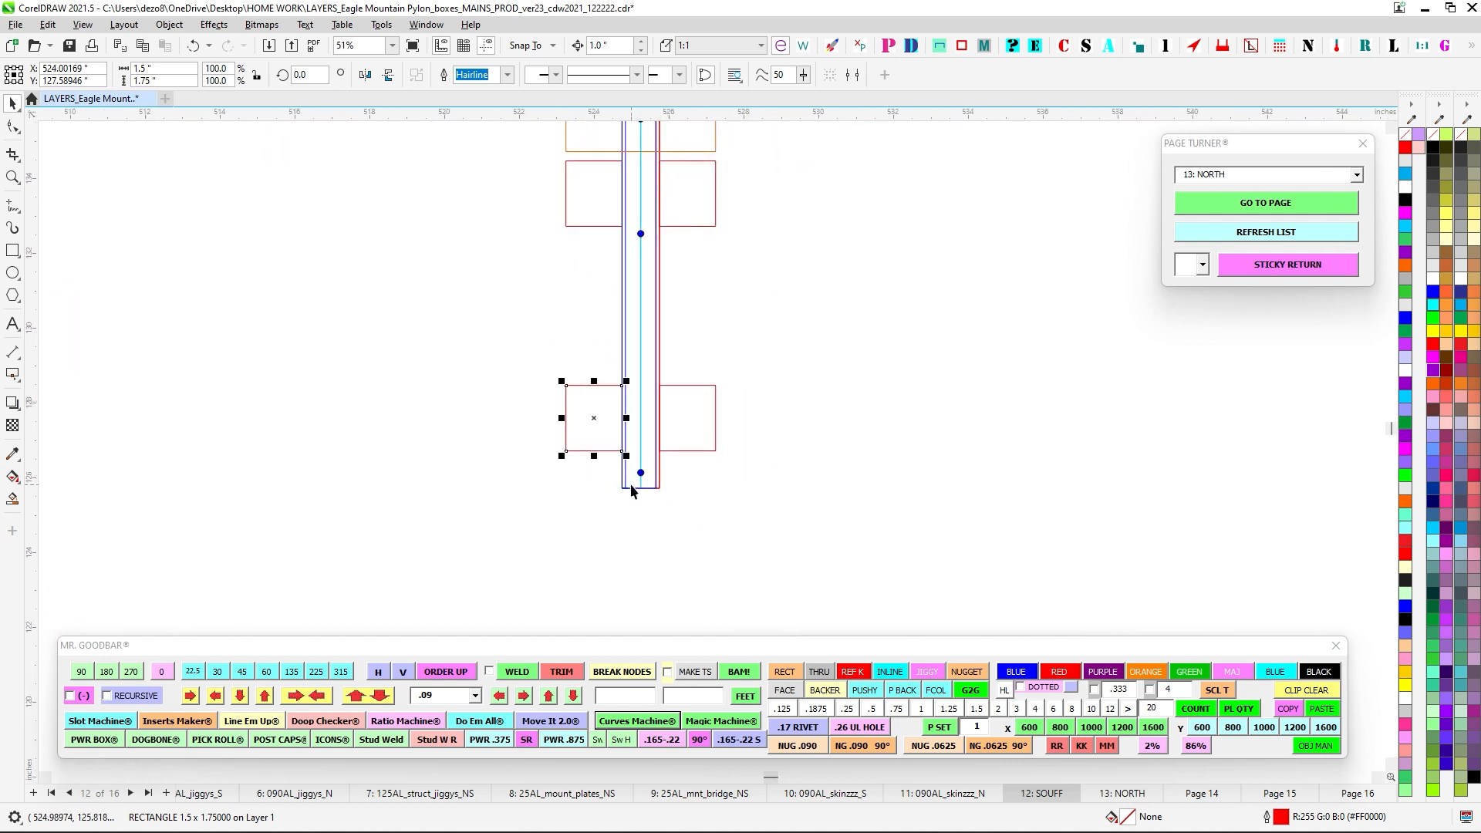
pyautogui.moveTo(756, 307); pyautogui.dragTo(643, 484)
pyautogui.scroll(-2, 710, 506)
pyautogui.press('Delete')
pyautogui.scroll(-2, 807, 461)
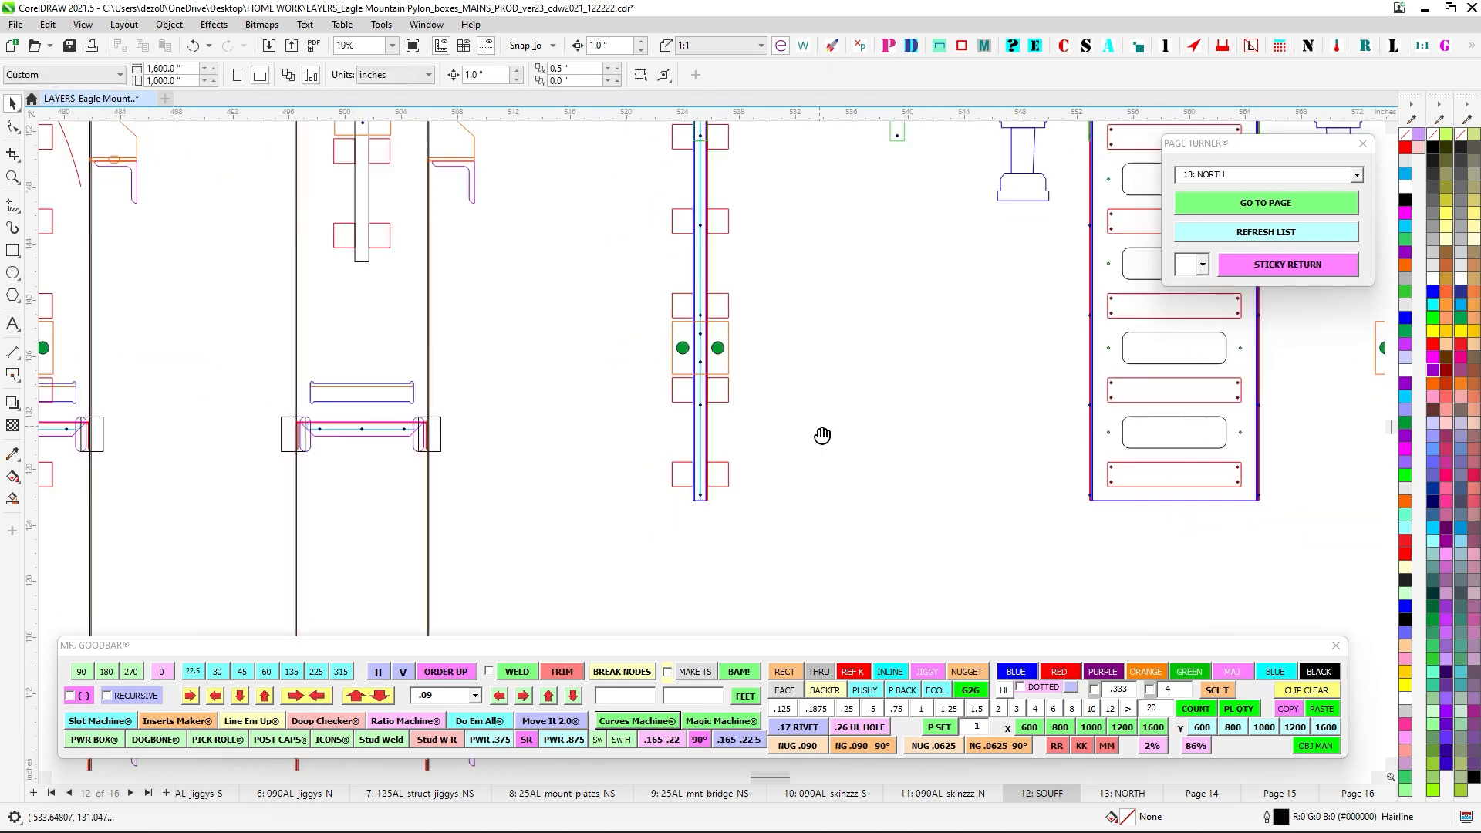
# Pick out the left power supply just below the green grommets and the right one of the second pair.
pyautogui.scroll(2, 779, 424)
pyautogui.scroll(4, 644, 362)
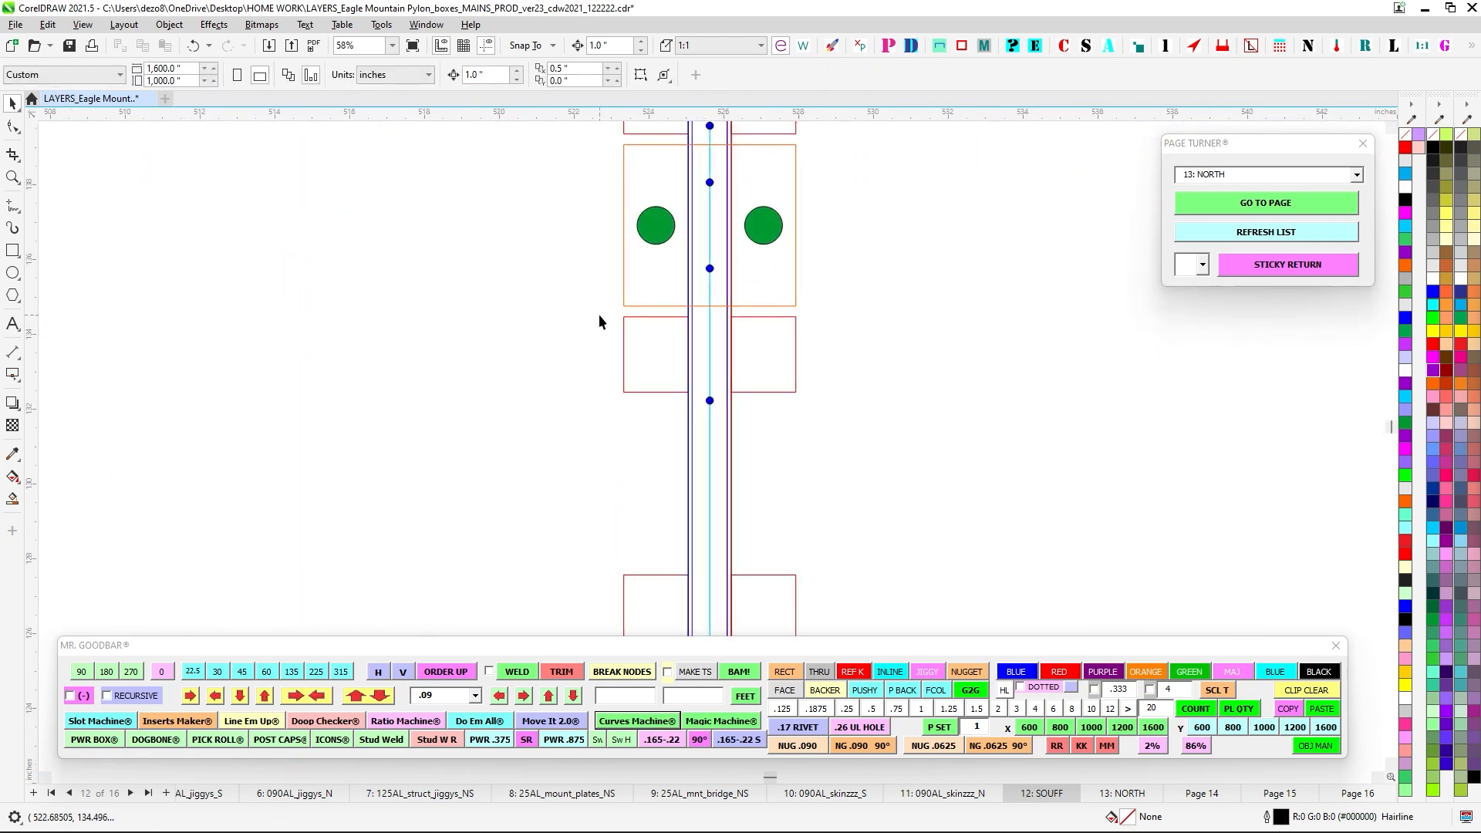
pyautogui.moveTo(603, 299); pyautogui.dragTo(709, 405)
pyautogui.scroll(-6, 725, 417)
pyautogui.moveTo(822, 437); pyautogui.dragTo(732, 617)
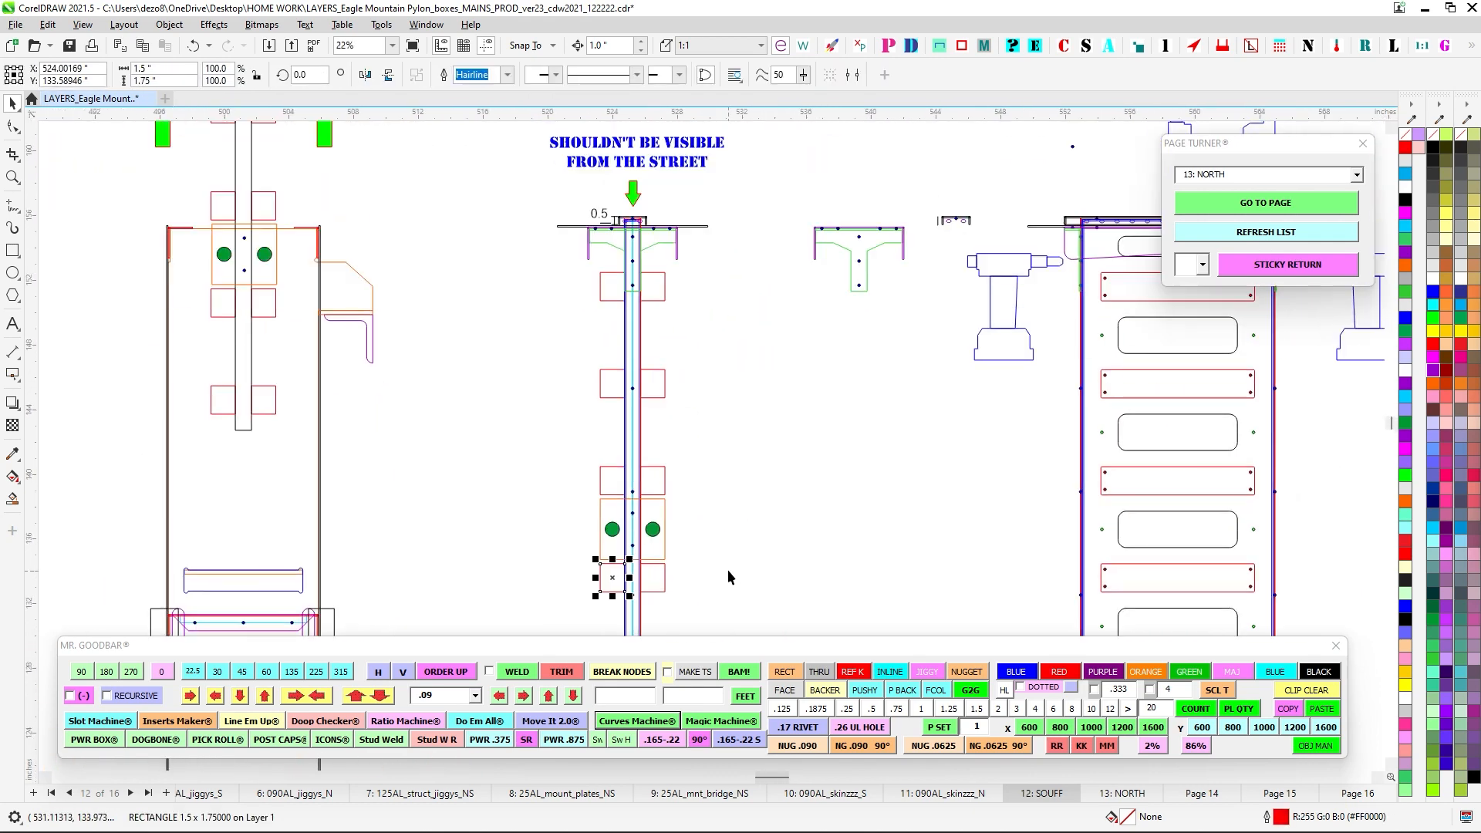
pyautogui.scroll(4, 668, 370)
pyautogui.moveTo(683, 341); pyautogui.dragTo(614, 452)
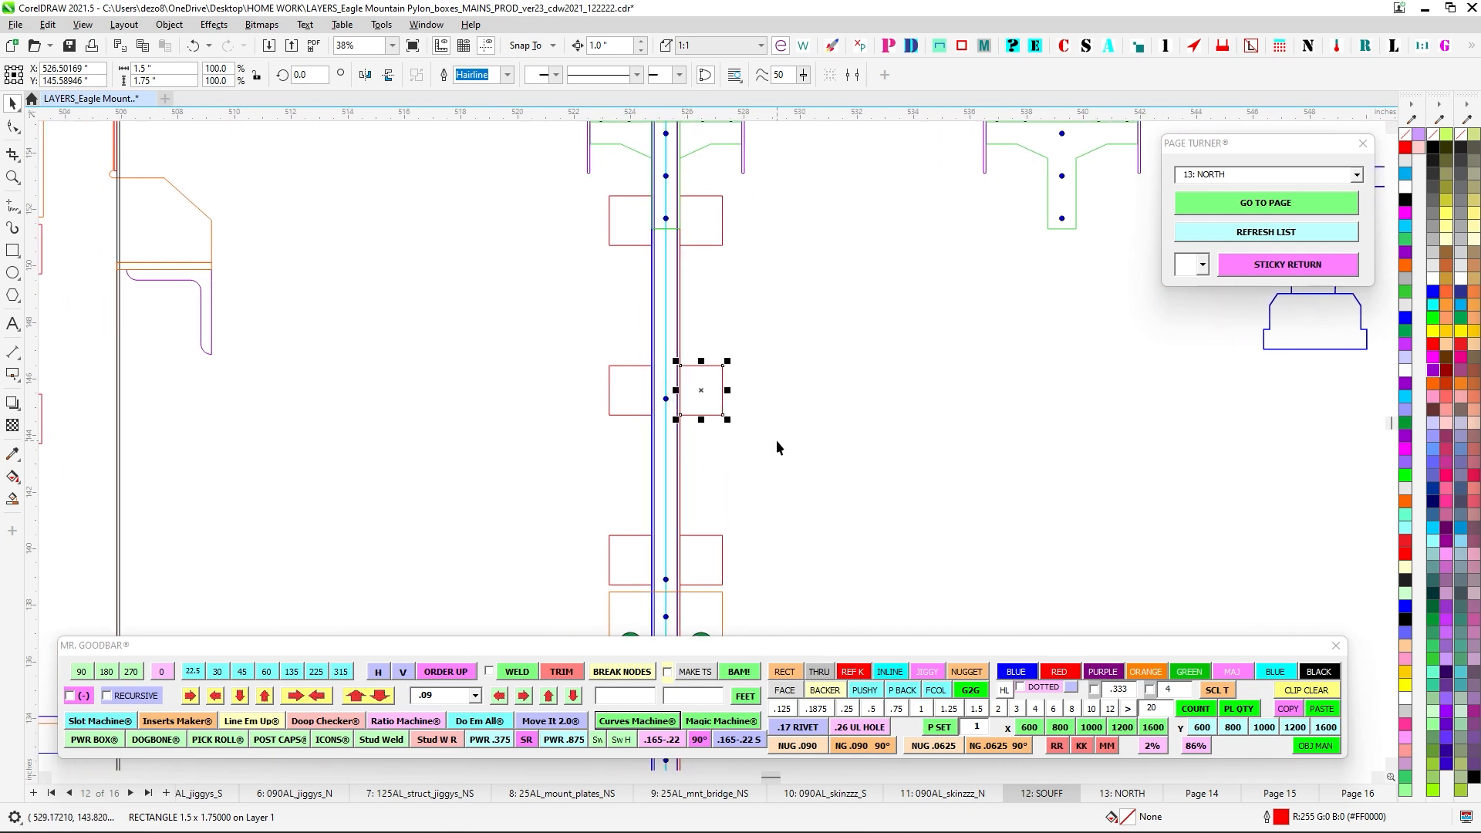
# Clear the selection and review the whole column of power supply pairs beside the servicing and front views.
pyautogui.scroll(-2, 775, 438)
pyautogui.scroll(2, 748, 351)
pyautogui.scroll(-4, 747, 357)
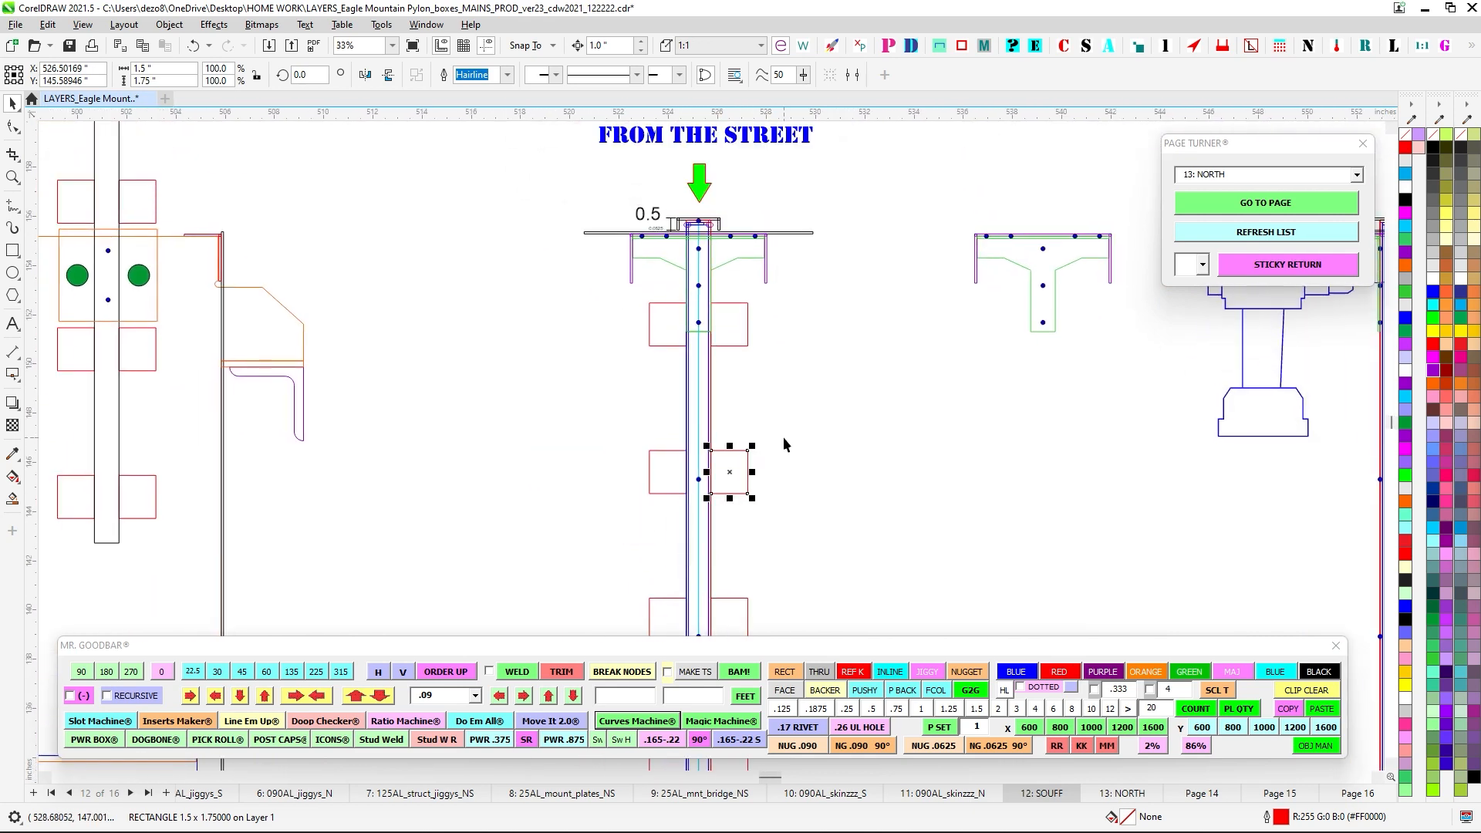
pyautogui.scroll(-1, 862, 337)
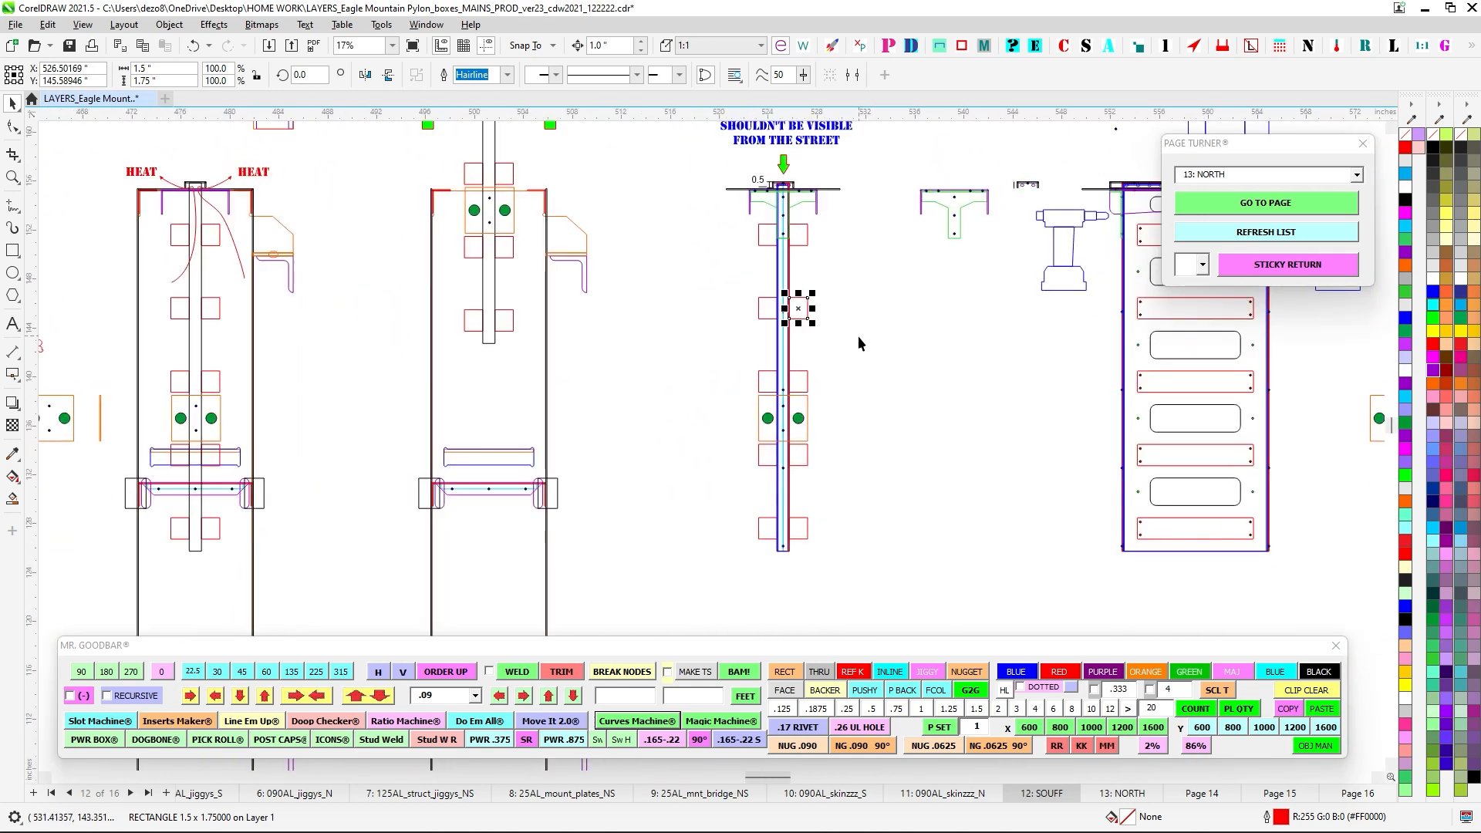
pyautogui.click(853, 381)
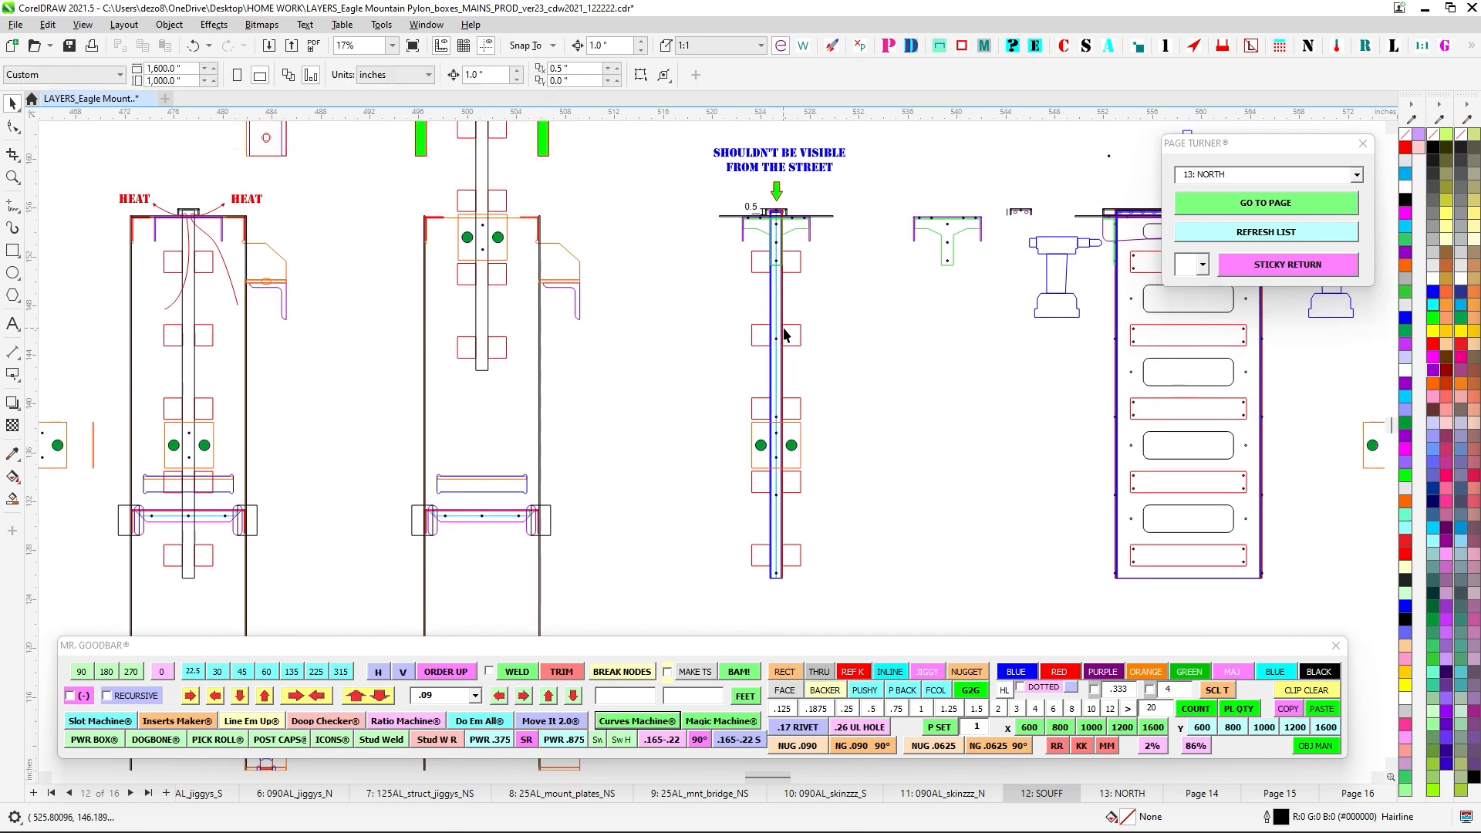
pyautogui.scroll(2, 789, 293)
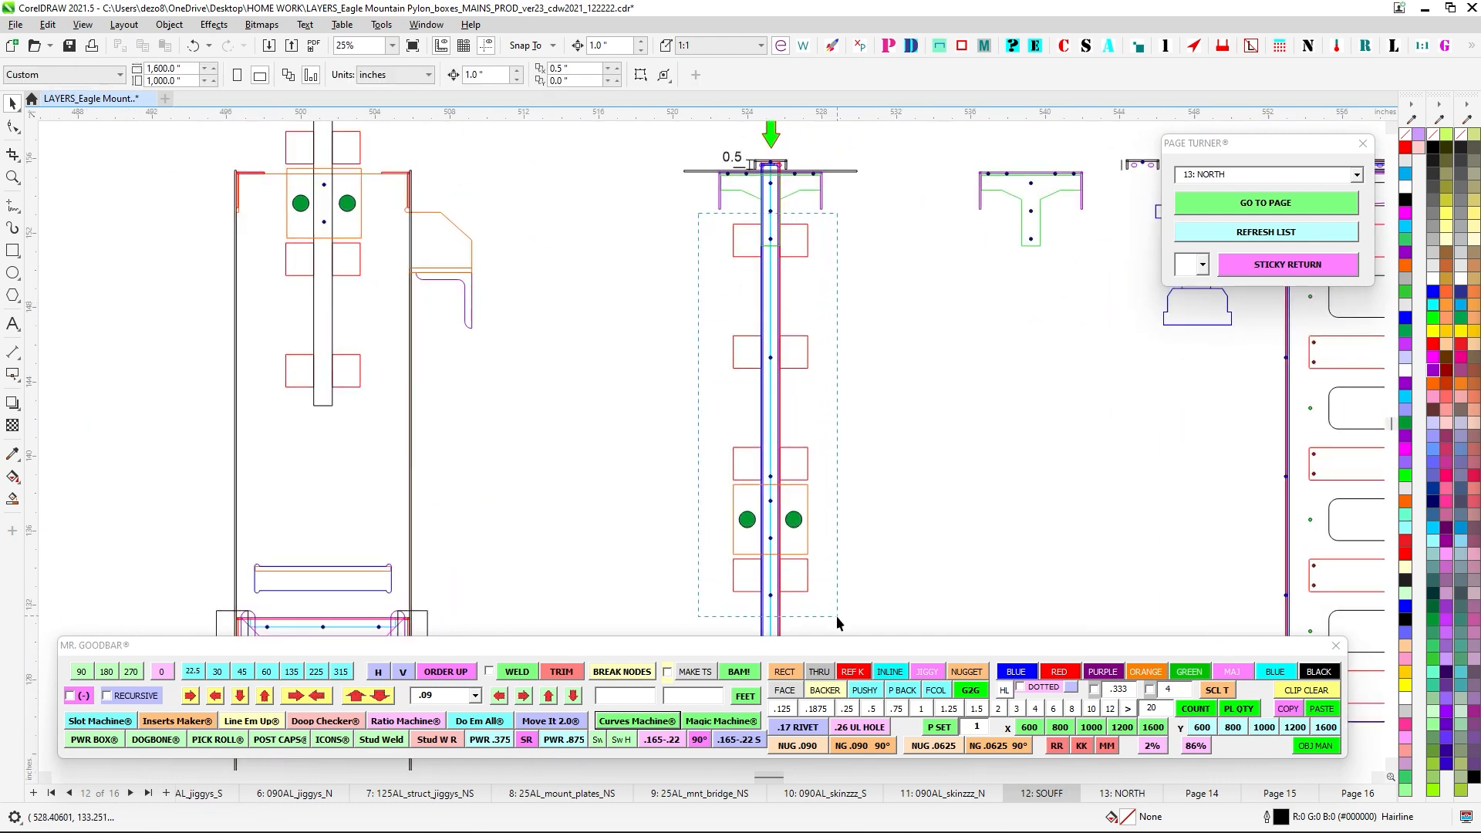
pyautogui.scroll(-1, 836, 615)
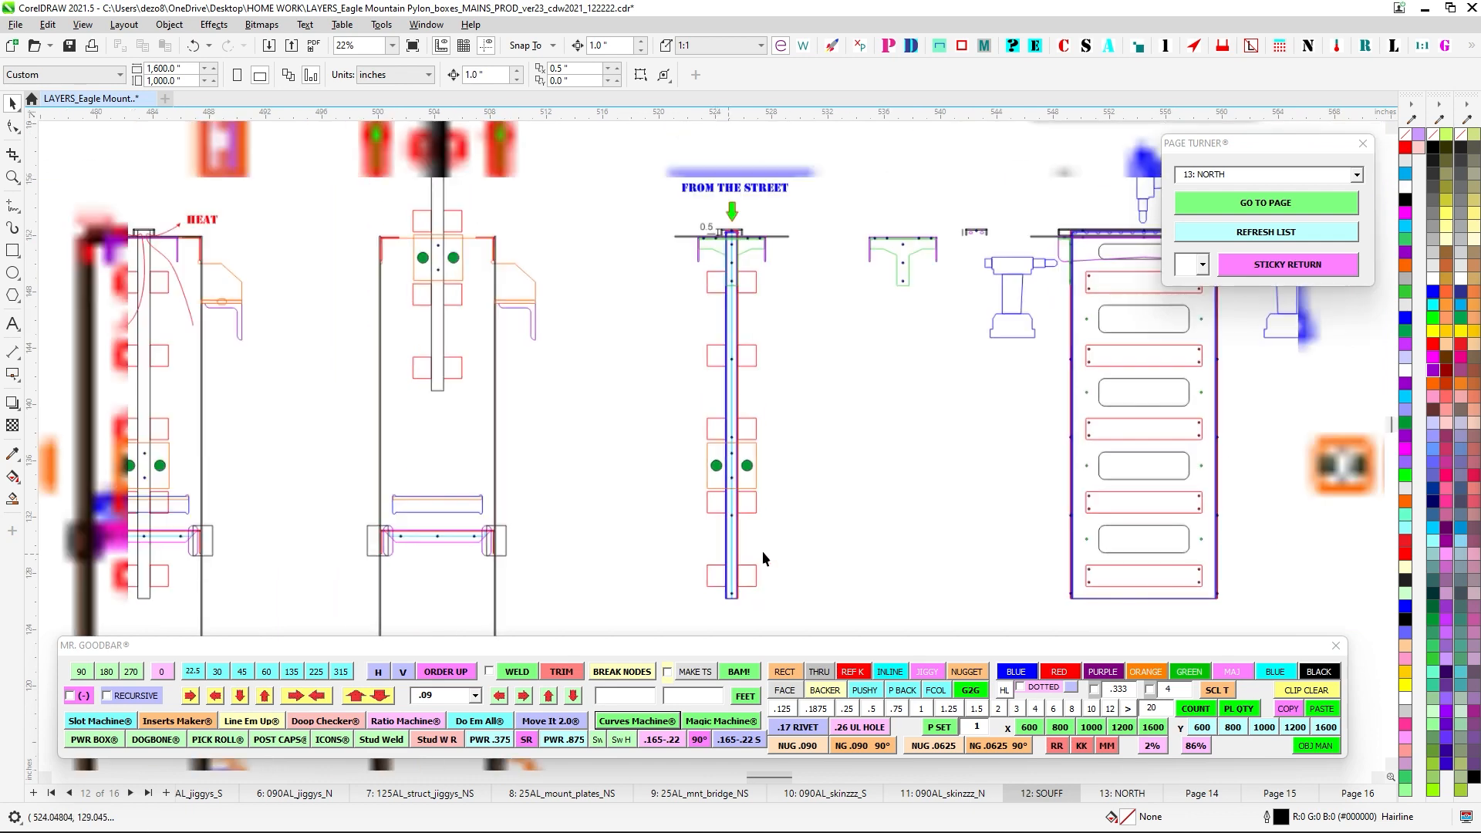
# Follow the power supply holder from its end views back to the front elevation of the pylon box's power end.
pyautogui.scroll(-1, 969, 310)
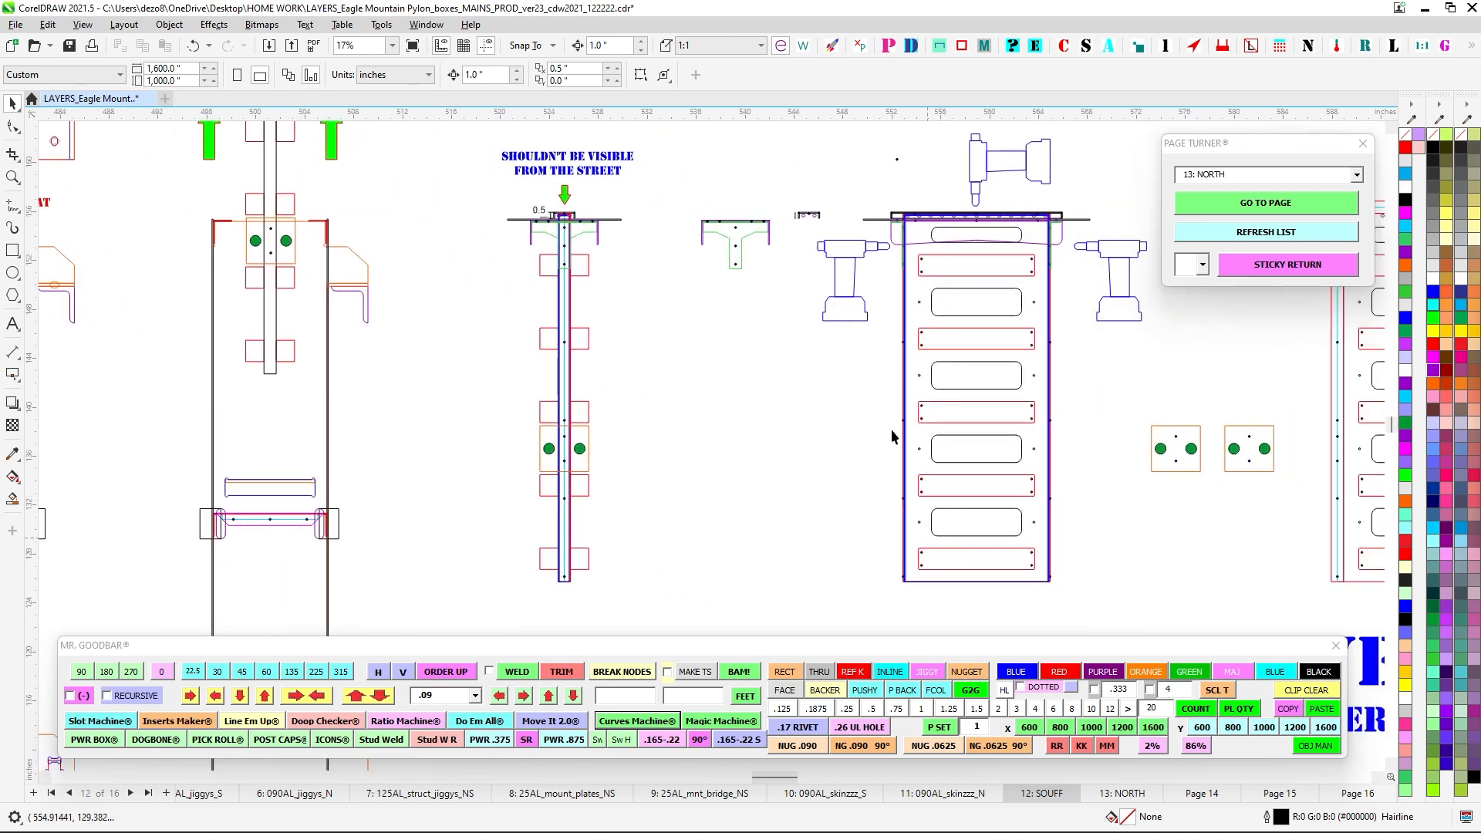
pyautogui.scroll(-1, 880, 348)
pyautogui.moveTo(735, 532)
pyautogui.mouseDown()
pyautogui.moveTo(984, 410)
pyautogui.moveTo(896, 524)
pyautogui.mouseUp()
pyautogui.scroll(1, 984, 401)
pyautogui.scroll(-1, 910, 483)
pyautogui.moveTo(758, 492); pyautogui.dragTo(916, 381)
pyautogui.moveTo(645, 311); pyautogui.dragTo(1024, 389)
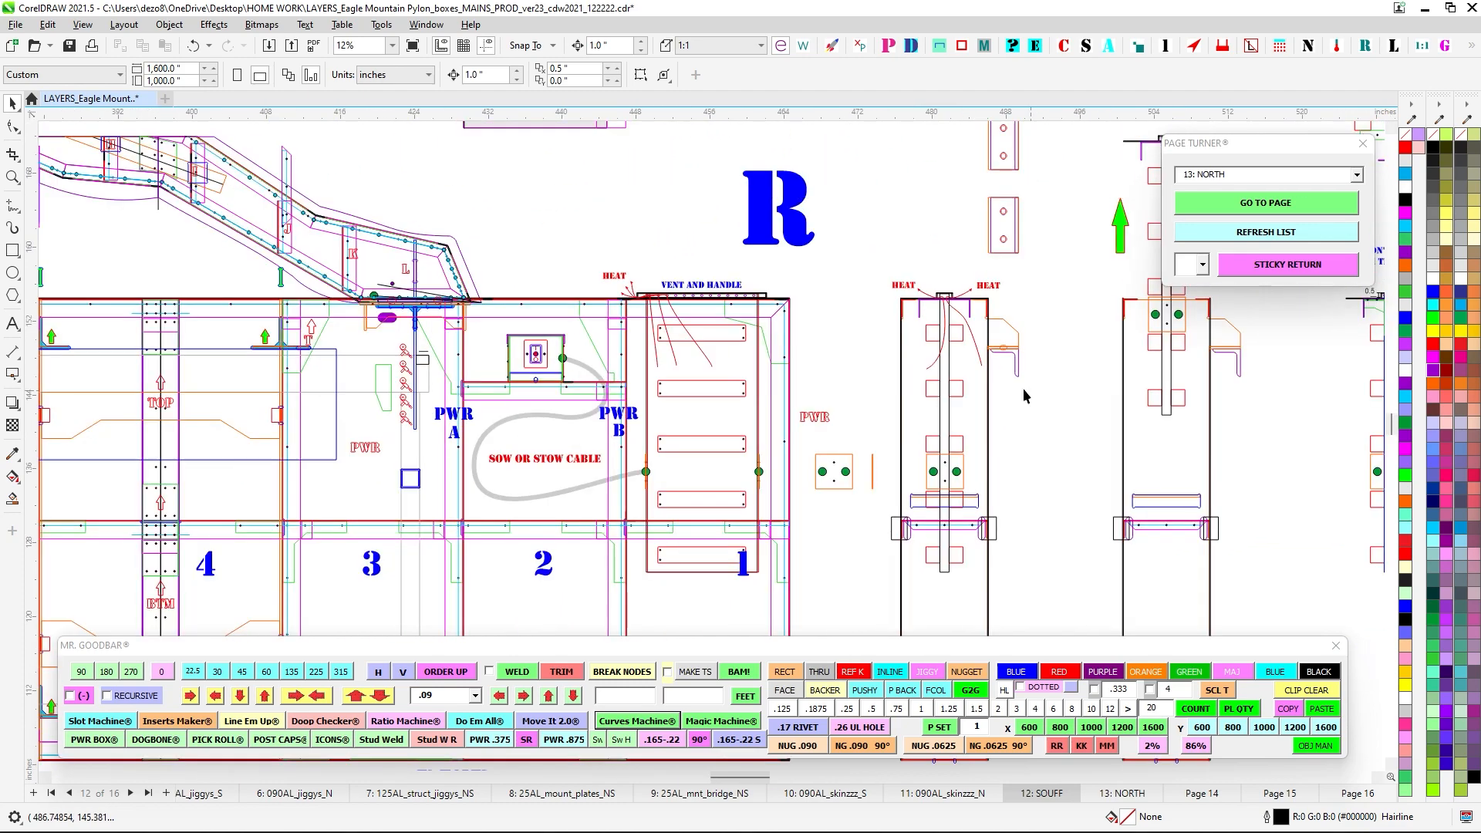
# Examine the heat paths escaping under the vent and handle lid in the front elevation and the neighbouring end view.
pyautogui.scroll(1, 595, 294)
pyautogui.scroll(-1, 600, 229)
pyautogui.moveTo(607, 233); pyautogui.dragTo(522, 185)
pyautogui.scroll(4, 622, 199)
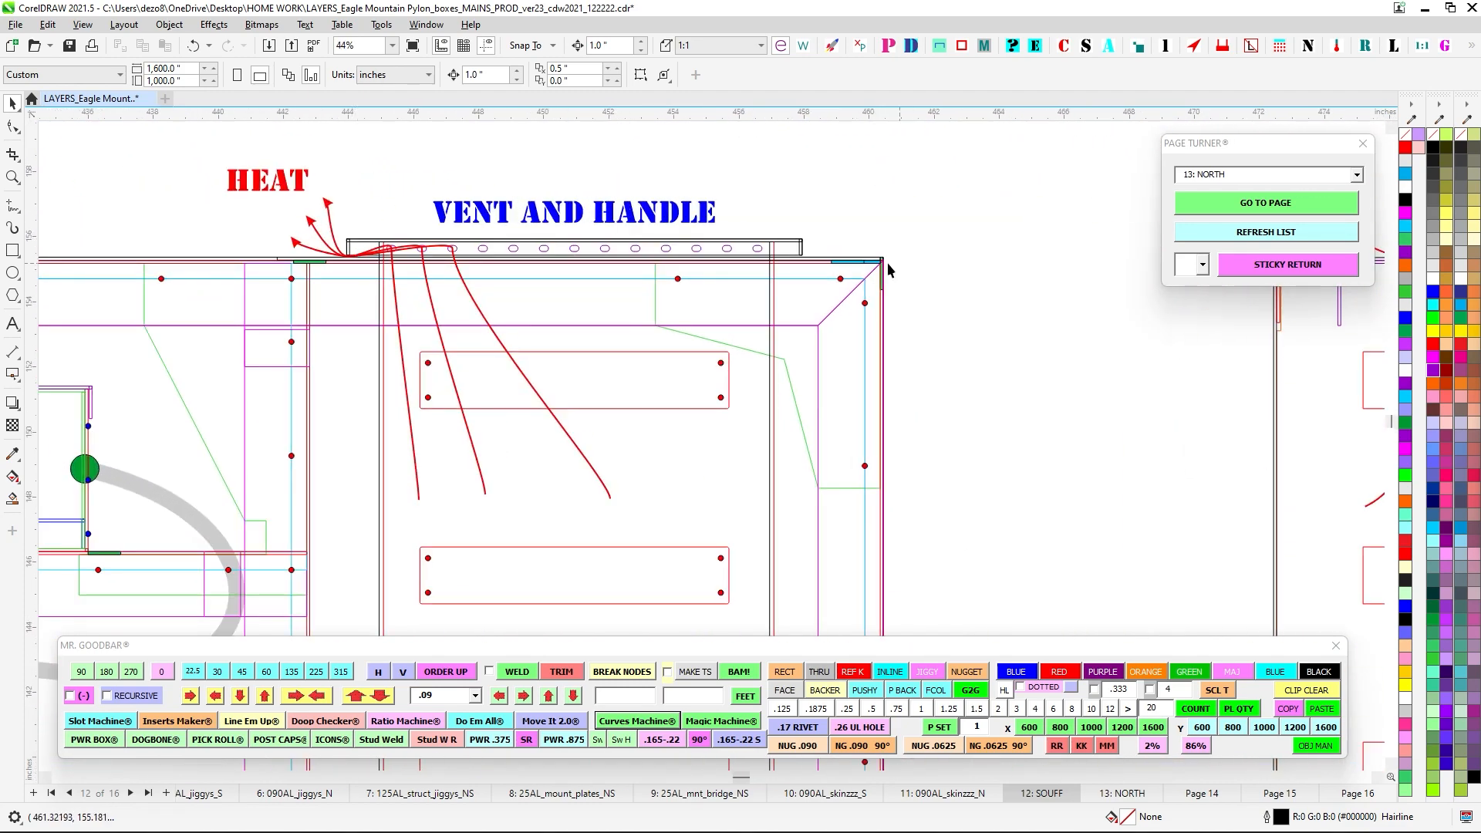
pyautogui.scroll(-1, 872, 270)
pyautogui.moveTo(863, 272); pyautogui.dragTo(340, 278)
pyautogui.scroll(1, 687, 277)
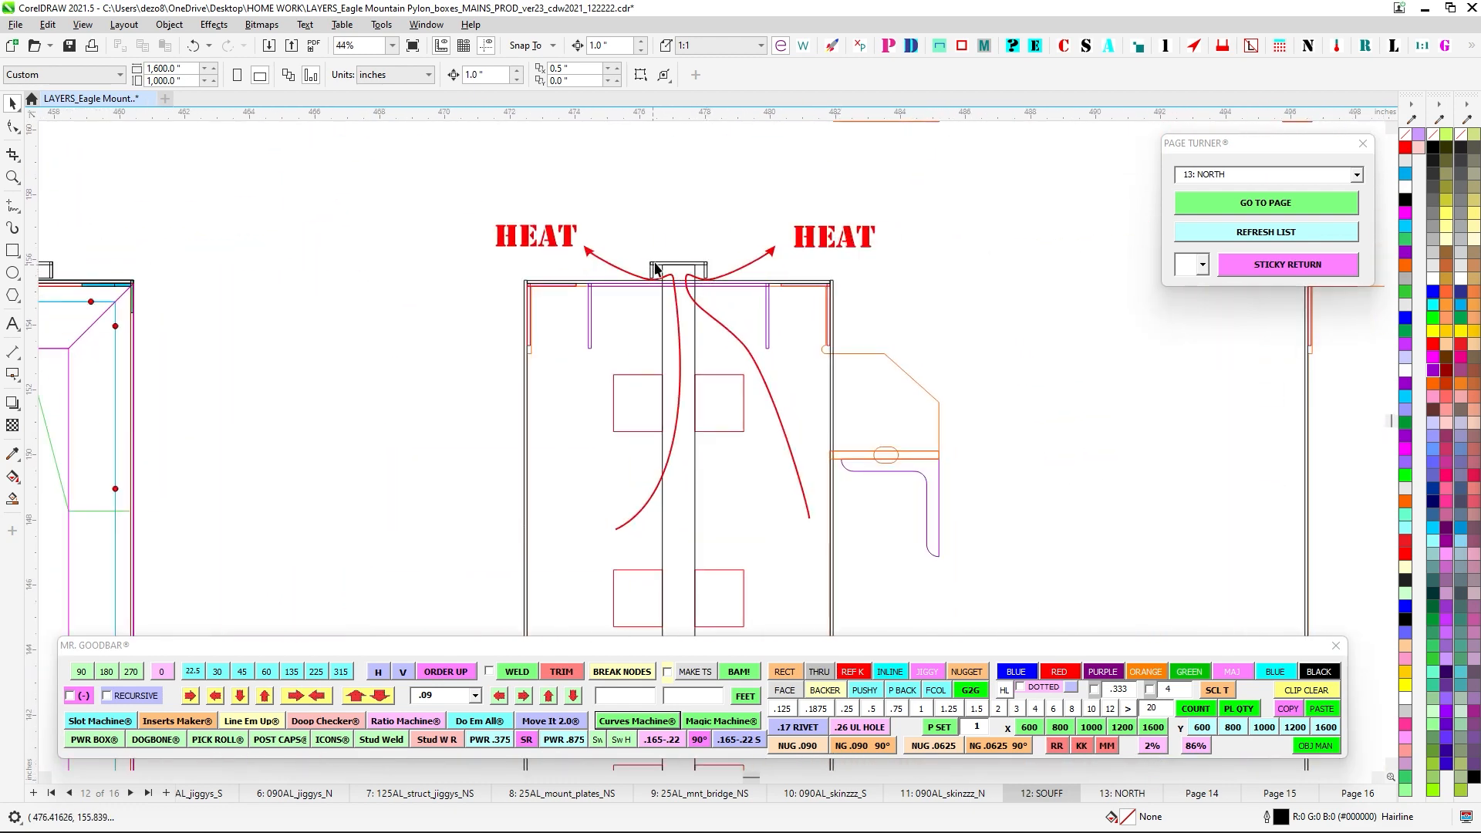
# Compare the raised holder in the servicing view with the installed holder and its vent lid in section 1.
pyautogui.scroll(-3, 706, 282)
pyautogui.moveTo(879, 302); pyautogui.dragTo(474, 396)
pyautogui.moveTo(654, 137); pyautogui.dragTo(661, 318)
pyautogui.scroll(2, 658, 319)
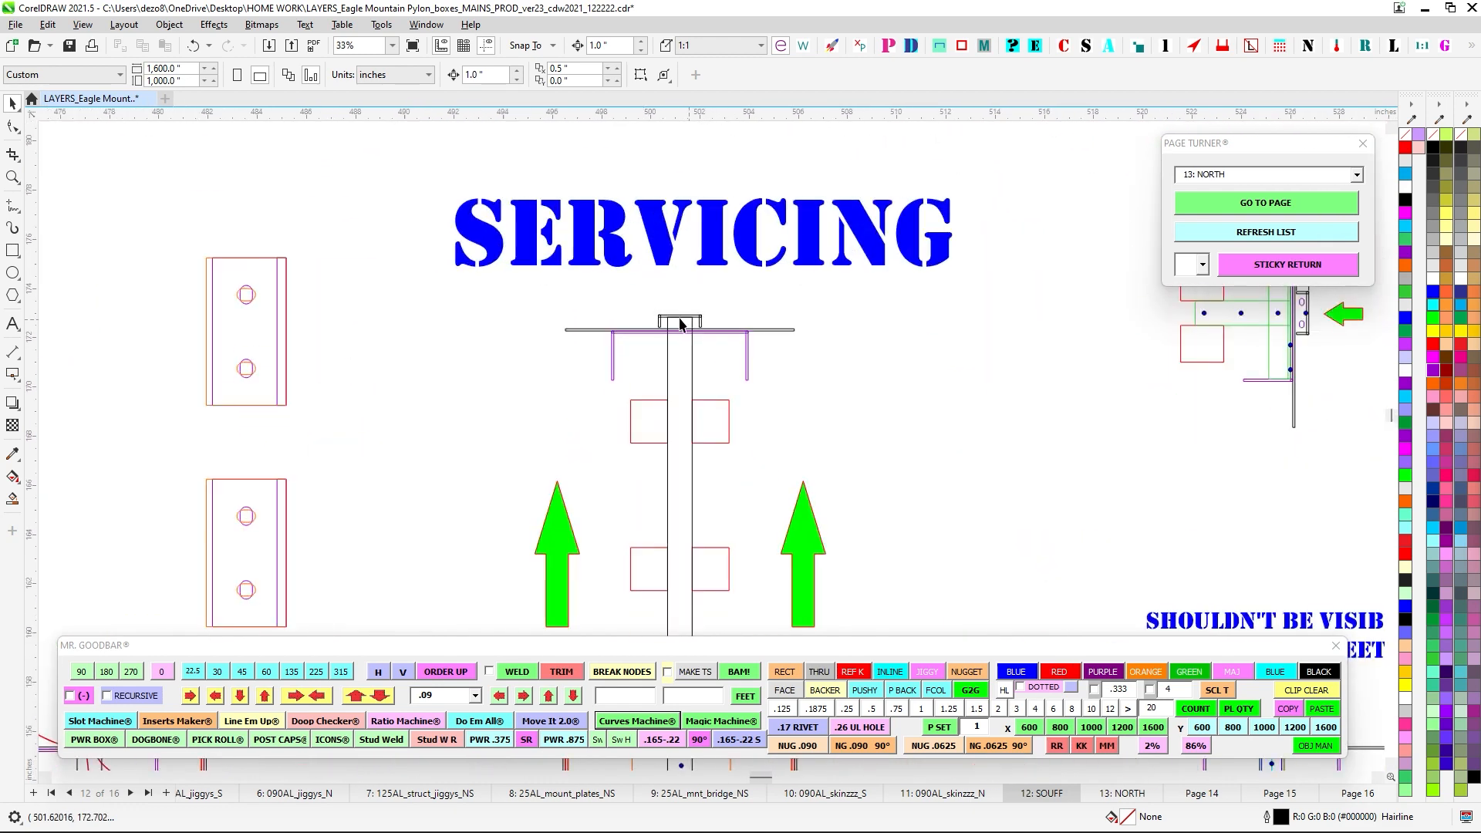
pyautogui.scroll(-2, 678, 322)
pyautogui.moveTo(748, 398); pyautogui.dragTo(601, 390)
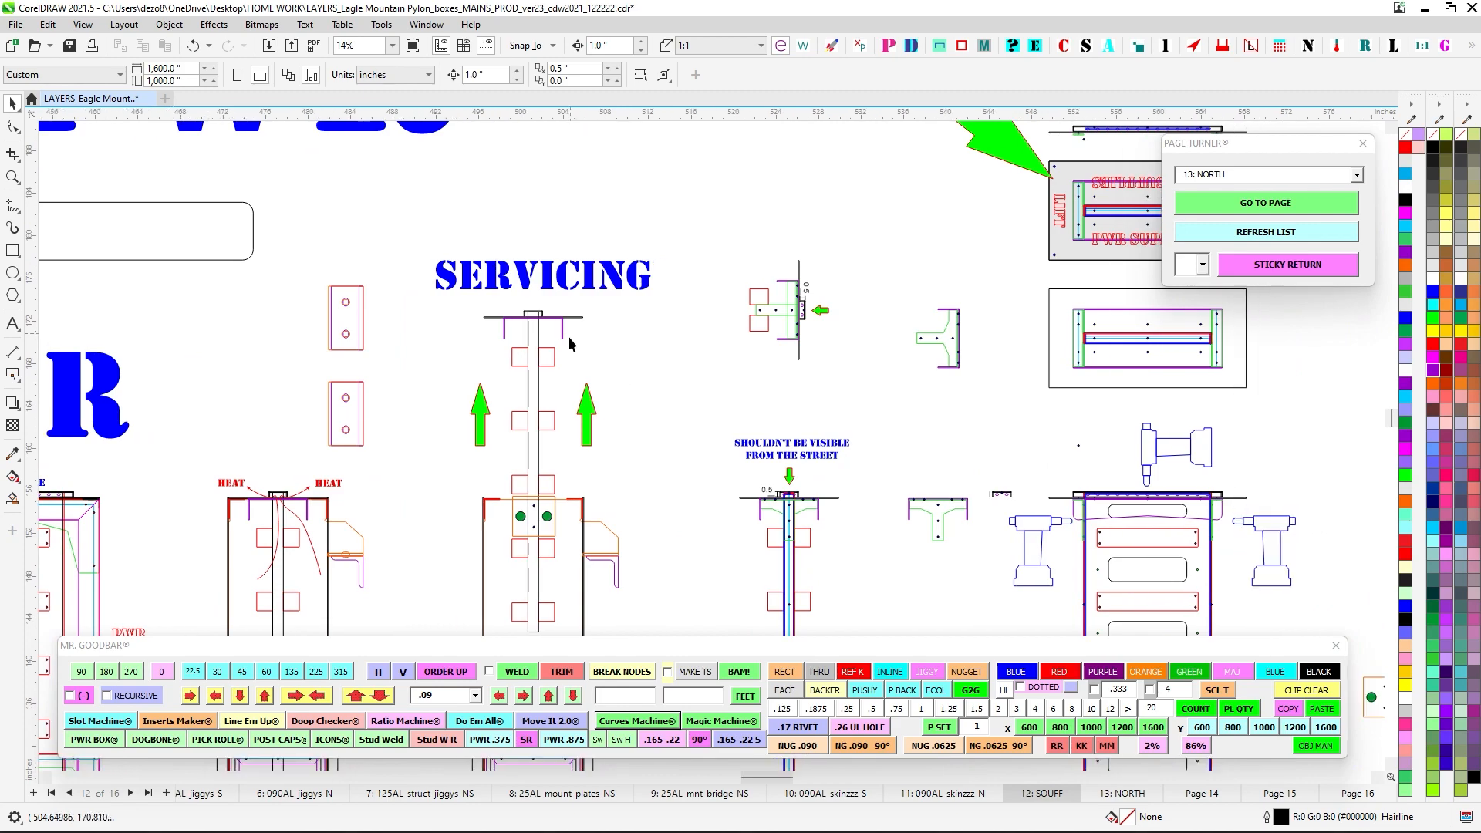
pyautogui.moveTo(467, 424); pyautogui.dragTo(859, 301)
pyautogui.scroll(1, 396, 382)
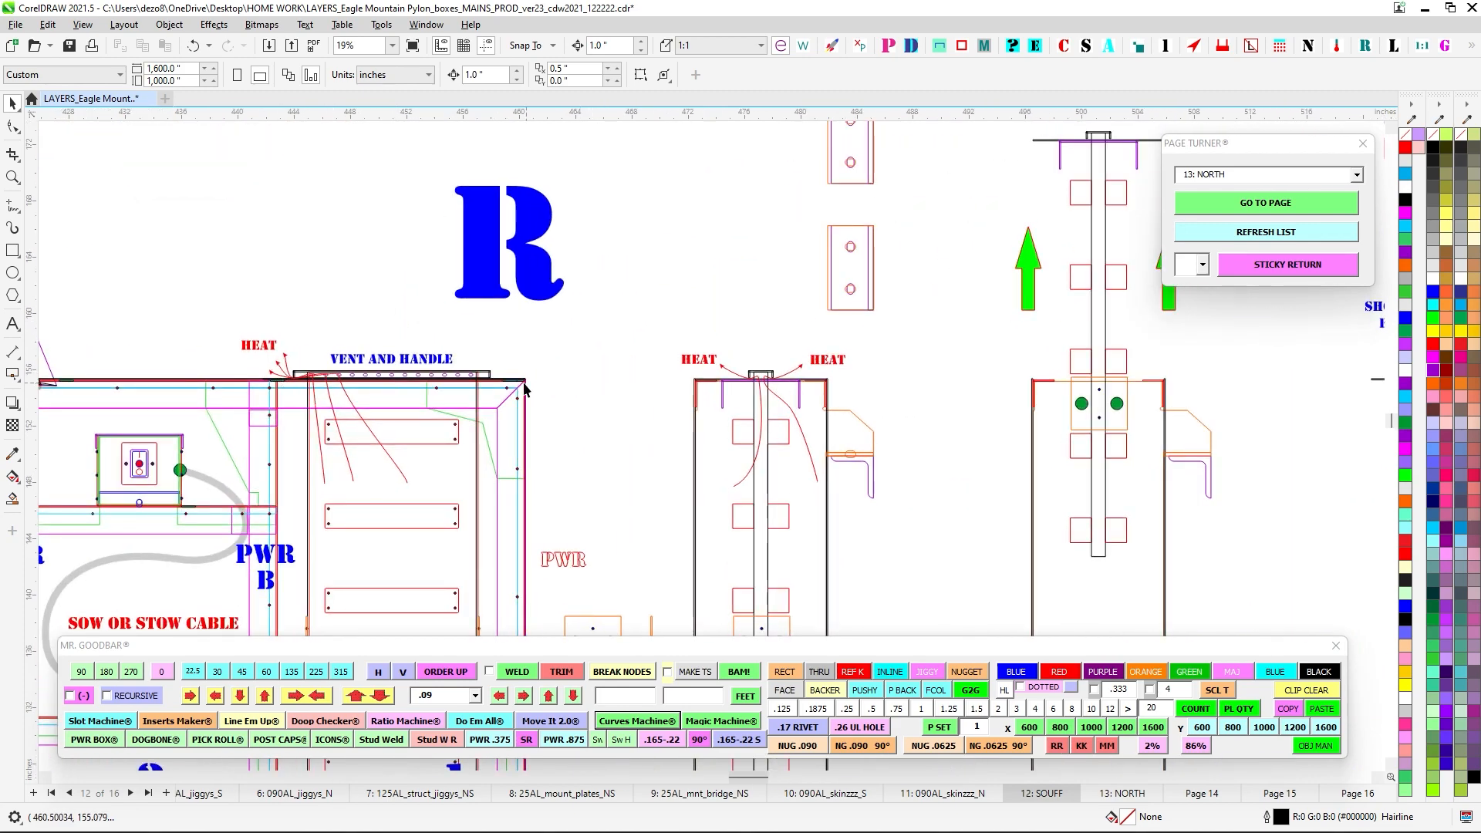
pyautogui.scroll(-2, 523, 376)
pyautogui.scroll(1, 443, 377)
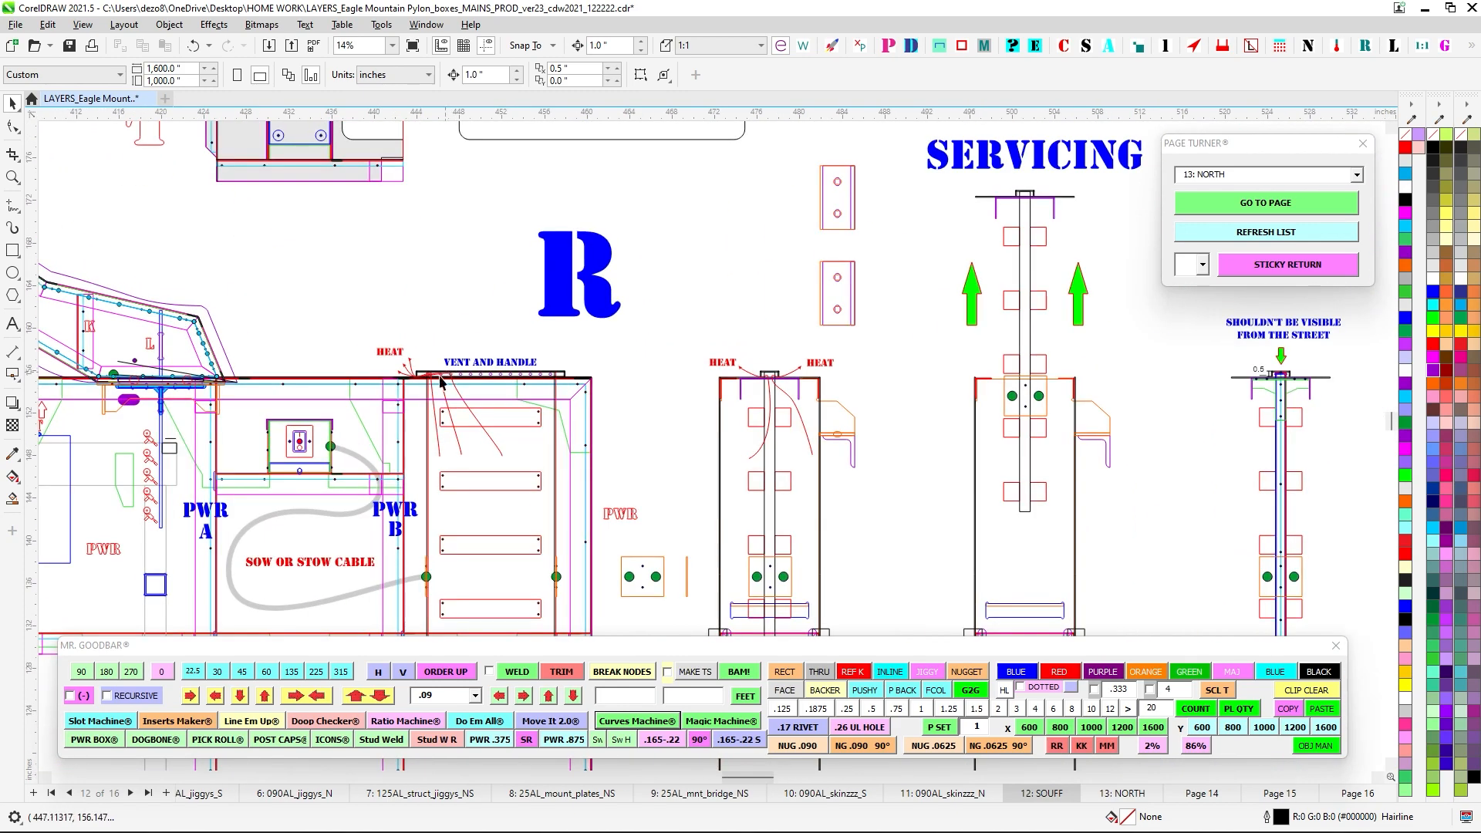
# Look over the whole box elevation and the power supply holder details beside it.
pyautogui.scroll(-4, 391, 399)
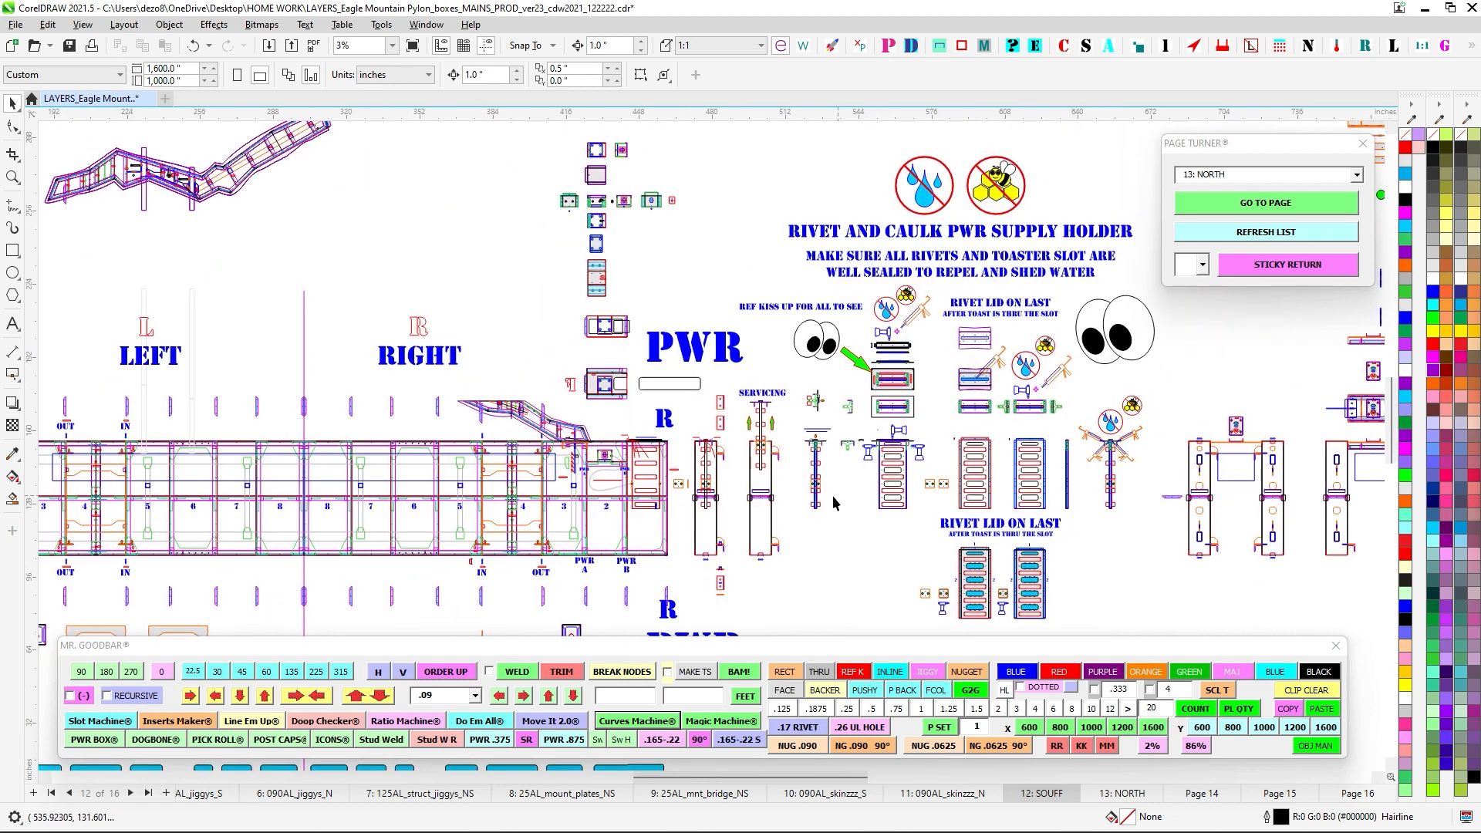
pyautogui.moveTo(645, 419); pyautogui.dragTo(659, 448)
pyautogui.scroll(2, 655, 455)
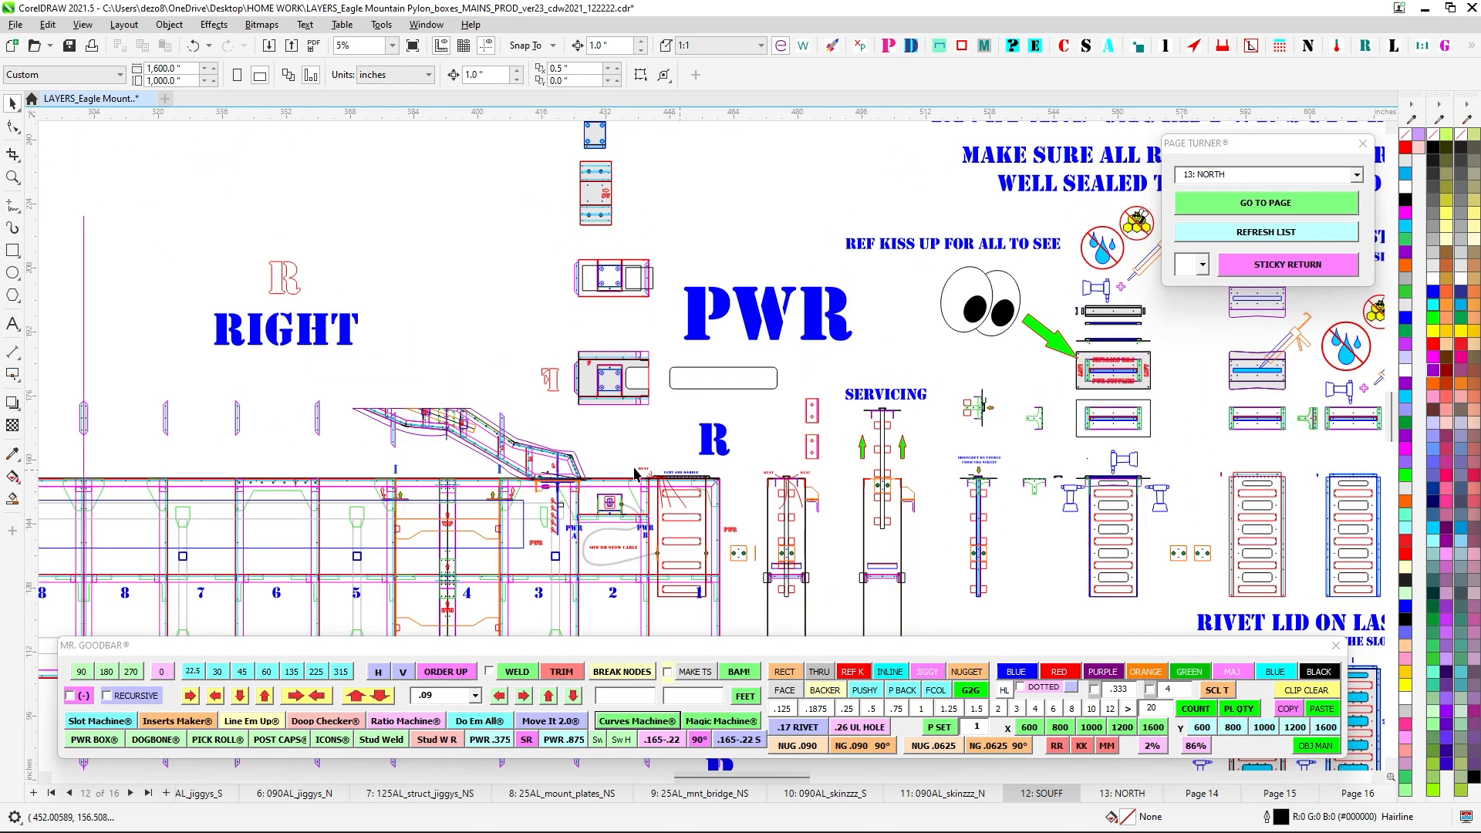
pyautogui.scroll(-2, 752, 501)
pyautogui.moveTo(751, 504); pyautogui.dragTo(486, 407)
pyautogui.moveTo(644, 533); pyautogui.dragTo(587, 453)
pyautogui.moveTo(1058, 532); pyautogui.dragTo(939, 489)
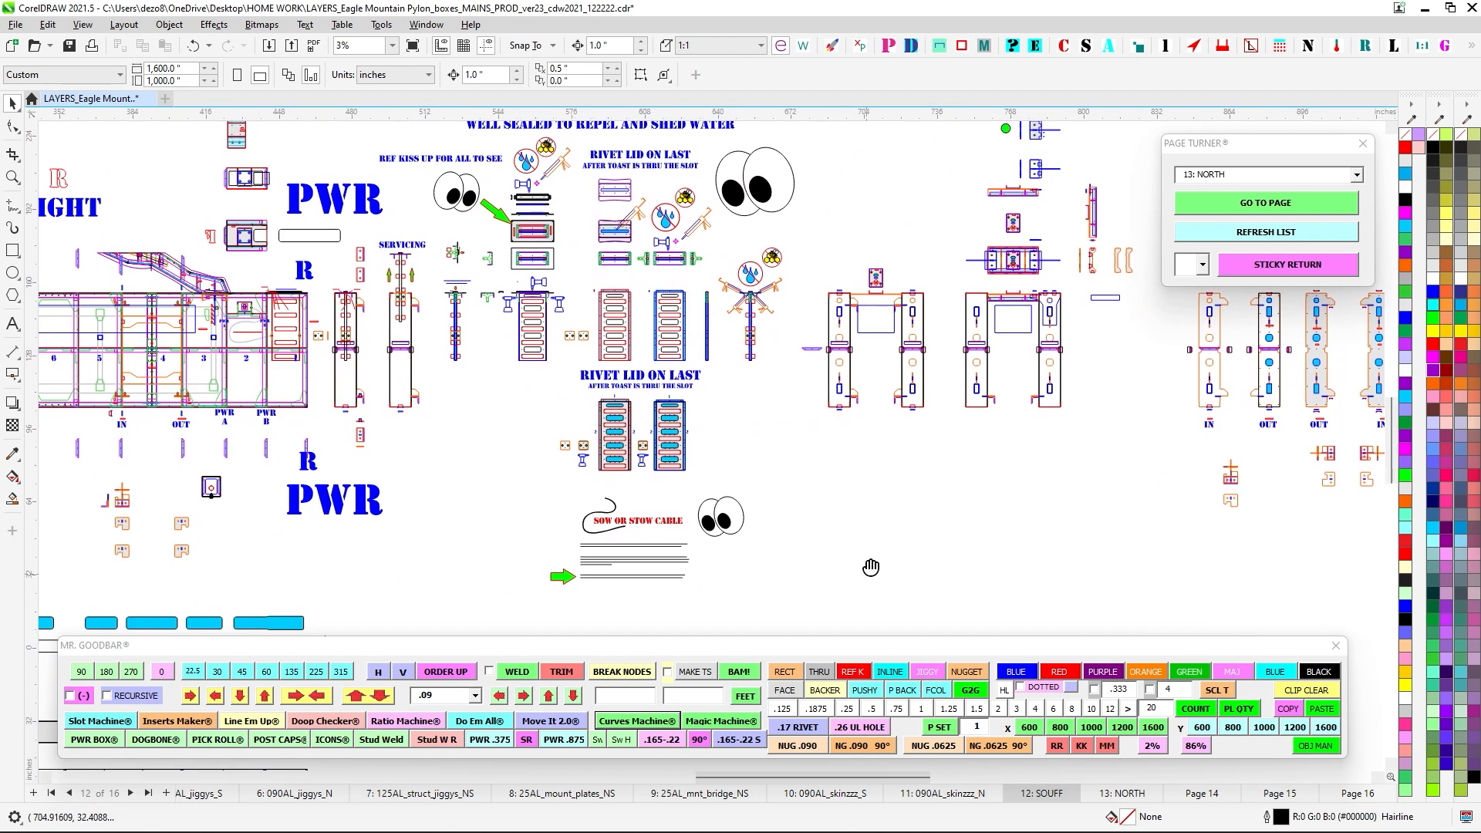
# Read the cord clauses 4.2.5.5.1.13, 4.2.5.5.1.14 and 7.4.4 under the SOW or STOW cable heading.
pyautogui.moveTo(871, 569); pyautogui.dragTo(925, 424)
pyautogui.scroll(2, 741, 379)
pyautogui.scroll(4, 664, 373)
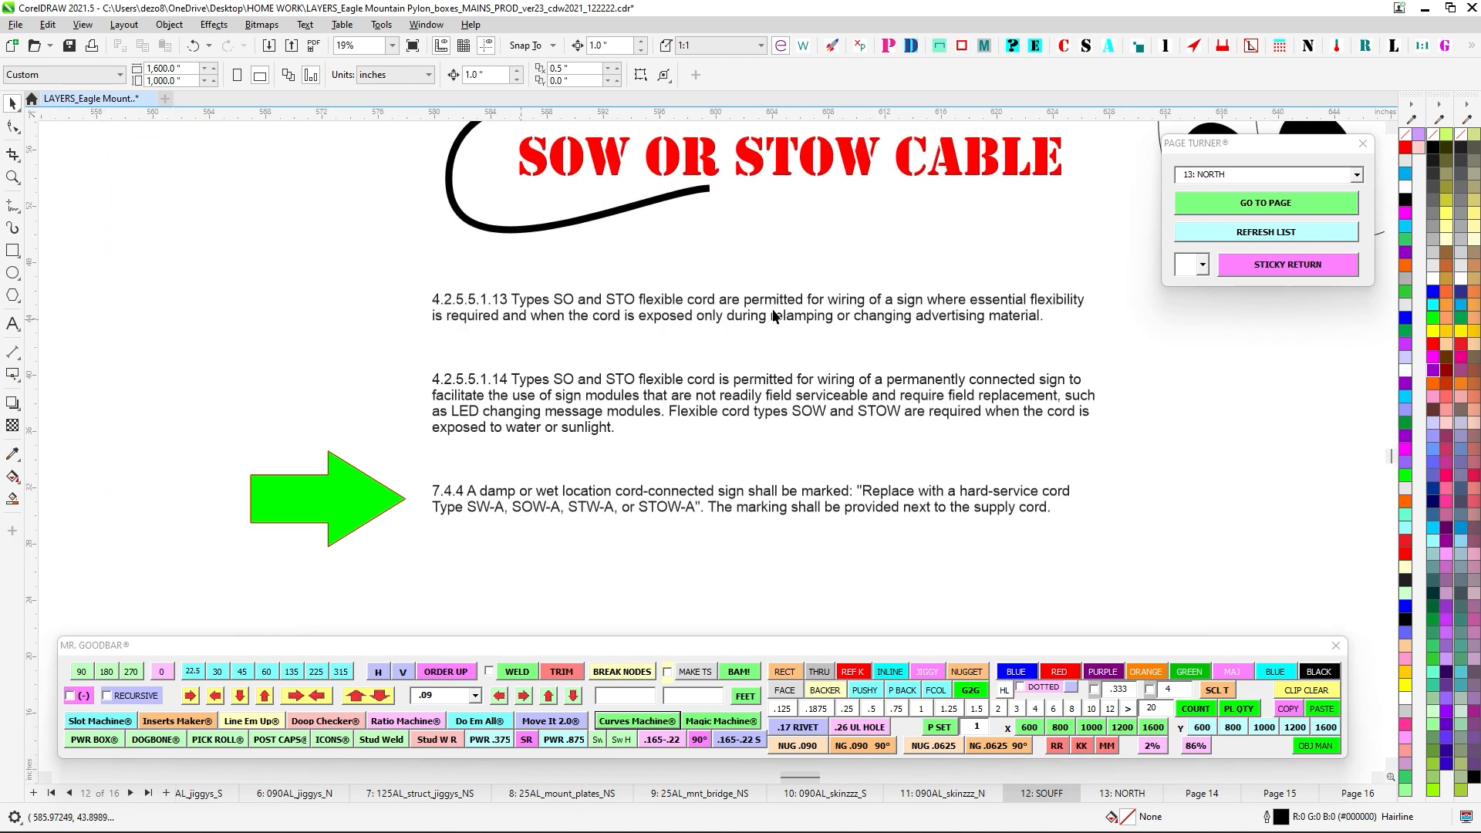
pyautogui.moveTo(636, 483)
pyautogui.mouseDown()
pyautogui.moveTo(469, 485)
pyautogui.moveTo(644, 495)
pyautogui.mouseUp()
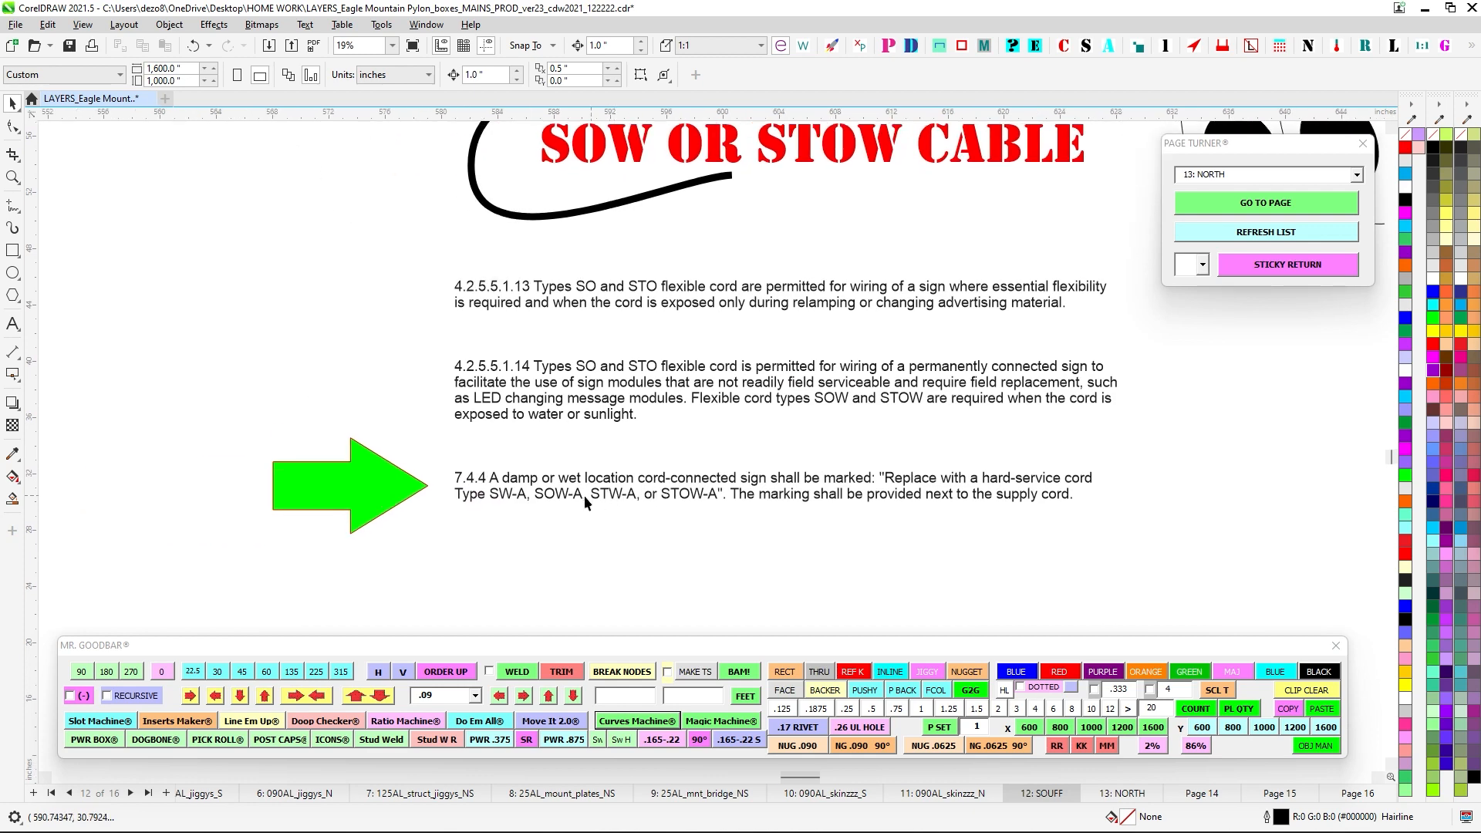
pyautogui.scroll(-1, 622, 465)
pyautogui.moveTo(618, 272); pyautogui.dragTo(581, 345)
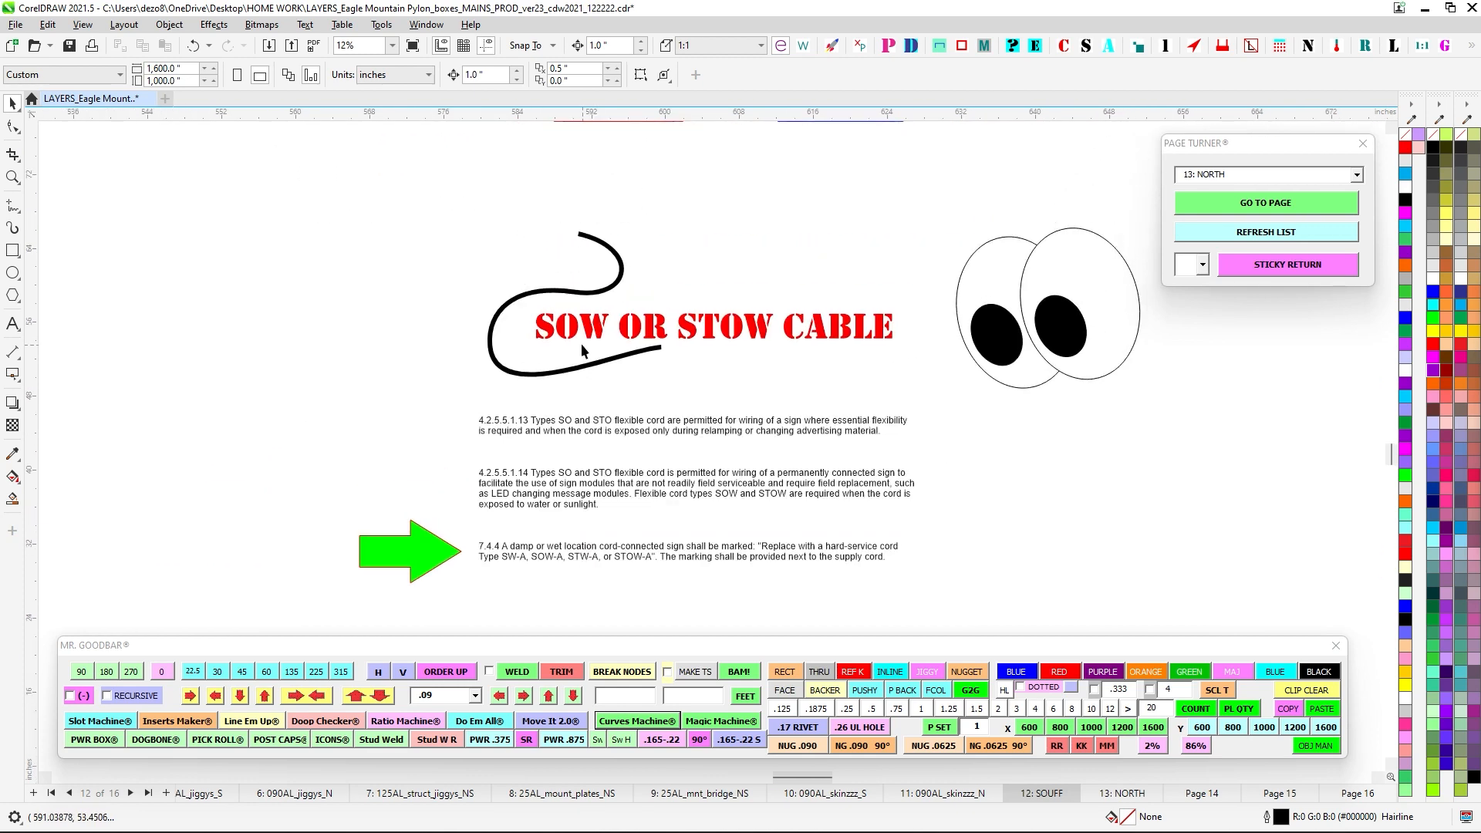
pyautogui.scroll(-1, 658, 203)
# Pick out a green 0.875" grommet hole on the plates beside the lower riveted holder views.
pyautogui.moveTo(666, 297); pyautogui.dragTo(661, 569)
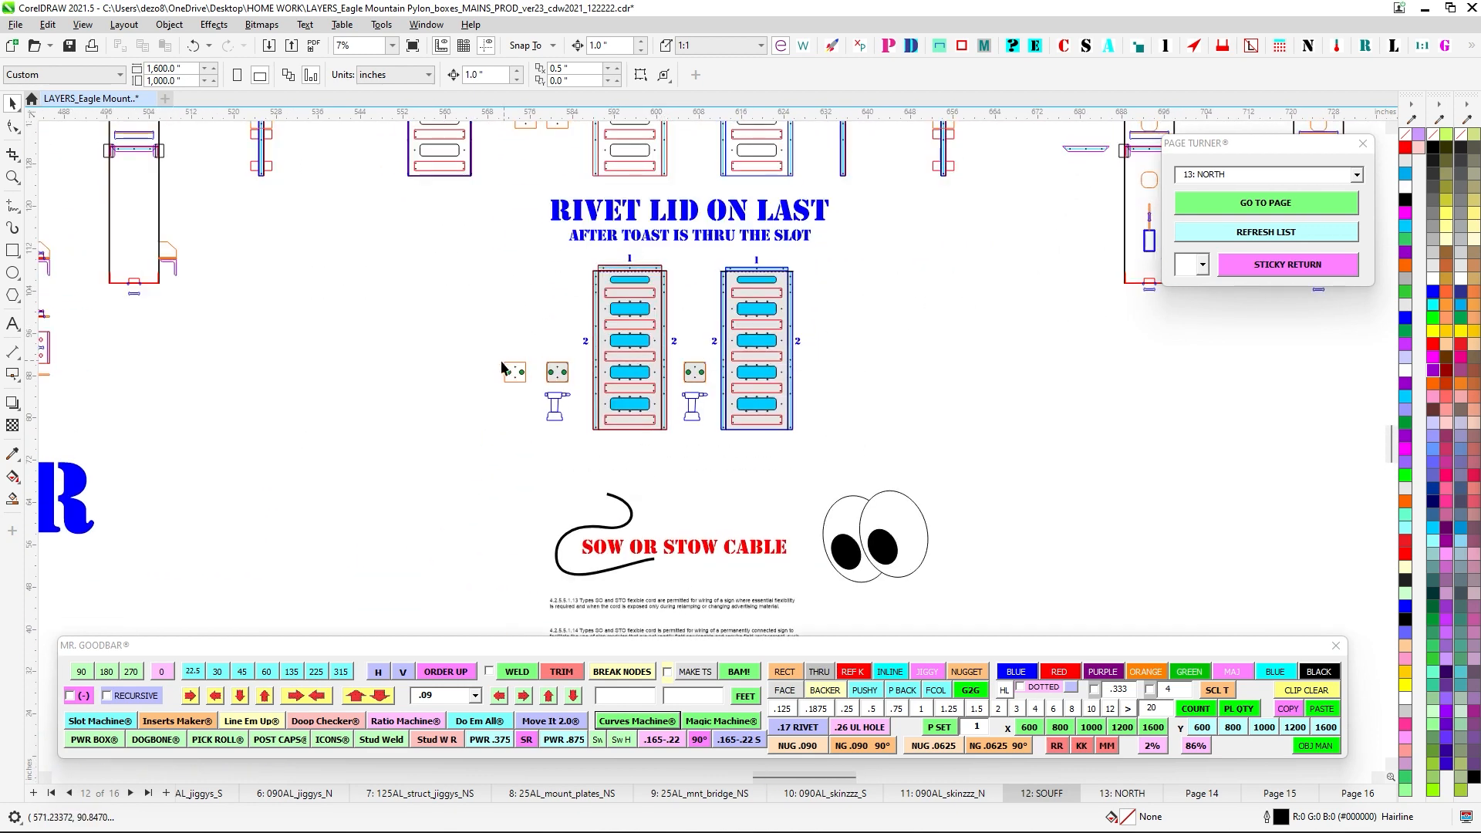
pyautogui.scroll(-1, 502, 364)
pyautogui.moveTo(522, 414); pyautogui.dragTo(580, 466)
pyautogui.scroll(4, 550, 434)
pyautogui.scroll(-3, 502, 386)
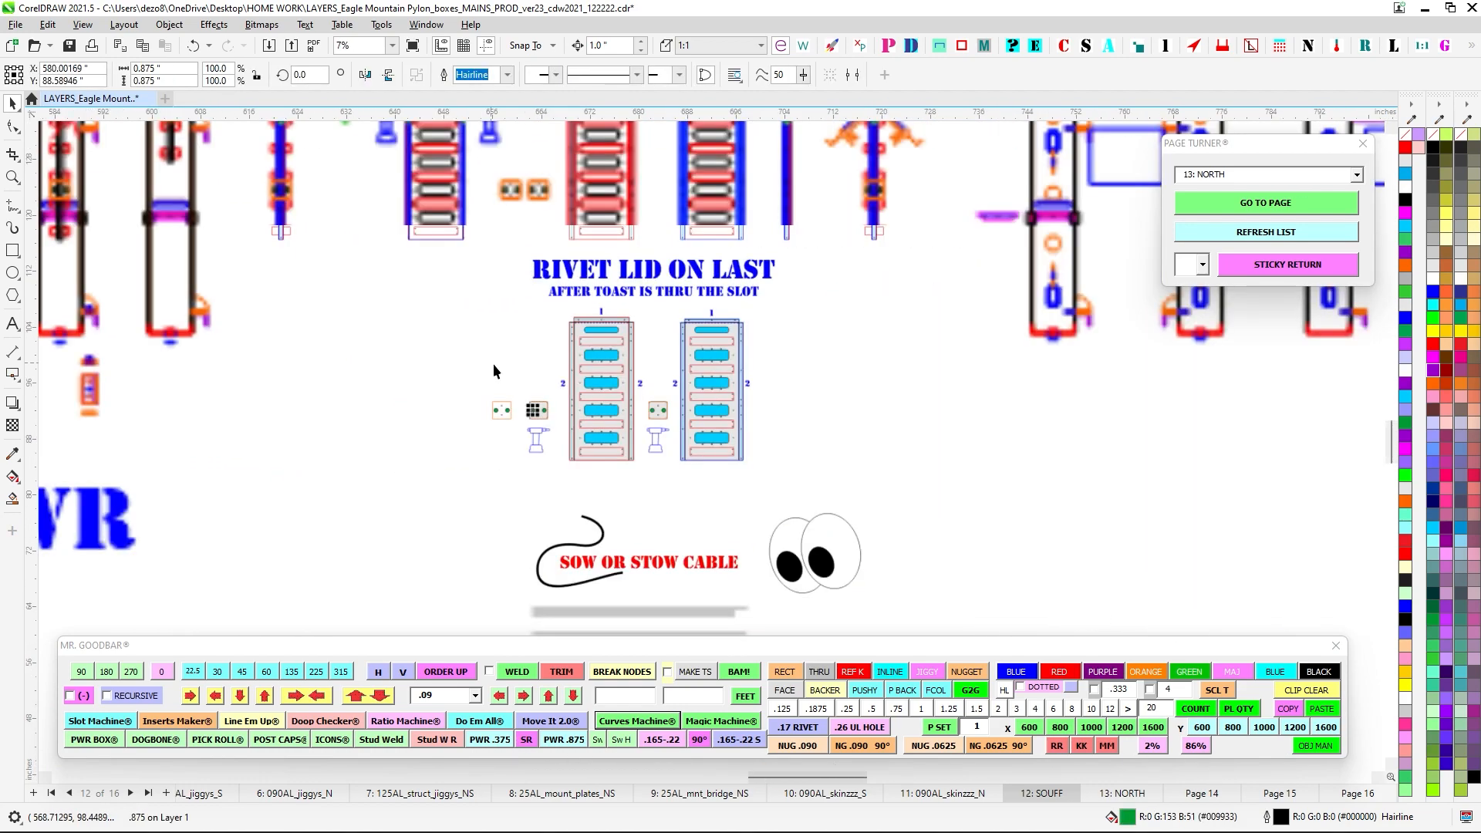
# Examine the SOW or STOW cable route from the power box in section 2 to the holder's side grommet.
pyautogui.scroll(3, 443, 335)
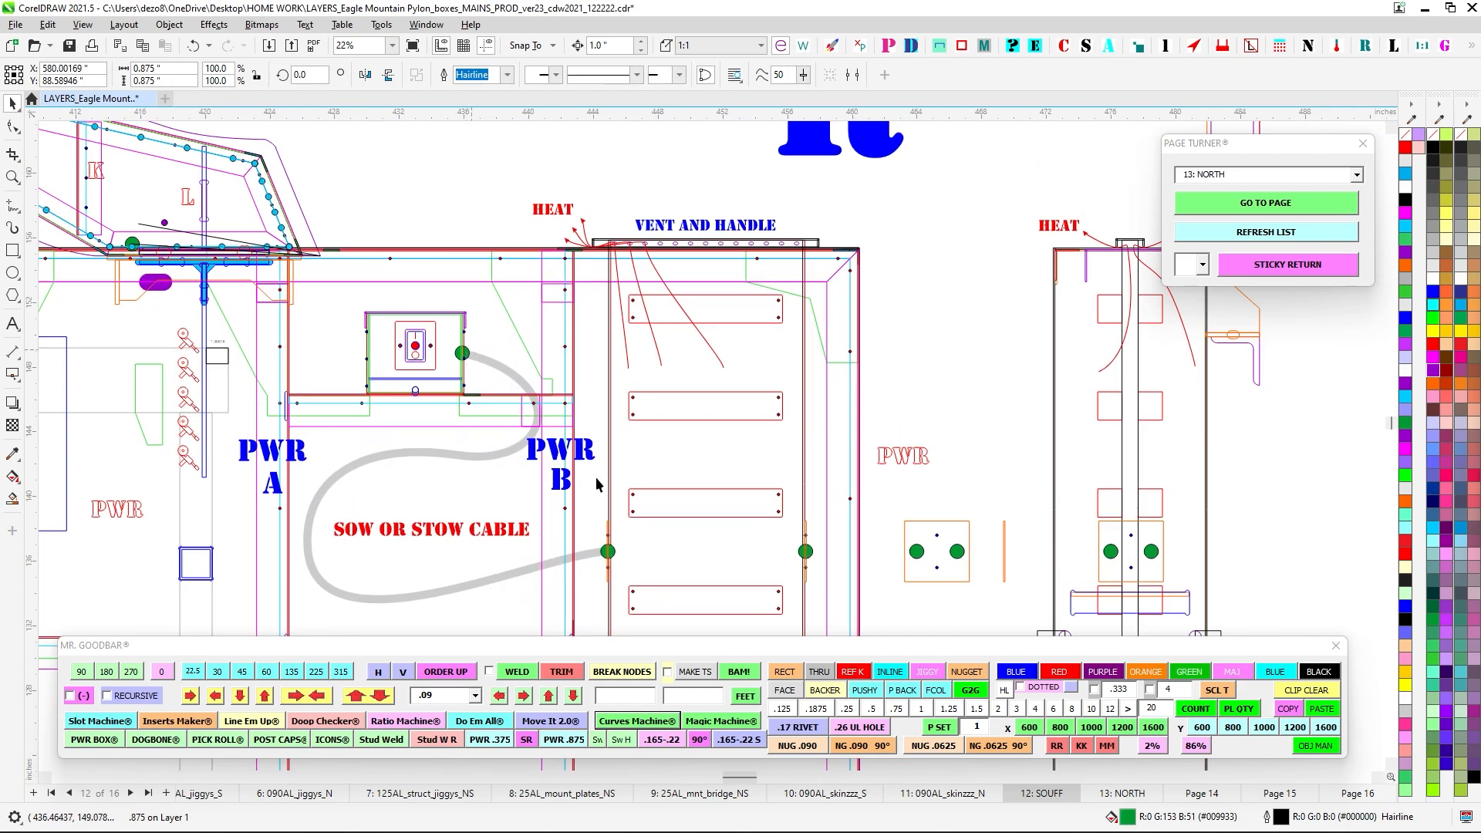
pyautogui.scroll(-3, 543, 376)
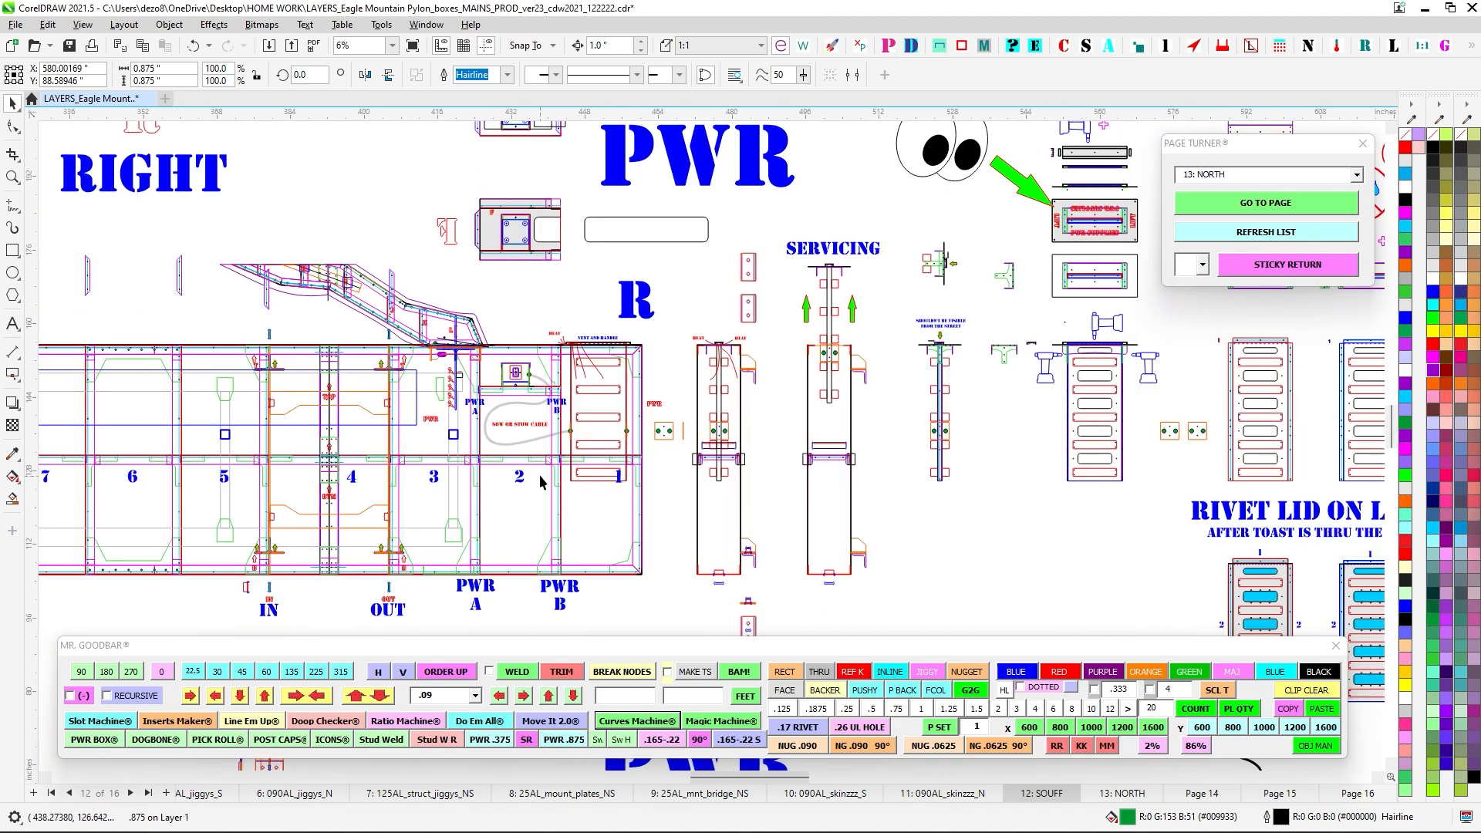
pyautogui.scroll(2, 538, 332)
pyautogui.scroll(-2, 528, 323)
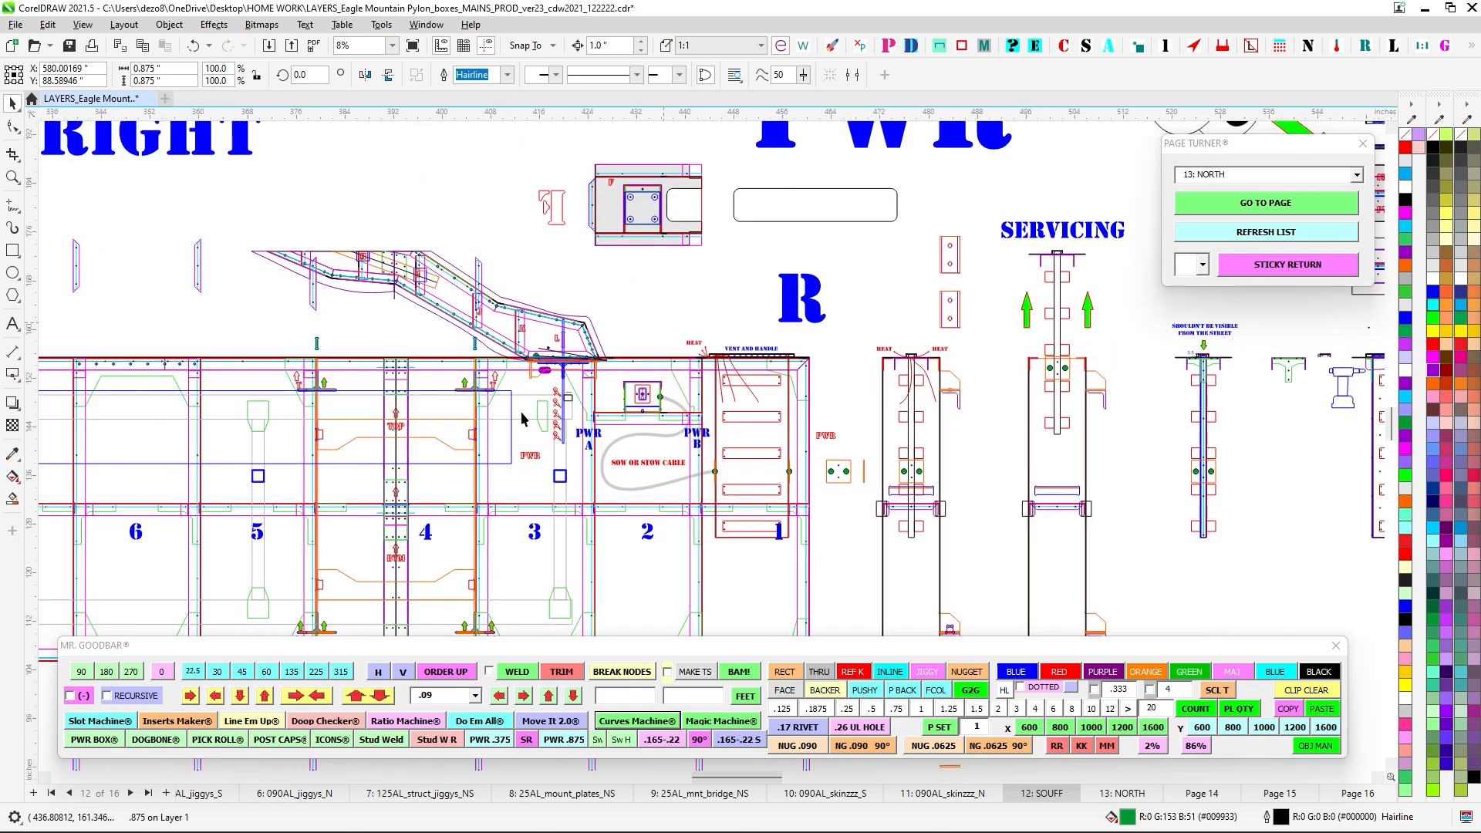
pyautogui.scroll(4, 521, 411)
pyautogui.hscroll(2, 556, 377)
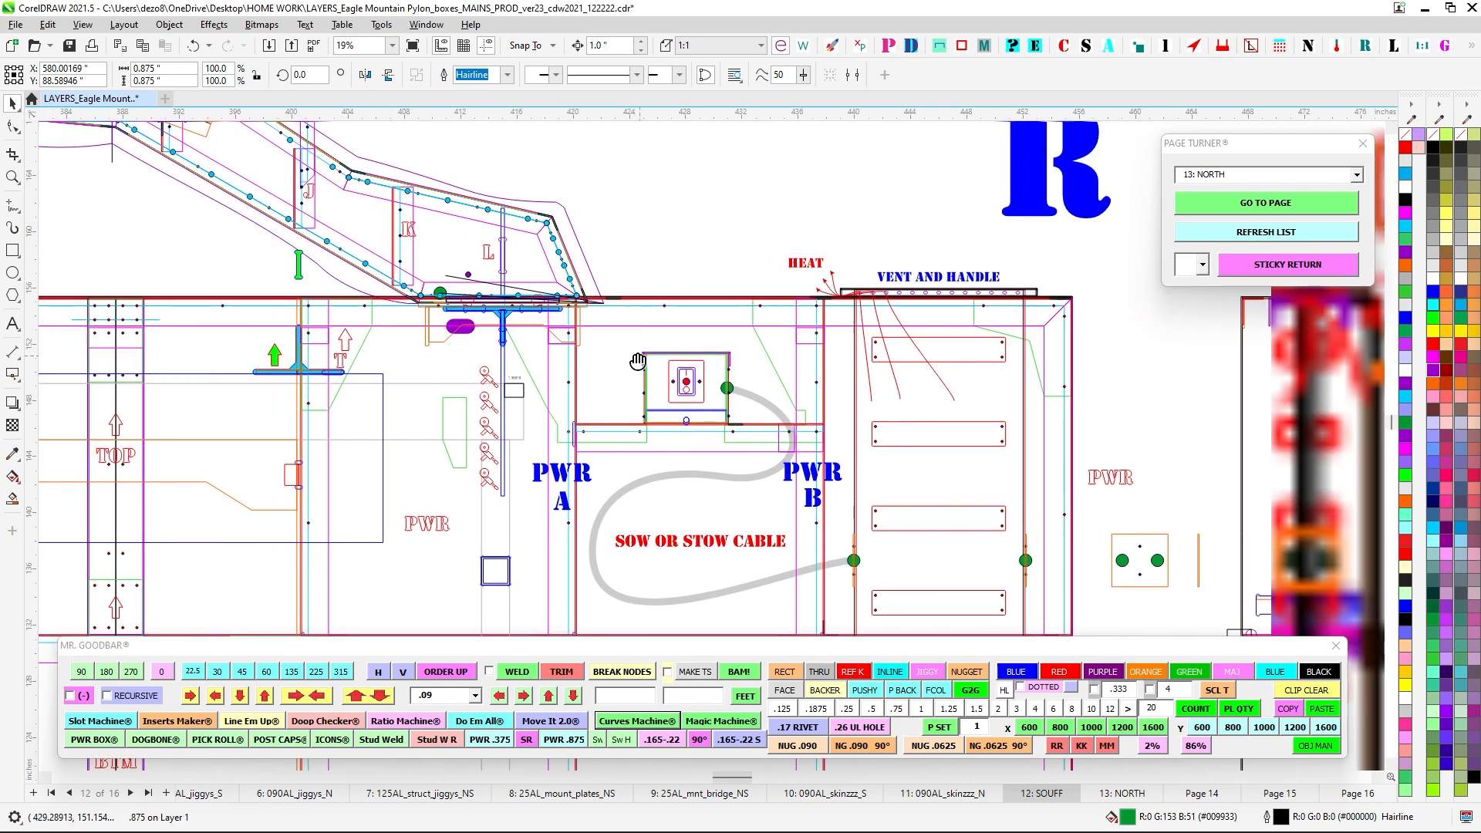
# Pick out the power box above the SOW or STOW cable label in section 2, and clear the selection.
pyautogui.scroll(-2, 485, 373)
pyautogui.moveTo(391, 378); pyautogui.dragTo(674, 390)
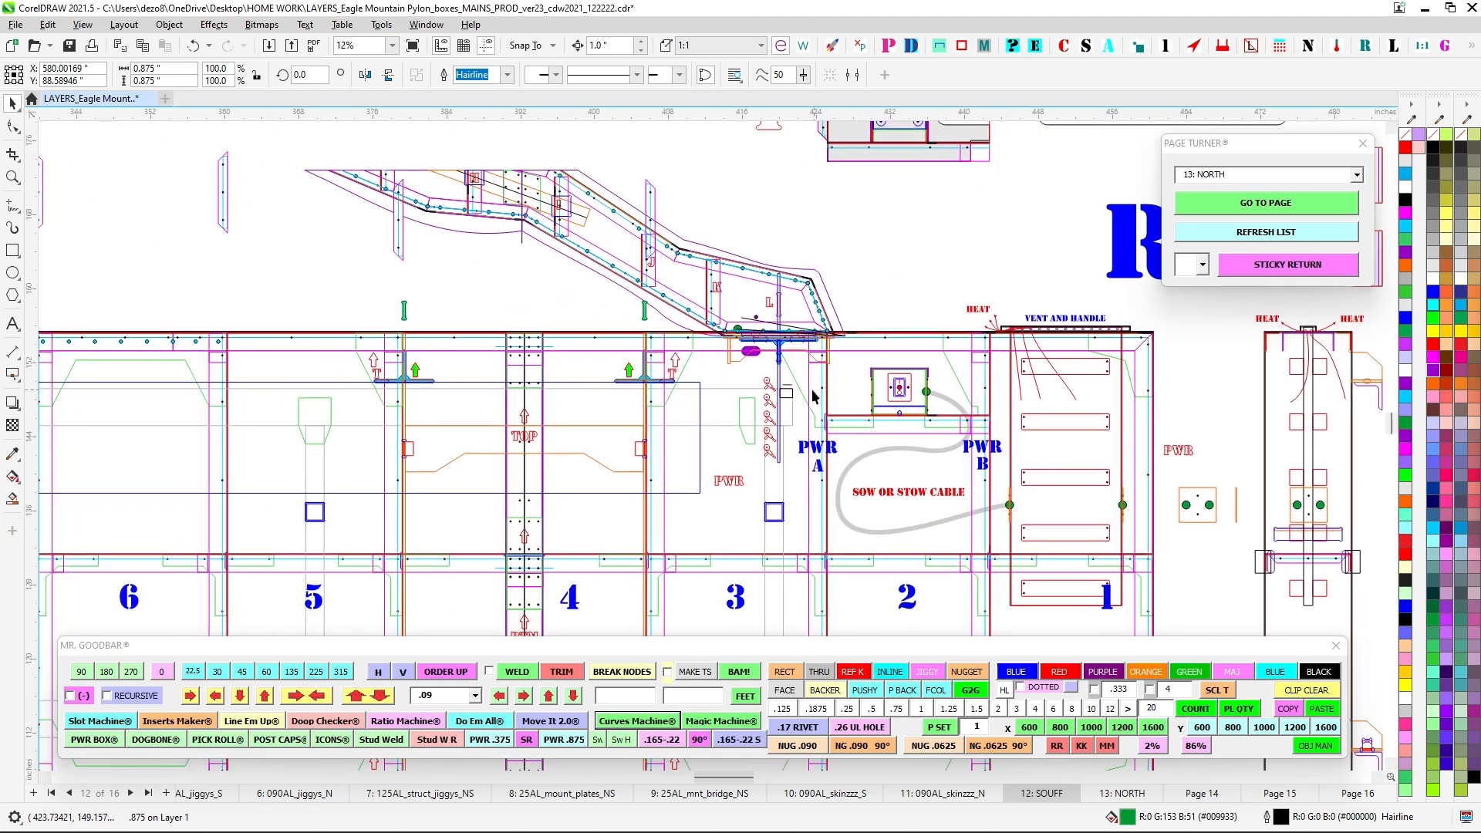
pyautogui.scroll(3, 814, 392)
pyautogui.moveTo(1099, 471); pyautogui.dragTo(1100, 472)
pyautogui.scroll(-3, 987, 401)
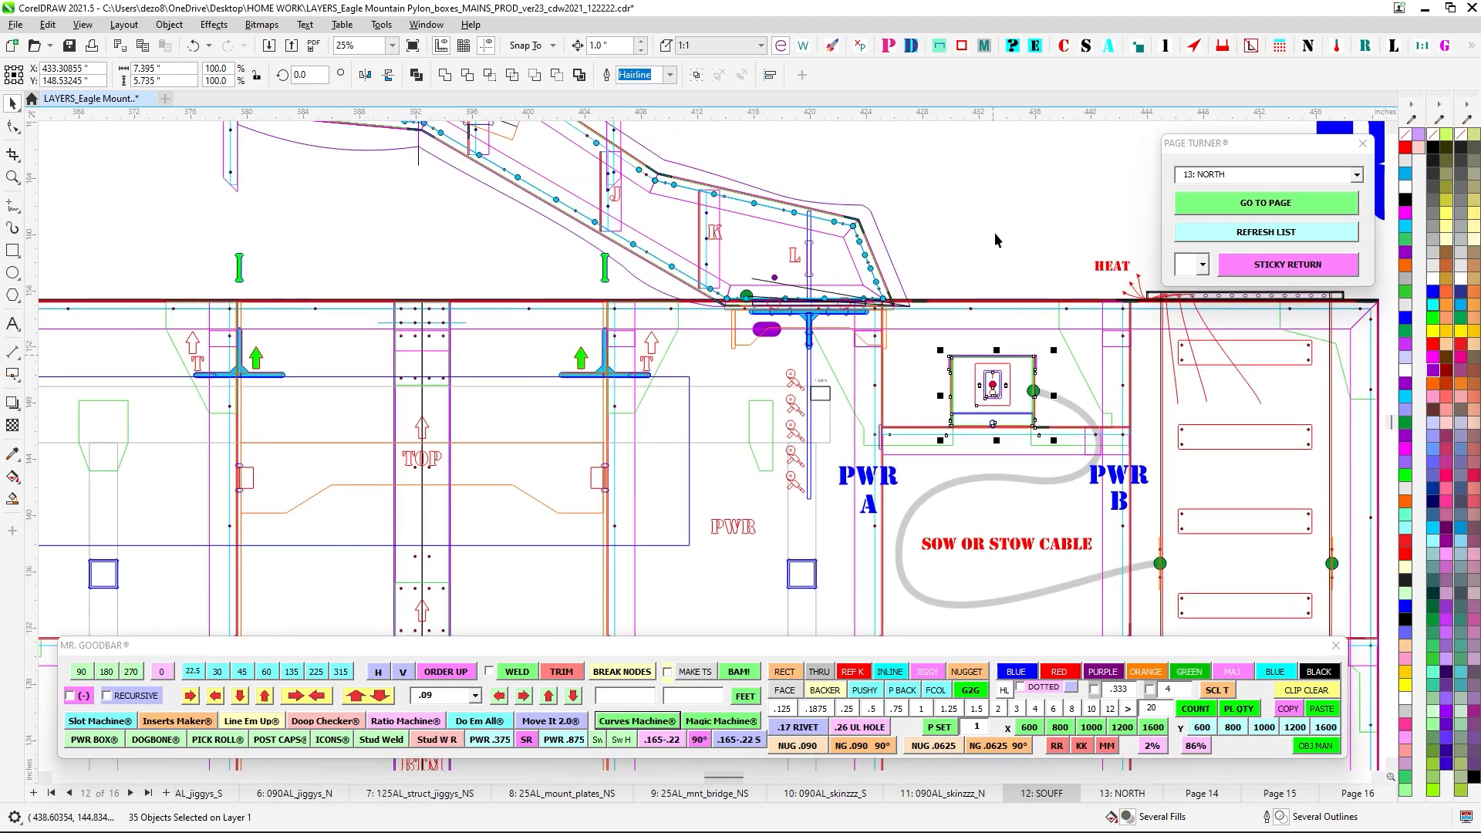
pyautogui.click(736, 299)
pyautogui.moveTo(994, 233)
pyautogui.mouseDown()
pyautogui.moveTo(756, 299)
pyautogui.moveTo(552, 276)
pyautogui.mouseUp()
pyautogui.scroll(-2, 553, 276)
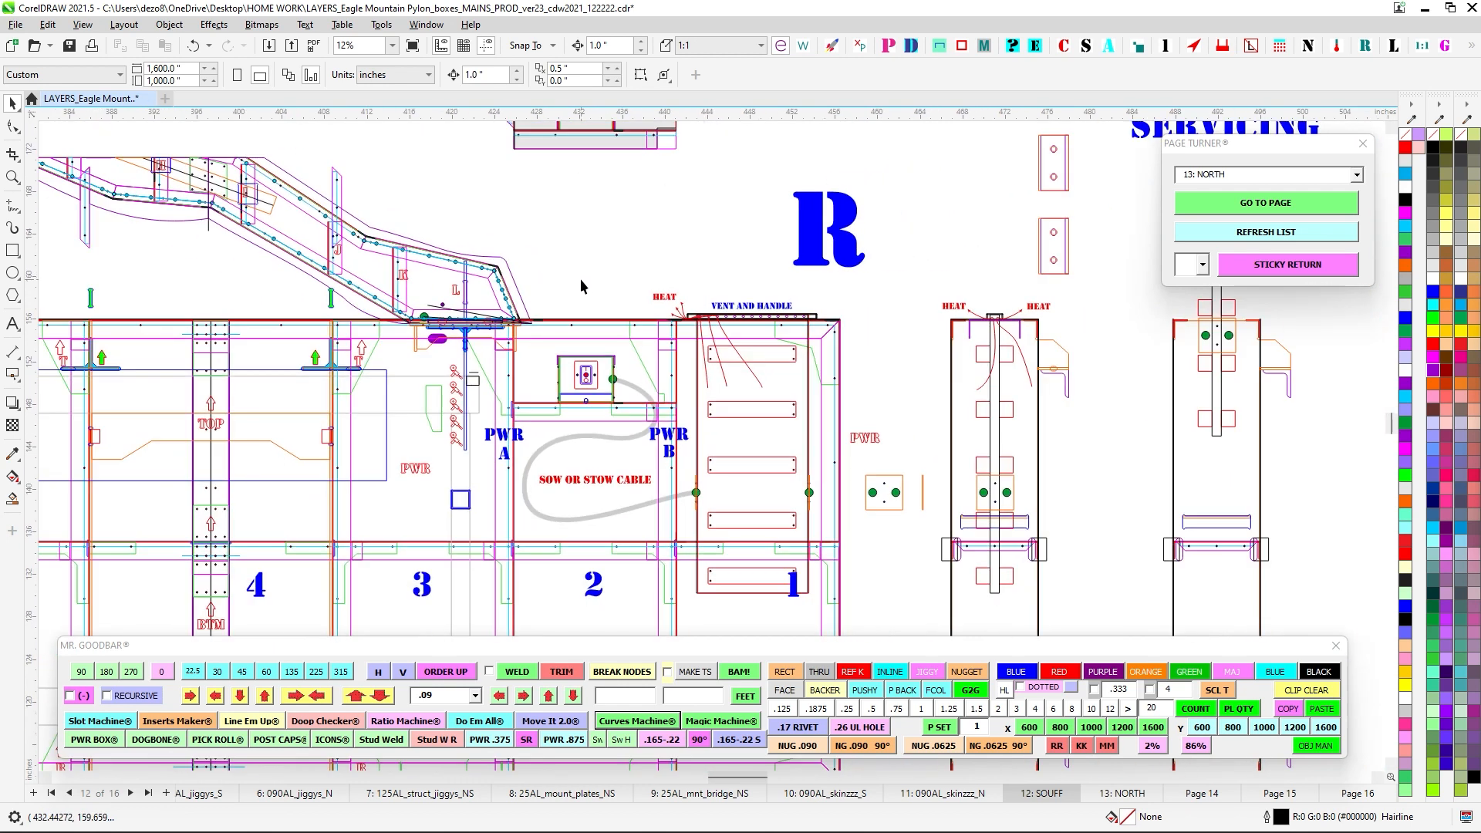
# Select the power supply holder with its vent lid in section 1 and nudge it straight up out of the box.
pyautogui.scroll(2, 446, 347)
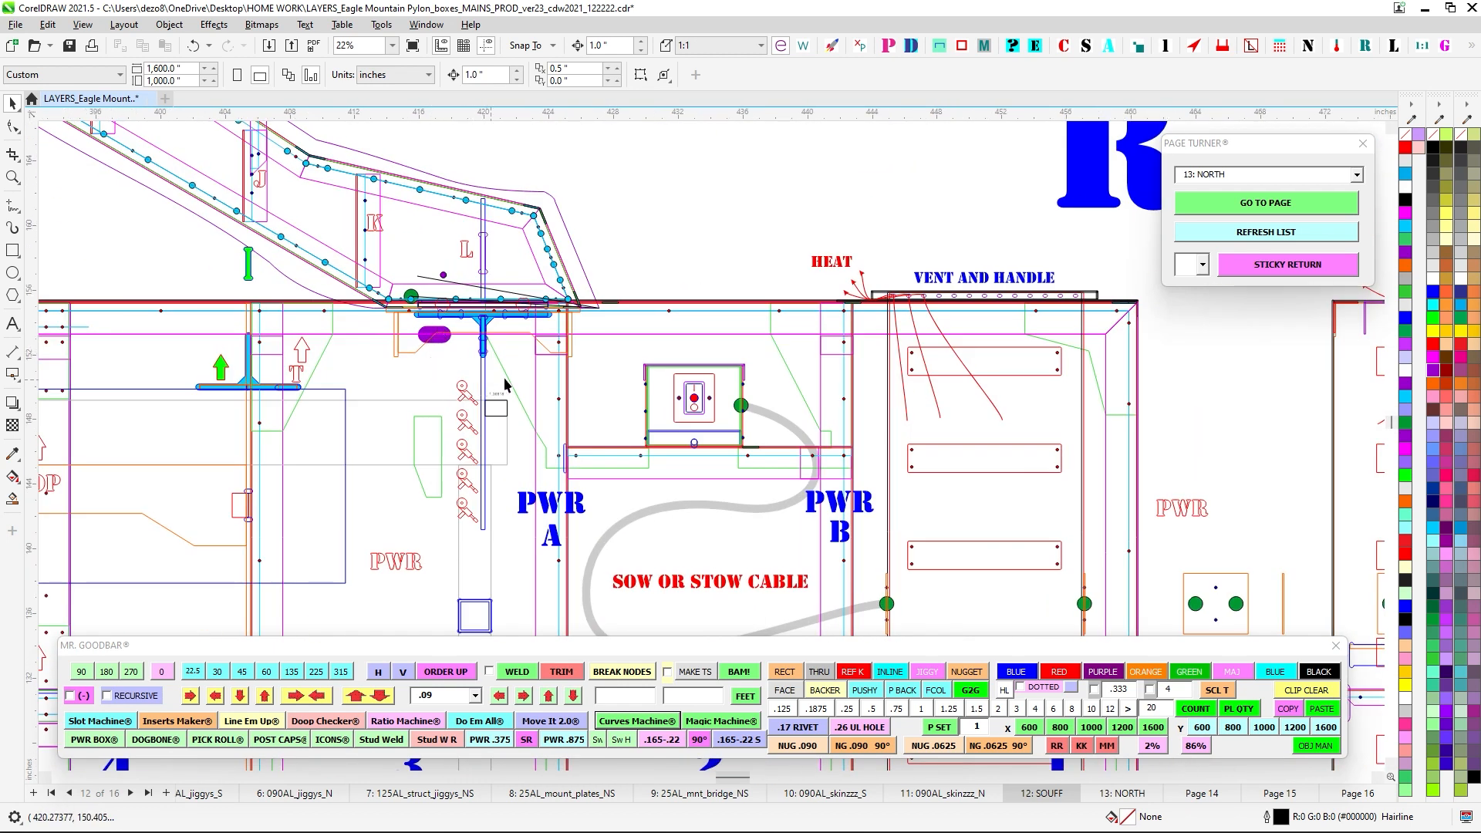
pyautogui.scroll(-2, 706, 391)
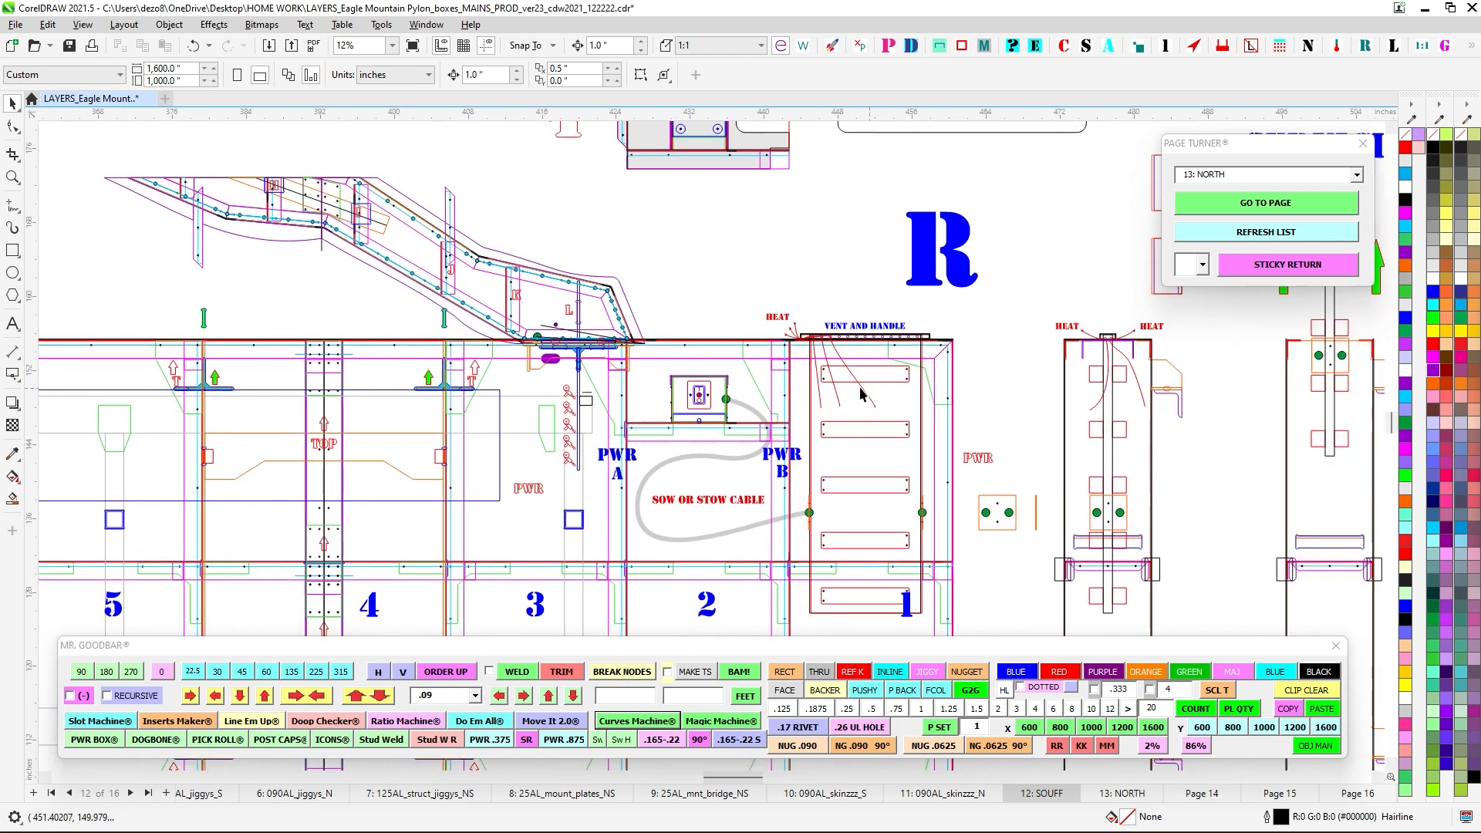
pyautogui.scroll(-1, 761, 297)
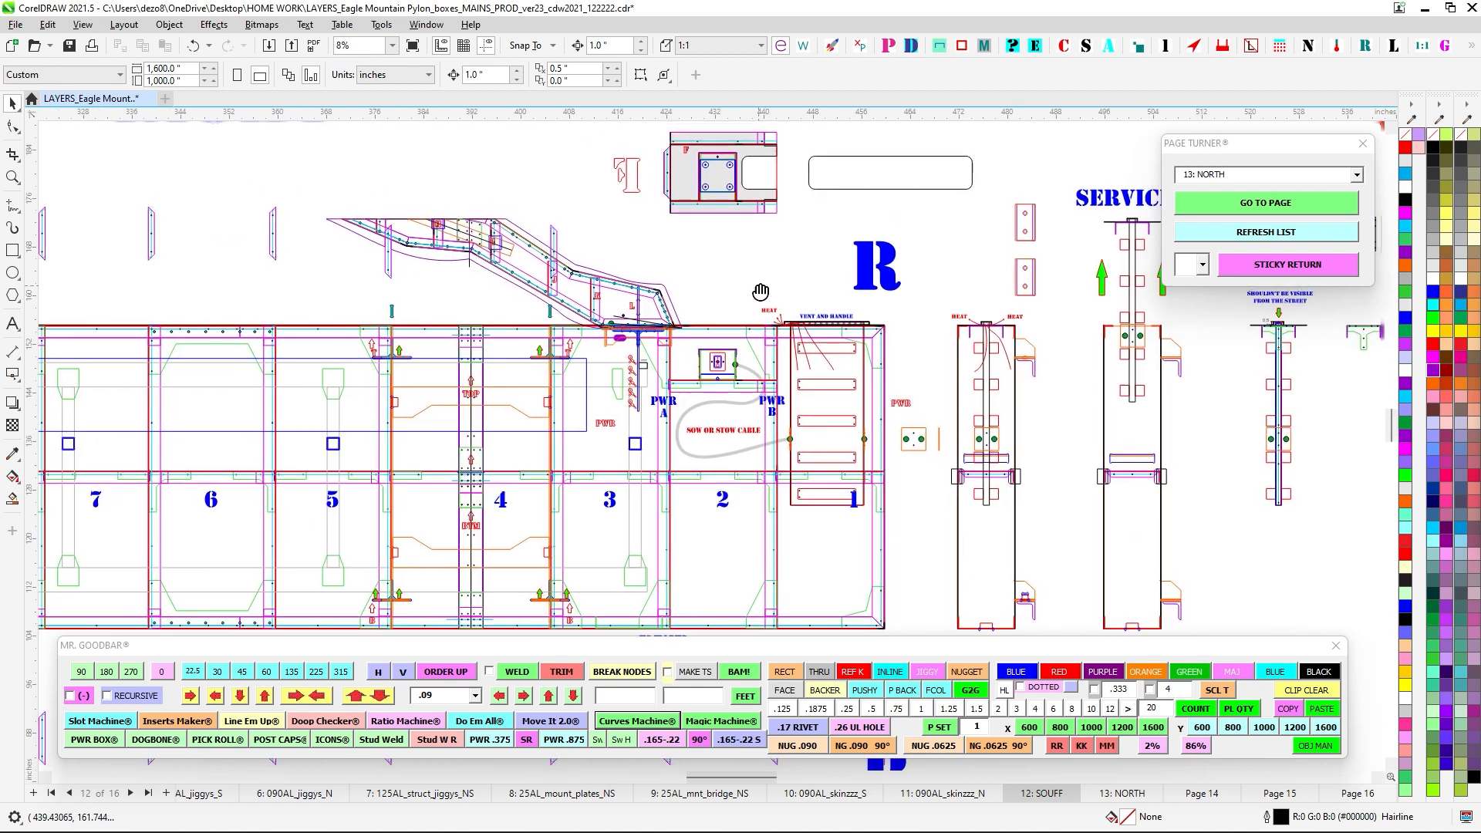
pyautogui.moveTo(761, 298); pyautogui.dragTo(922, 580)
pyautogui.press('Up')
pyautogui.press('Up')
pyautogui.press('Up')
pyautogui.press('Up')
pyautogui.press('Up')
pyautogui.press('Up')
pyautogui.press('Up')
pyautogui.press('Up')
pyautogui.press('Up')
pyautogui.press('Up')
pyautogui.press('Up')
pyautogui.press('Up')
pyautogui.press('Up')
pyautogui.press('Up')
pyautogui.press('Up')
pyautogui.press('Up')
pyautogui.press('Up')
pyautogui.press('Up')
pyautogui.press('Up')
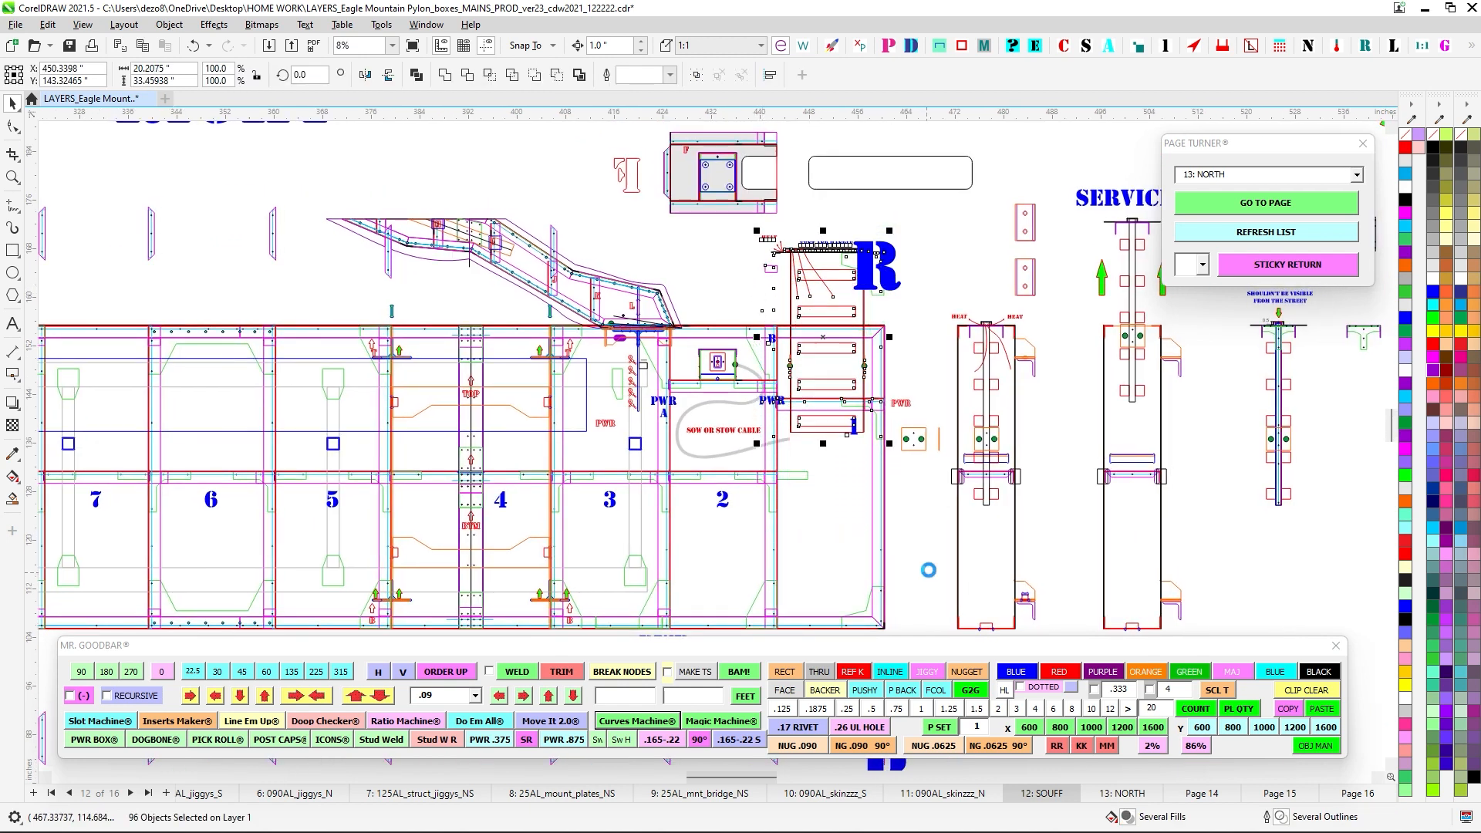
# Lower the holder with its vent lid back into section 1 of the box and clear the selection.
pyautogui.press('Down')
pyautogui.press('Down')
pyautogui.press('Down')
pyautogui.press('Down')
pyautogui.press('Down')
pyautogui.press('Down')
pyautogui.press('Down')
pyautogui.press('Down')
pyautogui.press('Down')
pyautogui.press('Down')
pyautogui.press('Down')
pyautogui.press('Down')
pyautogui.press('Down')
pyautogui.press('Down')
pyautogui.press('Down')
pyautogui.press('Down')
pyautogui.press('Down')
pyautogui.press('Down')
pyautogui.press('Down')
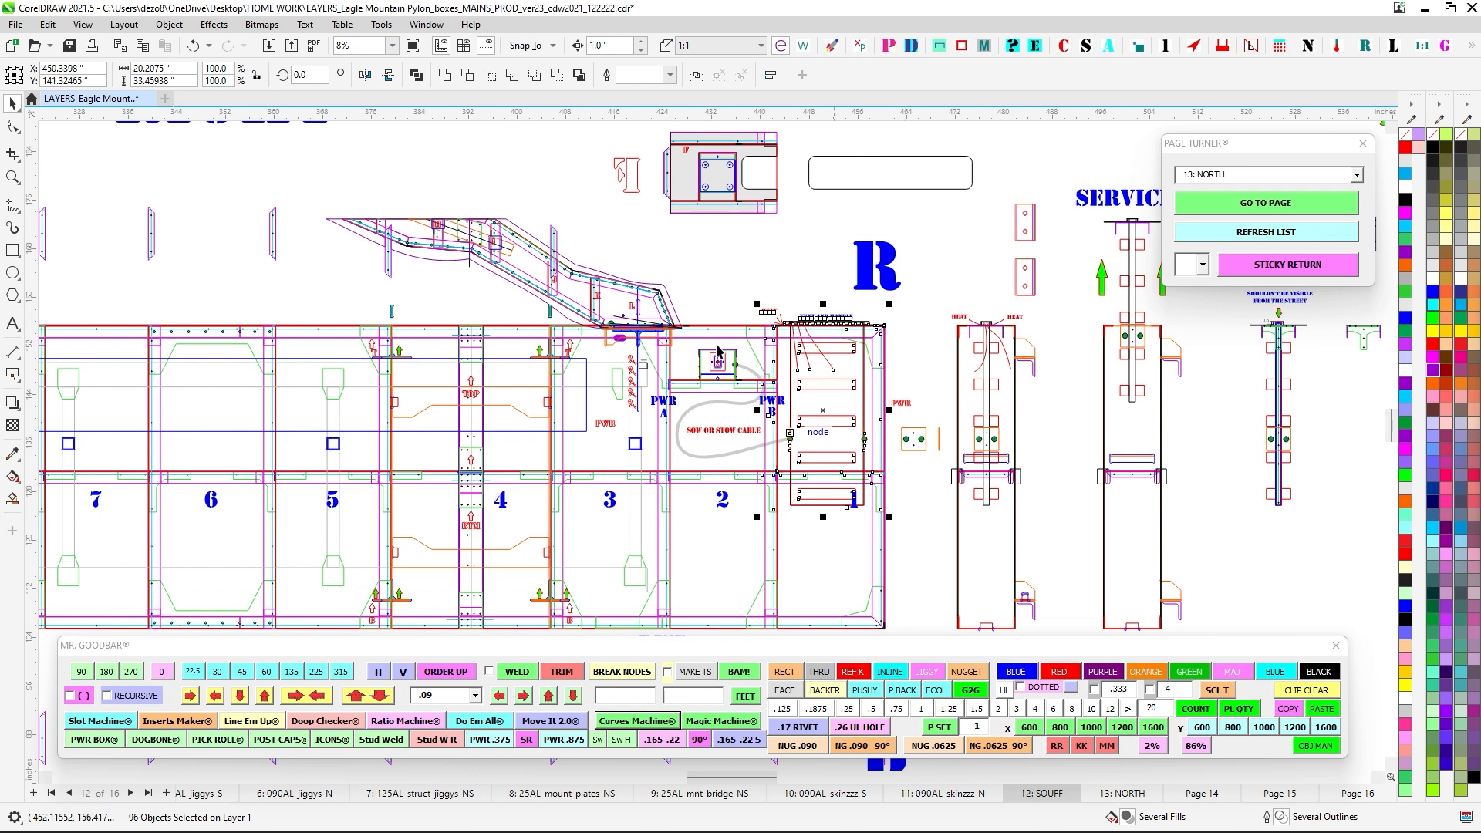
pyautogui.press('Escape')
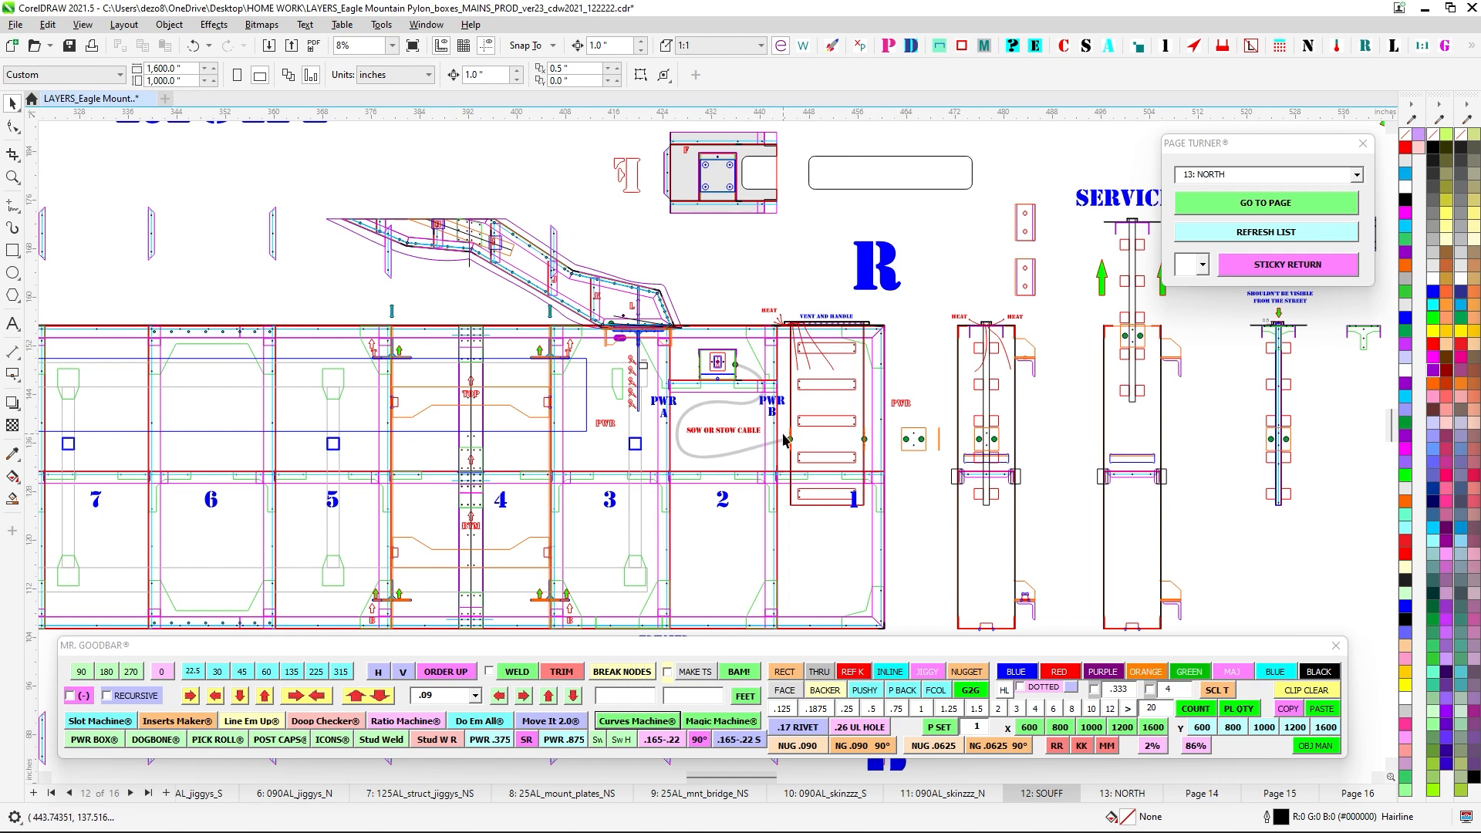
# Look over the parts laid out below the box elevation and go to Page 16.
pyautogui.scroll(-5, 783, 440)
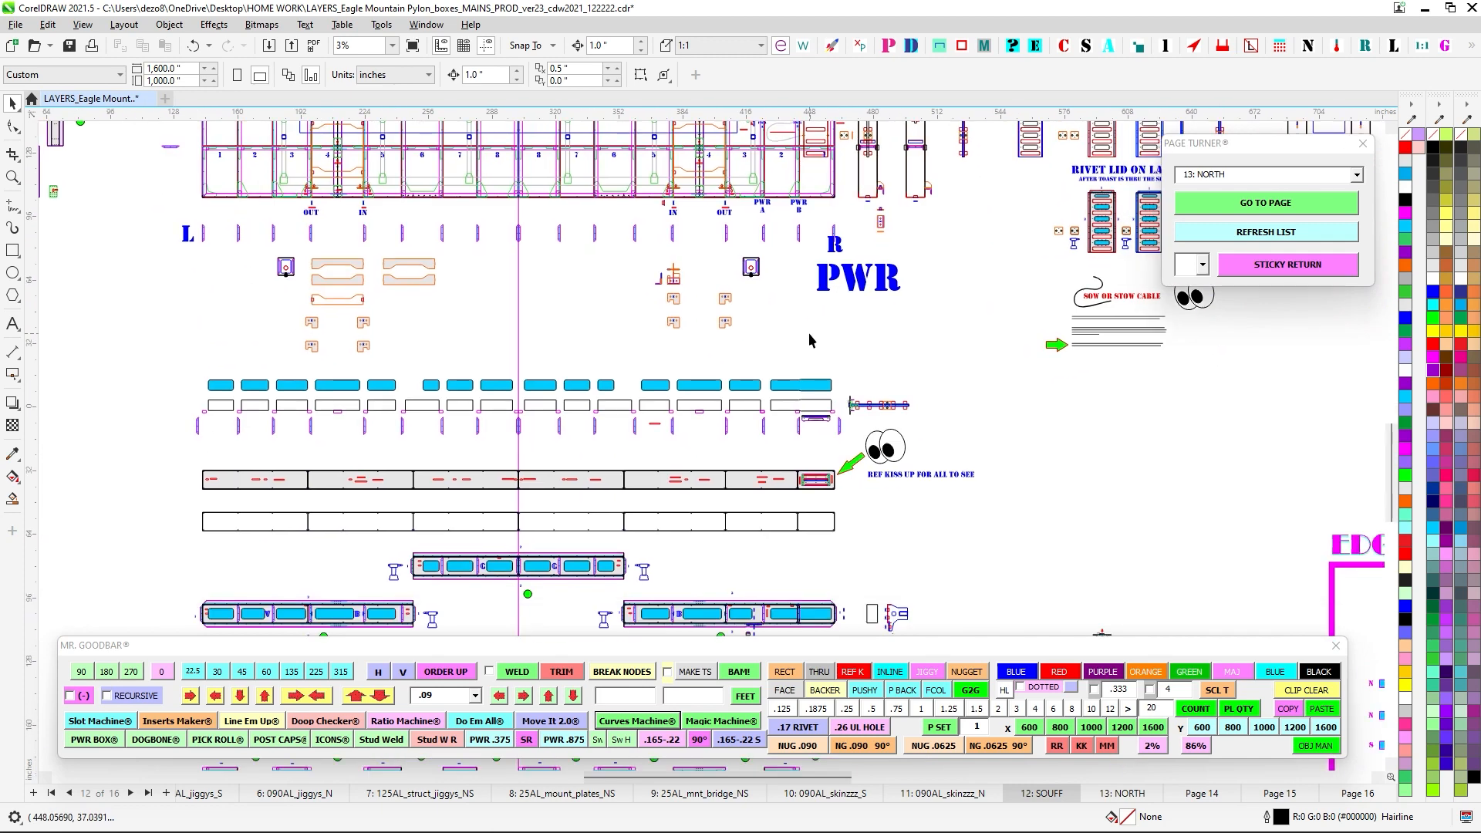
pyautogui.moveTo(584, 320); pyautogui.dragTo(578, 435)
pyautogui.scroll(4, 325, 345)
pyautogui.scroll(-3, 323, 345)
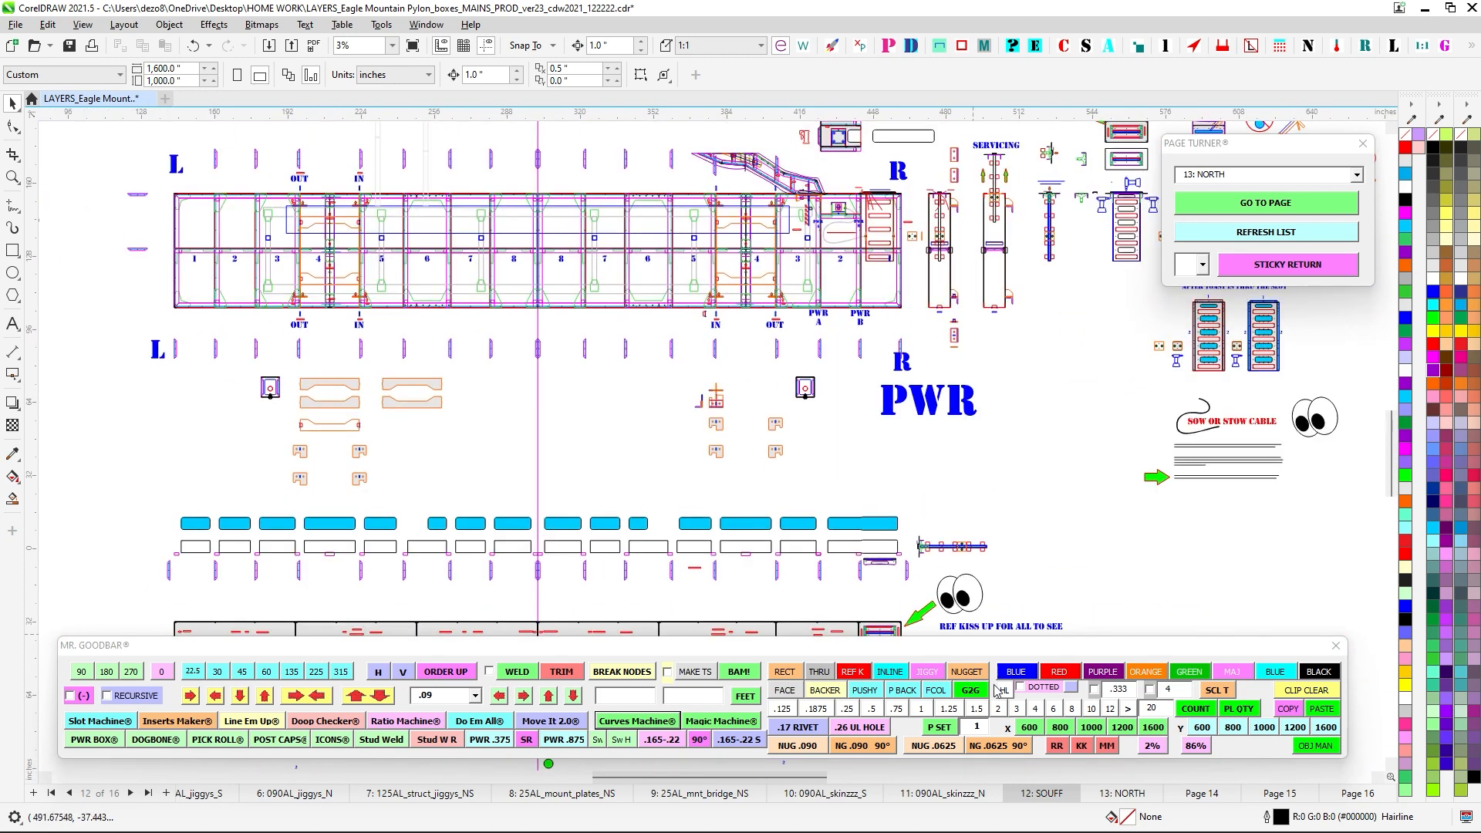
pyautogui.click(1286, 793)
pyautogui.click(1350, 794)
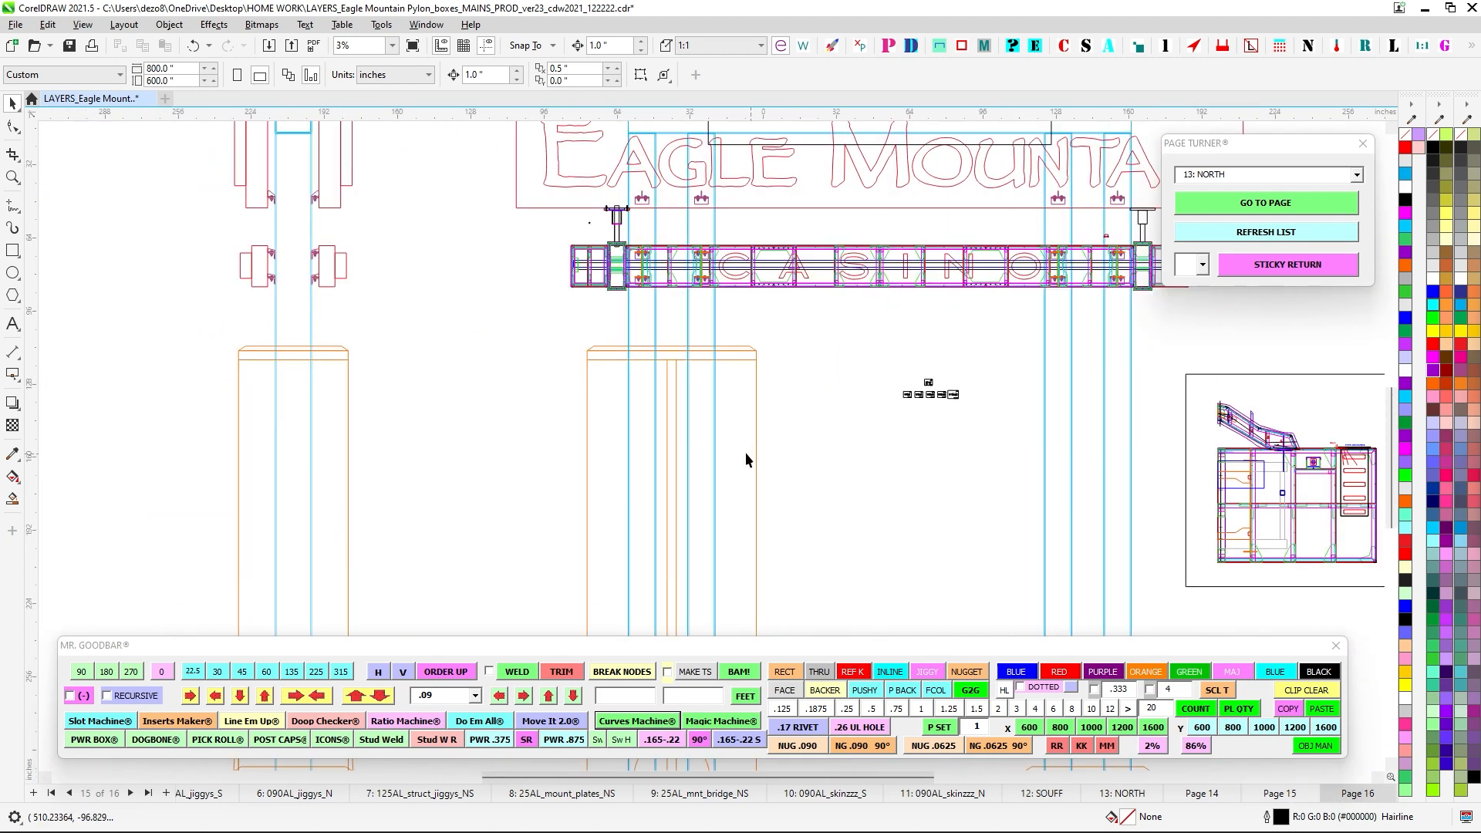
# Pick out the middle stretch of the CASINO box below the Eagle Mountain lettering and inspect its right end.
pyautogui.scroll(-2, 755, 454)
pyautogui.scroll(3, 767, 308)
pyautogui.moveTo(767, 309); pyautogui.dragTo(334, 346)
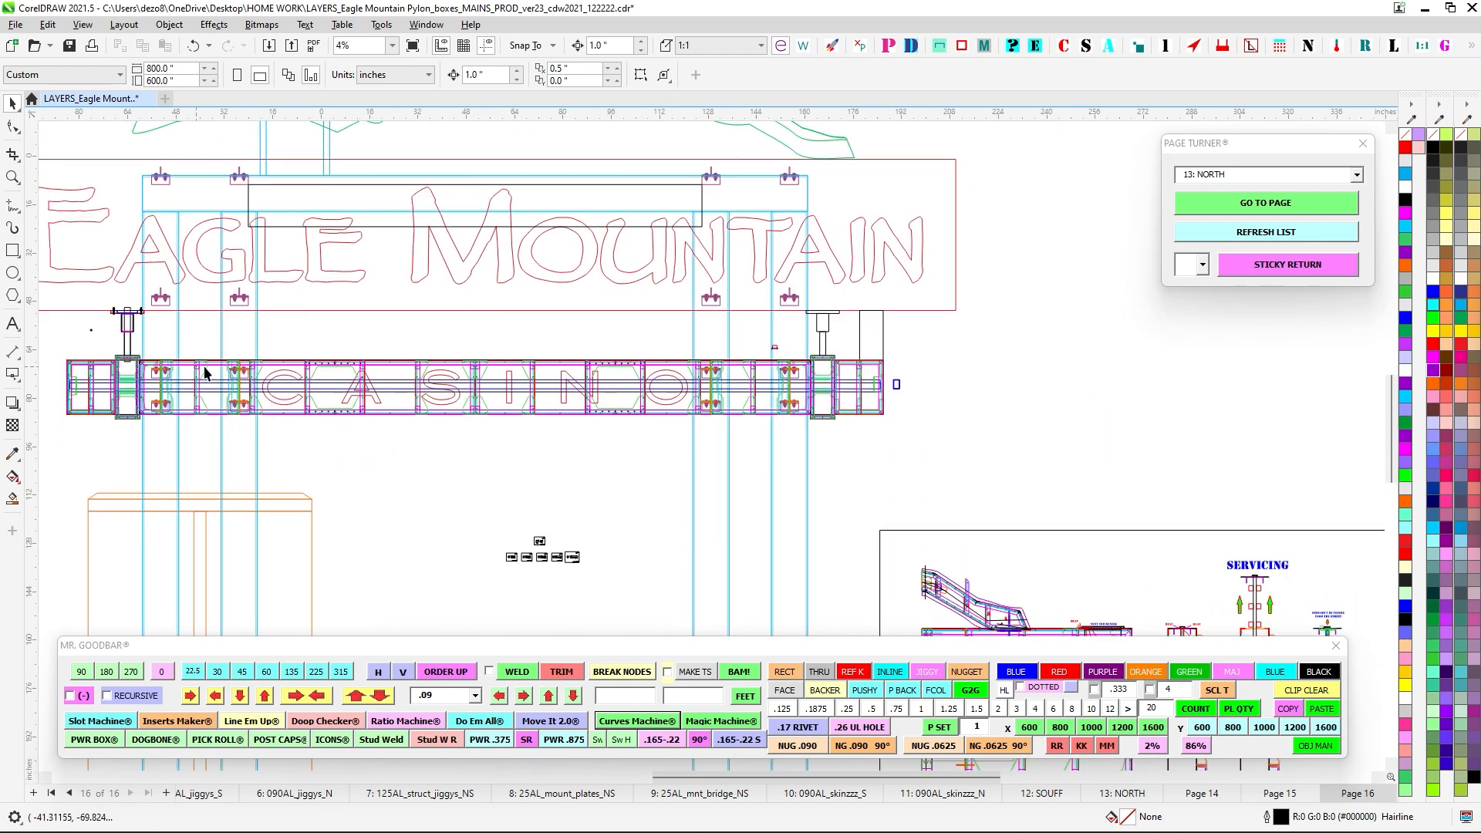
pyautogui.moveTo(573, 460); pyautogui.dragTo(704, 423)
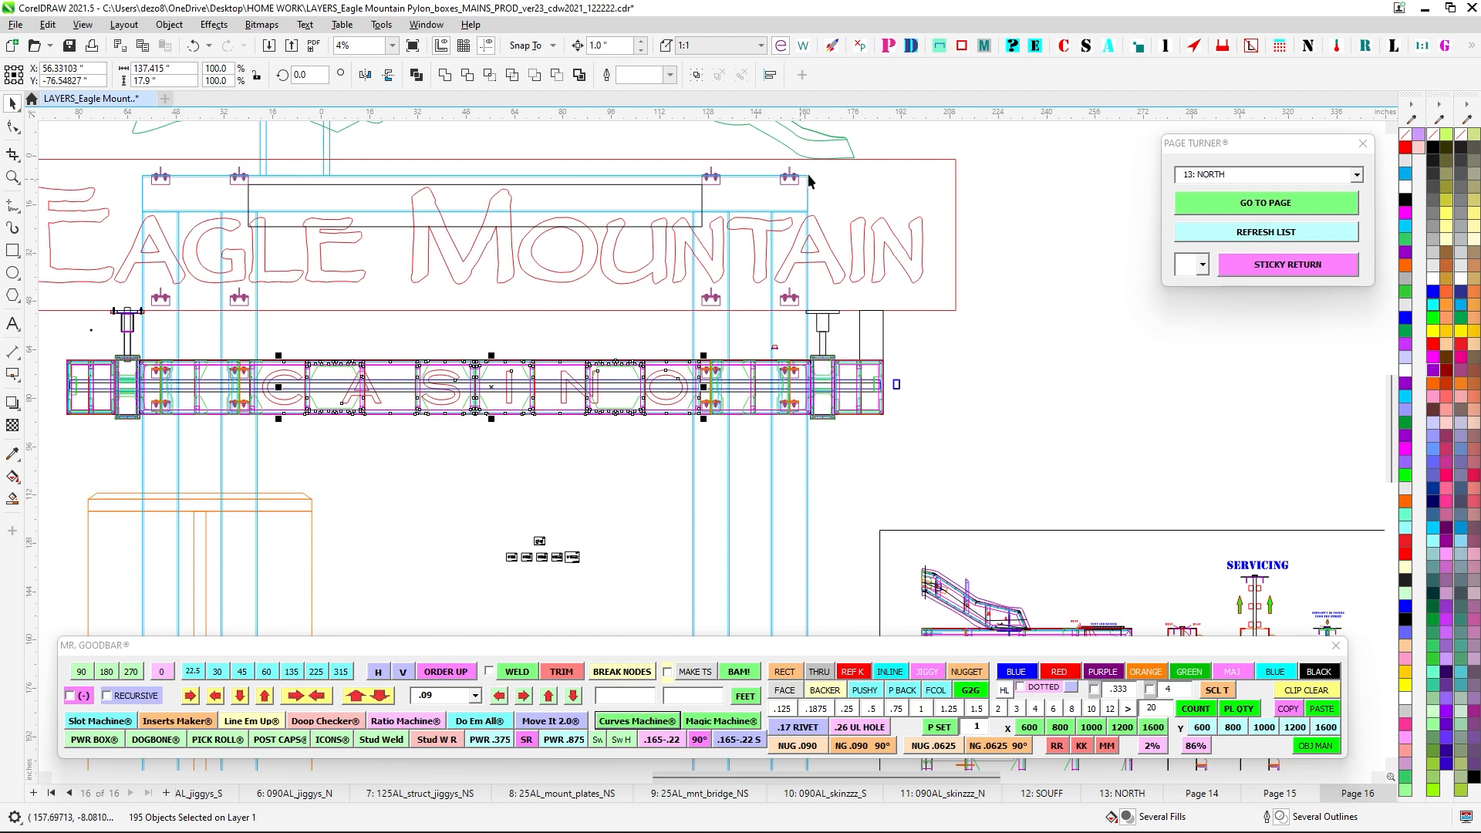
pyautogui.scroll(2, 817, 340)
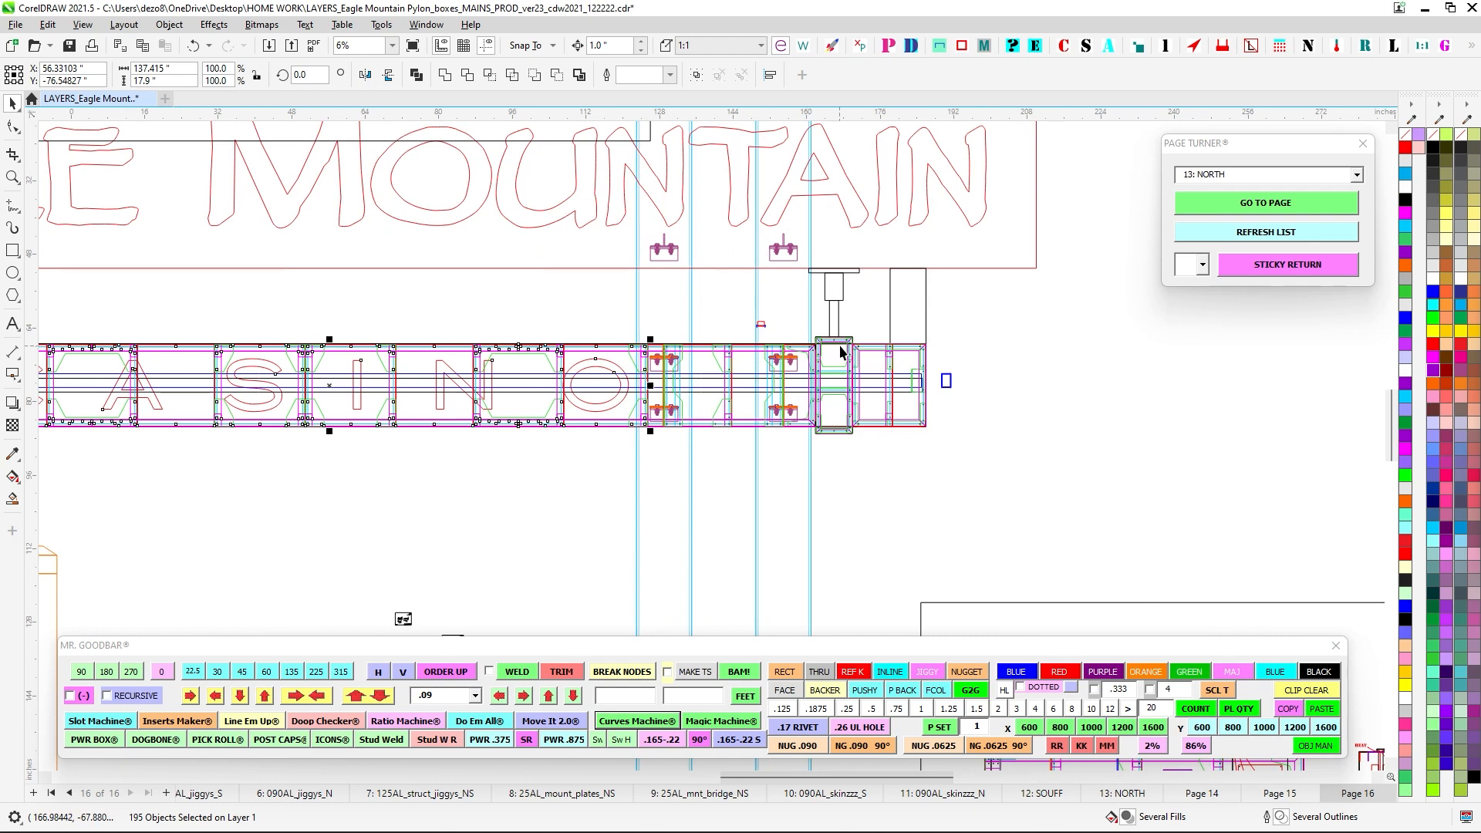
# Select the CASINO stretch of the box together with the mounts beside the O and inspect the right end of the Eagle Mountain lettering.
pyautogui.moveTo(675, 309); pyautogui.dragTo(871, 279)
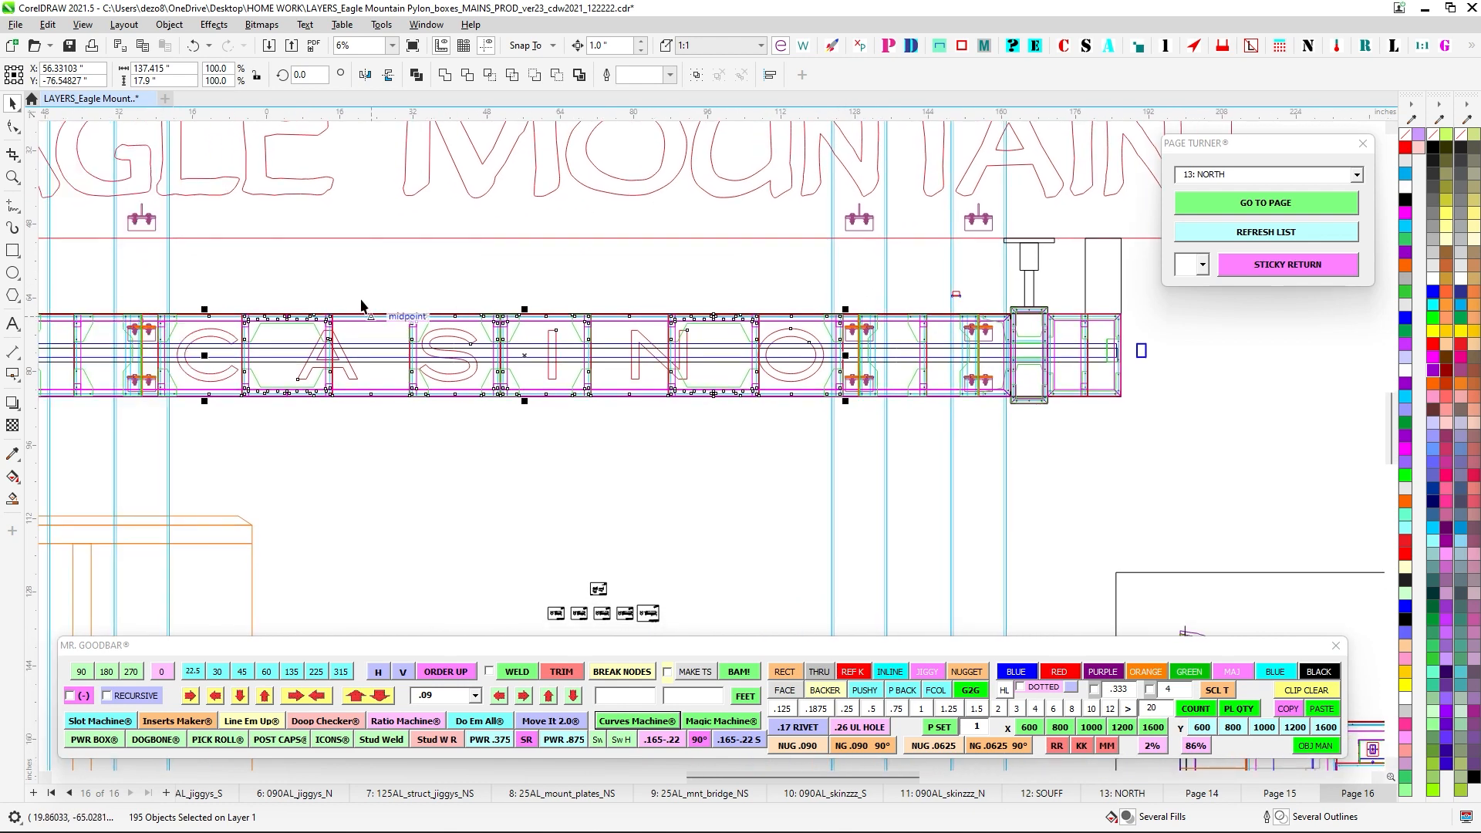
pyautogui.moveTo(179, 283); pyautogui.dragTo(892, 411)
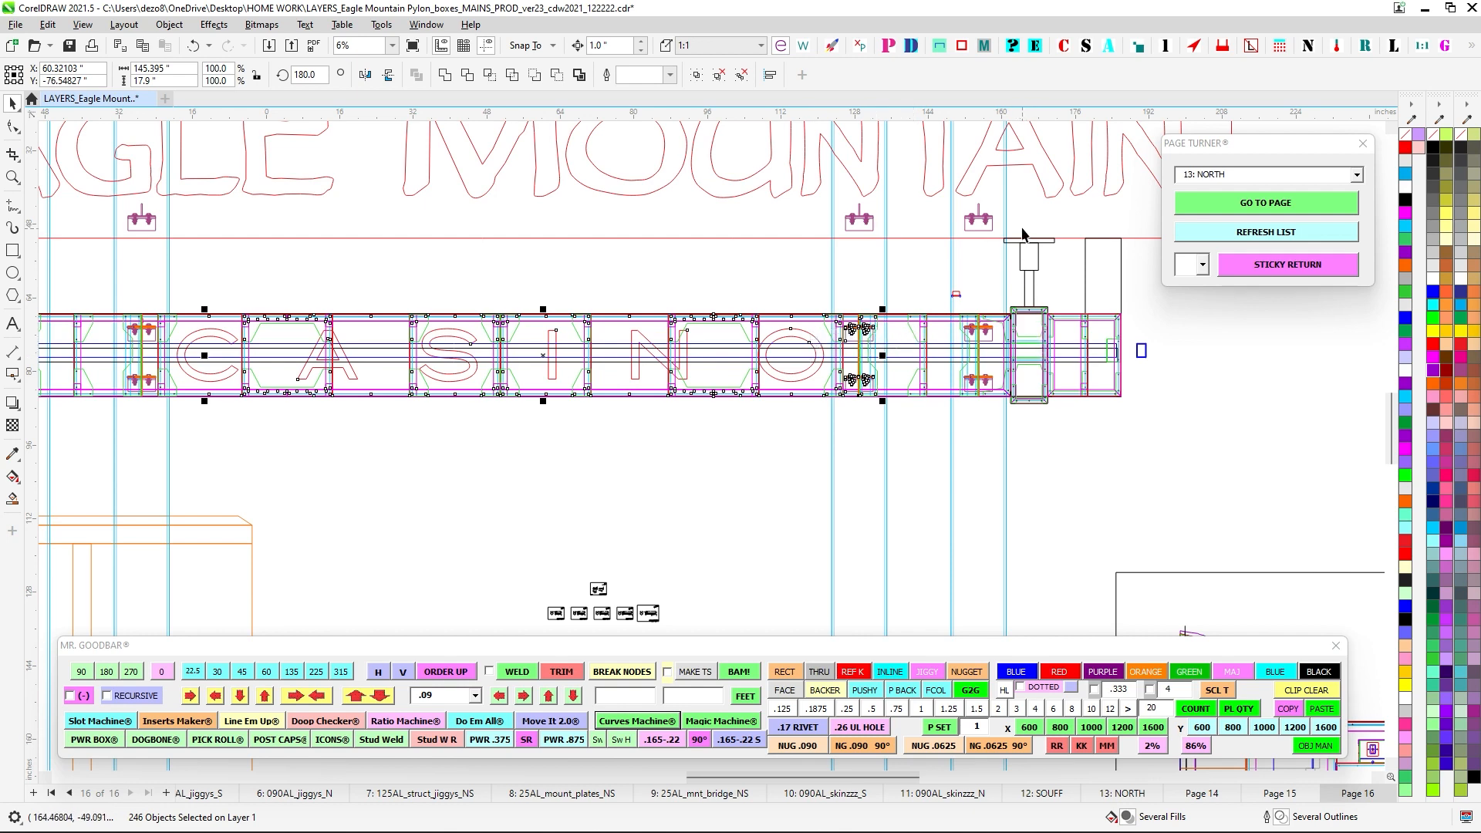
pyautogui.moveTo(1022, 235); pyautogui.dragTo(860, 533)
pyautogui.scroll(1, 861, 533)
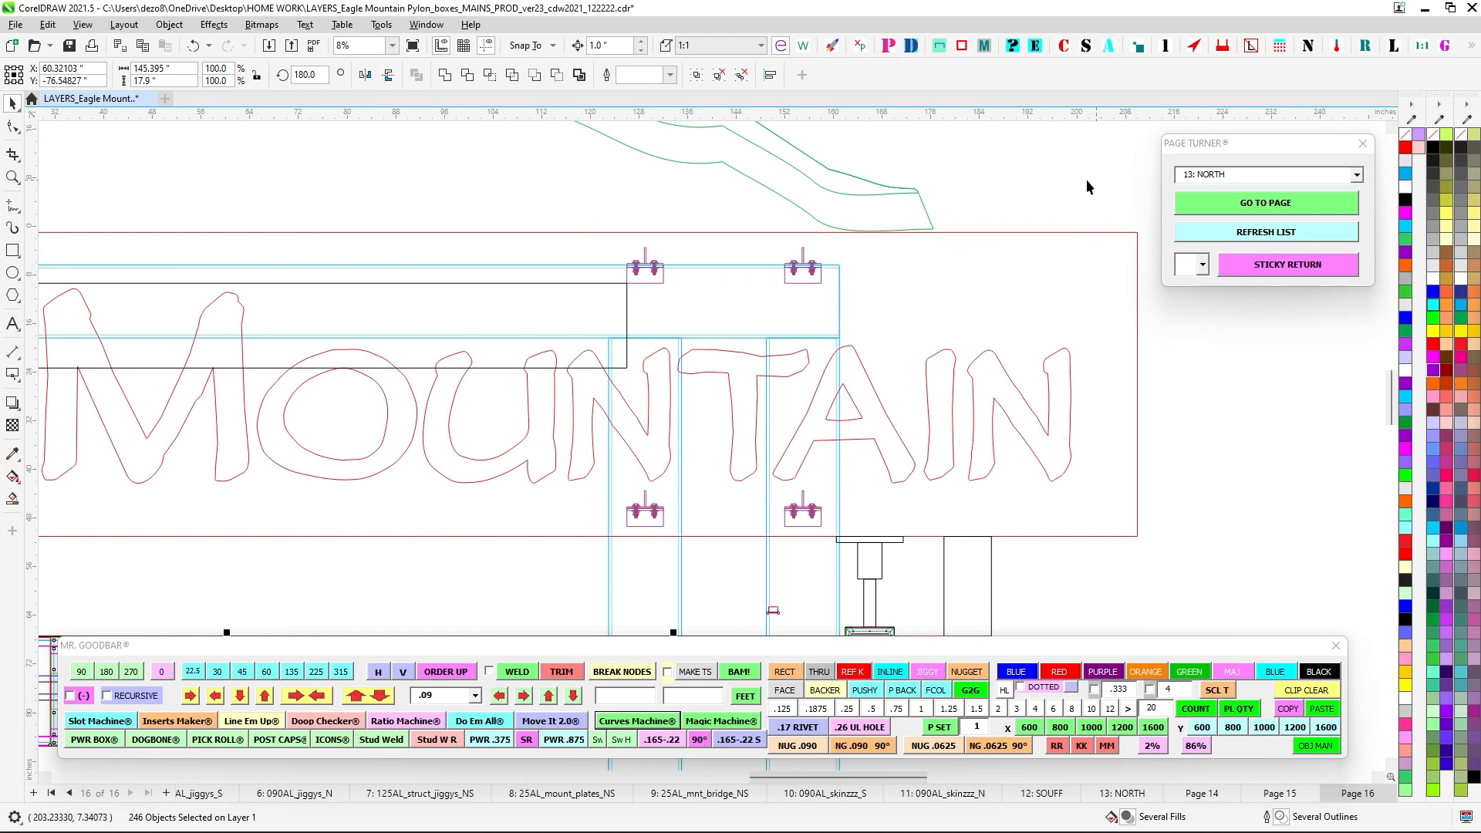
pyautogui.moveTo(1023, 298); pyautogui.dragTo(696, 452)
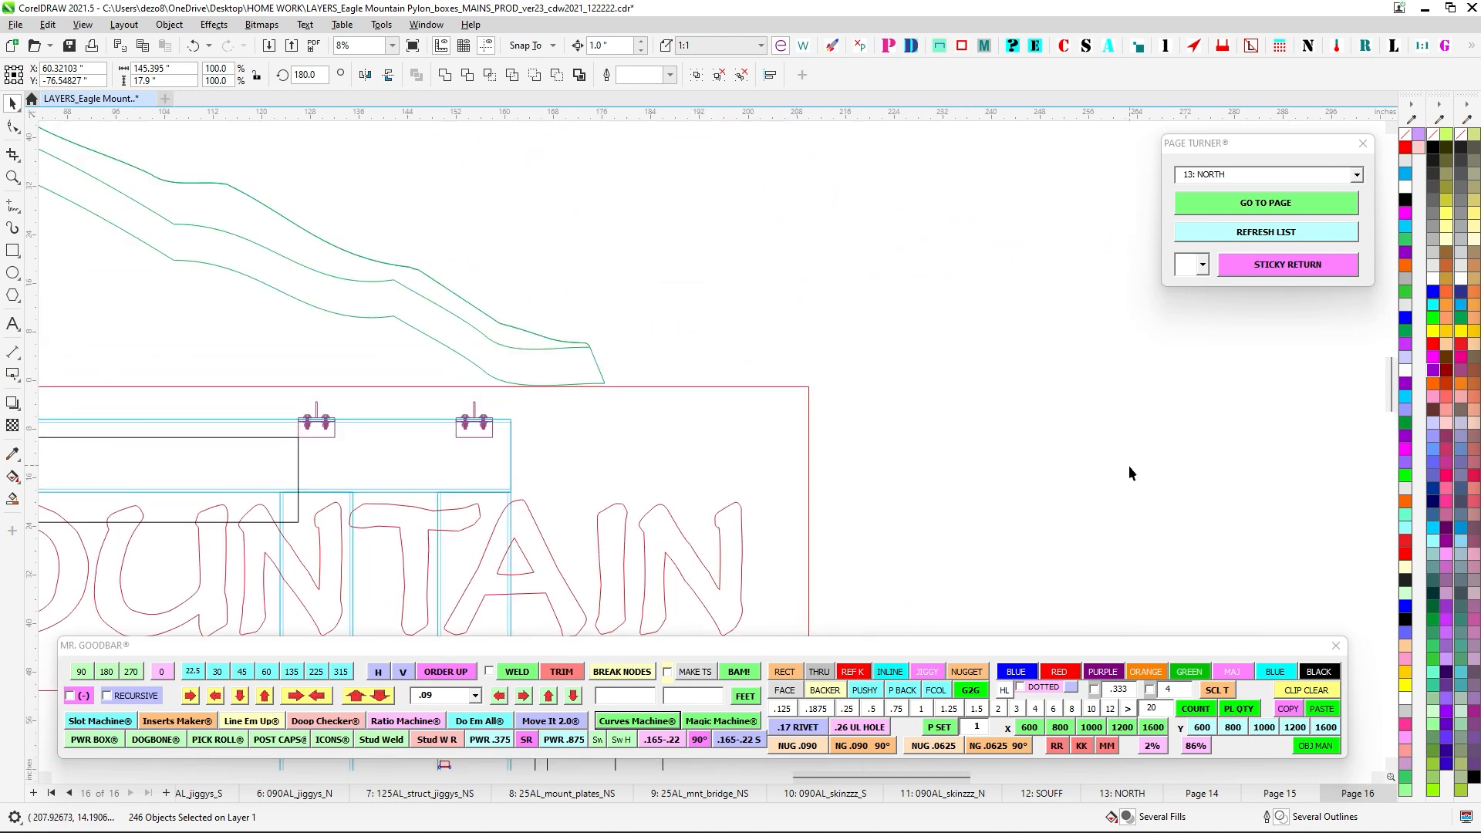
# Examine how the mountain outline, Eagle Mountain box and CASINO box stack in the sign elevation.
pyautogui.scroll(-1, 928, 470)
pyautogui.moveTo(928, 470); pyautogui.dragTo(1159, 327)
pyautogui.moveTo(232, 217); pyautogui.dragTo(281, 375)
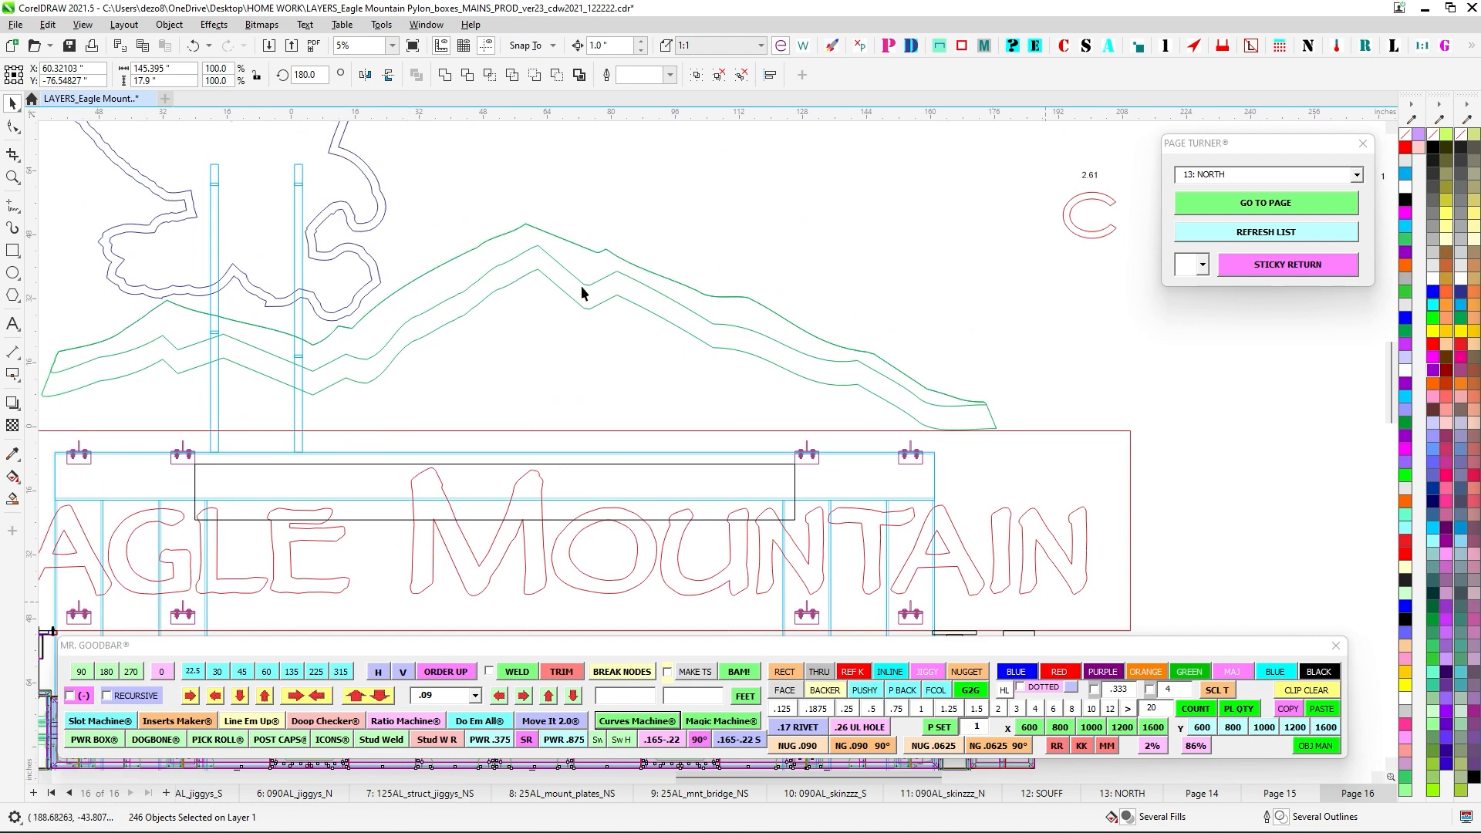
pyautogui.scroll(-1, 970, 436)
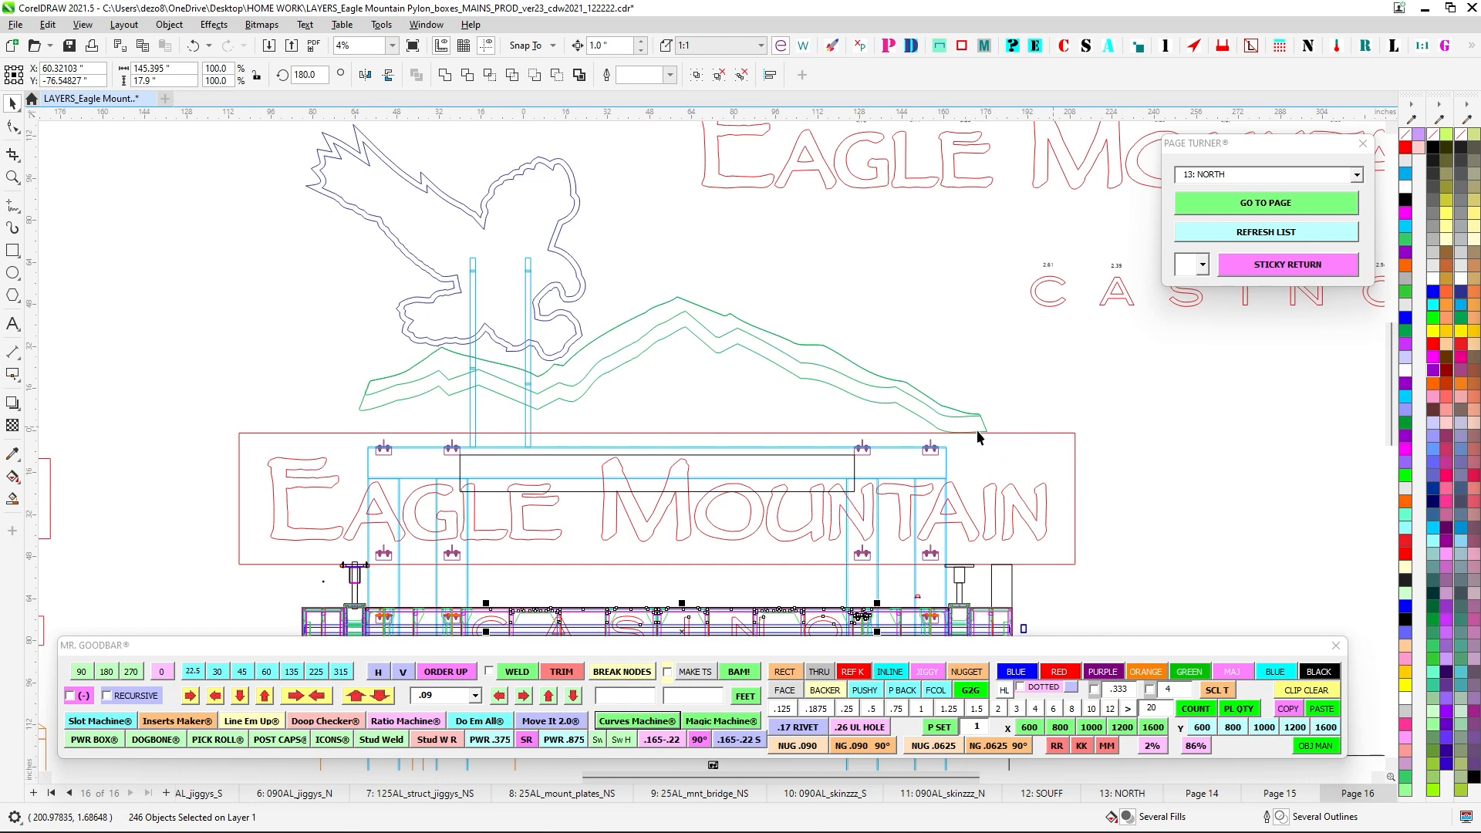
pyautogui.scroll(-2, 977, 432)
pyautogui.scroll(3, 748, 442)
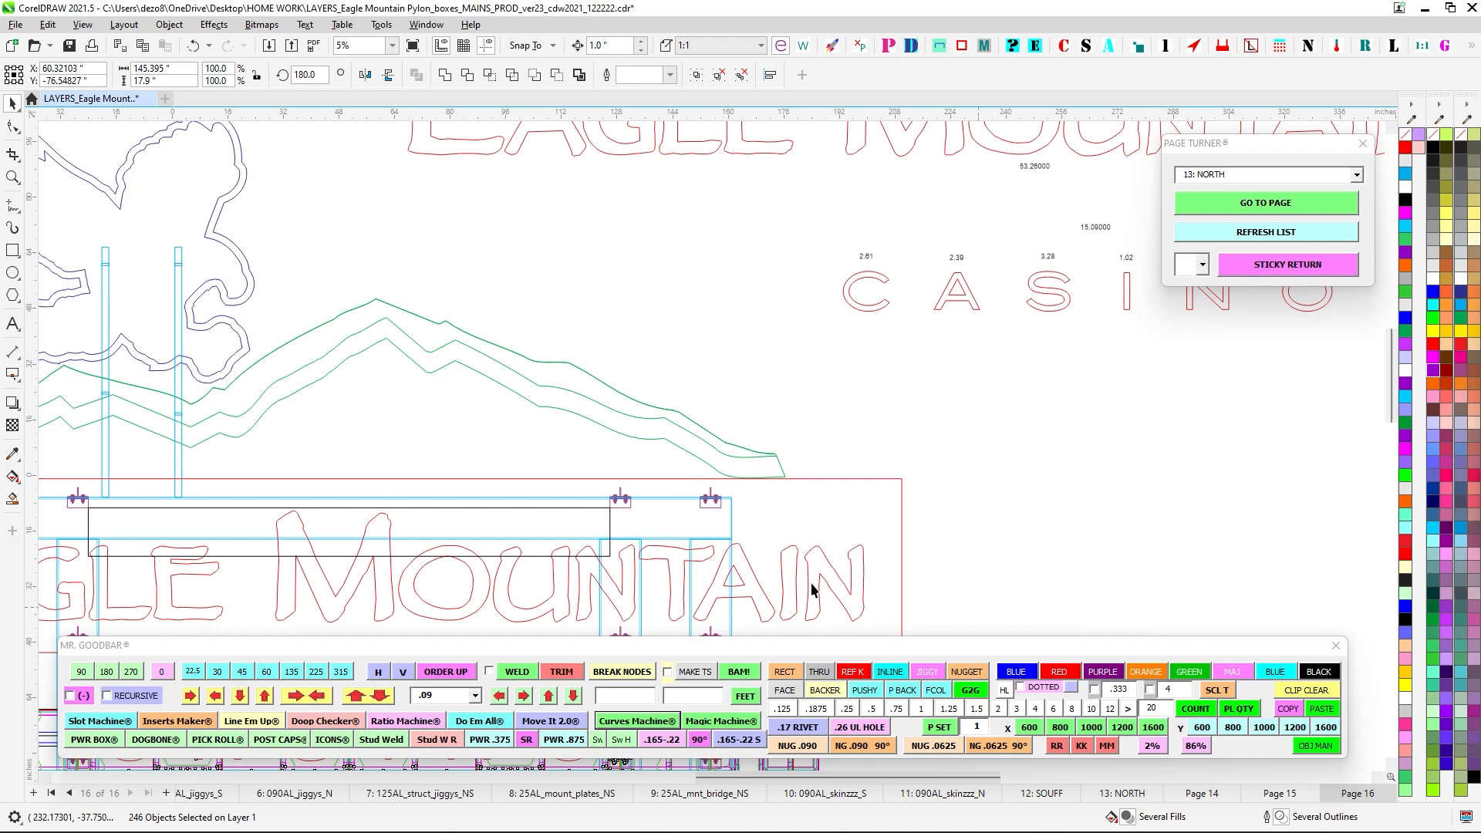
pyautogui.scroll(-1, 747, 429)
pyautogui.moveTo(747, 430); pyautogui.dragTo(757, 520)
pyautogui.moveTo(918, 467); pyautogui.dragTo(847, 340)
pyautogui.scroll(-1, 808, 388)
pyautogui.moveTo(892, 429); pyautogui.dragTo(942, 330)
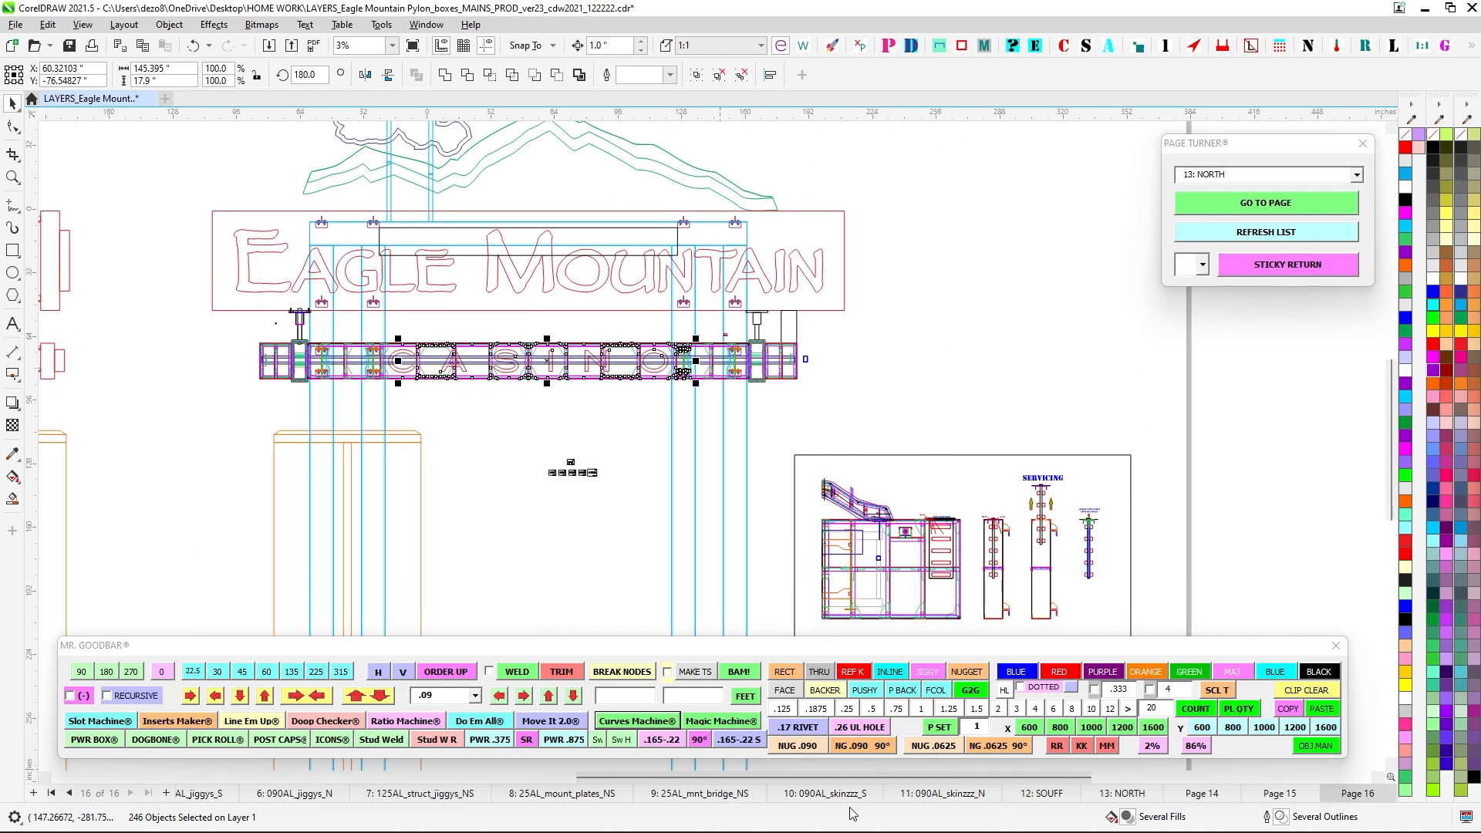
# Go to page 12: SOUFF and find the column of bracket and cover parts beside the large PWR heading.
pyautogui.click(1060, 797)
pyautogui.moveTo(1103, 224); pyautogui.dragTo(603, 346)
pyautogui.scroll(1, 654, 245)
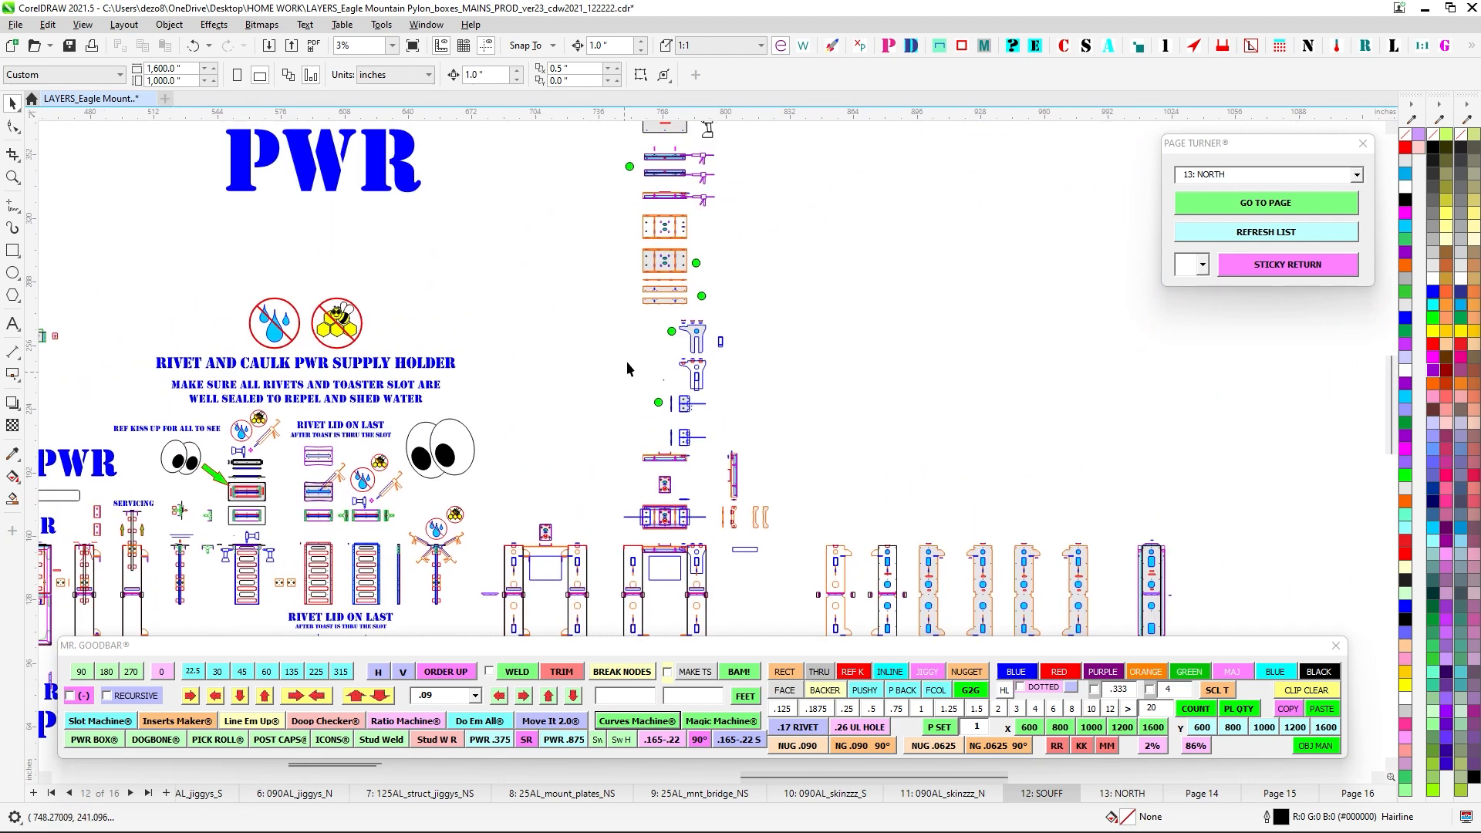
pyautogui.scroll(-1, 697, 225)
pyautogui.moveTo(603, 284); pyautogui.dragTo(775, 395)
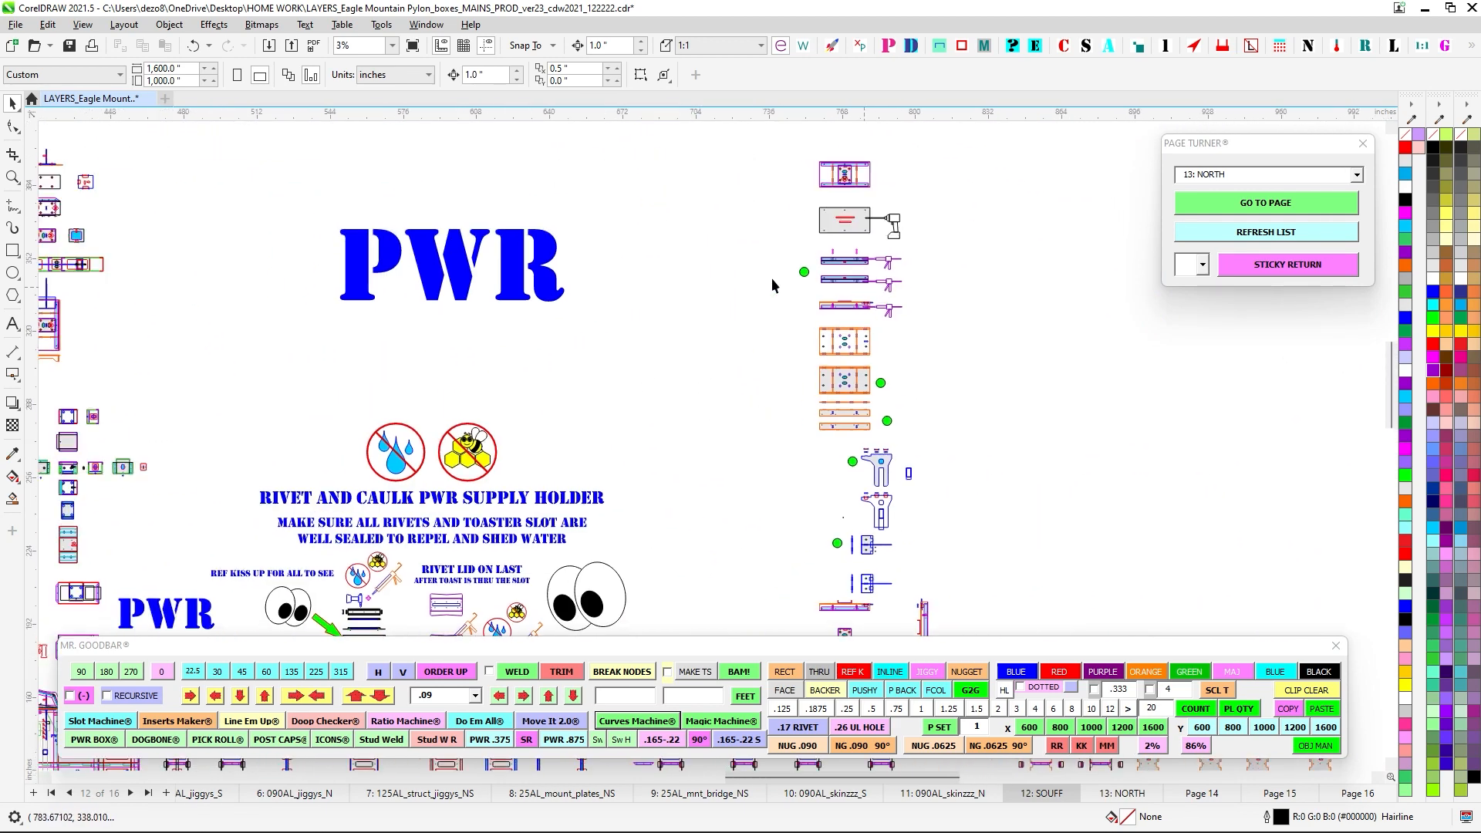
pyautogui.scroll(1, 771, 278)
pyautogui.moveTo(769, 277); pyautogui.dragTo(417, 423)
pyautogui.scroll(1, 573, 401)
pyautogui.scroll(1, 574, 396)
# Examine the side views of the bracket channels with their rivet guns, from the slotted plate up to the cover.
pyautogui.moveTo(573, 392); pyautogui.dragTo(881, 302)
pyautogui.moveTo(849, 425); pyautogui.dragTo(658, 169)
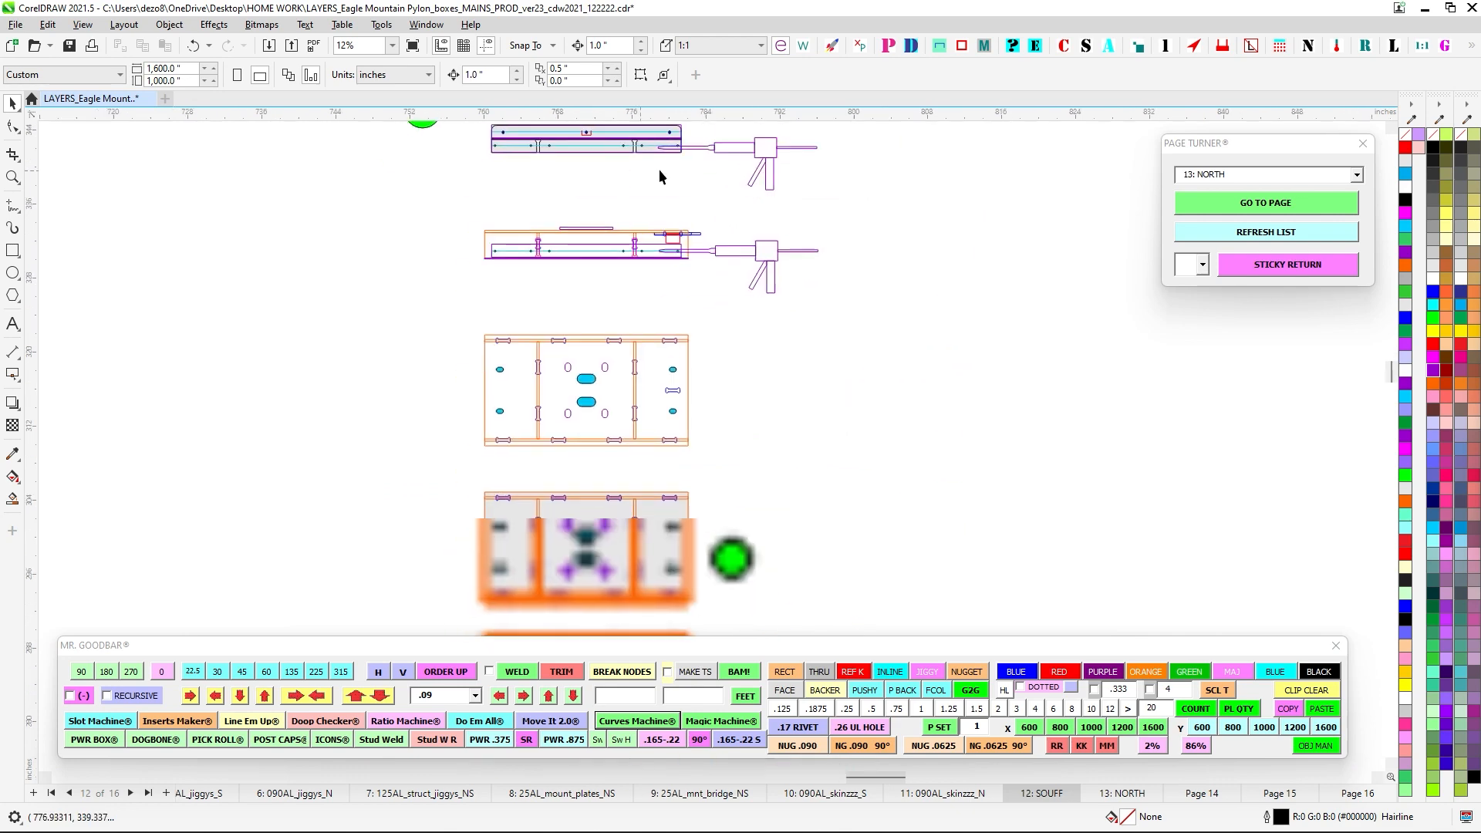
pyautogui.scroll(1, 645, 400)
pyautogui.moveTo(666, 380); pyautogui.dragTo(734, 582)
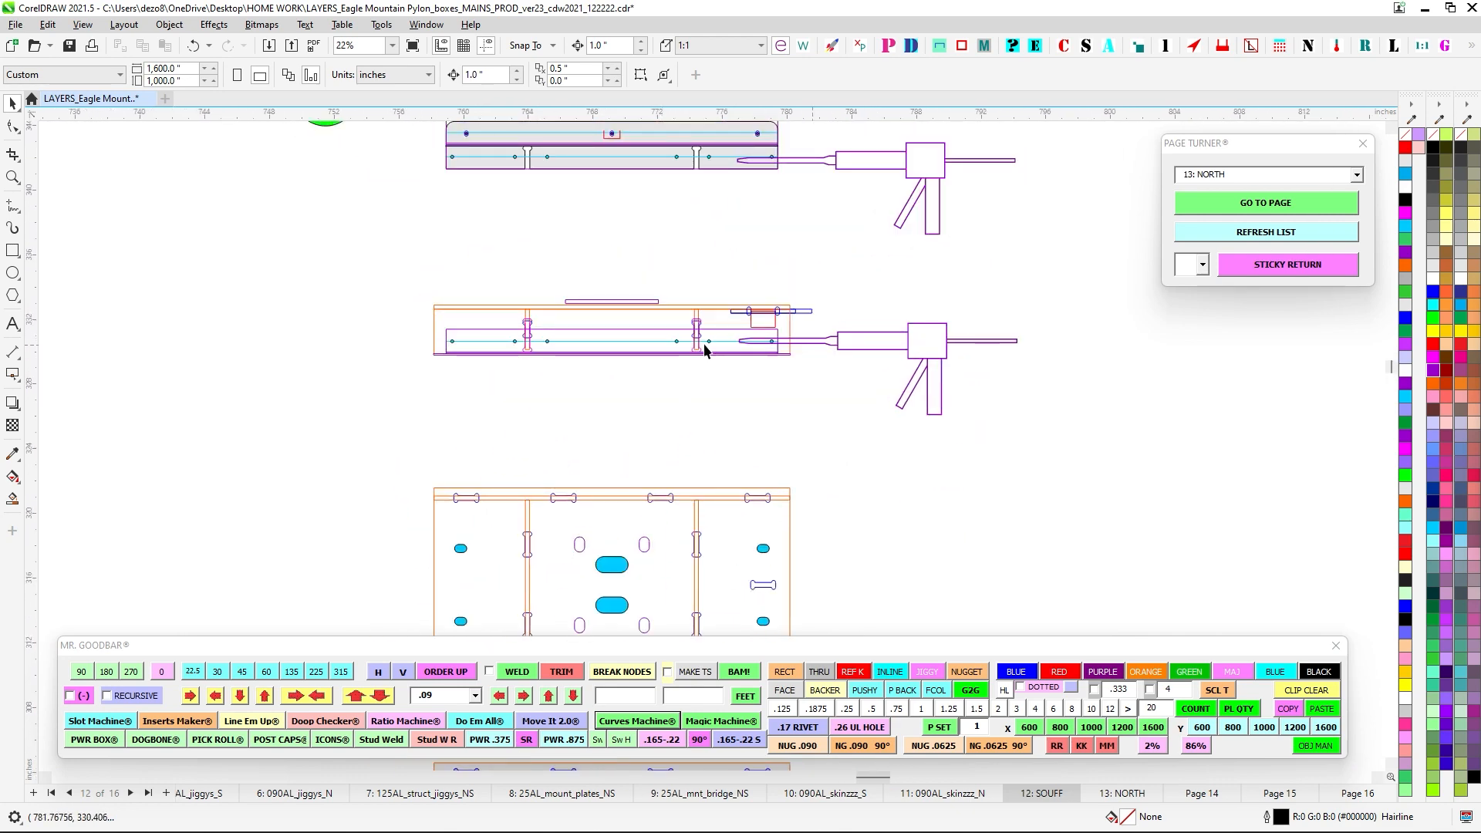
pyautogui.scroll(-1, 645, 327)
pyautogui.moveTo(646, 321); pyautogui.dragTo(657, 468)
pyautogui.scroll(1, 592, 271)
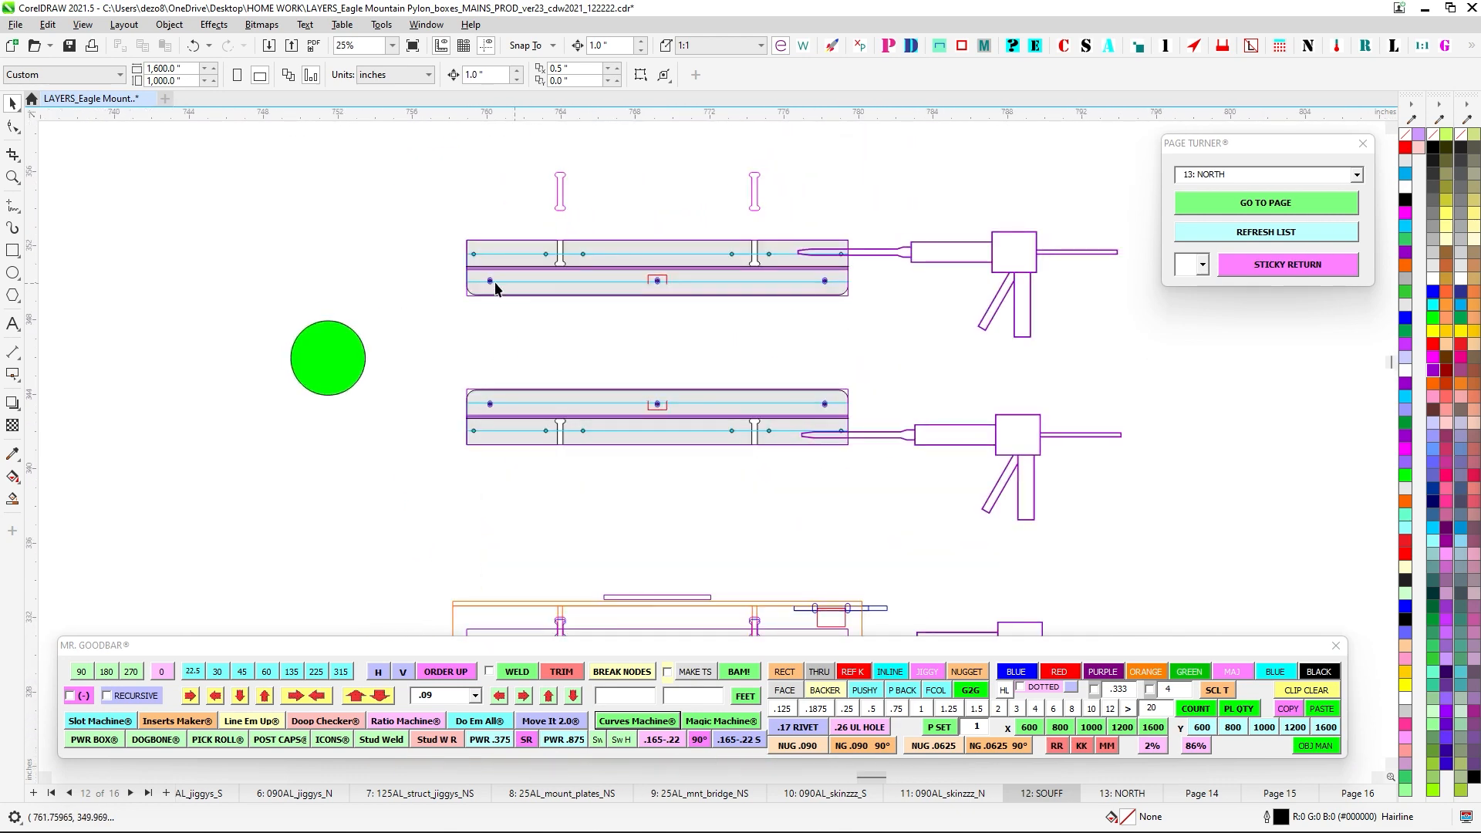
pyautogui.scroll(-1, 681, 310)
pyautogui.moveTo(670, 236); pyautogui.dragTo(640, 420)
# Select the MOUNTAIN COVER plate and inspect the riveted channel assemblies beneath it.
pyautogui.moveTo(483, 191); pyautogui.dragTo(759, 384)
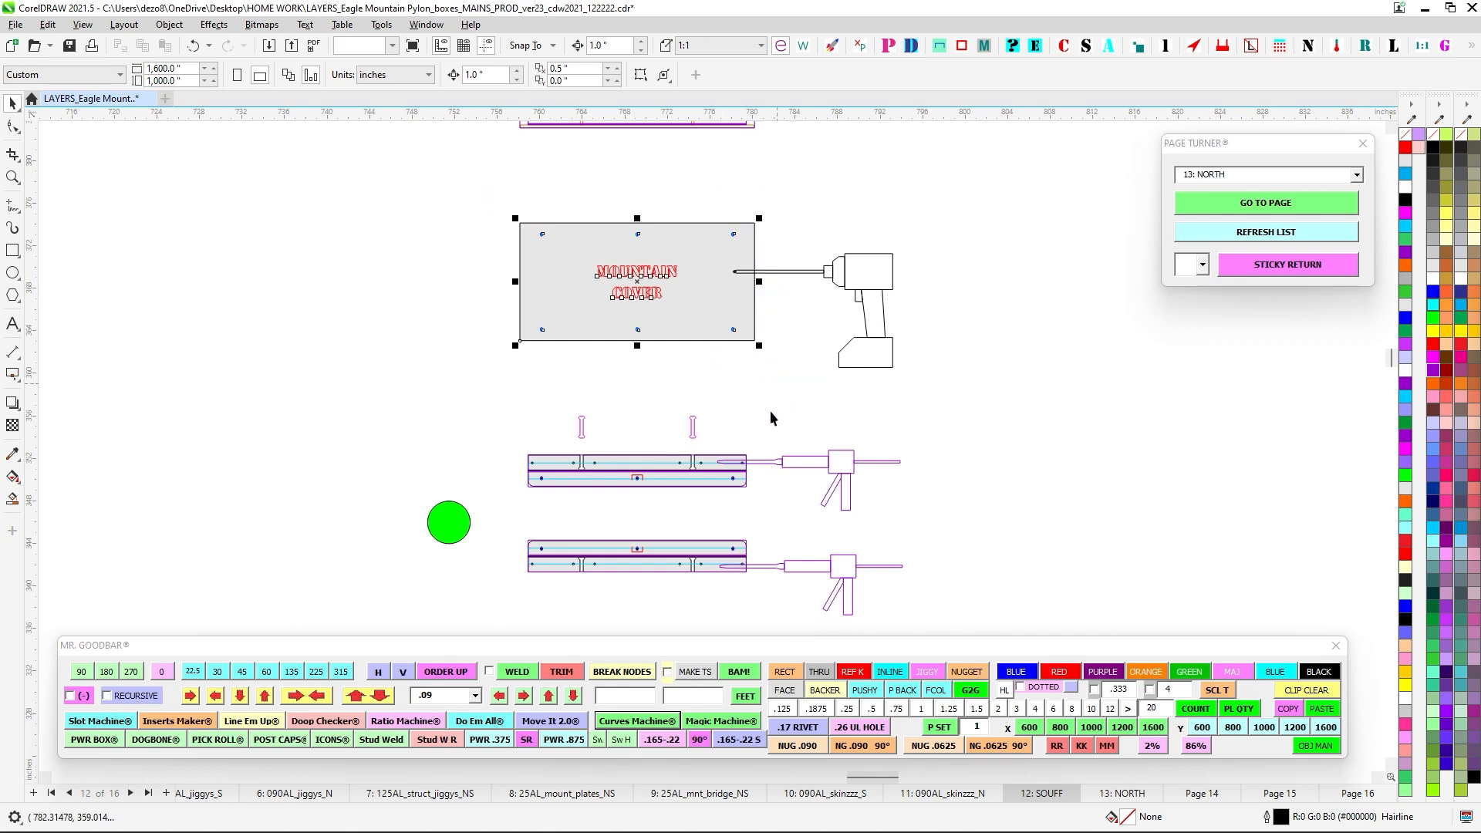
pyautogui.moveTo(745, 441); pyautogui.dragTo(716, 298)
pyautogui.scroll(1, 617, 327)
pyautogui.moveTo(540, 493); pyautogui.dragTo(608, 396)
pyautogui.scroll(-1, 754, 394)
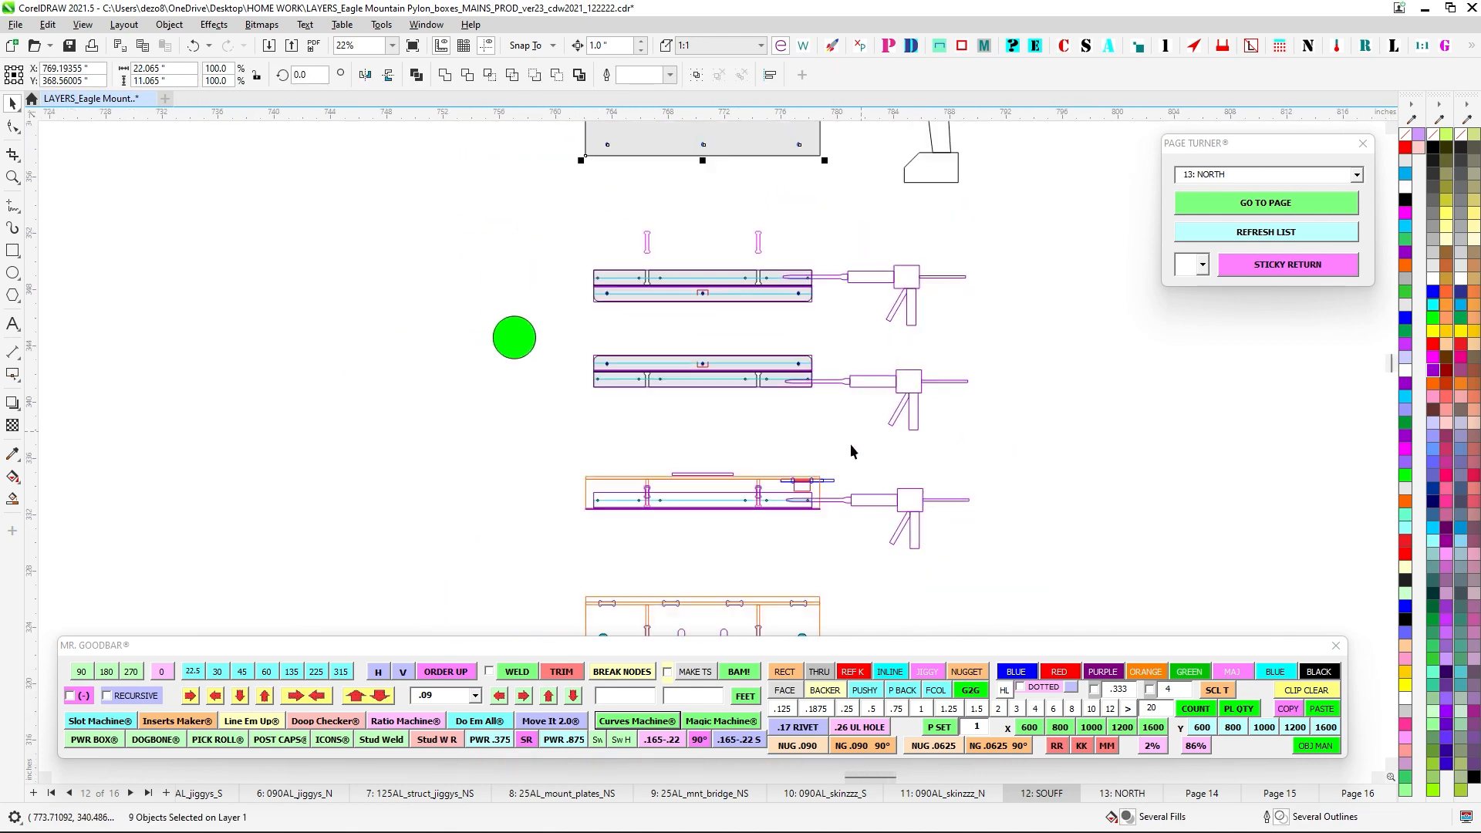
pyautogui.moveTo(776, 593); pyautogui.dragTo(733, 440)
# Select the row of loose parts directly below the full box elevation and look over the long strips beneath them.
pyautogui.scroll(-5, 733, 445)
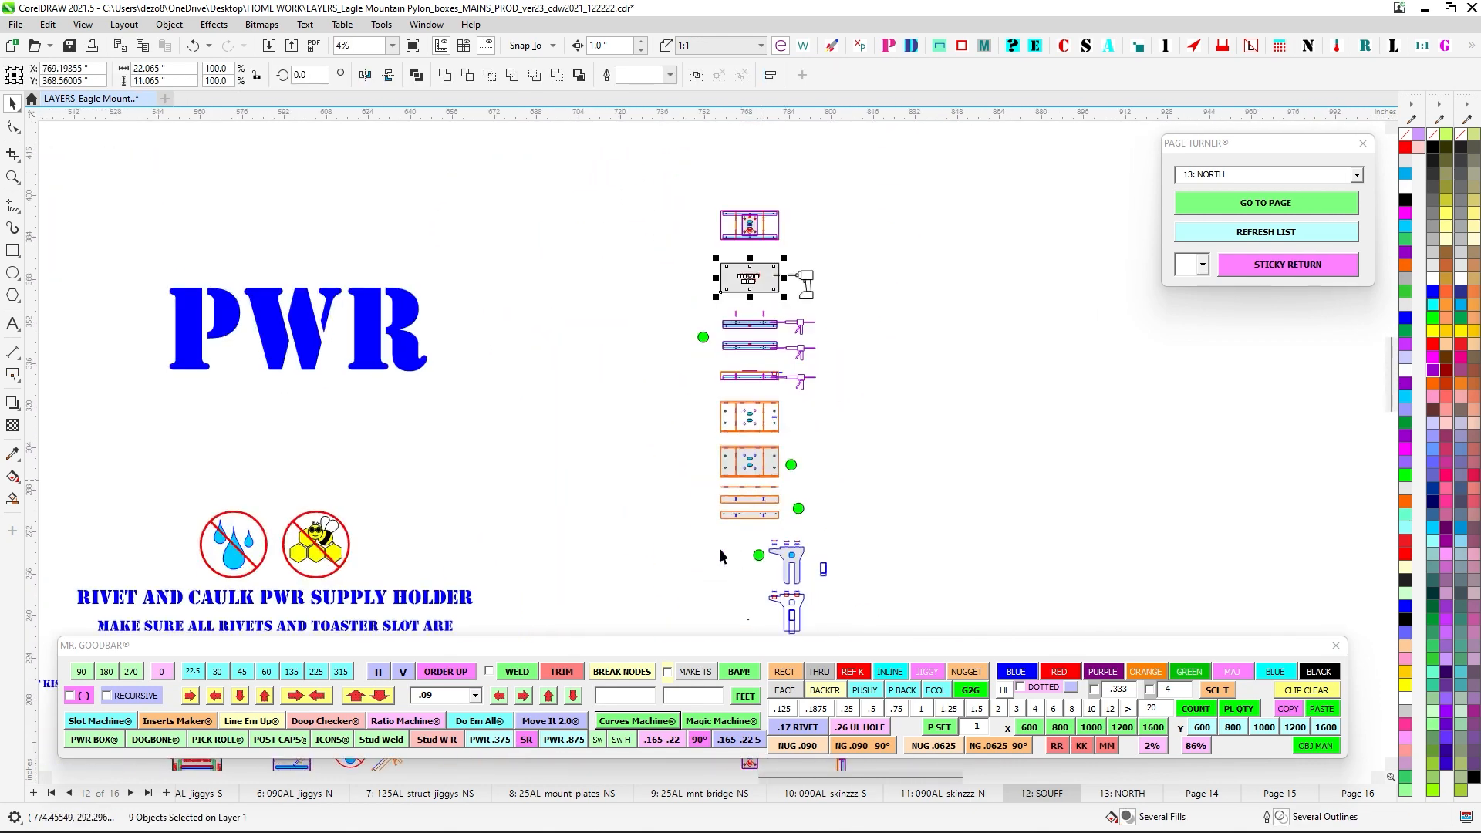
pyautogui.scroll(-1, 804, 396)
pyautogui.moveTo(494, 494); pyautogui.dragTo(957, 380)
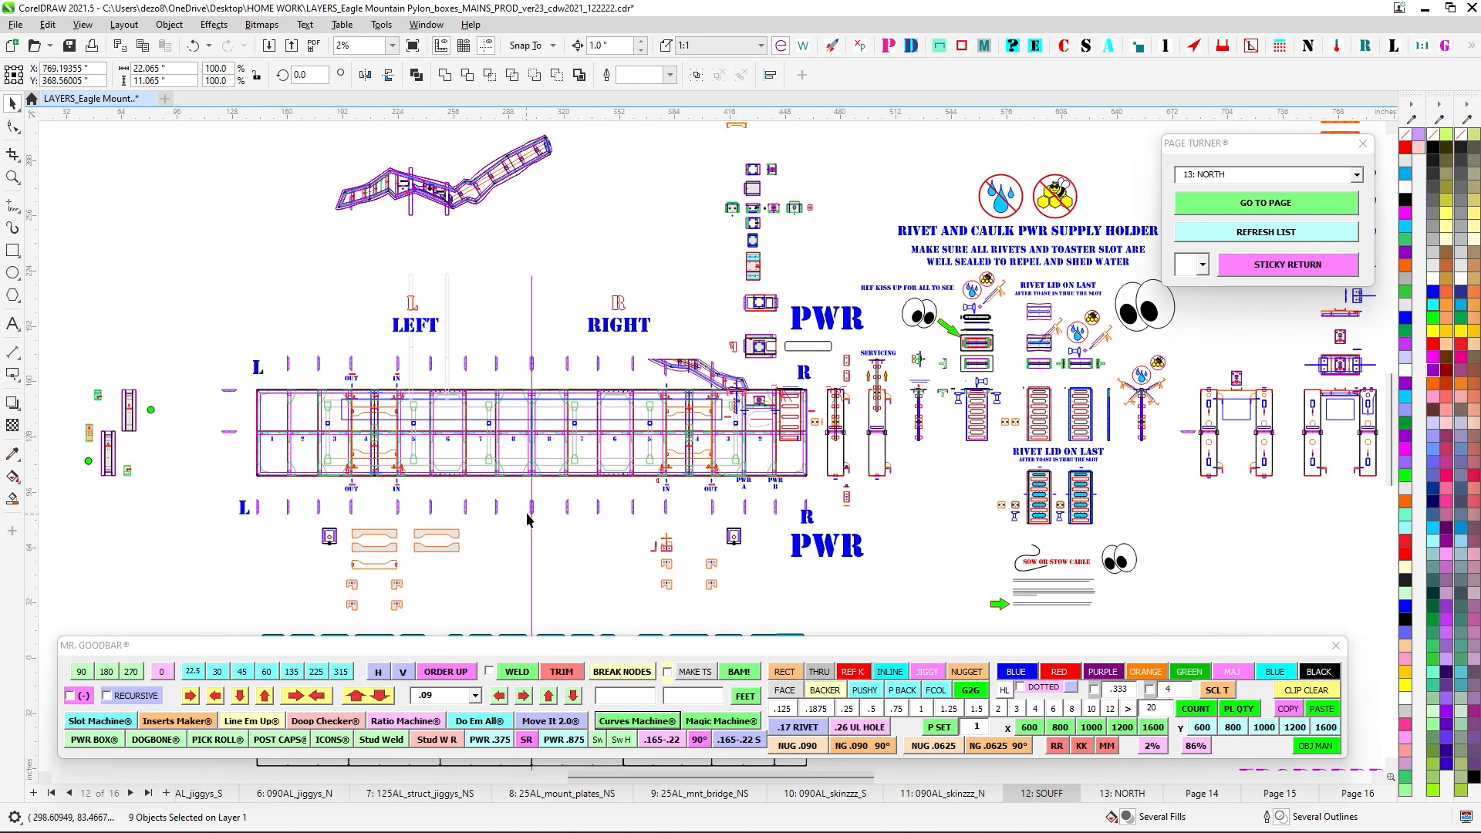
pyautogui.moveTo(560, 403); pyautogui.dragTo(641, 254)
pyautogui.scroll(1, 479, 358)
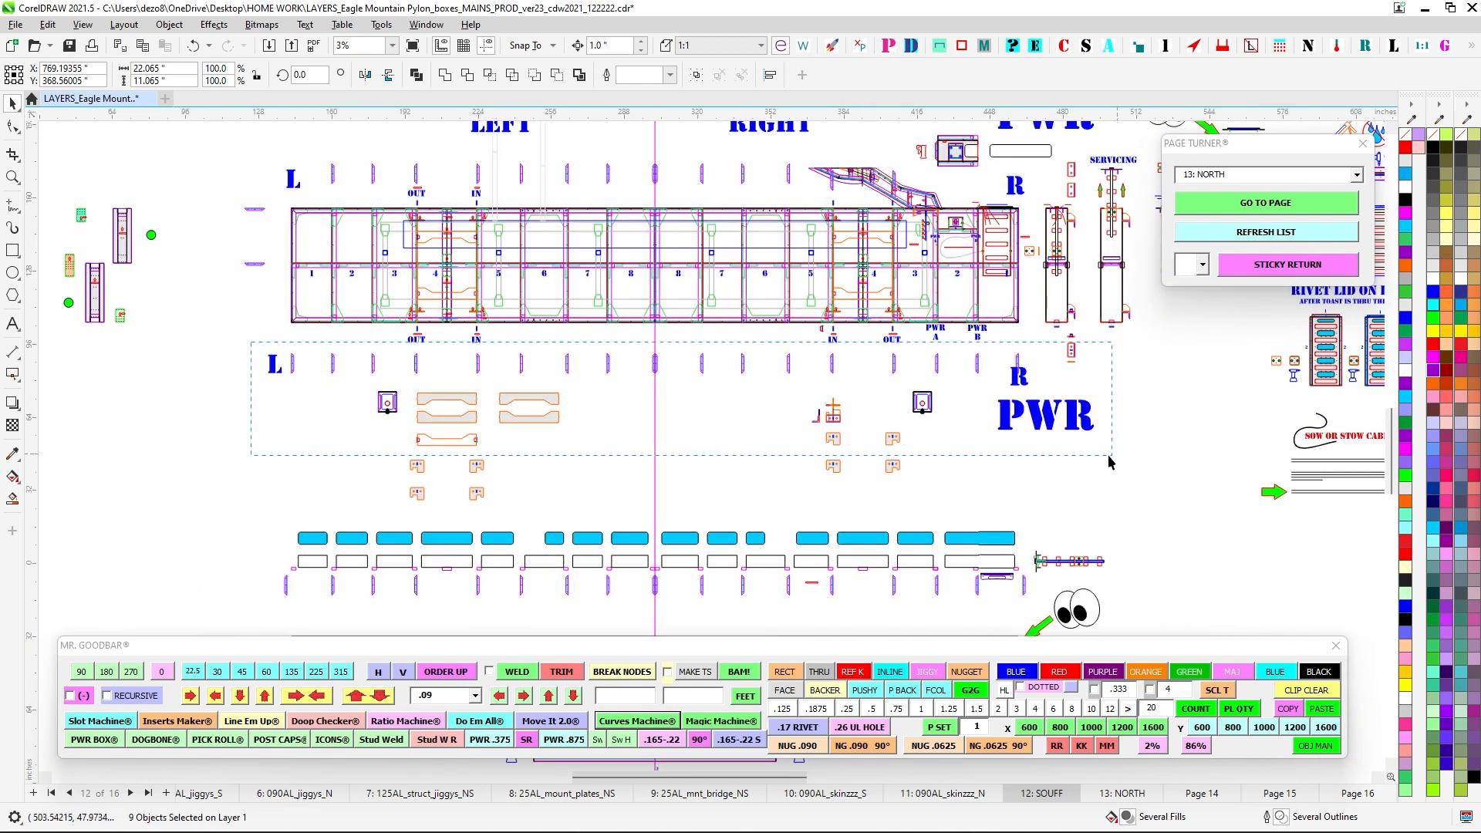
pyautogui.moveTo(1109, 462); pyautogui.dragTo(1063, 456)
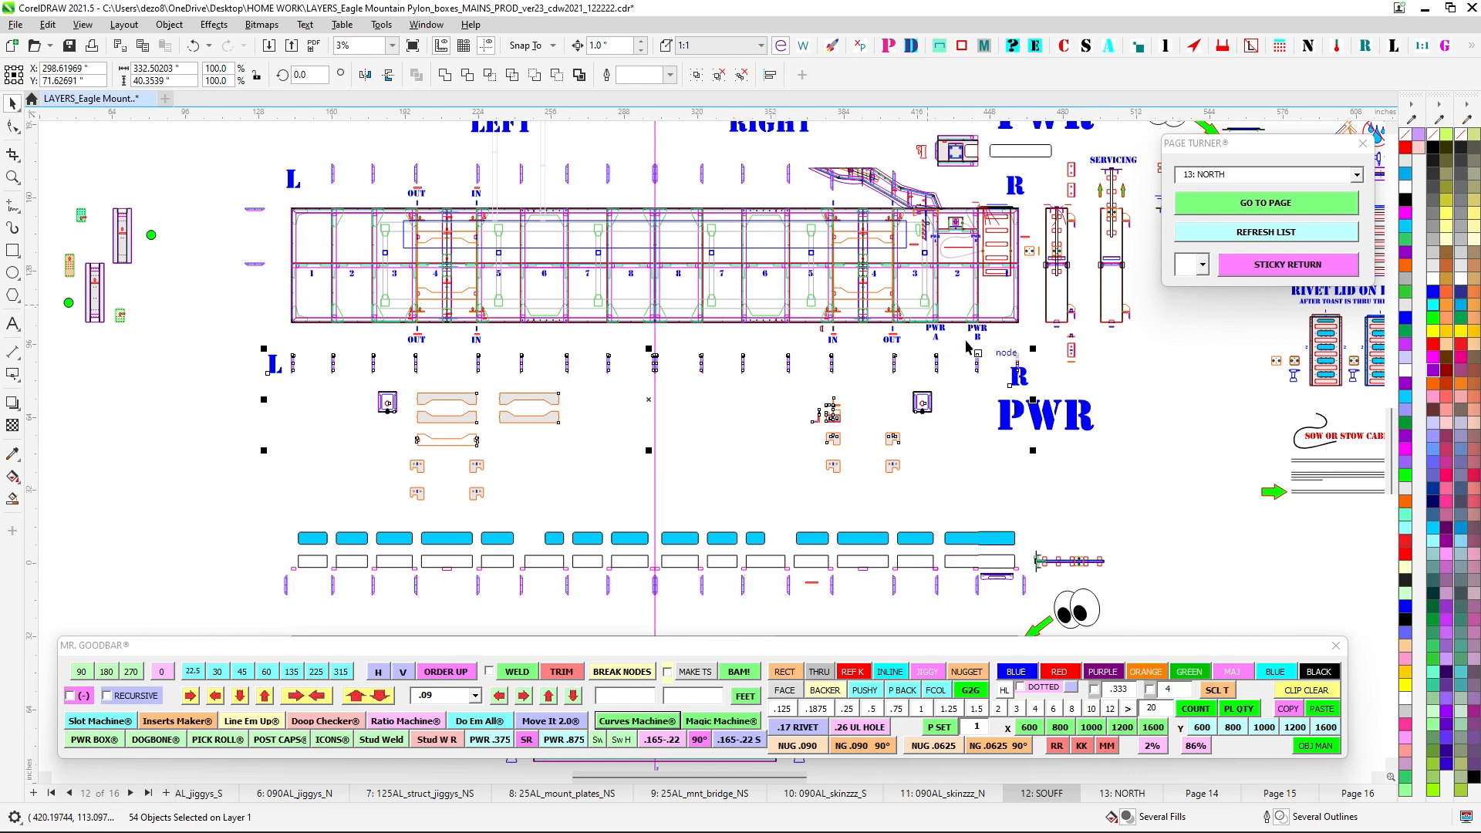
pyautogui.scroll(-1, 935, 353)
pyautogui.moveTo(930, 428); pyautogui.dragTo(837, 325)
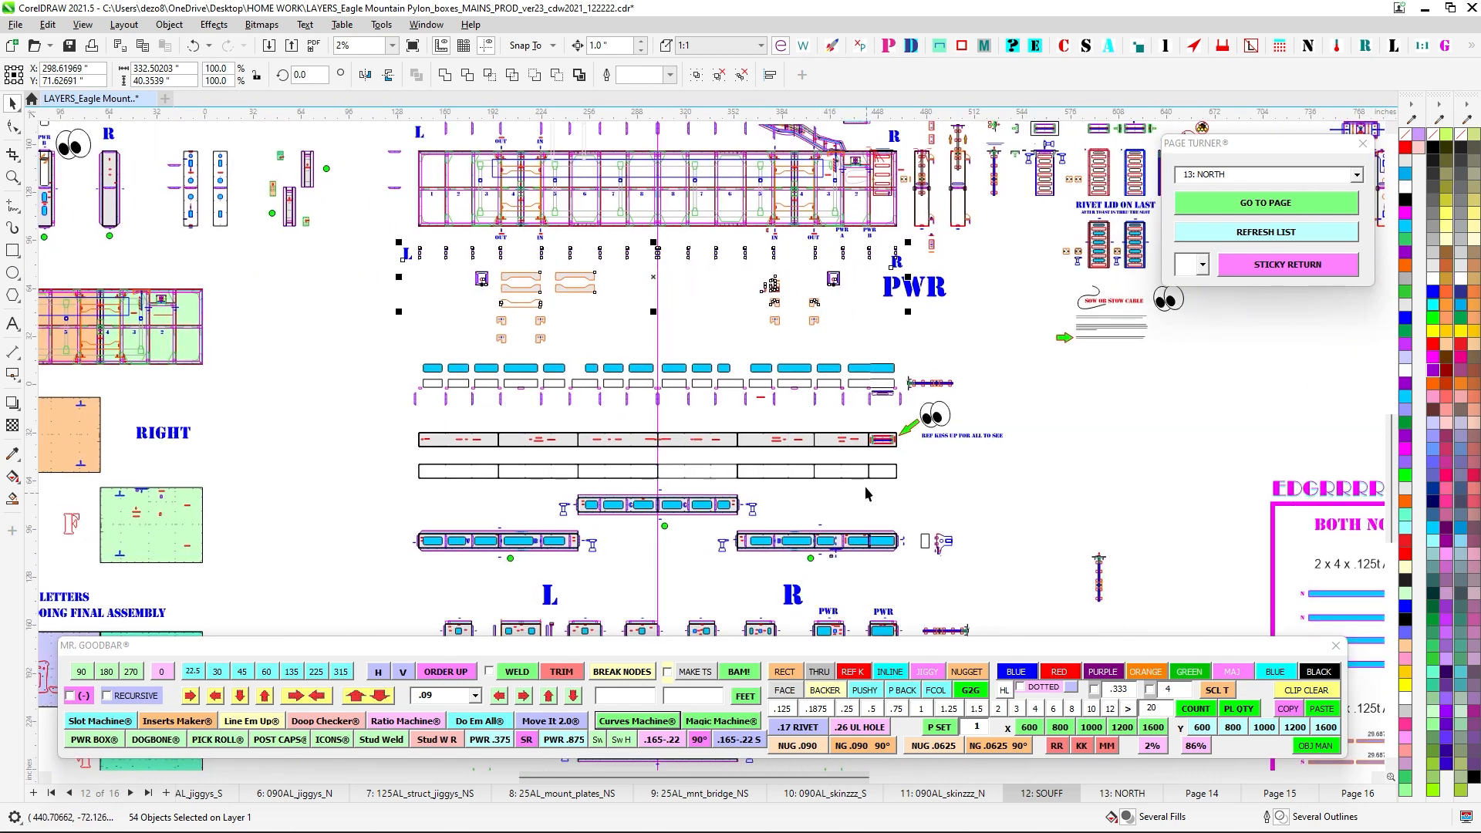
# Go to Page 16 and inspect the post connections at both ends of the CASINO box.
pyautogui.click(1344, 792)
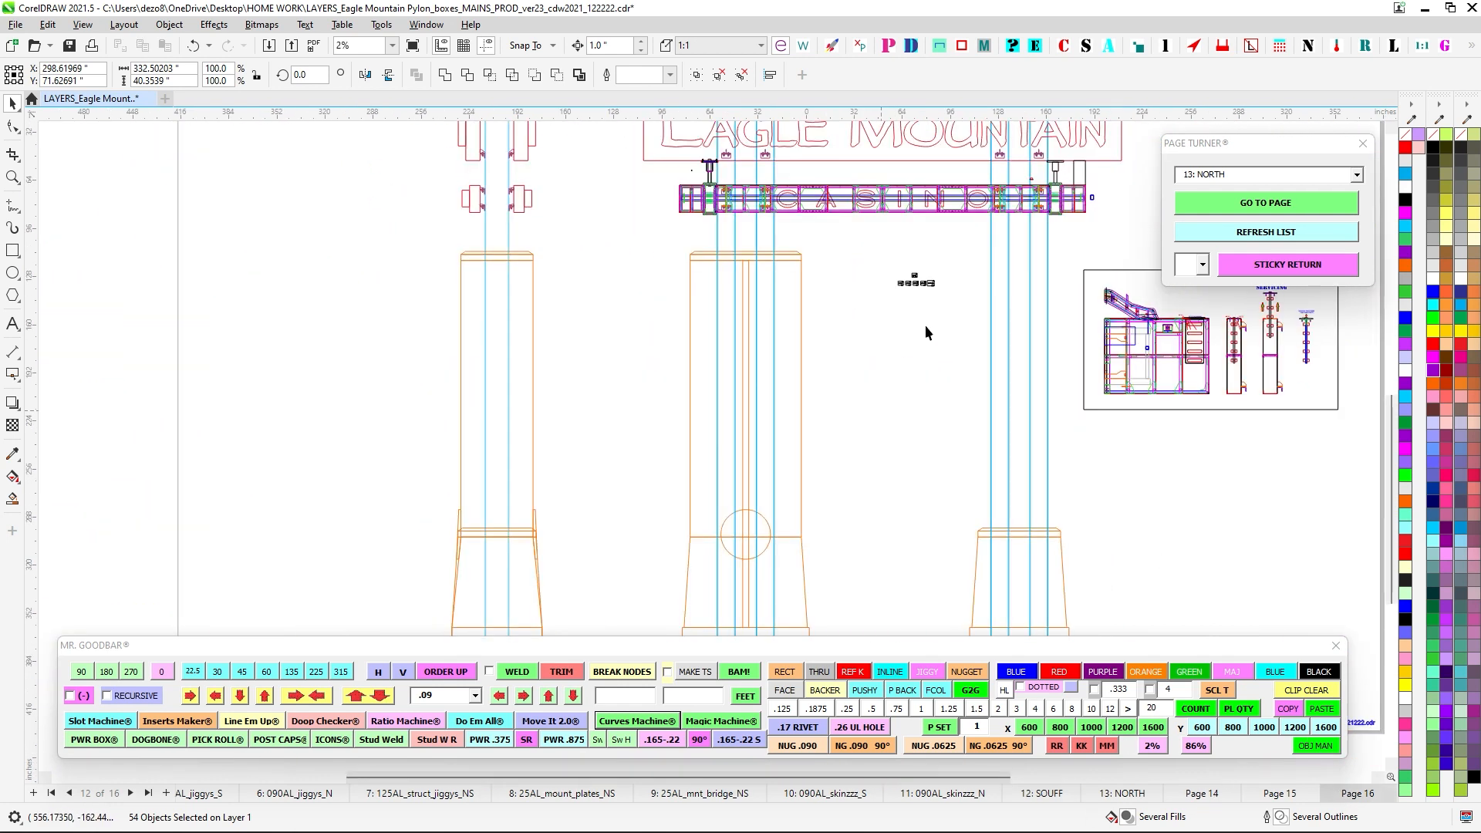
pyautogui.moveTo(924, 325); pyautogui.dragTo(792, 395)
pyautogui.scroll(2, 896, 270)
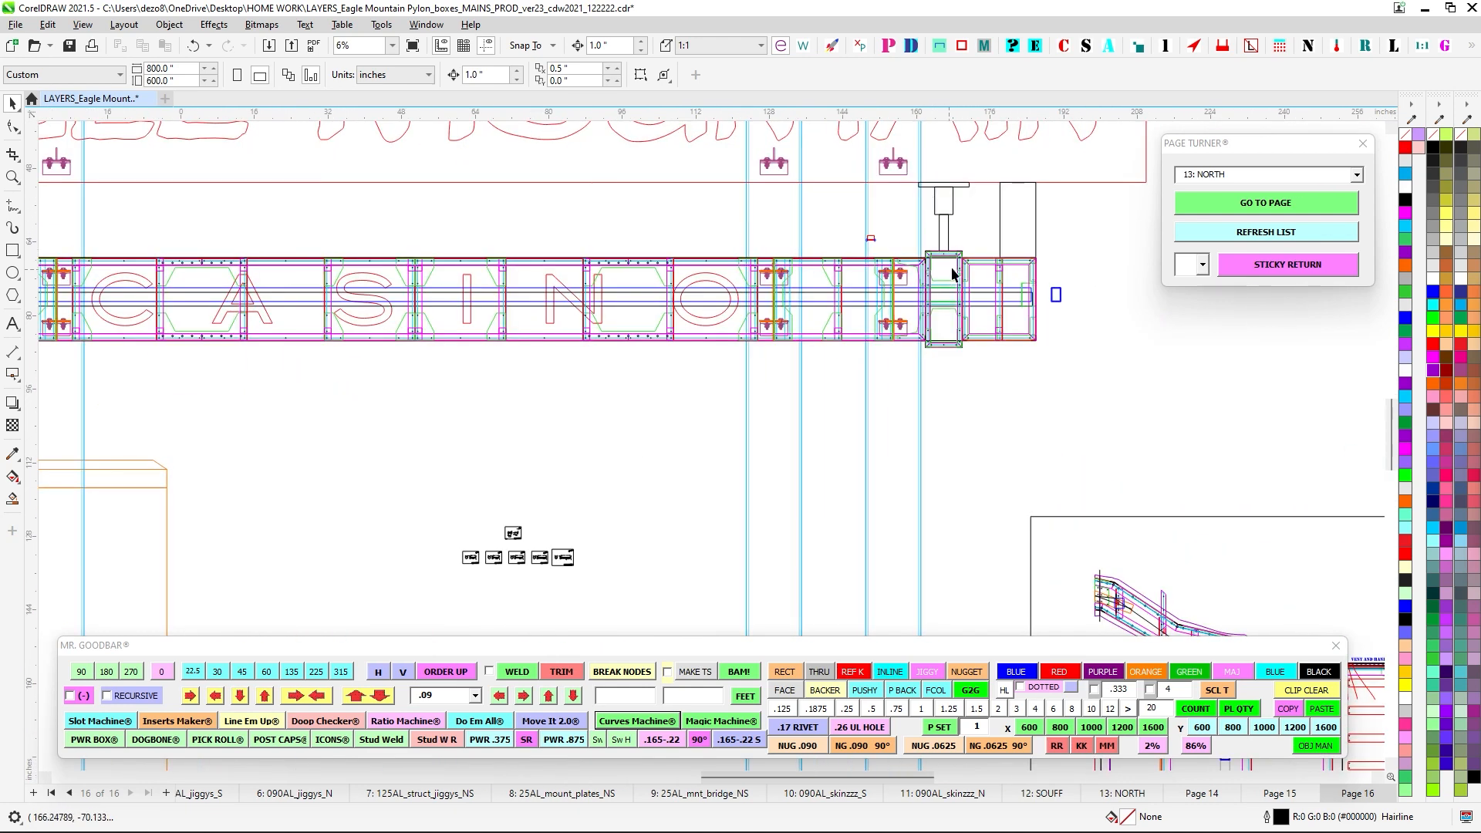
pyautogui.scroll(-2, 940, 175)
pyautogui.scroll(1, 949, 188)
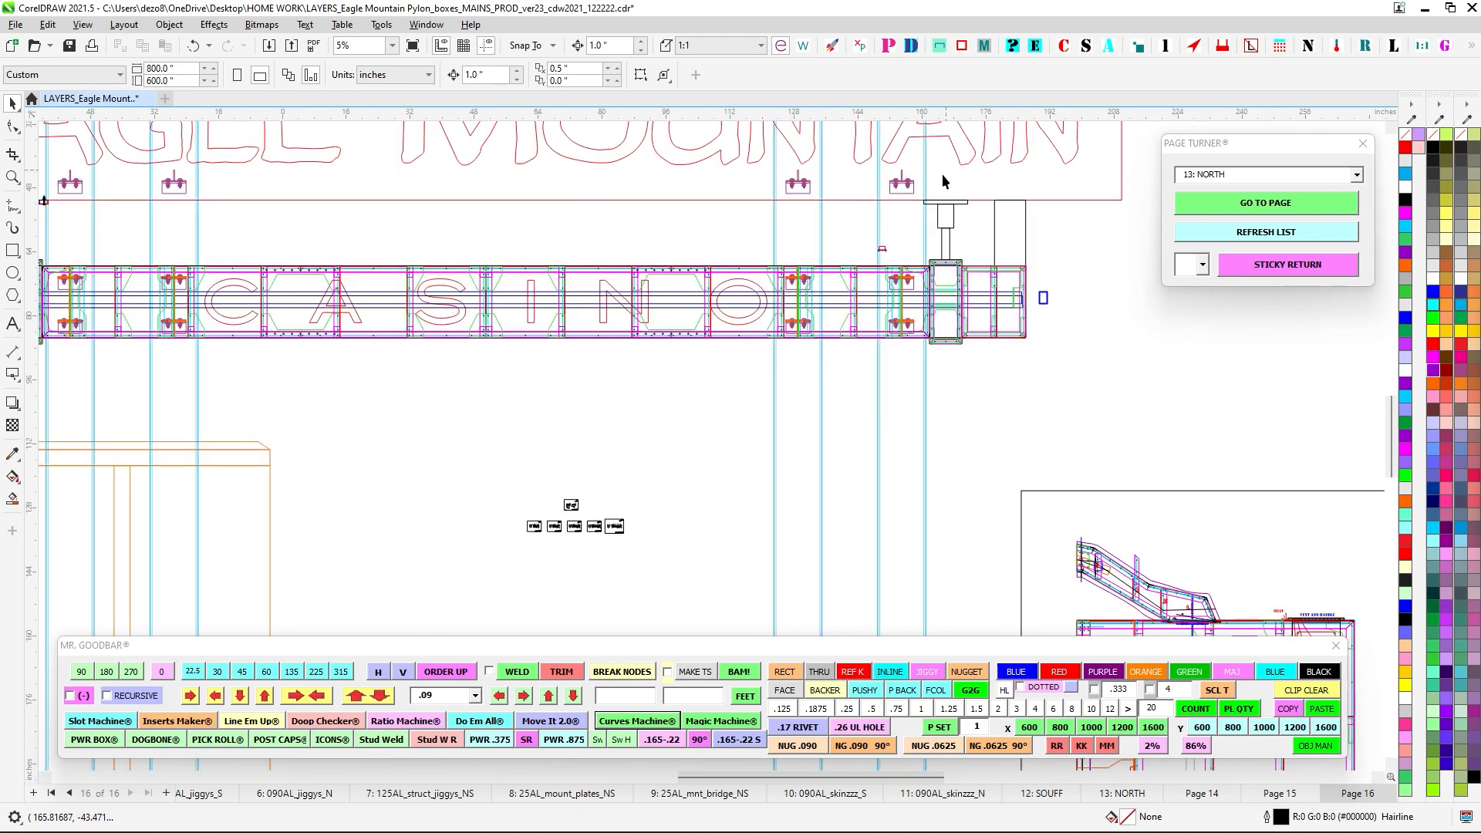
pyautogui.scroll(-3, 820, 284)
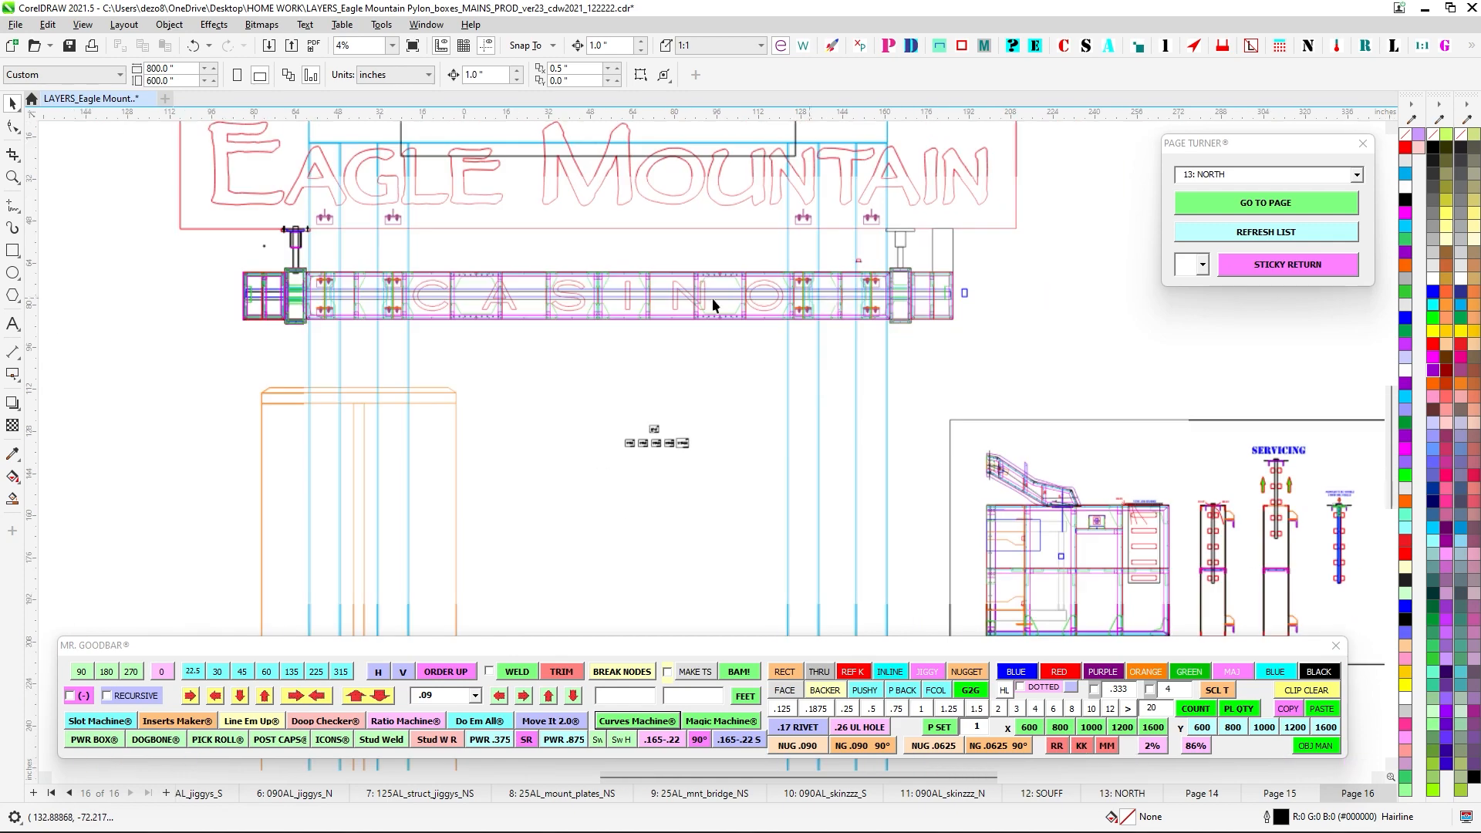
pyautogui.scroll(1, 292, 237)
pyautogui.scroll(2, 291, 234)
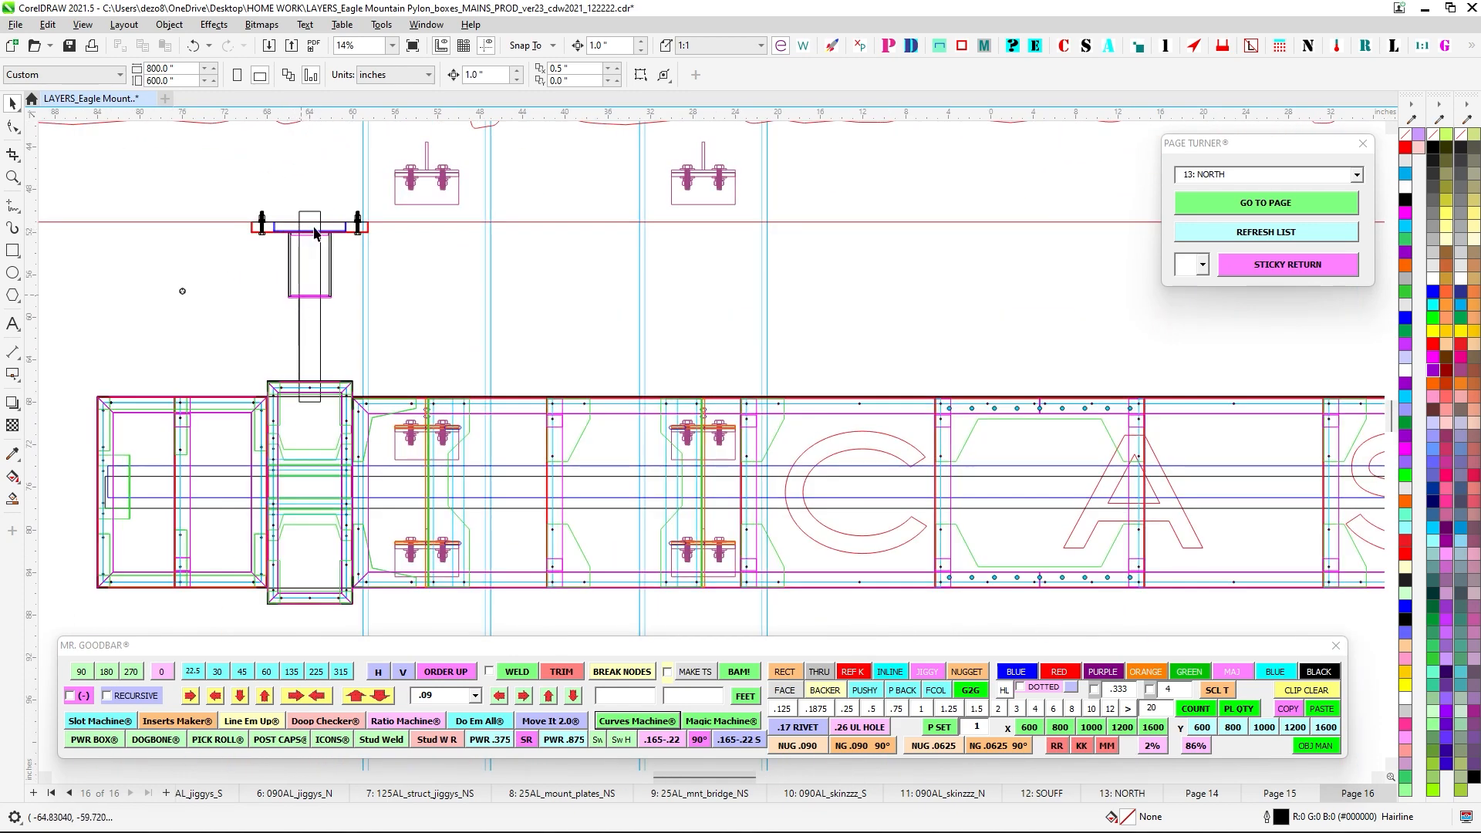
# Examine the mounts and right end of the Eagle Mountain box above the CASINO box.
pyautogui.scroll(-2, 347, 355)
pyautogui.moveTo(825, 327); pyautogui.dragTo(392, 427)
pyautogui.scroll(4, 636, 277)
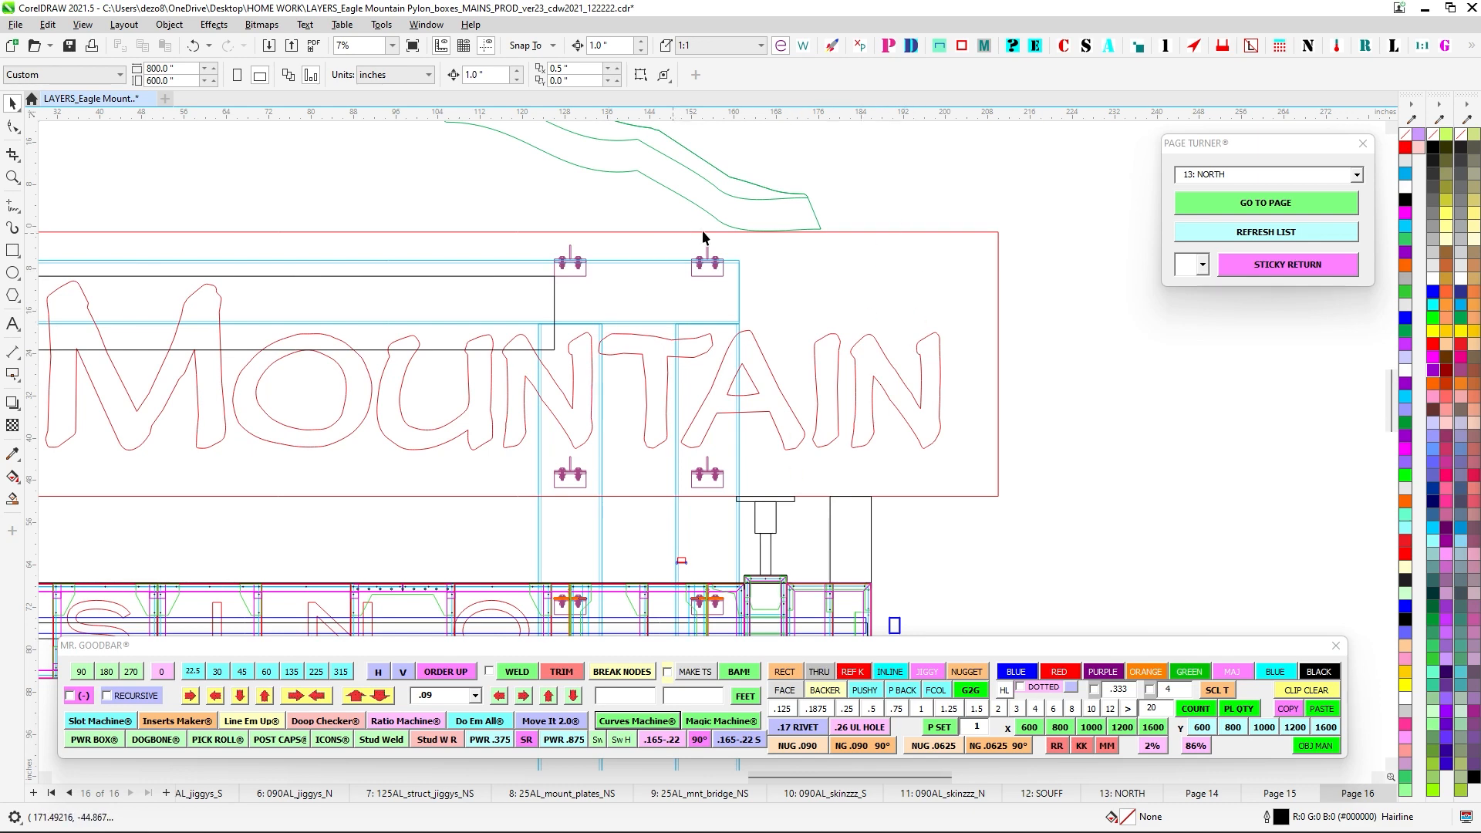
pyautogui.scroll(-2, 755, 324)
# Return to page 12: SOUFF and examine the power cable, vent and heat path in box sections 1 to 3 and the side view.
pyautogui.click(1037, 794)
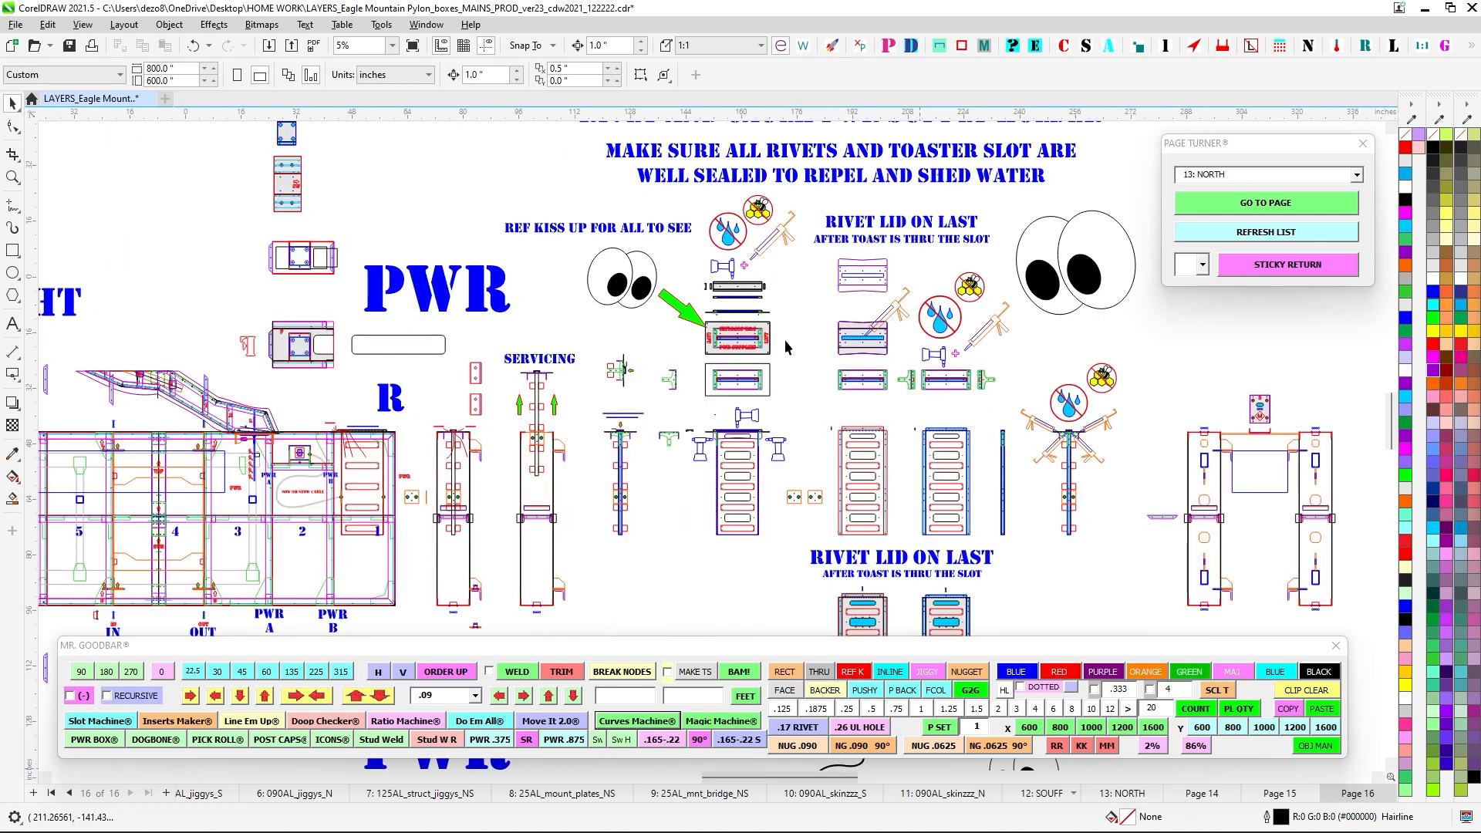
pyautogui.scroll(1, 592, 419)
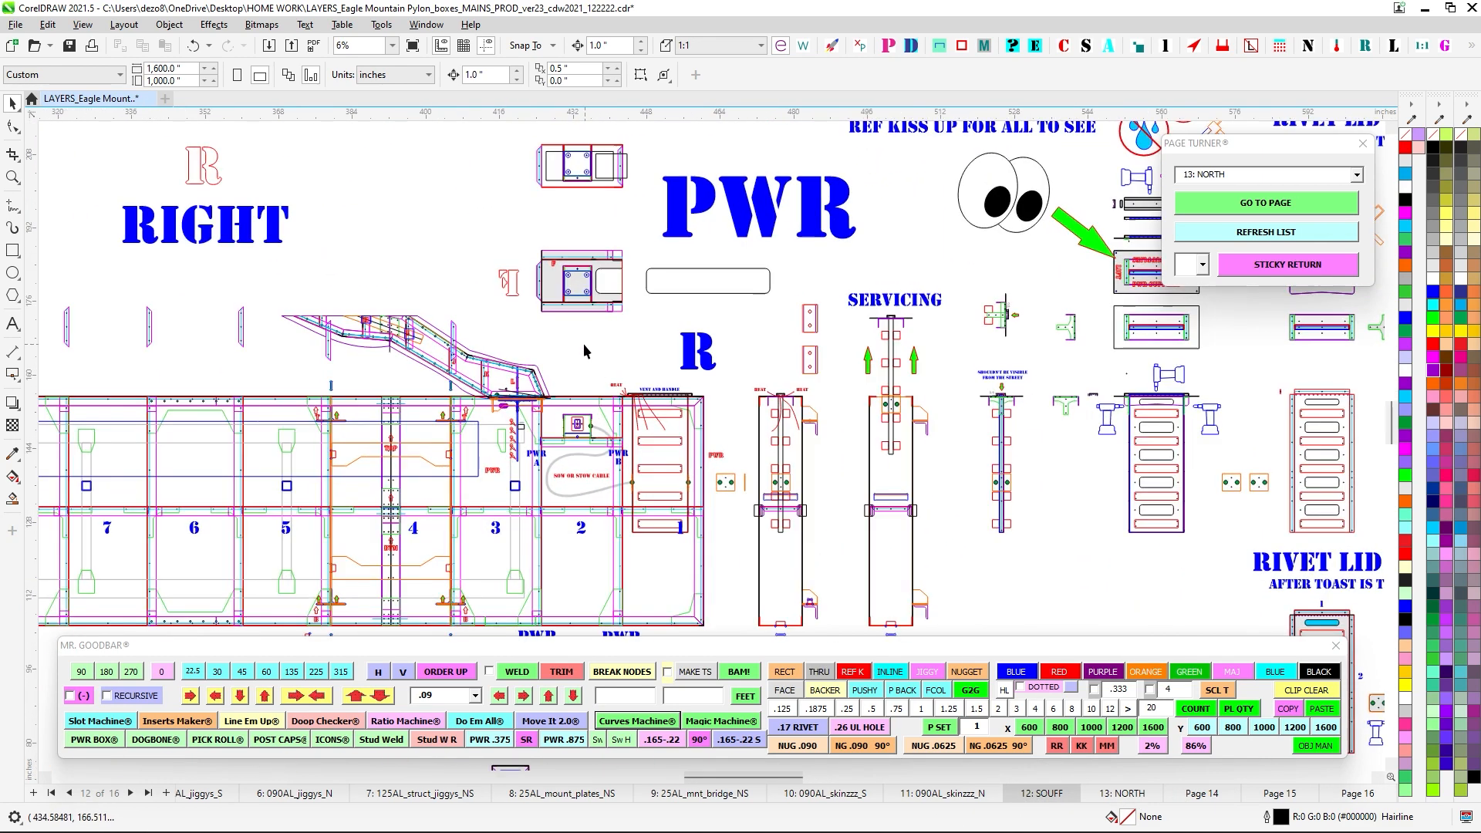
pyautogui.moveTo(594, 345); pyautogui.dragTo(806, 297)
pyautogui.scroll(2, 752, 366)
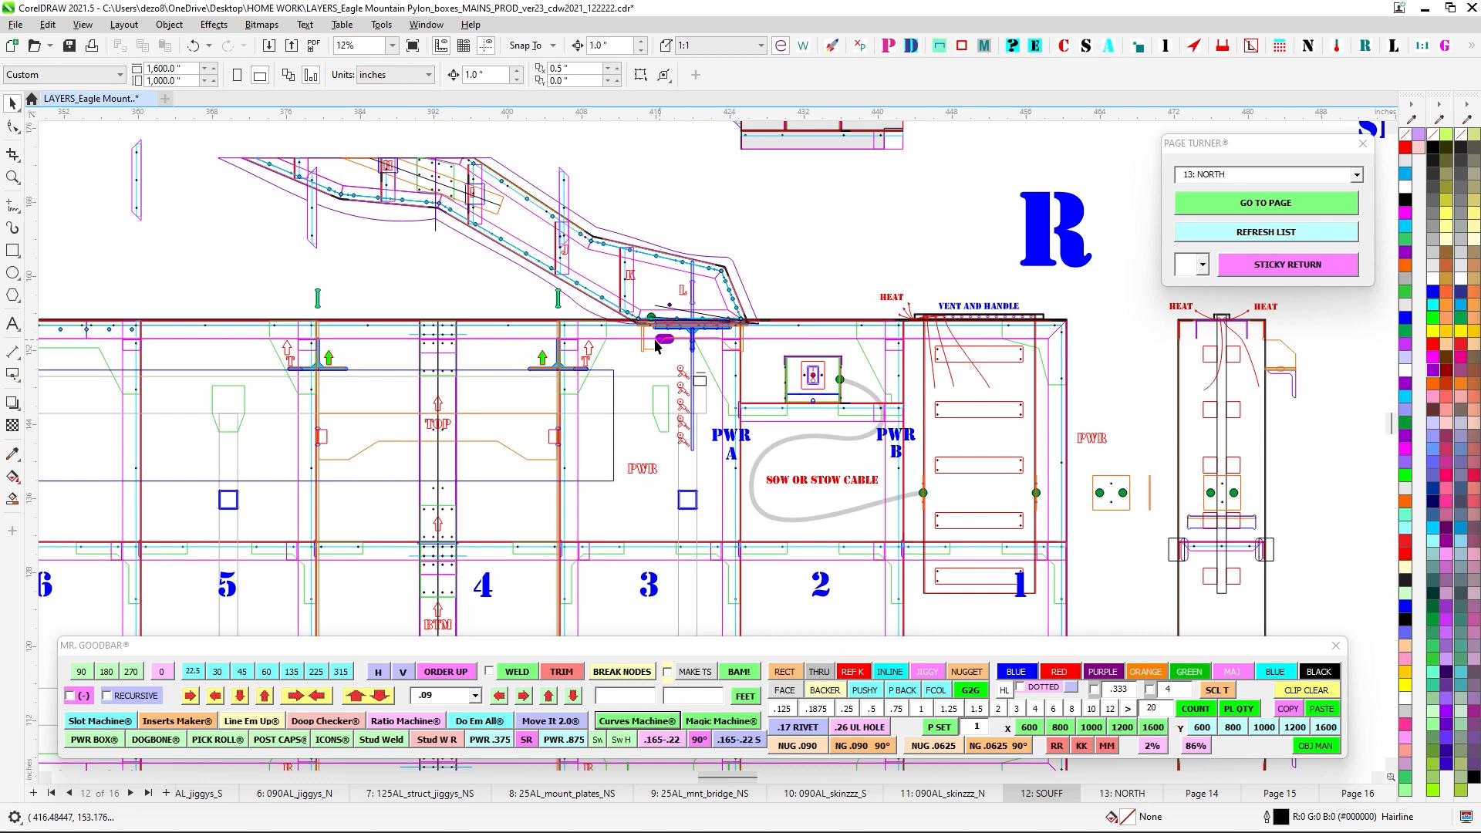
pyautogui.moveTo(987, 373); pyautogui.dragTo(583, 365)
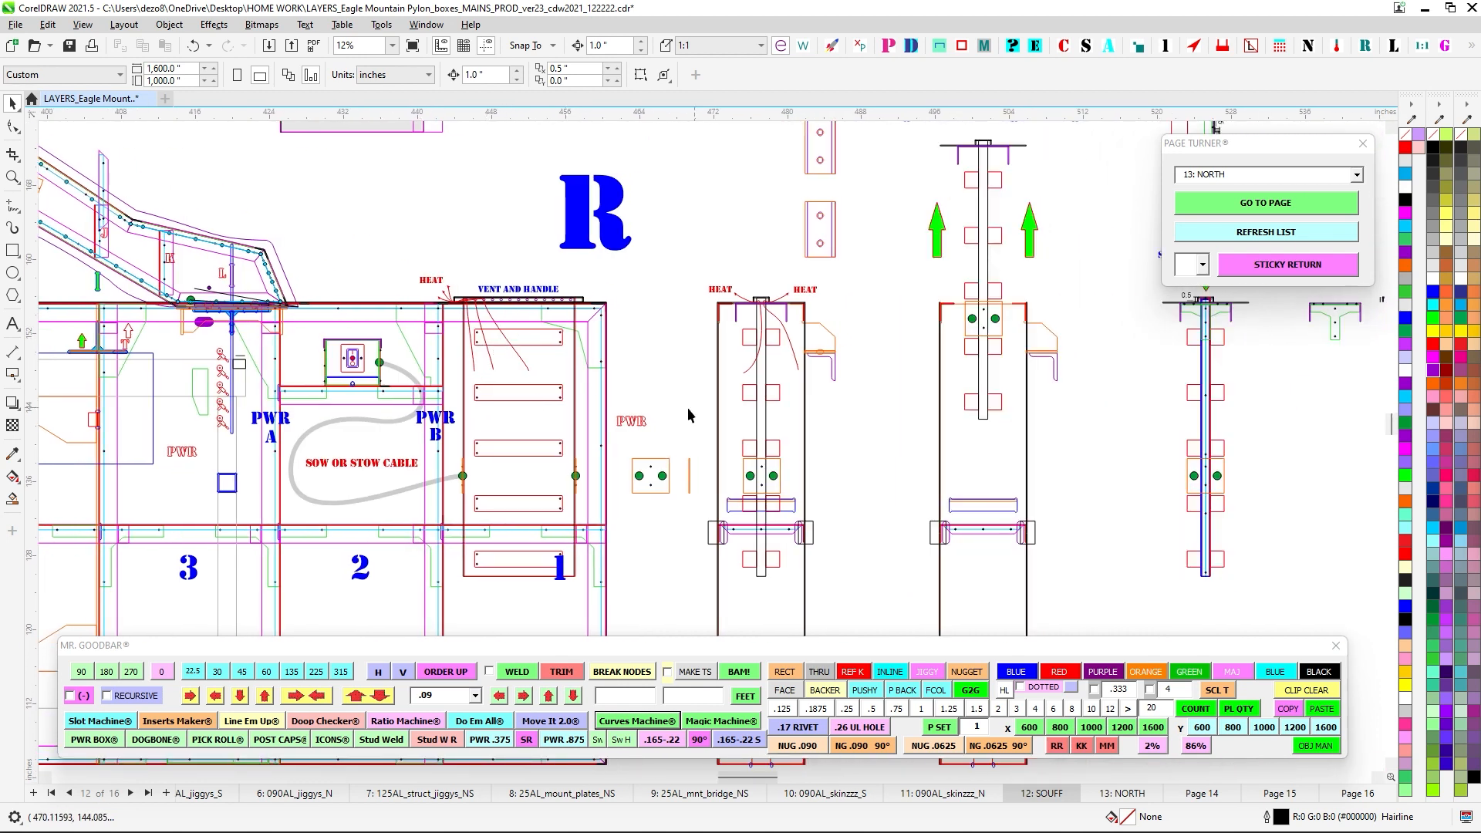
pyautogui.scroll(3, 600, 409)
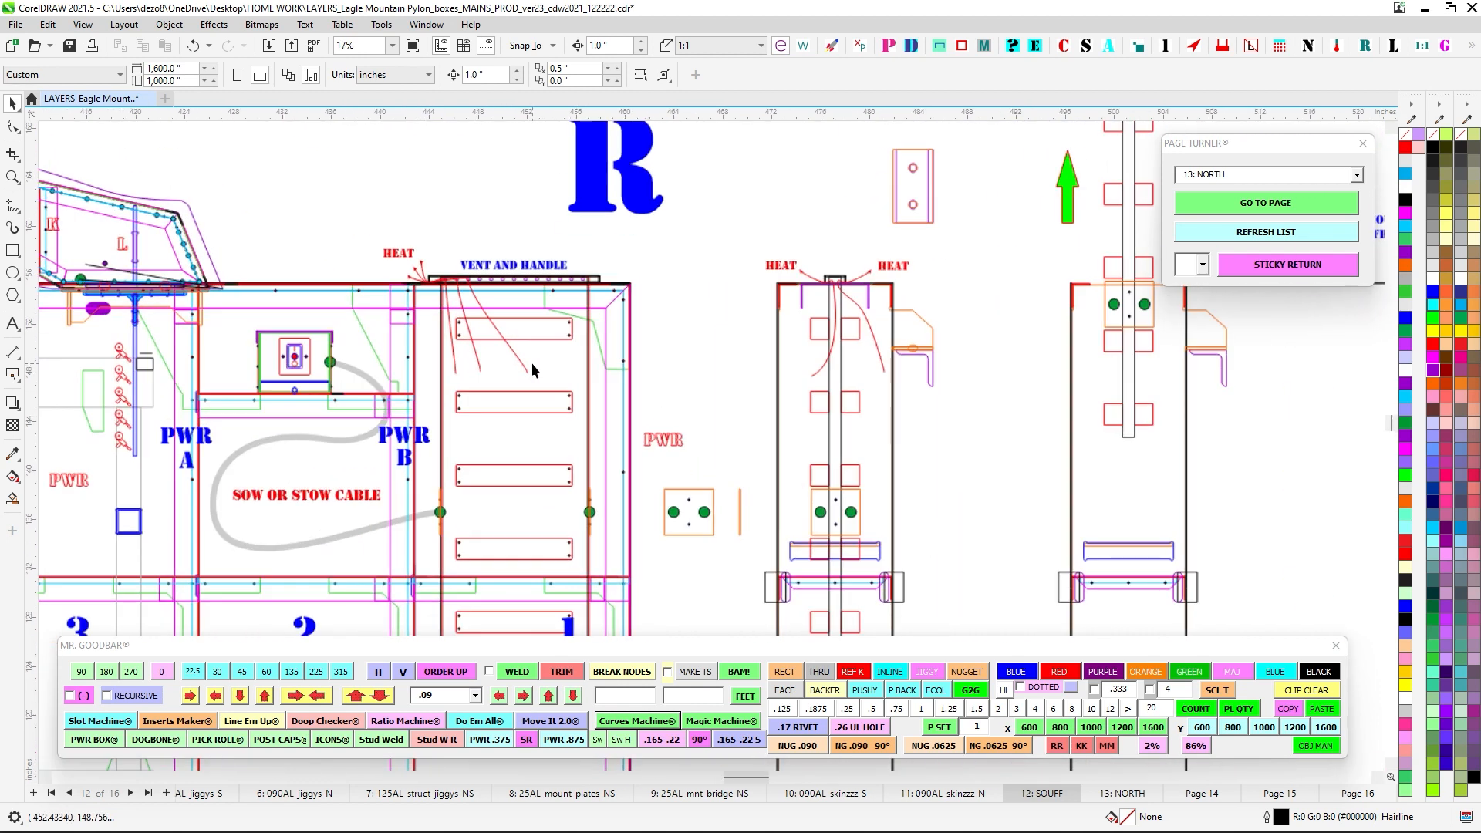
pyautogui.scroll(-4, 655, 359)
# Inspect the cutouts and fixing holes on the power supply holder plate marked 2 and select a green hole beside one cutout.
pyautogui.moveTo(634, 358); pyautogui.dragTo(108, 297)
pyautogui.scroll(-2, 688, 359)
pyautogui.moveTo(993, 416); pyautogui.dragTo(321, 308)
pyautogui.moveTo(784, 520); pyautogui.dragTo(770, 335)
pyautogui.scroll(5, 713, 407)
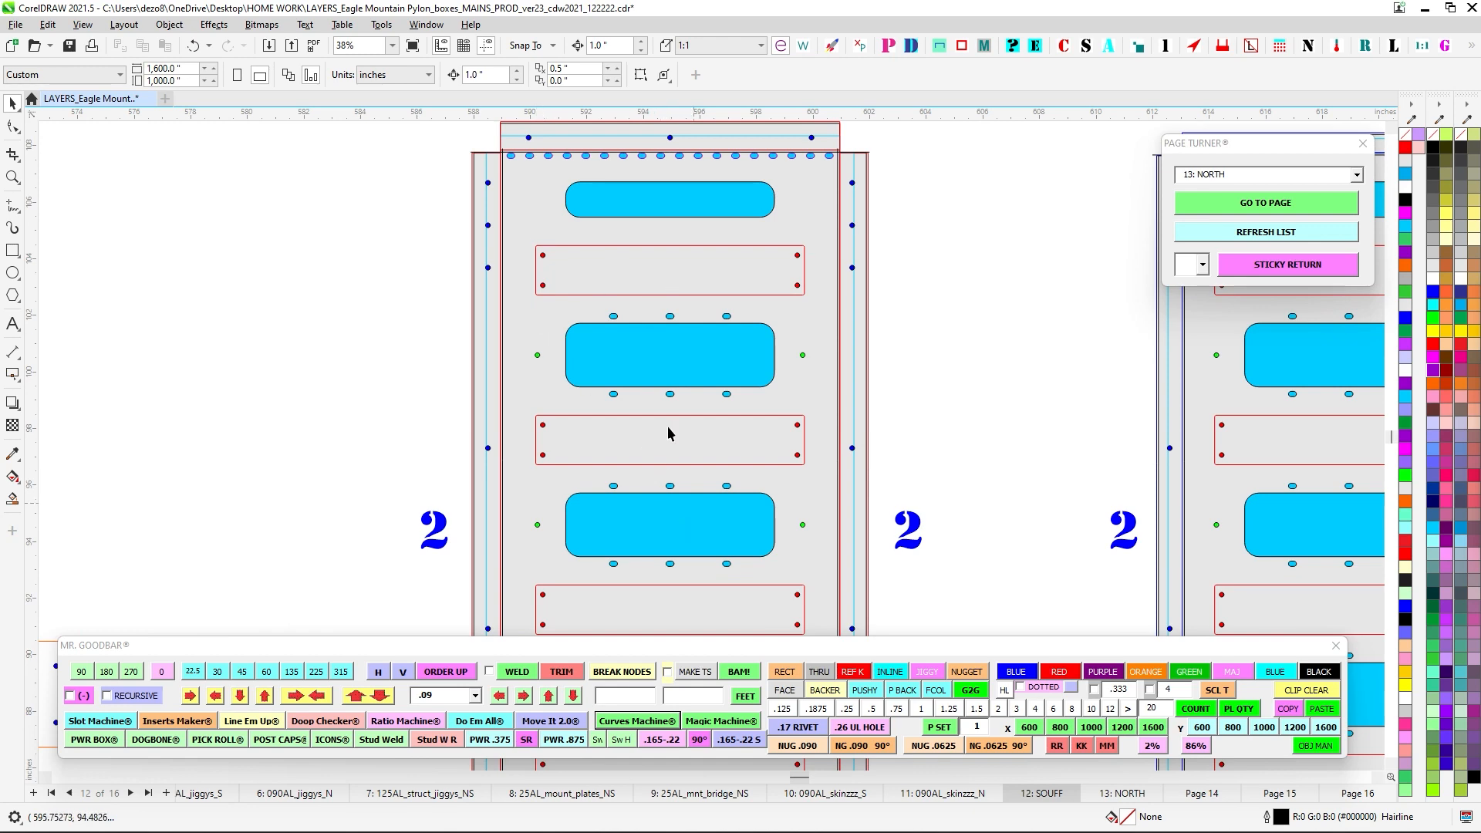
pyautogui.scroll(-2, 660, 324)
pyautogui.scroll(6, 566, 284)
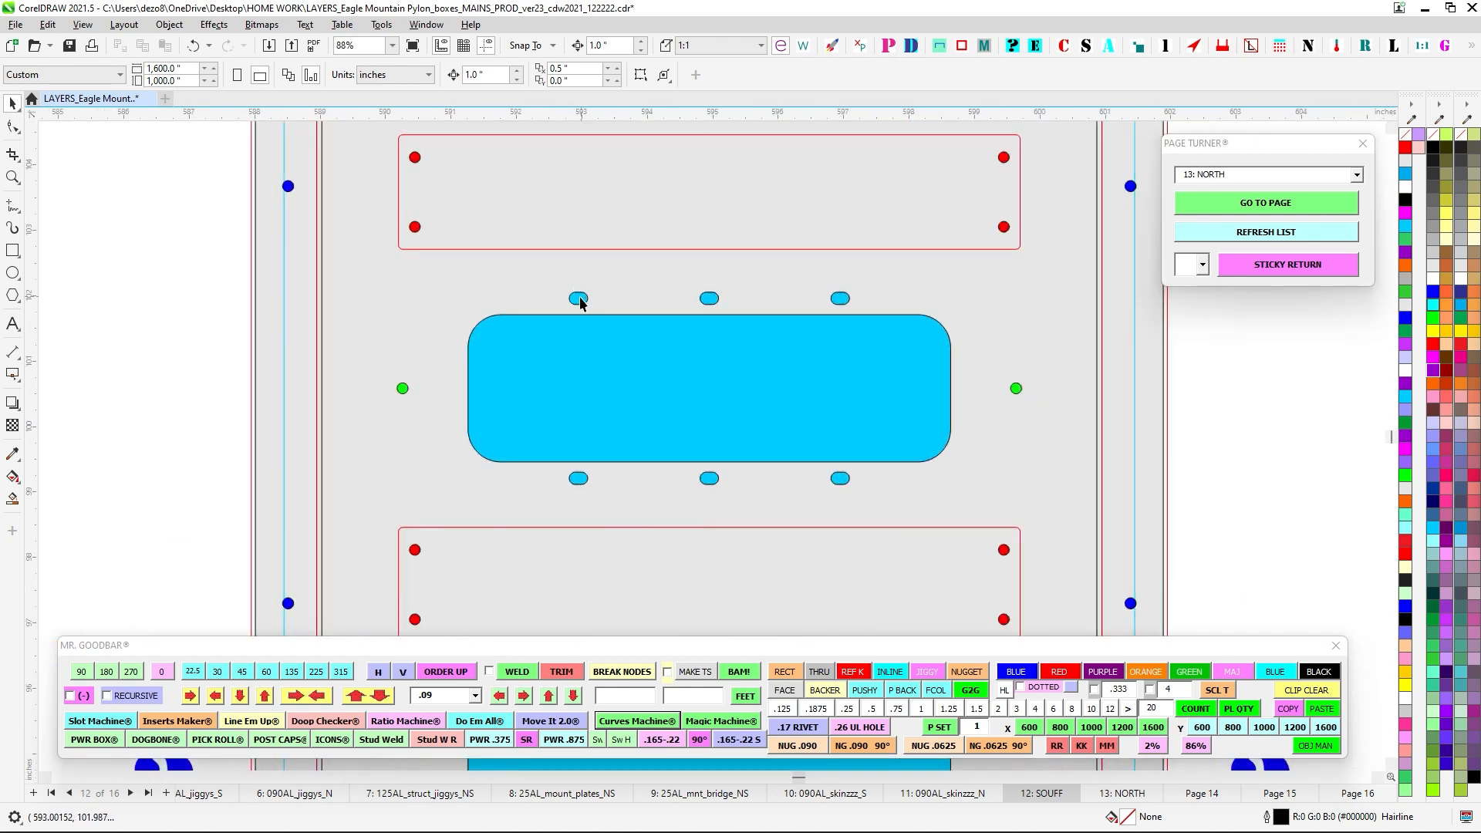
pyautogui.scroll(-2, 493, 435)
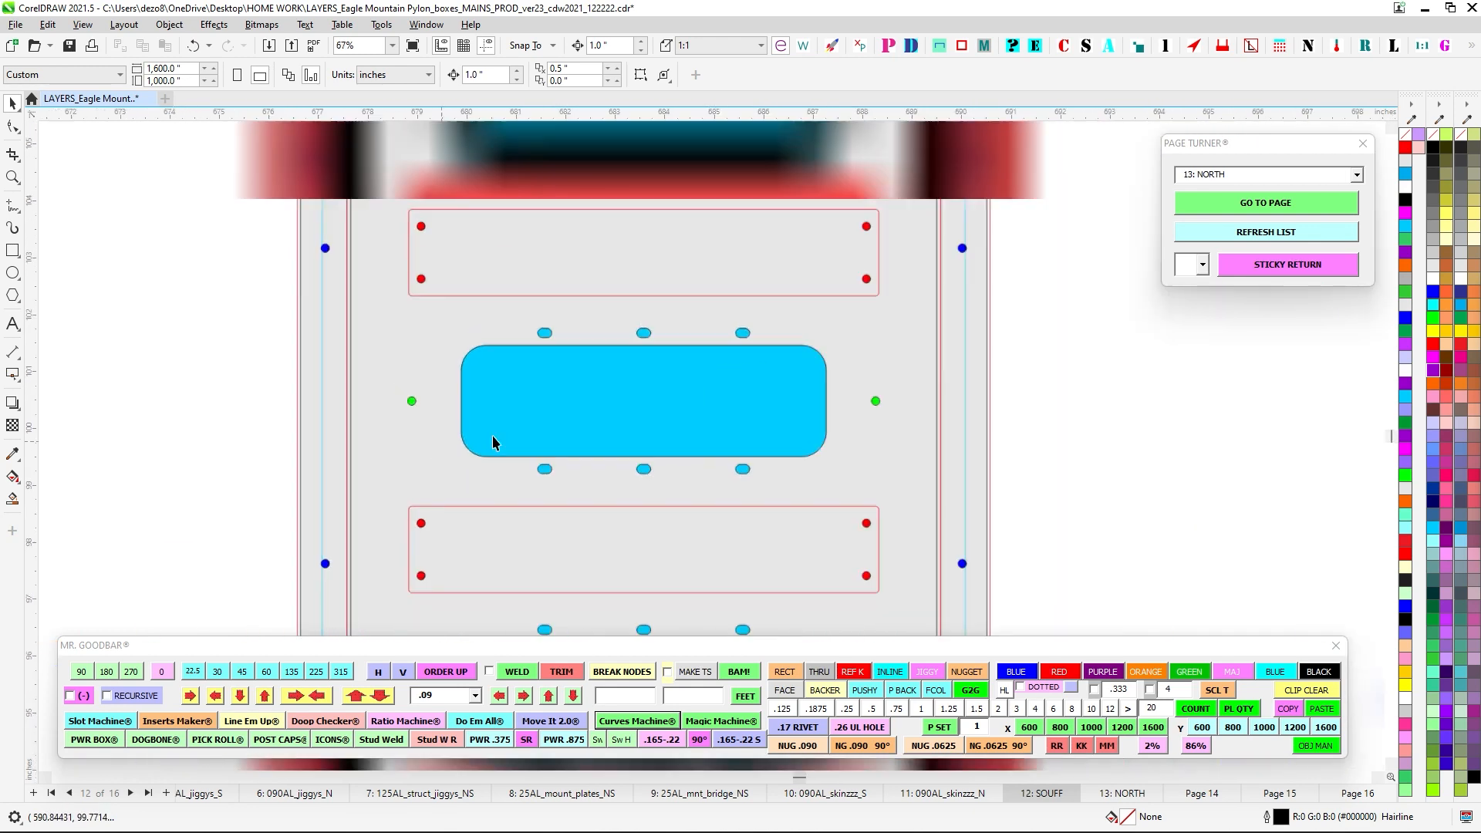
pyautogui.scroll(-2, 818, 437)
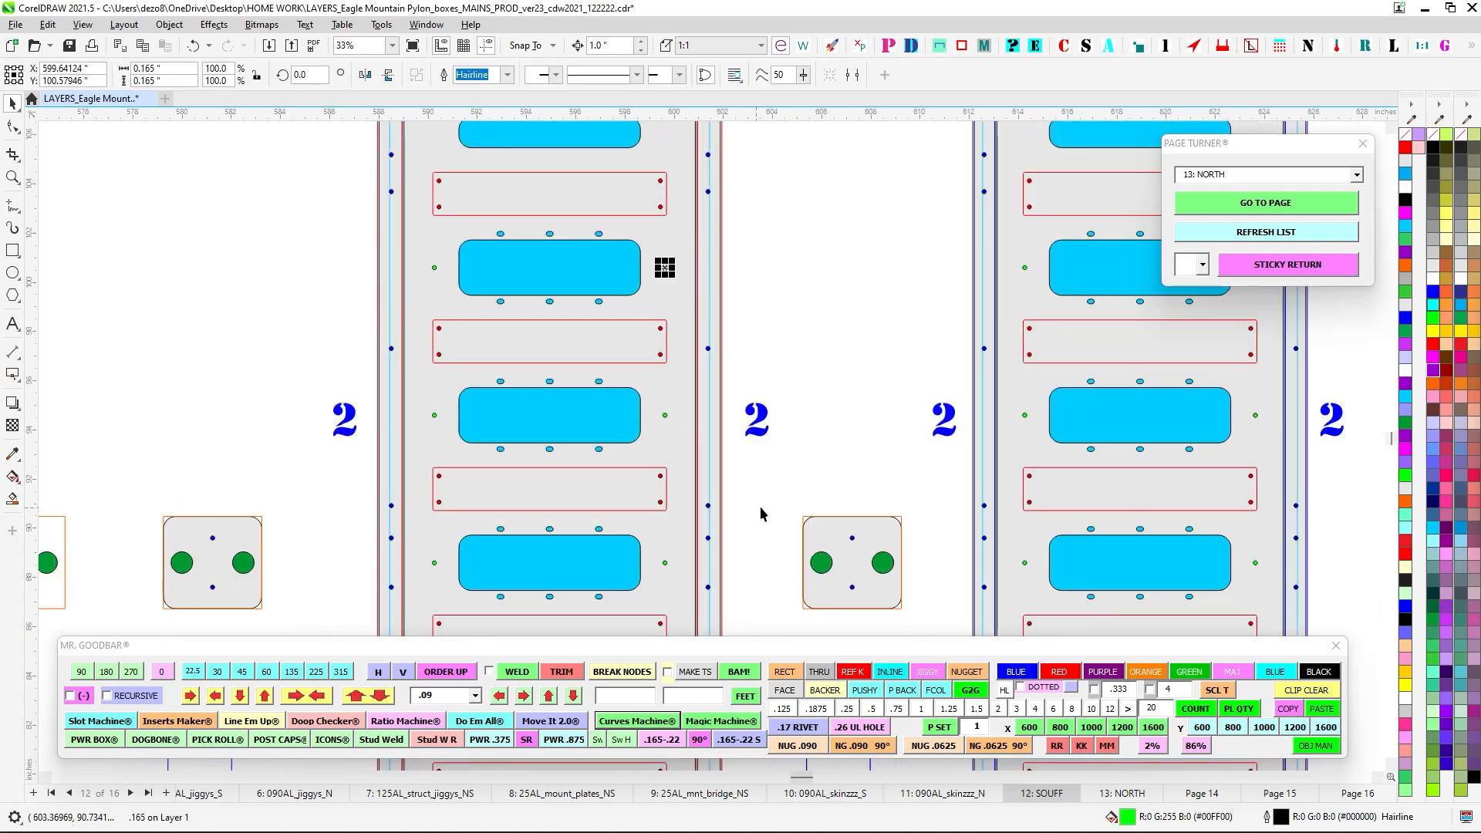
# Look over the power supply holder plates marked 1 and 2 and the RIVET LID ON LAST notes.
pyautogui.scroll(-2, 760, 388)
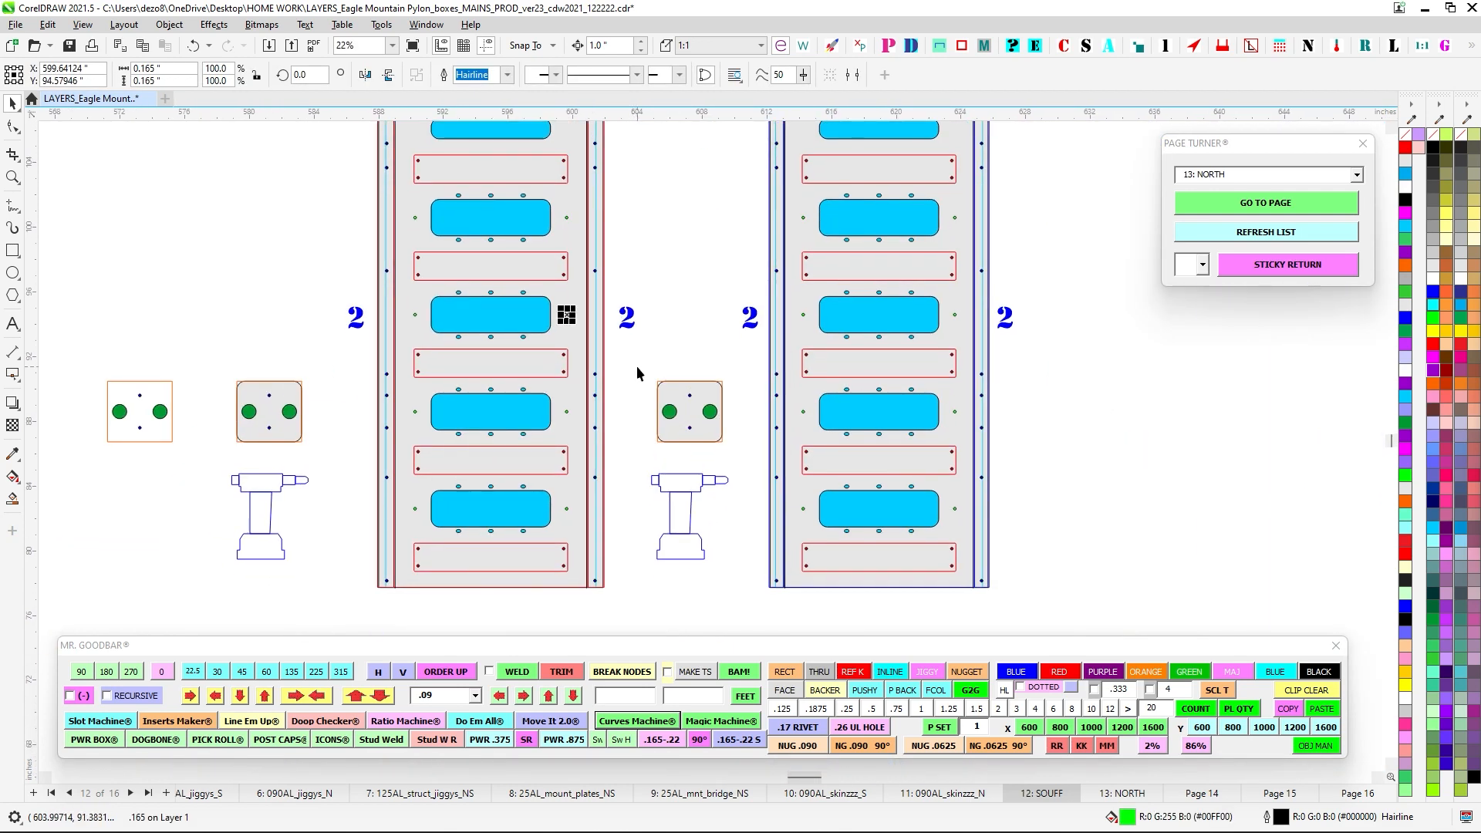
pyautogui.moveTo(636, 365); pyautogui.dragTo(631, 422)
pyautogui.scroll(-4, 685, 355)
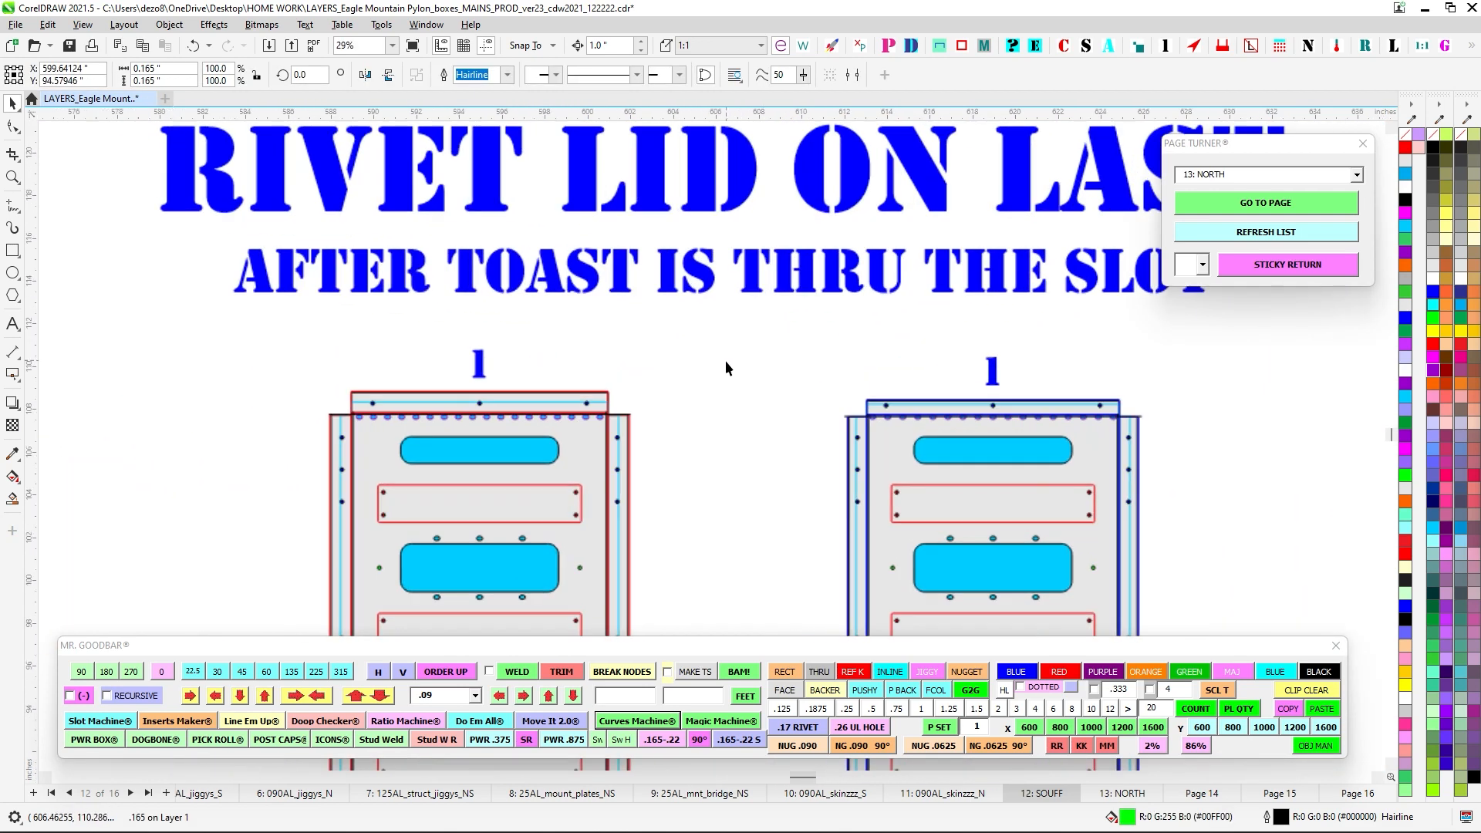
pyautogui.moveTo(837, 259); pyautogui.dragTo(783, 425)
pyautogui.scroll(-1, 793, 424)
pyautogui.moveTo(964, 370); pyautogui.dragTo(794, 493)
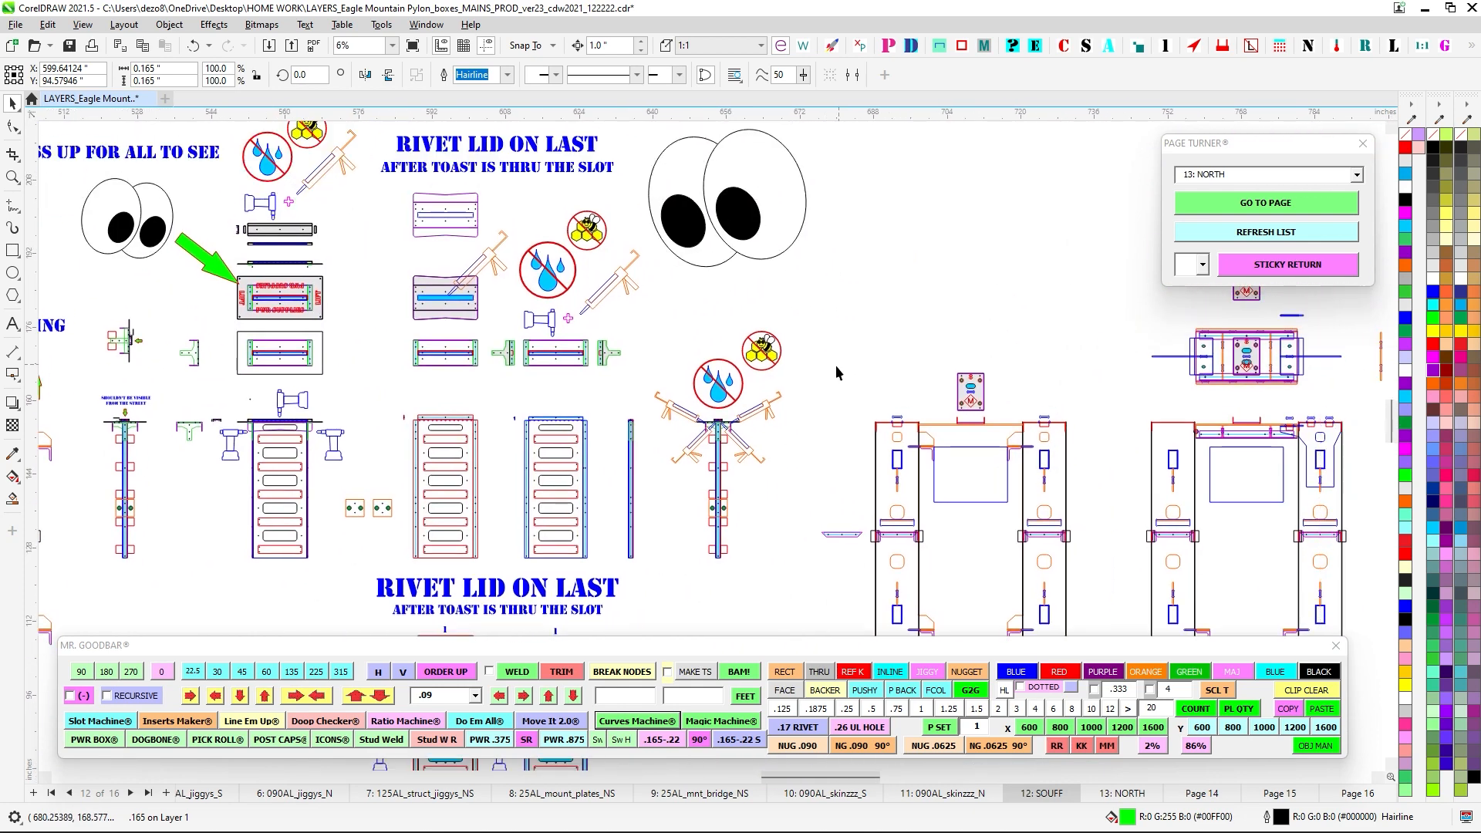
# Examine the post frames and the plates labelled OUT and IN beside the power supply holder drawings.
pyautogui.moveTo(972, 311); pyautogui.dragTo(606, 307)
pyautogui.moveTo(1128, 411); pyautogui.dragTo(502, 370)
pyautogui.moveTo(1039, 344); pyautogui.dragTo(697, 245)
pyautogui.scroll(3, 951, 386)
pyautogui.scroll(-1, 982, 376)
pyautogui.moveTo(989, 487); pyautogui.dragTo(988, 247)
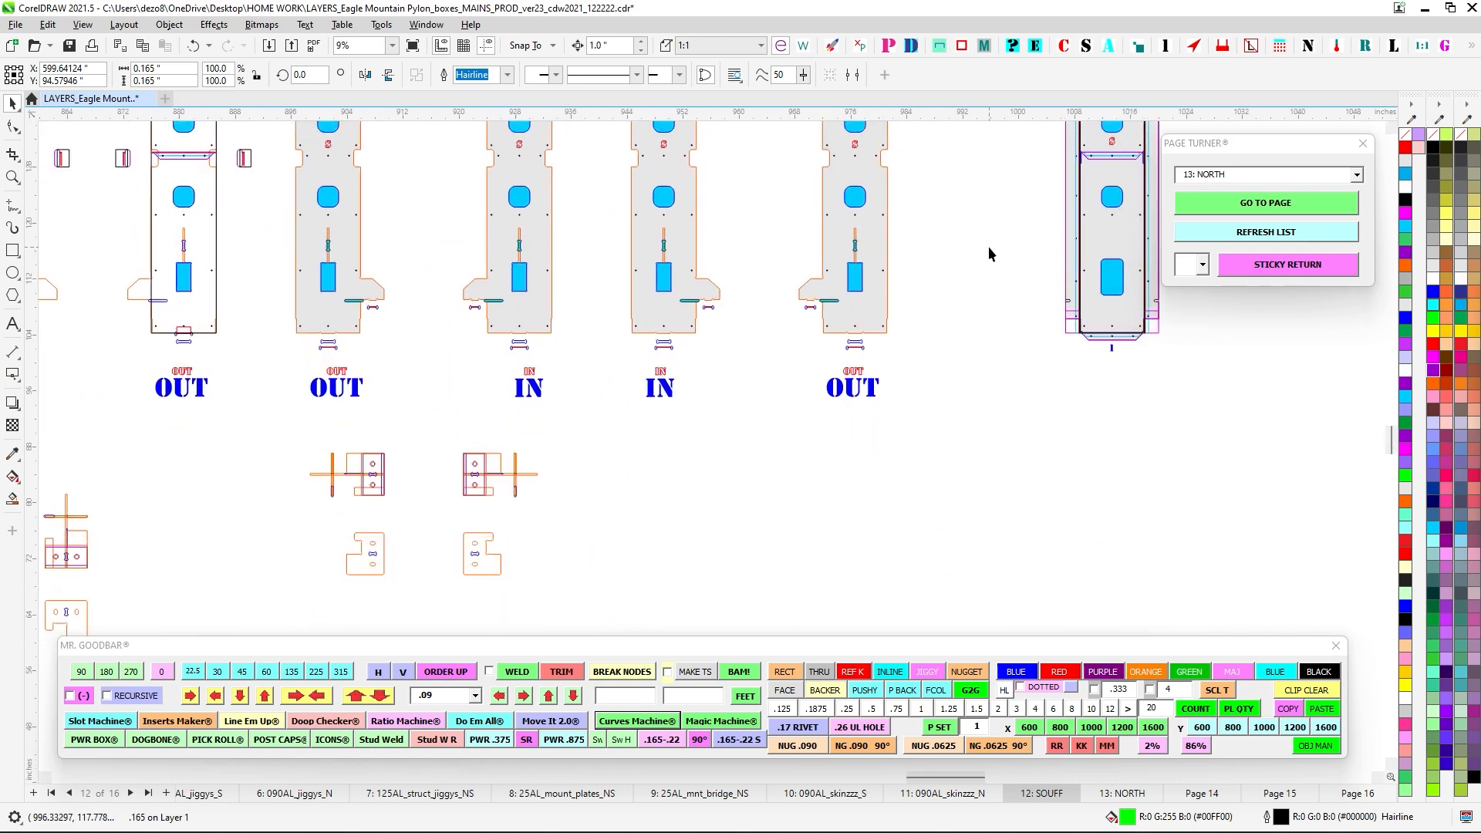
# Survey the SOW OR STOW CABLE note and the main box's PWR end, lower plates and strips.
pyautogui.scroll(-2, 988, 249)
pyautogui.moveTo(777, 494); pyautogui.dragTo(1173, 436)
pyautogui.moveTo(426, 446); pyautogui.dragTo(1127, 445)
pyautogui.scroll(-1, 1126, 445)
pyautogui.moveTo(641, 494); pyautogui.dragTo(1067, 434)
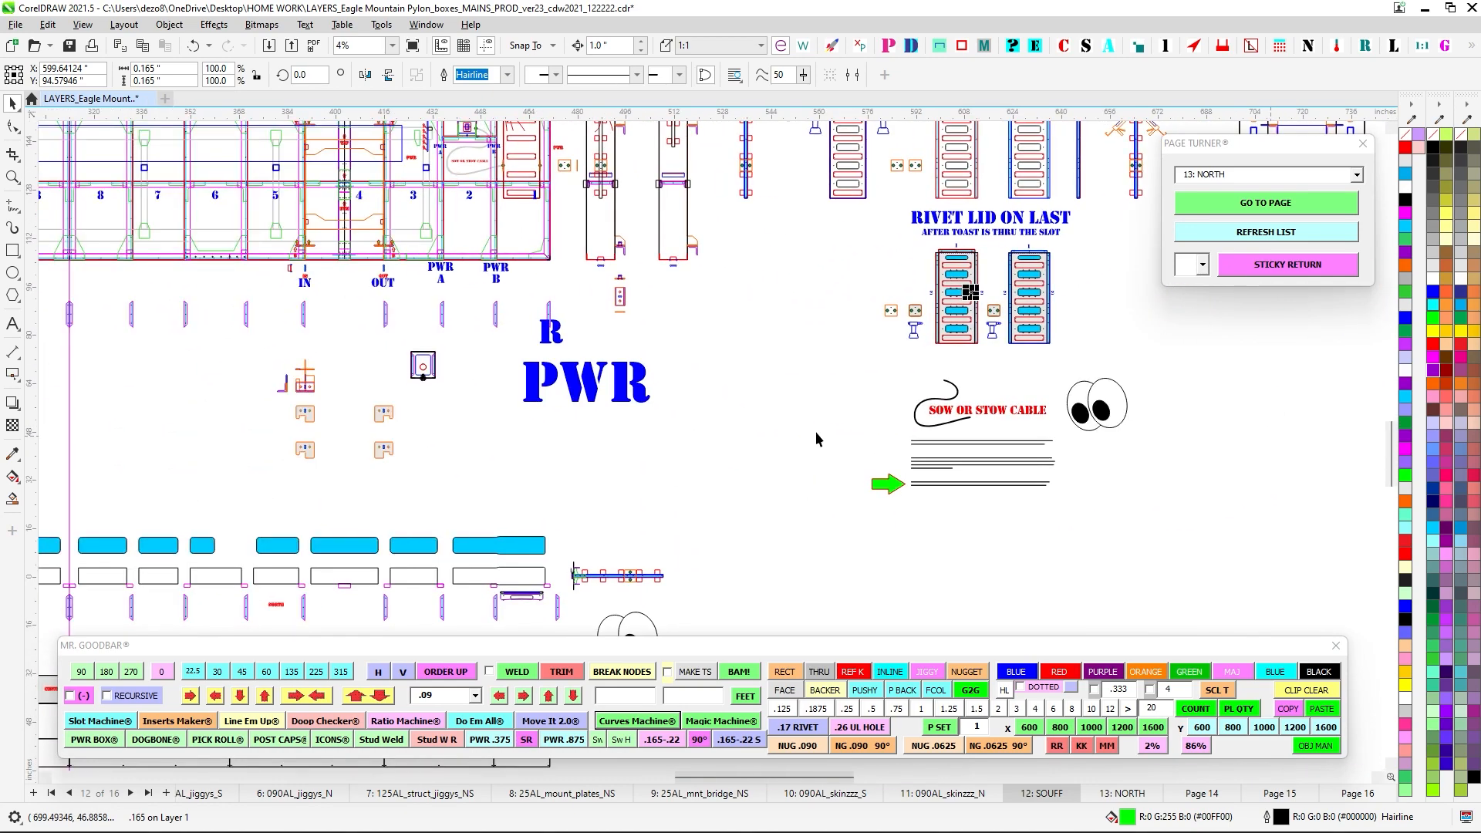
pyautogui.moveTo(634, 447); pyautogui.dragTo(1076, 351)
pyautogui.moveTo(591, 361); pyautogui.dragTo(992, 324)
pyautogui.scroll(-3, 994, 324)
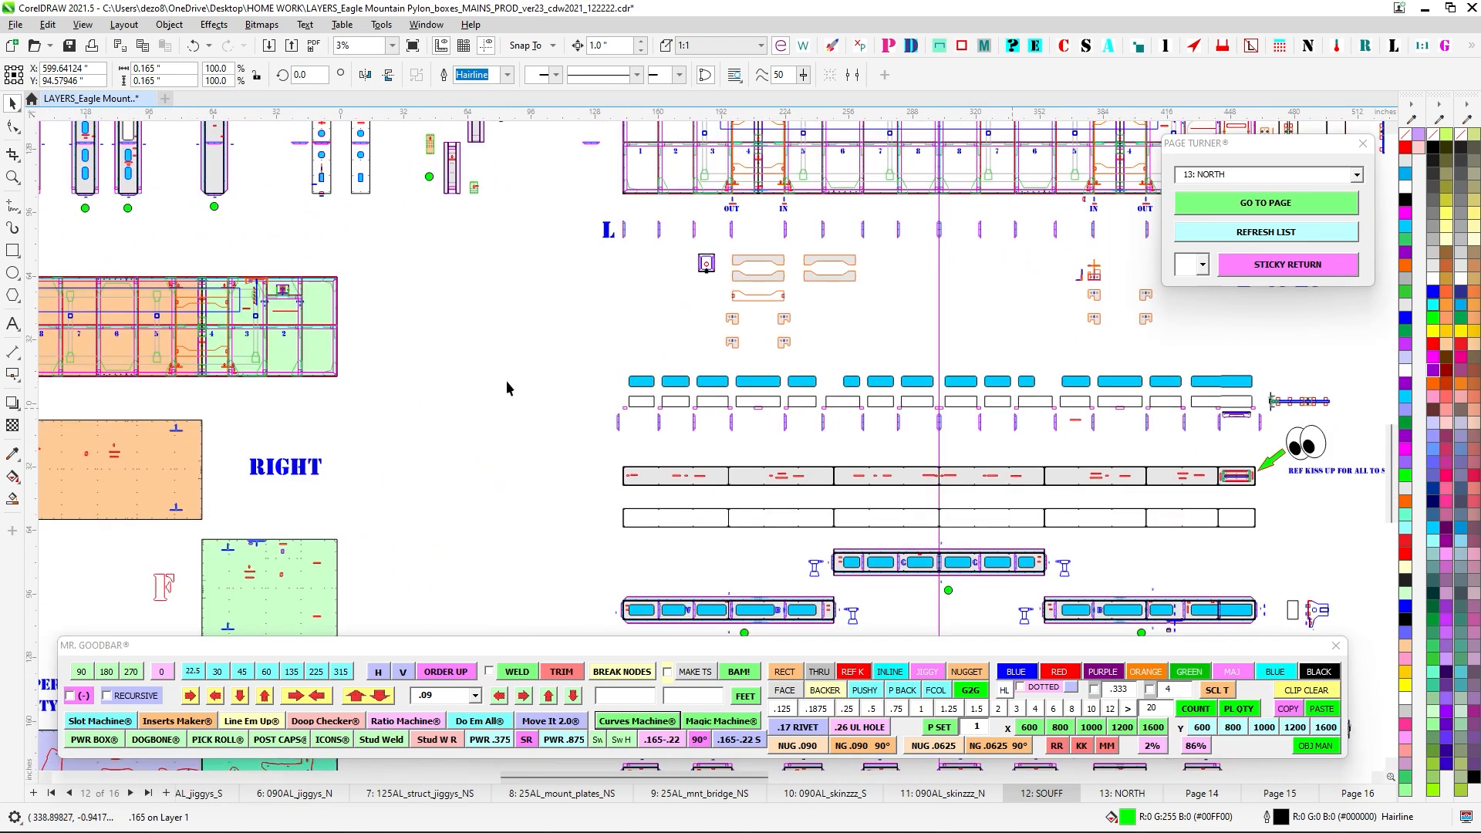
# Examine the coloured RIGHT BACK panel and the panels carrying the mirrored EAGLE MOUNTAIN lettering.
pyautogui.moveTo(474, 376); pyautogui.dragTo(1018, 232)
pyautogui.scroll(5, 784, 254)
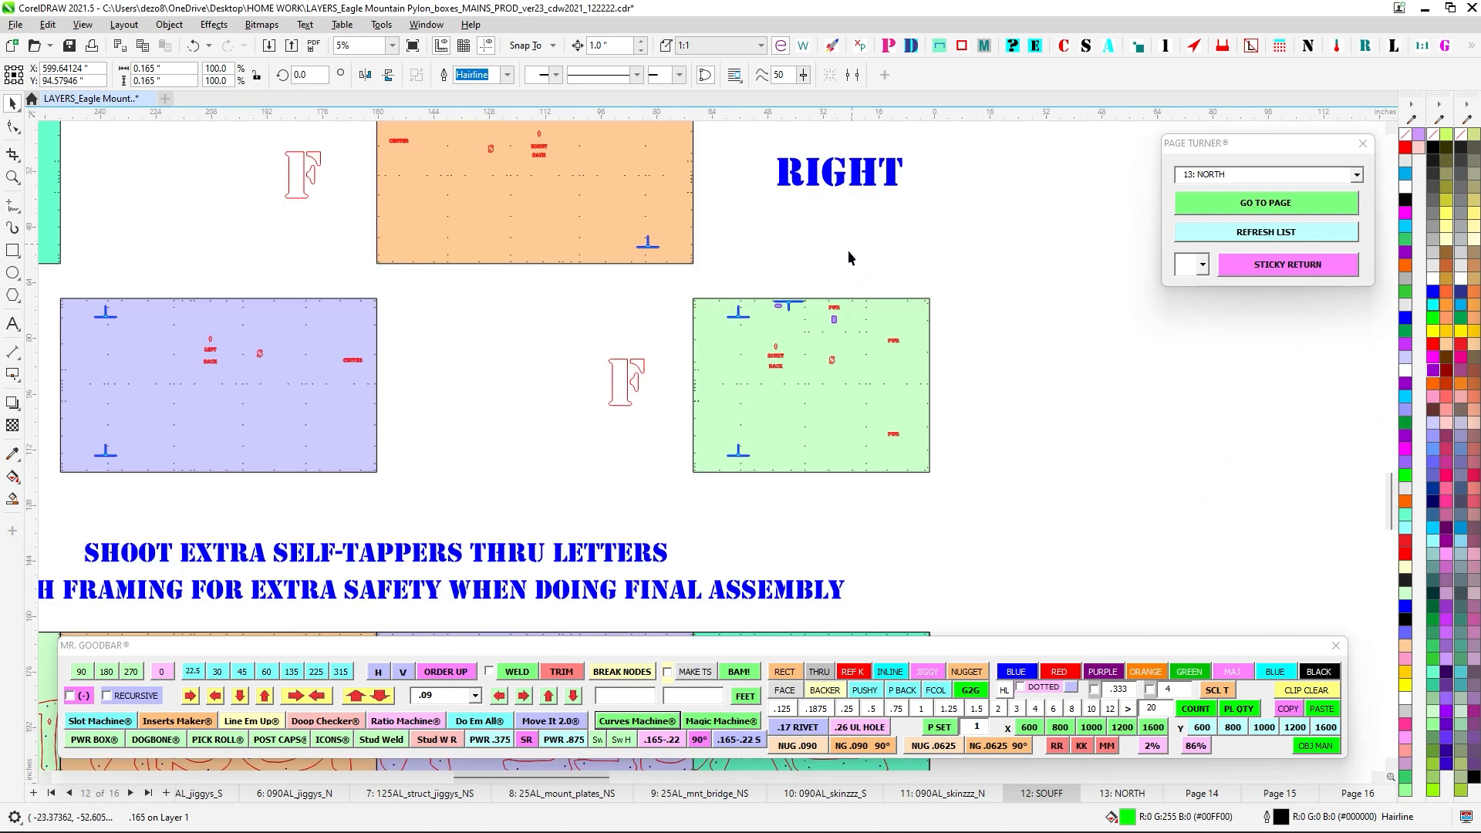
pyautogui.scroll(-4, 628, 363)
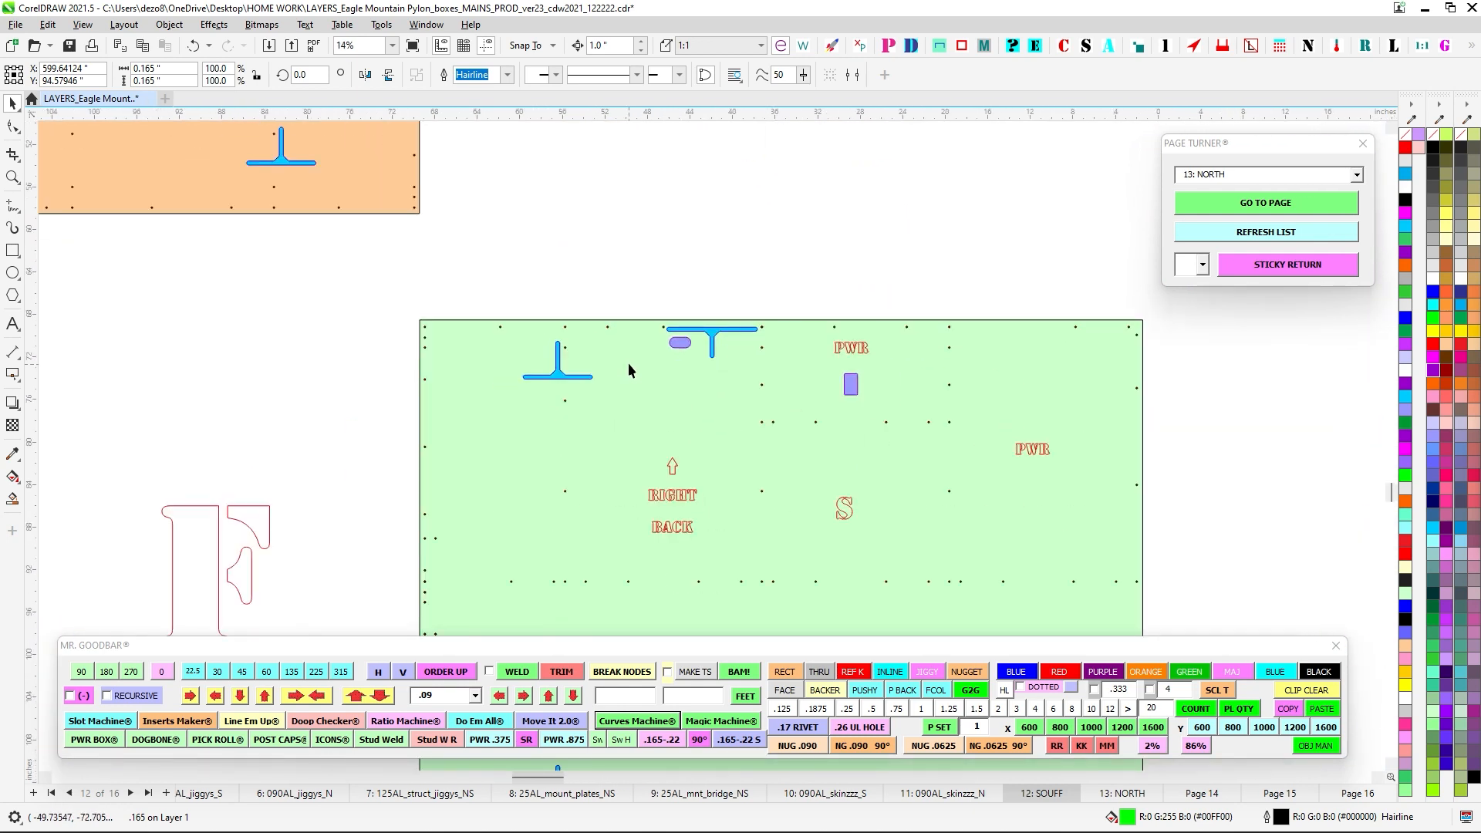
pyautogui.scroll(-4, 732, 454)
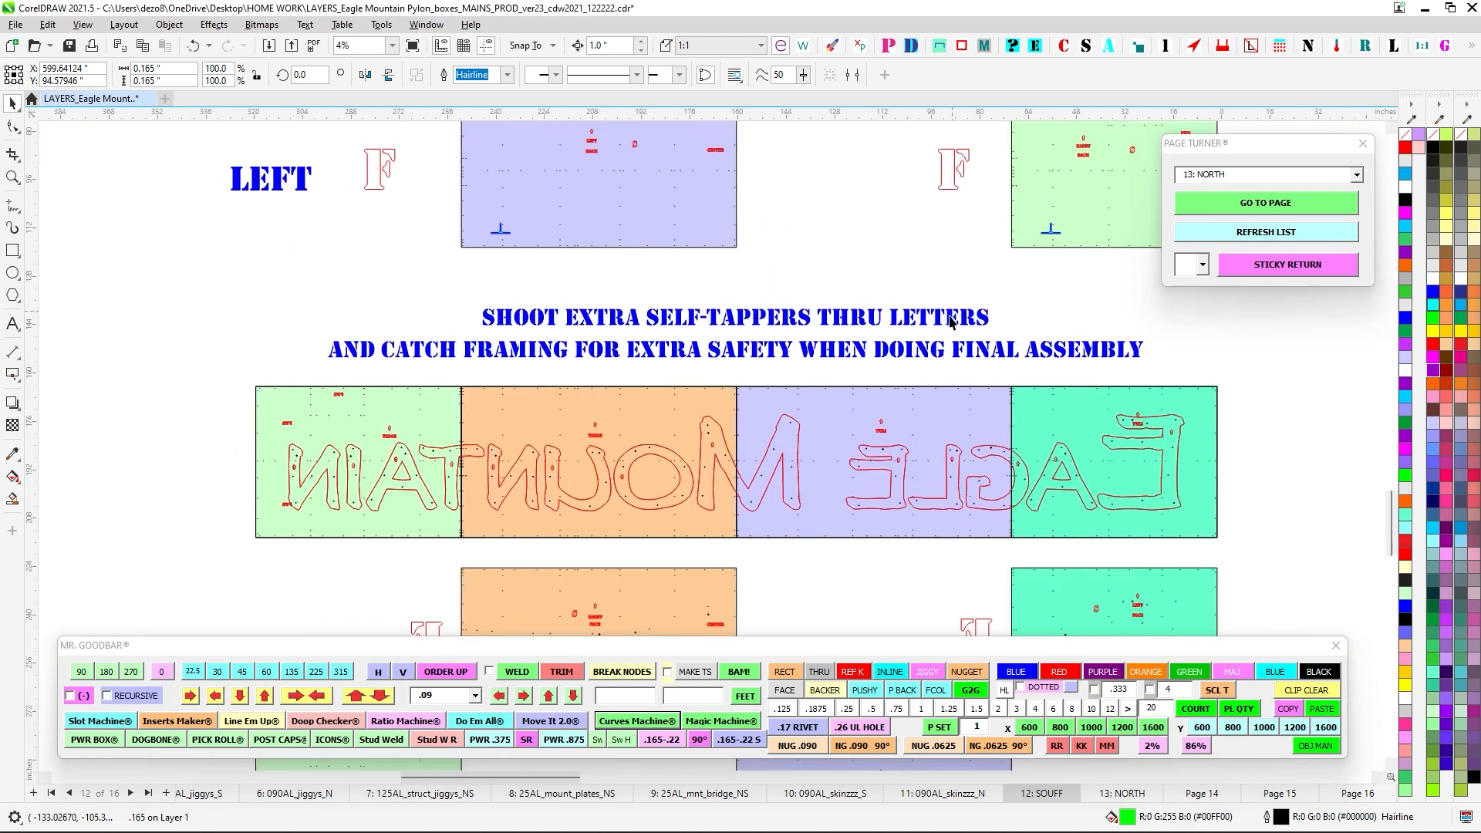
pyautogui.scroll(2, 1059, 211)
pyautogui.scroll(-1, 531, 290)
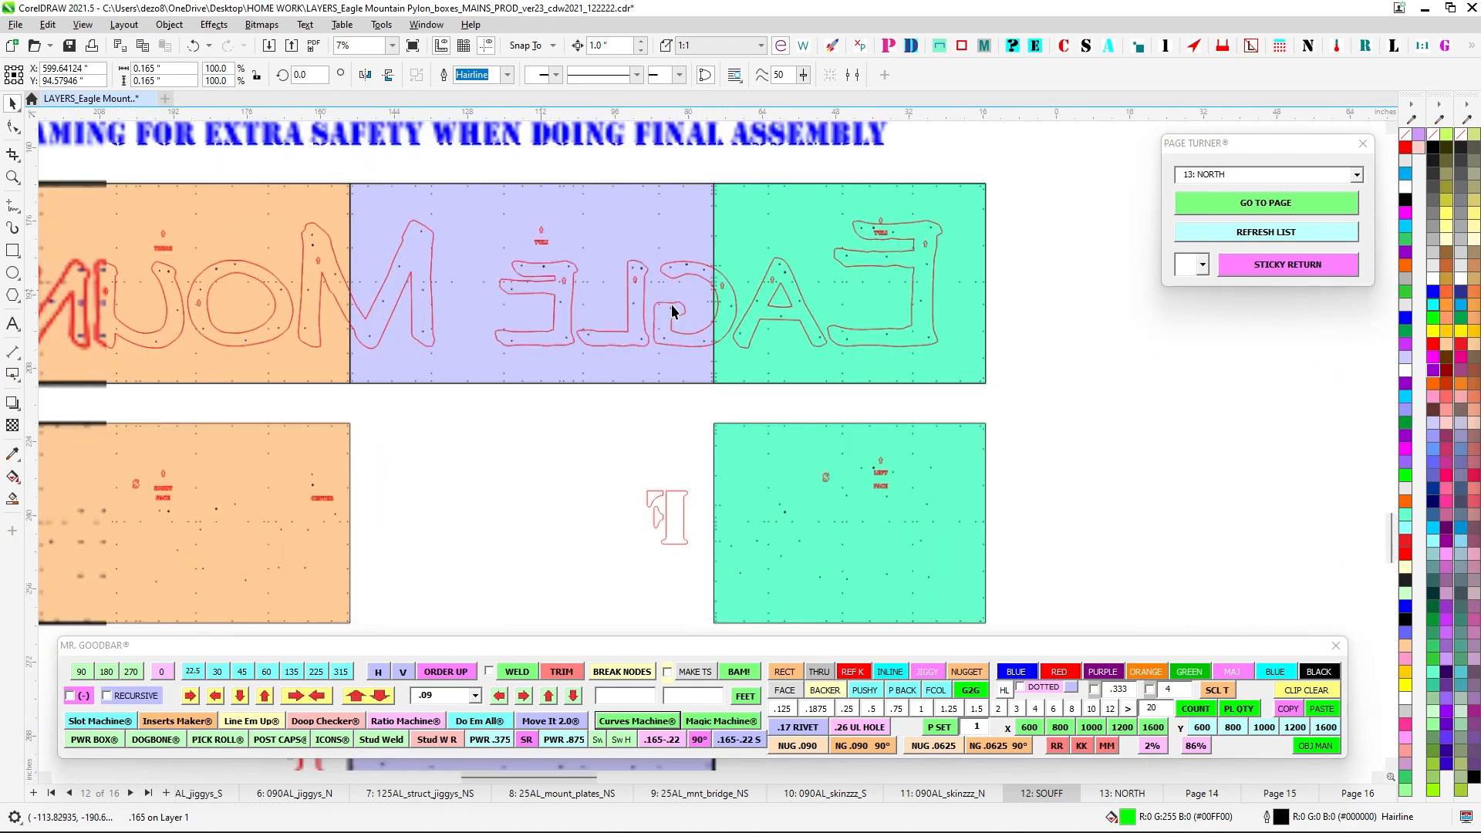
# Review the coloured face panels below the mirrored EAGLE MOUNTAIN lettering and their place in the SOUFF sheet.
pyautogui.moveTo(732, 389); pyautogui.dragTo(1094, 216)
pyautogui.moveTo(506, 298); pyautogui.dragTo(509, 486)
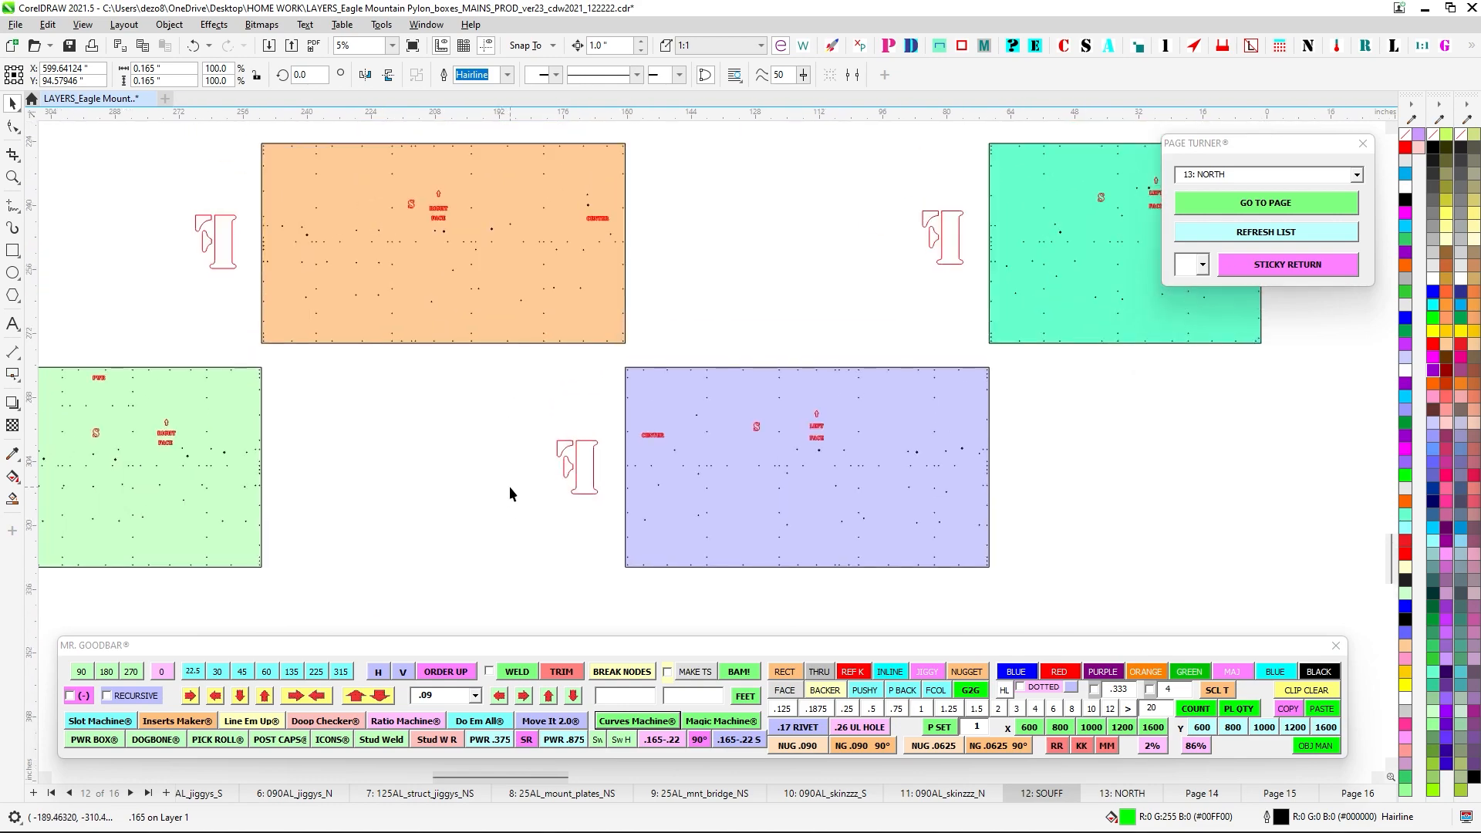
pyautogui.scroll(2, 418, 215)
pyautogui.scroll(-2, 977, 337)
pyautogui.moveTo(977, 338); pyautogui.dragTo(437, 364)
pyautogui.scroll(-5, 918, 375)
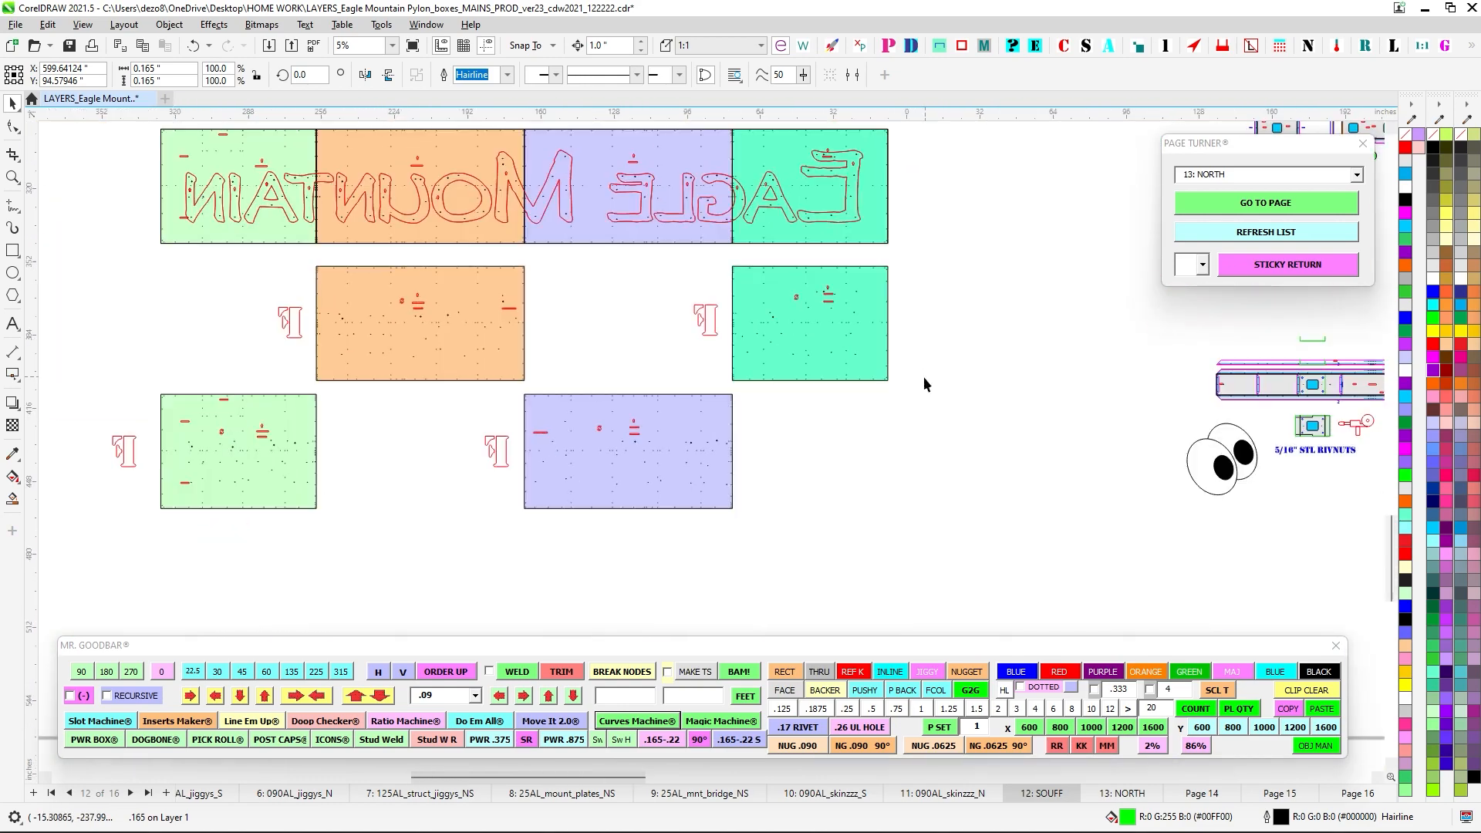
pyautogui.moveTo(923, 376); pyautogui.dragTo(563, 406)
pyautogui.moveTo(599, 235); pyautogui.dragTo(609, 633)
pyautogui.scroll(1, 472, 164)
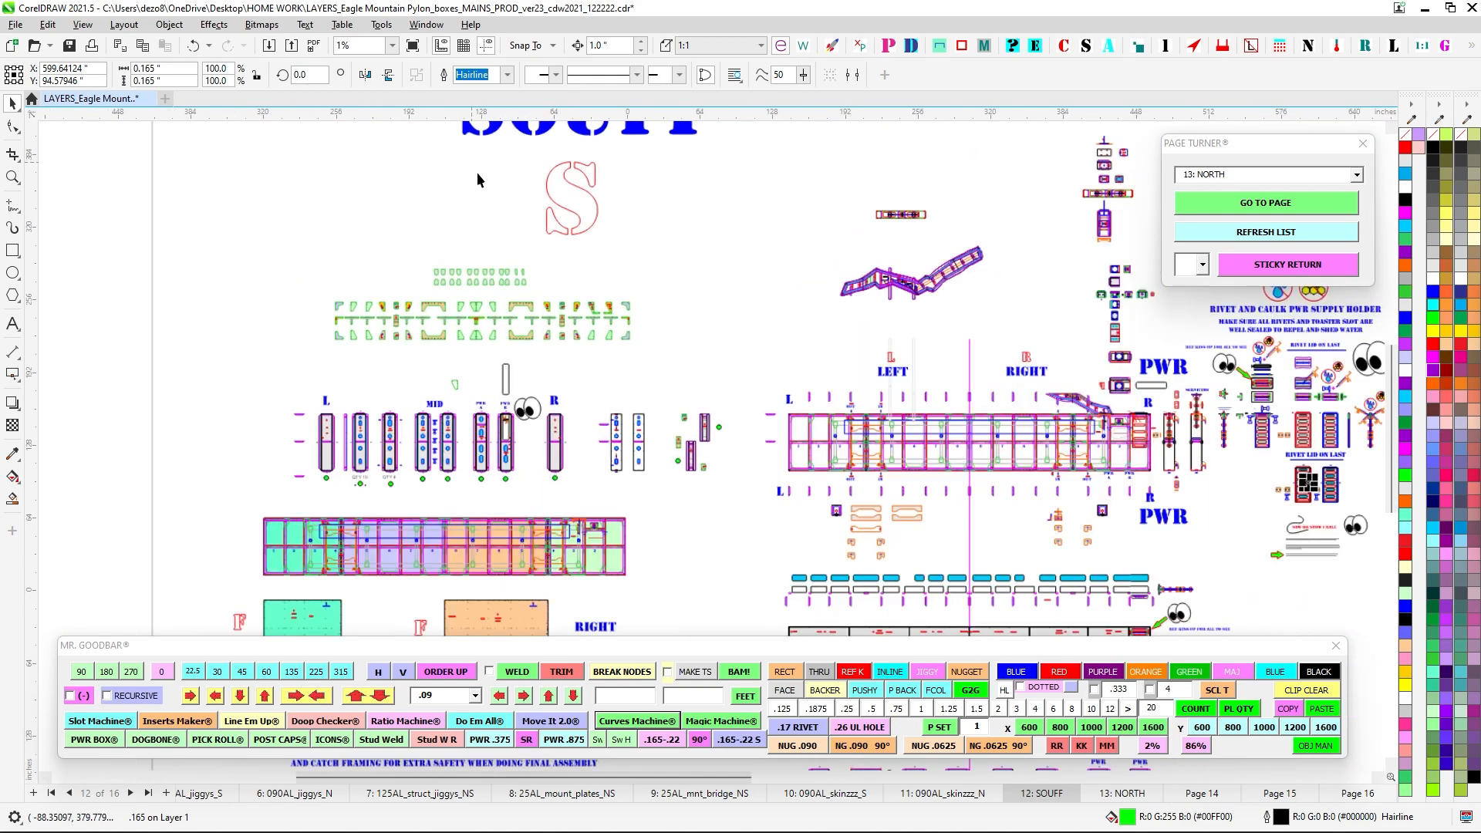
# Go to page 13: NORTH and look over its box sections, down to the EDGRRRRR LOOKIE LOOKIE material list.
pyautogui.moveTo(476, 173); pyautogui.dragTo(441, 201)
pyautogui.click(1107, 793)
pyautogui.moveTo(671, 267); pyautogui.dragTo(509, 127)
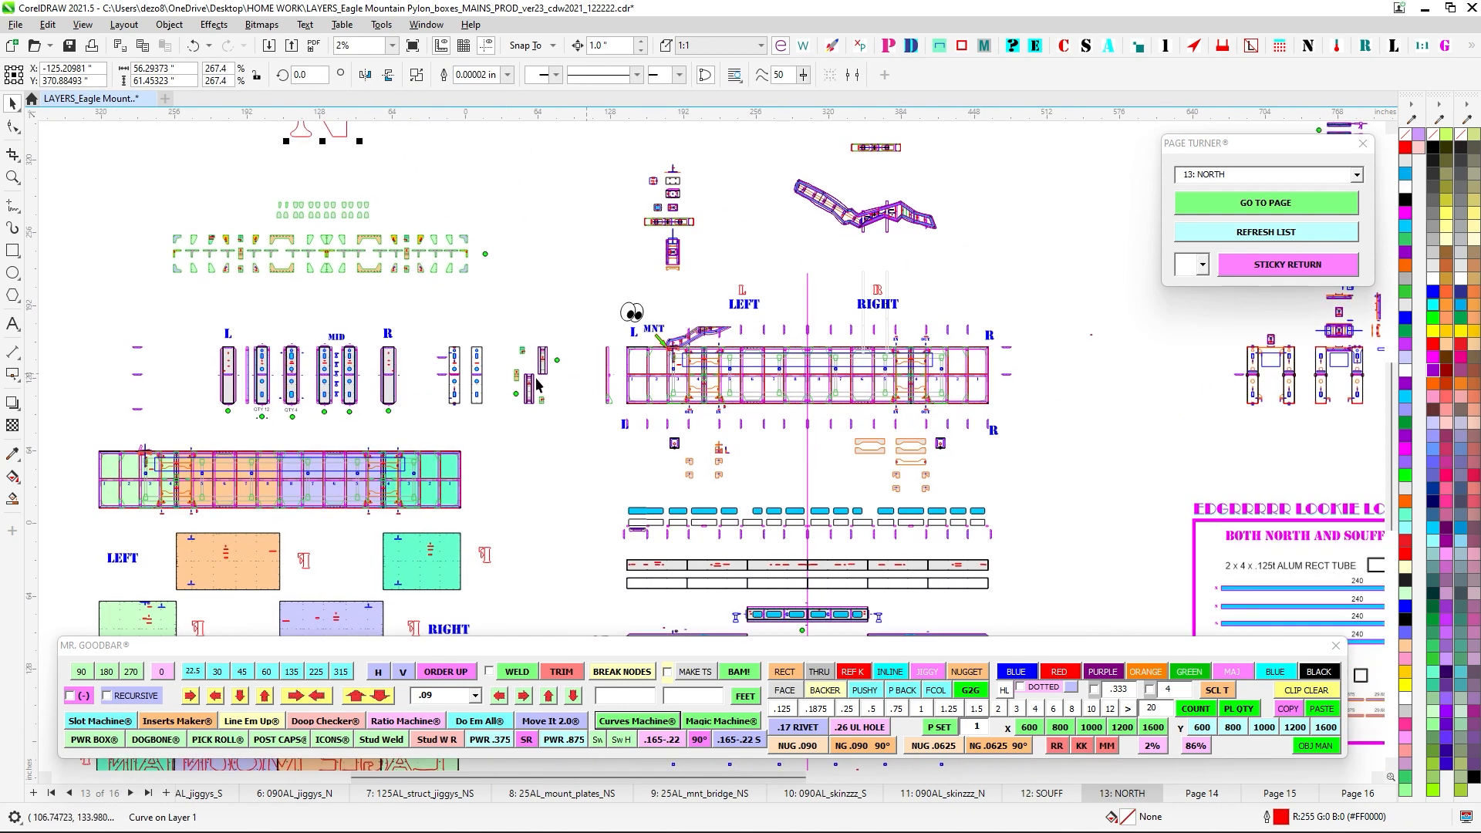
pyautogui.moveTo(711, 390); pyautogui.dragTo(872, 244)
pyautogui.moveTo(648, 429); pyautogui.dragTo(507, 303)
pyautogui.moveTo(1146, 446); pyautogui.dragTo(813, 405)
pyautogui.moveTo(803, 280); pyautogui.dragTo(576, 378)
pyautogui.scroll(1, 506, 385)
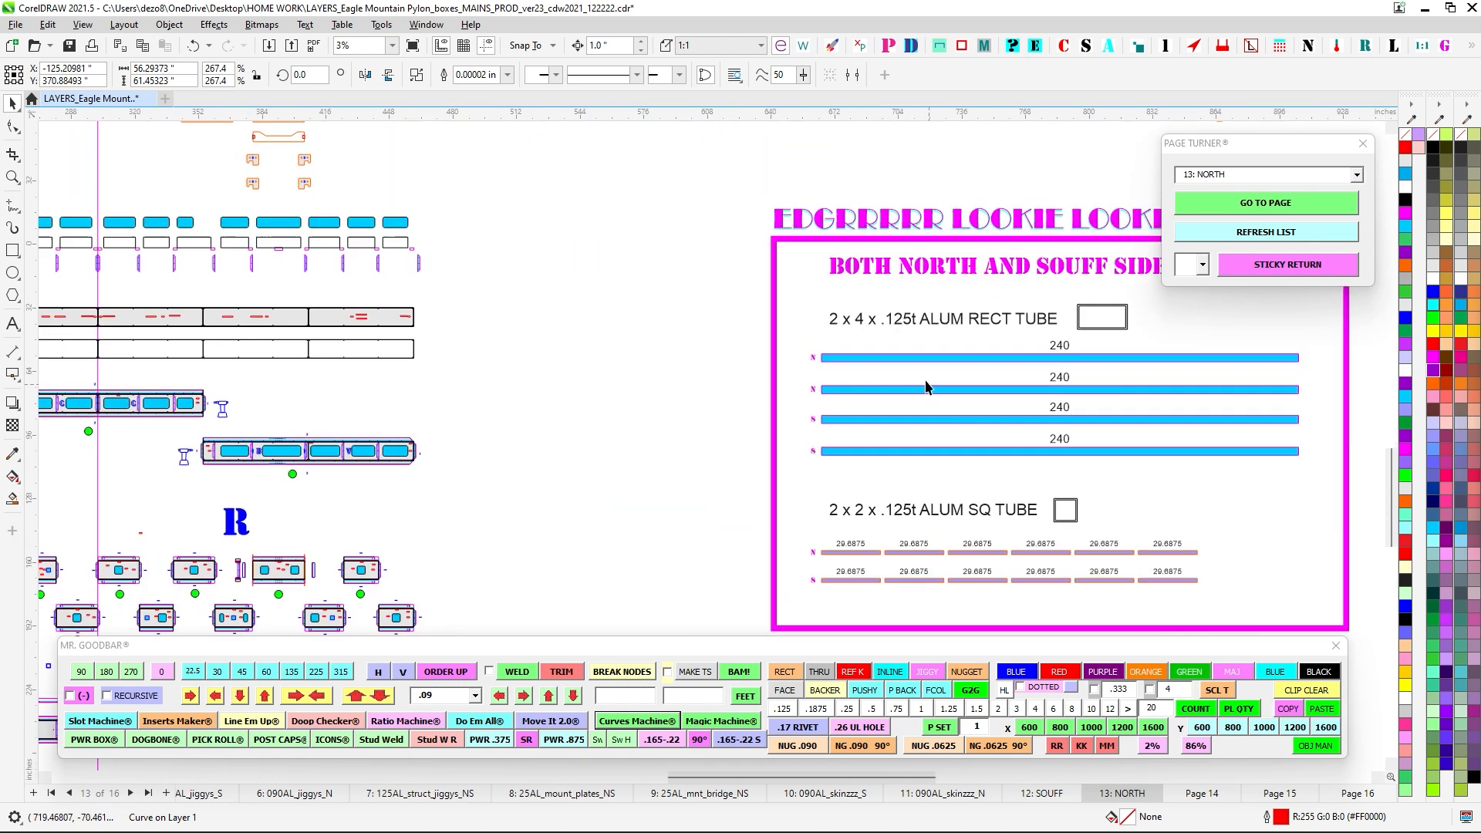
# Check the 2 x 4 x .125t rectangular and 2 x 2 x .125t square tube cuts, selecting their labels and bars.
pyautogui.moveTo(921, 380); pyautogui.dragTo(588, 406)
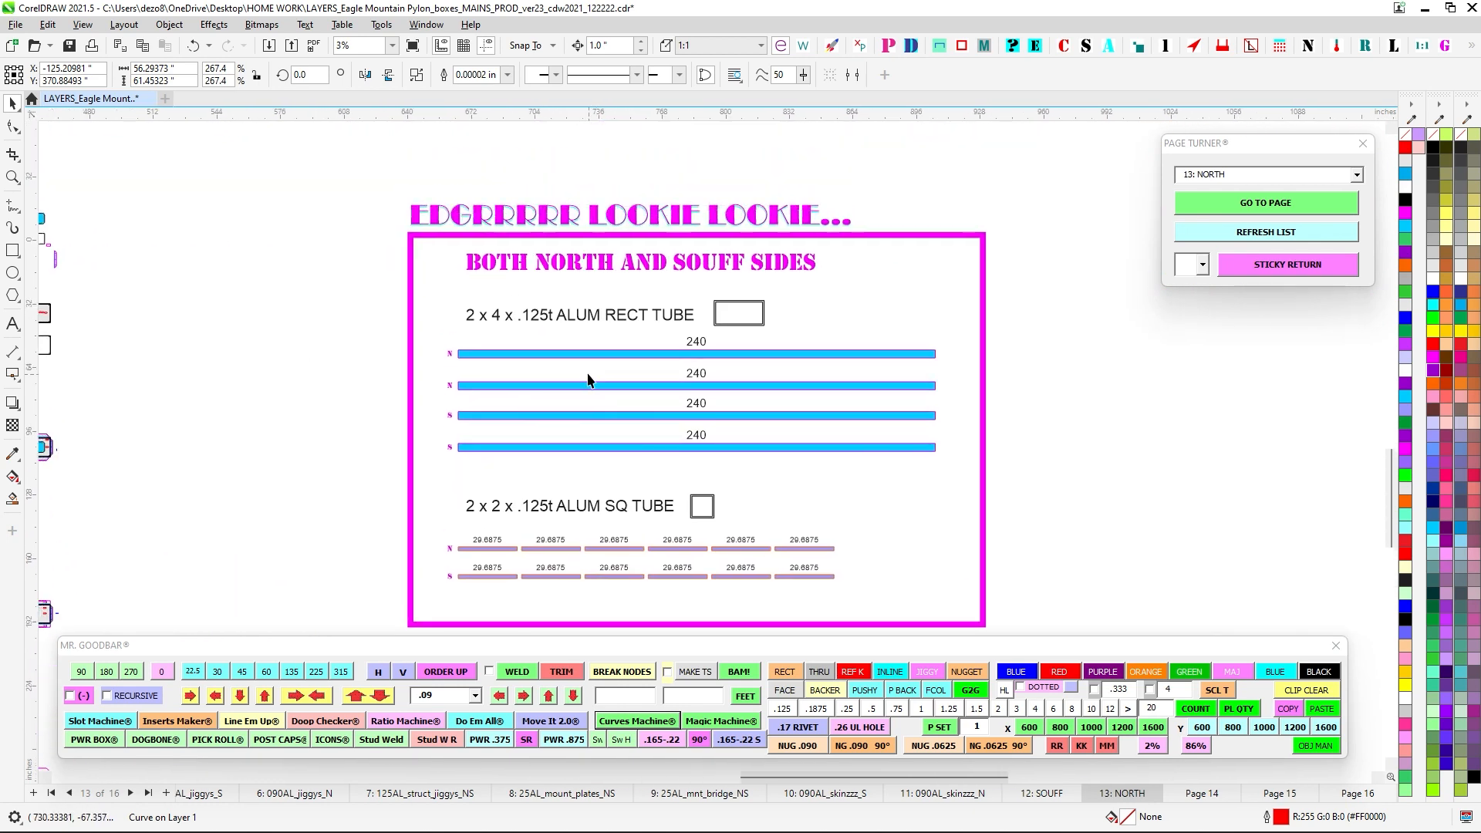
pyautogui.moveTo(434, 334); pyautogui.dragTo(465, 470)
pyautogui.scroll(2, 474, 378)
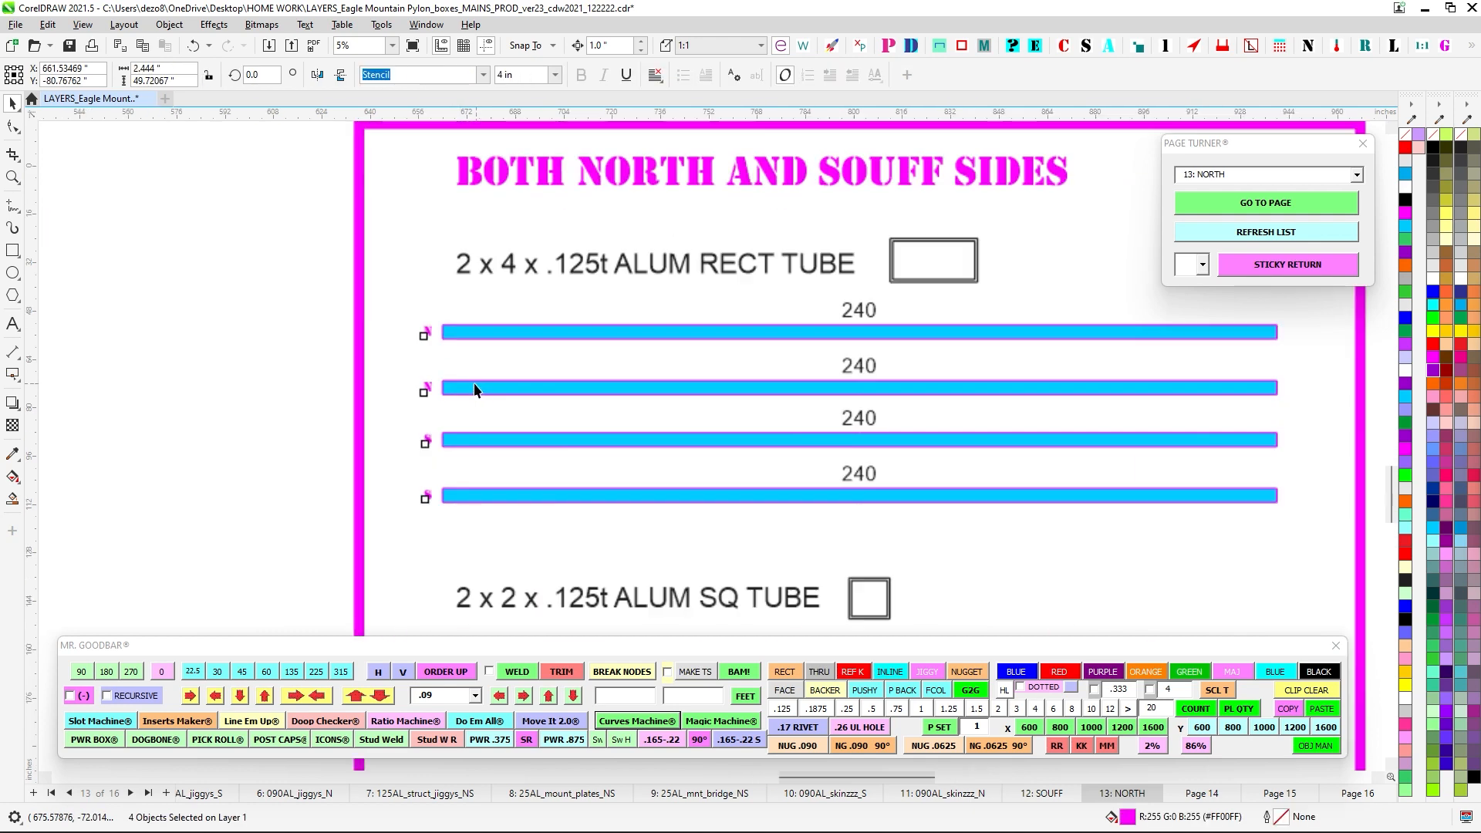
pyautogui.scroll(-1, 463, 446)
pyautogui.moveTo(809, 330); pyautogui.dragTo(790, 234)
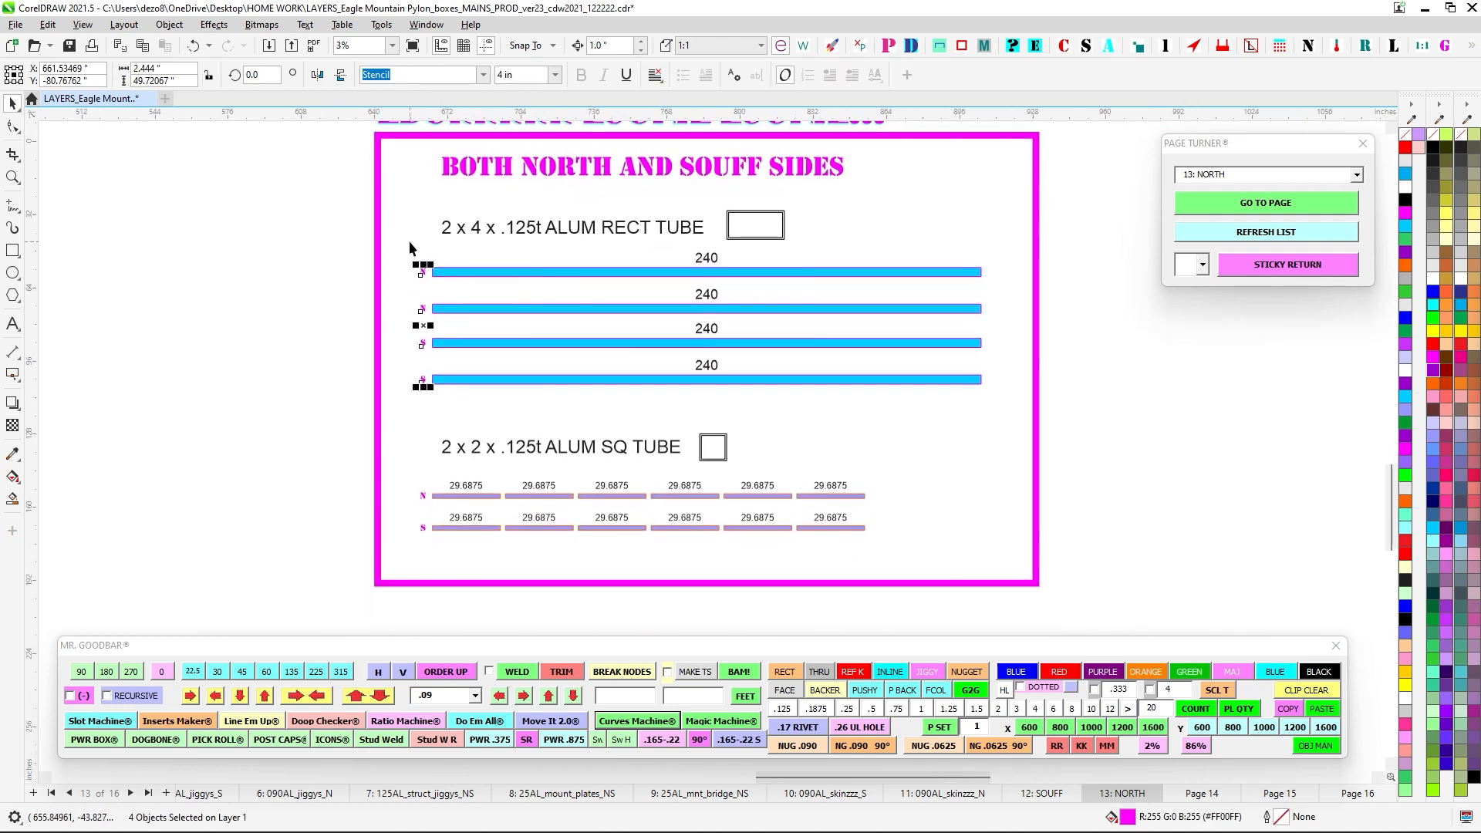
pyautogui.moveTo(390, 238); pyautogui.dragTo(1076, 417)
pyautogui.moveTo(410, 466); pyautogui.dragTo(1021, 579)
# Copy the complete EDGRRRRR LOOKIE LOOKIE material list from page 13: NORTH onto page 12: SOUFF.
pyautogui.scroll(-3, 880, 403)
pyautogui.moveTo(803, 319); pyautogui.dragTo(1247, 578)
pyautogui.click(1043, 798)
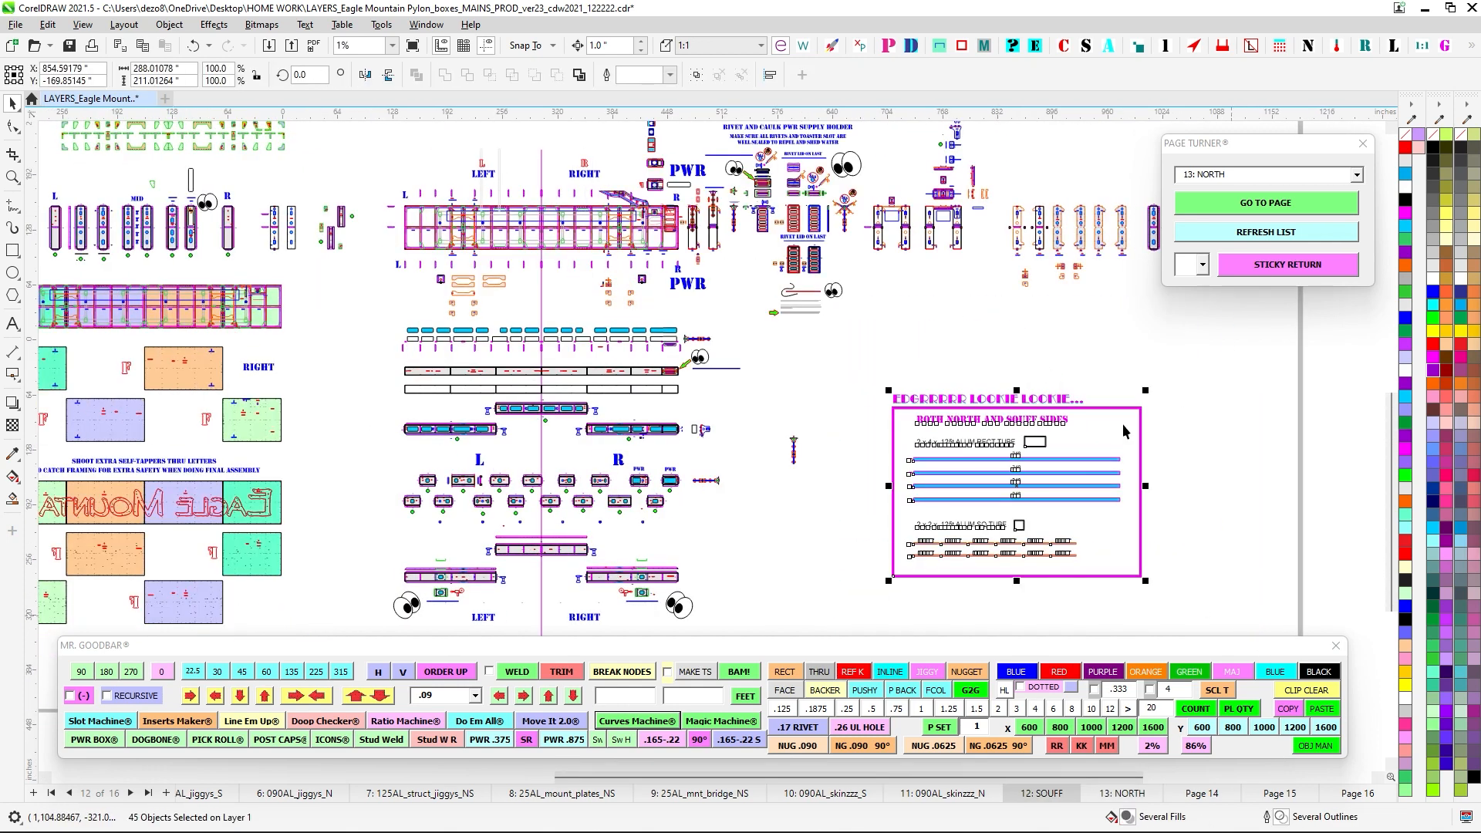
pyautogui.scroll(1, 942, 483)
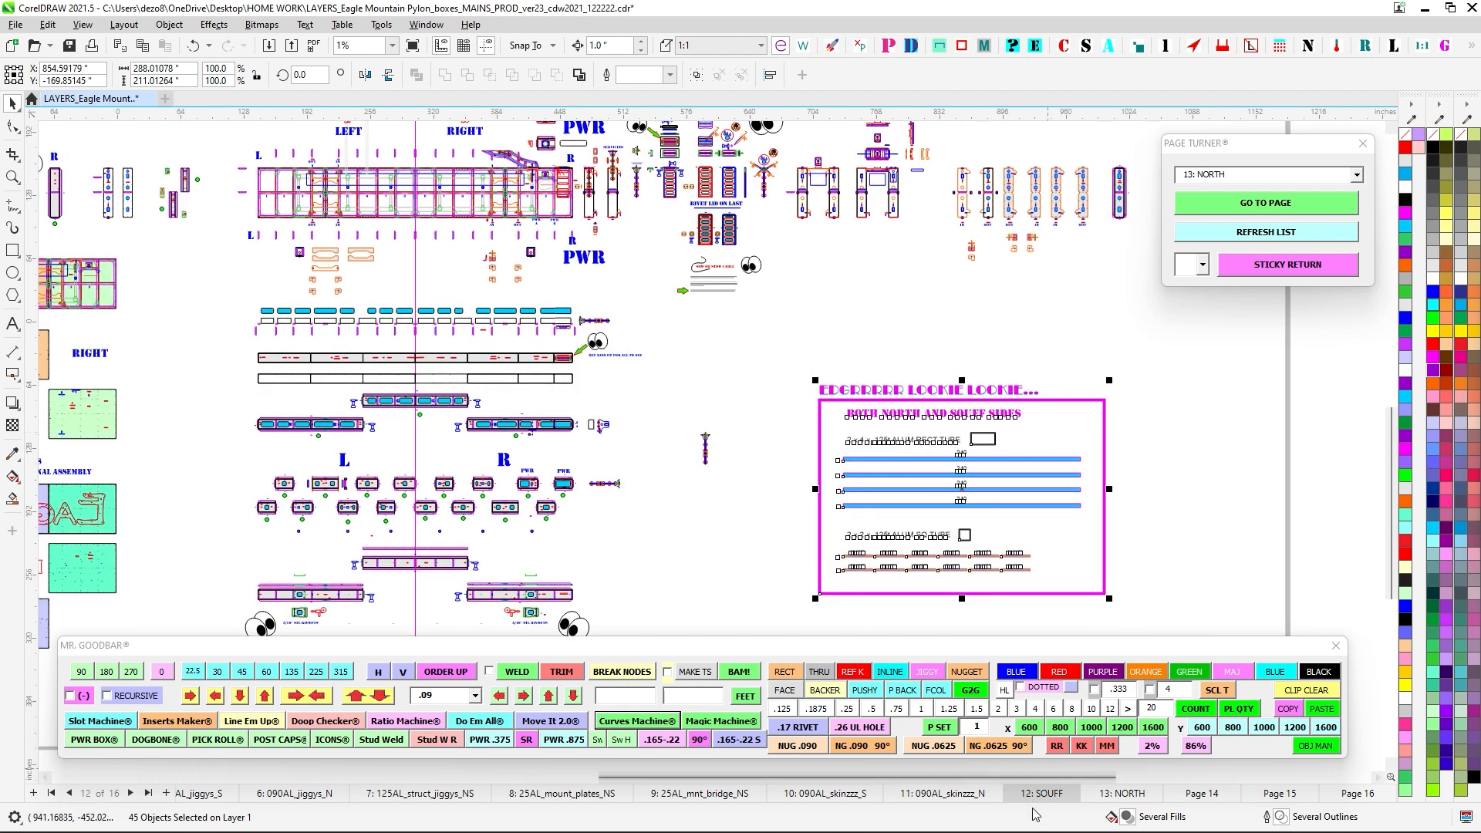
# Return to page 13: NORTH and review the material list alongside the rest of the sheet.
pyautogui.click(1125, 709)
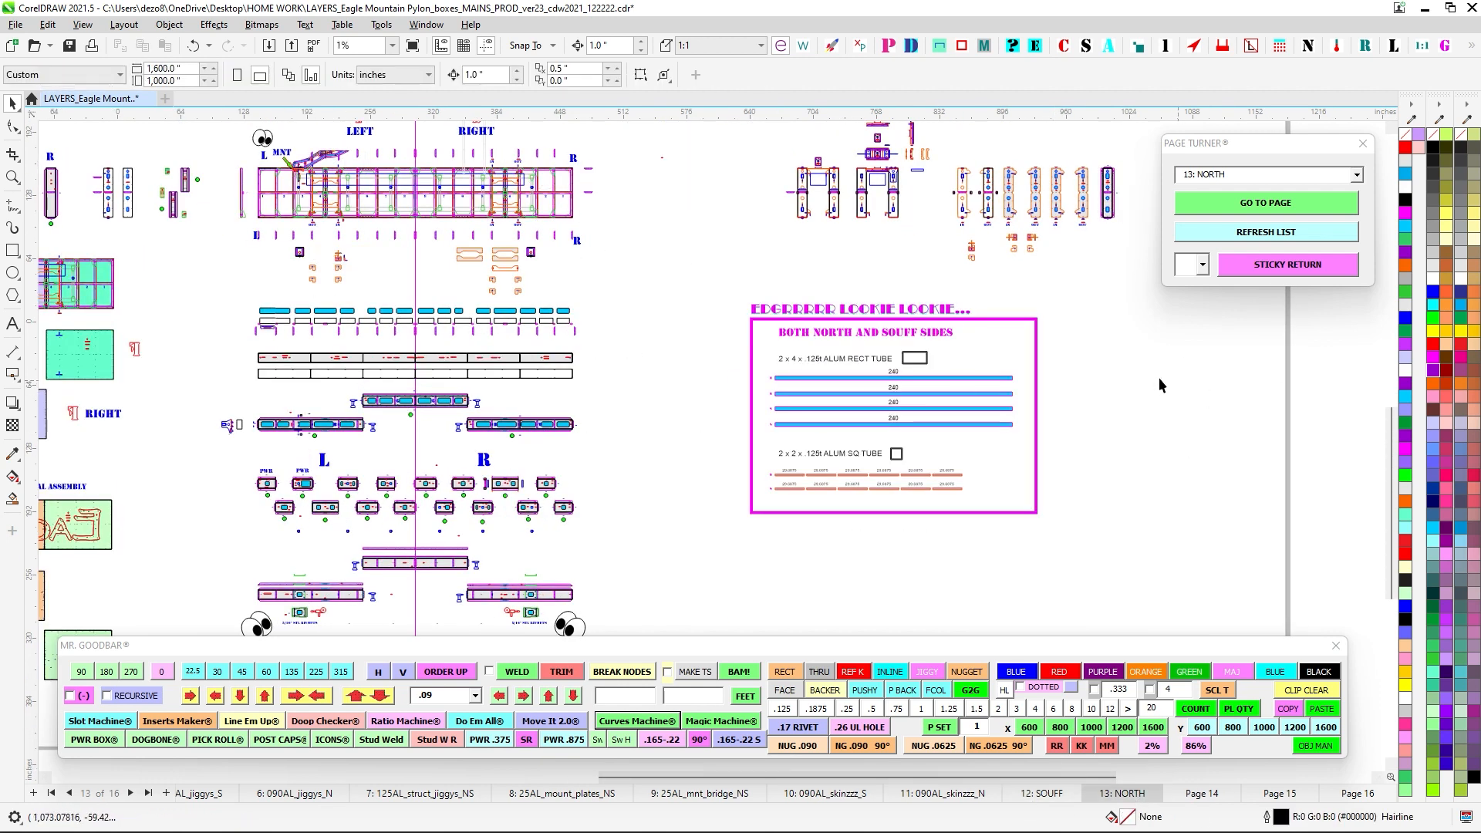
pyautogui.scroll(-3, 873, 443)
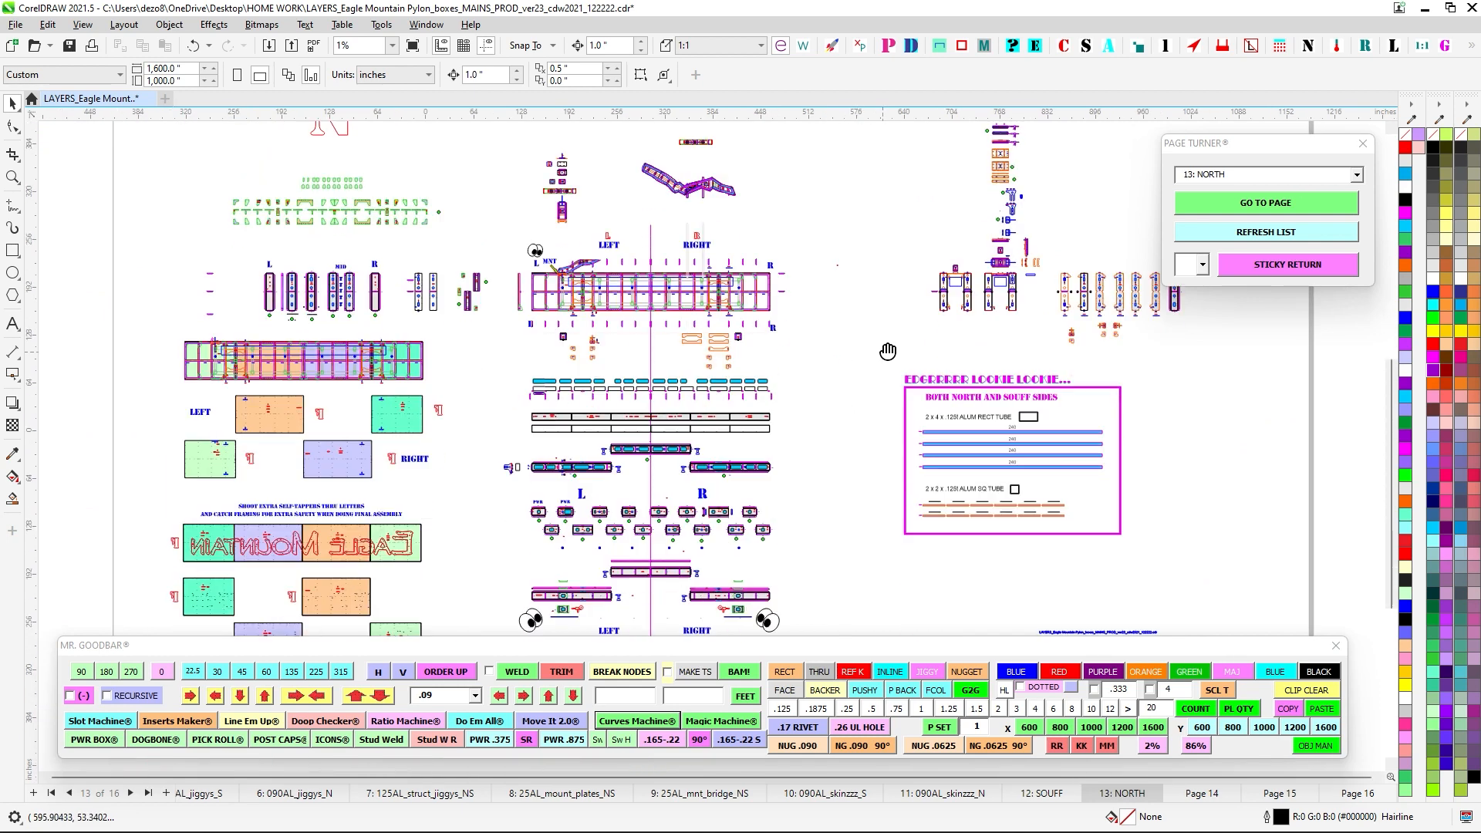
pyautogui.moveTo(914, 522); pyautogui.dragTo(923, 482)
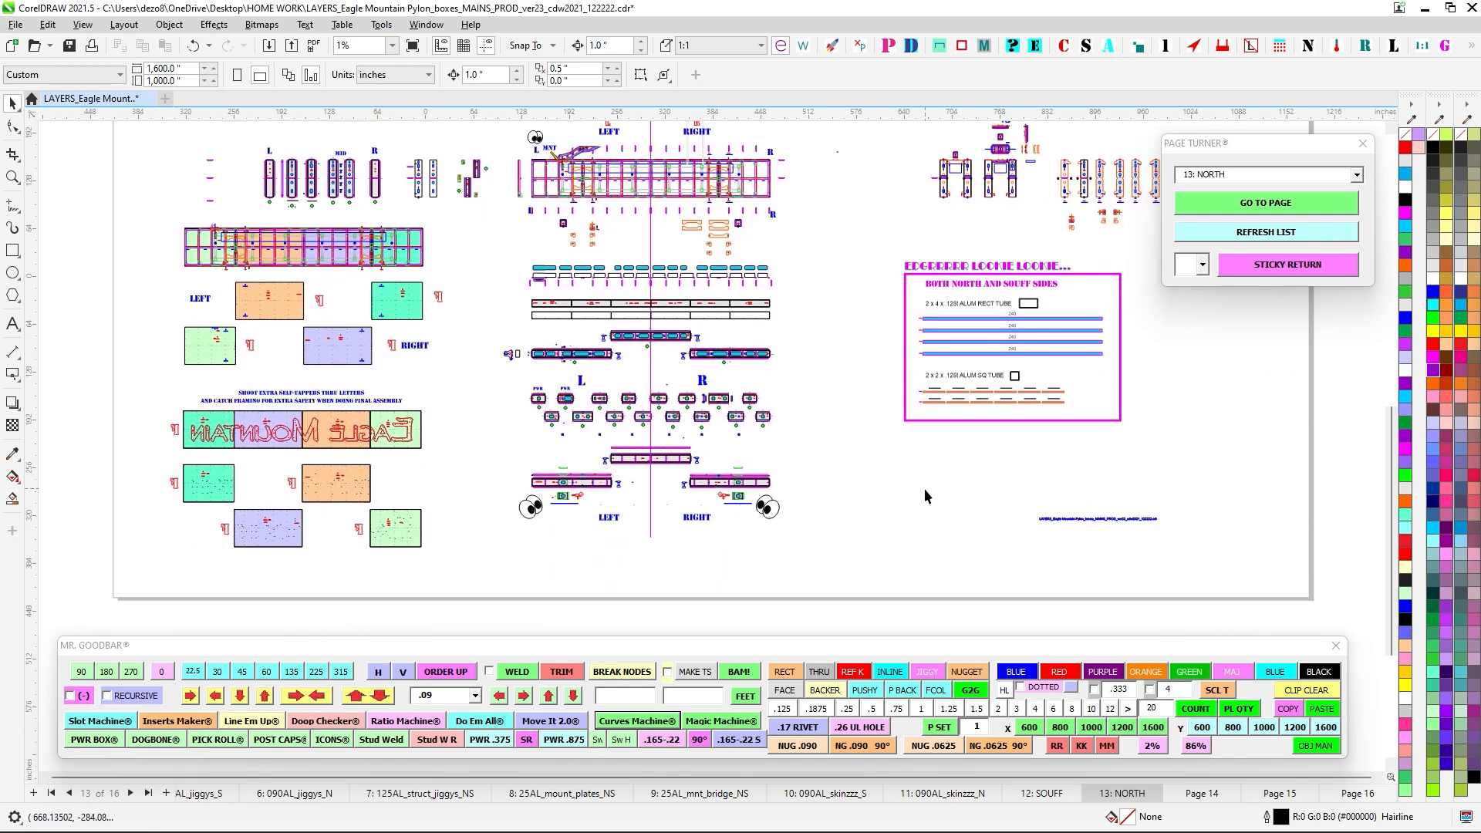
pyautogui.moveTo(923, 423); pyautogui.dragTo(925, 467)
pyautogui.scroll(1, 701, 334)
pyautogui.moveTo(701, 335); pyautogui.dragTo(887, 436)
# Go back to page 12: SOUFF and examine the PWR end of the box and the angled mount above it.
pyautogui.click(1041, 793)
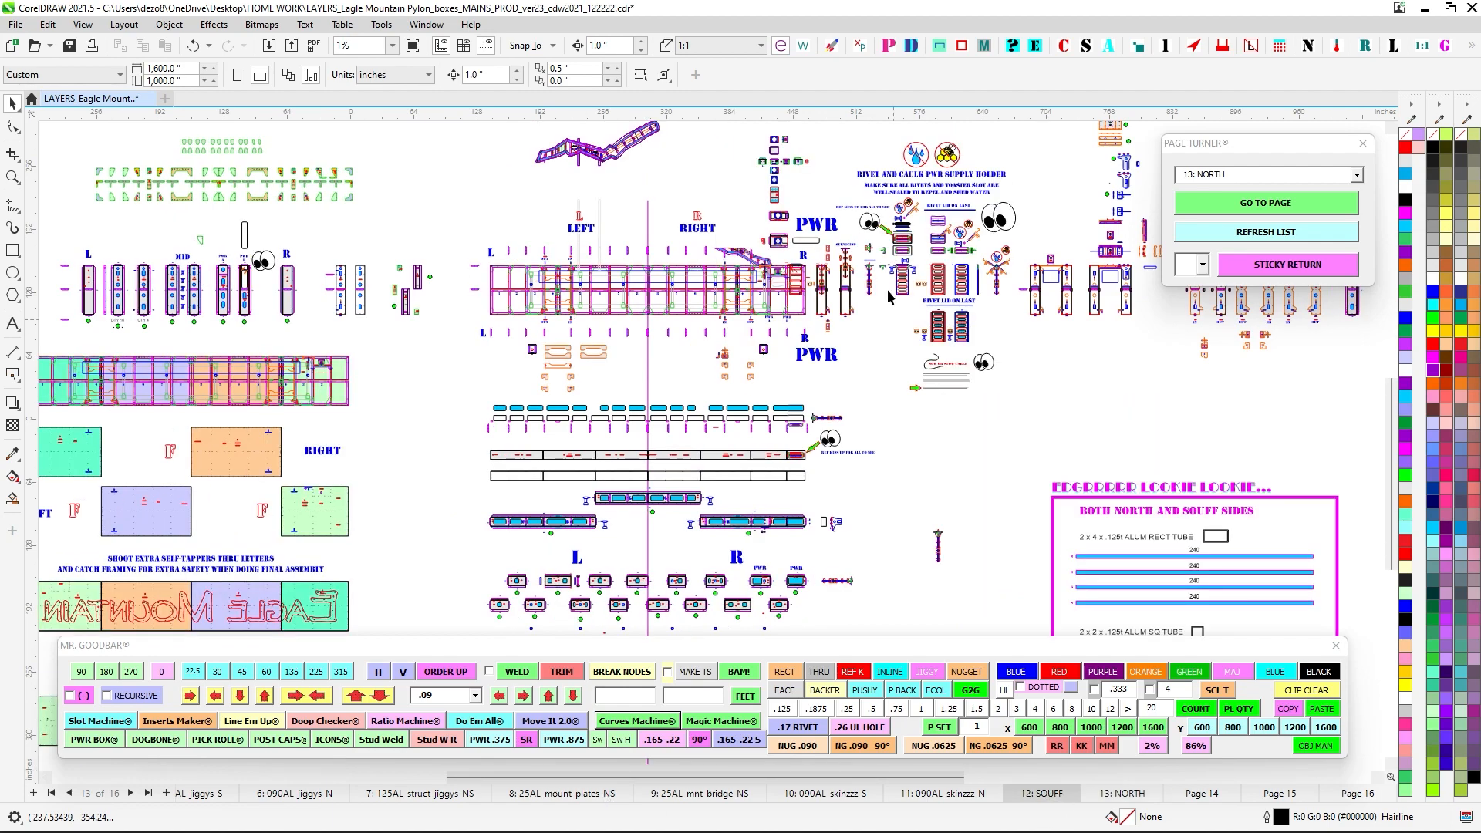
pyautogui.scroll(2, 814, 261)
pyautogui.moveTo(779, 352); pyautogui.dragTo(820, 456)
pyautogui.scroll(1, 618, 343)
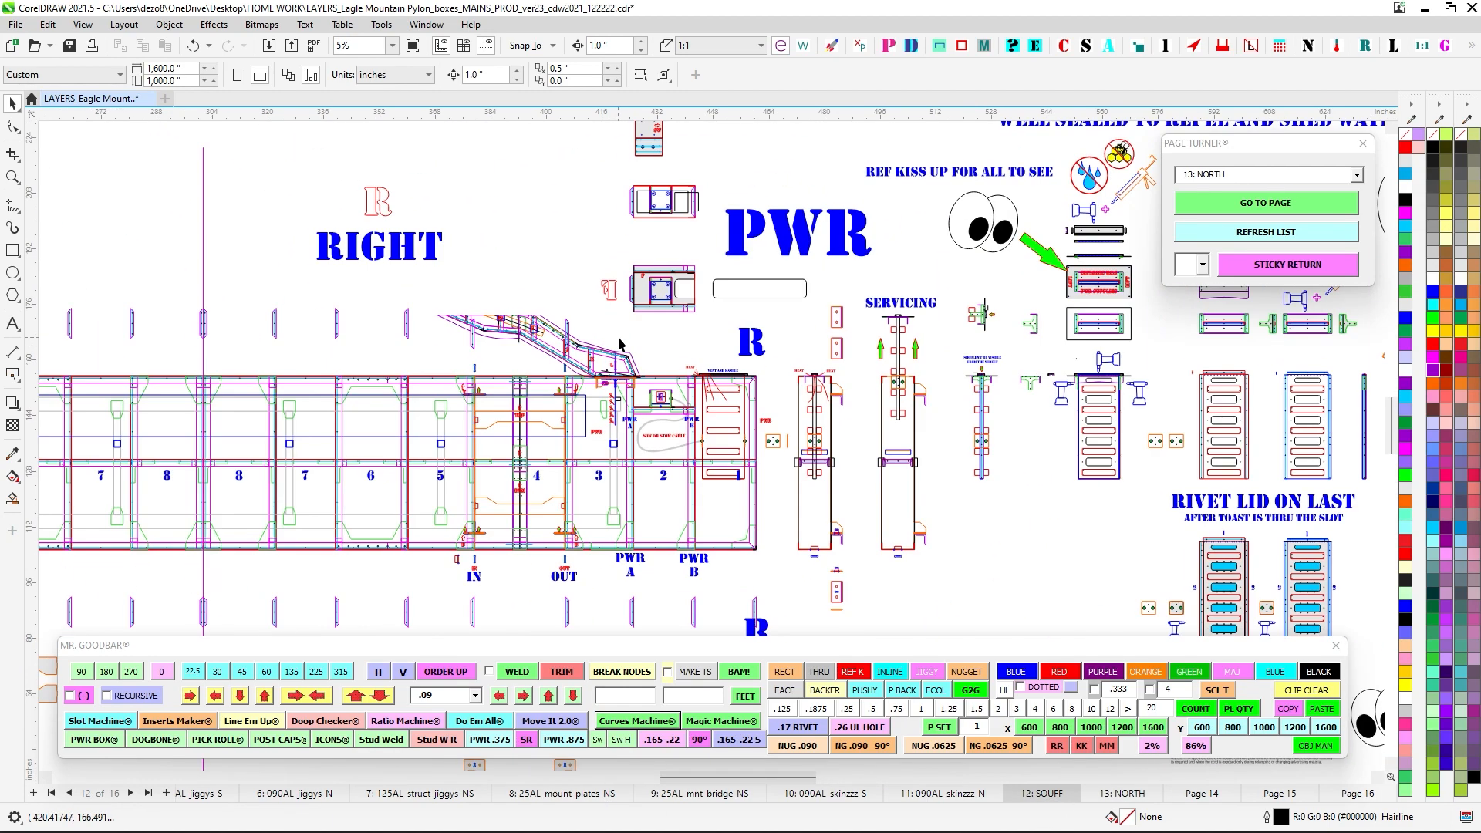
pyautogui.scroll(-1, 627, 338)
pyautogui.moveTo(628, 339); pyautogui.dragTo(654, 506)
pyautogui.scroll(3, 684, 262)
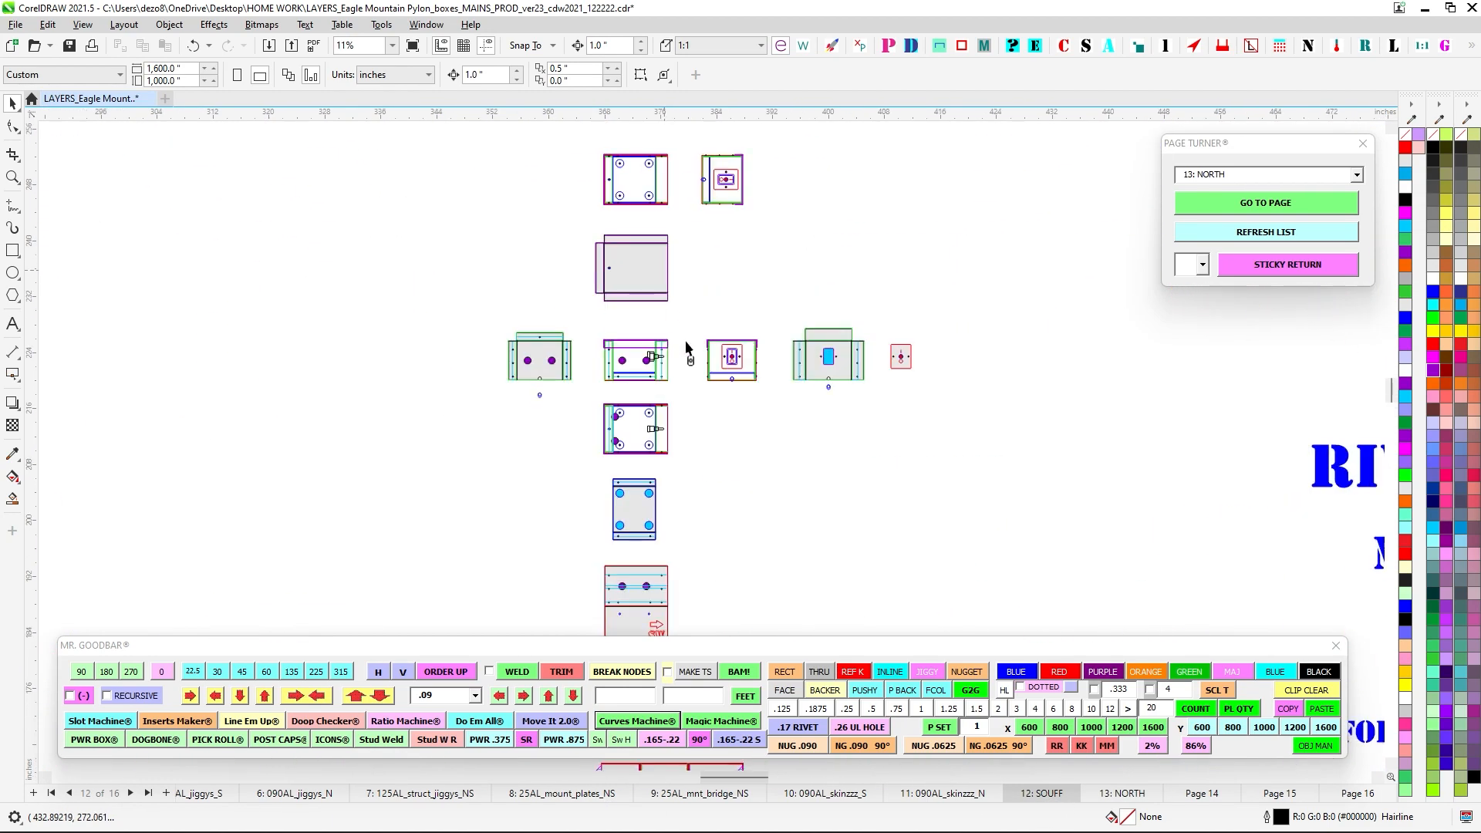
# Inspect the column of small mount plates above the PWR end and the RIVET AND CAULK PWR SUPPLY HOLDER notes.
pyautogui.moveTo(736, 311); pyautogui.dragTo(767, 403)
pyautogui.scroll(-2, 802, 409)
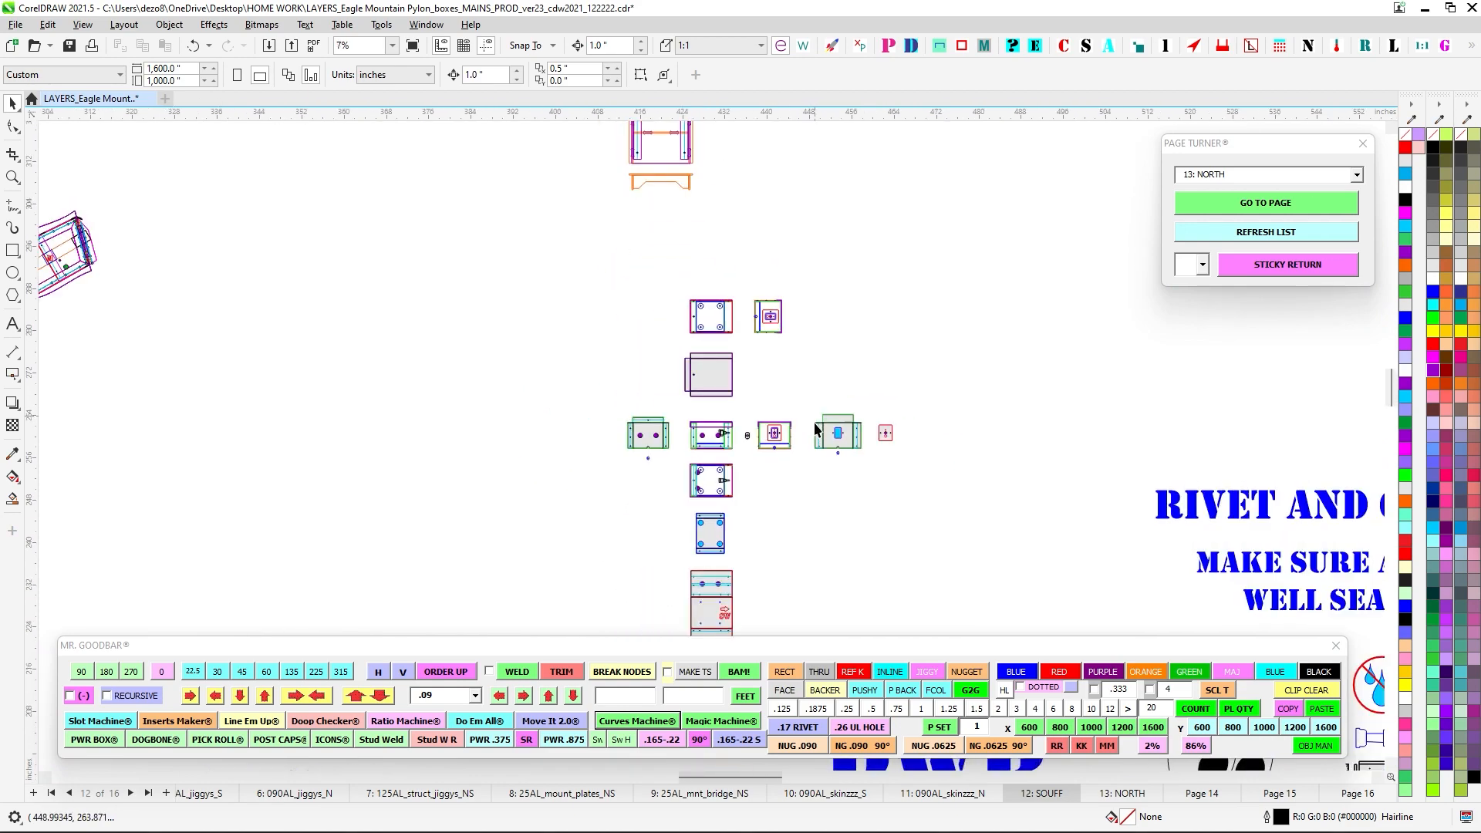
pyautogui.moveTo(909, 458); pyautogui.dragTo(663, 474)
pyautogui.scroll(-1, 673, 457)
pyautogui.scroll(-1, 937, 318)
pyautogui.moveTo(639, 401); pyautogui.dragTo(652, 321)
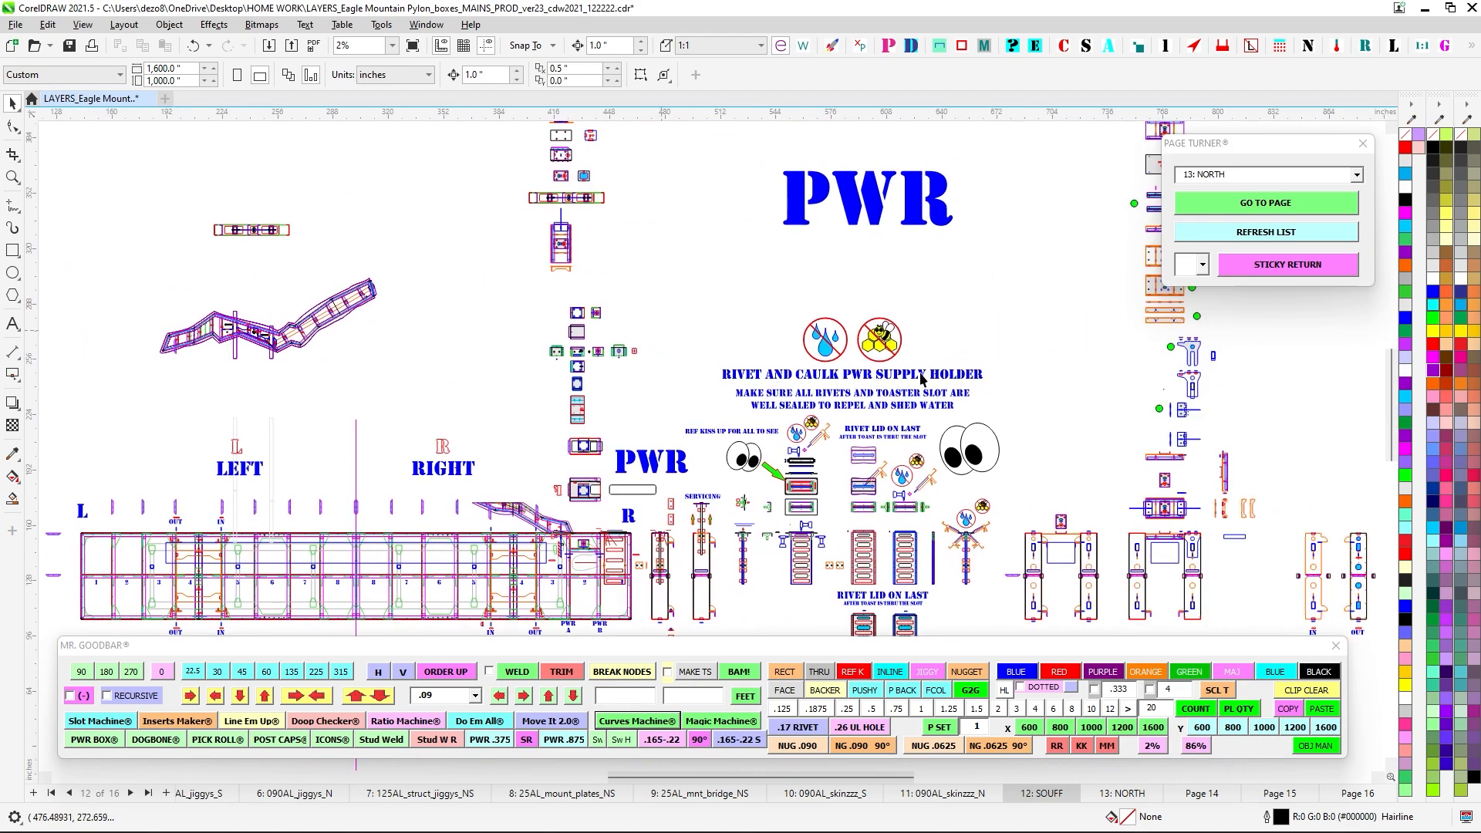
pyautogui.moveTo(997, 365); pyautogui.dragTo(815, 442)
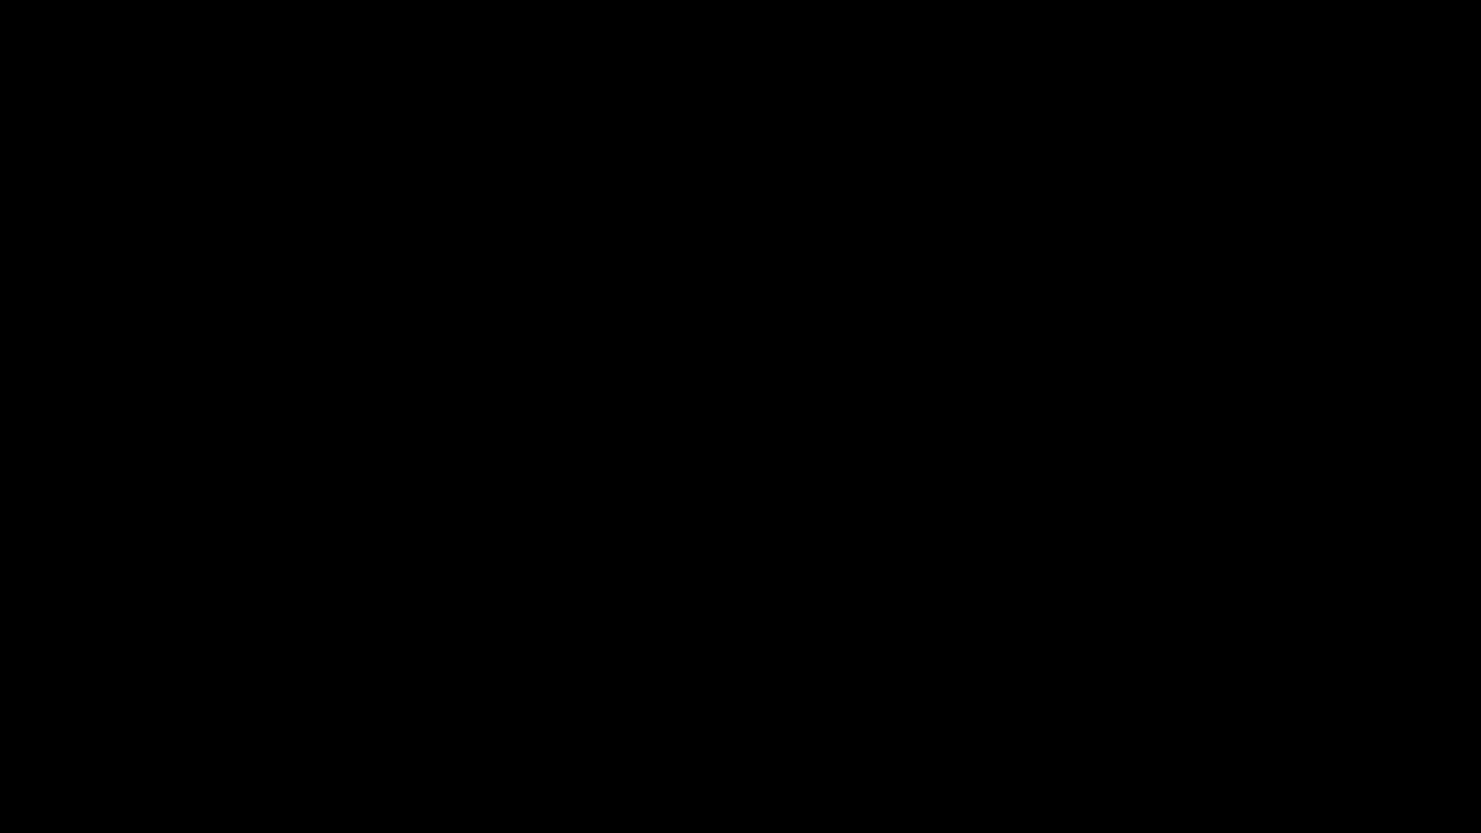